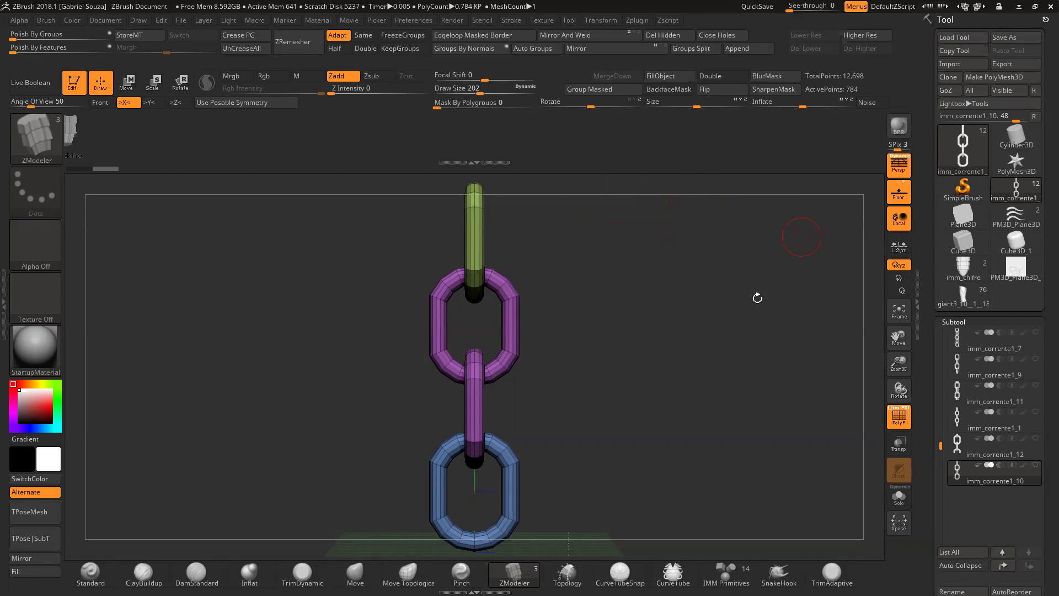
Step: Examine the chain imm_corrente1_10 from several angles, first with its polygroup colors and wireframe shown and again with them hidden
left_click_drag(685, 330, 653, 328)
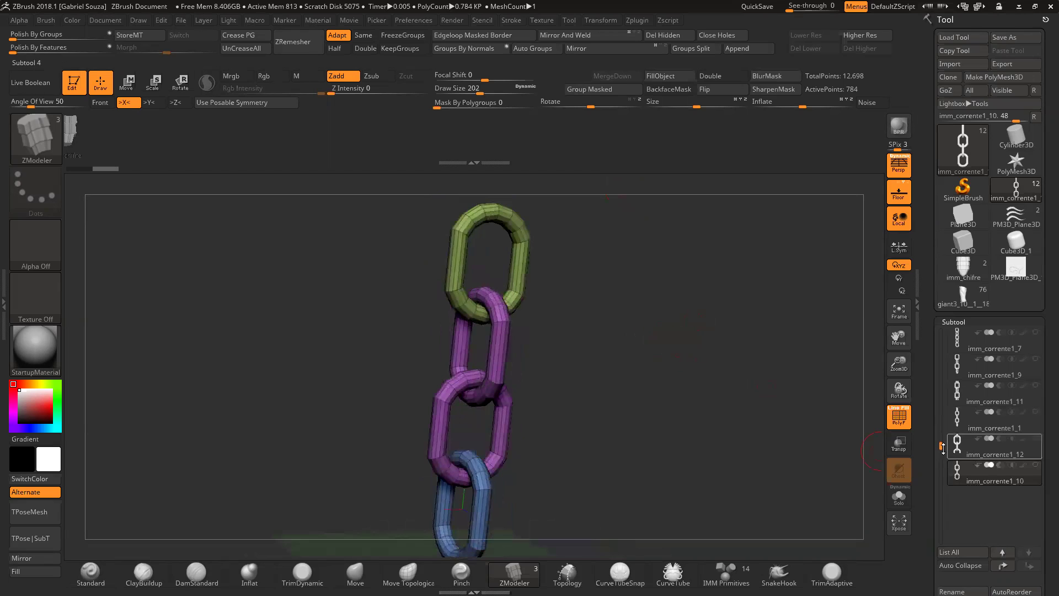
left_click_drag(939, 440, 940, 401)
mouse_move(684, 439)
left_mouse_down()
mouse_move(709, 425)
mouse_move(648, 393)
left_mouse_up()
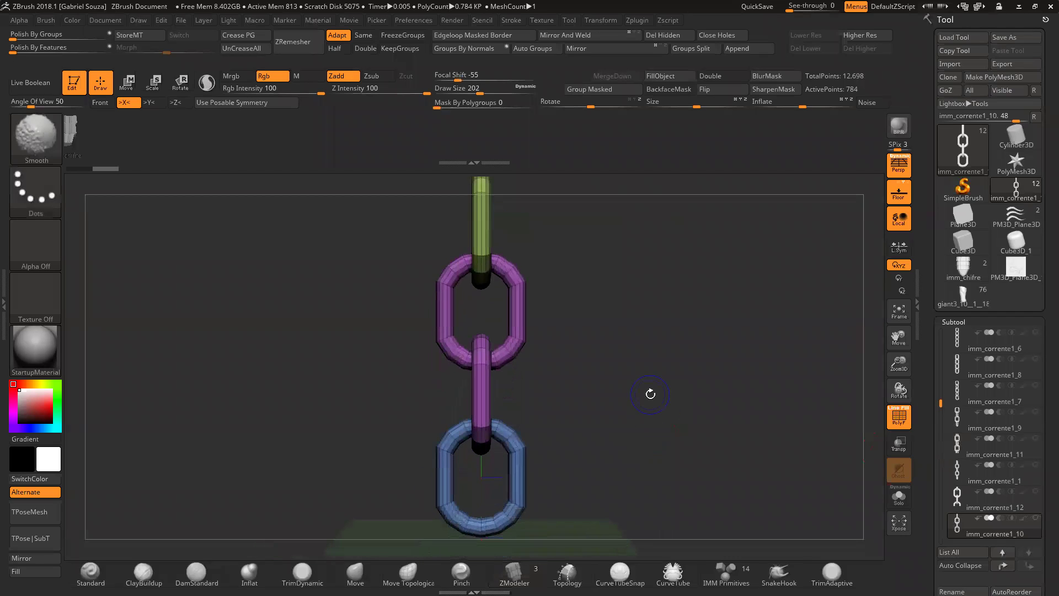
key("shift+f")
left_click_drag(942, 411, 942, 423)
left_click_drag(686, 367, 726, 419)
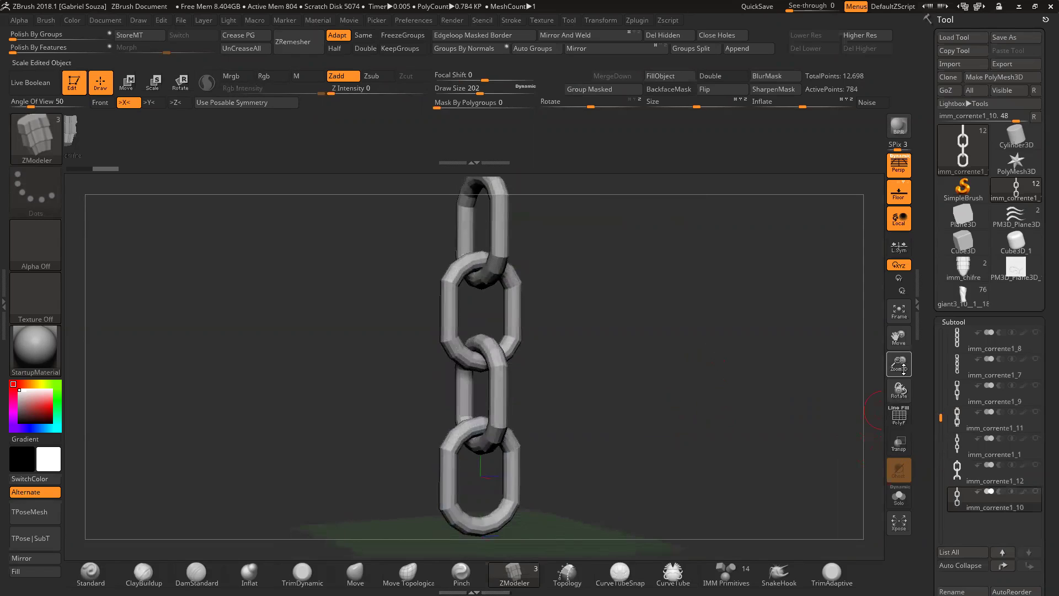
left_click_drag(904, 369, 902, 343)
left_click_drag(664, 336, 665, 346, "alt")
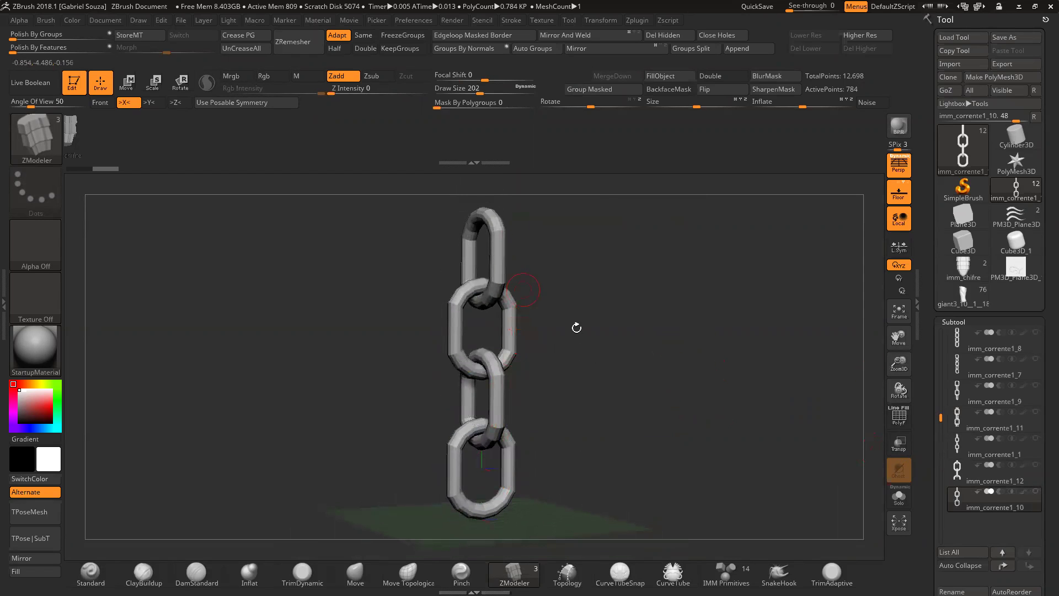
Step: Switch to the subtool imm_corrente1_12 and examine the cut links at both ends of its chain from several angles
left_click(958, 475)
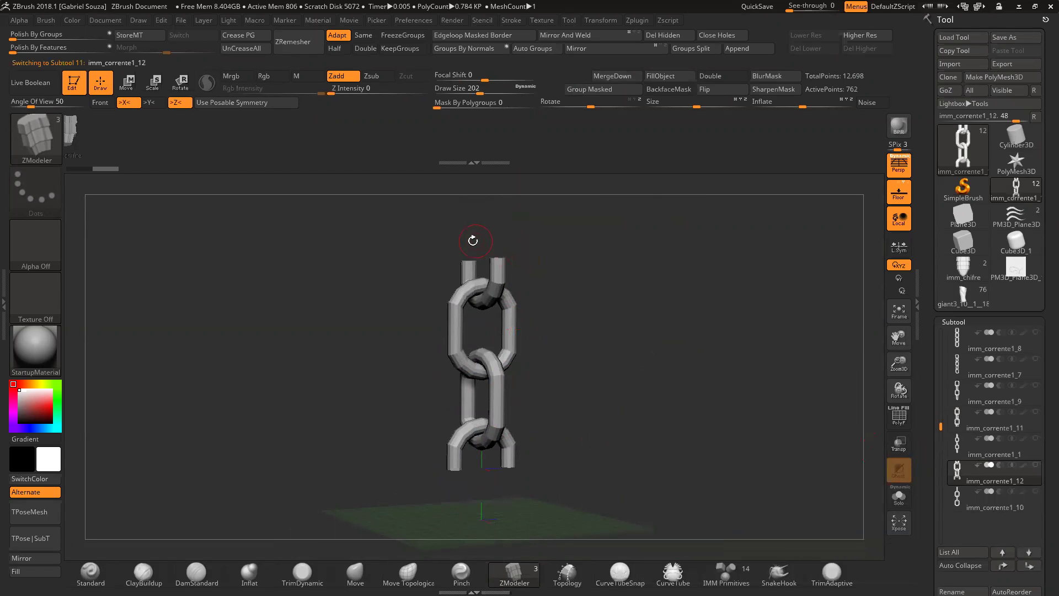
left_click_drag(454, 266, 487, 254)
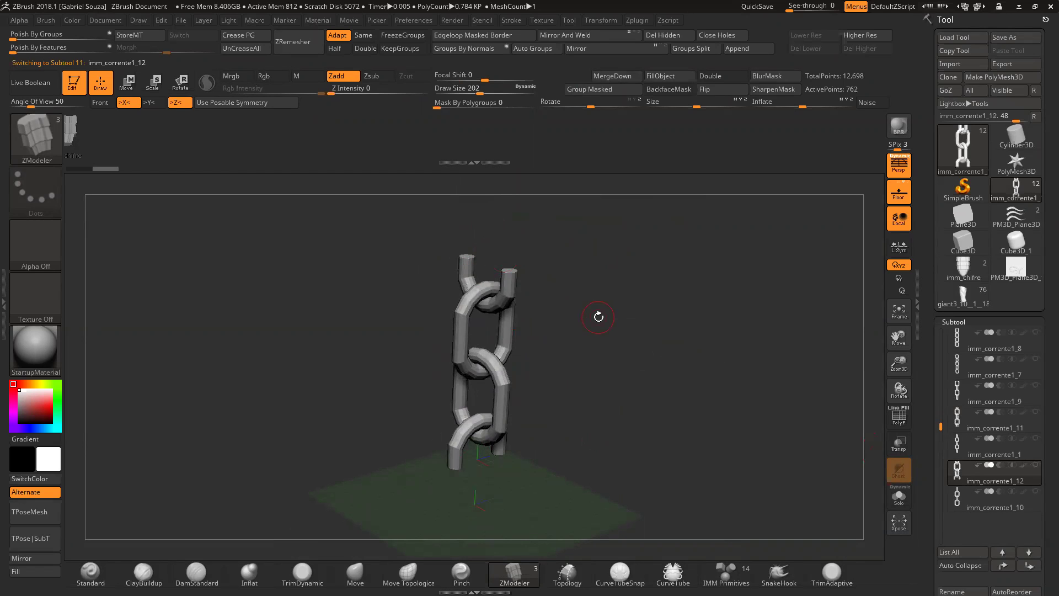
left_click_drag(599, 317, 564, 278)
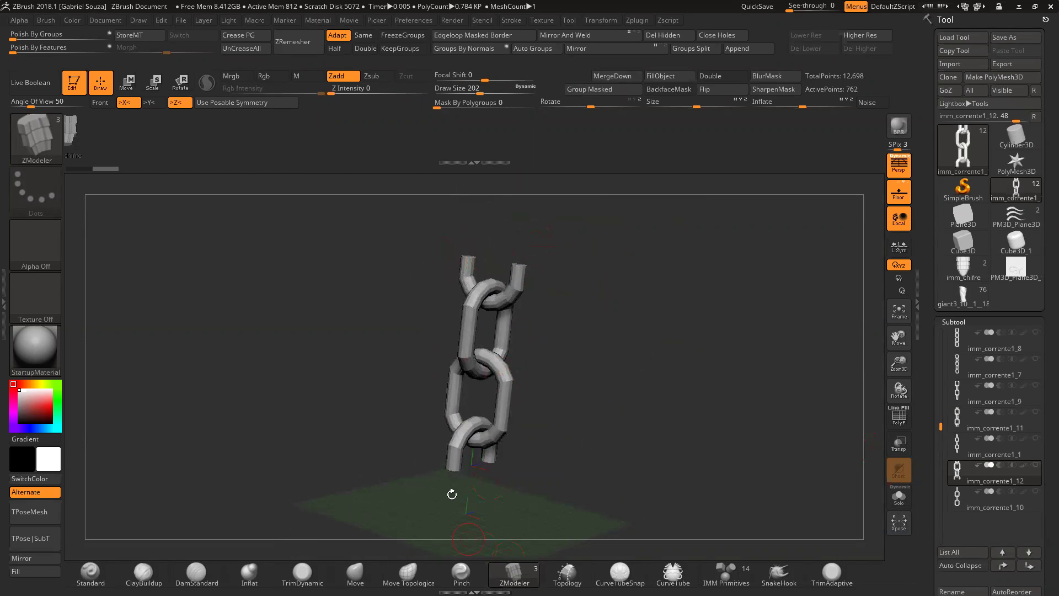
left_click_drag(518, 454, 606, 437)
Step: Switch to the subtool imm_corrente1_1, show the polyframe and examine the polygroups along its five links
left_click(992, 448)
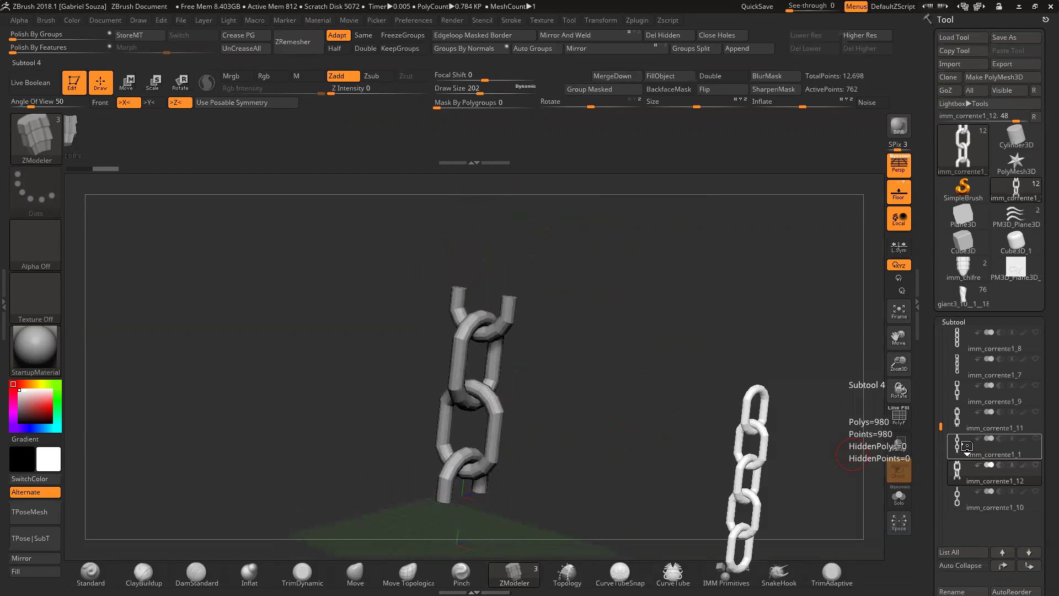
key("shift+f")
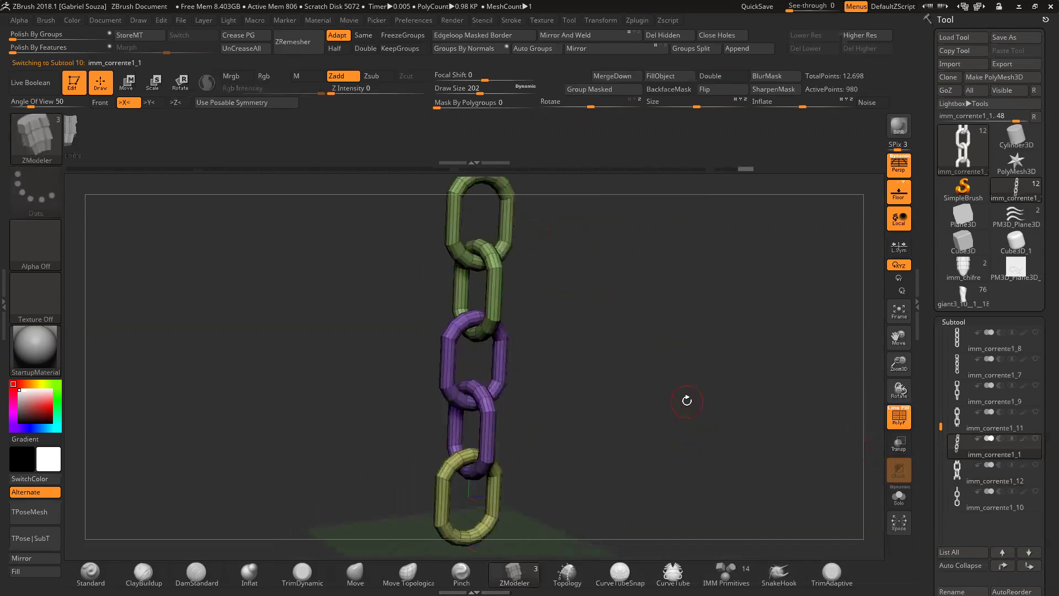
left_click_drag(703, 397, 674, 356)
mouse_move(593, 371)
left_mouse_down()
mouse_move(610, 386)
mouse_move(634, 383)
mouse_move(597, 377)
left_mouse_up()
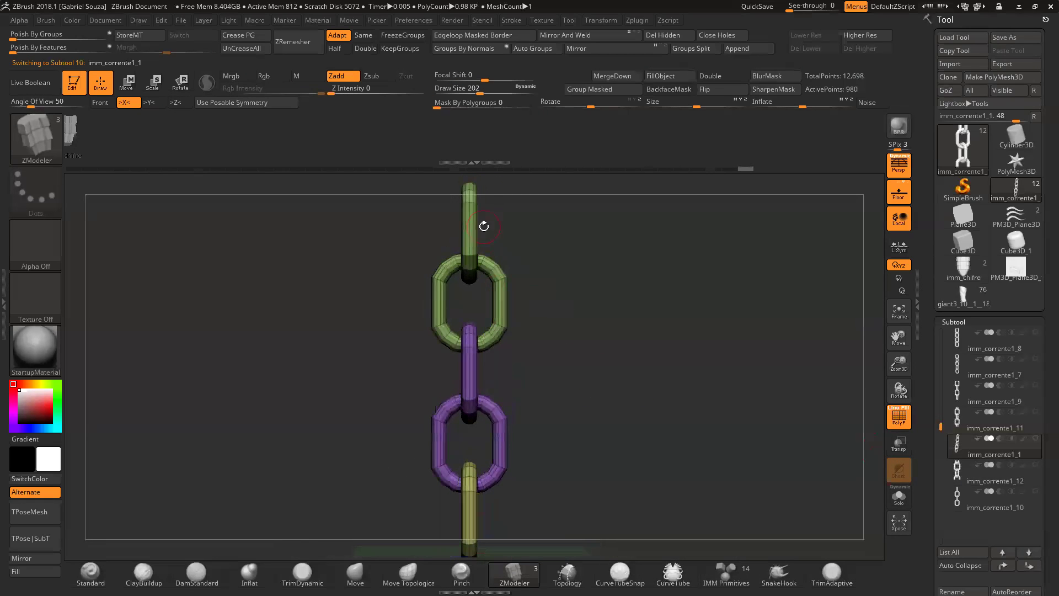
left_click_drag(894, 372, 891, 365)
Step: Select the subtool imm_corrente1_10 and examine its four links and their polygroups straight on
left_click(983, 508)
left_click_drag(702, 458, 683, 414)
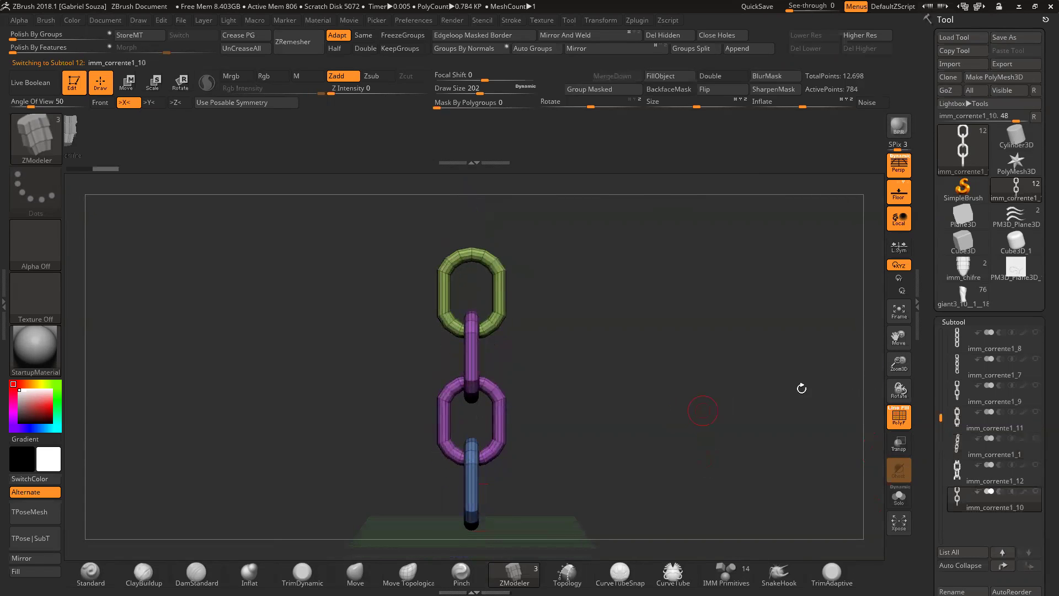
left_click_drag(899, 366, 898, 373)
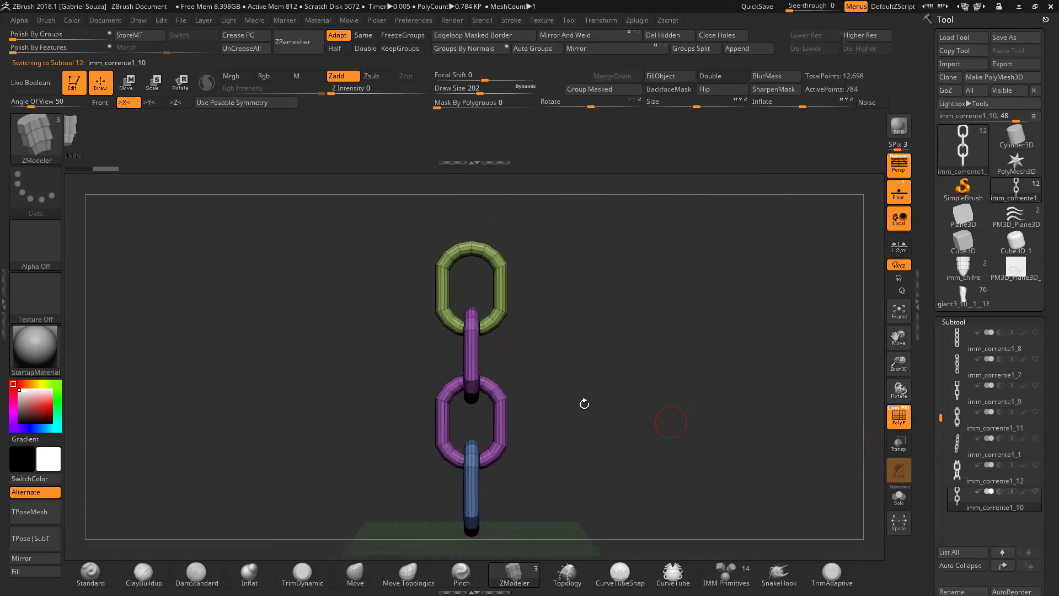
left_click_drag(584, 404, 588, 386, "alt")
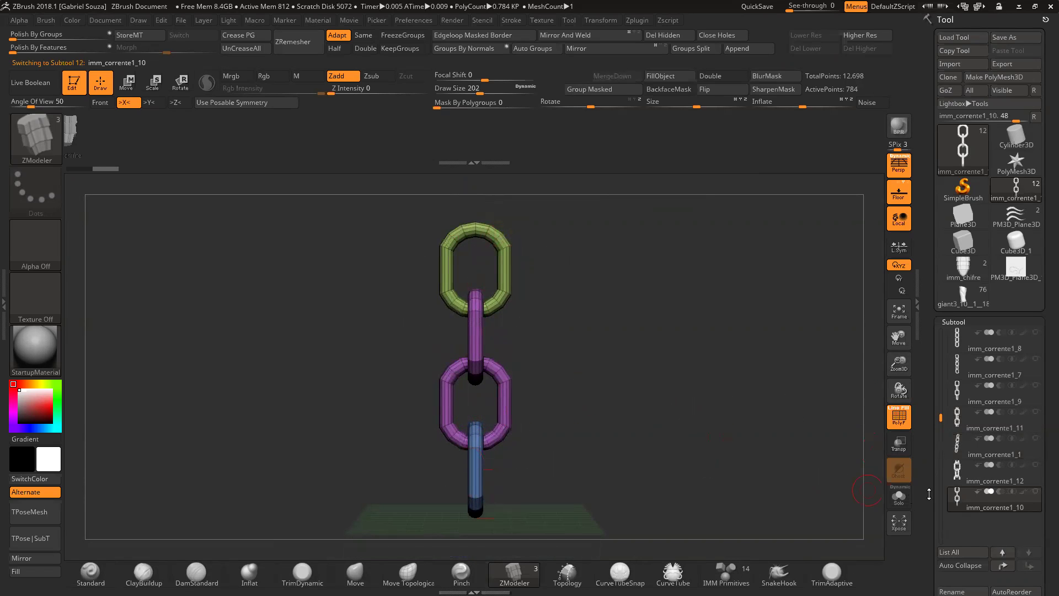
Step: View imm_corrente1_1 and imm_corrente1_11 in turn, examining the cut end links of imm_corrente1_11 from an angle
left_click(960, 424)
left_click(963, 444)
left_click_drag(559, 428, 561, 450, "alt")
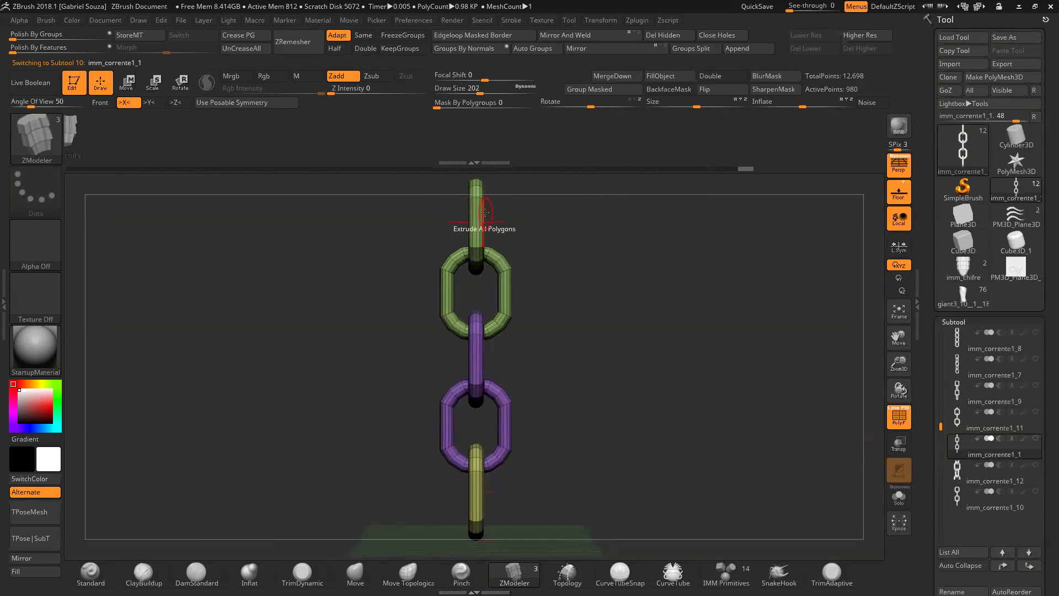
left_click(964, 428)
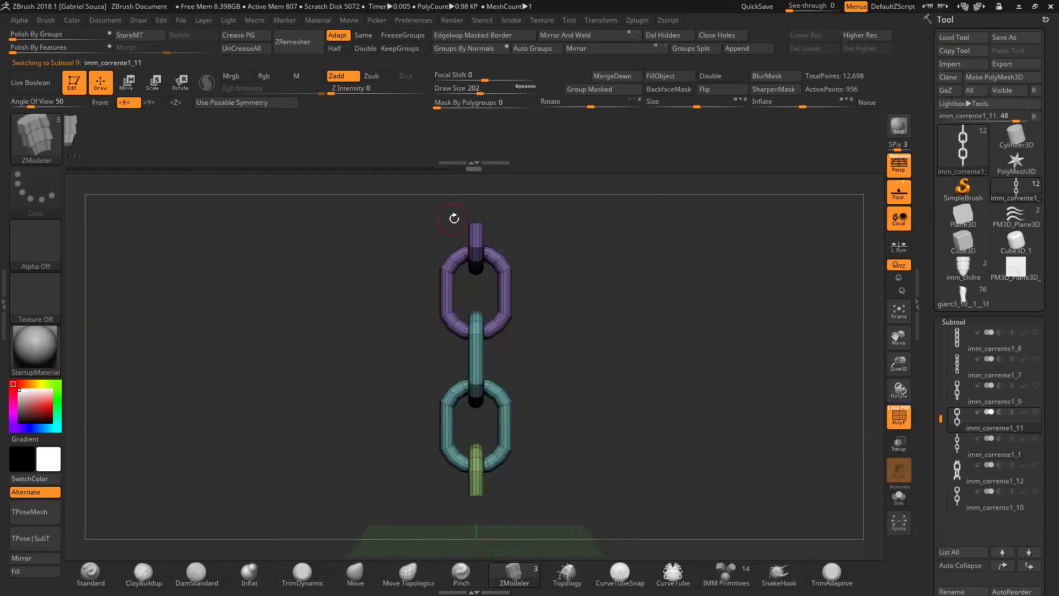
left_click_drag(683, 289, 668, 300)
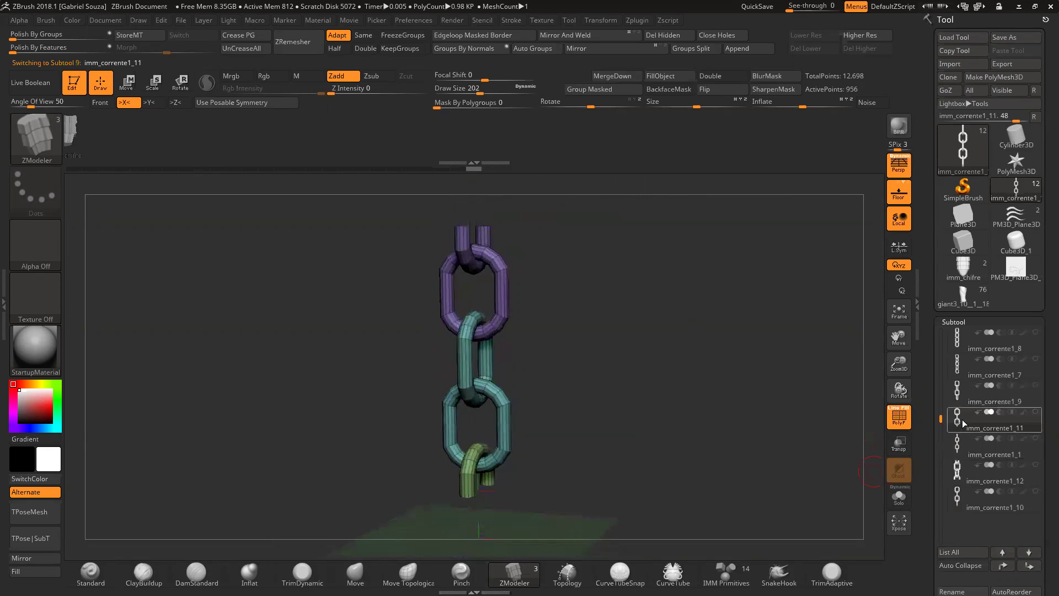
Step: Compare the chains imm_corrente1_10, imm_corrente1_12, imm_corrente1_1 and imm_corrente1_11 one after another in a straight-on view
left_click(964, 505)
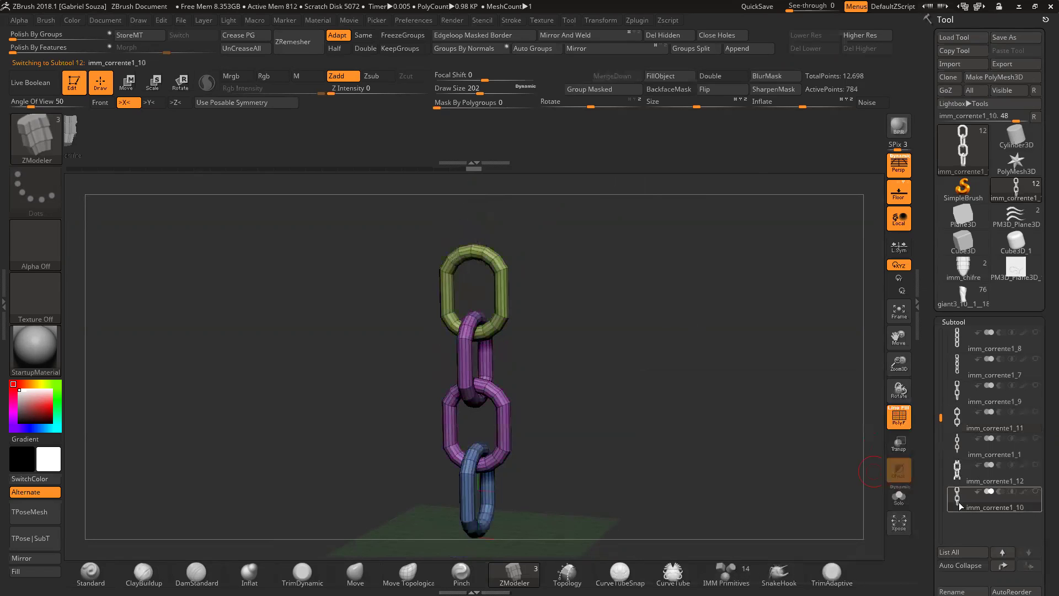
left_click_drag(672, 429, 613, 483, "shift")
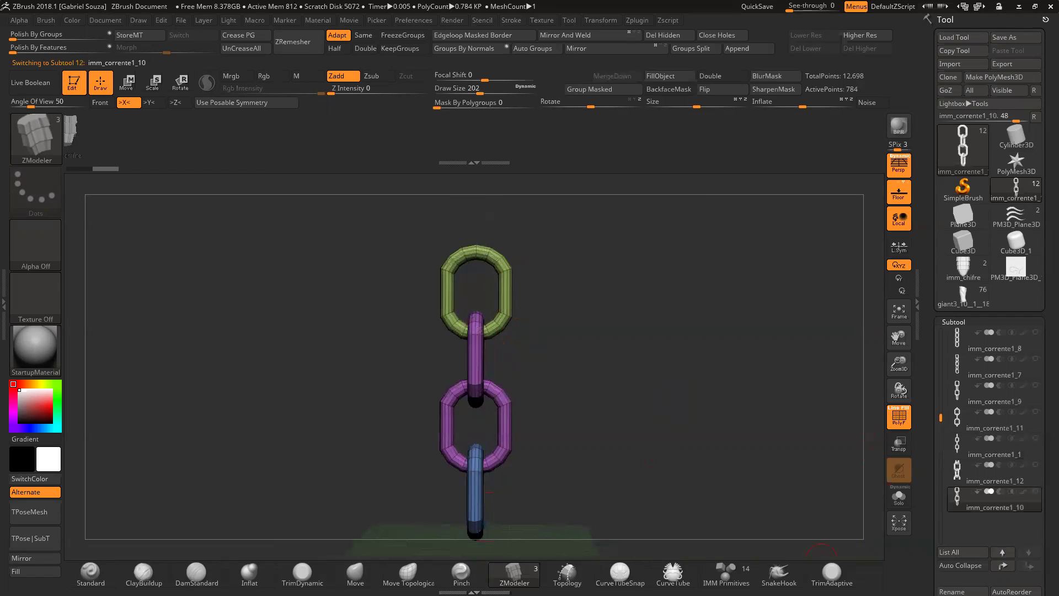
left_click(973, 470)
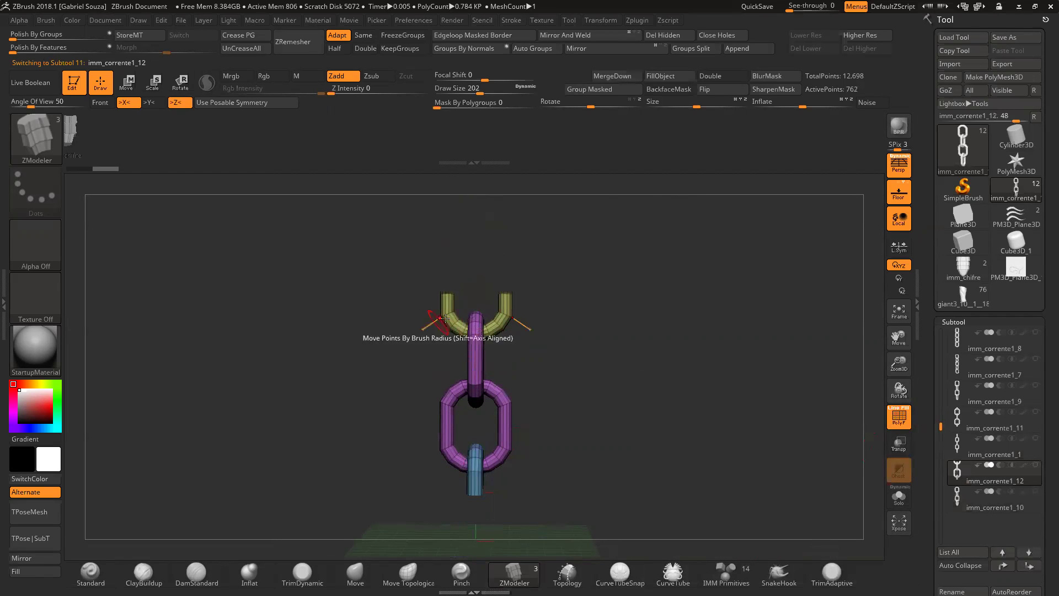
left_click(990, 448)
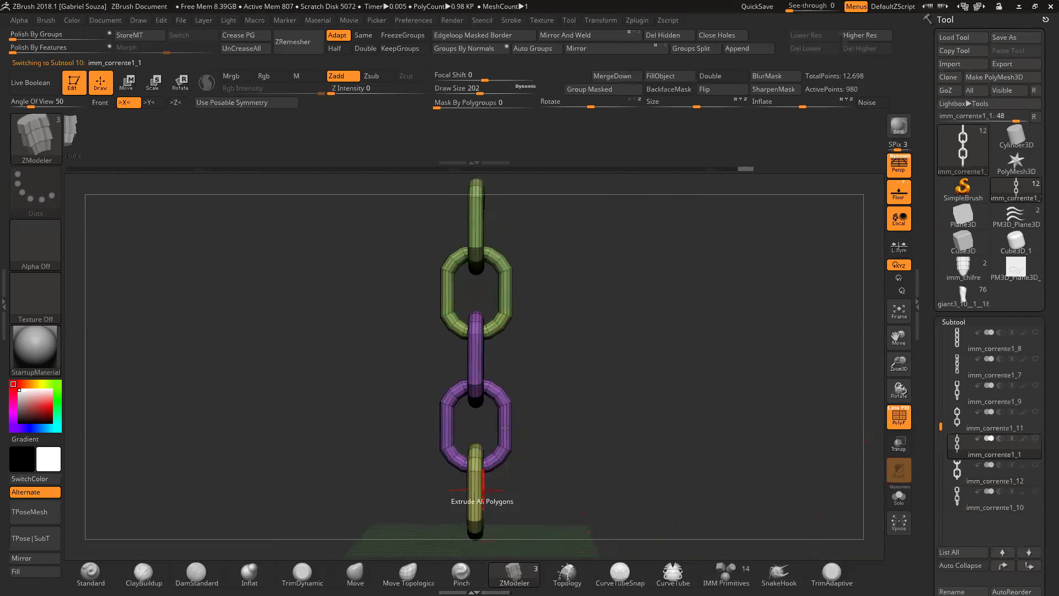
left_click(990, 422)
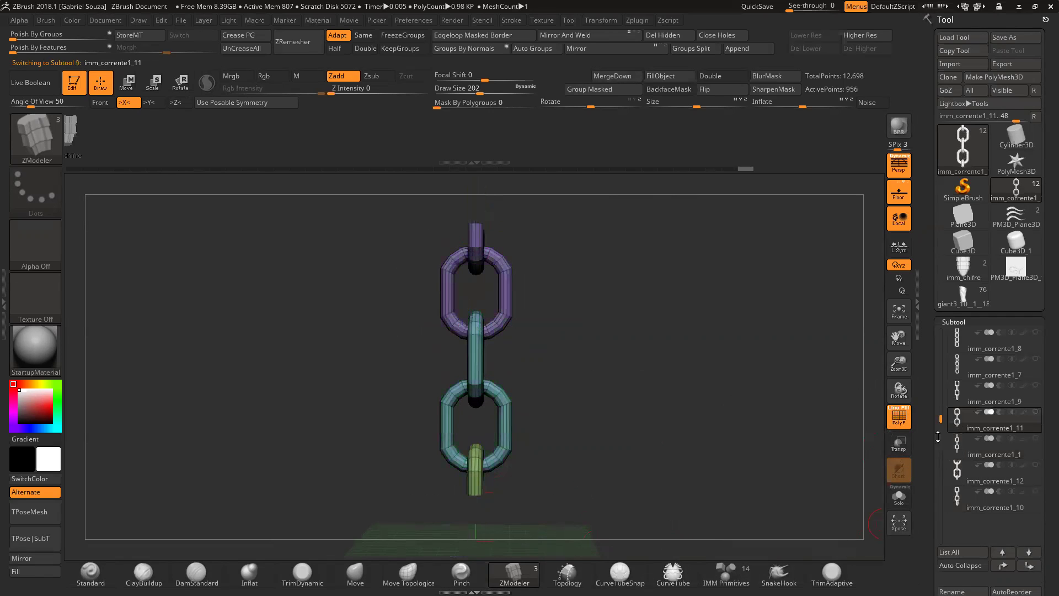
Step: Switch to the low-poly subtool imm_corrente1_9 and examine its angular links up close from several angles
left_click(957, 397)
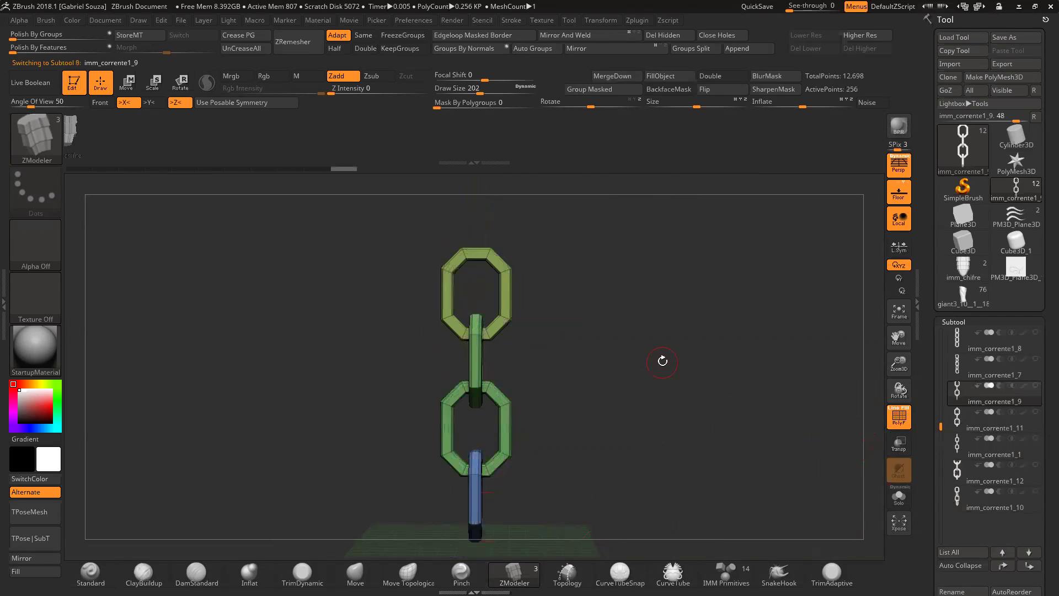
left_click_drag(663, 362, 679, 354, "alt")
left_click_drag(642, 323, 637, 326)
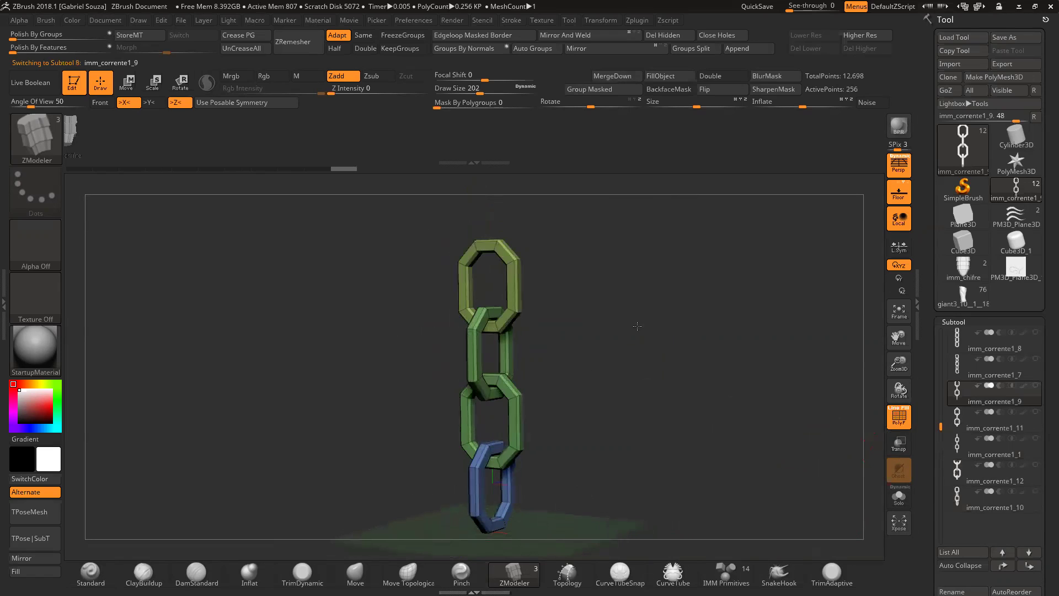
left_click_drag(665, 364, 674, 364)
left_click_drag(895, 368, 892, 388)
left_click_drag(802, 359, 770, 353)
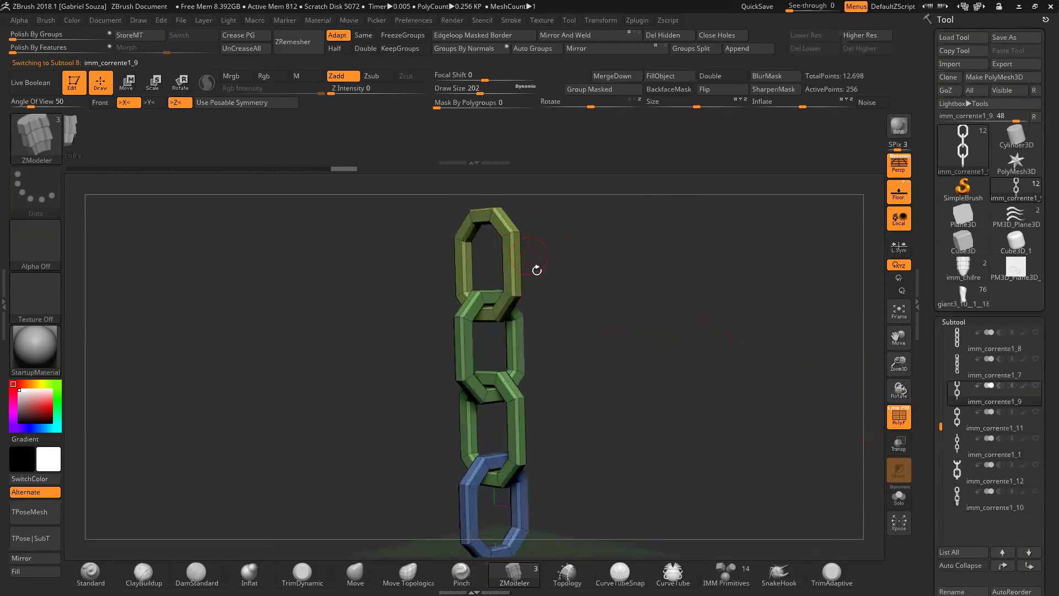
Step: Hide the polyframe, subdivide imm_corrente1_9 twice to preview its smoothing, and return it to the lowest subdivision level
key("shift+f")
key("ctrl+d")
key("ctrl+d")
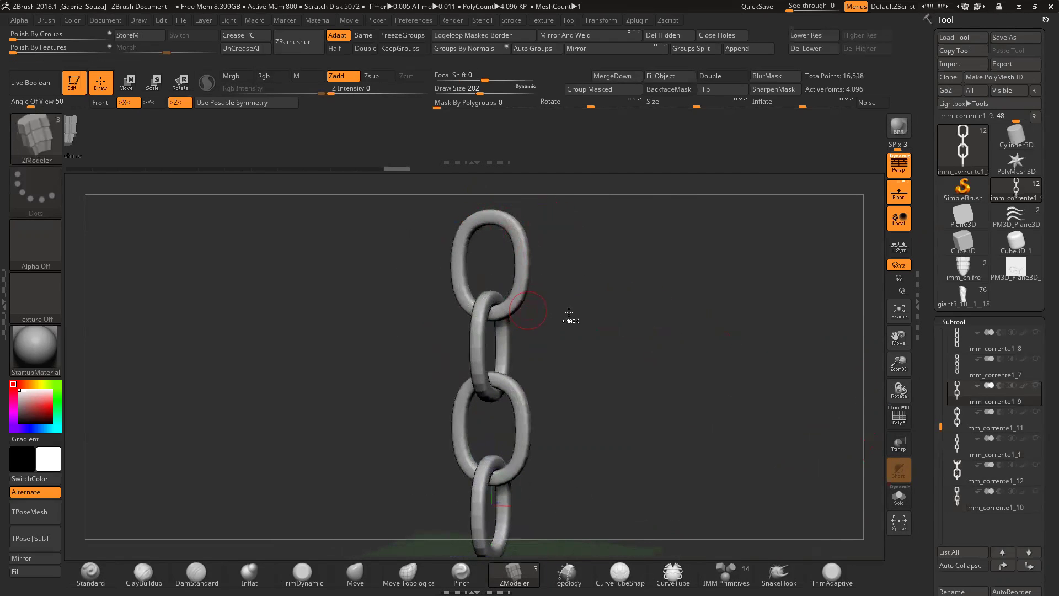
key("shift+d")
key("shift+d")
Step: Switch to the subtool imm_corrente1_7, frame the whole chain and show its polygroups with the polyframe
left_click(962, 373)
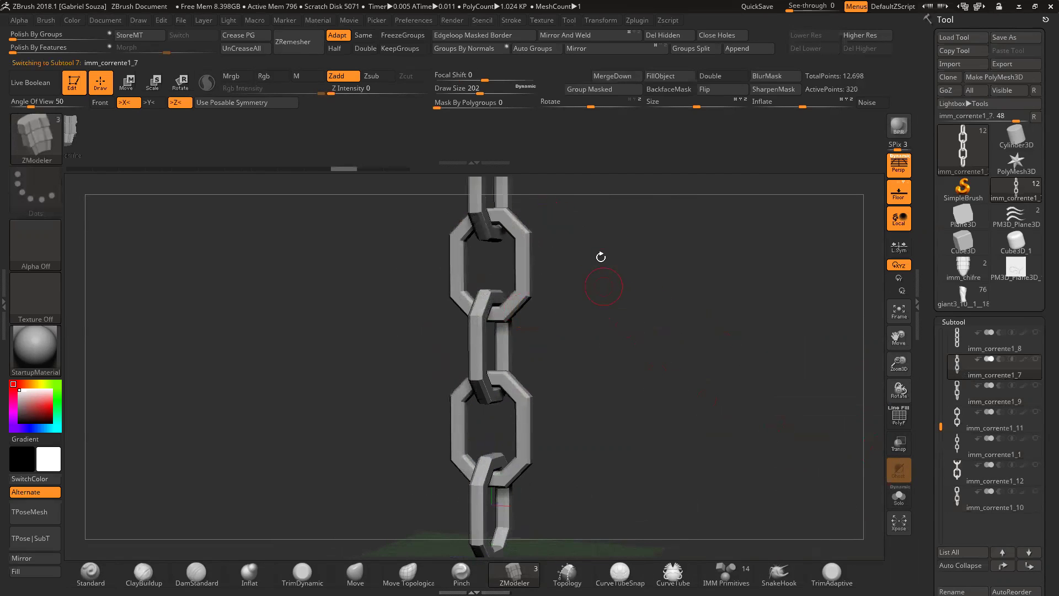
left_click_drag(600, 258, 600, 284, "alt")
key("f")
key("shift+f")
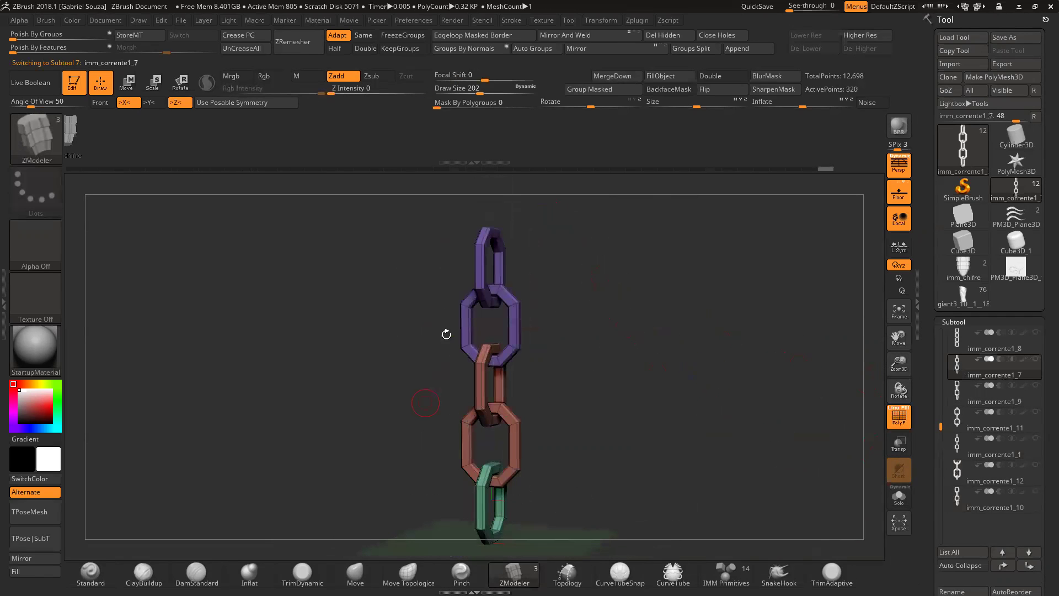
Step: Switch to the subtool imm_corrente1_8 and examine its beveled links more closely
left_click(963, 340)
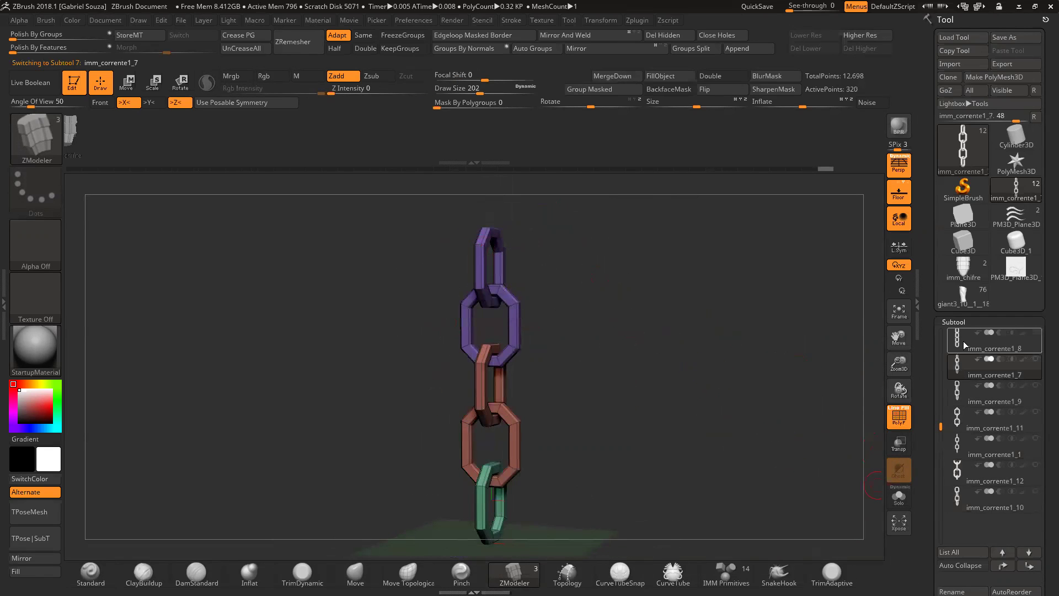
left_click_drag(785, 371, 834, 396)
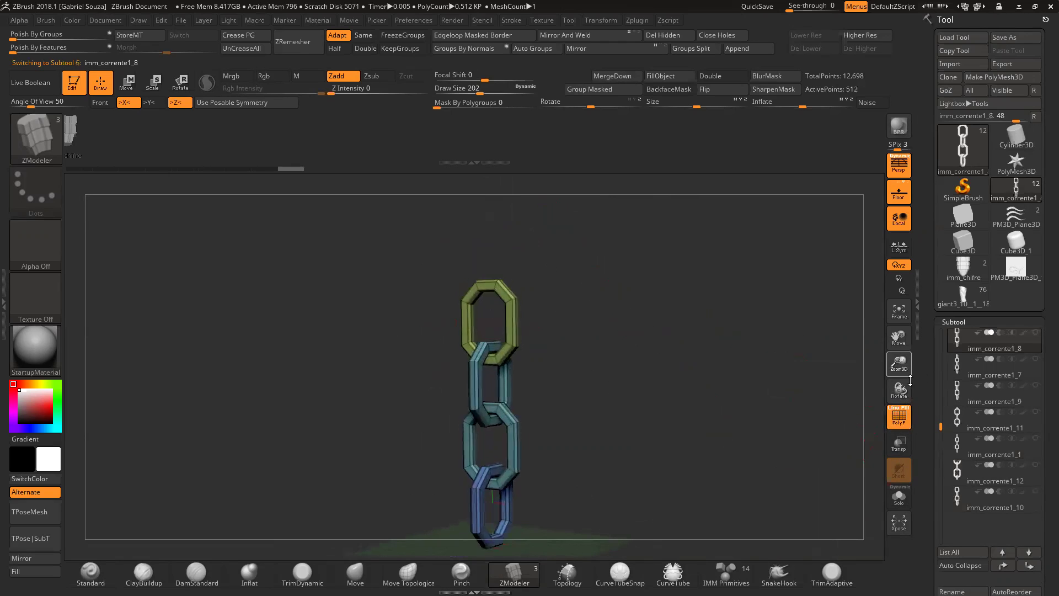
left_click_drag(905, 368, 903, 400)
Step: Hide the polyframe, subdivide imm_corrente1_8 three times to check its smoothed links up close, and return it to the lowest level
key("shift+f")
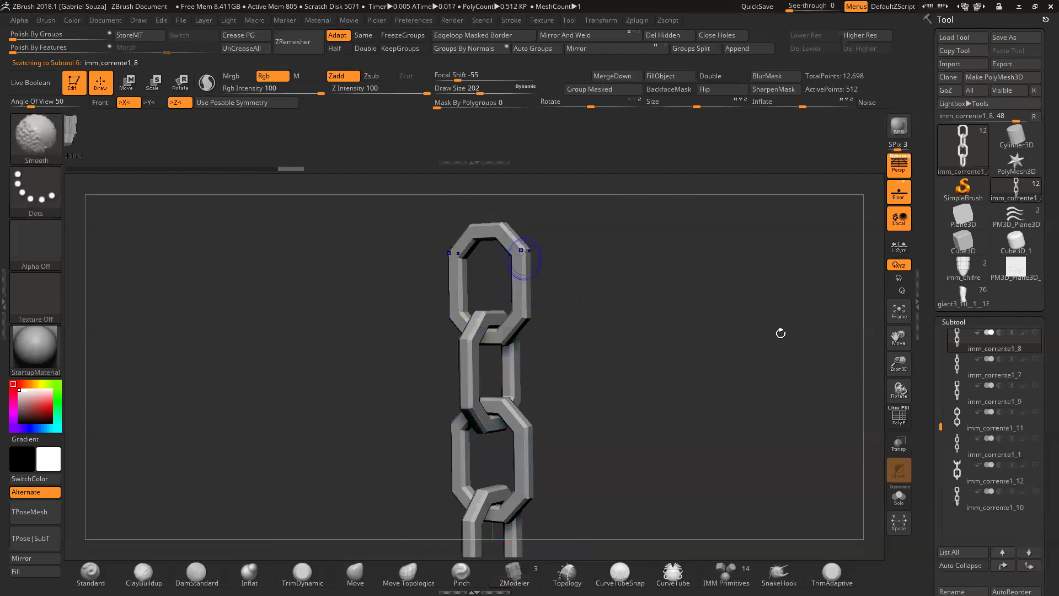
key("ctrl+d")
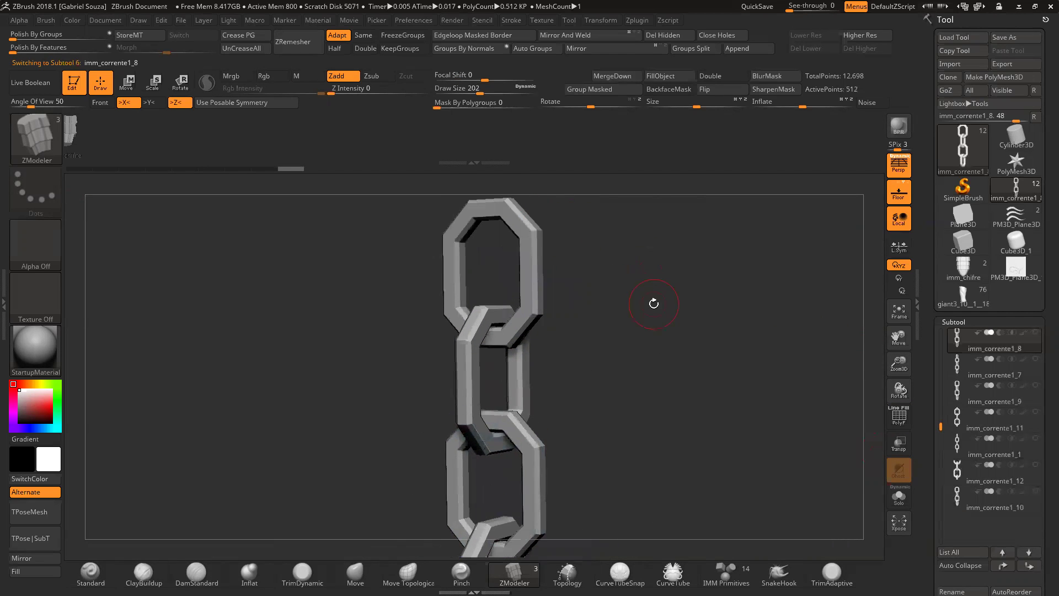
key("ctrl+d")
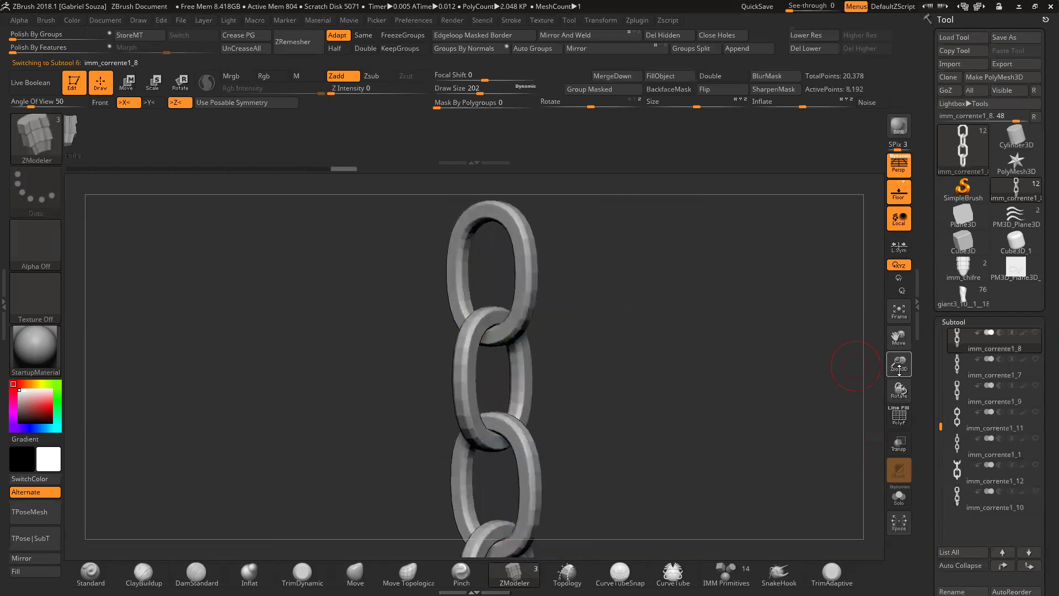
left_click_drag(899, 368, 899, 401)
left_click_drag(689, 238, 689, 385, "alt")
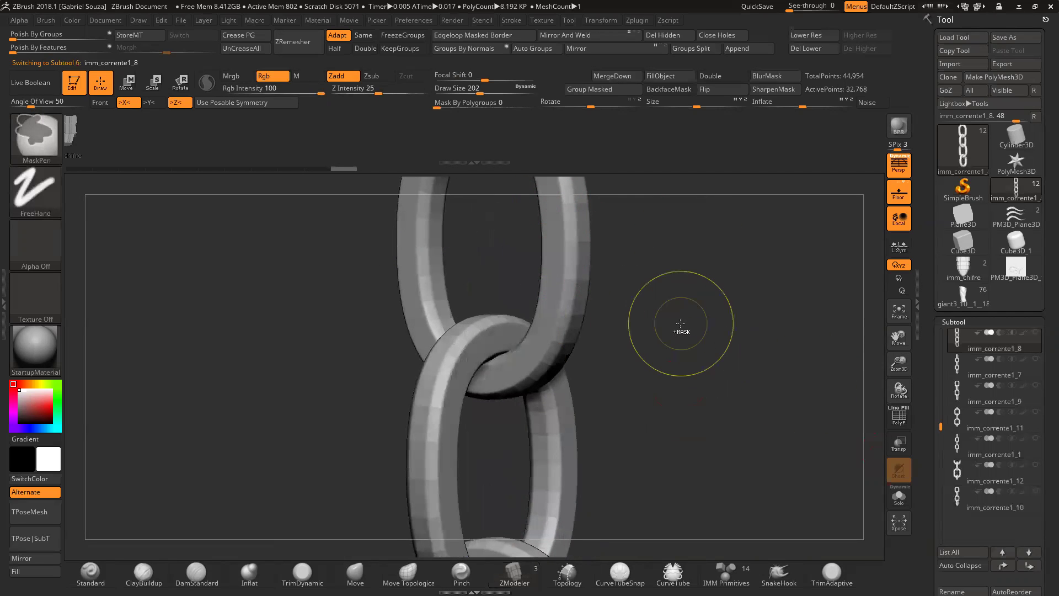
key("ctrl+z")
key("shift+d")
key("f")
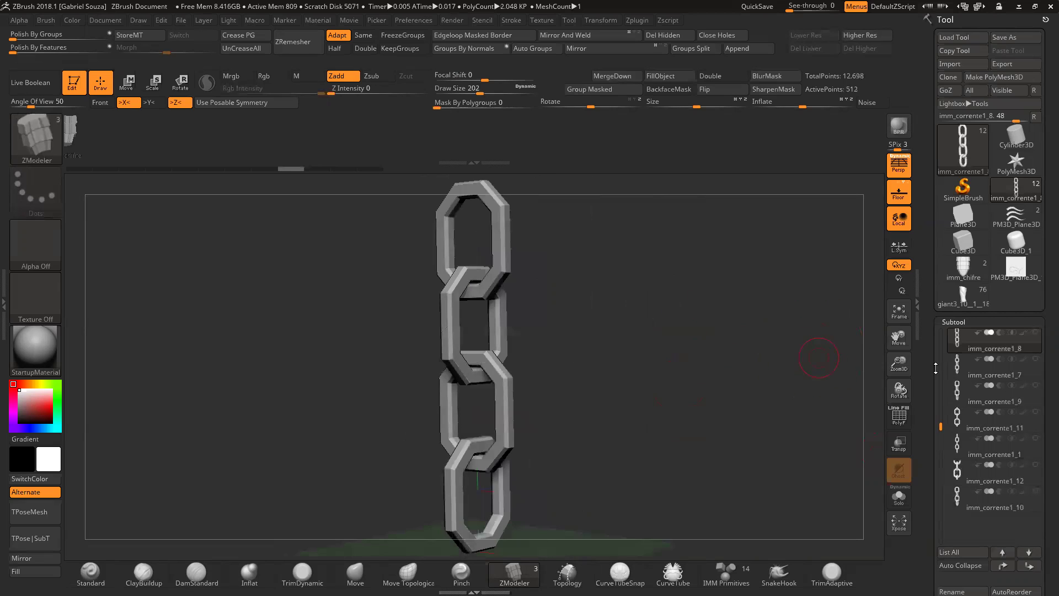
scroll(957, 422, "up", 3)
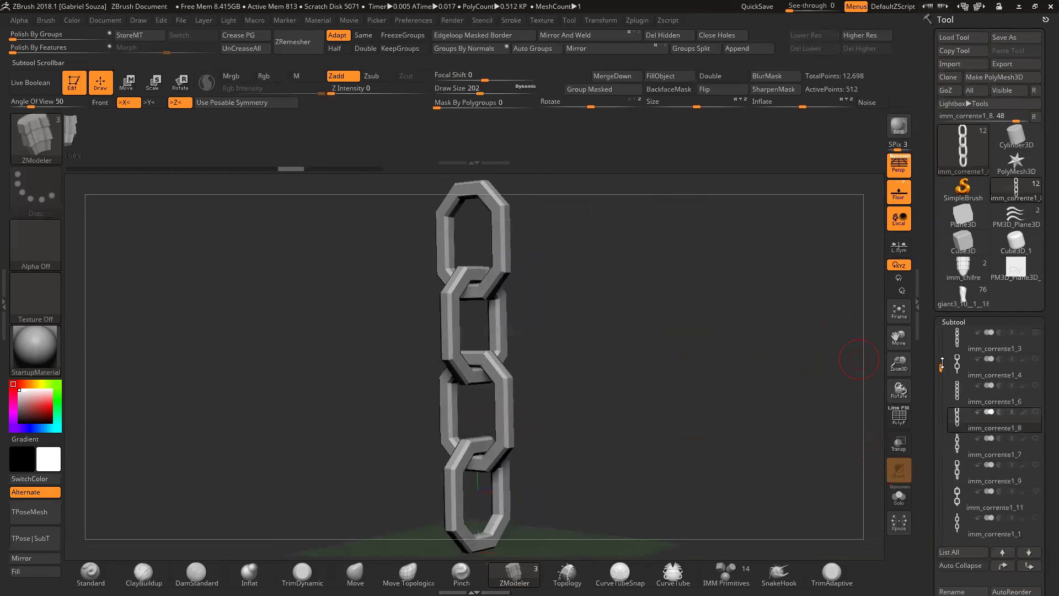
Step: Switch through the subtools imm_corrente1_6 and imm_corrente1_4, and examine the upper end link of imm_corrente1_4
left_click(957, 396)
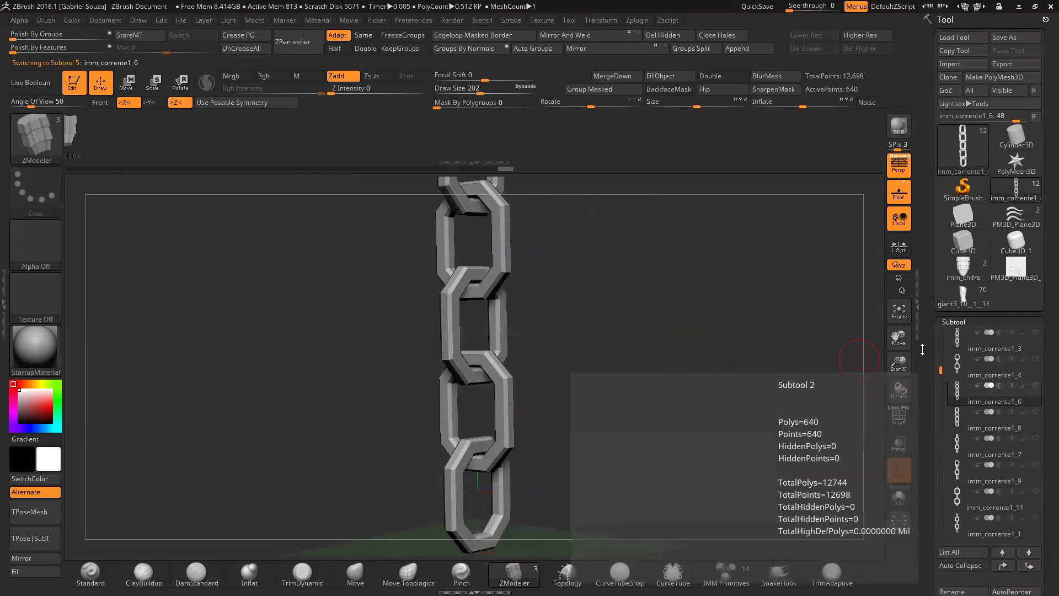
left_click(959, 367)
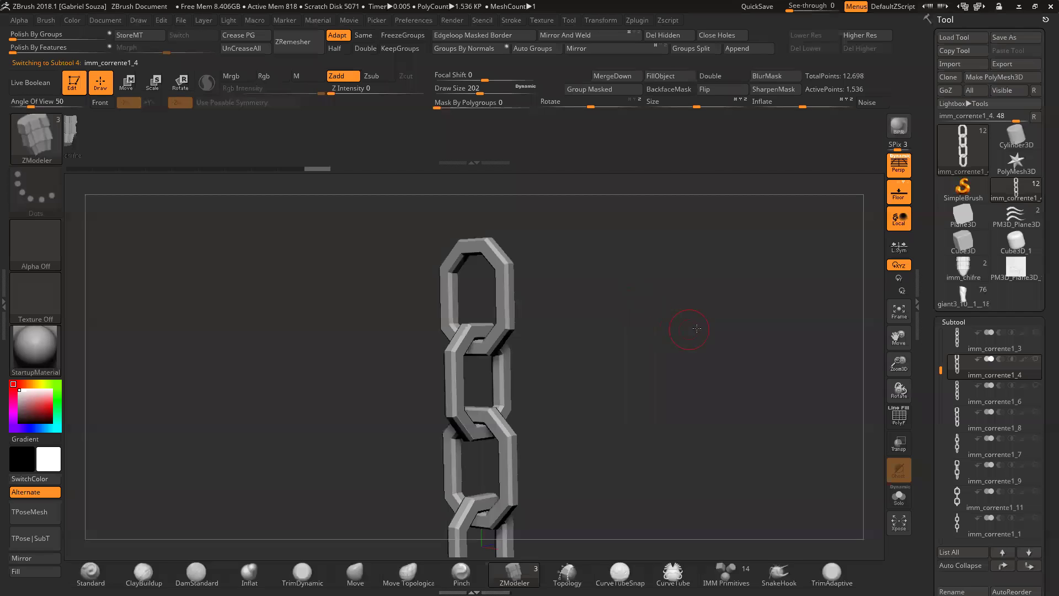
left_click_drag(694, 330, 574, 295)
Step: Subdivide imm_corrente1_4 twice to preview its smoothing, and return it to the lowest subdivision level
key("ctrl")
key("d")
key("d")
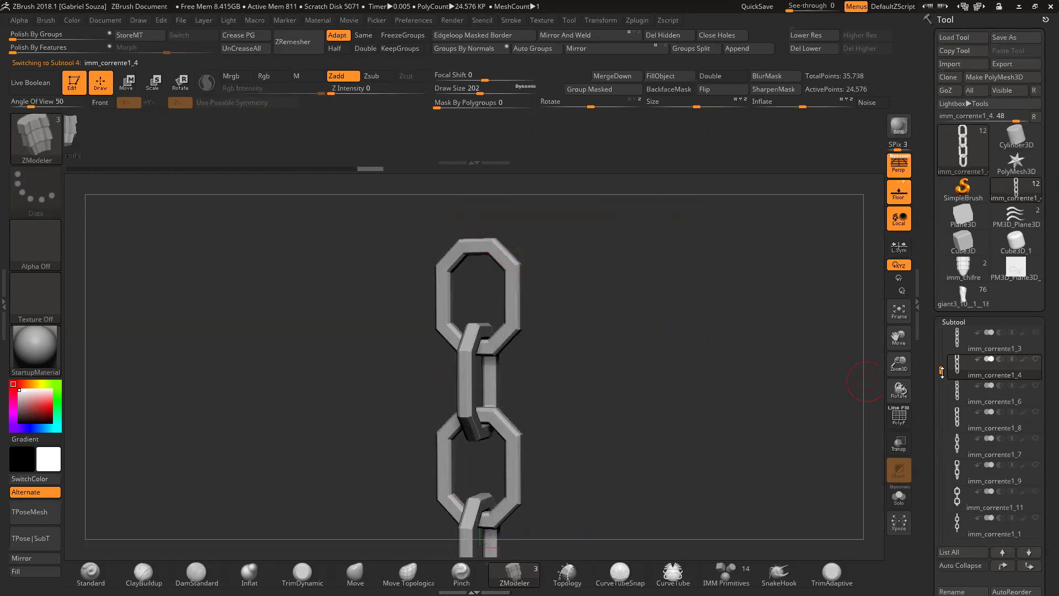
key("shift+d")
key("shift+d")
Step: Look at the subtool imm_corrente1_3, switch to imm_corrente1_2 and examine its notched links up close
left_click_drag(941, 367, 940, 331)
left_click(958, 395)
mouse_move(958, 395)
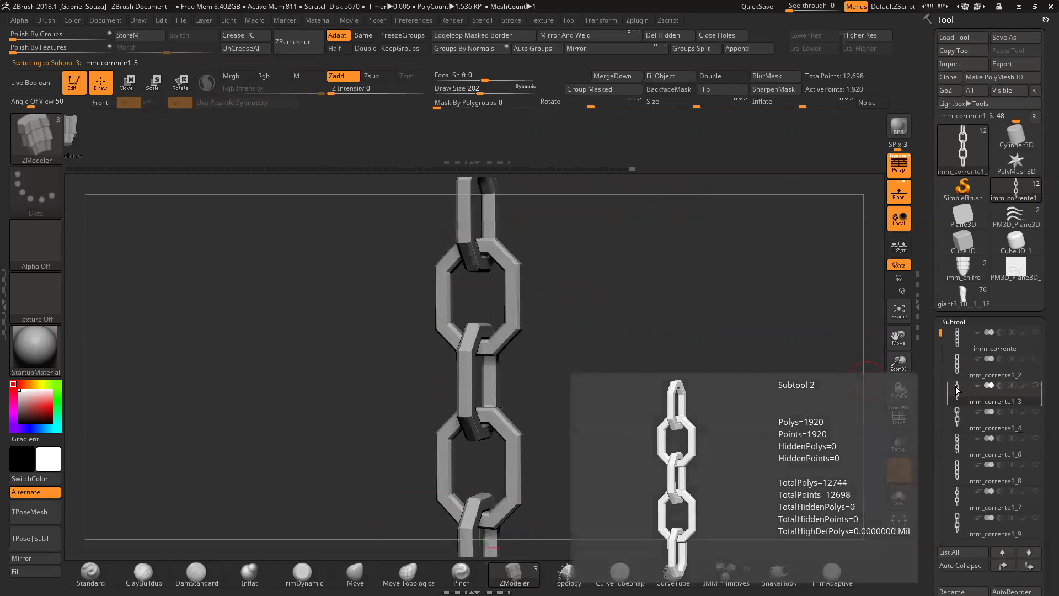
left_click(959, 367)
left_click_drag(655, 370, 682, 370)
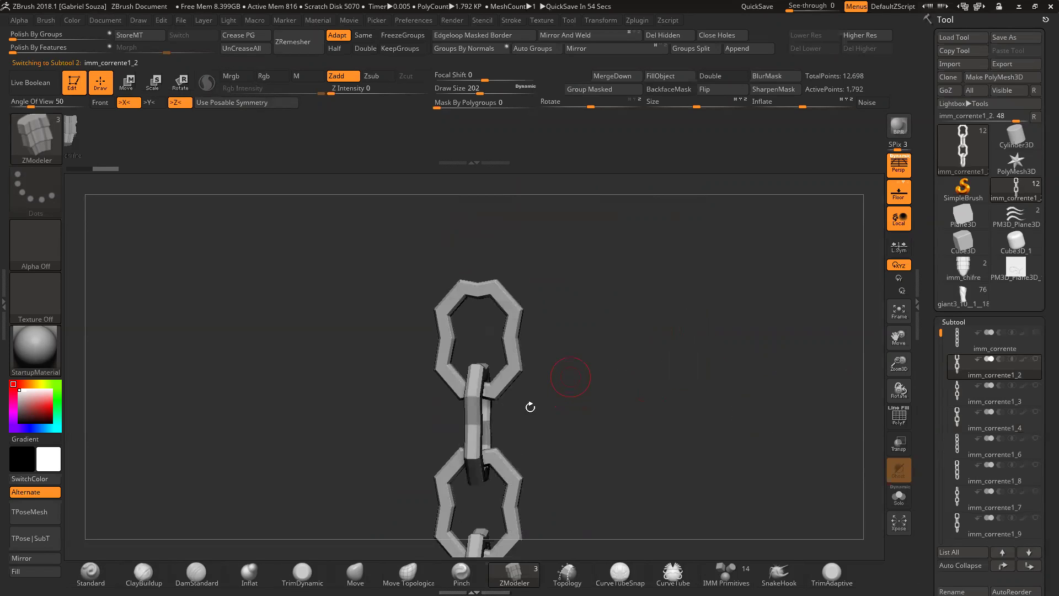
left_click_drag(867, 384, 868, 404, "alt")
left_click_drag(620, 254, 621, 315, "alt")
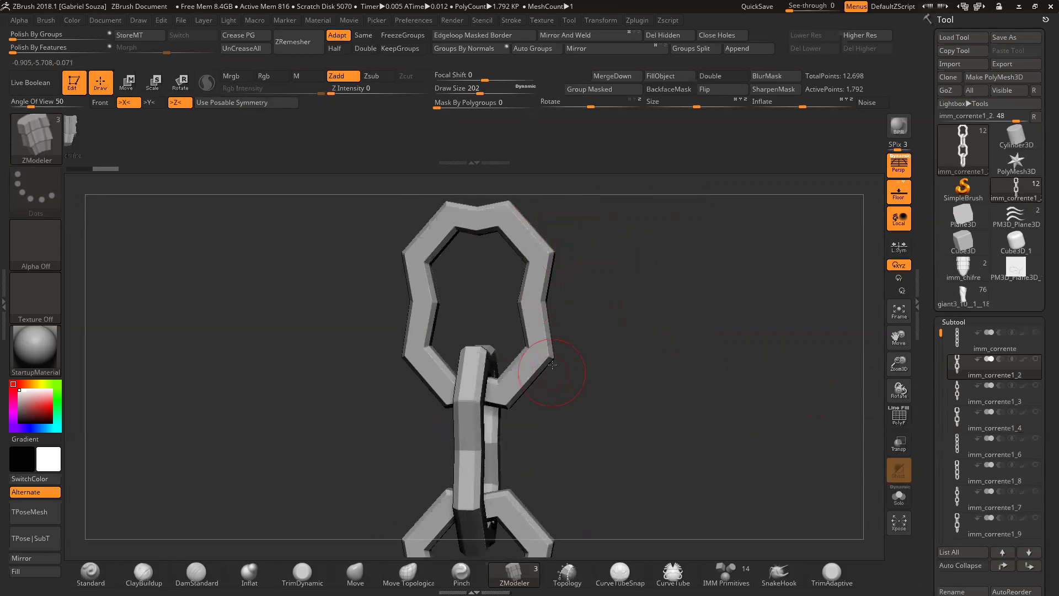
Step: Subdivide imm_corrente1_2 twice, check the smoothed chain as a whole and return it to the lowest subdivision level
key("ctrl+d")
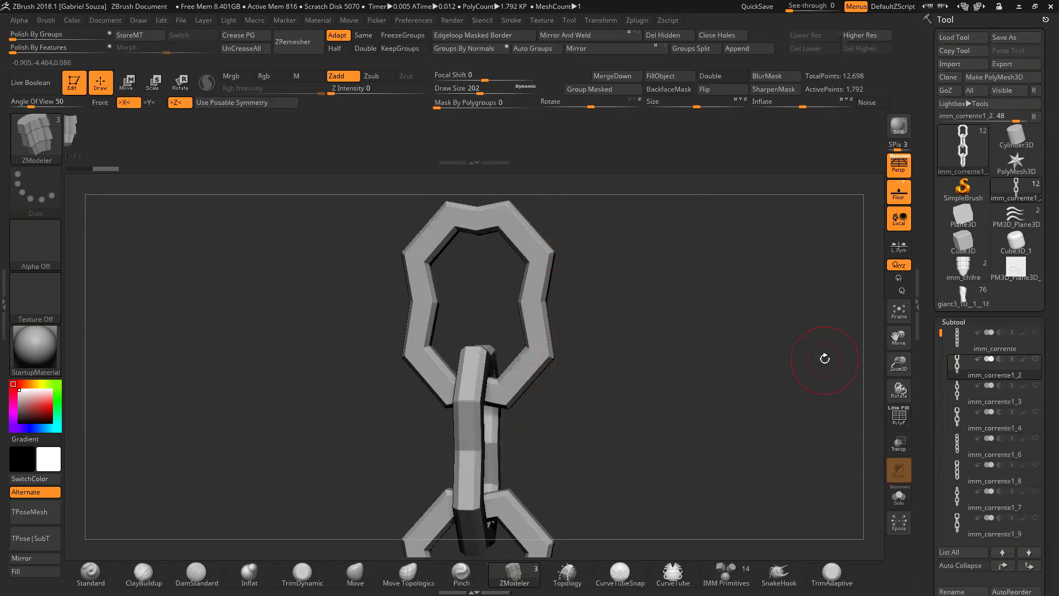
key("ctrl")
key("ctrl+d")
left_click_drag(800, 354, 728, 303)
key("f")
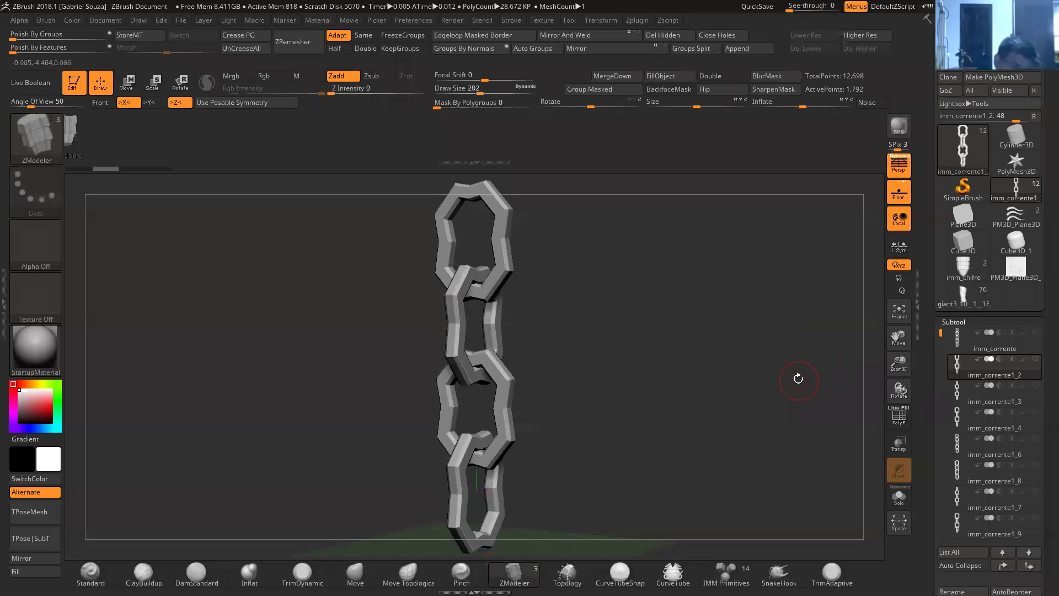
key("shift+d")
key("shift+d")
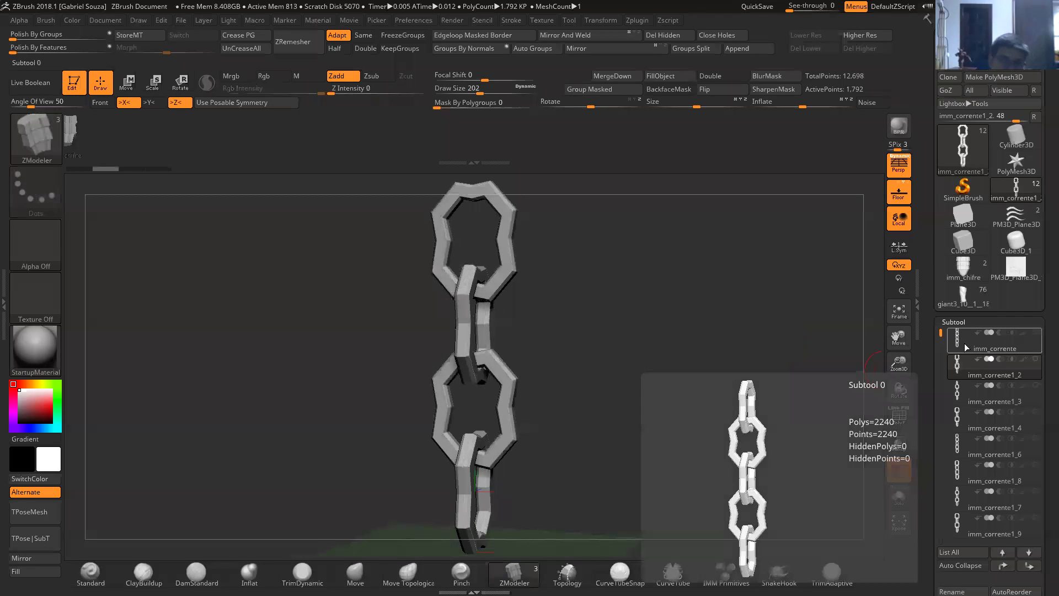
Step: Switch to the subtool imm_corrente, frame the whole chain and examine its links and ends from several angles
left_click(966, 348)
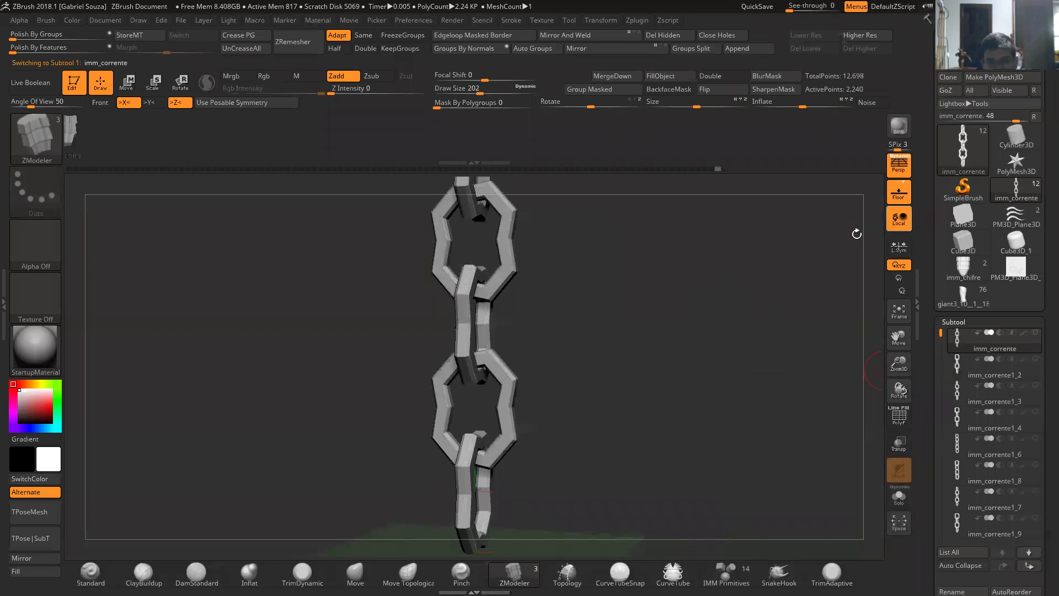
key("f")
left_click_drag(643, 322, 620, 324)
left_click_drag(858, 354, 738, 338)
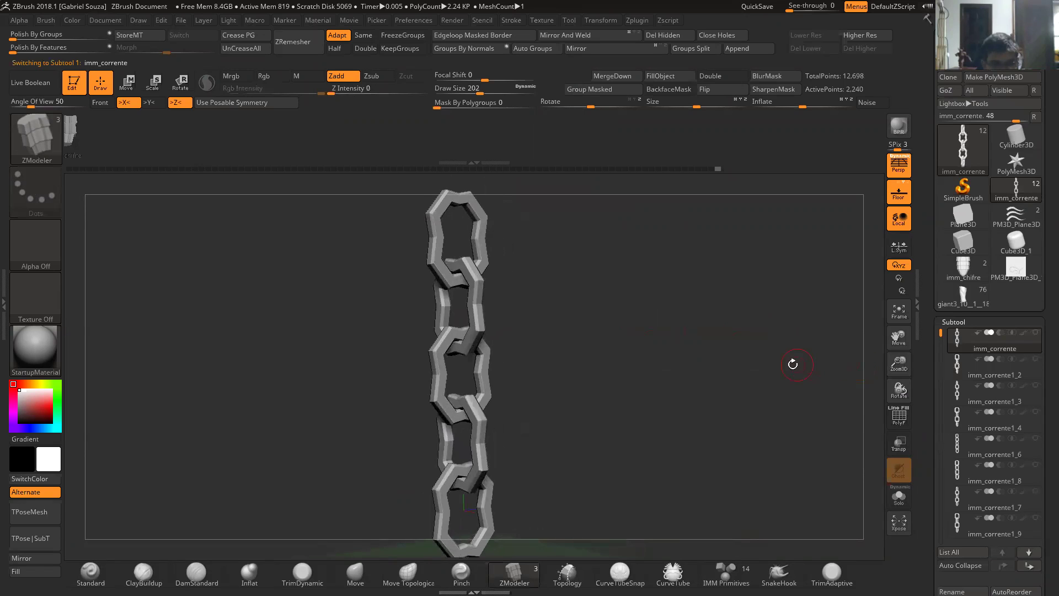
left_click_drag(797, 362, 851, 375)
left_click_drag(586, 357, 789, 336)
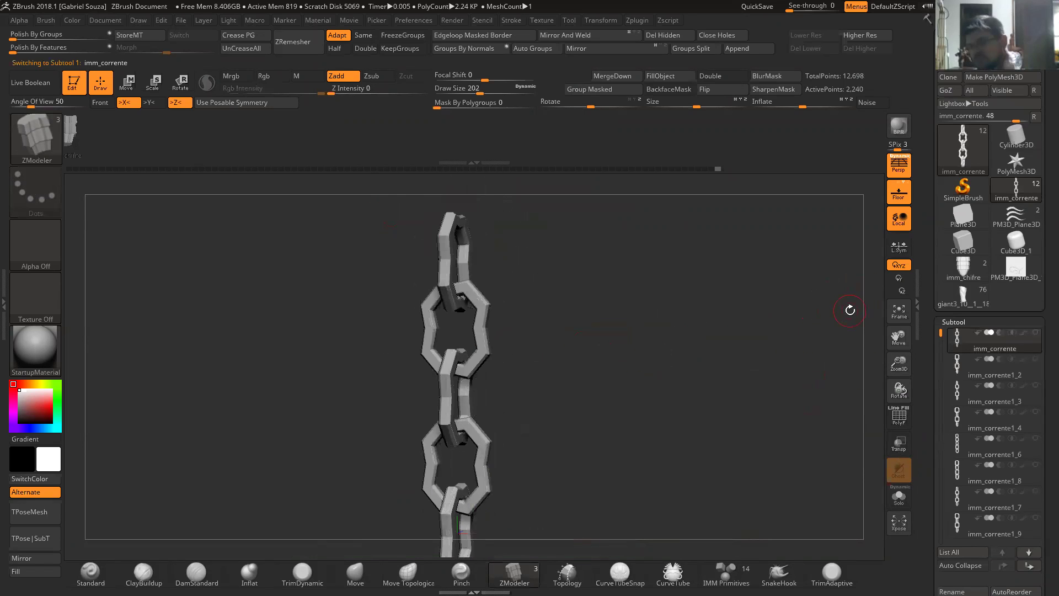
left_click_drag(624, 411, 840, 328)
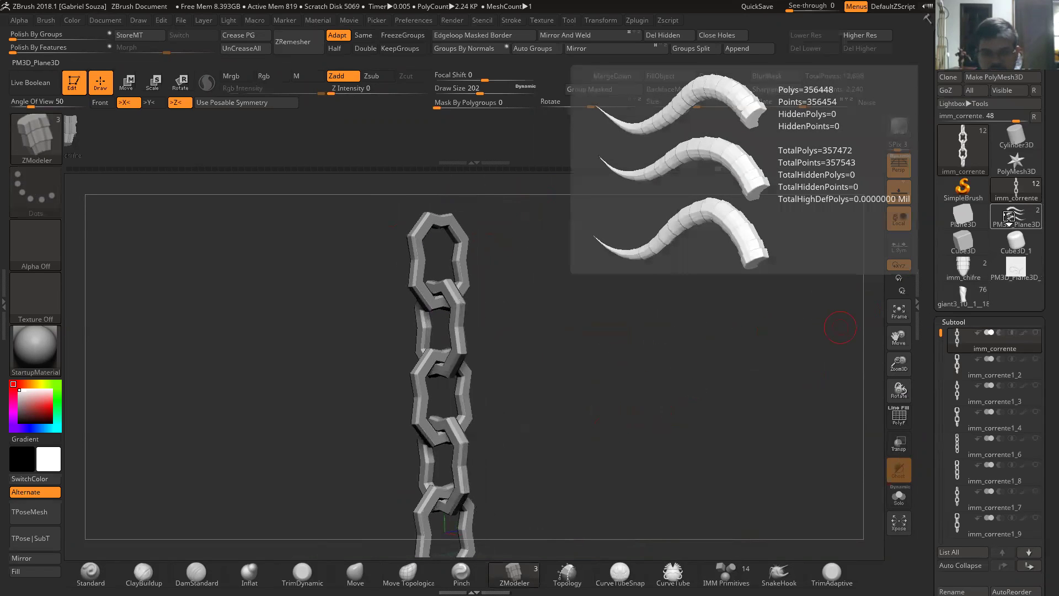
Step: View the curved horns in the tool PM3D_Plane3D and the chain laid out on the plane in PM3D_Plane3D_1
left_click(1009, 216)
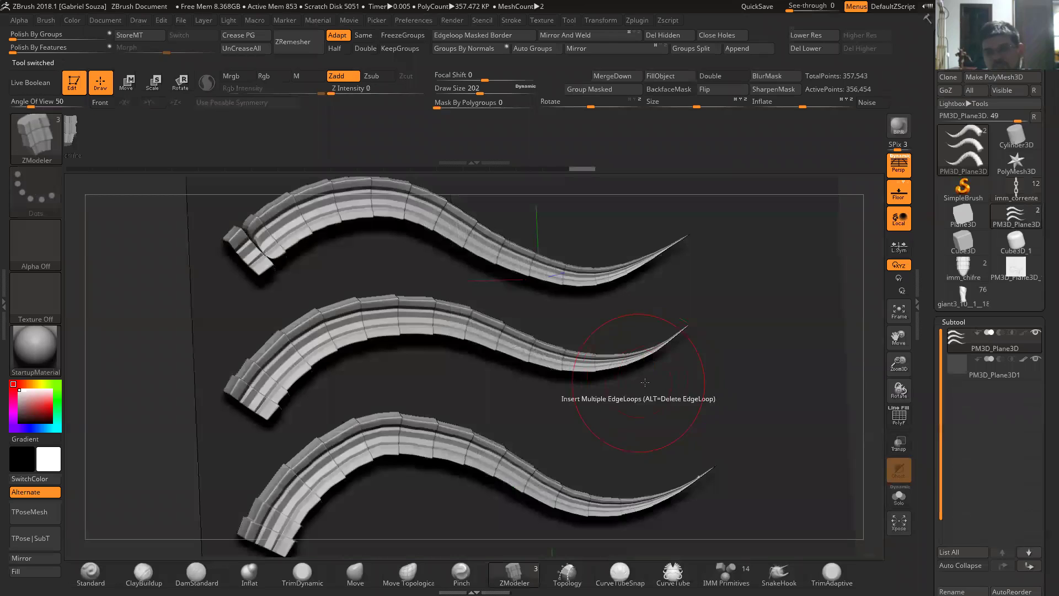
left_click_drag(151, 340, 144, 336)
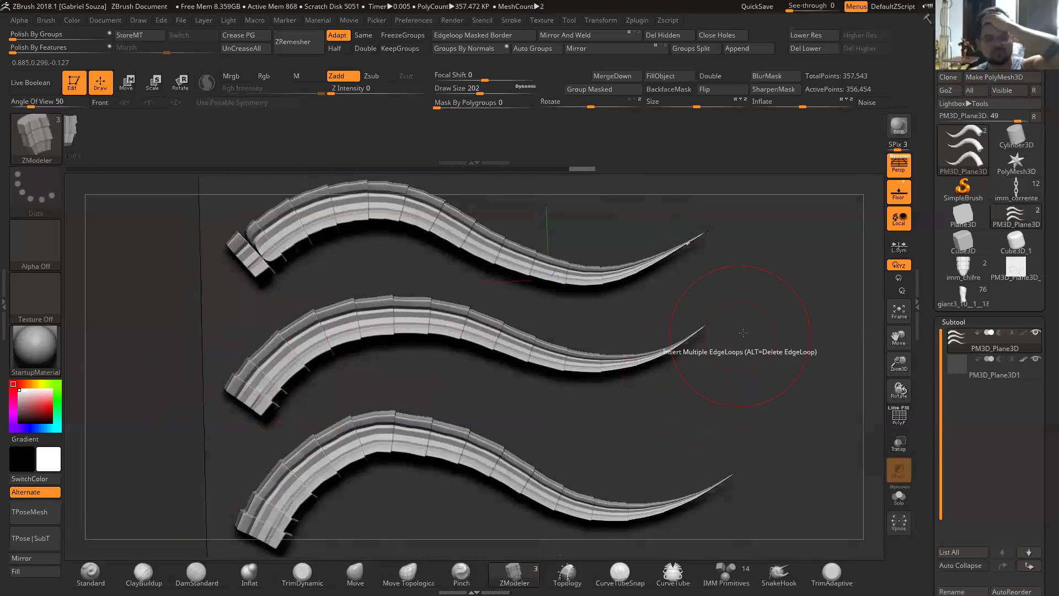
left_click(816, 305)
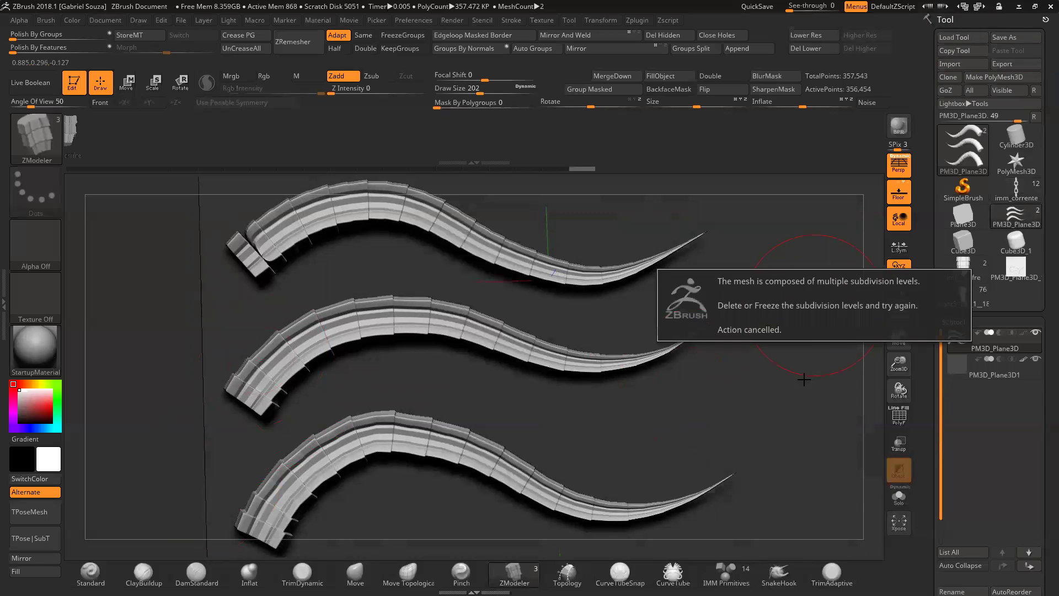
left_click(1006, 271)
left_click_drag(849, 355, 811, 364)
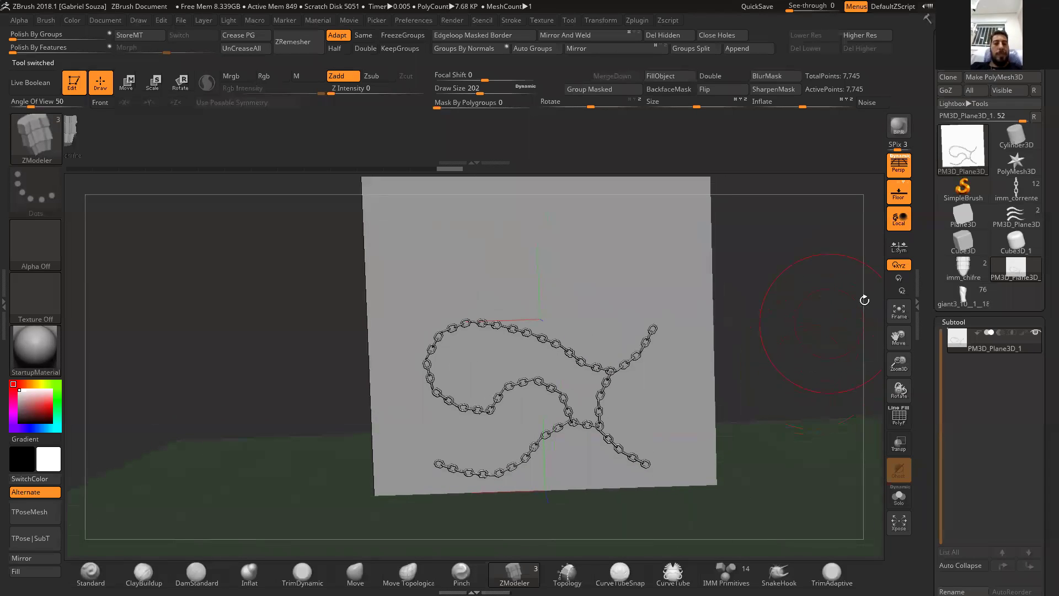
Step: Switch to the giant character tool giant3_10__1__18, frame the full figure and examine its ropes and accessories
left_click(965, 300)
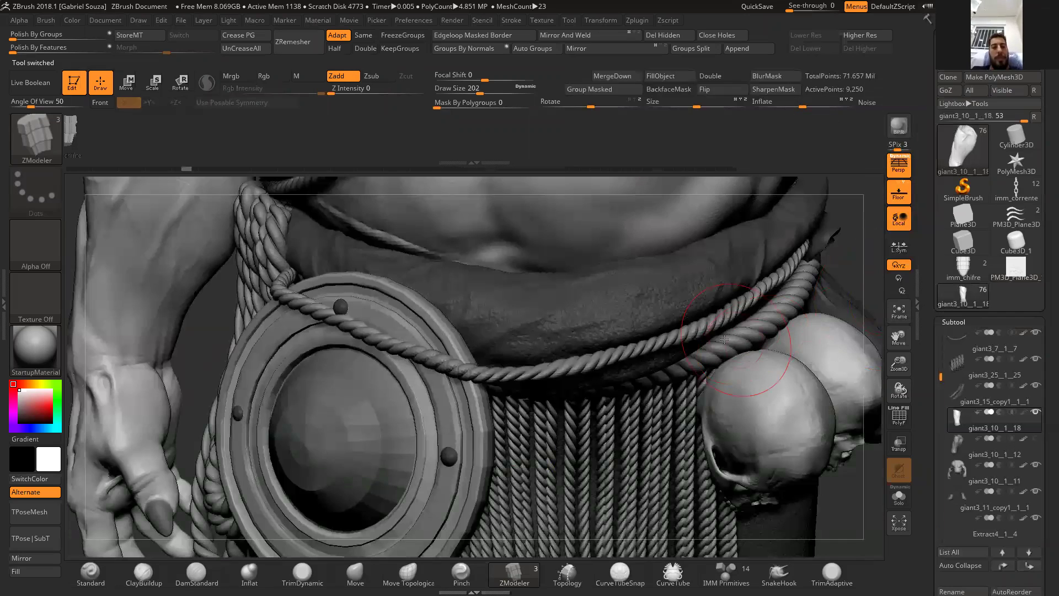
key("f")
left_click_drag(601, 301, 694, 272)
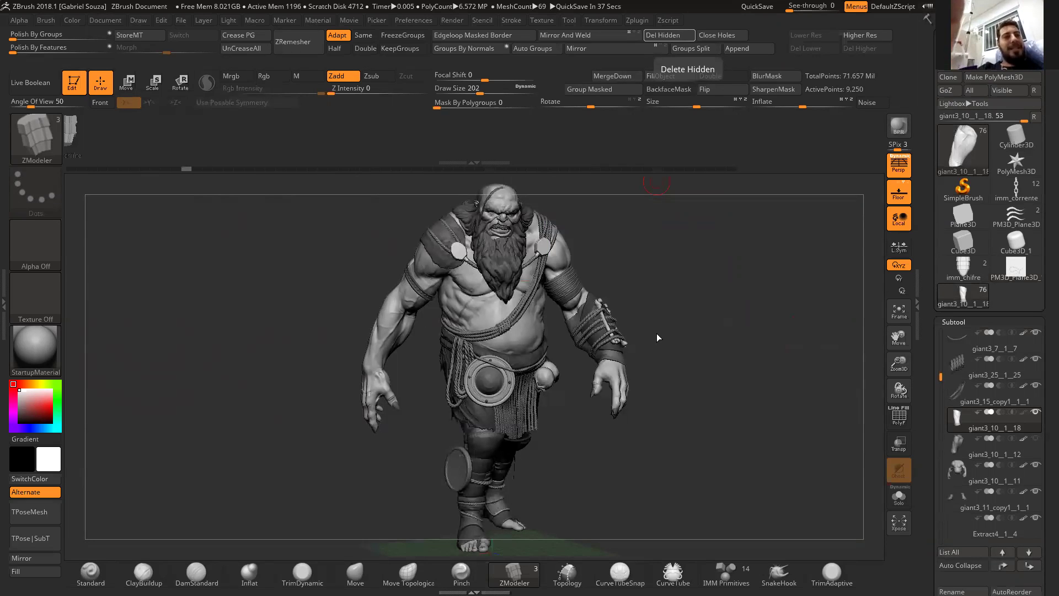
left_click_drag(693, 303, 654, 324)
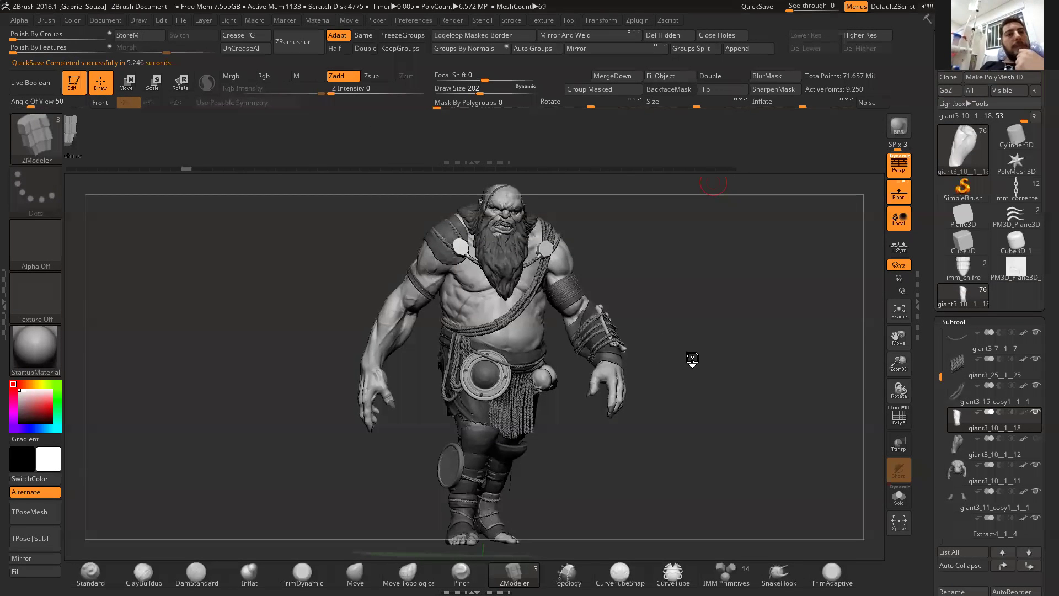
left_click_drag(692, 358, 702, 356)
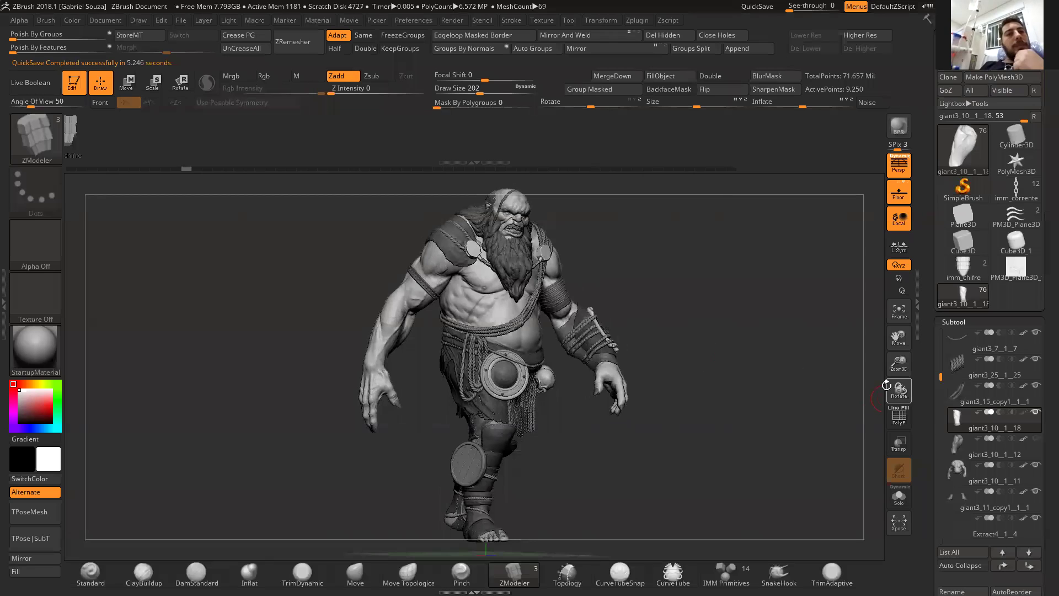
Step: Isolate the giant's forearm subtool, inspect its banded polygroups with the polyframe, and restore the full character without polyframe
left_click_drag(898, 363, 899, 439)
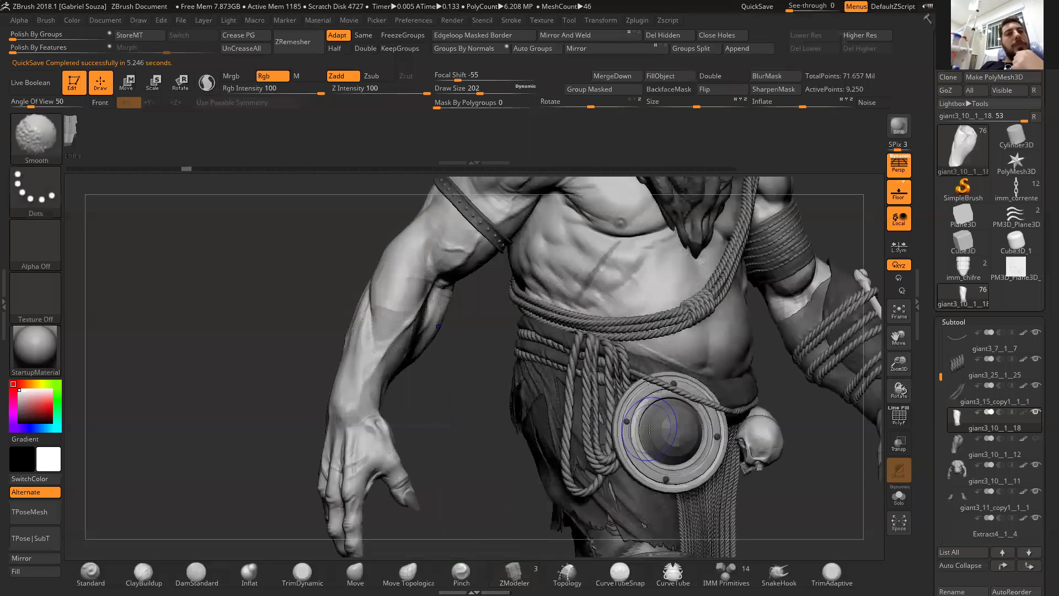
key("shift+f")
left_click(899, 496)
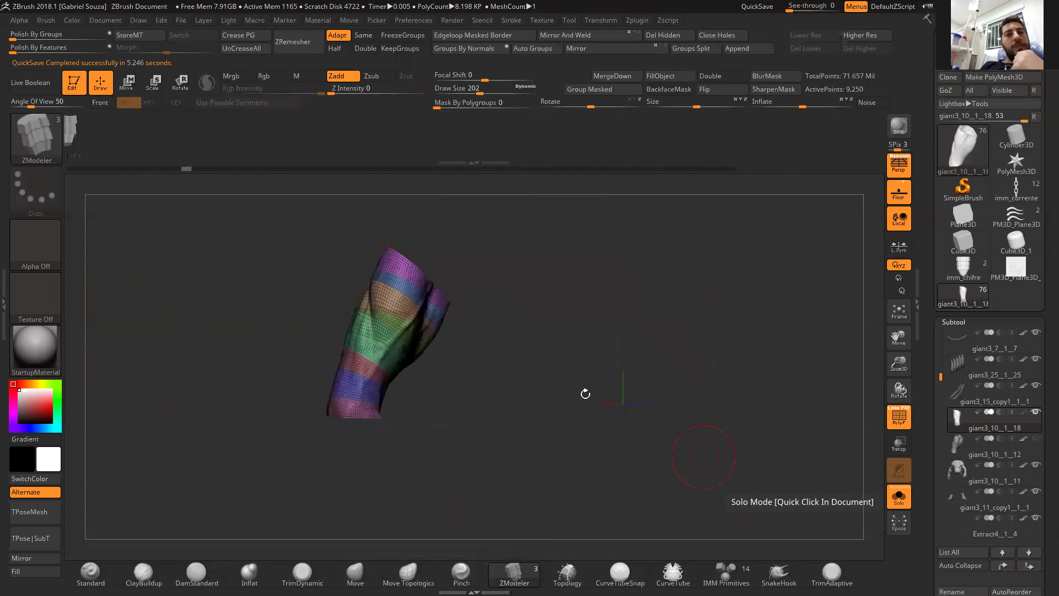
mouse_move(577, 387)
left_mouse_down()
mouse_move(546, 380)
mouse_move(529, 358)
mouse_move(595, 363)
mouse_move(532, 360)
mouse_move(591, 386)
left_mouse_up()
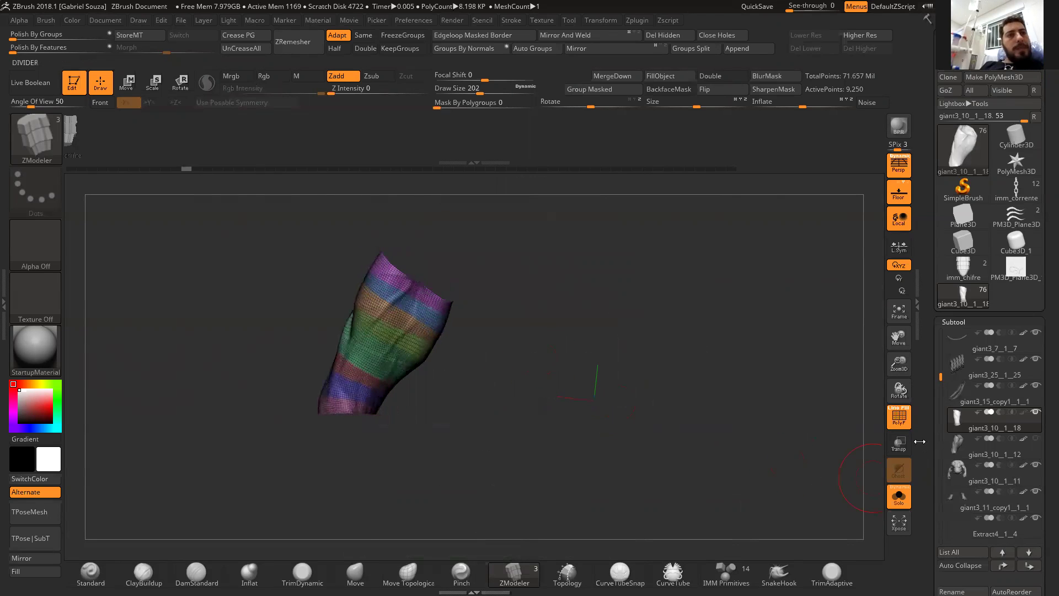
key("shift+f")
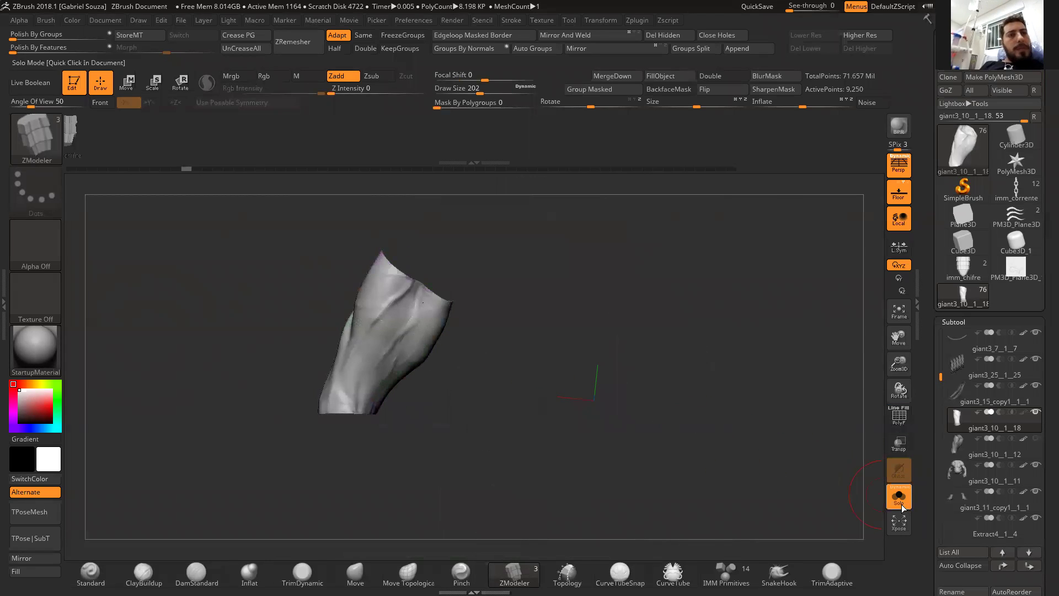
left_click(902, 505)
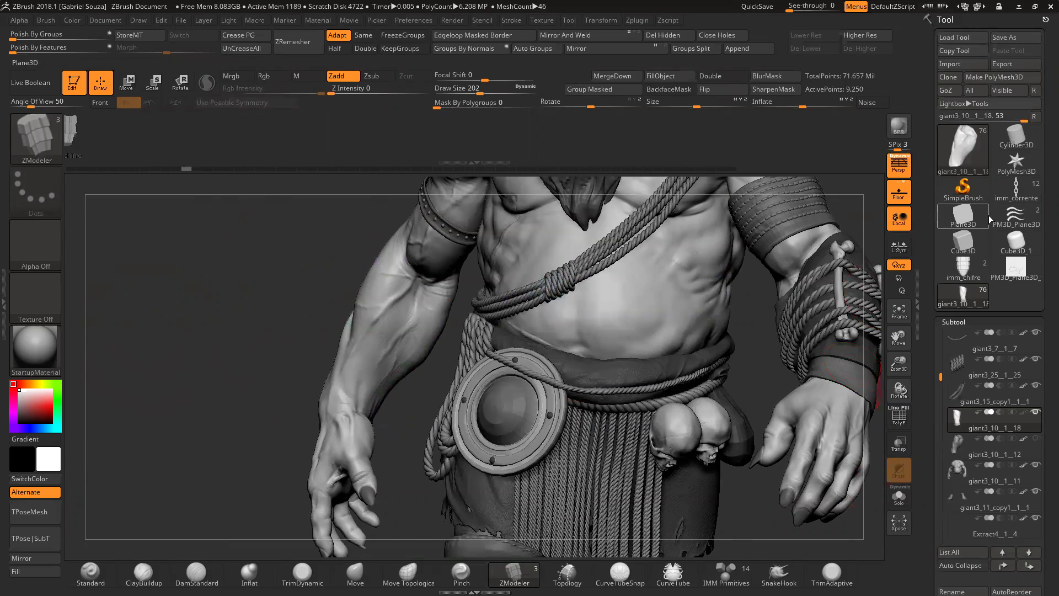
Step: Return to the imm_corrente chain tool and select its last subtool, imm_corrente1_10
left_click(1014, 188)
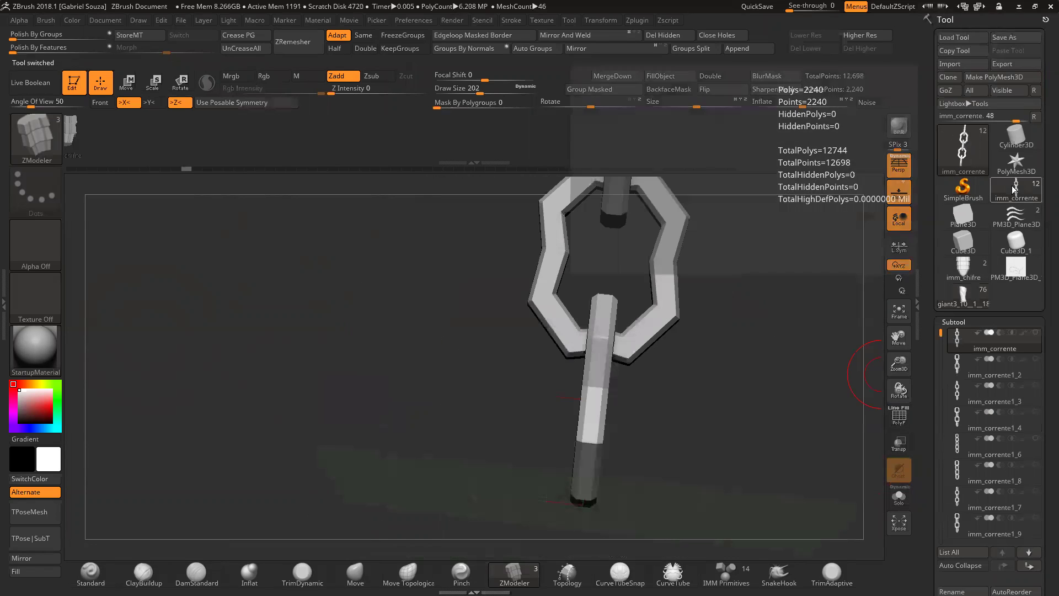
left_click_drag(941, 332, 941, 443)
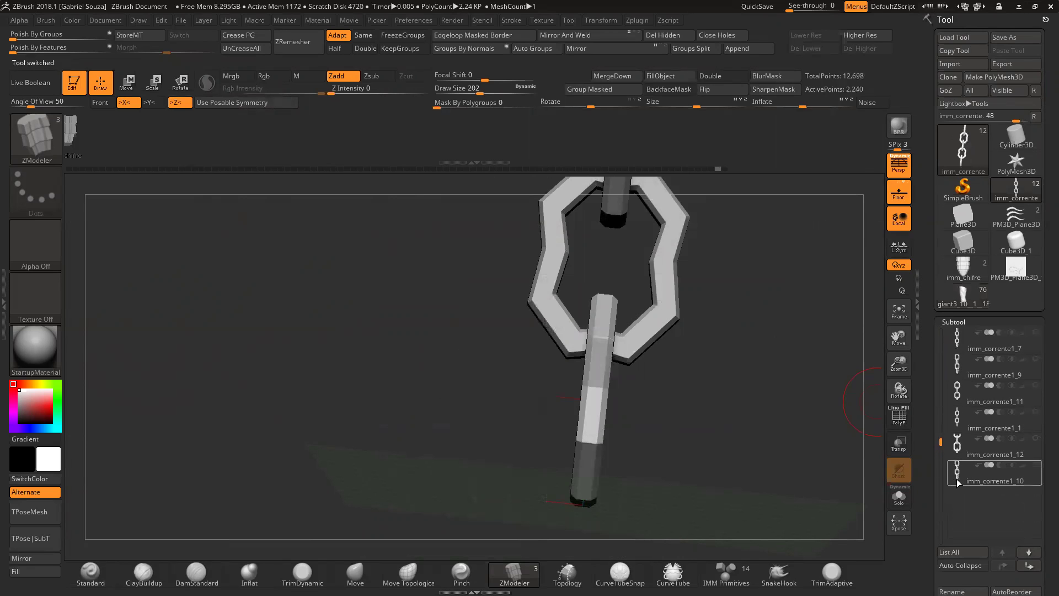
mouse_move(959, 480)
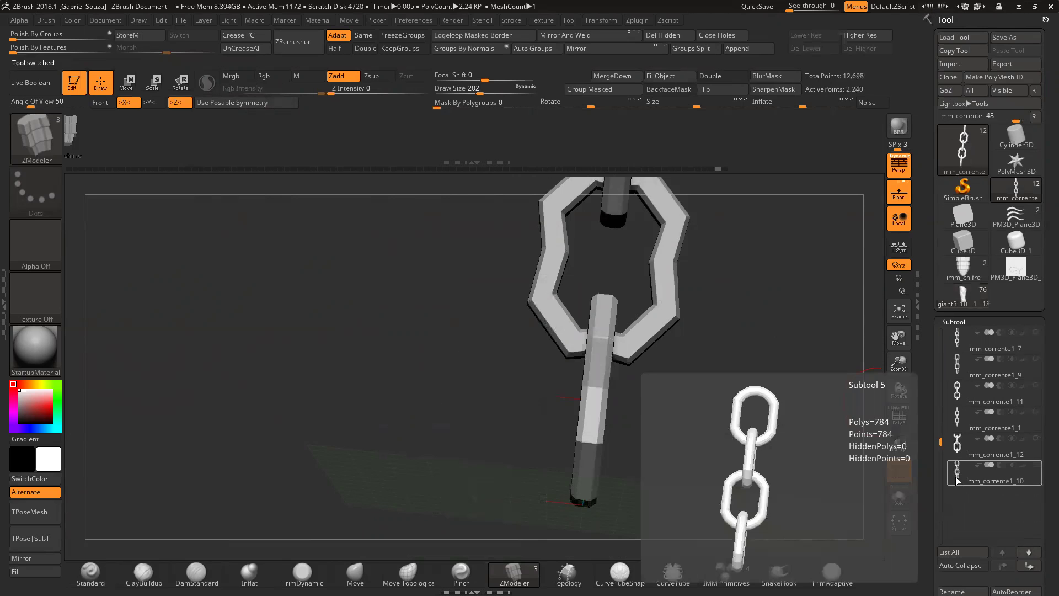
left_click(958, 480)
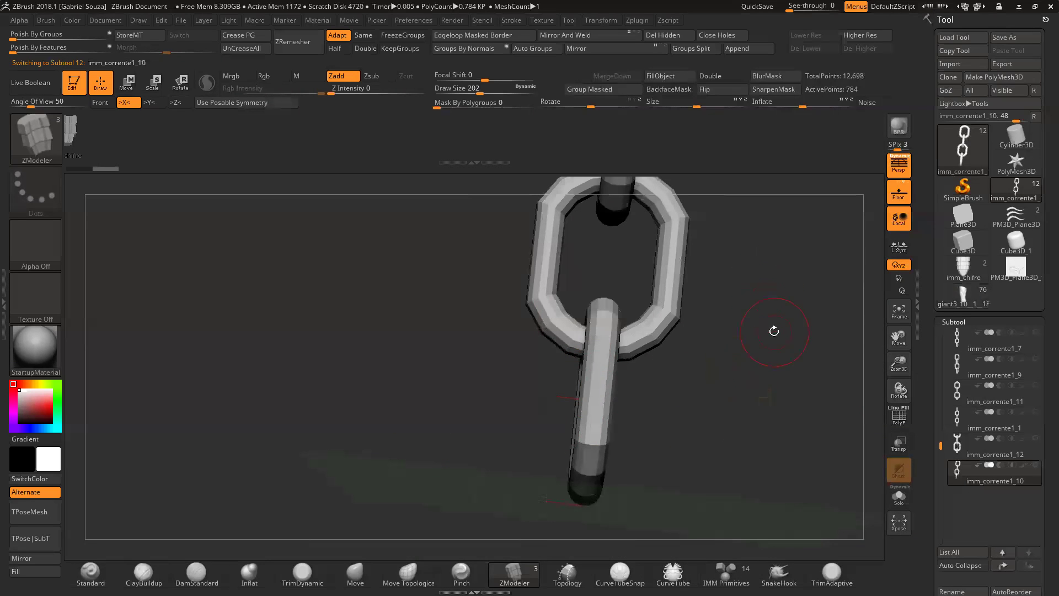
Step: Load the Plane3D primitive, convert it to a PolyMesh3D and turn perspective off
left_click(1016, 135)
left_click(974, 146)
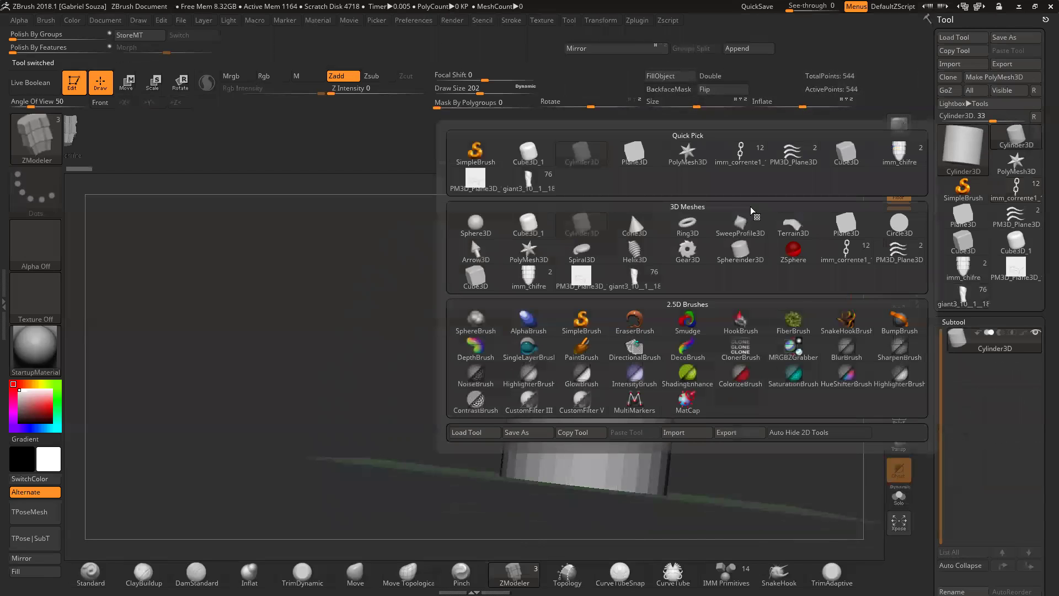
left_click(844, 231)
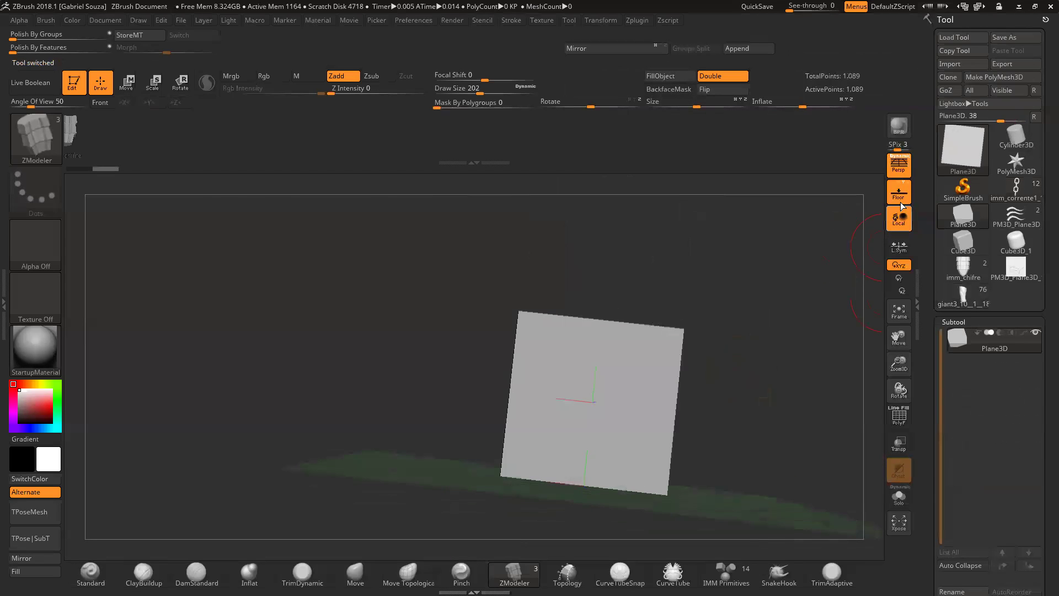
left_click(994, 77)
left_click(898, 173)
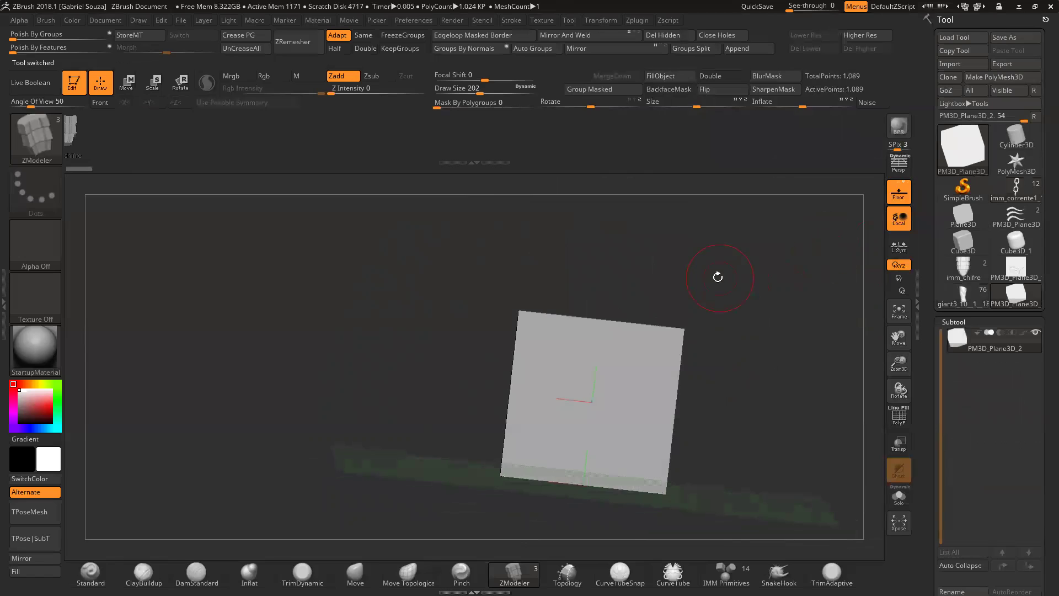
Step: Align the plane to a straight front view and show its polyframe grid at a closer zoom
left_click_drag(717, 274, 734, 303, "shift")
key("shift+f")
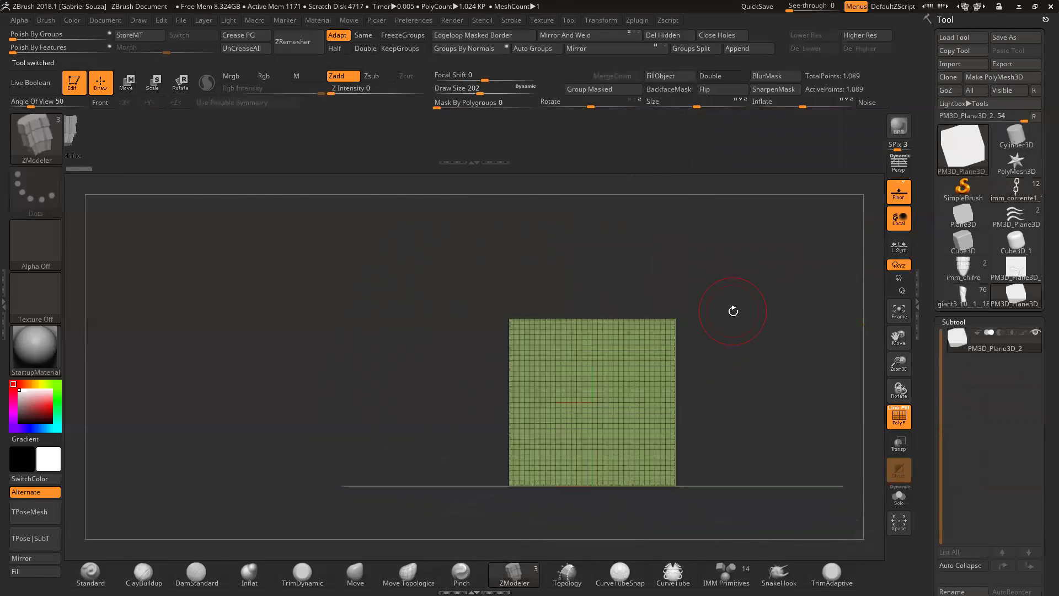
left_click_drag(898, 363, 899, 394)
key("shift")
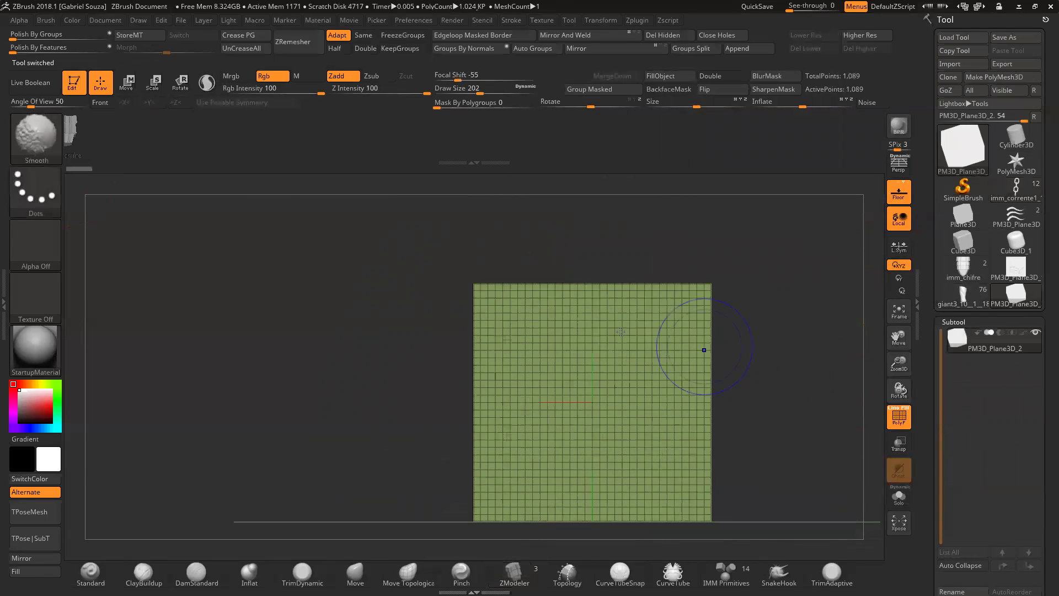
Step: Switch to the InsertMesh_2 chain brush and set the draw size to 71
left_click(55, 142)
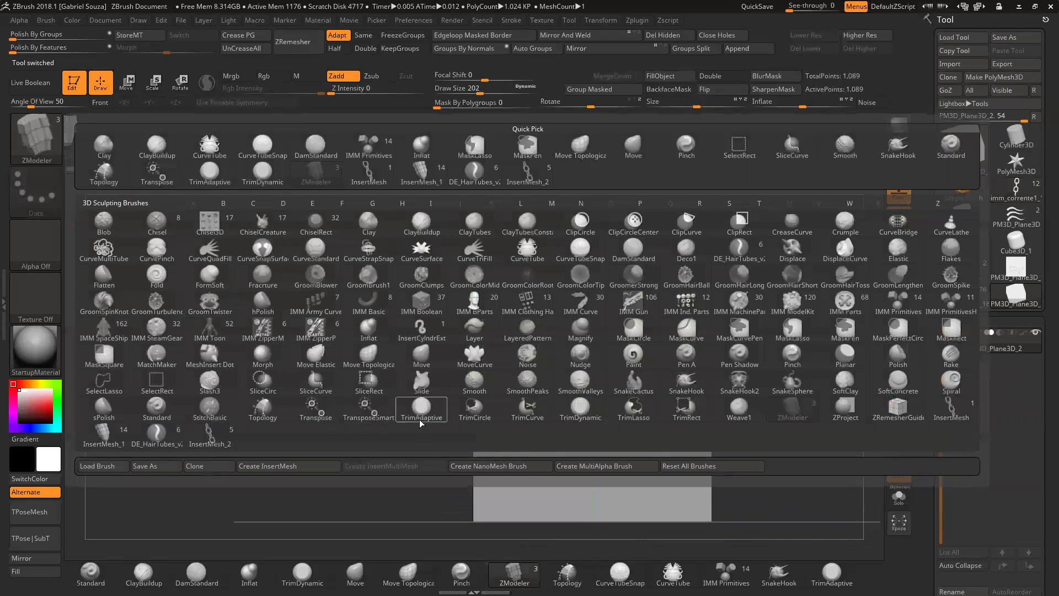
left_click(210, 433)
left_click_drag(475, 89, 461, 88)
Step: Draw a test chain along an S-shaped curve across the plane, inspect it up close and undo it
left_click_drag(898, 364, 815, 401)
mouse_move(505, 467)
left_mouse_down()
mouse_move(453, 433)
mouse_move(598, 383)
mouse_move(698, 252)
left_mouse_up()
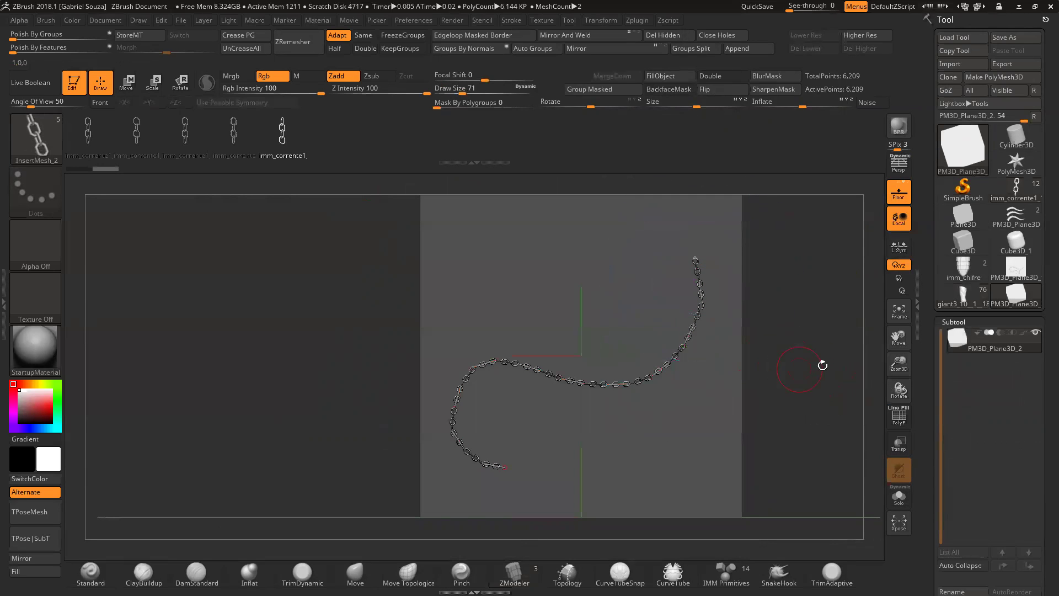
left_click_drag(820, 366, 866, 420)
left_click_drag(300, 374, 267, 345)
key("ctrl+z")
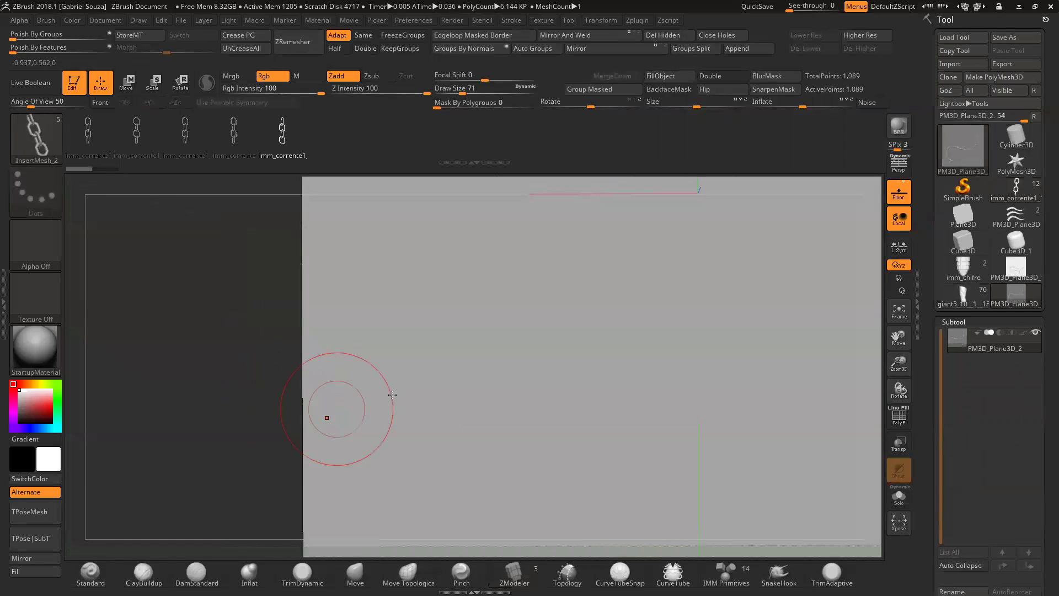
key("f")
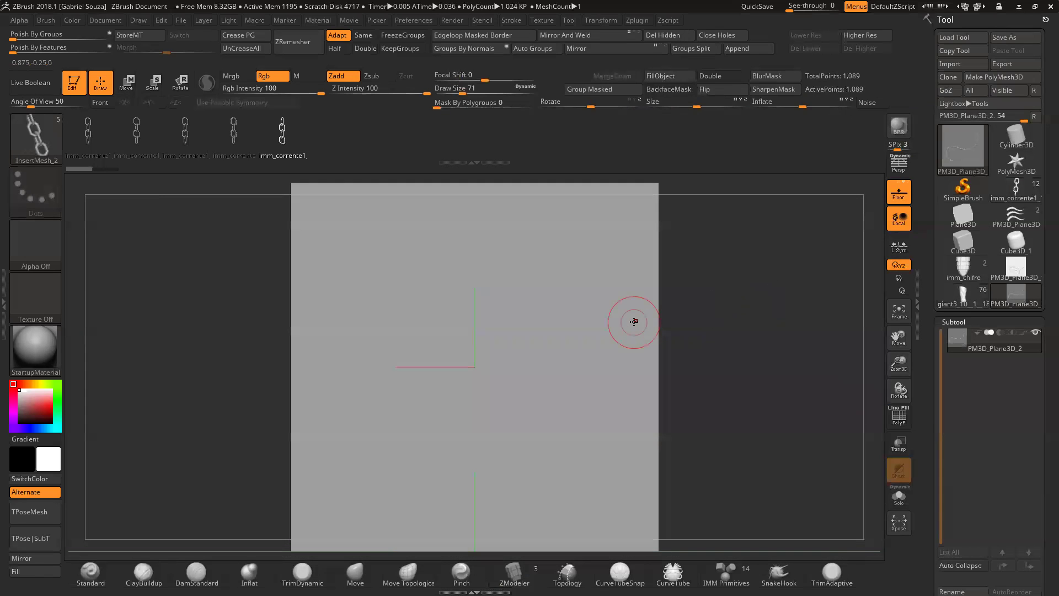
Step: Return to the imm_corrente1_10 chain tool, frame it and turn on its polyframe
left_click(1001, 197)
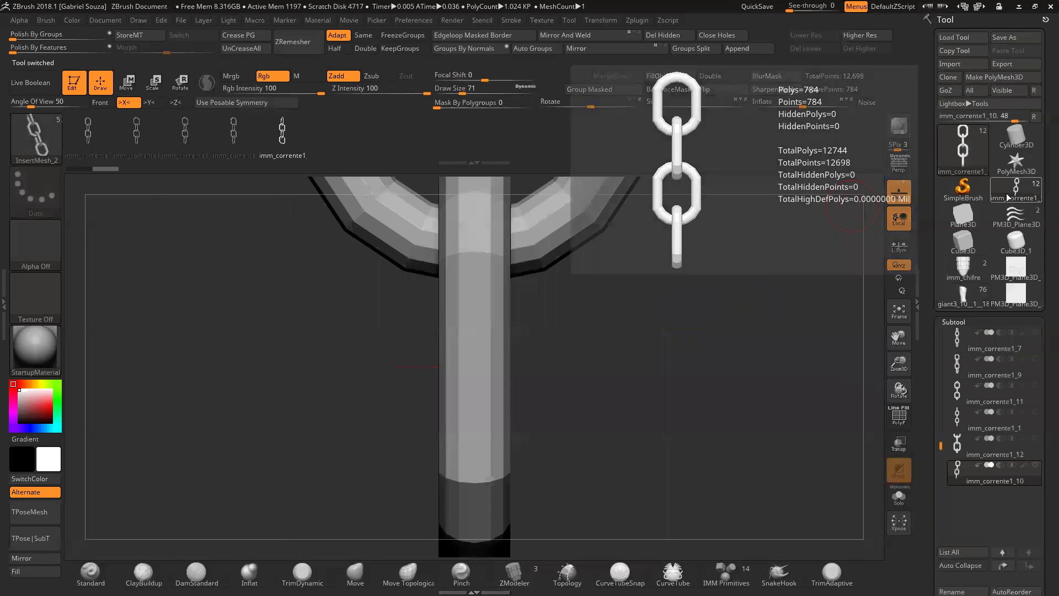
left_click_drag(616, 329, 620, 330)
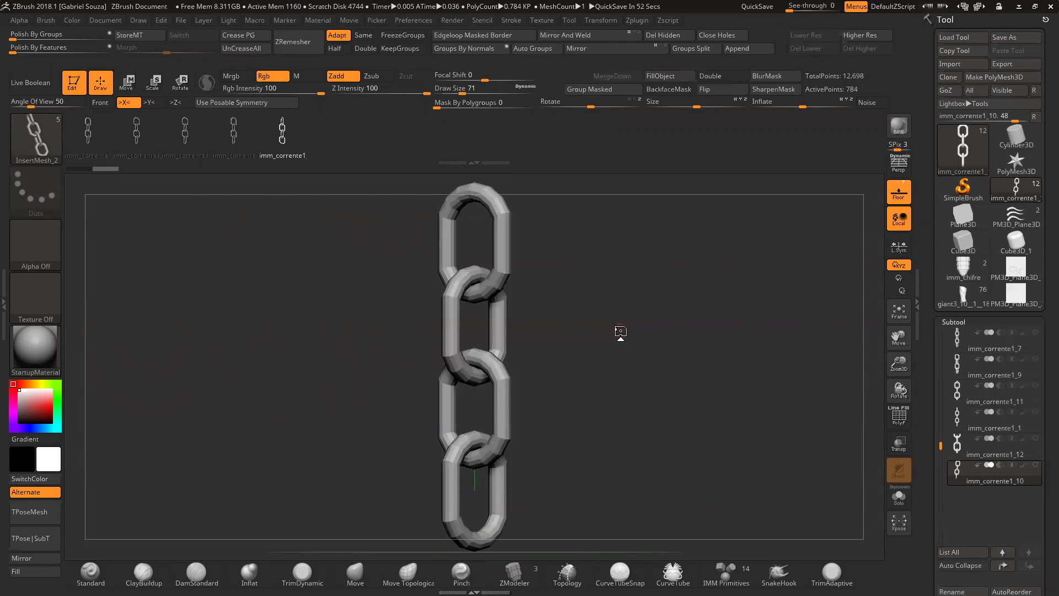
key("shift+f")
Step: Examine how the chain's end and middle links are split into polygroups and interlock, from angled and straight views
left_click_drag(573, 328, 577, 364)
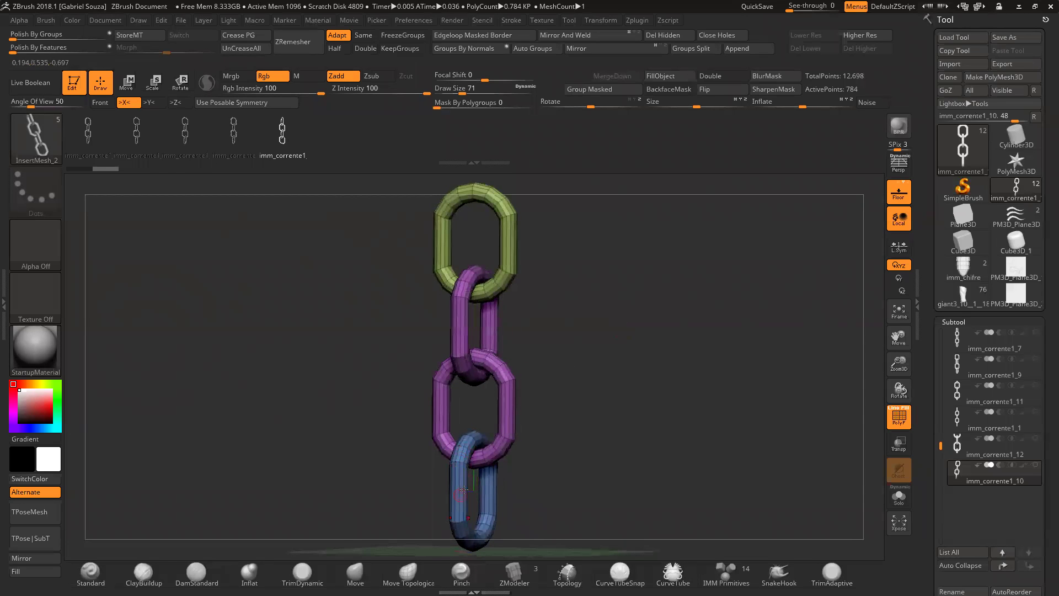
left_click_drag(565, 433, 514, 439)
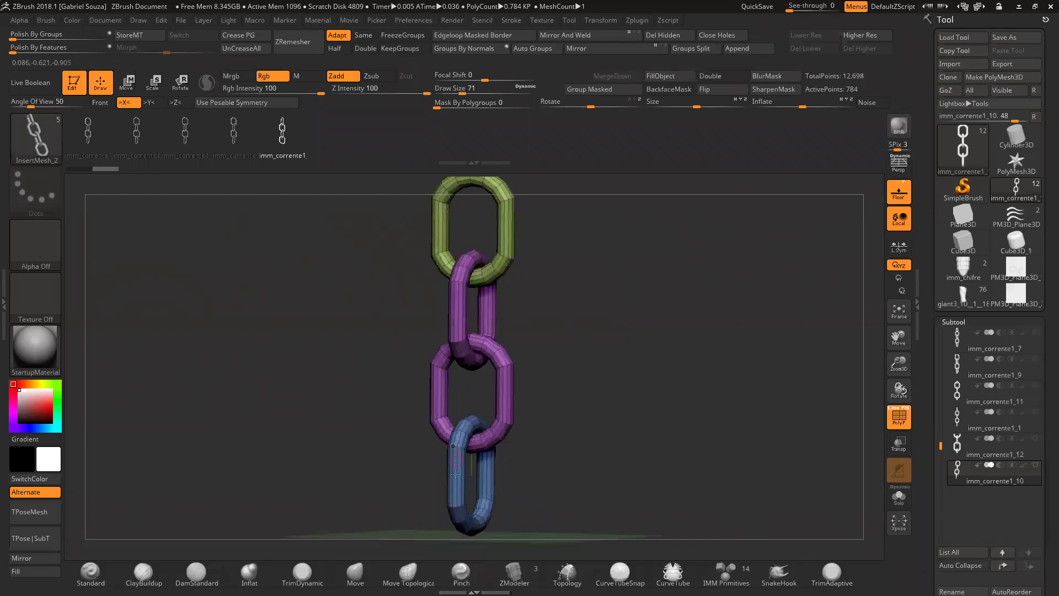
left_click_drag(563, 383, 569, 418)
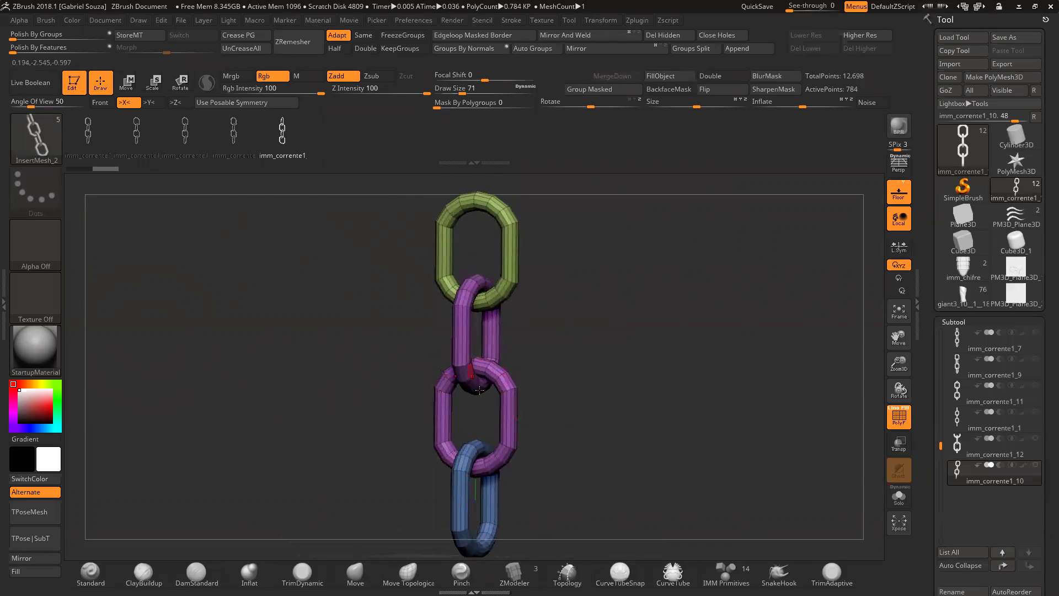
left_click_drag(554, 349, 494, 366)
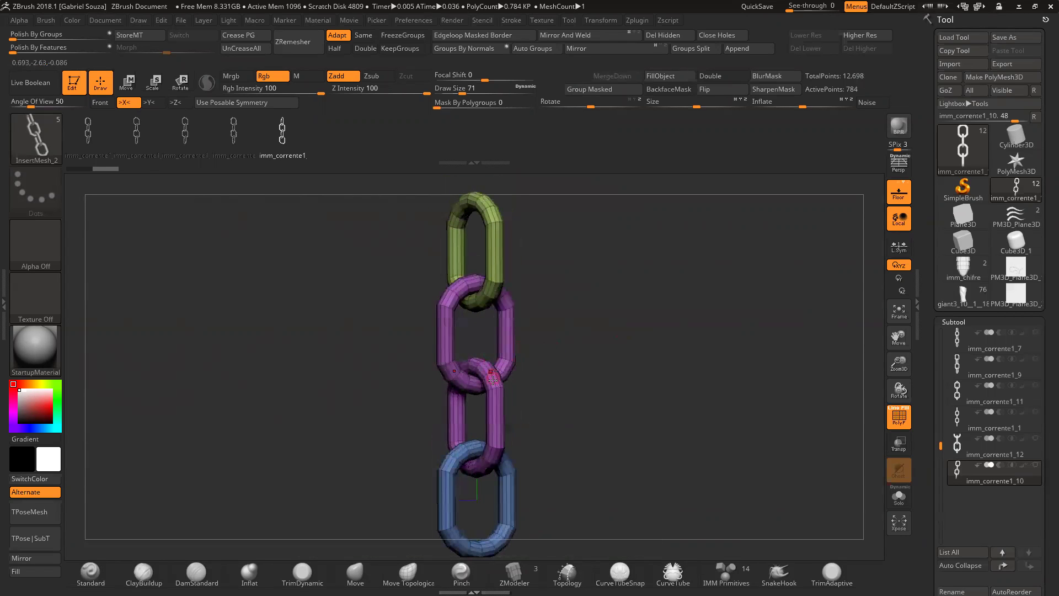
left_click_drag(577, 345, 469, 416)
left_click_drag(546, 386, 488, 421, "shift")
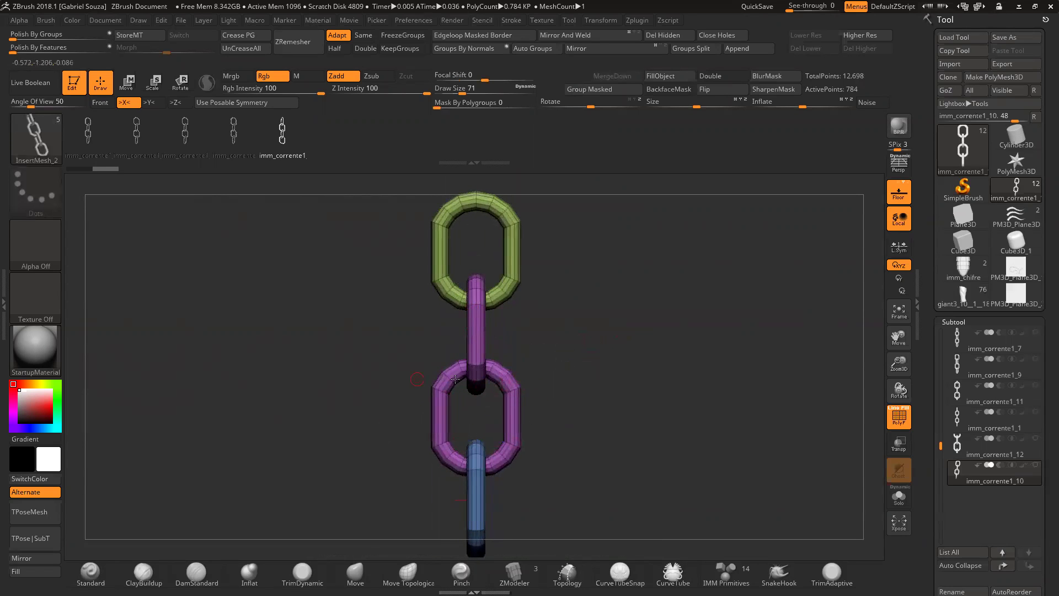
left_click_drag(576, 404, 453, 414)
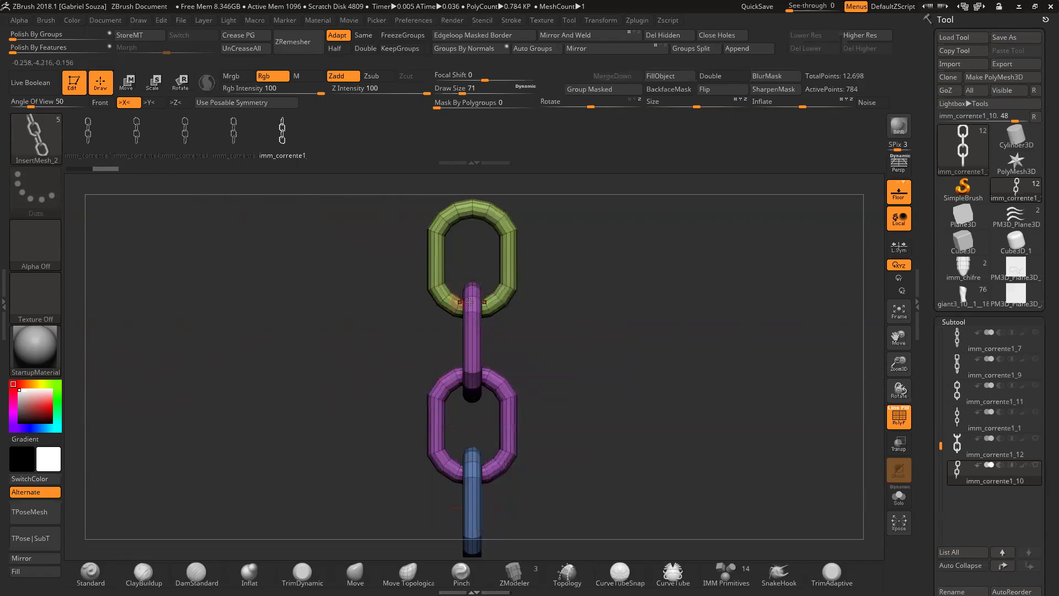
left_click_drag(548, 304, 556, 347)
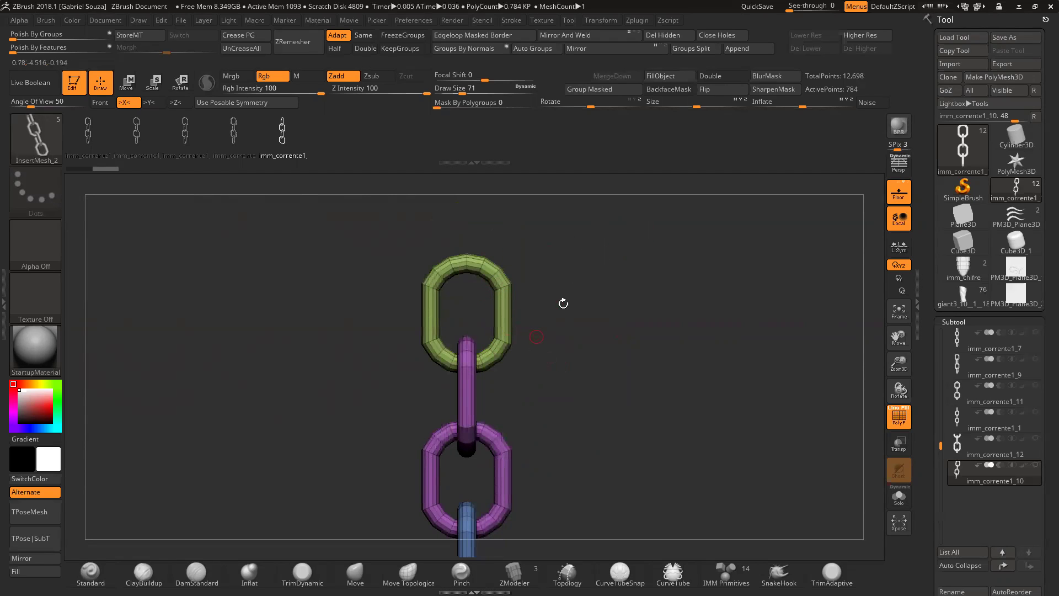
mouse_move(614, 340)
left_mouse_down("alt")
mouse_move(634, 305)
mouse_move(611, 342)
left_mouse_up("alt")
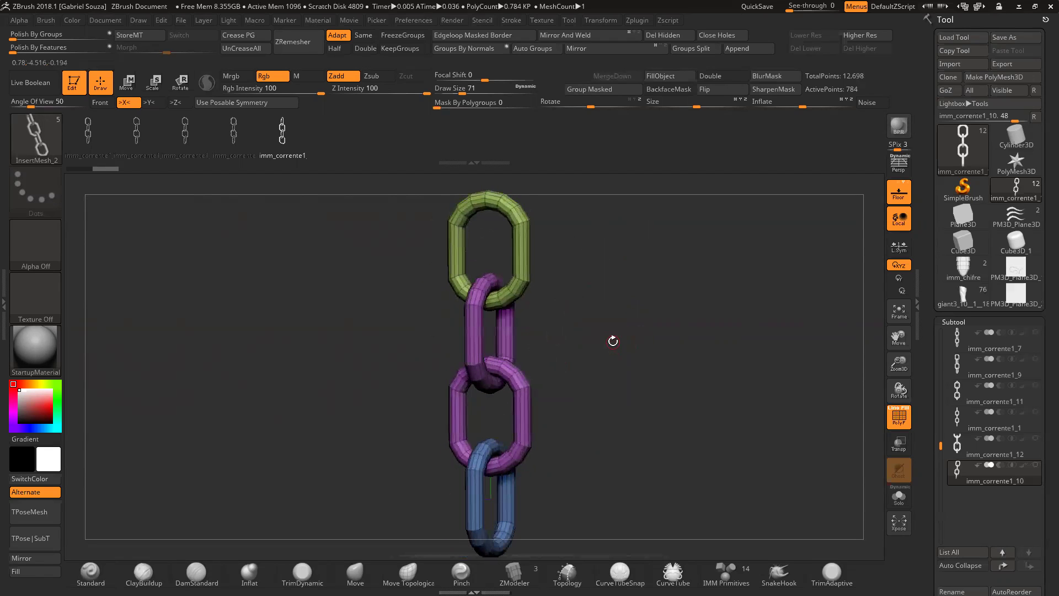
left_click_drag(641, 303, 569, 385, "shift")
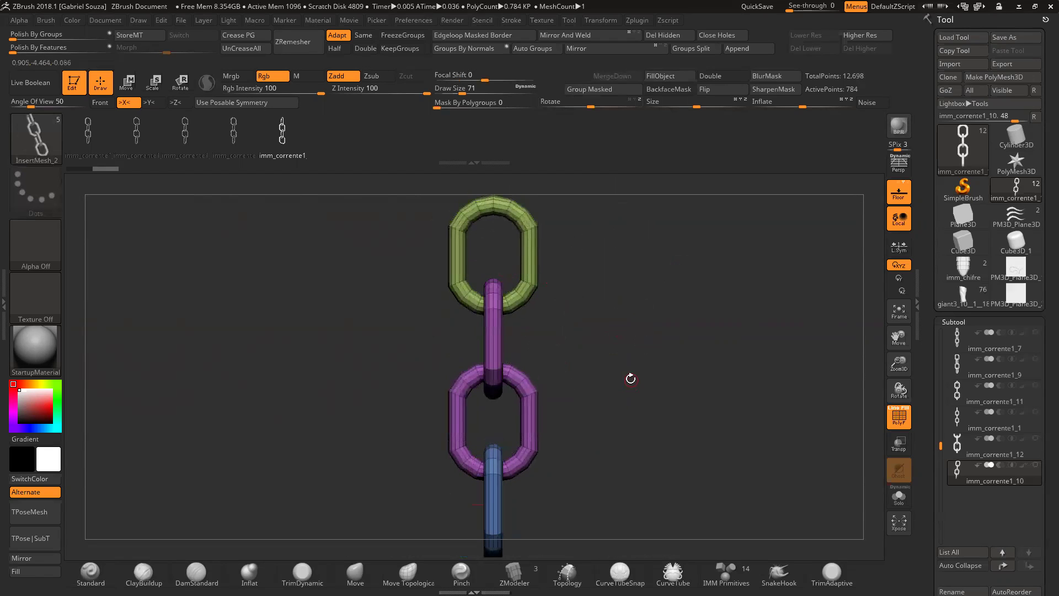
left_click_drag(640, 348, 599, 366)
left_click(1003, 143)
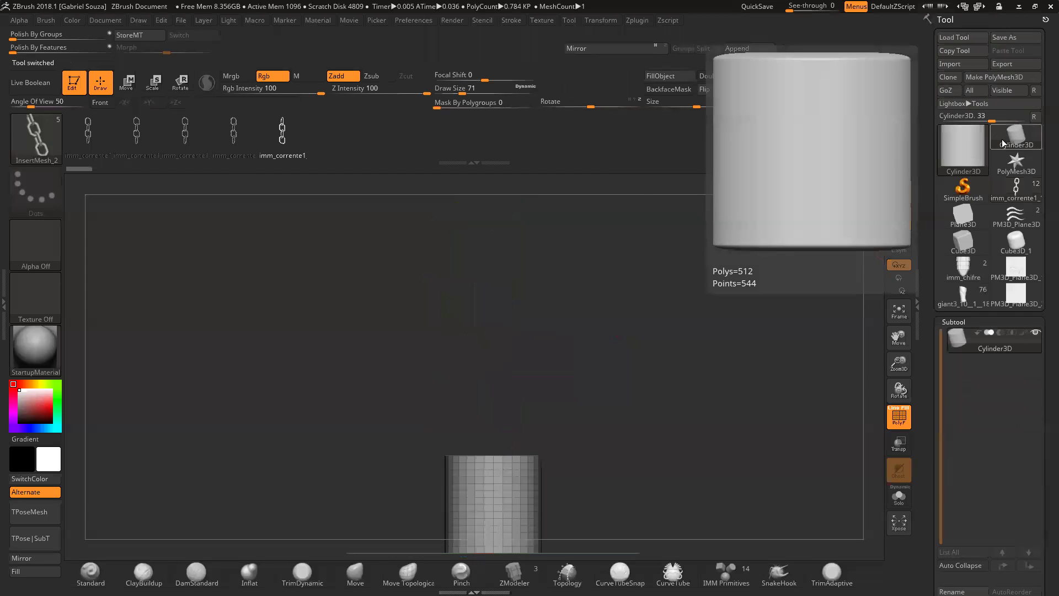
key("f")
left_click_drag(738, 316, 746, 338)
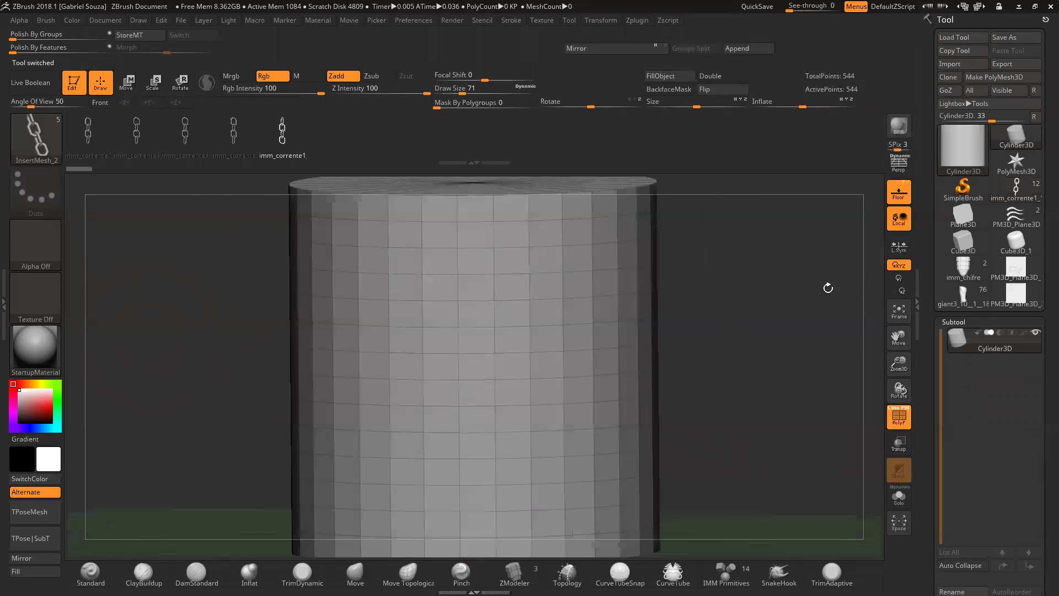
Step: Load the Ring3D primitive as the base shape for a chain link
left_click(958, 164)
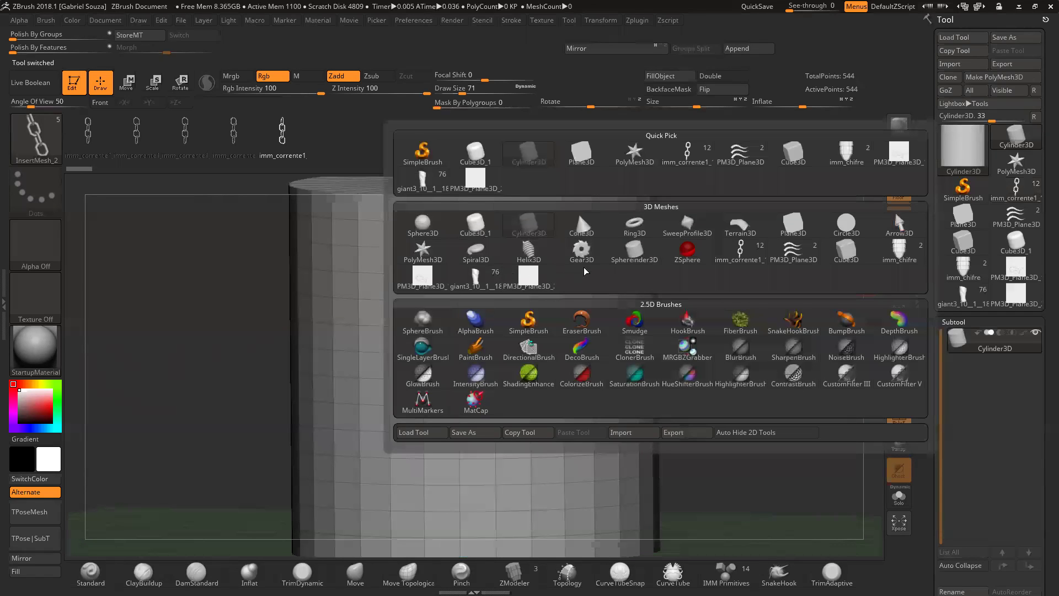
left_click(635, 225)
left_click_drag(680, 284, 693, 342)
left_click_drag(902, 362, 901, 298)
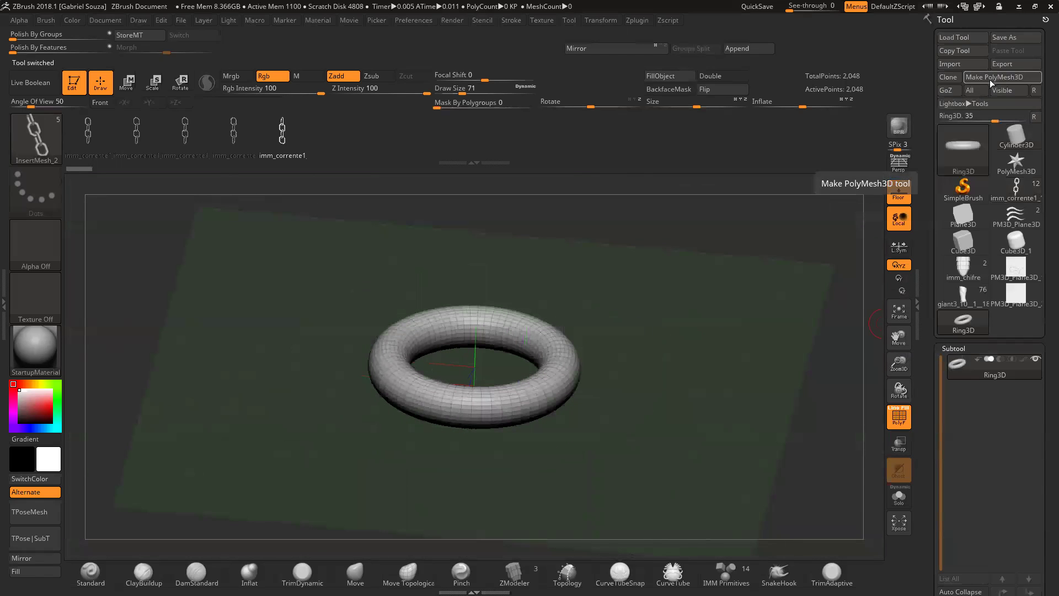
Step: In the ring's Initialize settings, reduce SDivide to 9 and LDivide to 16
left_click_drag(1043, 436, 1043, 311)
left_click(961, 468)
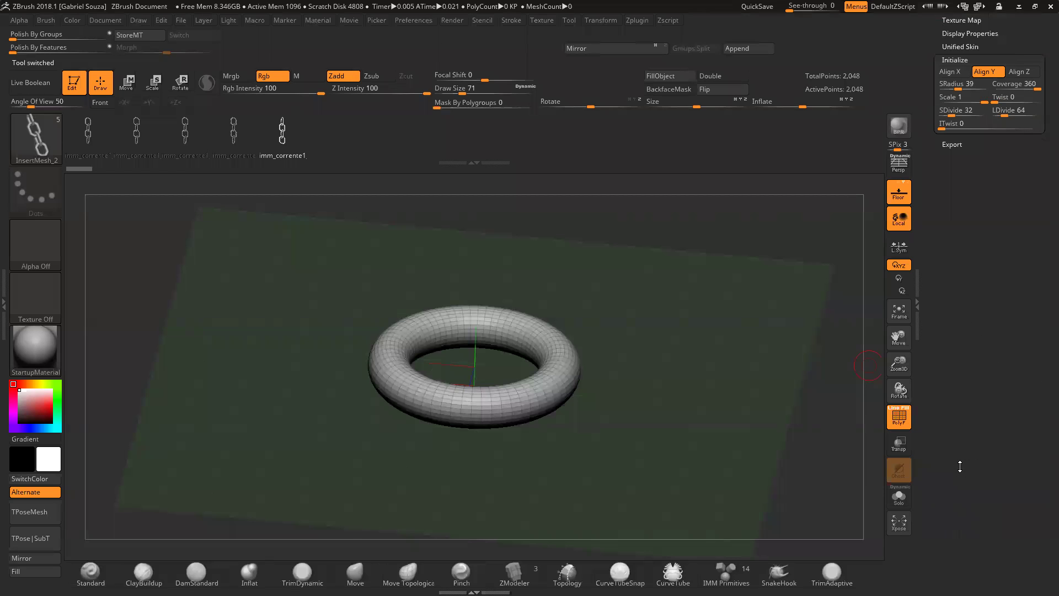
left_click_drag(977, 382, 967, 462)
mouse_move(764, 422)
left_mouse_down()
mouse_move(778, 436)
mouse_move(753, 378)
mouse_move(712, 452)
mouse_move(651, 386)
left_mouse_up()
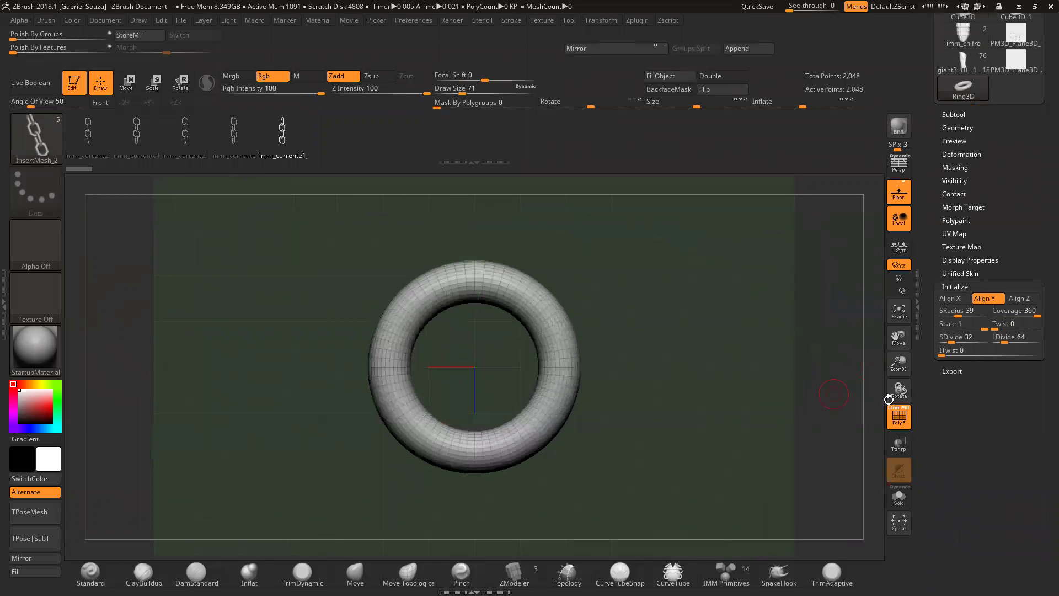
left_click_drag(902, 373, 901, 359)
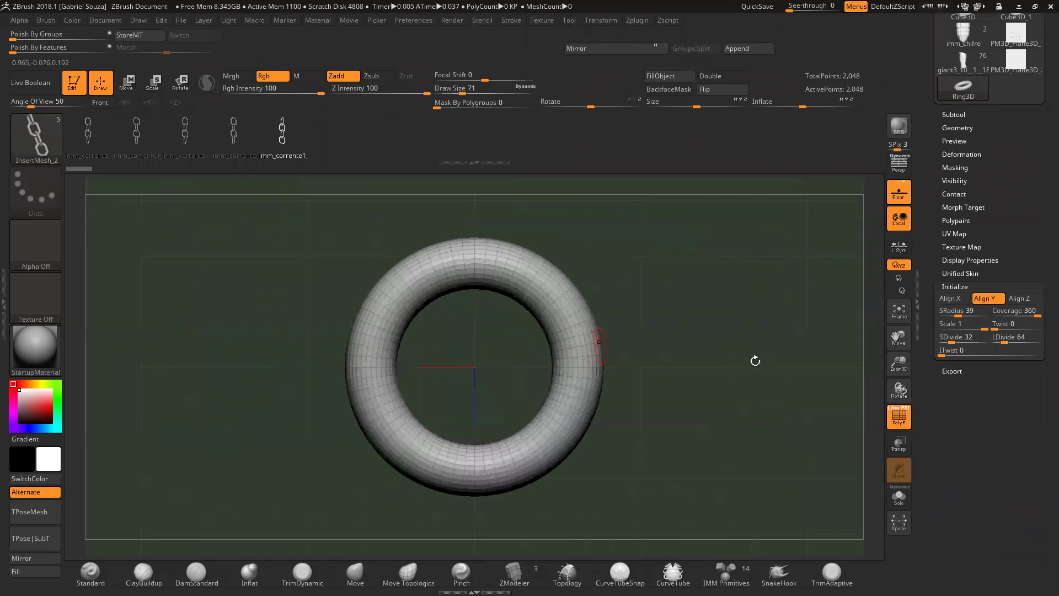
left_click_drag(952, 342, 943, 343)
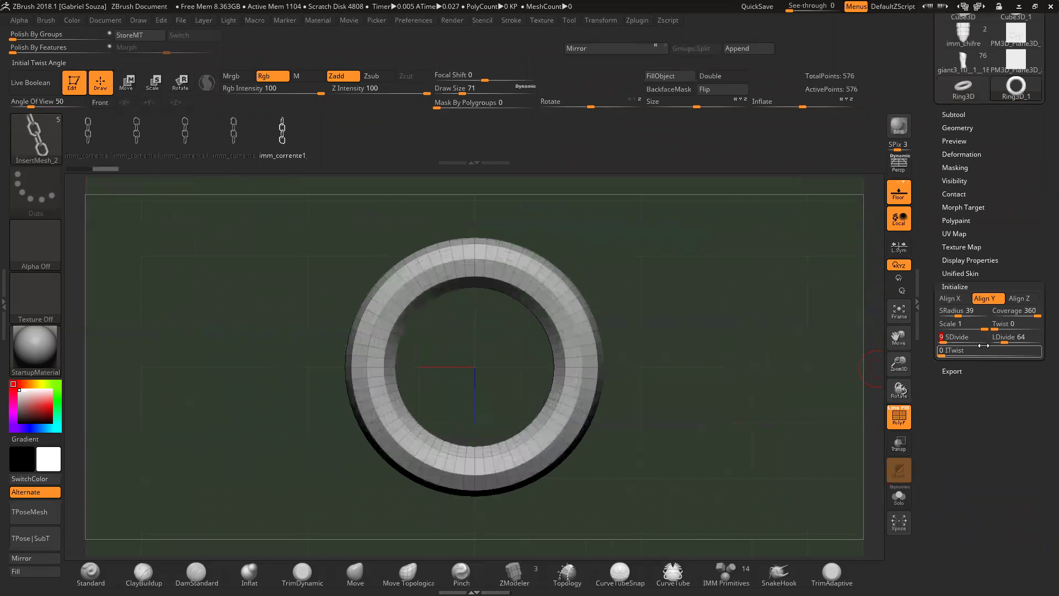
left_click_drag(1004, 342, 997, 342)
left_click_drag(899, 390, 717, 422)
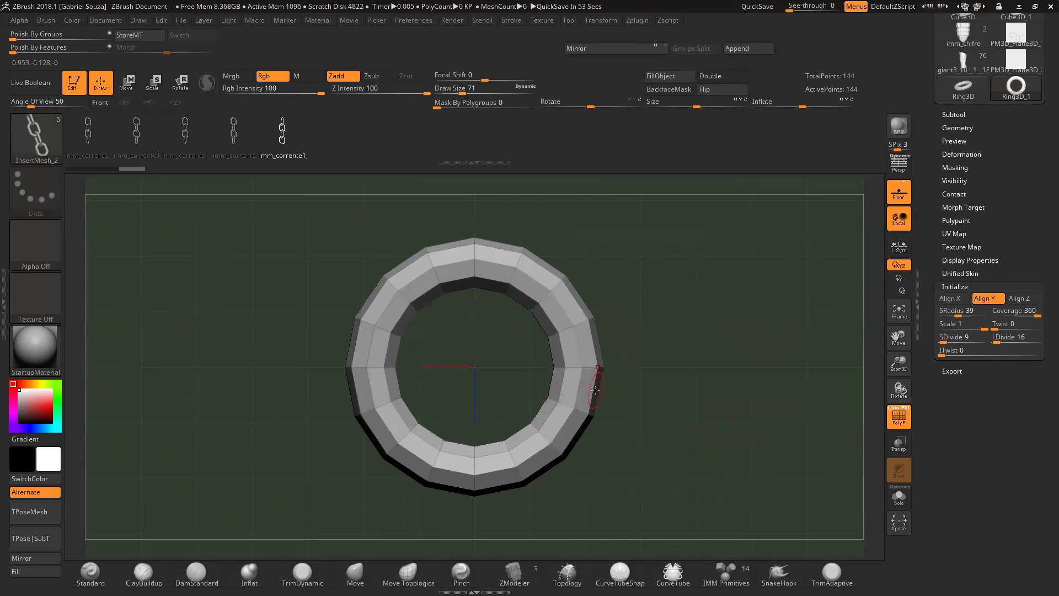
Step: Try several lower LDivide counts on the ring and settle on 12
left_click(998, 341)
left_click_drag(999, 340, 997, 341)
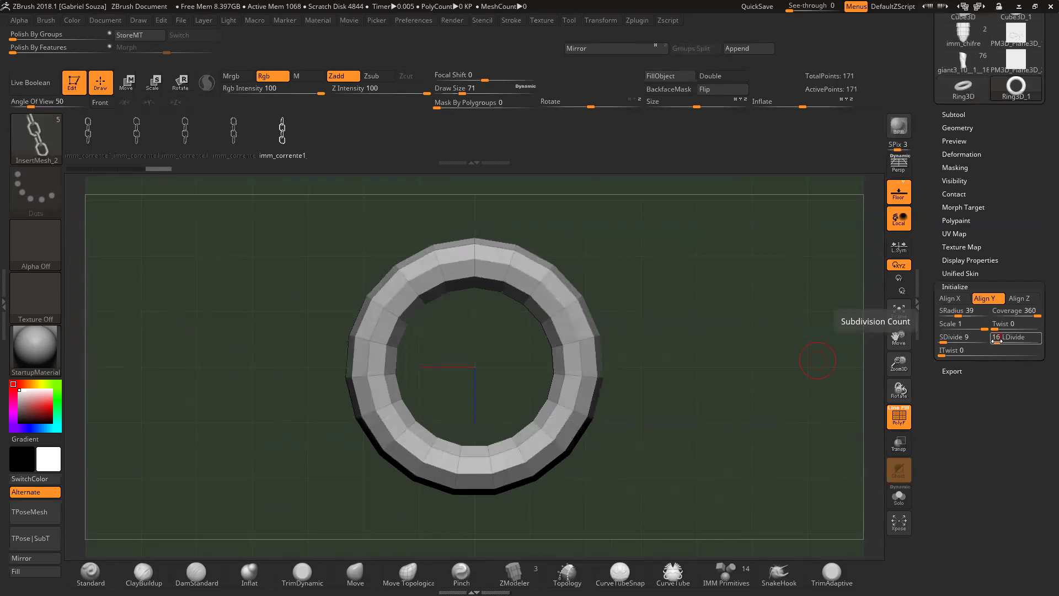
key("Return")
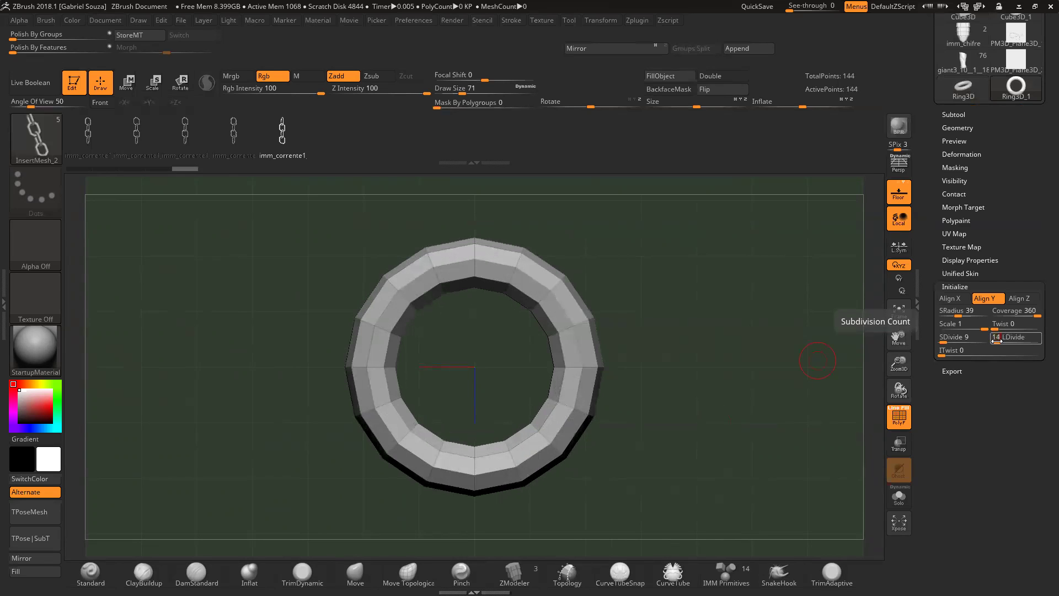
key("Return")
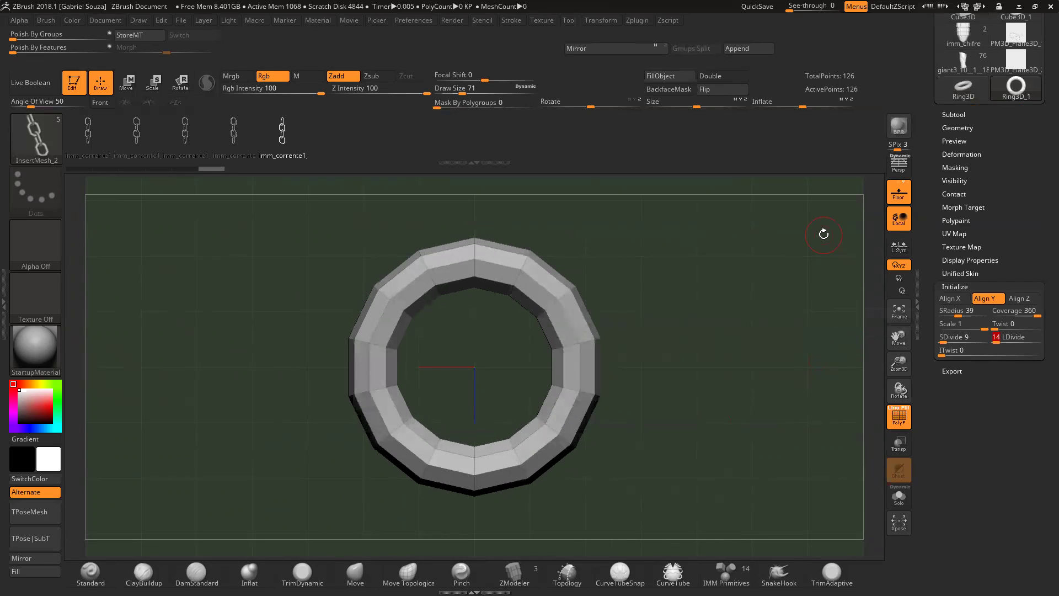
key("Return")
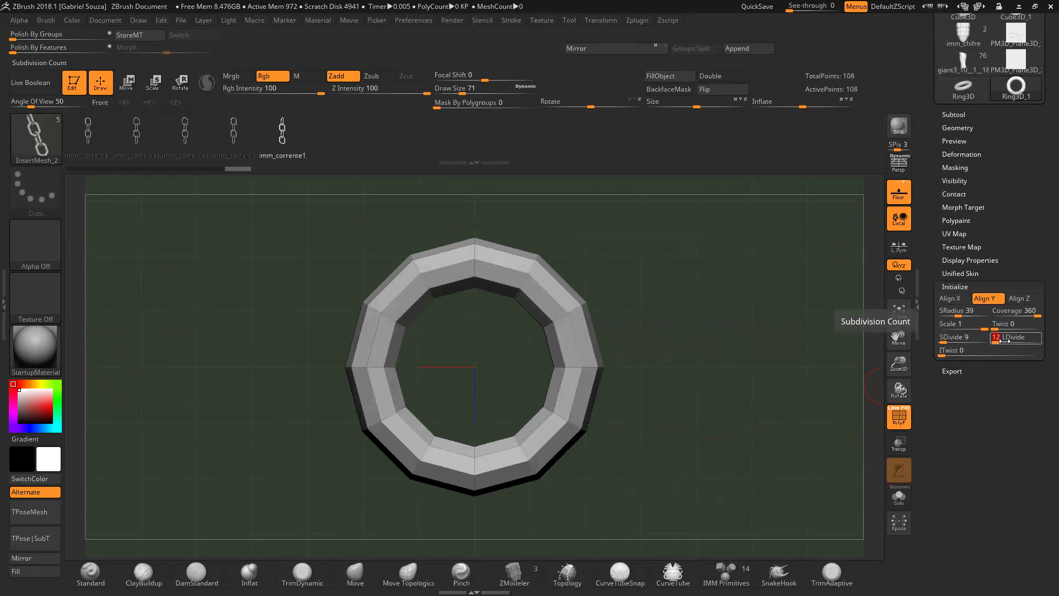
Step: Try an LDivide of 22 on the ring, then undo that change
left_click_drag(899, 370, 899, 388)
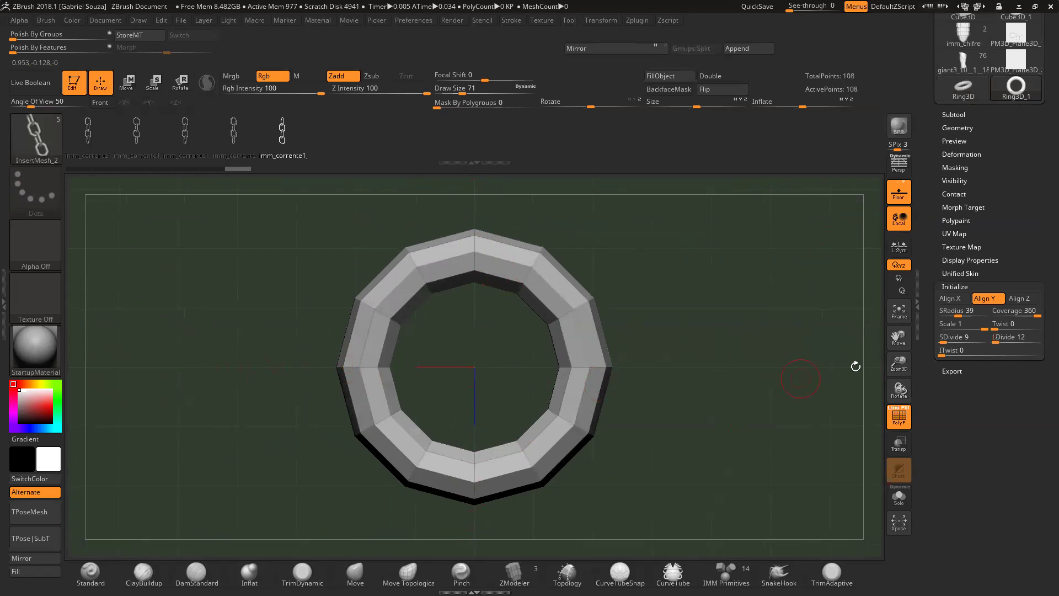
left_click_drag(998, 342, 1000, 342)
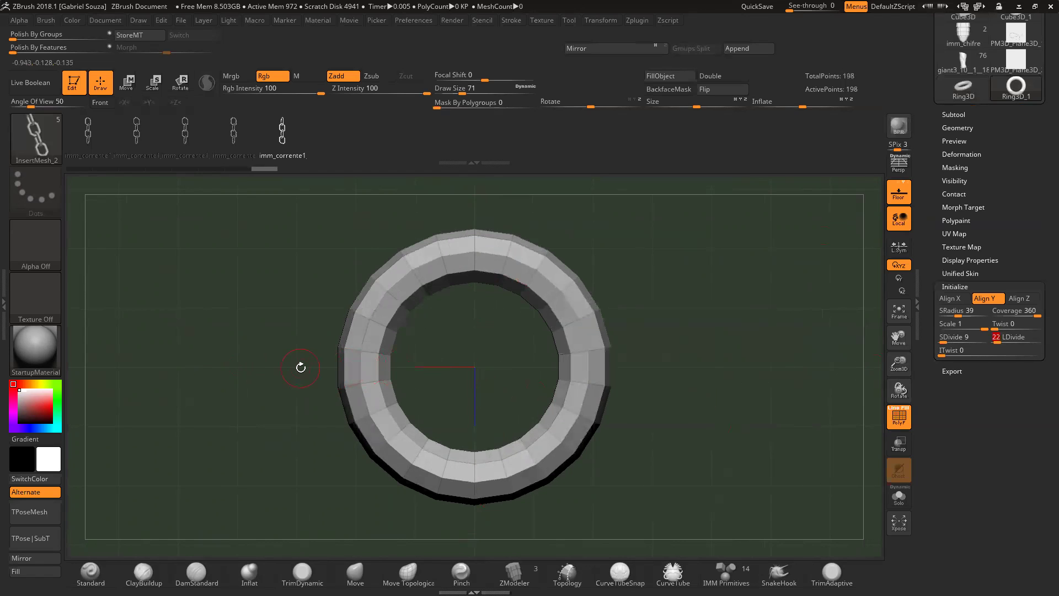
key("ctrl+z")
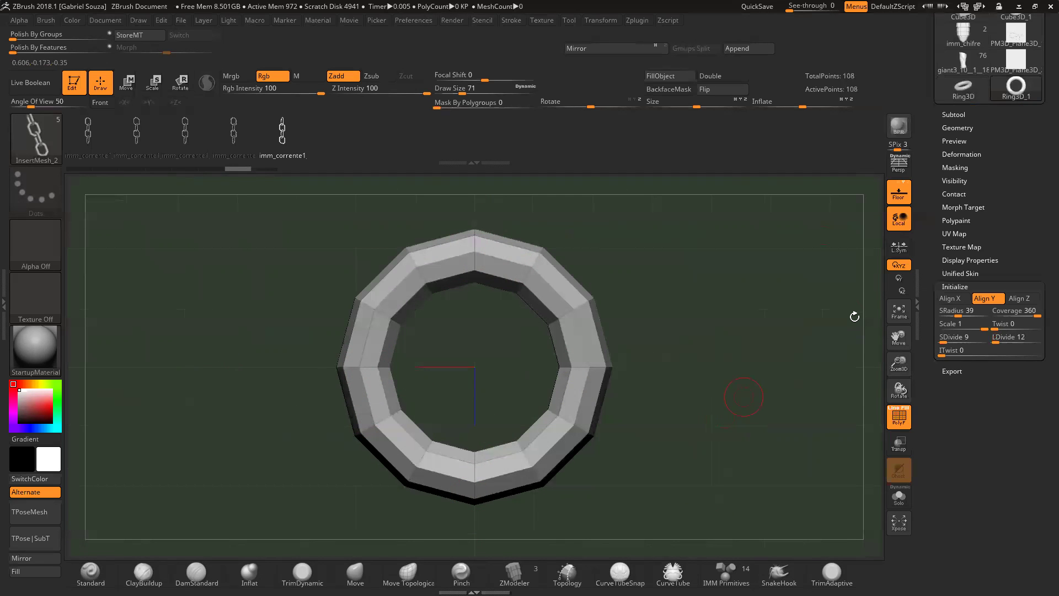
Step: Convert the ring to a PolyMesh3D and align the view to see it edge-on
left_click_drag(1008, 221, 1009, 454)
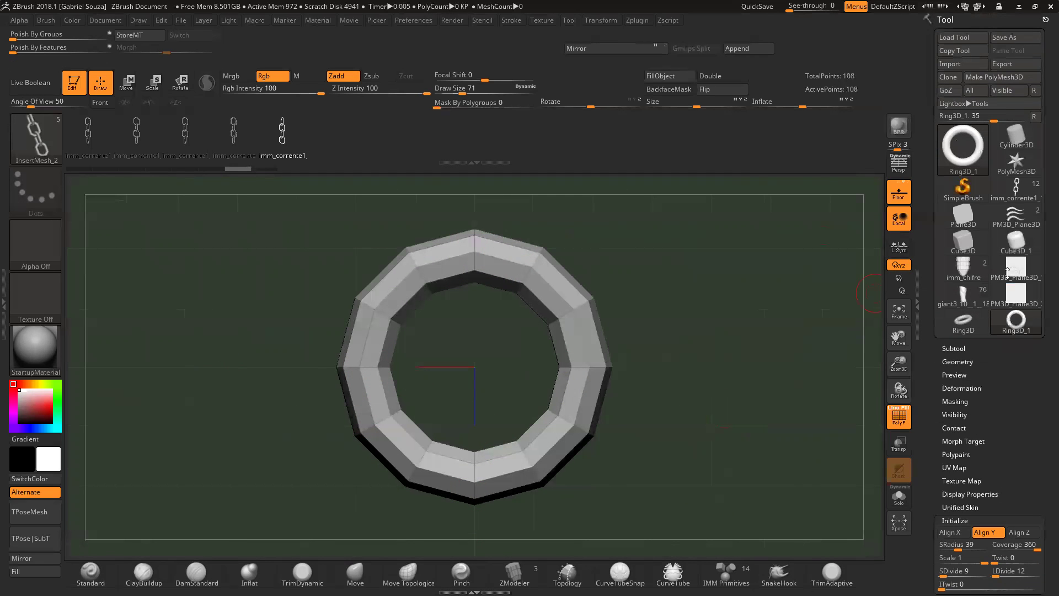
left_click(1007, 78)
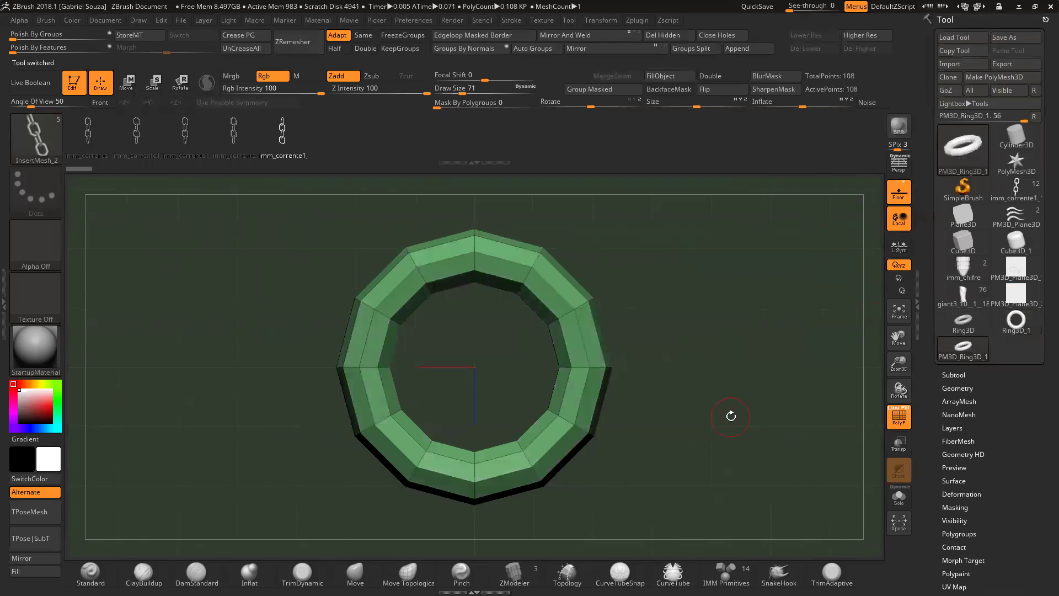
left_click_drag(672, 371, 650, 346)
left_click(123, 84)
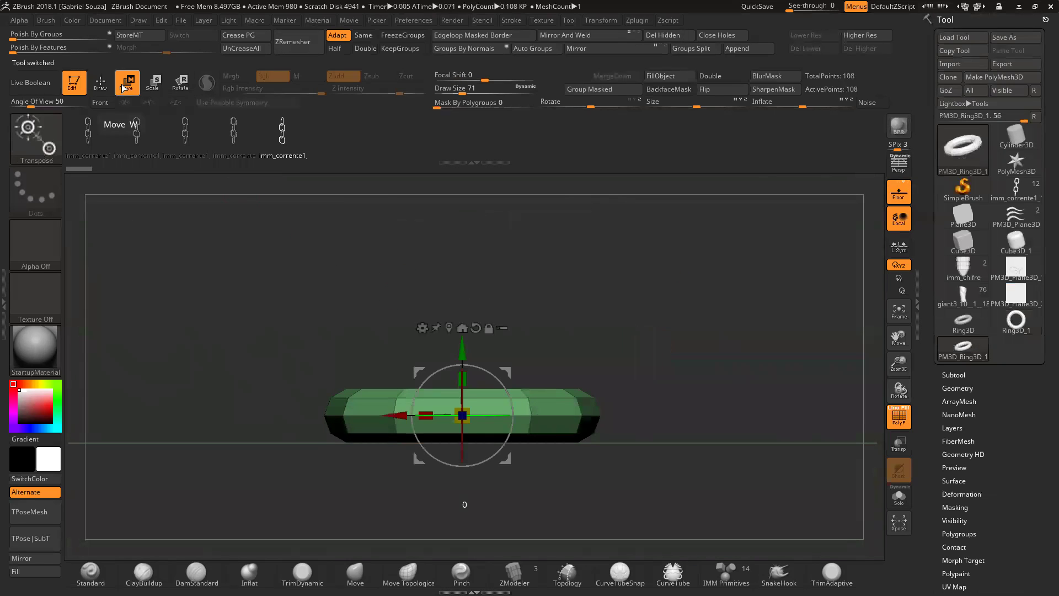
left_click(100, 82)
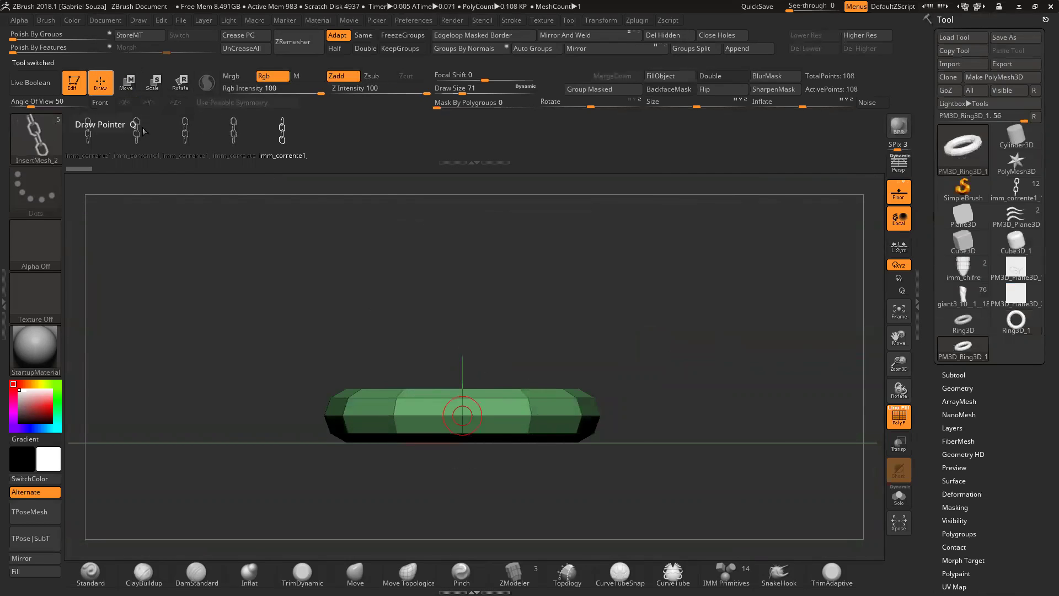
Step: Stand the flat-lying ring mesh upright using the Rotate deformation
scroll(996, 402, "down", 5)
scroll(996, 402, "down", 1)
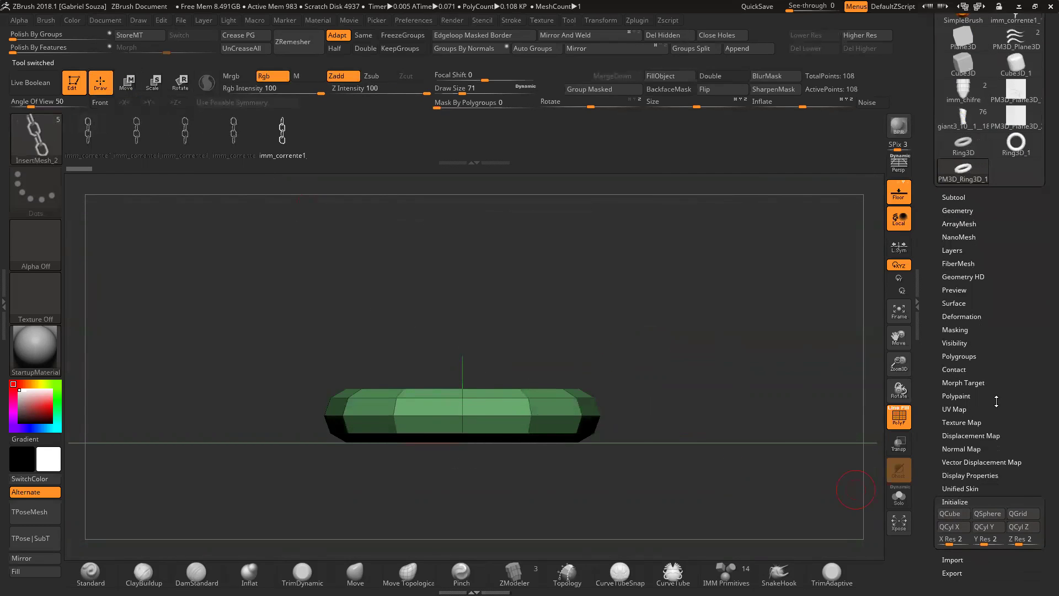
left_click(968, 317)
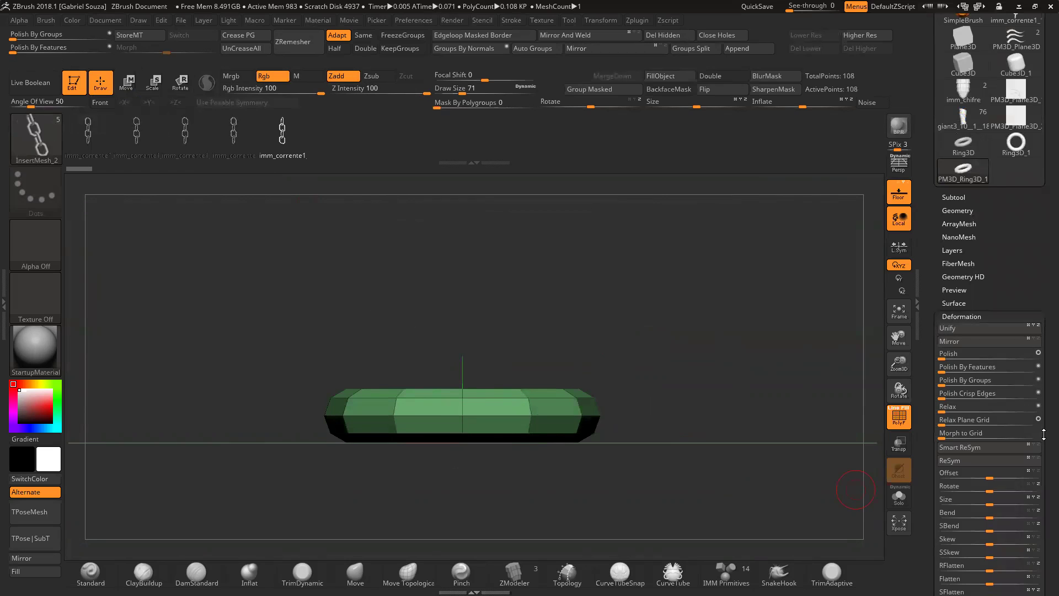
scroll(1044, 395, "down", 2)
scroll(1043, 395, "down", 3)
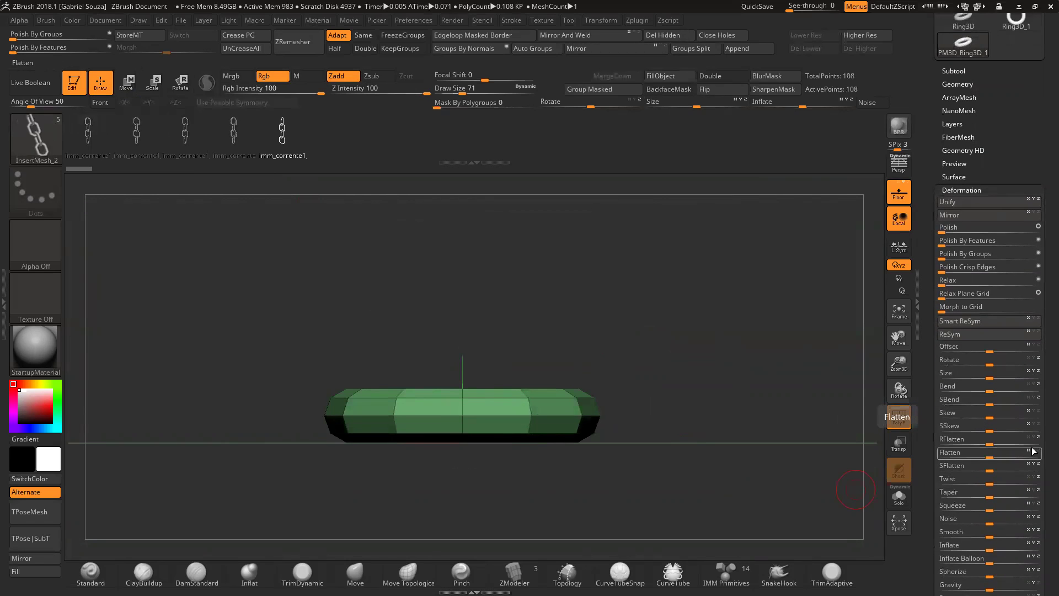
key("shift+f")
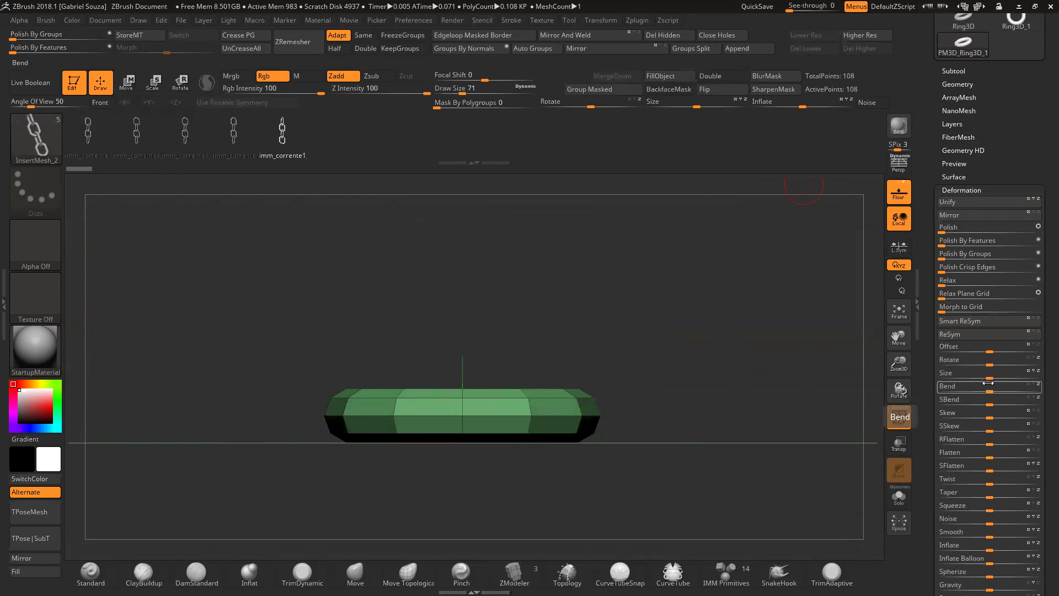
mouse_move(989, 364)
left_mouse_down()
mouse_move(1000, 364)
mouse_move(989, 365)
left_mouse_up()
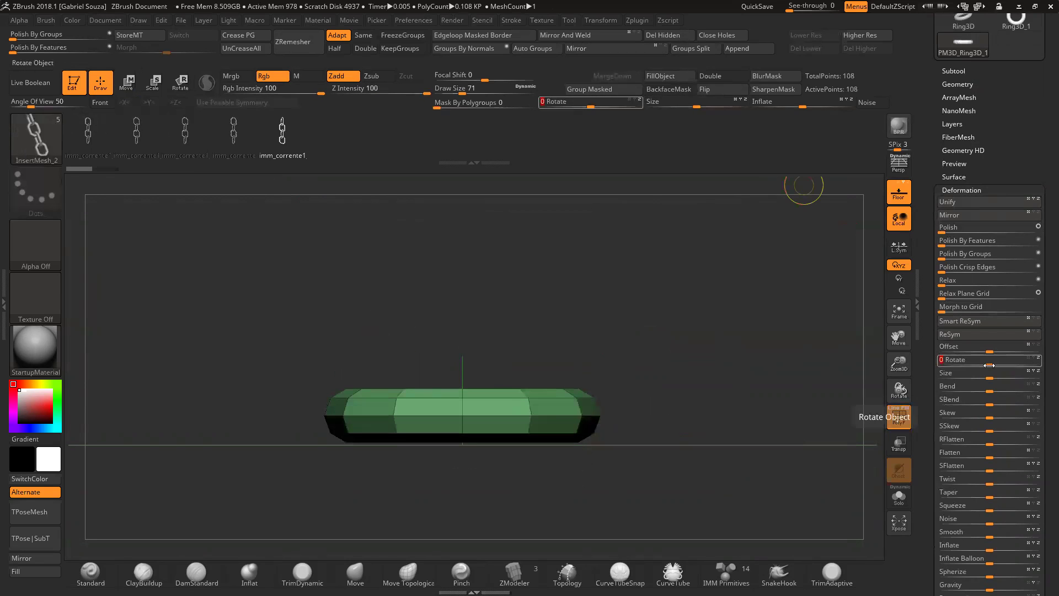
key("Return")
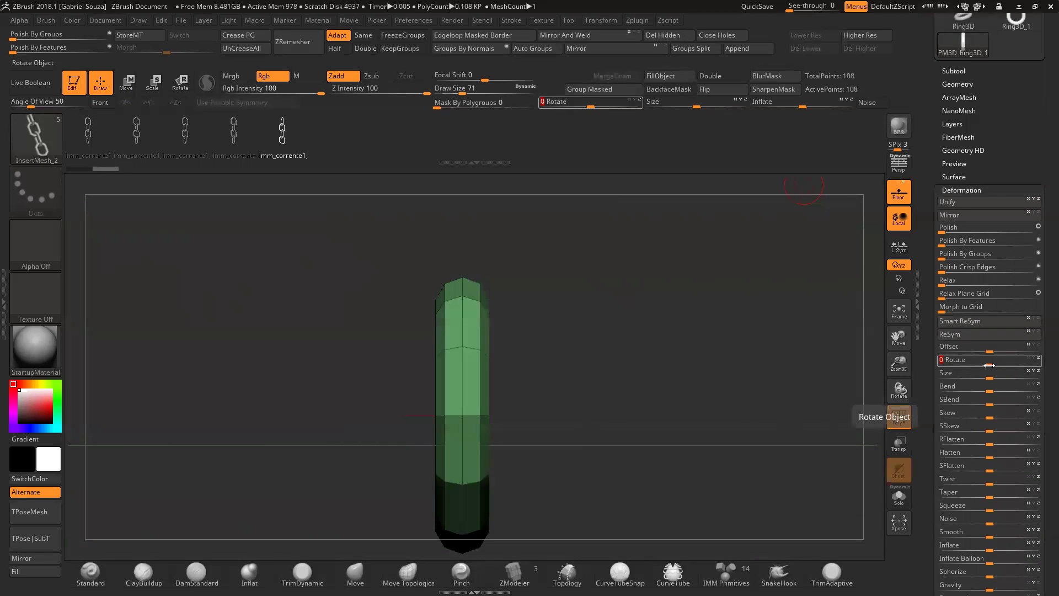
key("shift+f")
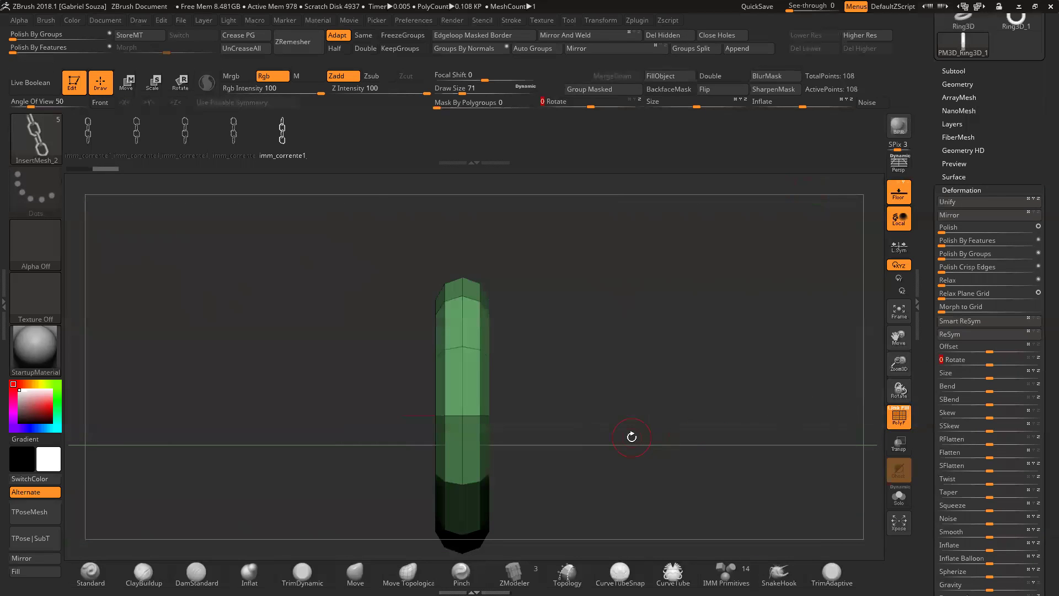
Step: Turn the view to face the ring's opening and isolate the ring with Solo mode
left_click(131, 93)
left_click_drag(790, 470, 776, 395)
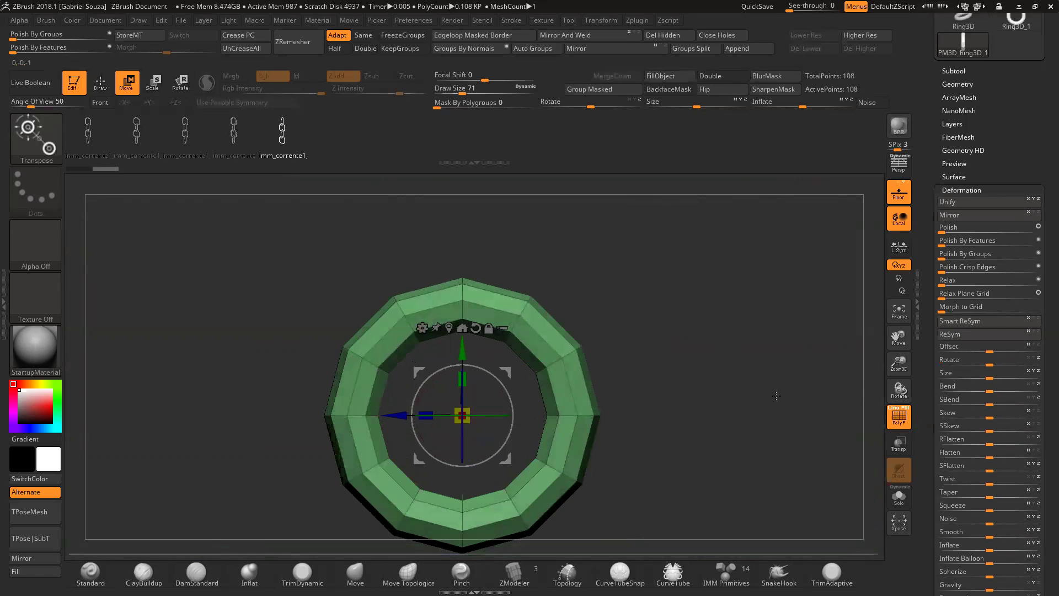
left_click(900, 500)
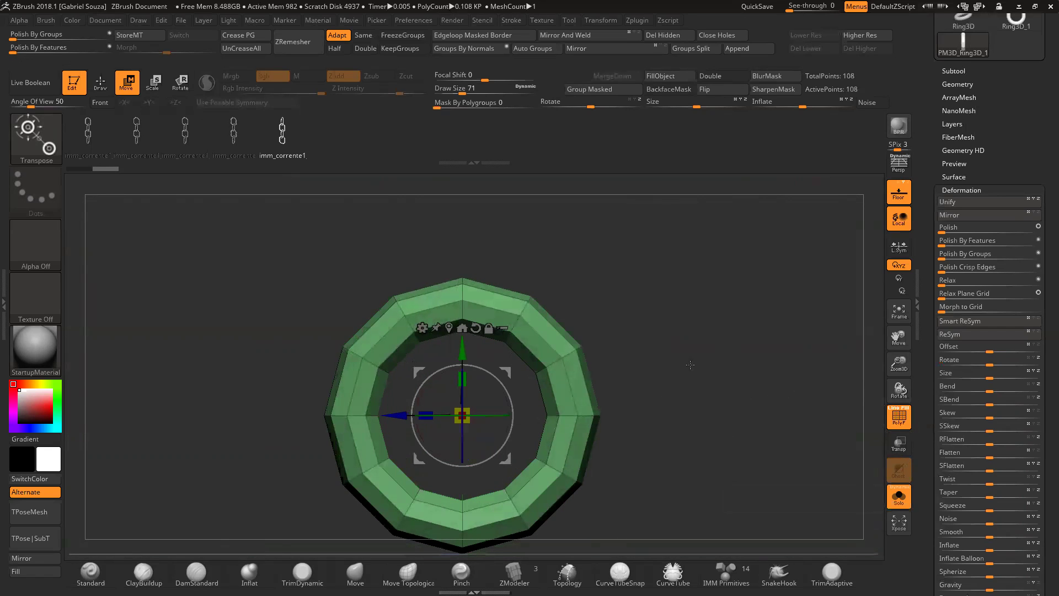
left_click_drag(690, 365, 695, 338, "alt")
left_click(98, 81)
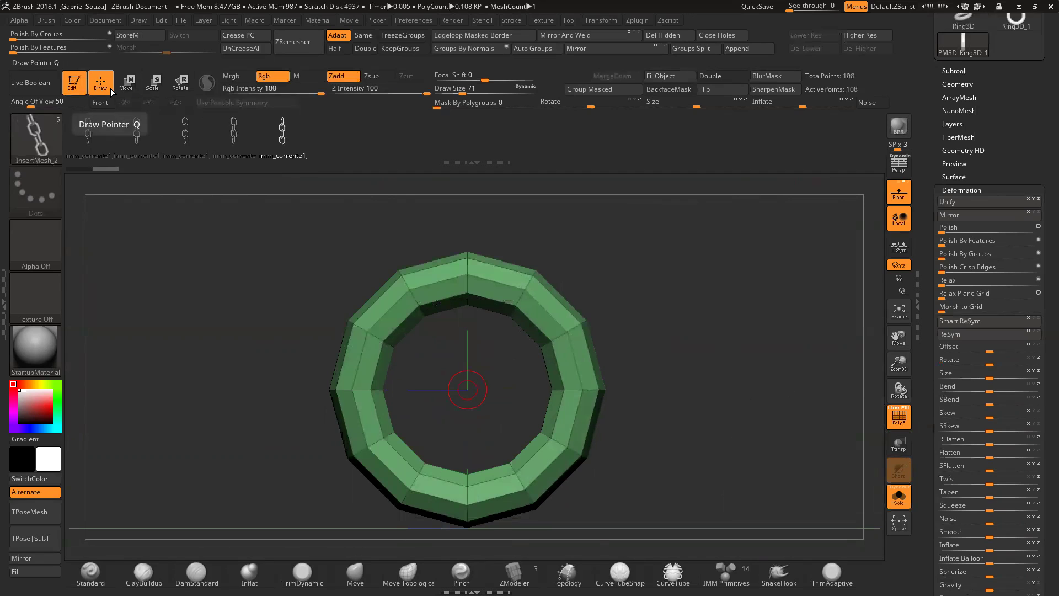
left_click_drag(647, 331, 678, 358, "alt")
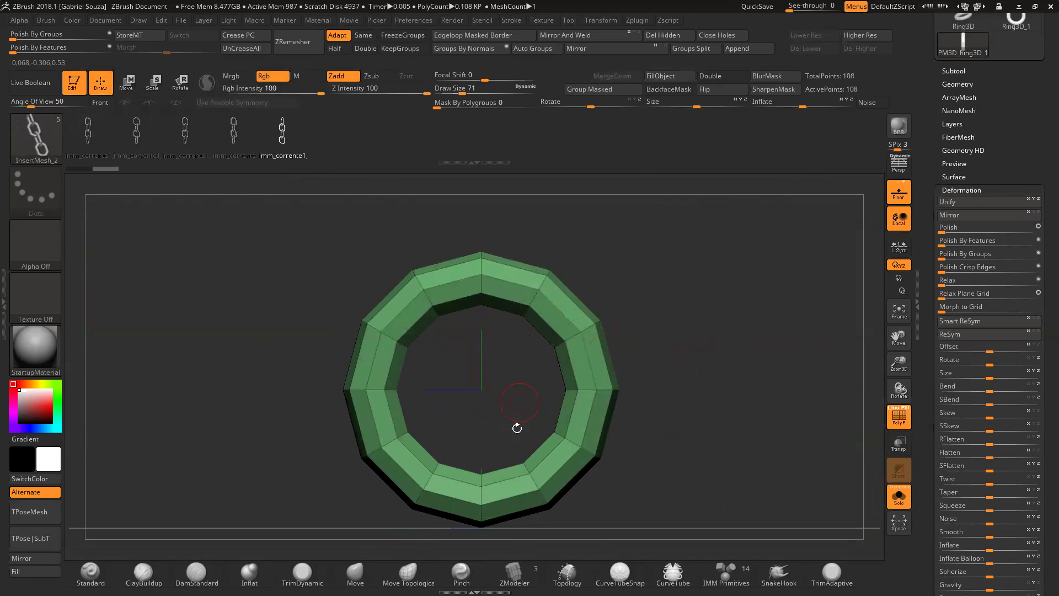
Step: Switch to the ZModeler brush with X and Z symmetry and set its edge action to Delete on EdgeLoop Complete
left_click(514, 573)
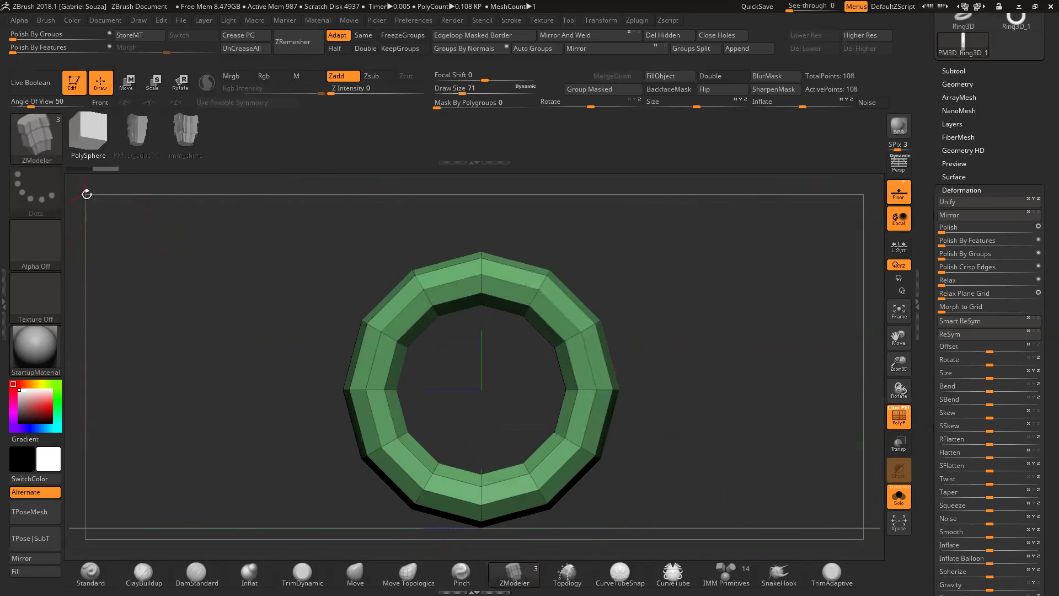
left_click_drag(909, 368, 908, 356)
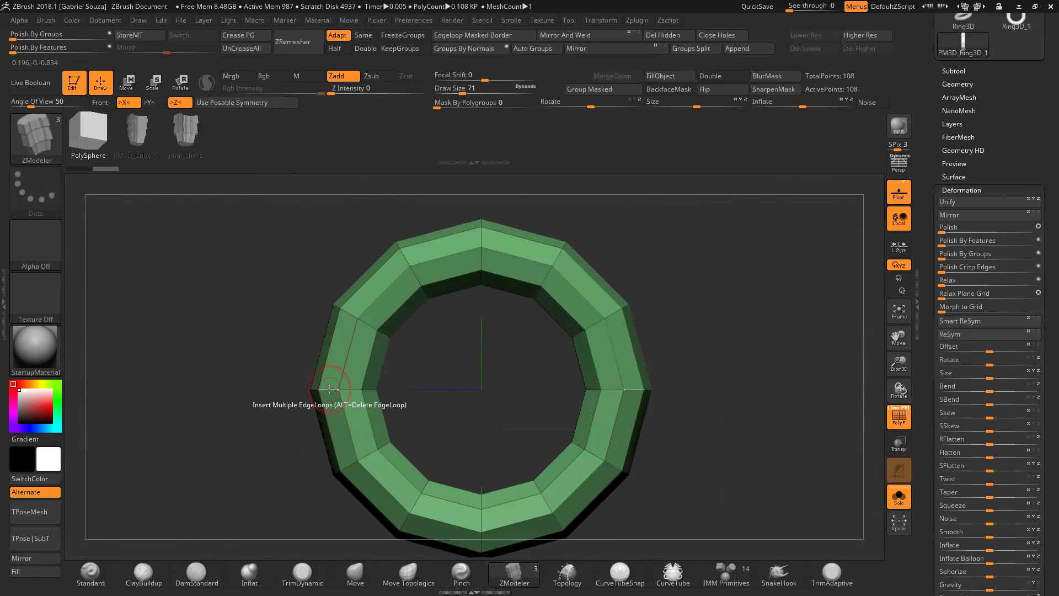
left_click(607, 23)
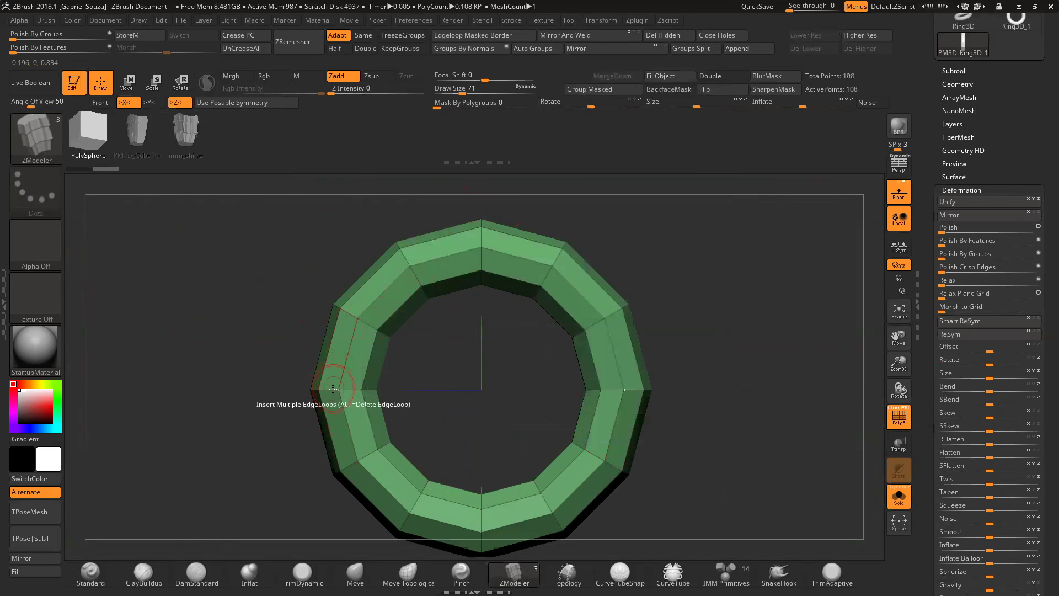
key("space")
left_click(224, 354)
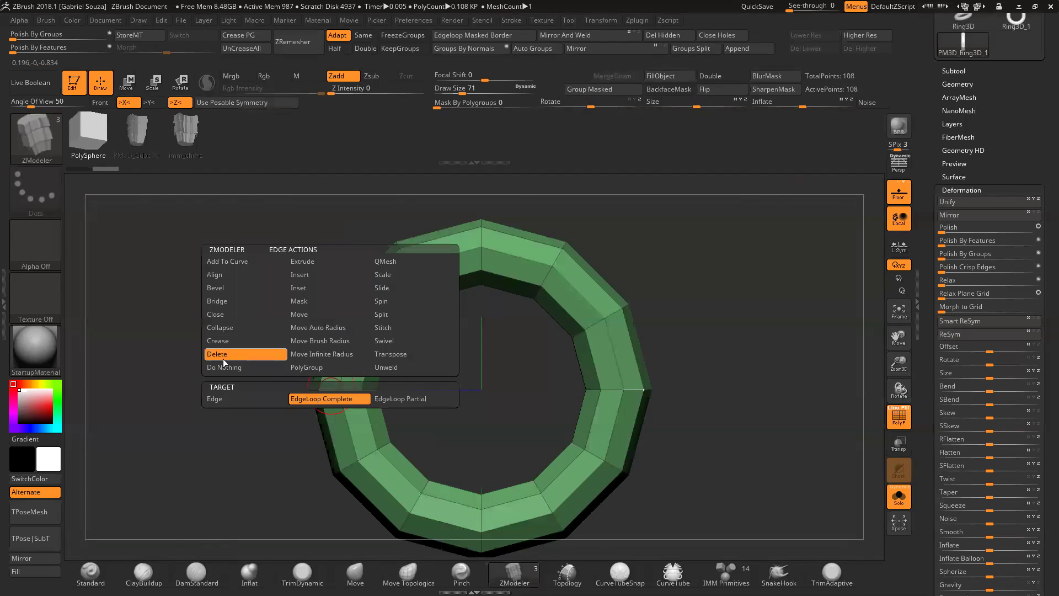
Step: Try deleting the edge loops midway along both sides of the ring, then undo the deletion
left_click(329, 389)
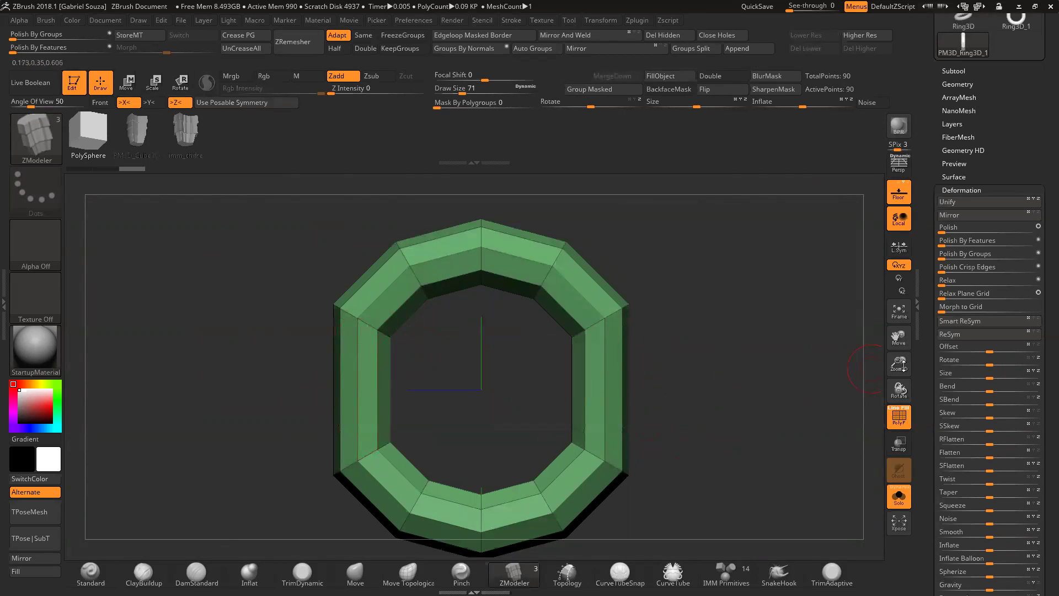
left_click_drag(894, 360, 707, 357)
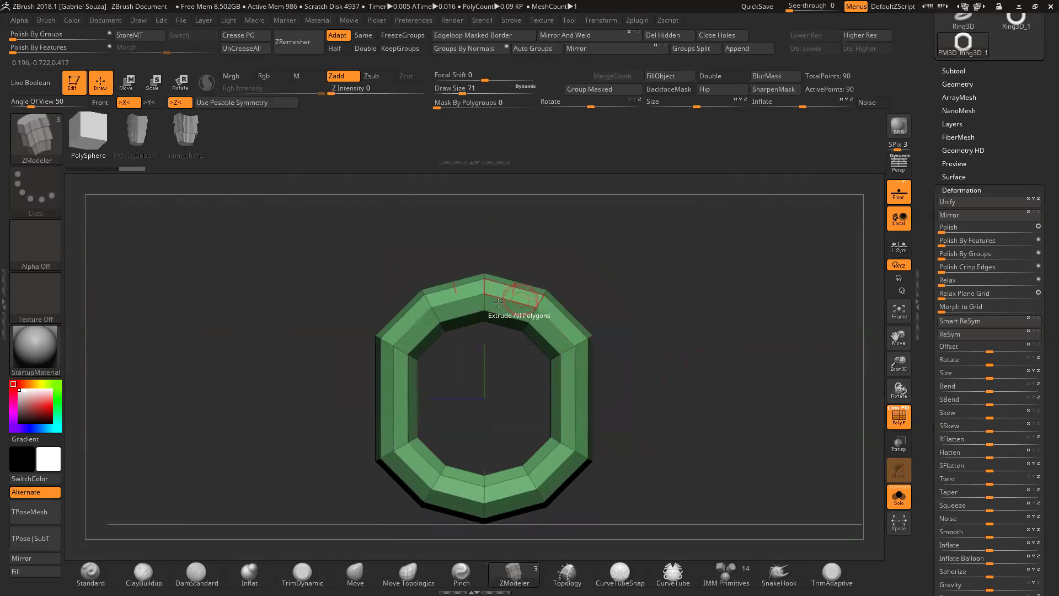
key("ctrl+z")
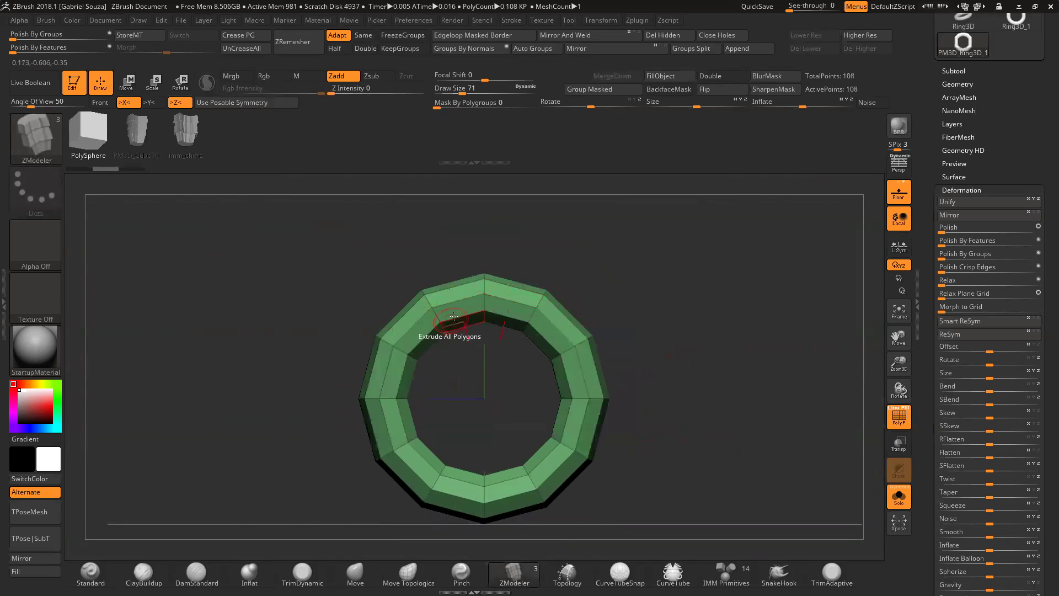
Step: Mask the ring's middle band, try stretching the ring vertically with the gizmo, then undo the stretch
key("ctrl")
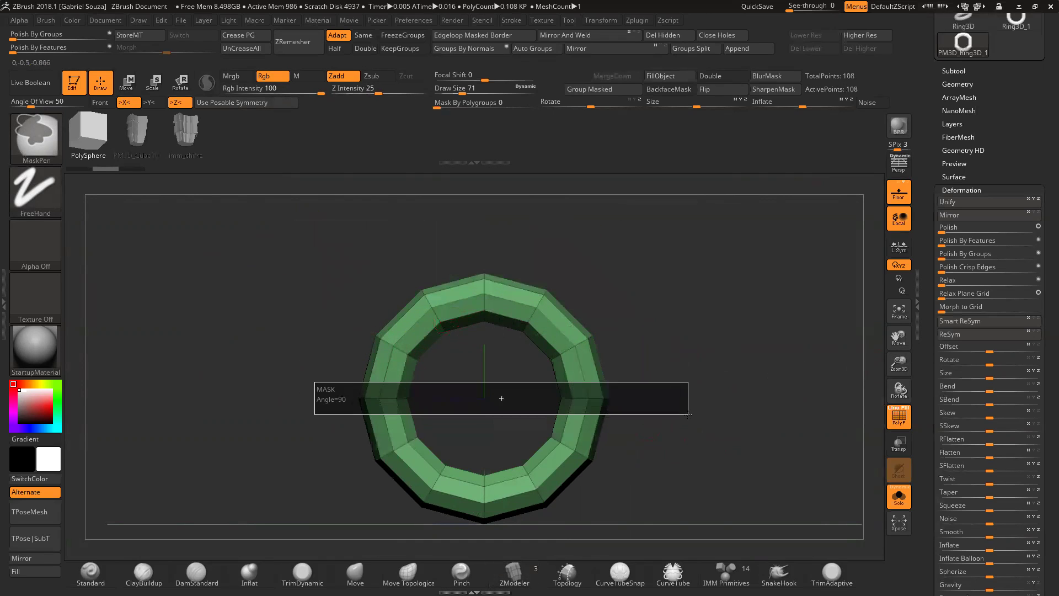
left_click(689, 409, "ctrl")
left_click(128, 83)
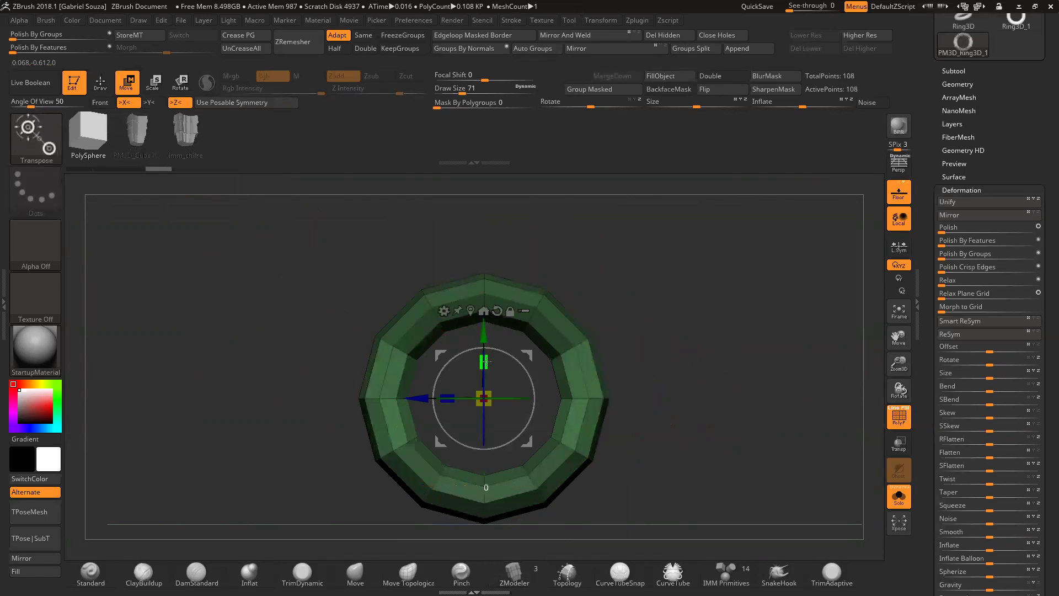
left_click(576, 344, "ctrl")
left_click_drag(485, 362, 489, 334)
key("ctrl+z")
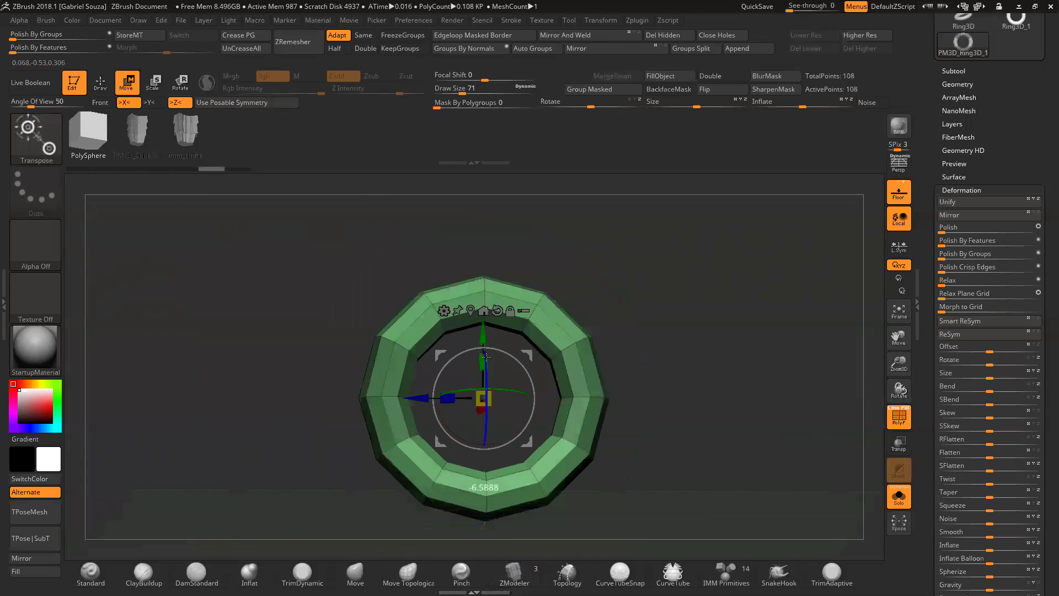
key("ctrl")
left_click_drag(485, 363, 492, 320)
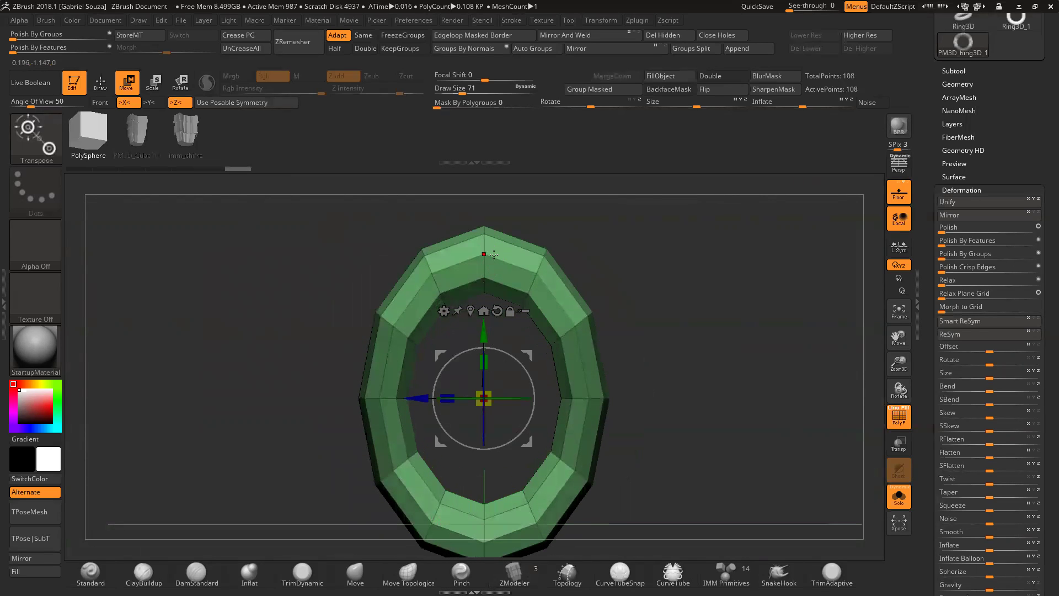
key("ctrl+z")
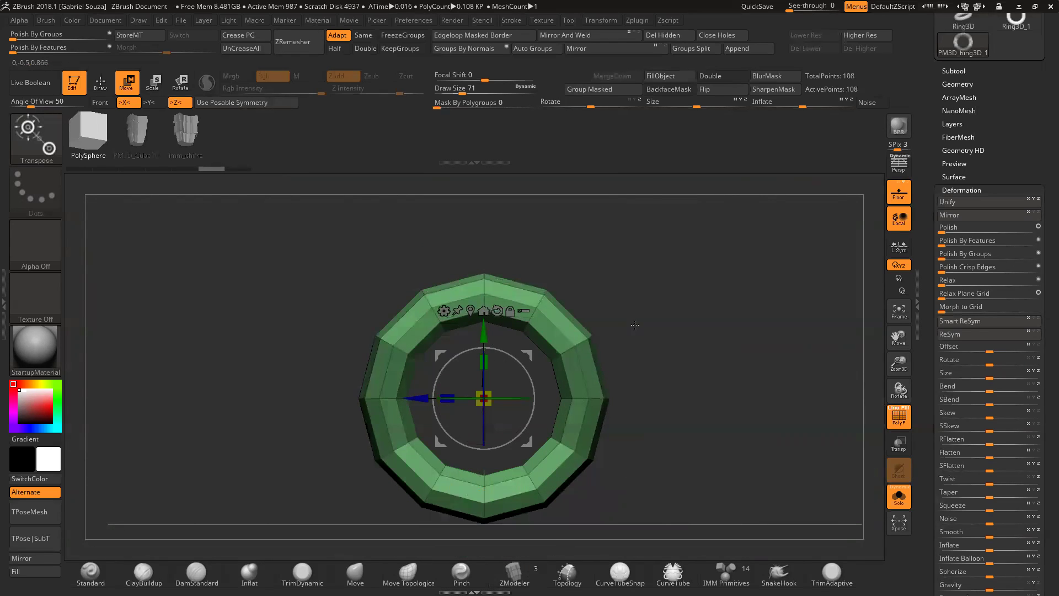
Step: Try moving the ring upward along Y with the gizmo, then undo the move
left_click_drag(635, 325, 634, 313, "alt")
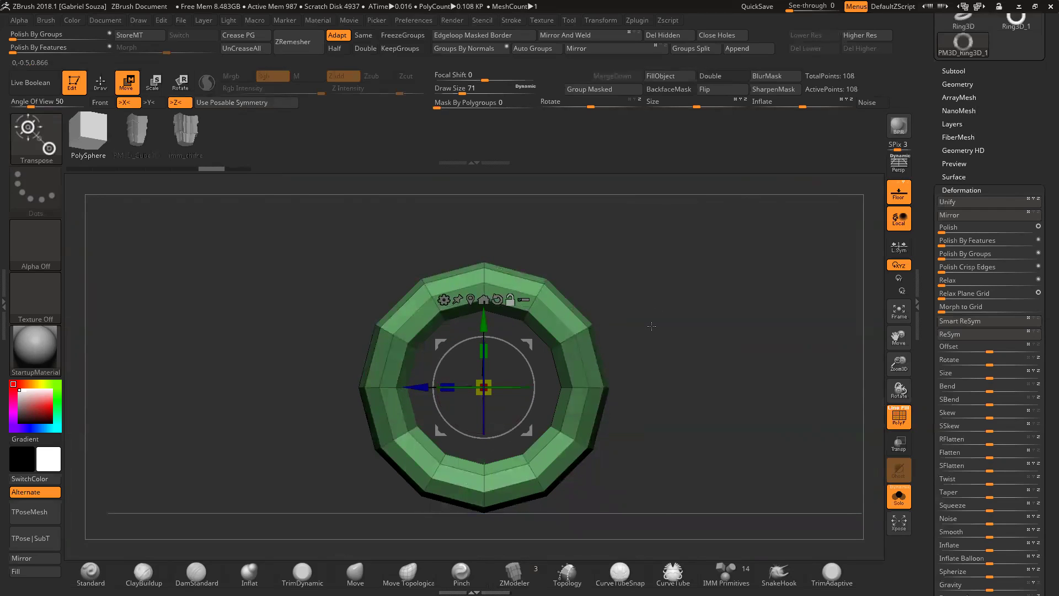
left_click_drag(481, 320, 488, 269, "alt")
key("ctrl+z")
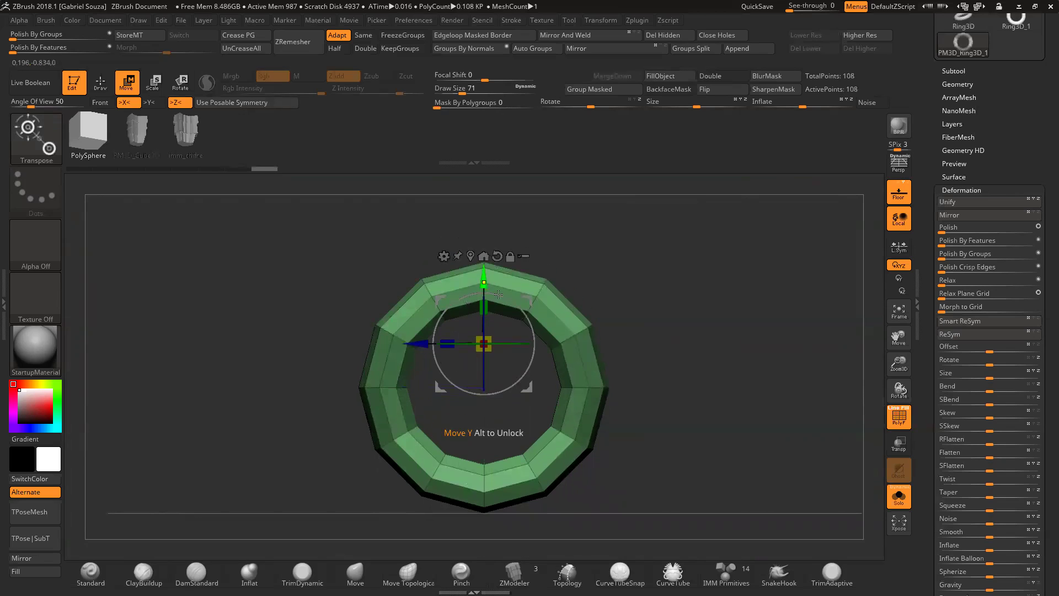
Step: Mask the ring's upper half, invert the mask, raise the upper half along Y, and clear the mask
left_click_drag(299, 218, 661, 351, "ctrl")
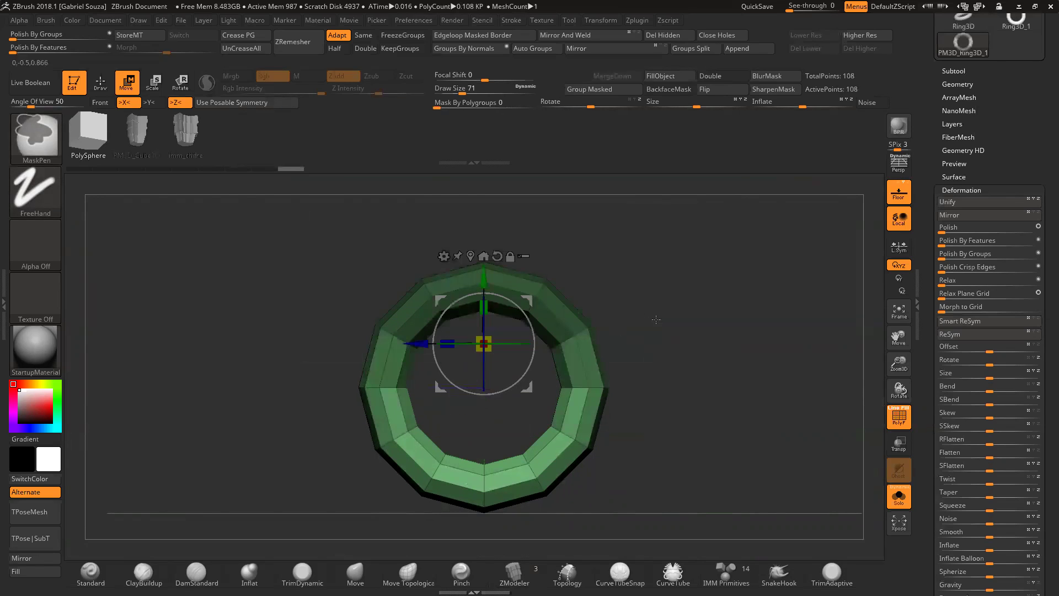
left_click(655, 319, "ctrl")
left_click_drag(479, 280, 484, 244)
left_click(100, 83)
left_click_drag(231, 276, 230, 314, "ctrl")
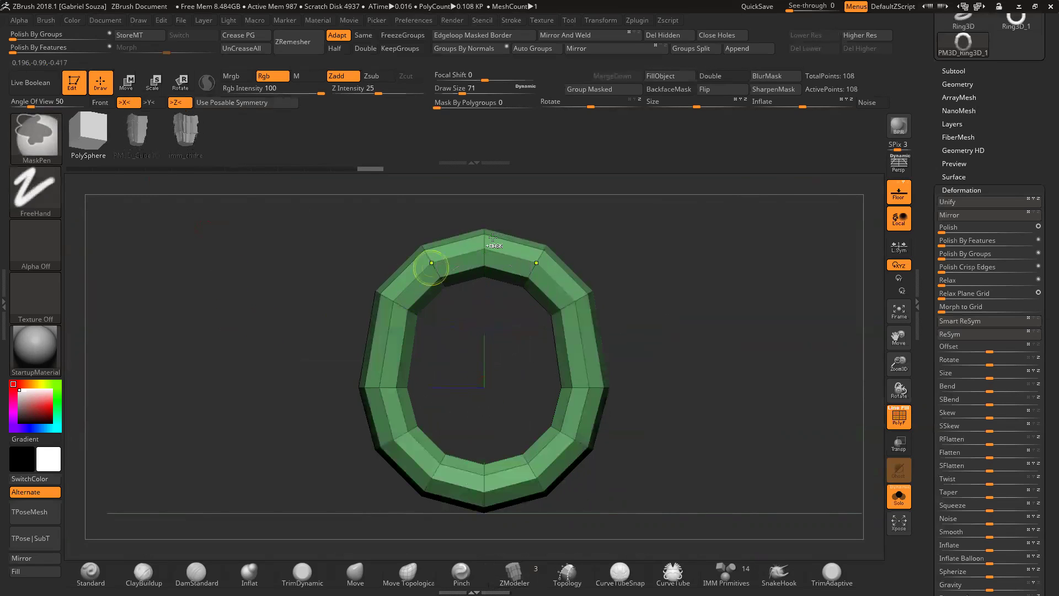
Step: Apply Mirror And Weld along Y to copy the raised upper half to the lower half, accepting the floor-grid note
left_click(621, 36)
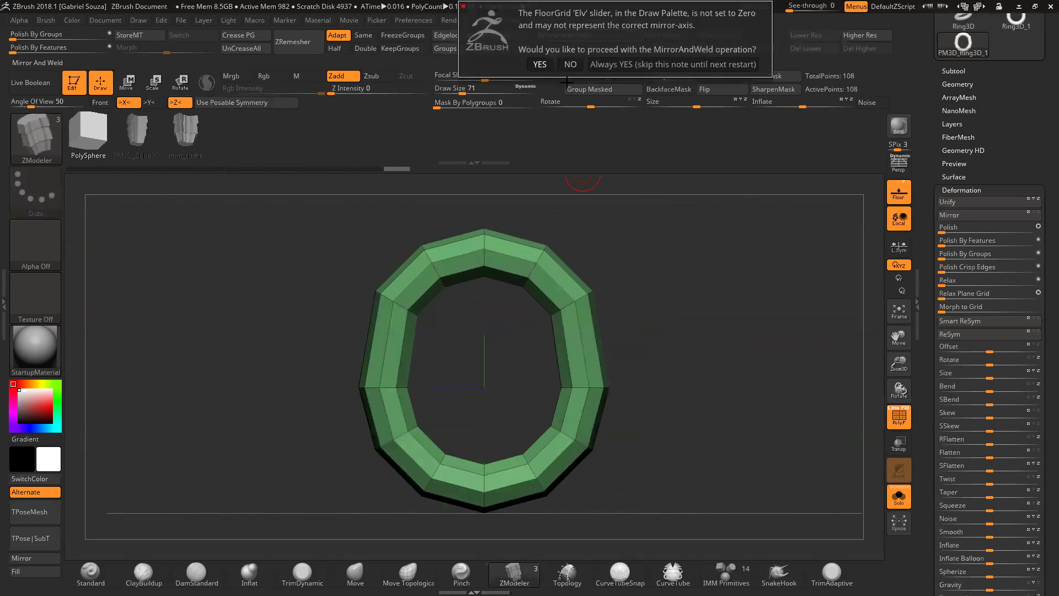
left_click(540, 65)
left_click_drag(639, 290, 642, 287)
left_click_drag(651, 342, 643, 325, "alt")
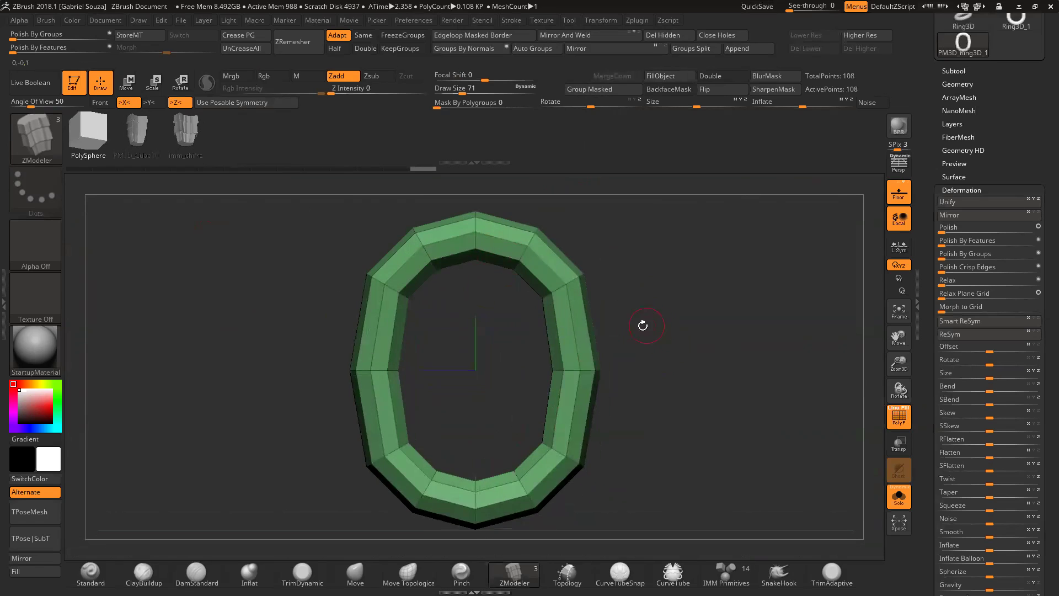
Step: Delete the edge loops midway along both sides of the elongated ring to straighten the sides
left_click_drag(901, 356, 901, 346)
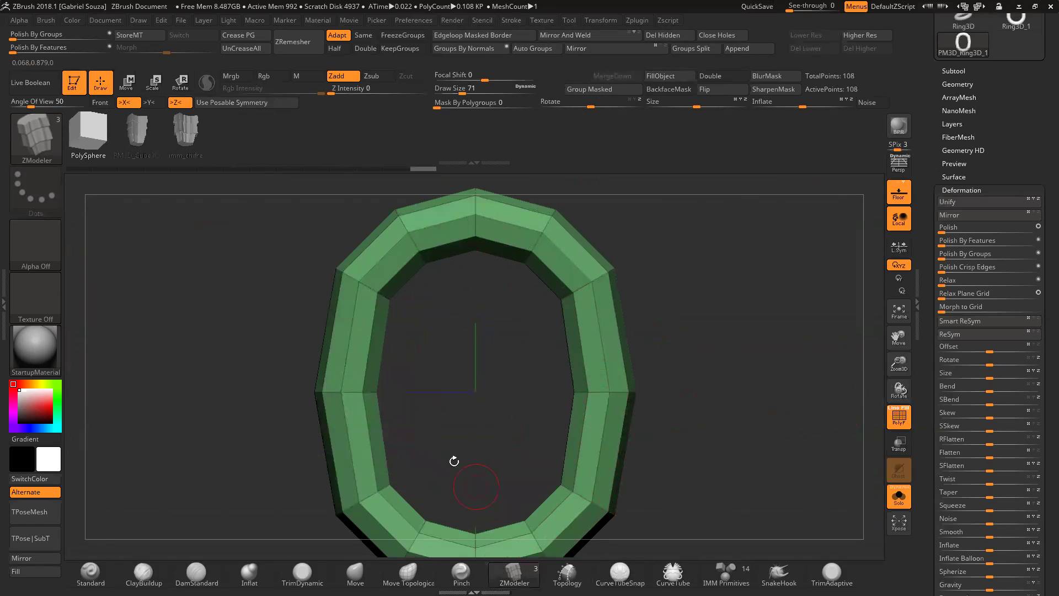
left_click(351, 390)
left_click_drag(651, 319, 680, 366)
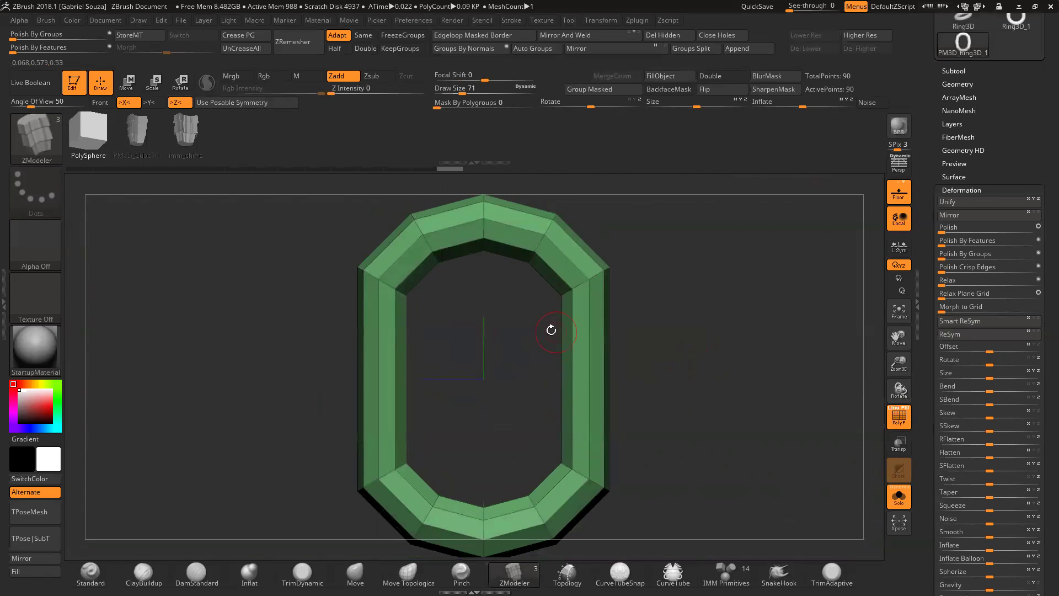
key("shift+f")
key("shift+f")
left_click_drag(897, 362, 870, 364)
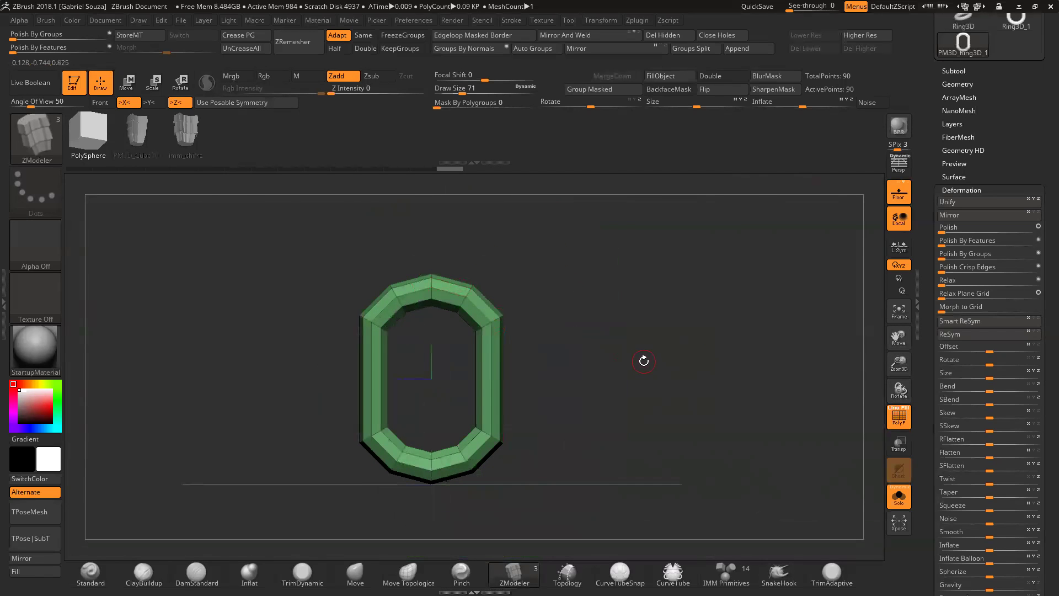
Step: Duplicate the link as a second subtool and activate the Move gizmo on the copy
left_click(954, 71)
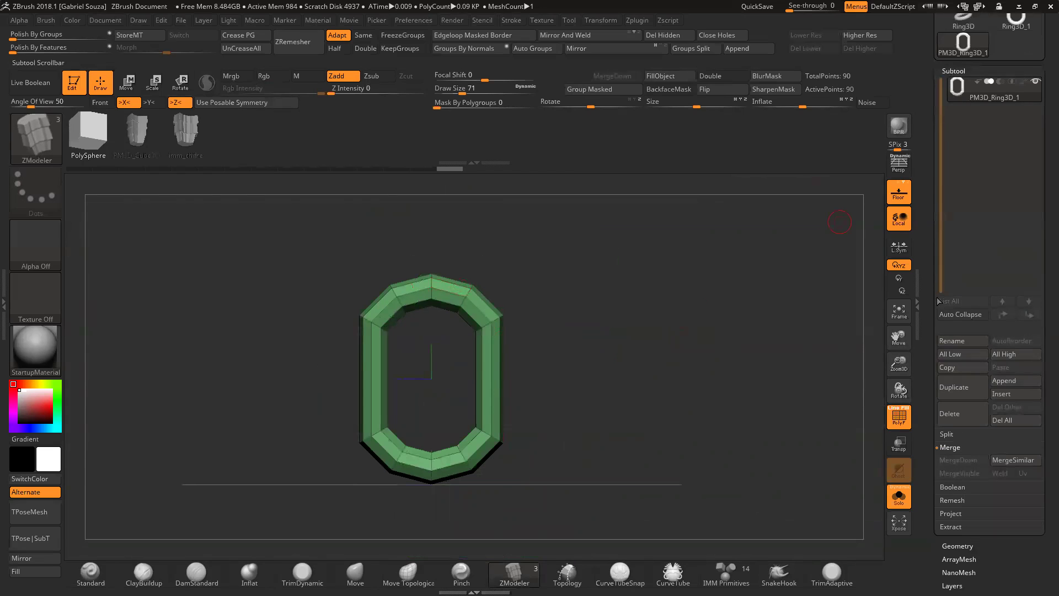
left_click(957, 393)
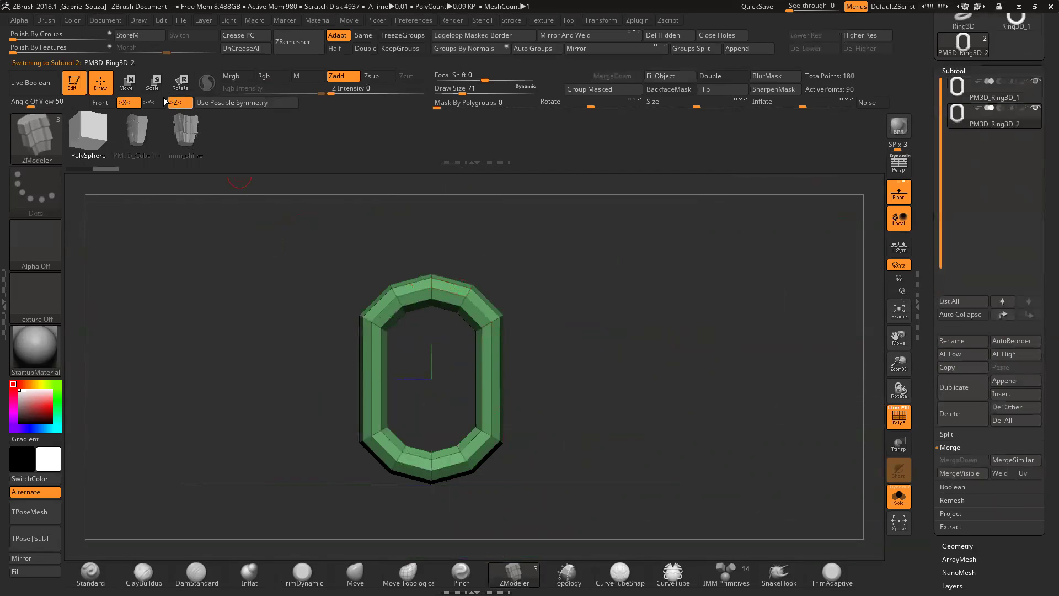
key("w")
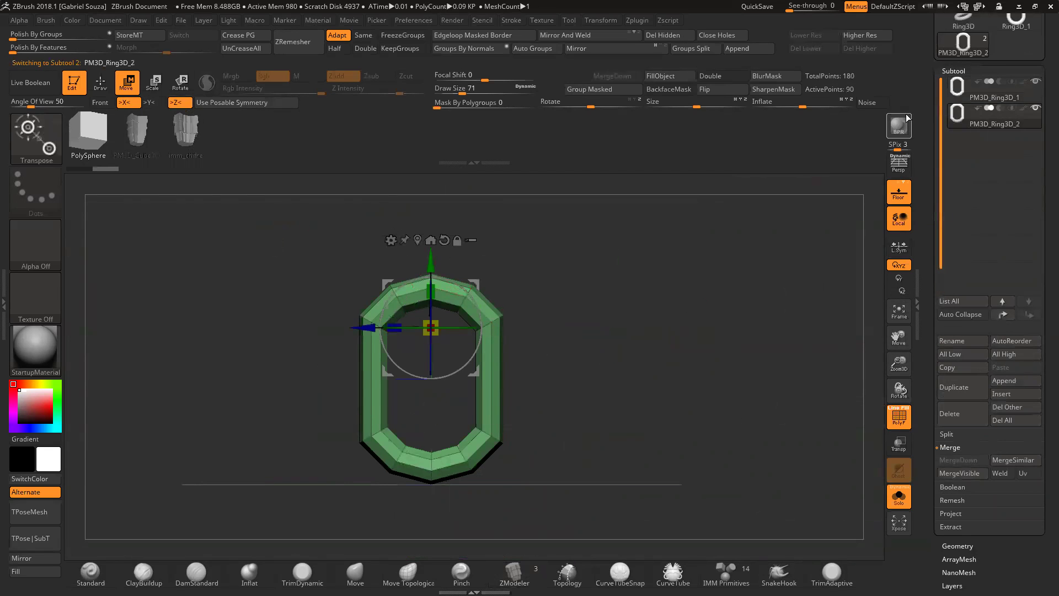
Step: Select the first link subtool and raise it along Y so its lower end overlaps the top of the other link
left_click(952, 96)
left_click_drag(431, 267, 431, 151)
key("ctrl+z")
mouse_move(456, 187)
left_mouse_down("alt")
mouse_move(457, 263)
mouse_move(444, 192)
left_mouse_up("alt")
left_click_drag(582, 268, 587, 284, "alt")
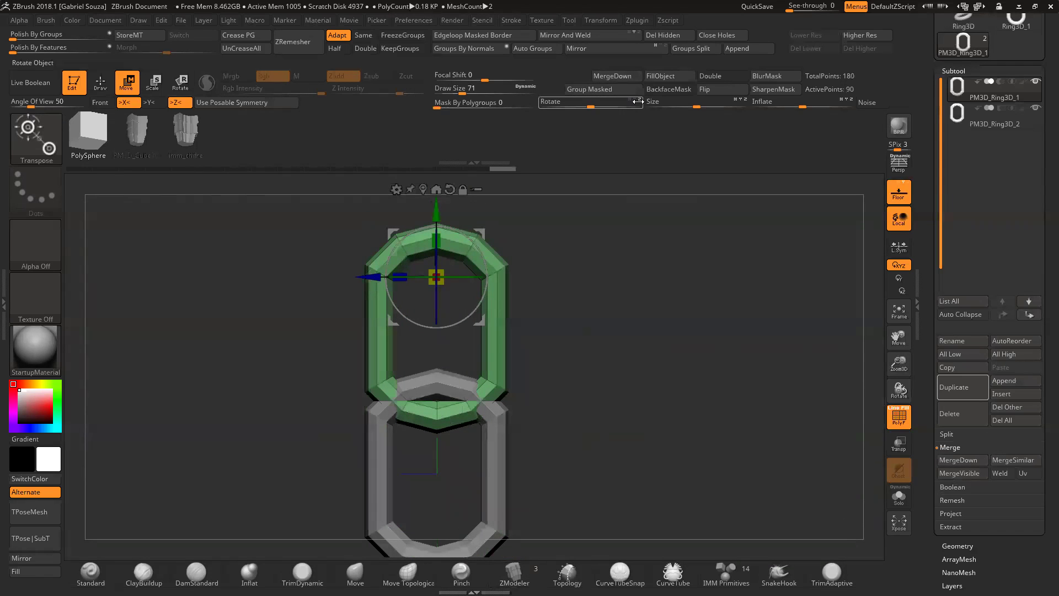
Step: Rotate the raised link 90 degrees about its vertical axis and fine-tune its height so the two links interlock
left_click(588, 103)
type("90")
key("Return")
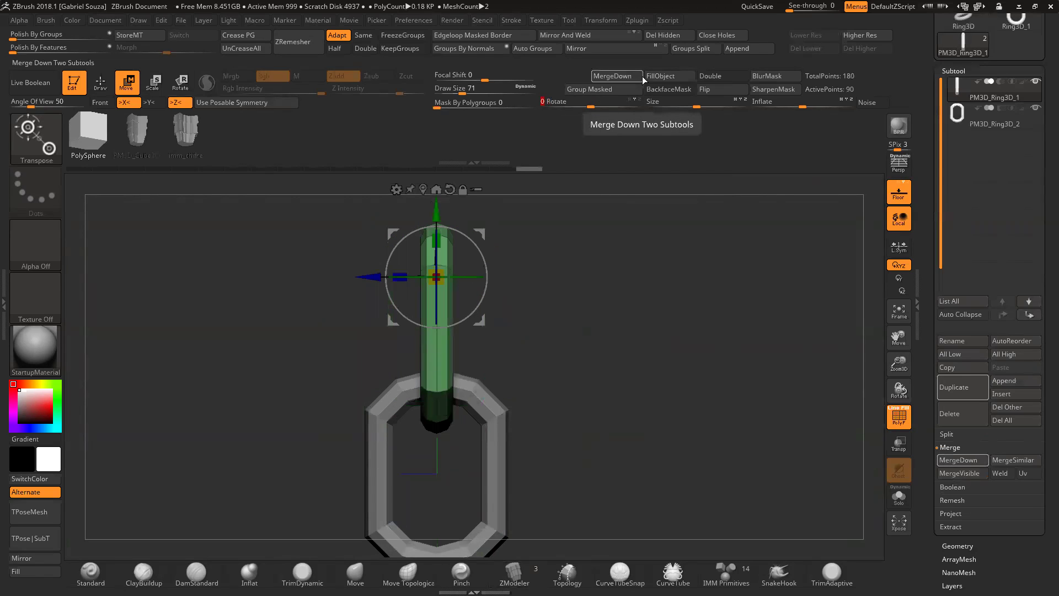
left_click_drag(583, 309, 557, 310)
left_click_drag(898, 362, 900, 352)
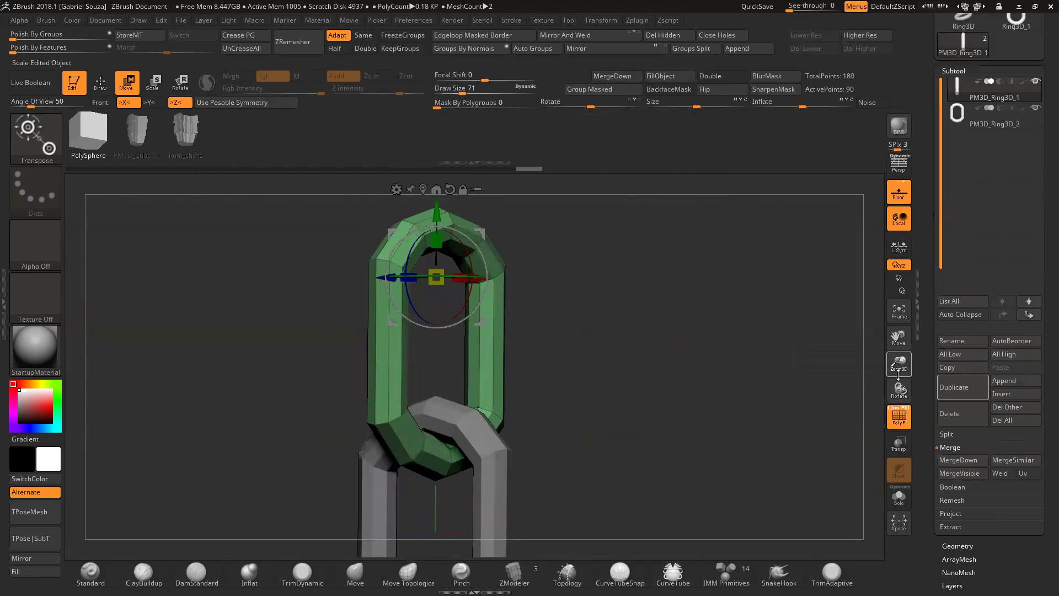
left_click_drag(439, 205, 443, 204)
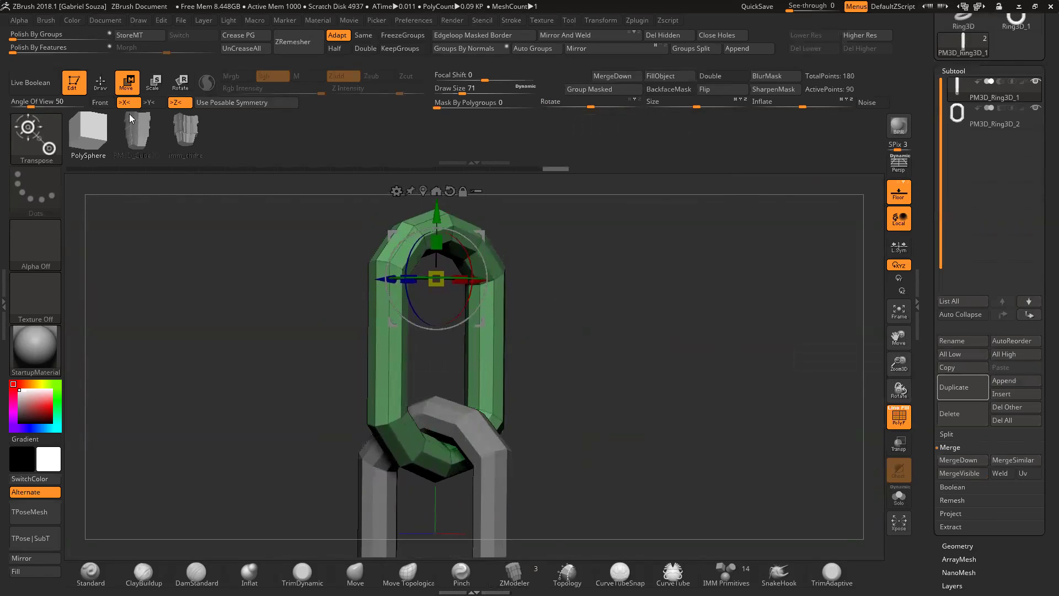
Step: Duplicate the lower link subtool, ready the copy for moving, and put it first in the subtool list
left_click(101, 82)
left_click(466, 433, "alt")
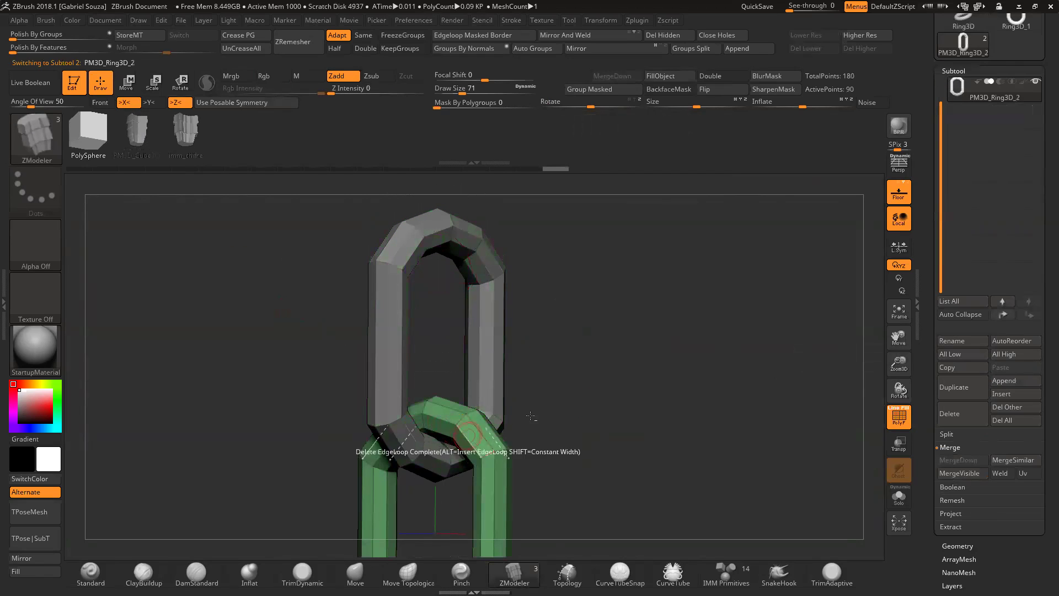
left_click(975, 384)
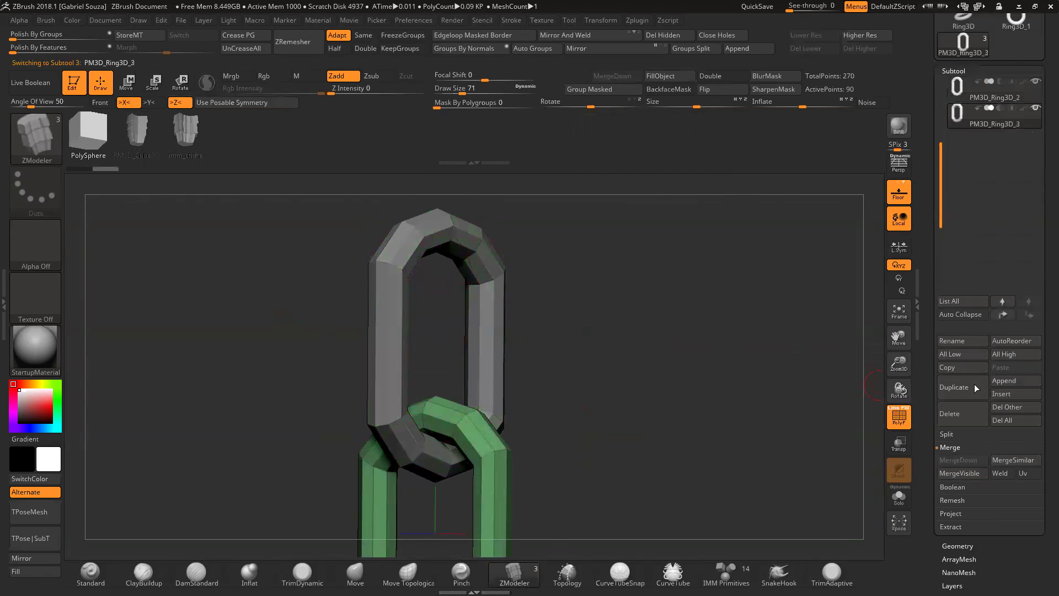
left_click(127, 82)
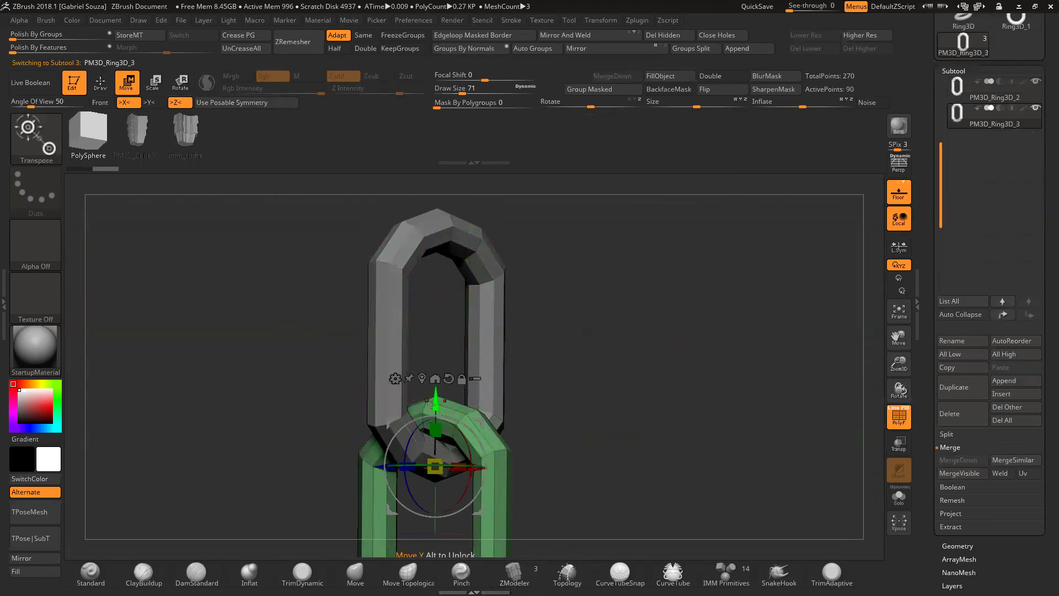
left_click(1003, 315)
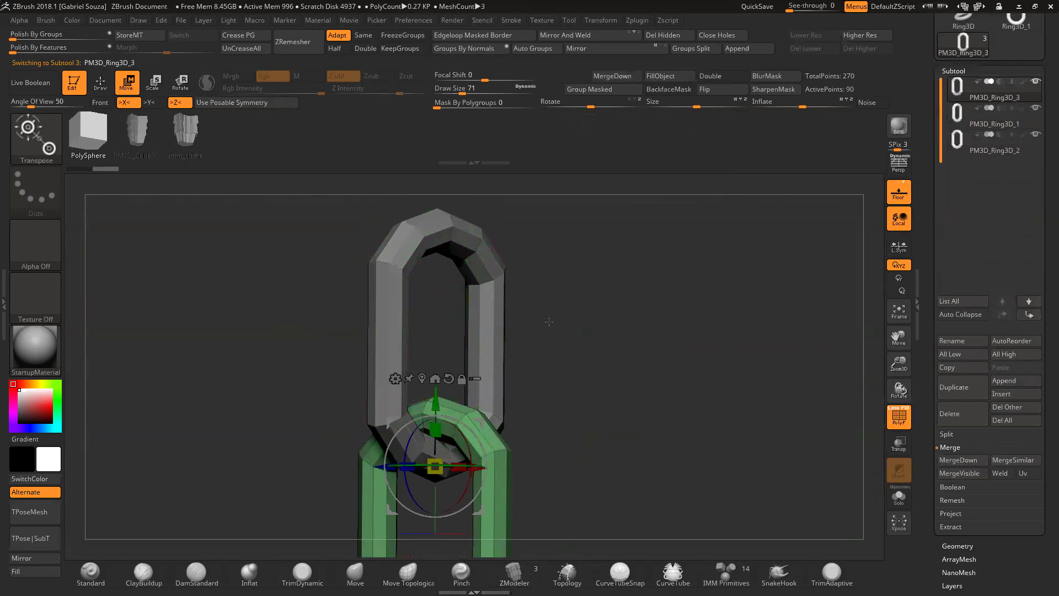
Step: Raise the duplicated link along Y until it interlocks with the top of the rotated link as the third link
left_click_drag(433, 404, 434, 152)
left_click_drag(610, 408, 619, 493, "alt")
left_click_drag(443, 298, 491, 217)
mouse_move(577, 288)
left_mouse_down()
mouse_move(700, 356)
mouse_move(651, 353)
left_mouse_up()
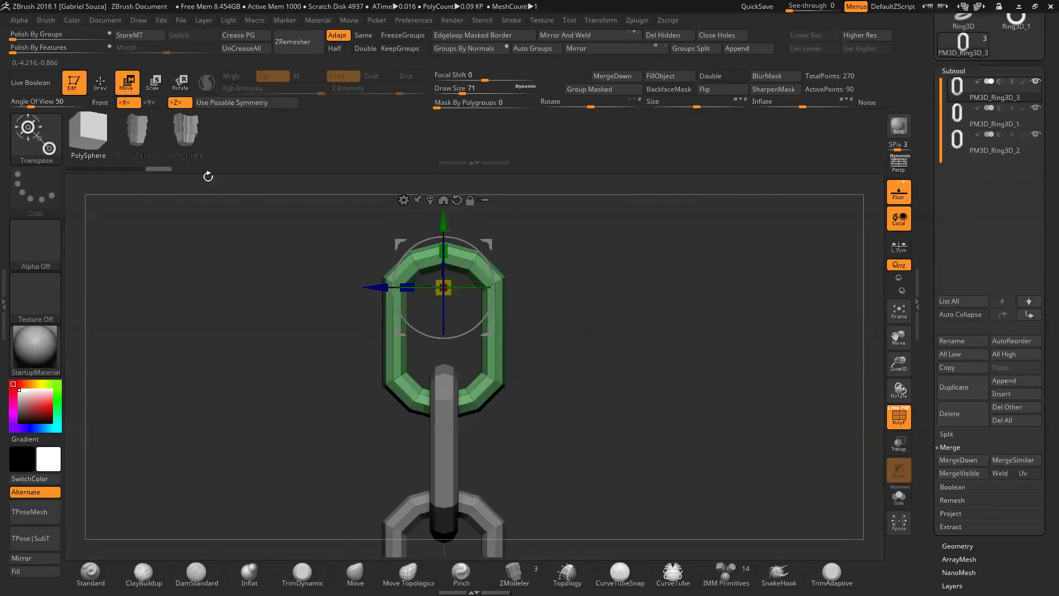
Step: Merge the three link subtools down into a single subtool and check the resulting chain
left_click(108, 92)
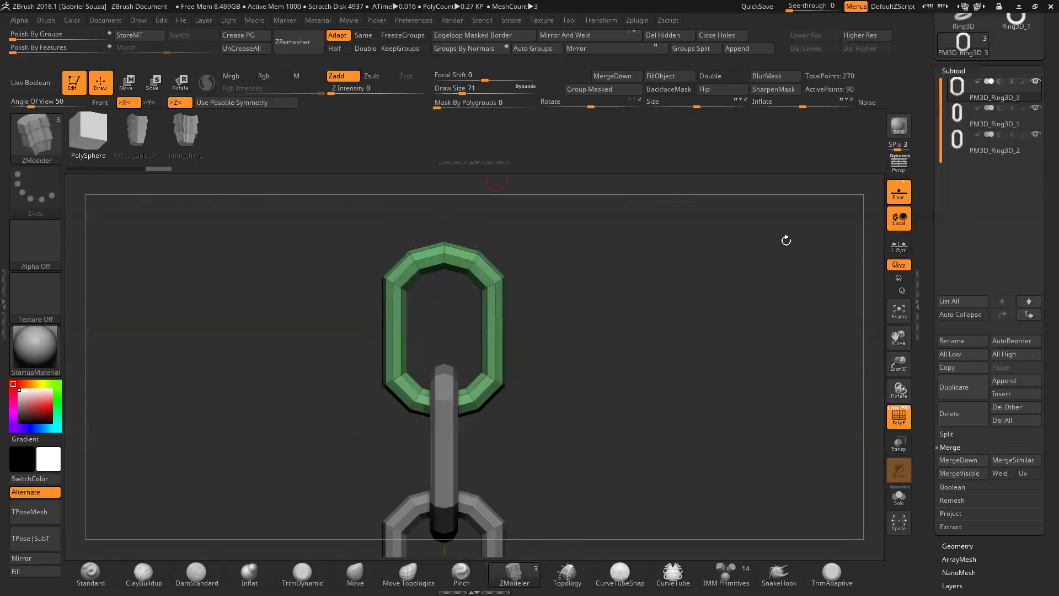
left_click(959, 461)
left_click_drag(644, 414, 544, 344)
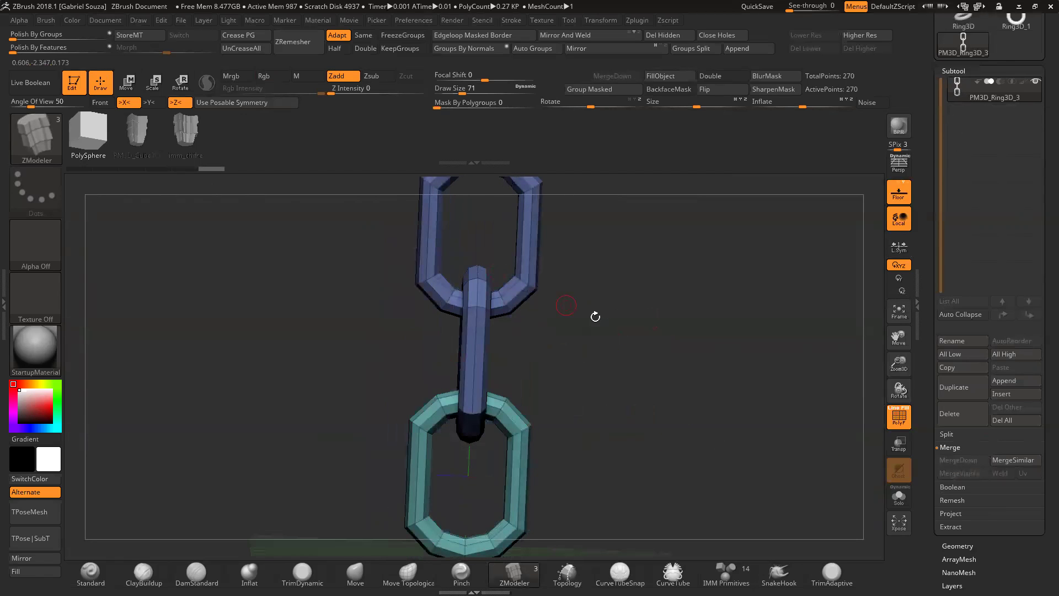
left_click_drag(901, 364, 893, 334)
left_click_drag(703, 298, 677, 347, "alt")
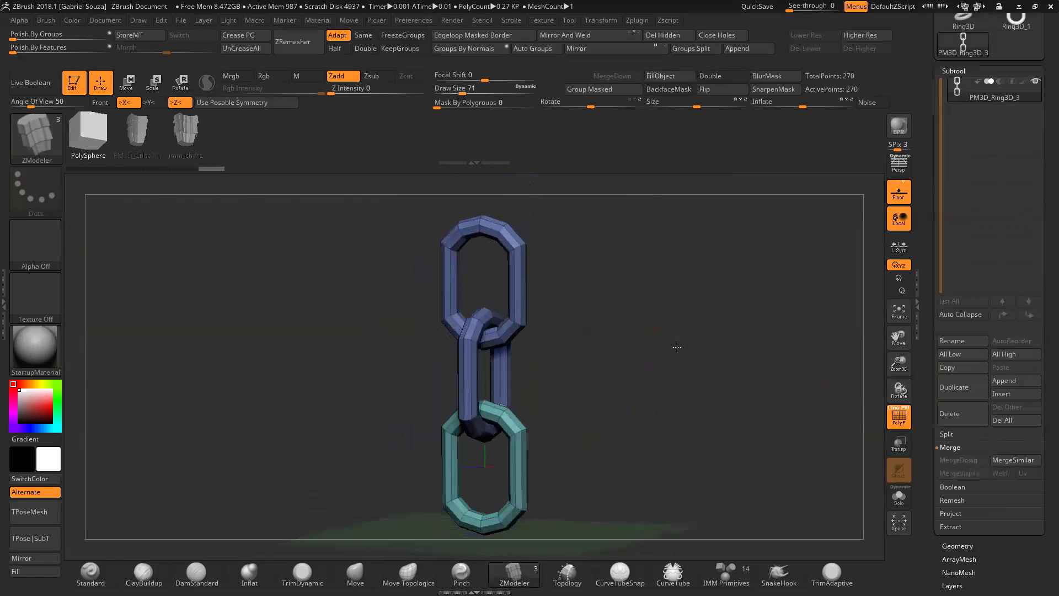
left_click_drag(597, 293, 640, 317)
left_click_drag(898, 363, 901, 386)
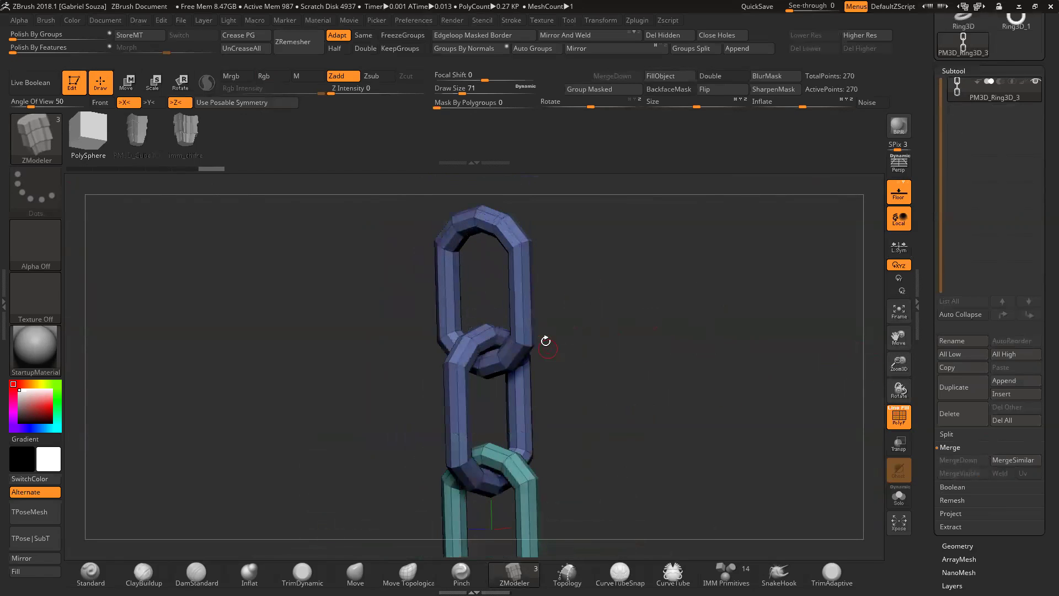
left_click_drag(539, 319, 541, 269)
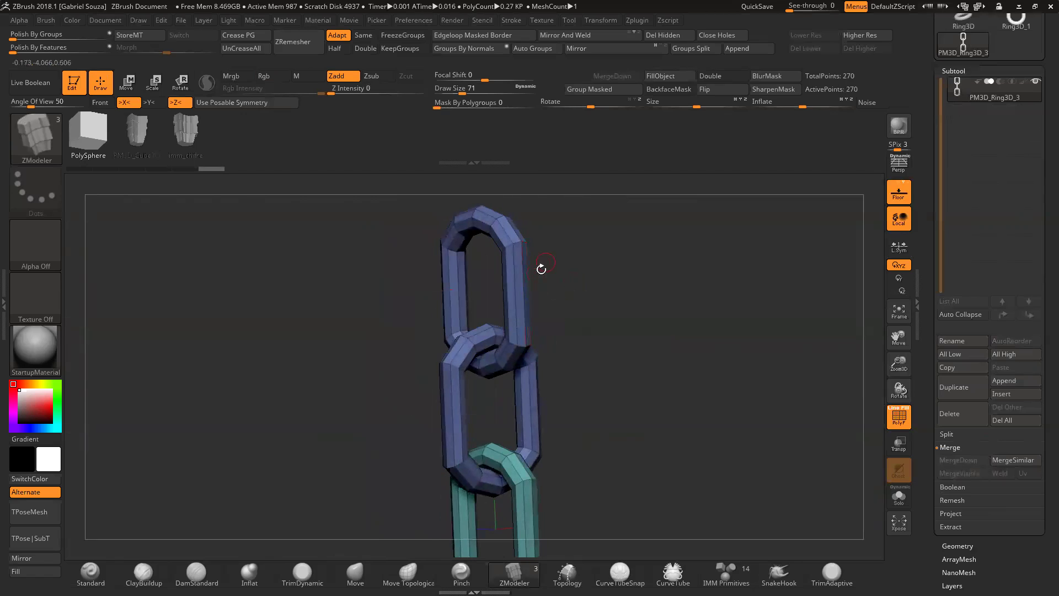
Step: Hide the bottom link, apply Auto Groups to the two visible upper links, and show the whole chain again
key("ctrl+shift")
left_click(522, 307, "ctrl+shift")
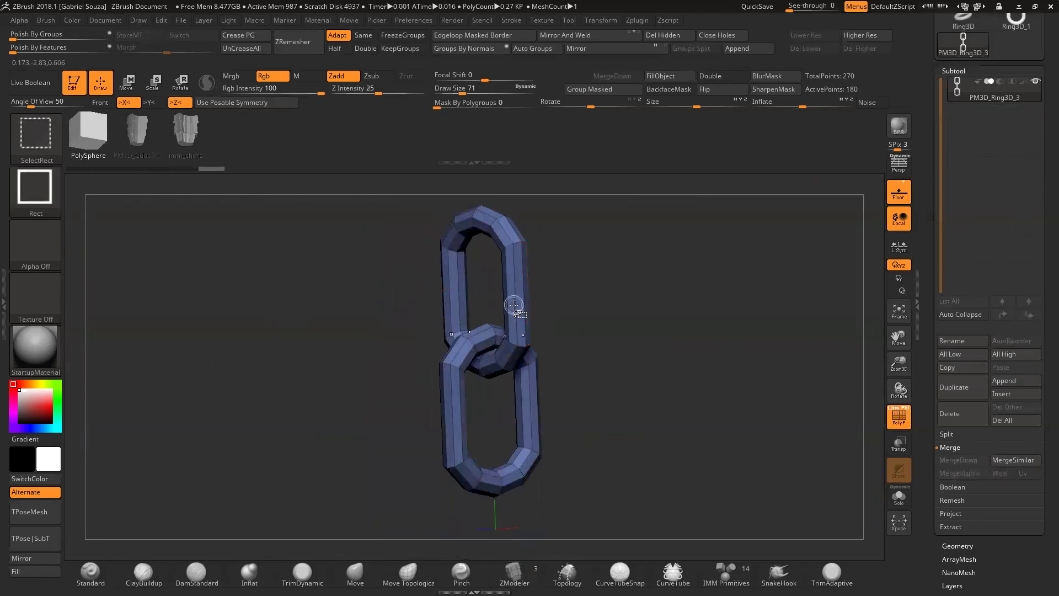
left_click_drag(566, 310, 569, 278)
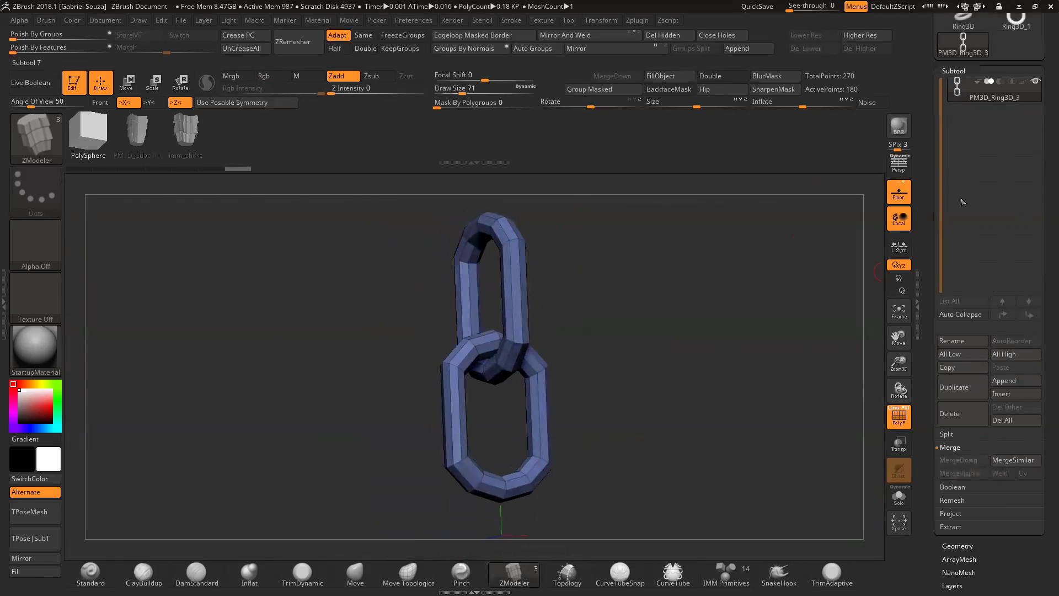
left_click(954, 70)
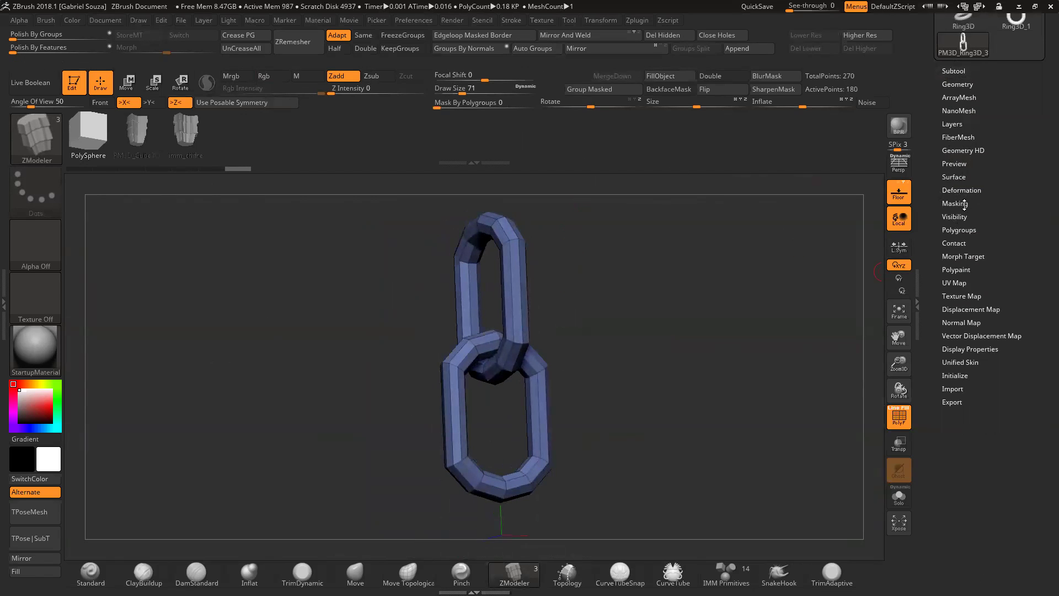
left_click(959, 230)
left_click(956, 246)
left_click_drag(817, 282, 626, 304)
left_click_drag(591, 334, 606, 257)
left_click(581, 371, "ctrl+shift")
left_click_drag(596, 292, 637, 307)
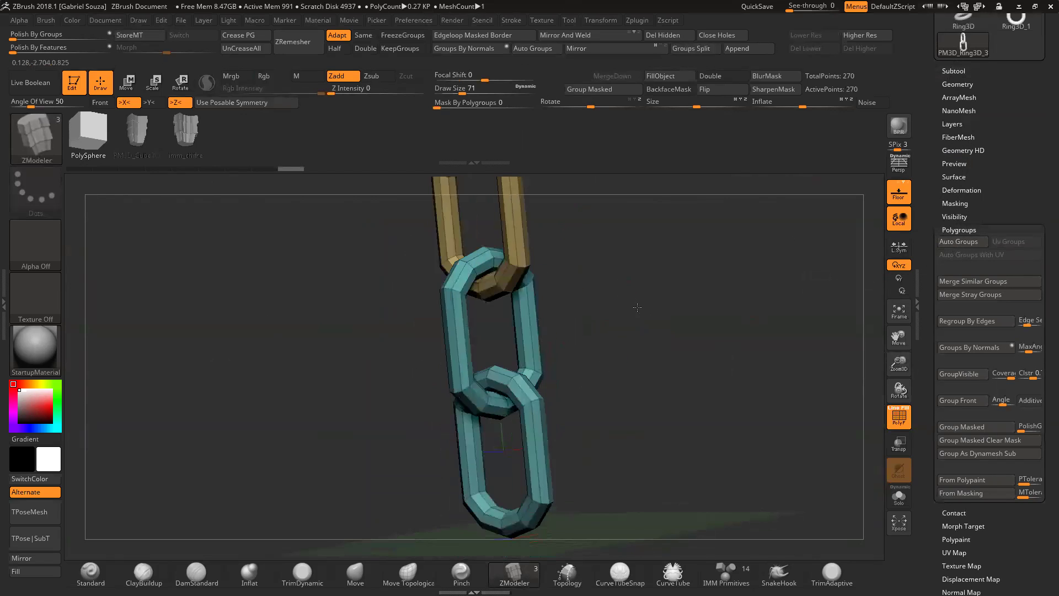
Step: Isolate the bottom link, assign it its own new polygroup, and show all the links again
left_click(537, 433, "ctrl+shift")
left_click(607, 381, "ctrl+shift")
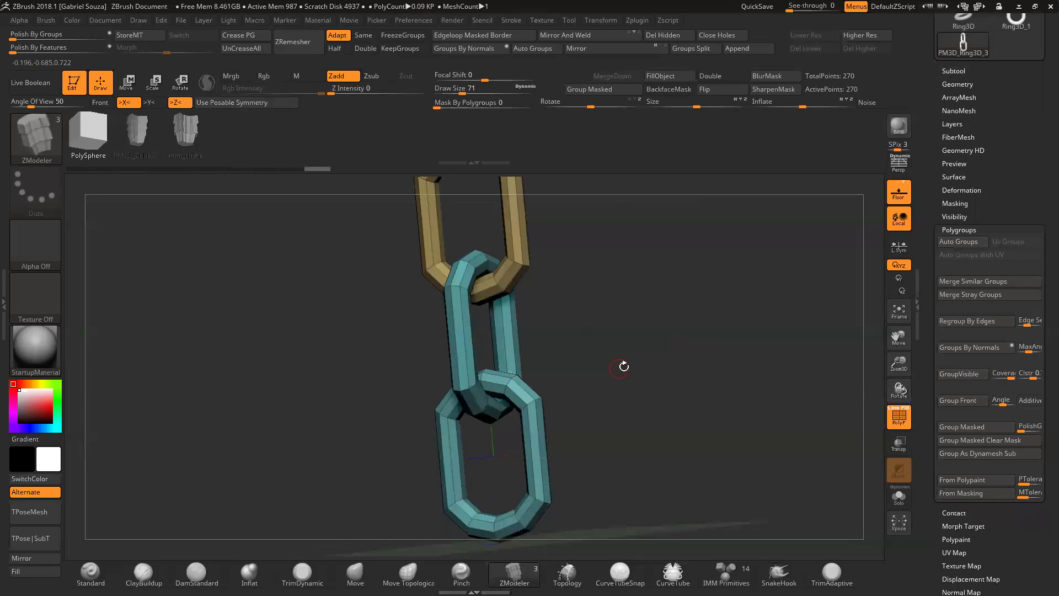
left_click(539, 428, "ctrl+shift")
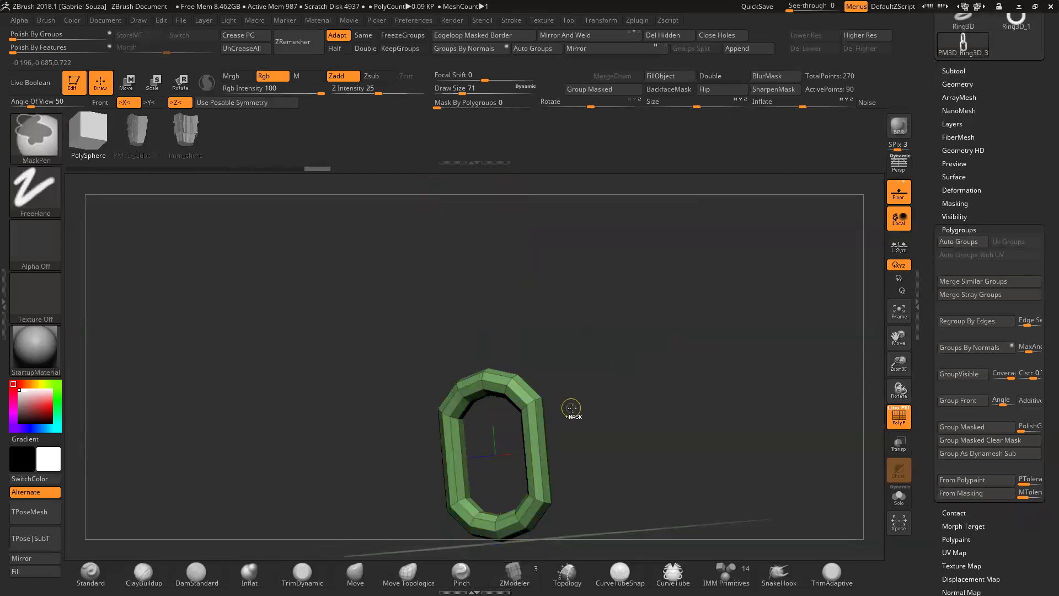
left_click(617, 388, "ctrl+shift")
Step: Examine the three interlocked links and their separate polygroups from several angles
left_click_drag(620, 387, 648, 415, "shift")
left_click_drag(635, 394, 813, 371)
left_click_drag(899, 362, 778, 394)
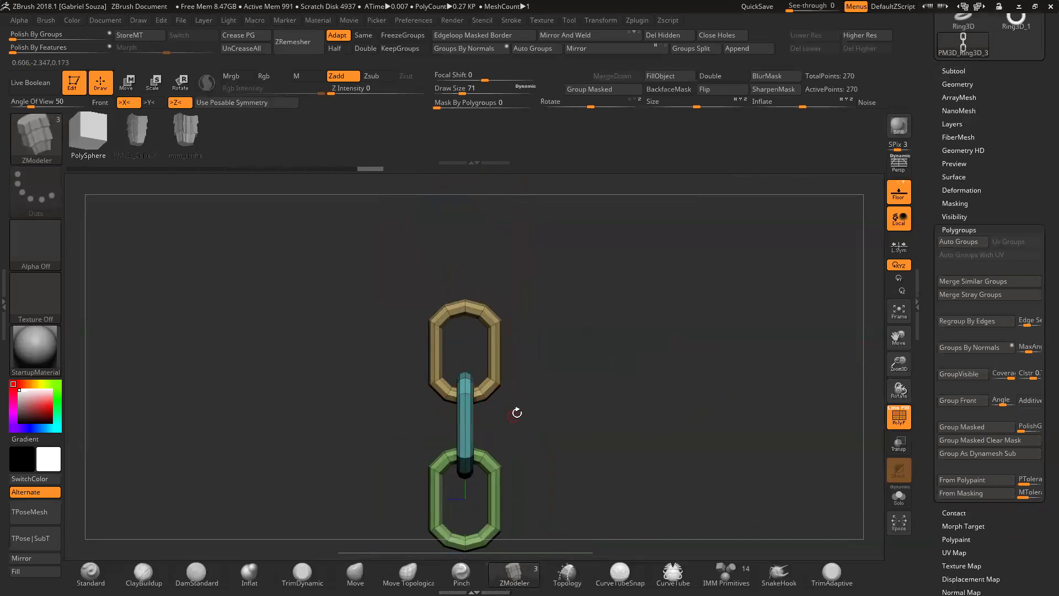
left_click_drag(678, 369, 638, 390)
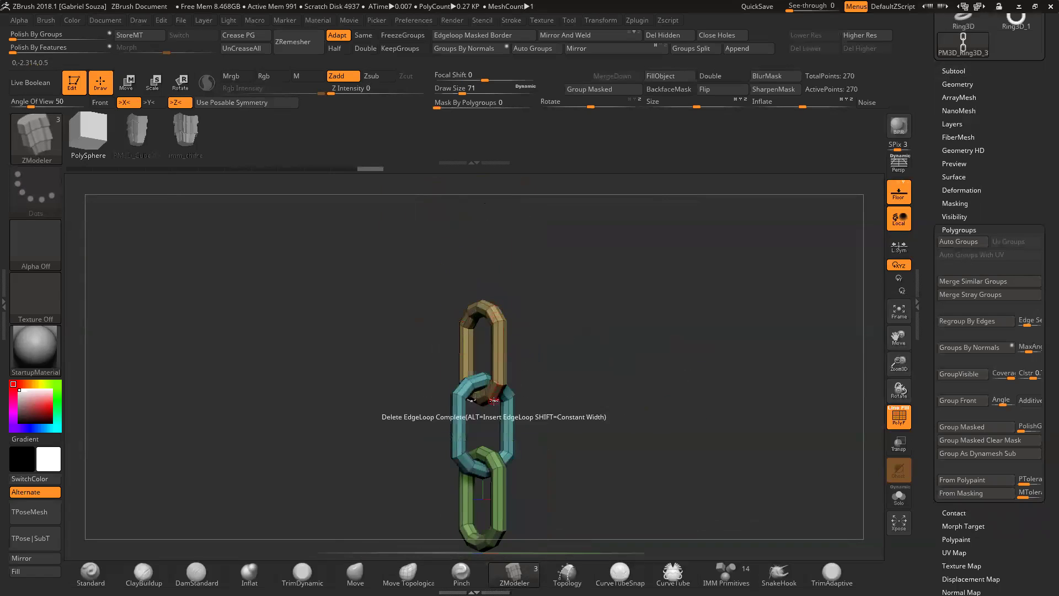
left_click_drag(898, 364, 897, 393)
left_click_drag(588, 418, 592, 387, "alt")
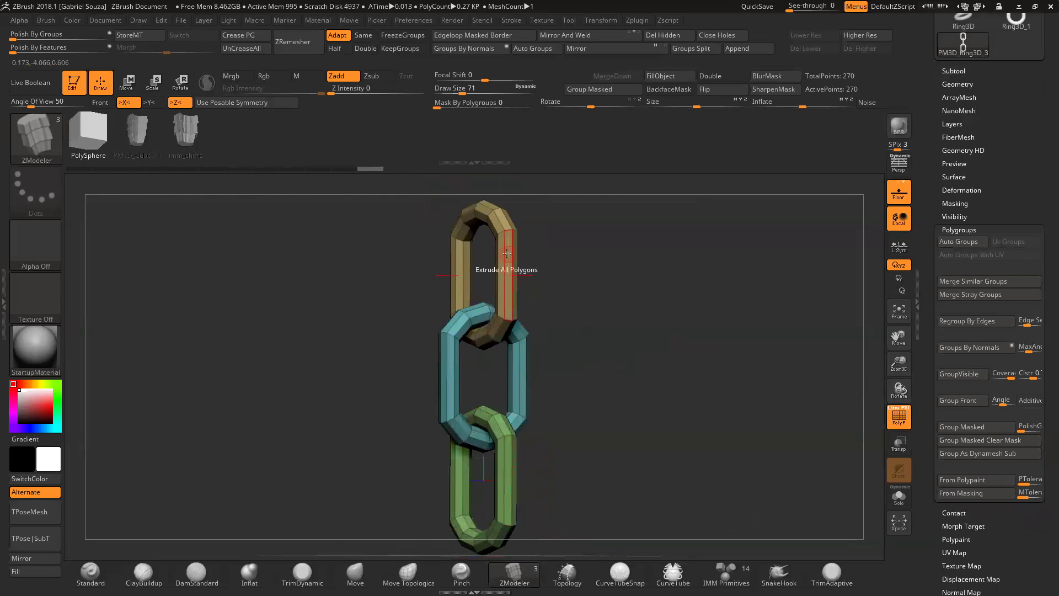
left_click_drag(596, 364, 607, 402)
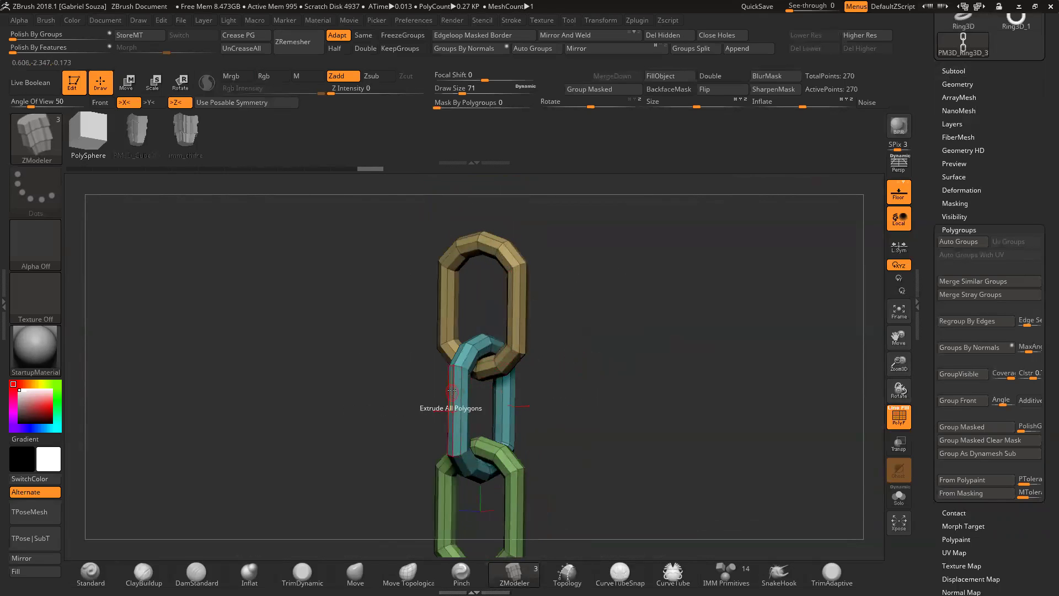
left_click_drag(555, 345, 600, 354)
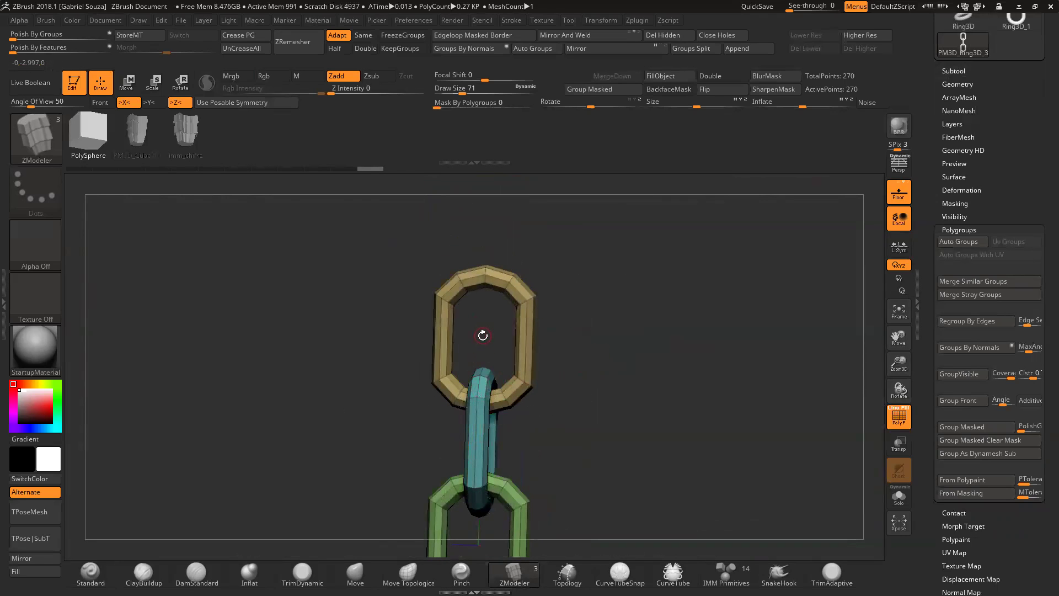
mouse_move(593, 336)
left_mouse_down()
mouse_move(543, 309)
mouse_move(617, 307)
mouse_move(574, 338)
left_mouse_up()
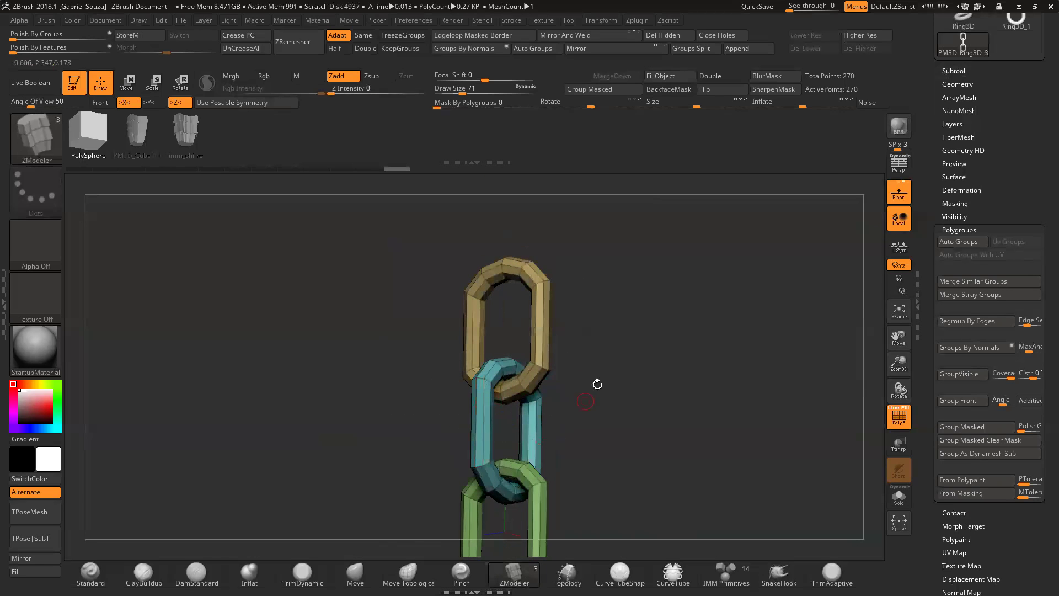
Step: Duplicate the chain subtool, isolate the middle link on the original, and delete its hidden links
left_click(963, 71)
left_click(954, 387)
left_click(959, 85)
left_click(480, 413, "ctrl+shift")
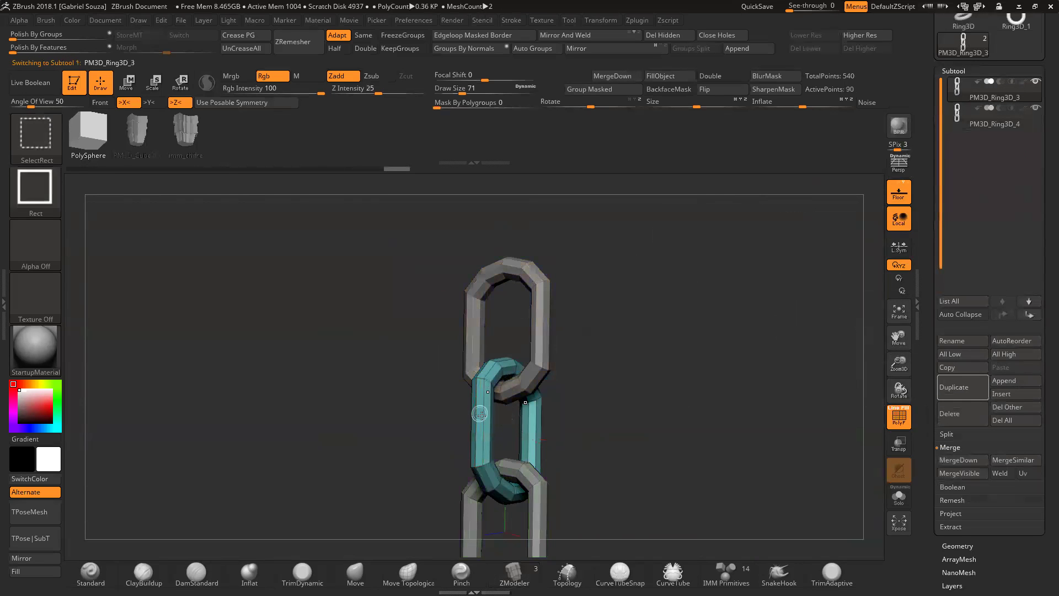
left_click(669, 36)
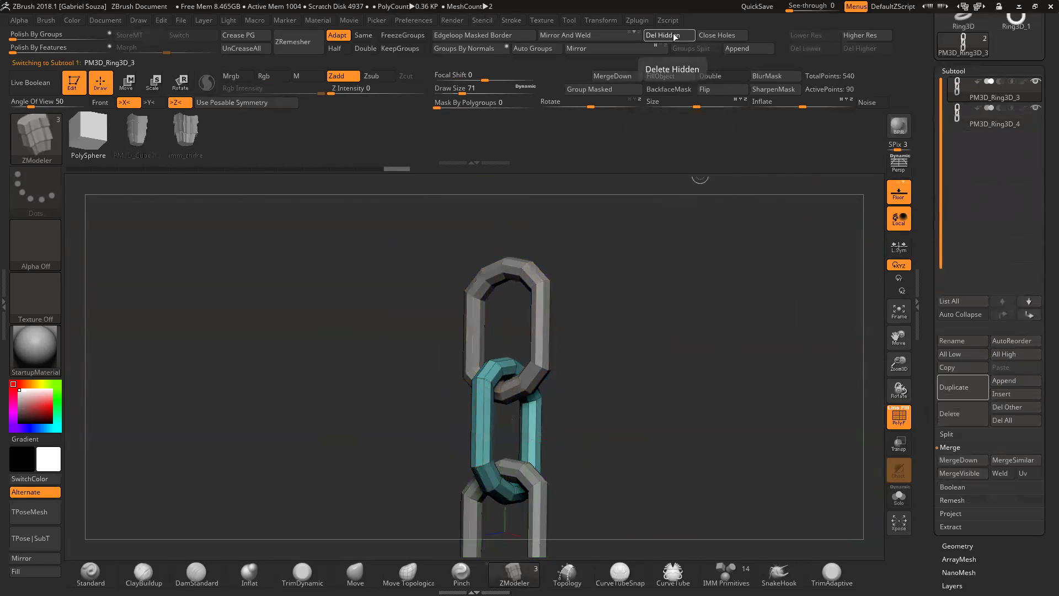
left_click(958, 546)
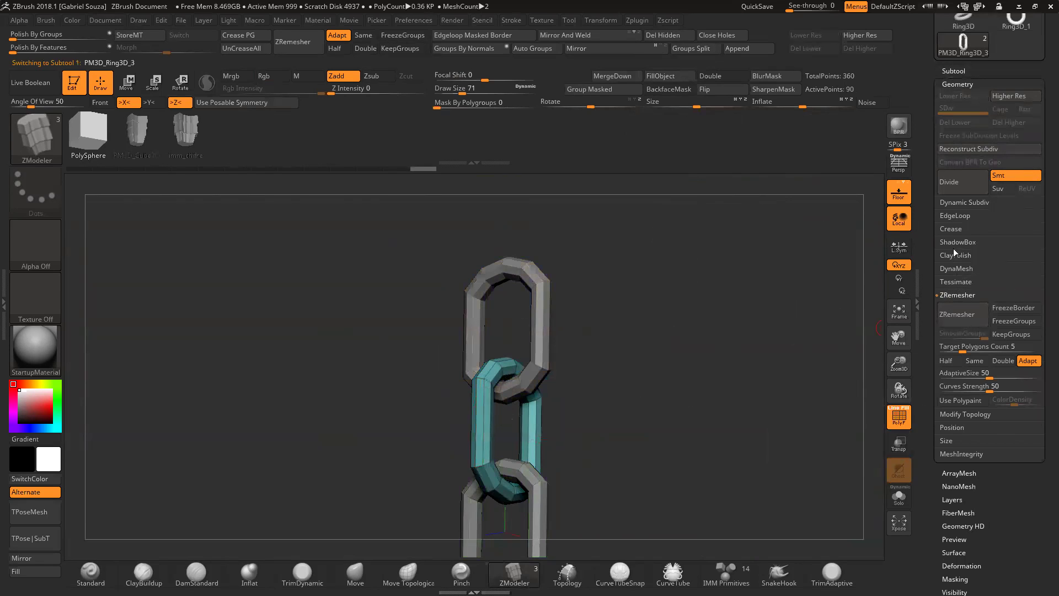
left_click(966, 414)
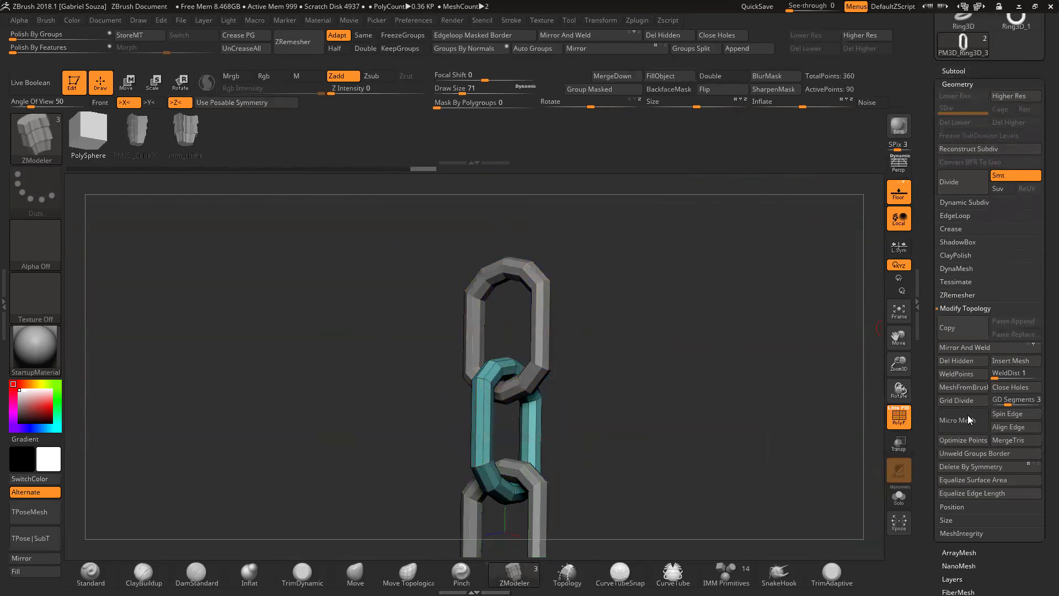
left_click_drag(675, 373, 642, 383)
left_click(961, 72)
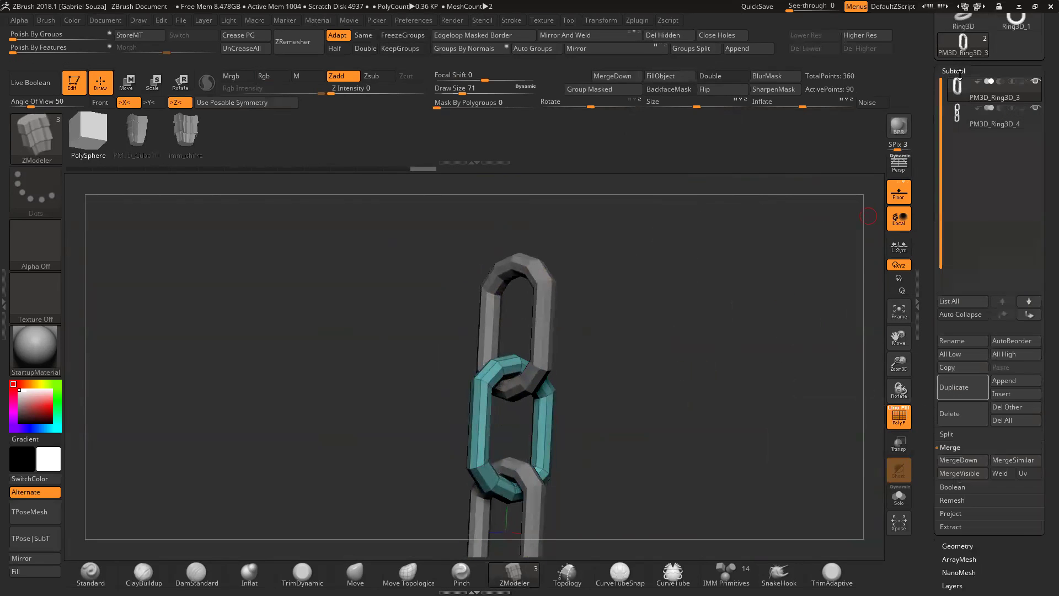
Step: Move the isolated middle link up along Y until it interlocks with the top of the chain as the fourth link
left_click(127, 82)
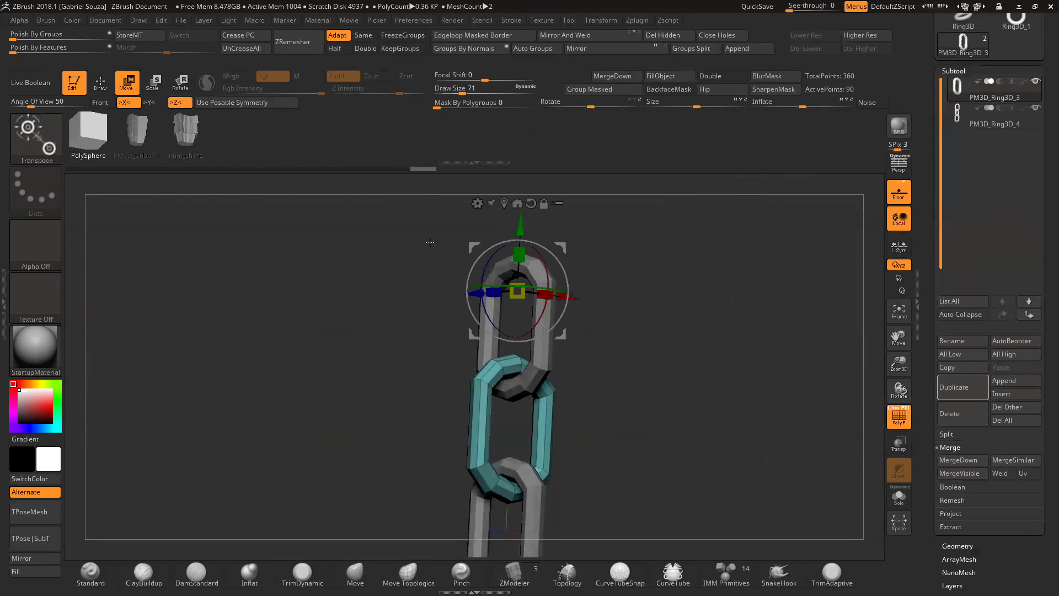
left_click_drag(511, 249, 515, 200, "alt")
left_click_drag(626, 270, 614, 372, "alt")
left_click_drag(441, 226, 437, 294, "alt")
left_click_drag(513, 305, 518, 245)
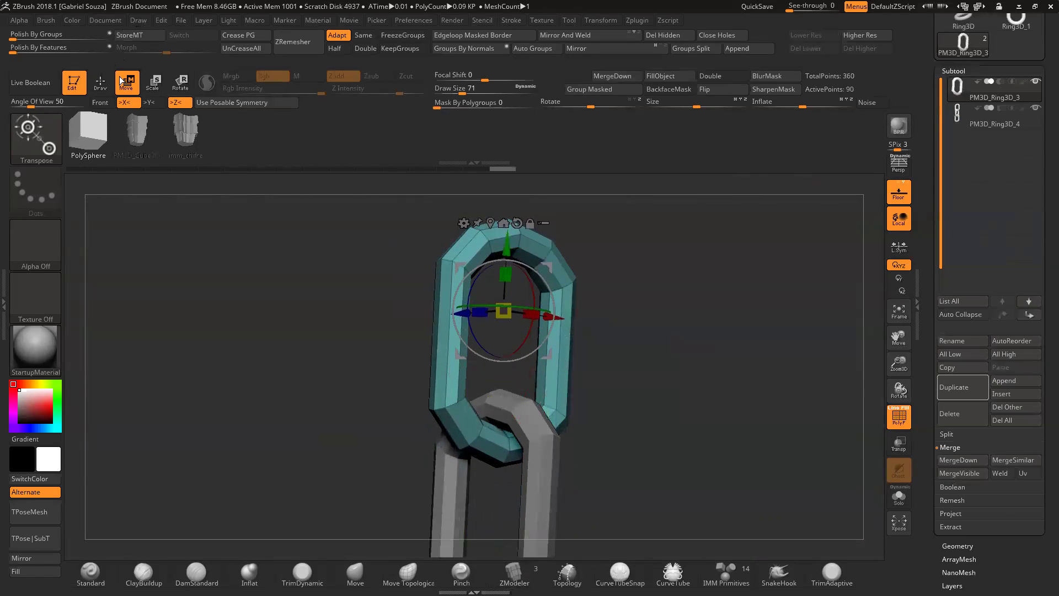
Step: Merge the fourth link down into the chain subtool and frame the complete four-link chain
key("q")
left_click(975, 465)
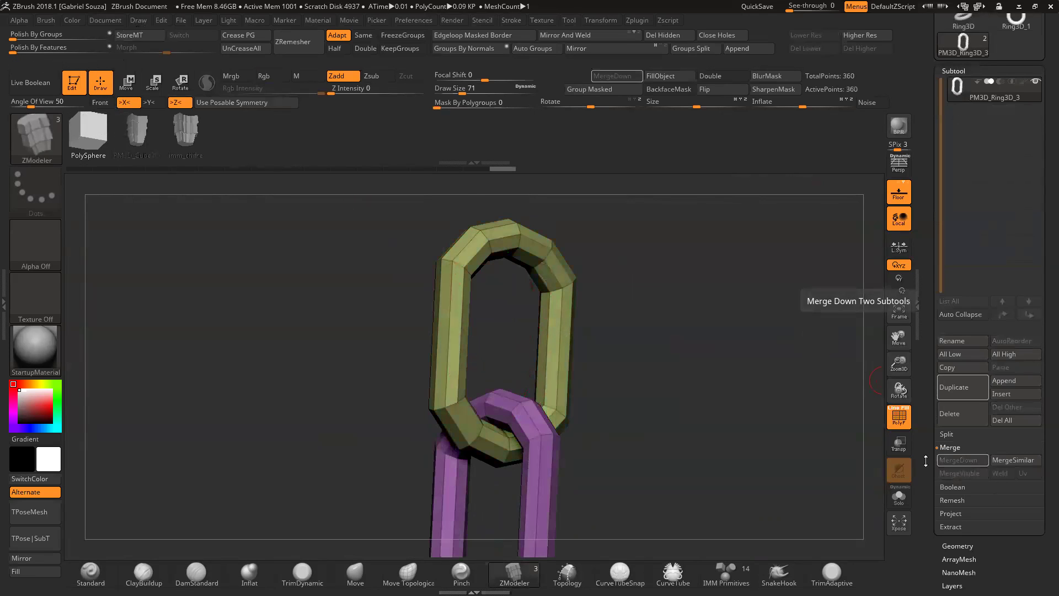
key("f")
left_click_drag(607, 315, 546, 325)
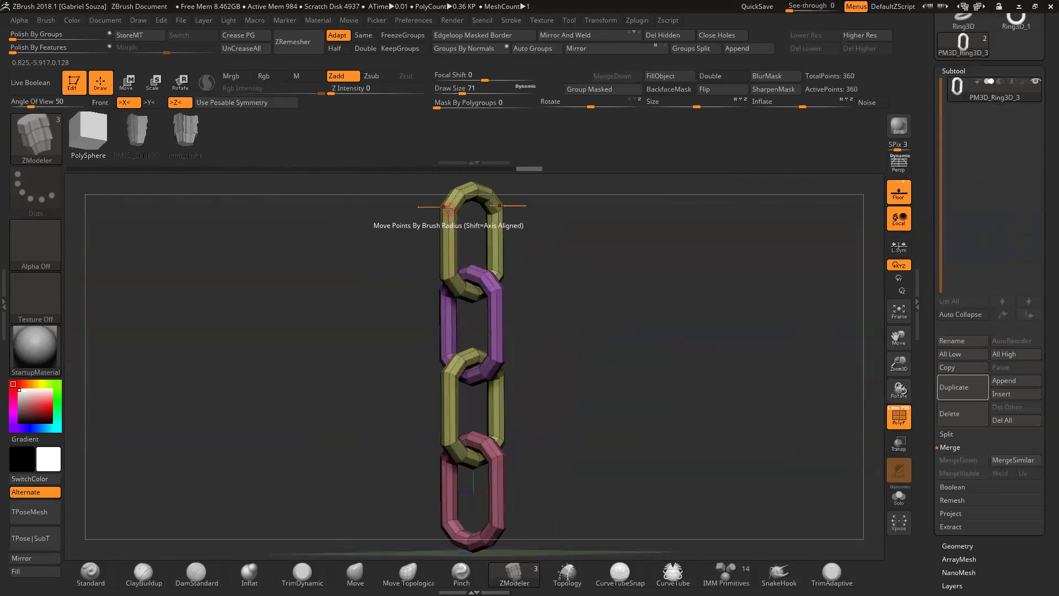
Step: Isolate the two links that share the yellow-green polygroup, give each its own polygroup with Auto Groups, and show the whole chain
left_click_drag(575, 468, 589, 470)
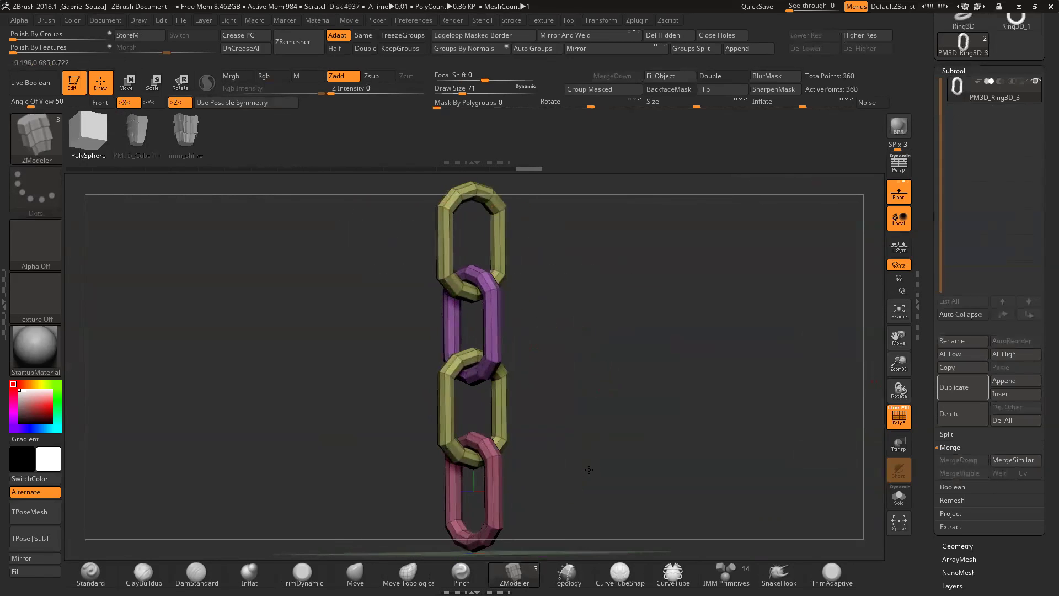
key("ctrl+shift")
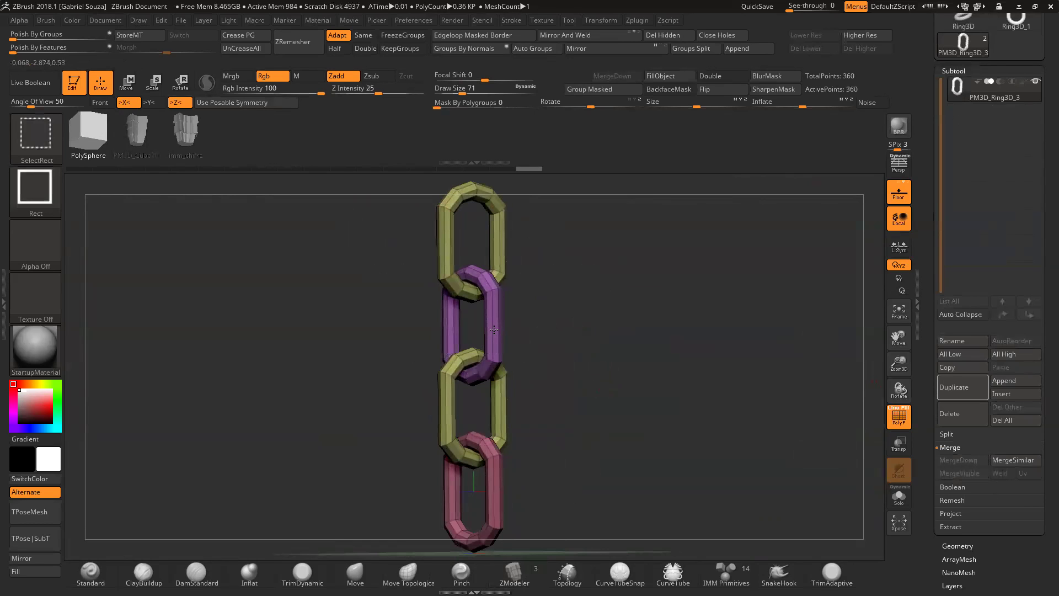
left_click_drag(572, 372, 608, 351)
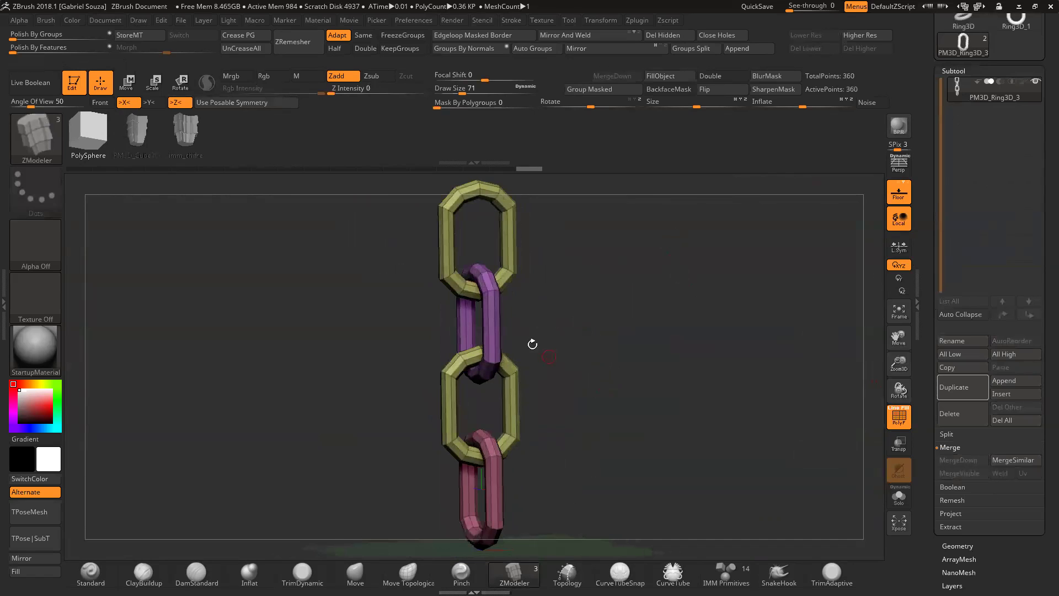
key("ctrl+shift")
left_click(510, 252, "ctrl+shift")
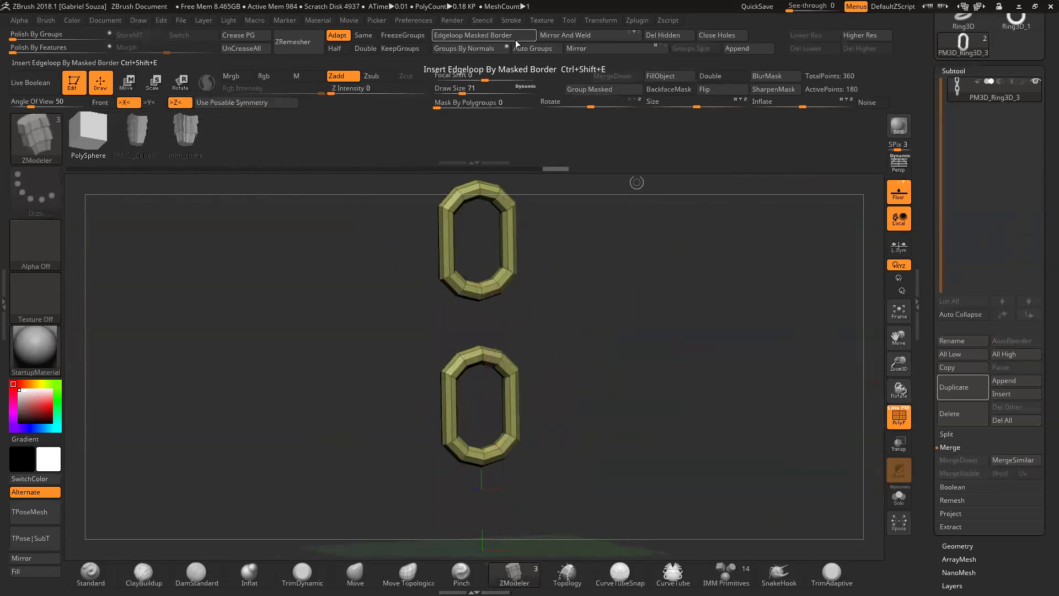
left_click(527, 49)
left_click(570, 269, "ctrl+shift")
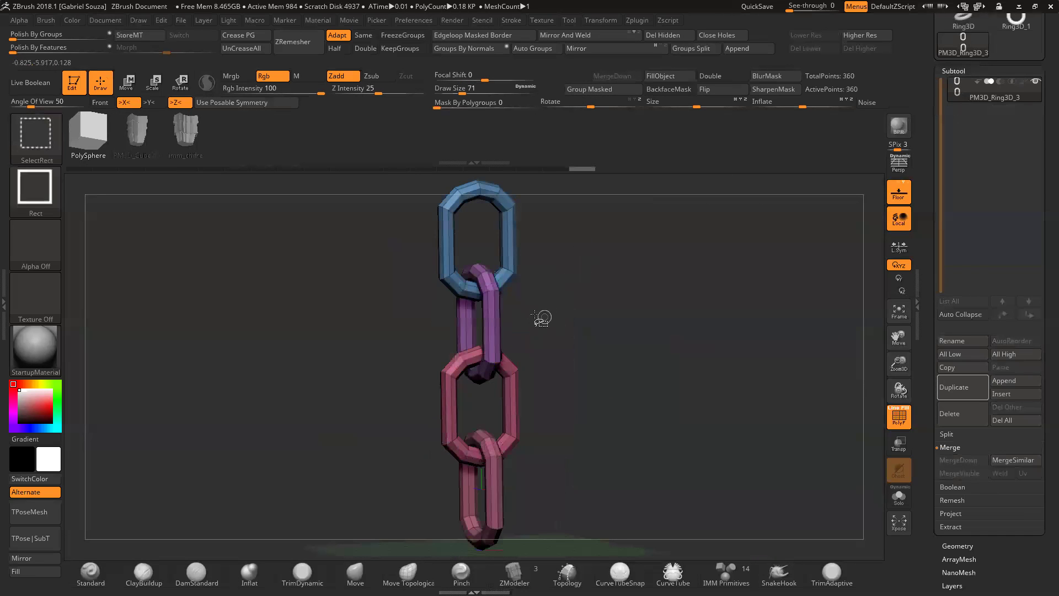
Step: Isolate the chain's two middle links and combine them into a single polygroup
left_click(490, 323, "ctrl+shift")
mouse_move(530, 335)
left_mouse_down("ctrl+shift")
mouse_move(535, 357)
mouse_move(569, 385)
left_mouse_up("ctrl+shift")
left_click(514, 382, "ctrl+shift")
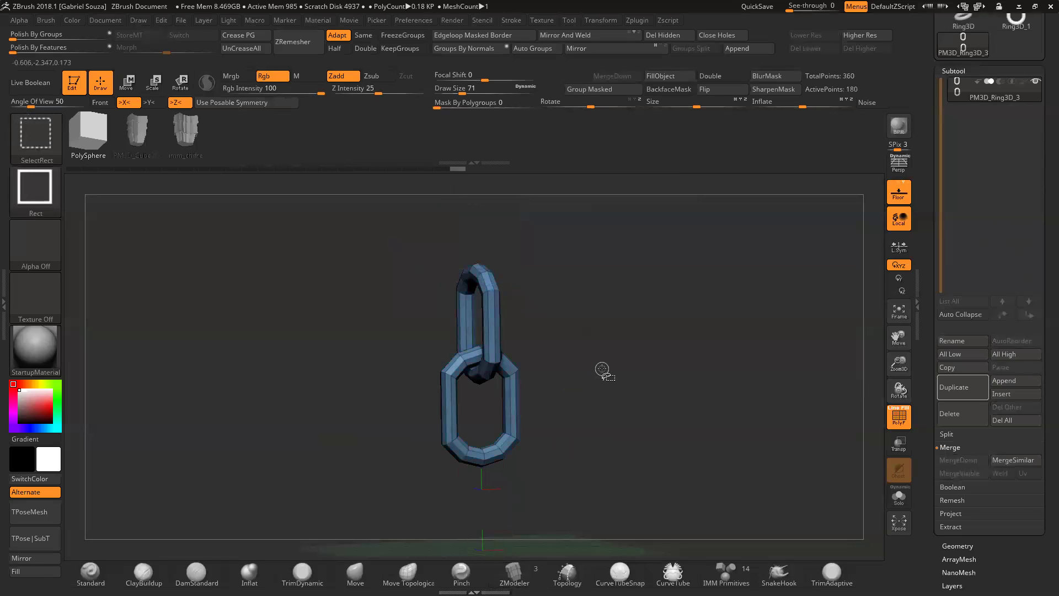
left_click(601, 368, "ctrl+shift")
Step: Isolate the top link, assign it a new polygroup, and show the whole chain again
left_click(506, 247, "ctrl+shift")
key("ctrl+w")
left_click(577, 302, "ctrl+shift")
left_click_drag(579, 303, 630, 315)
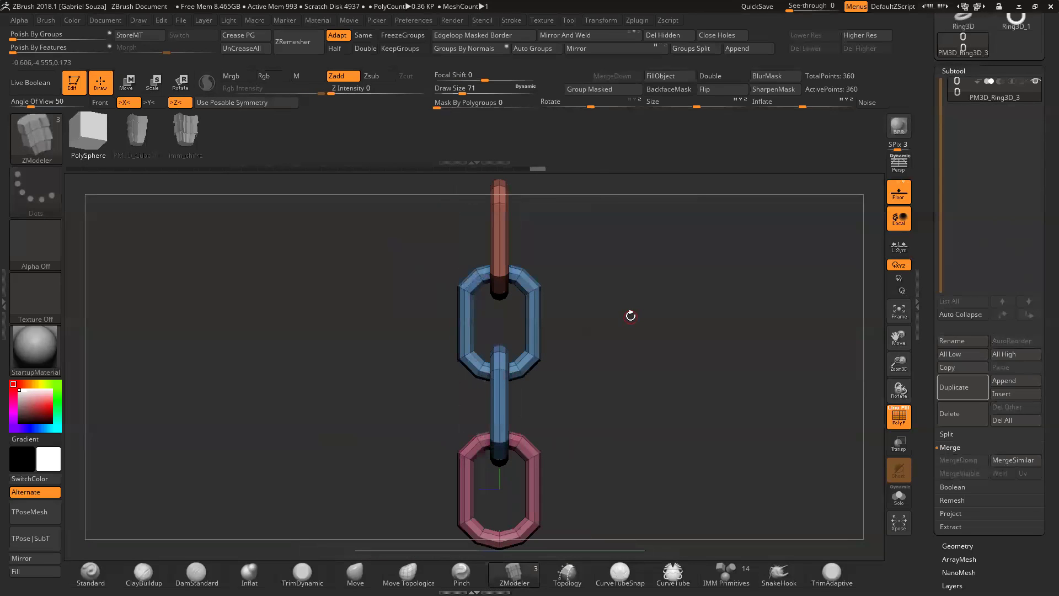
mouse_move(651, 339)
left_mouse_down()
mouse_move(610, 352)
mouse_move(646, 346)
left_mouse_up()
Step: Save the chain tool as corrente in the Dropbox academia_vivaarte folder
left_click_drag(1046, 120, 1037, 251)
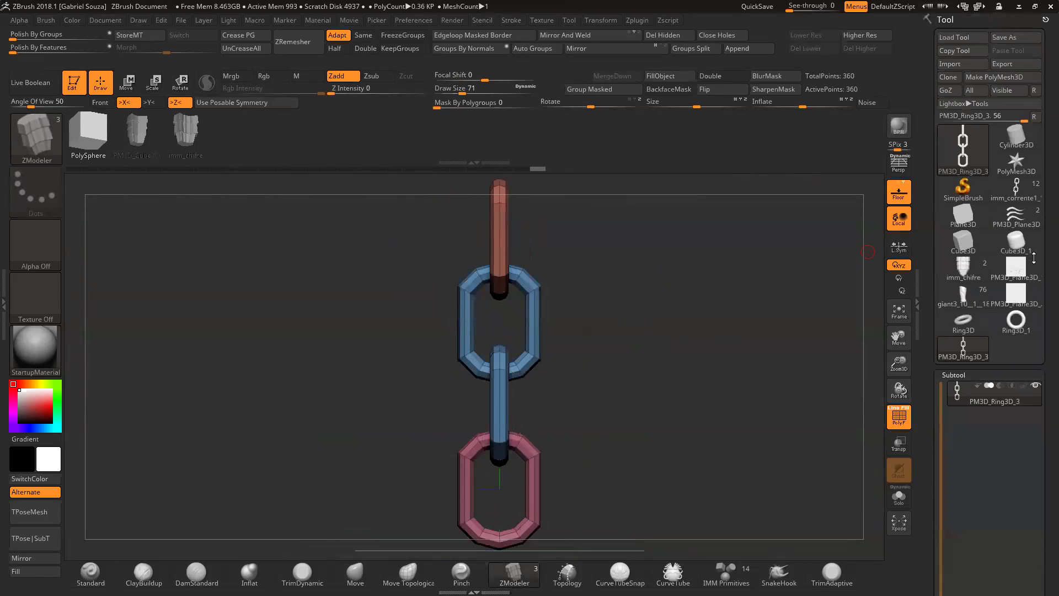
left_click(1007, 38)
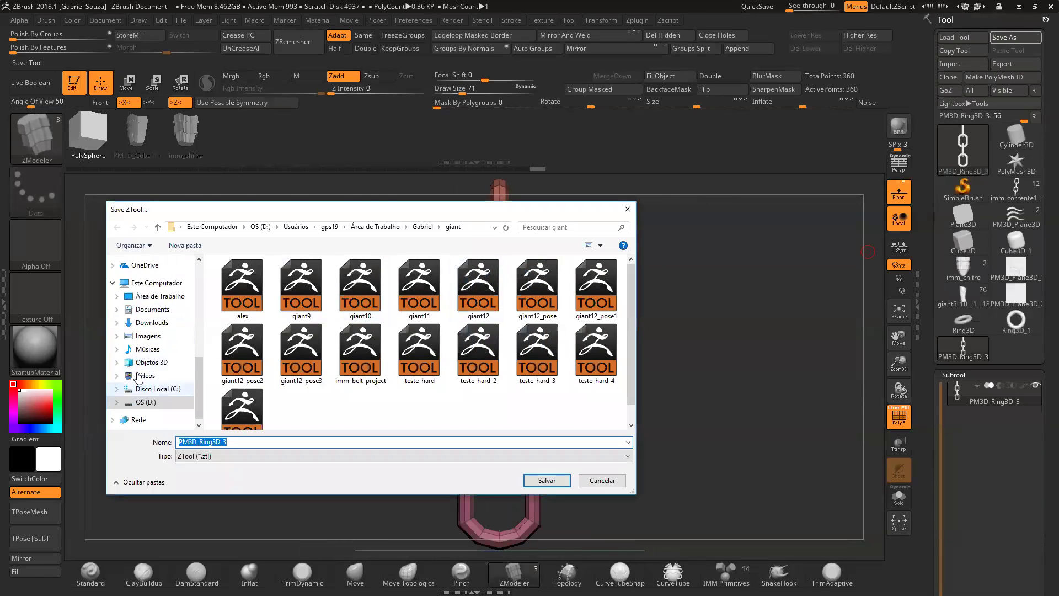
scroll(139, 377, "up", 6)
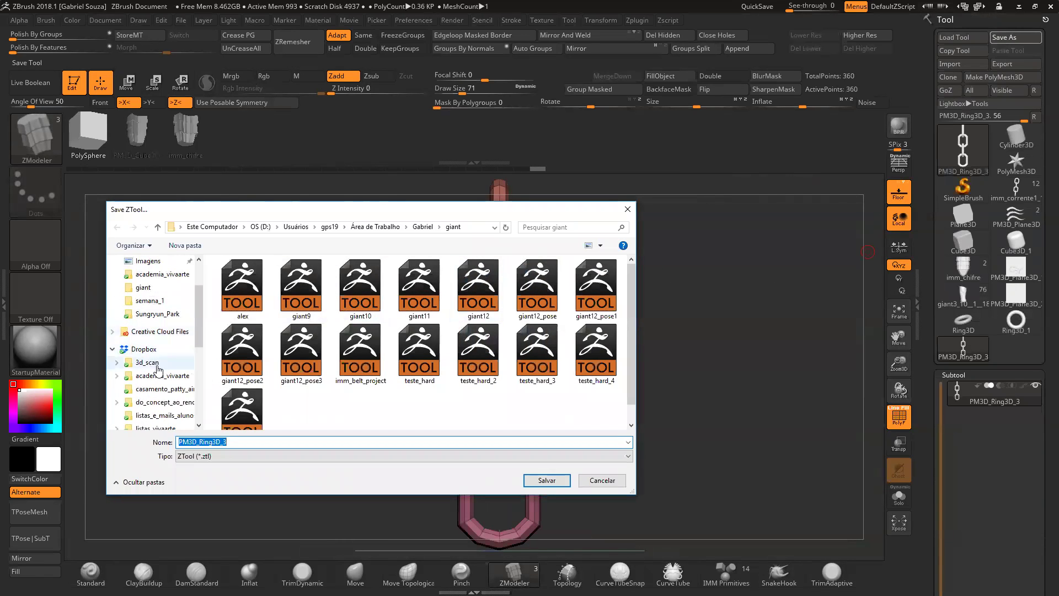
left_click(160, 389)
left_click(161, 375)
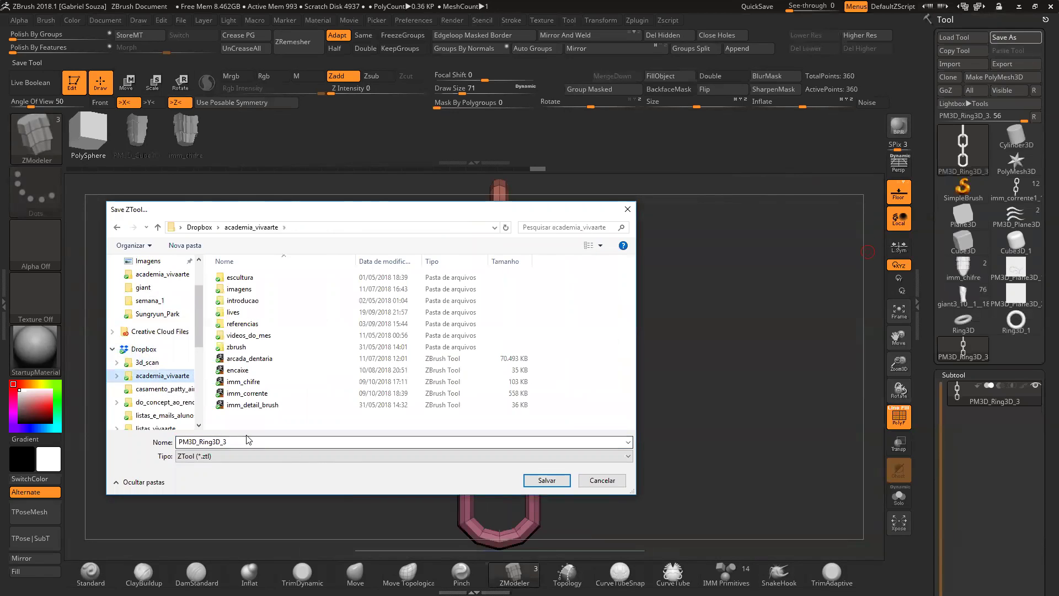
type("corrente")
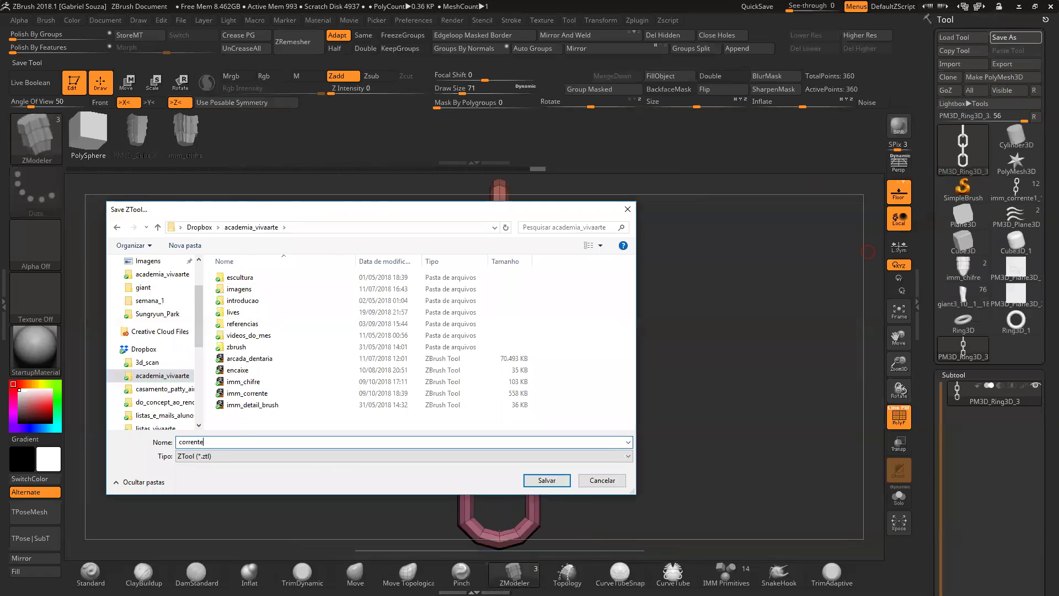
key("Return")
Step: Check the chain from above, return it to a framed front view, and turn off the floor grid
left_click_drag(636, 376, 616, 348)
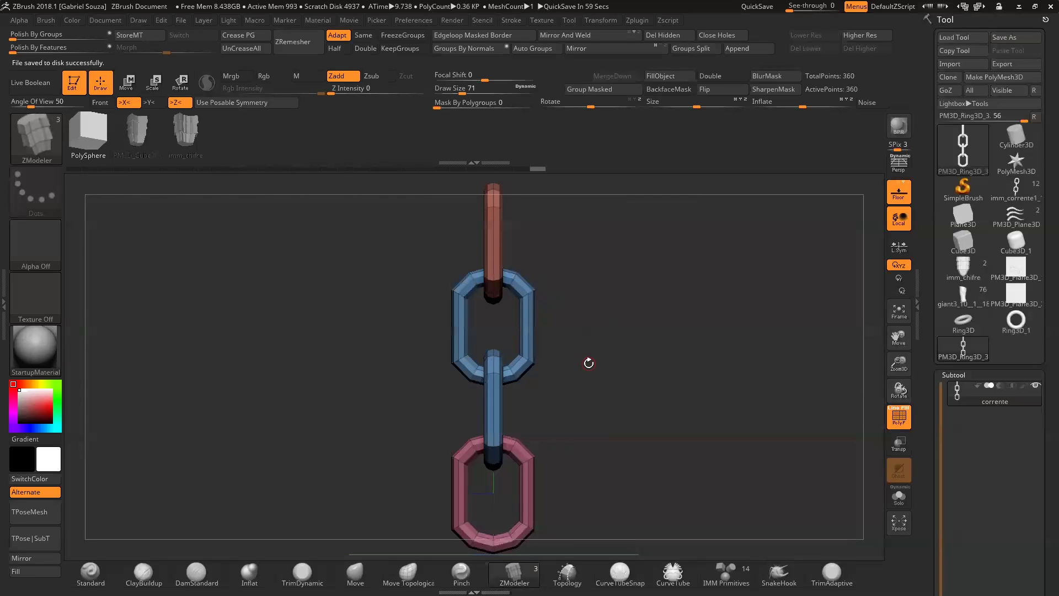
left_click_drag(615, 322, 623, 348)
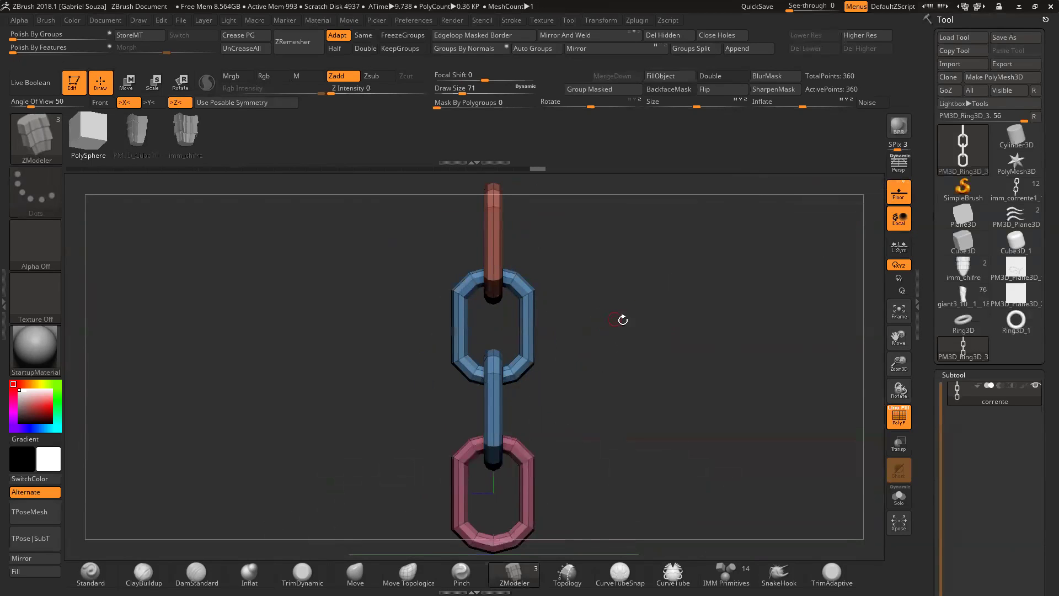
left_click_drag(577, 320, 598, 317, "shift")
left_click_drag(553, 338, 566, 308, "shift")
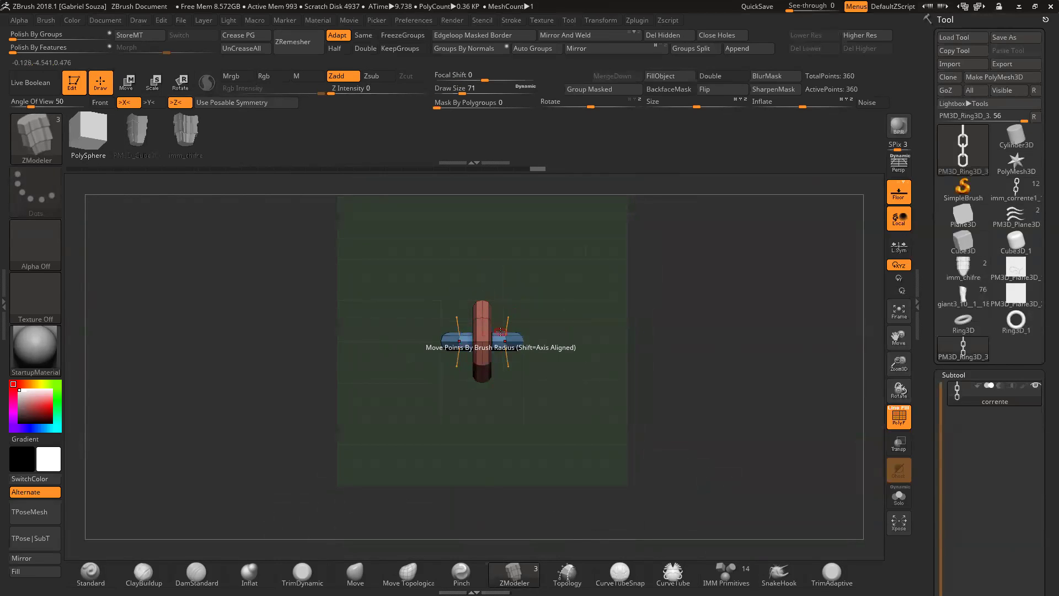
left_click_drag(630, 341, 667, 265)
mouse_move(657, 347)
left_mouse_down()
mouse_move(627, 336)
mouse_move(664, 294)
mouse_move(619, 328)
mouse_move(541, 359)
mouse_move(577, 367)
left_mouse_up()
key("f")
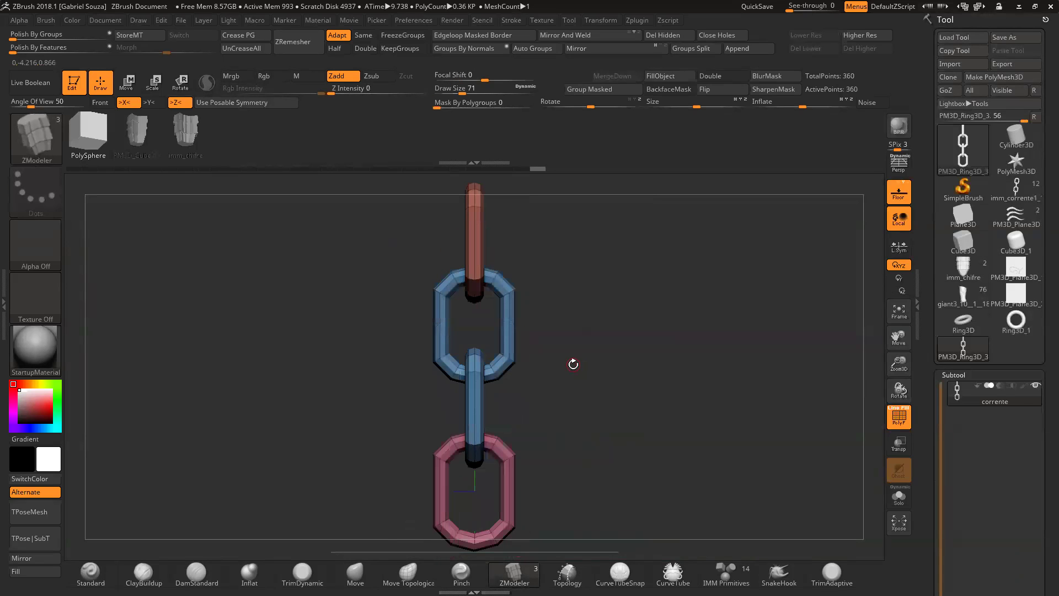
left_click(899, 192)
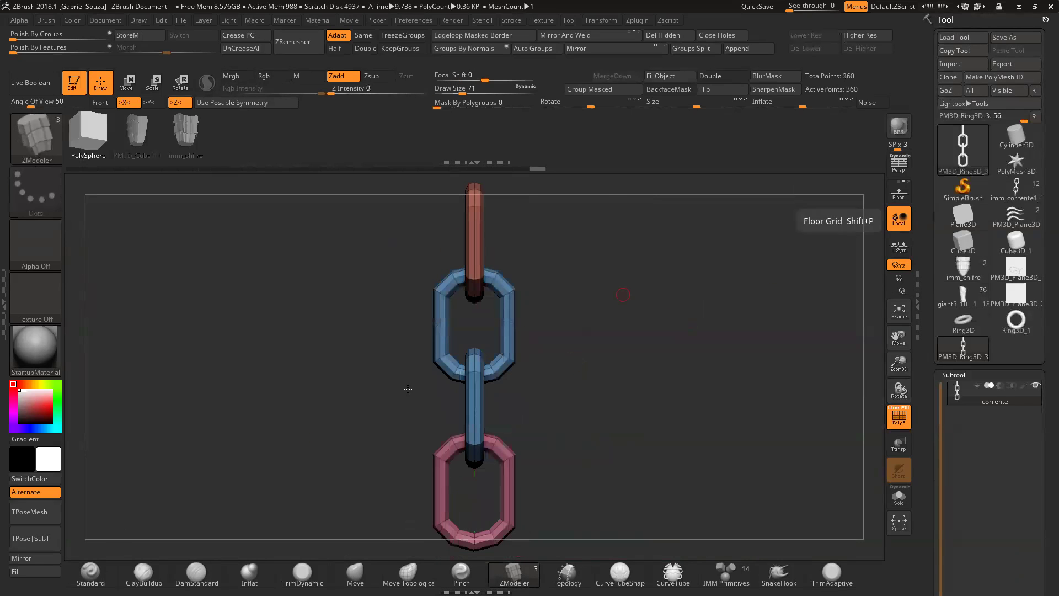
Step: Switch to the Standard brush and create a new InsertMesh brush from the front-facing corrente chain
left_click(91, 573)
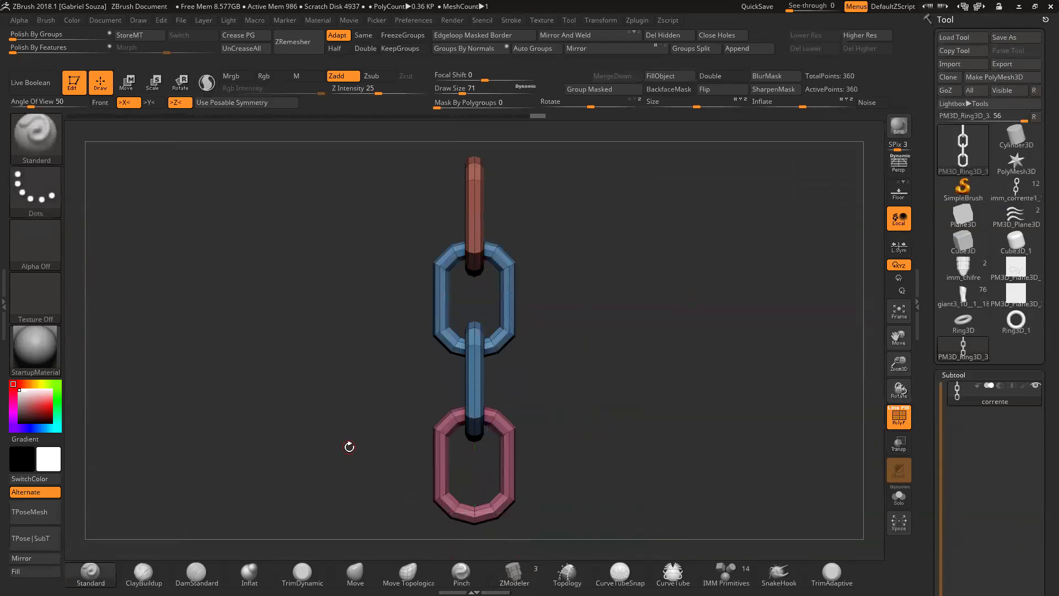
left_click_drag(349, 445, 349, 447, "alt")
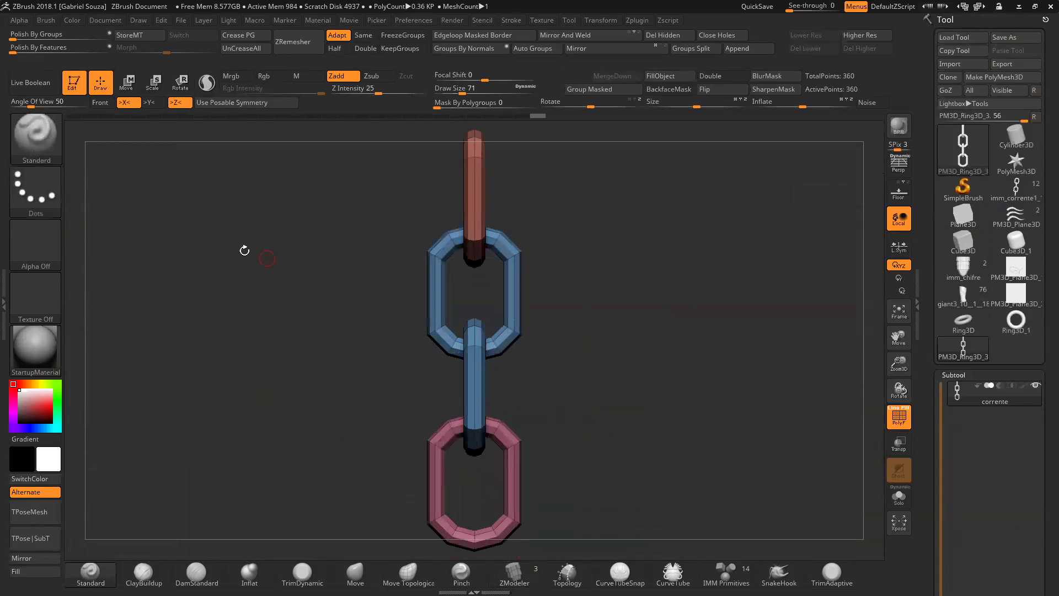
left_click(35, 131)
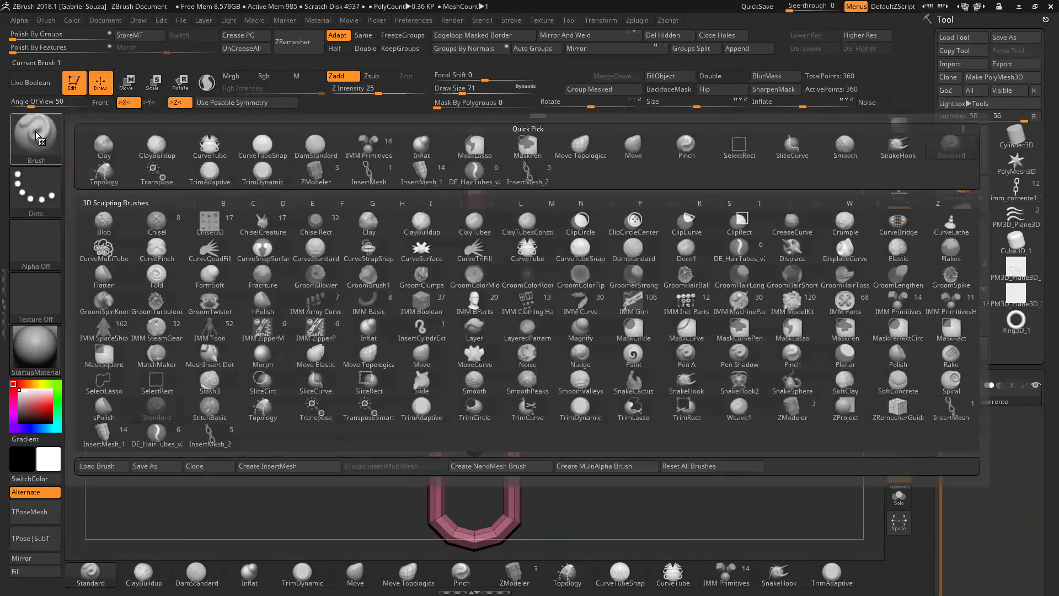
left_click(269, 466)
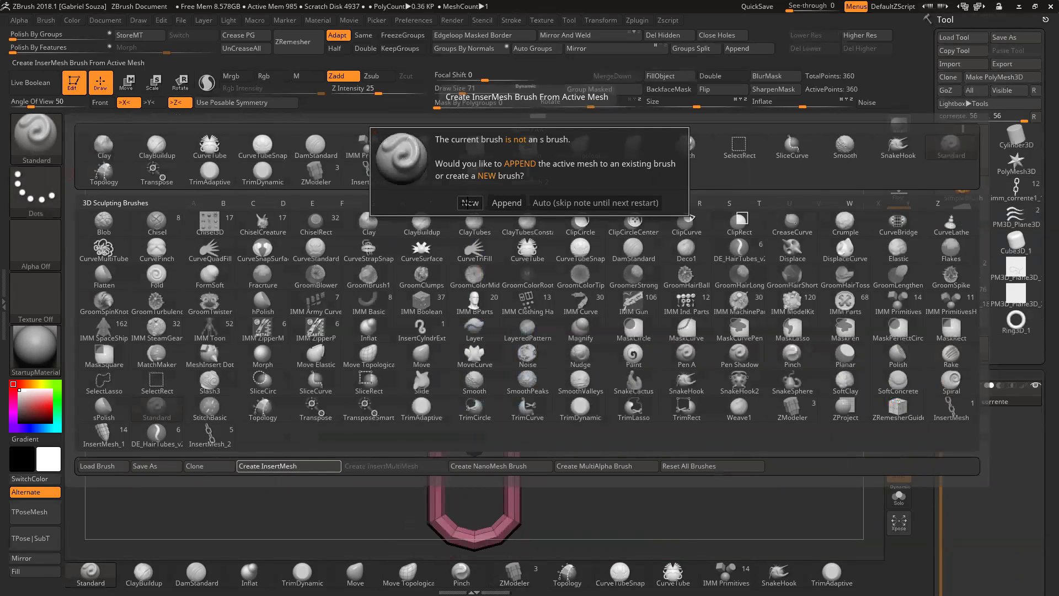
left_click(469, 202)
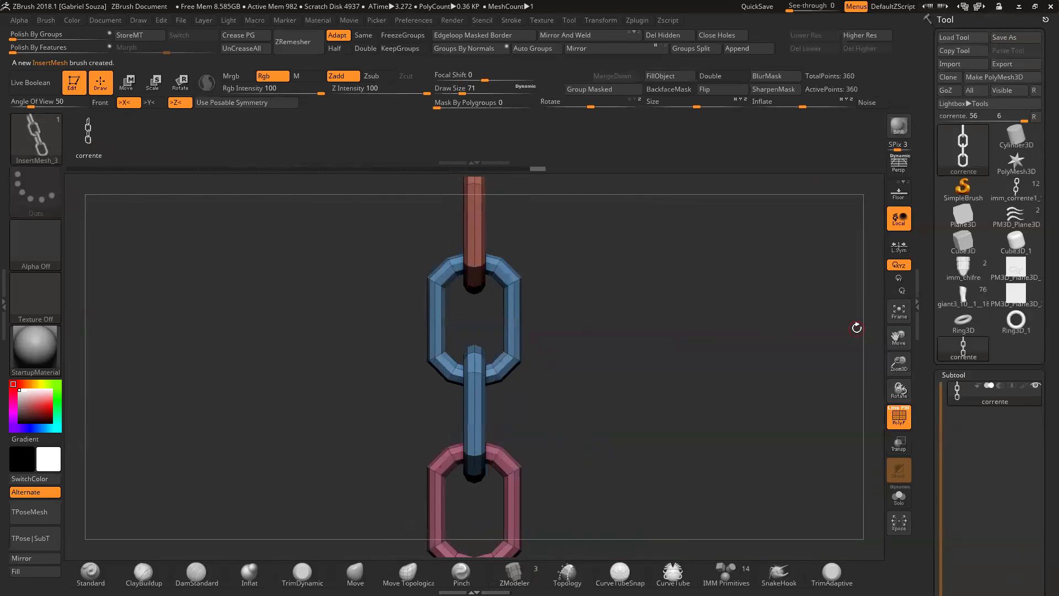
Step: Try to bring up a plane or cube as the test surface by switching tools and turning on Double display
left_click(1002, 303)
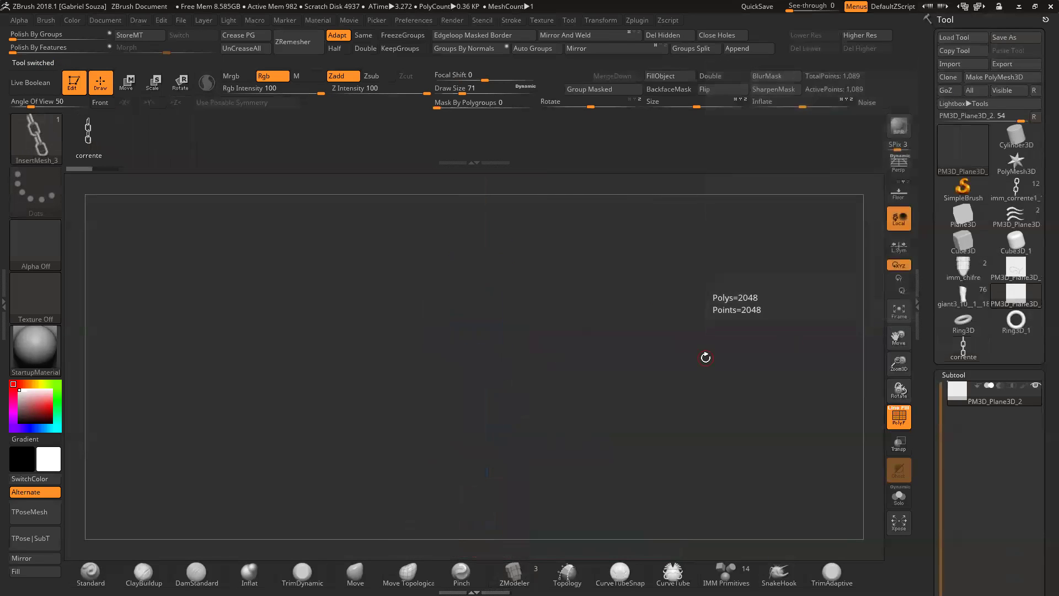
left_click(714, 76)
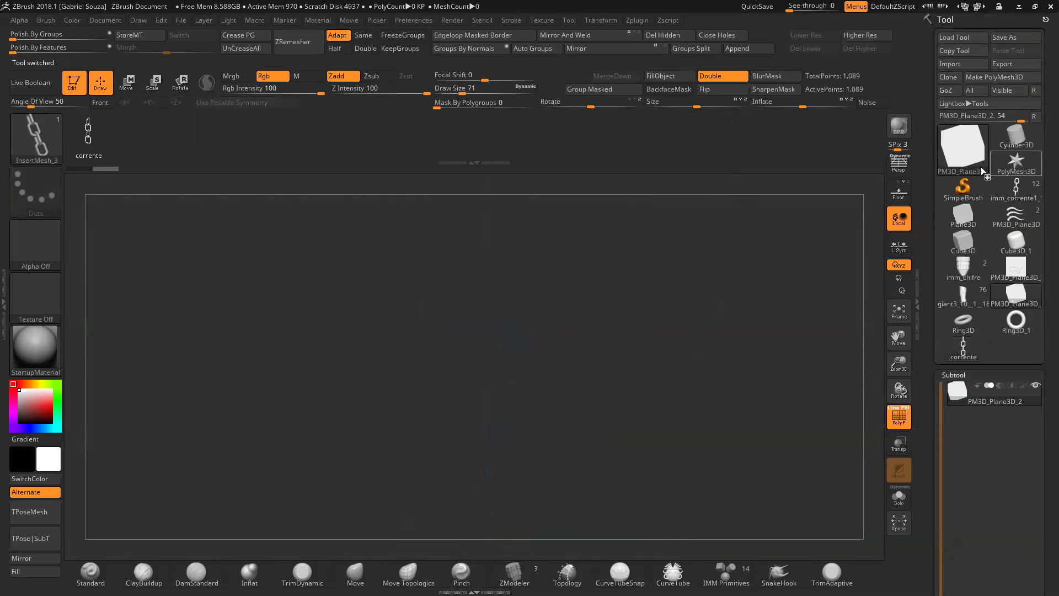
left_click(982, 143)
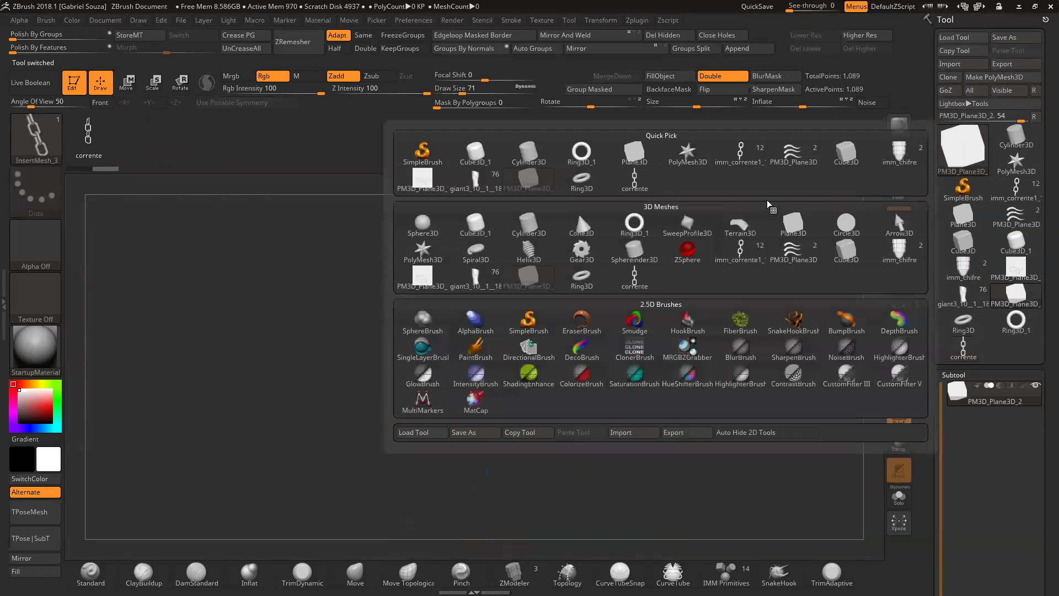
left_click(786, 225)
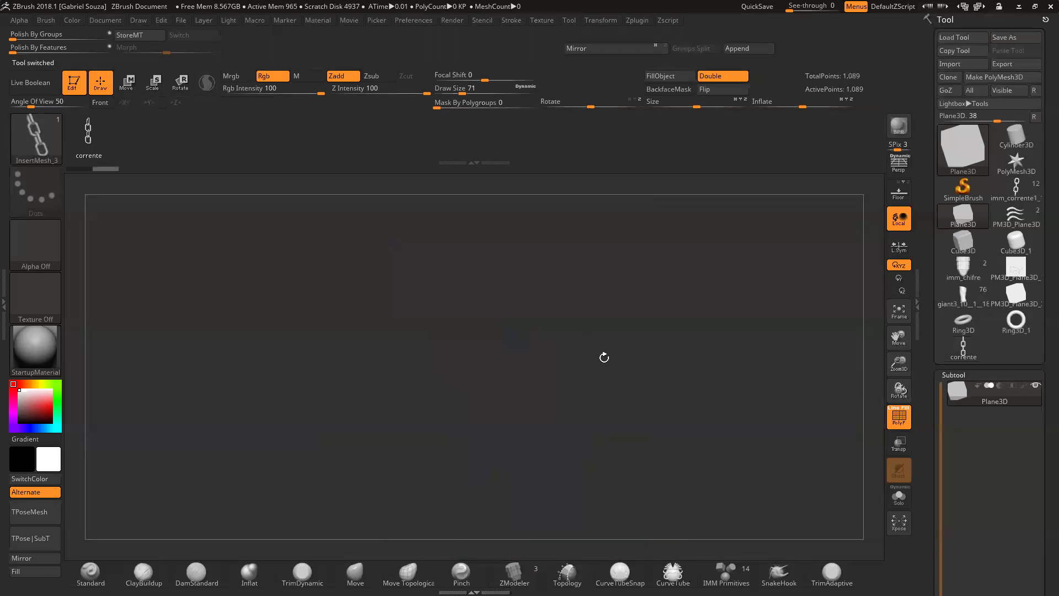
left_click(1016, 241)
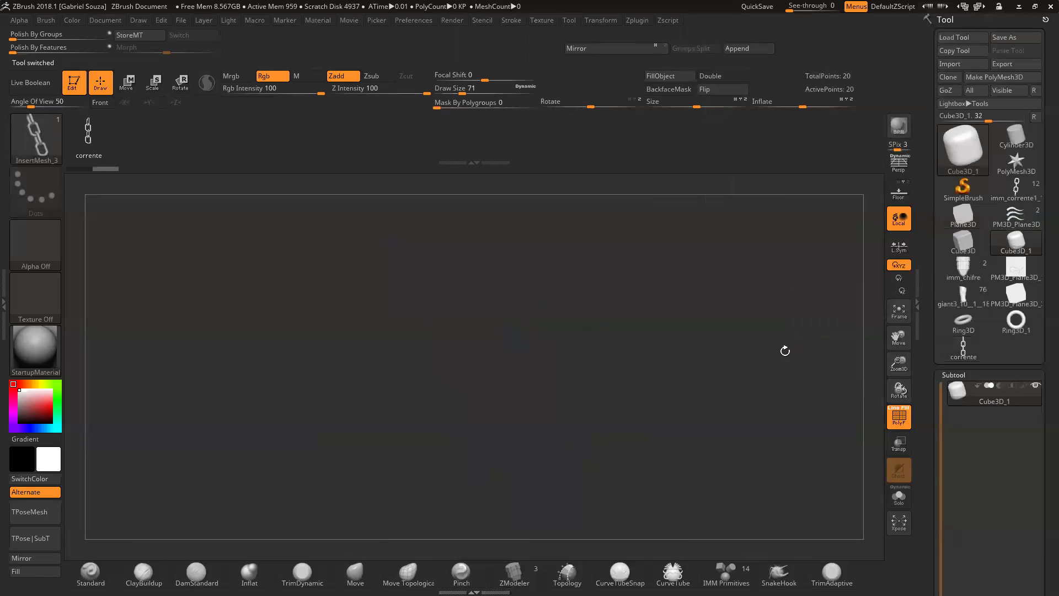
left_click(714, 75)
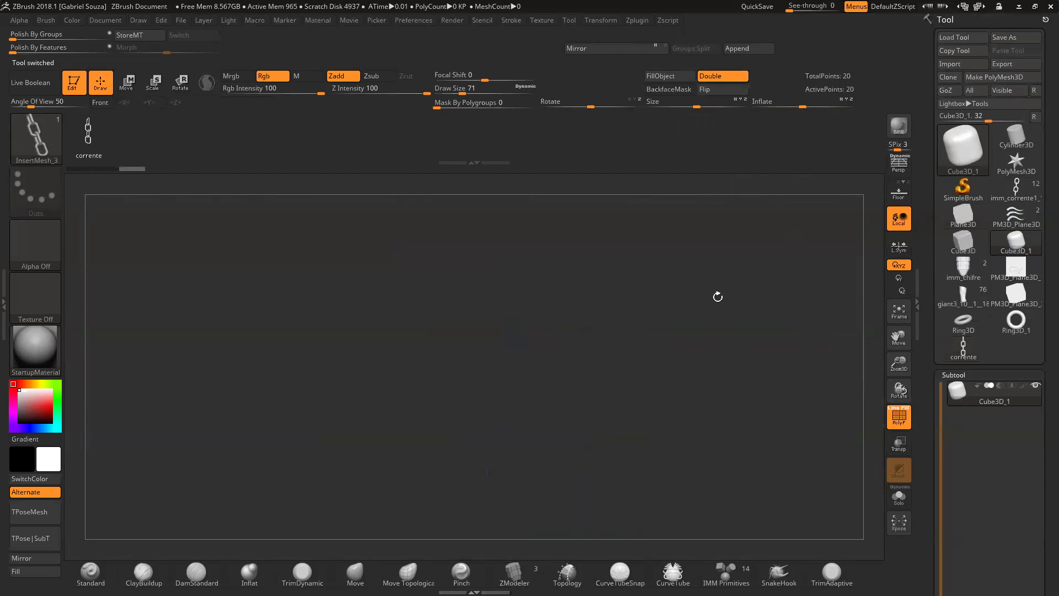
left_click(988, 297)
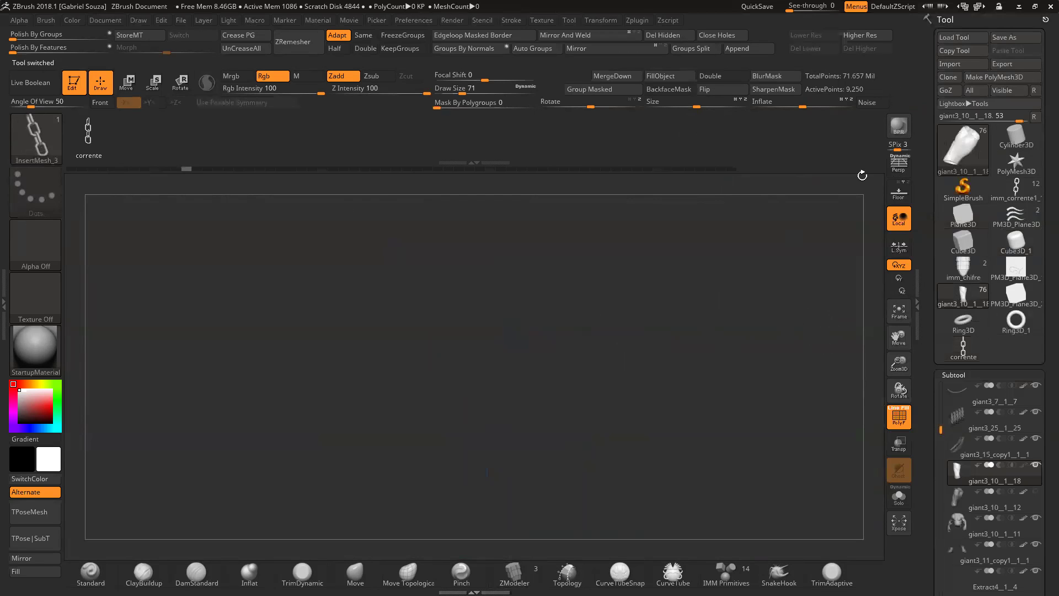
Step: Activate the imm_corrente1_10 tool, draw it on the empty canvas, enter Edit mode, and frame it
left_click(1017, 189)
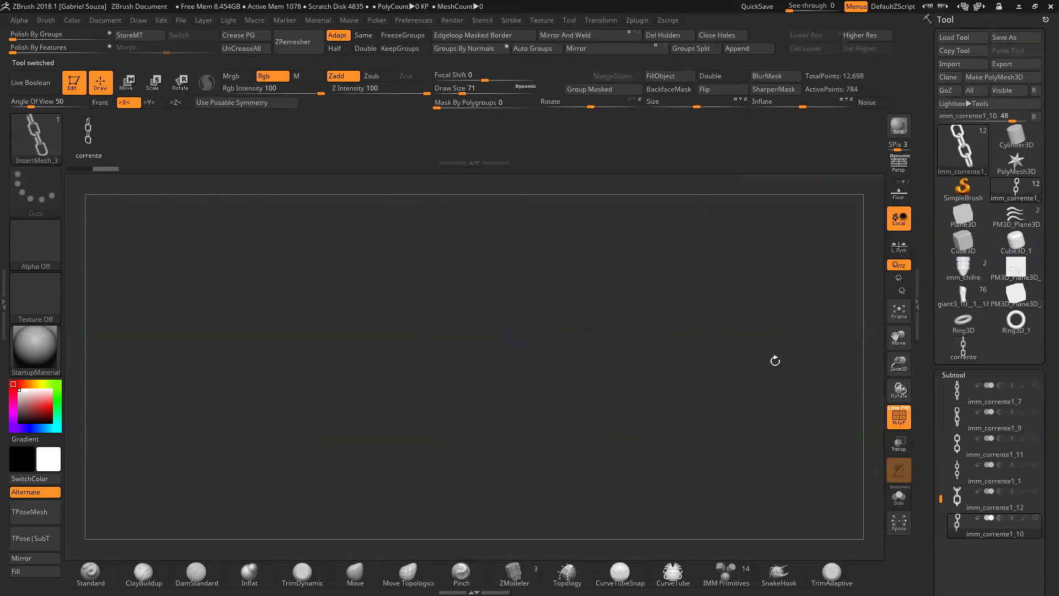
left_click_drag(462, 93, 472, 93)
key("ctrl")
left_click(72, 86)
left_click_drag(391, 330, 395, 387)
left_click(77, 83)
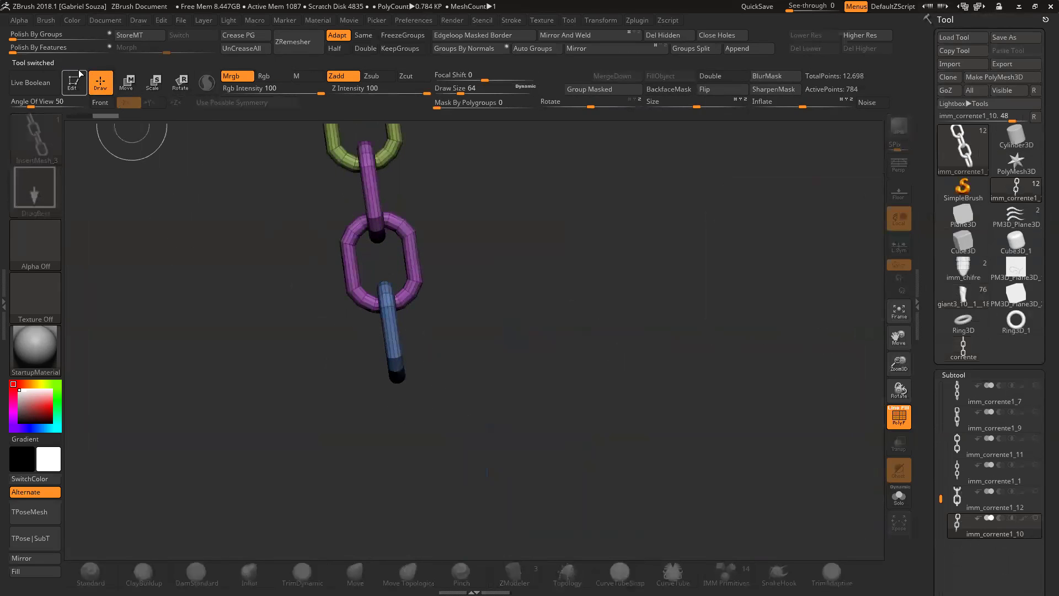
key("f")
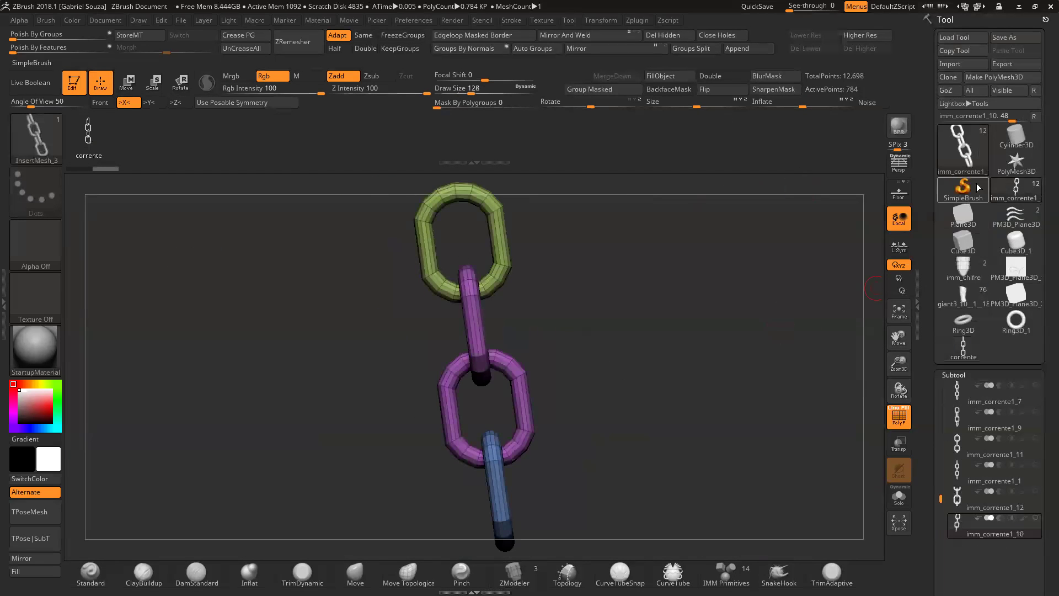
Step: Replace the chain on the canvas with the Plane3D tool and frame it facing the view
left_click(1014, 194)
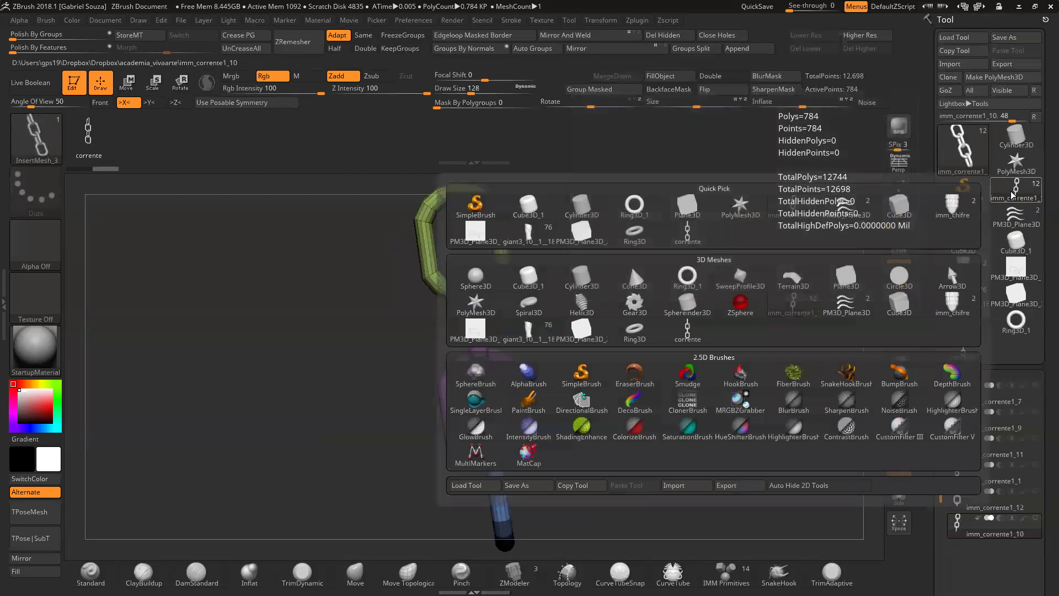
left_click(948, 264)
left_click_drag(648, 362, 648, 373, "shift")
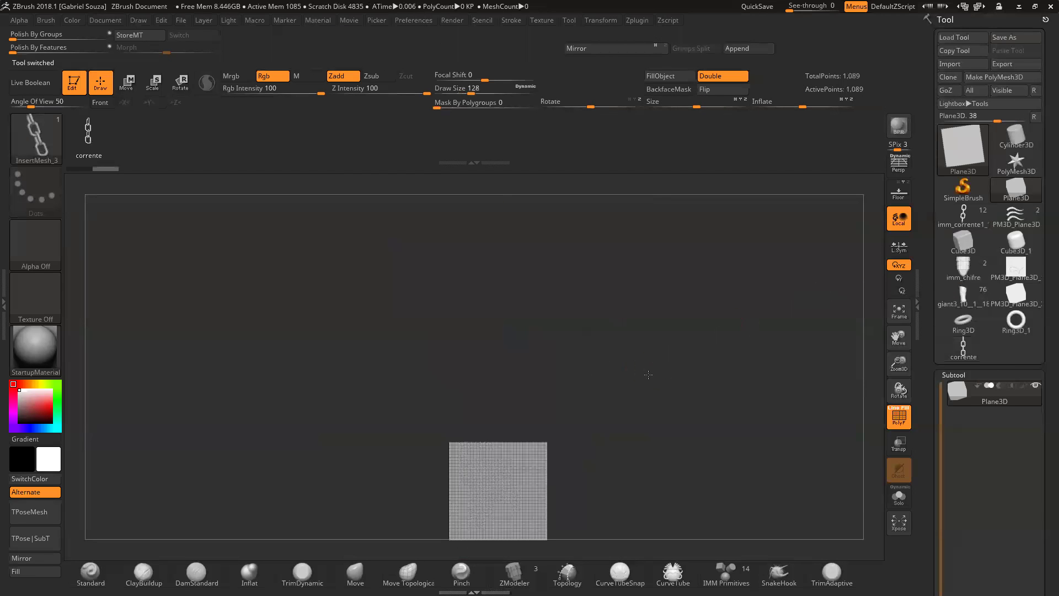
key("f")
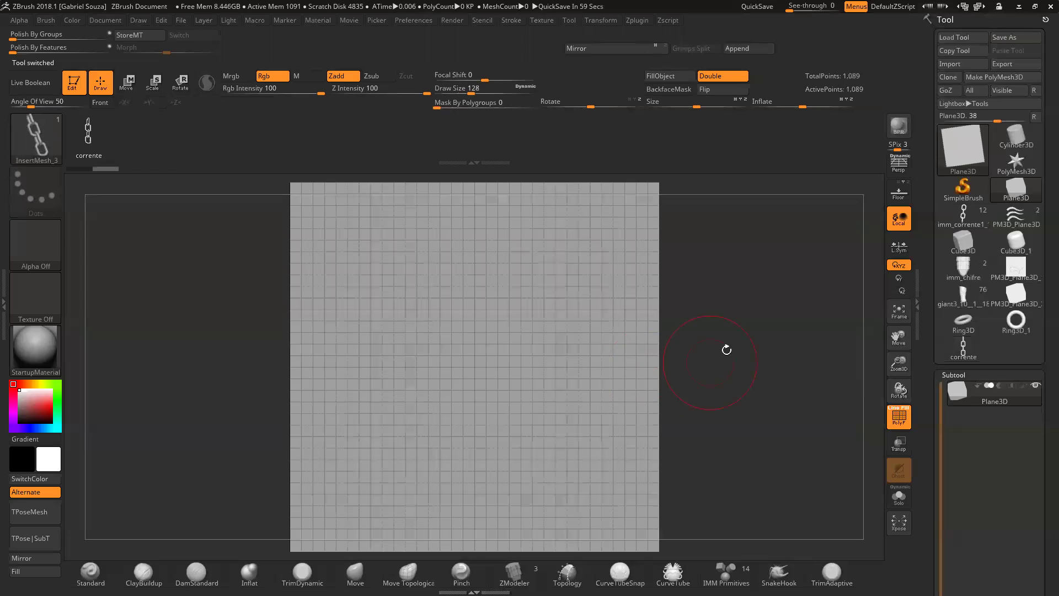
Step: Convert the plane to a PolyMesh3D and reduce the chain brush's Draw Size to 62
left_click(1000, 79)
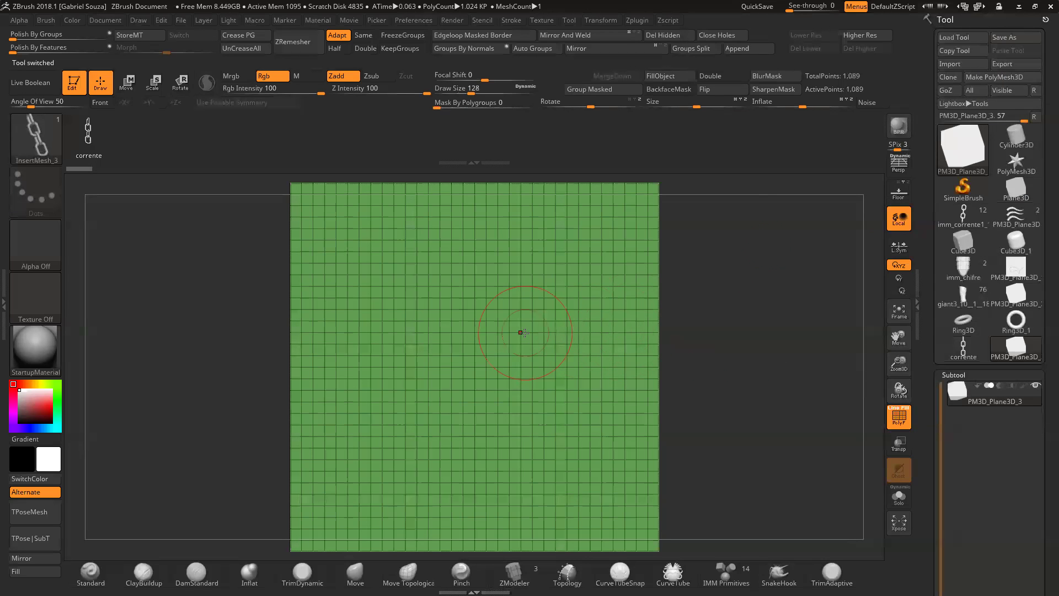
left_click_drag(472, 88, 459, 89)
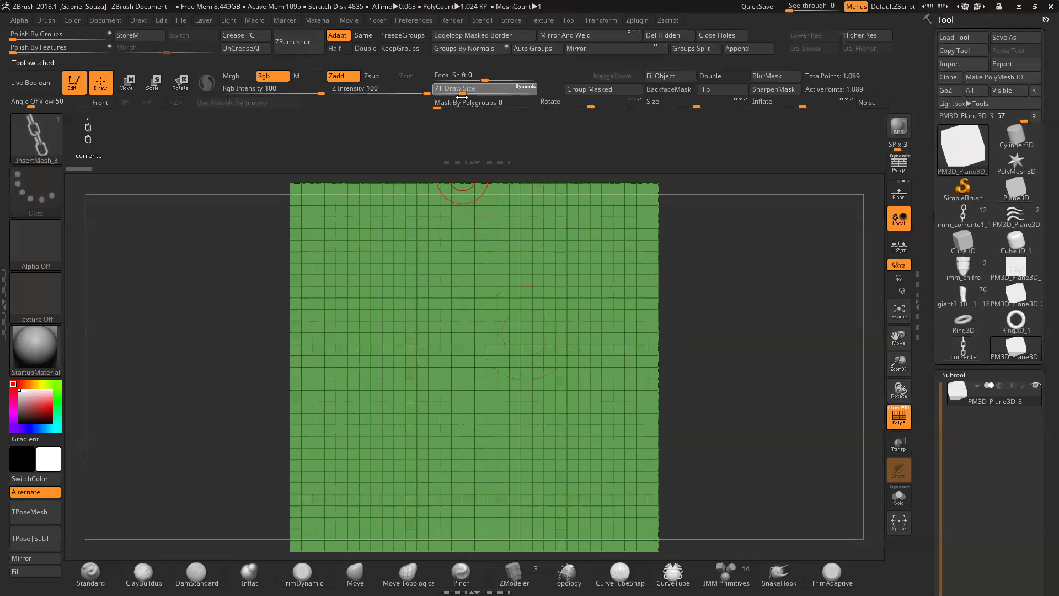
Step: Try inserting a single diagonal chain segment at the middle of the plane, and undo it
mouse_move(449, 377)
left_mouse_down()
mouse_move(455, 426)
mouse_move(461, 417)
mouse_move(495, 445)
left_mouse_up()
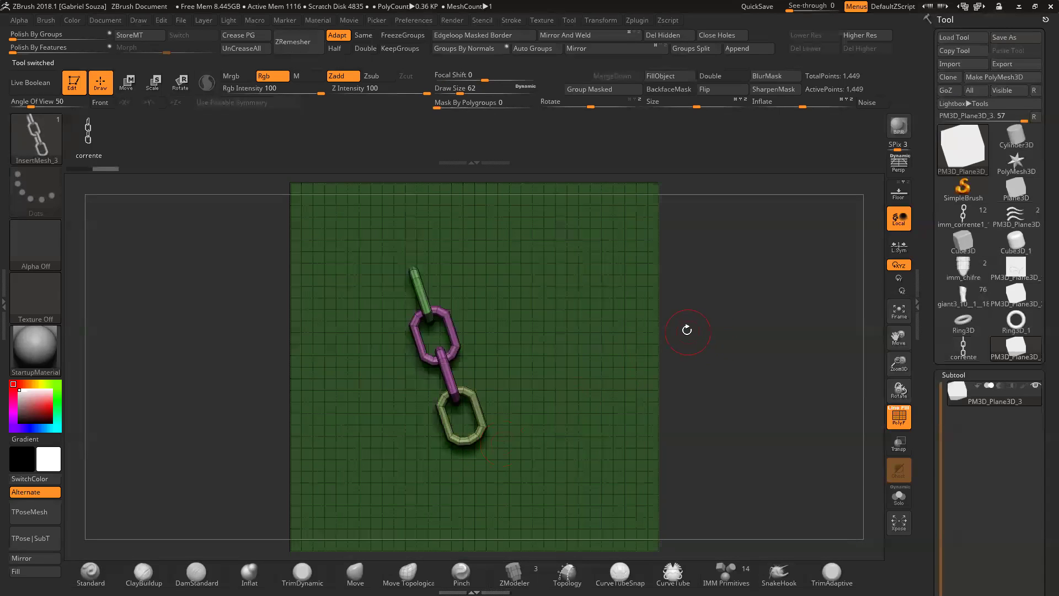
key("ctrl+z")
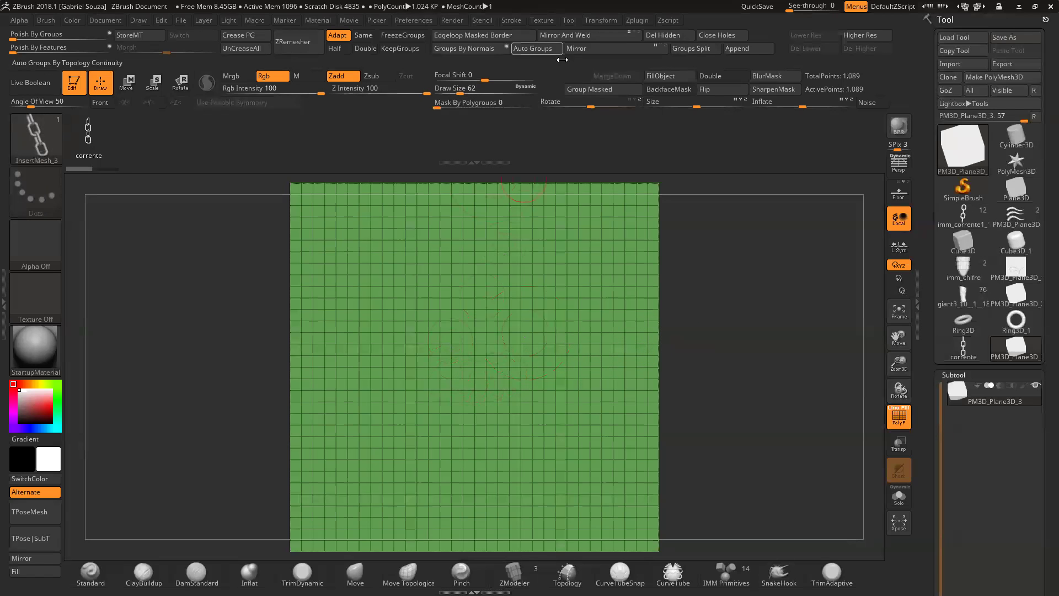
Step: Enable Curve Mode for the chain brush and, with the polyframe hidden, draw an S-shaped chain across the plane
left_click(511, 21)
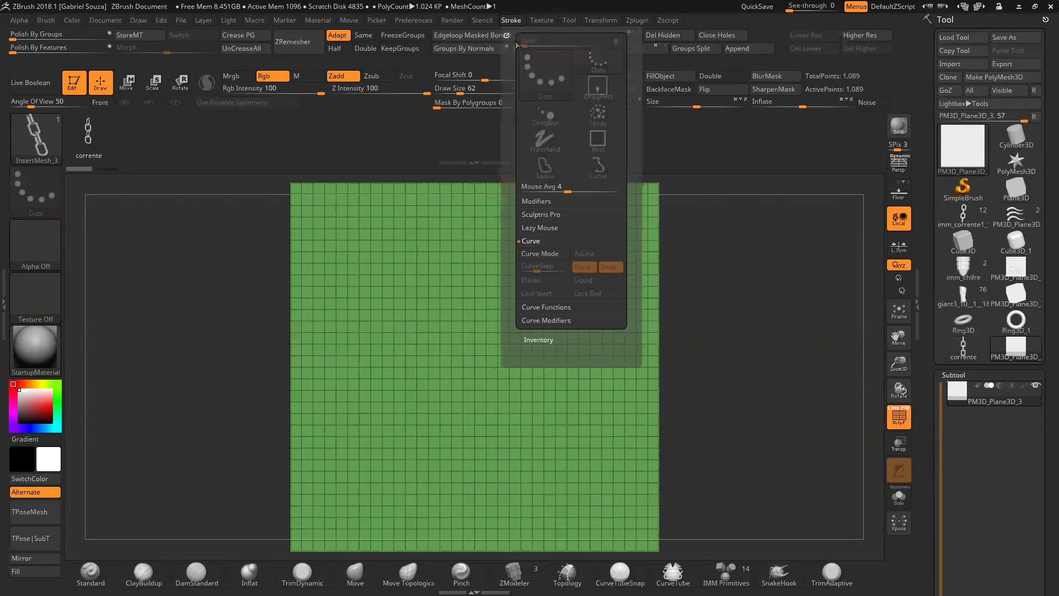
left_click(547, 255)
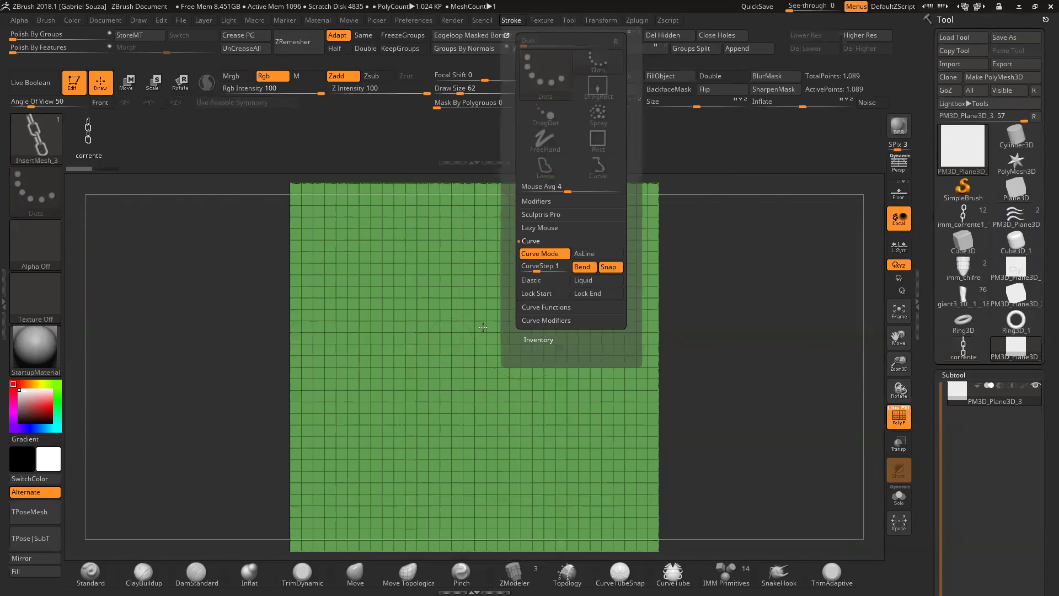
key("shift+f")
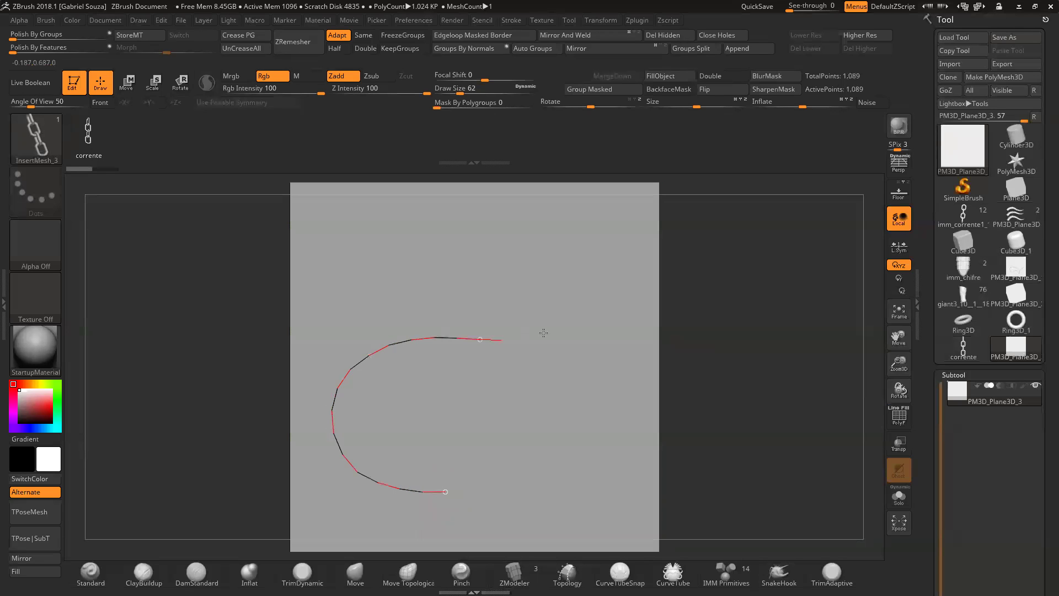
left_click_drag(544, 332, 585, 232)
Step: Inspect the chain links up close, try pulling the middle of the curve upward to reshape the chain, and undo the change
left_click_drag(754, 335, 825, 341)
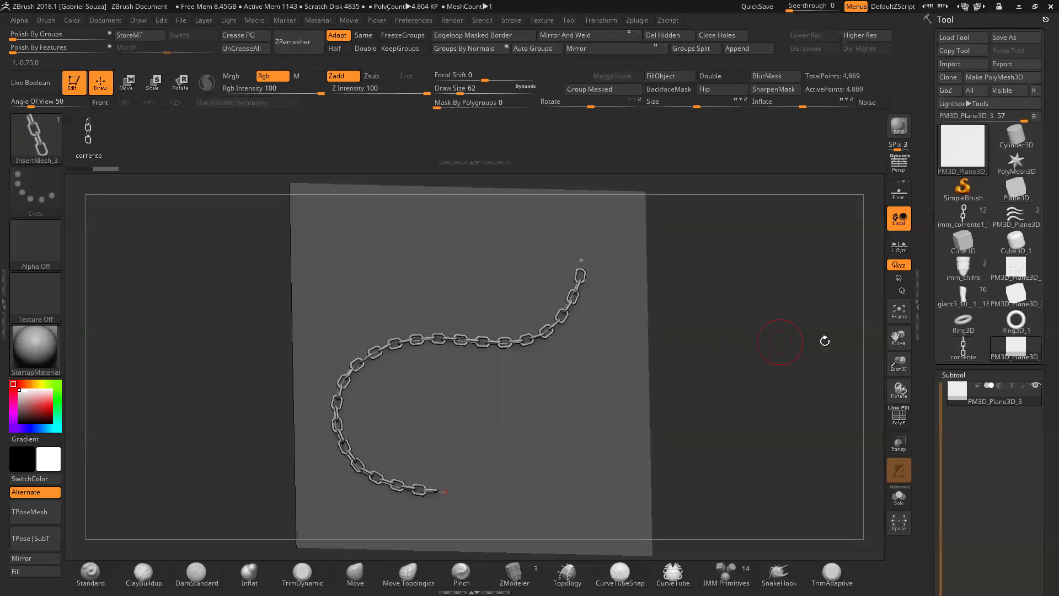
left_click_drag(899, 364, 897, 458)
left_click_drag(894, 397, 901, 399)
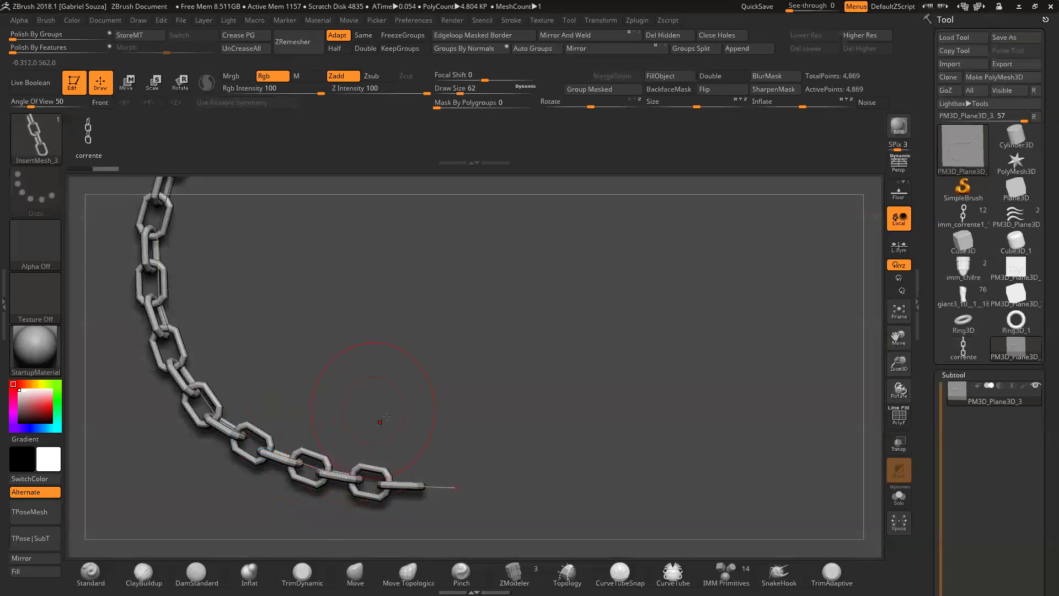
key("f")
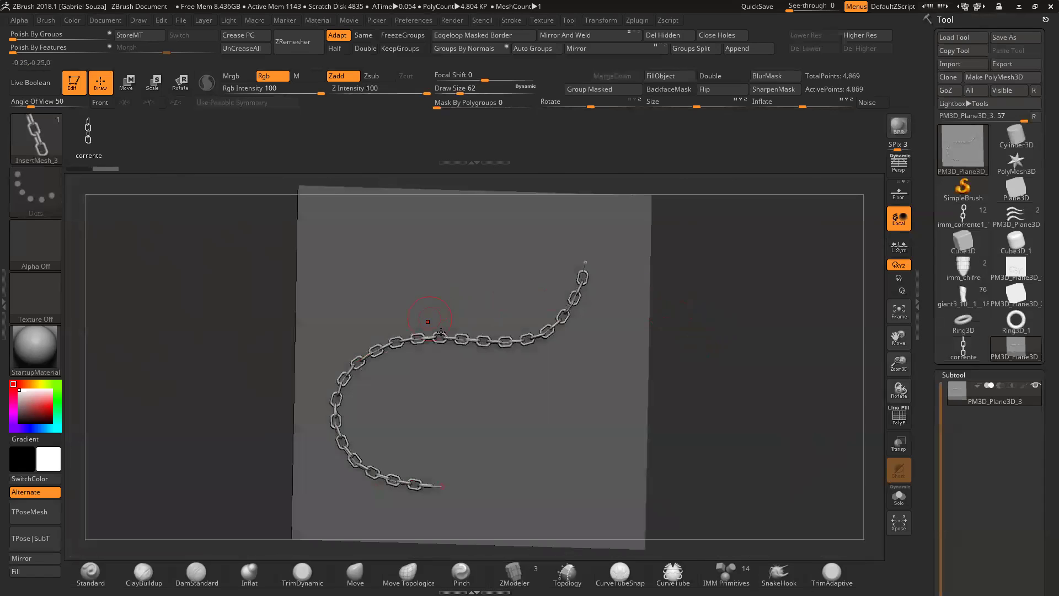
left_click_drag(450, 337, 425, 264)
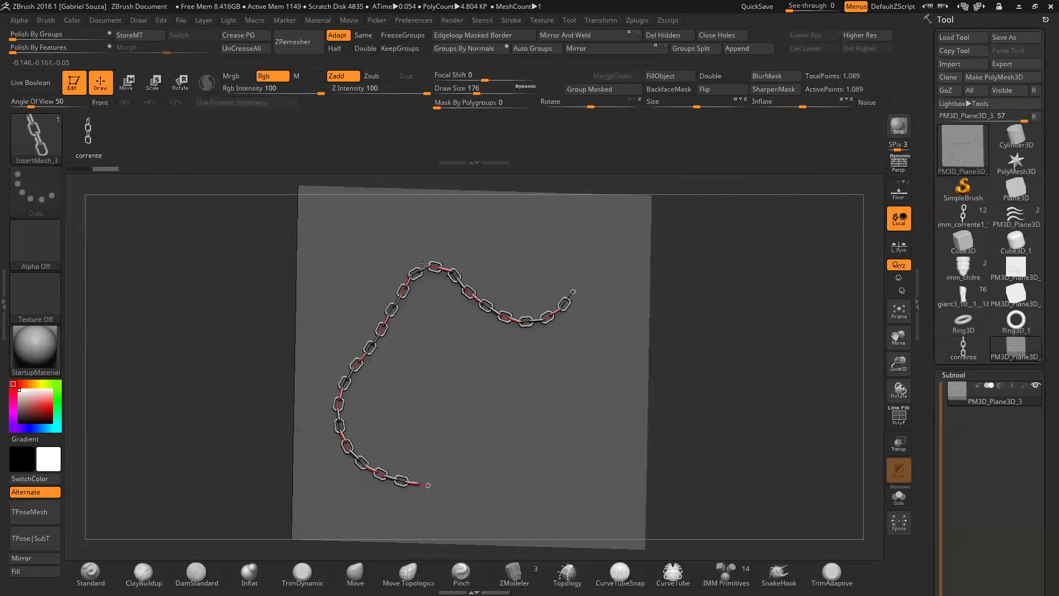
key("ctrl+z")
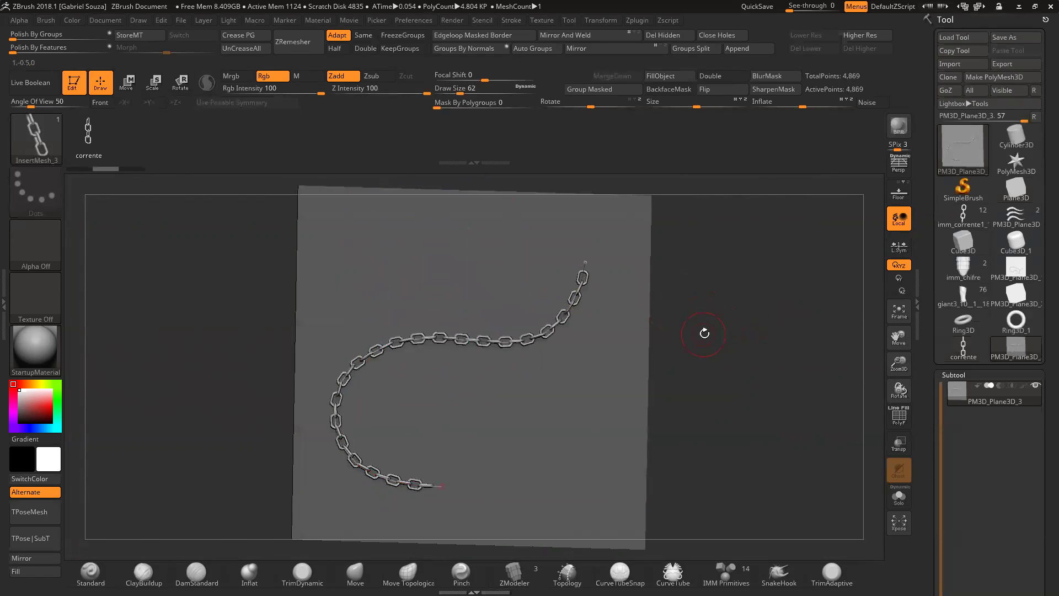
left_click_drag(703, 350, 698, 346, "shift")
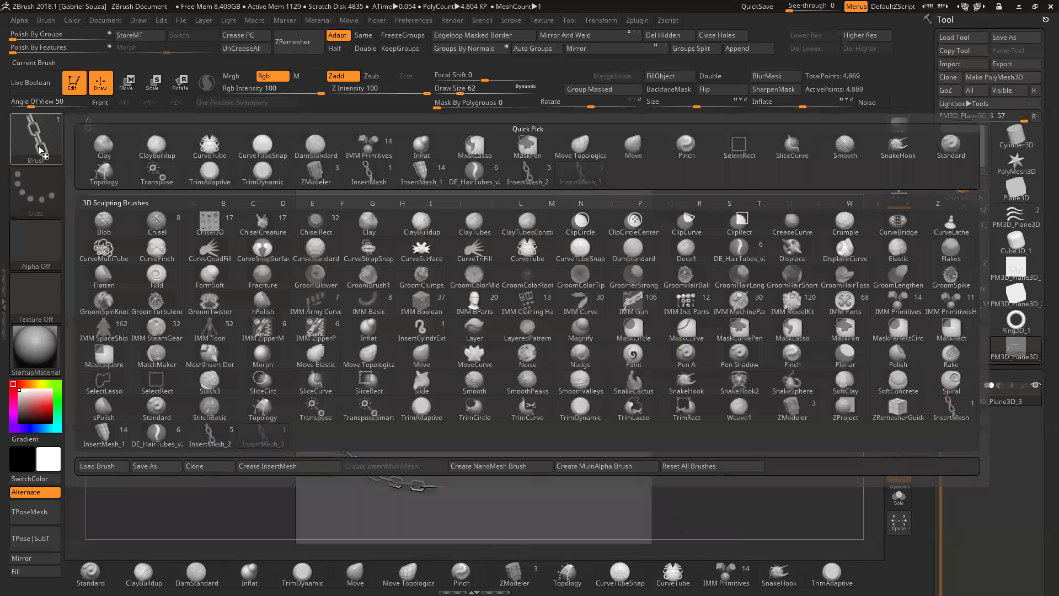
Step: Open the brush library with the new InsertMesh chain brush as the active brush
left_click(36, 144)
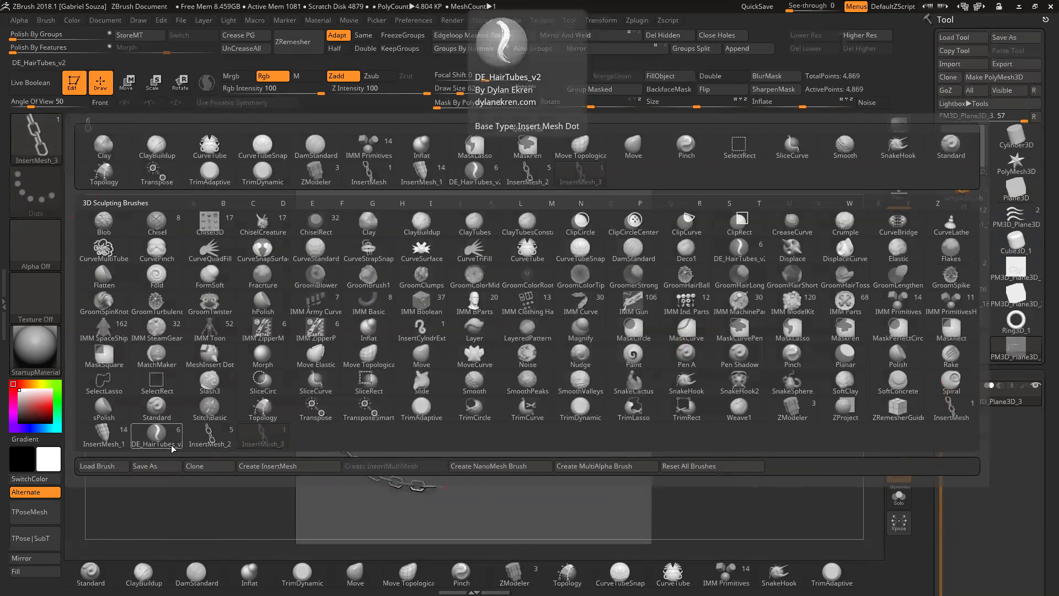
left_click(319, 355)
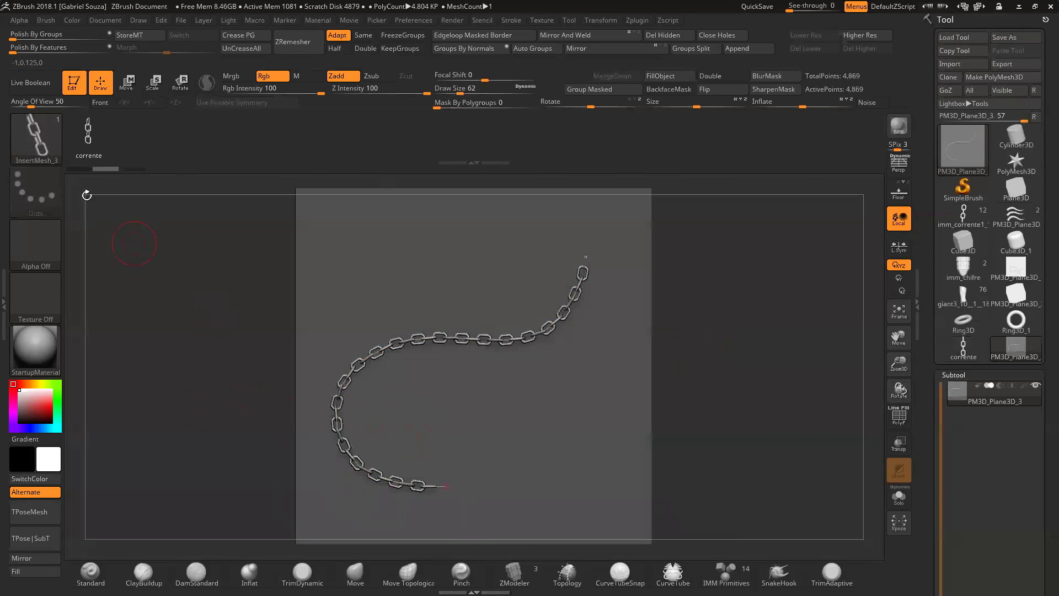
left_click(38, 148)
left_click(47, 133)
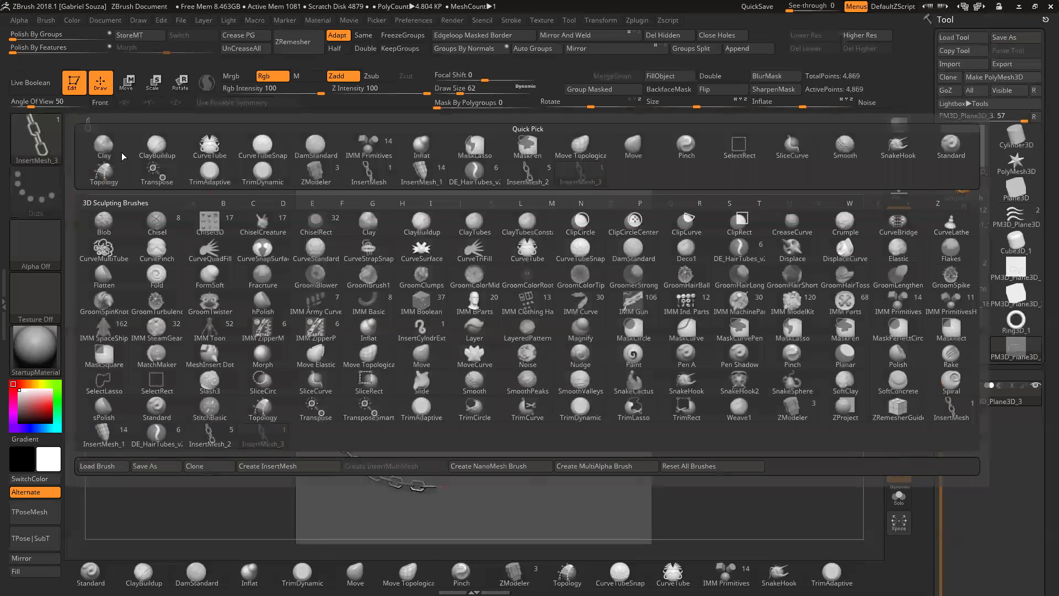
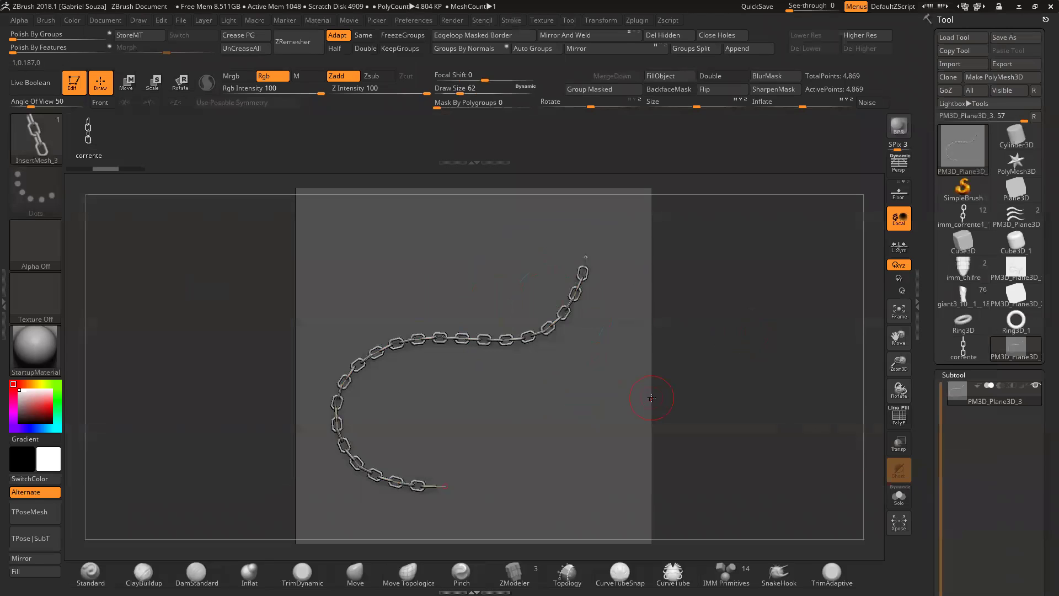
Step: Make the four-link corrente chain the active tool with its polyframe shown, and duplicate its subtool
left_click(963, 215)
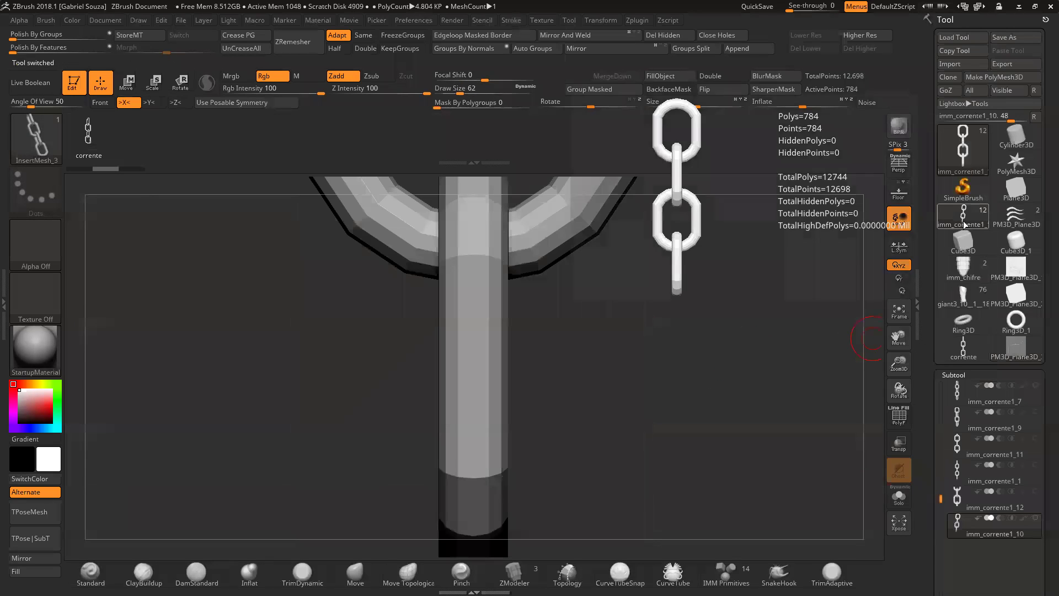
left_click(963, 349)
key("f")
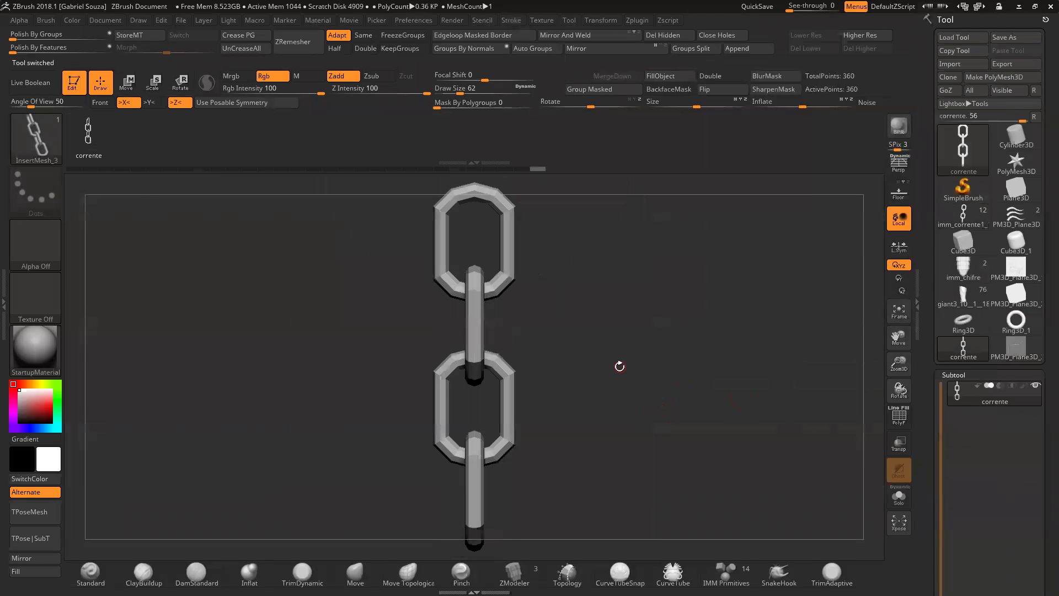
key("shift+f")
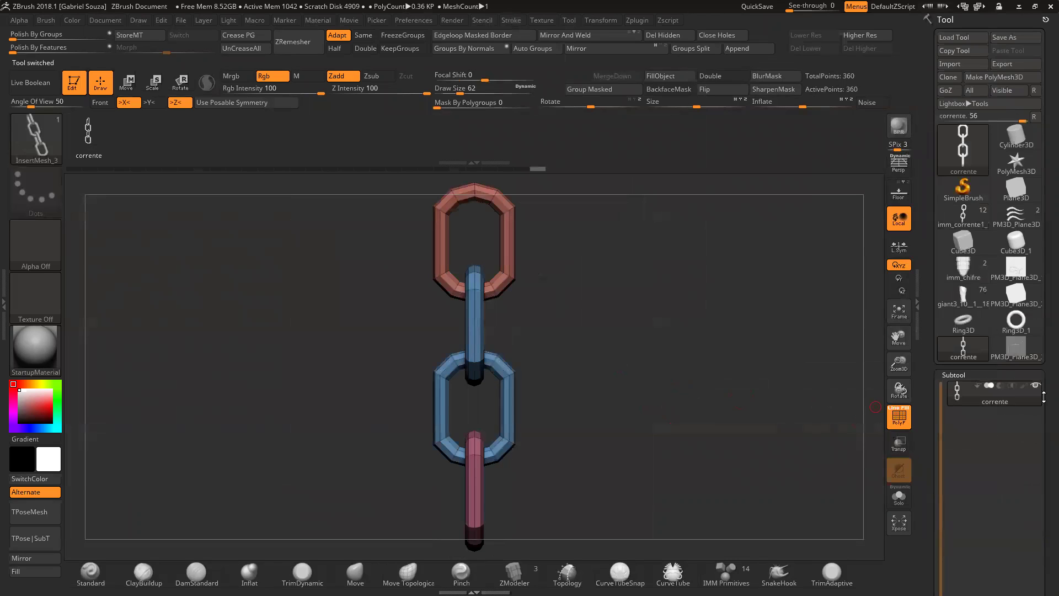
scroll(1044, 396, "down", 5)
left_click(974, 495)
left_click_drag(639, 434, 615, 386)
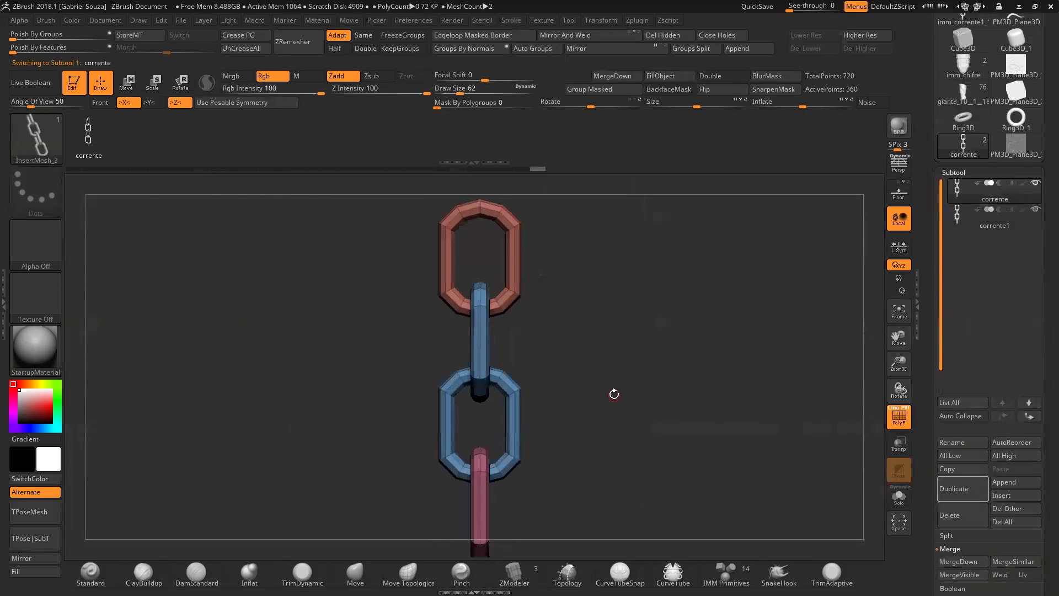
Step: Using ZModeler's edge Delete on EdgeLoop Complete, remove surplus lengthwise edge loops from the lower blue link
left_click_drag(899, 362, 888, 436)
left_click_drag(789, 466, 772, 343, "alt")
left_click(513, 574)
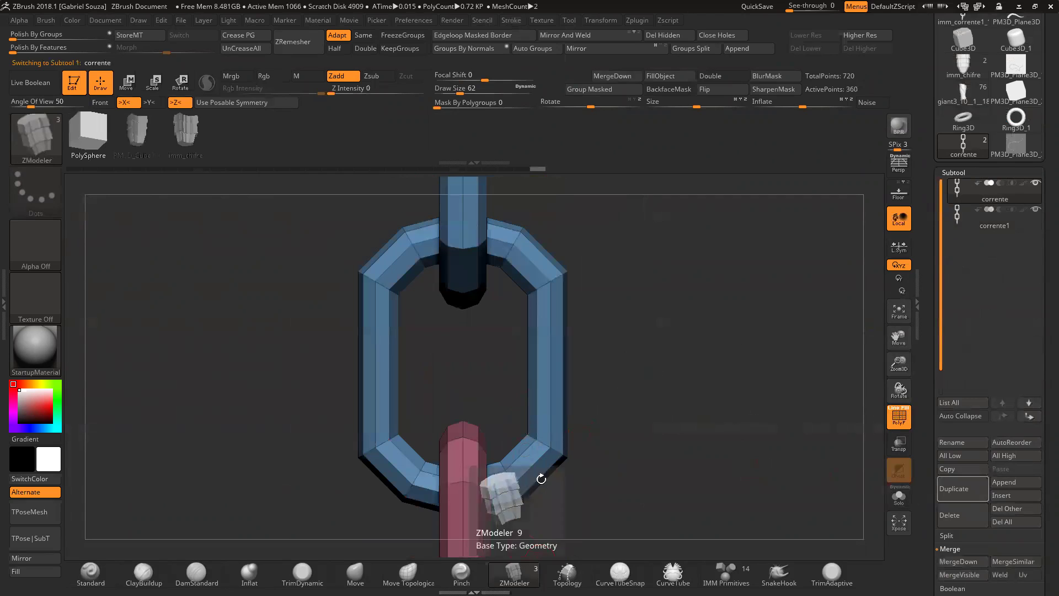
key("space")
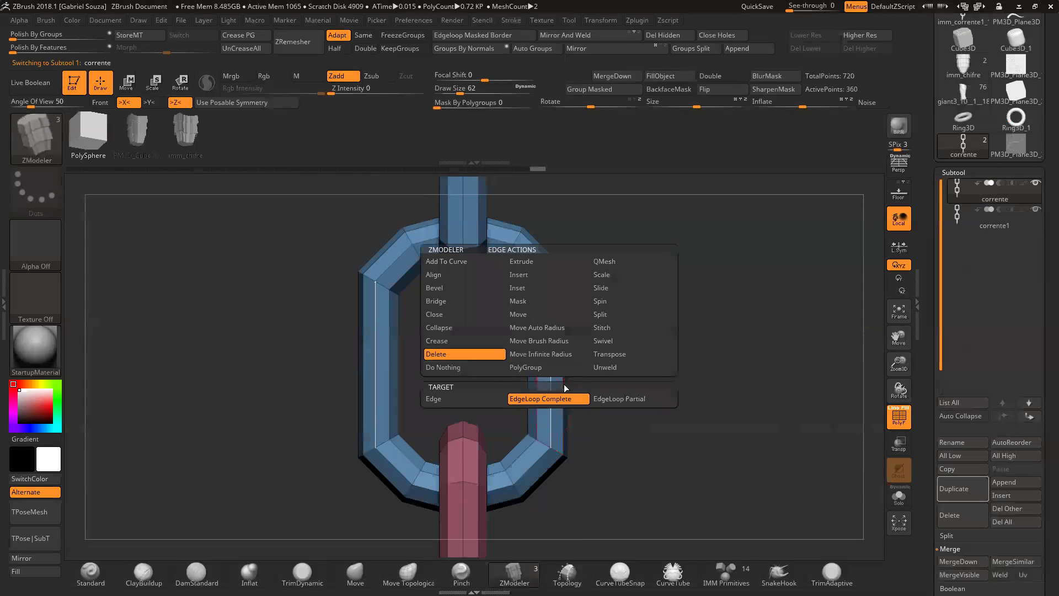
left_click(576, 366)
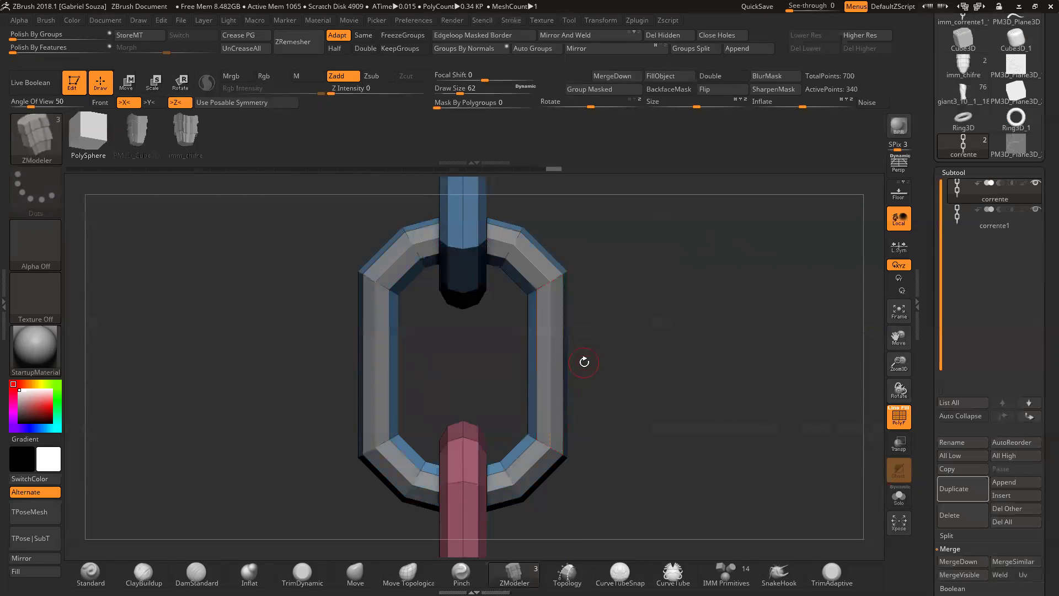
key("ctrl+w")
left_click_drag(691, 382, 696, 383)
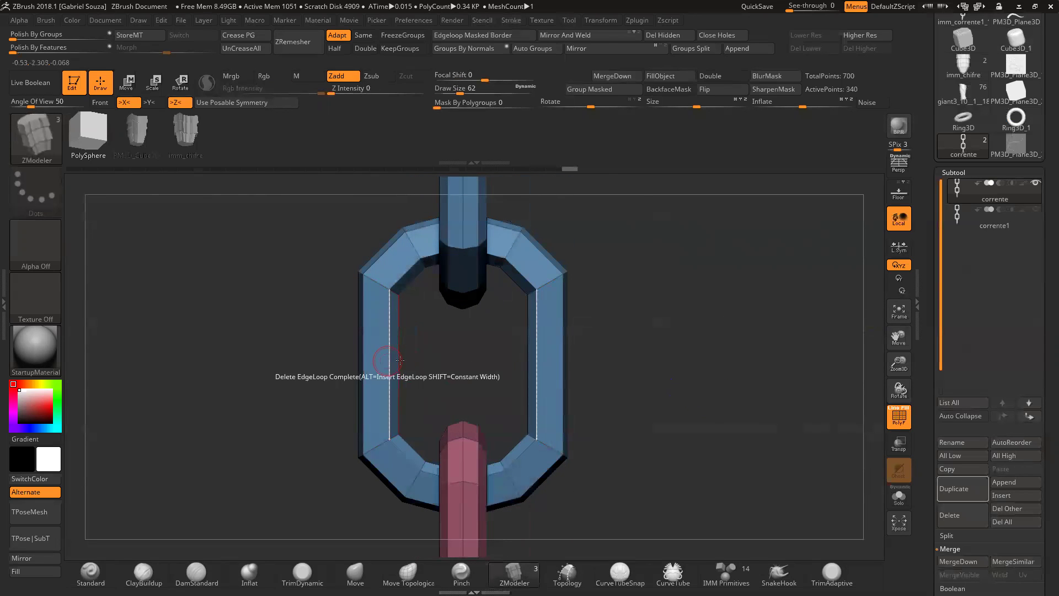
left_click_drag(674, 315, 630, 326)
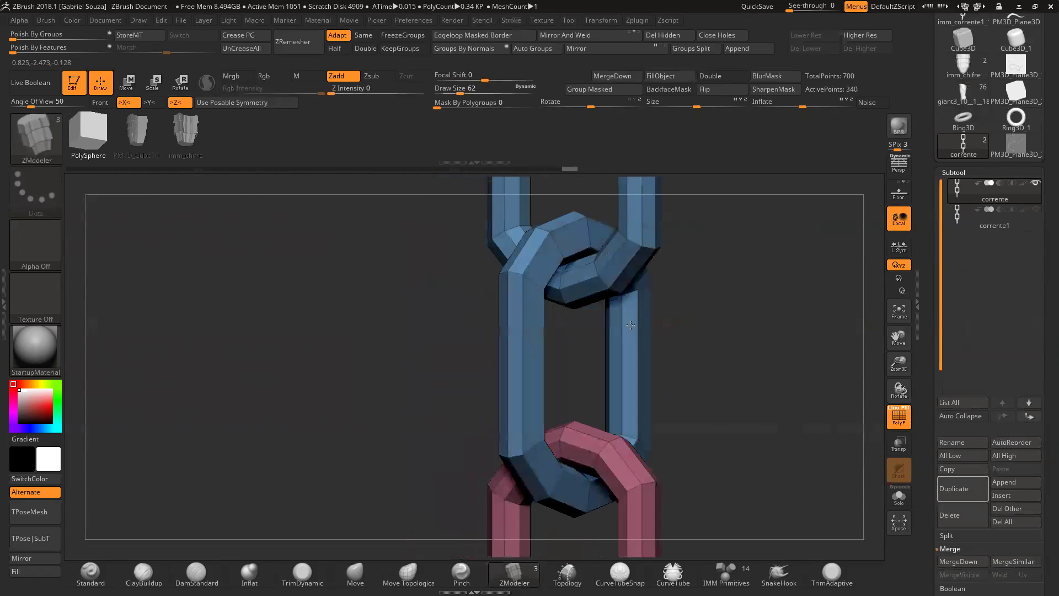
left_click(519, 333)
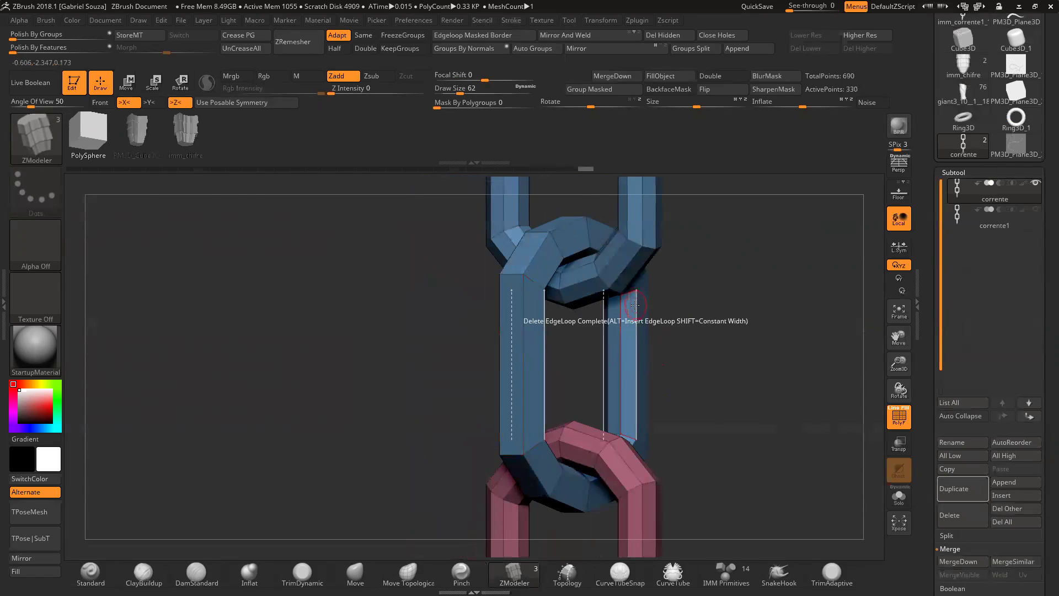
Step: Delete the middle cross-section edge loops at the upper and lower ends of the lower blue link
left_click_drag(692, 278, 677, 280)
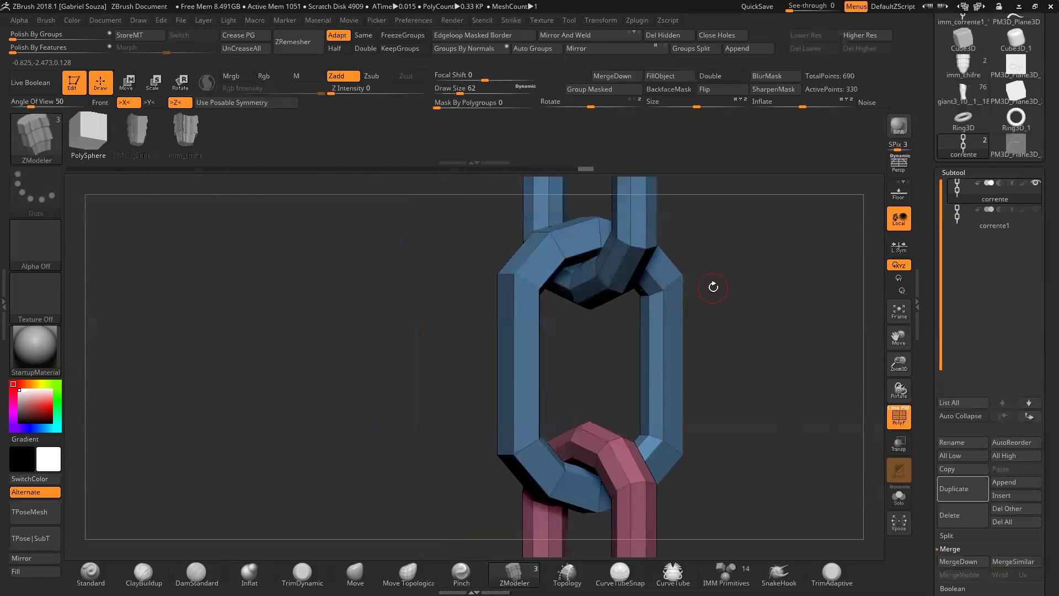
left_click_drag(734, 271, 725, 322)
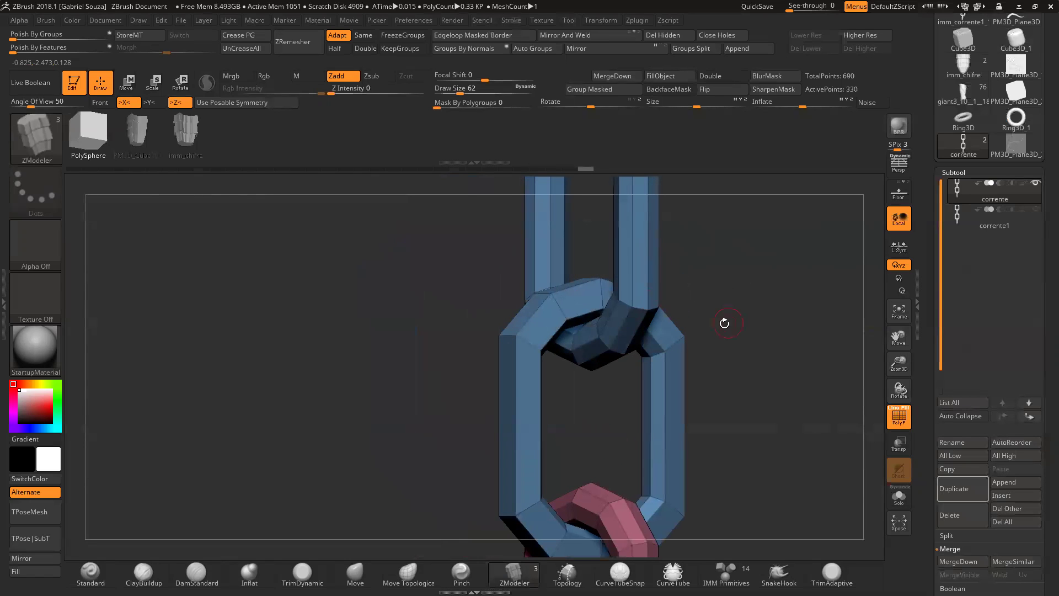
left_click(602, 292)
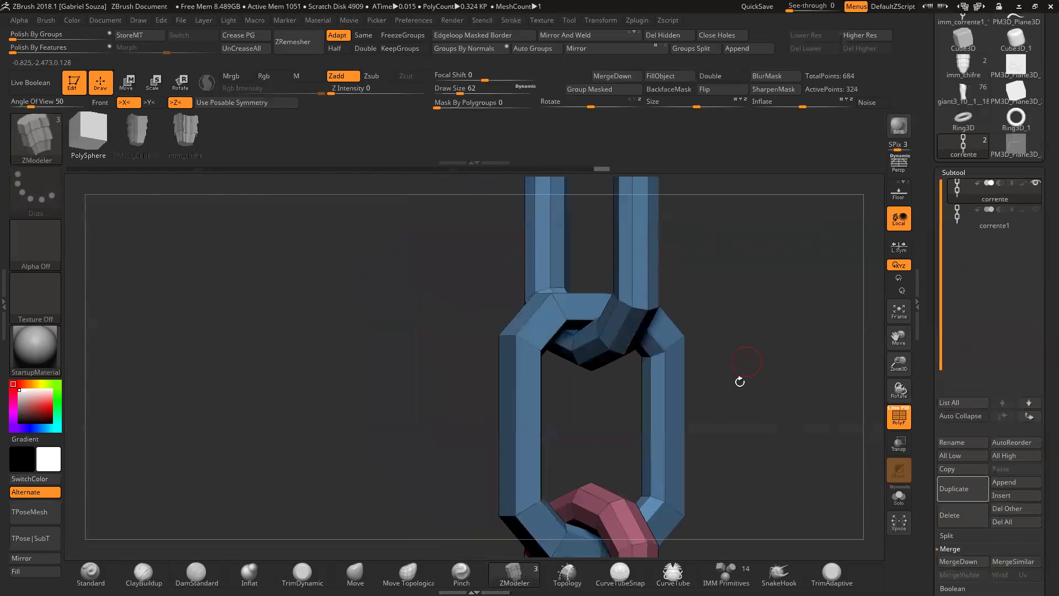
left_click_drag(737, 378, 712, 314, "alt")
left_click(604, 441)
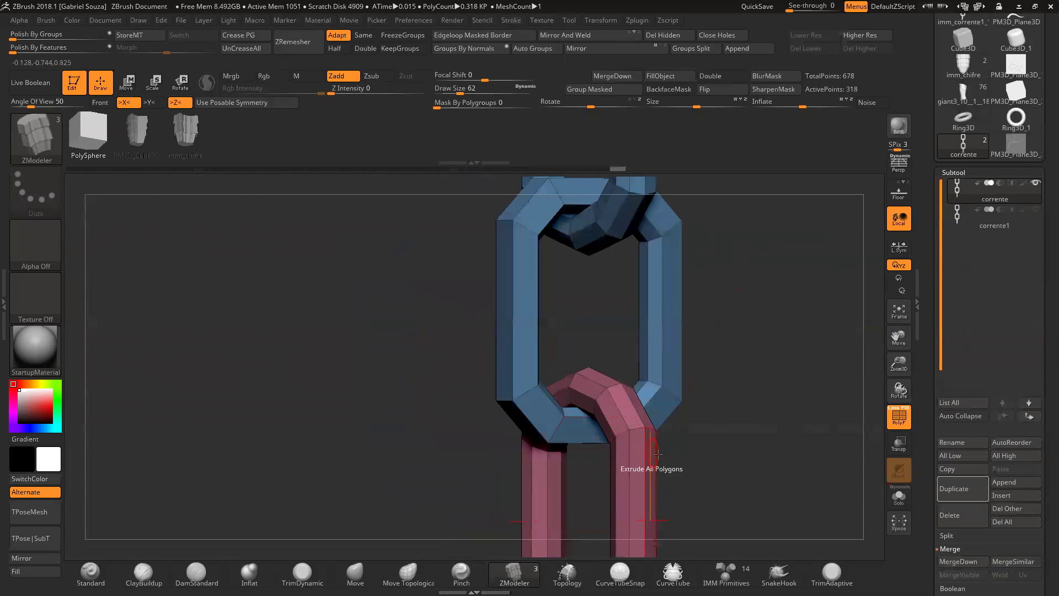
Step: Delete the middle cross-section edge loops at the ends of the pink end link
left_click_drag(694, 443, 591, 480)
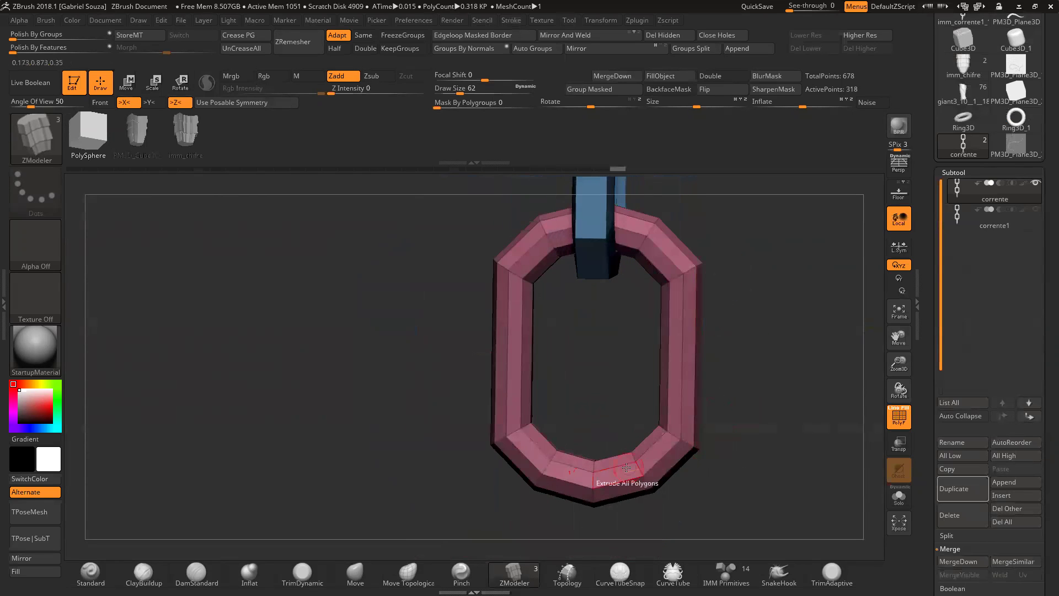
left_click(592, 480)
left_click_drag(721, 225, 640, 441)
left_click(621, 380)
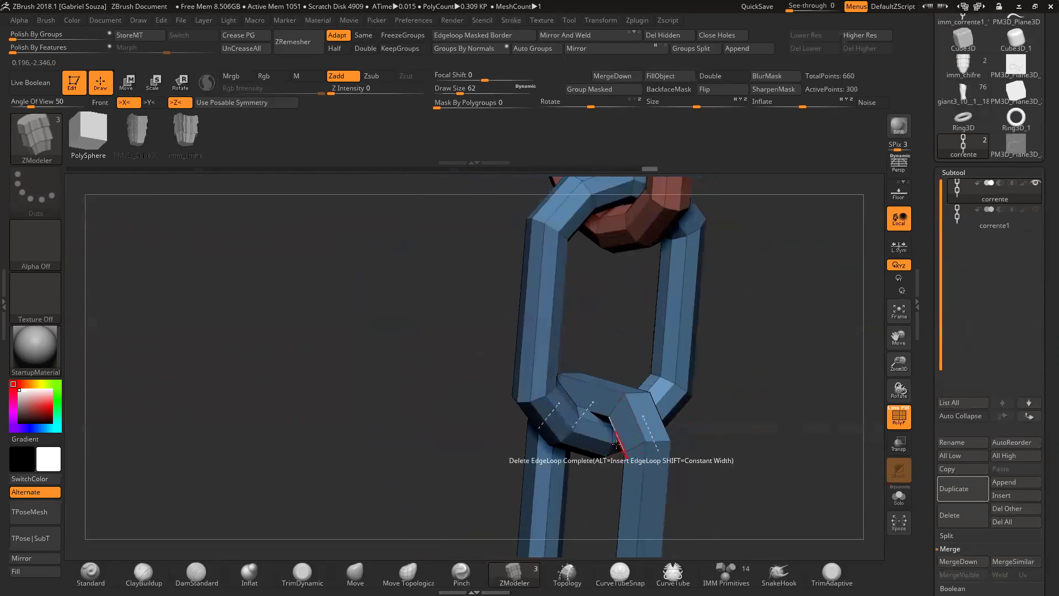
Step: Delete the middle cross-section edge loops at both ends of the upper blue link
left_click(616, 445)
left_click_drag(742, 379, 727, 473, "alt")
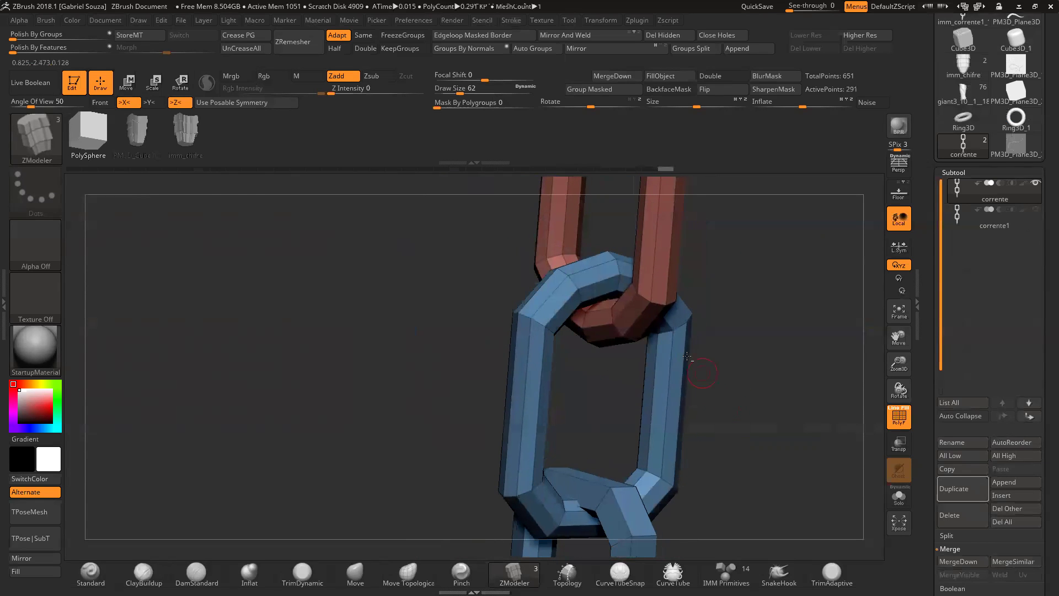
left_click(619, 266)
Step: Delete the middle cross-section edge loops at the bottom and top of the red end link
left_click_drag(740, 243, 720, 460)
left_click(601, 400)
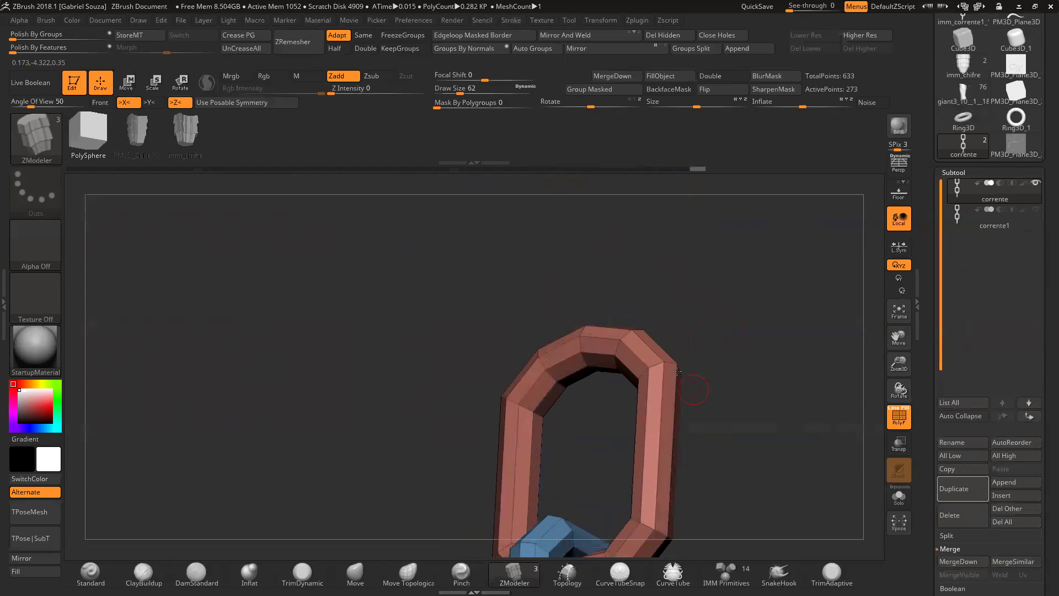
left_click(580, 342)
left_click(656, 364)
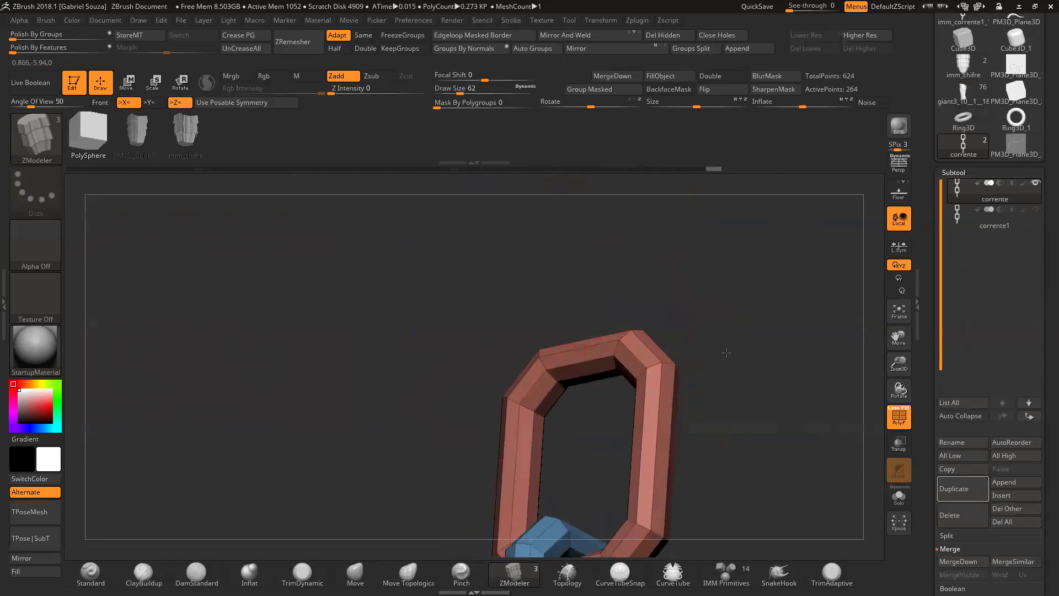
left_click_drag(728, 355, 693, 358)
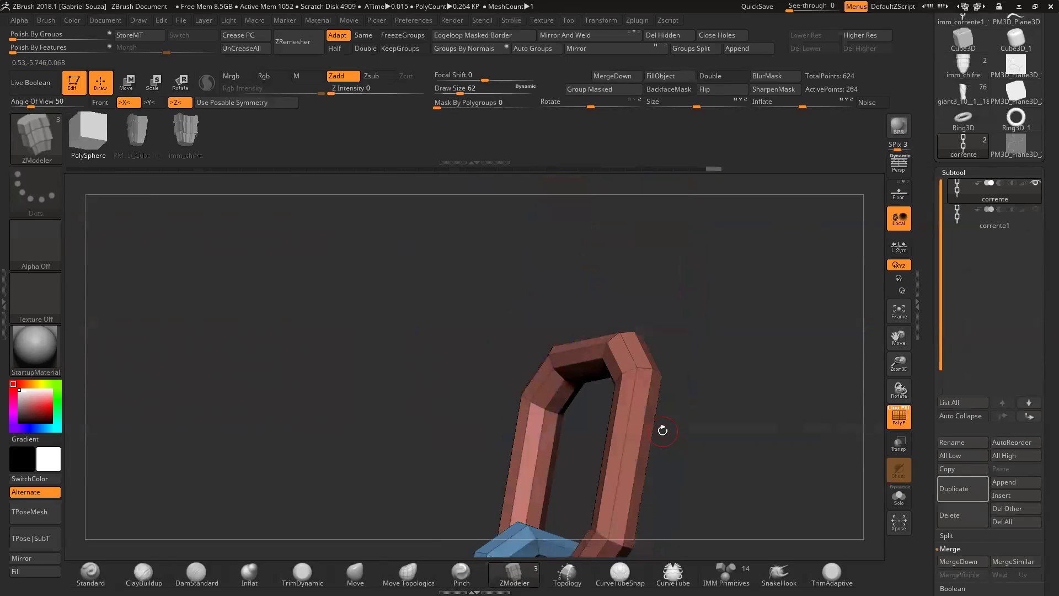
Step: Remove the surplus lengthwise edge loops from the red link and the upper blue link with ZModeler
key("f")
left_click_drag(648, 317, 639, 318)
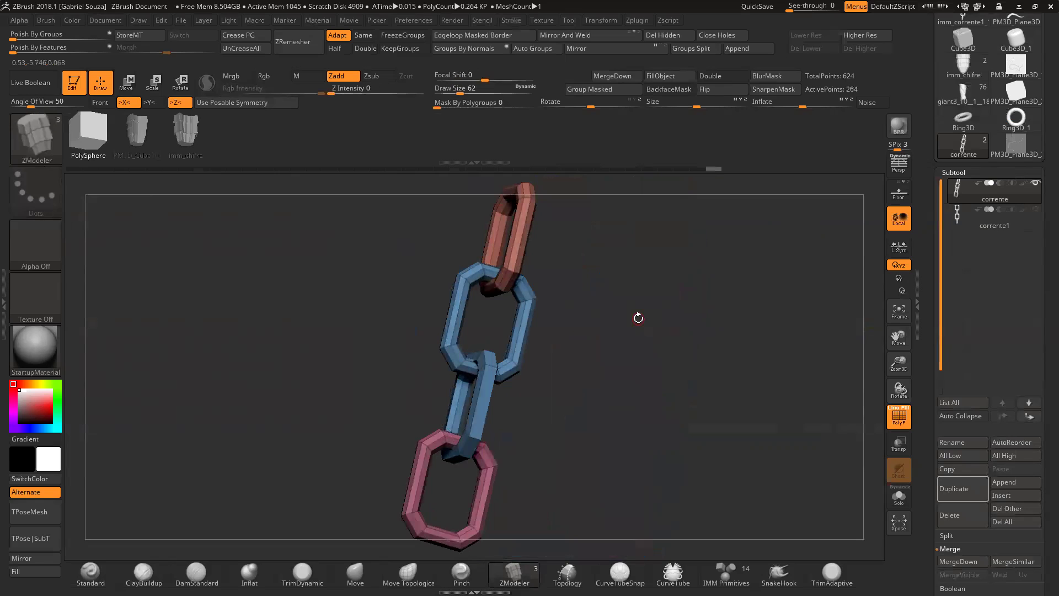
left_click_drag(614, 312, 639, 310, "shift")
left_click_drag(898, 363, 594, 385)
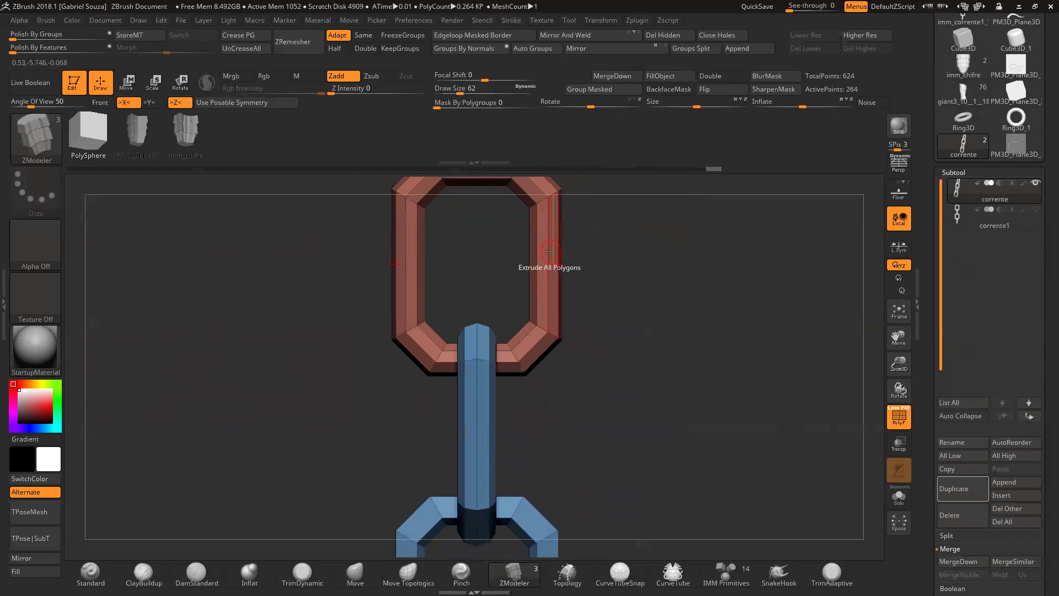
left_click_drag(684, 261, 637, 271)
left_click_drag(662, 319, 711, 315)
left_click(495, 426)
left_click_drag(546, 410, 609, 394, "shift")
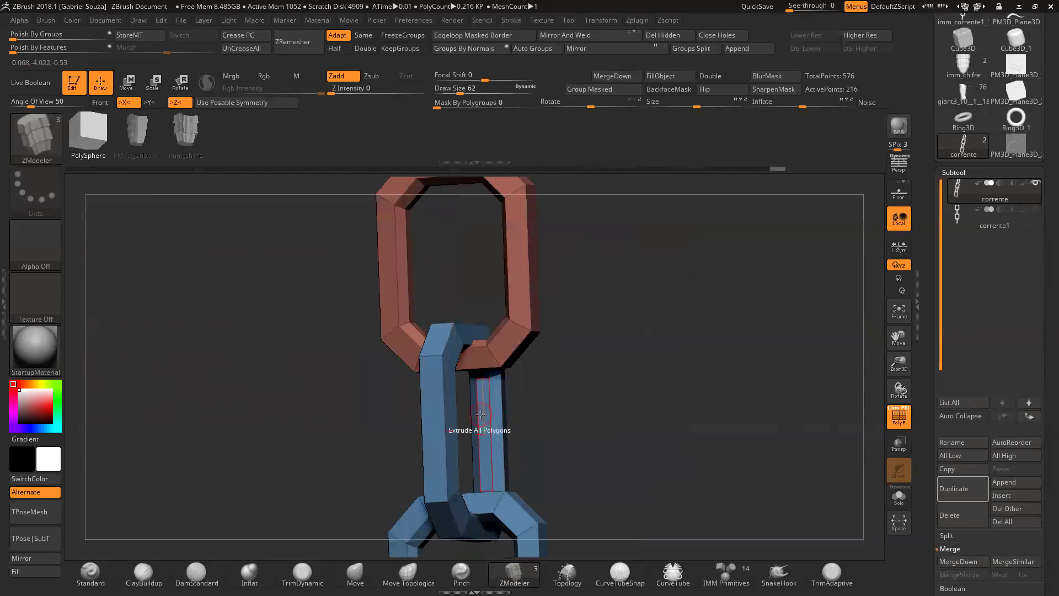
Step: Remove the surplus lengthwise edge loops from the pink end link to complete the low-poly chain
left_click_drag(531, 401, 658, 375)
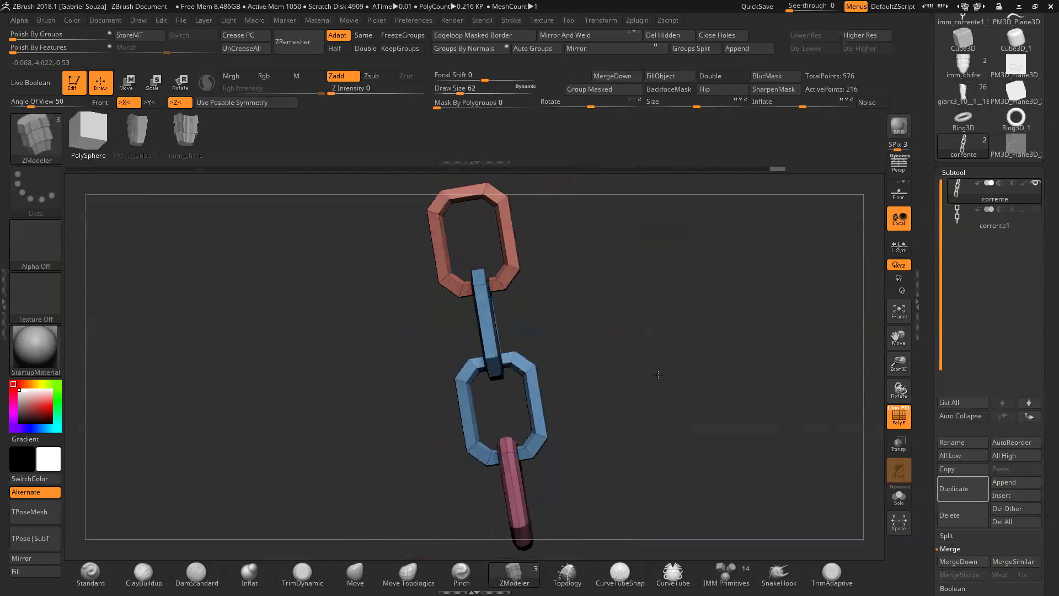
left_click(505, 475)
left_click_drag(728, 457, 518, 480)
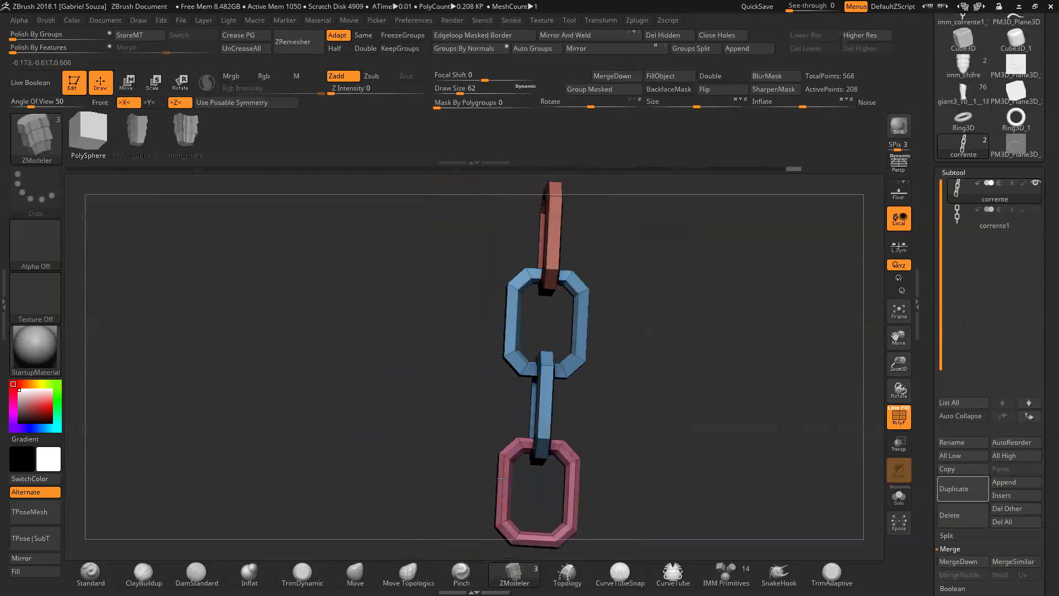
left_click(503, 486)
left_click_drag(451, 476, 643, 371)
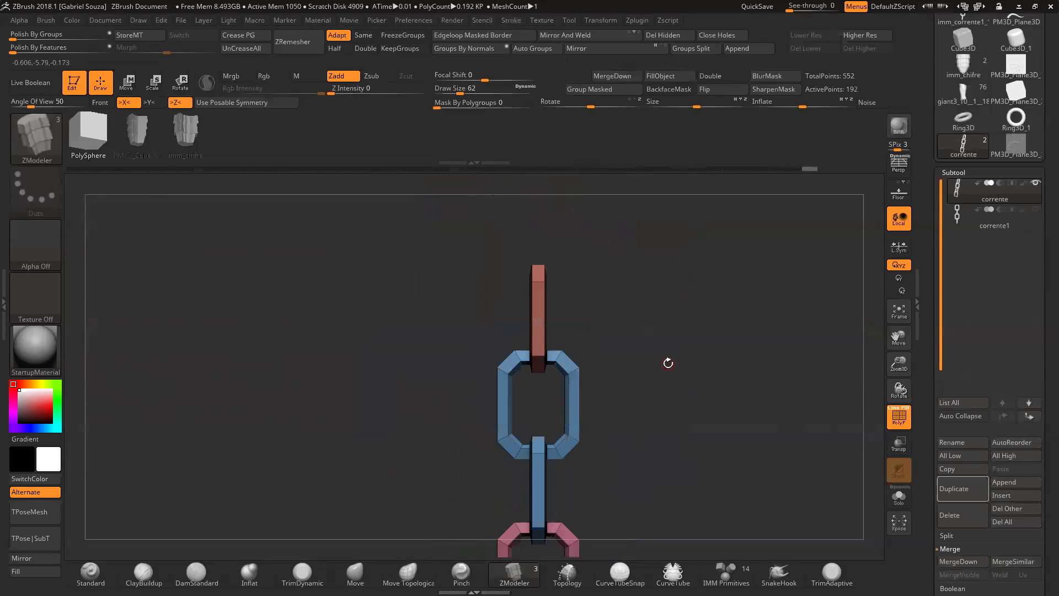
Step: Compare the simplified chain with its original duplicate by switching between the two subtools
left_click_drag(715, 350, 621, 368)
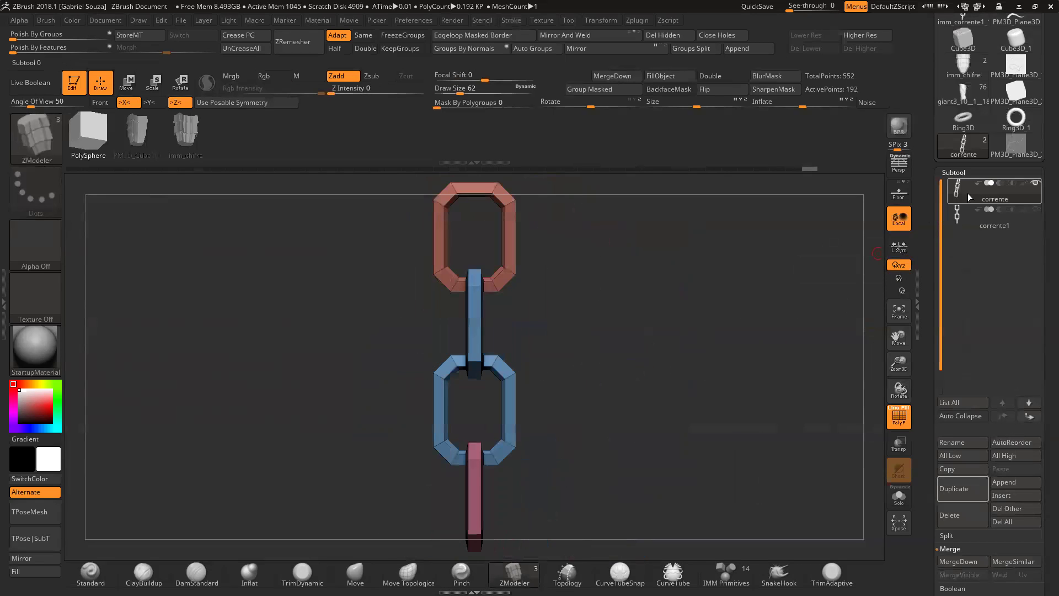
left_click(961, 226)
left_click(962, 189)
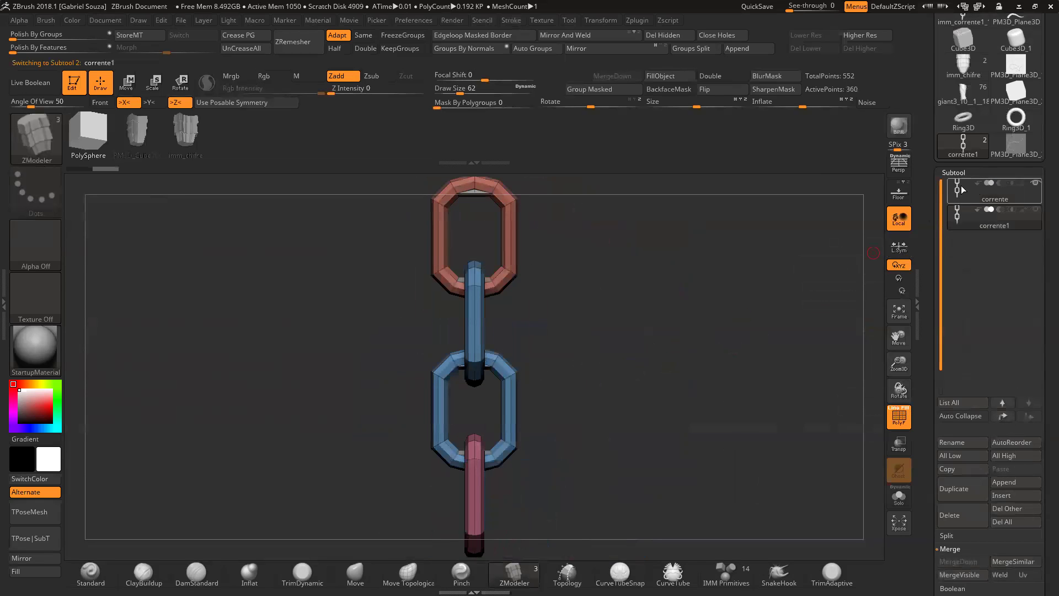
mouse_move(749, 272)
left_mouse_down()
mouse_move(728, 289)
mouse_move(746, 288)
left_mouse_up()
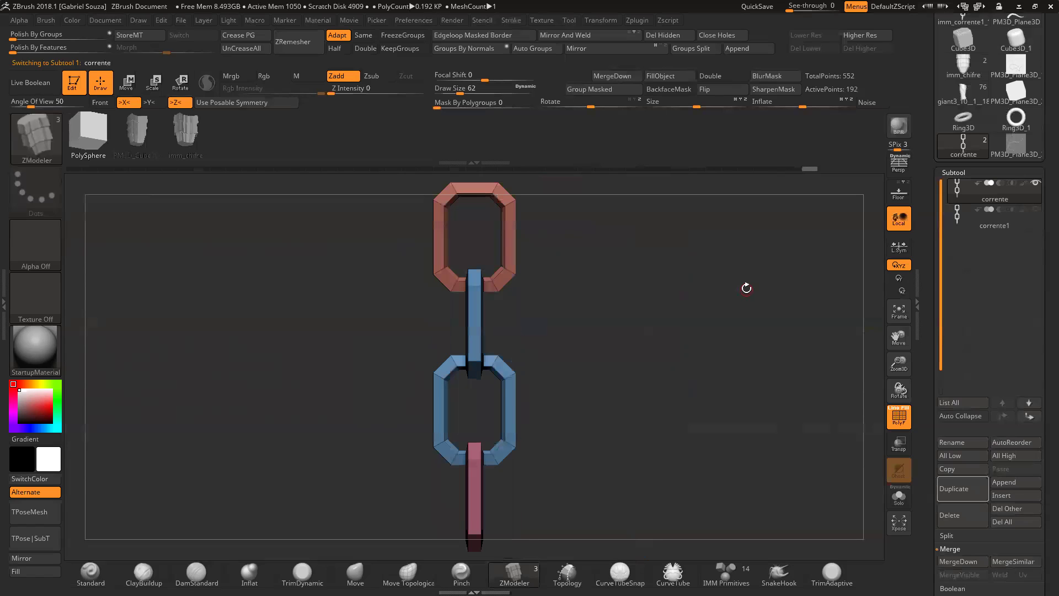
Step: Select the InsertMesh_3 chain brush and append the simplified chain to it as a second mesh
left_click(39, 143)
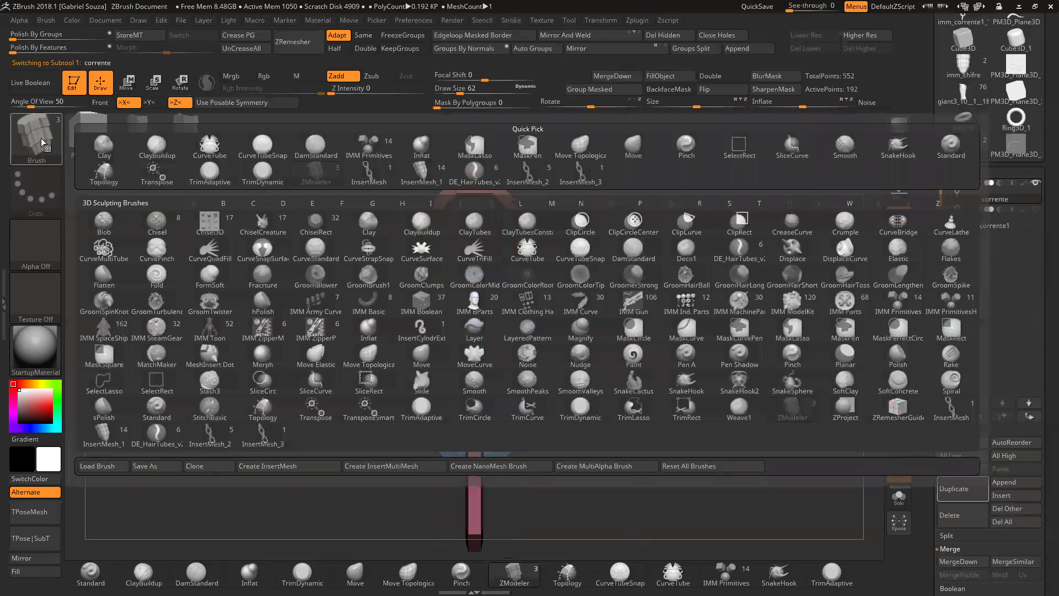
left_click(264, 437)
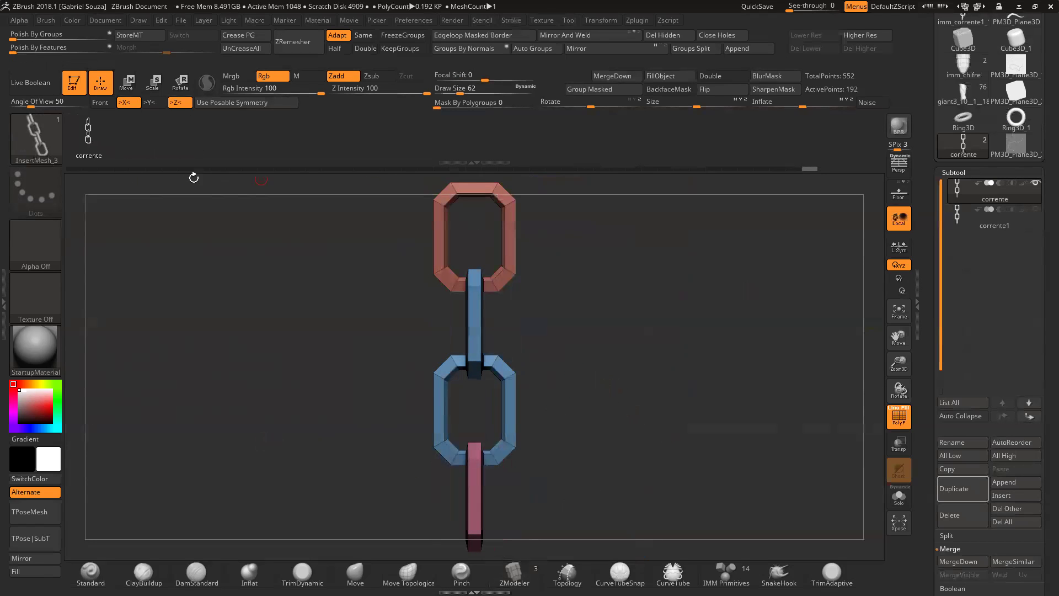
left_click(33, 136)
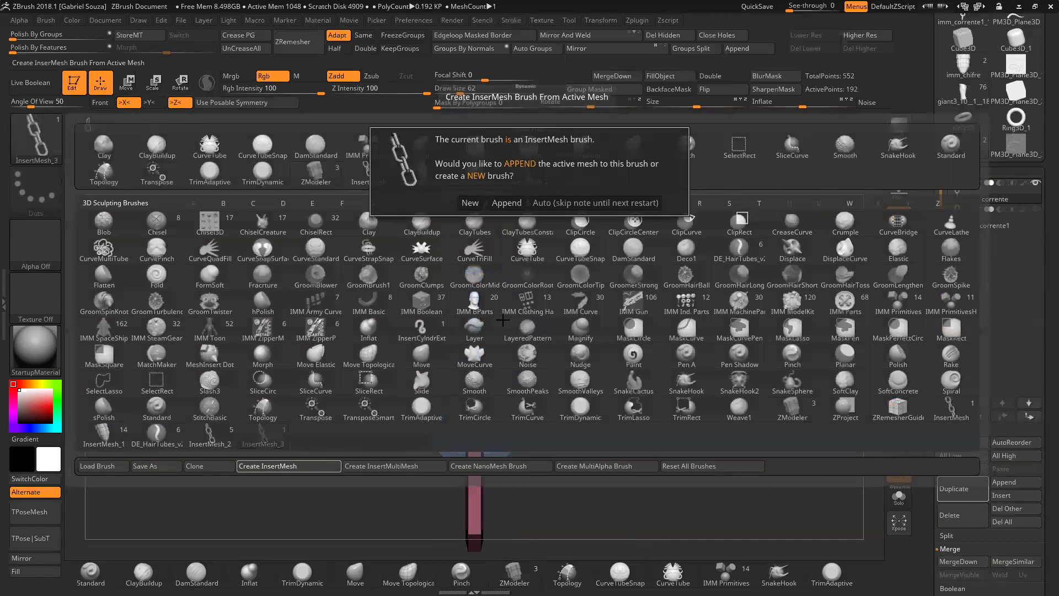
left_click(513, 203)
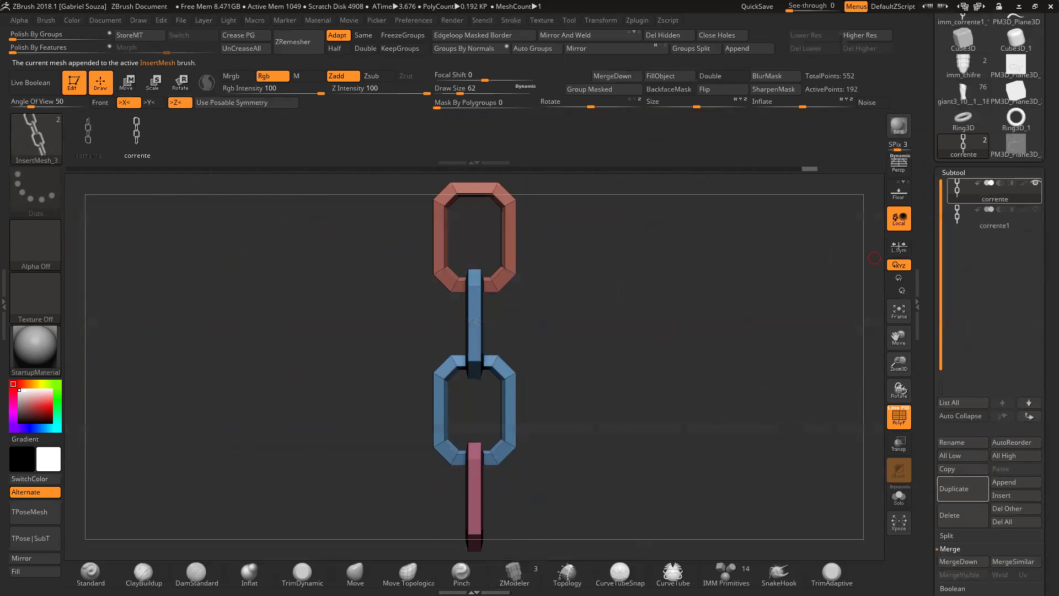
Step: Switch back to the plane tool and undo the S-shaped chain so that the plane is empty
left_click(1015, 143)
mouse_move(713, 379)
left_mouse_down()
mouse_move(671, 350)
mouse_move(602, 358)
left_mouse_up()
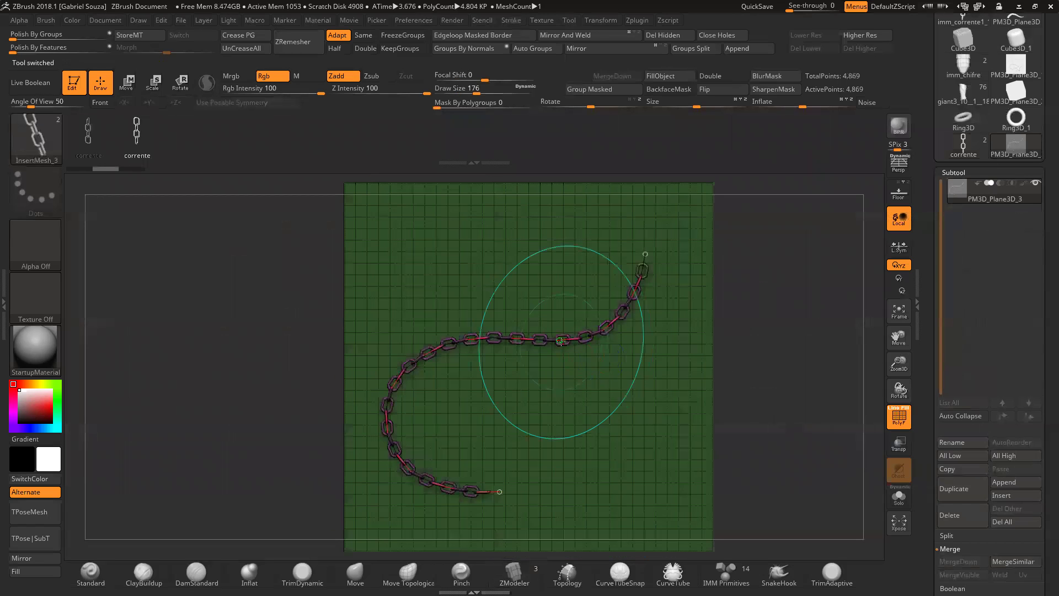
key("ctrl+z")
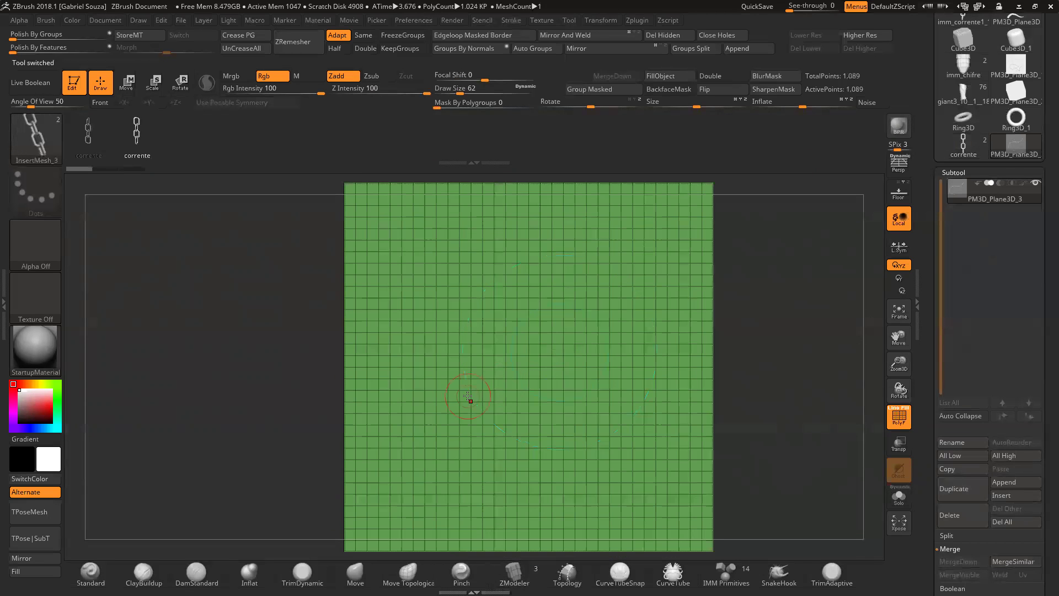
Step: Hide the polyframe and draw an S-shaped low-poly chain across the plane
key("shift+f")
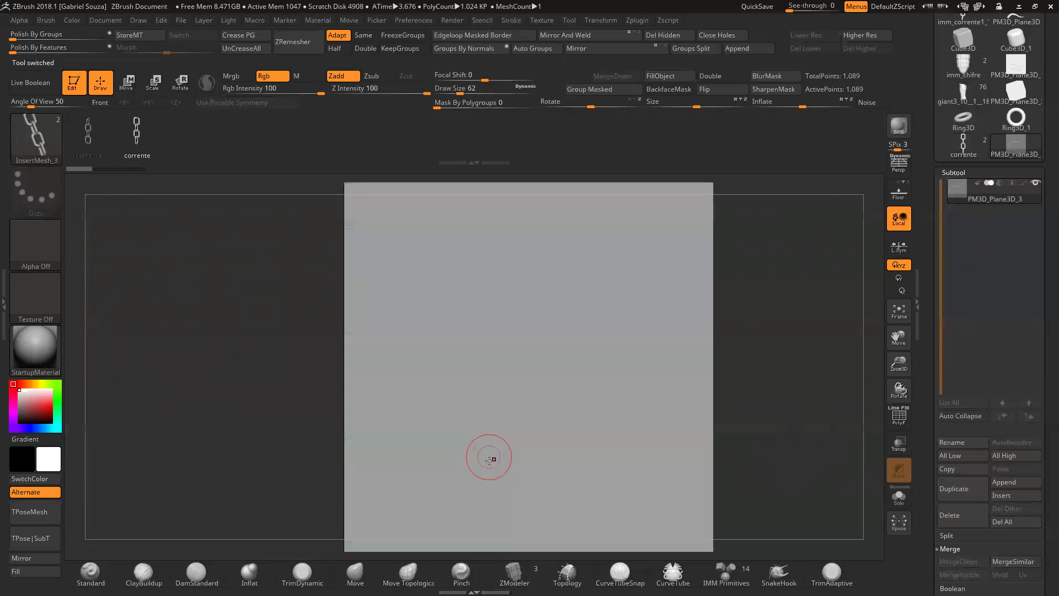
left_click_drag(563, 347, 629, 256)
mouse_move(804, 354)
left_mouse_down()
mouse_move(775, 356)
mouse_move(804, 360)
left_mouse_up()
left_click_drag(899, 361, 882, 511)
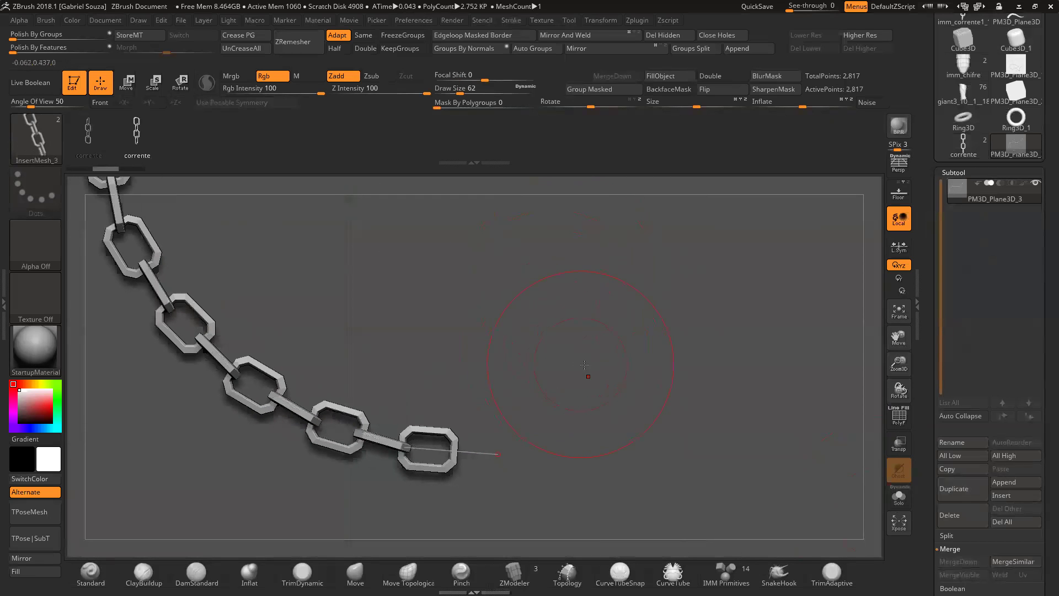
key("f")
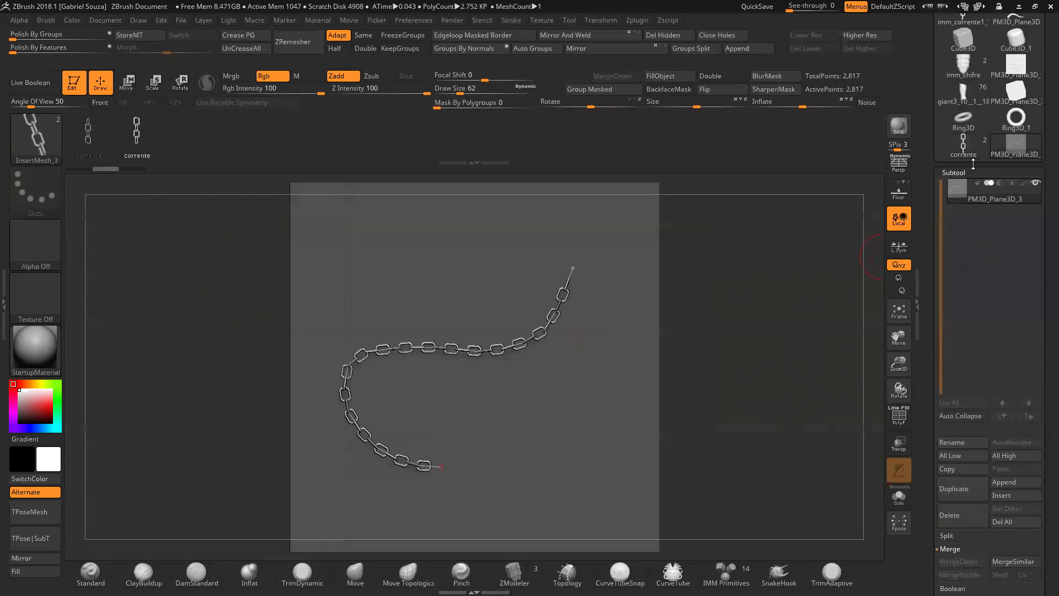
Step: Switch to the corrente chain tool and view the whole simplified chain from several sides
mouse_move(963, 157)
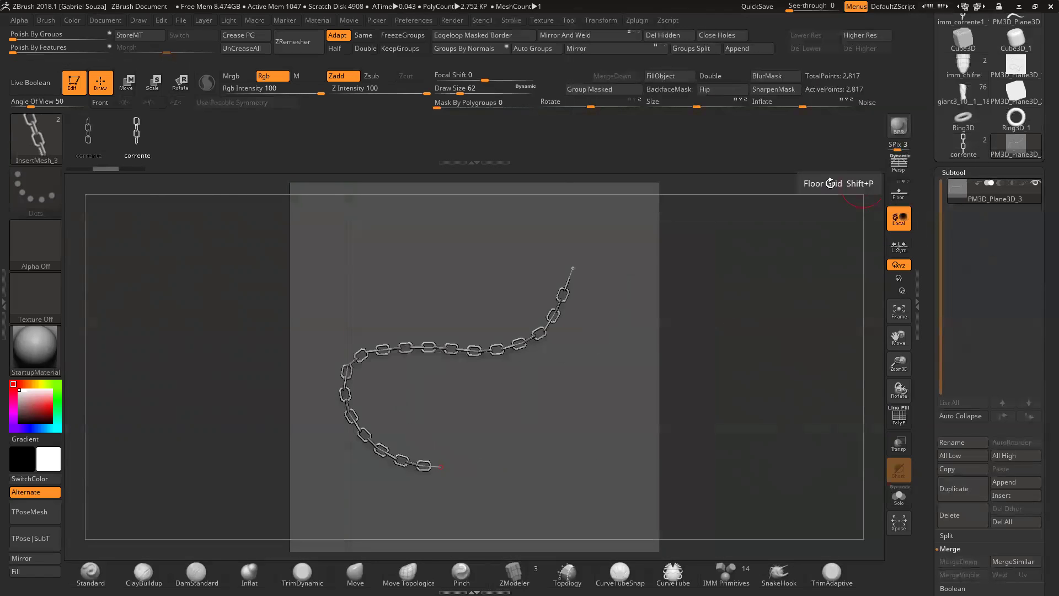
left_click(957, 150)
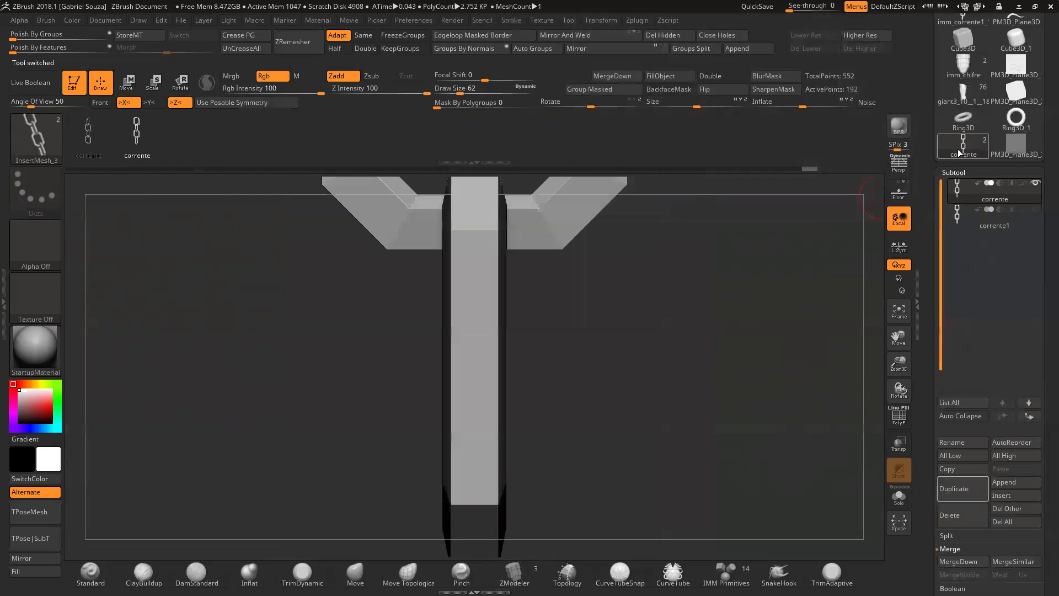
key("f")
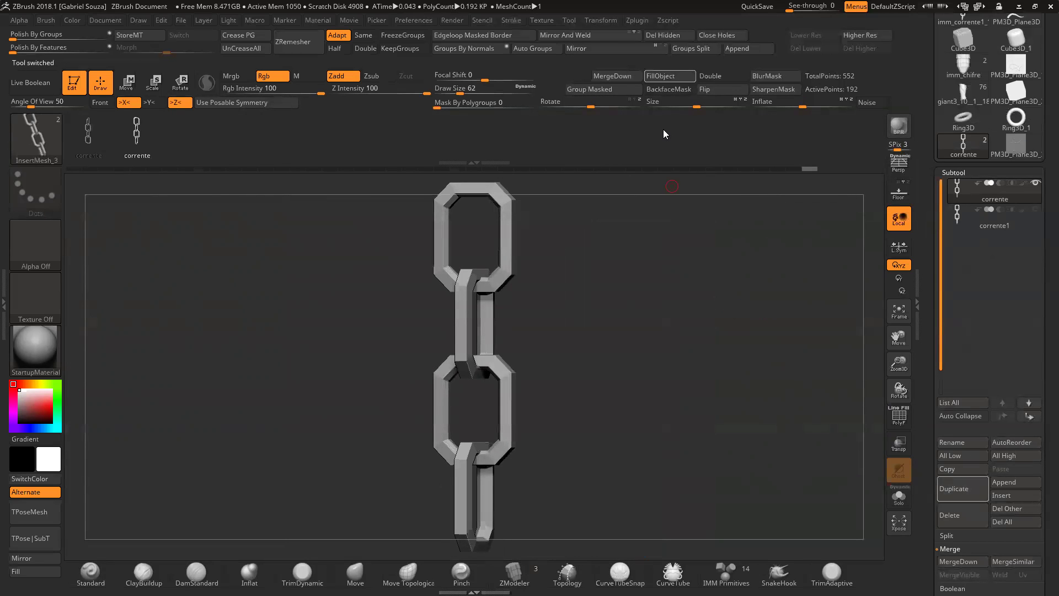
mouse_move(963, 22)
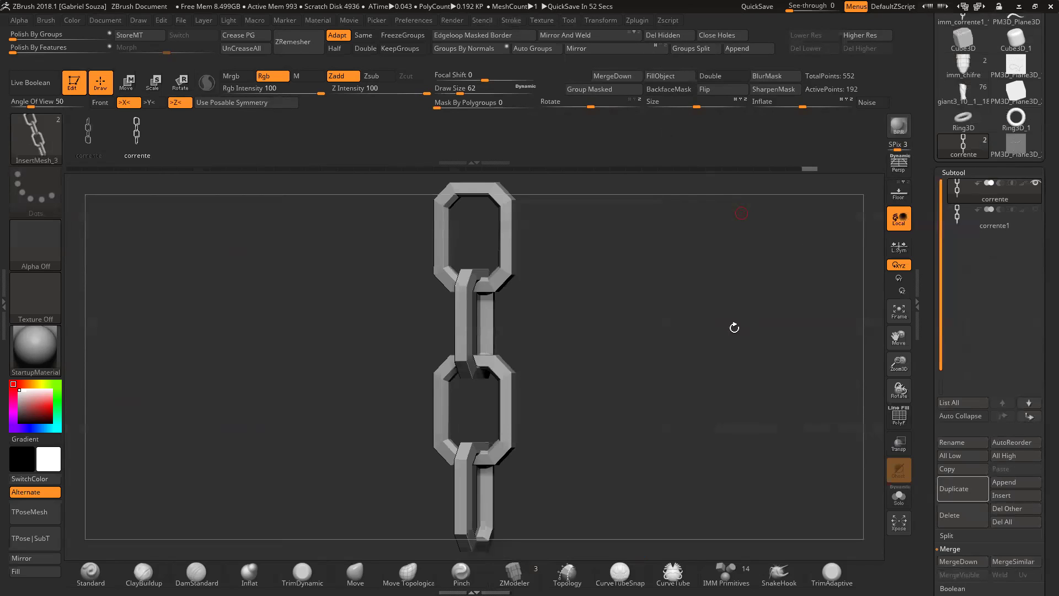
left_click_drag(697, 318, 511, 326)
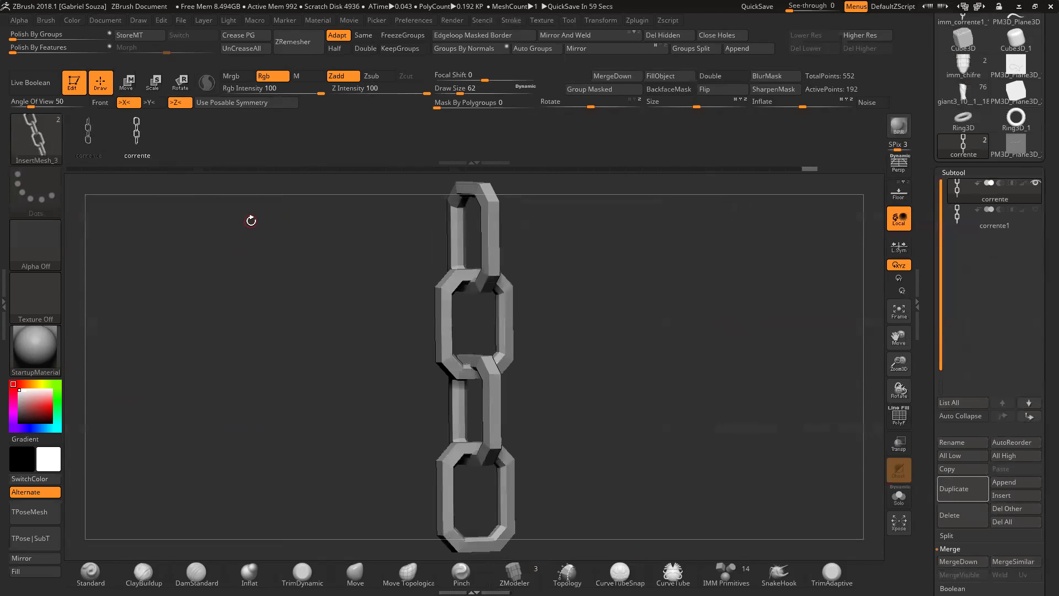
left_click_drag(679, 338, 696, 335)
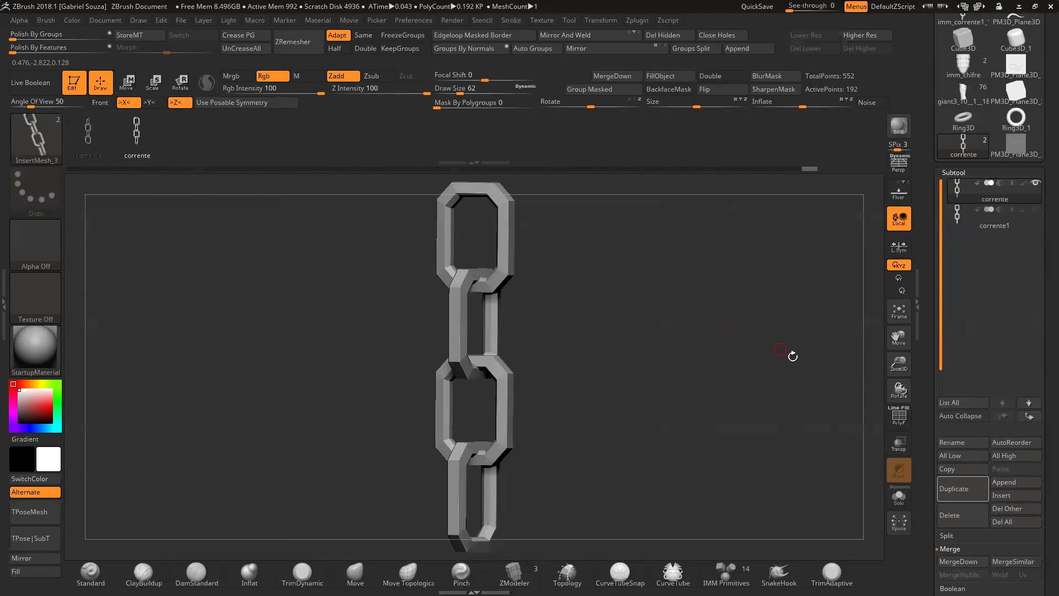
Step: Subdivide the simplified chain twice to preview its smoothed links, and return to the lowest level
left_click_drag(898, 367, 879, 467)
left_click_drag(712, 290, 692, 447, "alt")
mouse_move(615, 295)
left_mouse_down()
mouse_move(592, 303)
mouse_move(648, 303)
mouse_move(660, 289)
left_mouse_up()
key("ctrl+d")
key("ctrl+d")
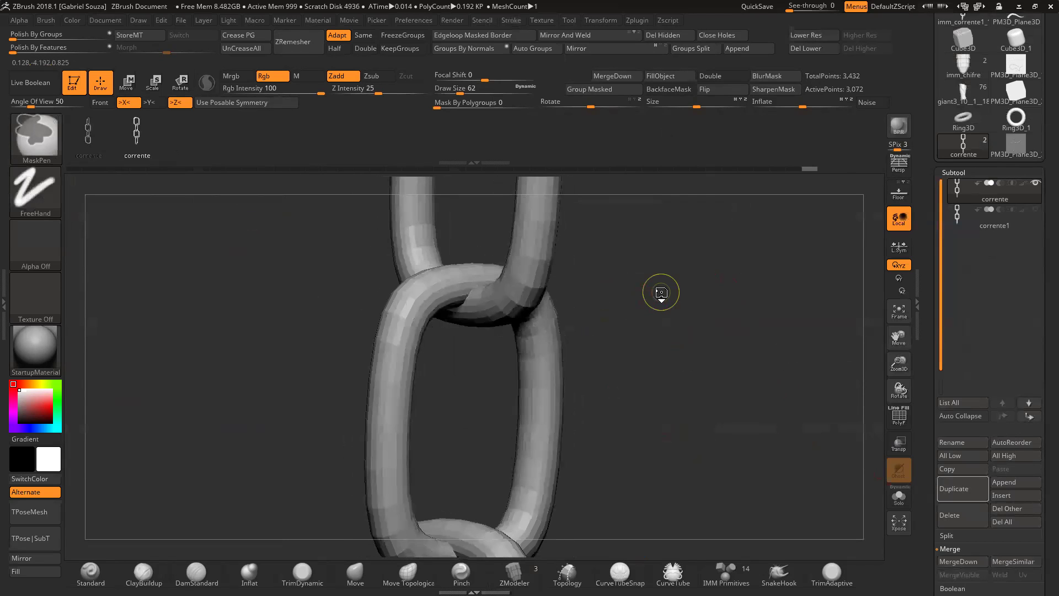
key("shift+d")
key("shift+d")
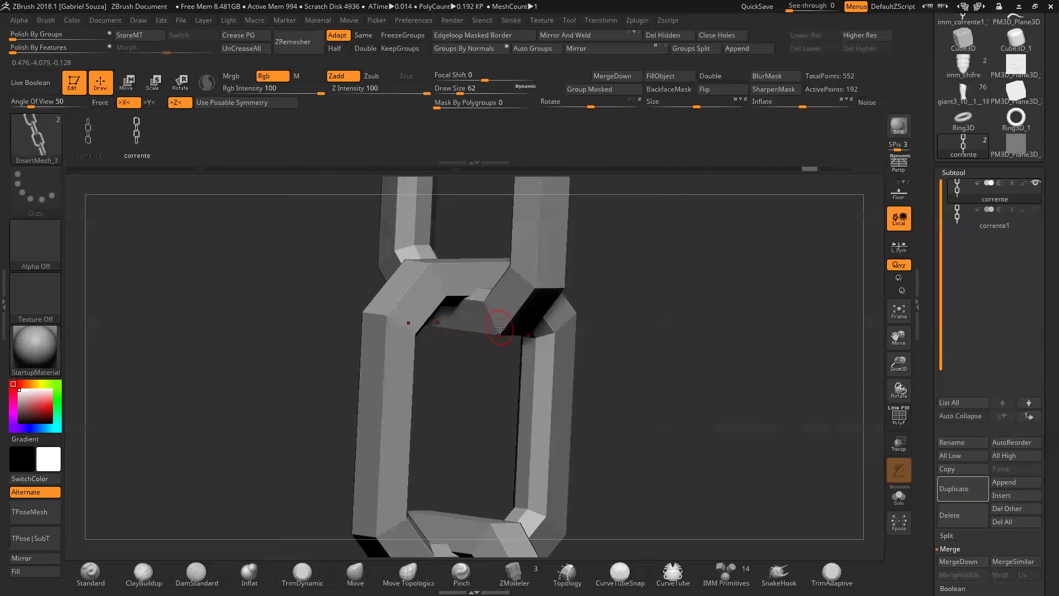
Step: Frame the simplified chain and turn on the polyframe to show its polygroups around the red end link
key("f")
mouse_move(623, 308)
left_mouse_down("shift")
mouse_move(607, 354)
mouse_move(598, 315)
left_mouse_up("shift")
key("shift+f")
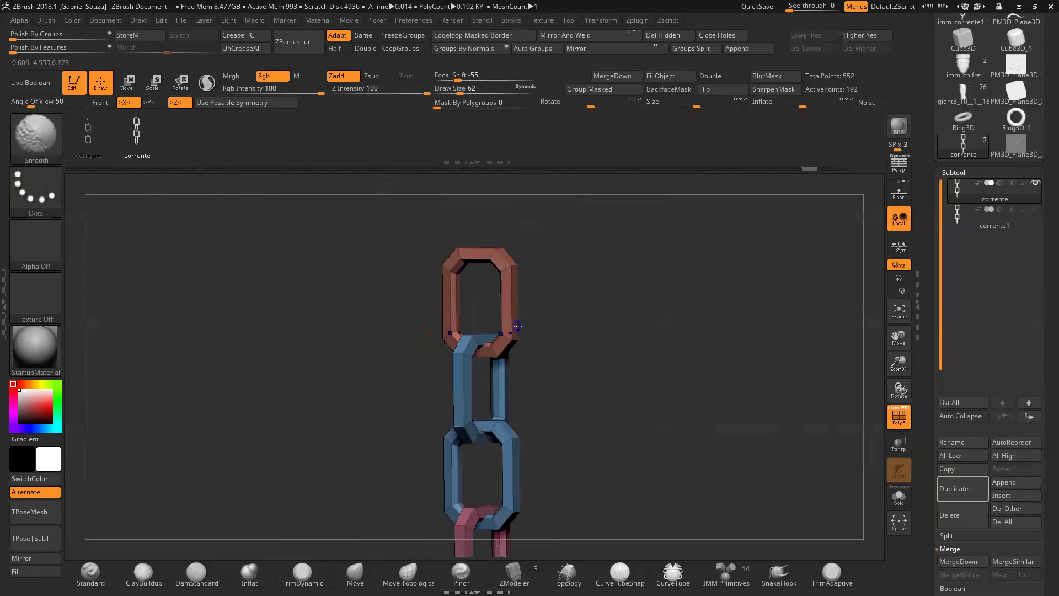
left_click_drag(899, 363, 901, 390)
left_click_drag(617, 364, 608, 436, "alt")
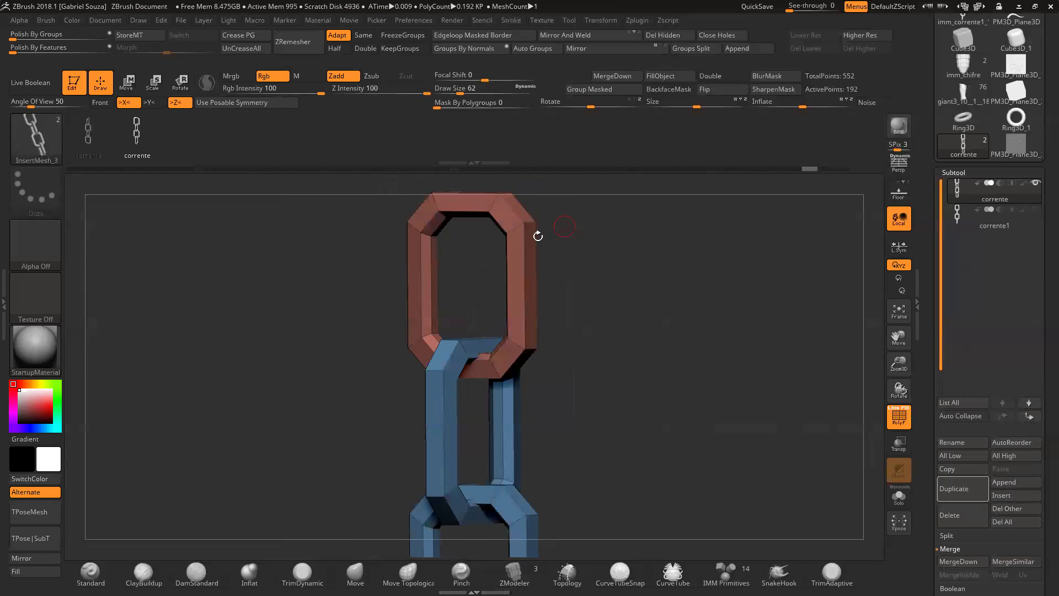
Step: Isolate the red end link and mask its upper half
left_click(530, 288, "ctrl+shift")
left_click_drag(600, 322, 536, 349, "shift")
mouse_move(348, 453)
left_mouse_down("ctrl")
mouse_move(541, 349)
mouse_move(576, 307)
left_mouse_up("ctrl")
left_click_drag(653, 323, 634, 340)
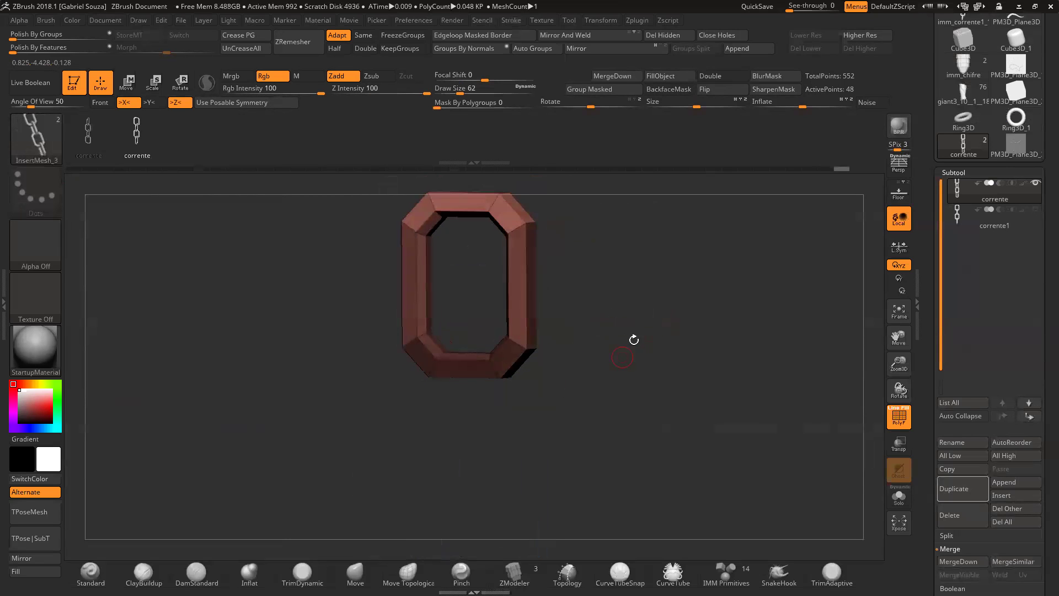
left_click(618, 364, "ctrl")
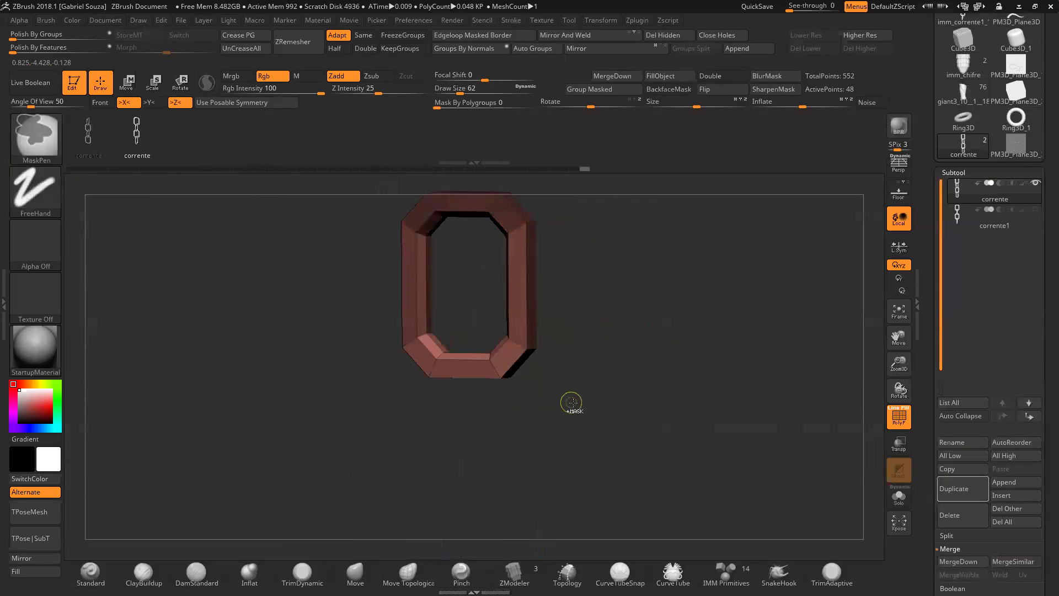
key("ctrl+shift")
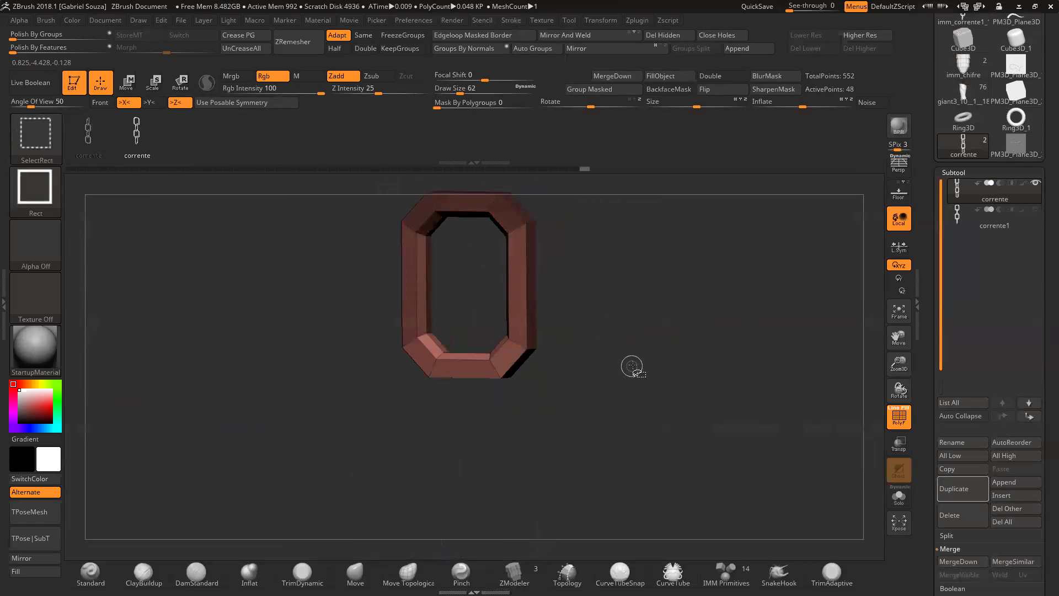
key("ctrl")
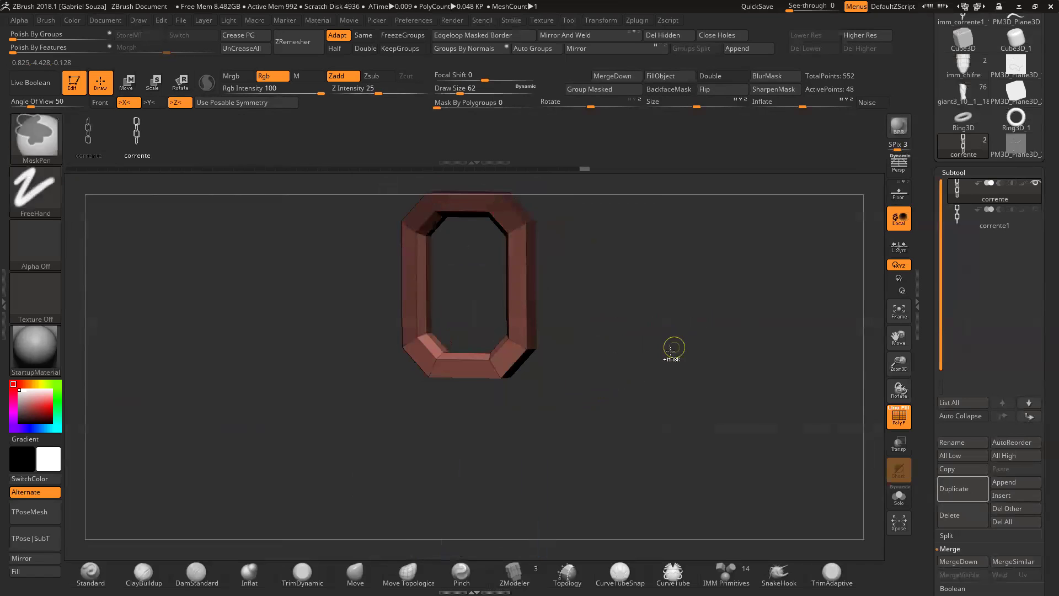
Step: Mask the blue and pink links with the red one hidden, show the whole chain and clear the mask
mouse_move(641, 326)
left_mouse_down("ctrl+shift")
mouse_move(692, 383)
mouse_move(626, 268)
mouse_move(603, 309)
mouse_move(566, 283)
left_mouse_up("ctrl+shift")
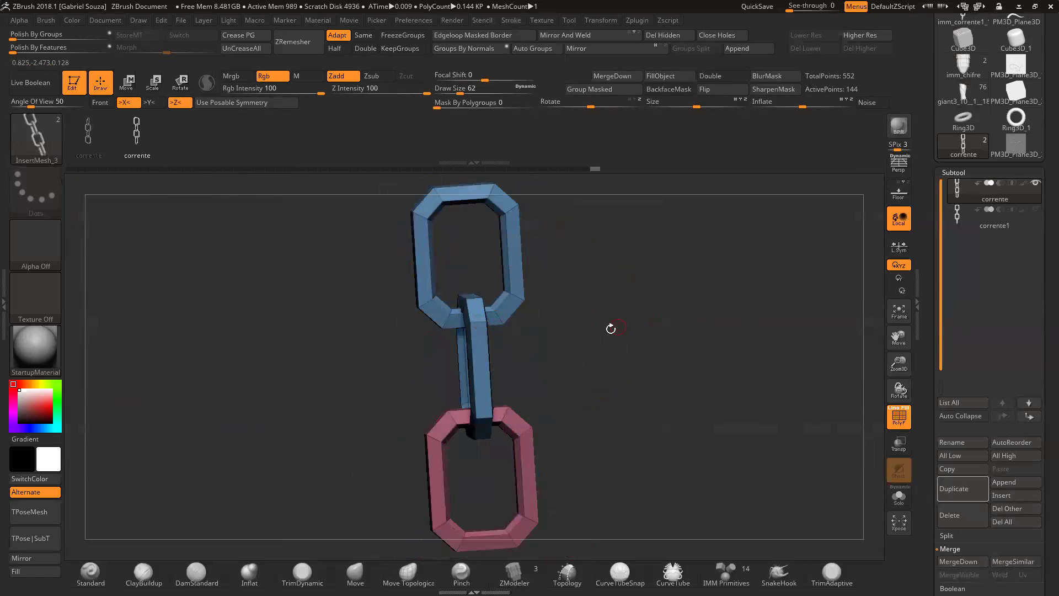
left_click(617, 330, "ctrl")
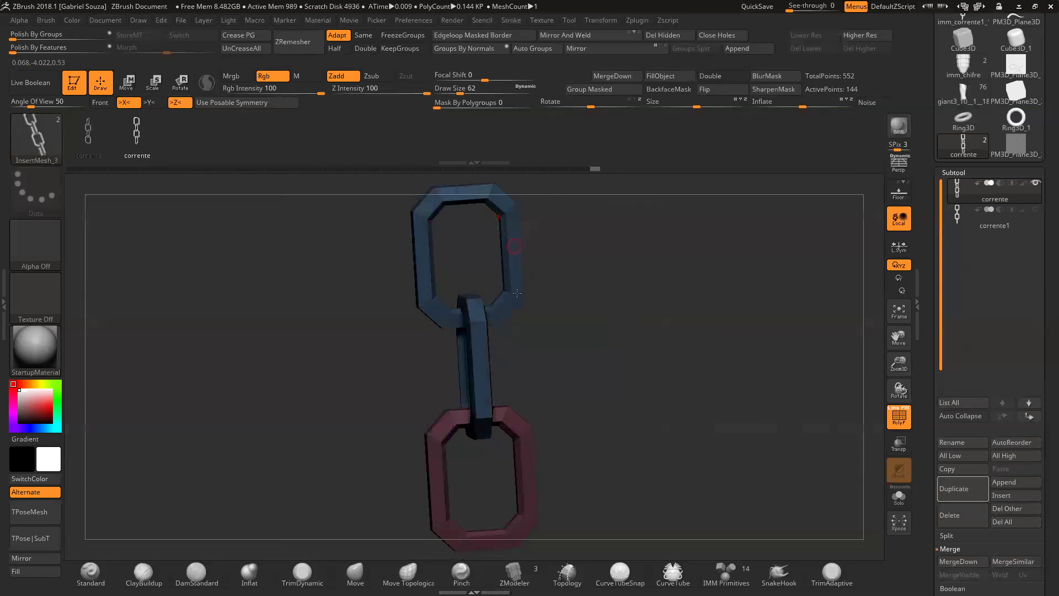
left_click(633, 315, "ctrl+shift")
left_click_drag(627, 265, 619, 366, "alt")
left_click_drag(632, 315, 555, 324)
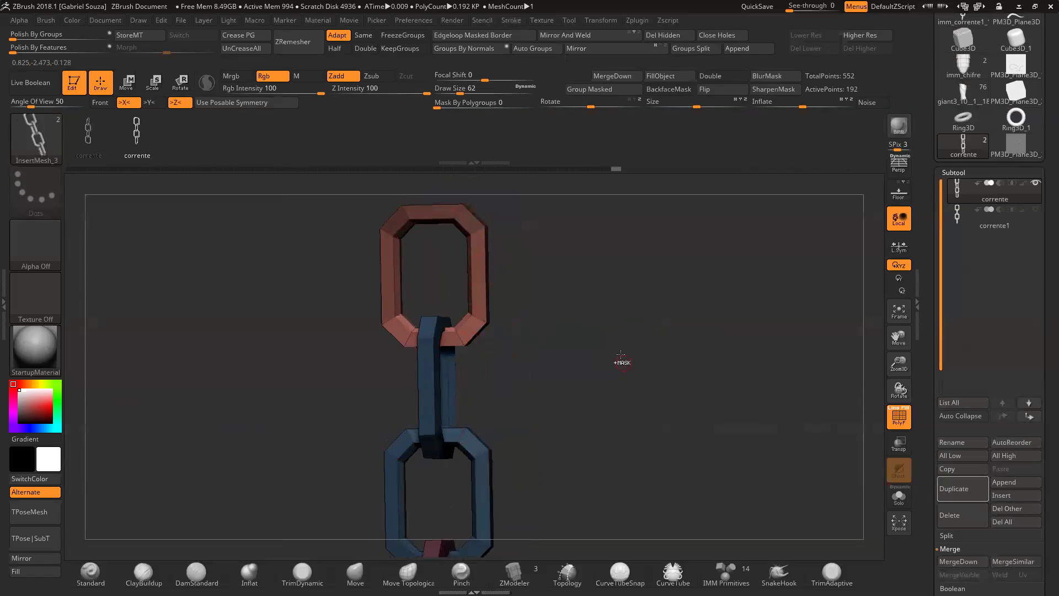
left_click_drag(600, 329, 580, 335)
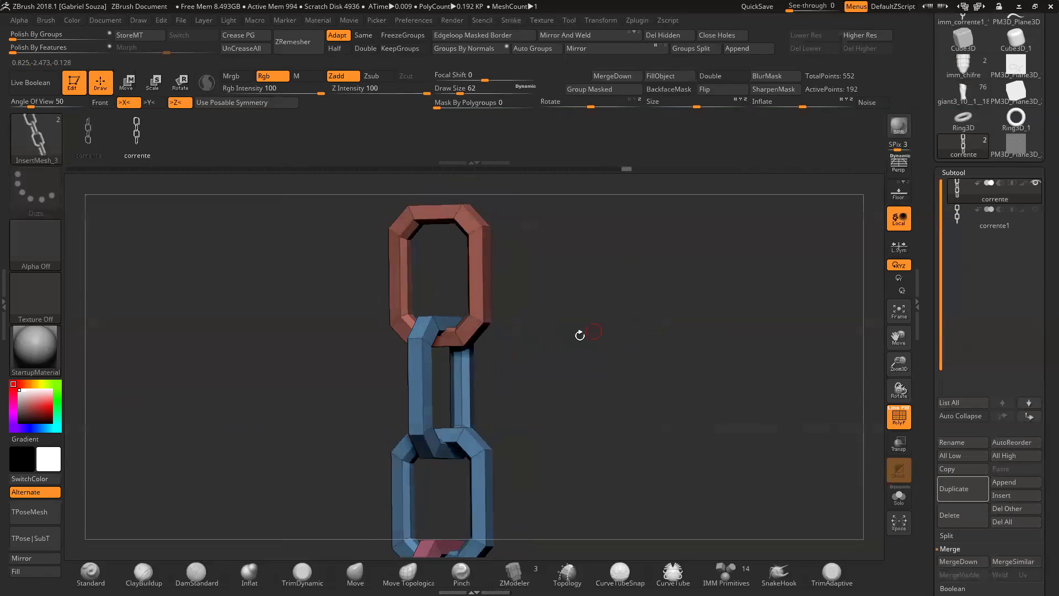
Step: Mask the entire chain except the lower half of the red end link
left_click(476, 277, "ctrl+shift")
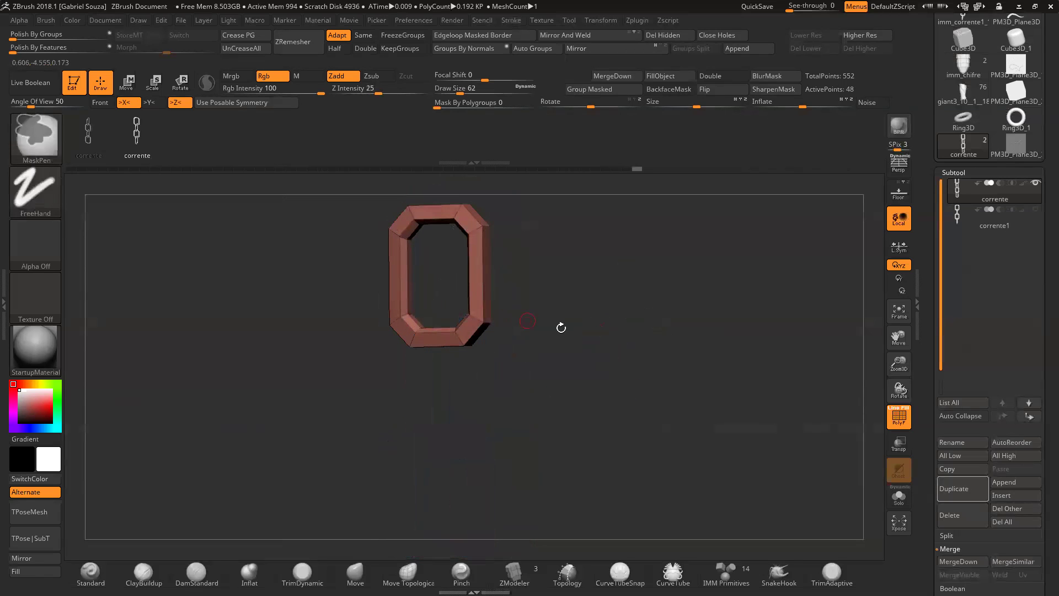
left_click_drag(342, 415, 533, 294, "ctrl")
left_click(567, 346, "ctrl")
left_click_drag(593, 379, 641, 377)
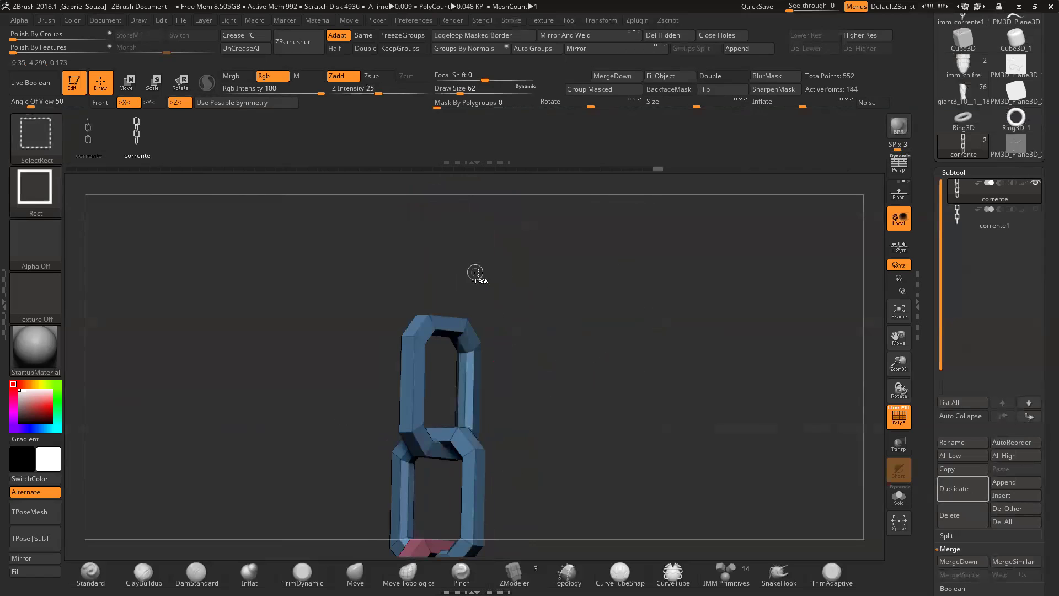
left_click(645, 344, "ctrl")
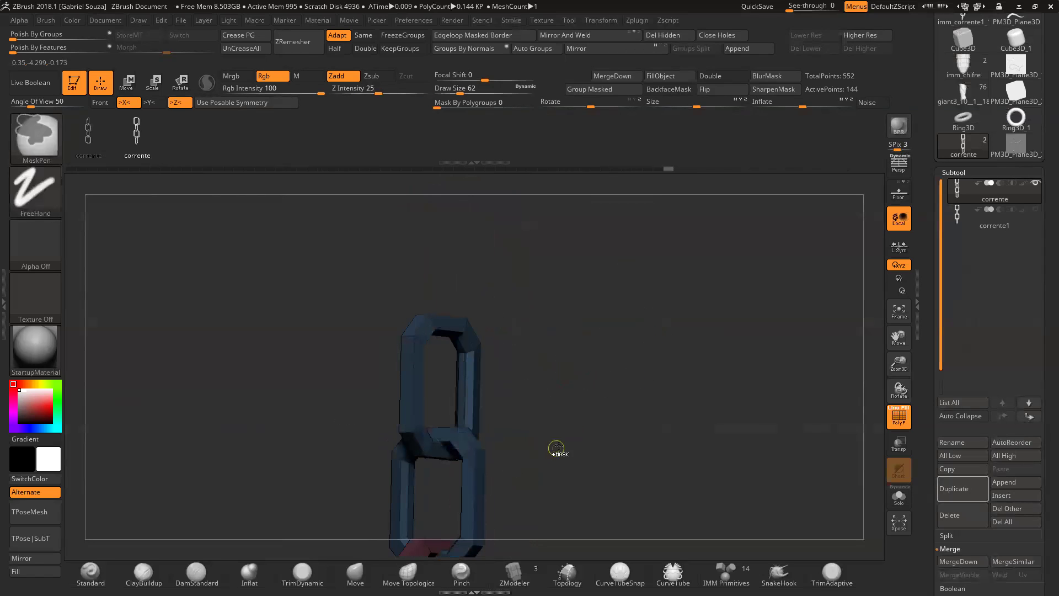
left_click(657, 349, "ctrl+shift")
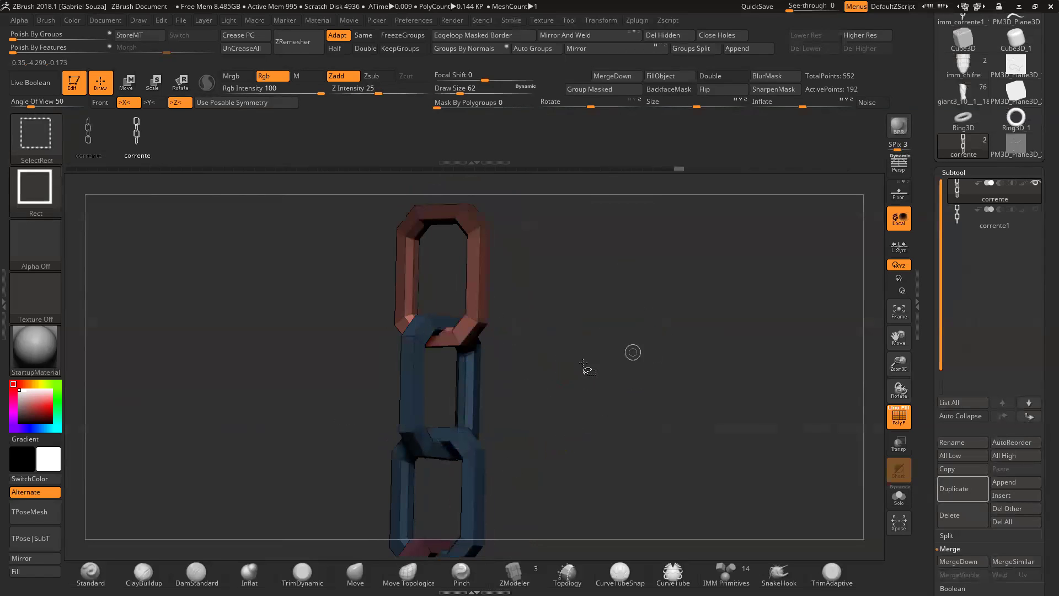
left_click_drag(594, 334, 631, 338)
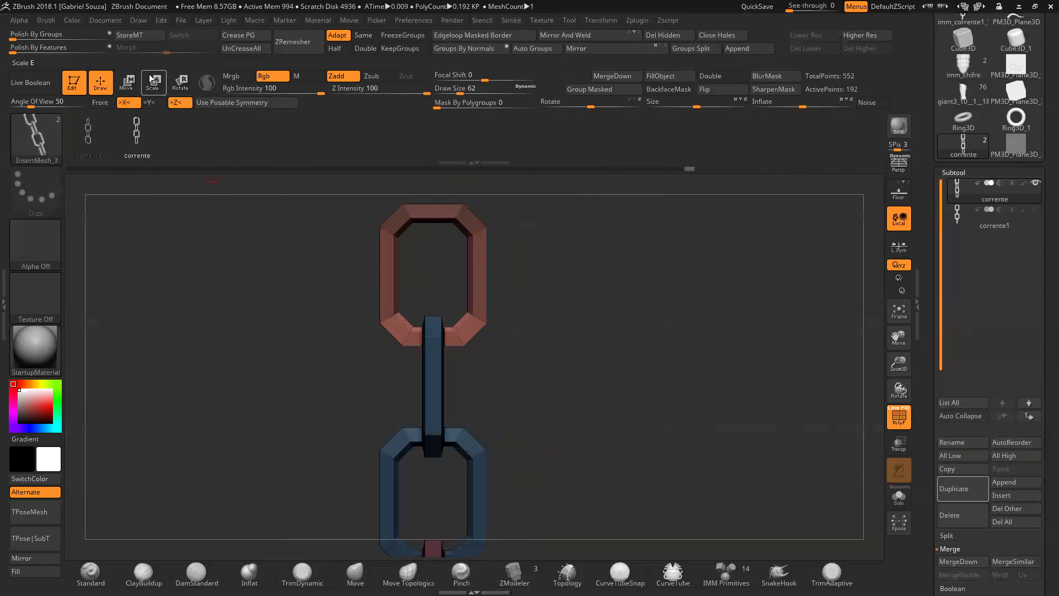
Step: Move the unmasked lower half of the red end link slightly down along Y and release the surrounding mask
left_click(126, 82)
left_click_drag(566, 263, 510, 268)
left_click_drag(899, 362, 812, 372)
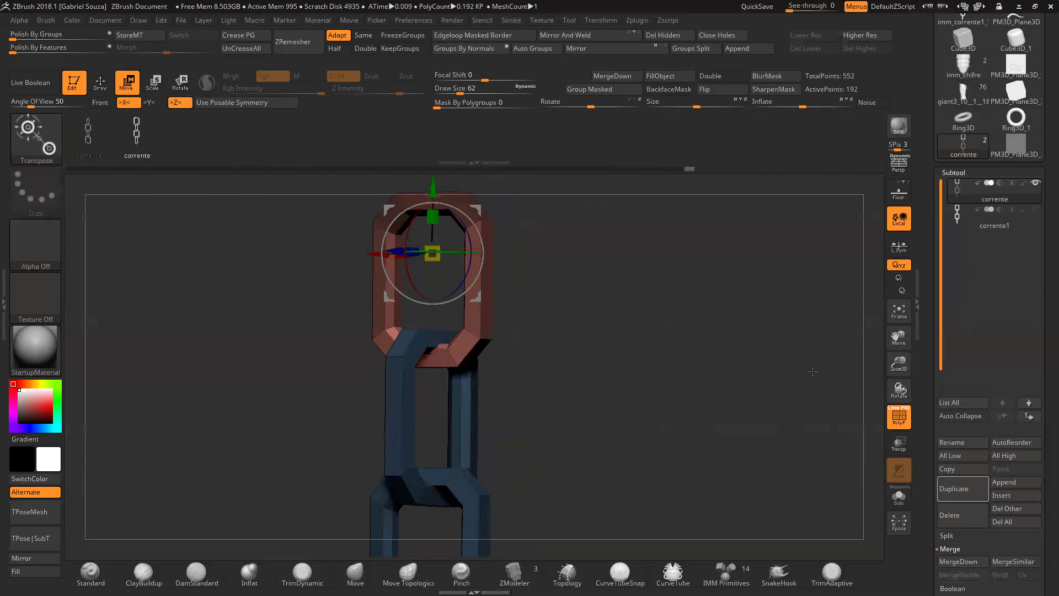
left_click_drag(618, 326, 626, 372, "alt")
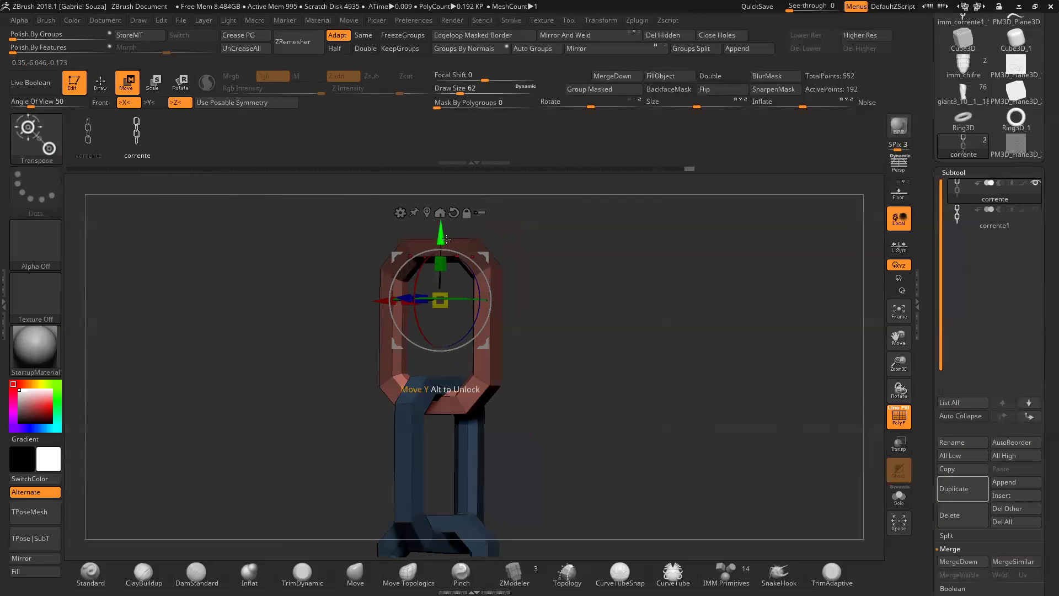
left_click_drag(440, 228, 443, 282)
left_click_drag(905, 366, 898, 427)
left_click_drag(440, 282, 444, 304)
mouse_move(670, 302)
left_mouse_down()
mouse_move(633, 304)
mouse_move(652, 303)
left_mouse_up()
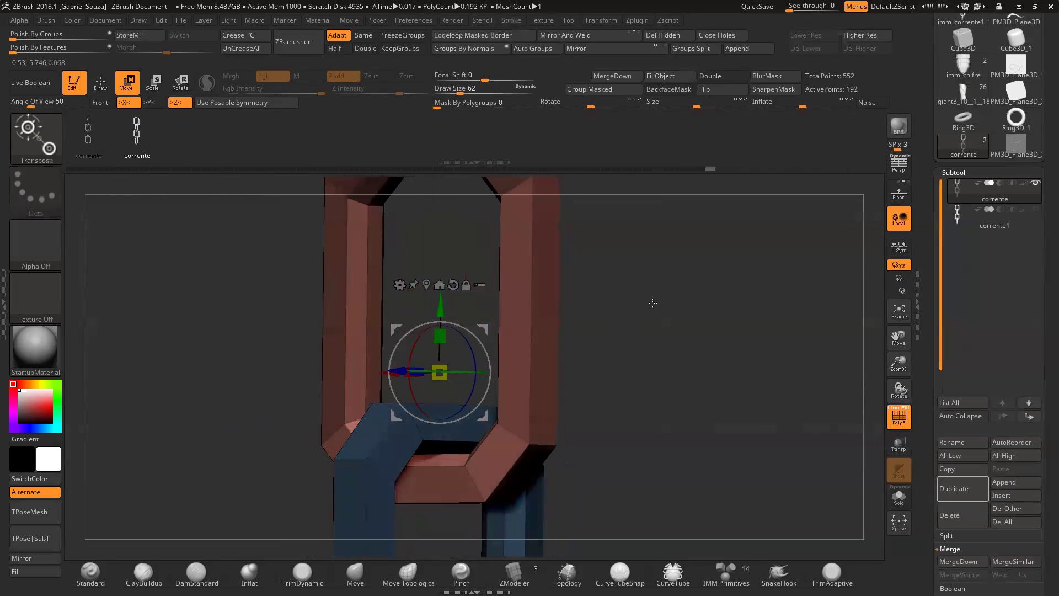
left_click(663, 333, "ctrl")
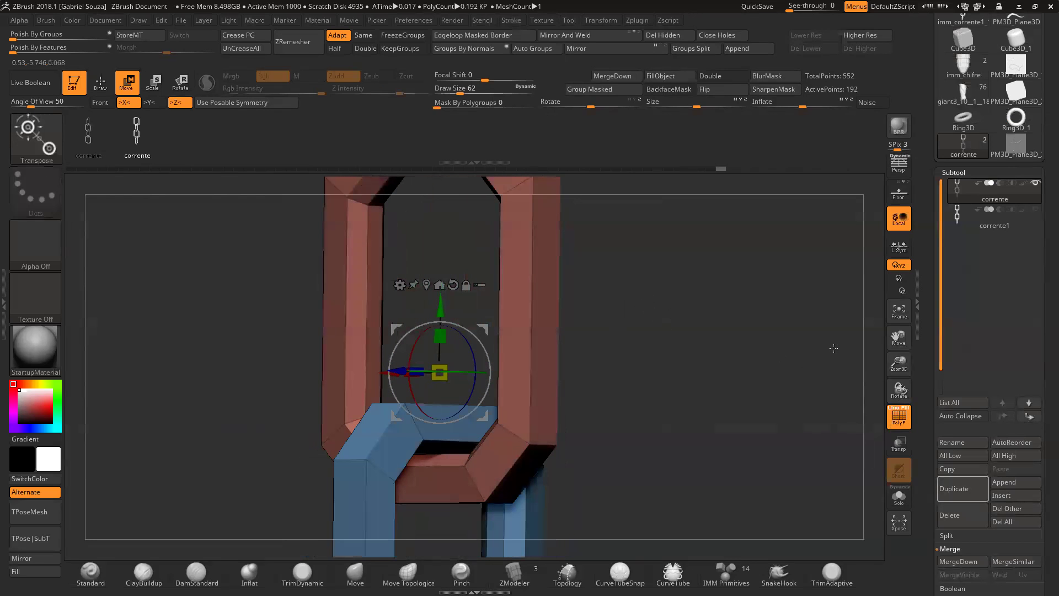
Step: Preview the lengthened red link at a smoothed subdivision level, and try a further downward move along Y
key("ctrl+d")
mouse_move(678, 386)
left_mouse_down()
mouse_move(734, 387)
mouse_move(698, 377)
left_mouse_up()
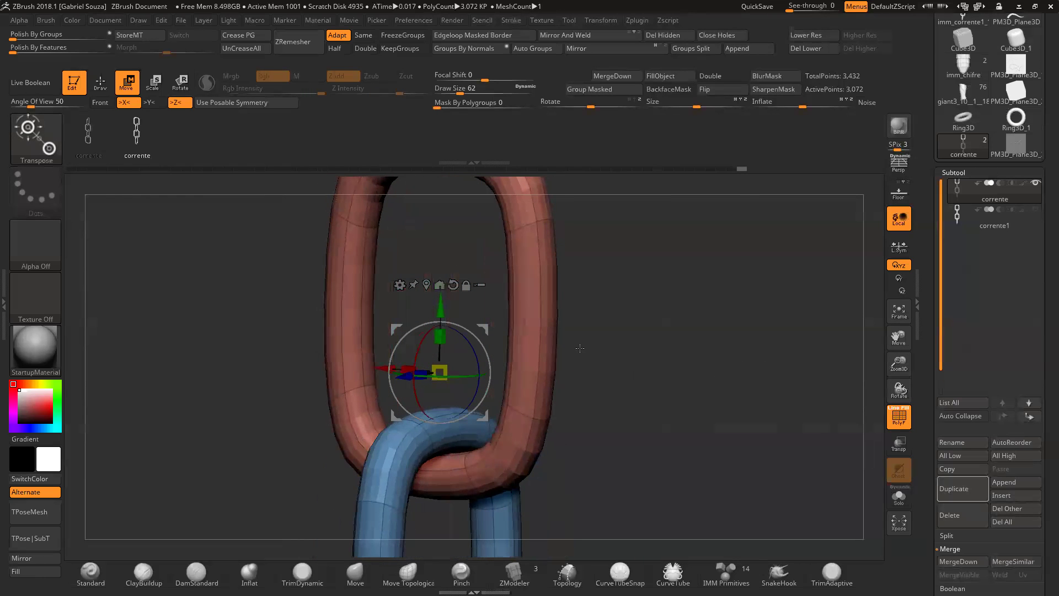
key("shift+d")
left_click_drag(441, 307, 440, 350)
key("ctrl+z")
left_click_drag(607, 364, 652, 396, "ctrl")
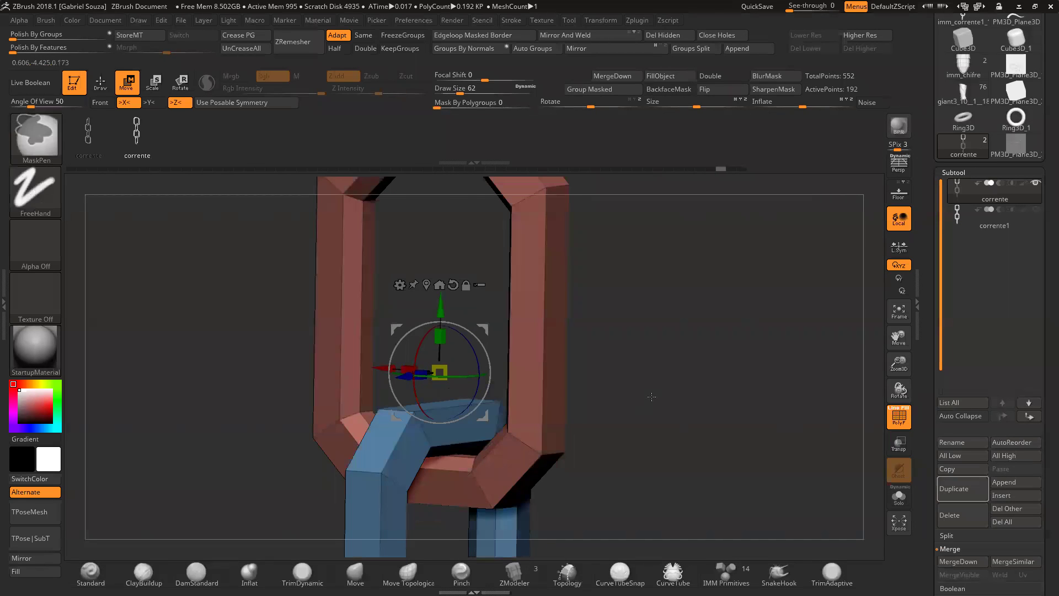
Step: Check the whole reshaped chain from the front and make the corrente1 subtool active
key("f")
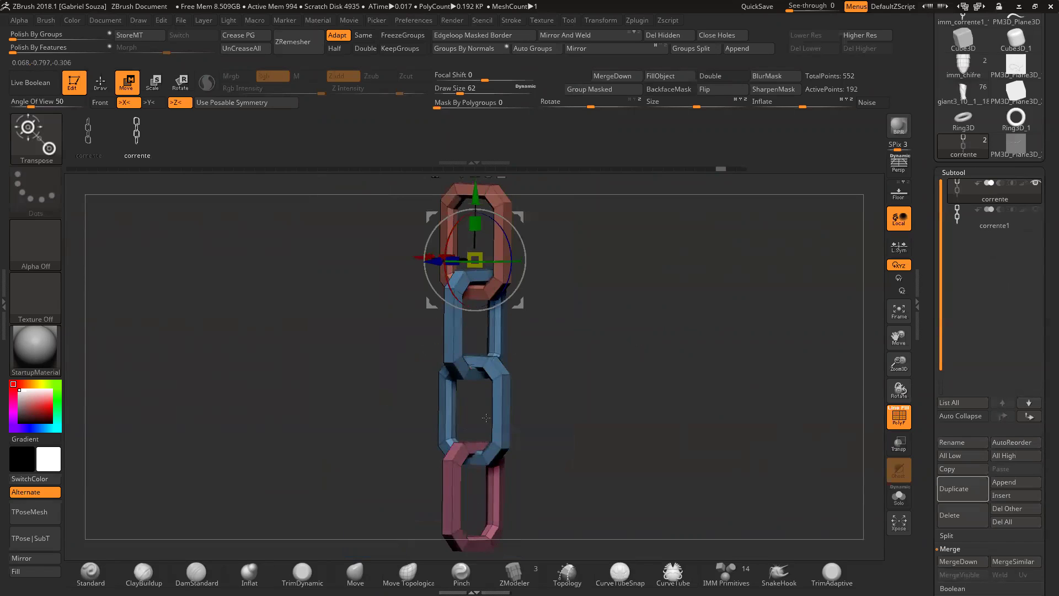
left_click_drag(517, 303, 513, 361, "alt")
left_click_drag(600, 341, 641, 355, "shift")
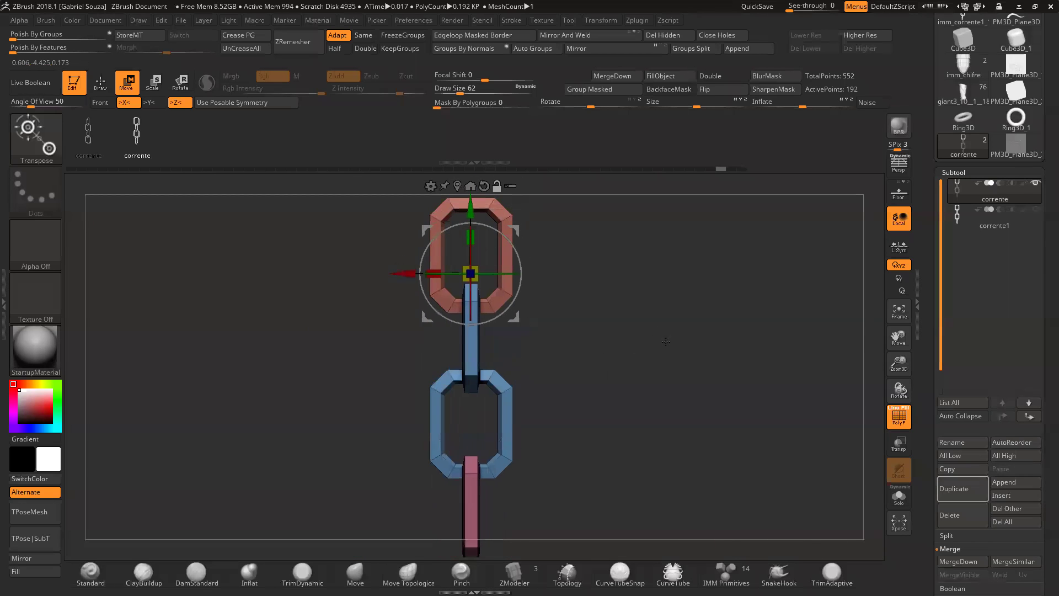
left_click(949, 215)
left_click_drag(526, 424, 610, 343)
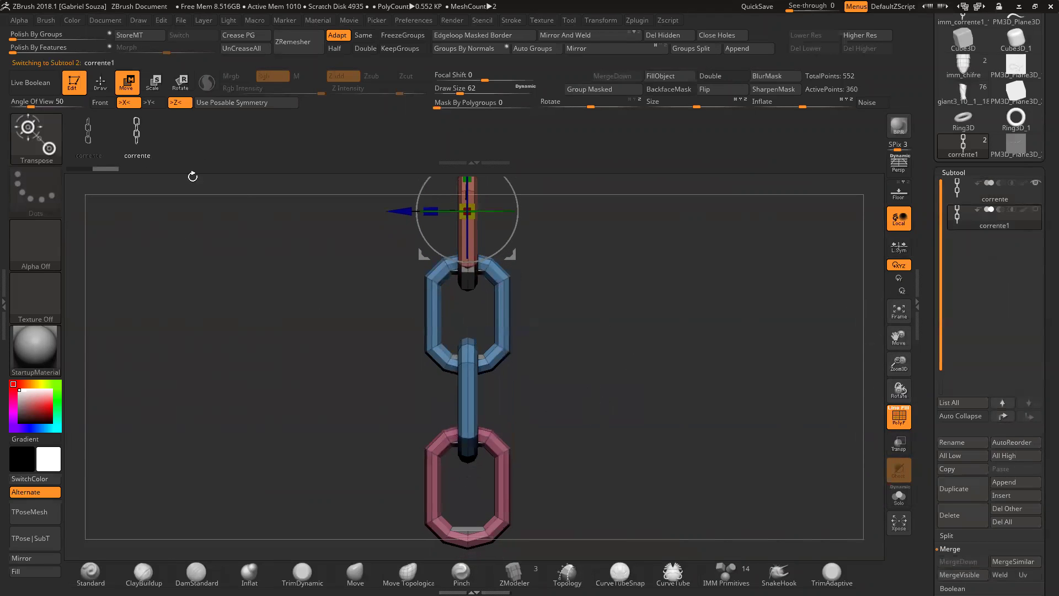
Step: Hide the corrente subtool so that only corrente1 shows, and frame its red end link up close
left_click_drag(903, 358, 902, 380)
left_click_drag(632, 457, 645, 348, "alt")
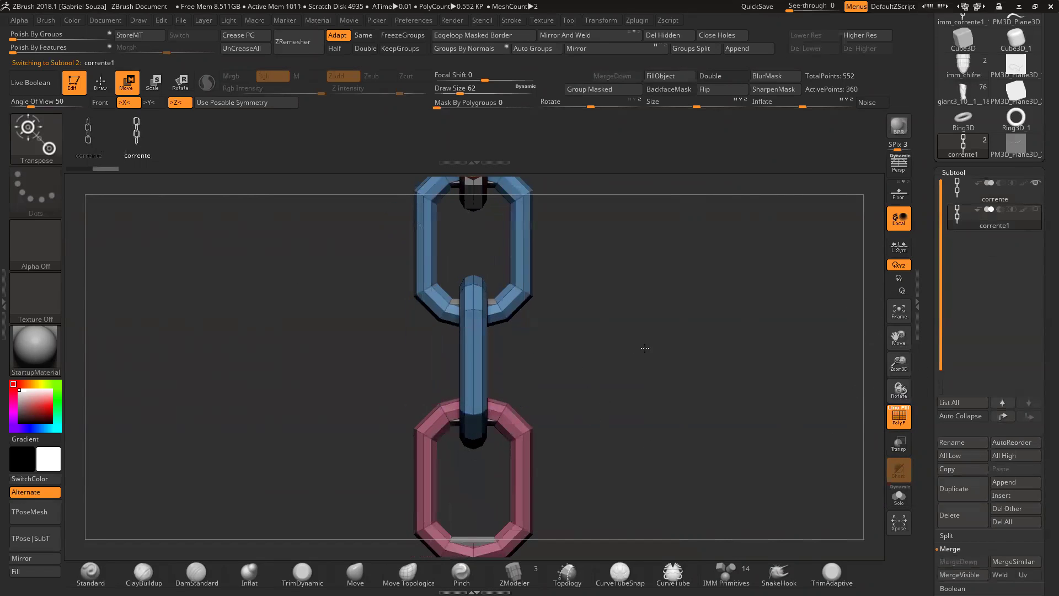
left_click(1035, 183)
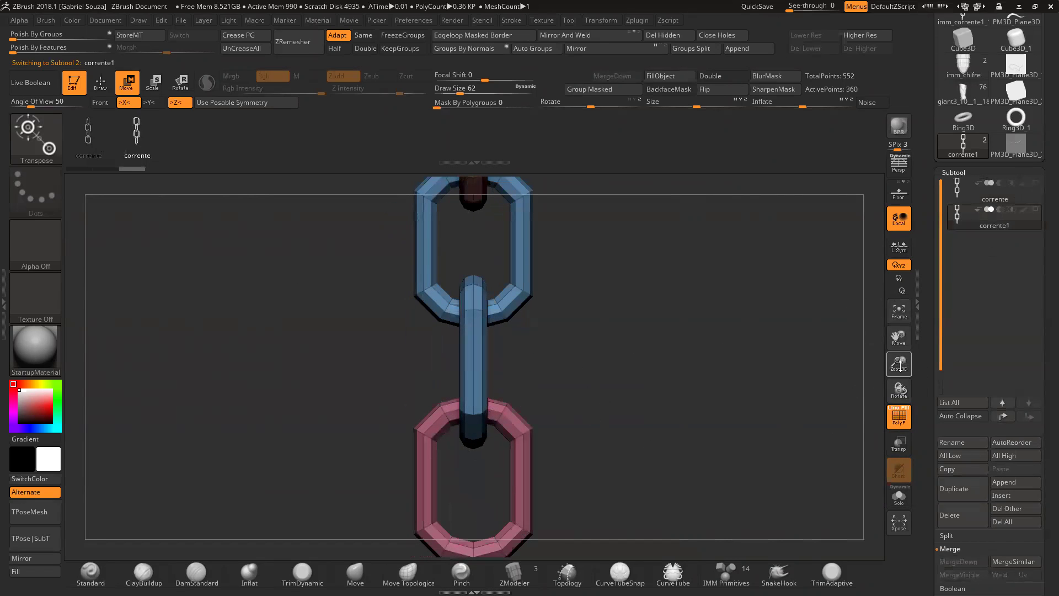
left_click_drag(900, 366, 900, 387)
left_click_drag(637, 441, 648, 207, "alt")
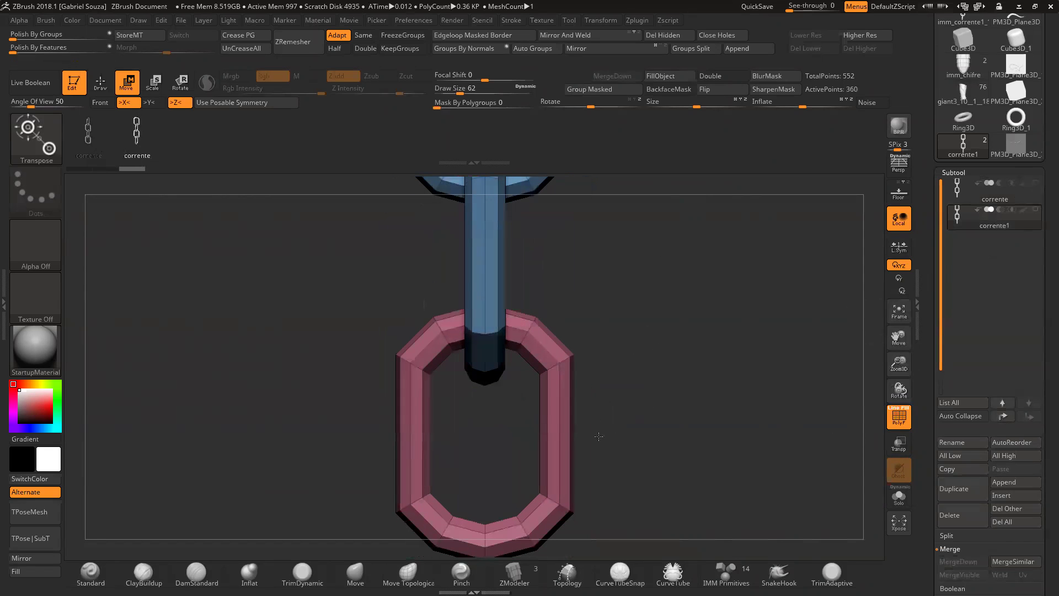
Step: Set the ZModeler edge action to Insert with the Single EdgeLoop target and try a loop across the red end link's straight sides
left_click(514, 574)
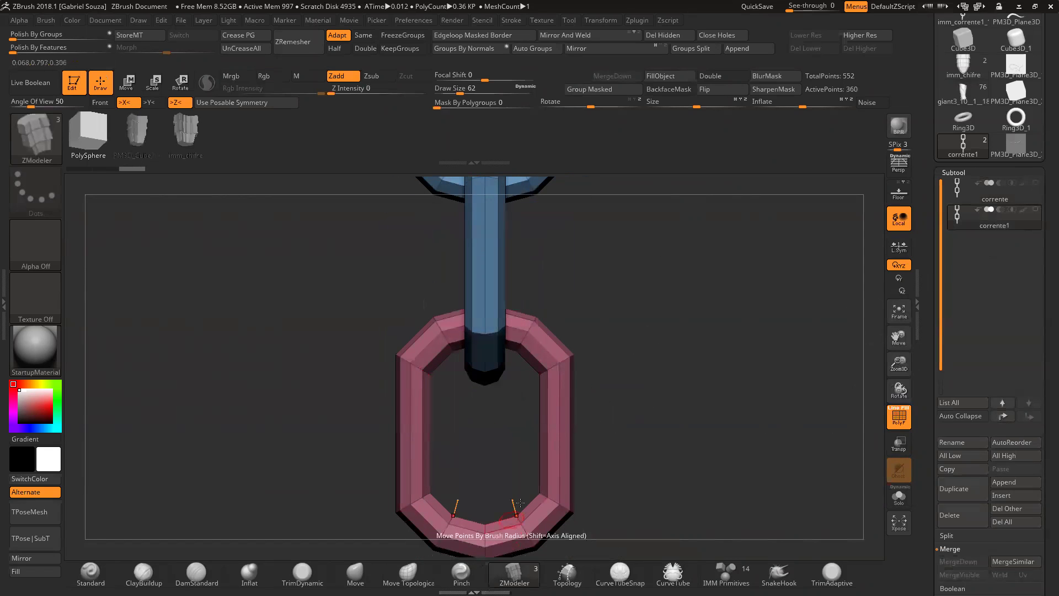
key("space")
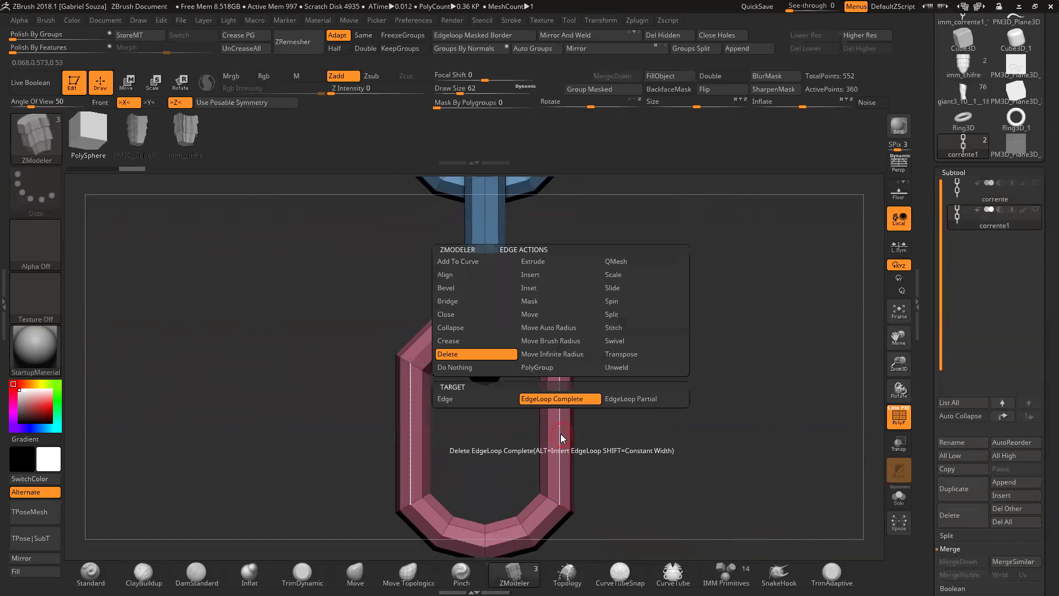
left_click(537, 275)
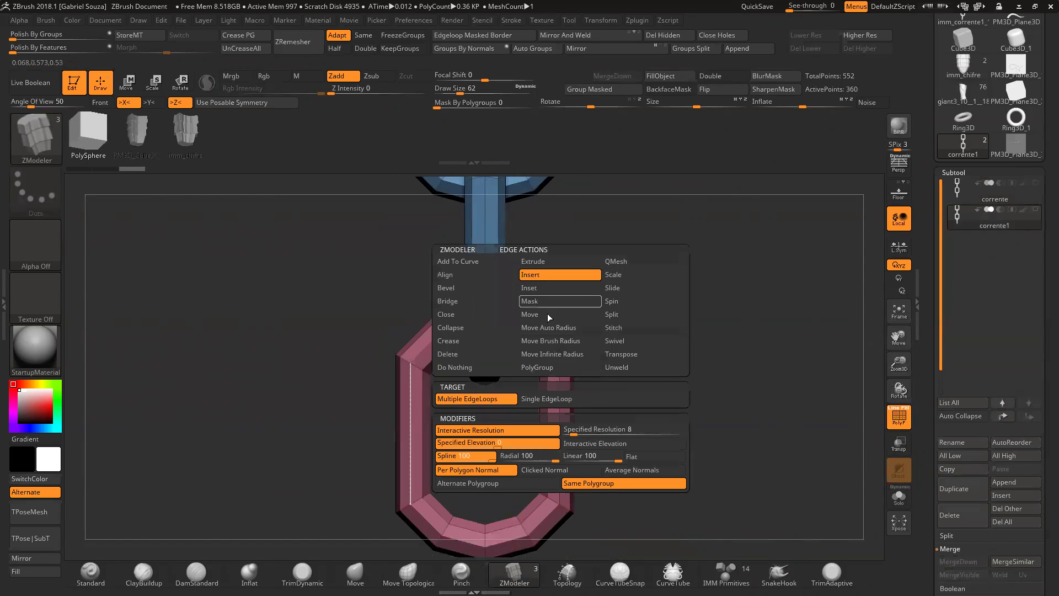
left_click(540, 399)
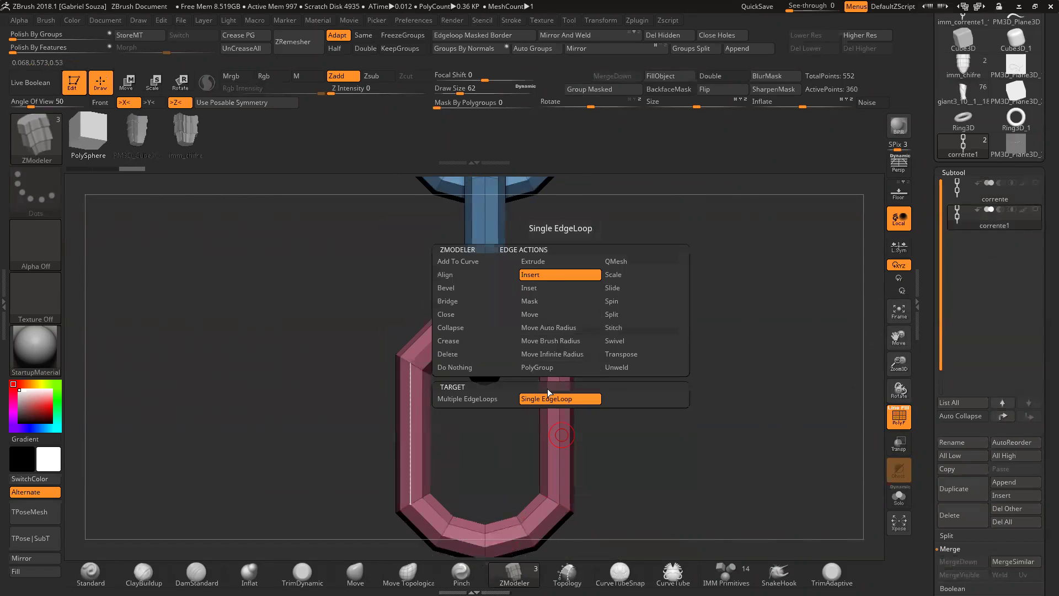
left_click(560, 423)
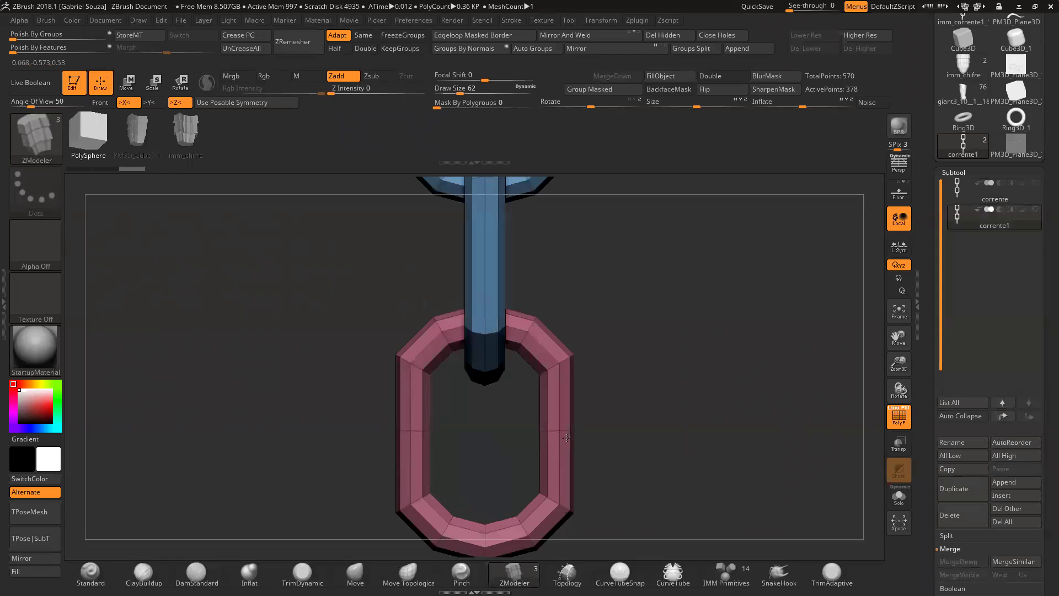
left_click(568, 434)
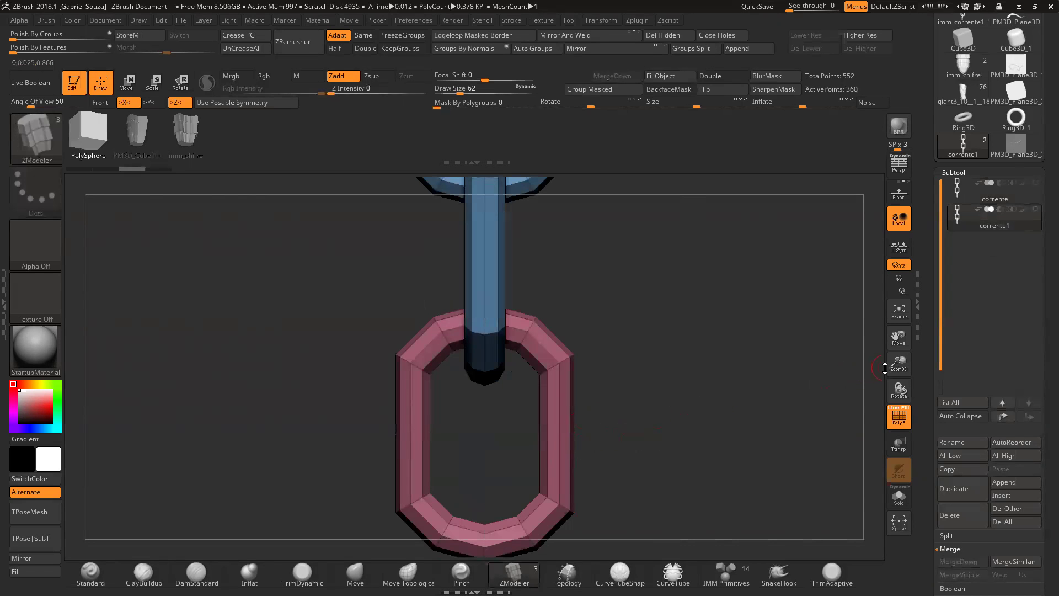
left_click_drag(899, 389, 880, 369)
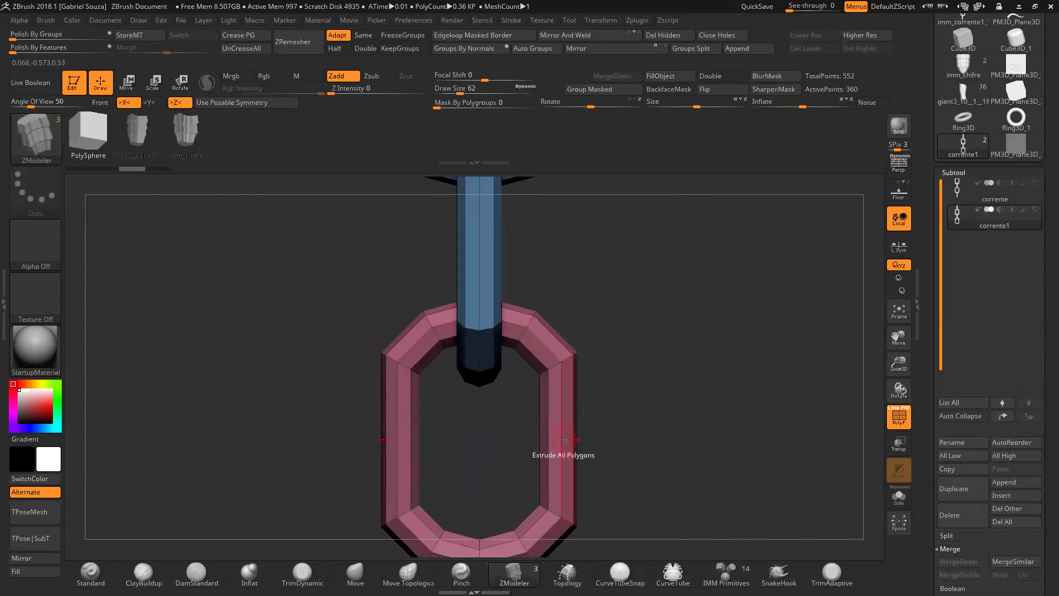
Step: Switch the Insert target to Multiple EdgeLoops with Alternate Polygroup, try several loops along the red link's sides, and undo them
key("space")
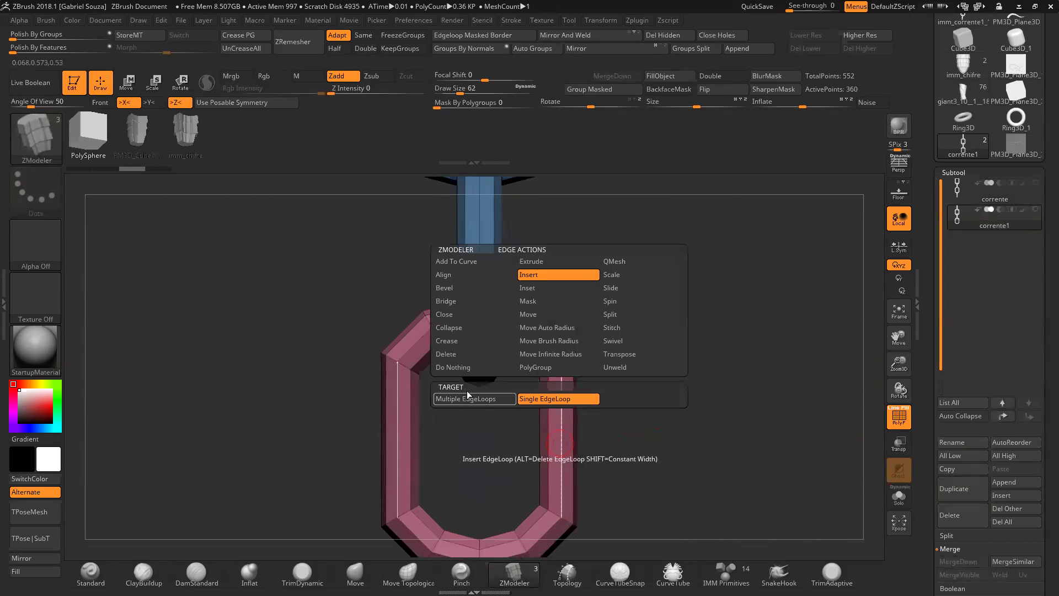
left_click(453, 398)
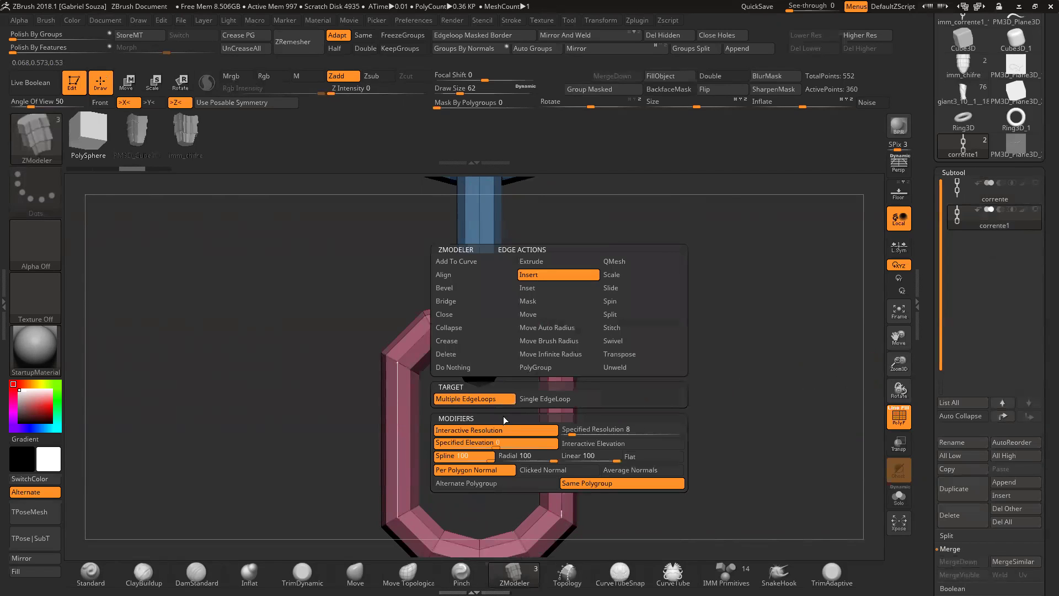
left_click(484, 485)
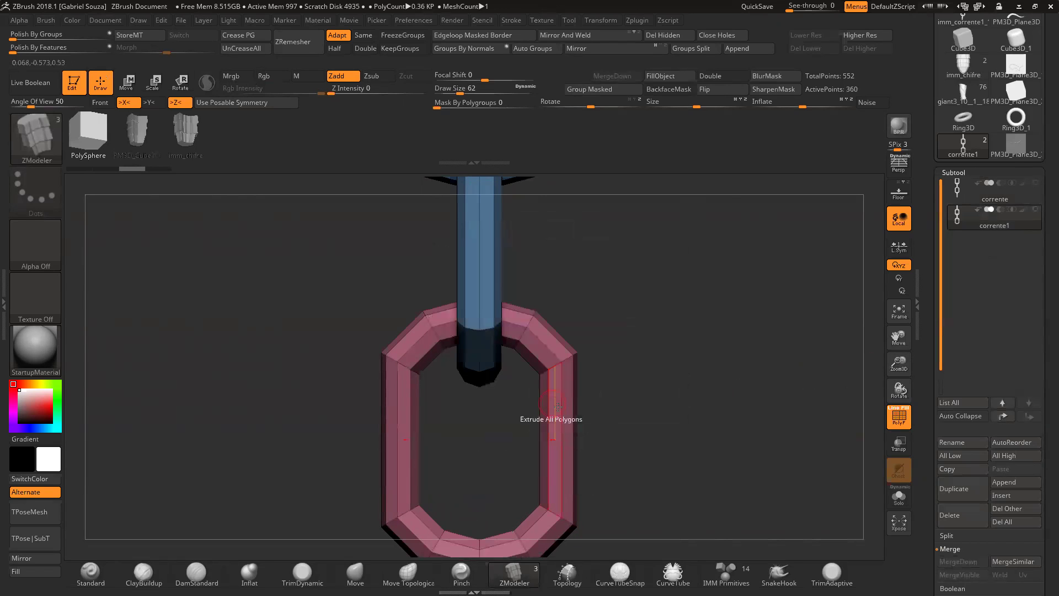
left_click(561, 427)
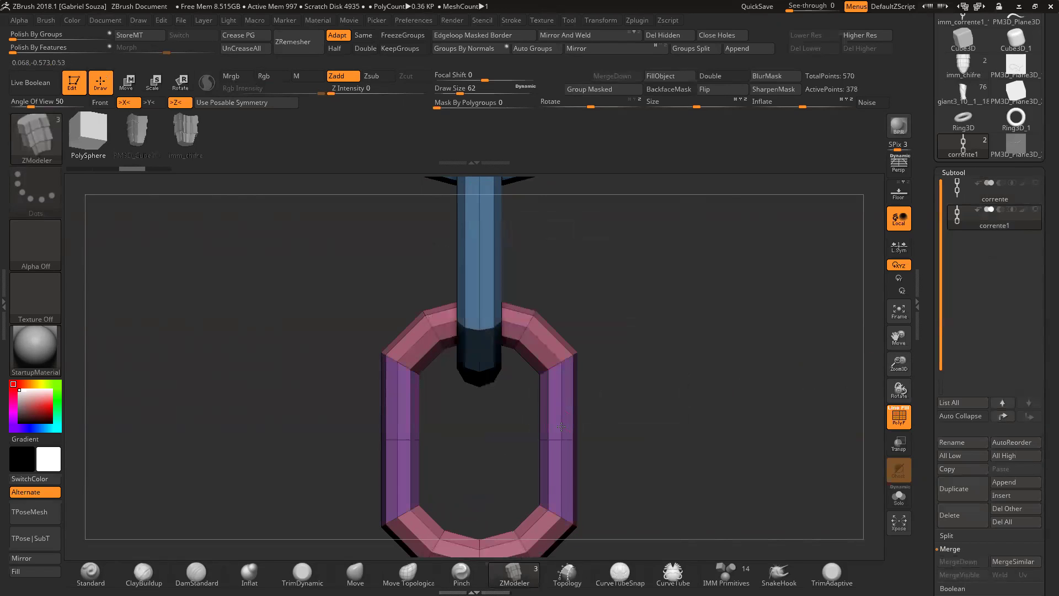
key("ctrl+z")
left_click(560, 435)
mouse_move(611, 388)
left_mouse_down()
mouse_move(588, 429)
mouse_move(595, 393)
left_mouse_up()
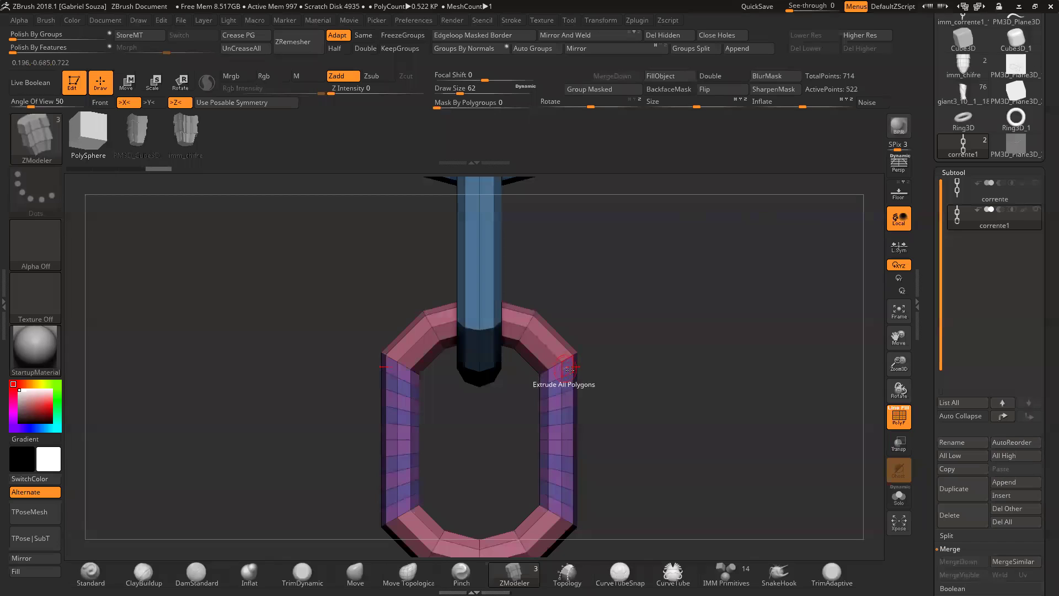
key("ctrl+z")
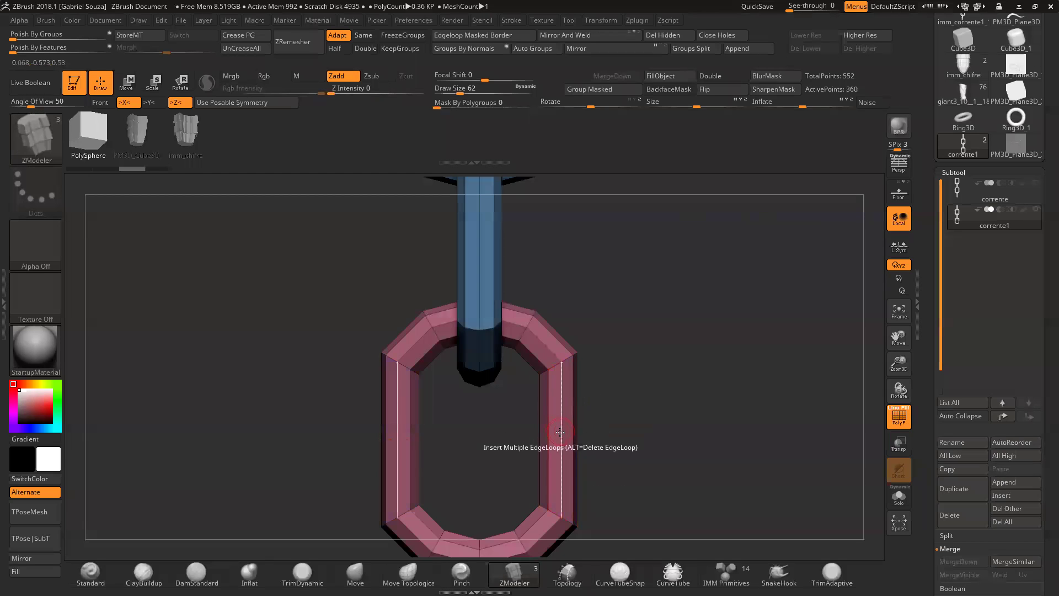
Step: Set the inserted loops to Same Polygroup, try a dense set of loops along the red link's straight sides, and undo it
key("space")
left_click(586, 484)
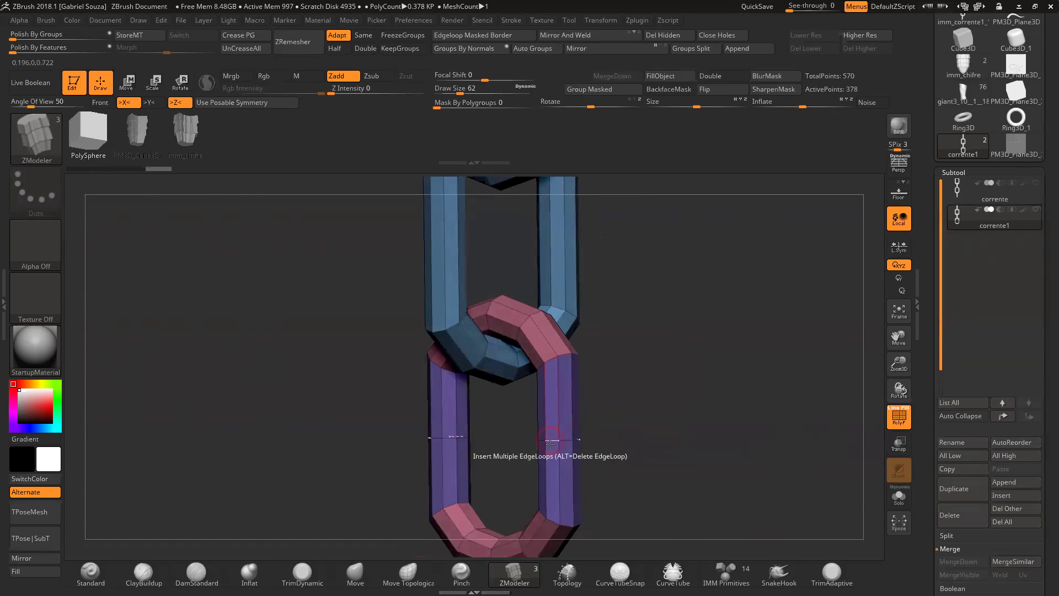
left_click_drag(622, 417, 577, 443, "shift")
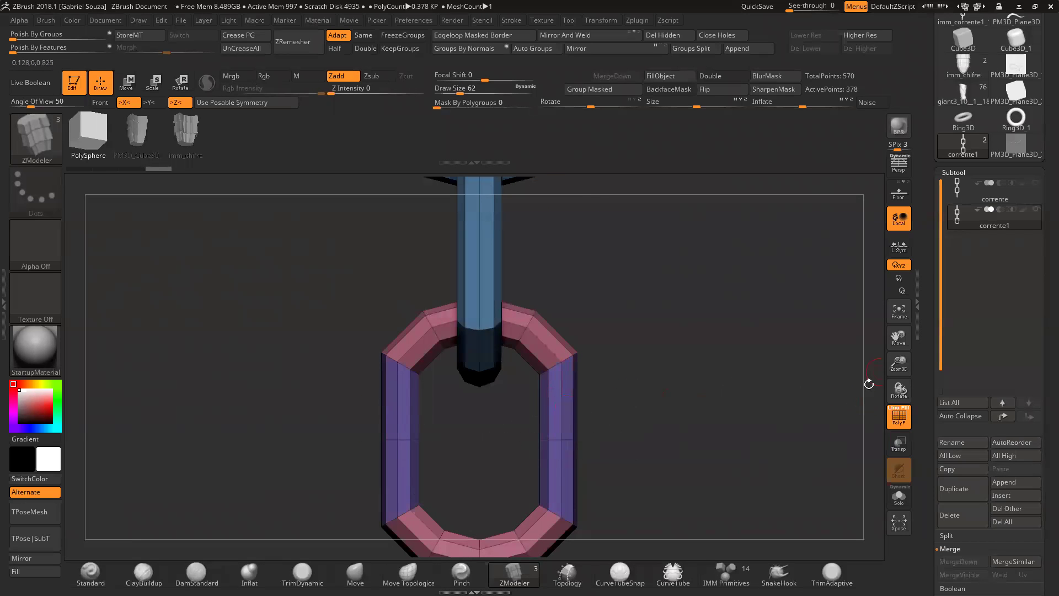
key("ctrl")
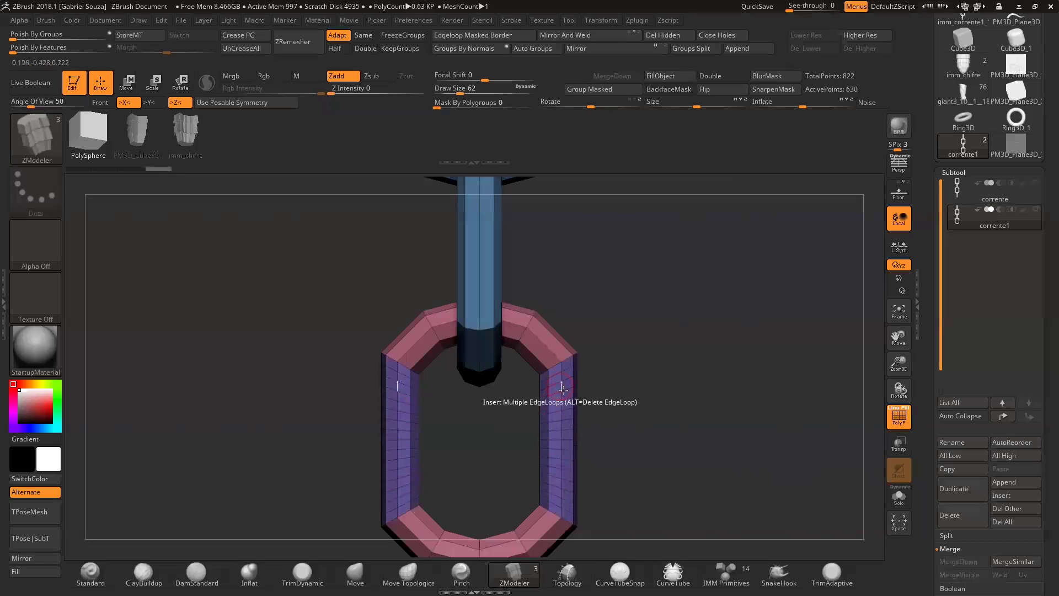
key("ctrl+z")
Step: Try Interactive Elevation to curve the red link's straight sides inward while inserting multiple edge loops, and undo the result
key("space")
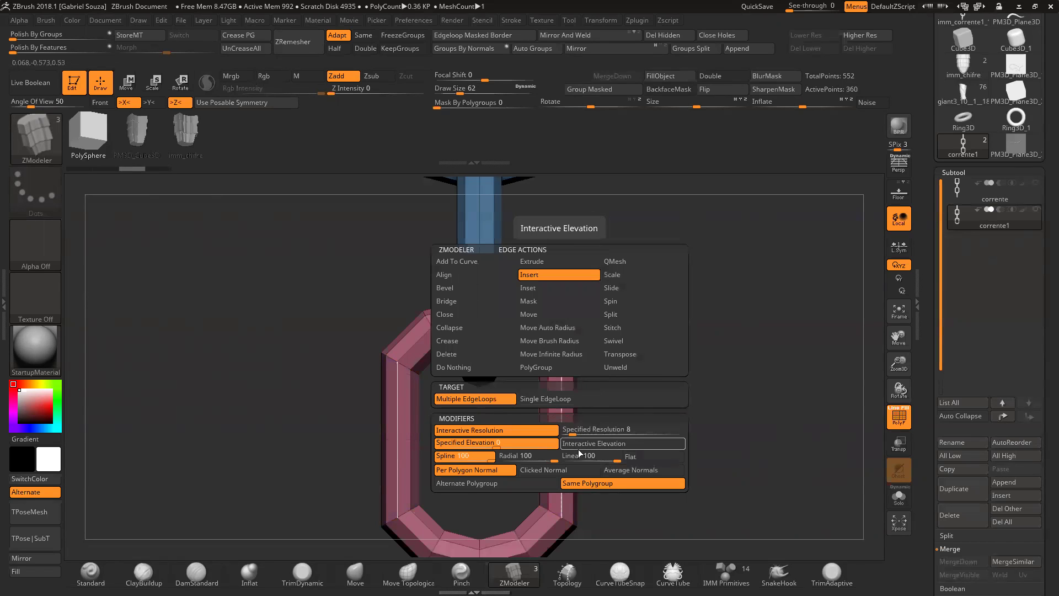
left_click(609, 444)
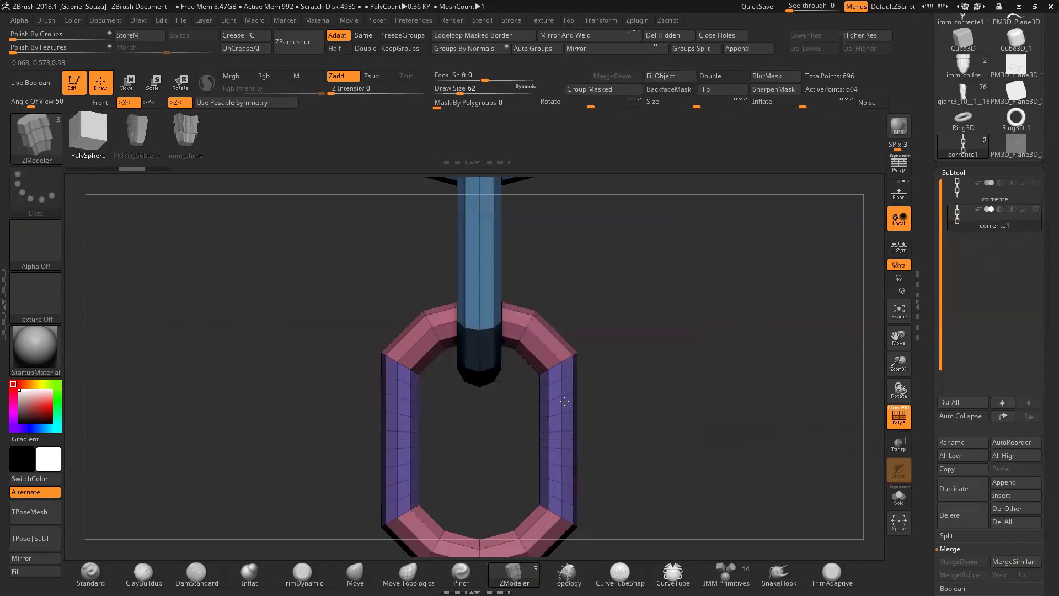
left_click_drag(574, 403, 523, 423)
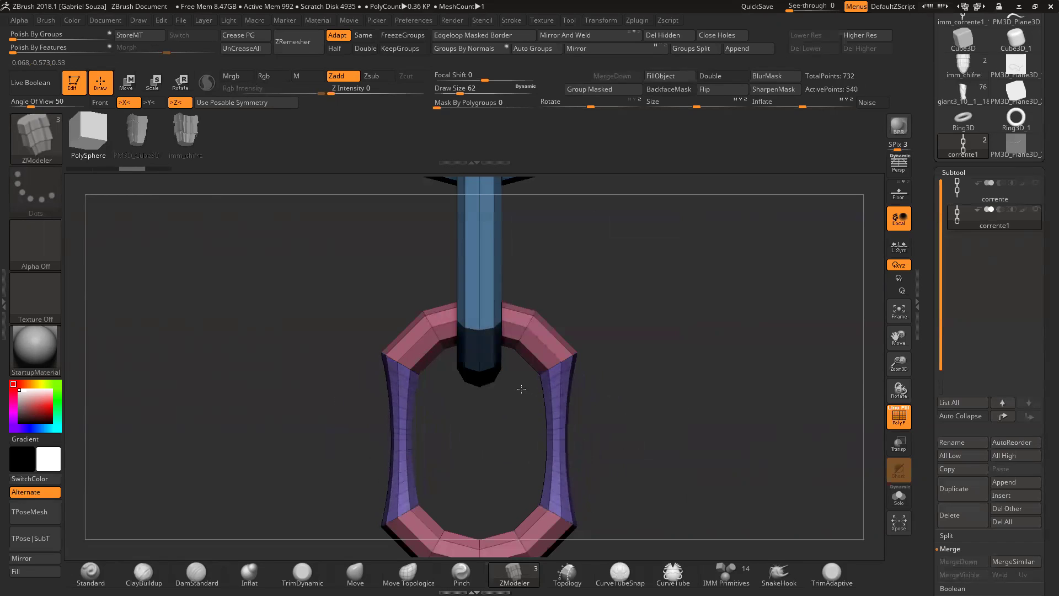
left_click_drag(637, 376, 504, 383)
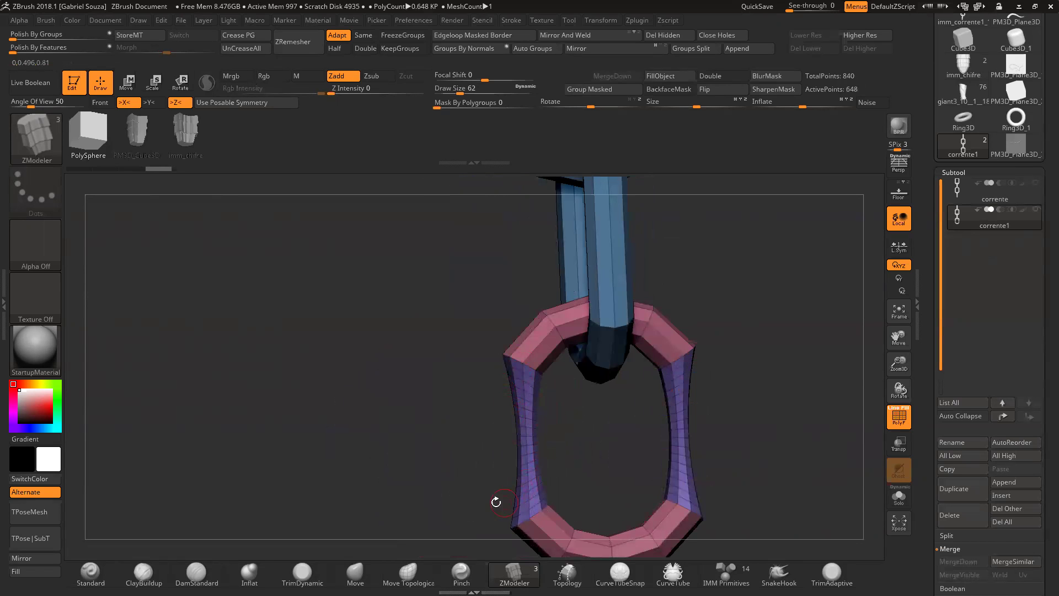
key("ctrl+z")
left_click_drag(433, 473, 532, 454)
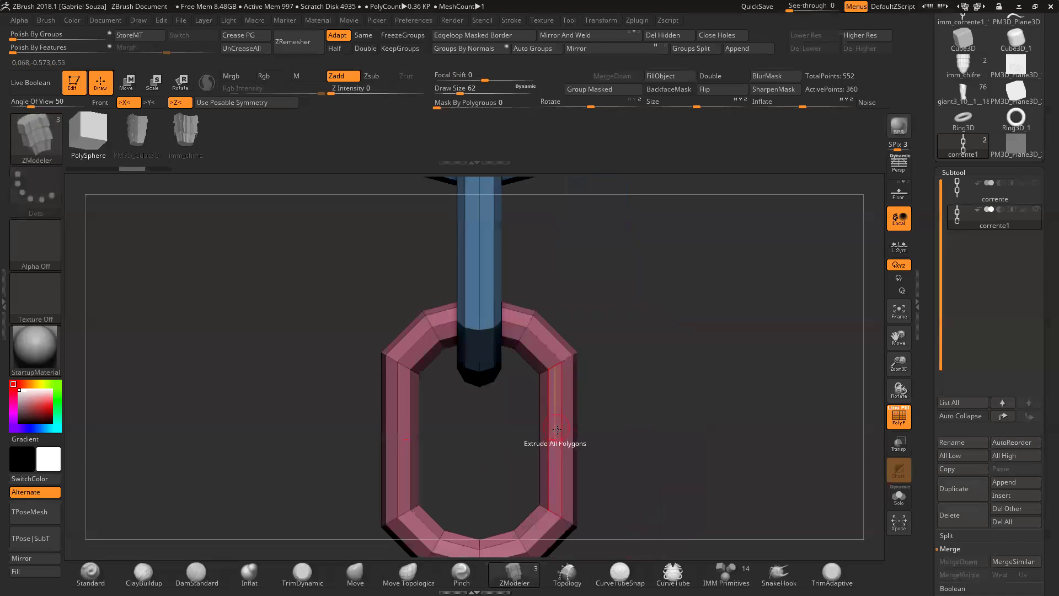
Step: Return the insert modifiers to Specified Elevation and insert one edge loop across the middle of the red link's straight sides
key("space")
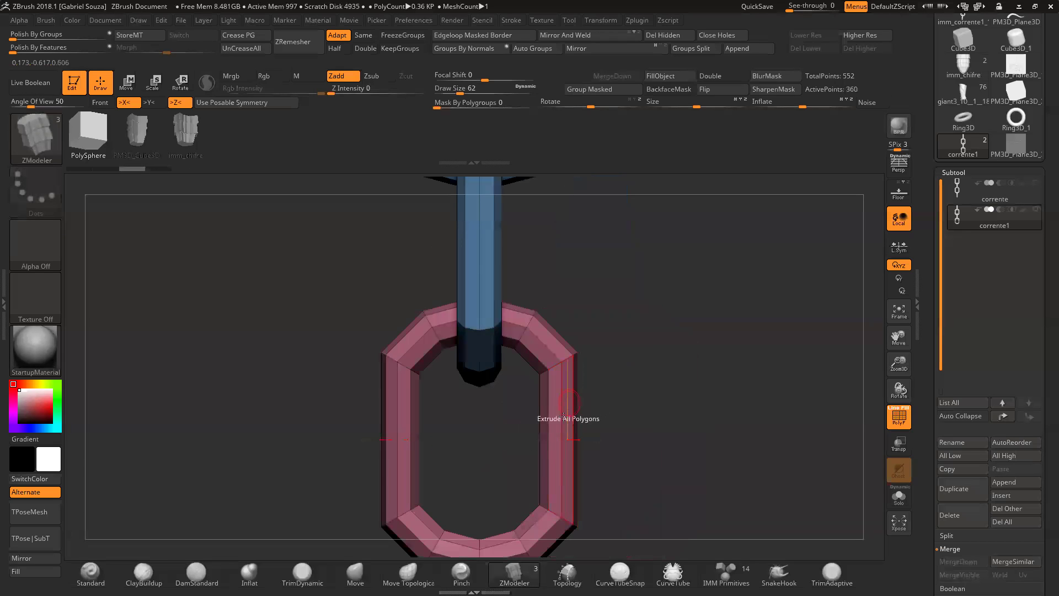
left_click(561, 438)
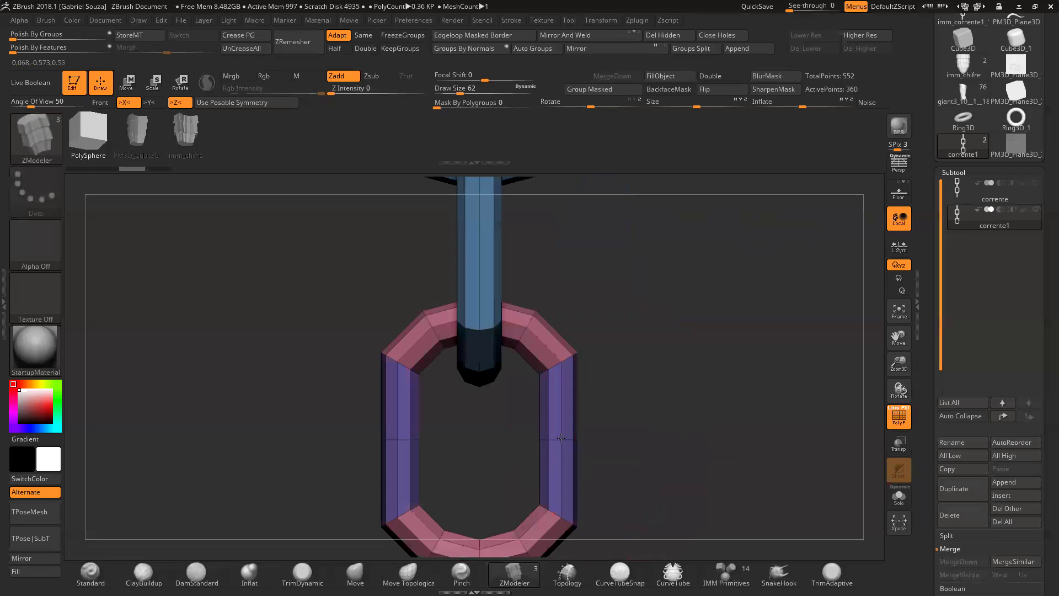
left_click(567, 440)
key("ctrl+z")
left_click_drag(566, 448, 566, 448)
Step: Hide the half of the red end link below the new middle loop and delete the hidden geometry
mouse_move(687, 386)
left_mouse_down()
mouse_move(659, 395)
mouse_move(691, 430)
mouse_move(663, 409)
left_mouse_up()
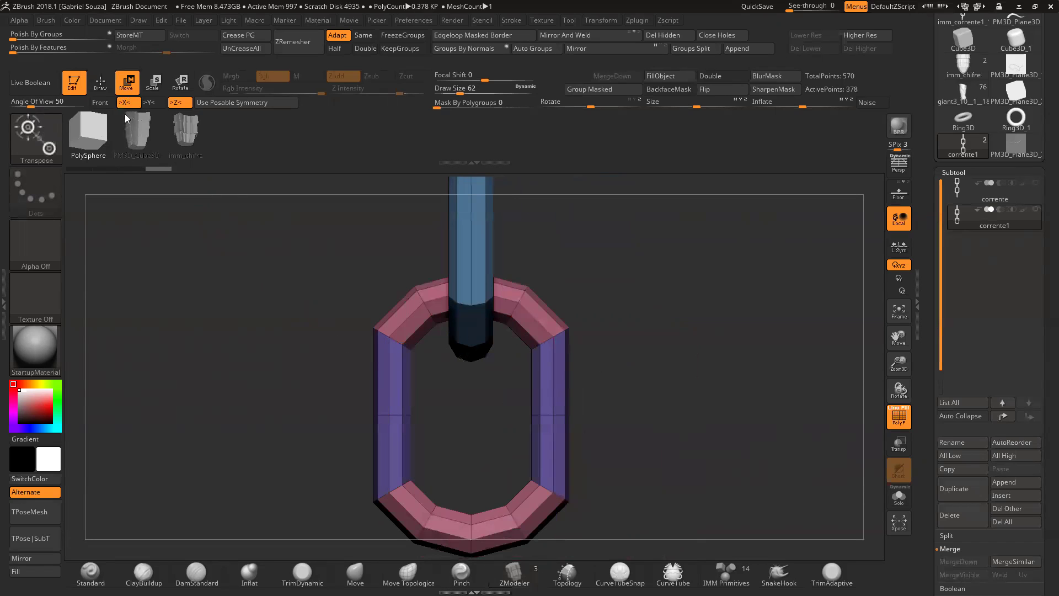
left_click_drag(660, 361, 678, 288, "alt")
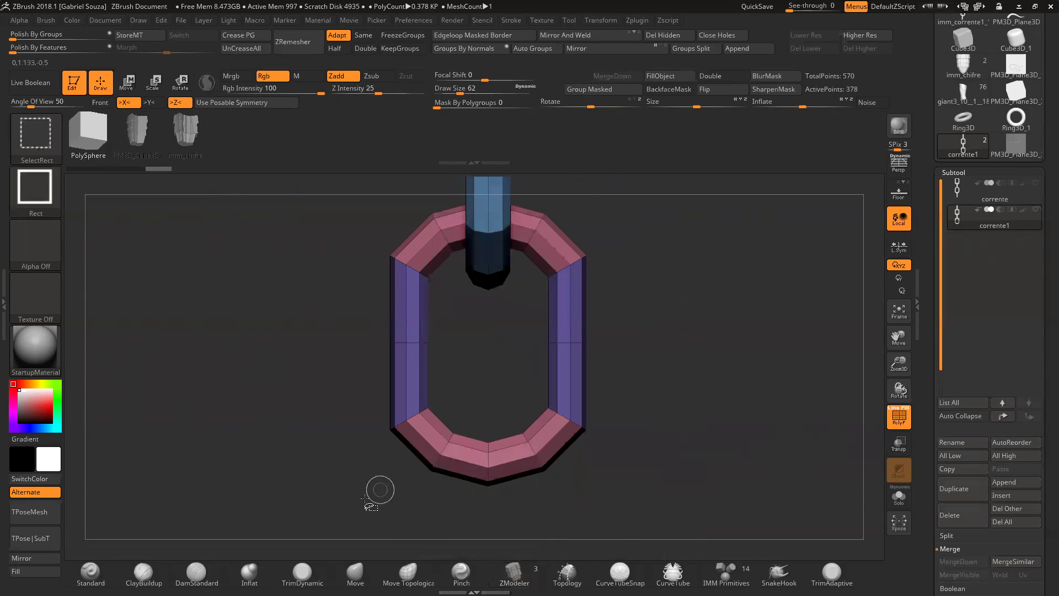
left_click_drag(309, 509, 685, 333, "ctrl+shift")
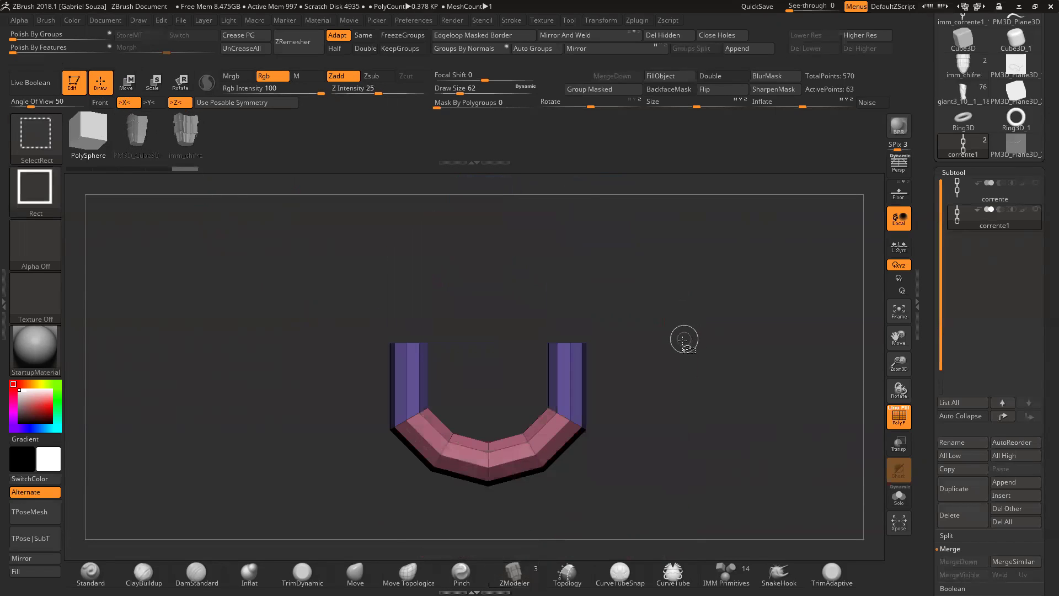
left_click(731, 370, "ctrl+shift")
key("ctrl+z")
left_click_drag(700, 378, 719, 411, "ctrl+shift")
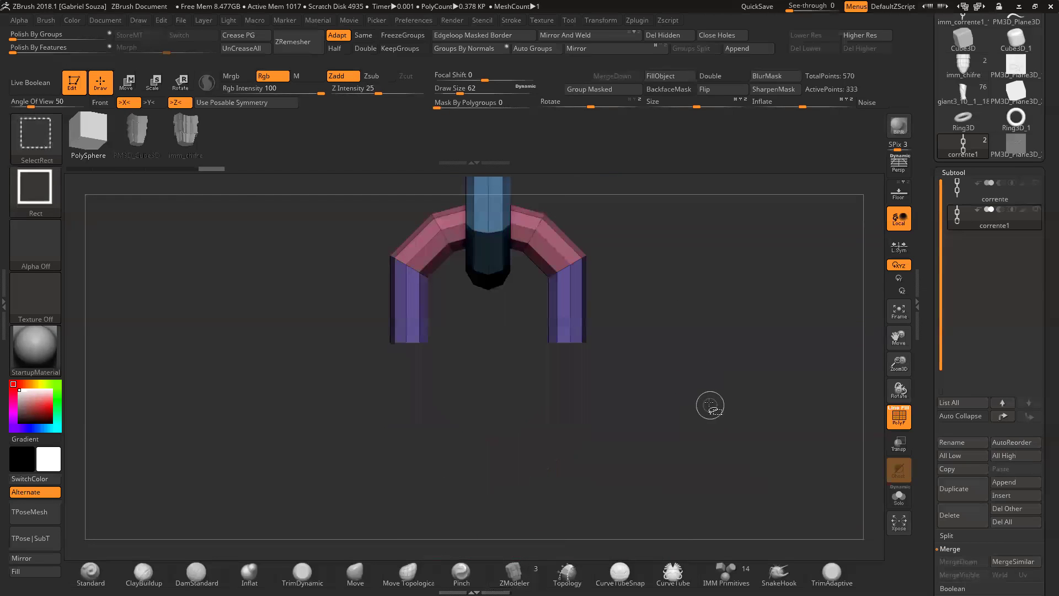
left_click_drag(740, 347, 708, 430, "alt")
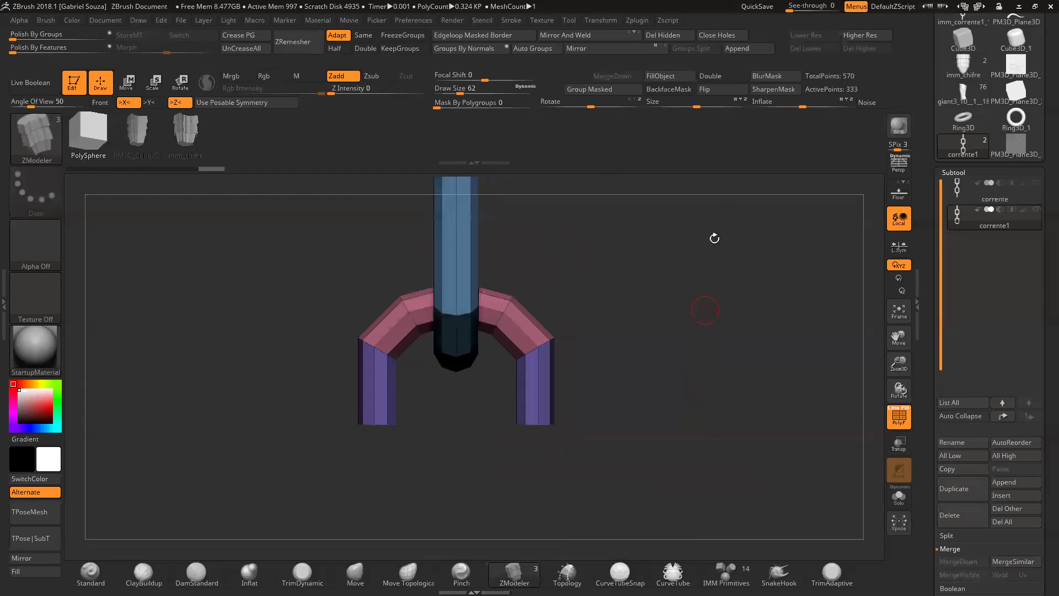
left_click(669, 36)
Step: Insert a single edge loop just above the open cut end of the purple link leg
mouse_move(606, 329)
left_mouse_down()
mouse_move(576, 286)
mouse_move(584, 278)
mouse_move(606, 359)
mouse_move(606, 348)
left_mouse_up()
left_click_drag(899, 364, 899, 416)
left_click_drag(716, 433, 652, 353, "alt")
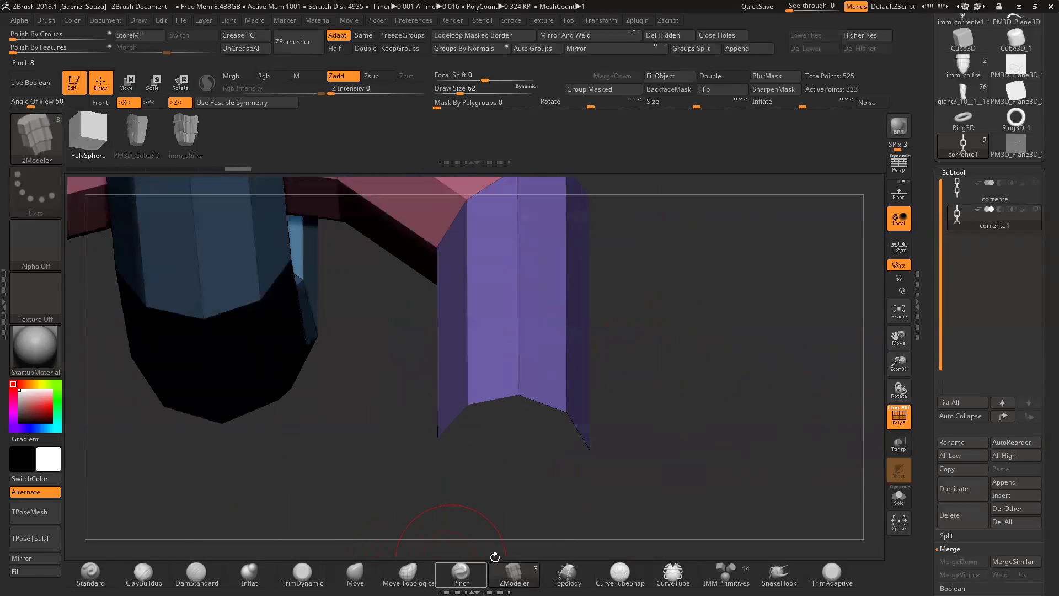
key("space")
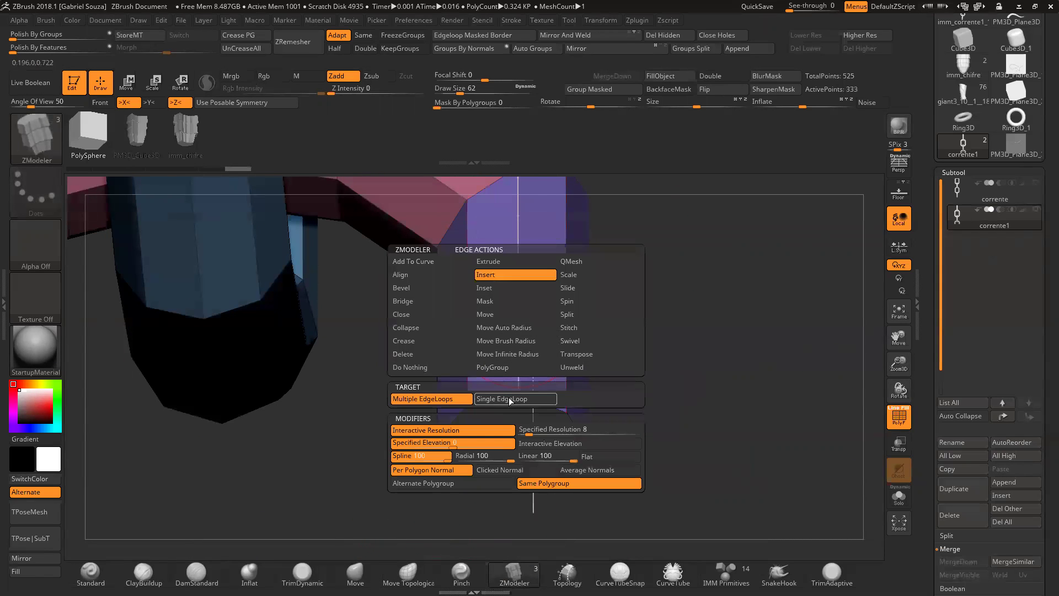
left_click(510, 401)
left_click(519, 367)
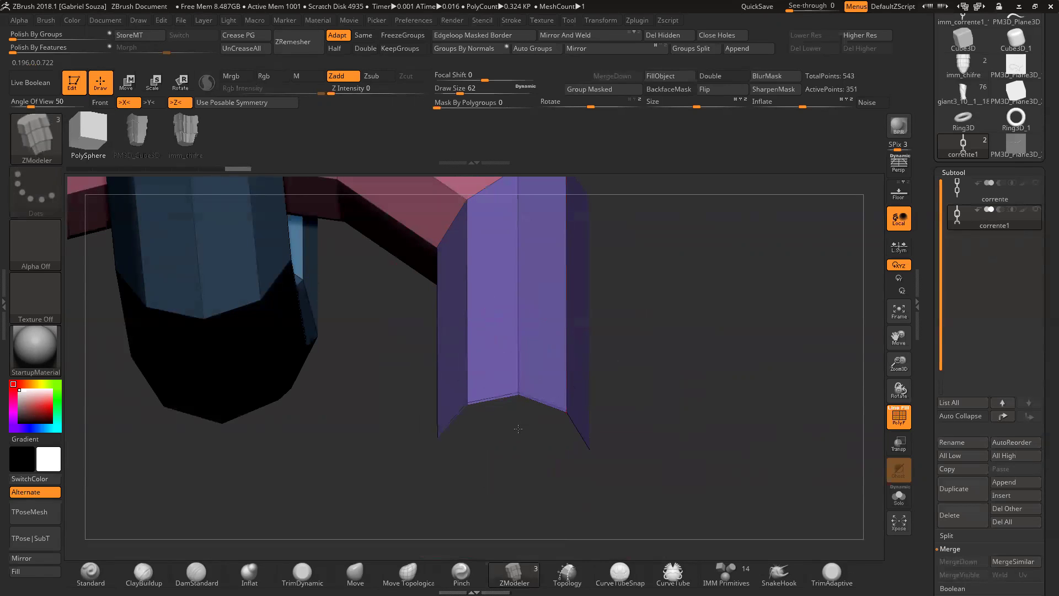
Step: Cap the open cut end of the purple link leg by collapsing its hole with the ZModeler edge action Collapse, target Hole
left_click_drag(907, 355, 906, 413)
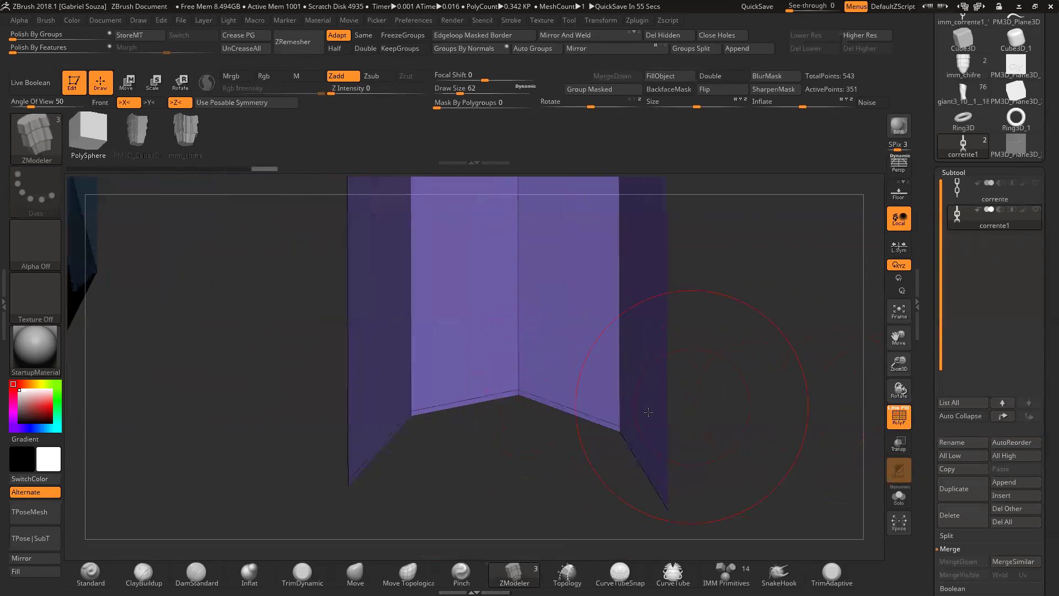
key("space")
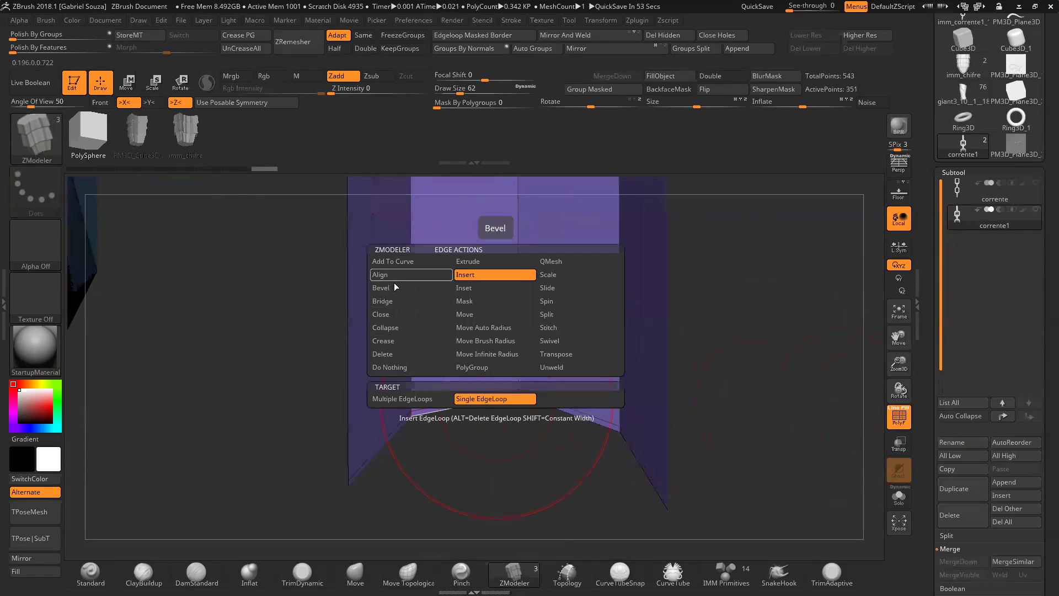
left_click(395, 329)
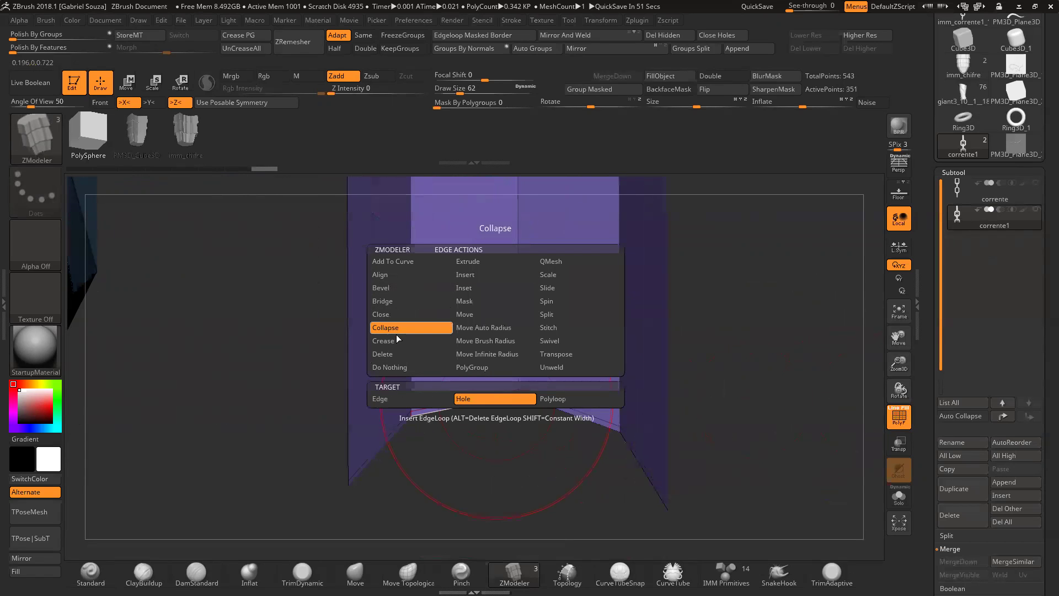
left_click(396, 401)
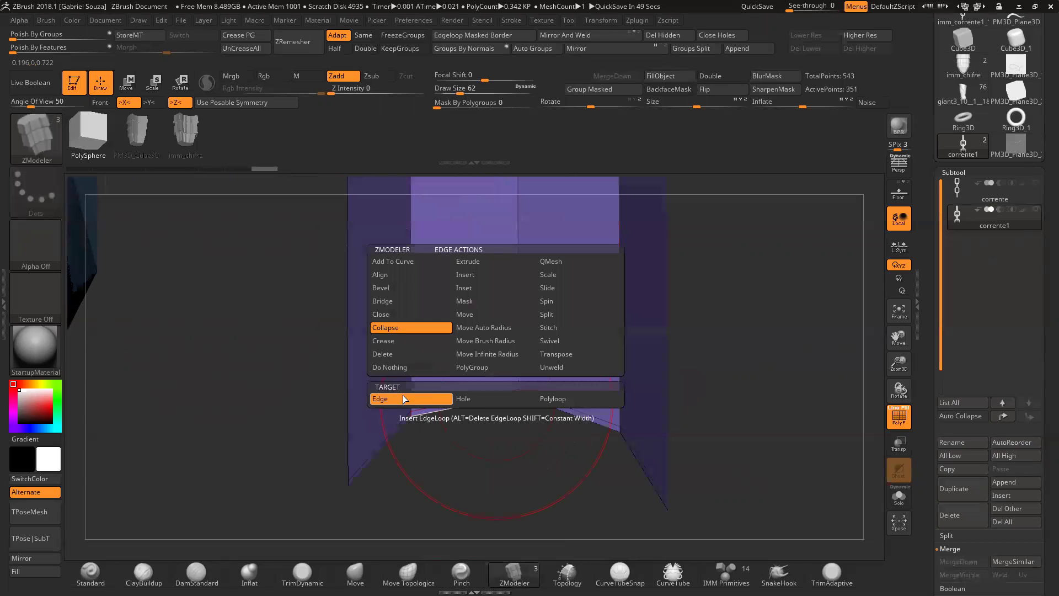
left_click(472, 399)
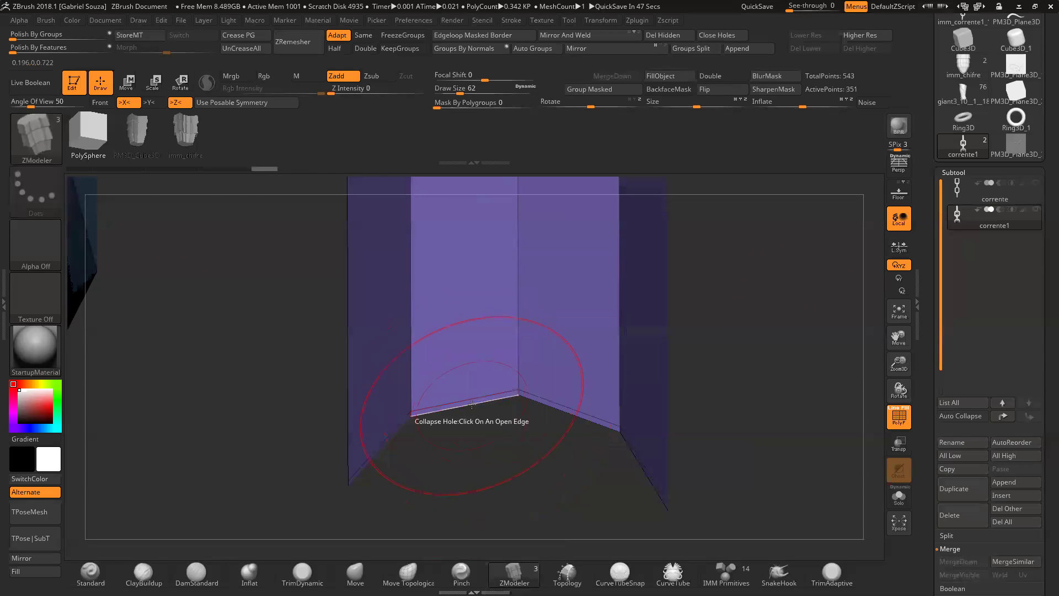
left_click_drag(742, 362, 759, 320)
left_click_drag(899, 364, 838, 349)
left_click_drag(773, 349, 720, 388)
left_click_drag(899, 362, 877, 406)
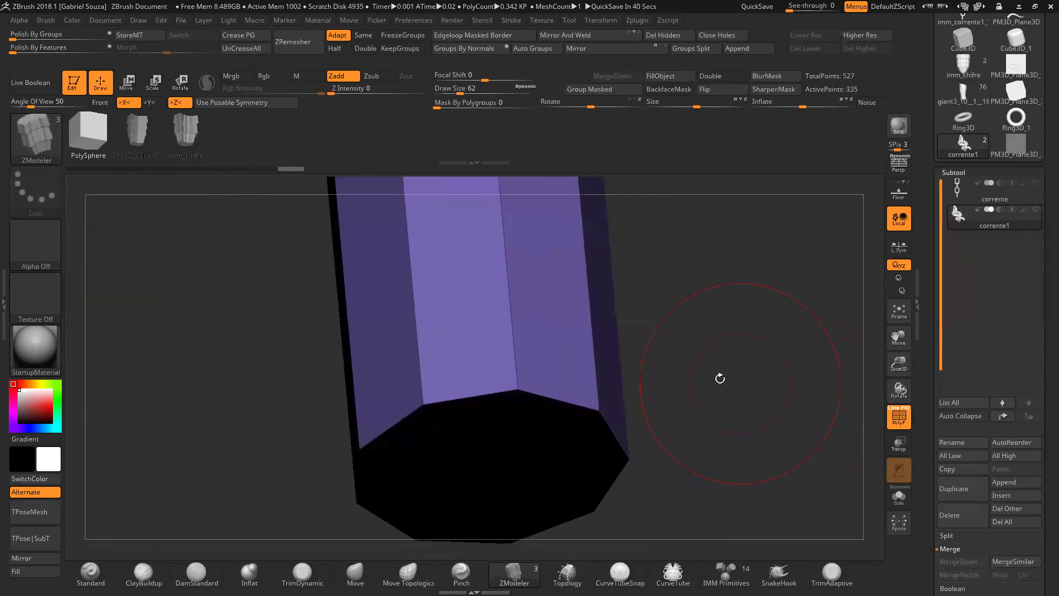
Step: Mask the purple leg above its end and flatten the capped end with a vertical transpose line starting at the end's rim
left_click_drag(721, 377, 709, 411)
left_click_drag(728, 319, 733, 378)
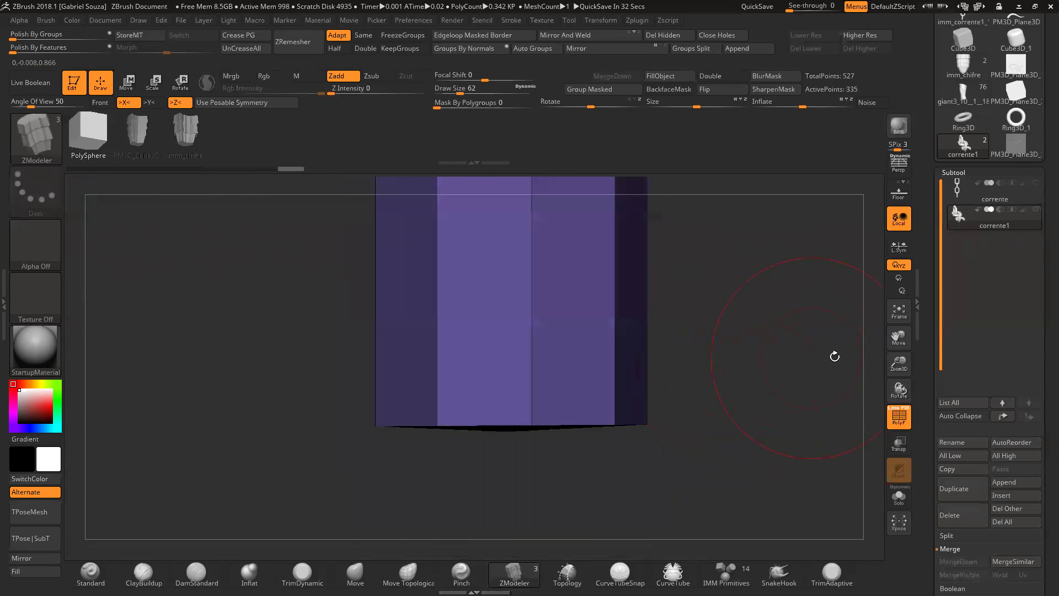
mouse_move(309, 473)
left_mouse_down("ctrl")
mouse_move(700, 395)
mouse_move(716, 408)
mouse_move(709, 421)
left_mouse_up("ctrl")
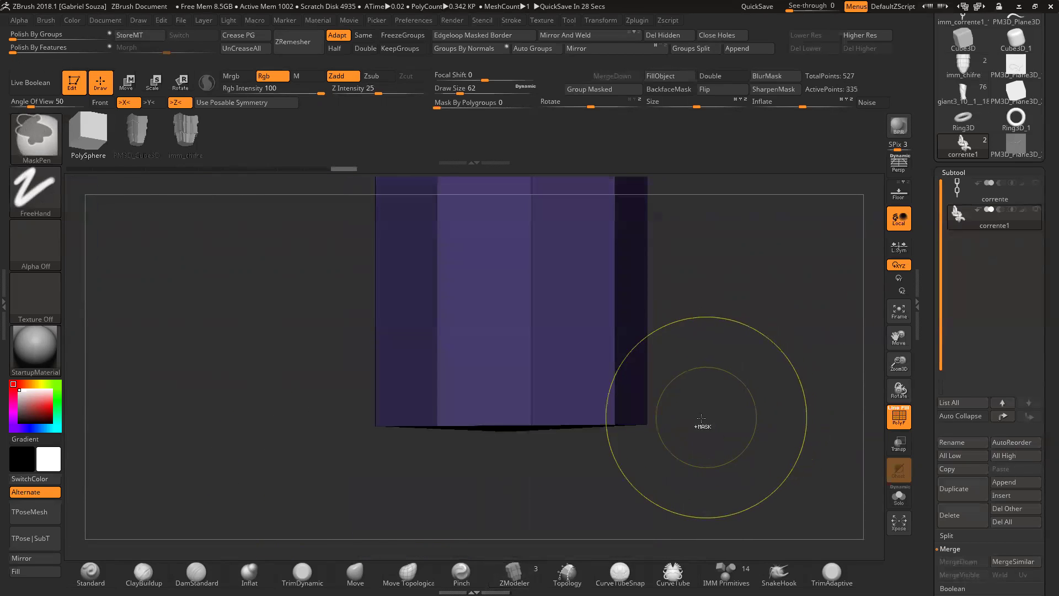
left_click(128, 91)
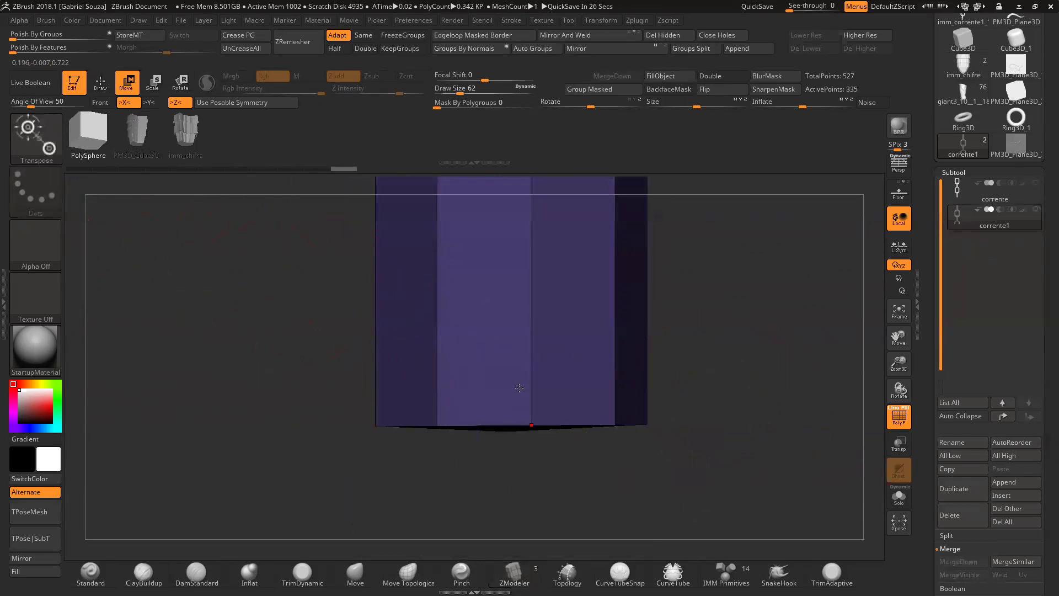
left_click_drag(532, 426, 537, 516)
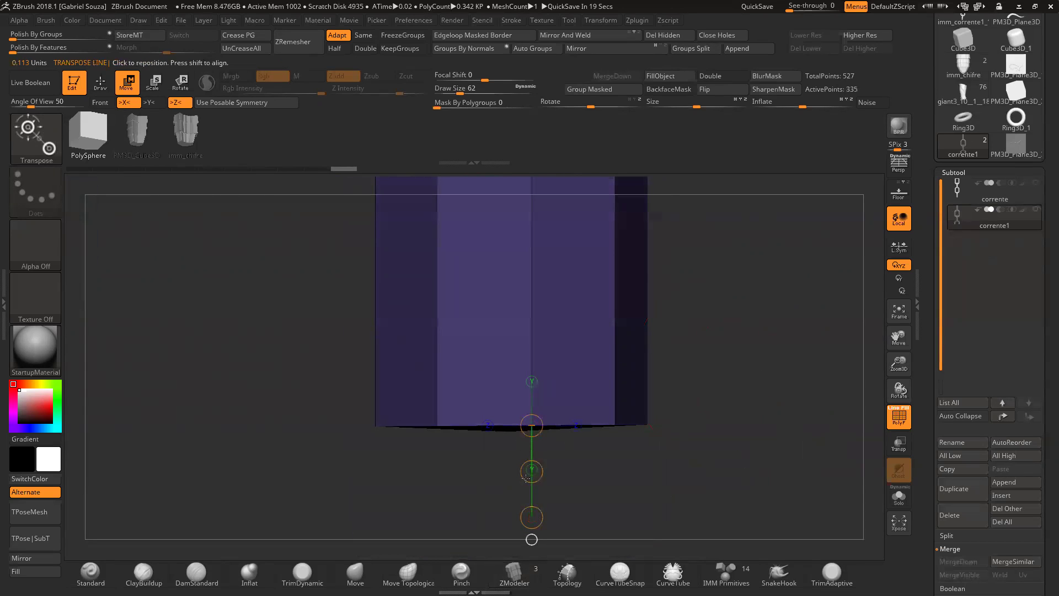
left_click_drag(535, 493, 536, 472)
left_click_drag(533, 517, 535, 473)
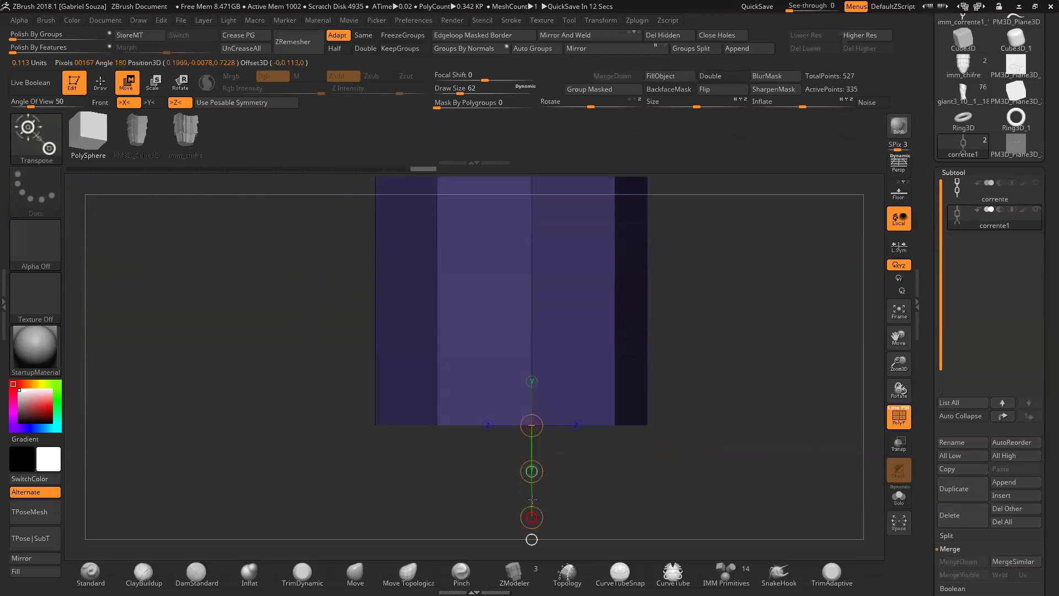
key("q")
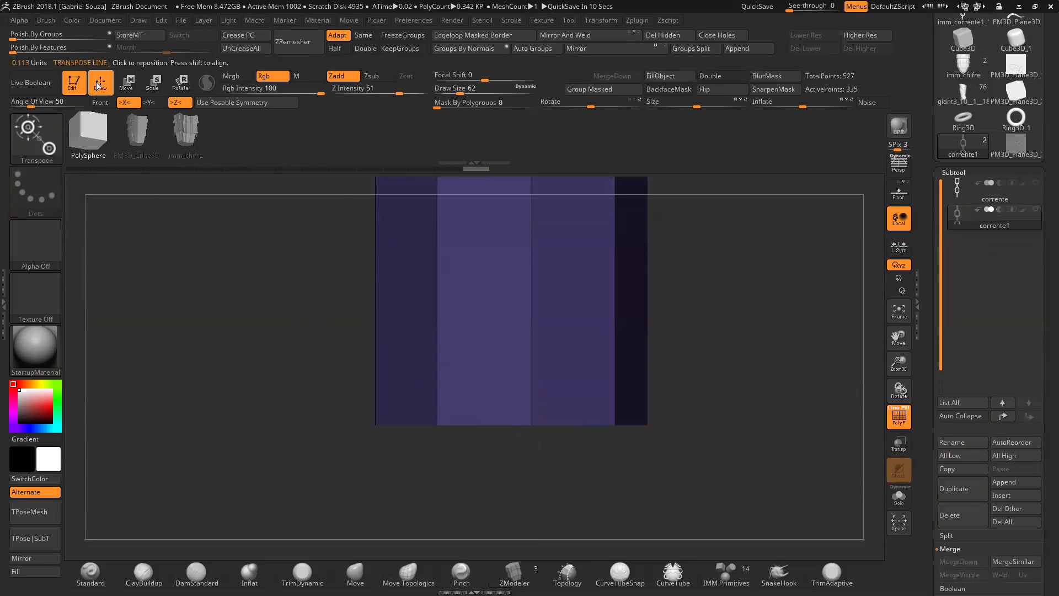
Step: Subdivide the chain without the polyframe to check the capped end's smoothing, and return to the low-poly level with the polyframe on
key("shift+f")
mouse_move(718, 393)
right_mouse_down()
mouse_move(718, 332)
mouse_move(734, 336)
right_mouse_up()
mouse_move(773, 381)
right_mouse_down("ctrl")
mouse_move(821, 343)
mouse_move(780, 324)
right_mouse_up("ctrl")
key("ctrl+d")
key("ctrl+z")
left_click_drag(756, 313, 734, 370, "ctrl")
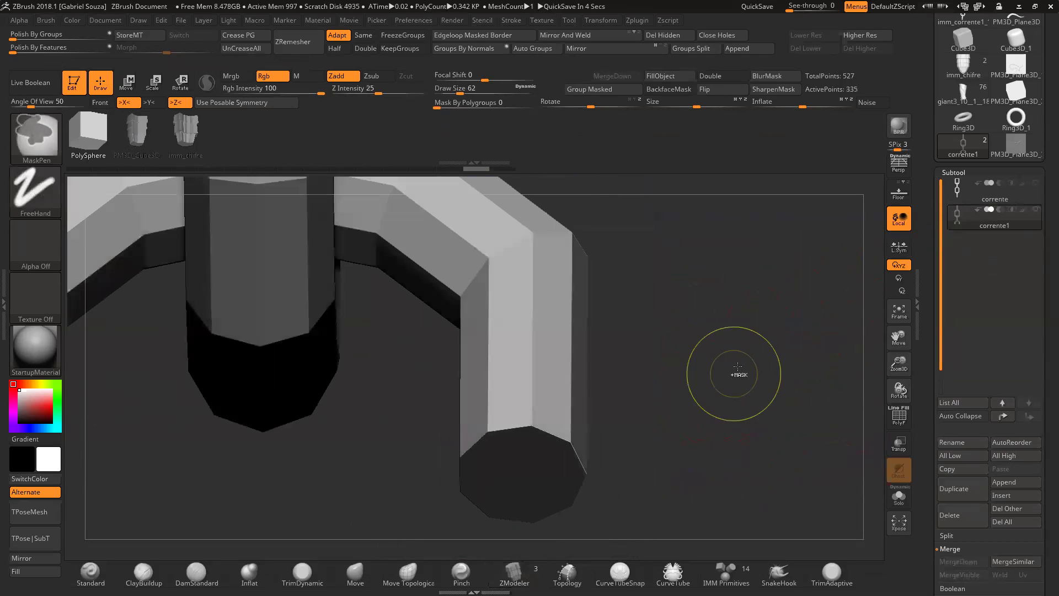
key("ctrl+d")
key("ctrl+d")
right_click_drag(711, 358, 657, 403)
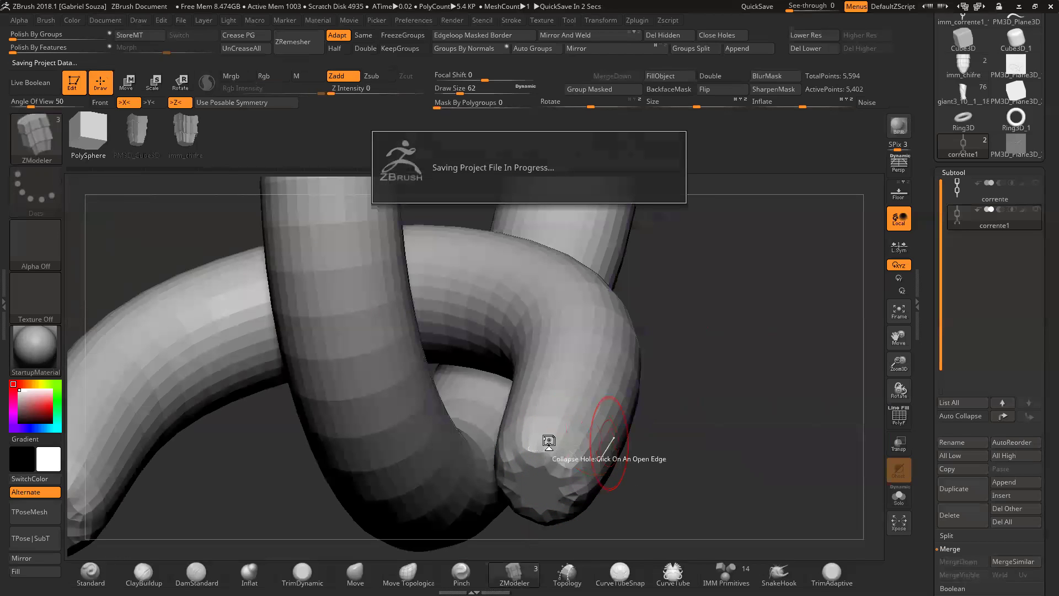
key("shift+d")
key("shift+d")
key("shift+f")
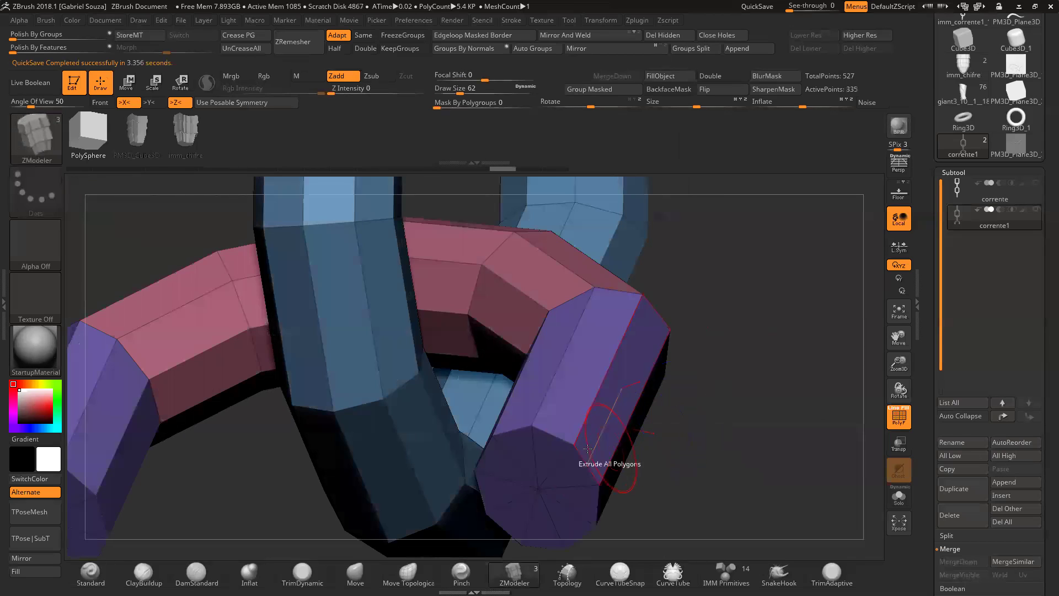
Step: Insert single edge loops on both sides of the capped end's rim, one on the purple leg and one on the cap
left_click_drag(709, 402, 721, 417)
left_click_drag(682, 429, 740, 418)
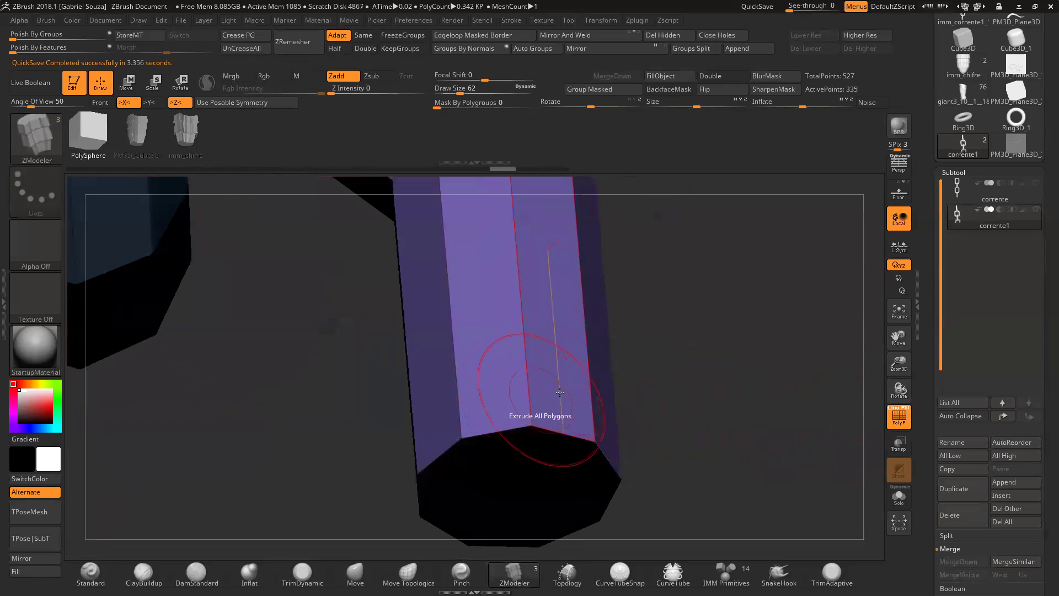
left_click_drag(657, 403, 659, 450)
key("space")
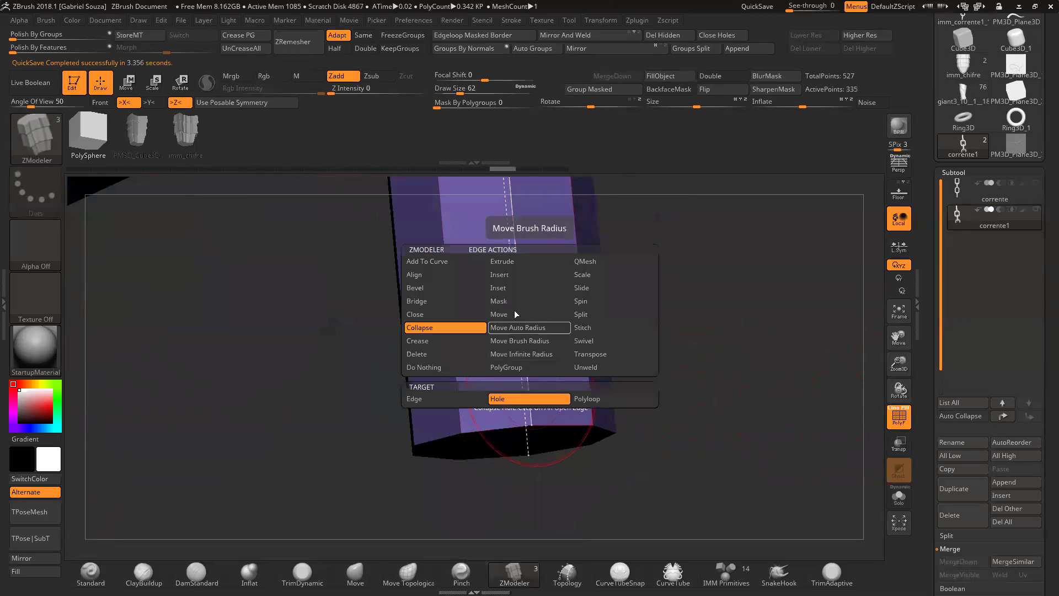
left_click(524, 274)
left_click(534, 411)
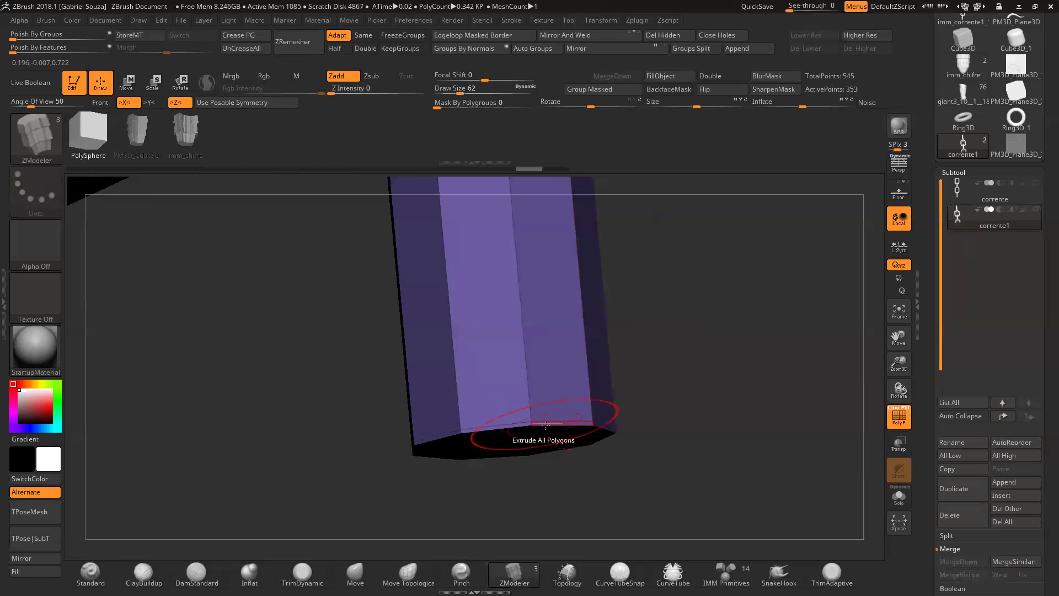
left_click_drag(671, 371, 639, 320)
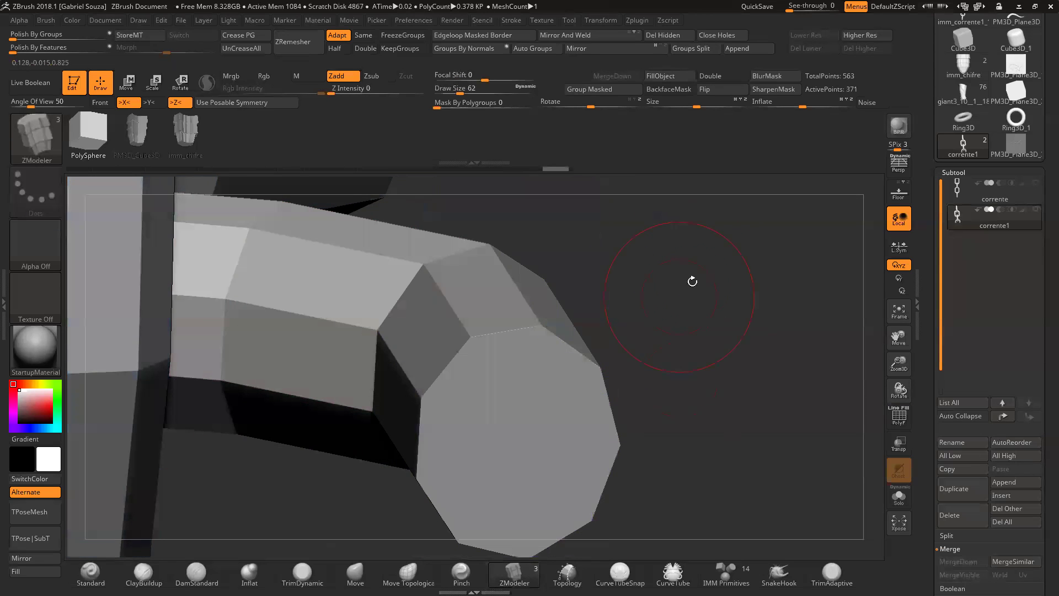
Step: Subdivide the chain to check the smoothed cut ends from below, and undo the subdivision
left_click_drag(693, 279, 803, 373)
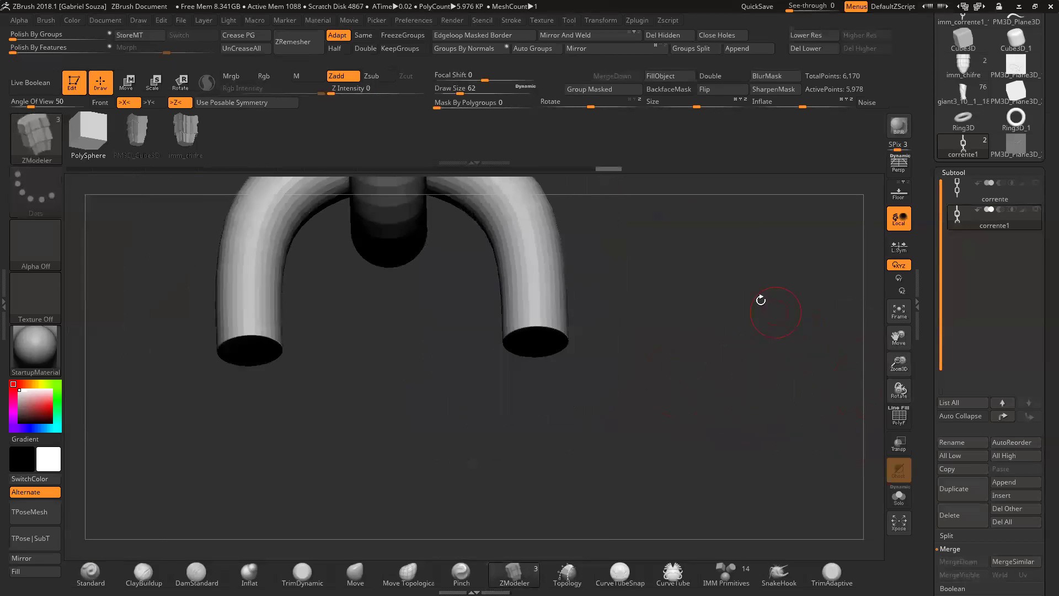
left_click_drag(762, 300, 761, 338, "alt")
key("ctrl+z")
key("ctrl+z")
left_click_drag(706, 244, 686, 415, "alt")
left_click_drag(686, 372, 522, 244, "shift")
key("f")
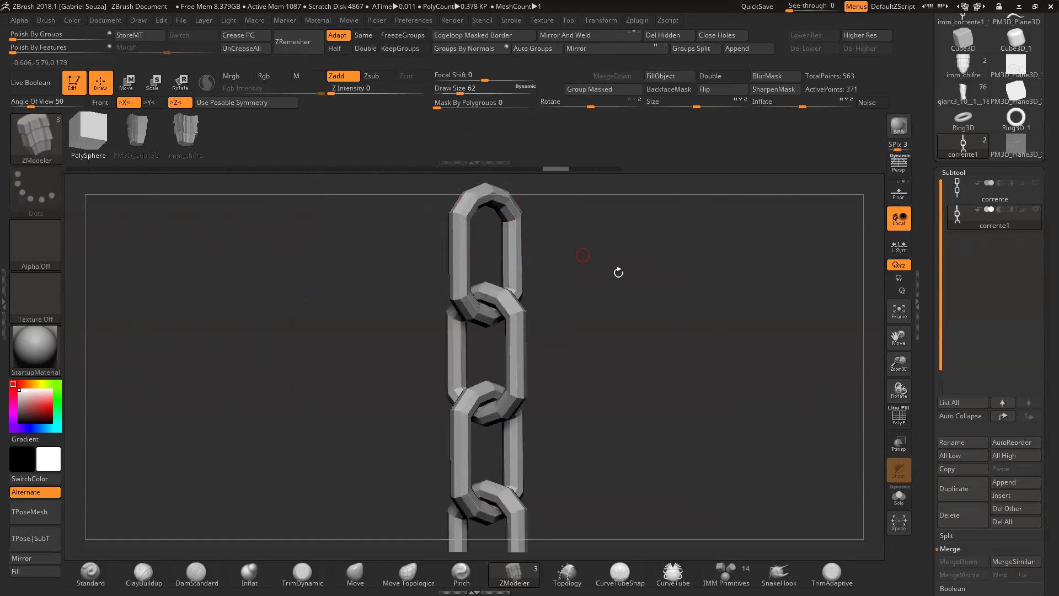
Step: Isolate the half end link, combine its red and purple polygroups into one, and show the whole chain again
key("shift+f")
left_click_drag(664, 322, 669, 282, "alt")
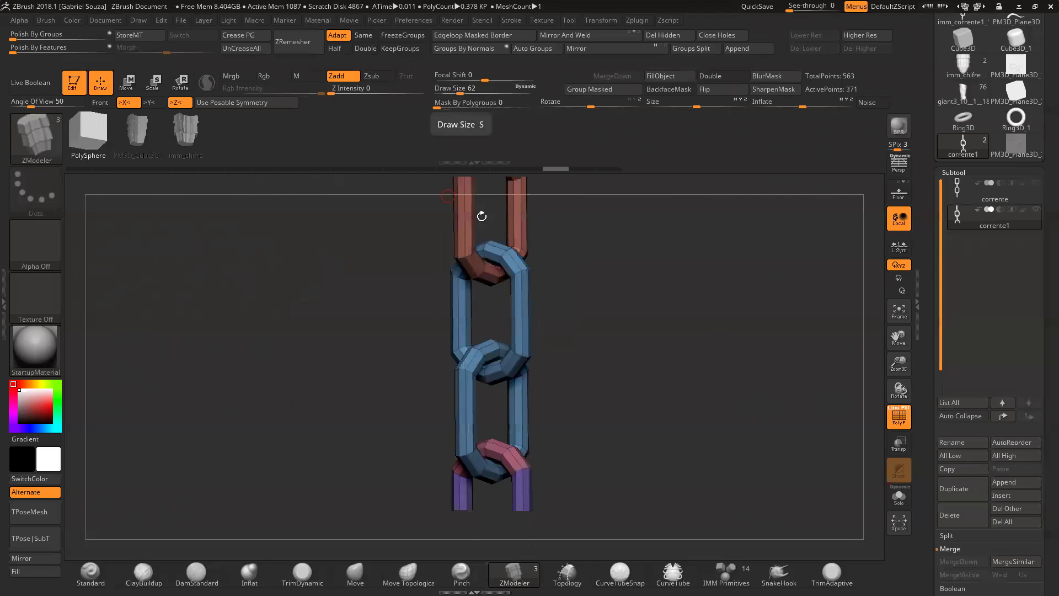
left_click(513, 455, "ctrl+shift")
left_click_drag(590, 465, 589, 512, "ctrl+shift")
left_click(528, 494, "ctrl+shift")
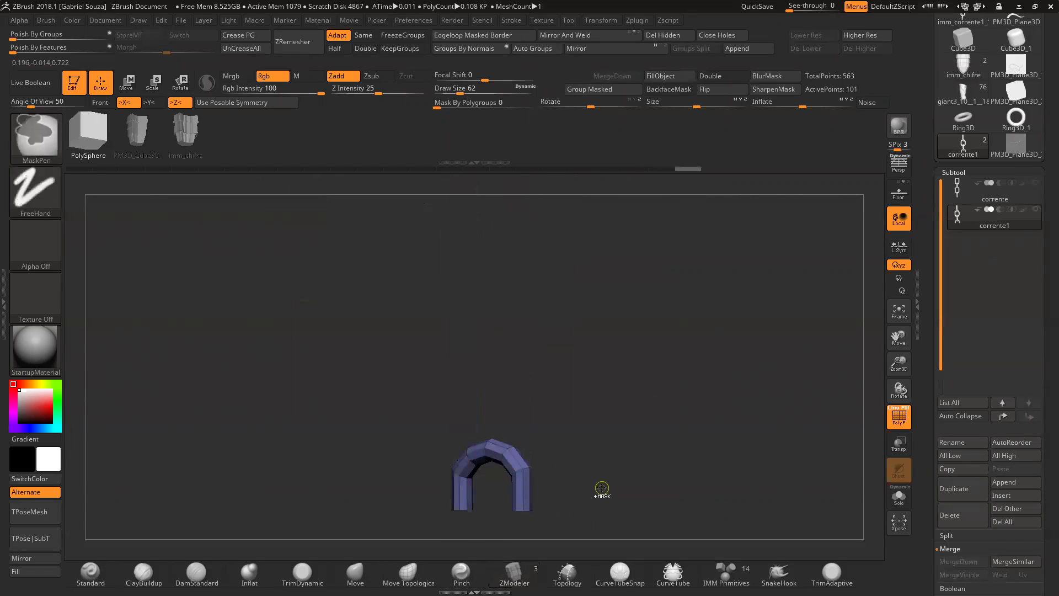
mouse_move(606, 463)
left_mouse_down()
mouse_move(609, 364)
mouse_move(610, 486)
left_mouse_up()
left_click(614, 460, "ctrl+shift")
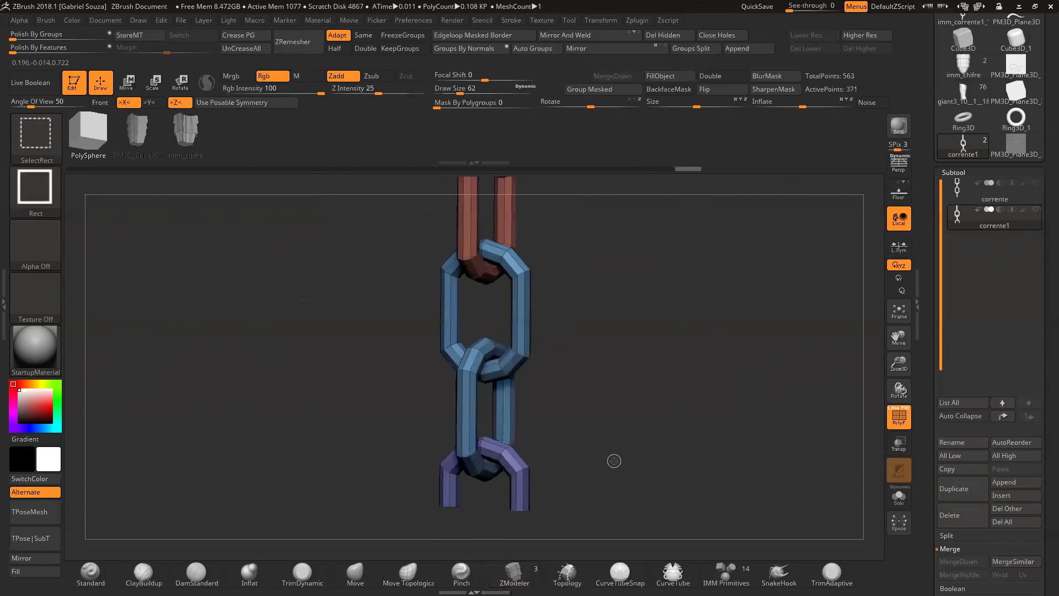
left_click_drag(617, 440, 616, 421)
Step: Duplicate the corrente1 subtool, reselect the original, and hide the corrente2 copy
left_click(962, 489)
left_click(959, 218)
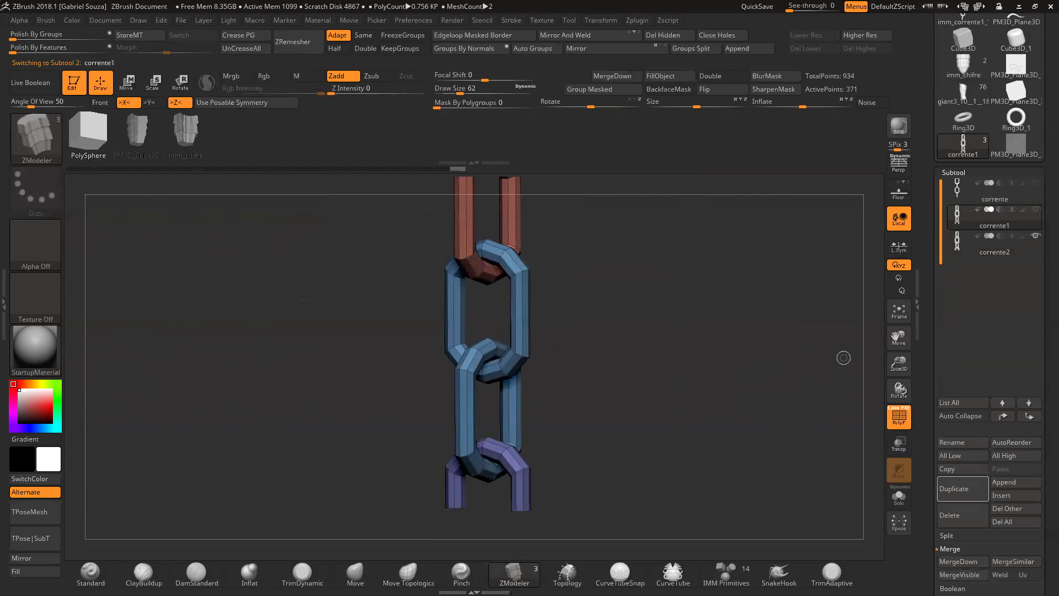
left_click(1036, 237)
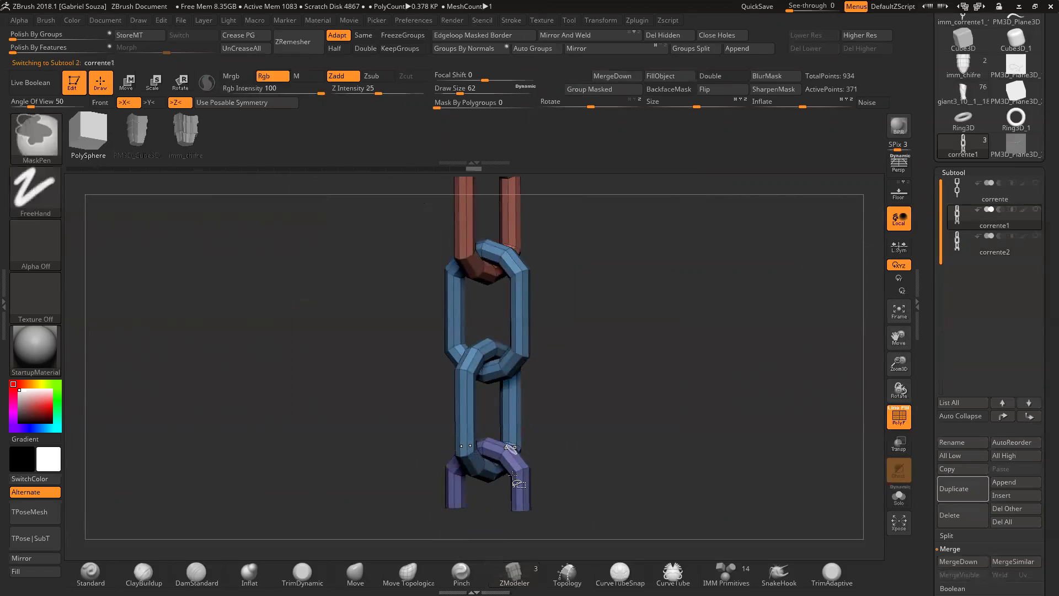
Step: Isolate the purple half link in corrente1, delete the hidden links, and make corrente2 visible again
left_click(523, 473, "ctrl+shift")
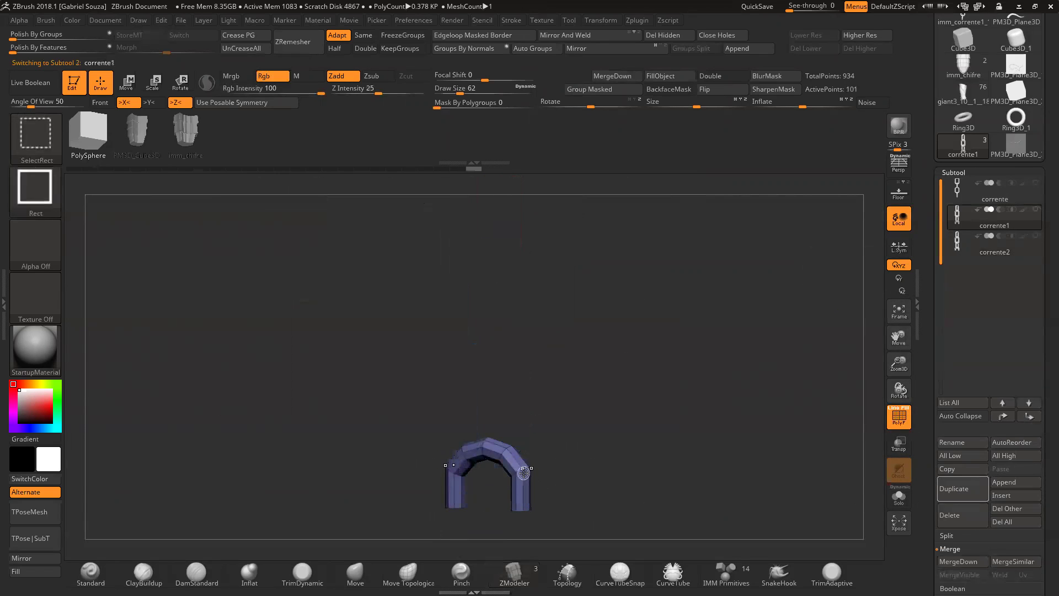
left_click(669, 35)
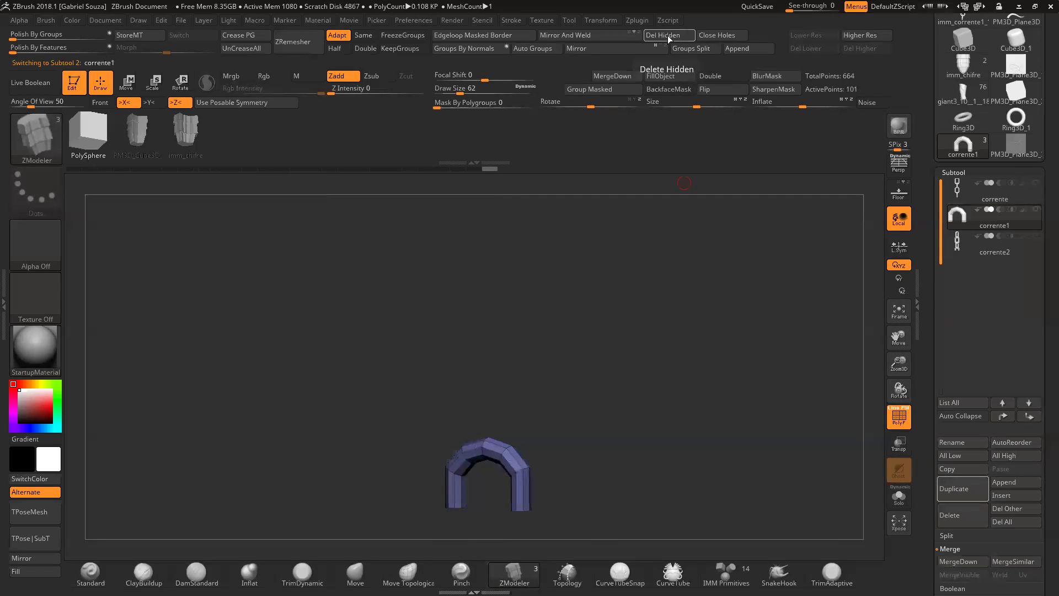
left_click(1035, 237)
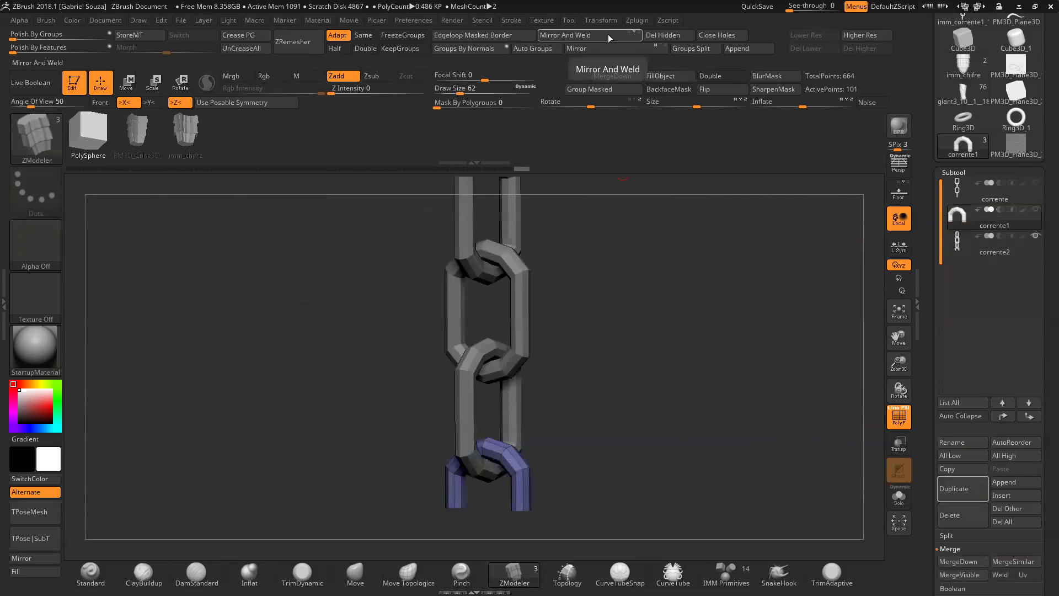
Step: Mirror the separated half link vertically so that its curve faces downward
left_click(995, 171)
left_click(963, 292)
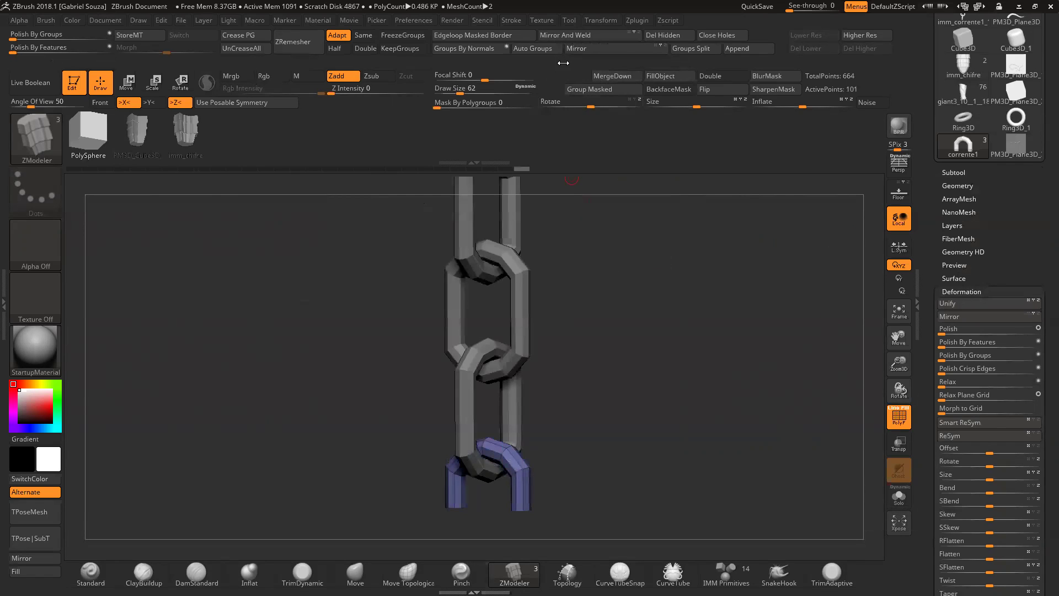
left_click(582, 50)
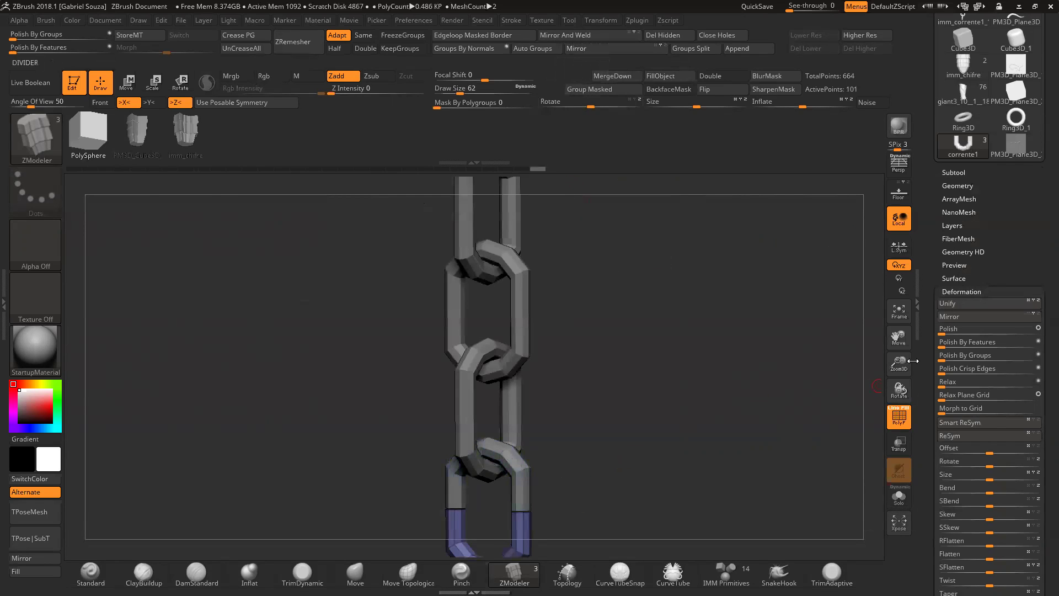
Step: Move the separated half link straight up the chain until it overlaps the lower half of the top link
left_click_drag(904, 362, 896, 359)
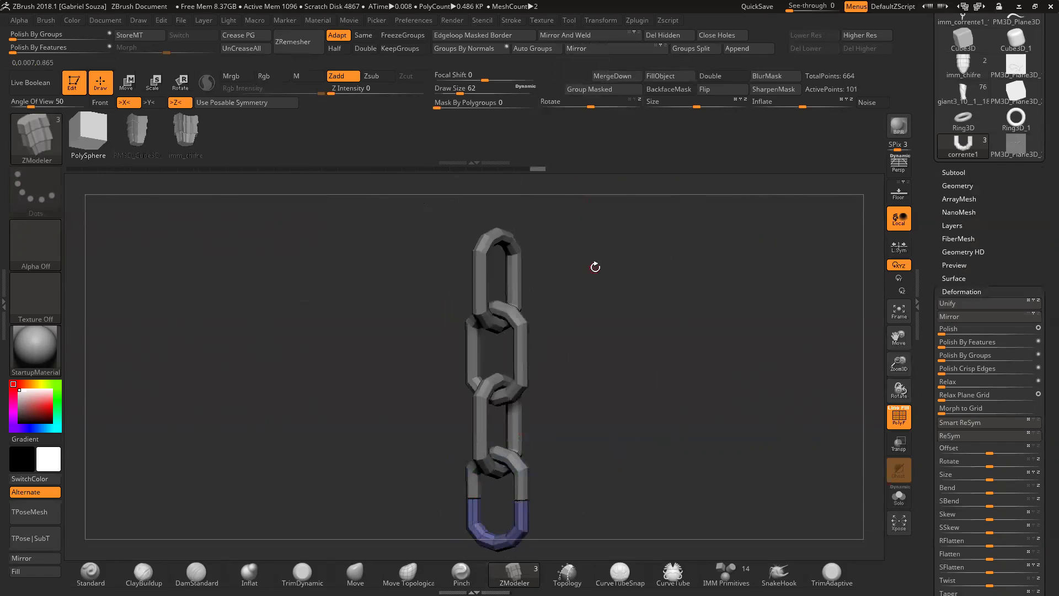
mouse_move(630, 363)
left_mouse_down()
mouse_move(610, 366)
mouse_move(617, 348)
mouse_move(648, 348)
mouse_move(639, 356)
left_mouse_up()
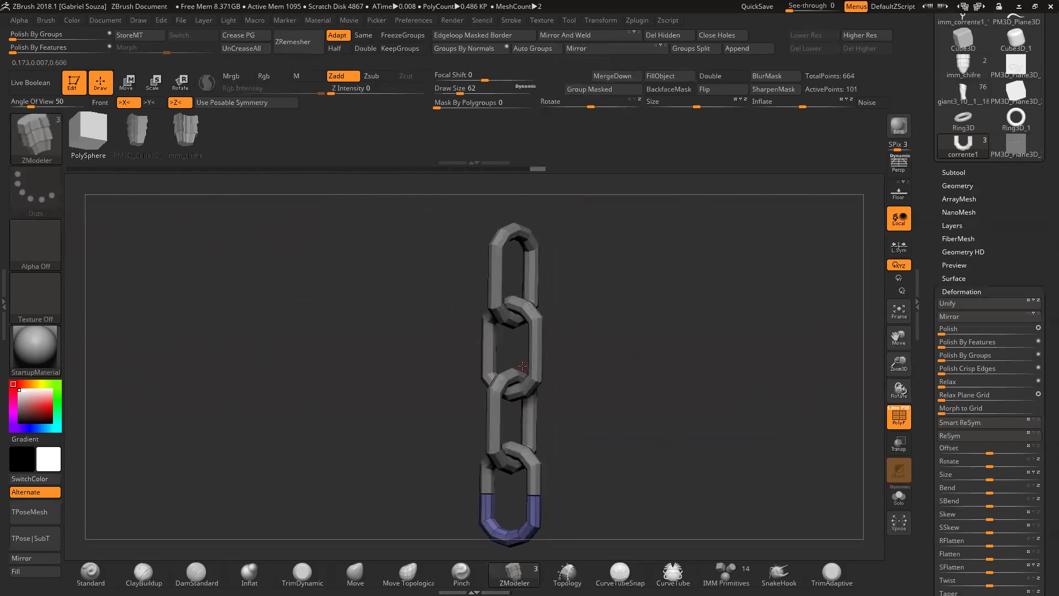
left_click(124, 92)
key("y")
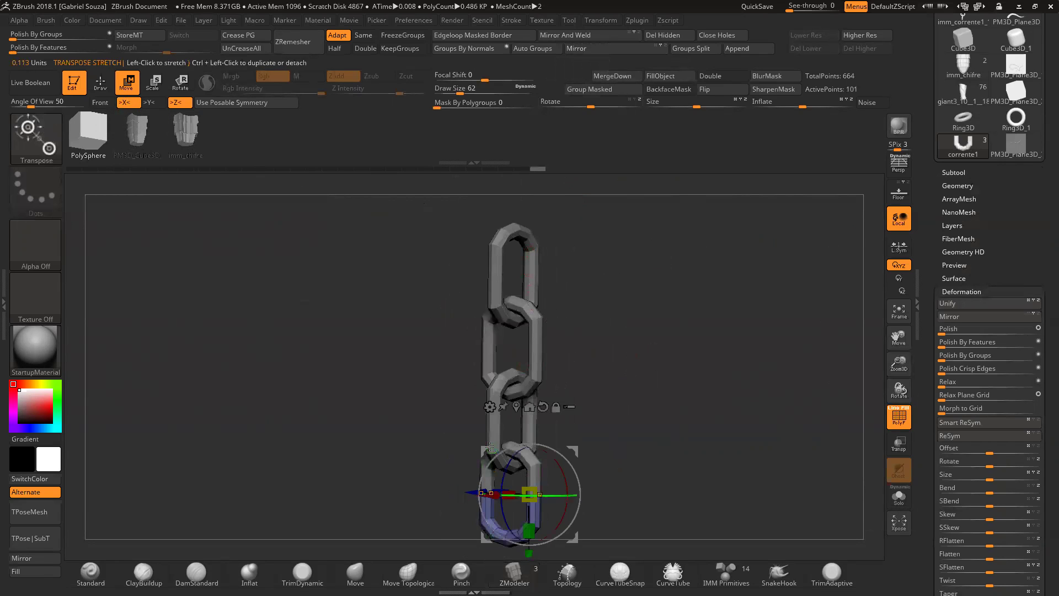
left_click_drag(528, 557, 528, 305)
left_click_drag(601, 293, 608, 425, "alt")
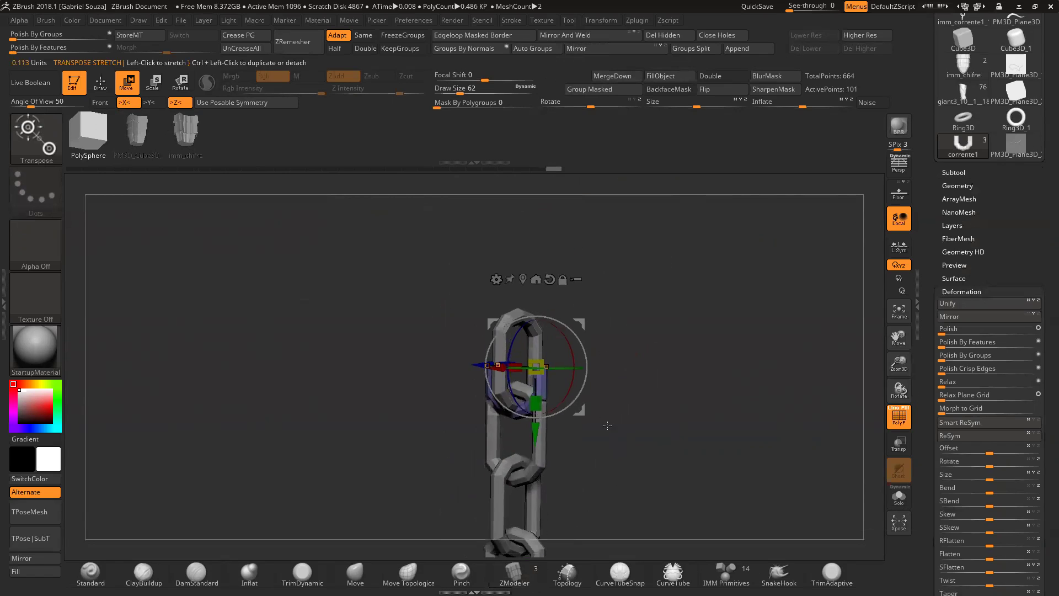
left_click_drag(902, 360, 897, 431)
left_click_drag(535, 440, 539, 427)
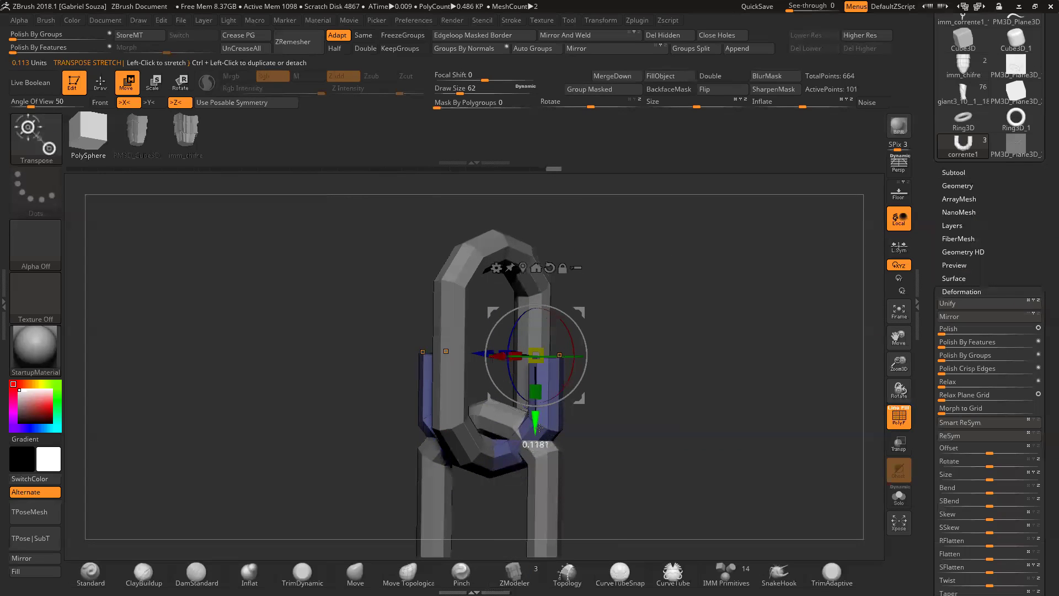
left_click(92, 79)
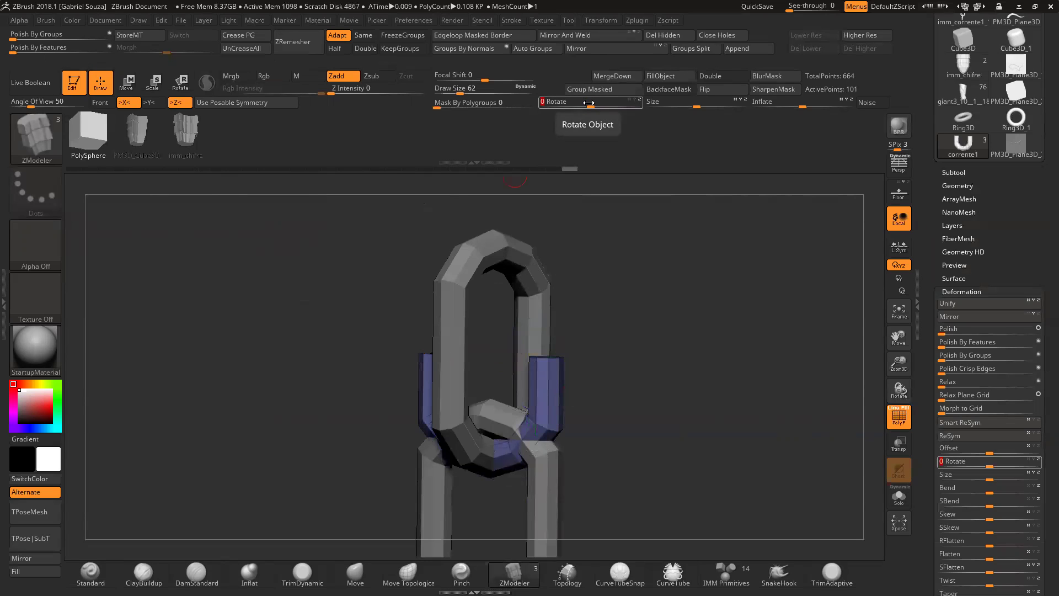
left_click_drag(634, 102, 588, 105)
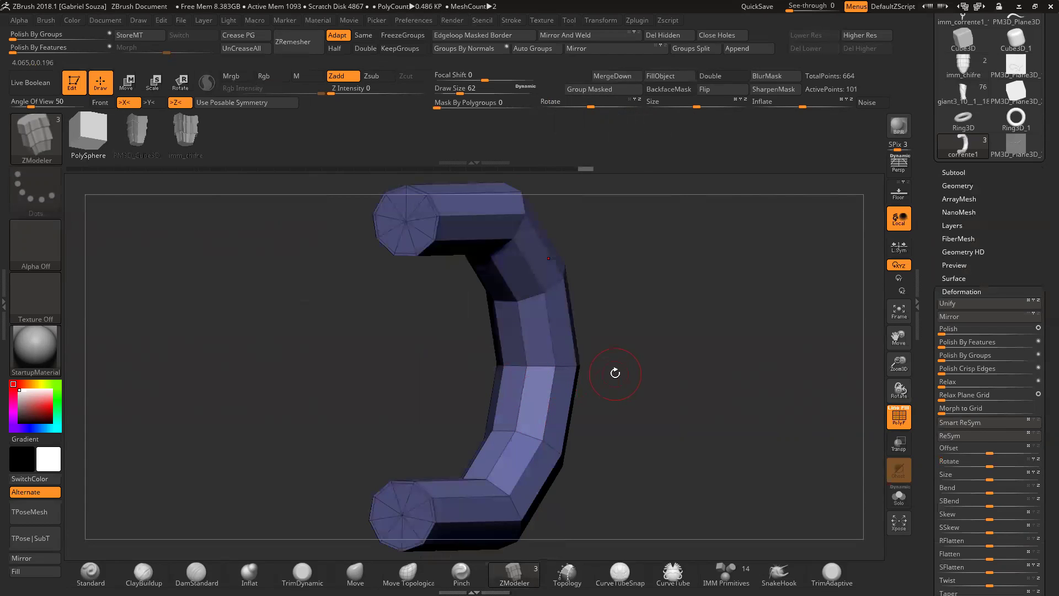
key("ctrl+z")
left_click_drag(600, 283, 584, 285)
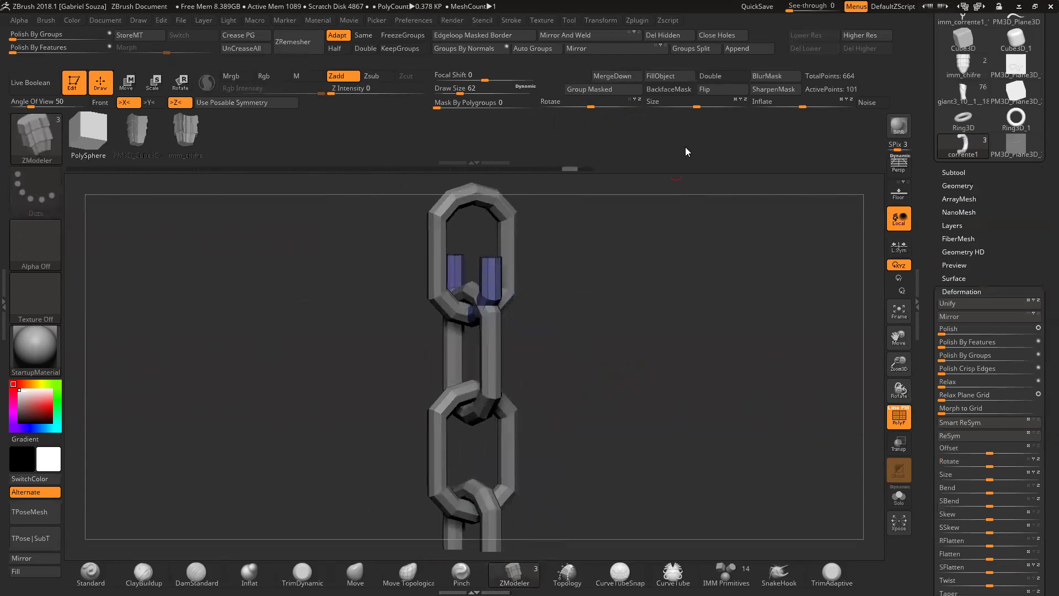
left_click_drag(592, 107, 616, 106)
key("ctrl+z")
Step: Restrict the rotation to the vertical axis and rotate the half link by 90 degrees
left_click(640, 100)
key("ctrl+z")
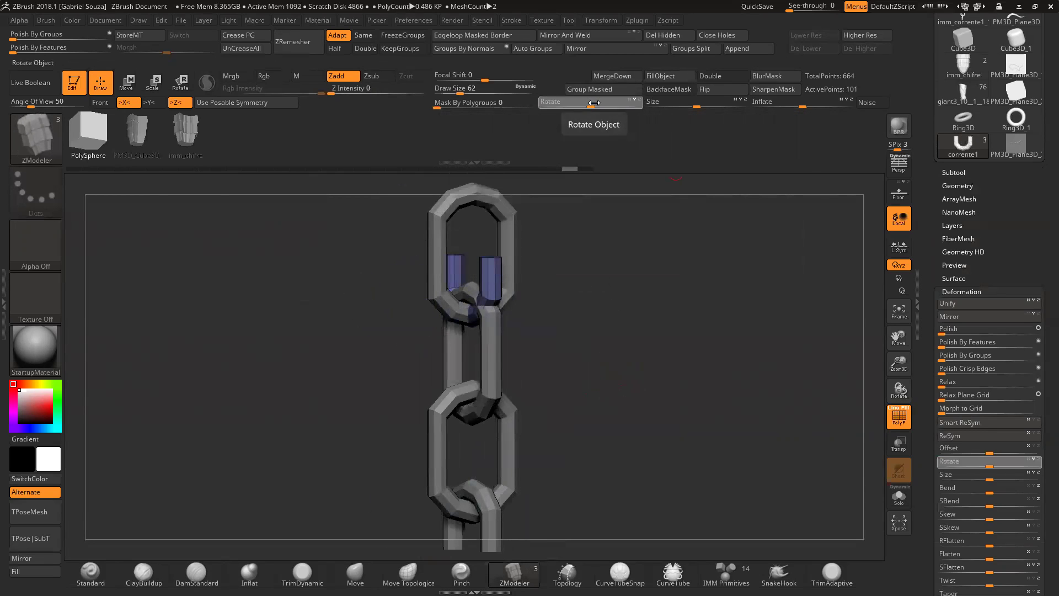
type("90")
key("Return")
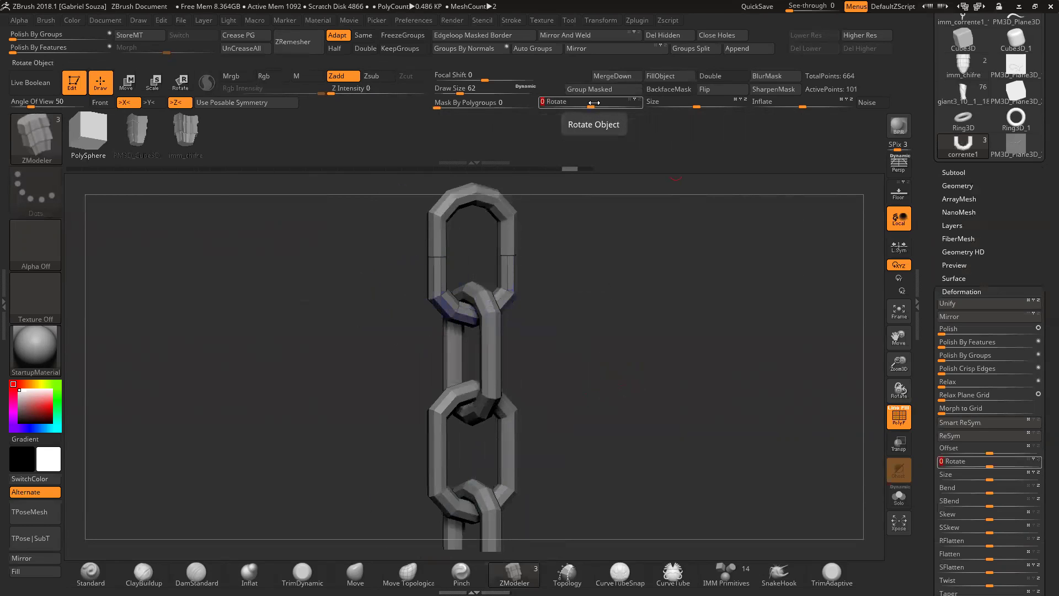
Step: Nudge the rotated half link down by about 0.0037 to align it with the top link
left_click_drag(894, 371, 858, 451)
left_click_drag(690, 242, 631, 576, "alt")
left_click(119, 87)
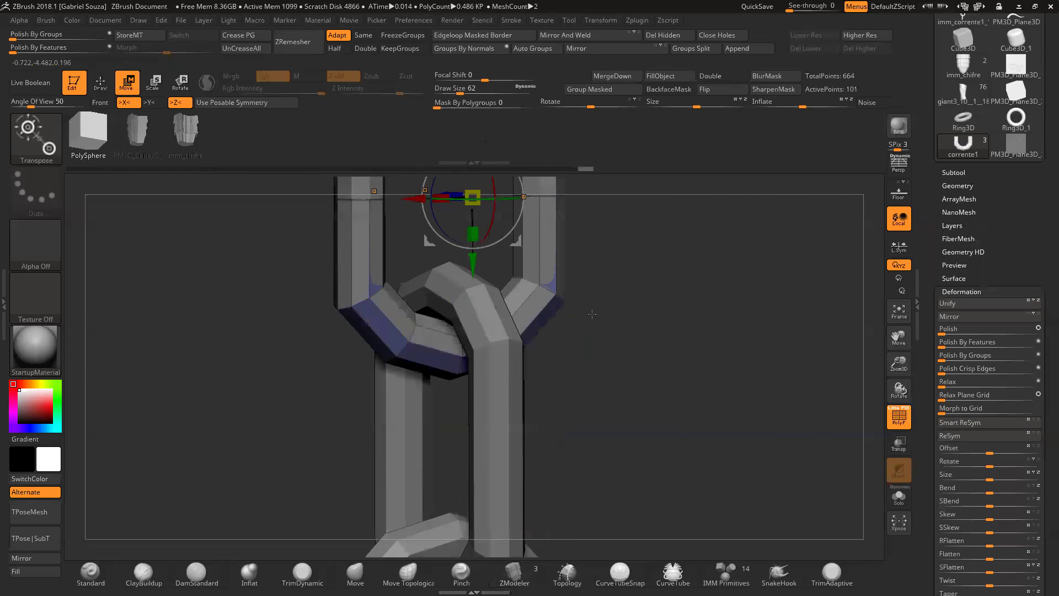
left_click_drag(593, 310, 590, 368, "alt")
left_click_drag(470, 322, 470, 324)
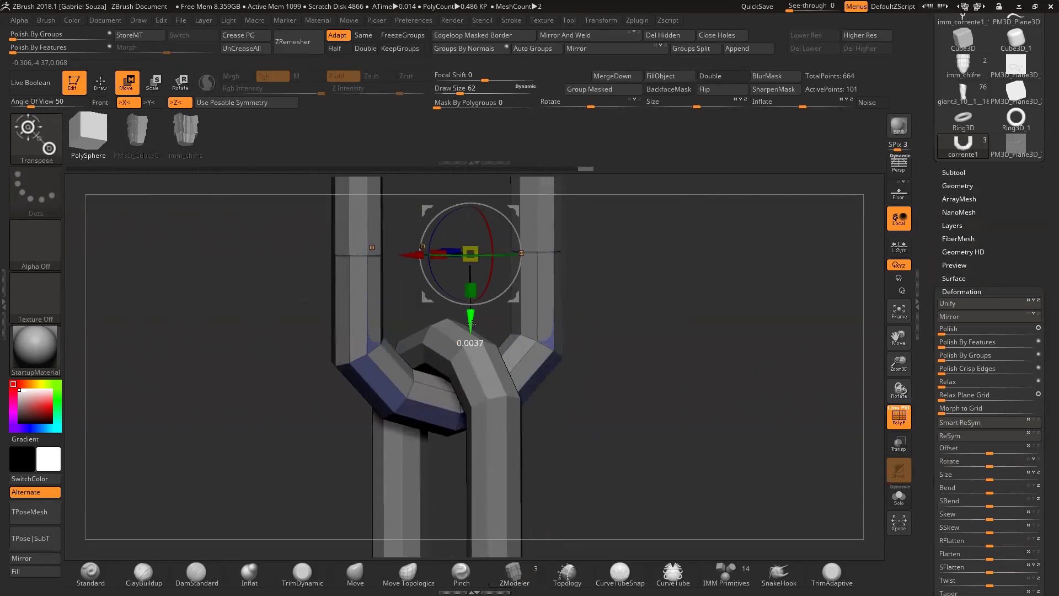
key("q")
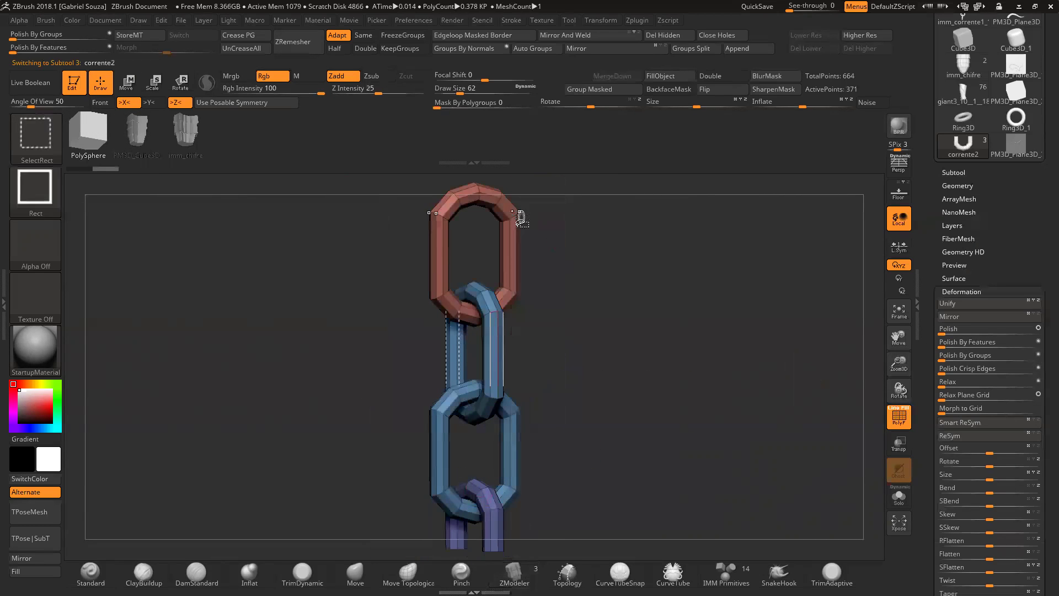
Step: Isolate the top link in corrente2, invert the visibility, and delete that hidden link
left_click(514, 215, "ctrl+shift")
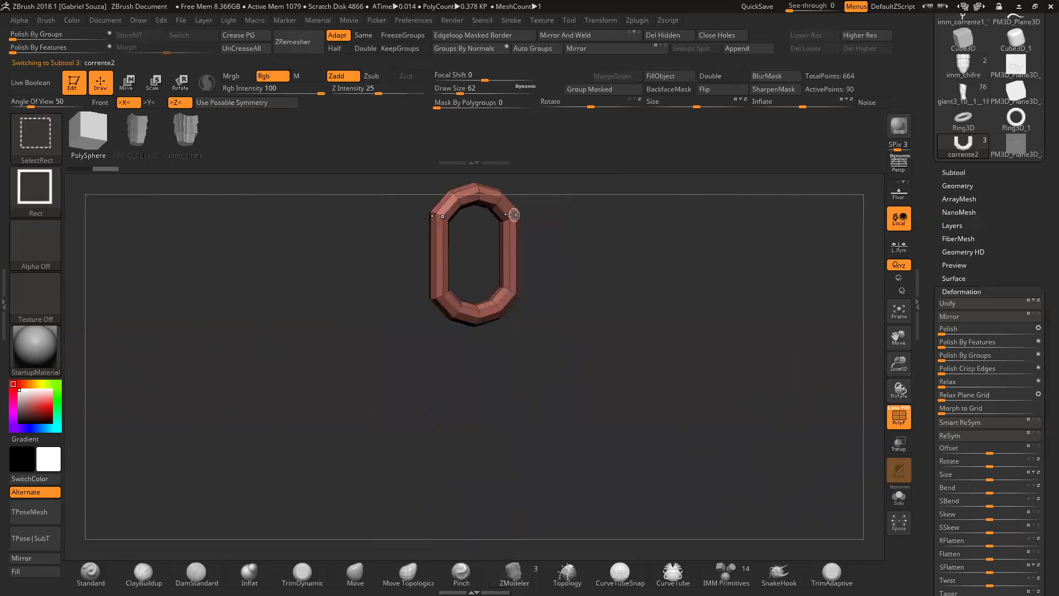
left_click(596, 302, "ctrl+shift")
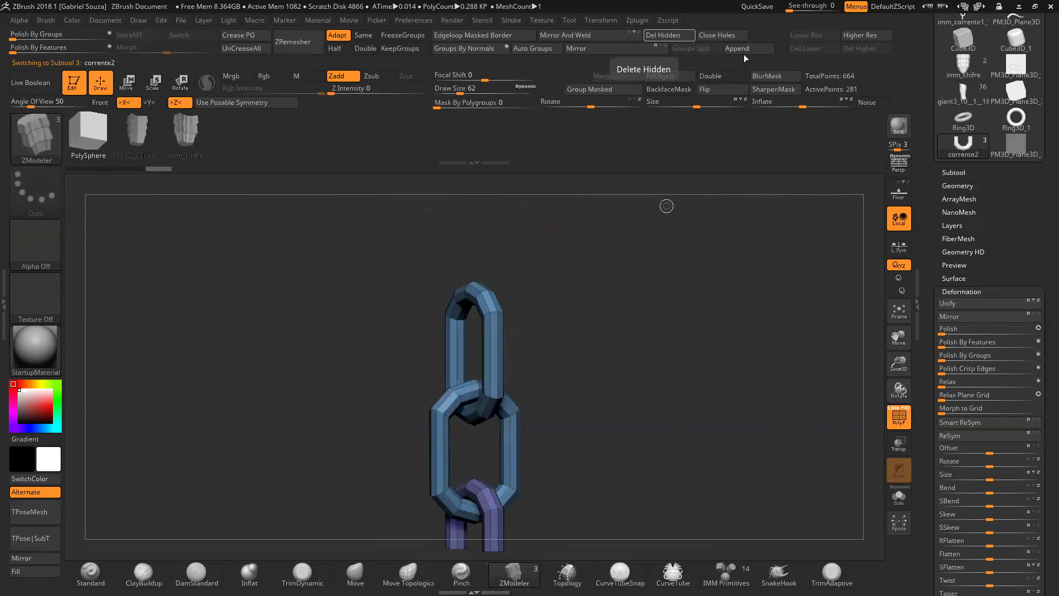
left_click(668, 35)
Step: Select the corrente1 half link in the subtool list and merge it down with corrente2
left_click(955, 173)
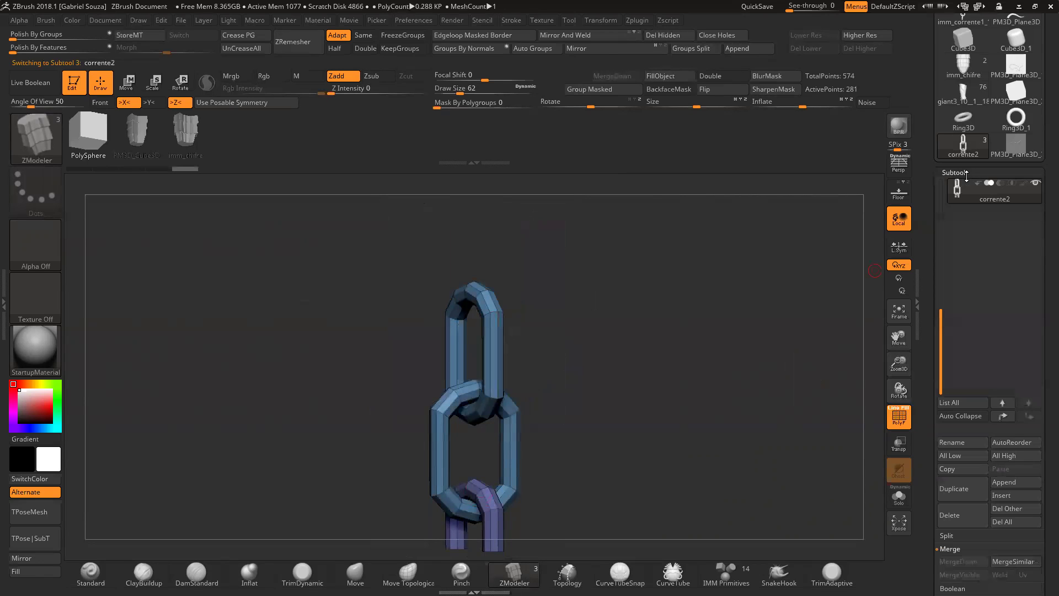
left_click_drag(939, 325, 940, 195)
left_click(960, 219)
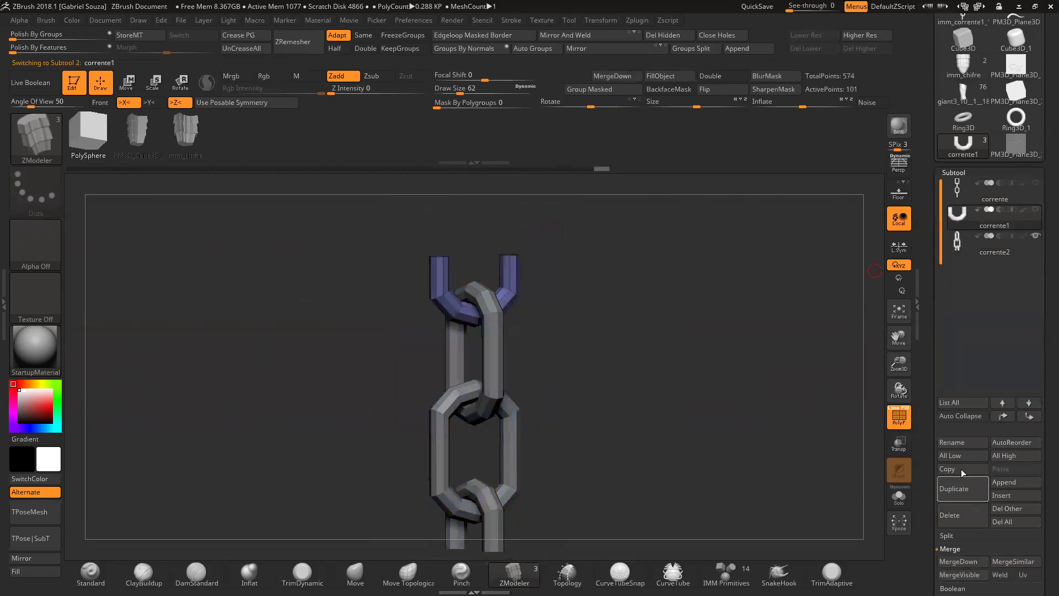
left_click(958, 562)
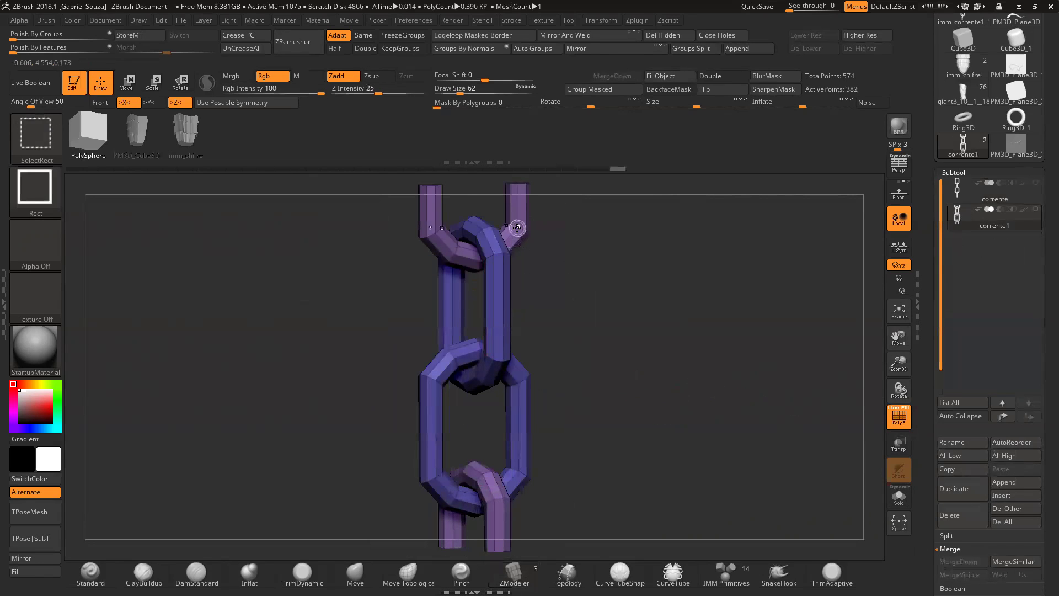
Step: Isolate the two half end links, assign them separate polygroups with Auto Groups, and show the whole chain again
left_click(518, 229, "ctrl+shift")
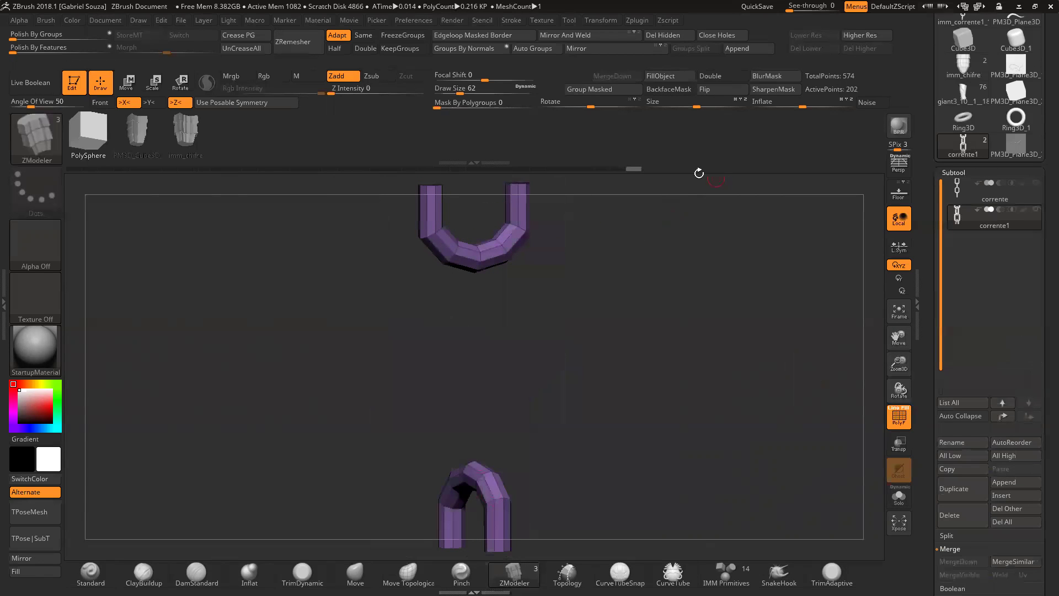
left_click(534, 48)
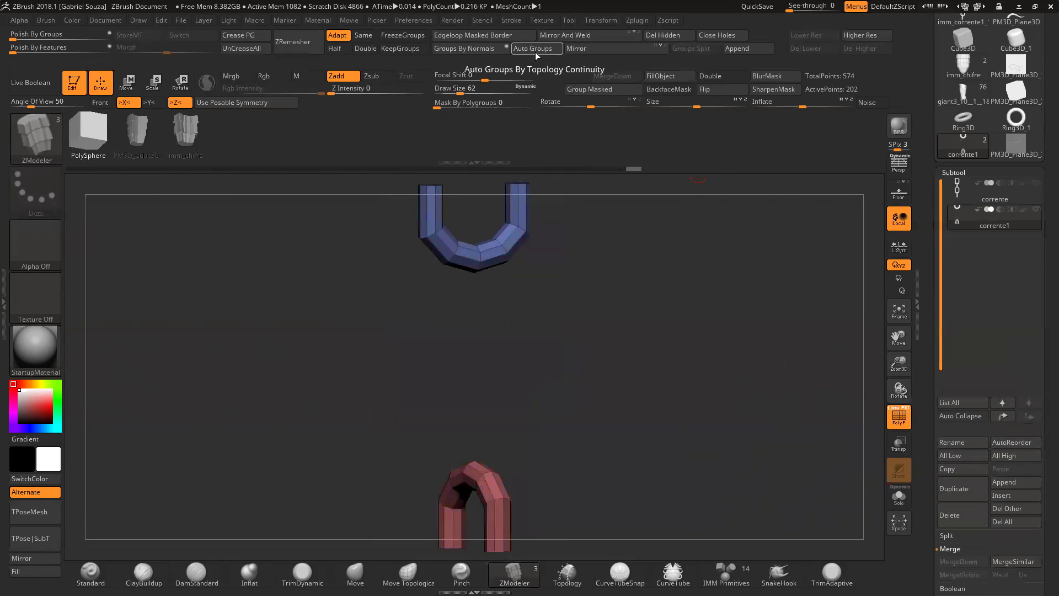
left_click(611, 328, "ctrl+shift")
left_click_drag(629, 323, 784, 402)
Step: Compare the corrente subtool with corrente1, and examine corrente1's interlocking links and end polygroups from several angles
left_click(957, 210)
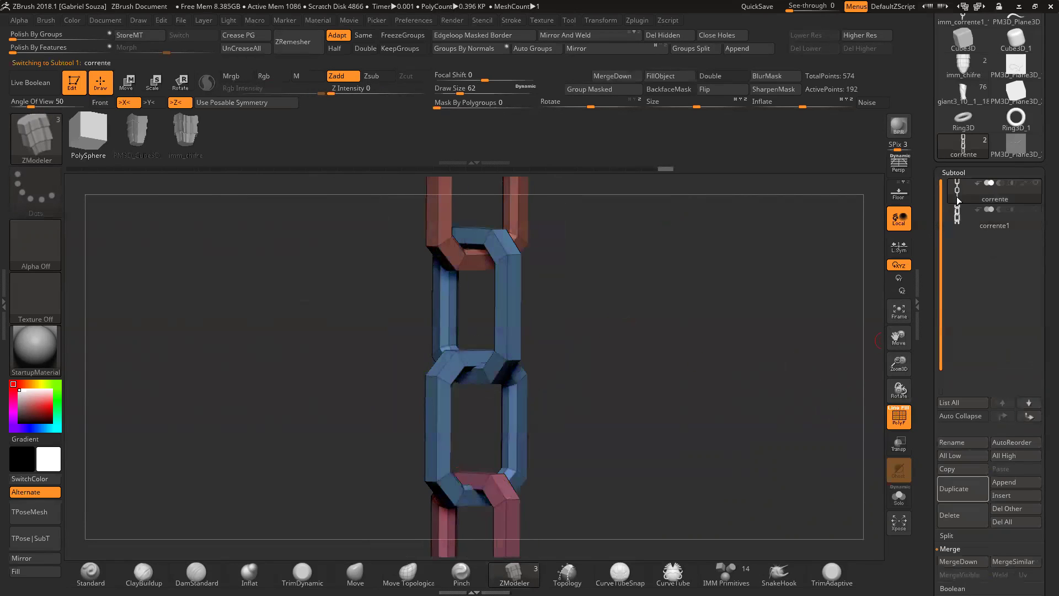
left_click_drag(764, 322, 835, 371)
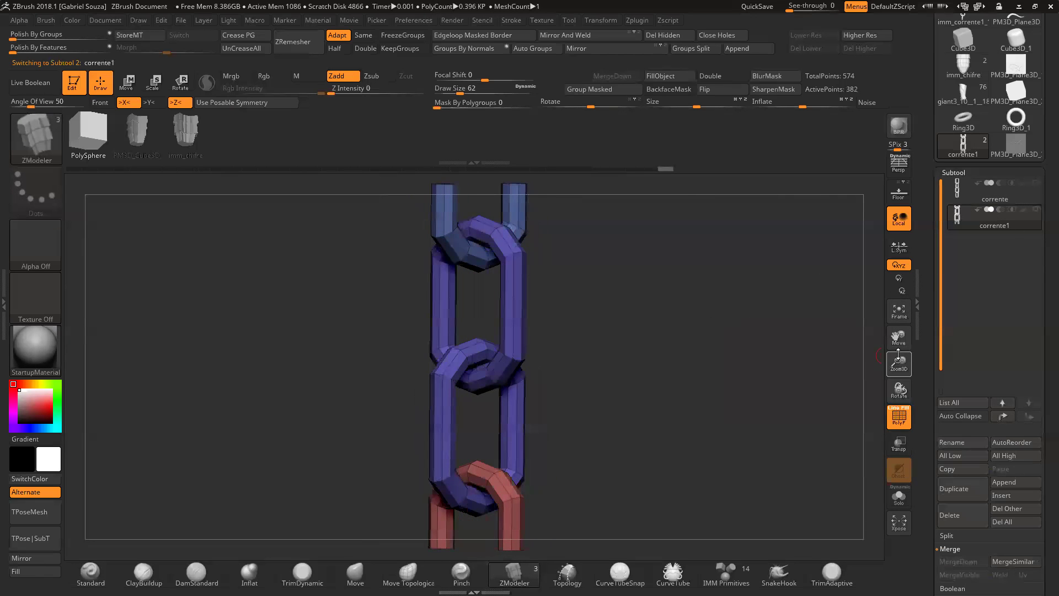
left_click_drag(898, 355, 899, 361)
left_click_drag(758, 327, 731, 388, "alt")
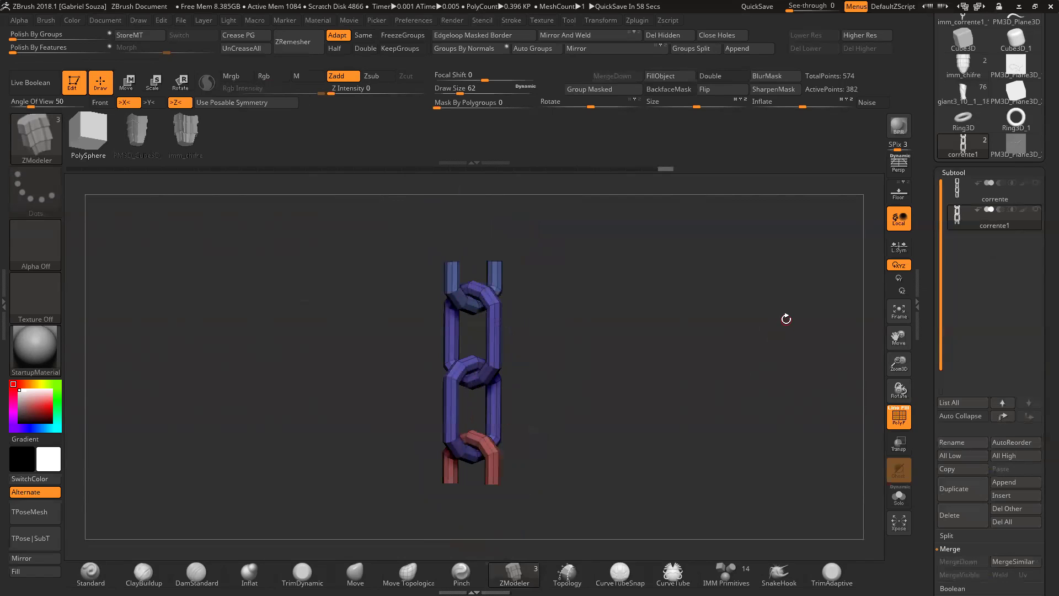
left_click_drag(905, 341, 907, 458)
left_click_drag(612, 355, 640, 302, "alt")
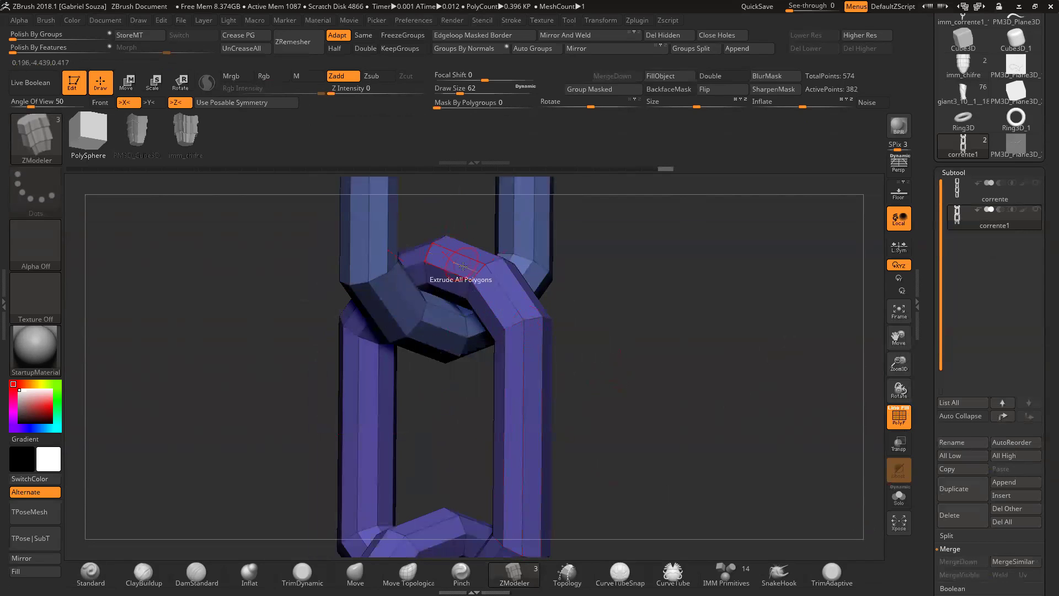
left_click_drag(644, 331, 628, 337)
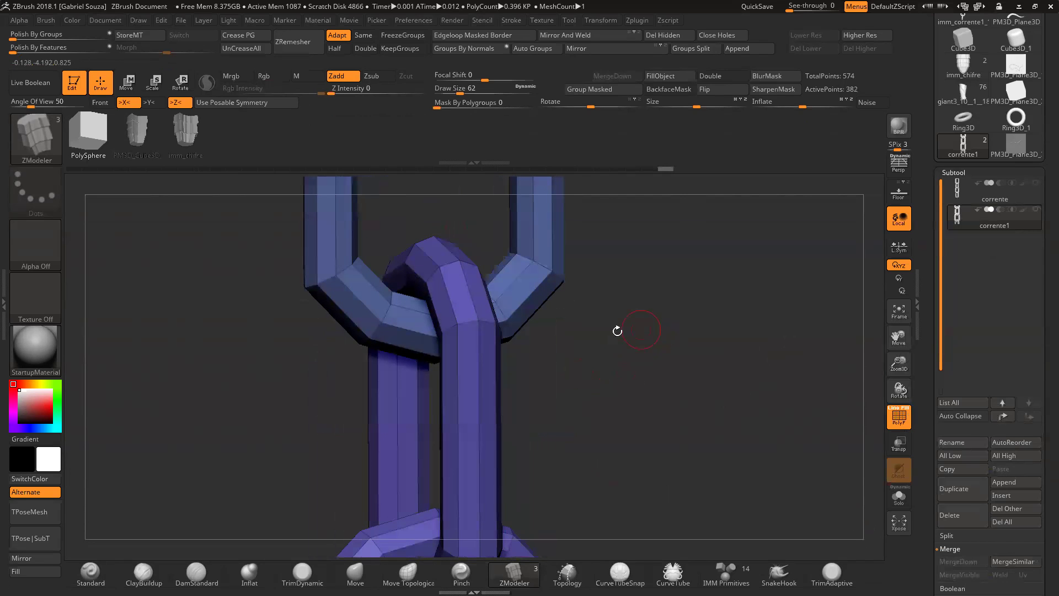
key("f")
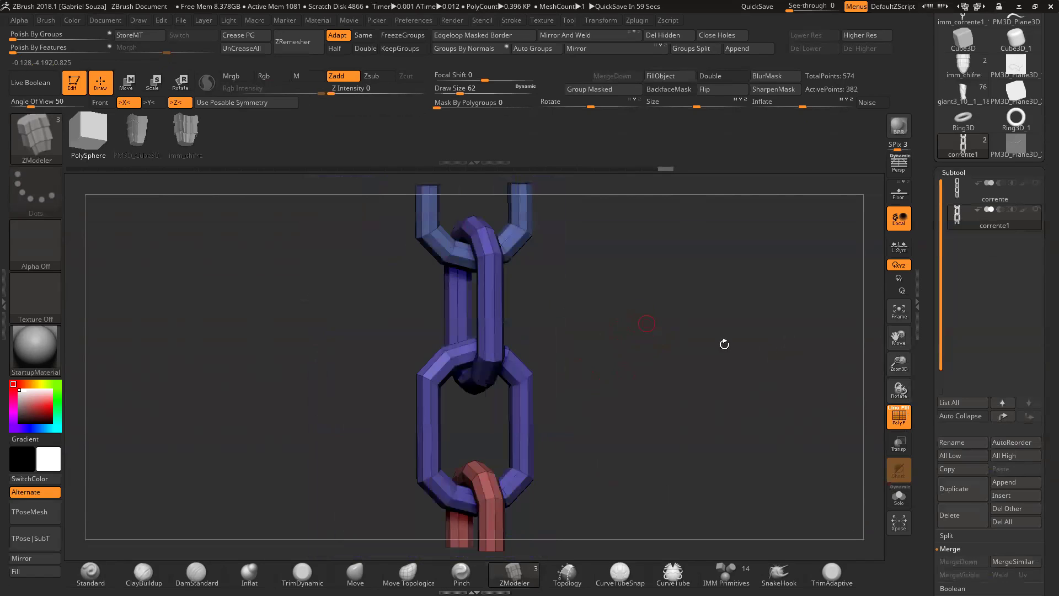
left_click_drag(891, 360, 721, 353)
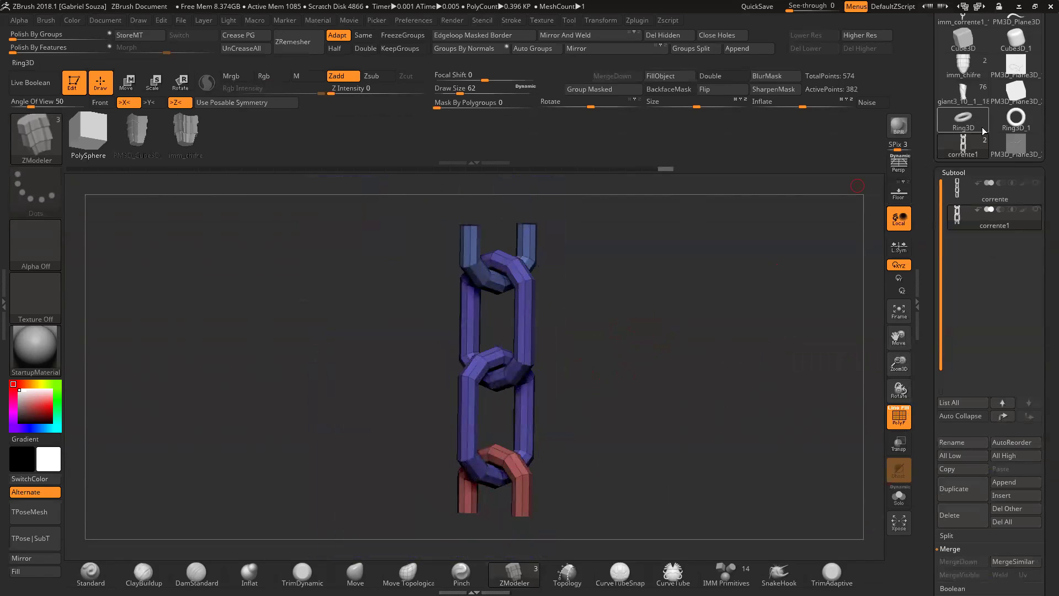
Step: Switch the active tool to the imm_corrente1 chain set with twelve subtools
left_click_drag(1043, 92, 1042, 150)
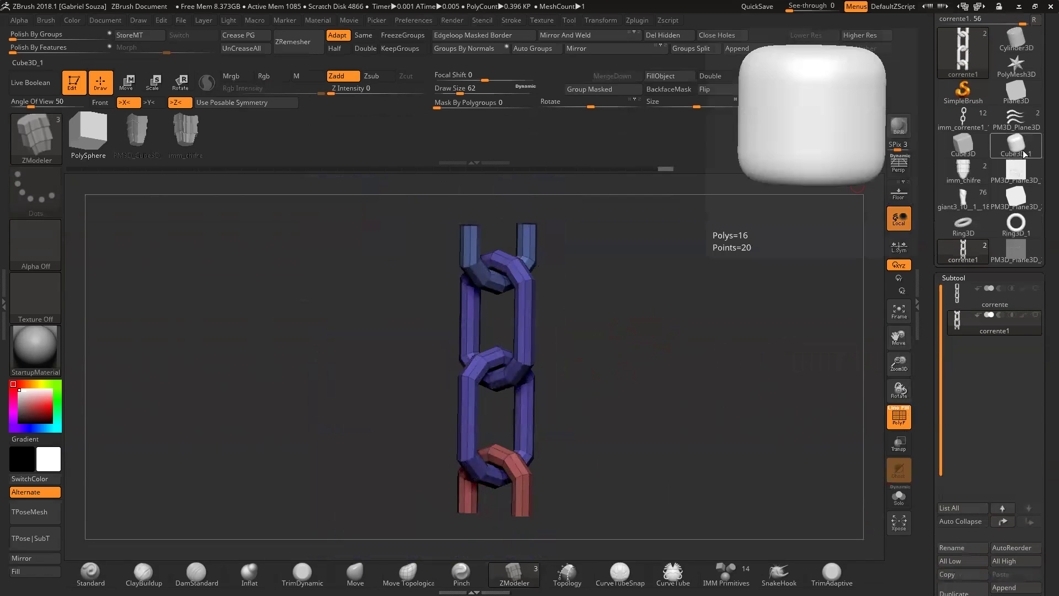
left_click(958, 120)
mouse_move(699, 355)
left_mouse_down()
mouse_move(657, 347)
mouse_move(700, 347)
left_mouse_up()
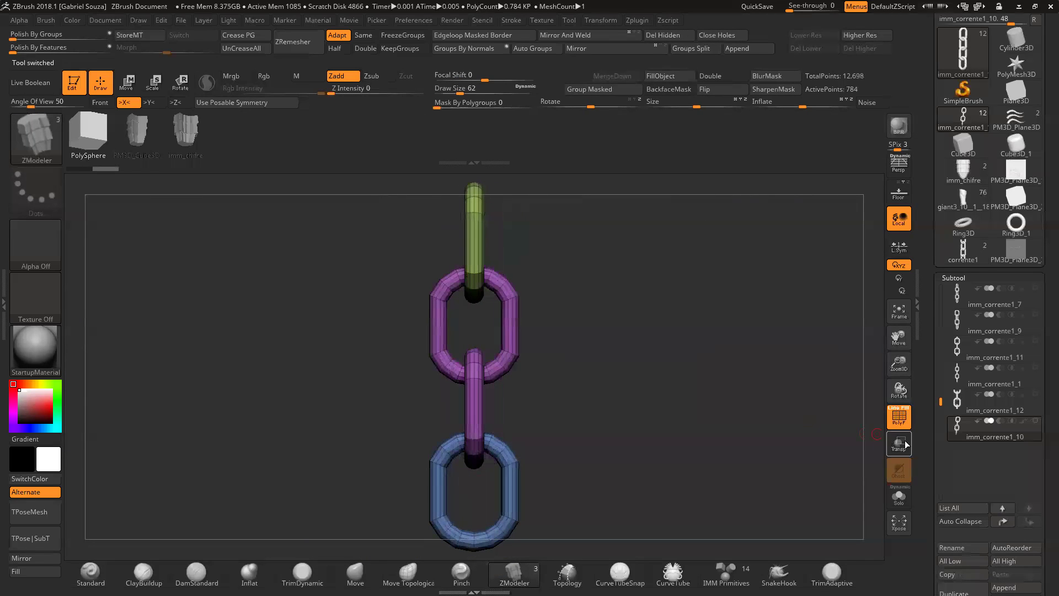
Step: Compare the link ends and polygroups of the imm_corrente1_1, imm_corrente1_10 and imm_corrente1_11 subtools, finishing on imm_corrente1_1
left_click(946, 376)
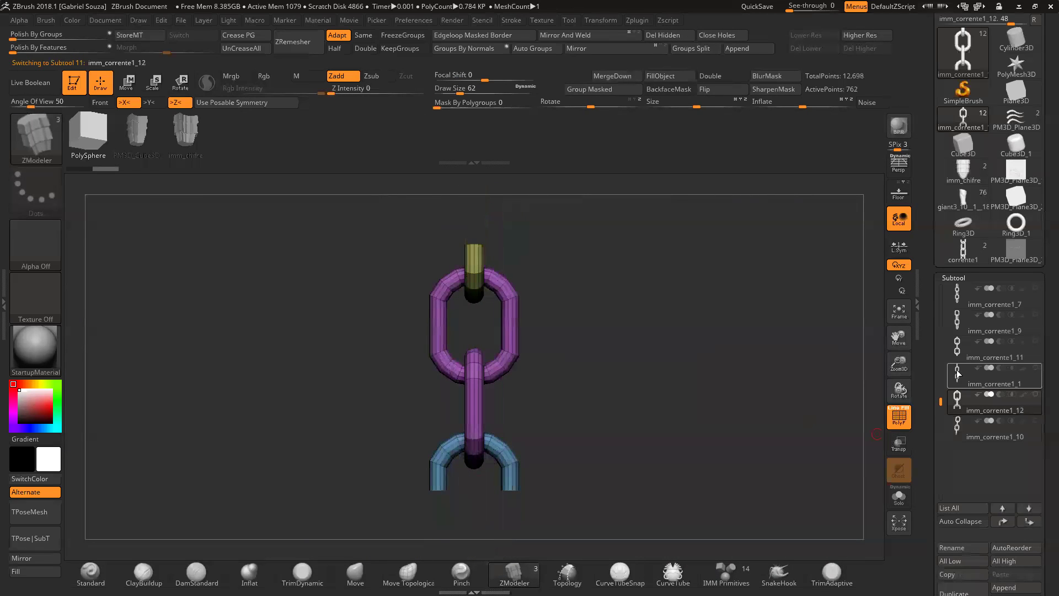
left_click(962, 437)
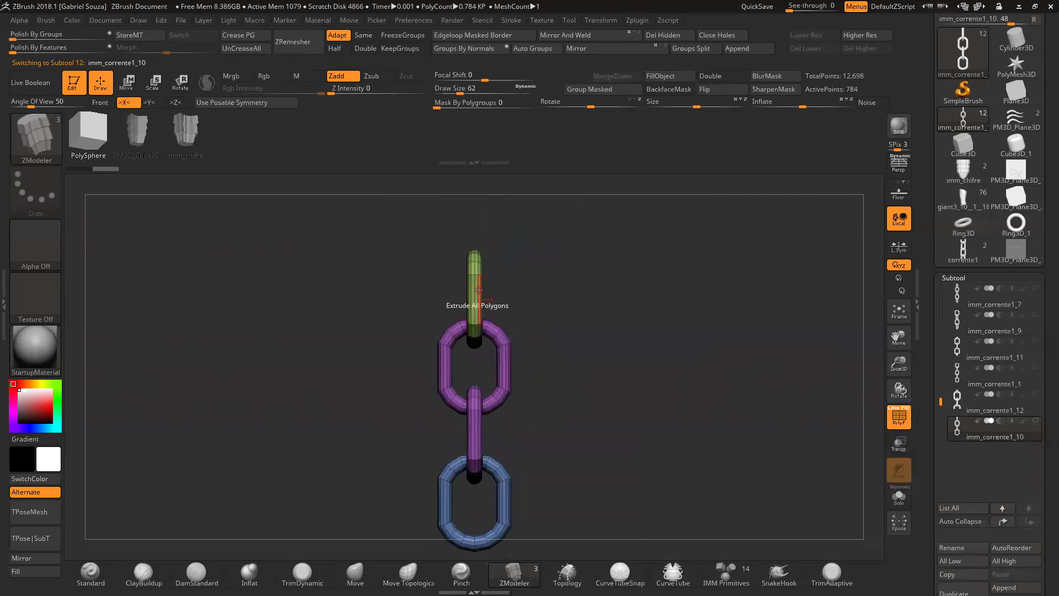
left_click(960, 373)
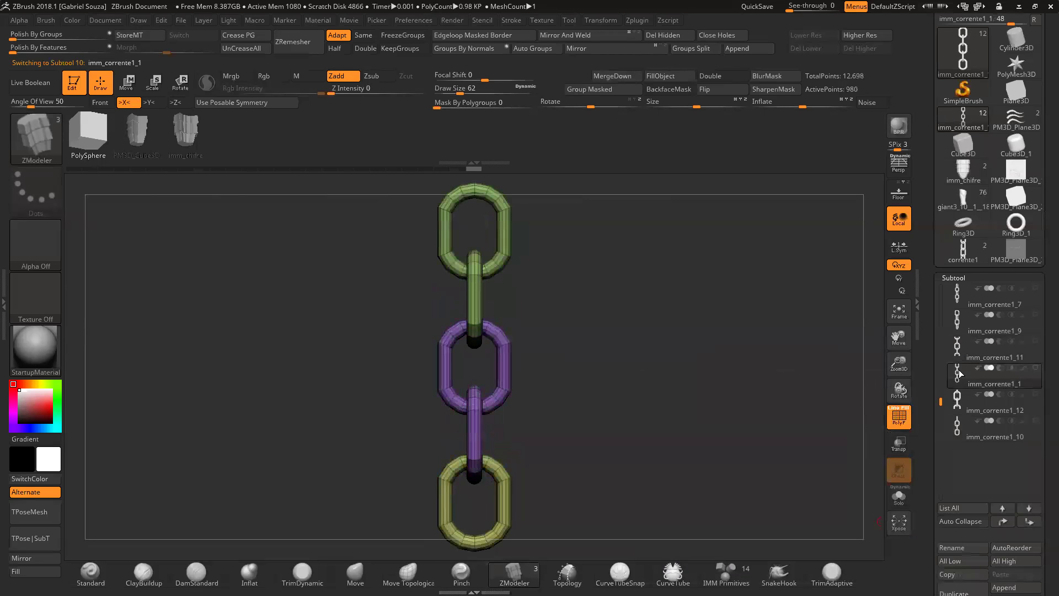
mouse_move(657, 388)
left_mouse_down("shift")
mouse_move(682, 386)
mouse_move(668, 386)
left_mouse_up("shift")
left_click(965, 435)
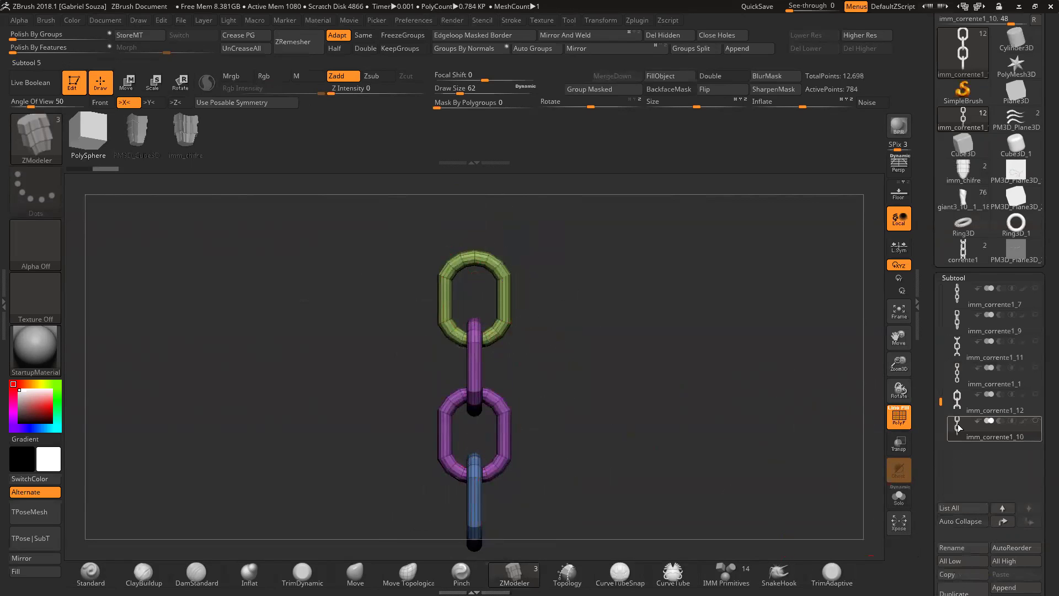
left_click(969, 358)
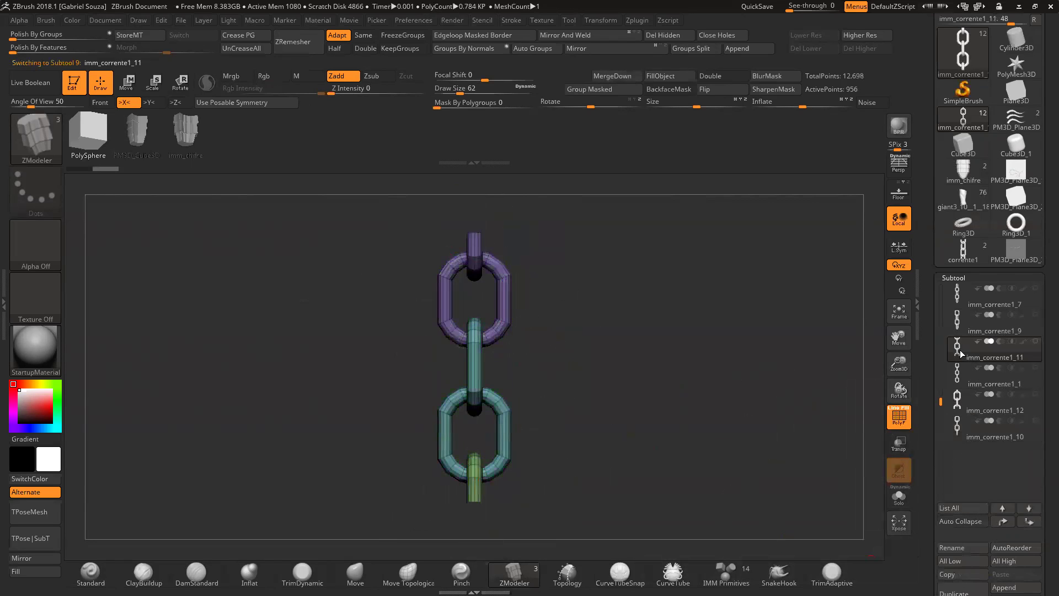
left_click(987, 380)
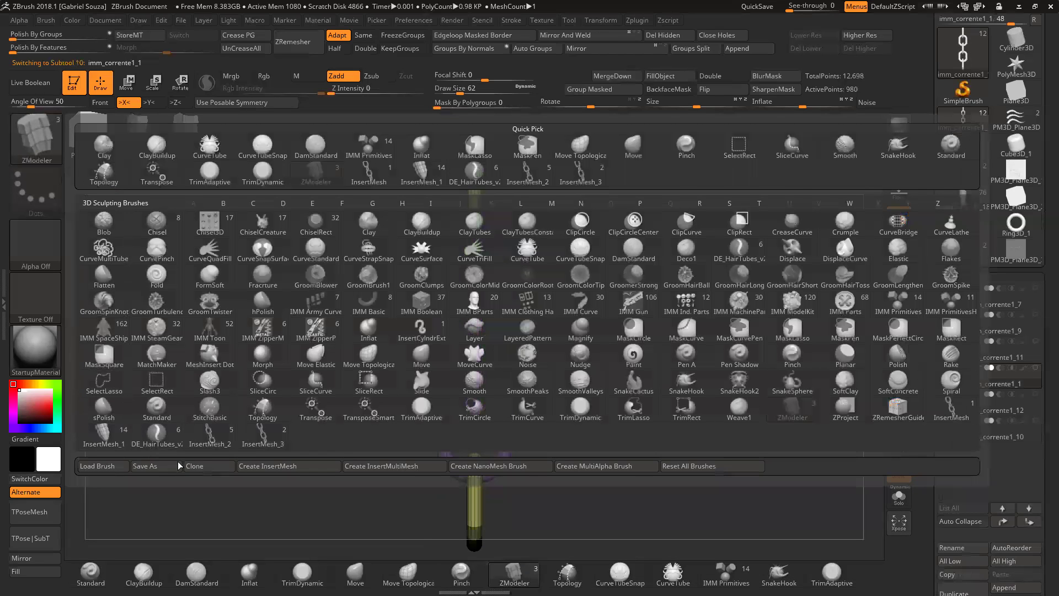
Step: Append the imm_corrente1_1 chain to the InsertMesh_3 brush as an additional insert mesh
left_click(258, 446)
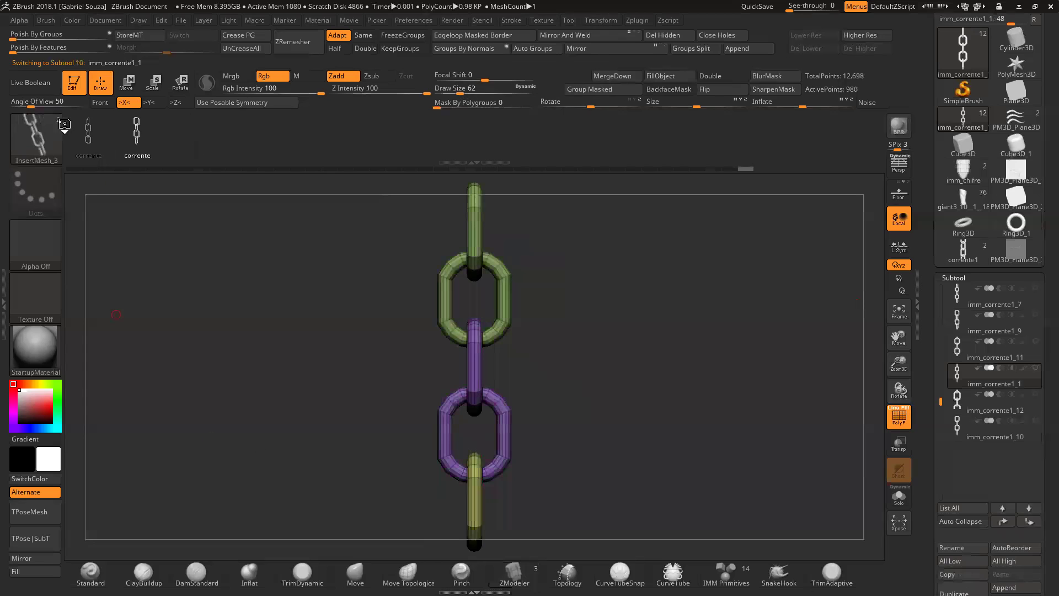
left_click(36, 138)
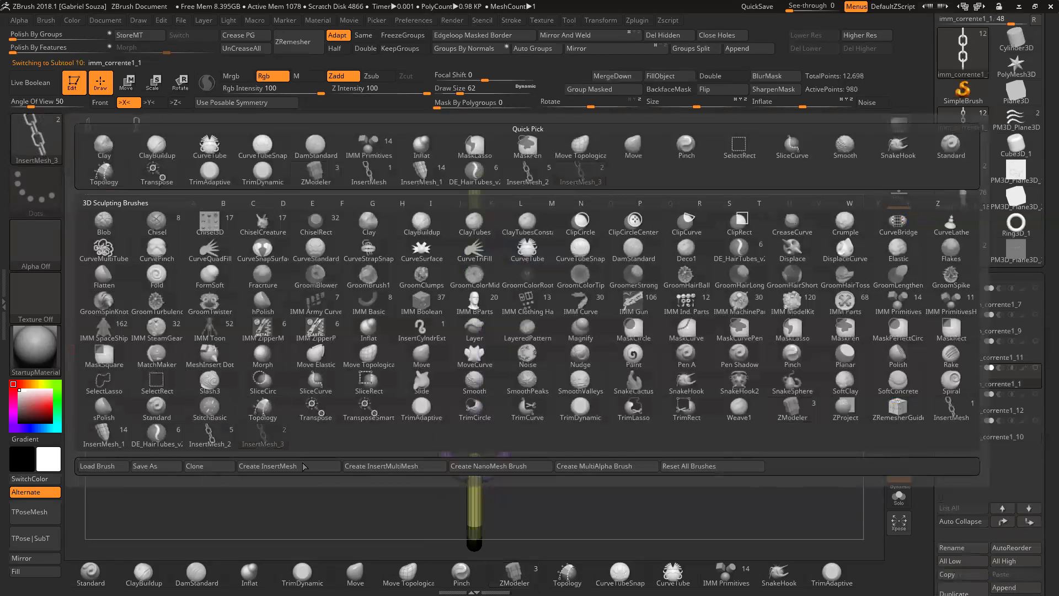
left_click(303, 466)
left_click(506, 202)
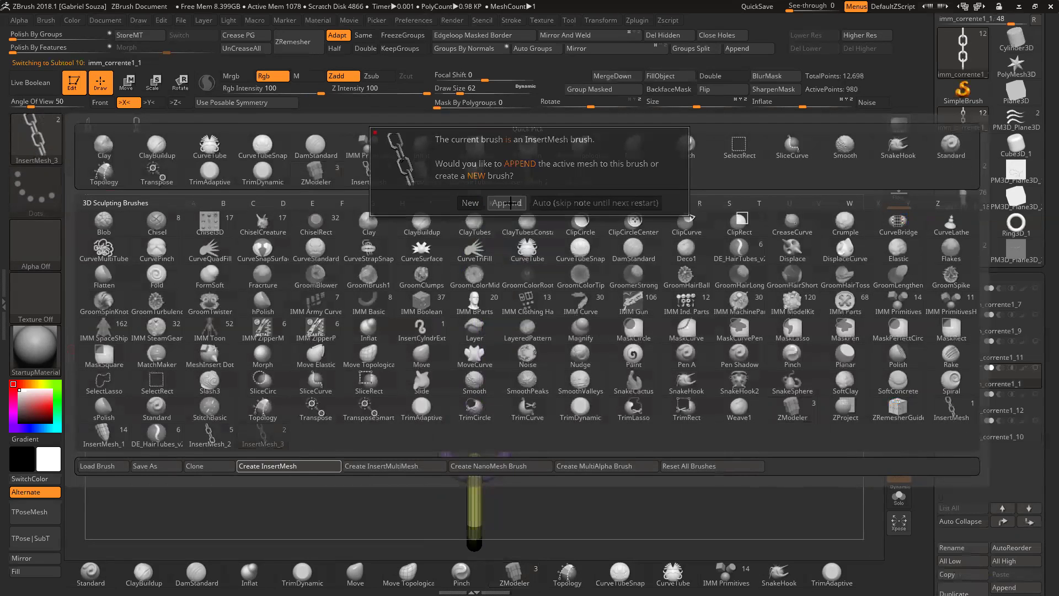
Step: Switch to the PM3D_Plane3D_3 tool, undo the chain already on it, and turn off the polygroup wireframe display
left_click(1016, 251)
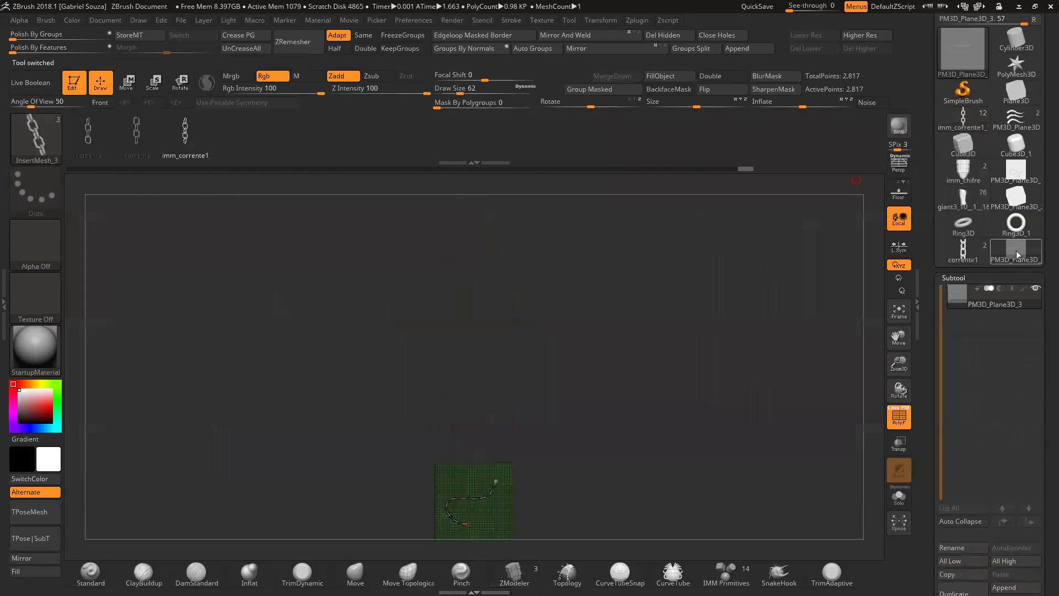
key("f")
key("ctrl+z")
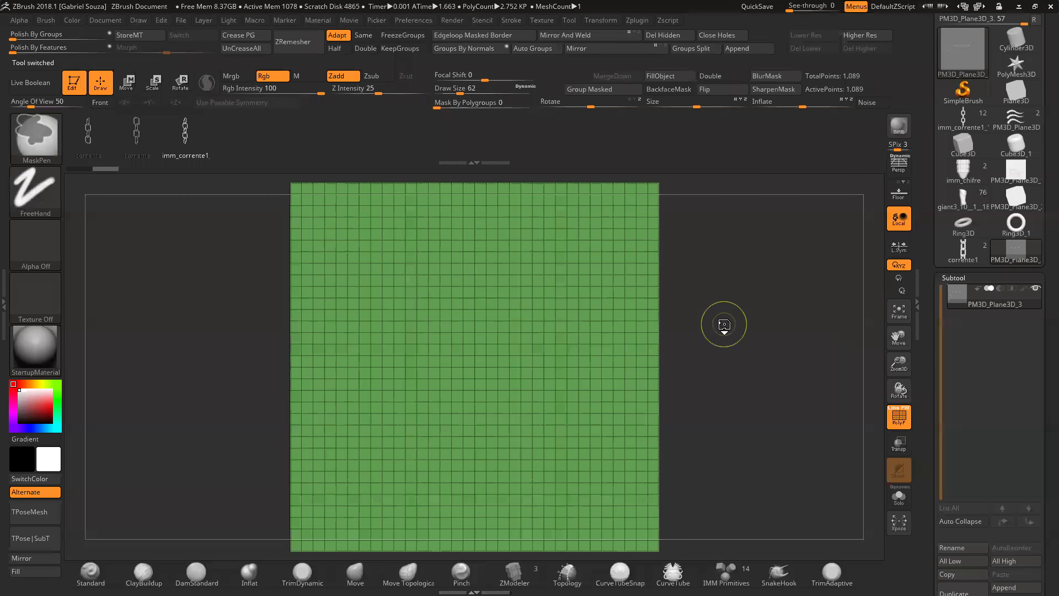
key("shift+f")
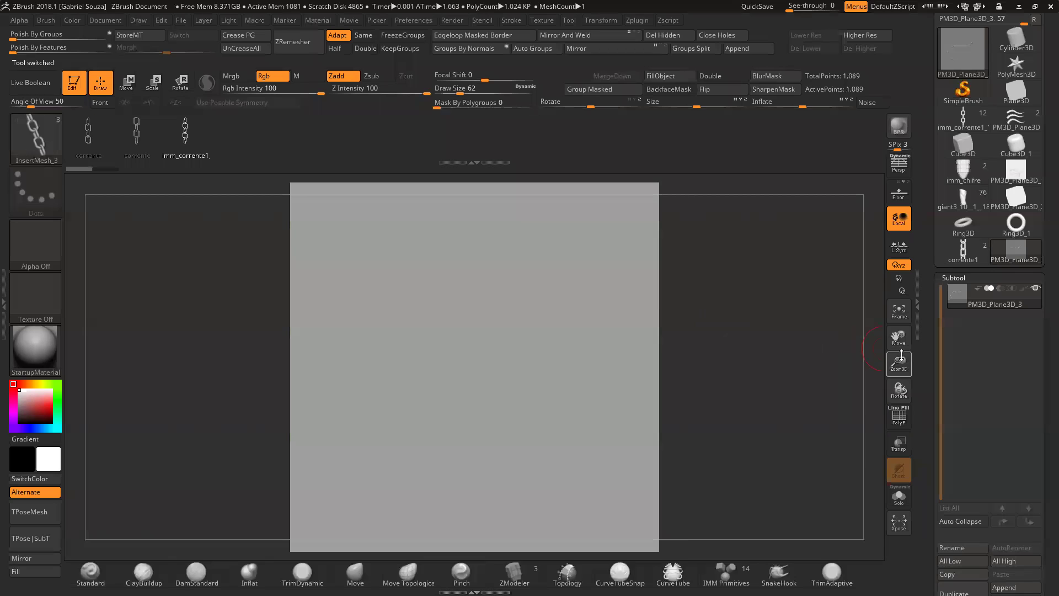
left_click_drag(901, 354, 810, 380)
key("f")
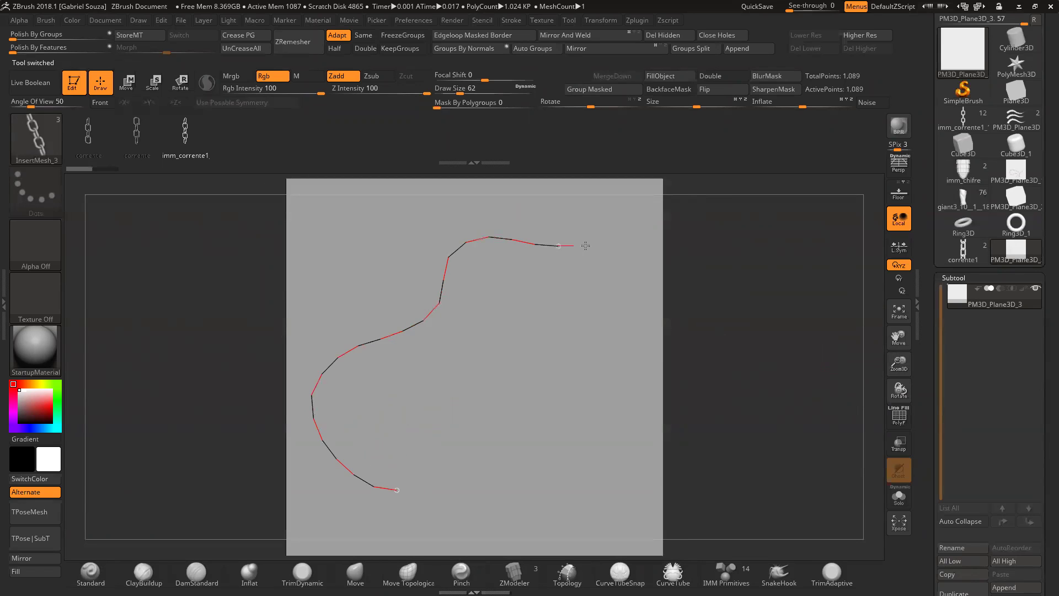
Step: Draw an S-shaped imm_corrente1 chain across the plane and inspect the half links at both of its ends
left_click_drag(633, 214, 631, 216)
left_click_drag(732, 316, 724, 345, "alt")
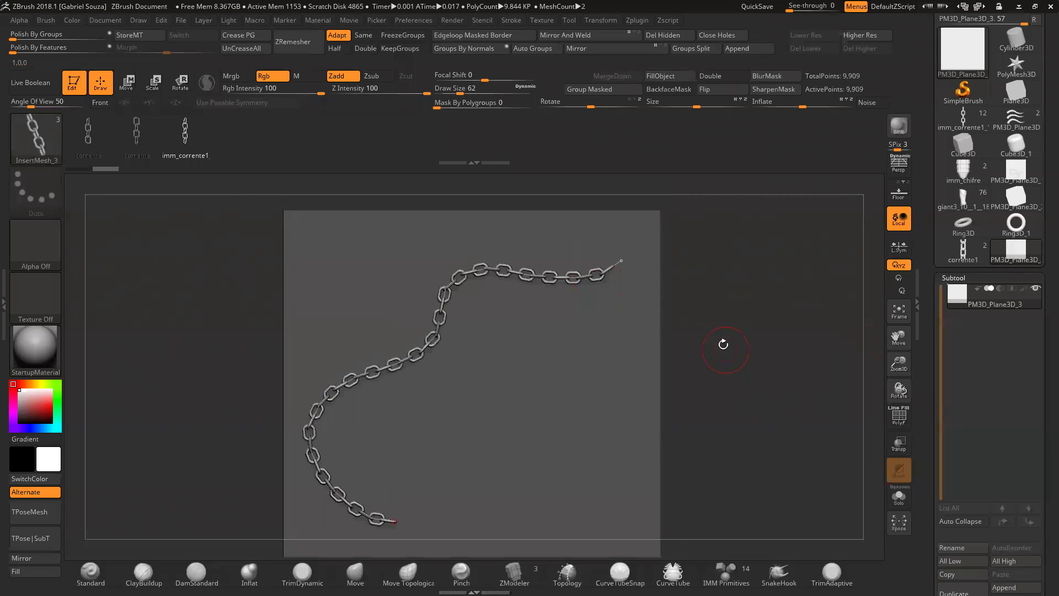
key("shift")
key("shift")
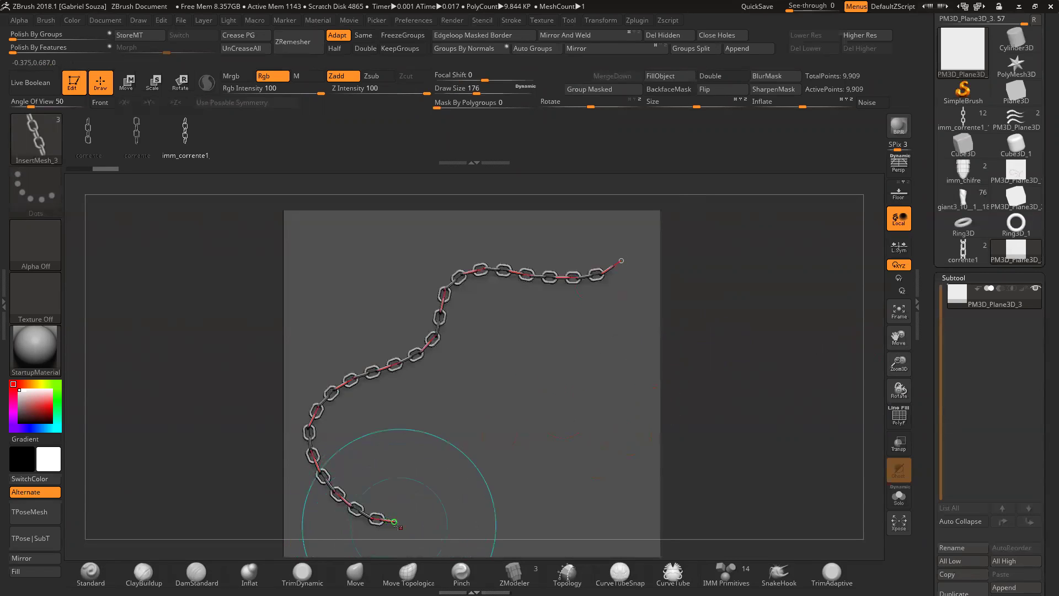
left_click_drag(783, 309, 711, 393, "alt")
key("shift")
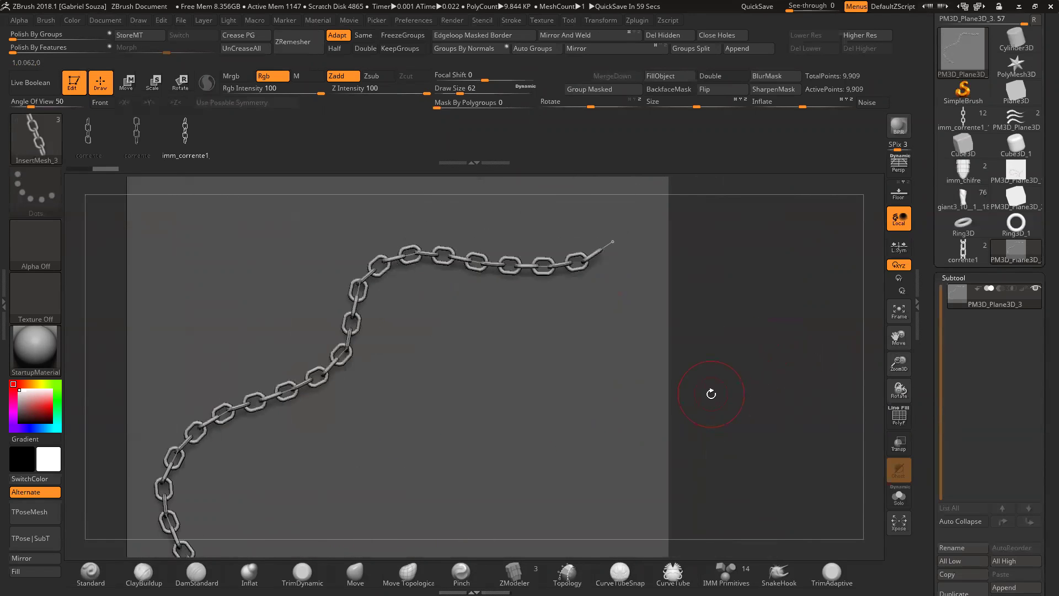
left_click_drag(756, 326, 655, 348)
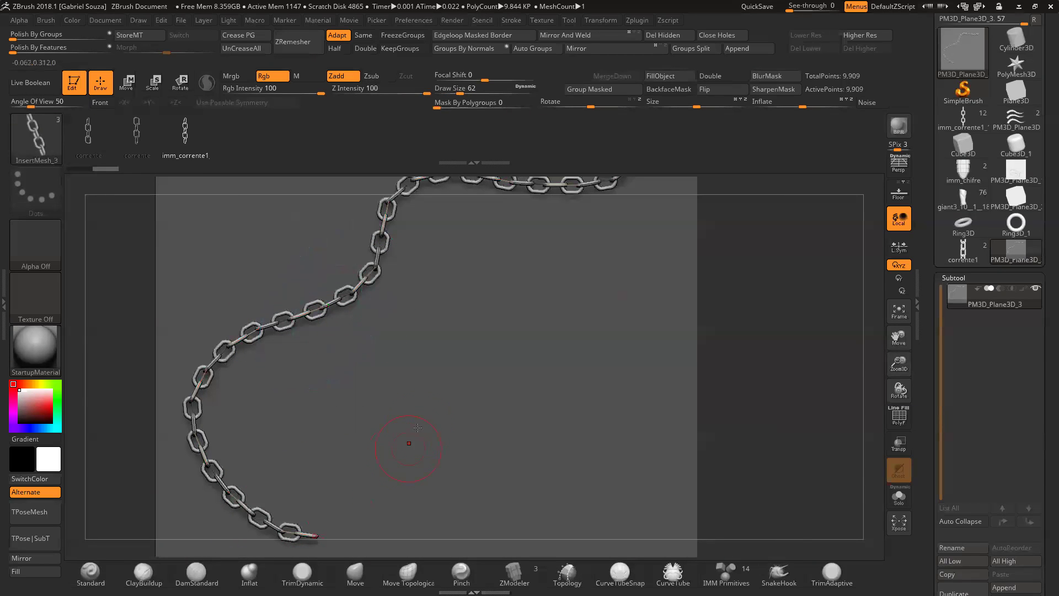
left_click_drag(769, 326, 751, 396, "alt")
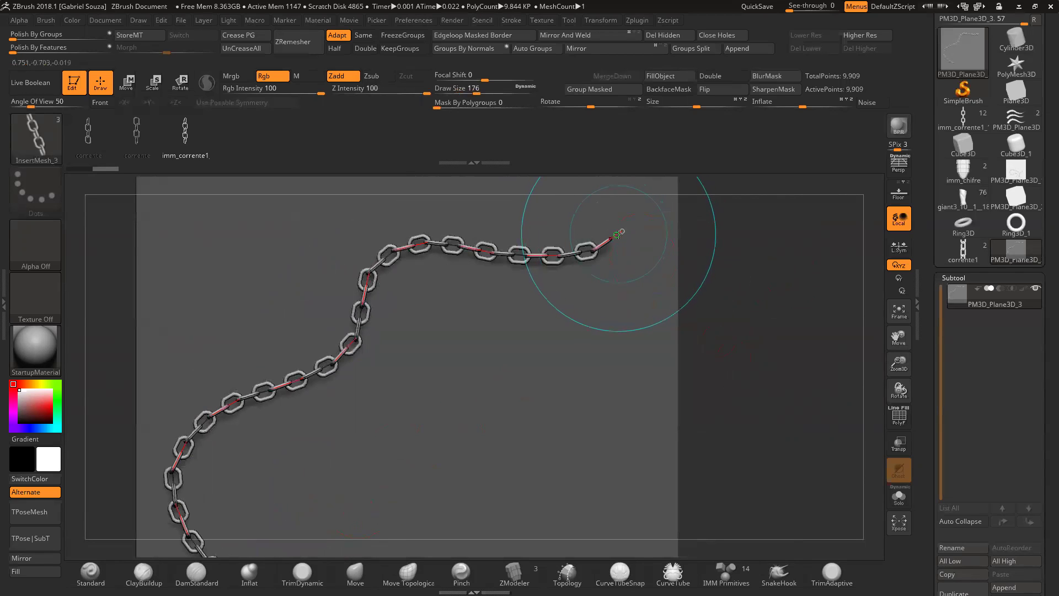
right_click_drag(714, 262, 666, 248)
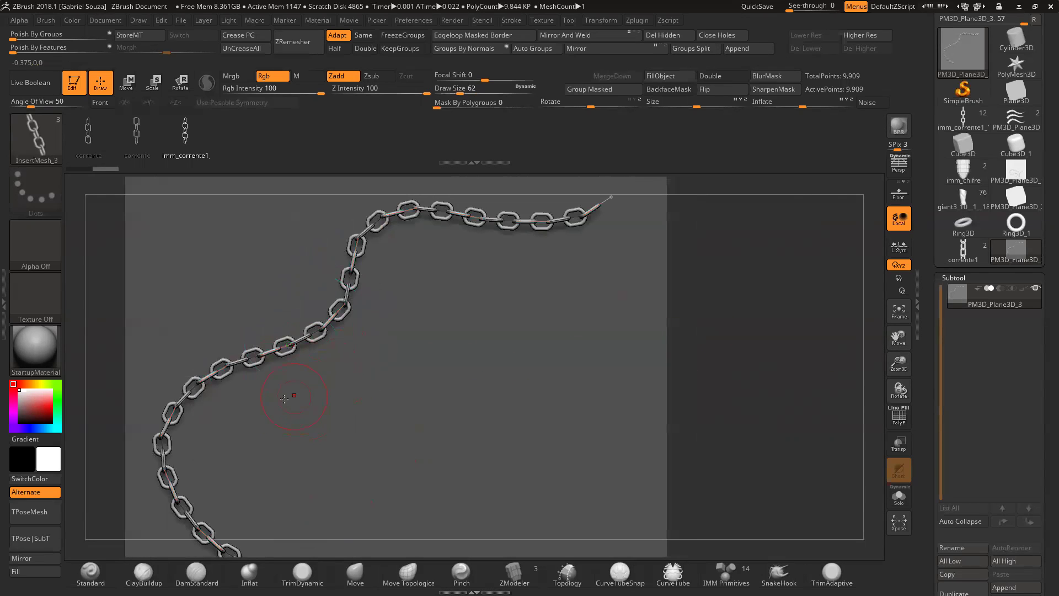
Step: Draw a second curved chain that branches off a link in the middle of the first chain, redoing the first stroke
key("bracketright")
key("bracketright")
key("bracketright")
key("bracketright")
left_click_drag(625, 470, 616, 463)
key("ctrl+z")
left_click_drag(522, 403, 565, 463)
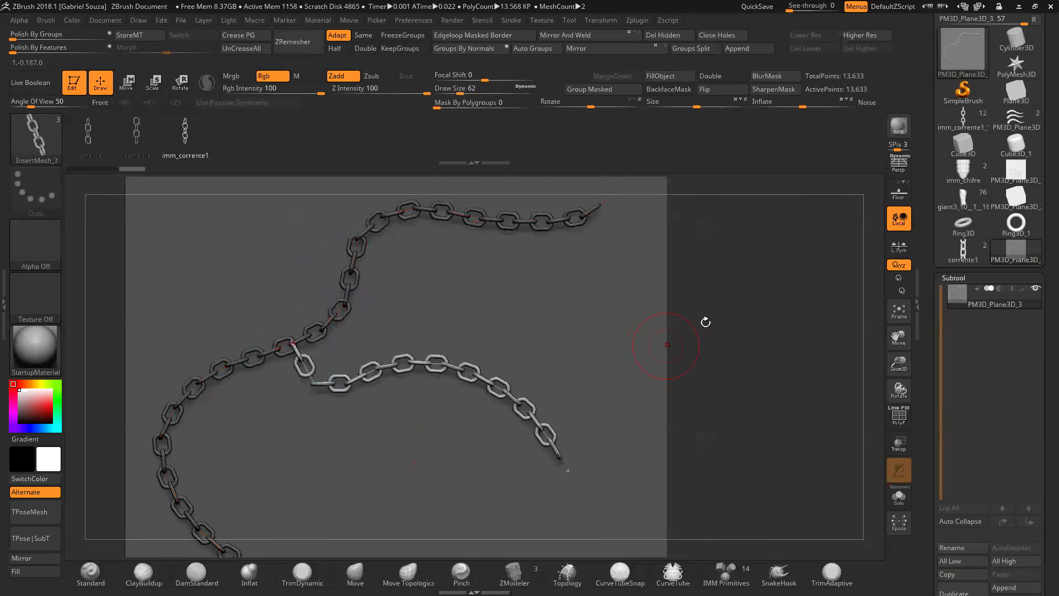
Step: Adjust the starting end of the second chain's curve so its half link hooks into the first chain
mouse_move(901, 368)
left_mouse_down()
mouse_move(899, 399)
mouse_move(899, 375)
mouse_move(899, 386)
left_mouse_up()
left_click_drag(291, 302, 271, 331)
left_click_drag(873, 380, 728, 336, "alt")
left_click_drag(893, 365, 722, 310)
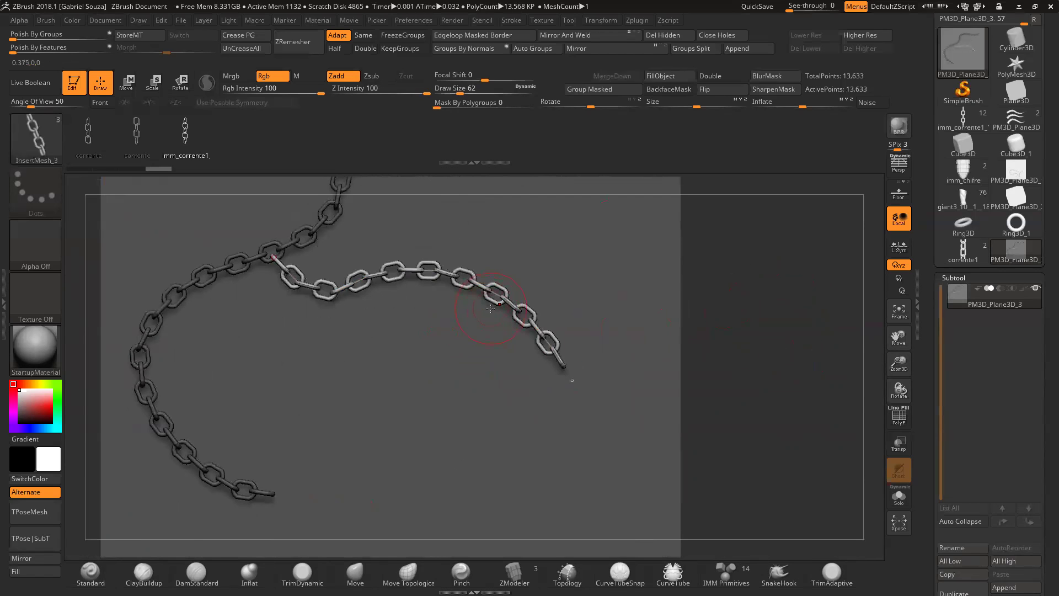
Step: Draw a third chain from the second chain's outer part to the lower part of the first chain, replacing a shorter attempt
left_click_drag(504, 298, 396, 412)
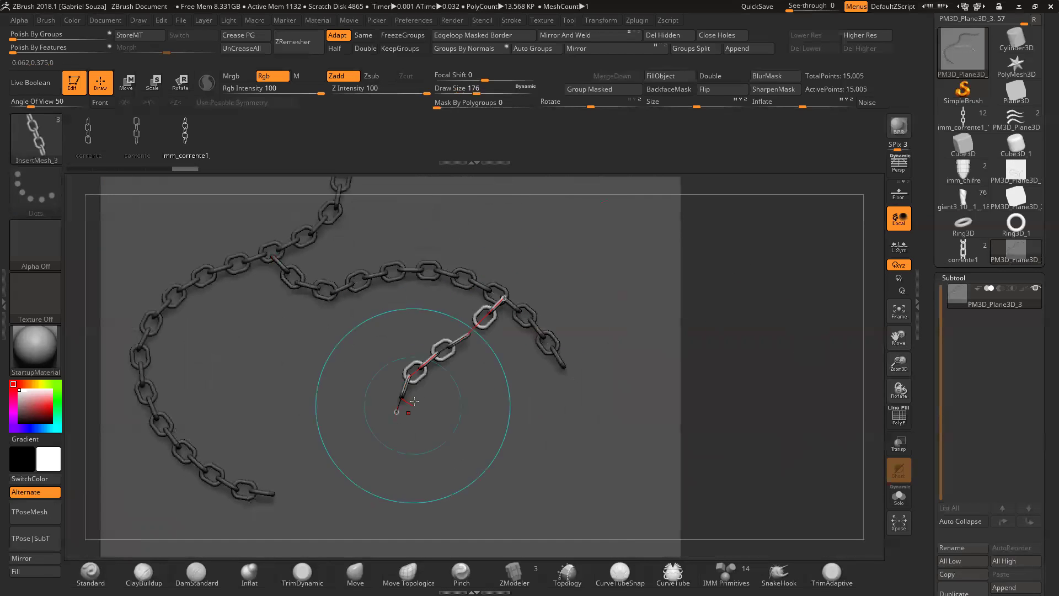
key("ctrl+z")
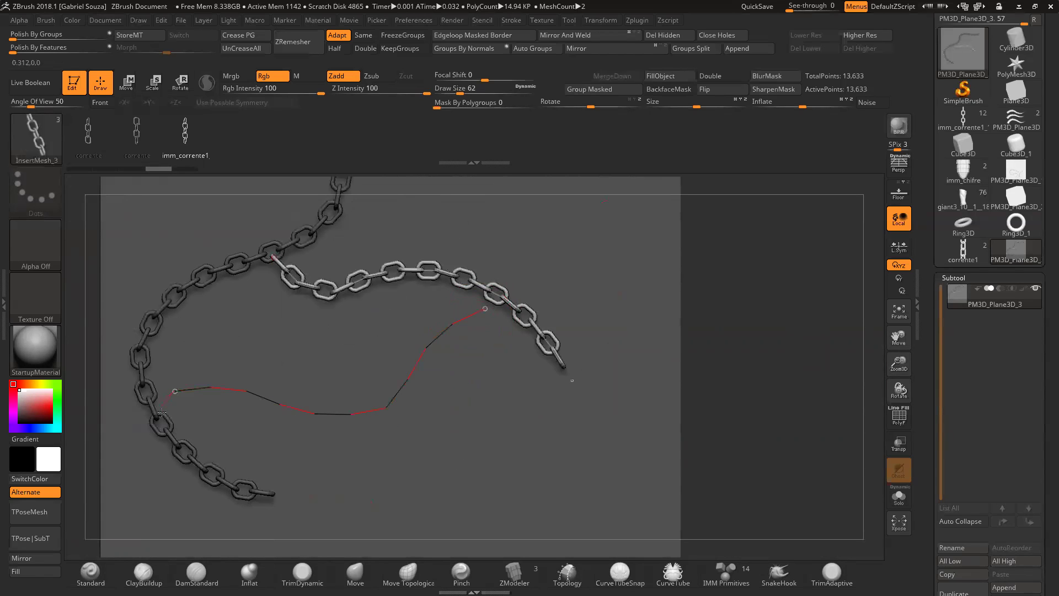
left_click_drag(161, 424, 163, 428)
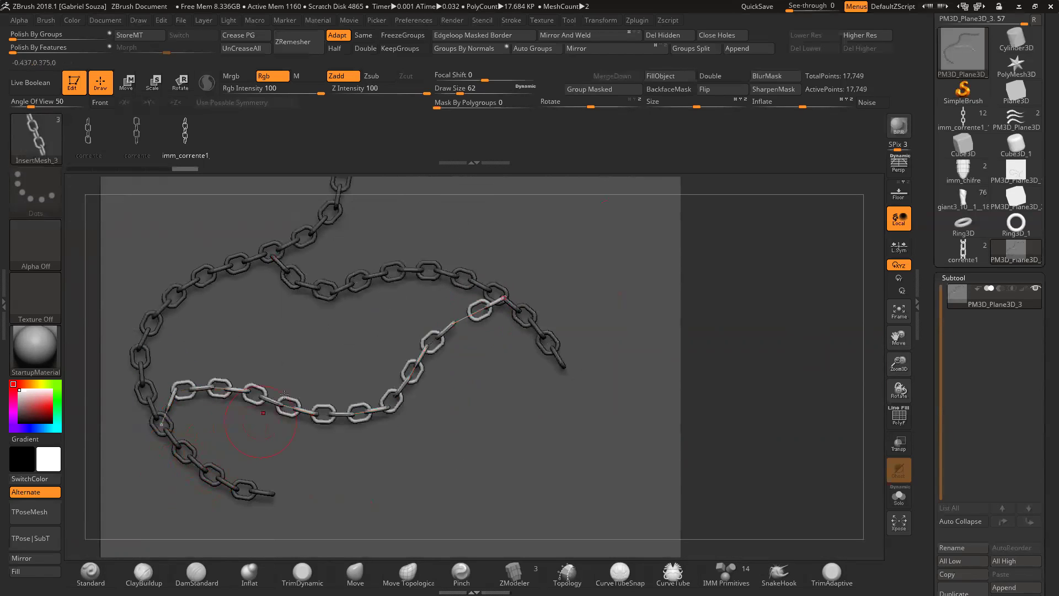
Step: Fine-tune both curve ends of the third chain so its half links sit inside the links they attach to
key("bracketright")
key("bracketright")
key("bracketright")
left_click(496, 298)
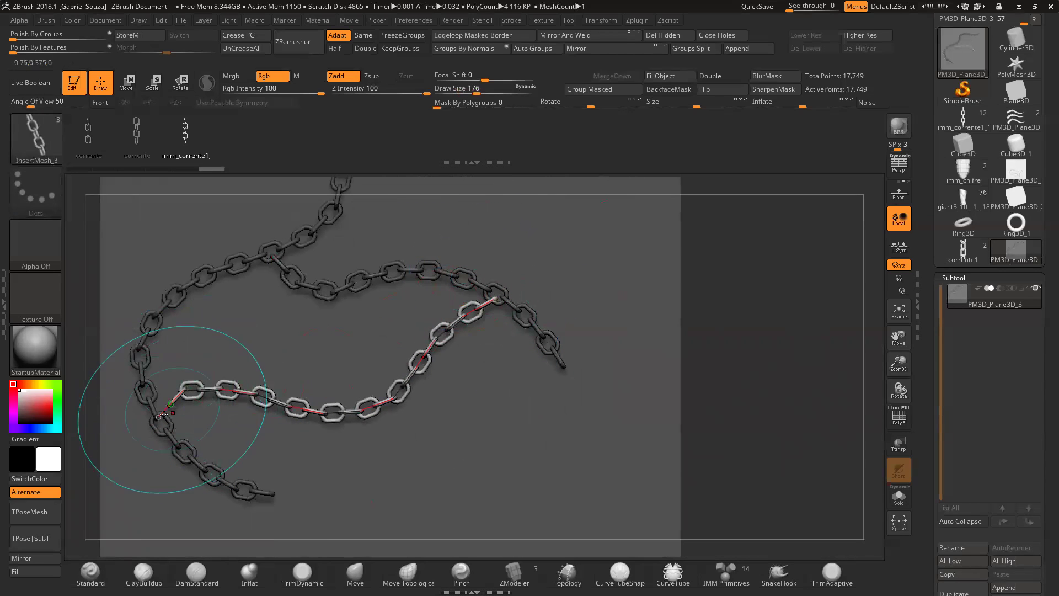
left_click_drag(158, 417, 152, 439)
key("bracketleft")
key("bracketleft")
key("bracketleft")
left_click_drag(479, 298, 488, 294)
key("bracketright")
key("bracketright")
key("bracketright")
key("bracketleft")
key("bracketleft")
key("bracketleft")
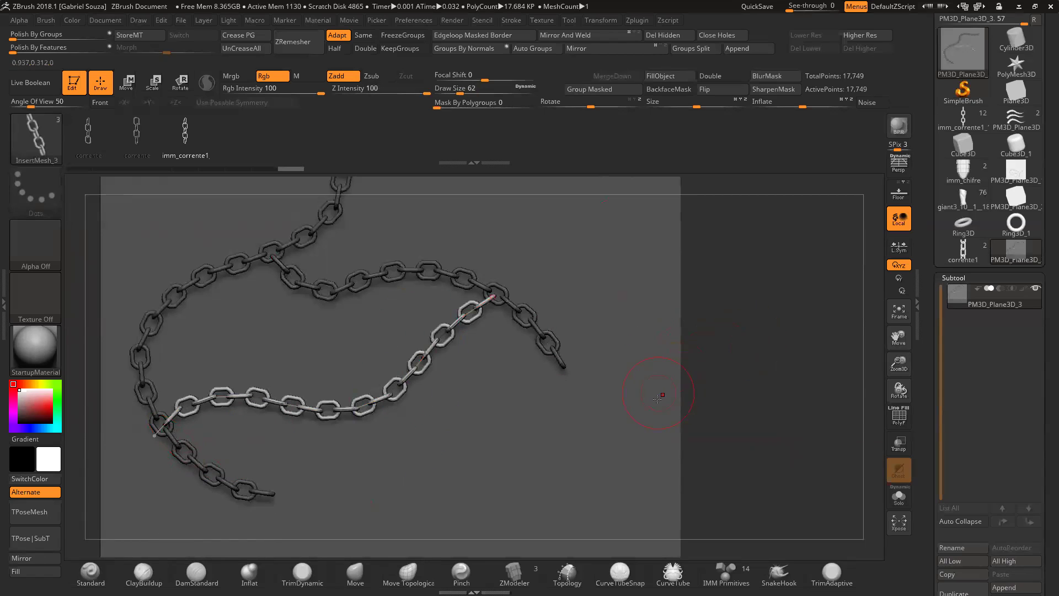
Step: Isolate the connected chains by hiding the plane, and delete the hidden plane geometry
mouse_move(737, 357)
left_mouse_down()
mouse_move(768, 354)
mouse_move(719, 360)
left_mouse_up()
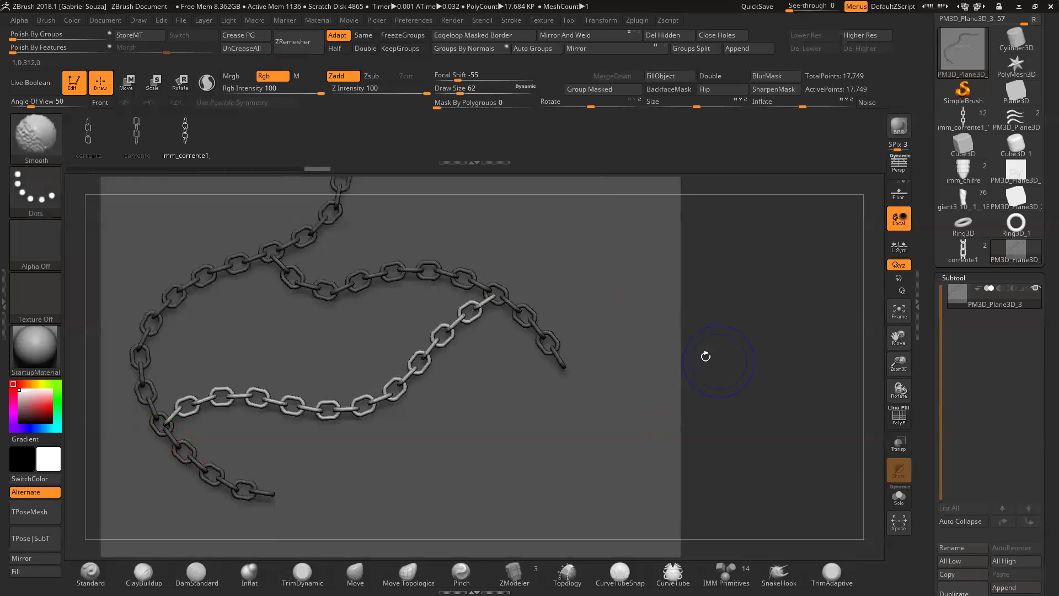
left_click_drag(898, 362, 876, 355)
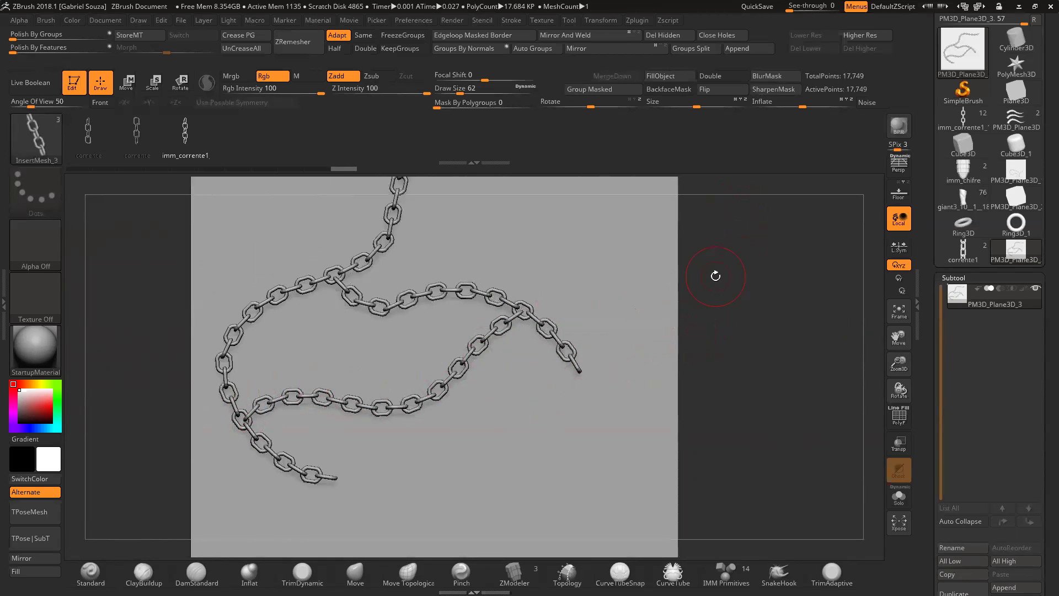
left_click_drag(809, 249, 795, 320, "alt")
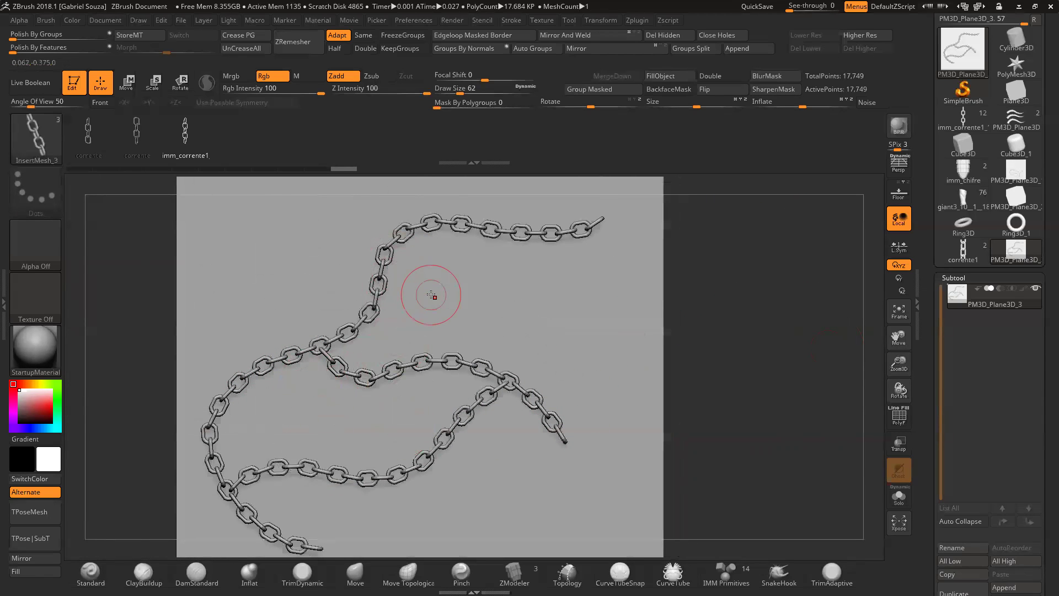
left_click_drag(760, 340, 739, 340)
left_click(623, 325, "ctrl+shift")
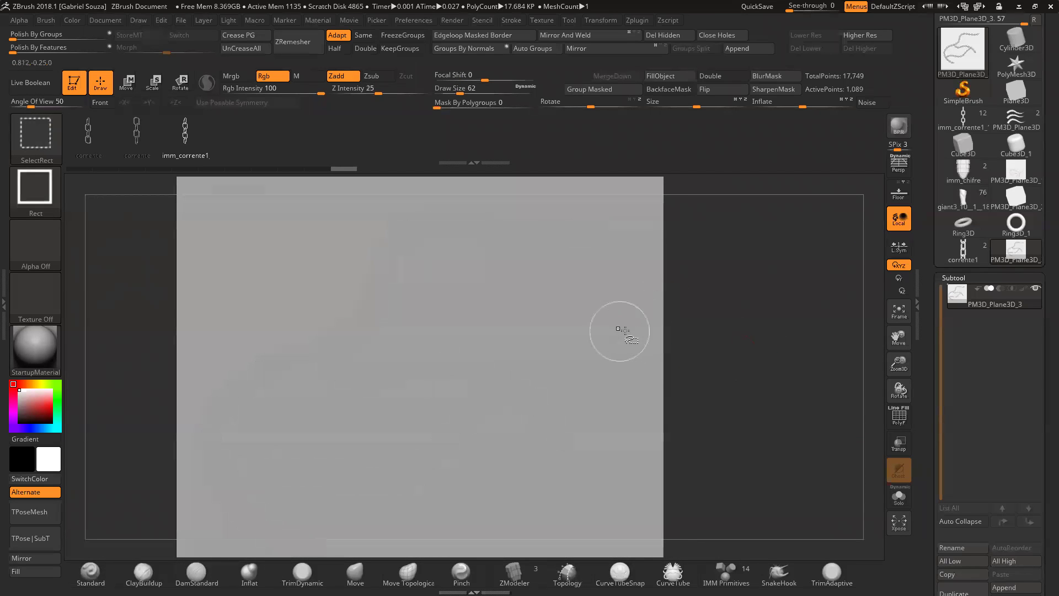
left_click(716, 337, "ctrl+shift")
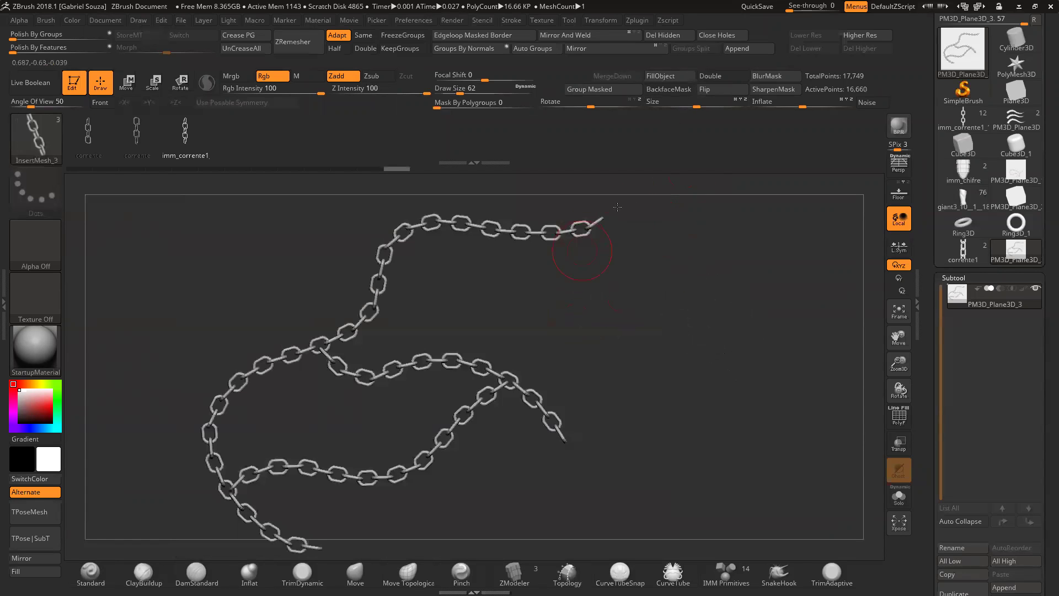
left_click(677, 44)
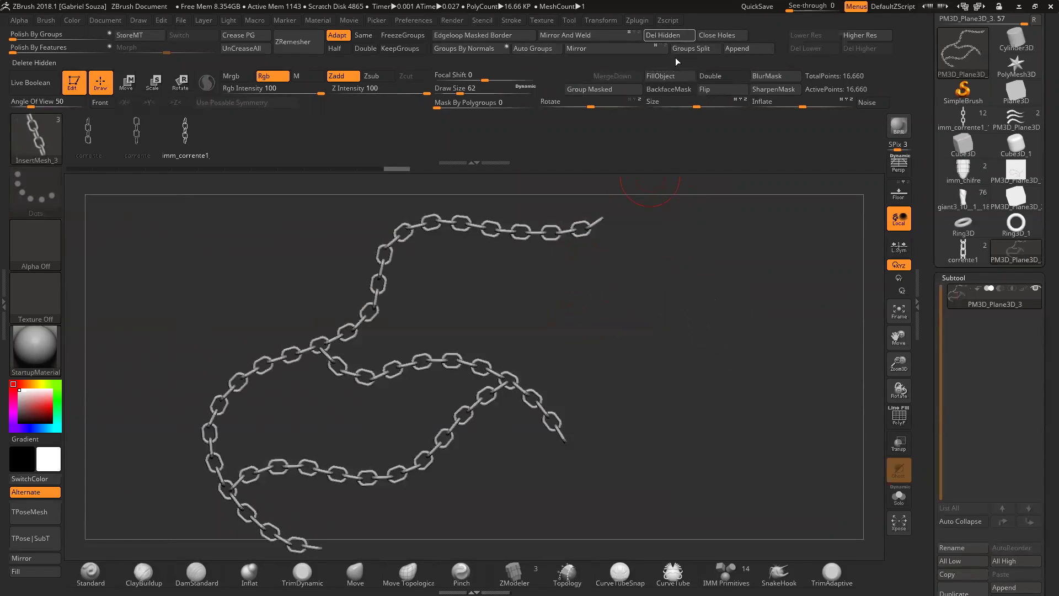
Step: Bring up the transform gizmo on the chains and apply the Deformer cage to them
left_click_drag(623, 311, 627, 259, "alt")
left_click_drag(897, 361, 864, 359)
left_click_drag(749, 353, 619, 331, "alt")
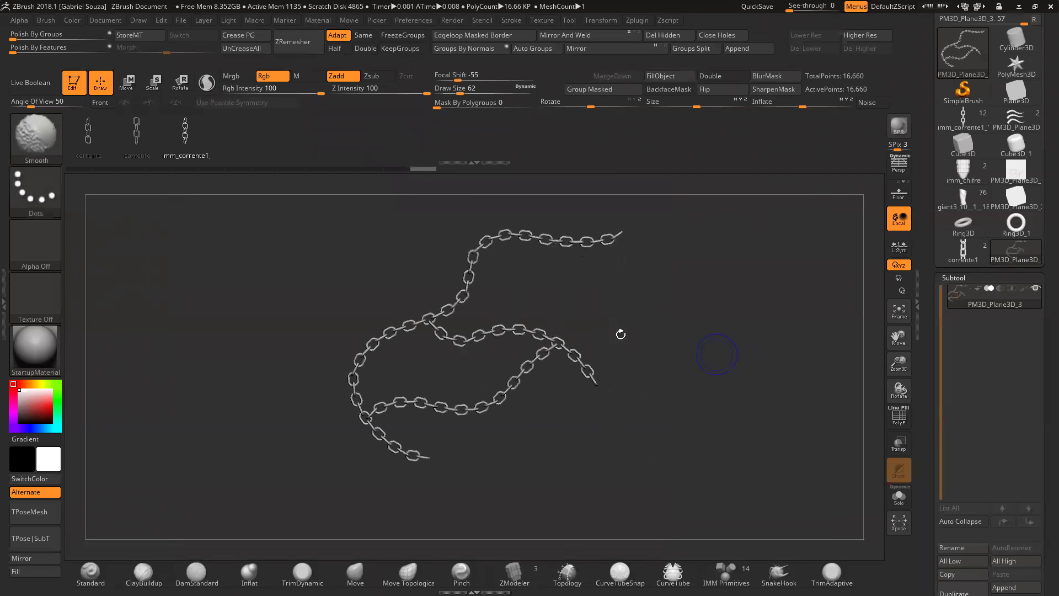
left_click_drag(899, 364, 899, 380)
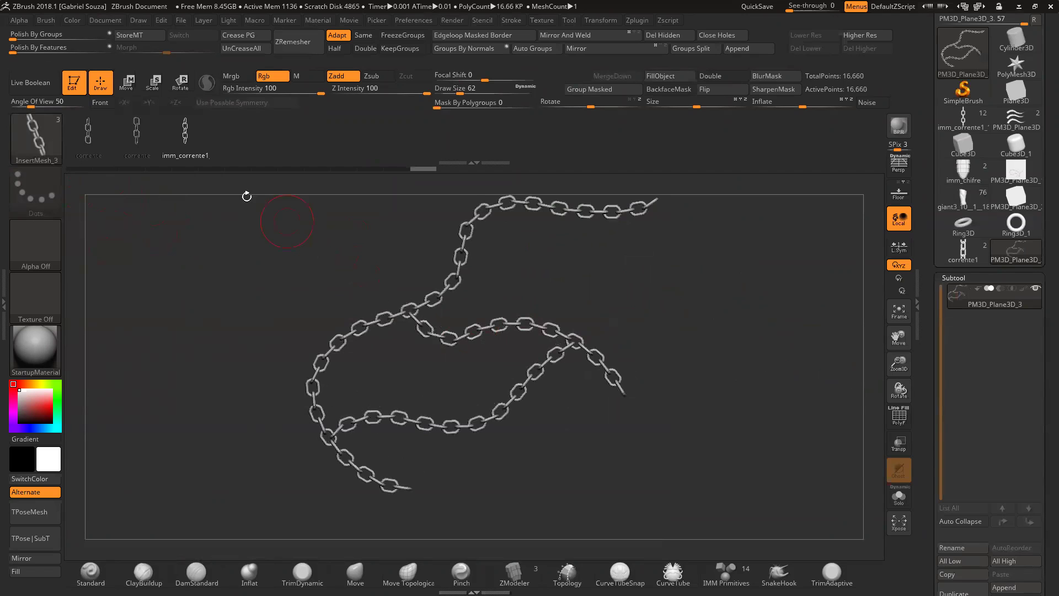
key("w")
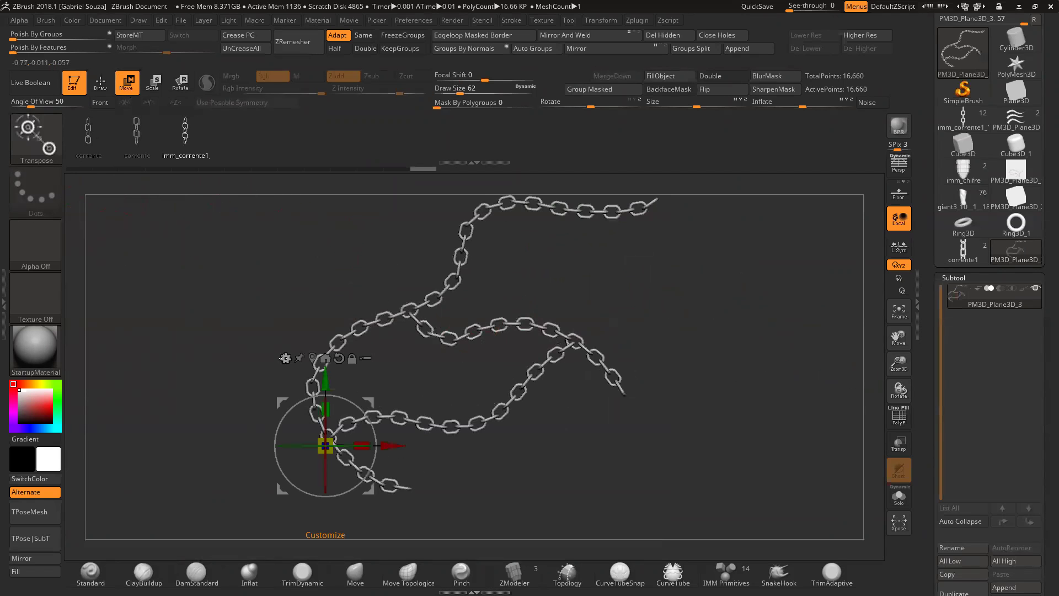
left_click(285, 358)
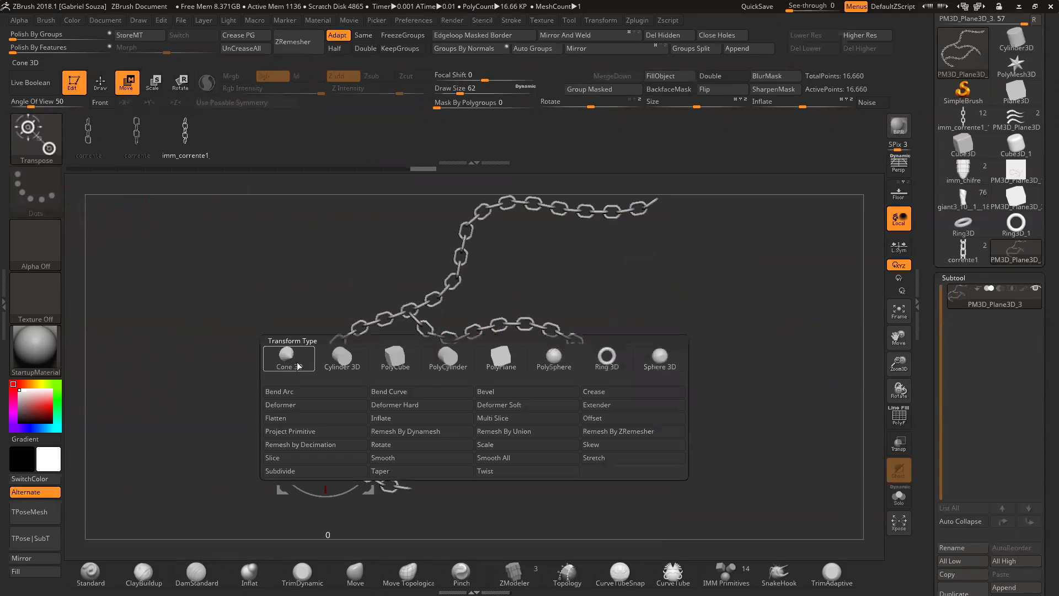
left_click(306, 406)
Step: Select the deformer cage's central control points, move them to bend the chains, and return to drawing
left_click_drag(732, 324, 713, 309)
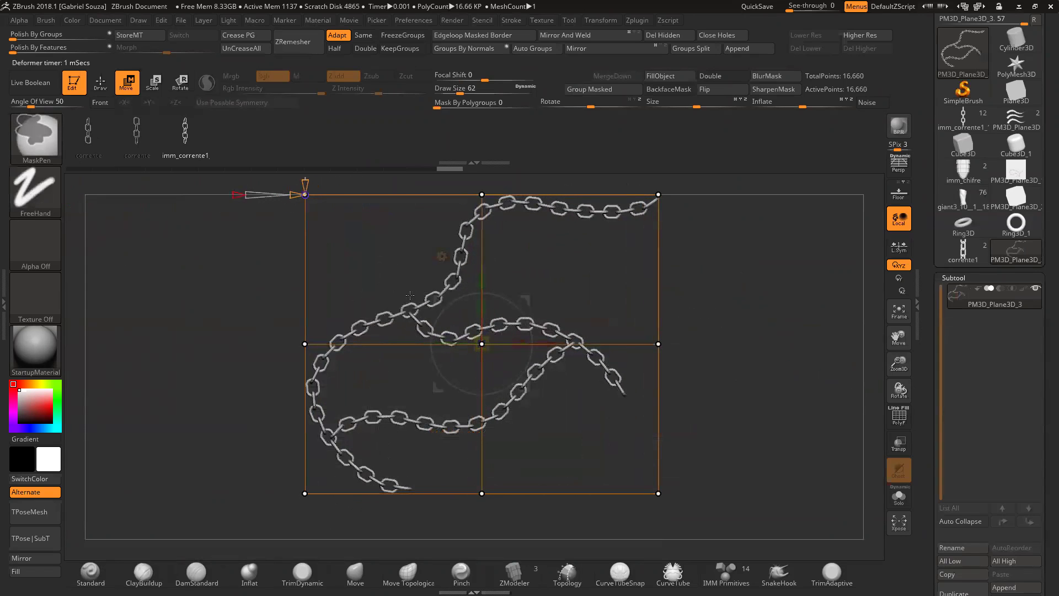
left_click_drag(413, 290, 553, 408, "ctrl")
mouse_move(731, 331)
left_mouse_down()
mouse_move(414, 339)
mouse_move(610, 350)
mouse_move(414, 342)
mouse_move(398, 360)
mouse_move(624, 347)
left_mouse_up()
left_click_drag(516, 329, 544, 350)
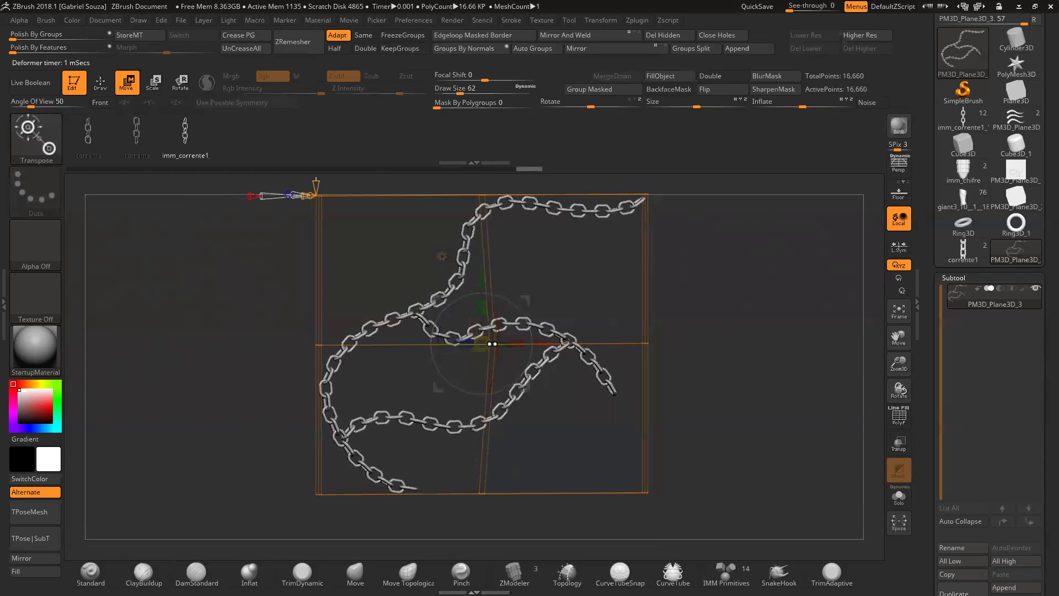
left_click(107, 87)
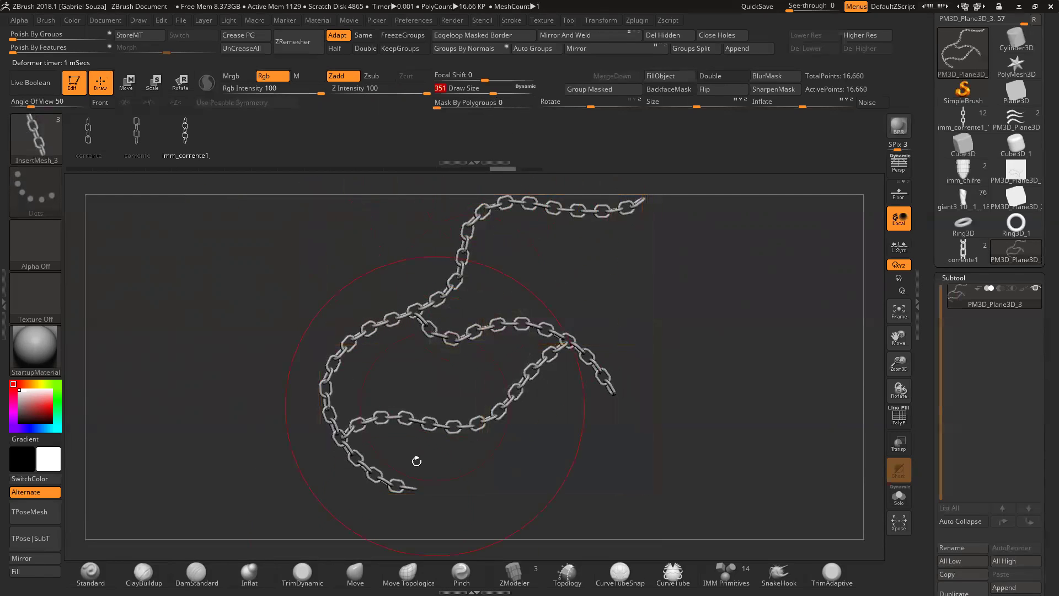
Step: Try reshaping the middle of the chains with the Move brush at draw size 351, and undo the stroke
left_click(355, 573)
left_click_drag(649, 337, 623, 332)
left_click_drag(453, 310, 467, 309)
left_click_drag(614, 279, 583, 287)
key("ctrl+z")
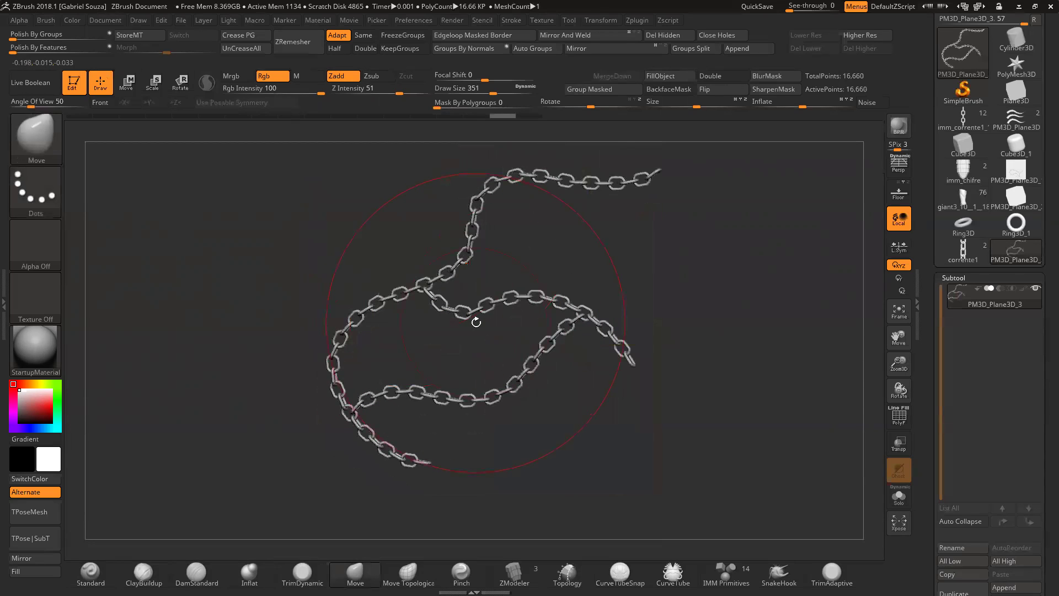
left_click_drag(669, 298, 681, 238)
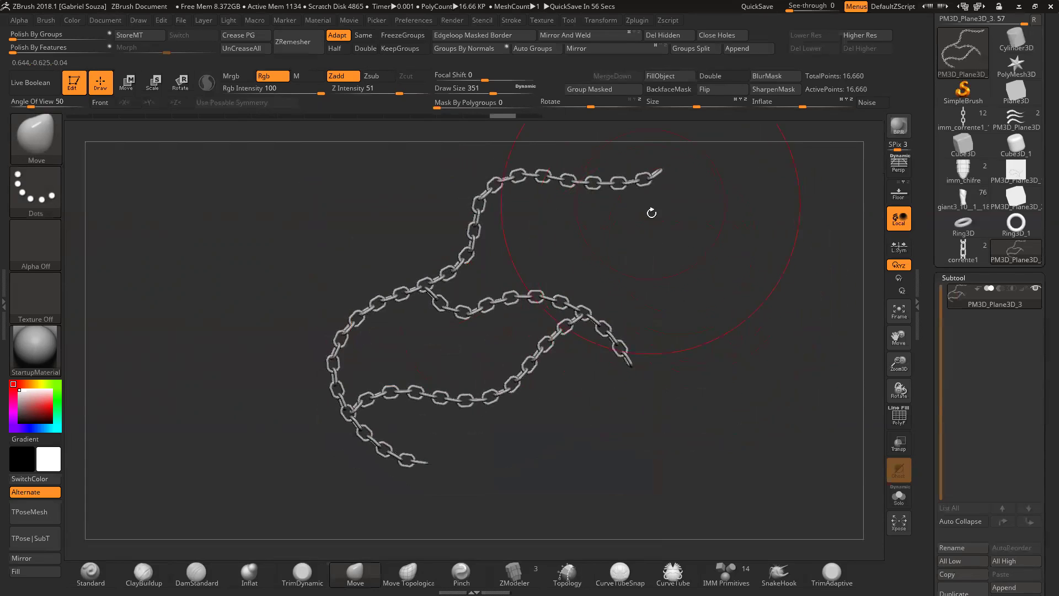
Step: Set the Move brush's draw size to 116
left_click_drag(708, 295, 719, 284)
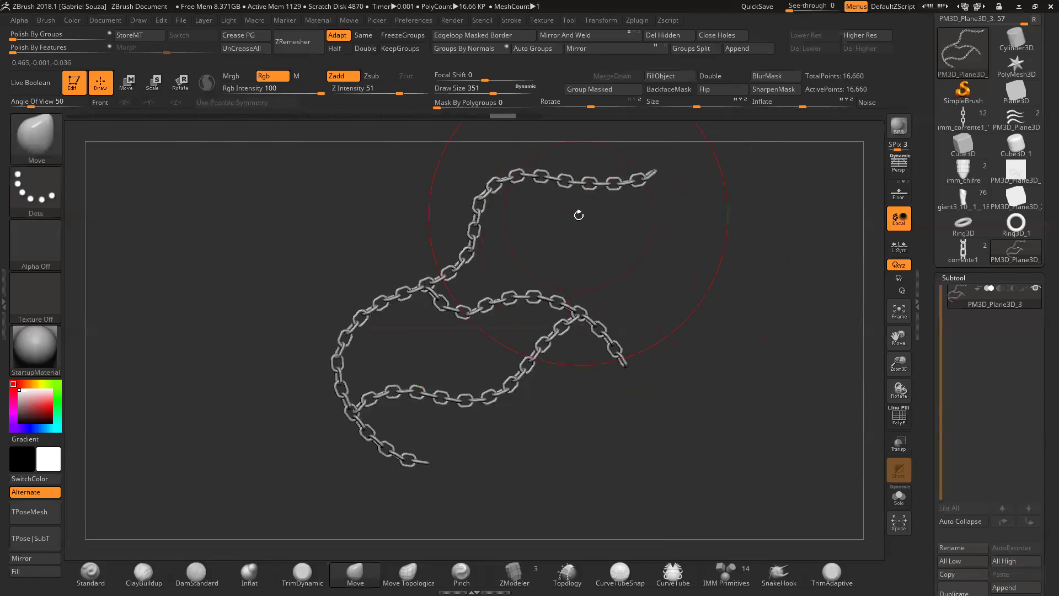
left_click_drag(492, 91, 470, 91)
left_click_drag(677, 280, 658, 304, "alt")
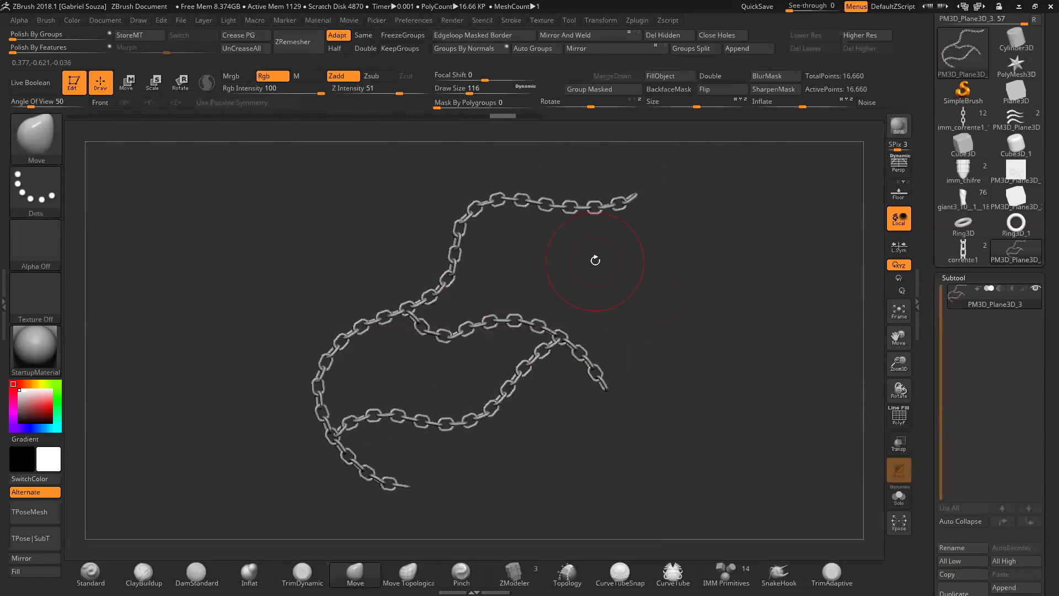
Step: Switch to the Cylinder3D primitive and convert it into an editable PolyMesh3D
left_click(1017, 38)
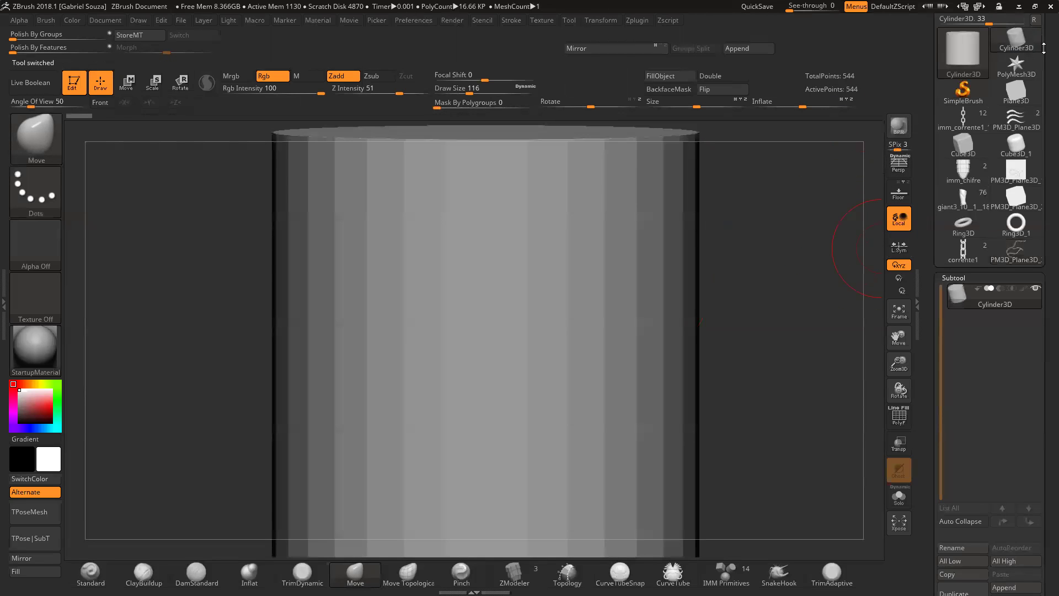
scroll(1044, 48, "up", 3)
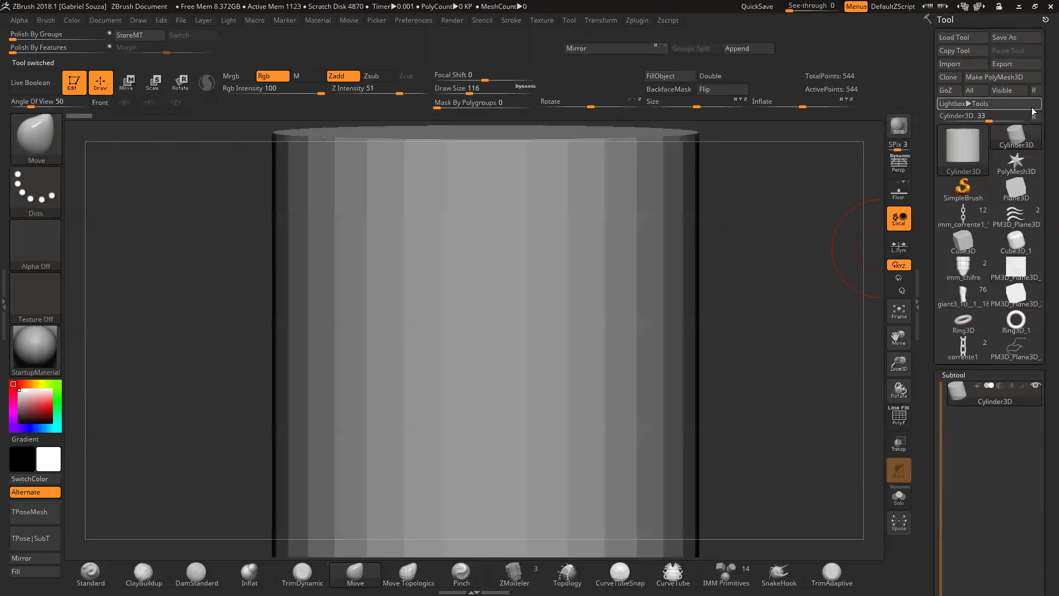
left_click(996, 78)
left_click_drag(899, 365, 856, 360)
left_click_drag(734, 357, 726, 379, "alt")
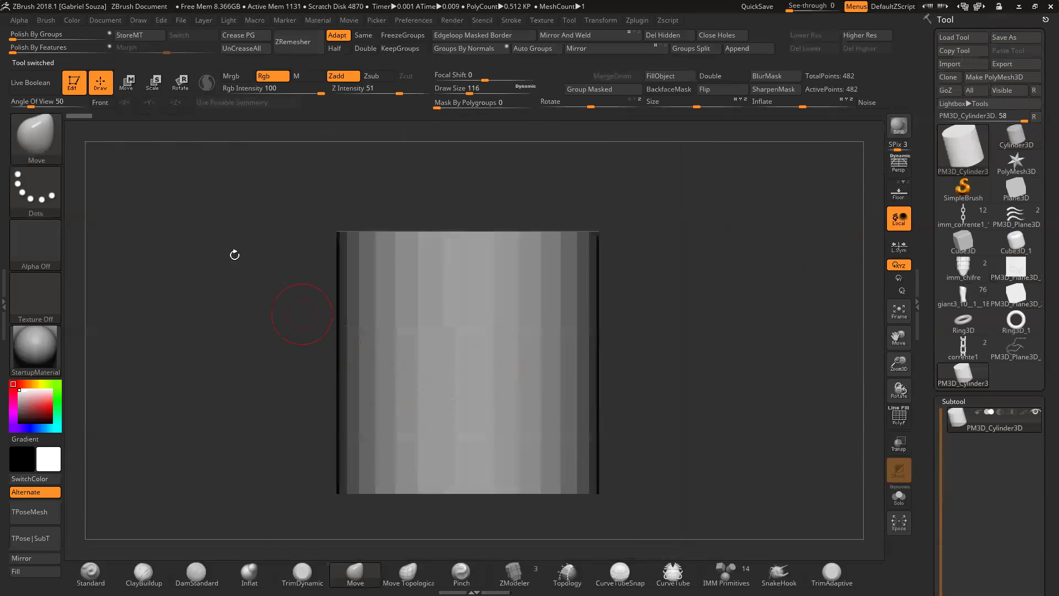
Step: Select the three-mesh chain InsertMesh brush for use on the cylinder
left_click(36, 138)
left_click(264, 423)
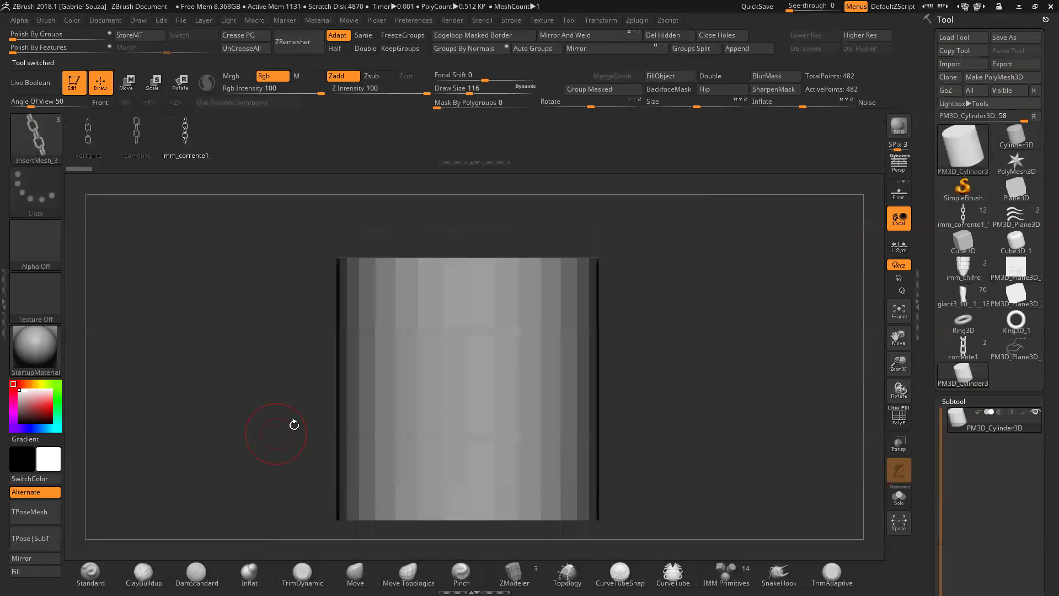
left_click_drag(294, 391, 301, 391)
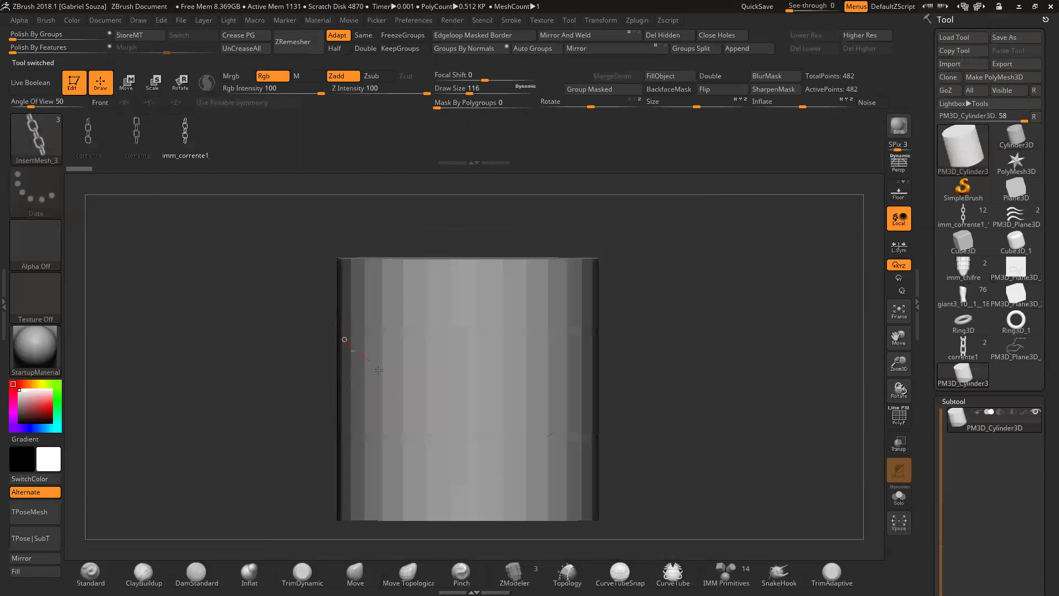
Step: Try drawing imm_corrente1 chain curves across the cylinder's surface, and undo the strokes
left_click_drag(570, 405, 580, 404)
mouse_move(648, 352)
left_mouse_down()
mouse_move(621, 355)
mouse_move(607, 380)
left_mouse_up()
key("ctrl+z")
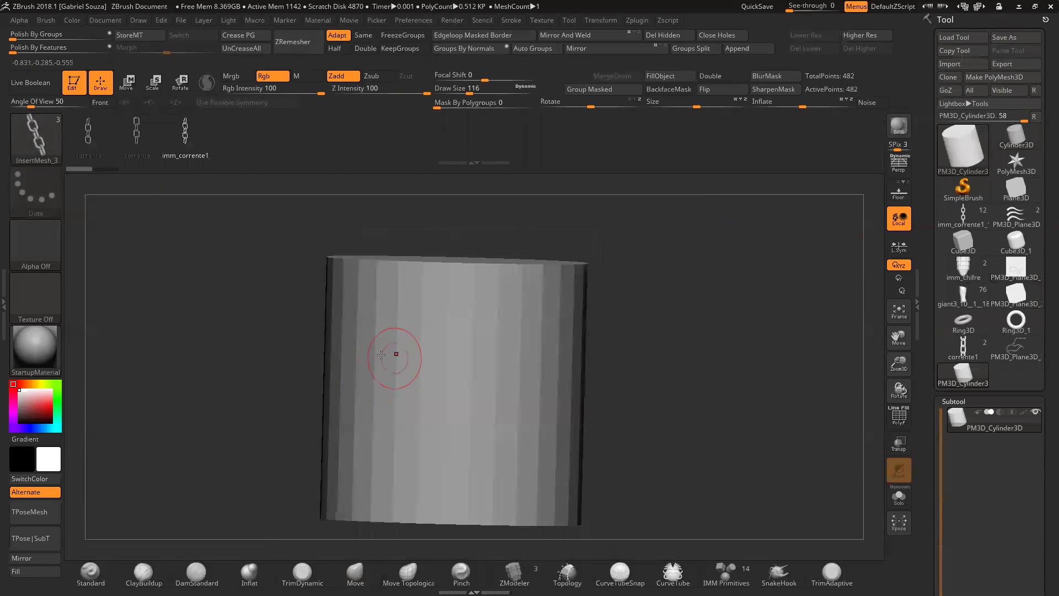
left_click_drag(569, 412, 573, 412)
key("ctrl+z")
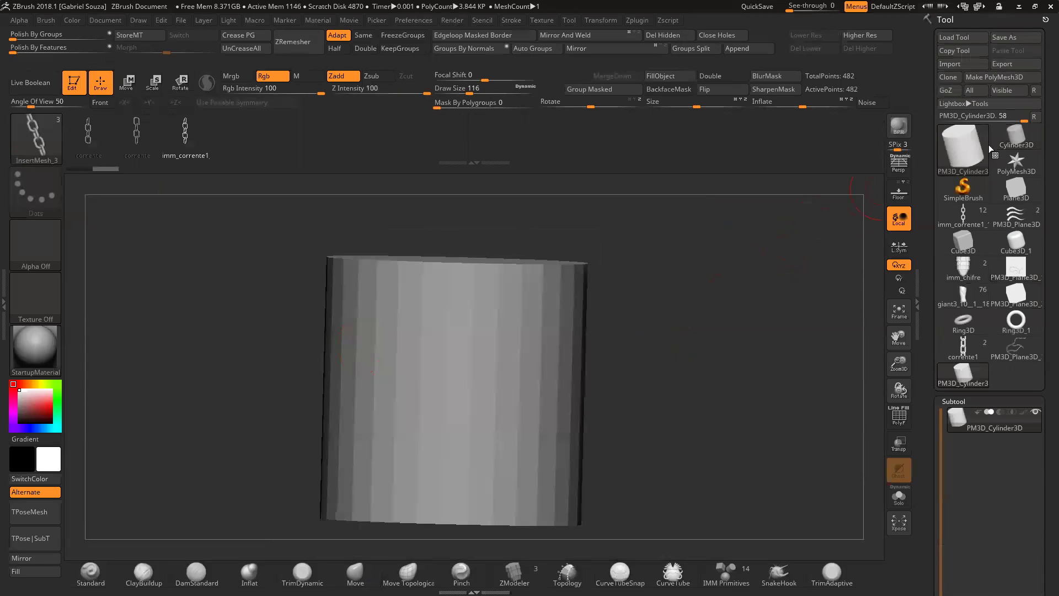
Step: Turn on the polyframe display, switch through the Cylinder3D and Plane3D primitives, and return to the PolyMesh cylinder
left_click(1015, 138)
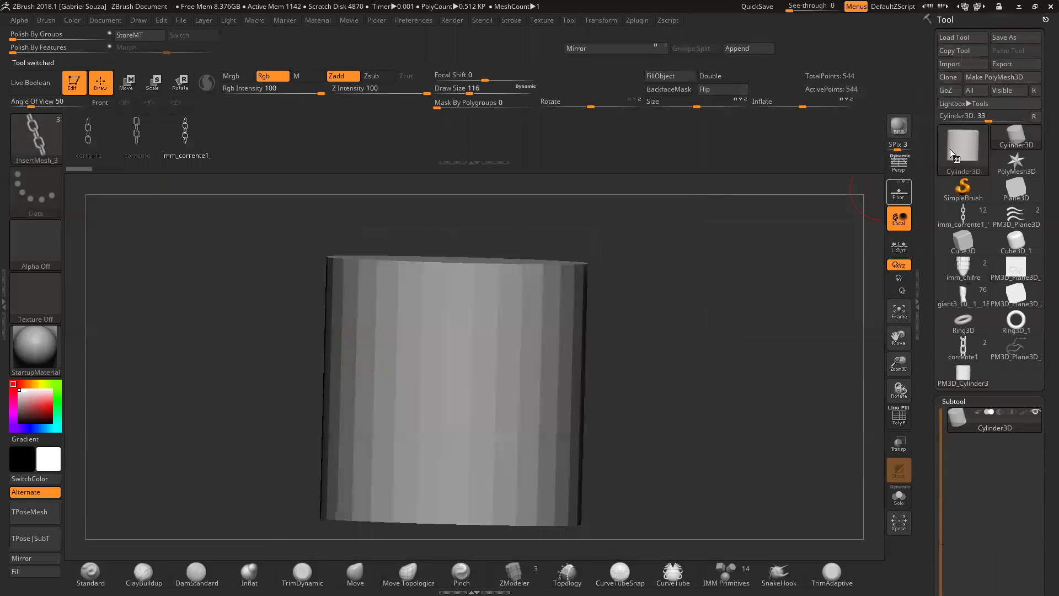
key("shift+f")
left_click_drag(854, 238, 744, 296, "shift")
left_click(1011, 193)
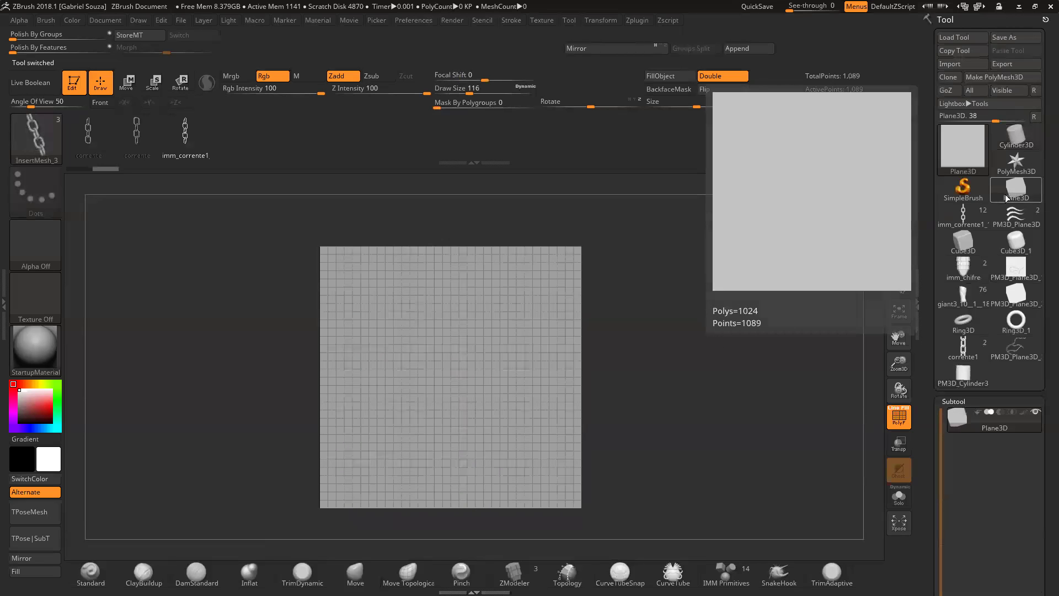
left_click(966, 375)
left_click_drag(775, 391, 709, 371)
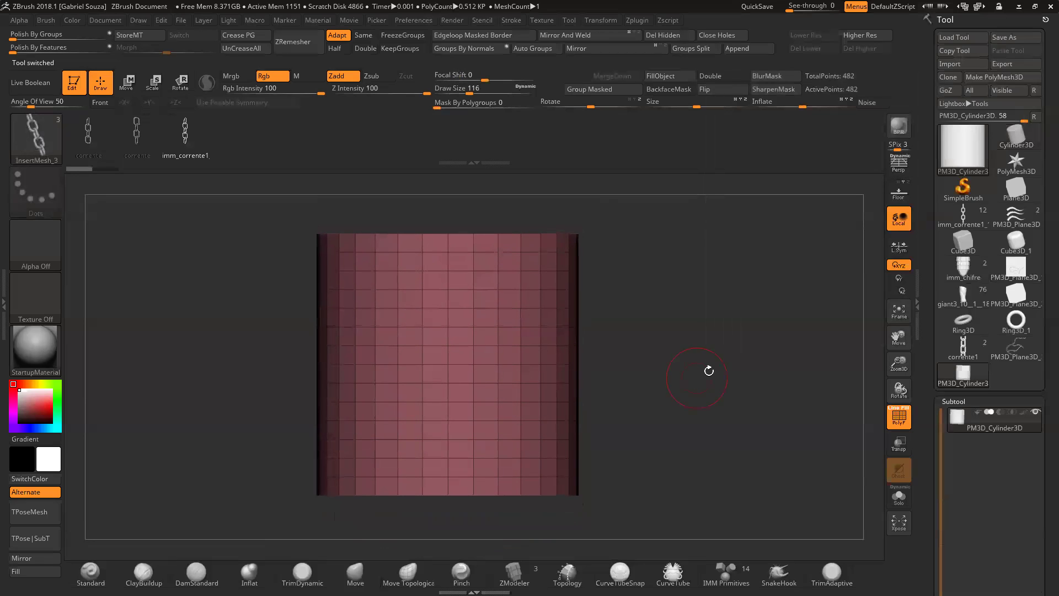
left_click_drag(897, 351, 838, 336)
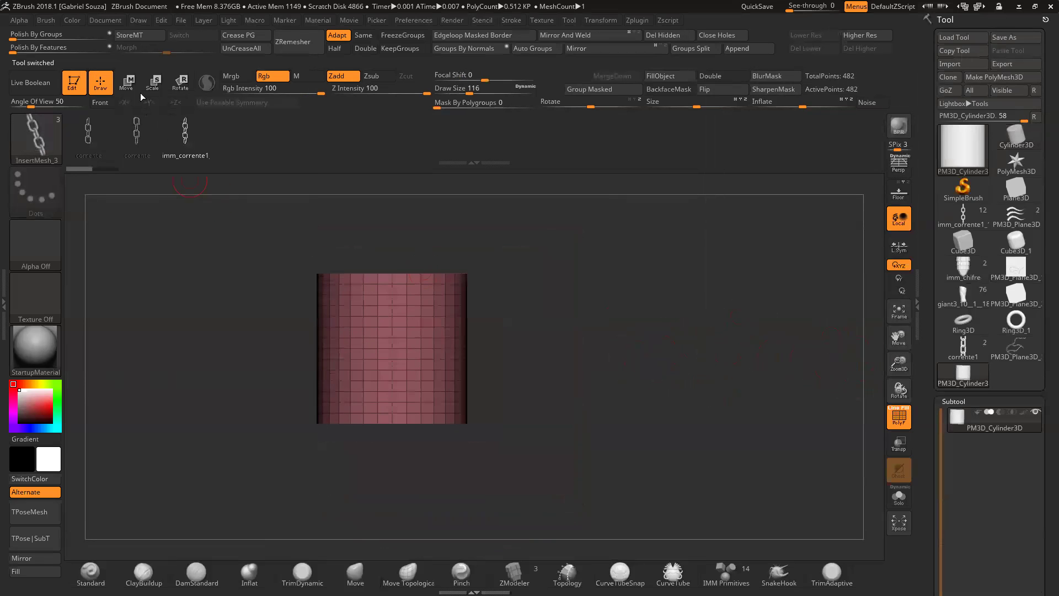
Step: Stretch the cylinder vertically with the transform gizmo, and open the Deformation settings
left_click(131, 86)
left_click_drag(393, 313, 428, 279)
left_click(1016, 401)
left_click_drag(1018, 432, 1016, 361)
left_click(962, 312)
left_click_drag(1015, 420, 1017, 196)
Step: Try the Twist deformation on the stretched cylinder twice, undoing each attempt
left_click_drag(993, 380, 997, 381)
key("ctrl+z")
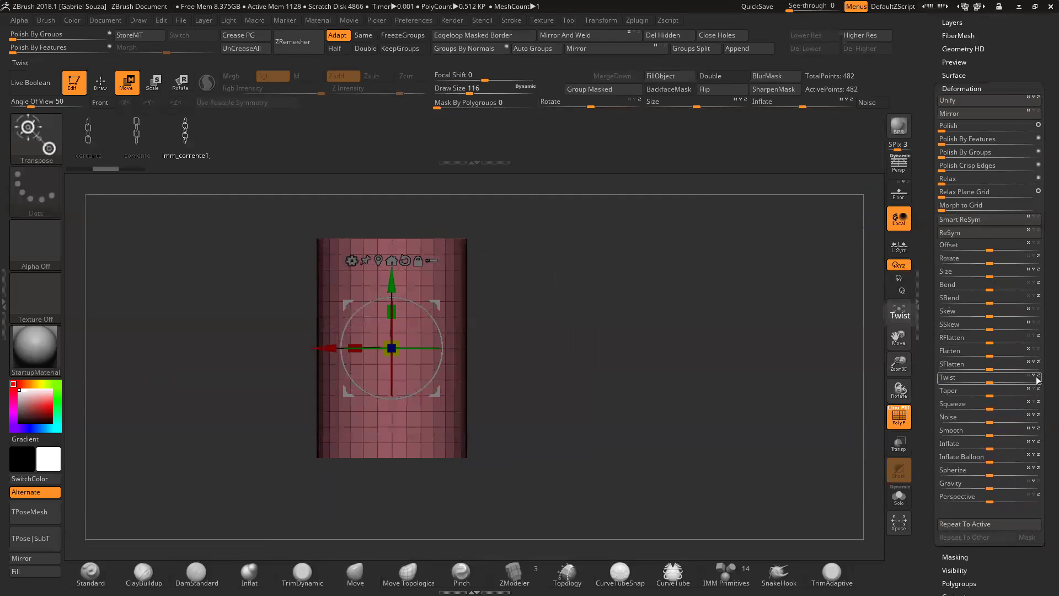
left_click_drag(991, 379, 949, 381)
key("ctrl+z")
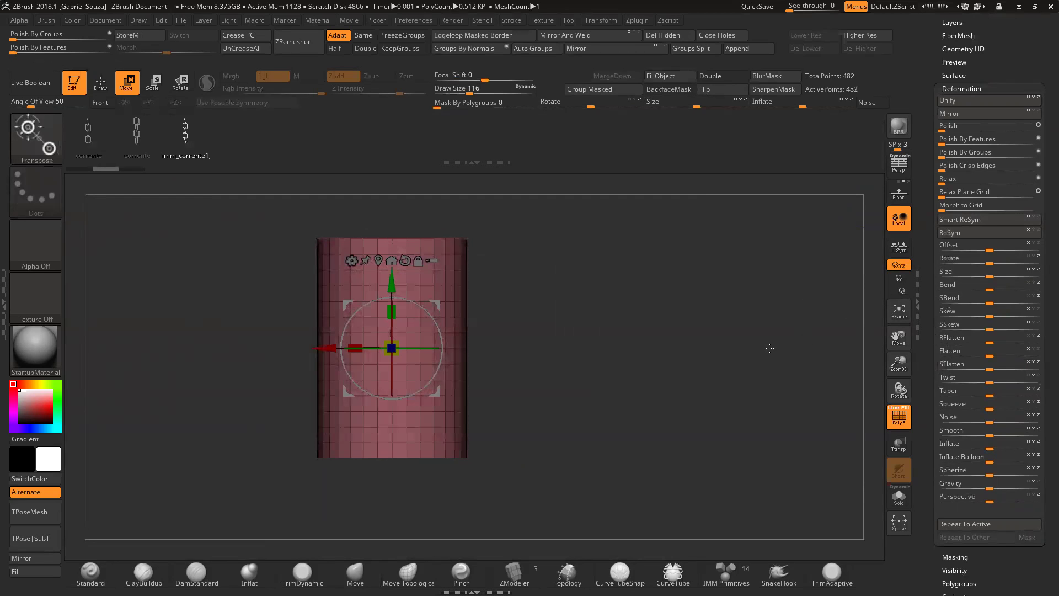
left_click_drag(731, 352, 735, 372, "alt")
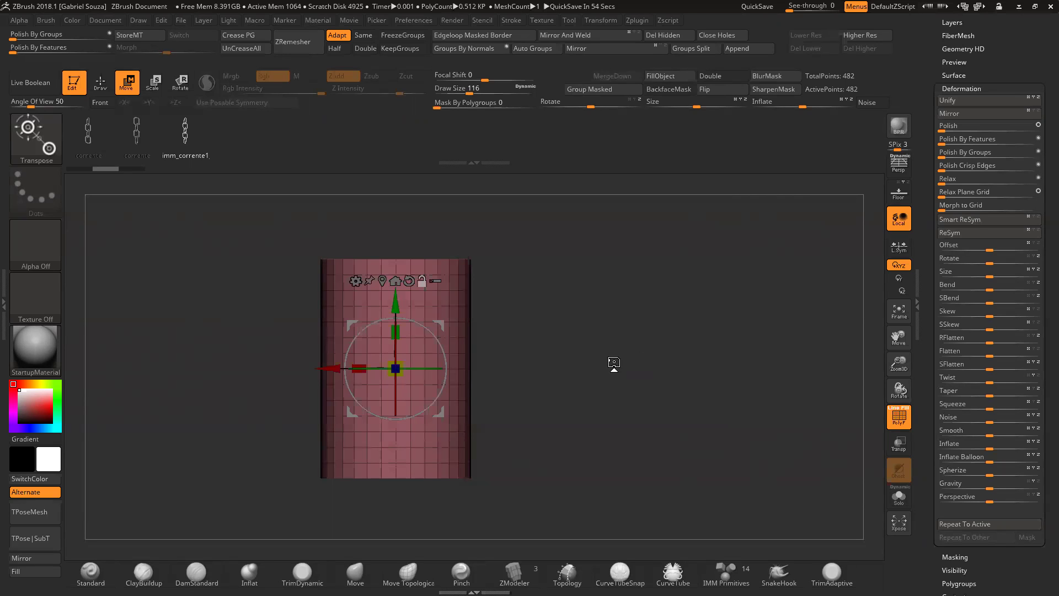
Step: Duplicate the cylinder subtool and hide the copy
left_click(45, 20)
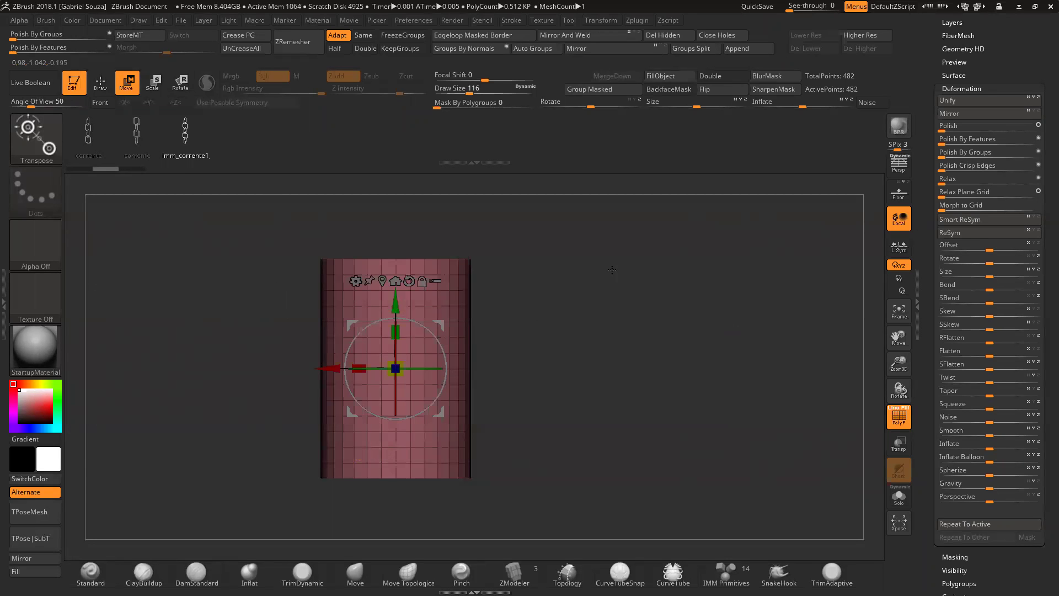
scroll(961, 36, "up", 5)
left_click(946, 108)
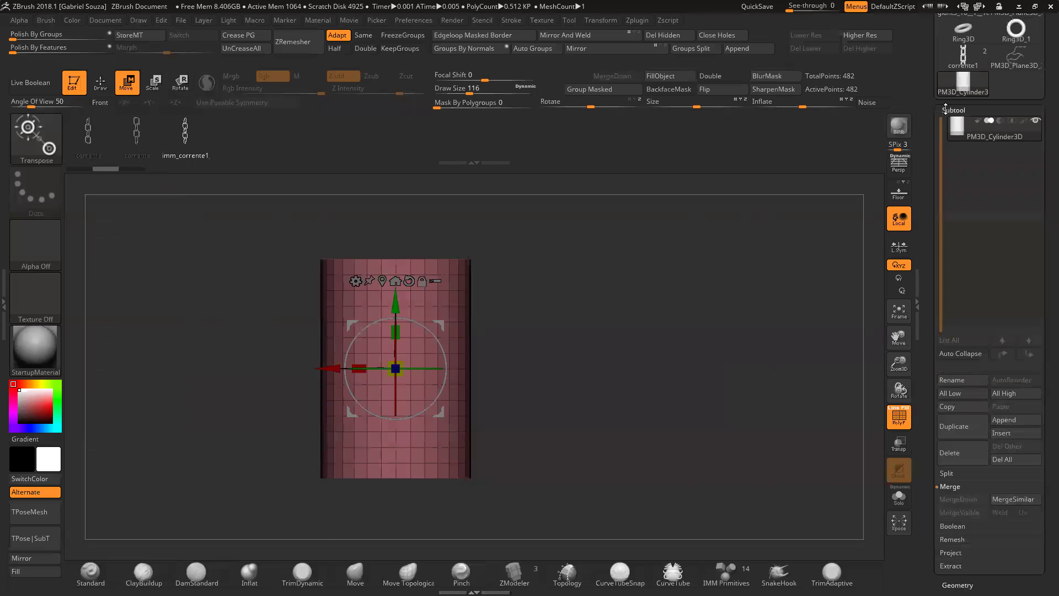
left_click(976, 435)
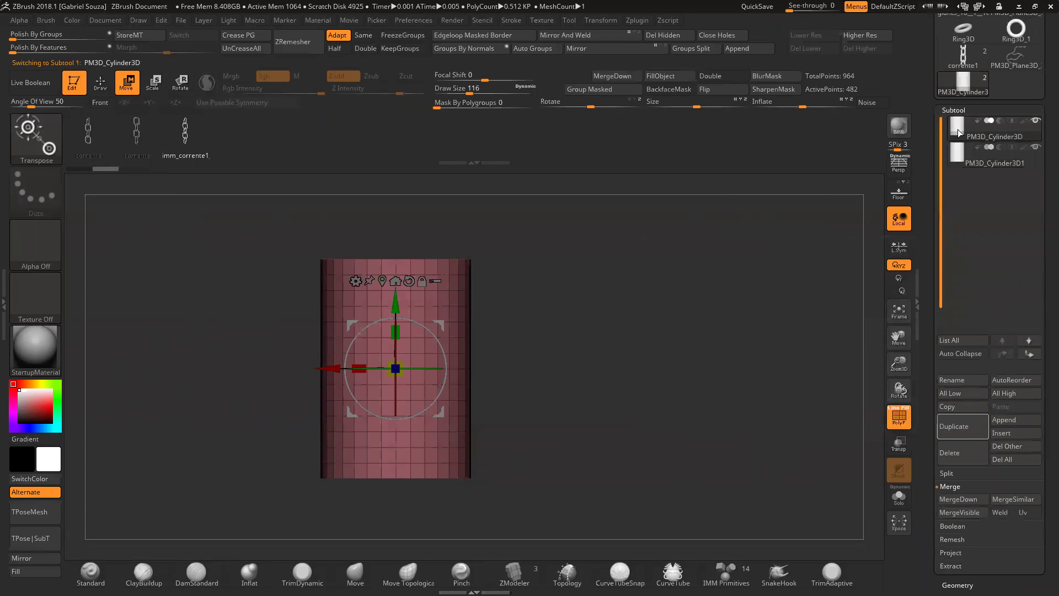
left_click(1036, 149)
left_click(985, 111)
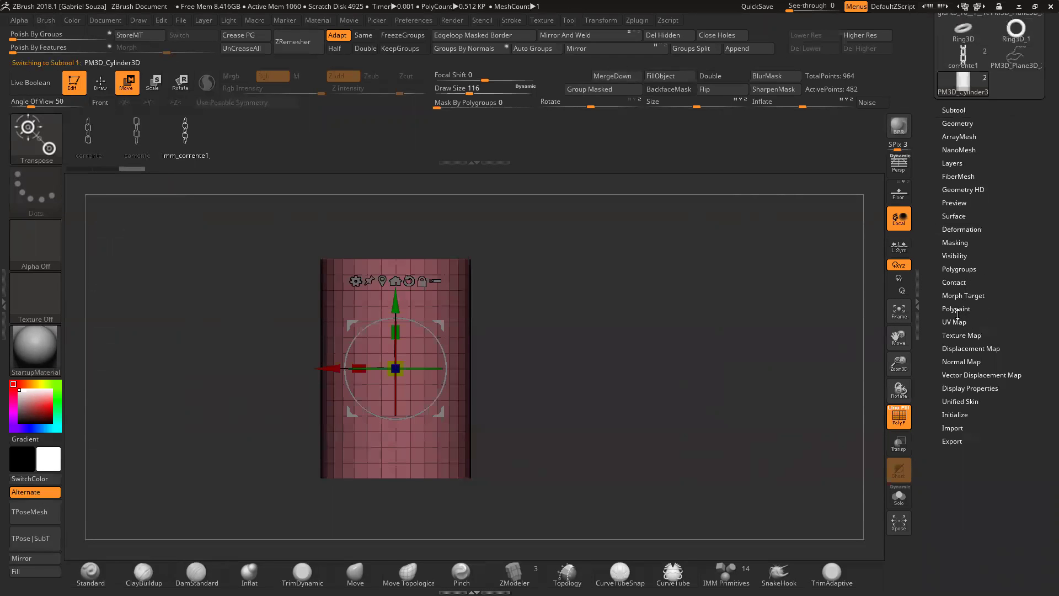
Step: Apply a strong Twist deformation to the cylinder about its vertical axis, so its polygons form tight spiral bands
left_click(965, 230)
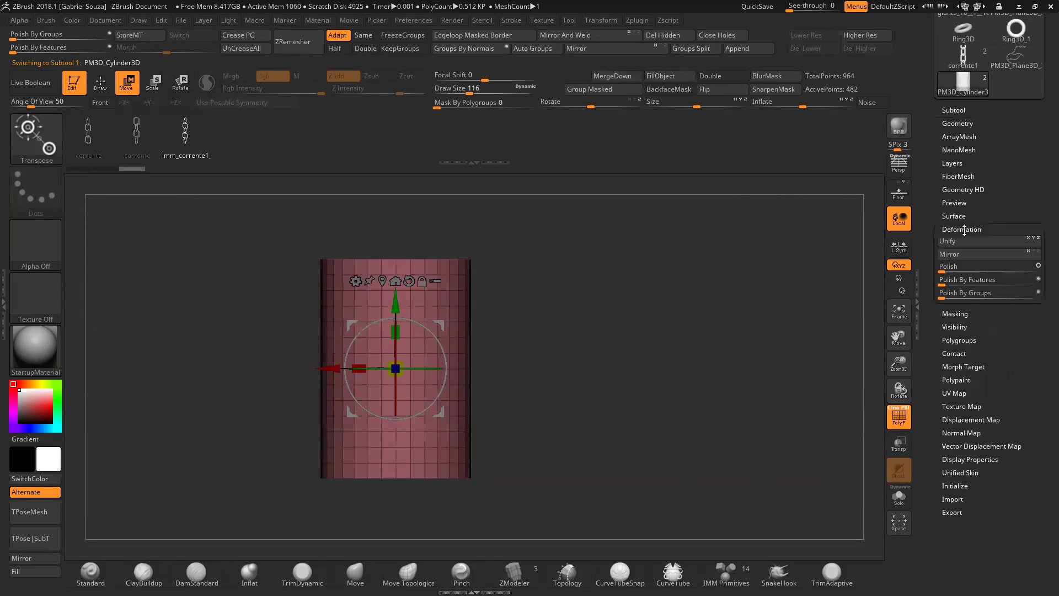
left_click_drag(1043, 417, 1044, 354)
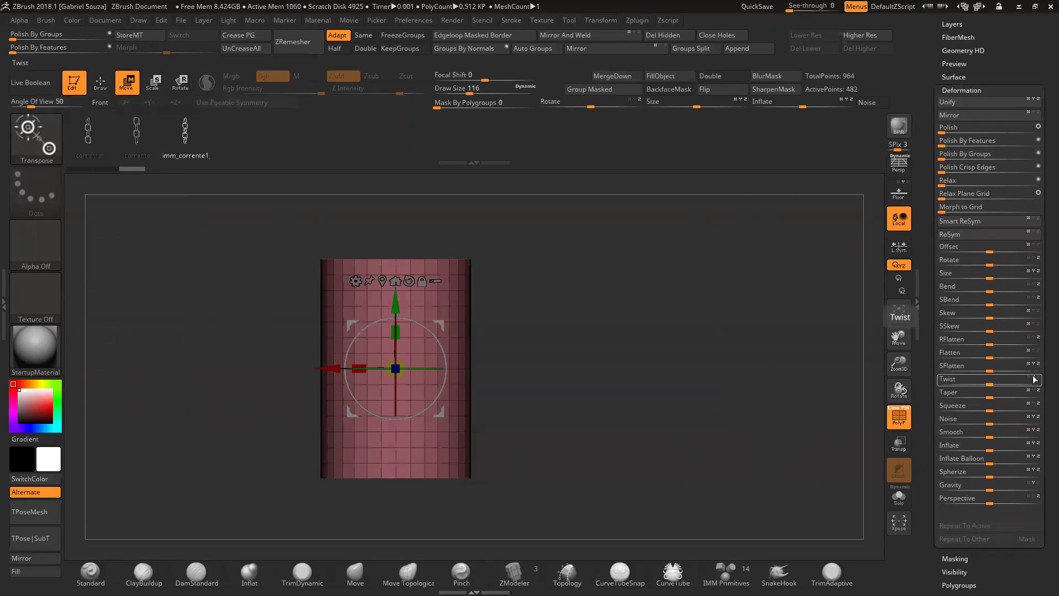
mouse_move(988, 382)
left_mouse_down()
mouse_move(957, 384)
mouse_move(975, 391)
left_mouse_up()
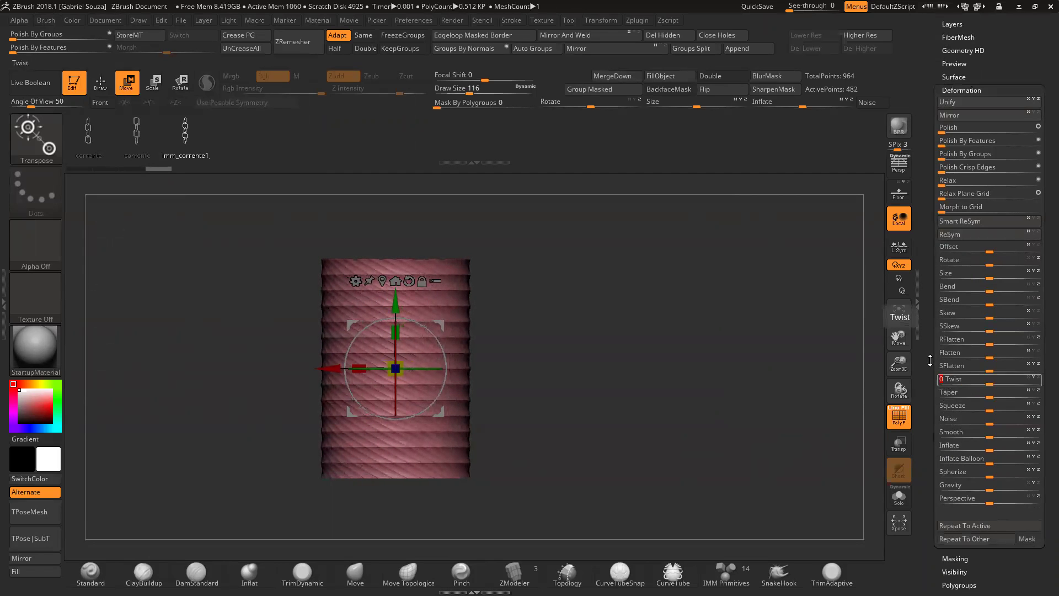
left_click_drag(900, 365, 916, 426)
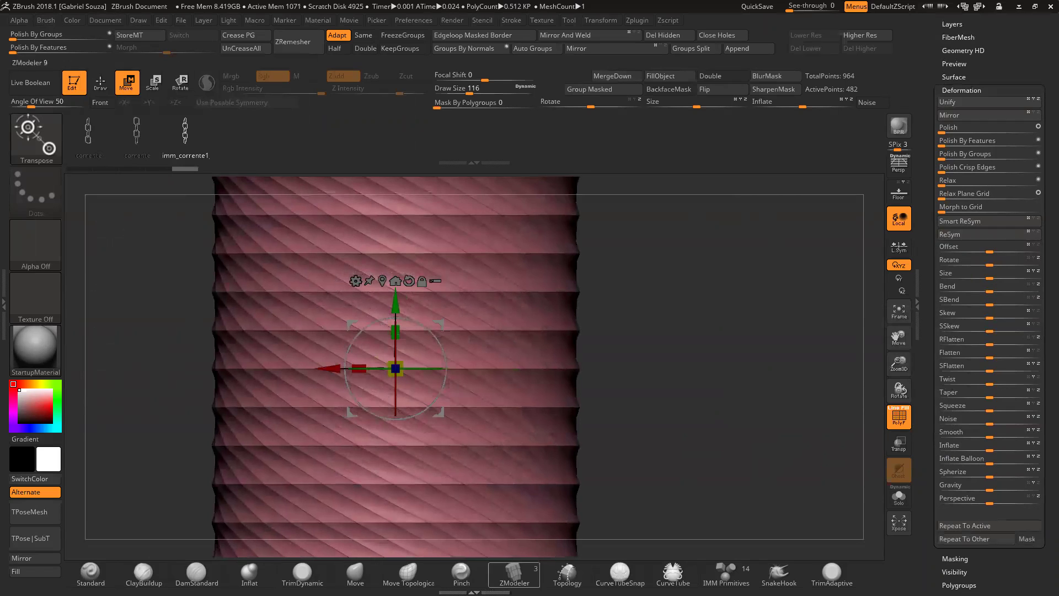
Step: Set ZModeler's polygon action to PolyGroup with the Polyloop target, and give one diagonal polyloop of the cylinder a new polygroup
left_click(514, 574)
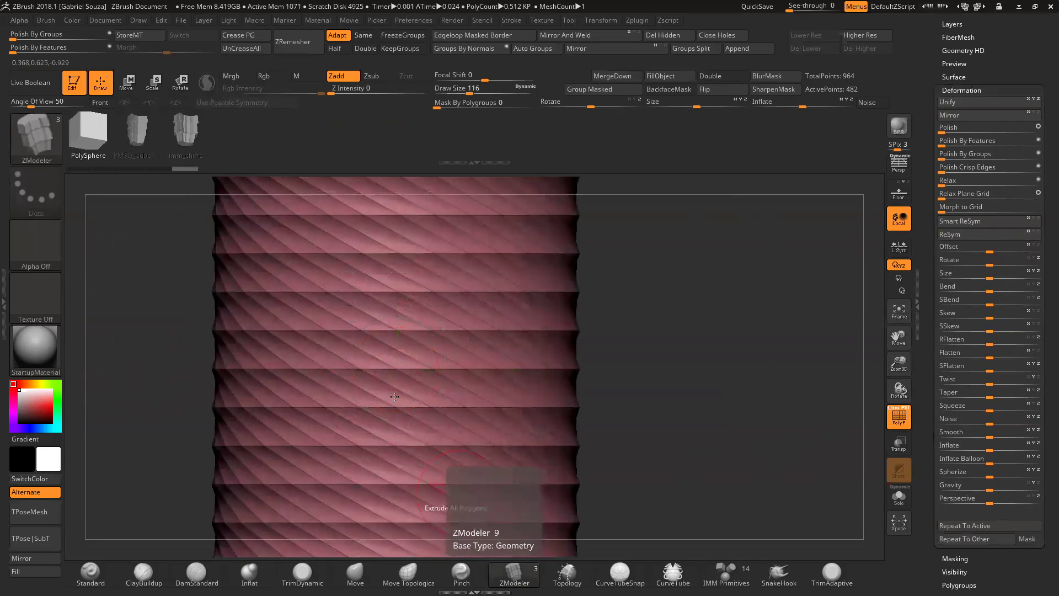
right_click(395, 338)
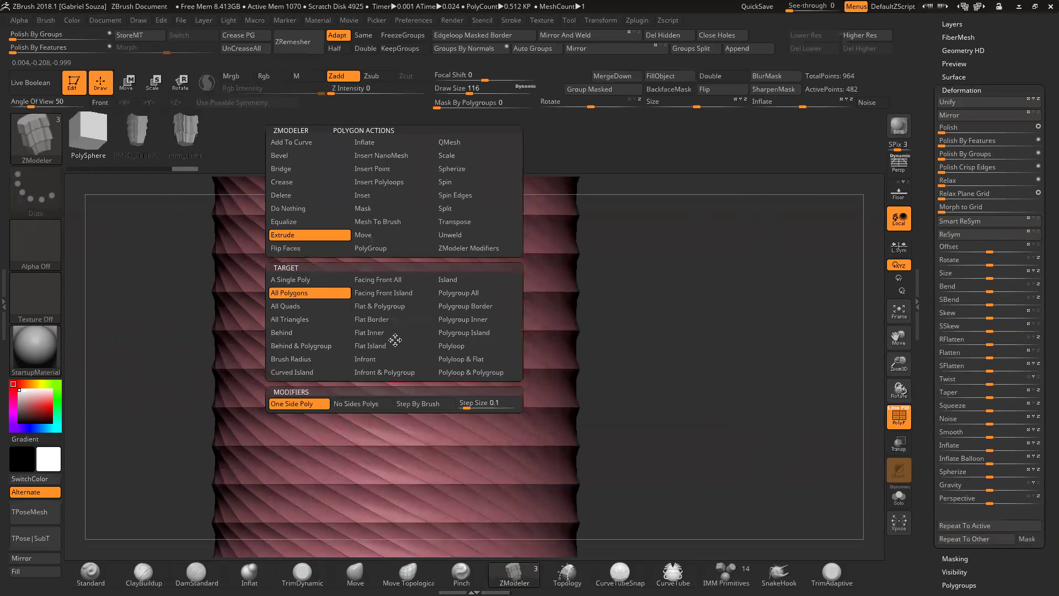
left_click(369, 248)
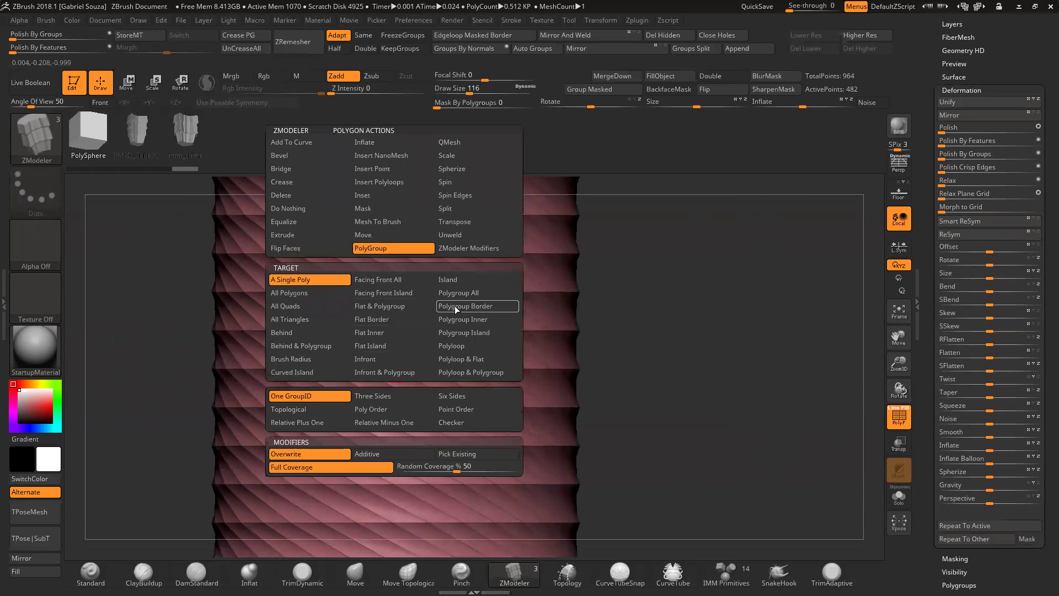
left_click(454, 345)
left_click(423, 336)
mouse_move(717, 381)
left_mouse_down()
mouse_move(632, 378)
mouse_move(719, 381)
left_mouse_up()
left_click_drag(899, 362, 850, 365)
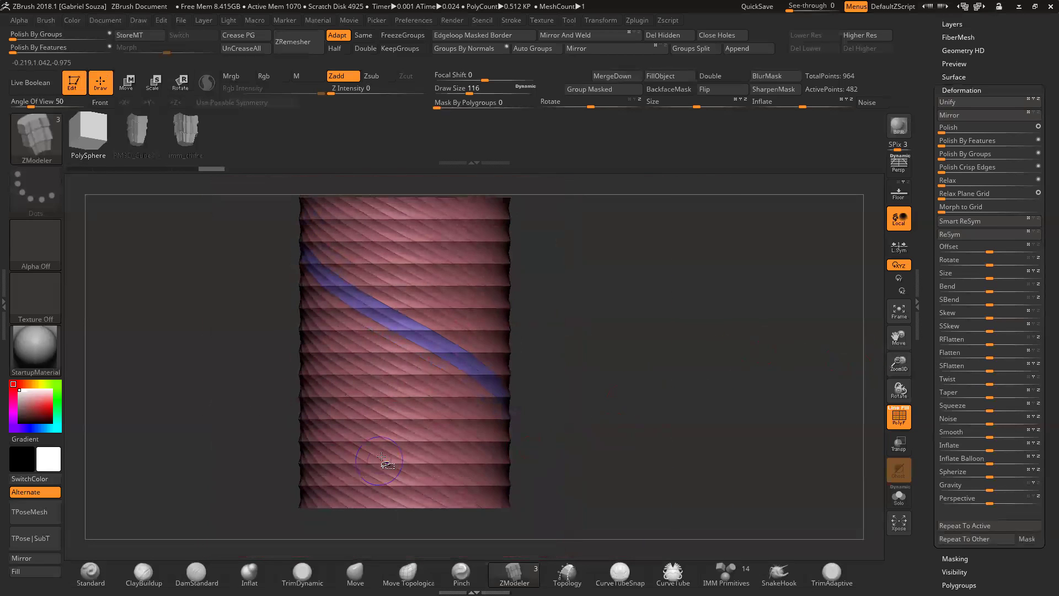
Step: Hide the new diagonal polygroup on the twisted cylinder and inspect the spiral gap from all sides
left_click(397, 443, "ctrl+shift")
left_click_drag(554, 345, 582, 322)
right_click_drag(582, 321, 569, 359)
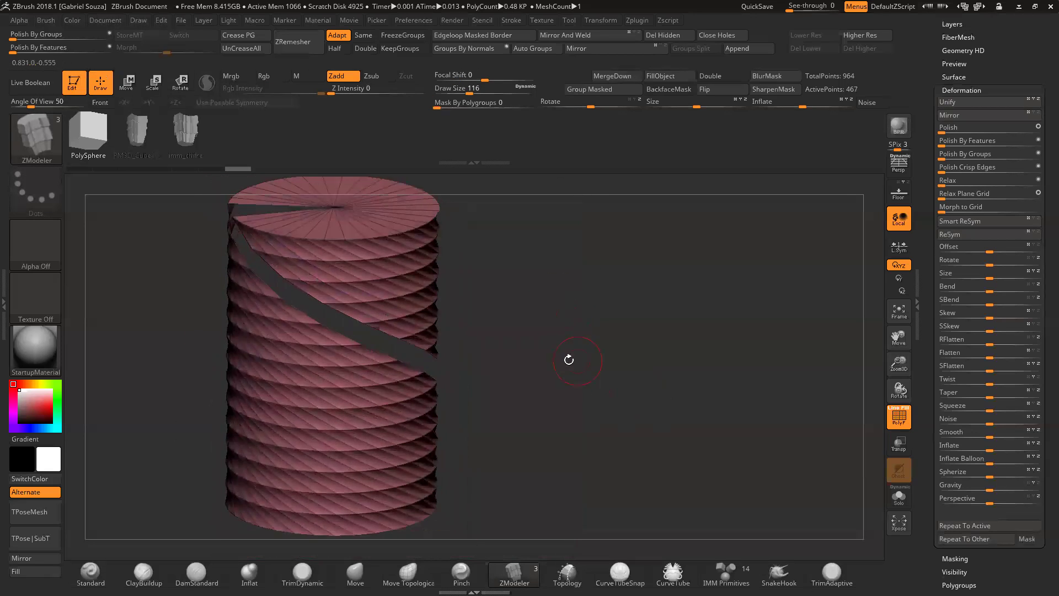
left_click_drag(588, 275, 639, 277)
mouse_move(640, 277)
right_mouse_down()
mouse_move(607, 237)
mouse_move(544, 237)
mouse_move(586, 232)
mouse_move(590, 269)
mouse_move(555, 277)
mouse_move(525, 364)
right_mouse_up()
mouse_move(524, 306)
right_mouse_down("alt")
mouse_move(560, 278)
mouse_move(633, 328)
mouse_move(450, 307)
right_mouse_up("alt")
Step: Hide the cylinder's top cap with a rectangular selection, and delete the hidden cap and diagonal strip
key("ctrl+shift")
left_click_drag(535, 291, 648, 348)
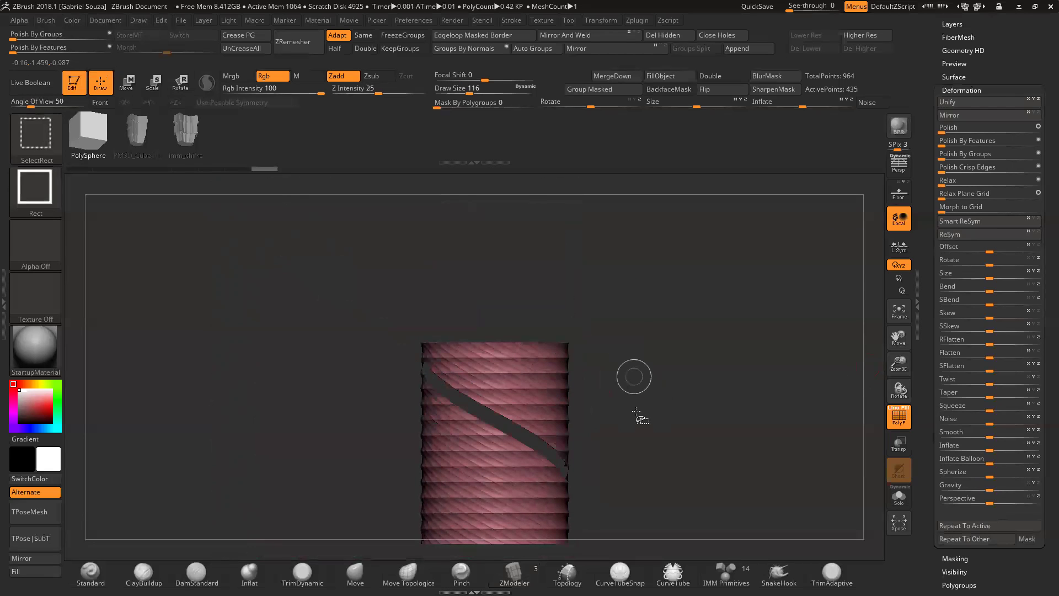
right_click_drag(623, 350, 619, 237, "alt")
left_click_drag(376, 501, 607, 424, "ctrl+shift")
right_click_drag(661, 339, 630, 311)
key("ctrl+z")
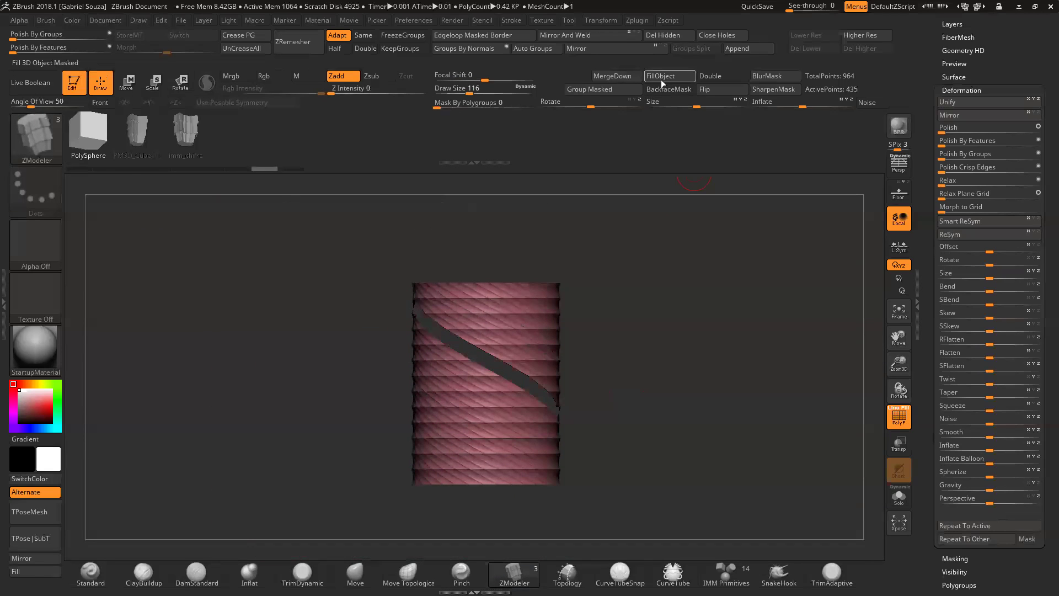
left_click(661, 35)
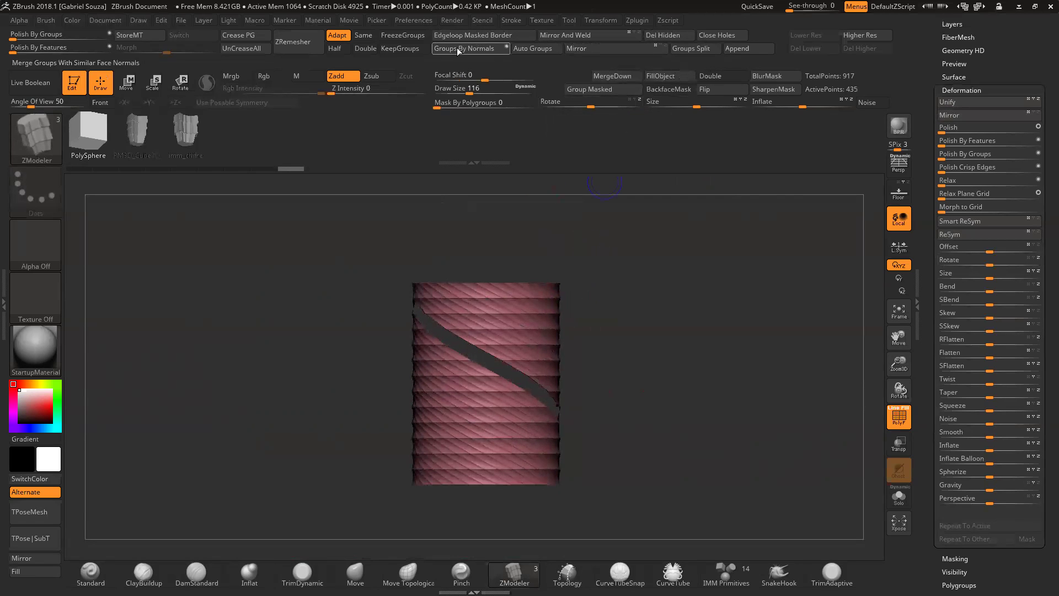
Step: Open the Polygroups settings and try Groups By Normals on the remaining cylinder mesh
left_click(987, 90)
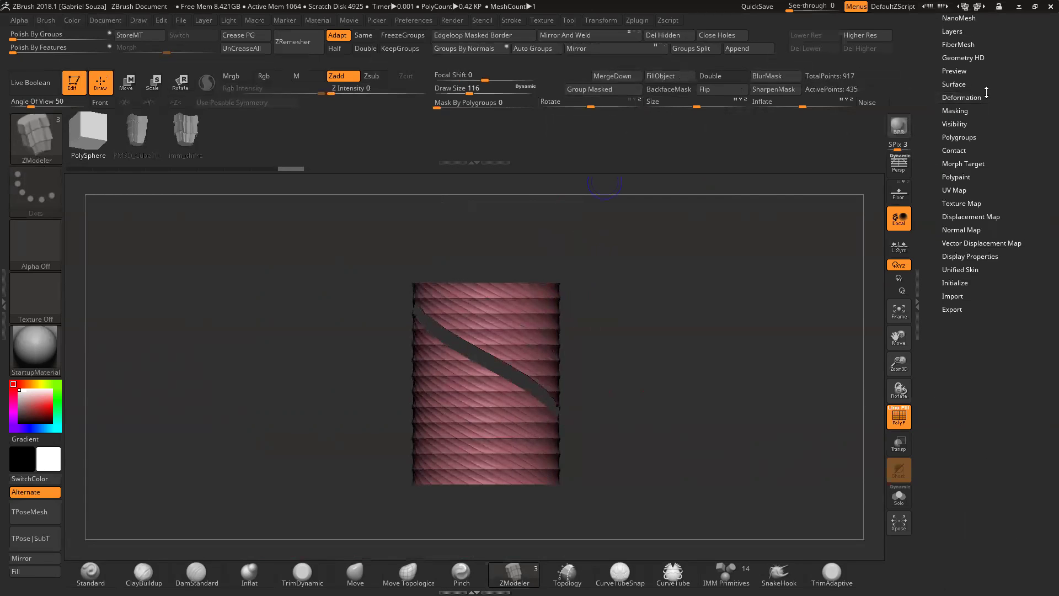
left_click(974, 136)
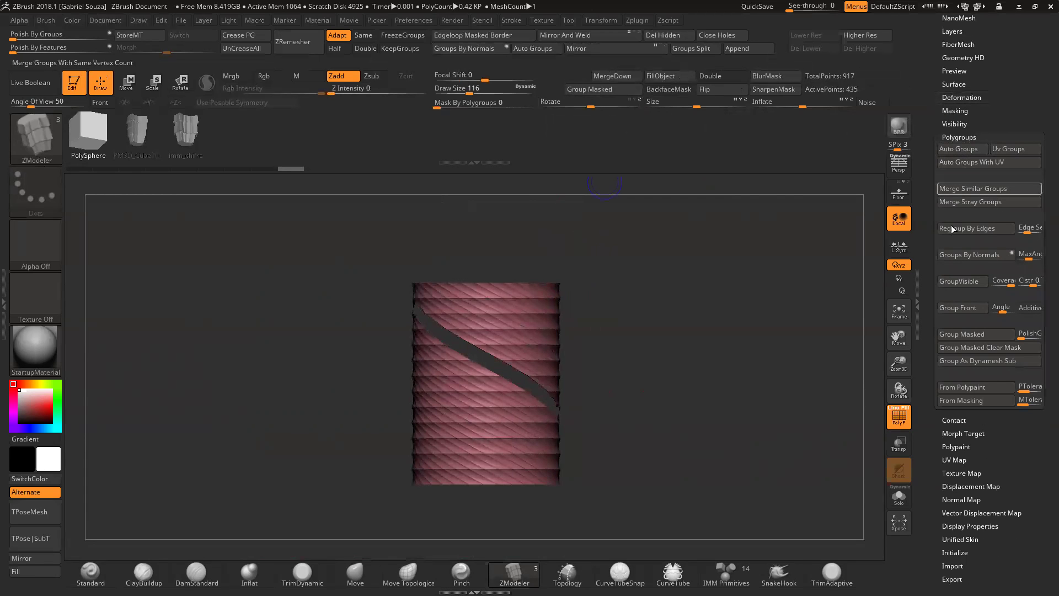
left_click(975, 255)
Step: Hide the cylinder's bottom cap with a rectangular selection and delete the hidden polygons
left_click_drag(553, 236, 667, 364)
mouse_move(415, 476)
left_mouse_down("ctrl+shift")
mouse_move(561, 430)
mouse_move(626, 425)
left_mouse_up("ctrl+shift")
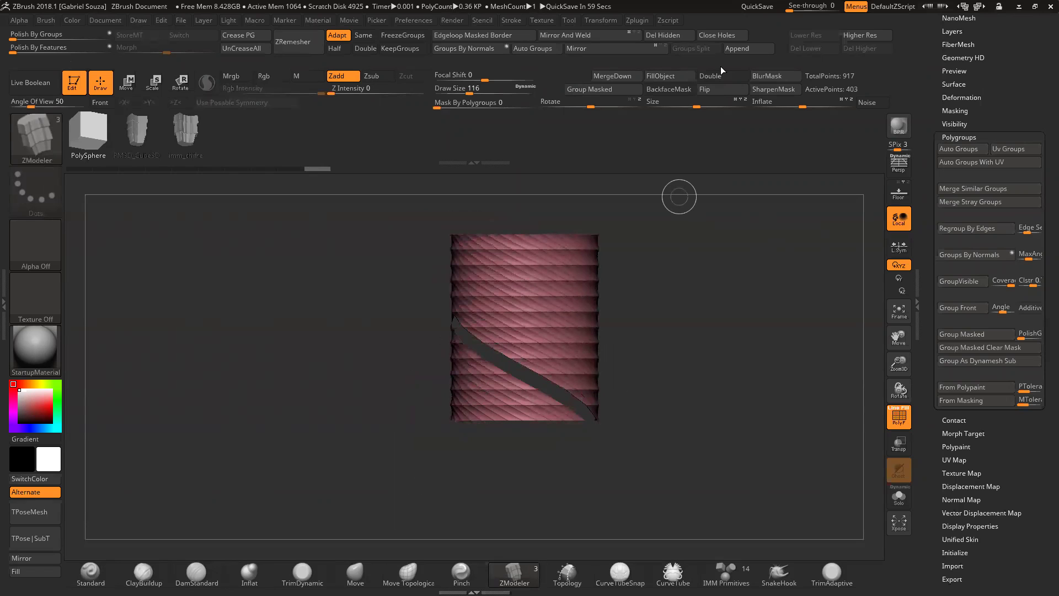
left_click(669, 35)
Step: Regroup the open cylinder's polygons with Groups By Normals and Auto Groups
left_click(464, 48)
left_click_drag(644, 340, 605, 315)
left_click(468, 53)
left_click_drag(575, 309, 530, 307)
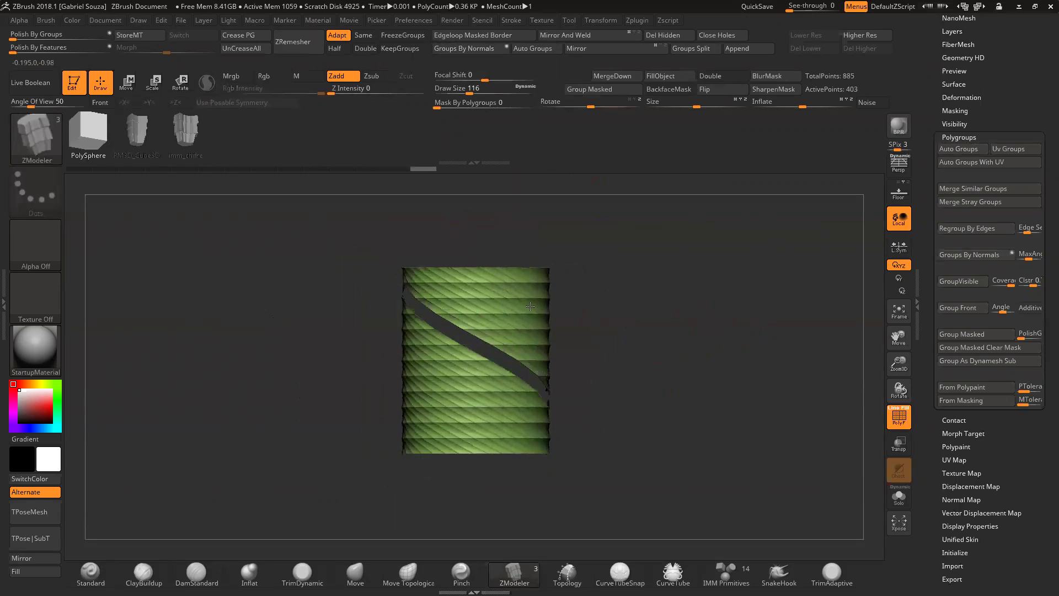
mouse_move(673, 310)
left_mouse_down()
mouse_move(658, 369)
mouse_move(684, 358)
mouse_move(669, 284)
left_mouse_up()
left_click(714, 383, "ctrl+shift")
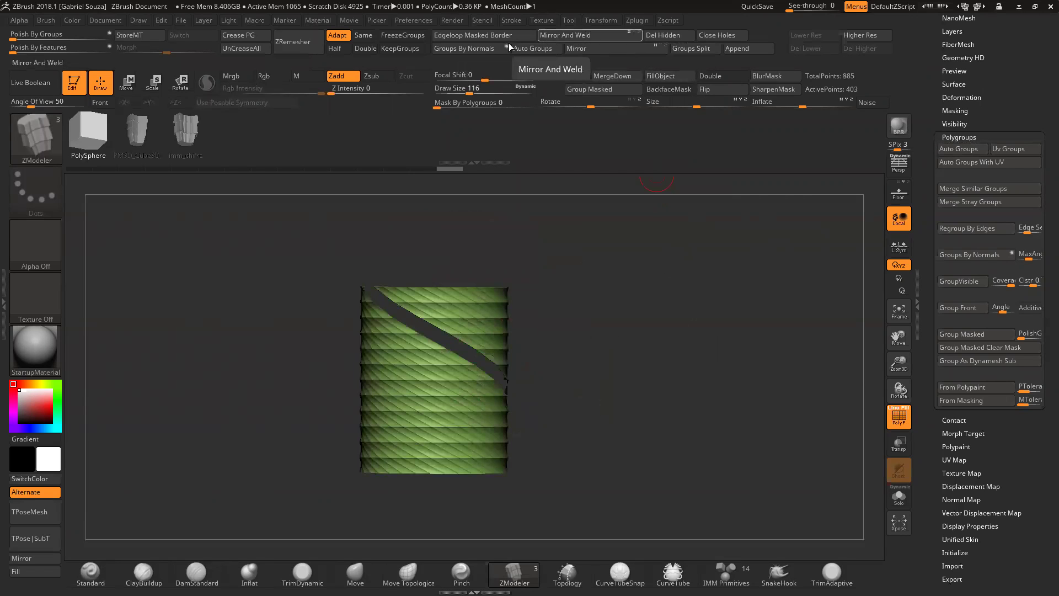
left_click_drag(487, 237, 663, 182)
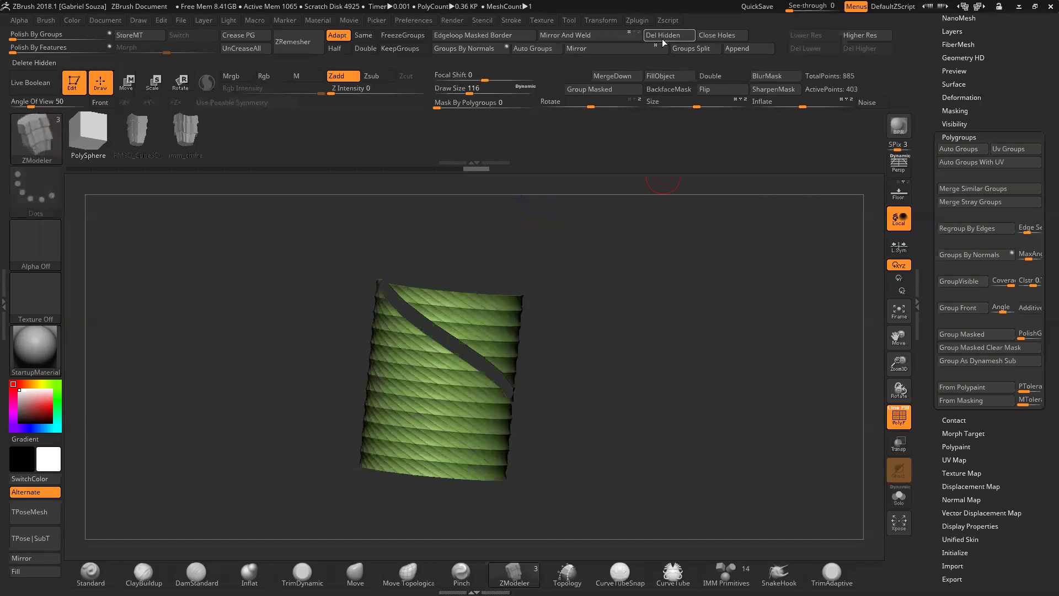
left_click(518, 51)
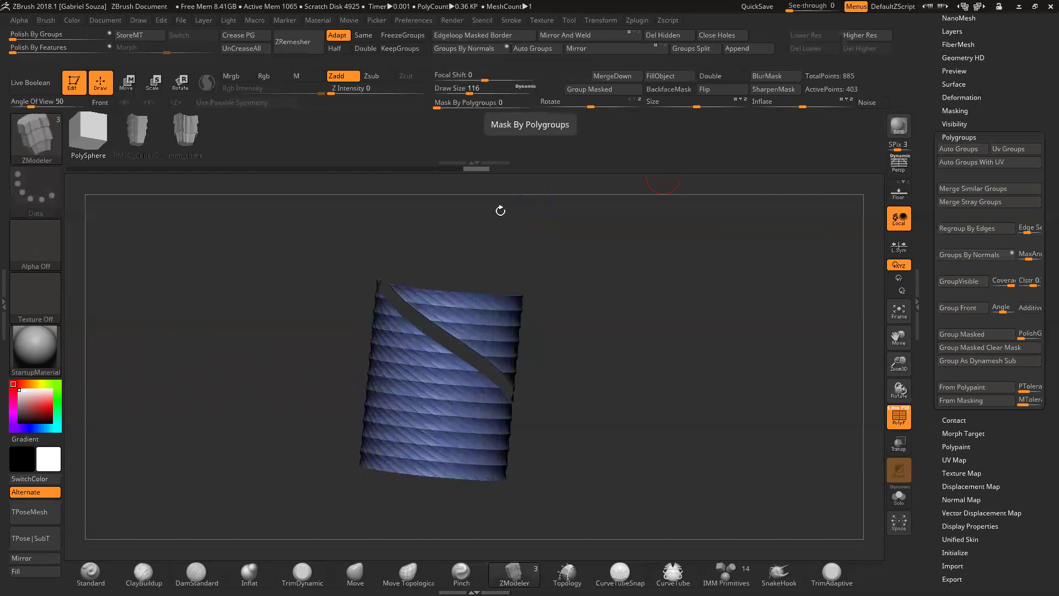
left_click(532, 51)
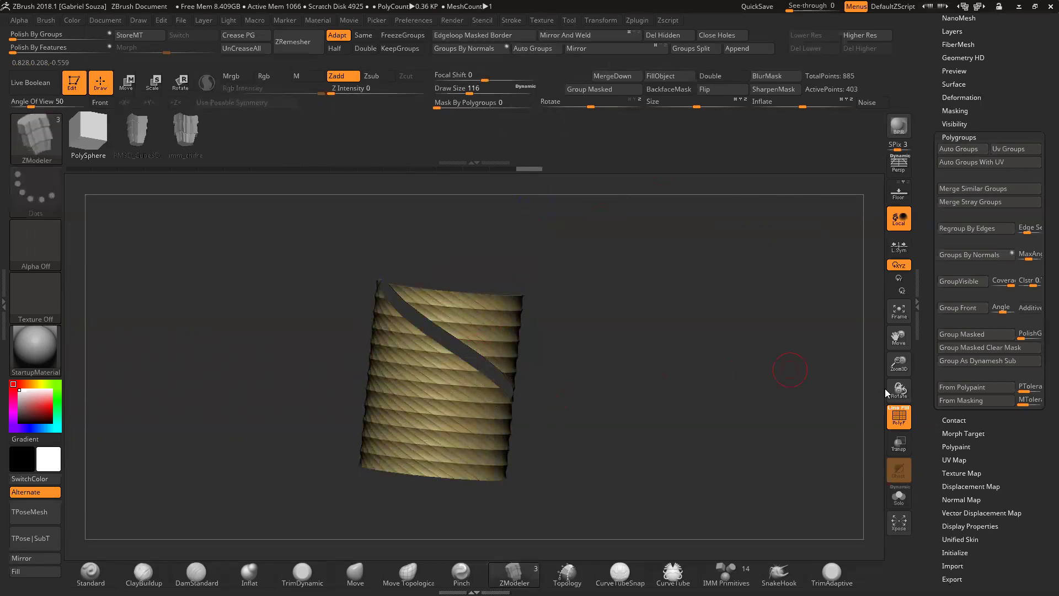
Step: Change the selection brush from SelectRect to SelectLasso
left_click_drag(903, 379, 903, 409)
left_click_drag(787, 376, 745, 324, "shift")
key("ctrl+shift")
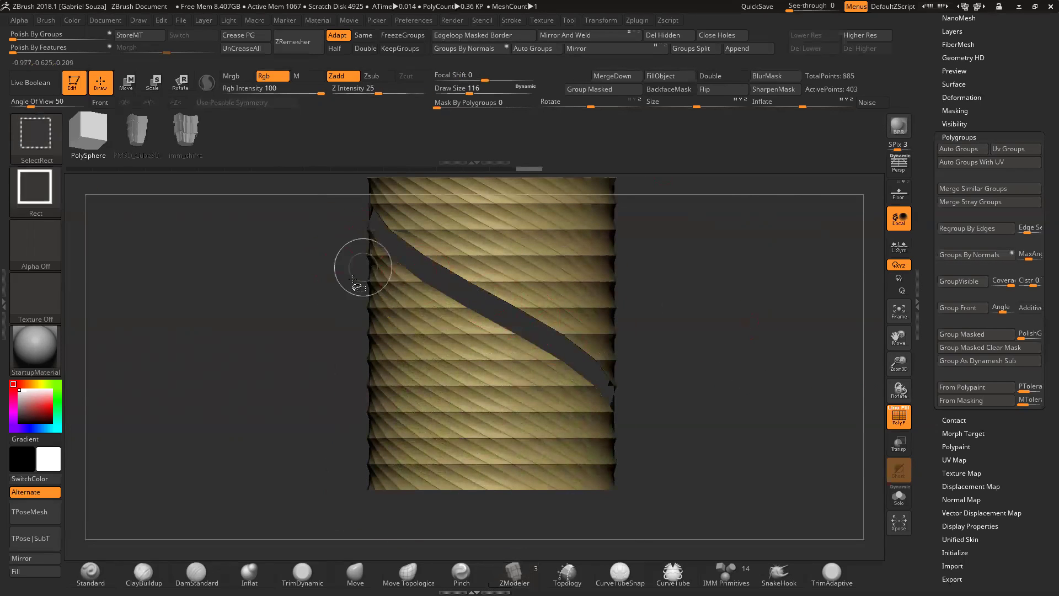
left_click(34, 144)
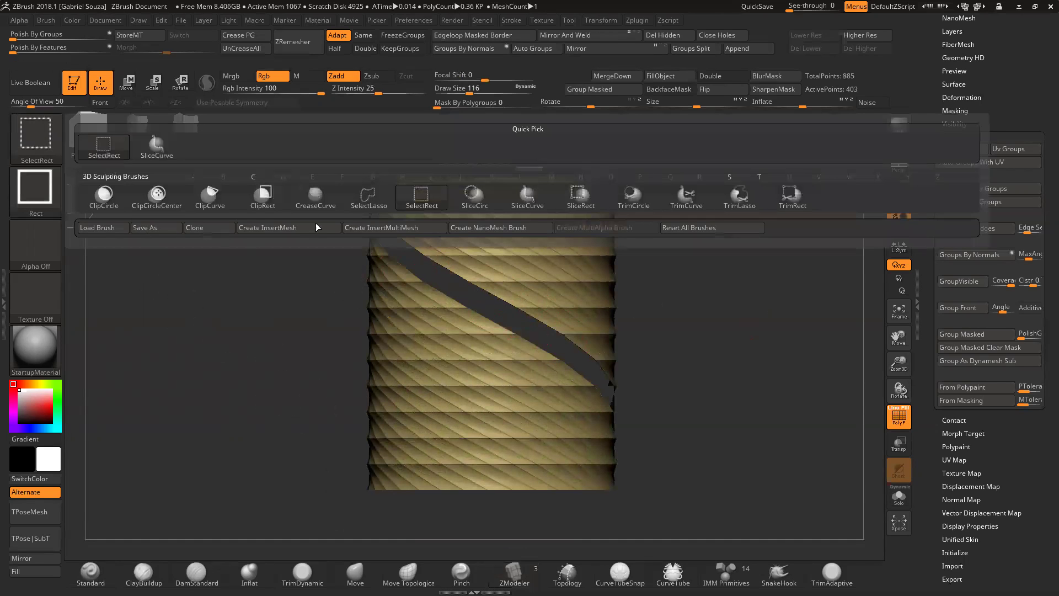
left_click(371, 207)
left_click_drag(896, 347, 827, 361)
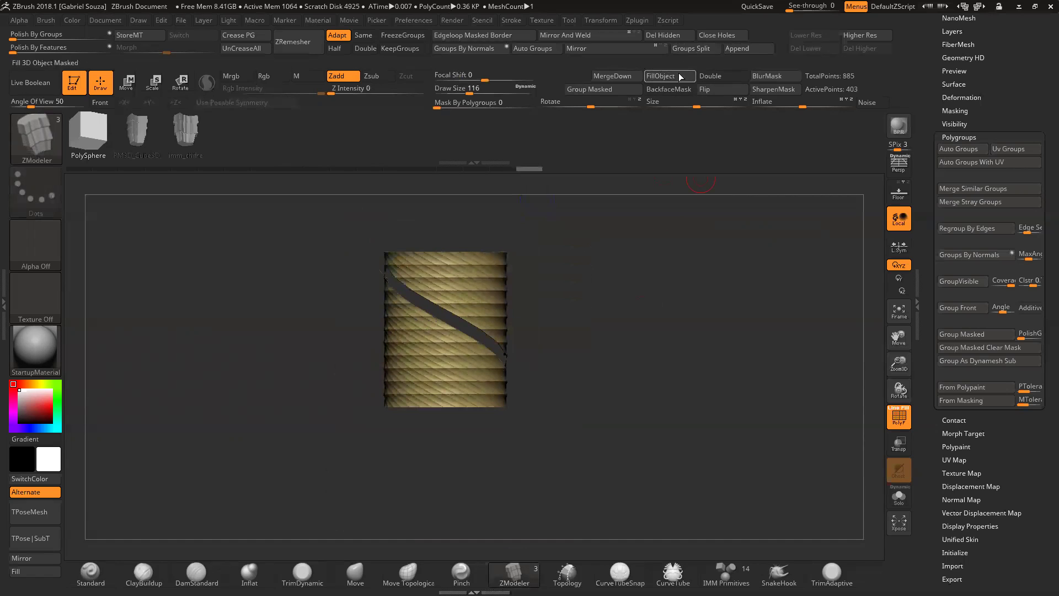
Step: Turn on Double so both sides of the open cylinder's surface are displayed
left_click(711, 82)
left_click_drag(596, 302, 563, 365)
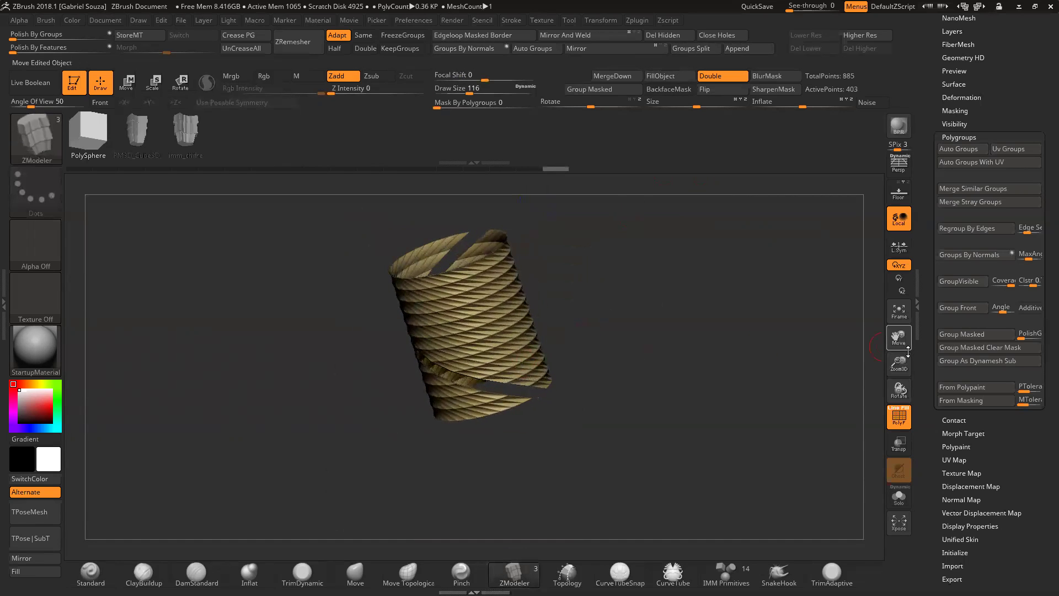
left_click_drag(899, 363, 898, 389)
left_click_drag(897, 390, 847, 405)
Step: Try isolating the lower part of the cylinder with the lasso selection, and restore the full mesh
key("ctrl+shift")
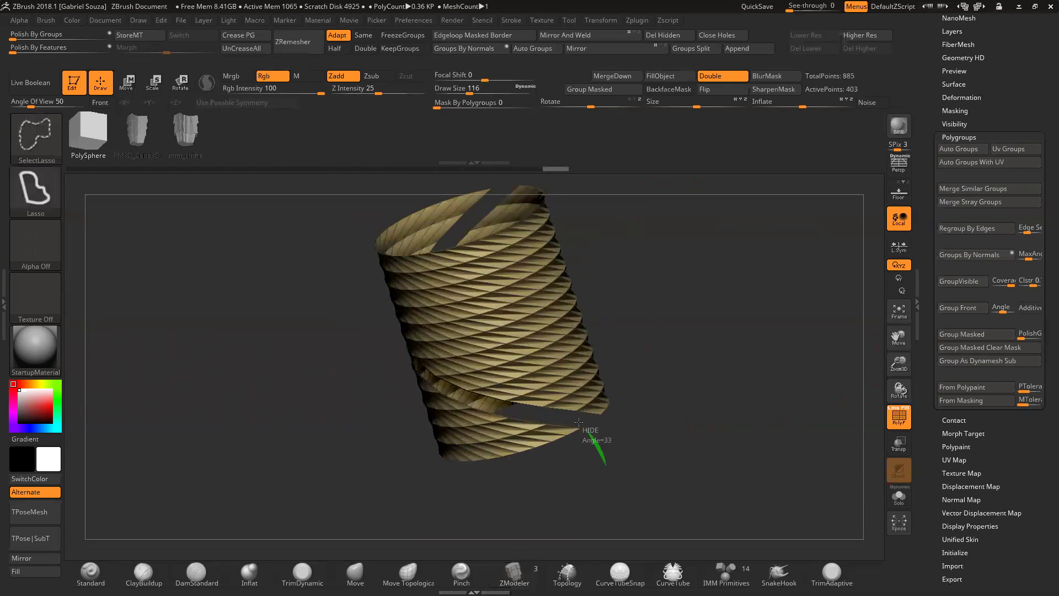
mouse_move(502, 407)
left_mouse_down("ctrl+shift")
mouse_move(391, 398)
mouse_move(447, 494)
left_mouse_up("ctrl+shift")
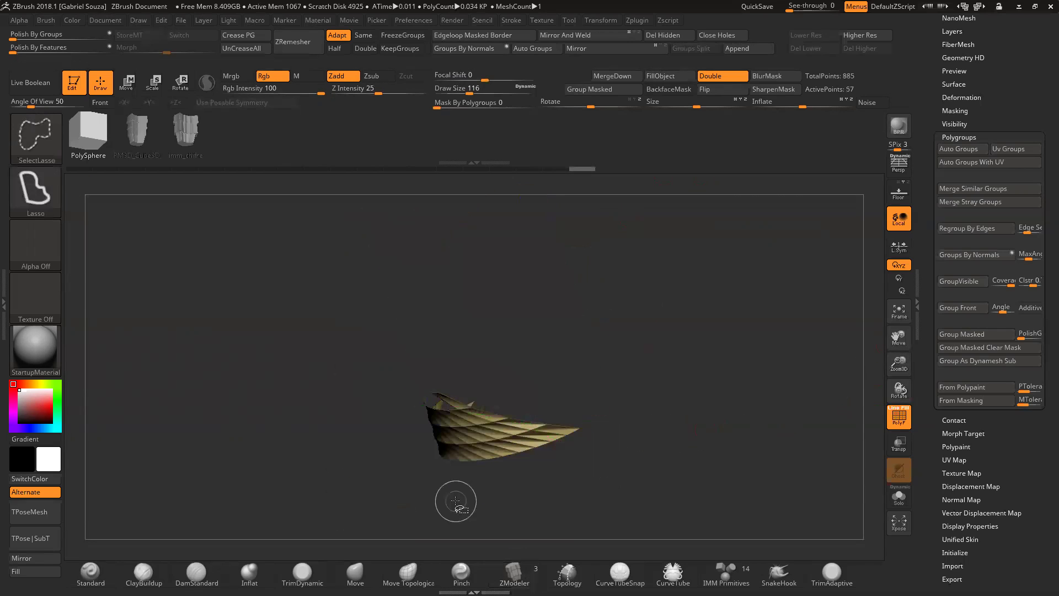
key("ctrl+z")
key("ctrl+shift")
mouse_move(475, 393)
left_mouse_down("ctrl+alt+shift")
mouse_move(359, 386)
mouse_move(555, 472)
mouse_move(576, 385)
mouse_move(642, 336)
mouse_move(605, 357)
mouse_move(666, 372)
mouse_move(678, 343)
mouse_move(646, 451)
left_mouse_up("ctrl+alt+shift")
left_click(618, 359, "ctrl+shift")
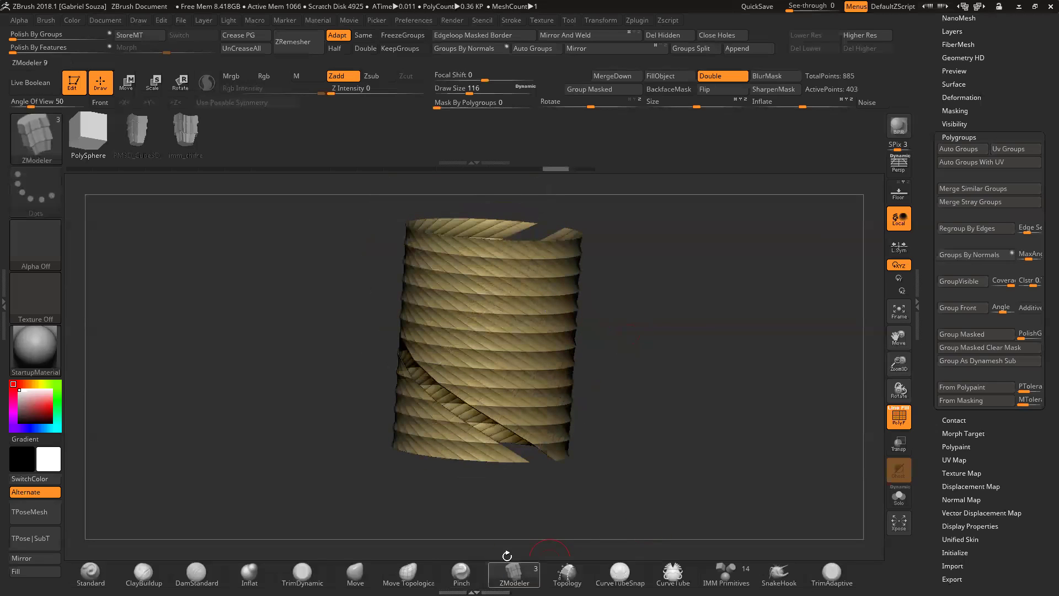
Step: Give a second diagonal polyloop above the spiral gap its own polygroup with ZModeler, undoing the extra edit
left_click_drag(898, 364, 899, 336)
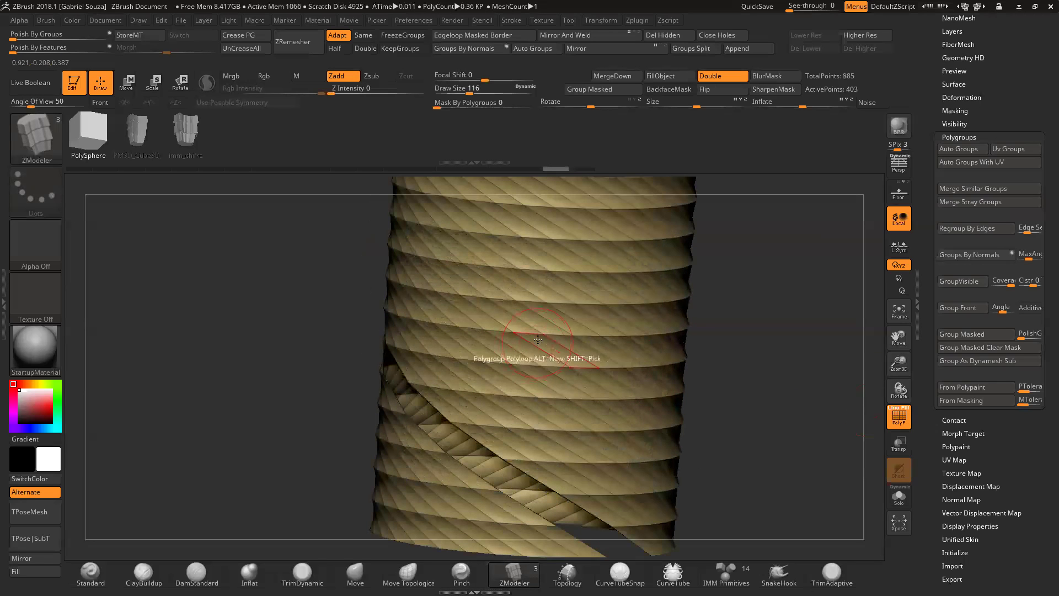
key("space")
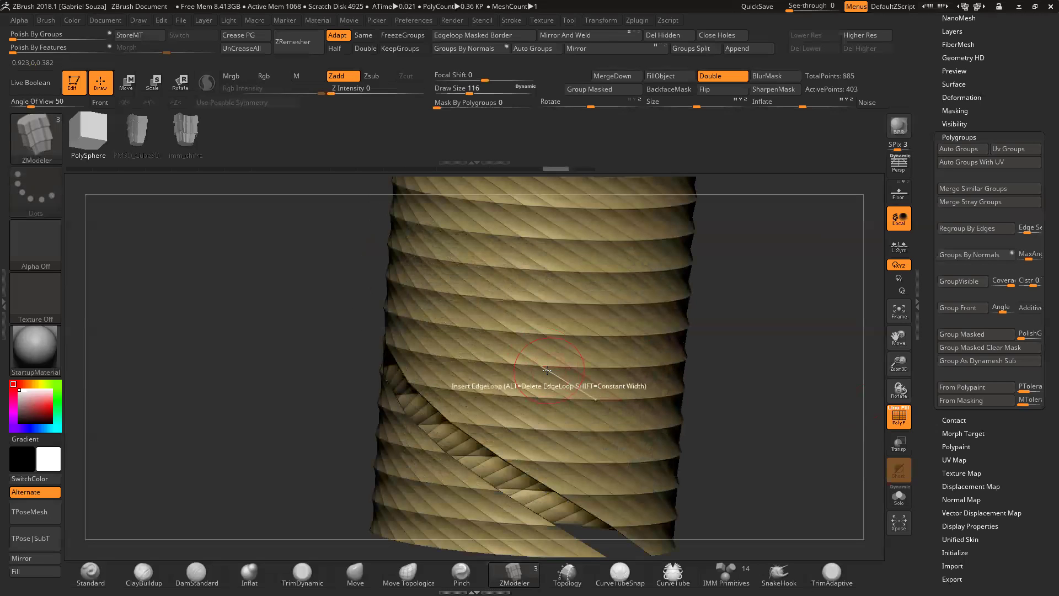
left_click(564, 374)
left_click_drag(789, 338, 744, 357)
left_click(623, 457, "ctrl+shift")
key("ctrl+z")
Step: Switch the selection brush back to SelectRect and hide the new diagonal polygroup
key("ctrl+shift")
left_click(35, 135, "ctrl+shift")
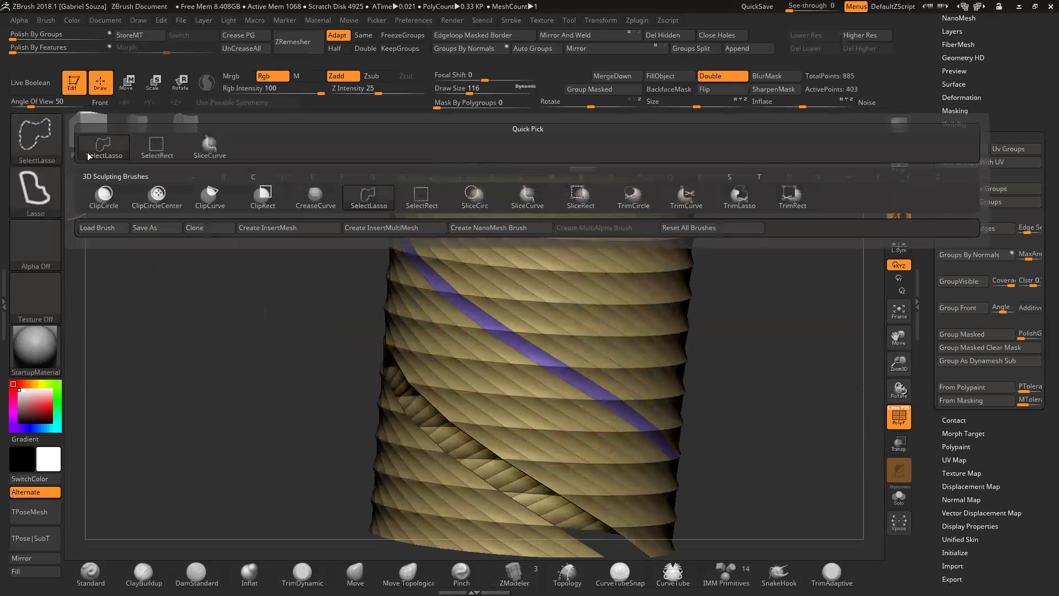
left_click(154, 150)
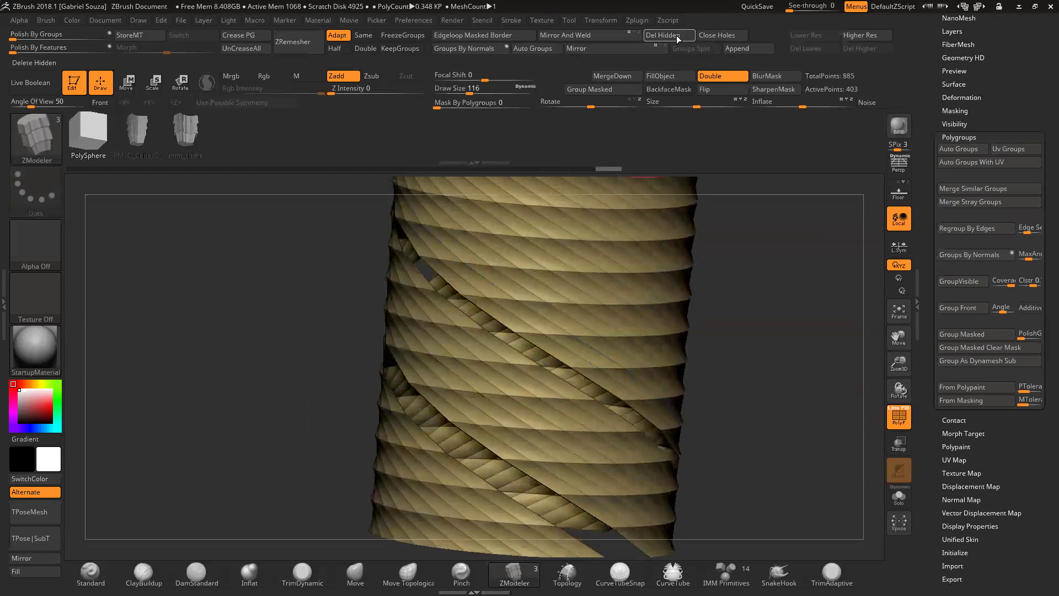
Step: Regroup the remaining mesh pieces, isolate the wide spiral strip, and delete the hidden geometry
left_click(480, 51)
left_click_drag(733, 326, 712, 345)
left_click_drag(612, 361, 519, 399)
left_click(513, 408, "ctrl+shift")
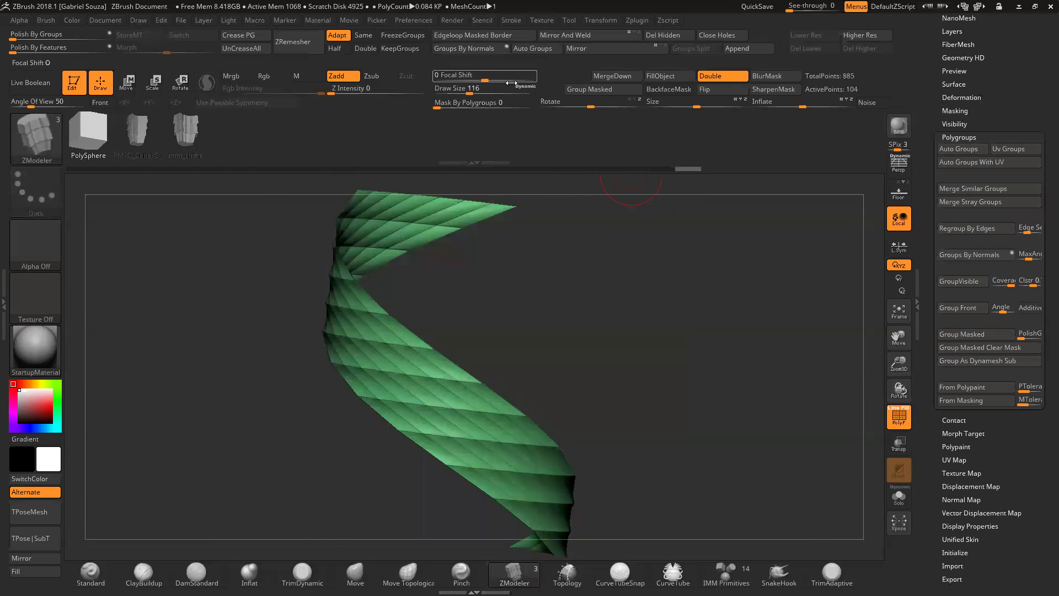
left_click(663, 36)
left_click_drag(593, 279, 703, 361)
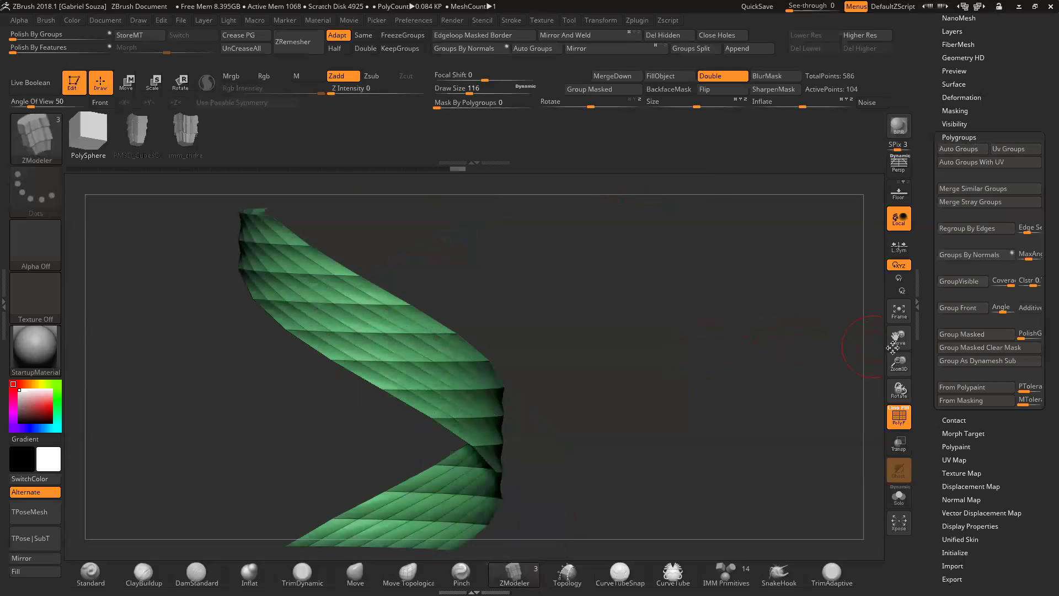
Step: Turn off the polyframe display and frame the strip with curves using only Border, with Polygroups and Creased edges disabled
mouse_move(903, 340)
left_mouse_down()
mouse_move(866, 373)
mouse_move(855, 366)
left_mouse_up()
key("shift+f")
mouse_move(713, 369)
left_mouse_down()
mouse_move(672, 386)
mouse_move(723, 370)
left_mouse_up()
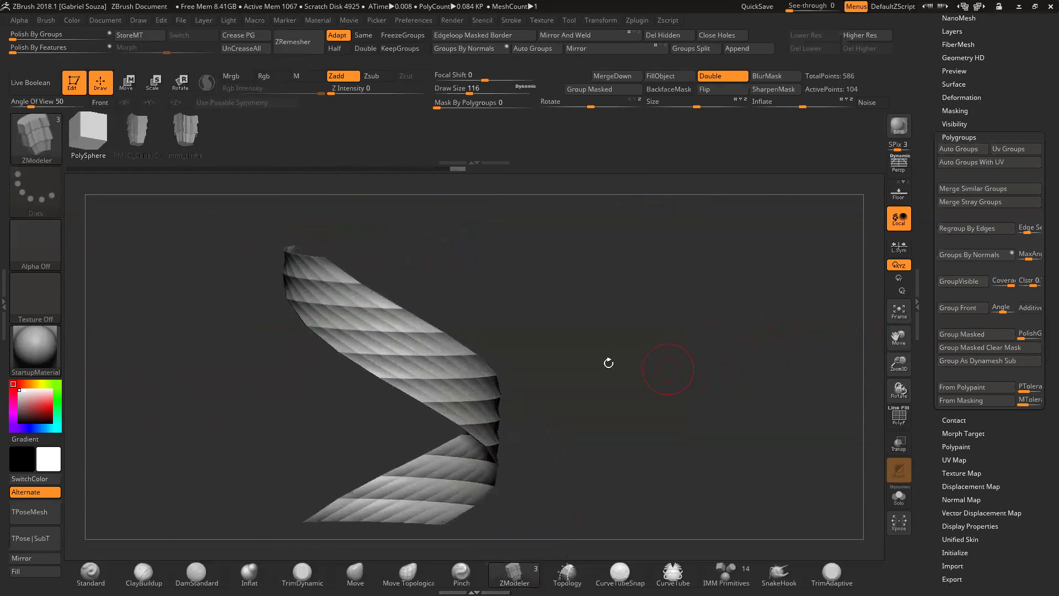
left_click_drag(601, 349, 613, 320)
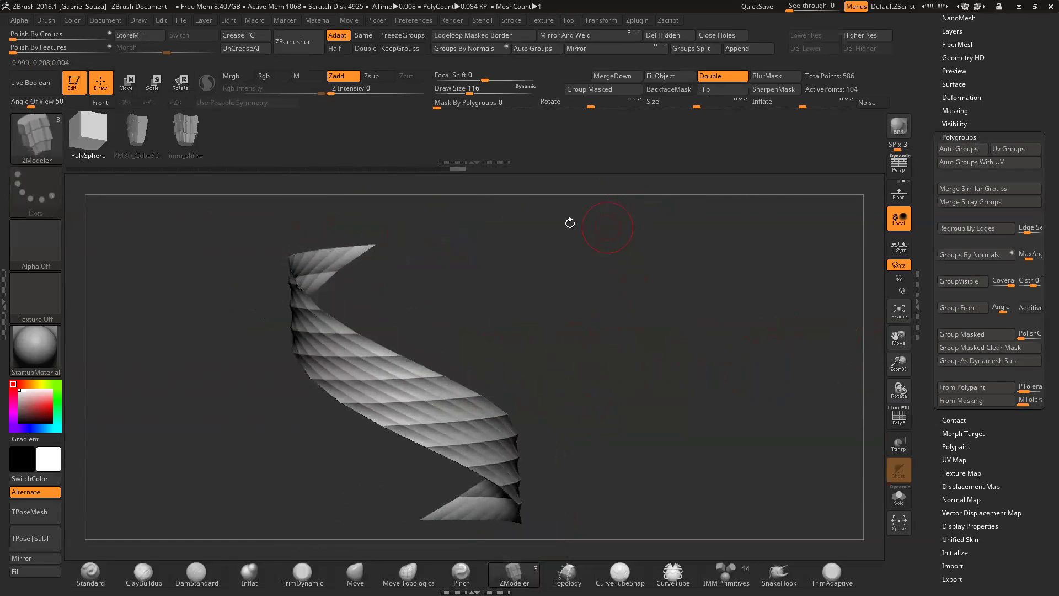
left_click(508, 20)
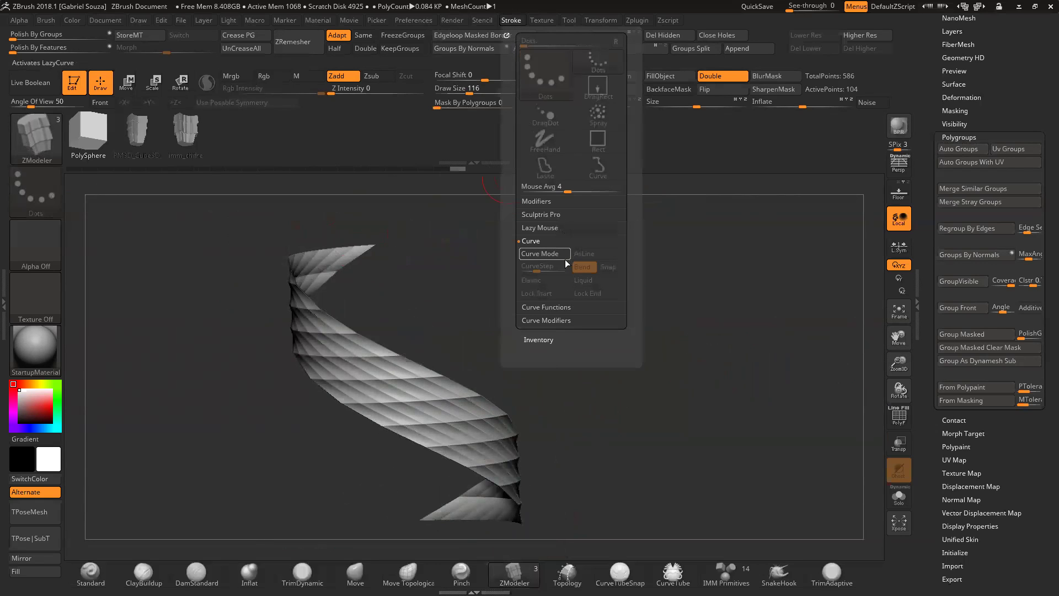
left_click(541, 305)
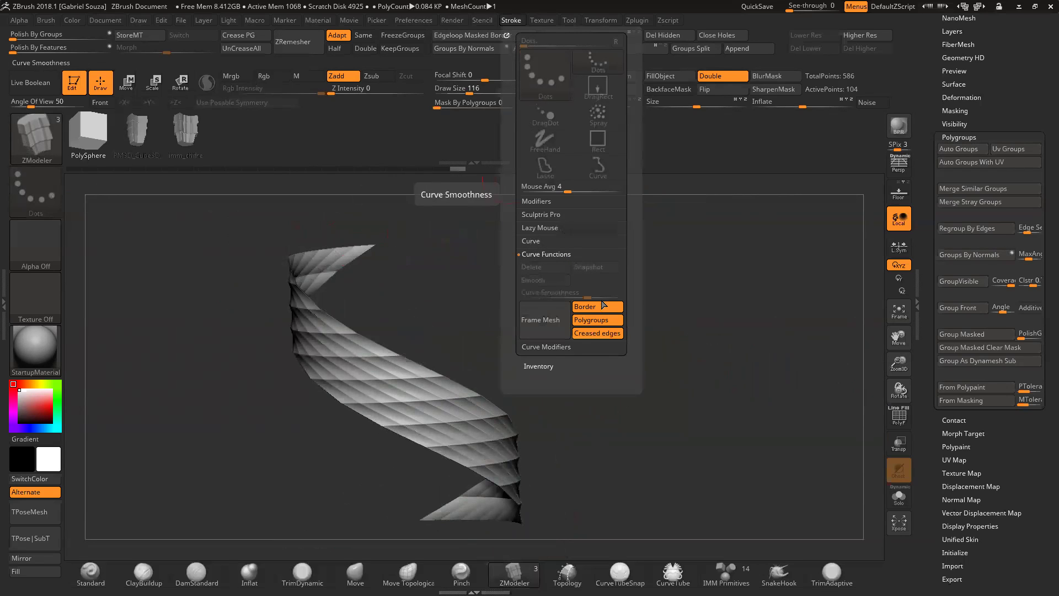
left_click(601, 320)
left_click(602, 333)
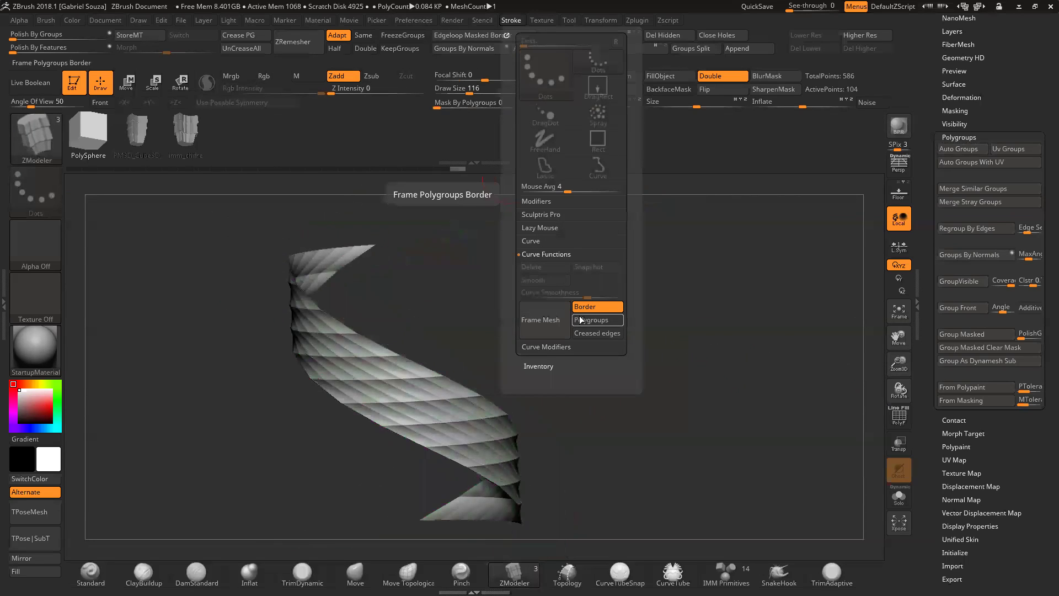
left_click(541, 320)
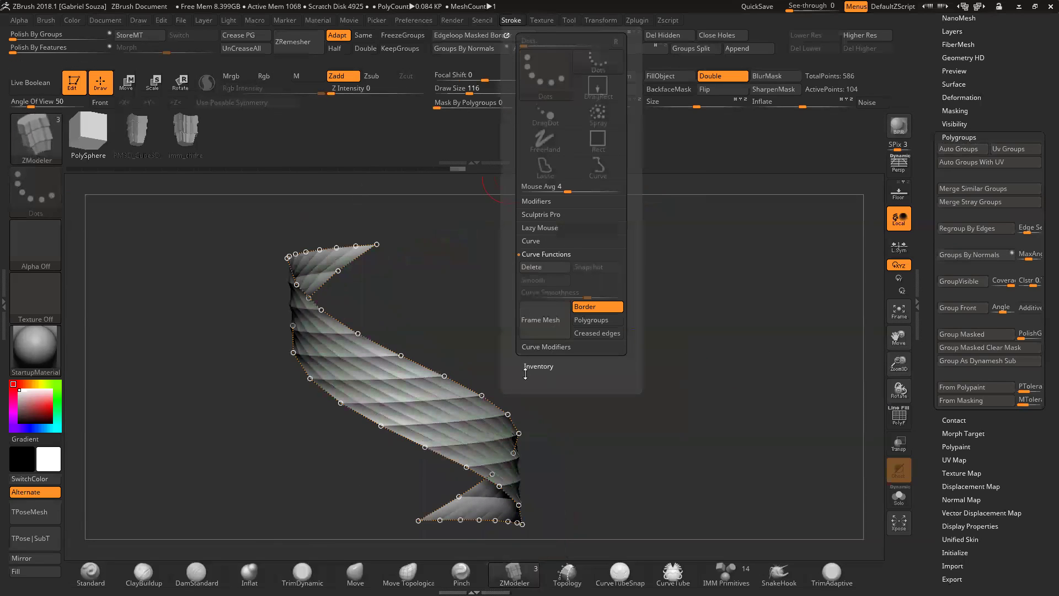
mouse_move(525, 335)
left_mouse_down()
mouse_move(553, 332)
mouse_move(502, 337)
mouse_move(532, 327)
mouse_move(523, 325)
left_mouse_up()
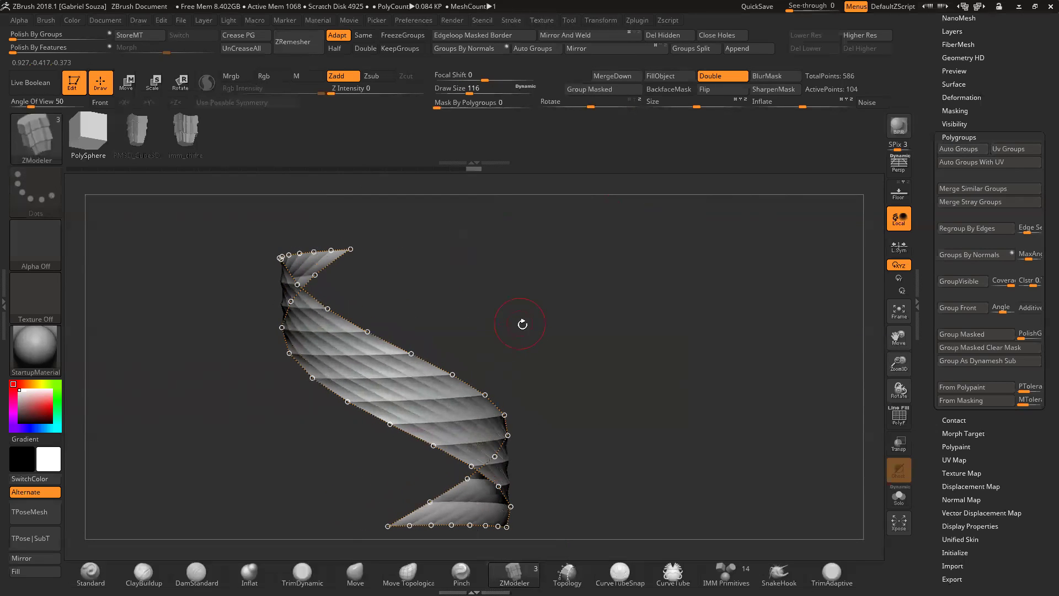
Step: Choose the InsertMesh_3 chain brush and insert chains along the strip's border curve
left_click(36, 138)
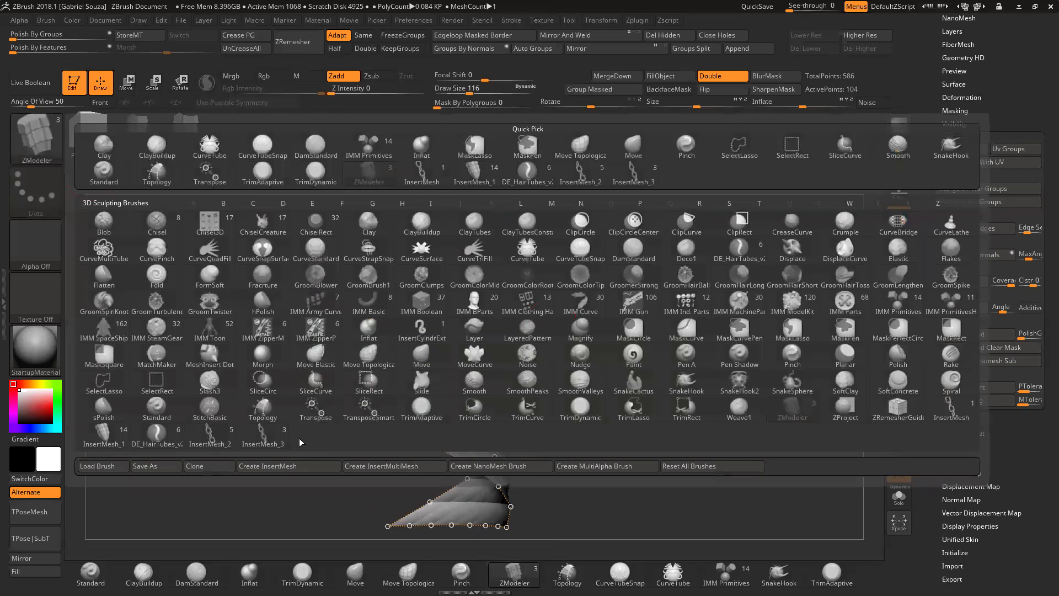
left_click(284, 430)
left_click_drag(284, 429, 566, 264)
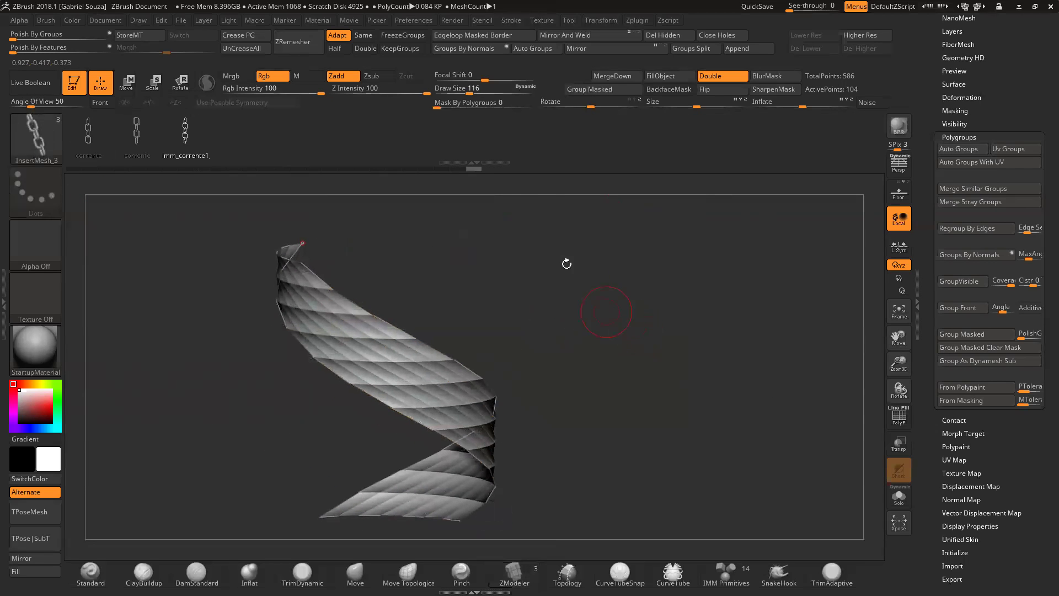
left_click(413, 326)
left_click_drag(555, 300, 532, 295)
left_click_drag(899, 364, 908, 408)
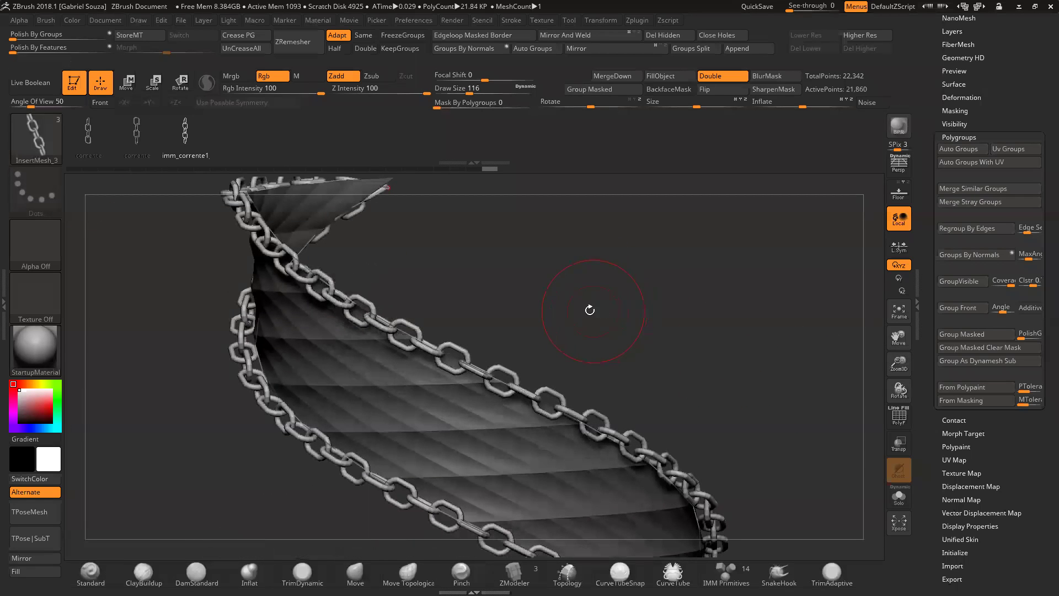
Step: Increase the draw size to 136, reapply the chain to the border curve, and undo the chain insertions
key("bracketright")
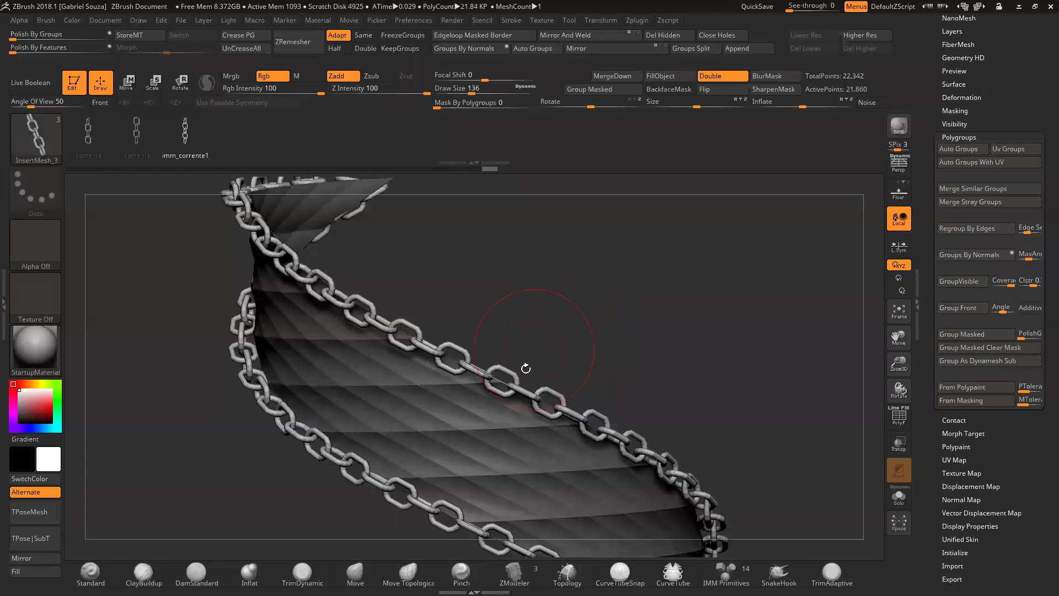
left_click(536, 390)
left_click_drag(605, 320, 906, 166)
left_click_drag(742, 280, 703, 318)
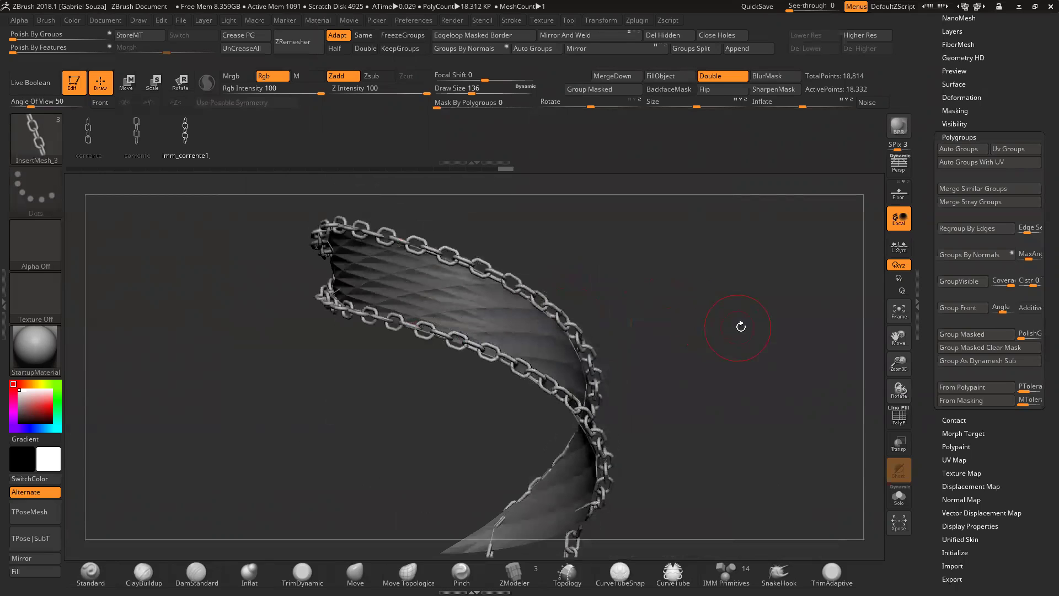
key("ctrl+z")
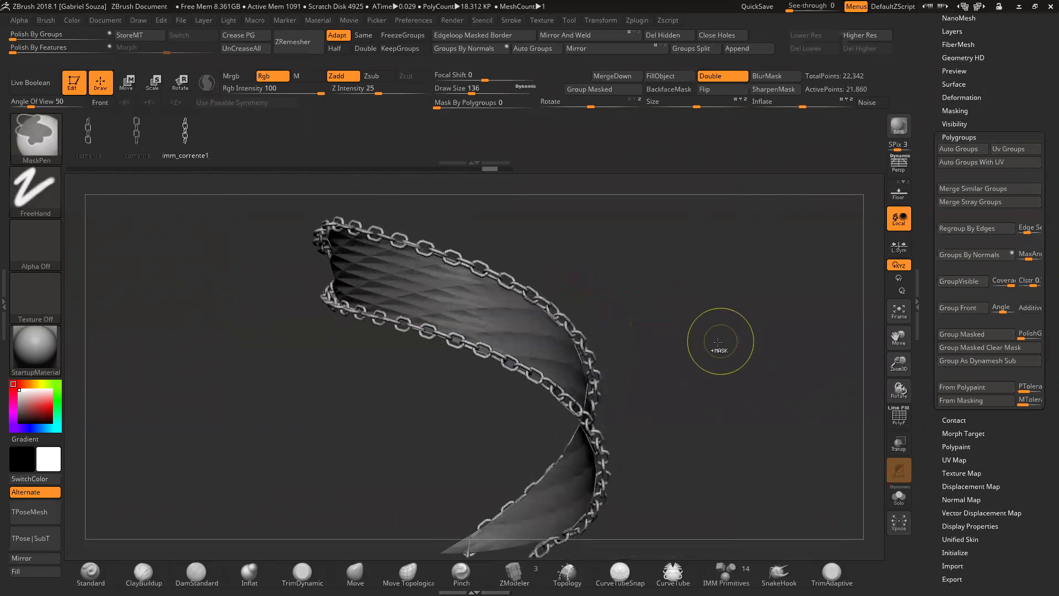
key("ctrl+z")
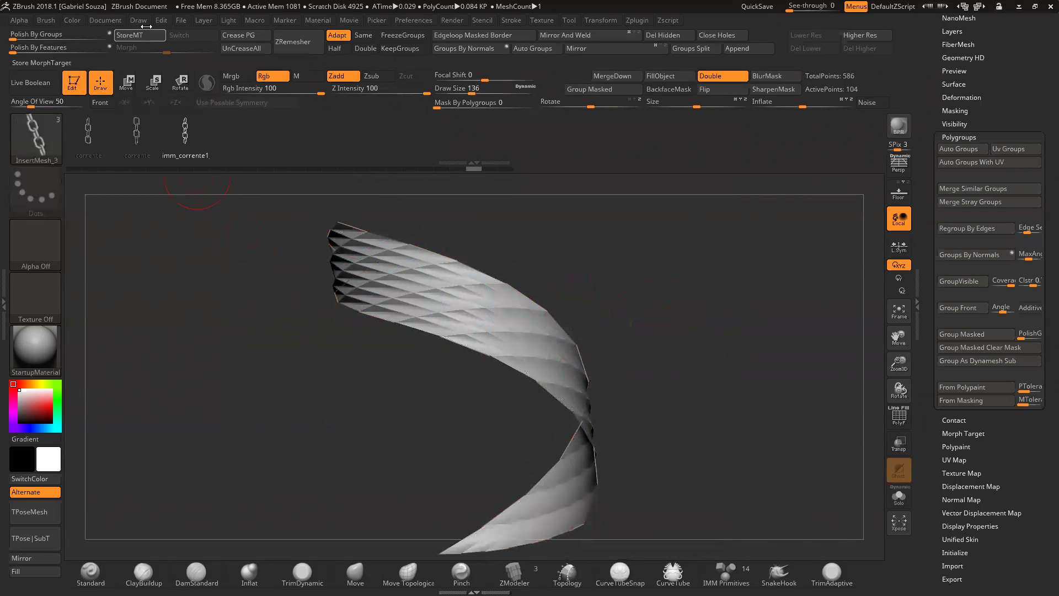
Step: Set the chain brush's Imbed depth to 0
left_click(138, 20)
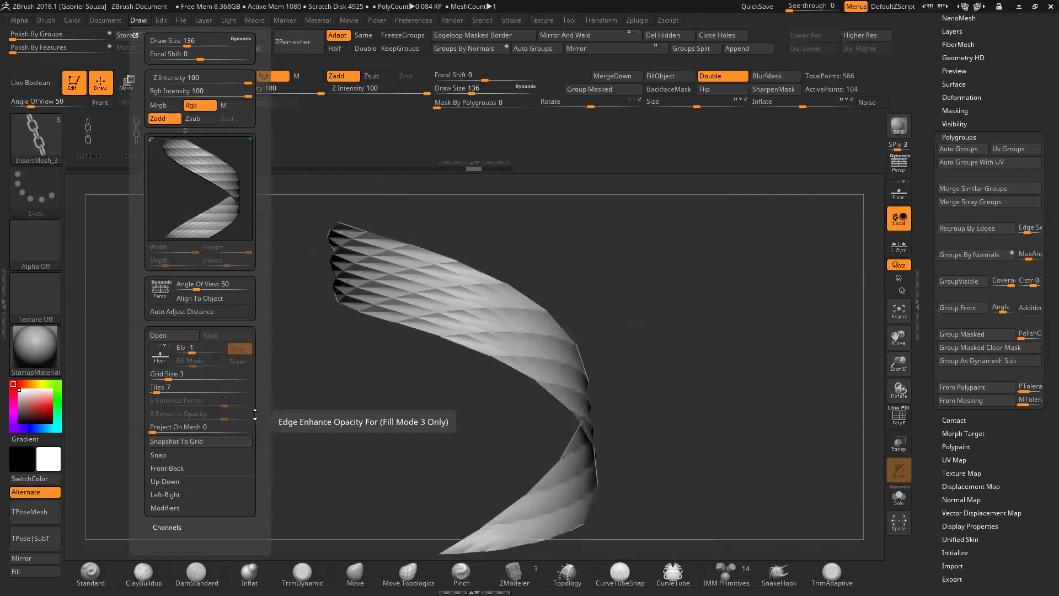
scroll(220, 414, "down", 1)
left_click(46, 21)
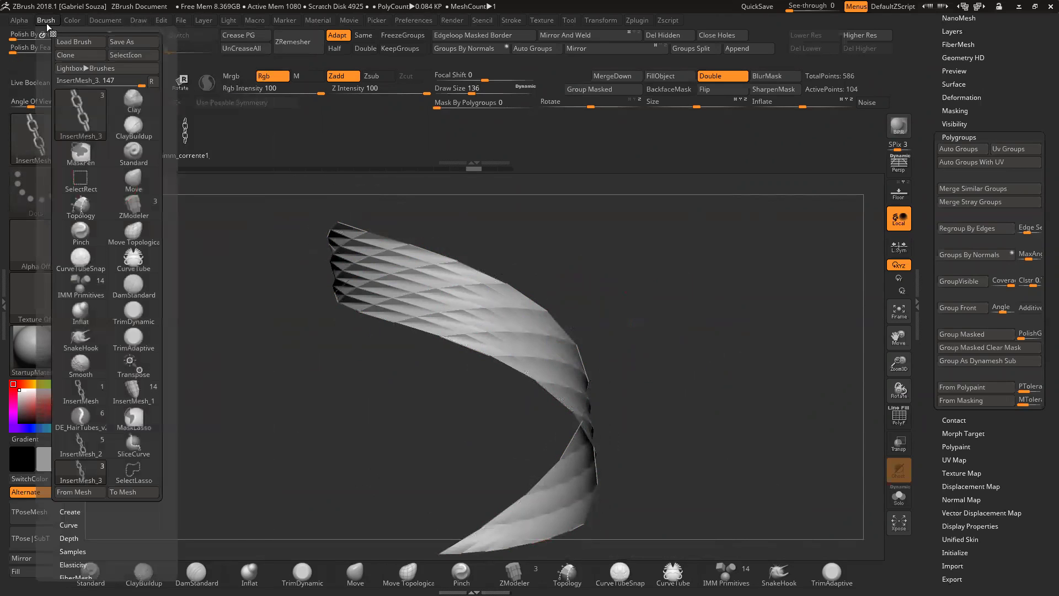
left_click_drag(129, 520, 144, 446)
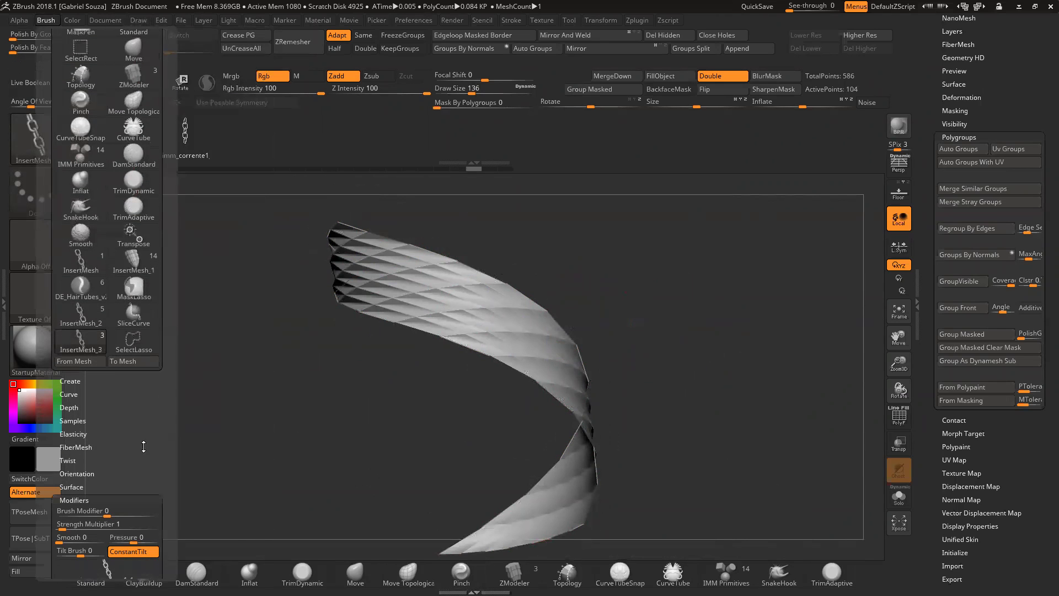
left_click(74, 409)
left_click_drag(146, 389, 145, 373)
left_click(145, 332)
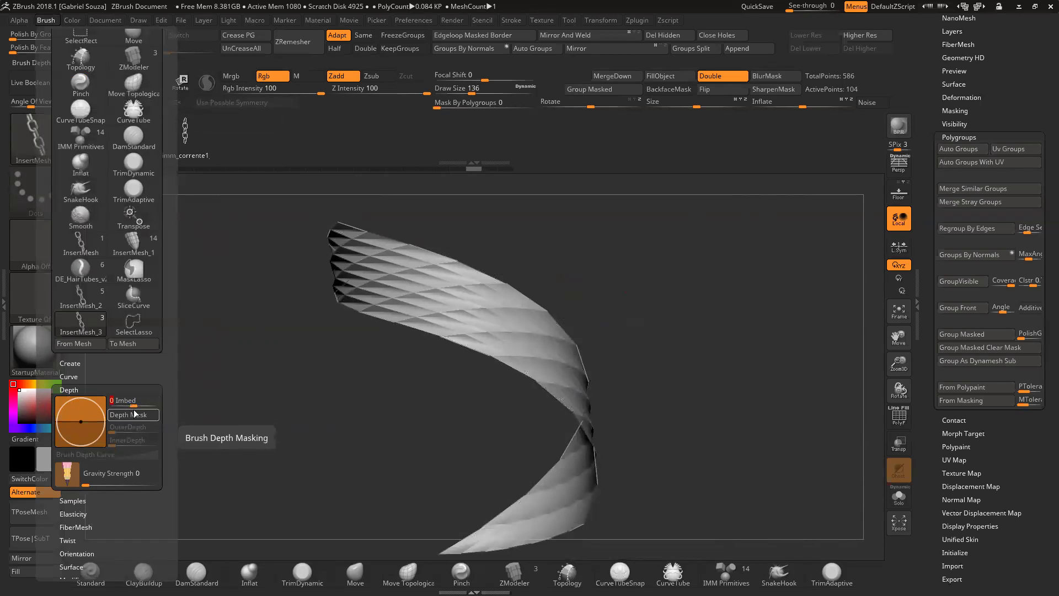
Step: Test the chain on the strip's border curve and undo the insertion
left_click(488, 276)
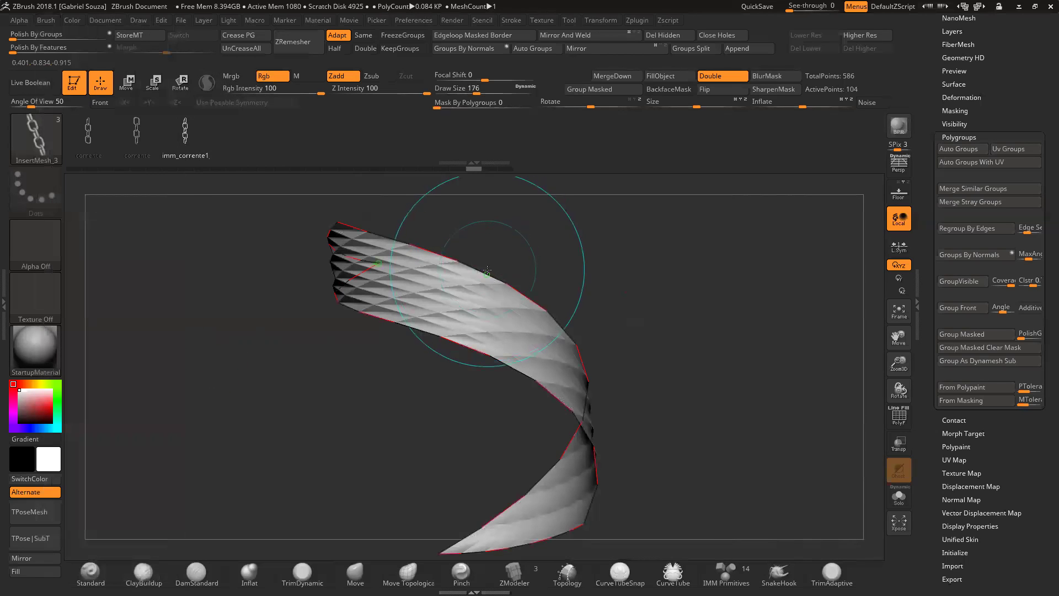
mouse_move(557, 240)
left_mouse_down()
mouse_move(560, 205)
mouse_move(563, 230)
left_mouse_up()
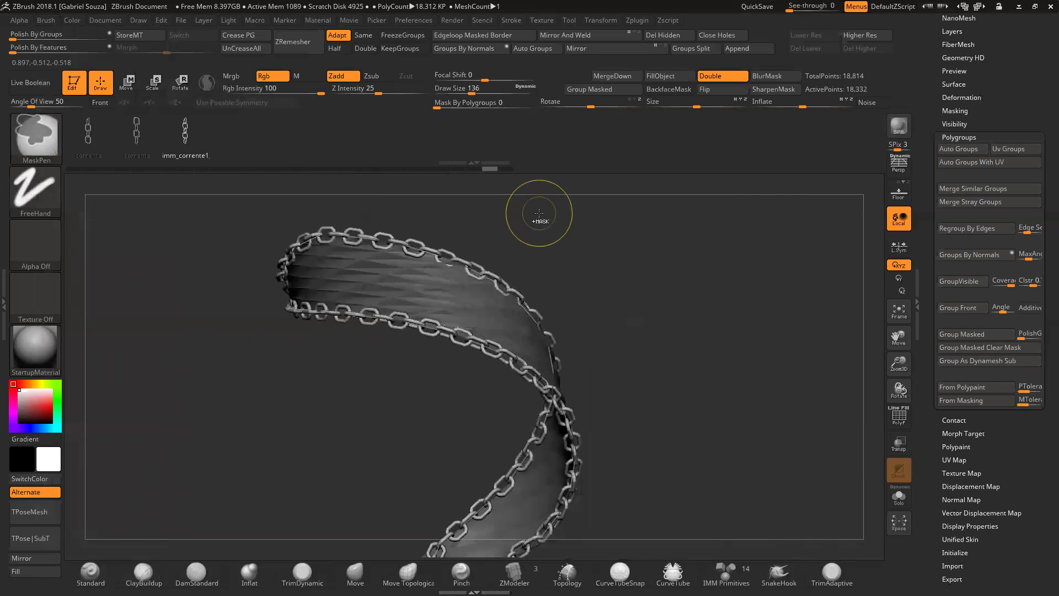
key("ctrl+z")
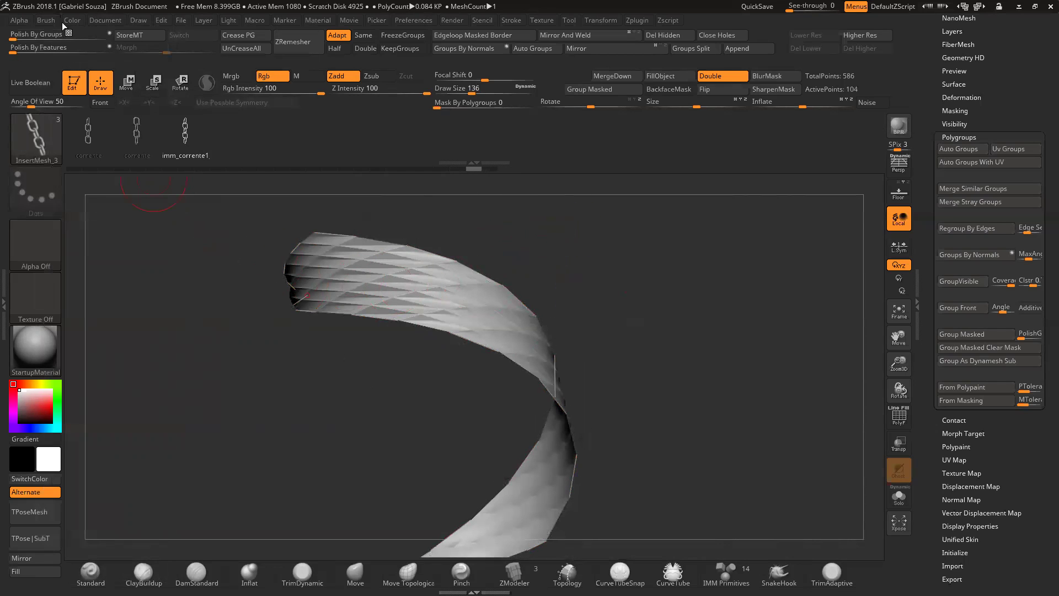
Step: Set the chain brush's Imbed depth to 20 and insert the chain along the strip's border curve
left_click(54, 23)
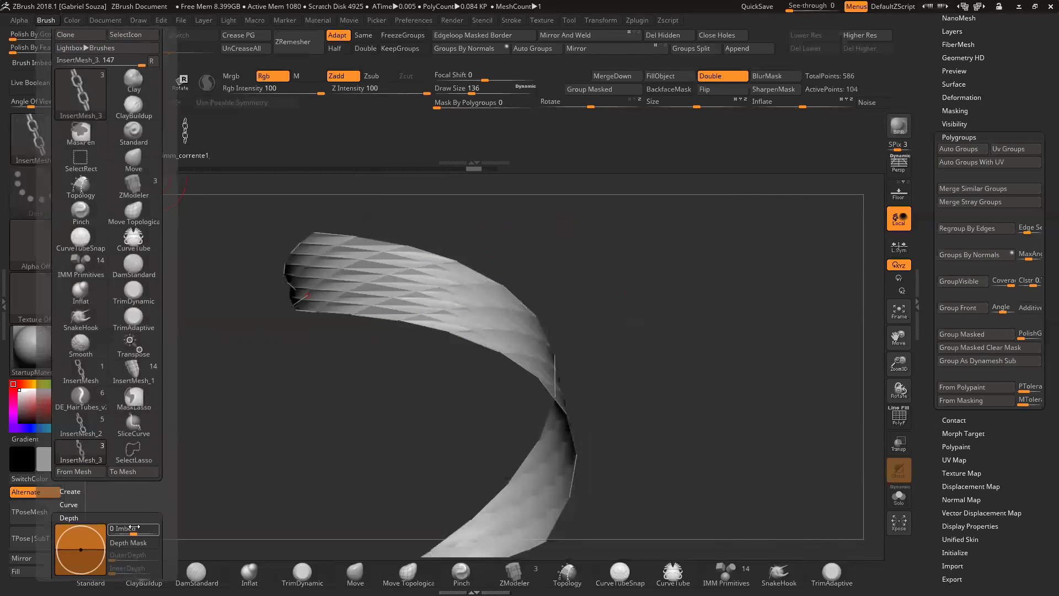
type("20")
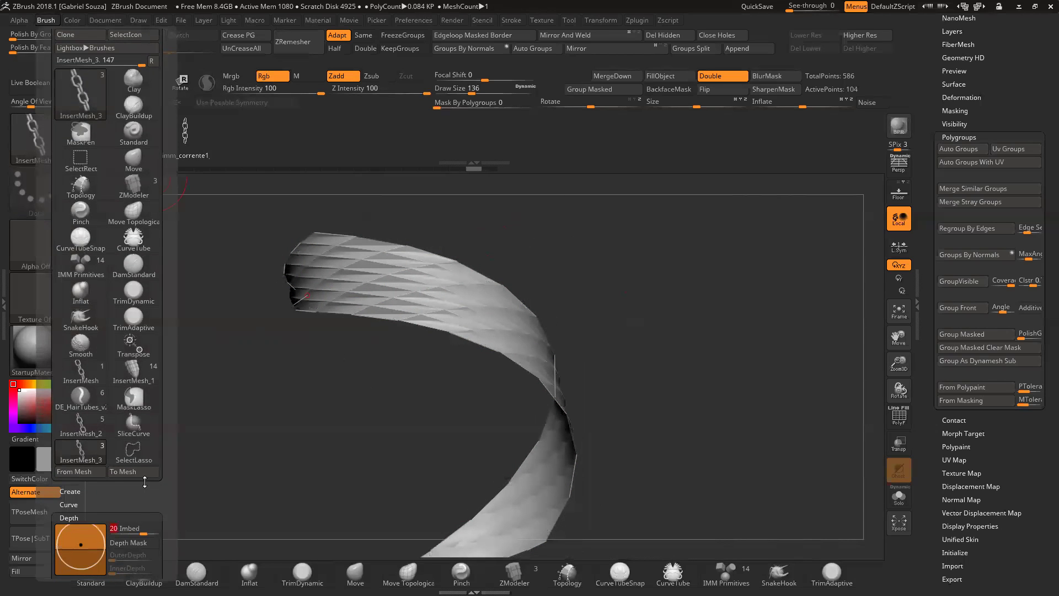
left_click(483, 306)
left_click_drag(517, 253, 468, 271)
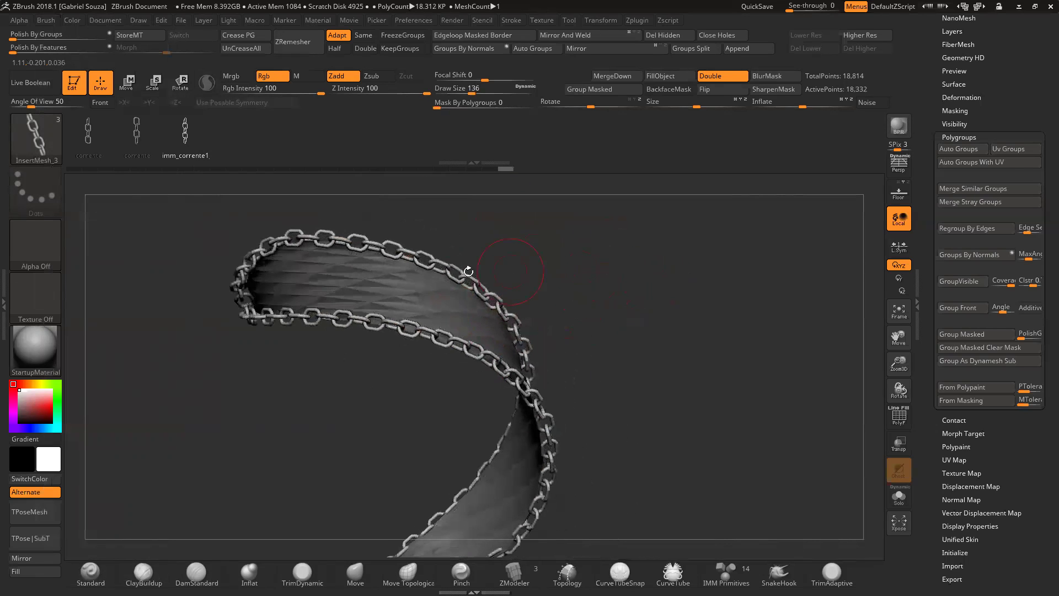
left_click_drag(582, 250, 563, 268)
Step: Isolate the spiral strip, invert the visibility to leave only the chains, and delete the hidden strip
left_click(468, 328, "ctrl+shift")
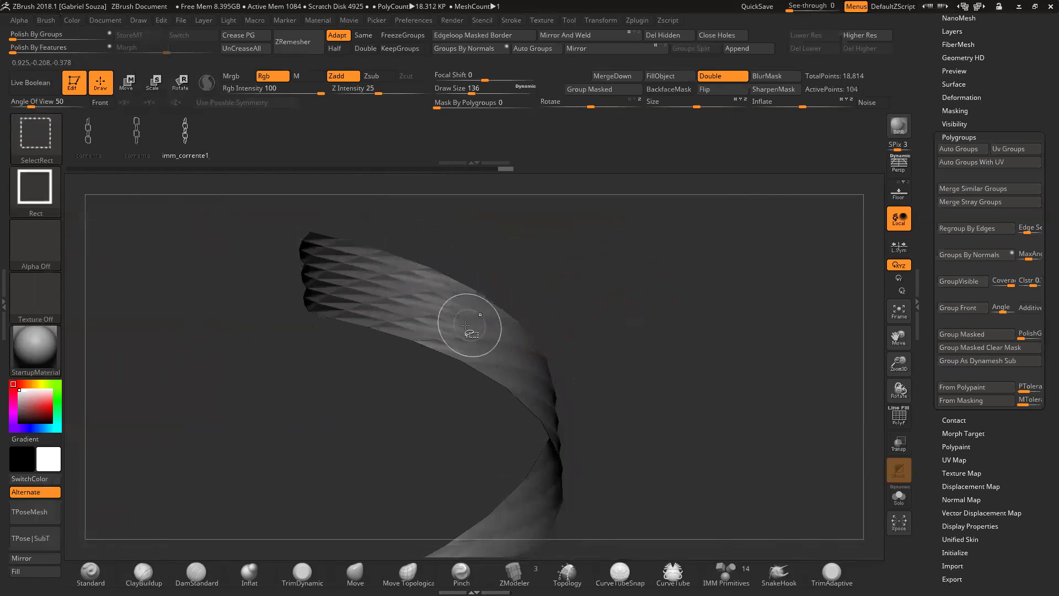
left_click_drag(634, 274, 651, 307, "ctrl+shift")
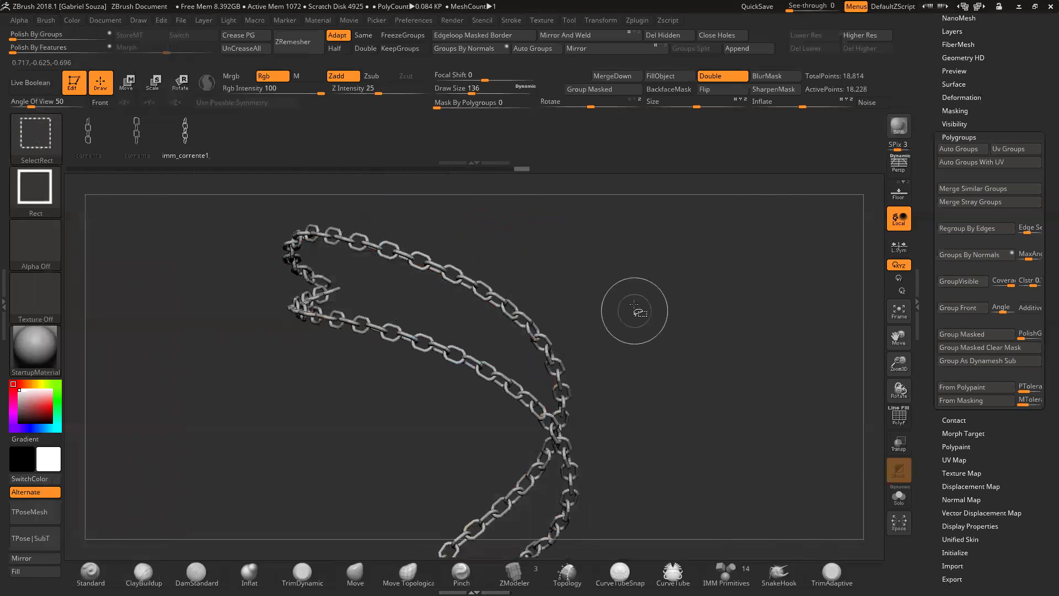
left_click(666, 35)
Step: Make the plain cylinder subtool visible and inspect how the chains wrap around it
left_click(959, 136)
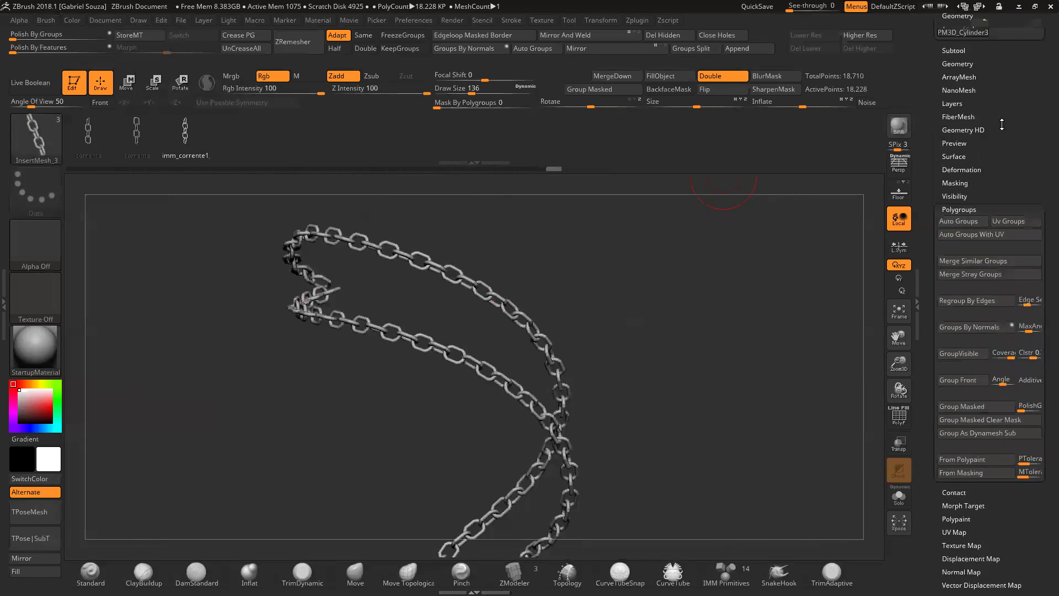
left_click(957, 126)
left_click(1034, 162)
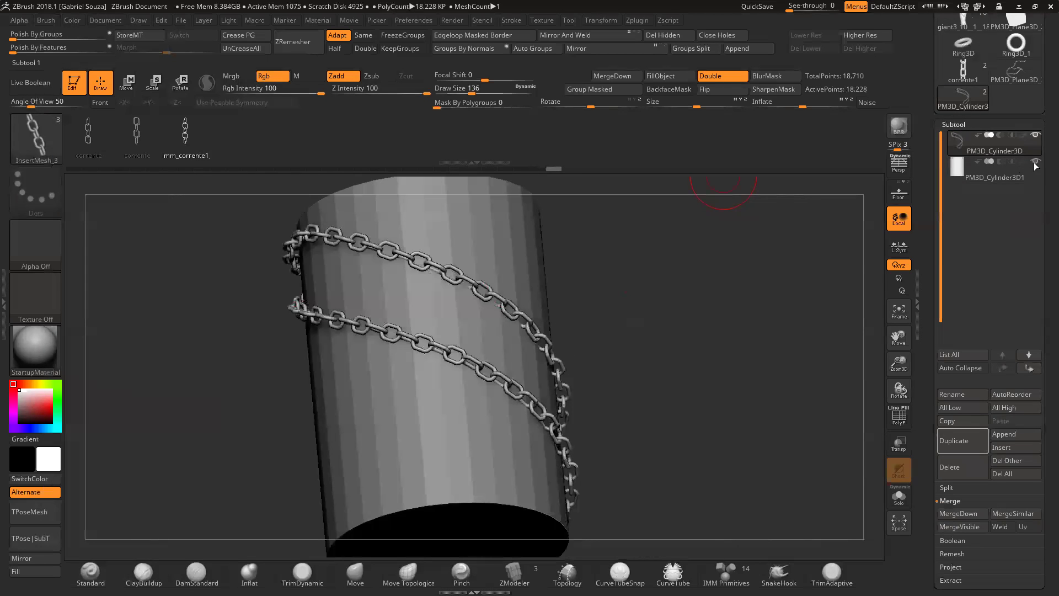
left_click_drag(789, 221, 779, 285)
left_click_drag(639, 313, 672, 256)
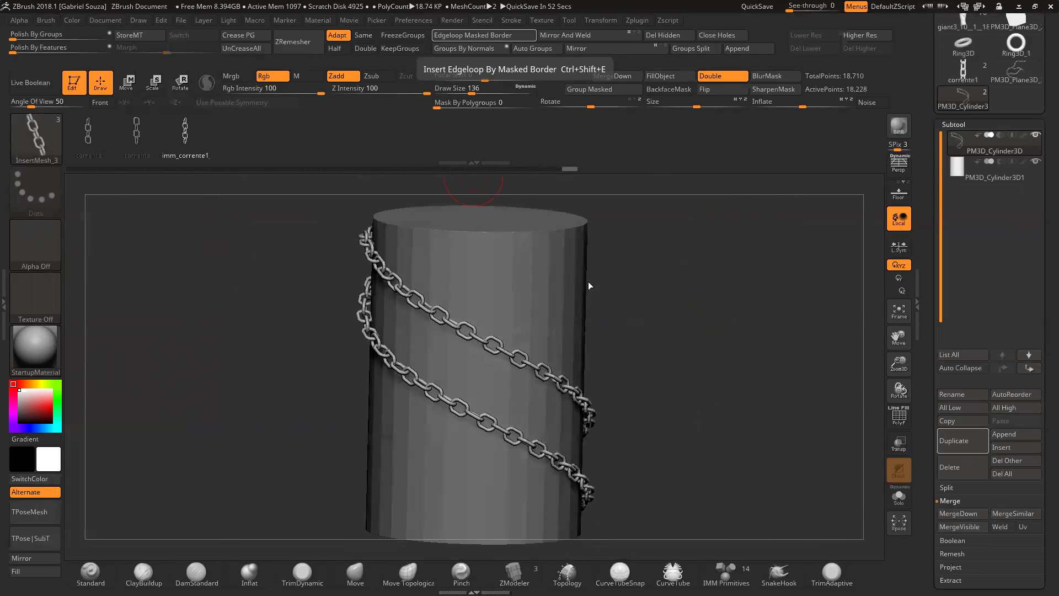
Step: Duplicate the plain cylinder subtool PM3D_Cylinder3D1 and display the selected cylinder alone, framed, with its polyframe on
left_click(512, 21)
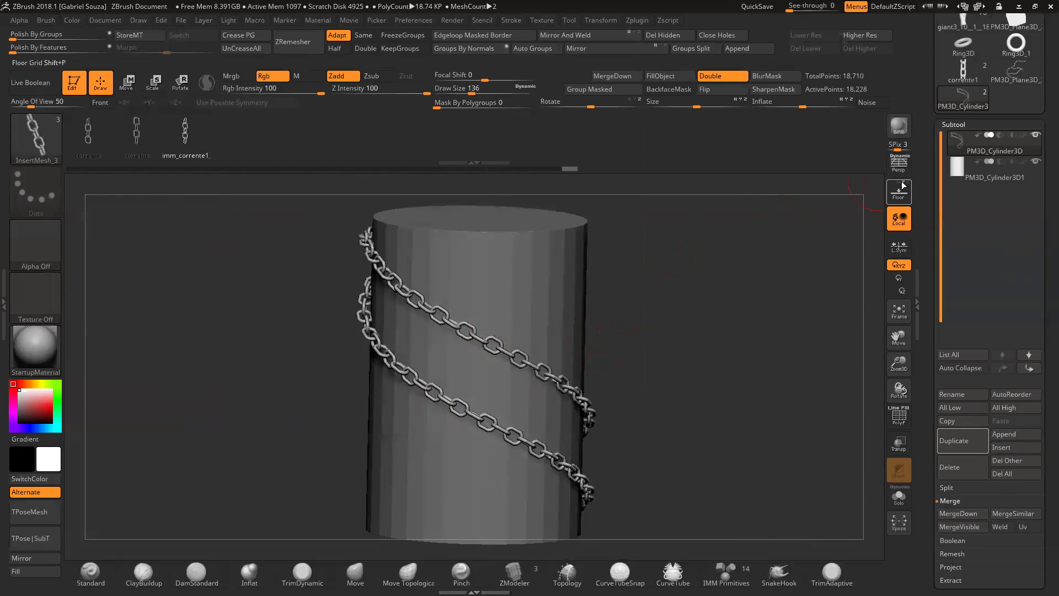
left_click(947, 171)
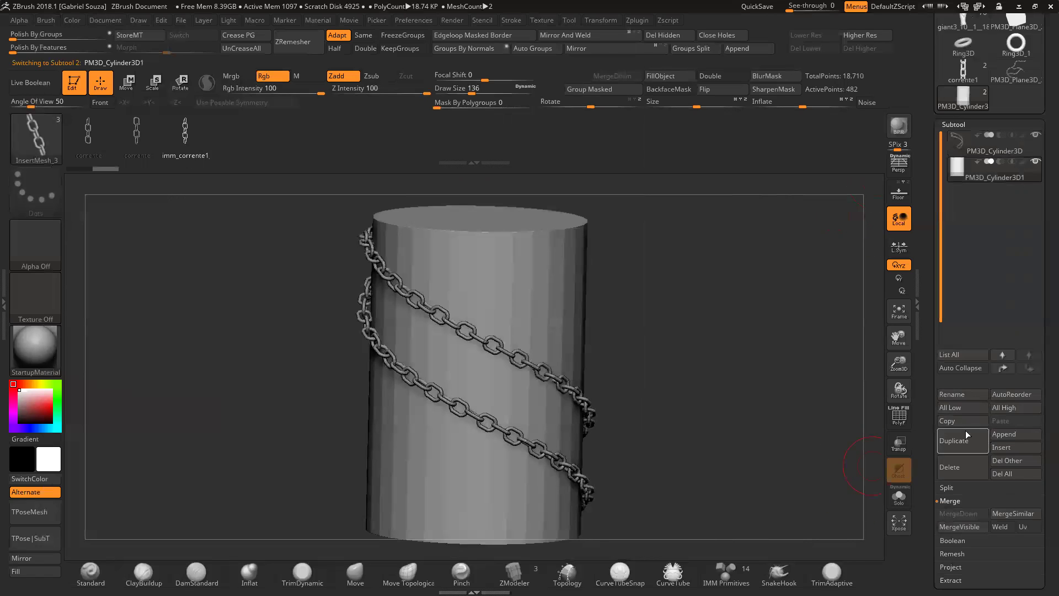
left_click(958, 444)
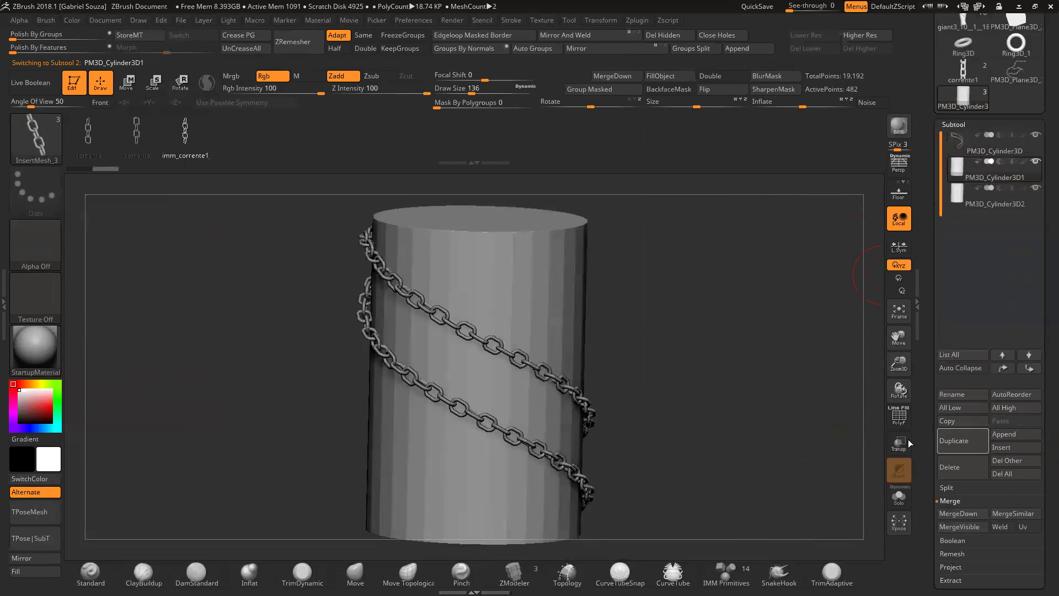
left_click(900, 498)
key("f")
key("shift+f")
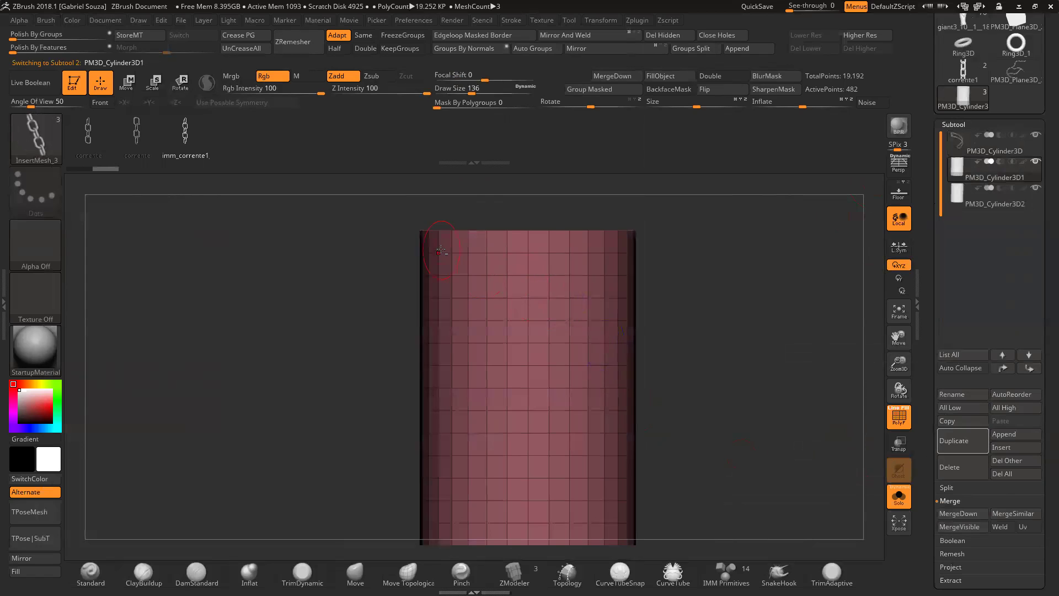
Step: Give the upper half of the cylinder its own polygroup and show the whole mesh again
key("ctrl+shift")
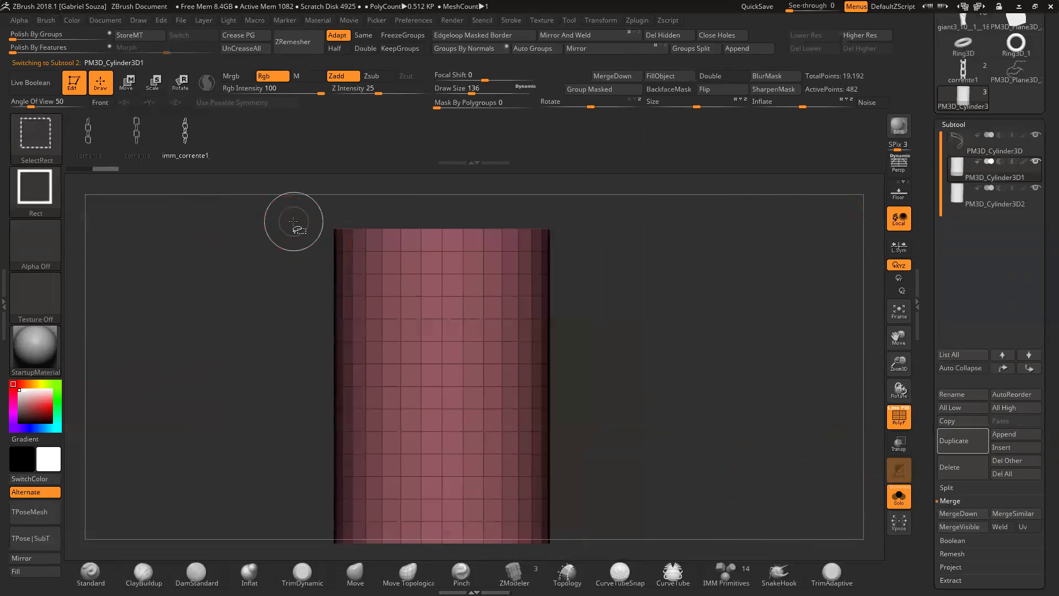
mouse_move(283, 209)
left_mouse_down("ctrl+shift")
mouse_move(490, 243)
mouse_move(612, 298)
mouse_move(626, 394)
left_mouse_up("ctrl+shift")
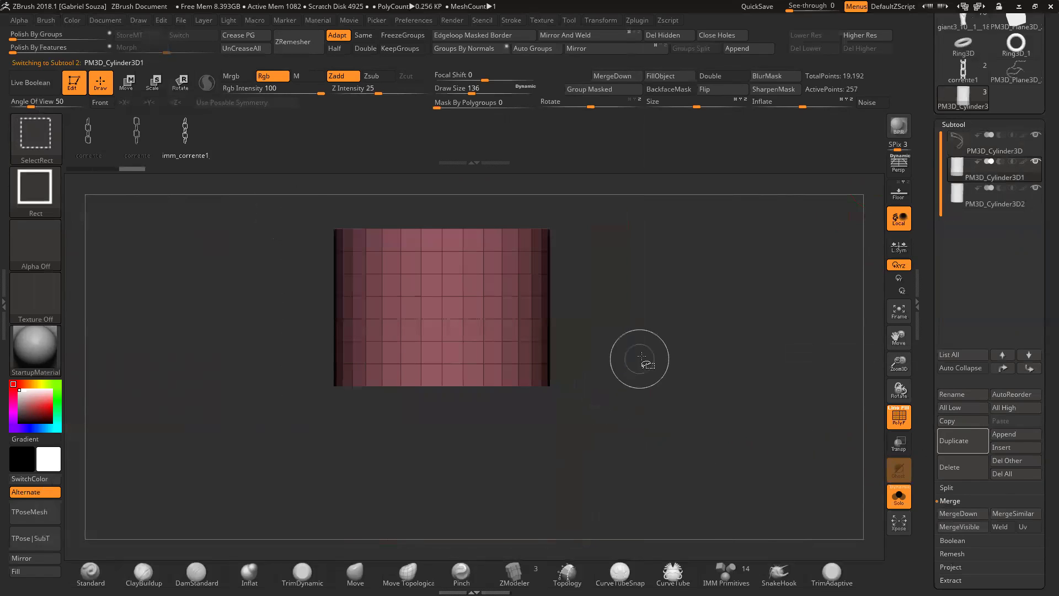
left_click(607, 280, "ctrl+shift")
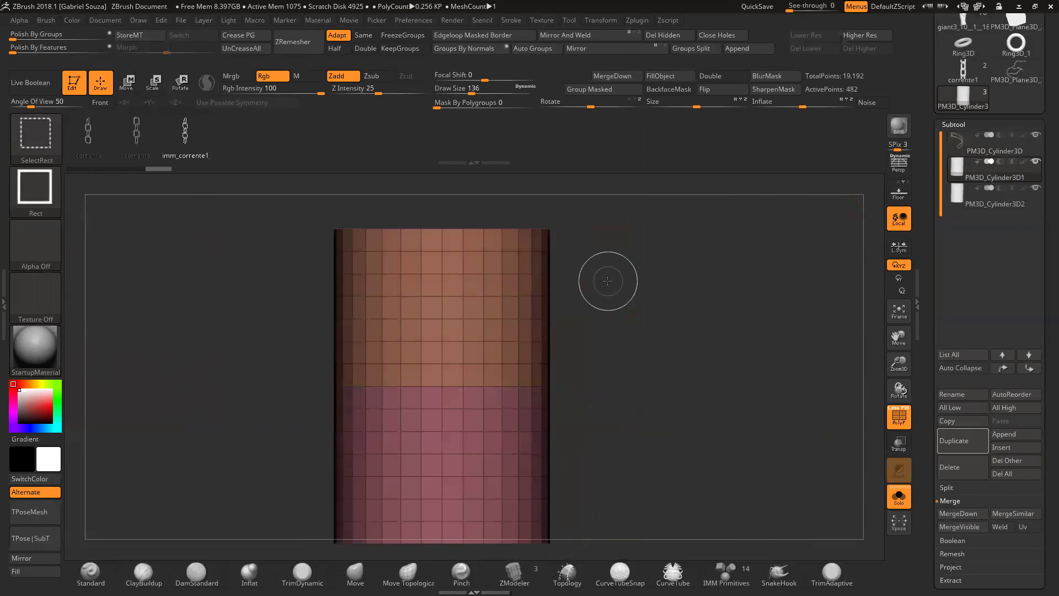
Step: Frame the border between the cylinder's two polygroups with a curve and insert the chain along it, with the polyframe off
left_click(513, 19)
left_click(563, 324)
mouse_move(570, 383)
left_mouse_down()
mouse_move(593, 407)
mouse_move(669, 442)
left_mouse_up()
left_click(343, 379)
key("ctrl+z")
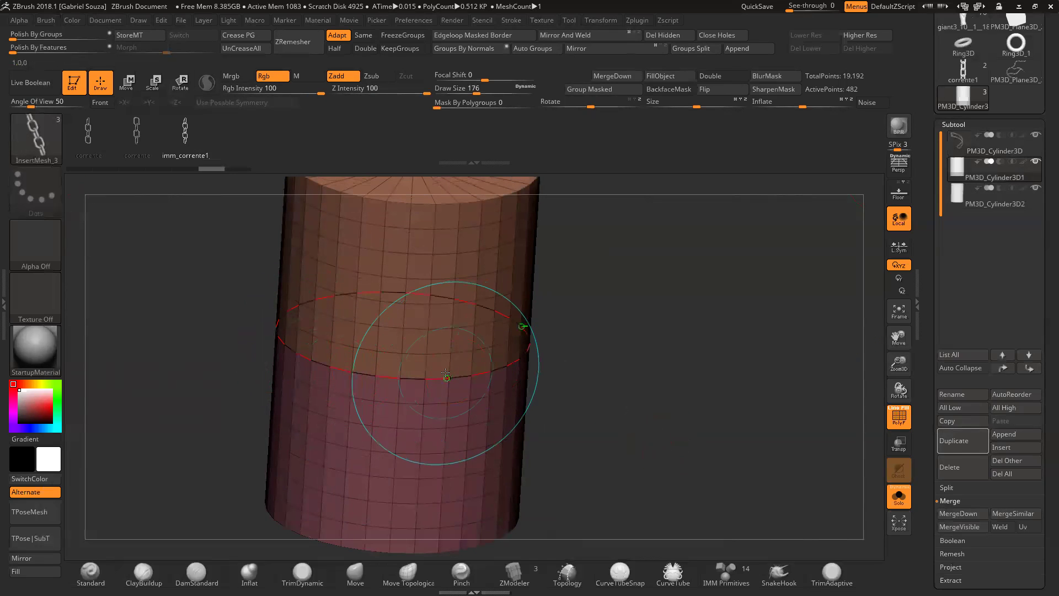
left_click(462, 379)
mouse_move(589, 401)
left_mouse_down()
mouse_move(494, 361)
mouse_move(580, 363)
mouse_move(580, 338)
mouse_move(535, 376)
mouse_move(552, 403)
mouse_move(565, 403)
left_mouse_up()
key("shift+f")
left_click_drag(606, 299, 465, 302, "alt")
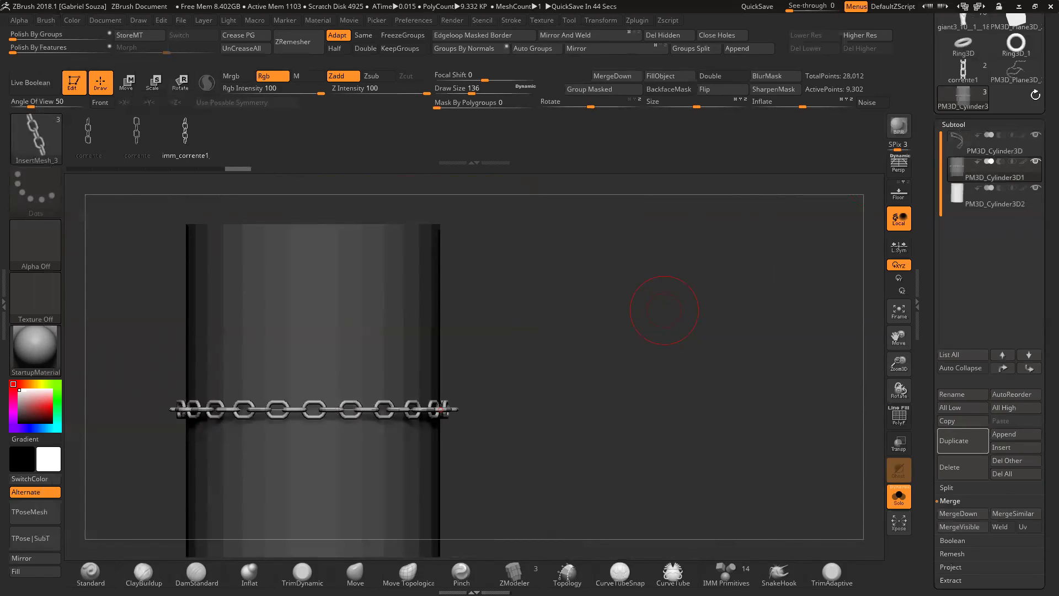
Step: Switch to the imm_chifre tool, frame it without polyframe, and examine its overlapping horn segments
left_click_drag(1044, 85, 1043, 203)
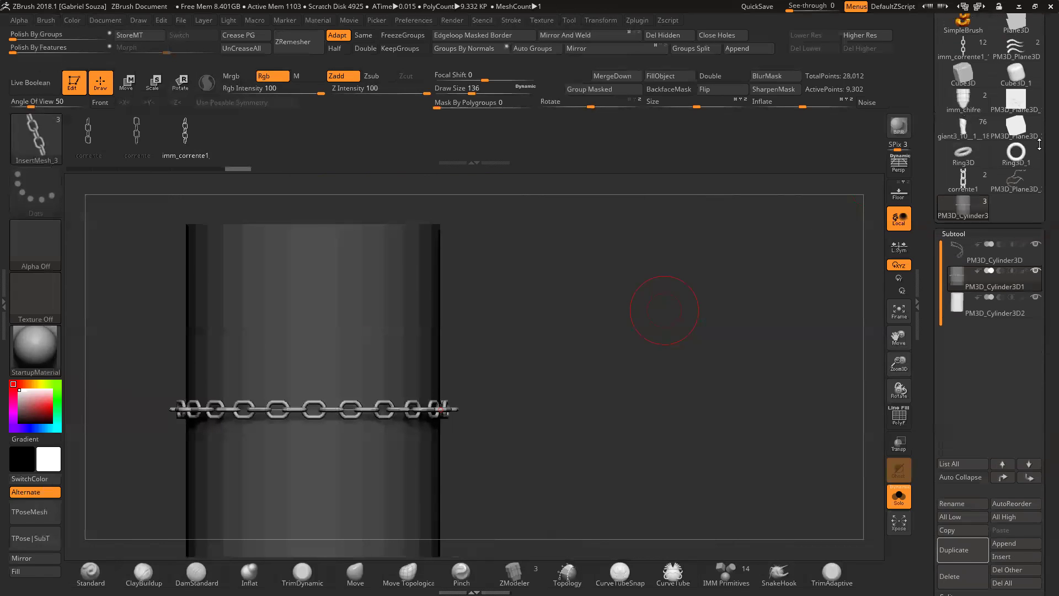
left_click(964, 109)
left_click_drag(615, 325, 691, 335)
key("shift+f")
key("shift+f")
key("f")
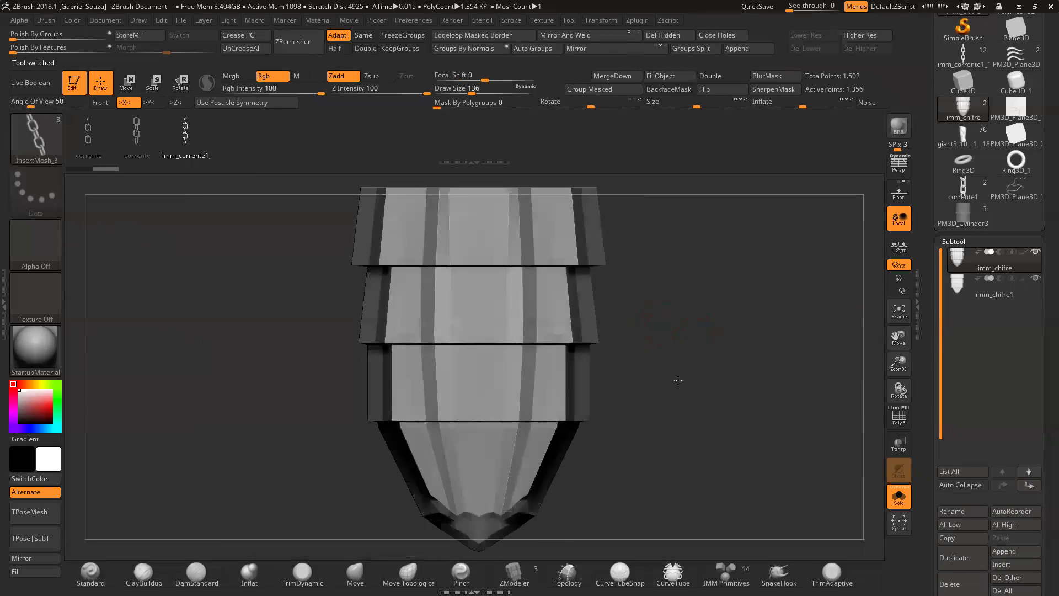
left_click_drag(678, 380, 676, 387, "alt")
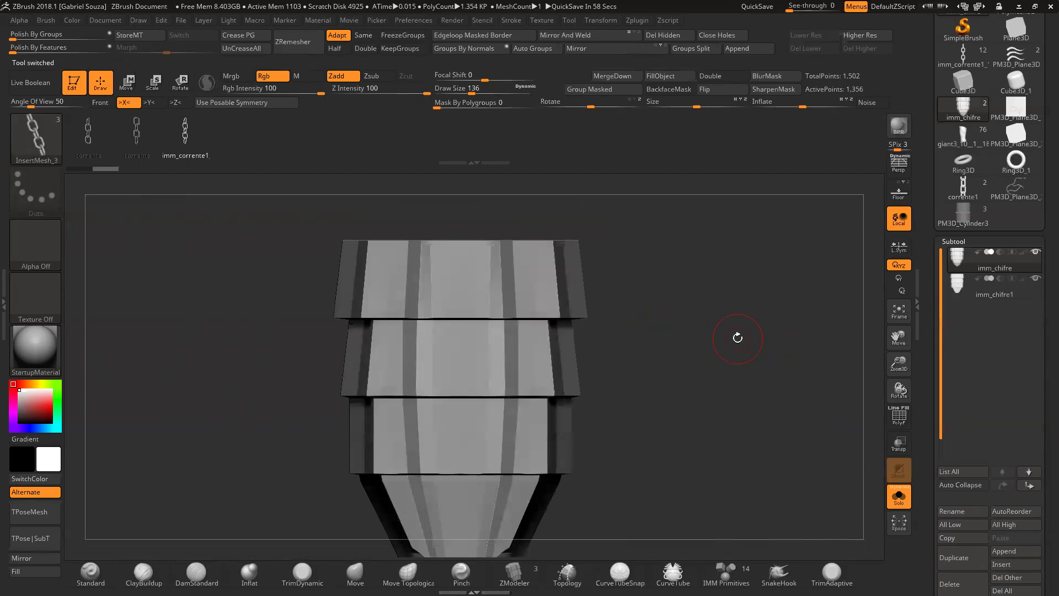
left_click_drag(700, 277, 787, 338)
left_click_drag(900, 367, 731, 361)
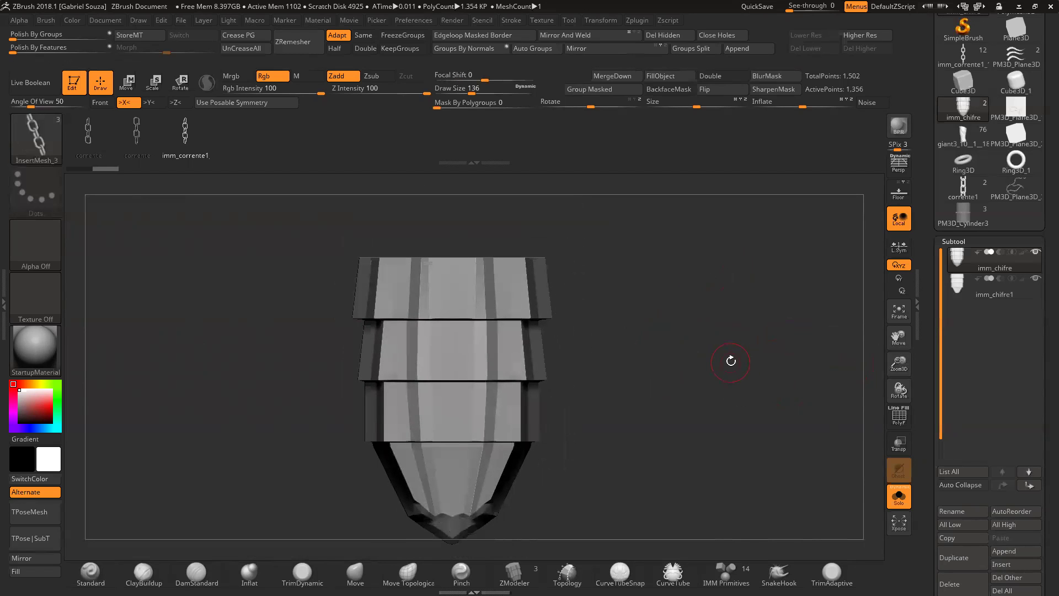
Step: Select the imm_chifre1 subtool, turn on the polyframe, and examine the segments' shape and polygroups from several angles
left_click(971, 287)
key("shift+f")
left_click_drag(690, 333, 599, 314)
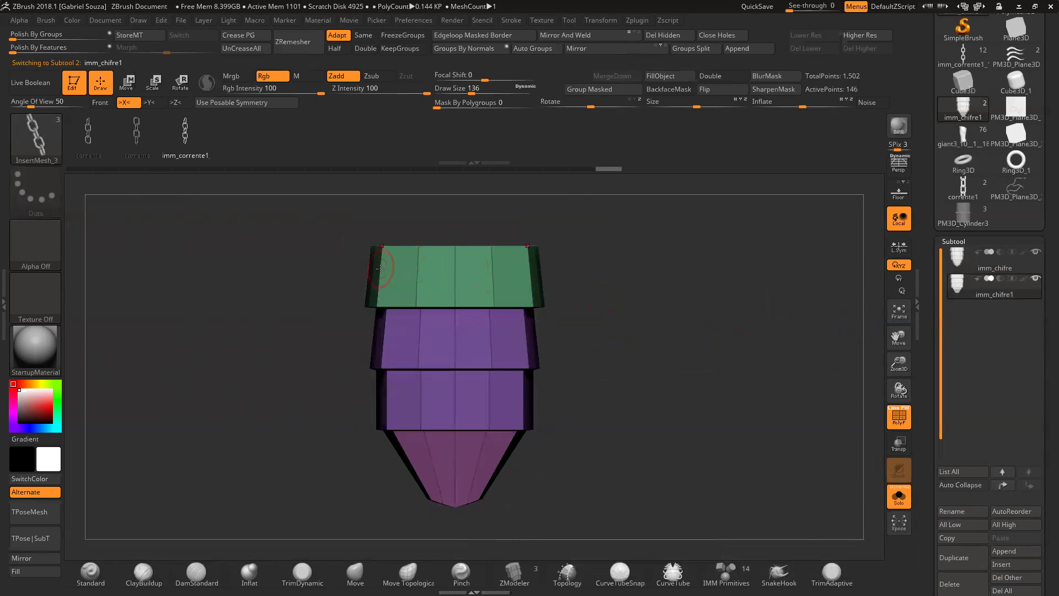
left_click_drag(626, 388, 621, 354)
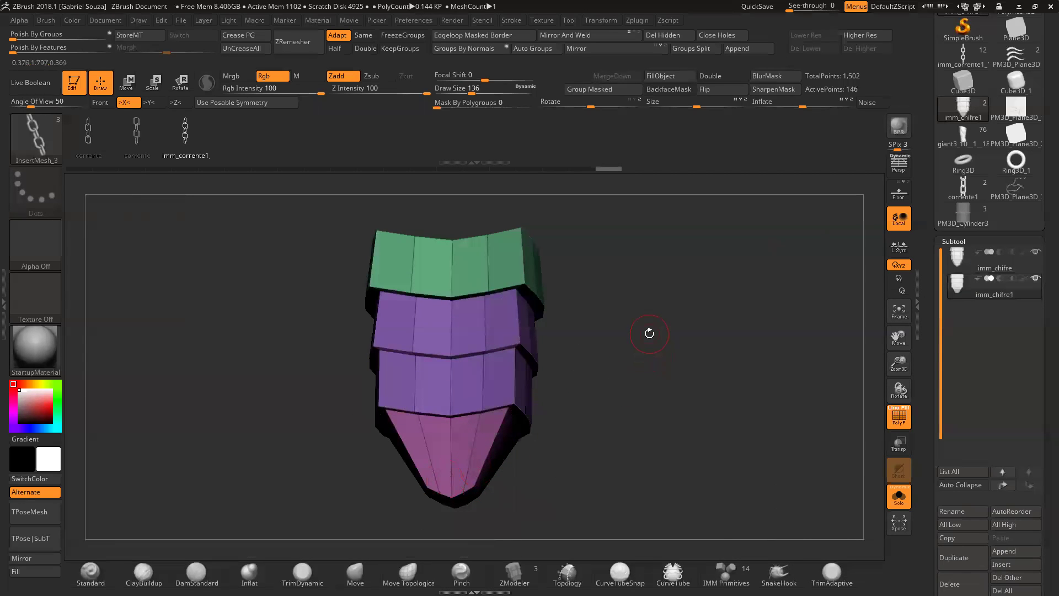
left_click_drag(610, 309, 615, 345, "shift")
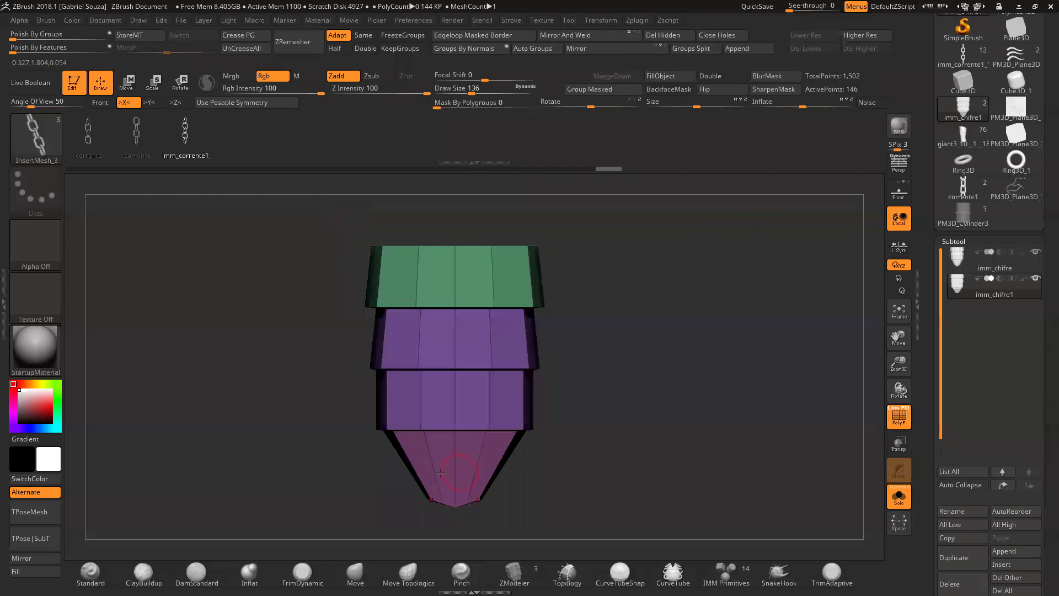
left_click_drag(645, 319, 598, 278)
left_click_drag(899, 362, 882, 404)
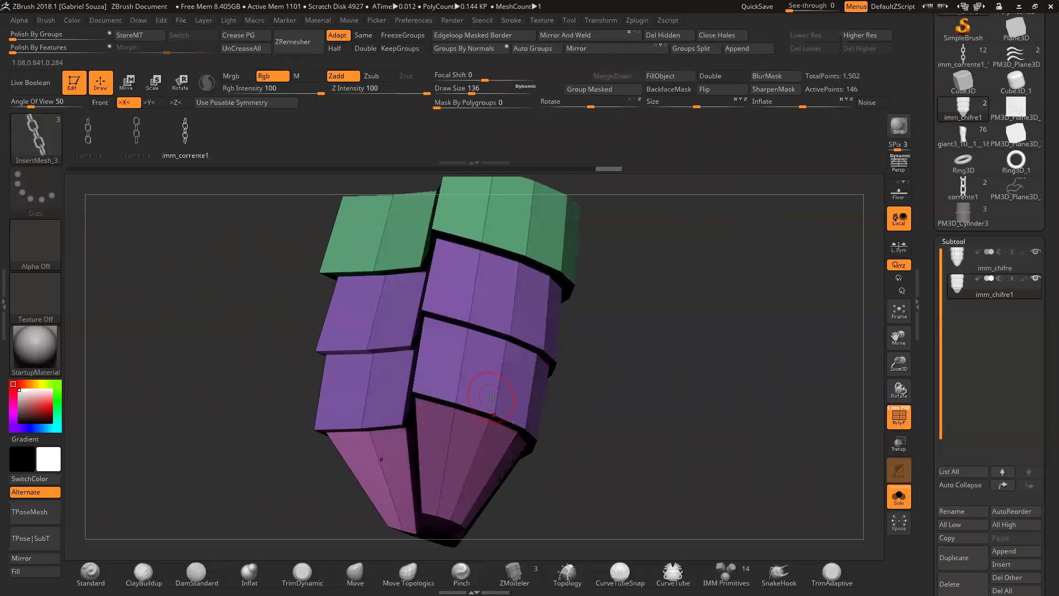
mouse_move(643, 399)
left_mouse_down("shift")
mouse_move(681, 396)
mouse_move(611, 350)
mouse_move(652, 399)
left_mouse_up("shift")
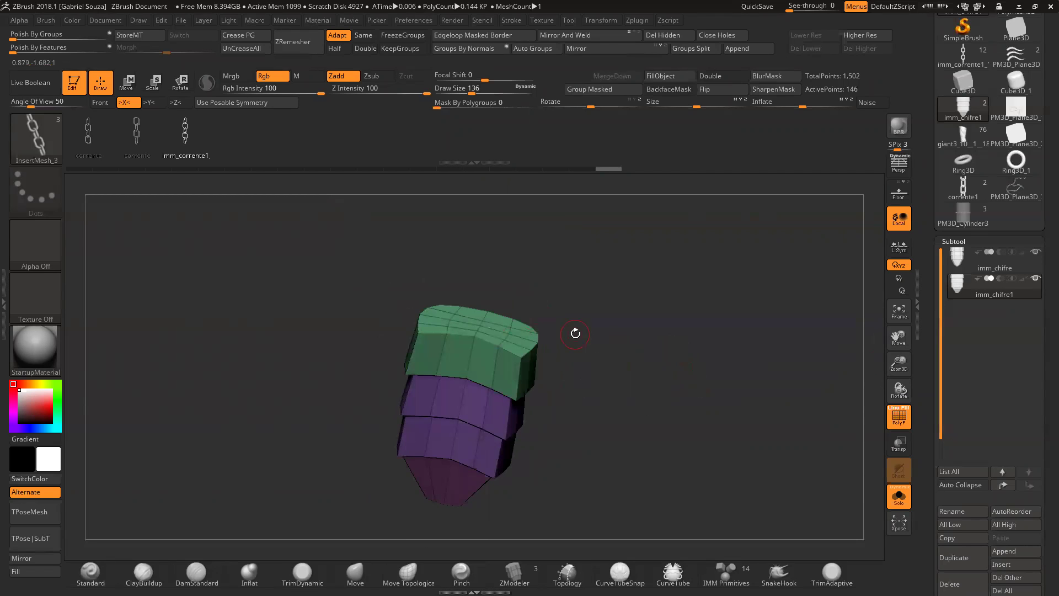
left_click_drag(576, 334, 588, 341, "shift")
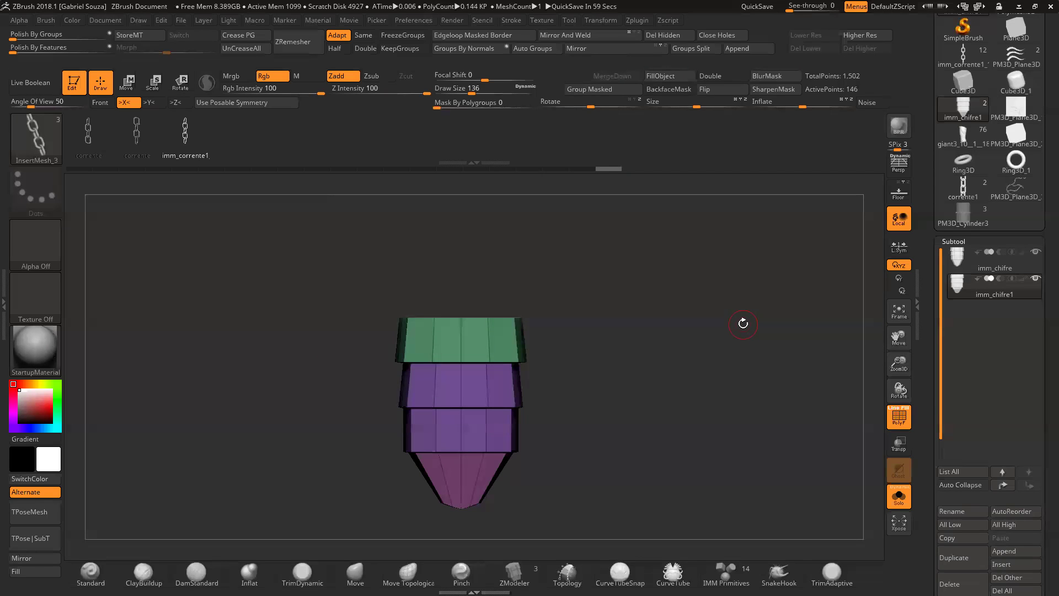
left_click_drag(729, 326, 716, 326)
left_click_drag(901, 359, 894, 380)
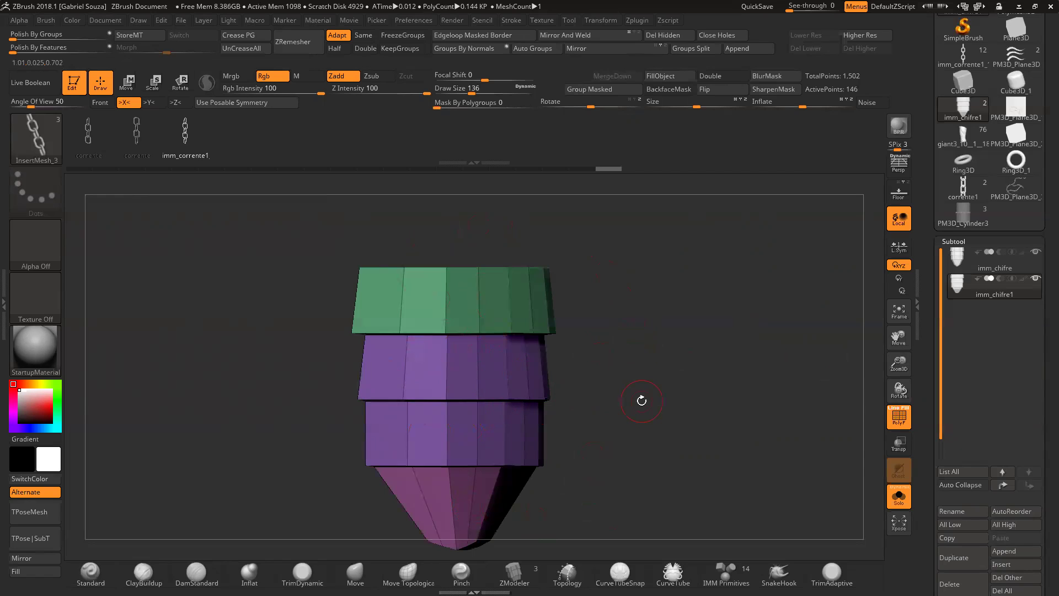
left_click_drag(640, 401, 640, 386)
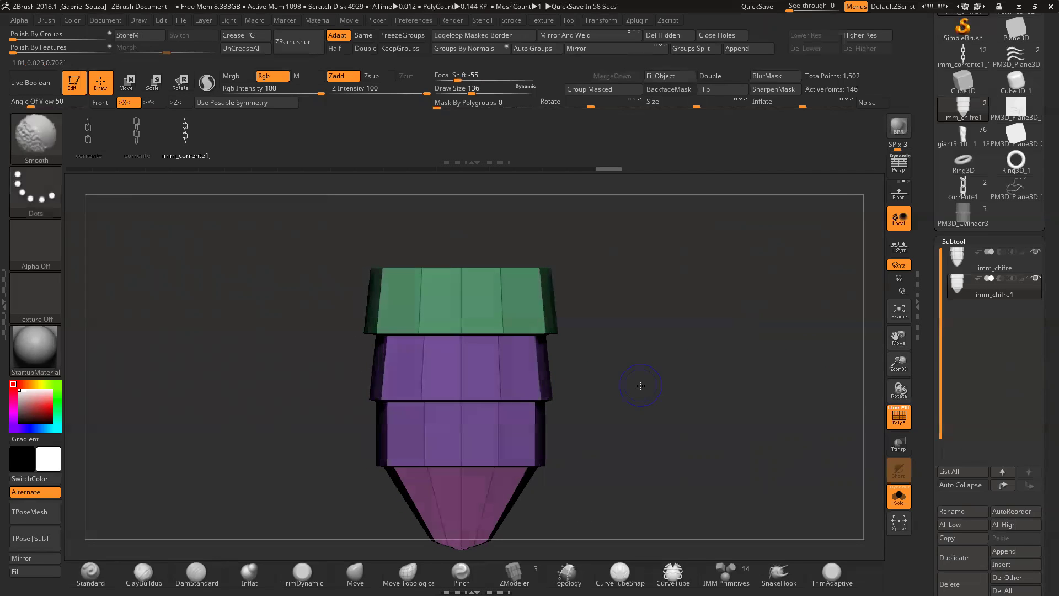
Step: Switch the active tool to the Cube3D primitive and look at its dense mesh
mouse_move(1016, 187)
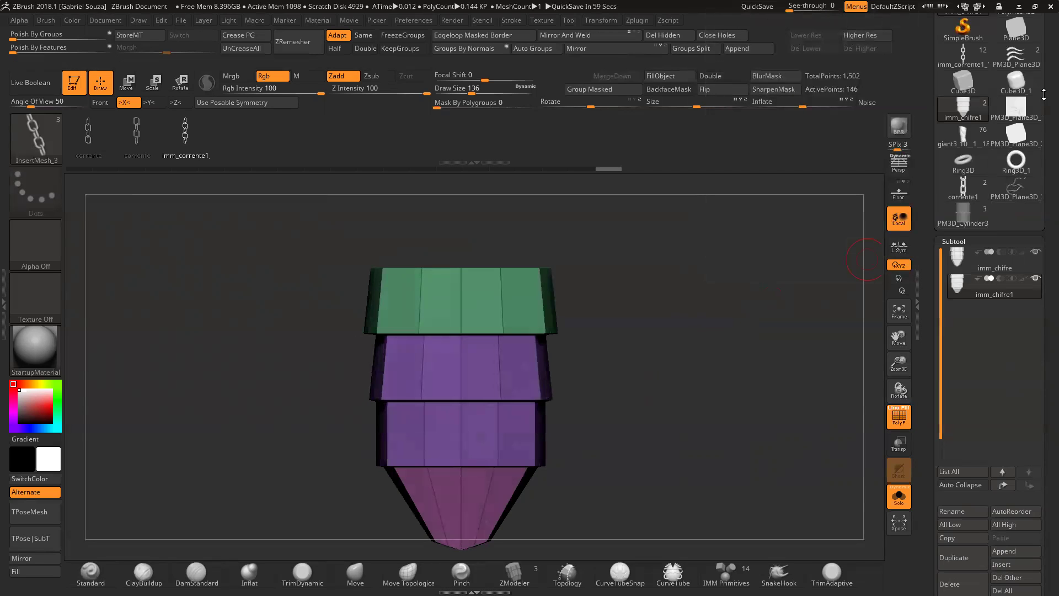
left_click_drag(1043, 94, 1041, 133)
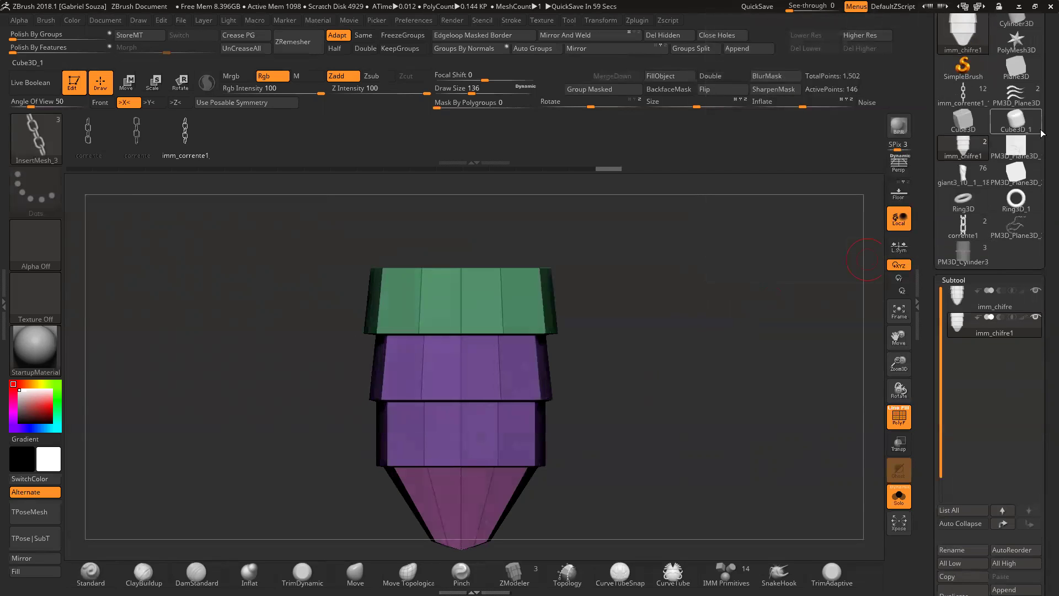
left_click(962, 30)
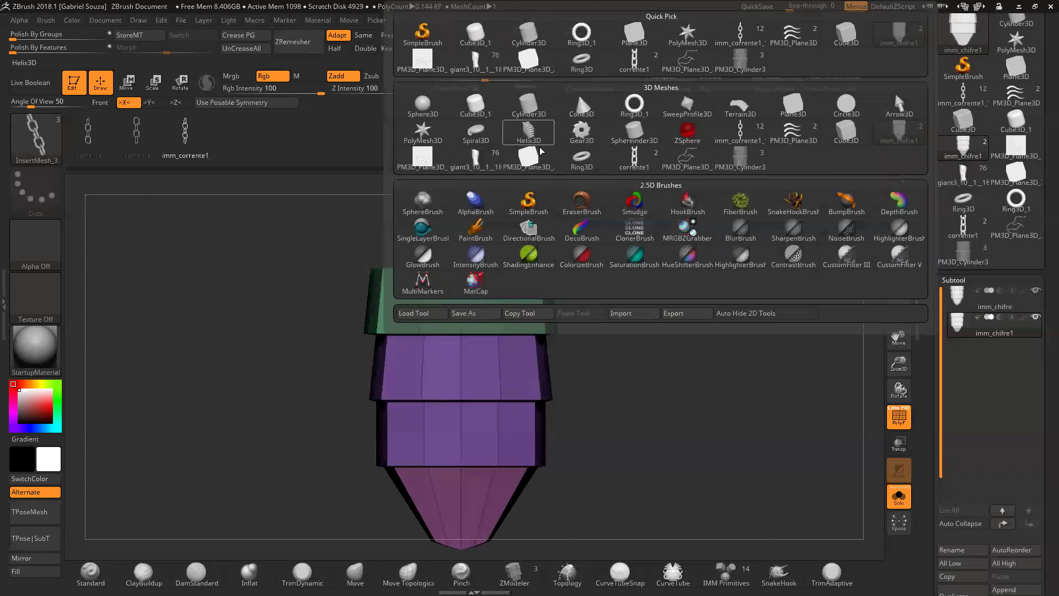
mouse_move(526, 144)
left_click(475, 105)
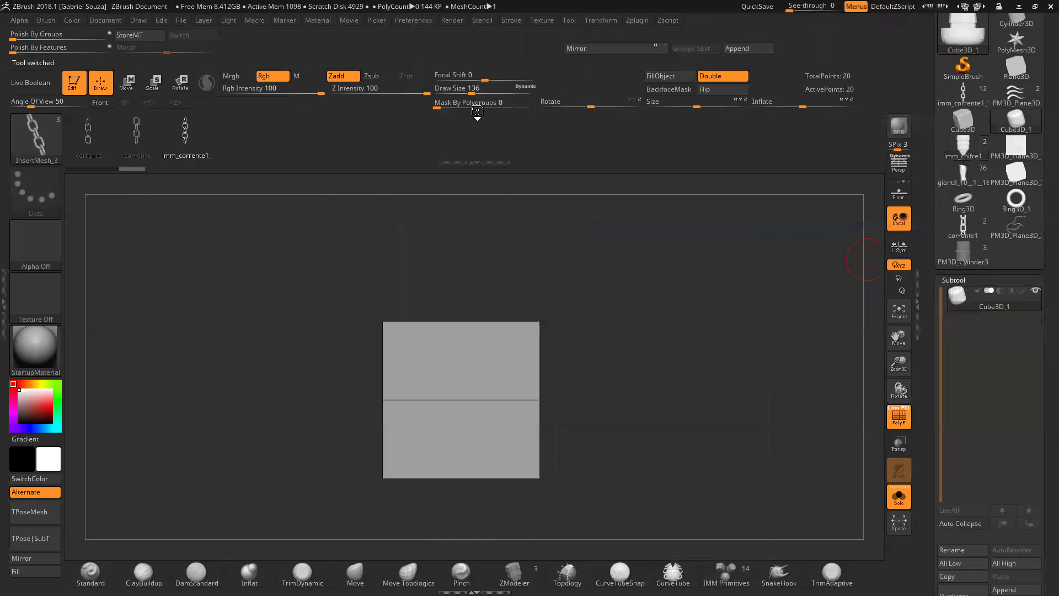
left_click_drag(681, 270, 667, 349)
left_click(963, 119)
left_click_drag(735, 354, 698, 371)
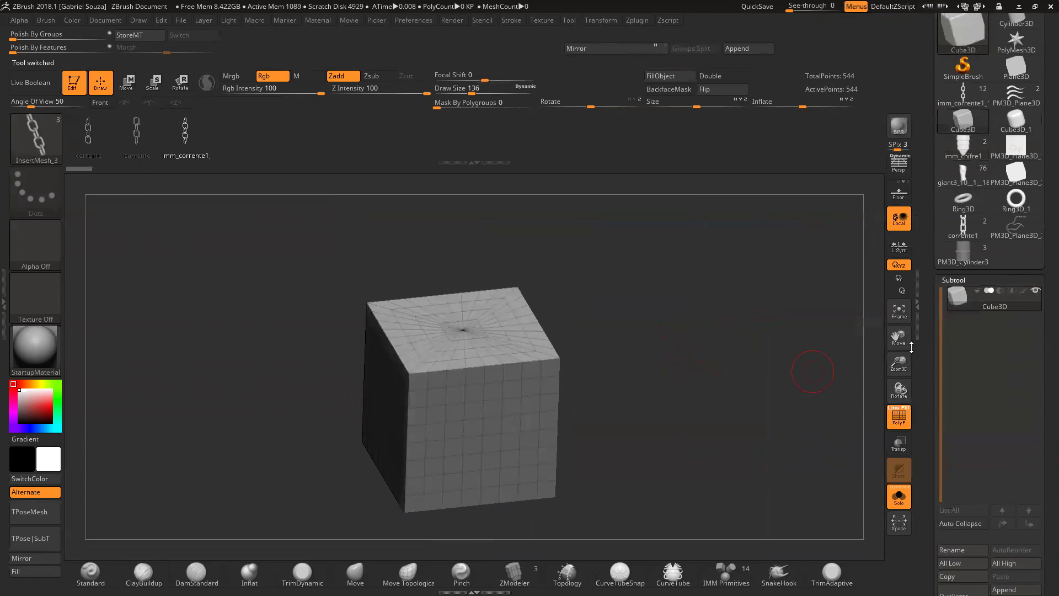
Step: Reduce the cube's divisions in its initialization settings, setting HDivide to 4 and entering 4 for VDivide
left_click(958, 279)
left_click(958, 278)
left_click(958, 279)
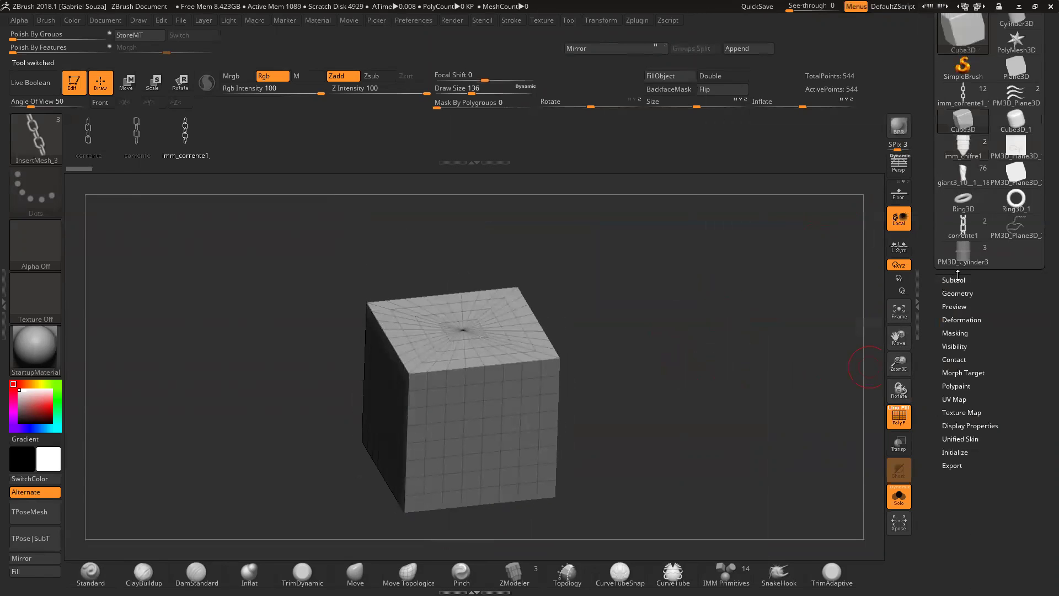
left_click(960, 452)
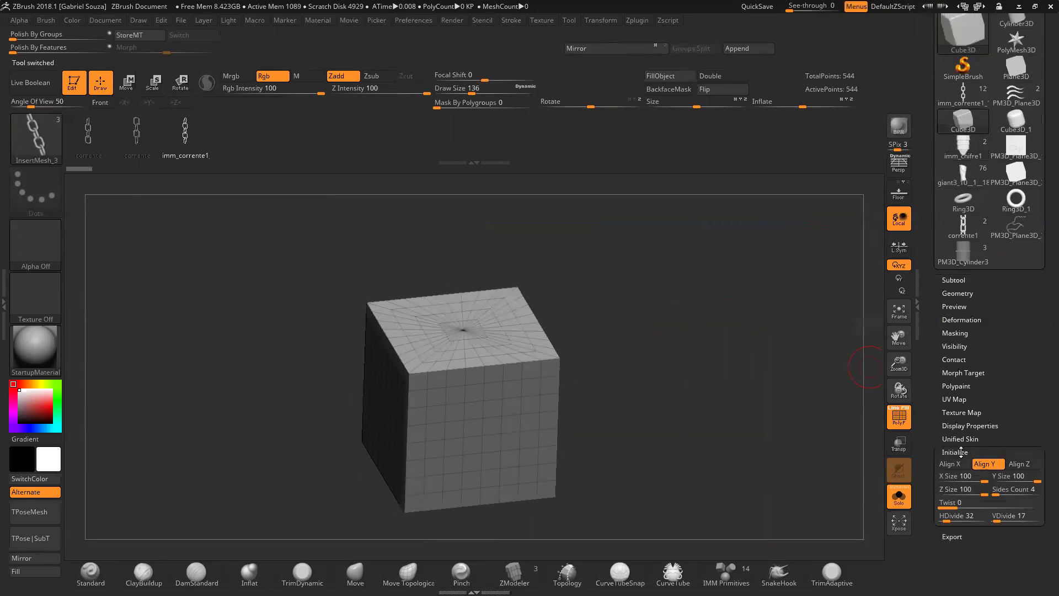
scroll(957, 455, "down", 2)
left_click_drag(949, 460, 931, 462)
key("Tab")
type("4")
key("Return")
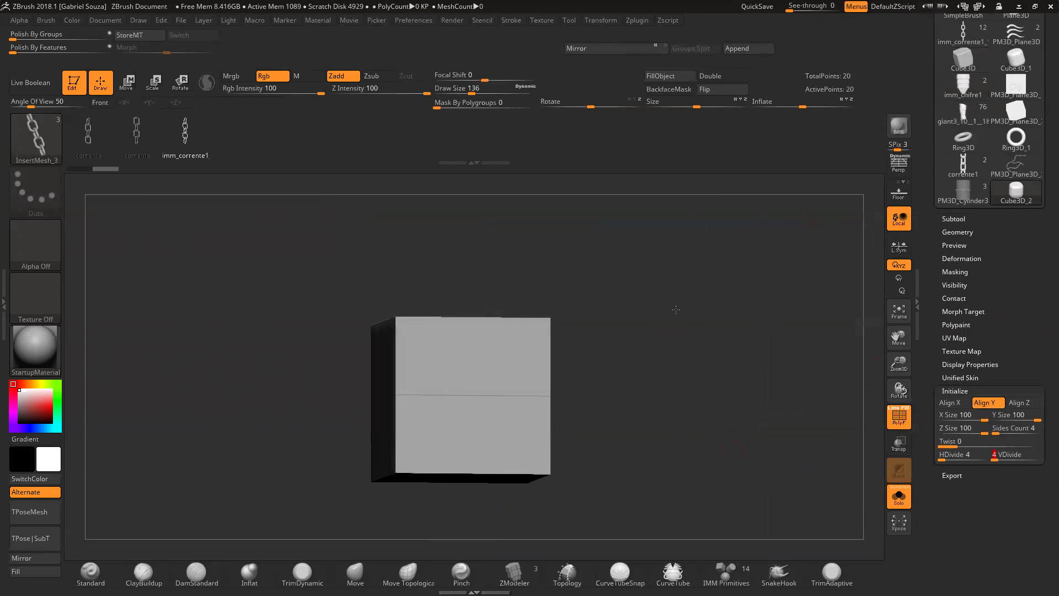
left_click_drag(654, 319, 701, 358)
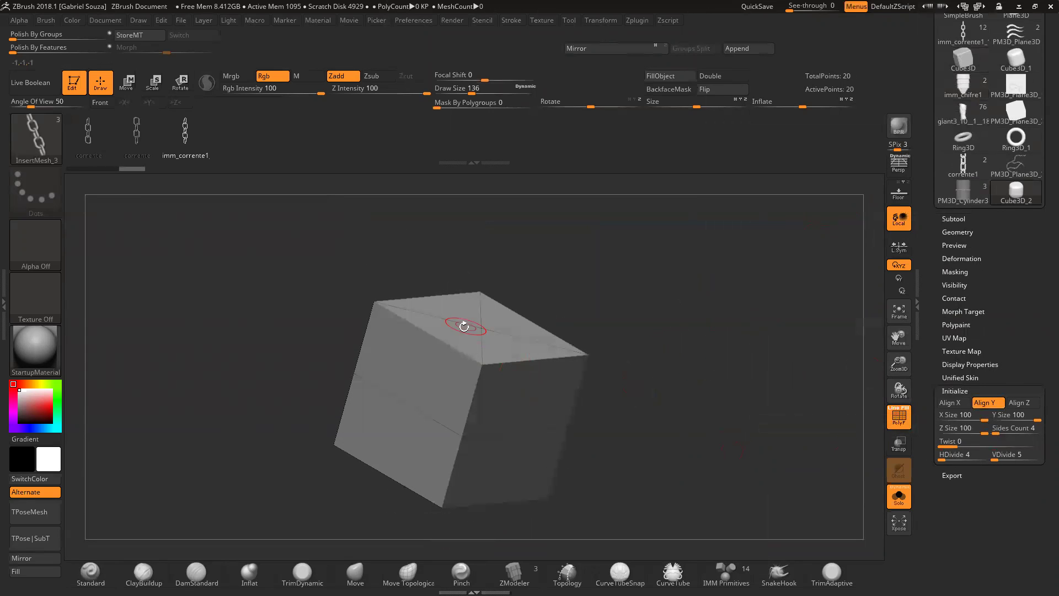
left_click_drag(637, 312, 623, 315)
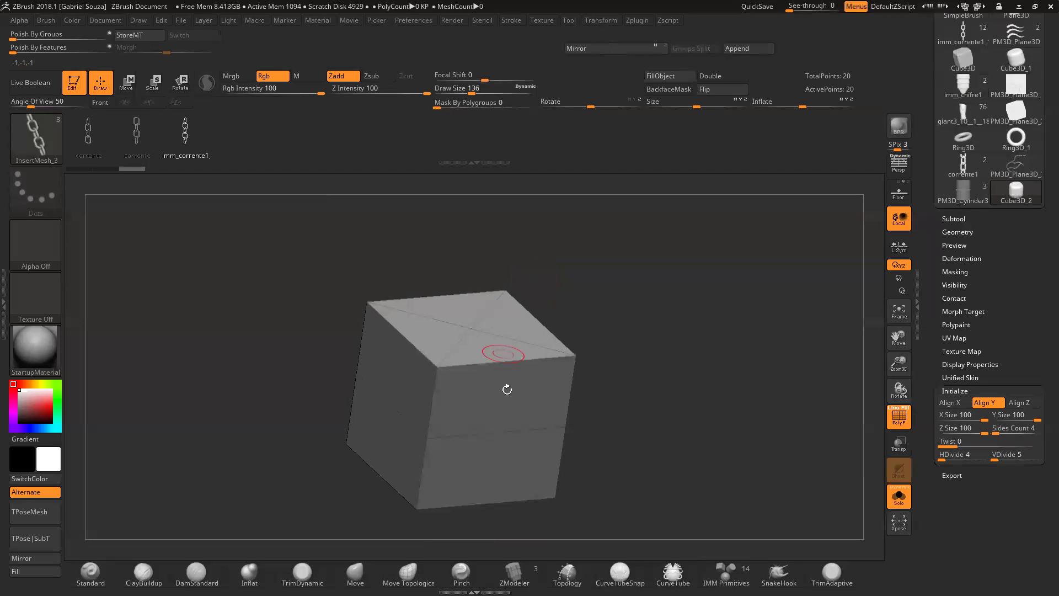
Step: Convert the reduced cube to a PolyMesh3D and face the end that has crossed diagonals
scroll(1013, 248, "up", 5)
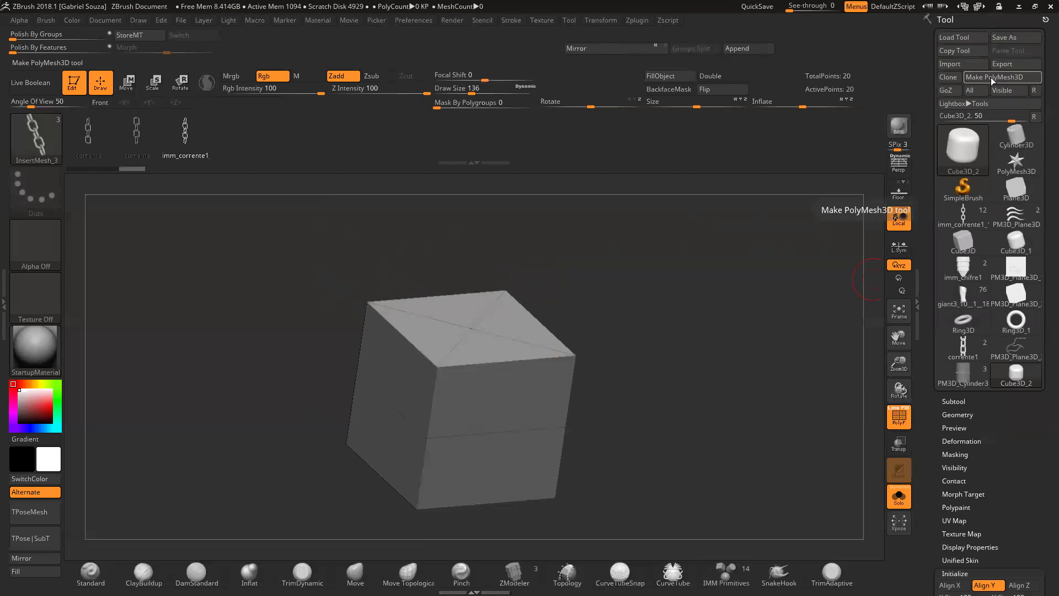
left_click(1001, 78)
left_click_drag(764, 303, 743, 362)
left_click_drag(899, 365, 895, 422)
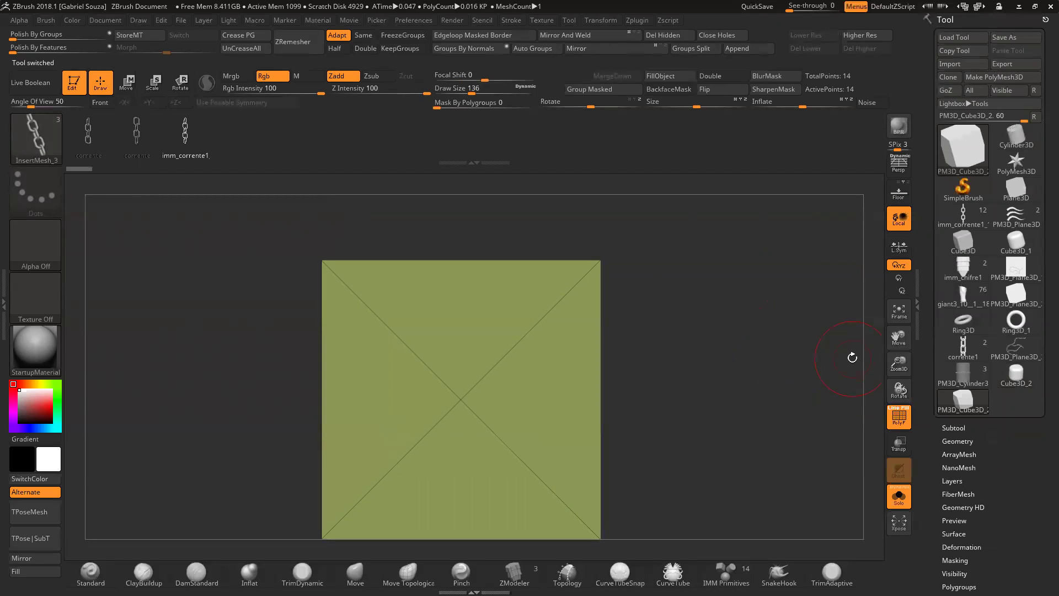
left_click_drag(671, 385, 686, 311, "alt")
Step: Stitch the centre point of each of the cube's two capped ends to a corner point with ZModeler
left_click(513, 573)
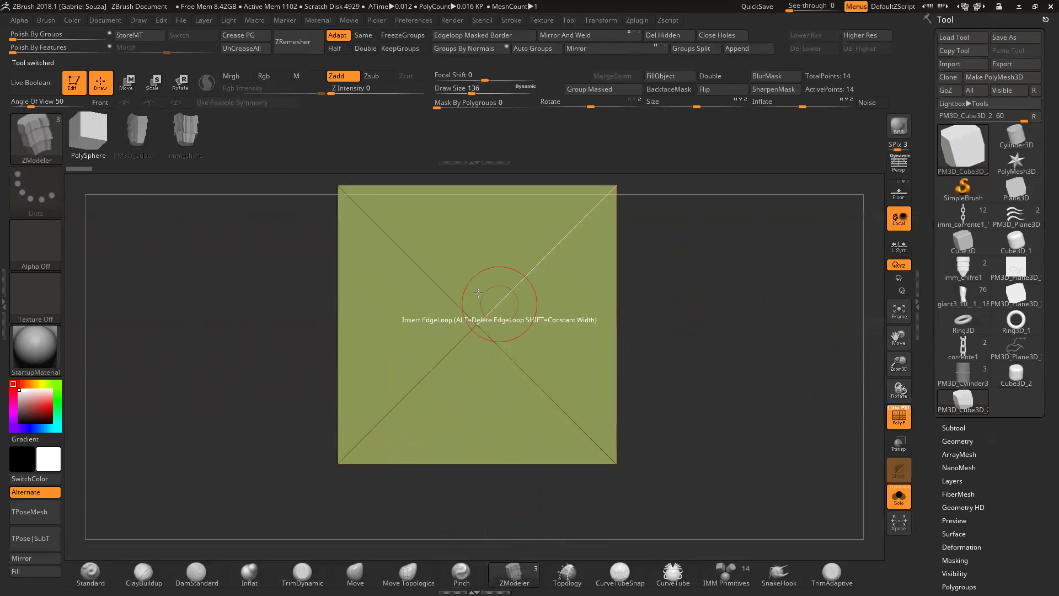
key("space")
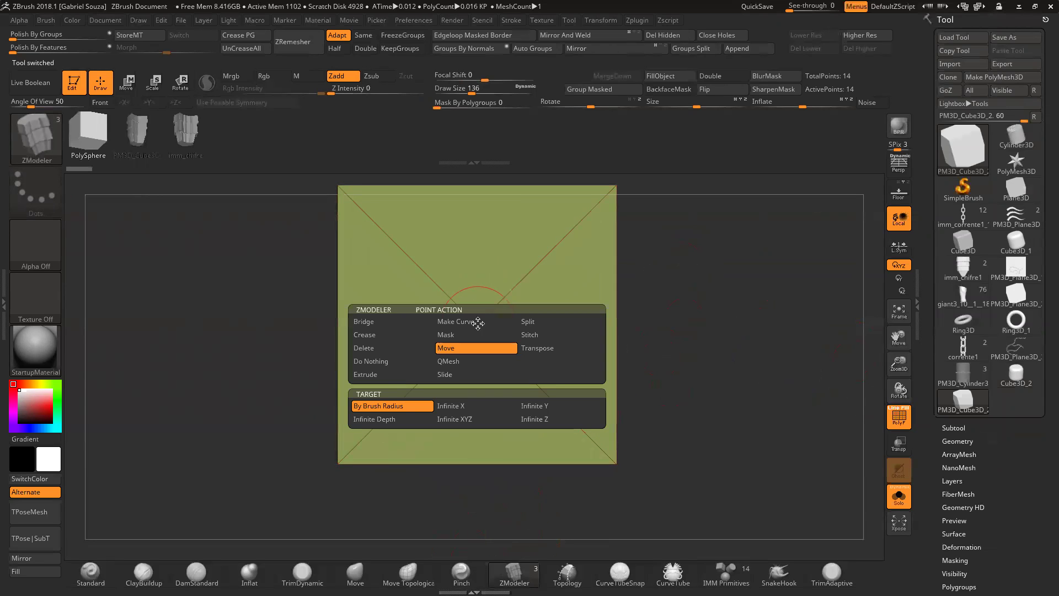
left_click(536, 336)
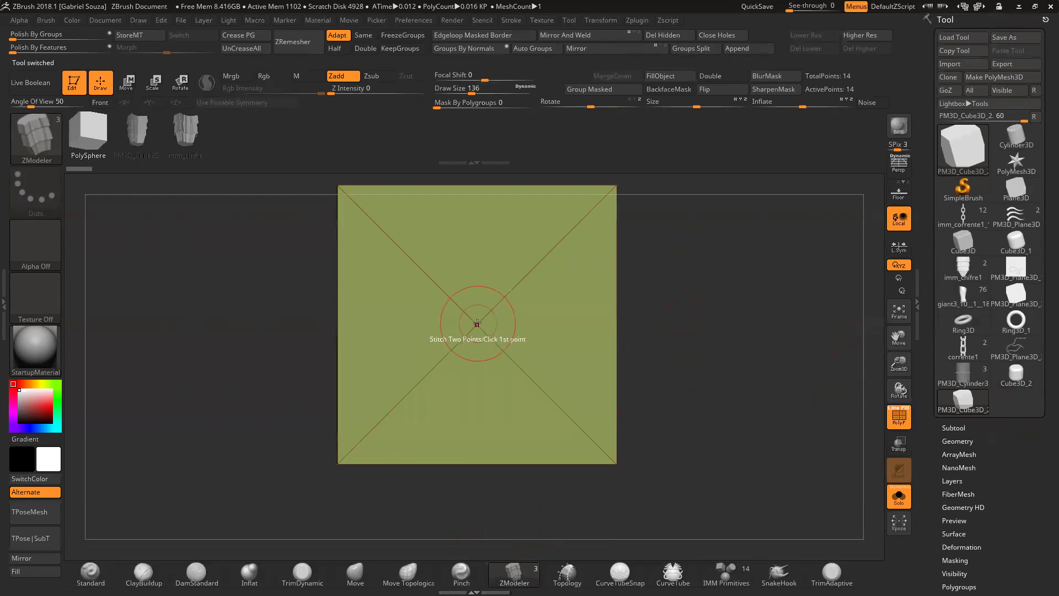
left_click(341, 462)
left_click_drag(693, 441, 700, 279)
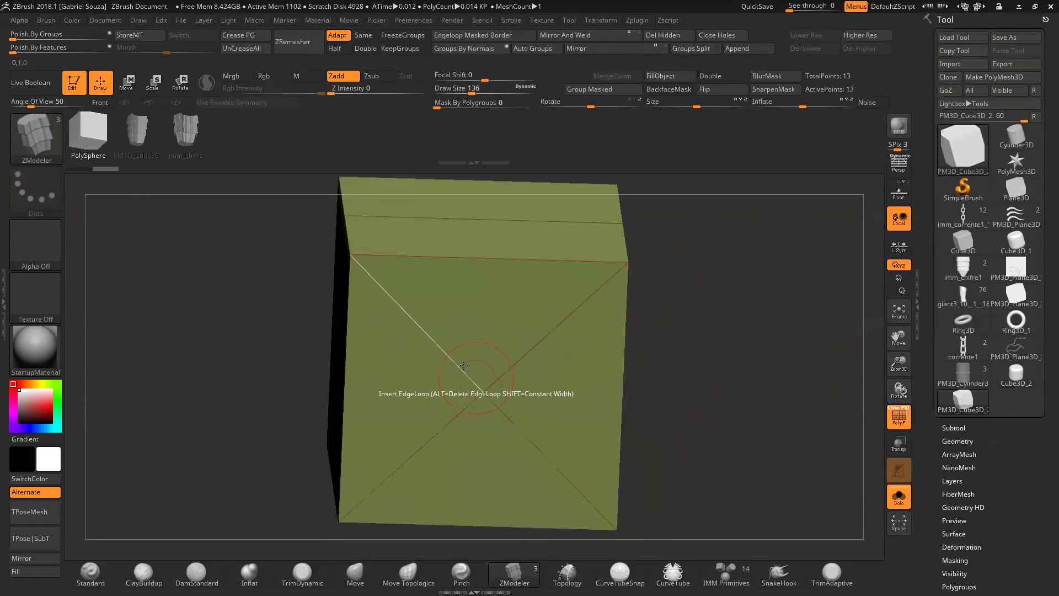
left_click(351, 253)
Step: Delete the remaining diagonal edge on each of the cube's two capped ends, using ZModeler's Delete action with the Edge target
key("space")
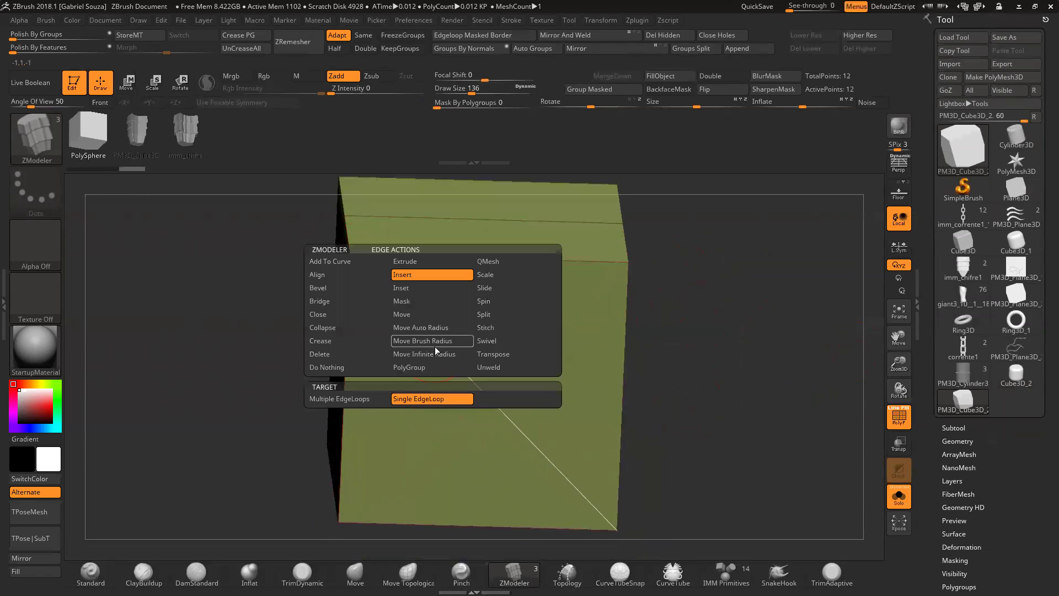
left_click(336, 355)
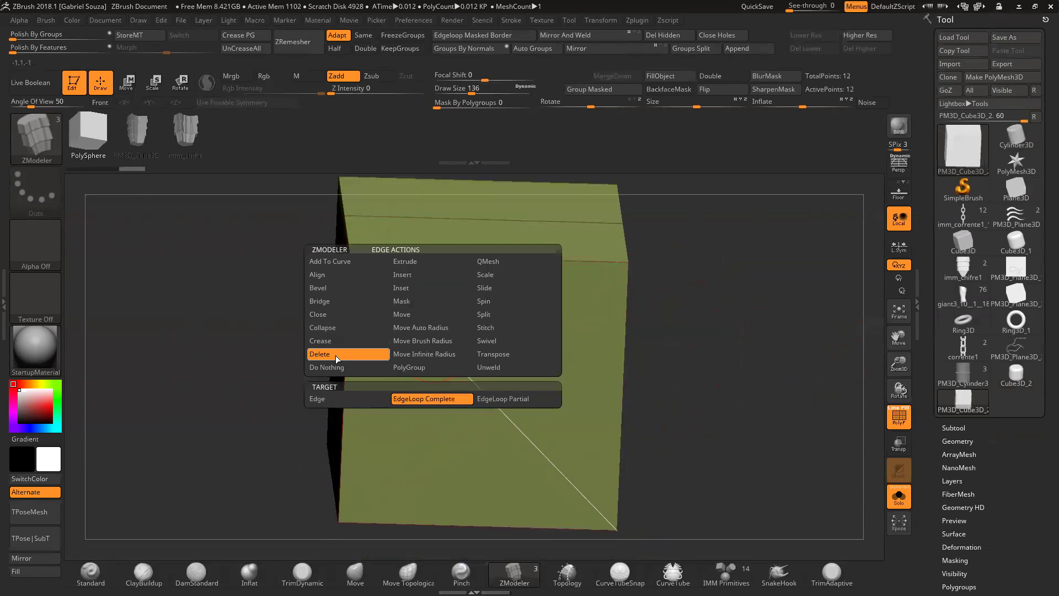
left_click(338, 399)
left_click(463, 371)
left_click_drag(726, 257, 679, 354, "shift")
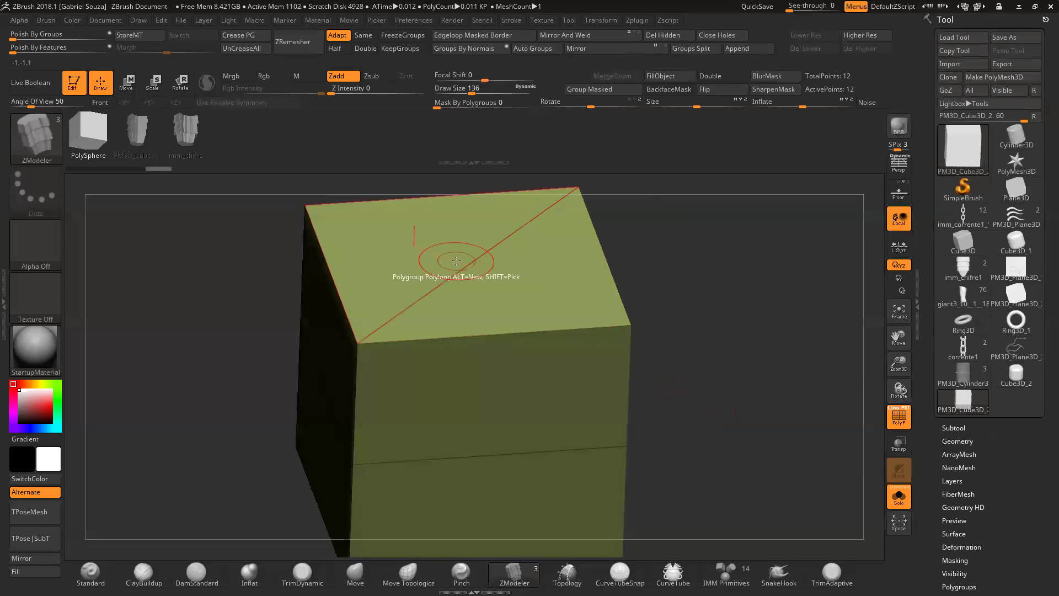
left_click_drag(906, 365, 907, 336)
left_click_drag(624, 364, 606, 341)
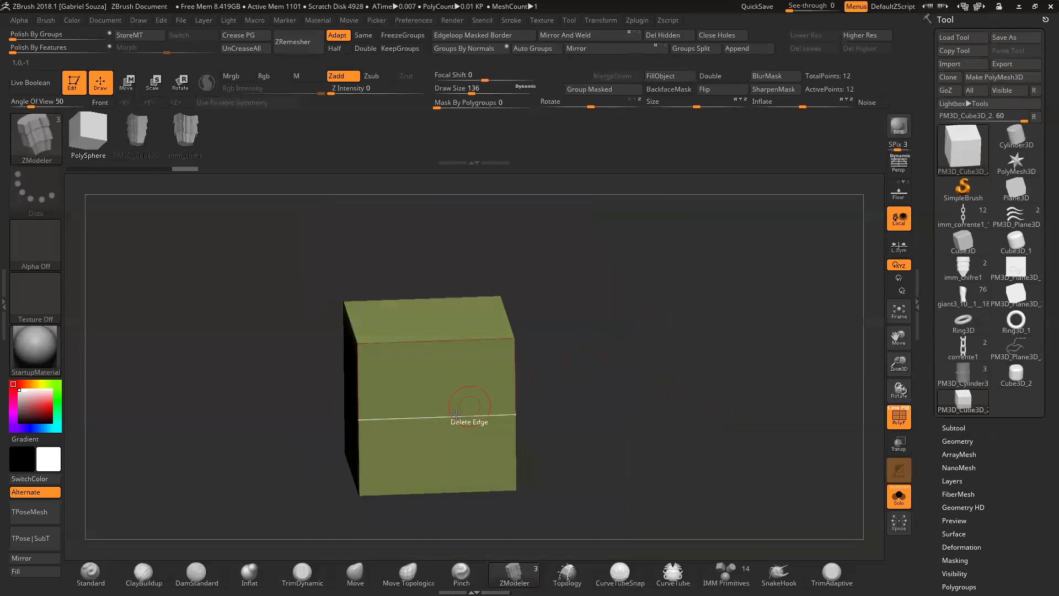
Step: Switch the ZModeler delete target to EdgeLoop Complete and remove the horizontal loop around the cube's middle
key("space")
left_click(456, 399)
left_click(461, 417)
mouse_move(625, 375)
left_mouse_down()
mouse_move(652, 372)
mouse_move(579, 320)
mouse_move(619, 380)
left_mouse_up()
mouse_move(899, 367)
left_mouse_down()
mouse_move(662, 428)
mouse_move(649, 385)
left_mouse_up()
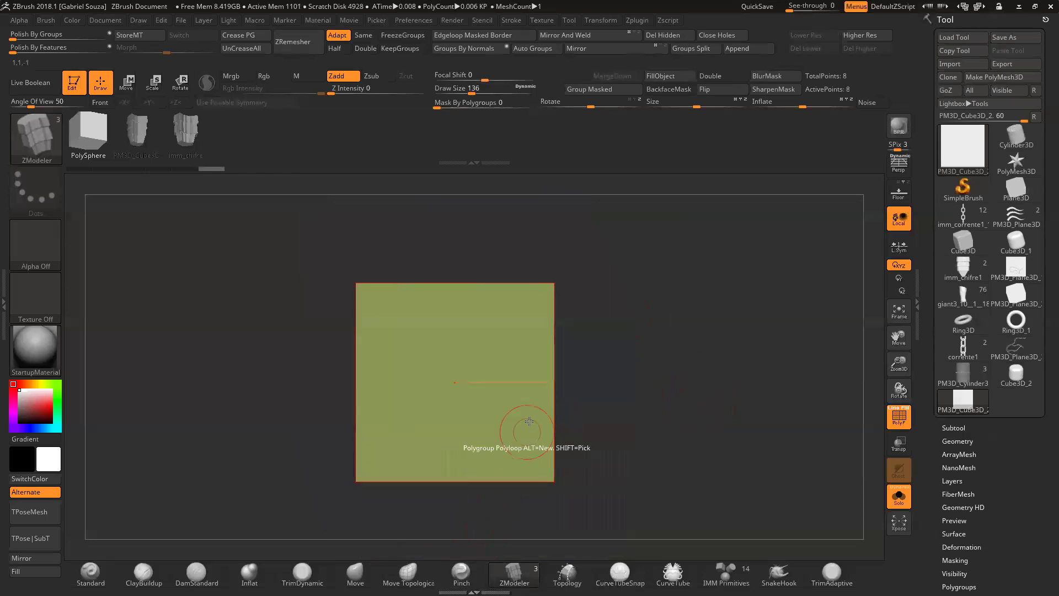
key("ctrl+d")
key("ctrl+d")
key("ctrl+z")
key("ctrl+z")
Step: Insert six evenly spaced horizontal edge loops around the cube with ZModeler's Insert action set to Multiple EdgeLoops
left_click(501, 569)
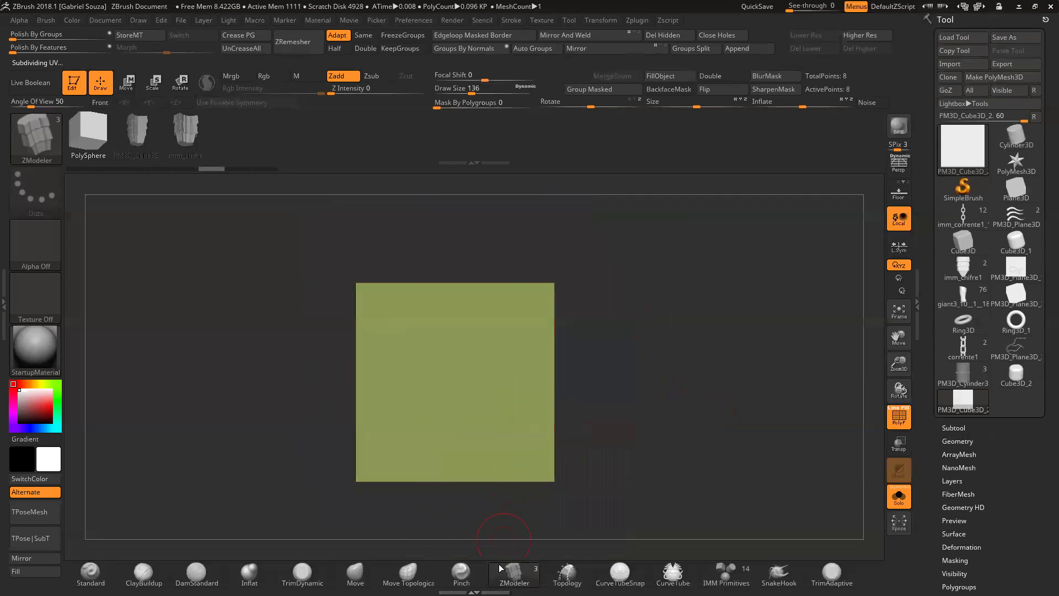
key("space")
left_click(532, 274)
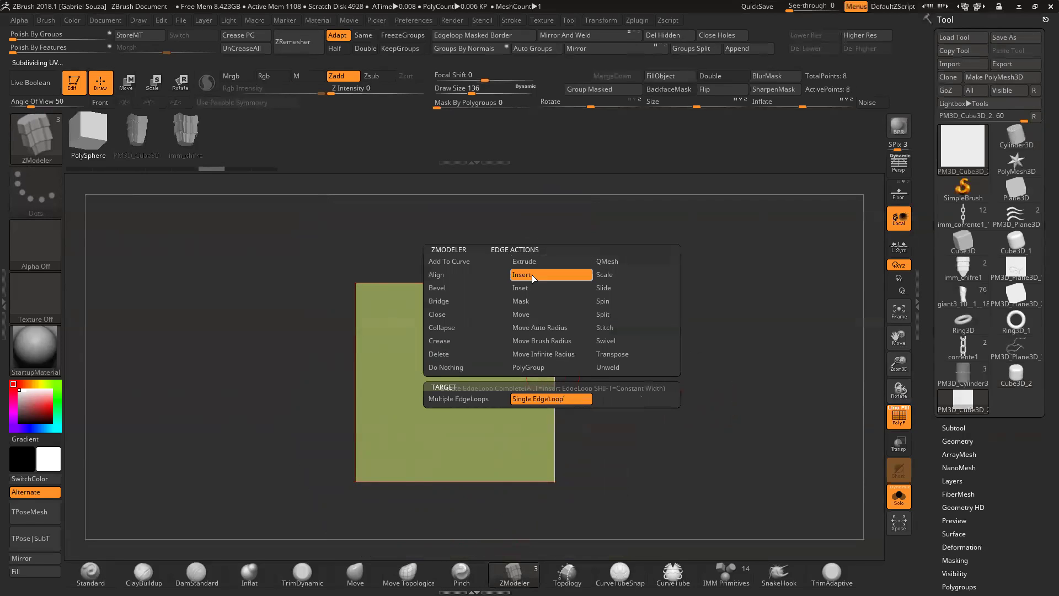
left_click(480, 400)
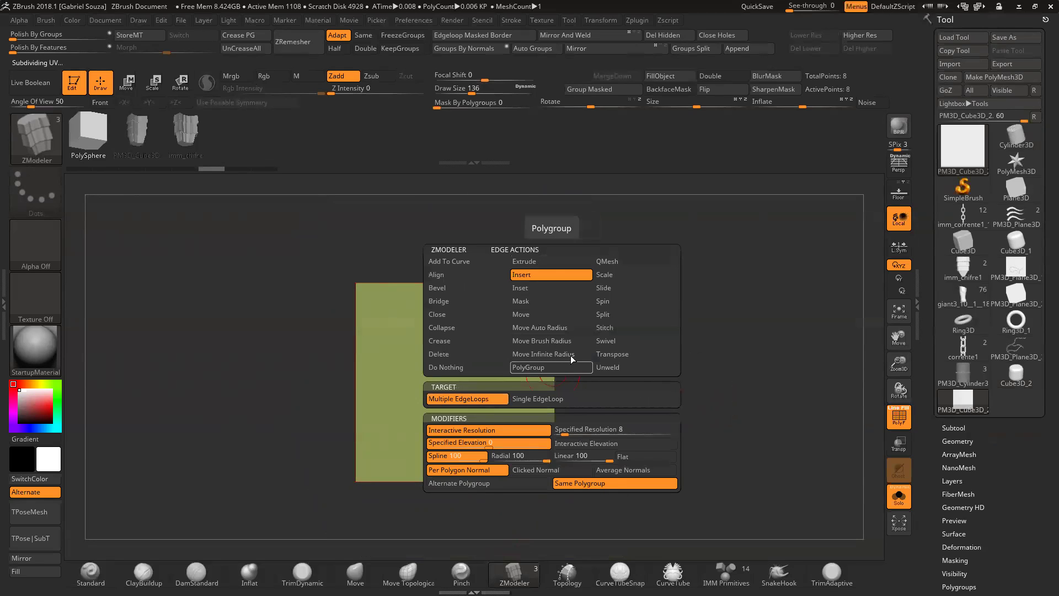
left_click_drag(543, 374, 556, 353)
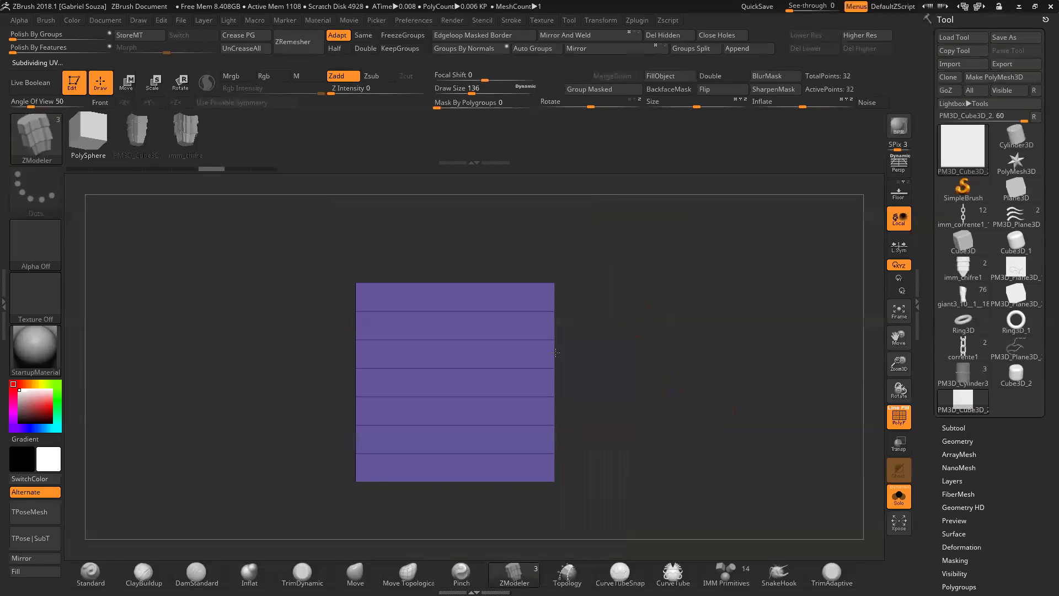
mouse_move(564, 392)
left_mouse_down()
mouse_move(607, 331)
mouse_move(612, 354)
mouse_move(578, 354)
left_mouse_up()
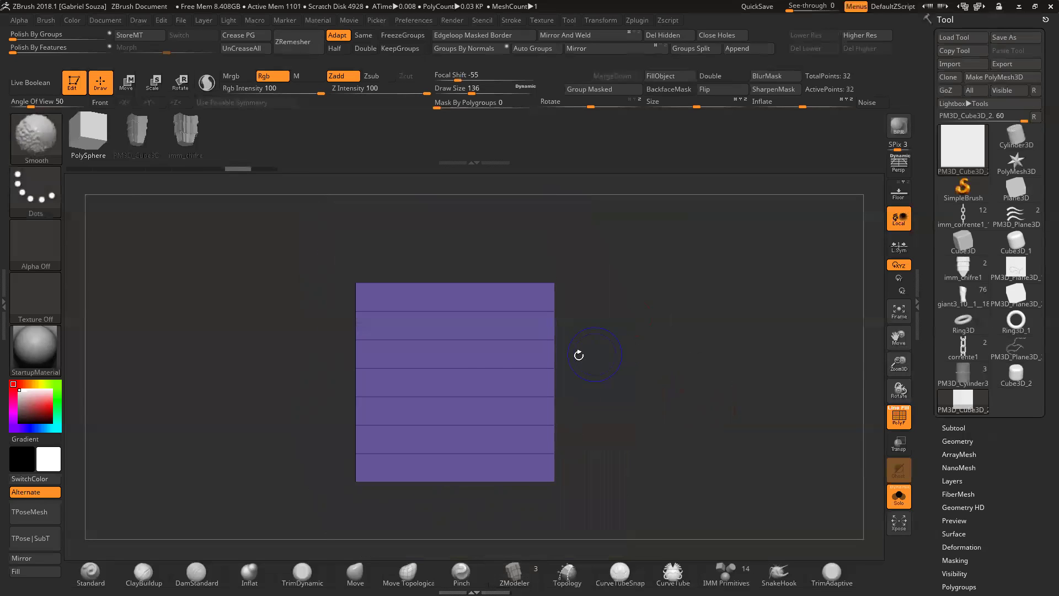
Step: Insert five evenly spaced edge loops across the cube's width and five through its depth, so every face has a grid
left_click(455, 368)
mouse_move(397, 363)
left_mouse_down()
mouse_move(406, 359)
mouse_move(395, 345)
left_mouse_up()
key("ctrl+z")
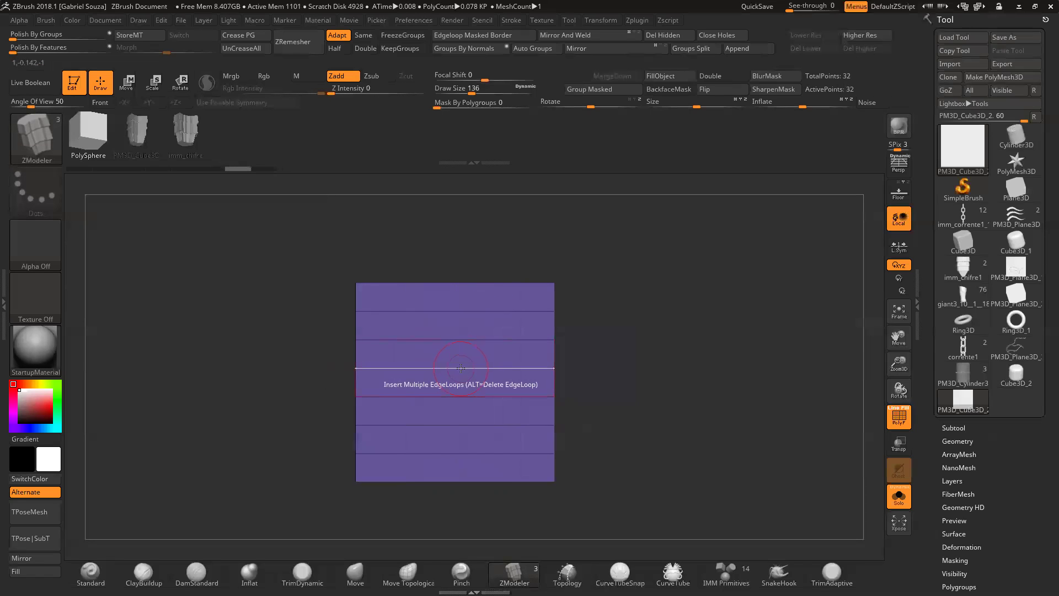
left_click_drag(462, 352, 464, 339)
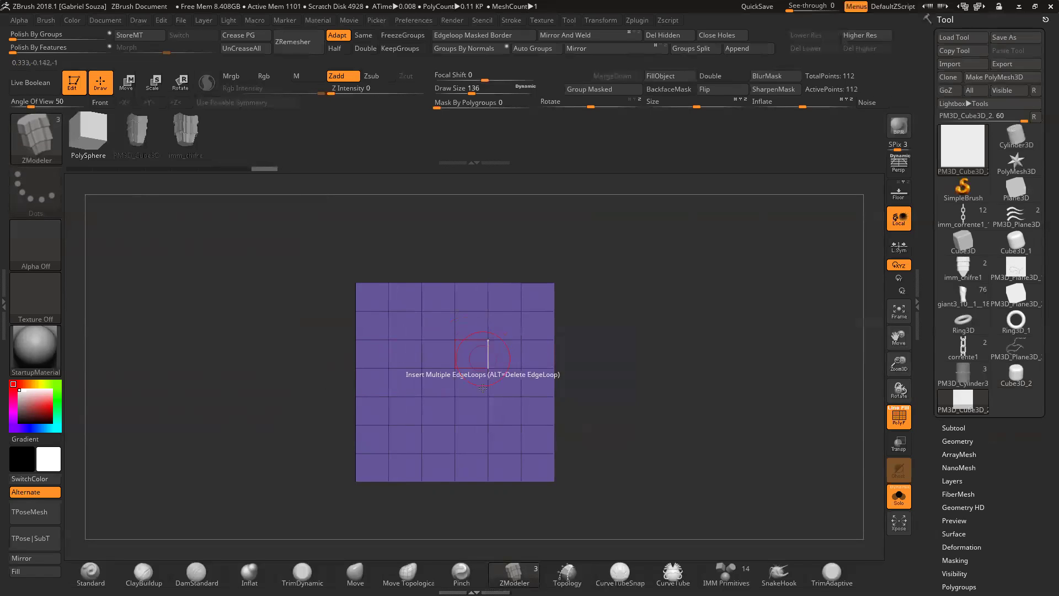
left_click_drag(614, 303, 646, 314)
left_click_drag(461, 362, 456, 339)
left_click_drag(645, 296, 610, 319)
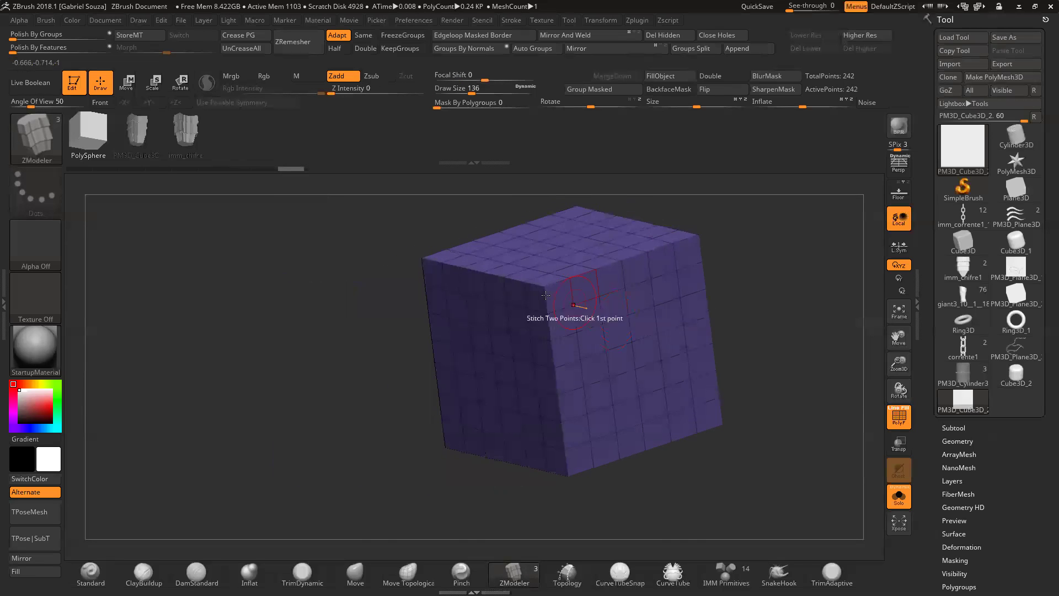
Step: Create a new InsertMesh brush from the gridded cube, viewed at an angle
left_click_drag(748, 308, 765, 376)
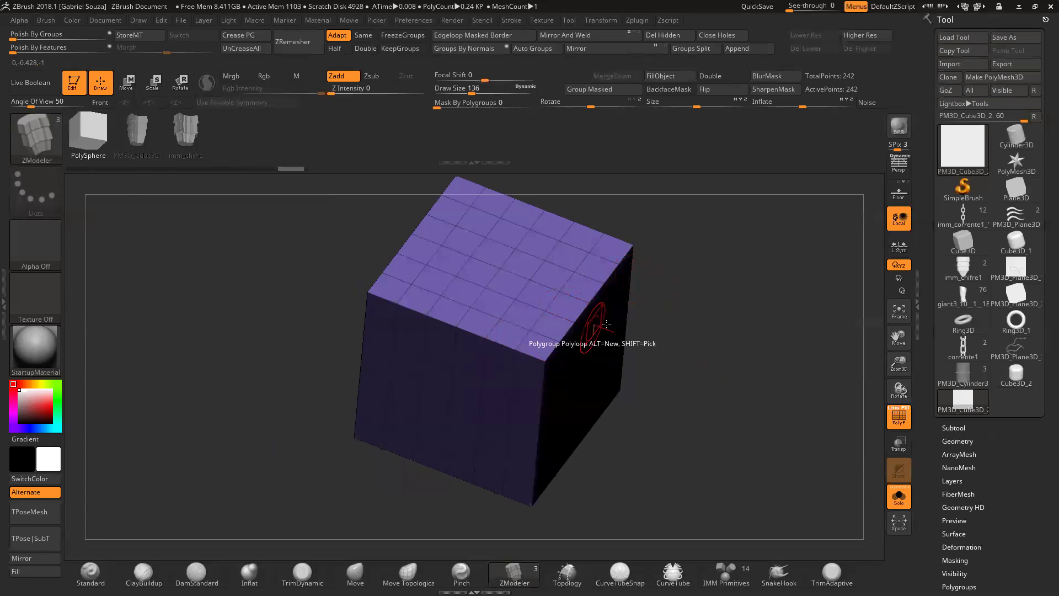
left_click_drag(659, 336, 669, 298)
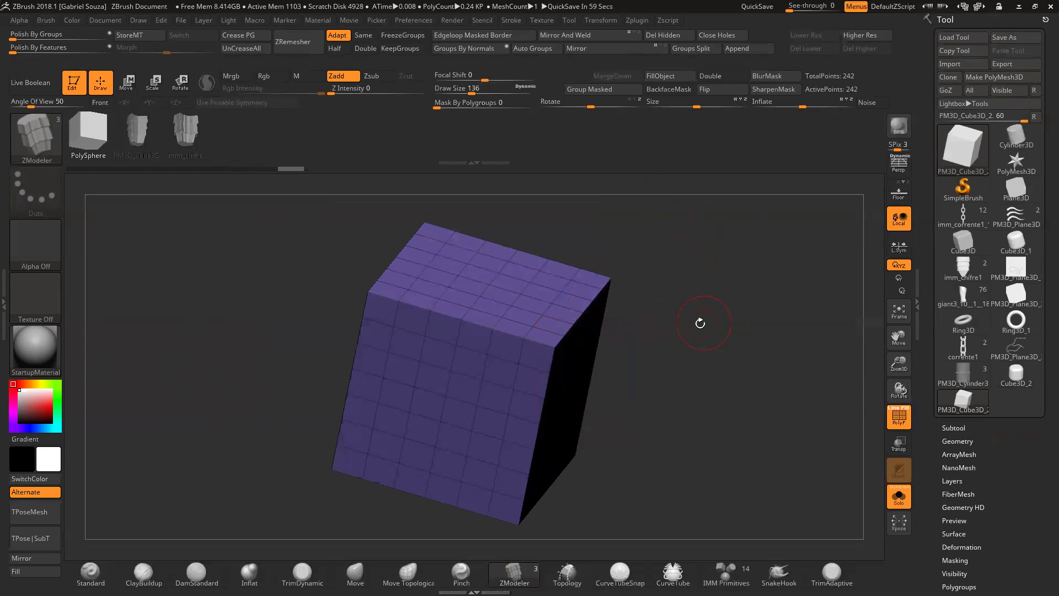
left_click_drag(685, 313, 700, 337)
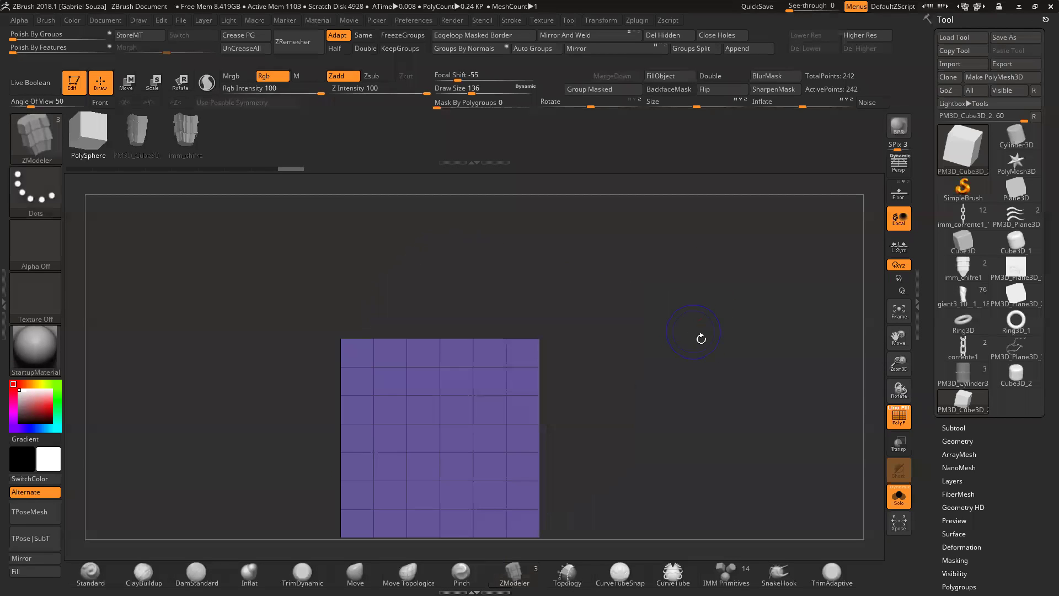
left_click_drag(901, 356, 864, 363)
left_click_drag(725, 370, 699, 341, "alt")
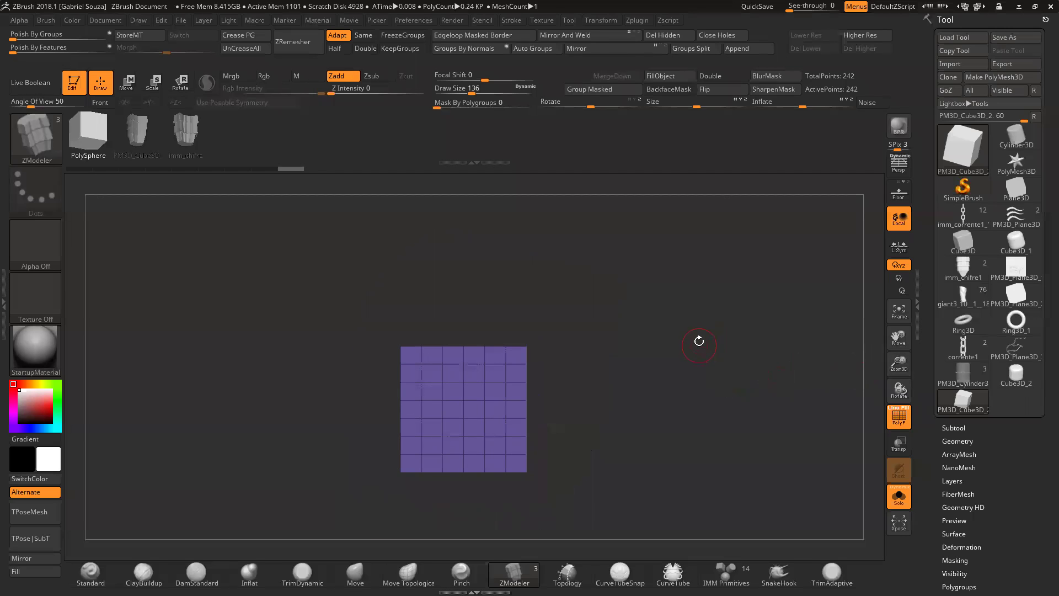
mouse_move(629, 315)
left_mouse_down()
mouse_move(609, 354)
mouse_move(654, 338)
mouse_move(632, 323)
left_mouse_up()
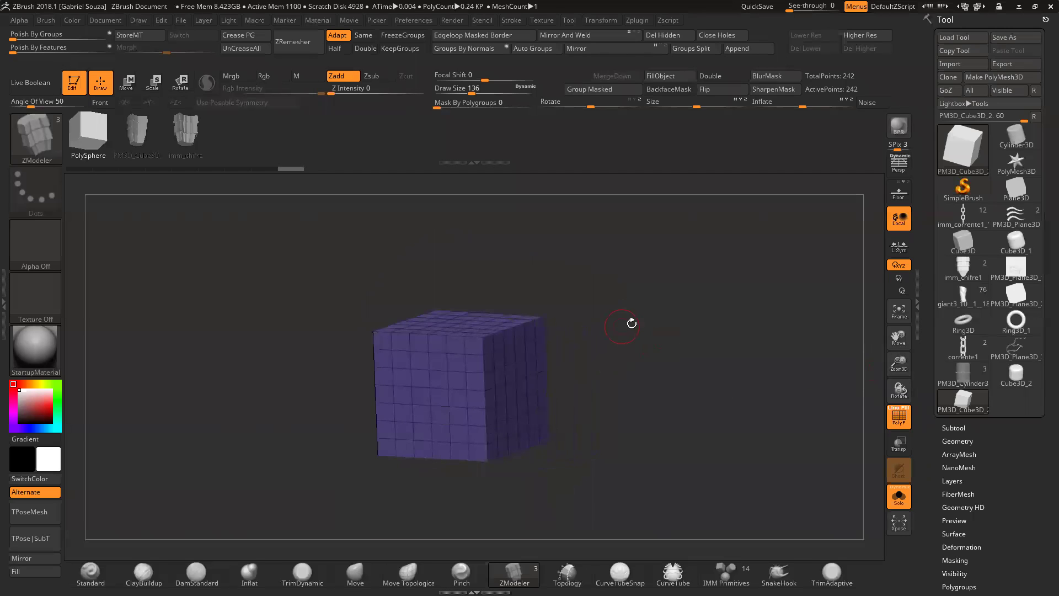
left_click(90, 573)
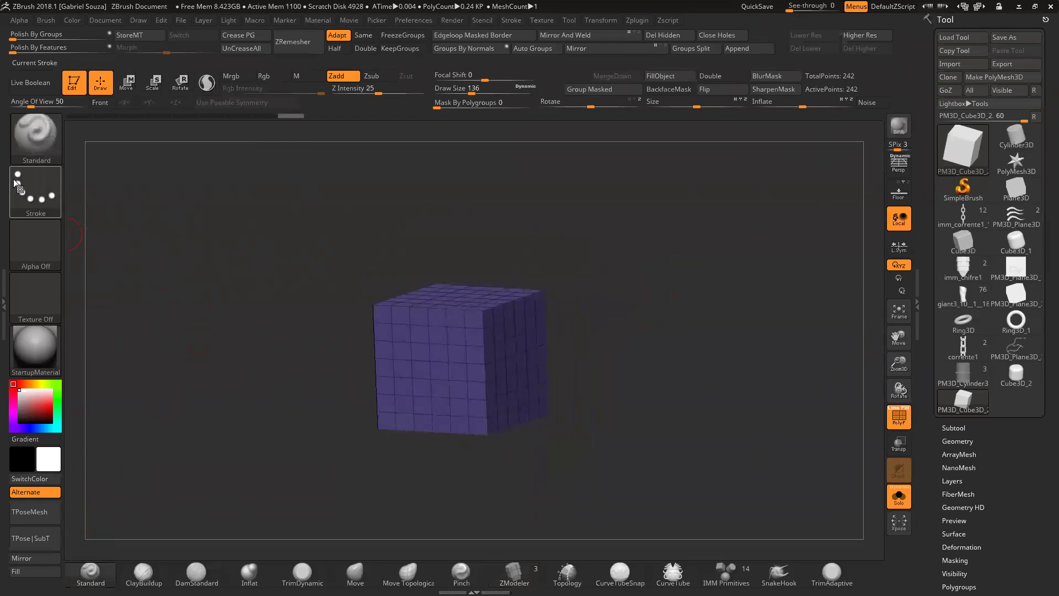
left_click(46, 139)
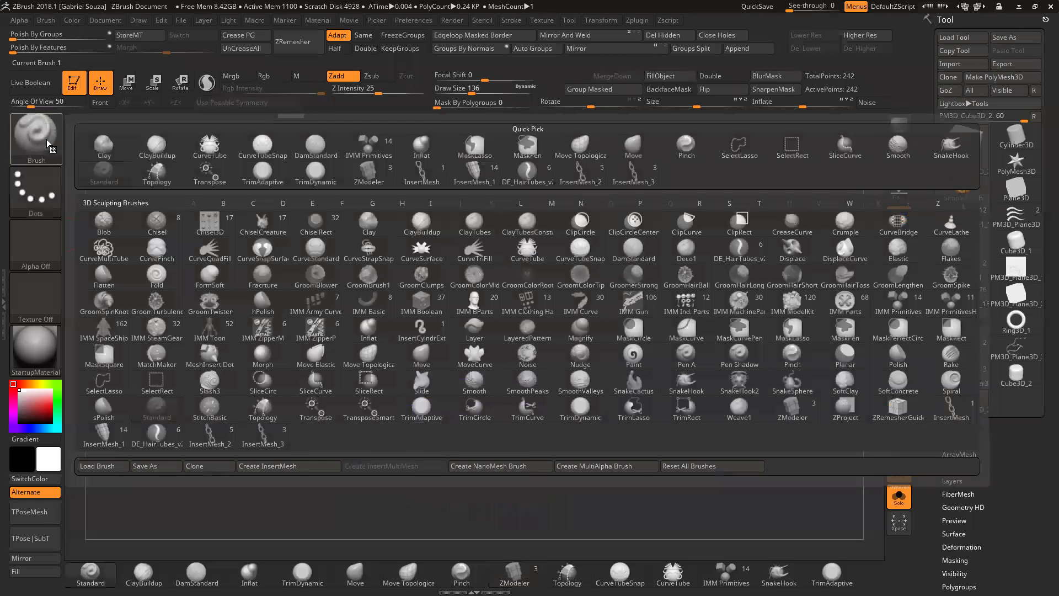
left_click(290, 467)
left_click(470, 203)
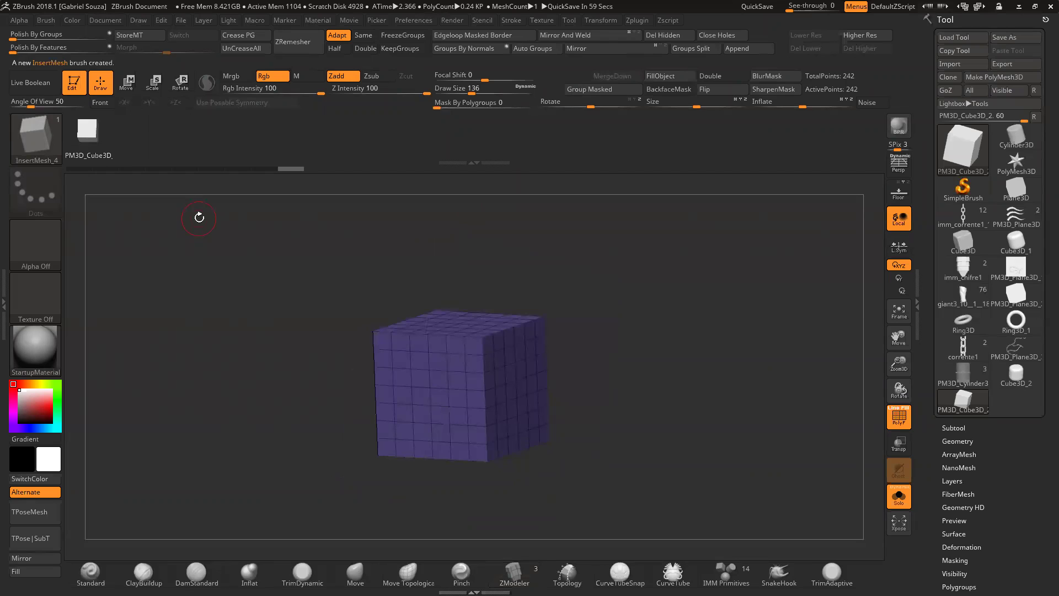
left_click(1005, 143)
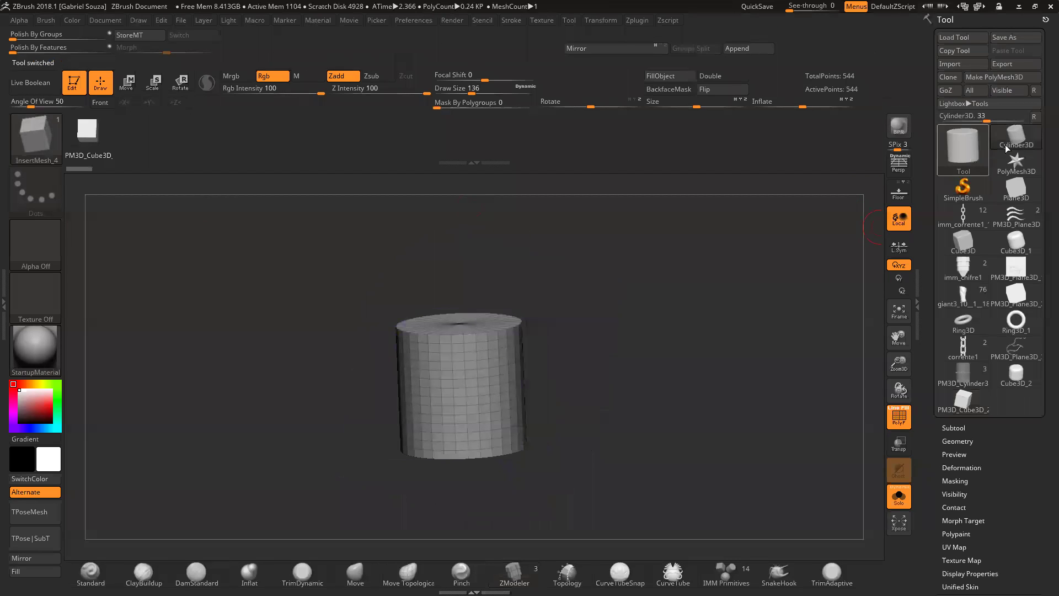
left_click_drag(794, 219, 763, 345)
left_click_drag(899, 356, 903, 391)
left_click(967, 149)
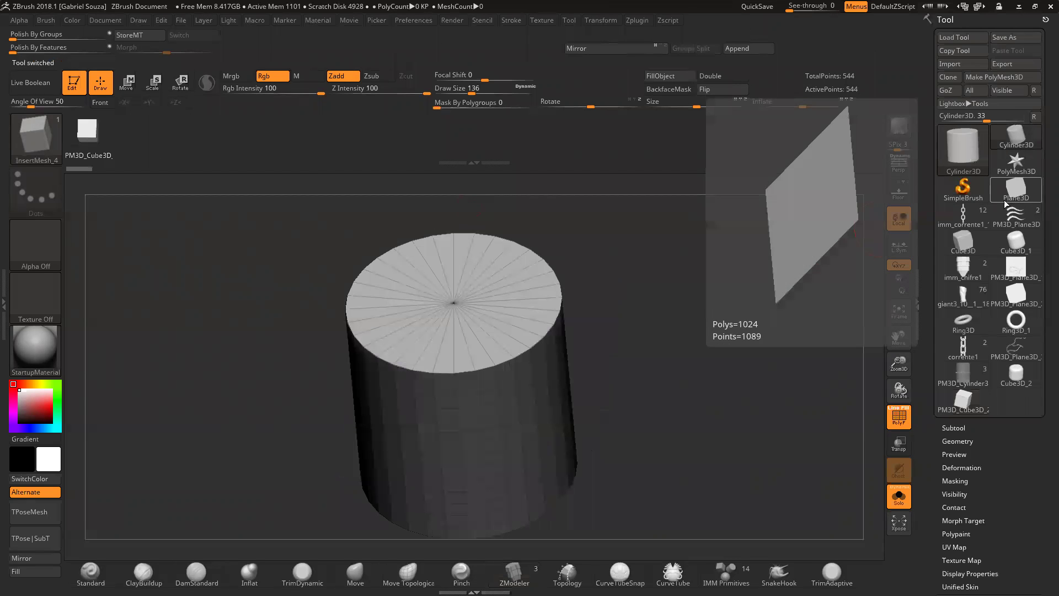
left_click(974, 242)
left_click(963, 399)
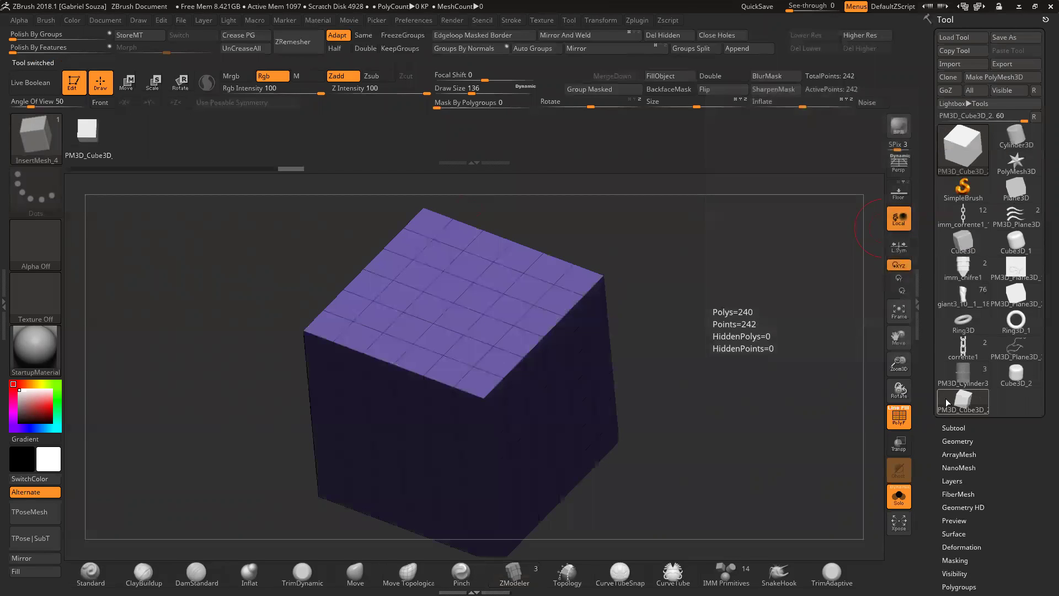
left_click_drag(898, 363, 878, 359)
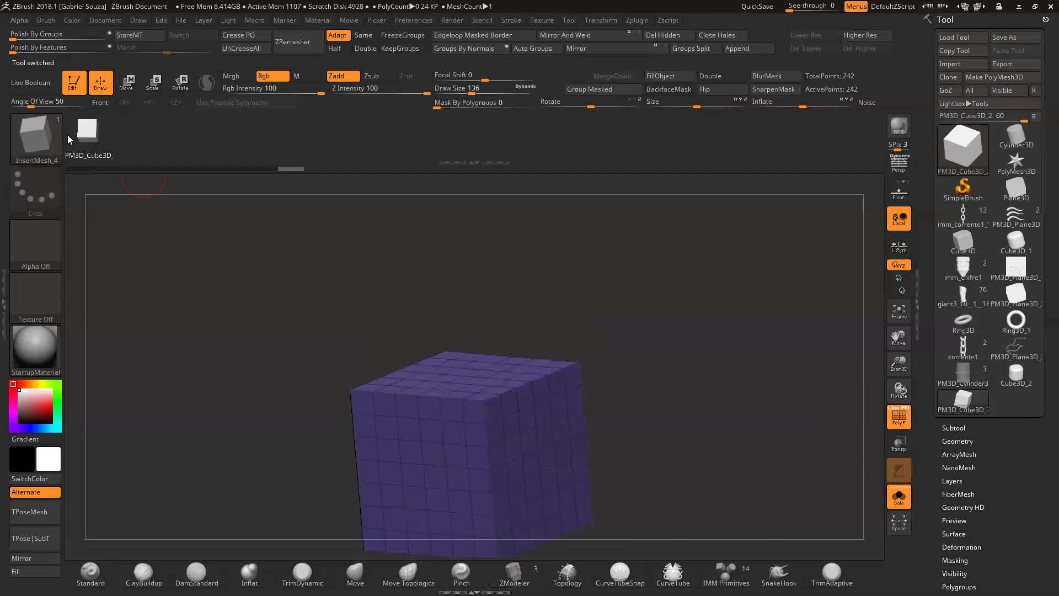
left_click_drag(258, 285, 242, 244)
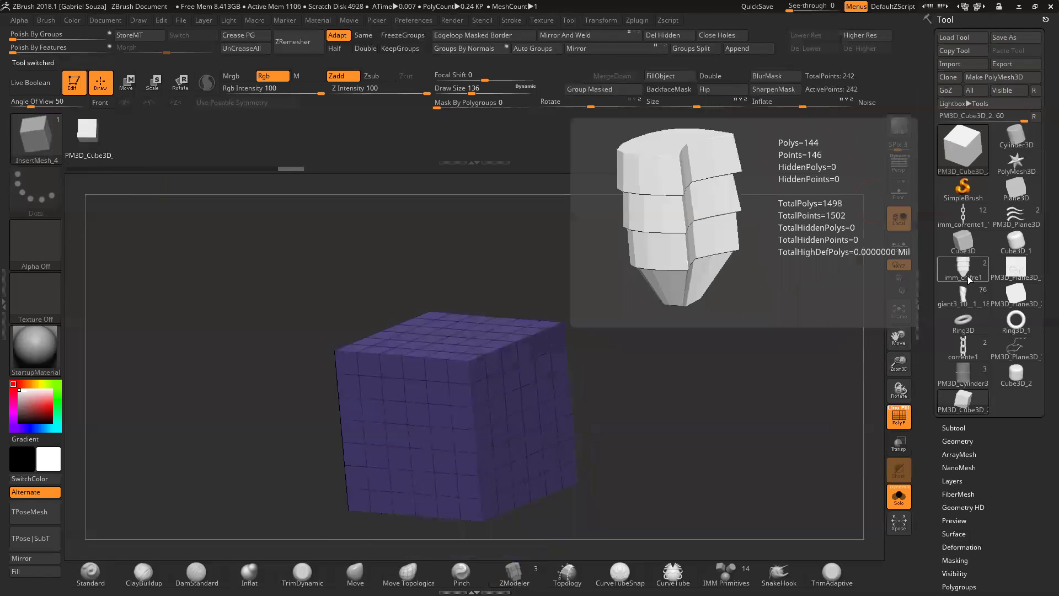
Step: Switch the active tool to the giant3_10 leg mesh, test-insert the cube on its surface, and undo the insertion
left_click(963, 297)
left_click_drag(428, 343, 397, 342)
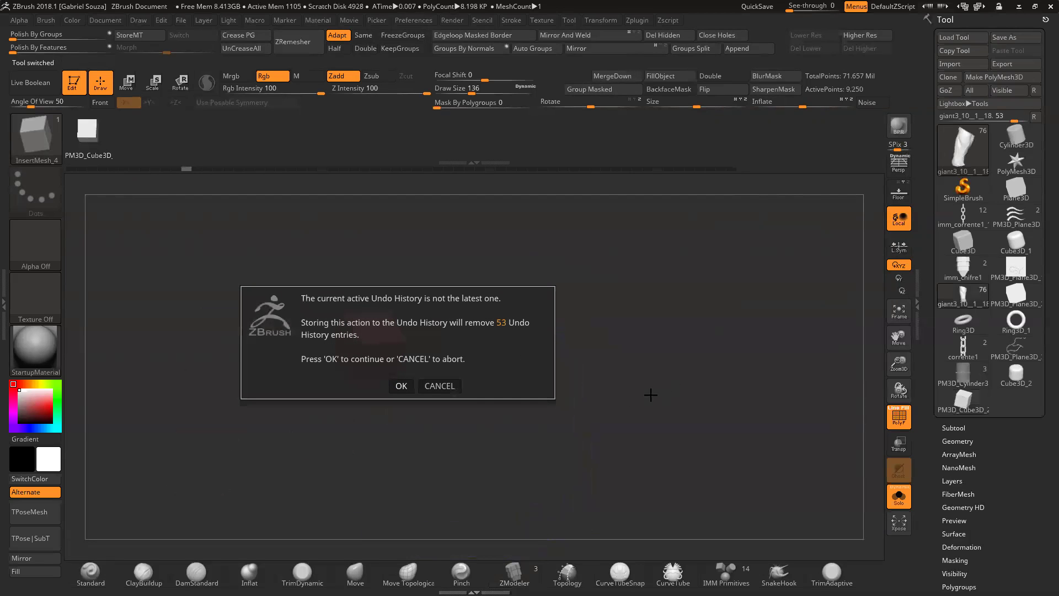
left_click(405, 385)
mouse_move(460, 343)
left_mouse_down()
mouse_move(502, 348)
mouse_move(469, 343)
left_mouse_up()
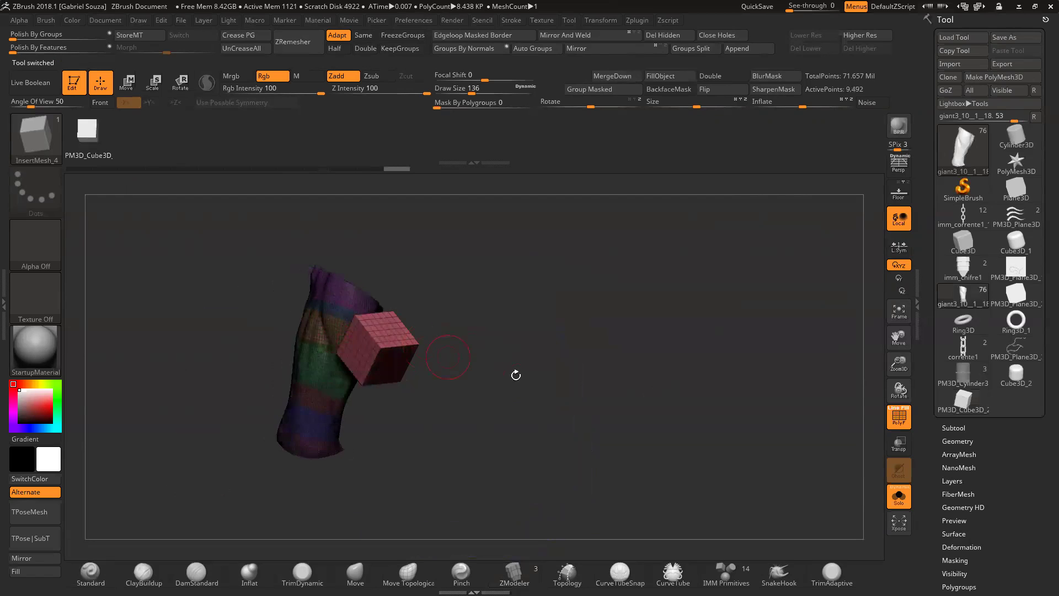
key("ctrl+z")
Step: Select the IMM Primitives brush from the insert-mesh brushes and look through its primitive meshes
left_click_drag(574, 331, 626, 314)
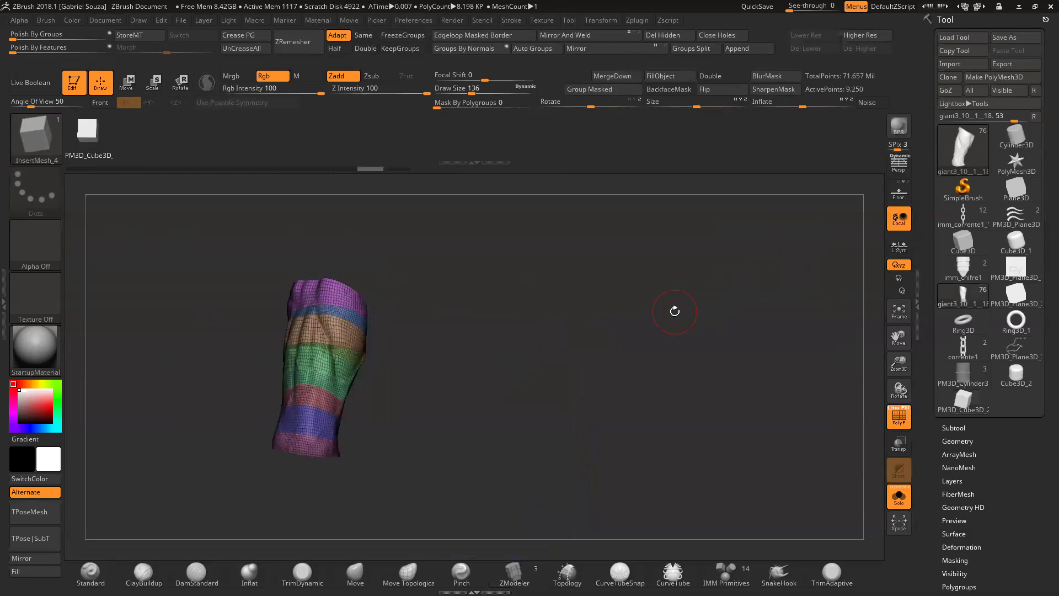
left_click_drag(544, 365, 510, 367)
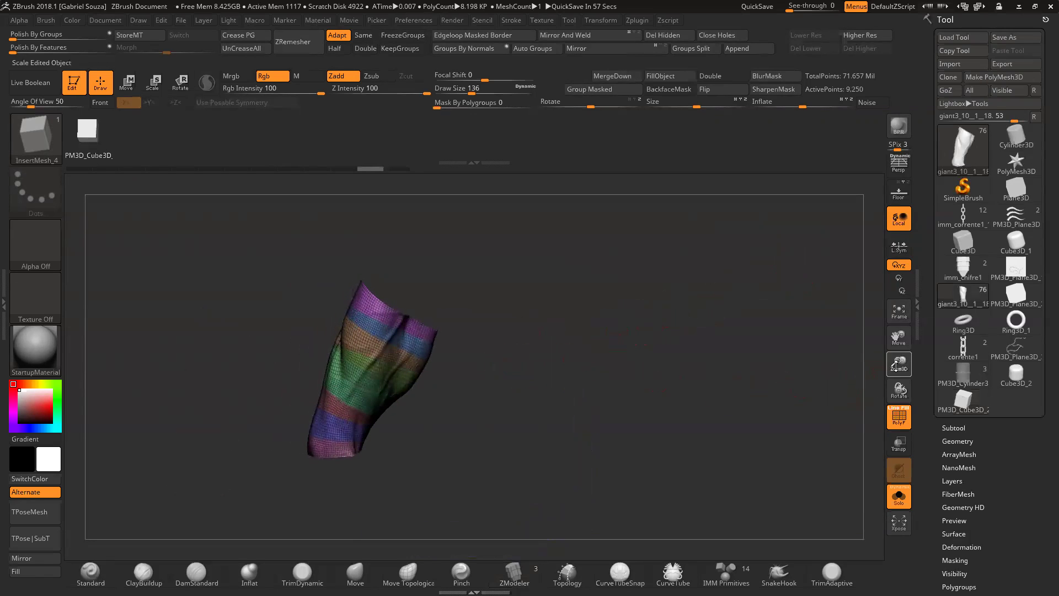
left_click_drag(899, 362, 897, 393)
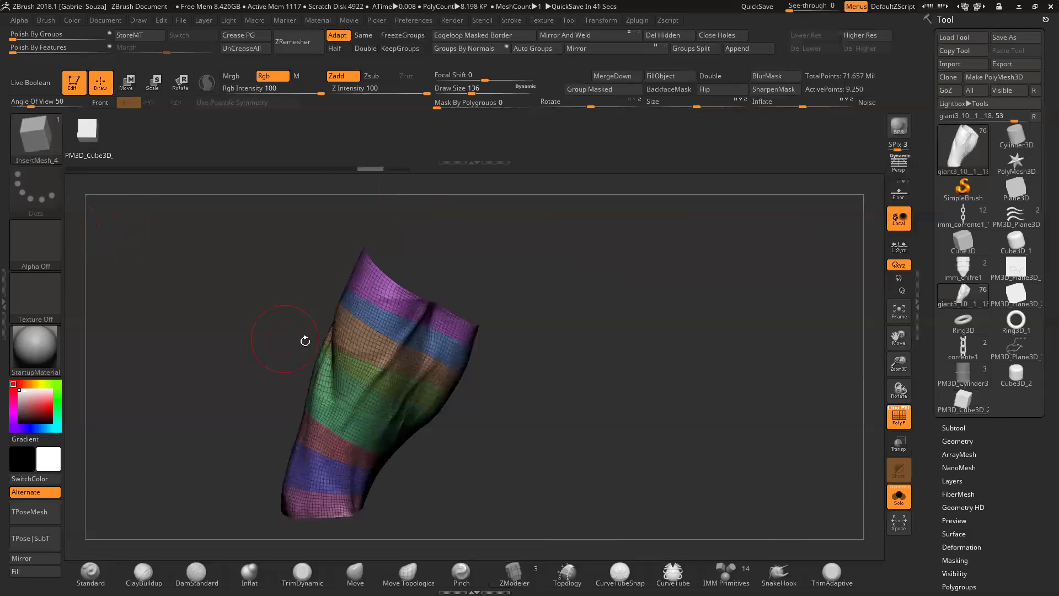
left_click(41, 127)
key("i")
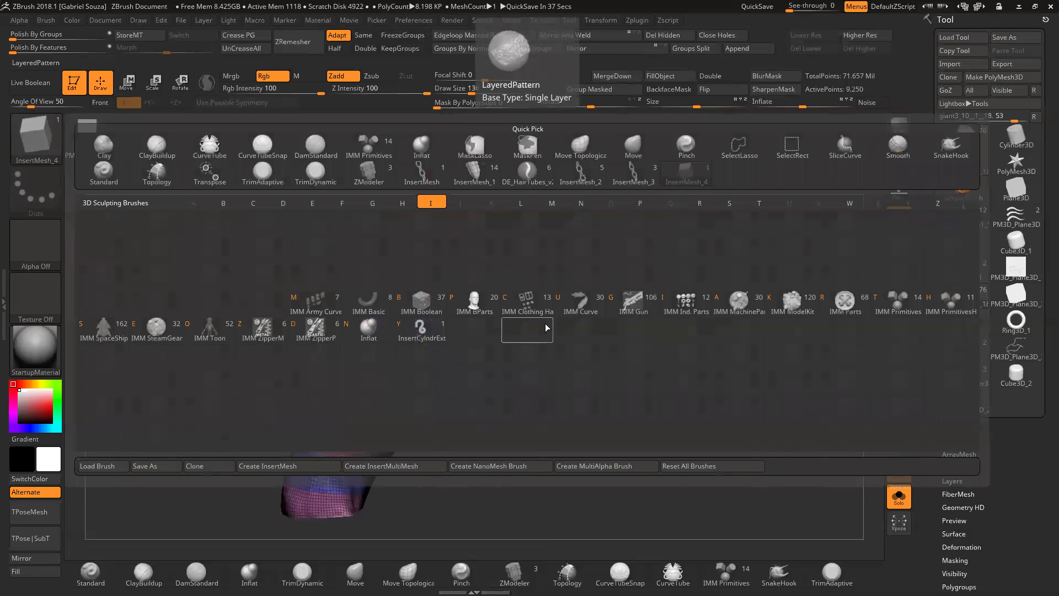
left_click(901, 302)
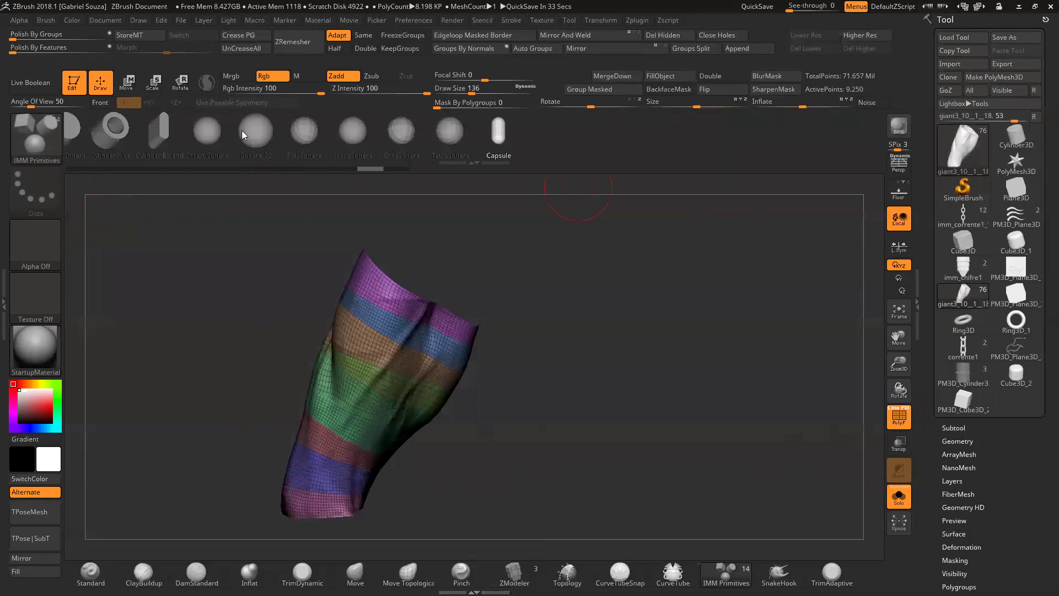
left_click_drag(564, 141, 751, 143)
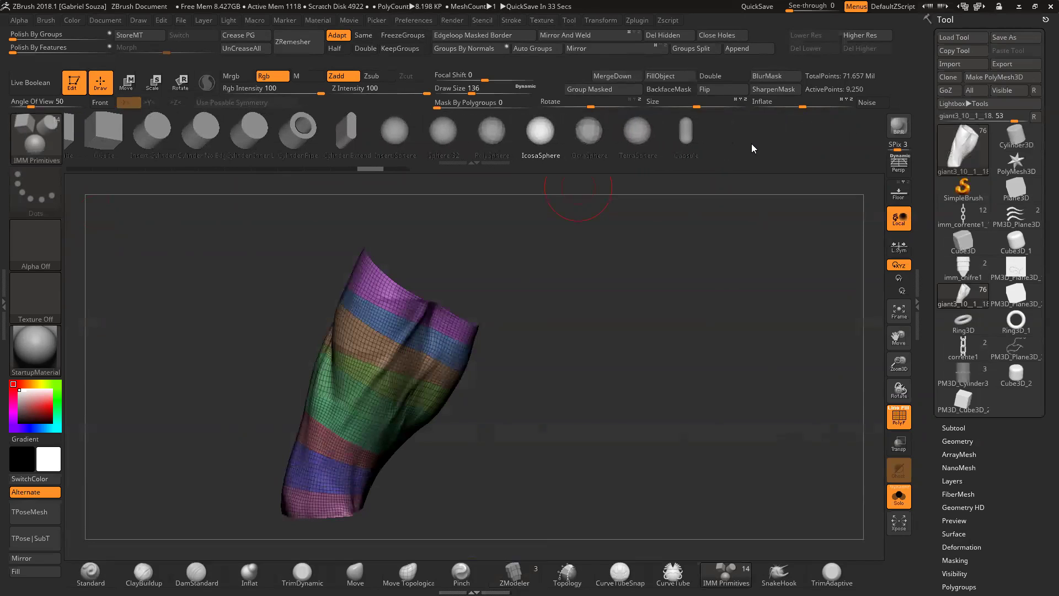
left_click_drag(752, 144, 750, 144)
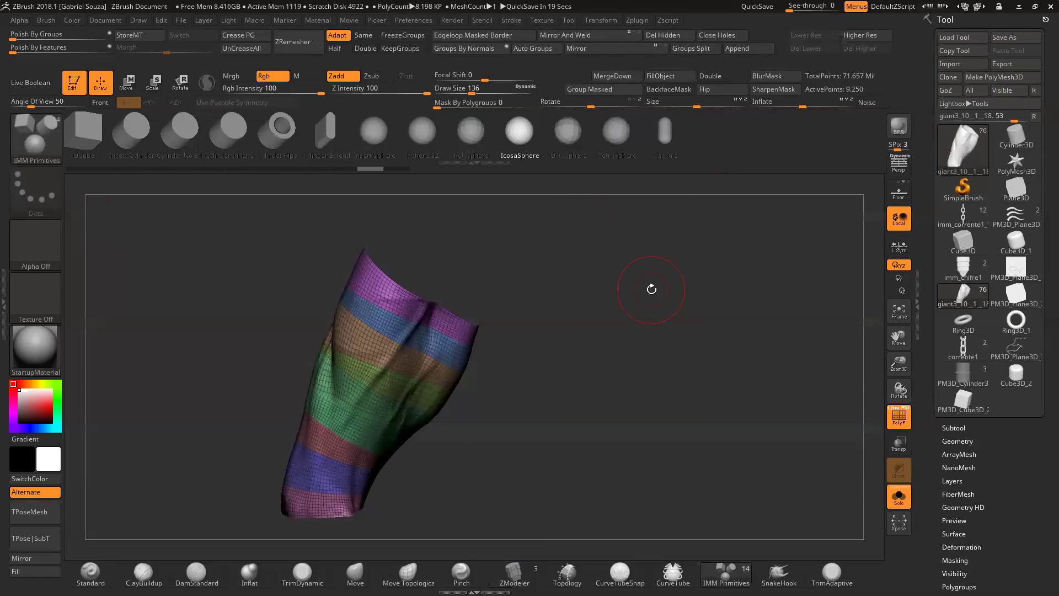
left_click_drag(700, 144, 799, 149)
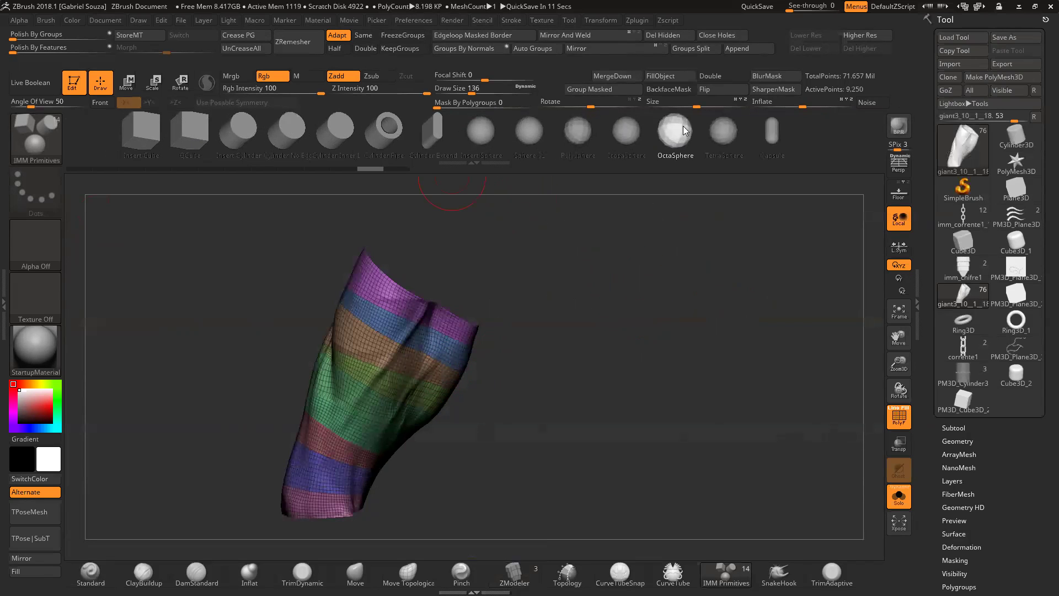
mouse_move(798, 144)
left_mouse_down()
mouse_move(776, 142)
mouse_move(799, 142)
left_mouse_up()
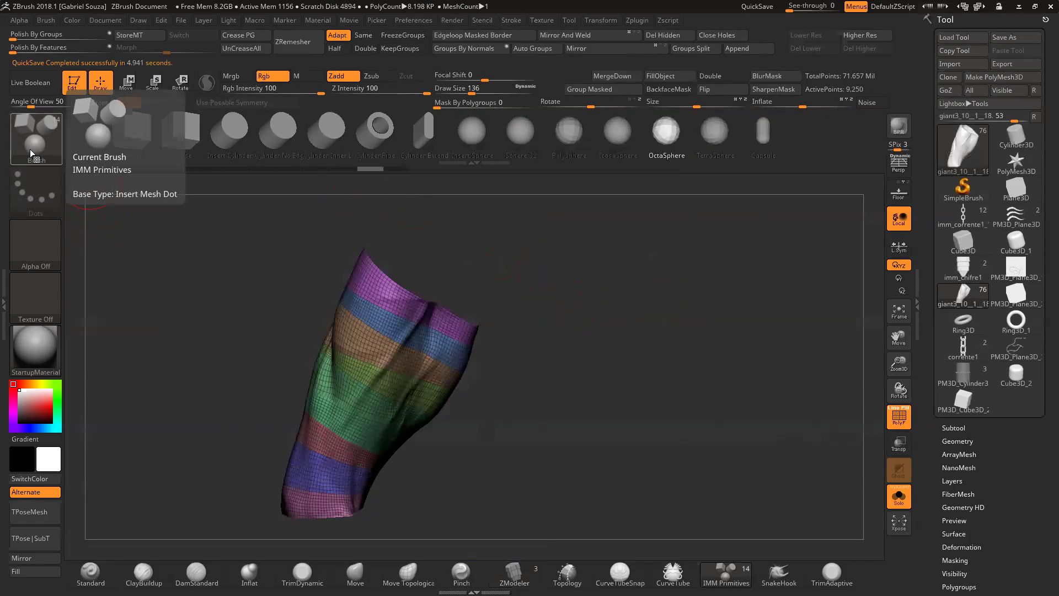
Step: Switch the active tool back to the gridded cube
left_click(947, 405)
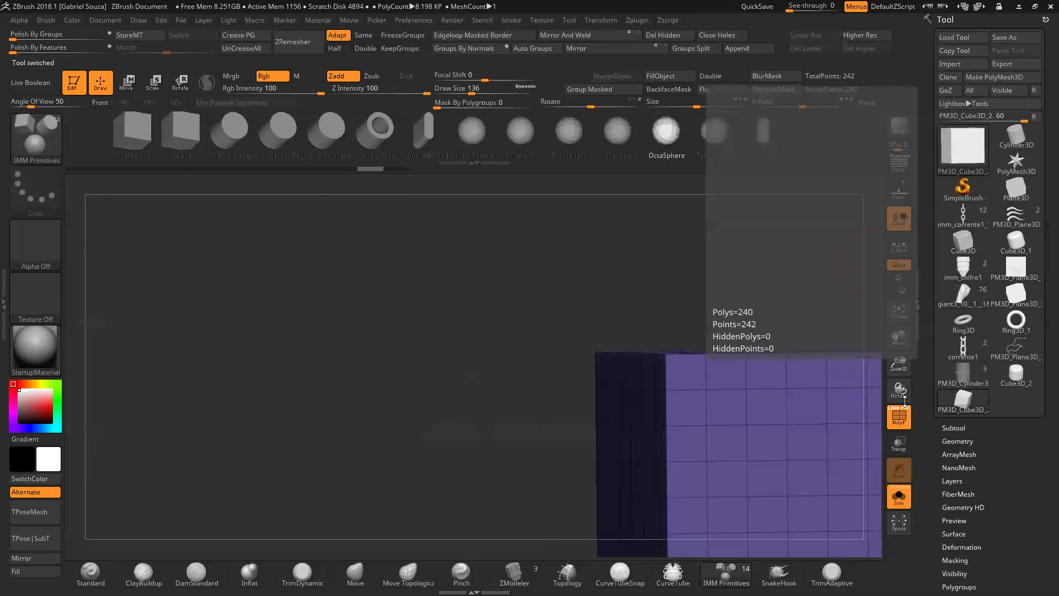
key("f")
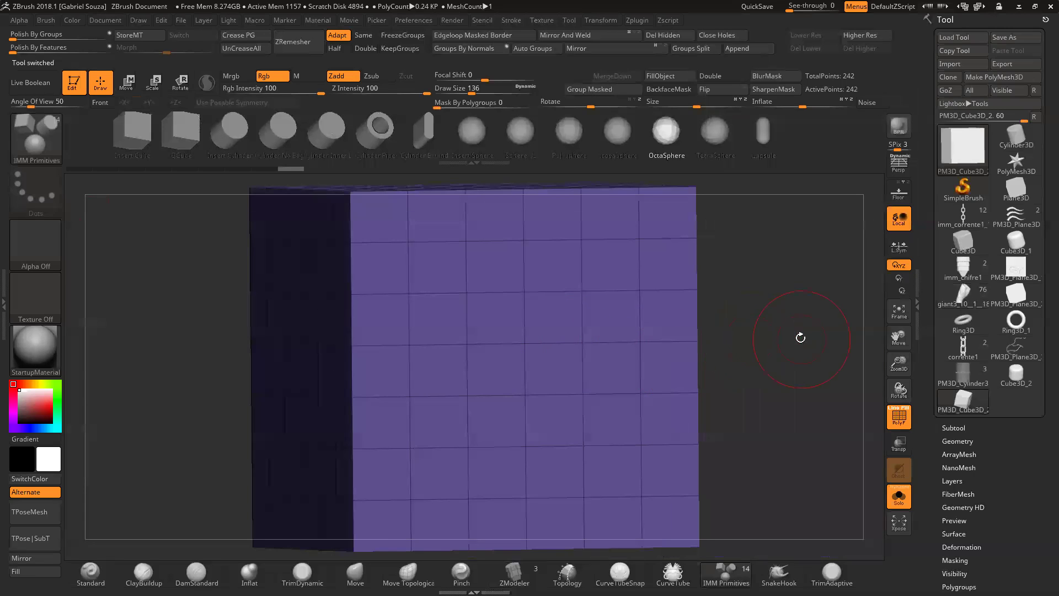
left_click_drag(800, 337, 811, 370, "shift")
left_click_drag(898, 364, 863, 360)
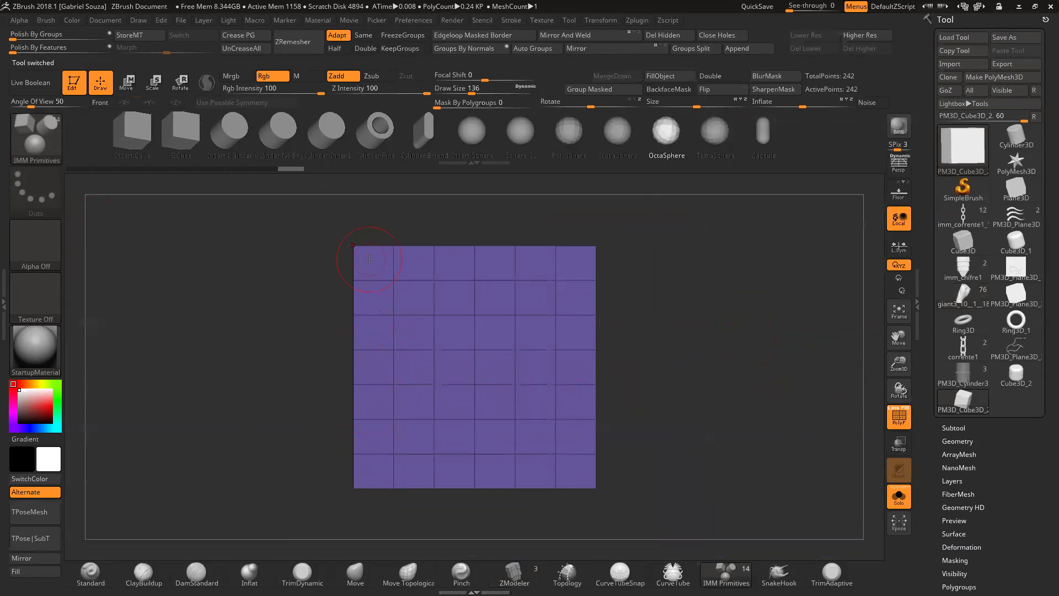
Step: Isolate the cube's bottom two rows of faces, turn on double-sided display, and assign those rows to their own polygroup
mouse_move(310, 523)
left_mouse_down("ctrl+shift")
mouse_move(704, 416)
mouse_move(732, 371)
mouse_move(737, 409)
mouse_move(710, 378)
left_mouse_up("ctrl+shift")
left_click(711, 81)
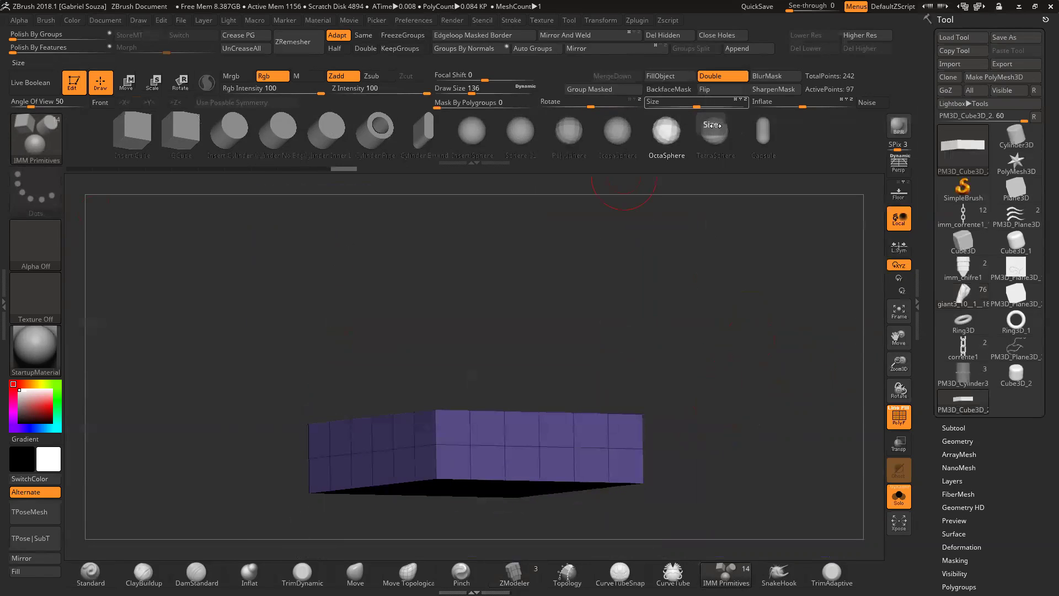
key("ctrl+w")
left_click(762, 334, "ctrl+shift")
left_click_drag(762, 335, 500, 378, "shift")
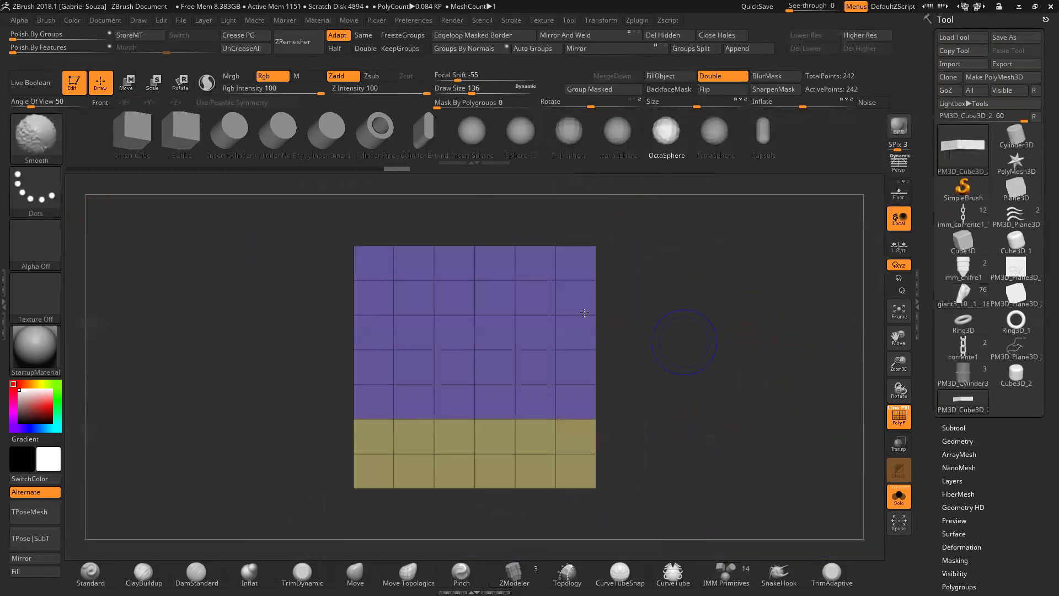
Step: Isolate the cube's top two rows of faces and assign them to a separate polygroup
mouse_move(274, 212)
left_mouse_down("ctrl+shift")
mouse_move(590, 267)
mouse_move(645, 298)
mouse_move(665, 326)
mouse_move(705, 294)
mouse_move(662, 298)
left_mouse_up("ctrl+shift")
key("ctrl+w")
left_click(655, 324, "ctrl+shift")
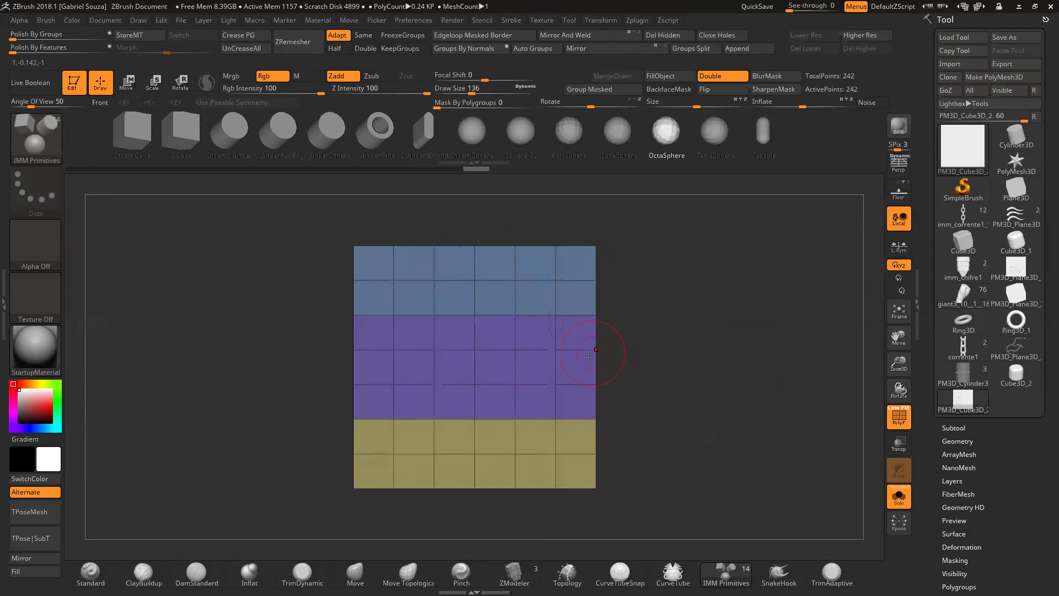
left_click_drag(892, 361, 896, 347)
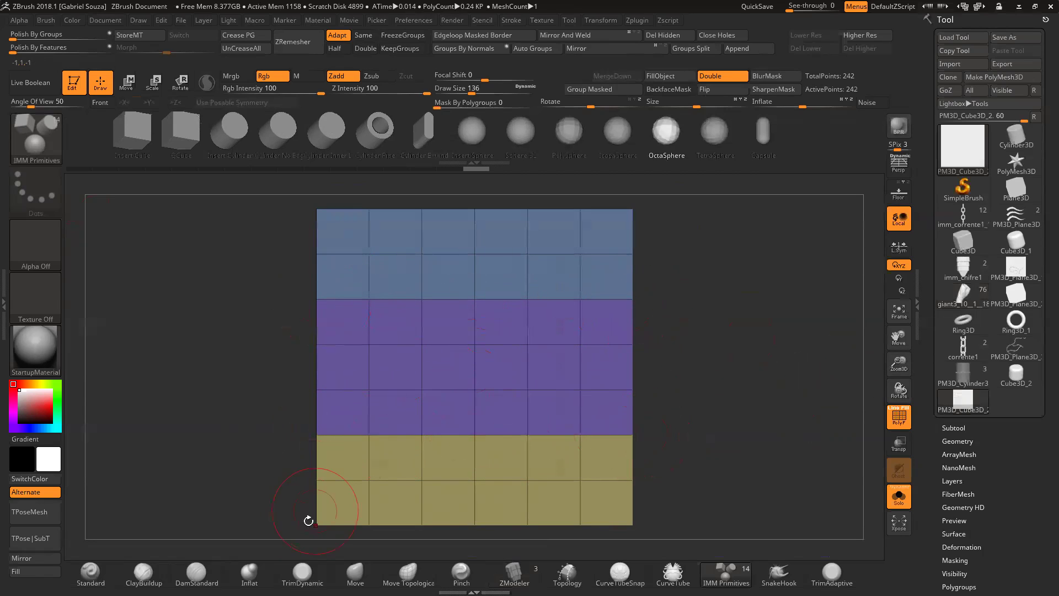
Step: Try scaling the edge loop between the blue and purple bands inward with the rest masked, and undo the scaling
left_click(93, 572)
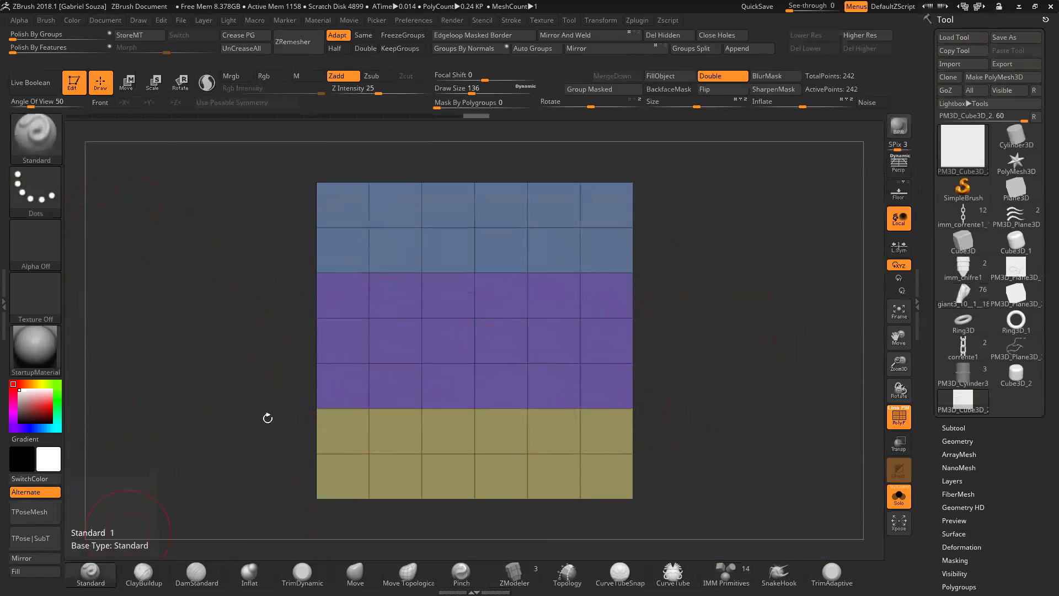
left_click_drag(293, 256, 692, 294, "ctrl")
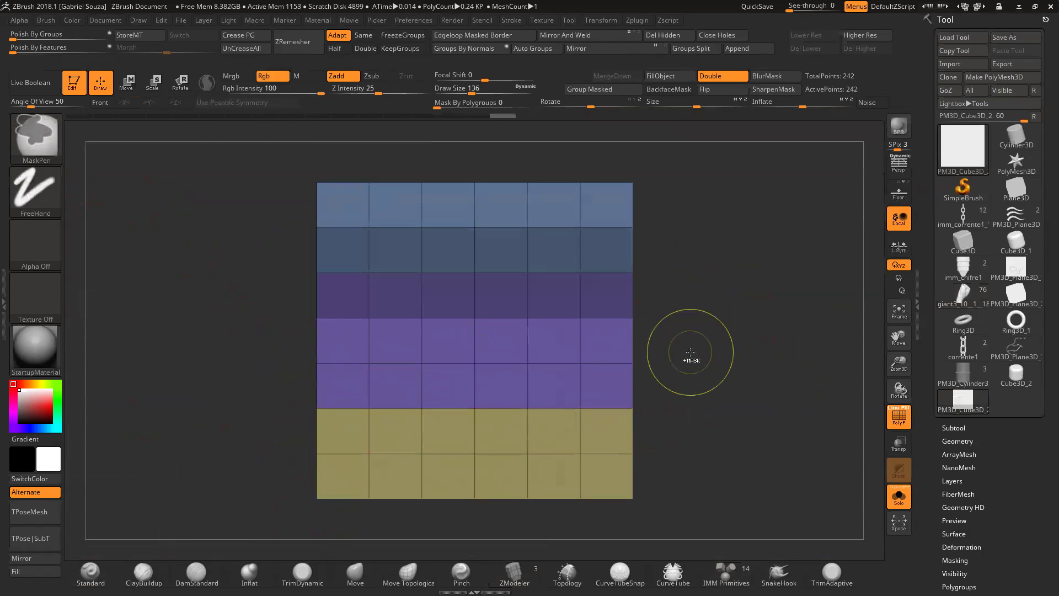
left_click(685, 353, "ctrl")
left_click(128, 83)
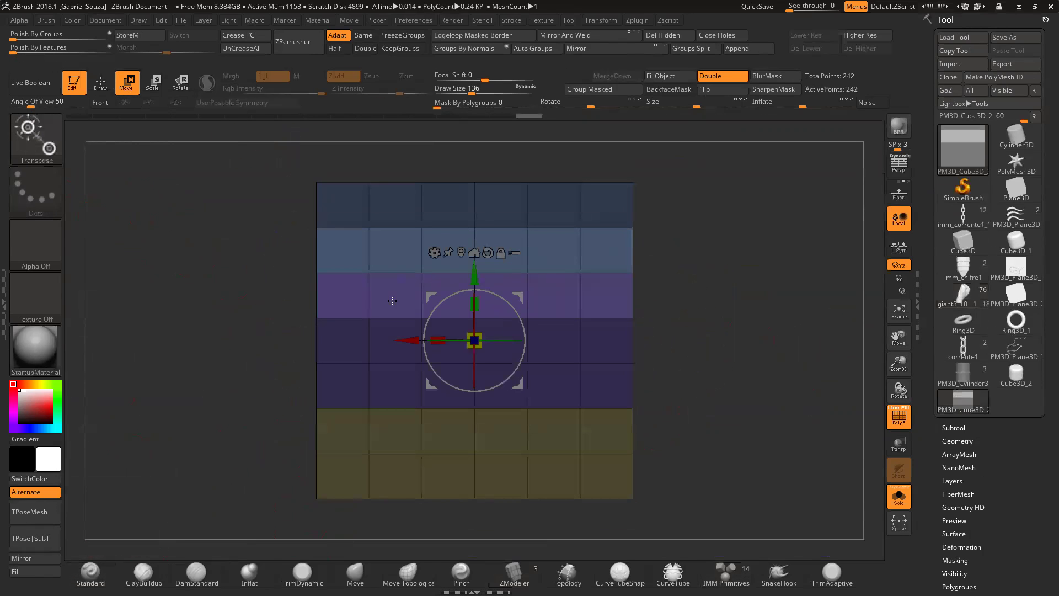
left_click_drag(474, 341, 469, 356)
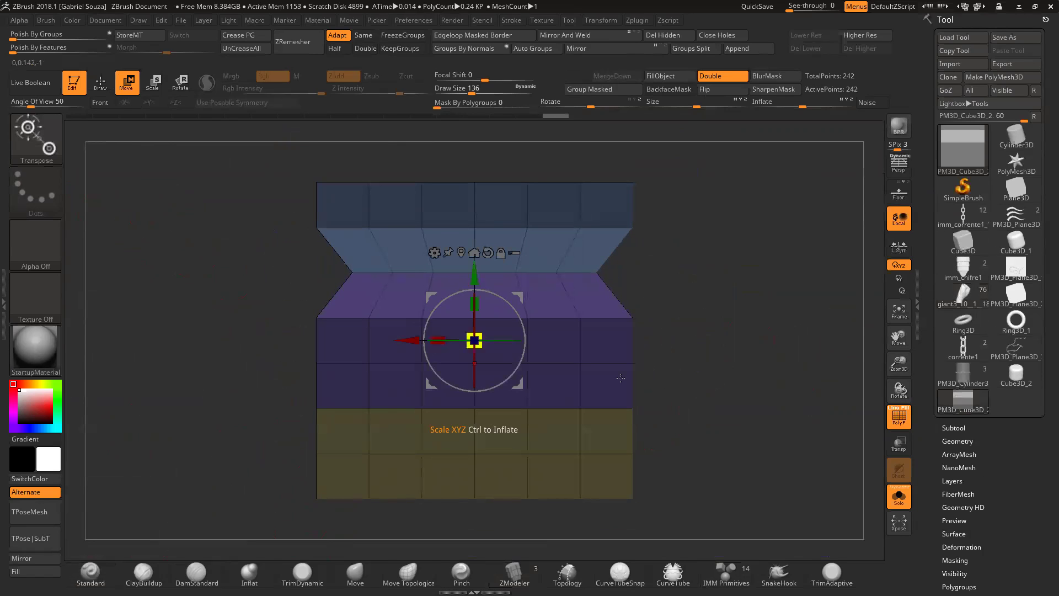
left_click_drag(705, 392, 711, 398, "ctrl")
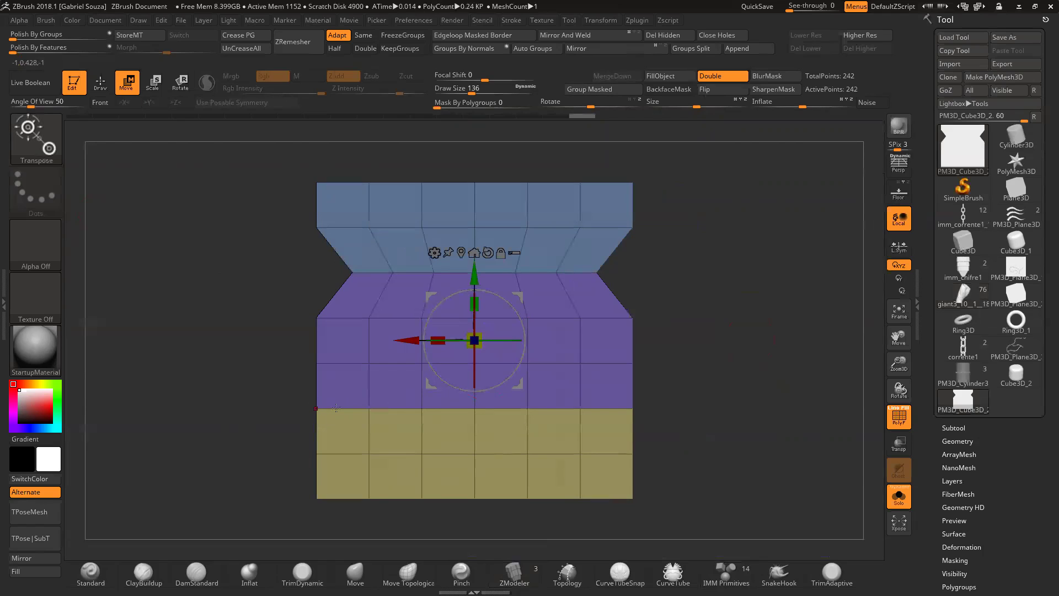
key("ctrl+z")
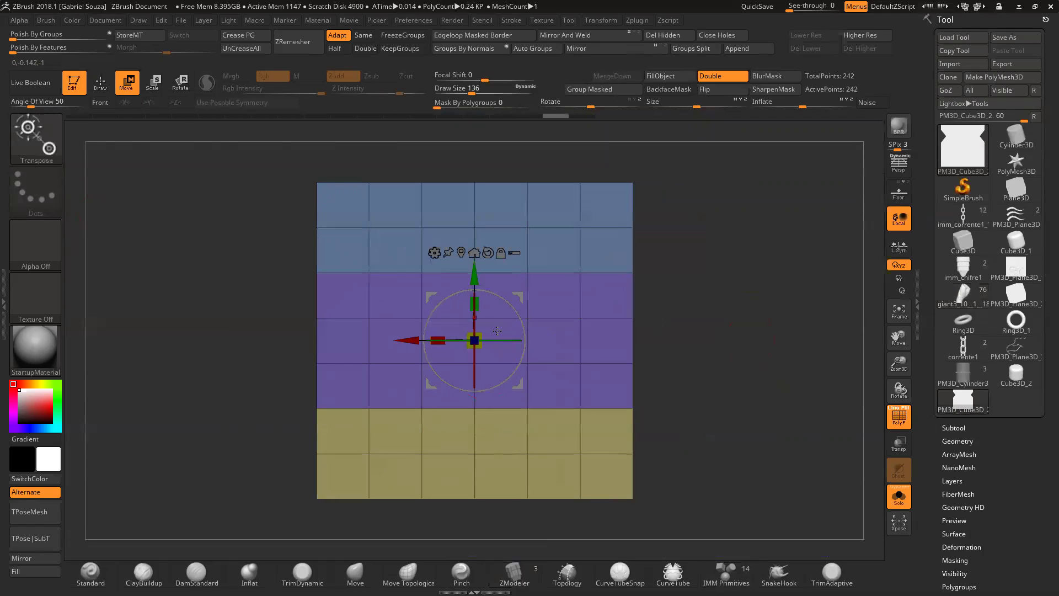
Step: Try scaling the middle row of the purple band outward with the rest masked, undo it, and clear the mask
mouse_move(288, 303)
left_mouse_down("ctrl")
mouse_move(634, 385)
mouse_move(697, 384)
left_mouse_up("ctrl")
left_click(701, 378, "ctrl")
mouse_move(438, 341)
left_mouse_down()
mouse_move(408, 353)
mouse_move(485, 353)
mouse_move(386, 369)
mouse_move(485, 353)
mouse_move(398, 367)
left_mouse_up()
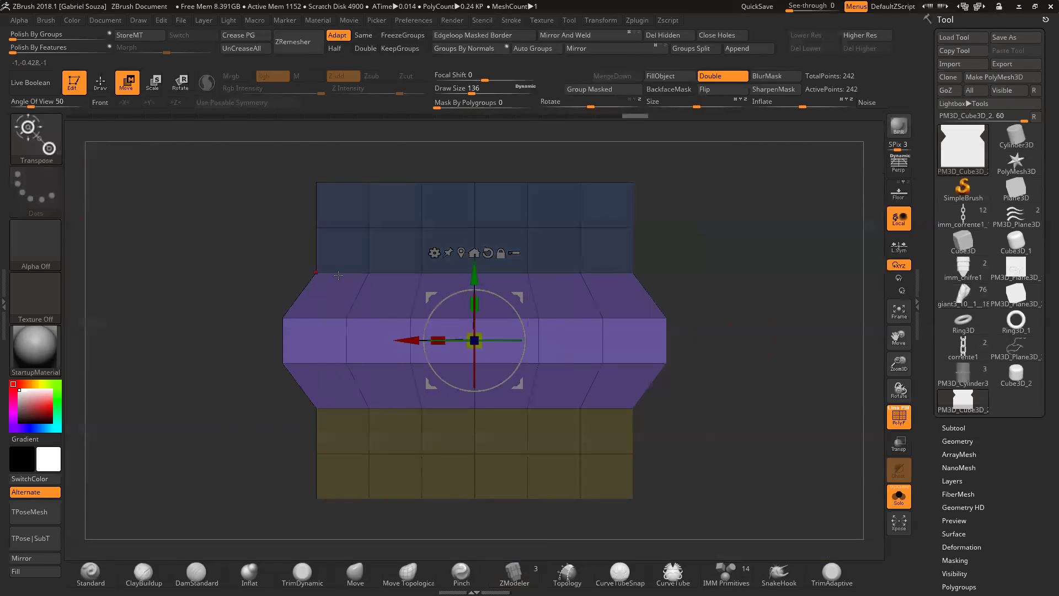
key("ctrl+z")
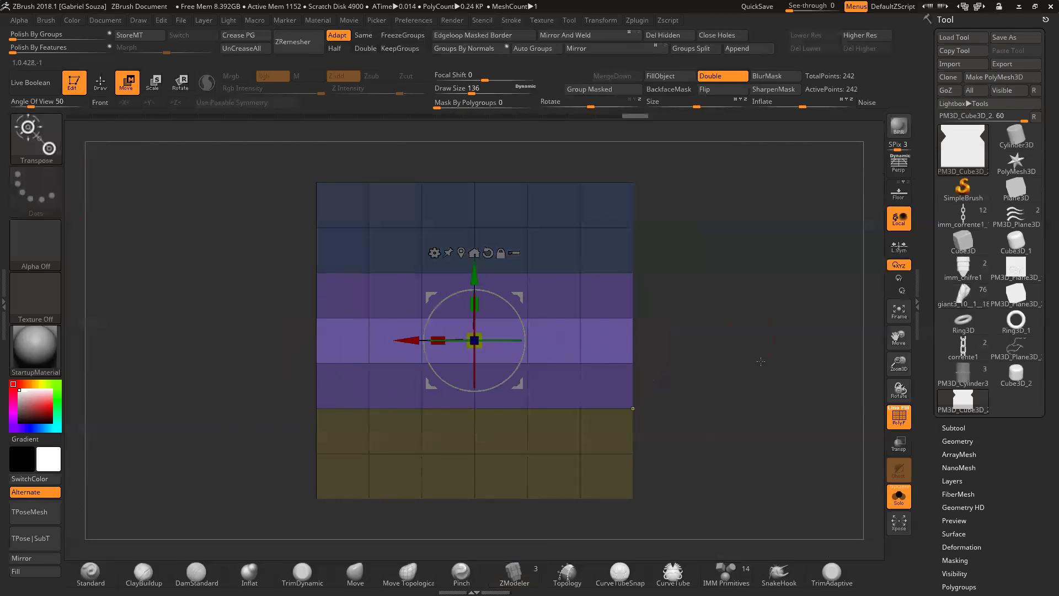
left_click_drag(758, 368, 769, 364, "ctrl")
left_click(100, 81)
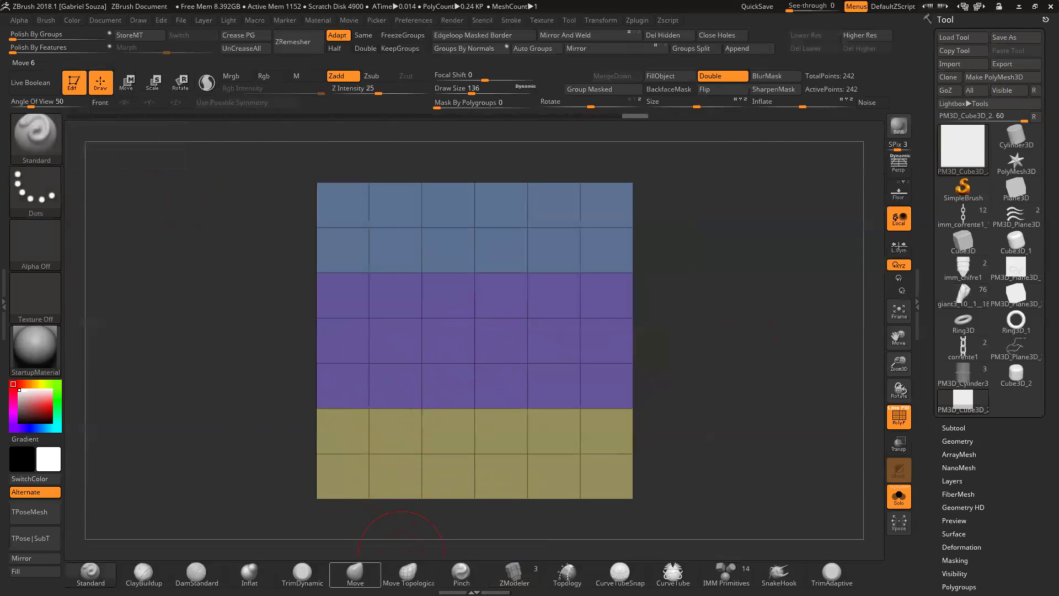
Step: Set the ZModeler edge action to insert a single edge loop and add one in the purple band just below the blue band
left_click(525, 578)
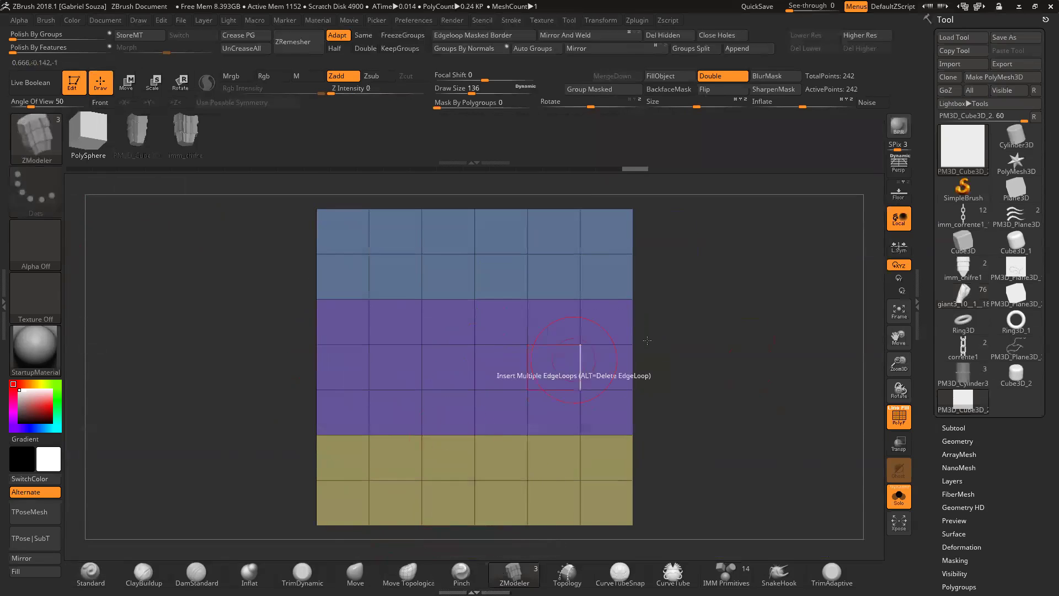
left_click(527, 312)
key("ctrl+z")
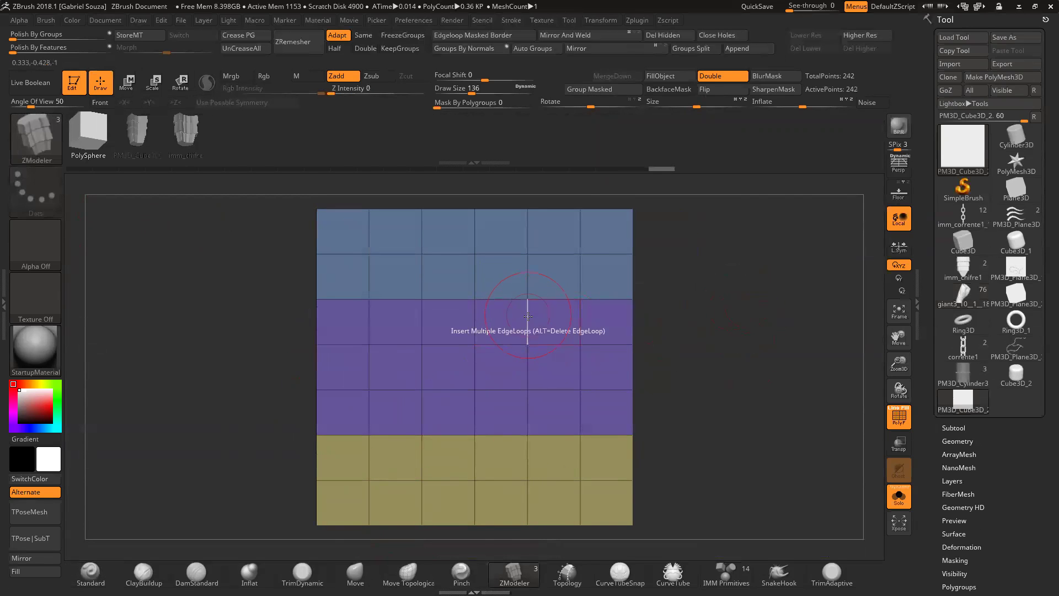
key("ctrl+z")
key("space")
left_click(507, 402)
left_click_drag(531, 319, 534, 300)
left_click_drag(684, 298, 677, 387, "alt")
Step: Mask everything except the blue top band, scale that band slightly wider, raise it a little, and clear the mask
mouse_move(196, 227)
left_mouse_down("ctrl")
mouse_move(728, 334)
mouse_move(755, 393)
left_mouse_up("ctrl")
left_click(754, 397, "ctrl")
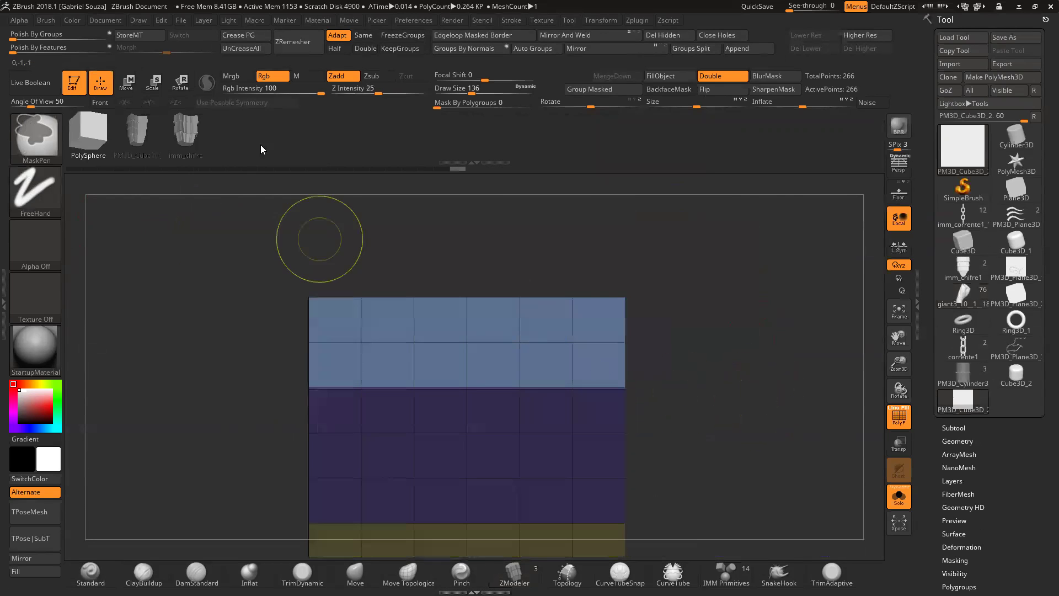
left_click(129, 86)
left_click_drag(468, 391, 483, 278)
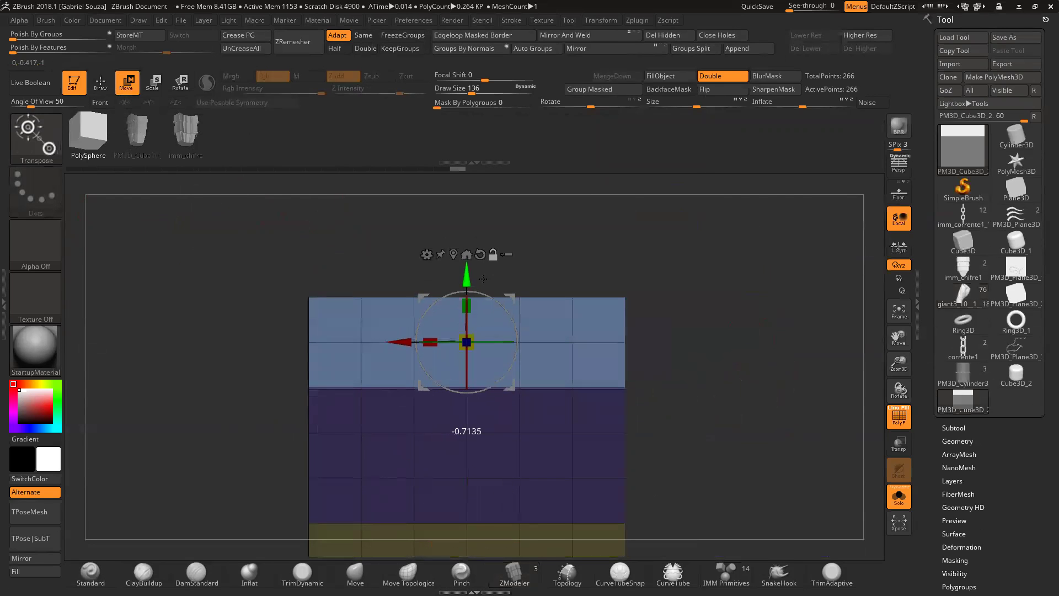
left_click_drag(467, 342, 489, 353)
left_click_drag(468, 280, 467, 276)
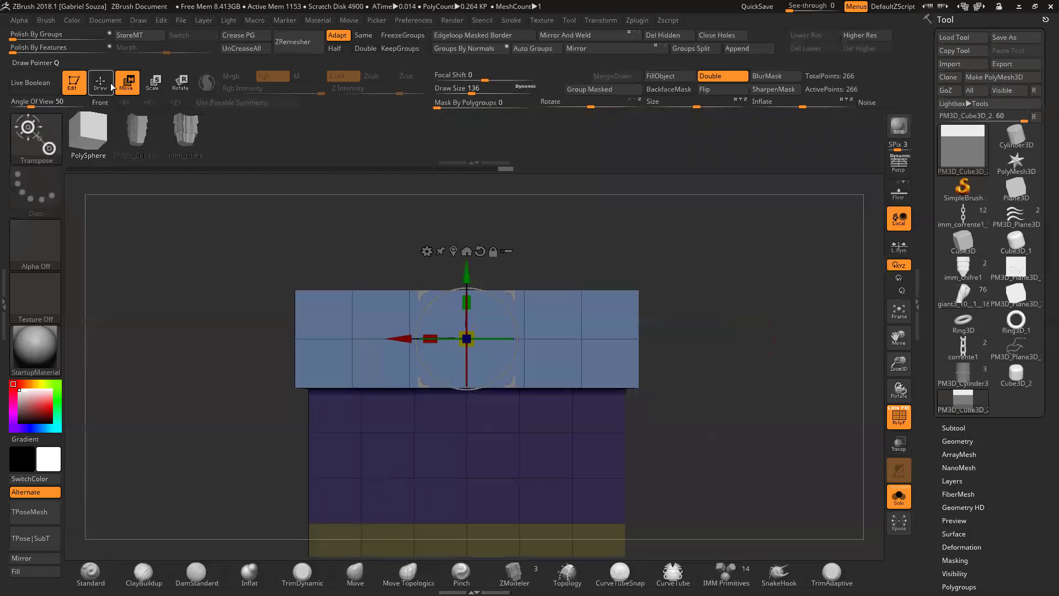
key("q")
left_click(693, 442, "ctrl")
key("f")
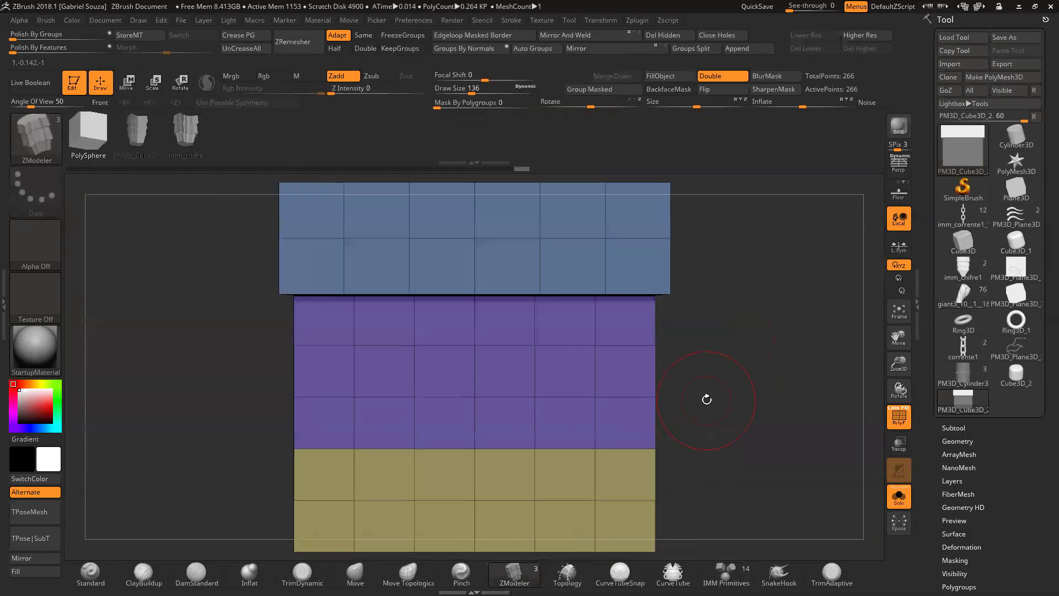
Step: Insert an edge loop in the yellow band just below its border with the purple band
left_click_drag(889, 372, 774, 375)
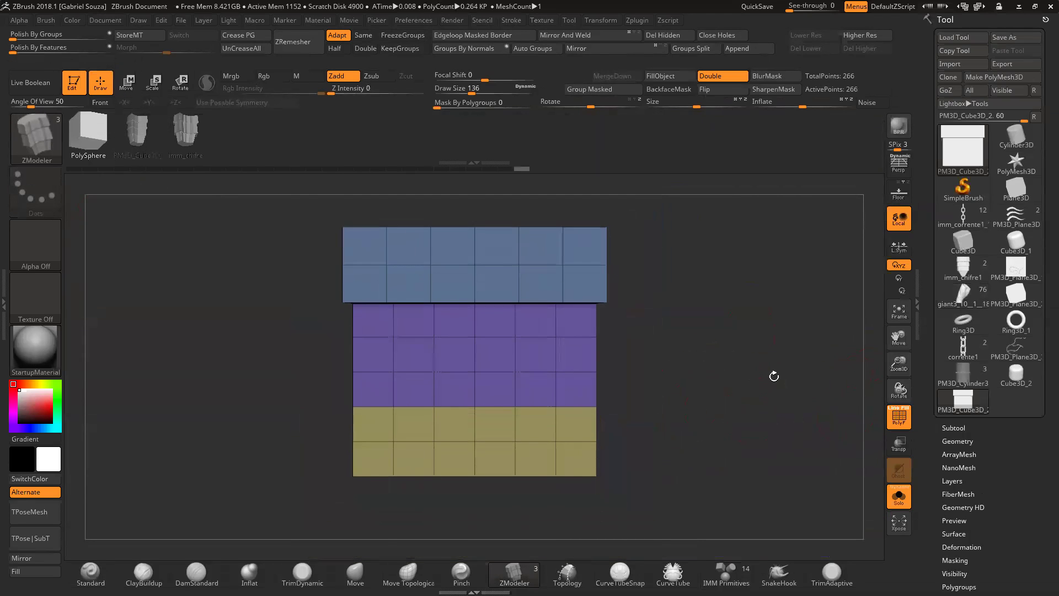
left_click_drag(906, 366, 870, 397)
left_click_drag(793, 364, 728, 388)
left_click_drag(897, 363, 839, 444)
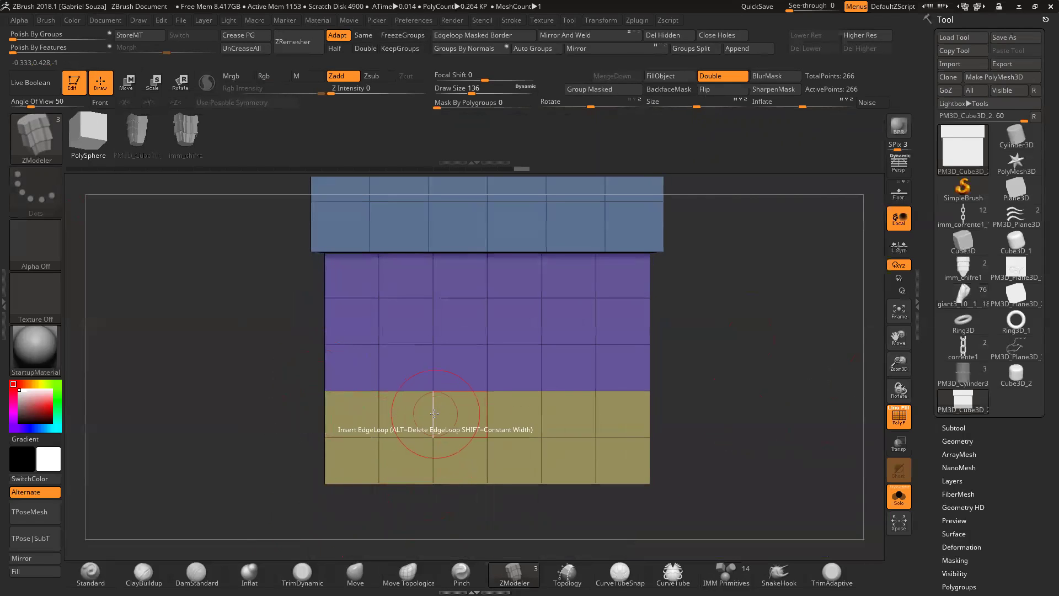
left_click_drag(434, 413, 439, 393)
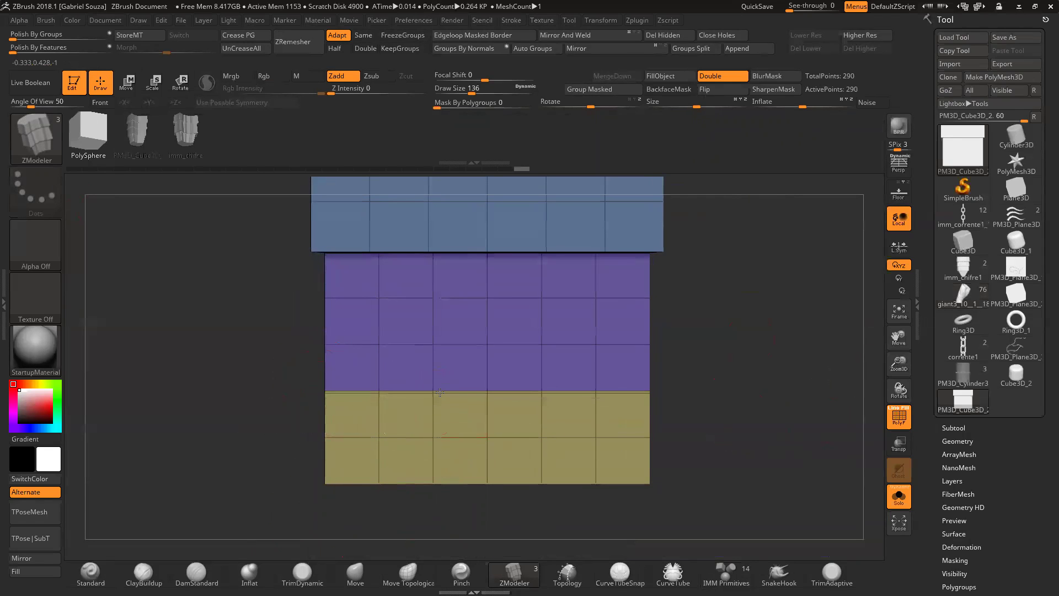
left_click_drag(287, 474, 282, 453, "alt")
Step: Mask everything except the yellow bottom band, scale that band slightly narrower, raise it a little, and clear the mask
mouse_move(243, 507)
left_mouse_down("ctrl")
mouse_move(330, 496)
mouse_move(758, 370)
mouse_move(747, 372)
left_mouse_up("ctrl")
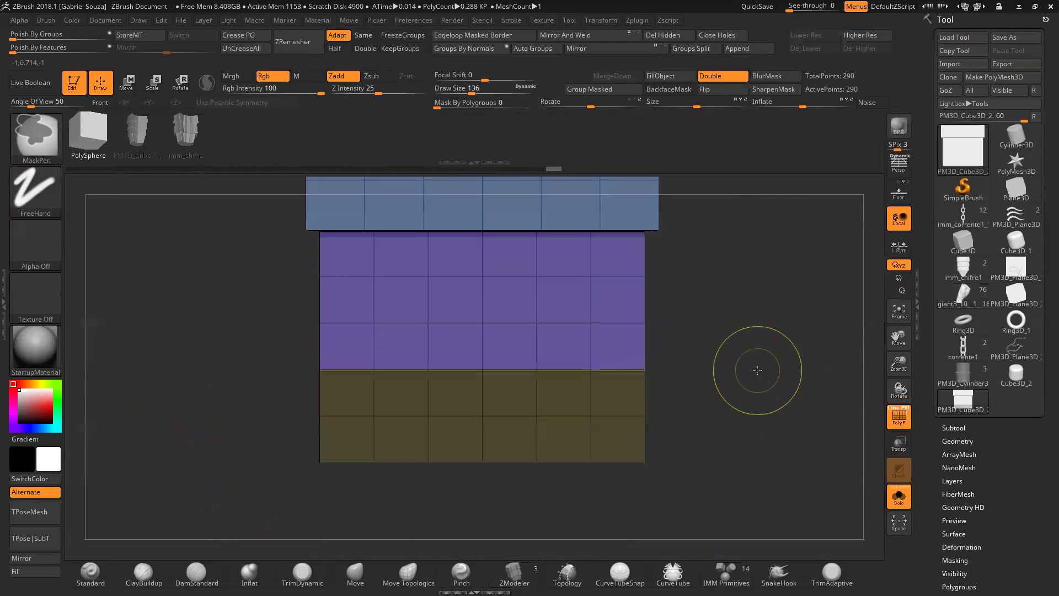
left_click(696, 403, "ctrl")
key("w")
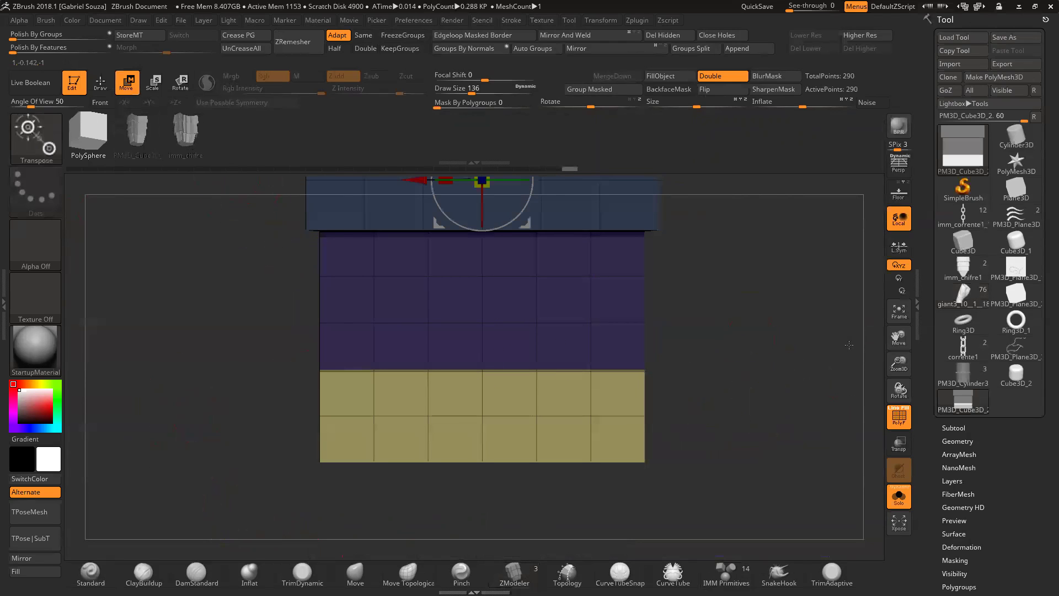
left_click_drag(902, 361, 885, 511)
left_click_drag(467, 297, 459, 408, "alt")
left_click_drag(899, 363, 899, 406)
left_click_drag(492, 388, 476, 396)
left_click_drag(492, 326, 492, 322)
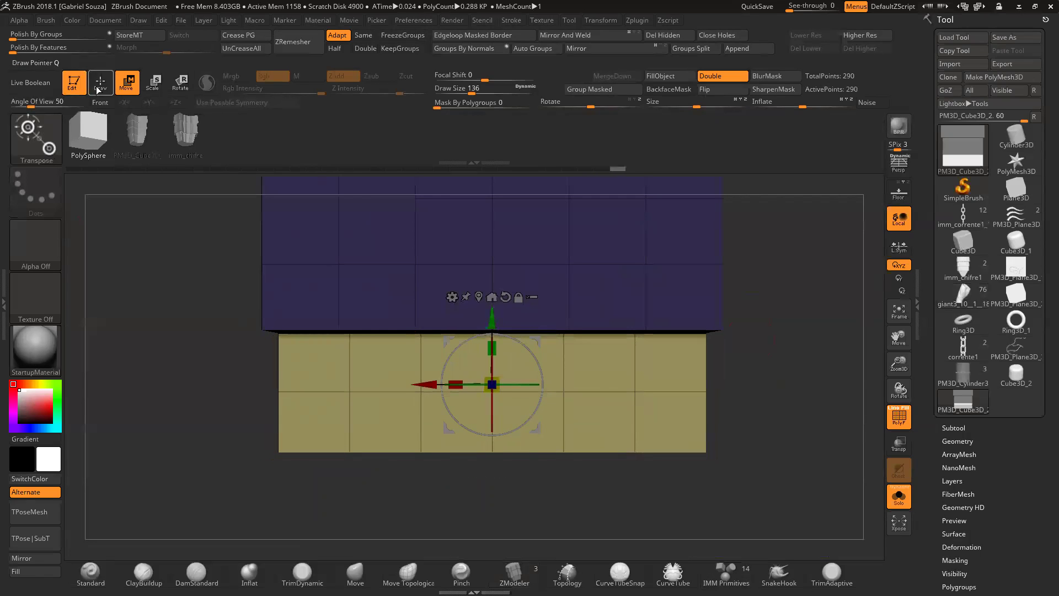
key("q")
left_click_drag(190, 360, 199, 381, "ctrl")
key("f")
Step: Isolate the middle purple polygroup so its ledge faces can be viewed from below
left_click_drag(743, 357, 837, 382)
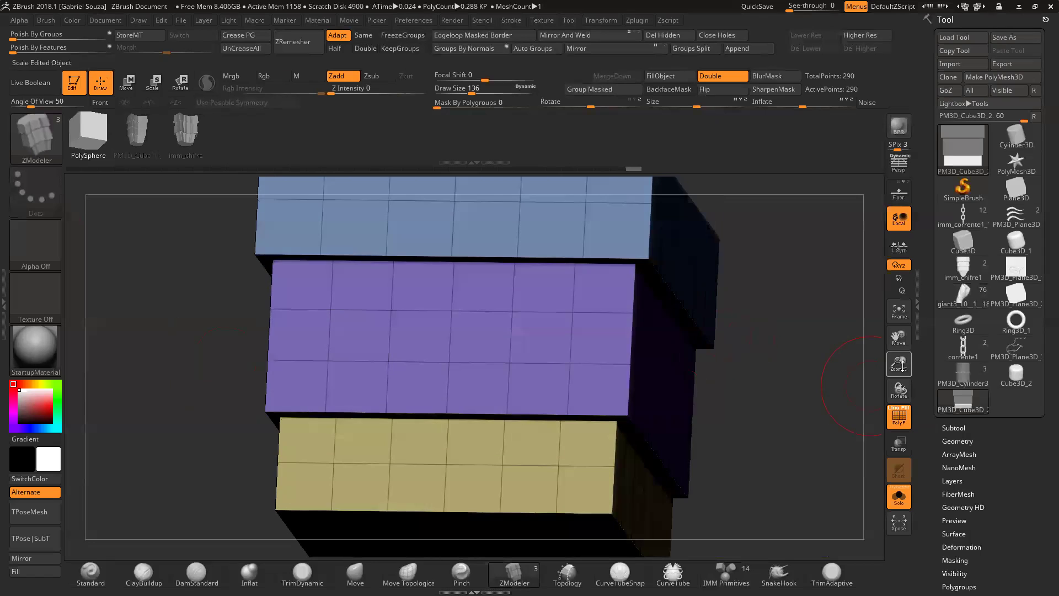
left_click_drag(903, 364, 897, 329)
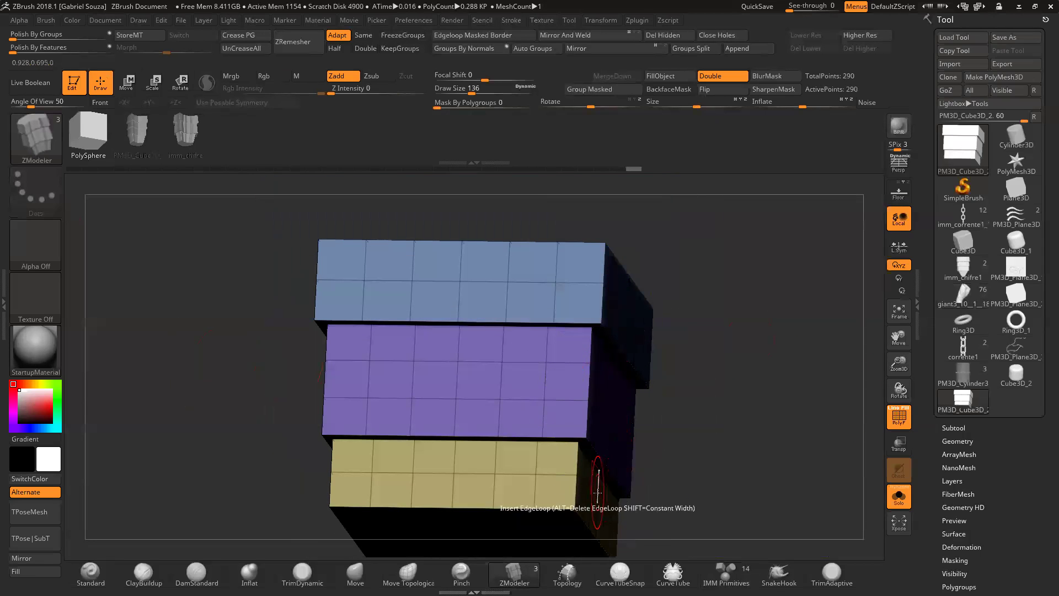
left_click_drag(747, 421, 751, 360)
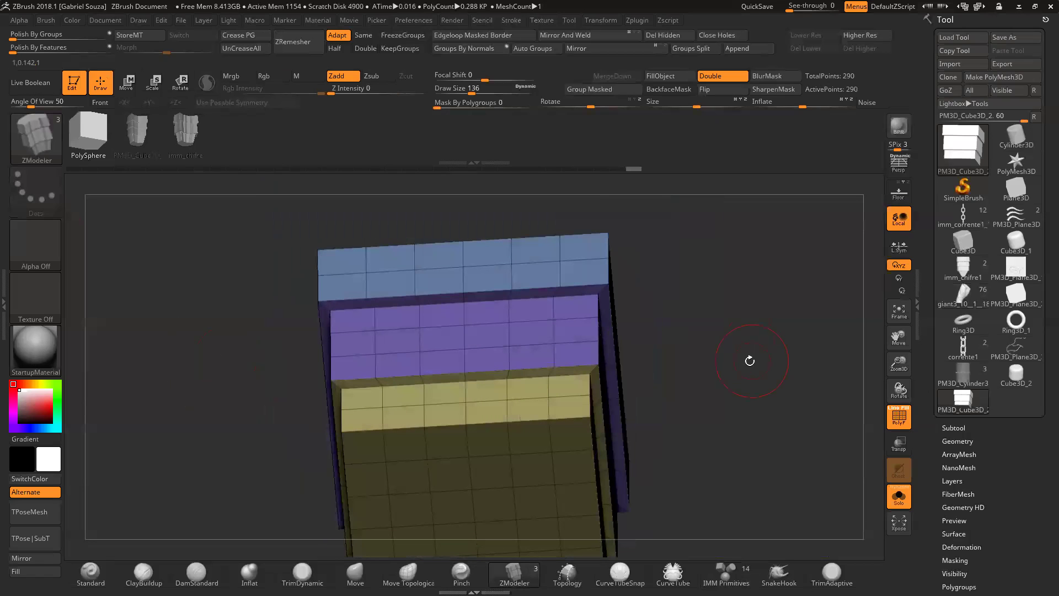
left_click_drag(901, 363, 900, 416)
left_click_drag(742, 272, 730, 369, "alt")
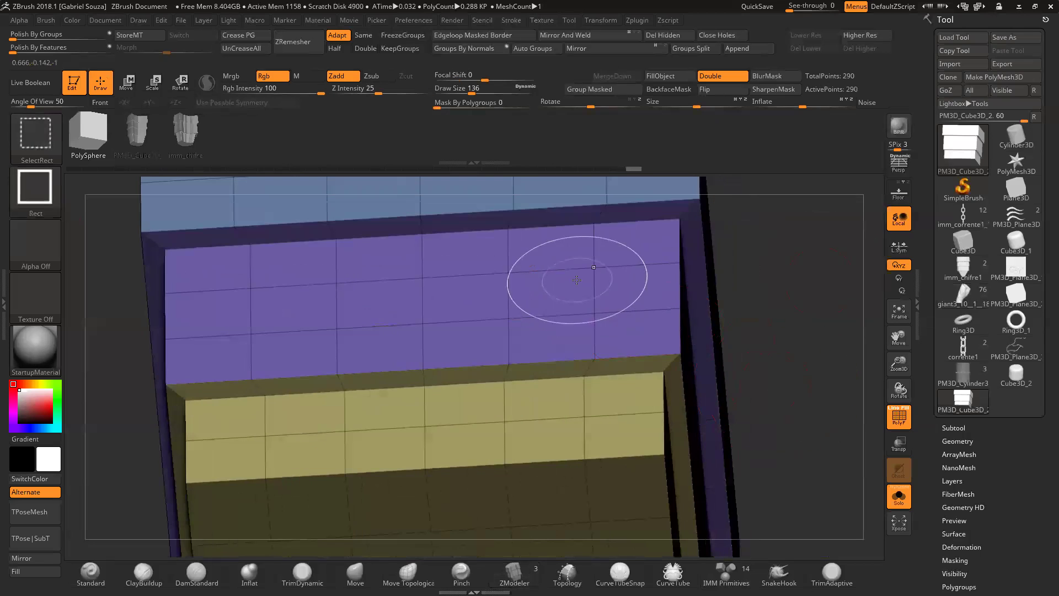
left_click(578, 280, "ctrl+shift")
left_click_drag(739, 292, 723, 240)
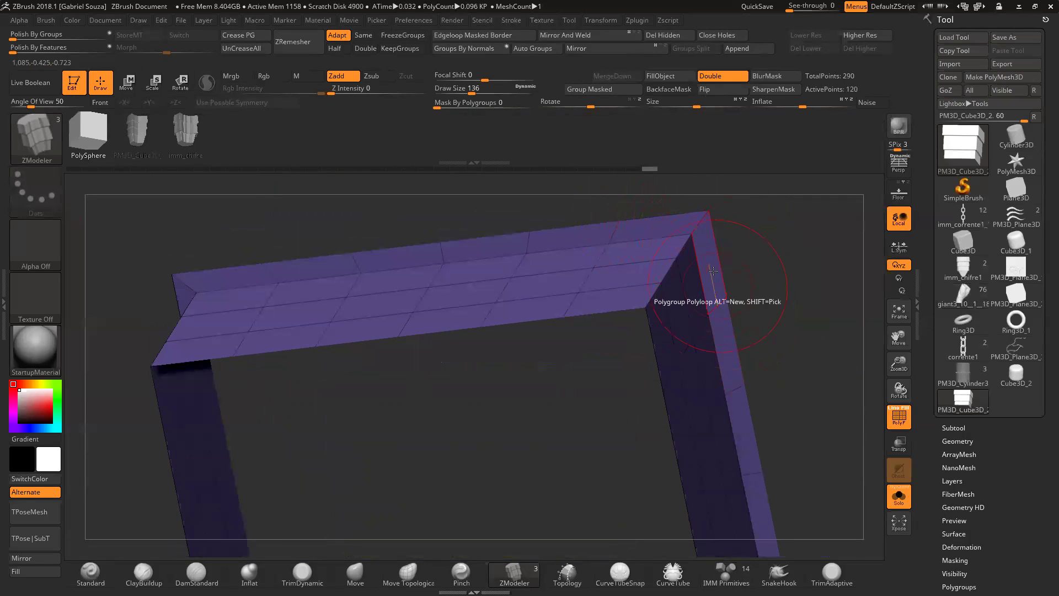
Step: Show all bands again and assign a new polygroup to the ledge loop between the blue and purple bands
left_click(292, 249)
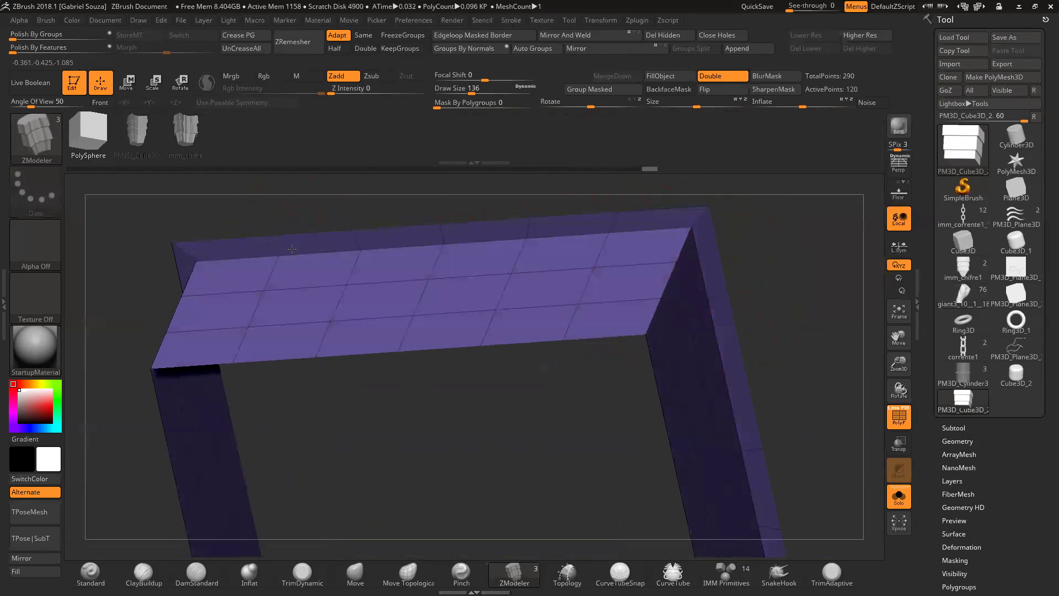
left_click(801, 353, "ctrl+shift")
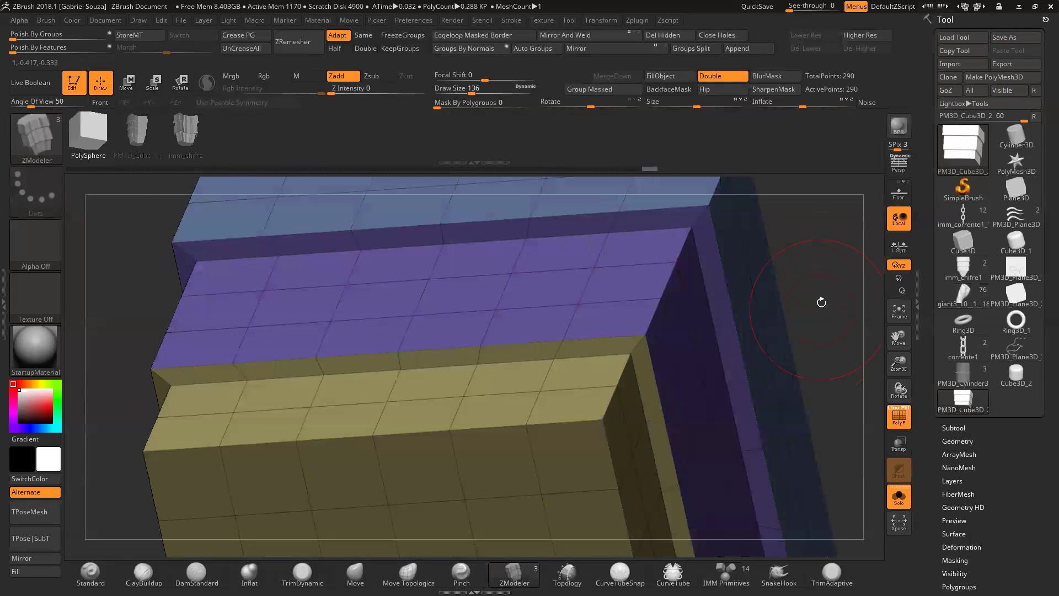
mouse_move(141, 274)
left_mouse_down("alt")
mouse_move(144, 305)
mouse_move(193, 294)
left_mouse_up("alt")
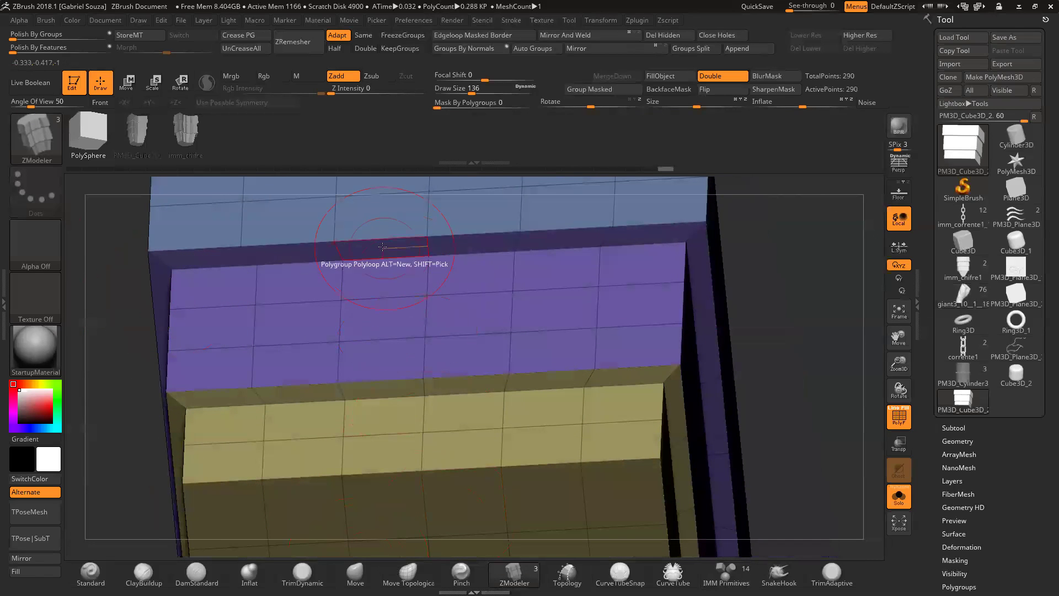
key("space")
left_click(366, 249)
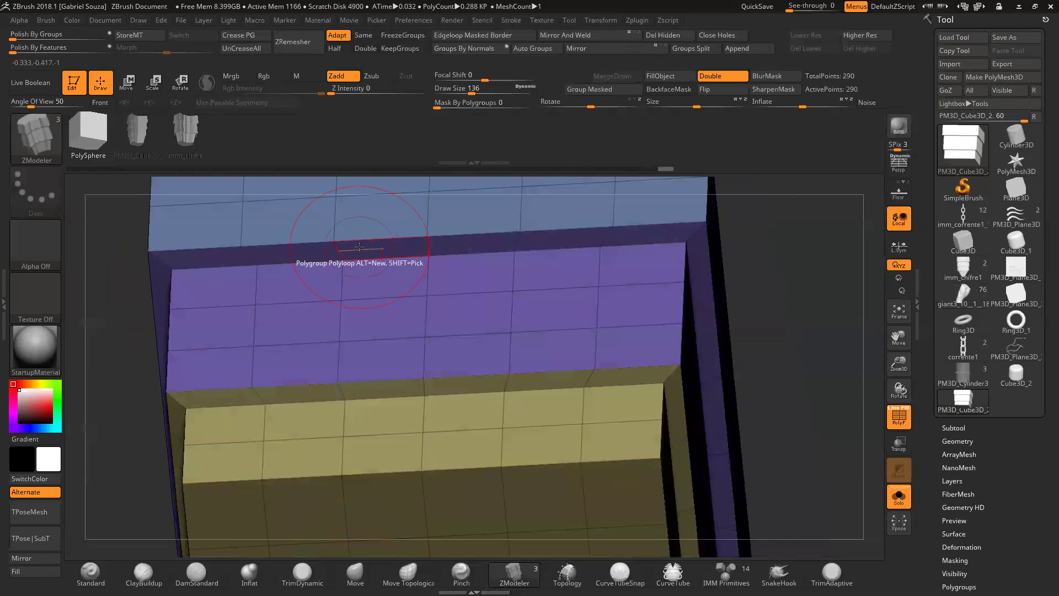
left_click(359, 247)
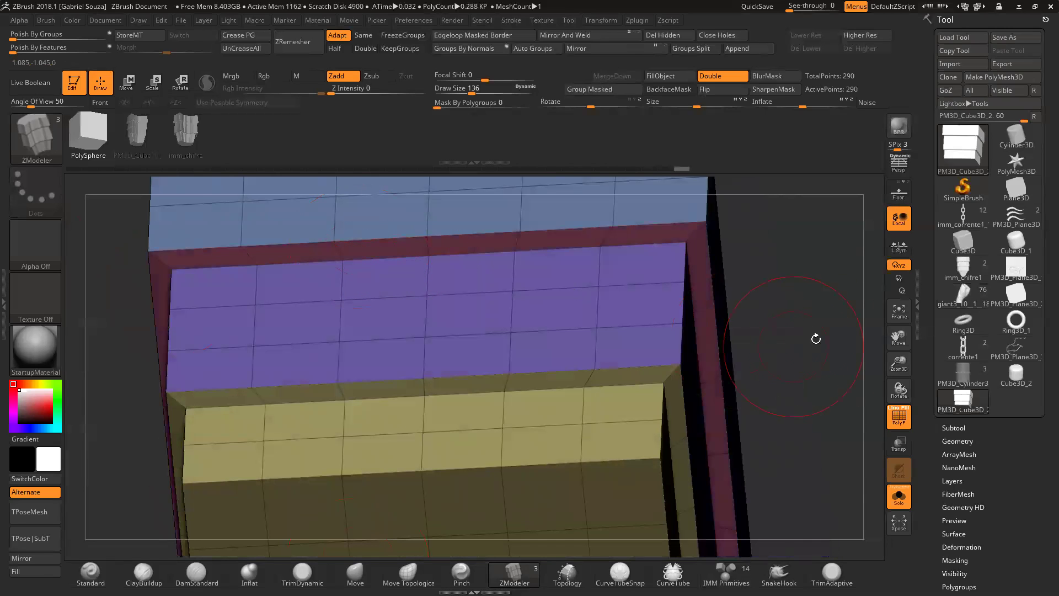
Step: Isolate the blue top band with its ledge, merge them into one polygroup, and show the whole block again
left_click(480, 248)
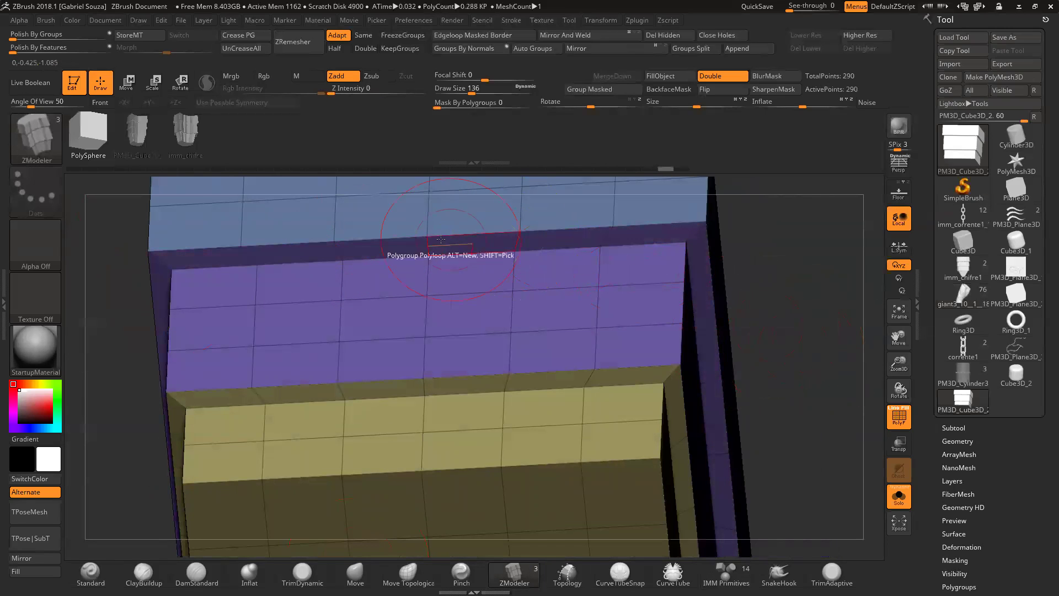
left_click(362, 250)
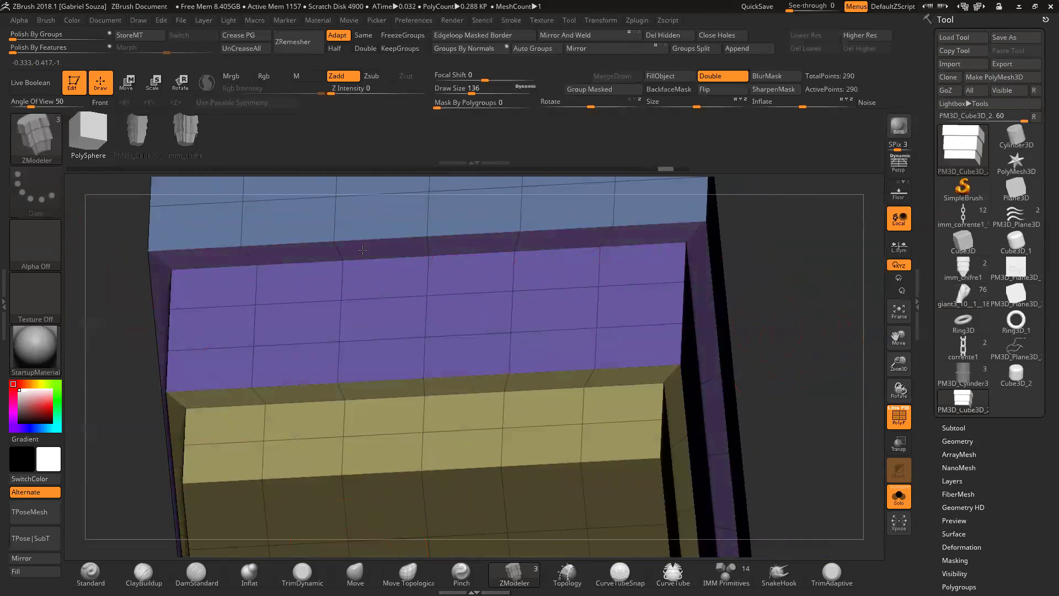
left_click_drag(898, 362, 894, 326)
mouse_move(714, 274)
left_mouse_down()
mouse_move(667, 289)
mouse_move(657, 312)
mouse_move(602, 242)
left_mouse_up()
left_click(525, 218, "ctrl+shift")
left_click(541, 241, "ctrl+shift")
key("ctrl+z")
left_click(544, 237, "ctrl+shift")
left_click_drag(651, 294, 665, 324, "ctrl+shift")
key("ctrl+w")
left_click(711, 324, "ctrl+shift")
mouse_move(663, 282)
left_mouse_down()
mouse_move(666, 320)
mouse_move(672, 294)
left_mouse_up()
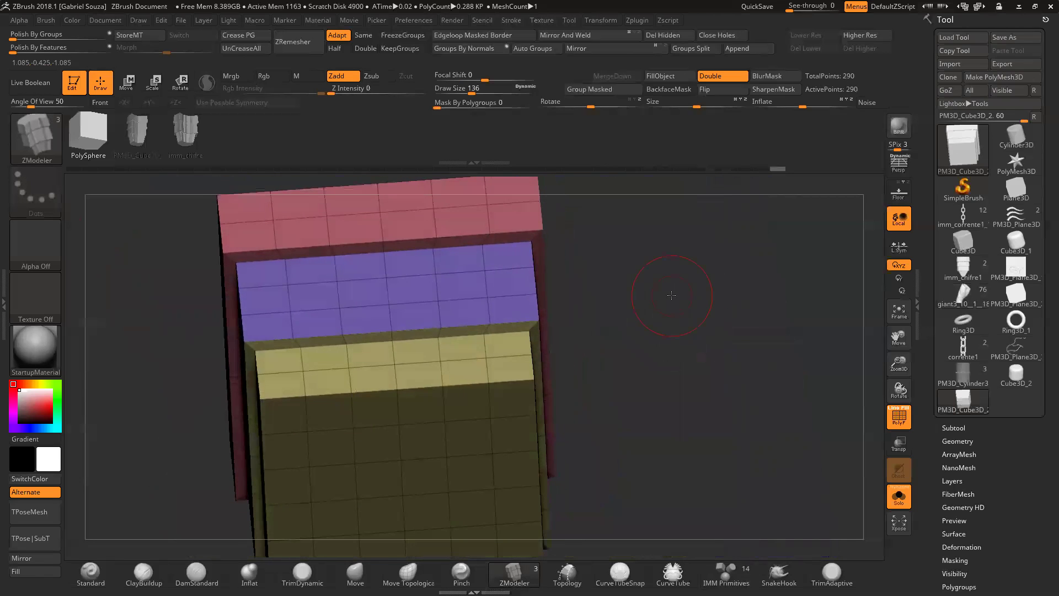
Step: Scale the whole stepped block down in depth so it is flatter from front to back
key("shift+f")
key("shift+f")
left_click_drag(902, 363, 866, 345)
left_click_drag(751, 270, 699, 348, "shift")
key("w")
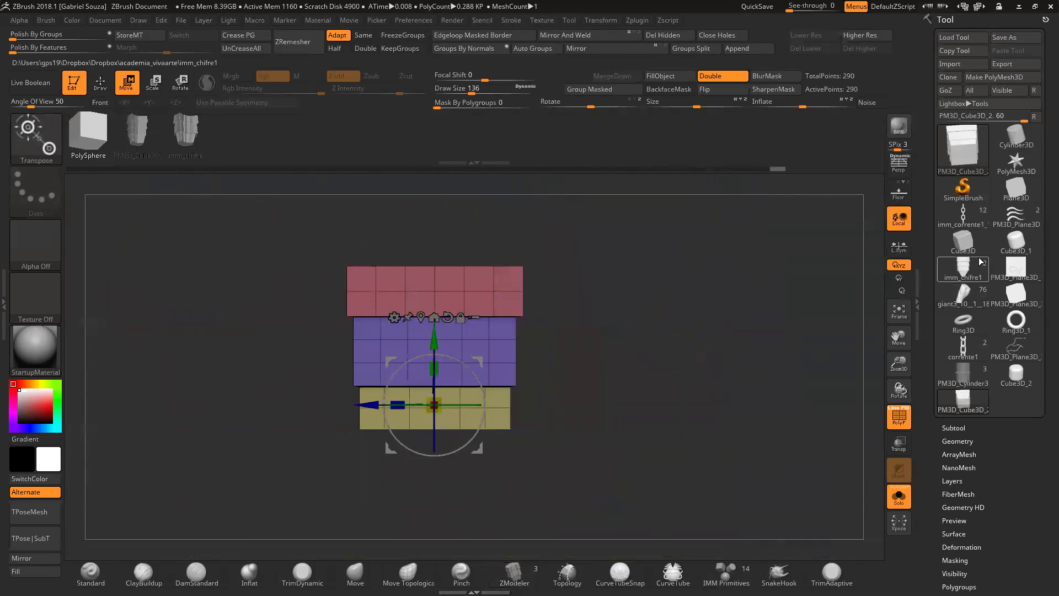
left_click_drag(400, 409, 417, 408)
Step: Stretch the whole block vertically so that all three bands become taller
left_click_drag(590, 354, 629, 366)
key("shift+f")
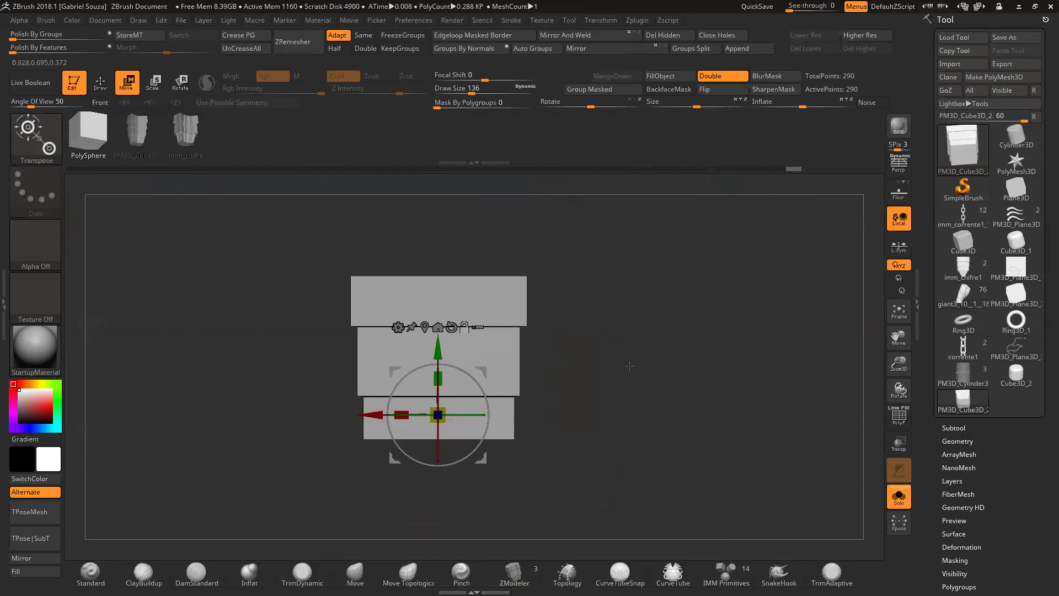
left_click_drag(442, 378, 448, 336)
left_click_drag(684, 365, 662, 403, "alt")
key("q")
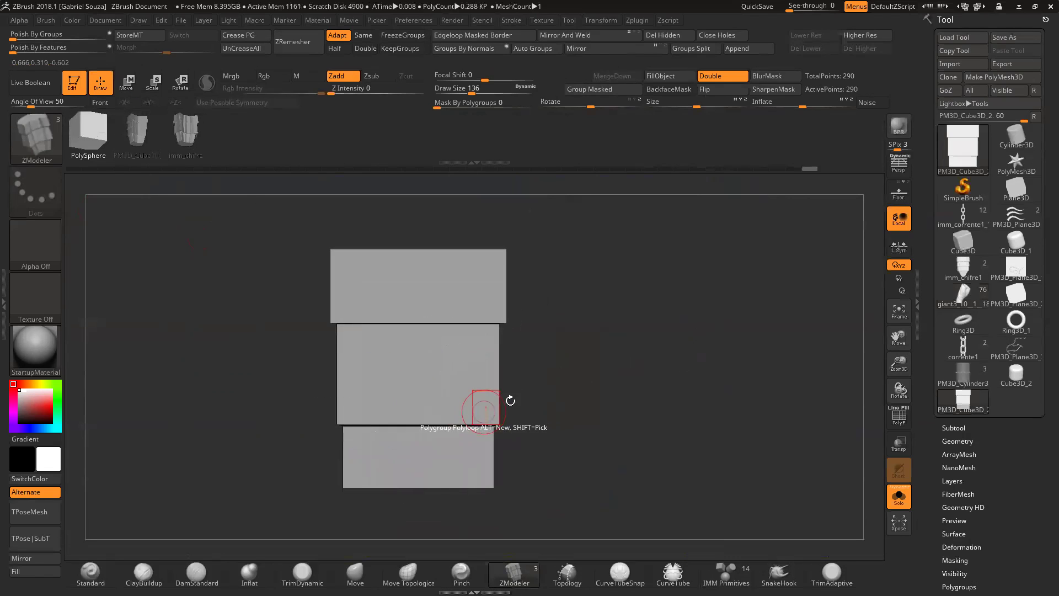
key("shift+f")
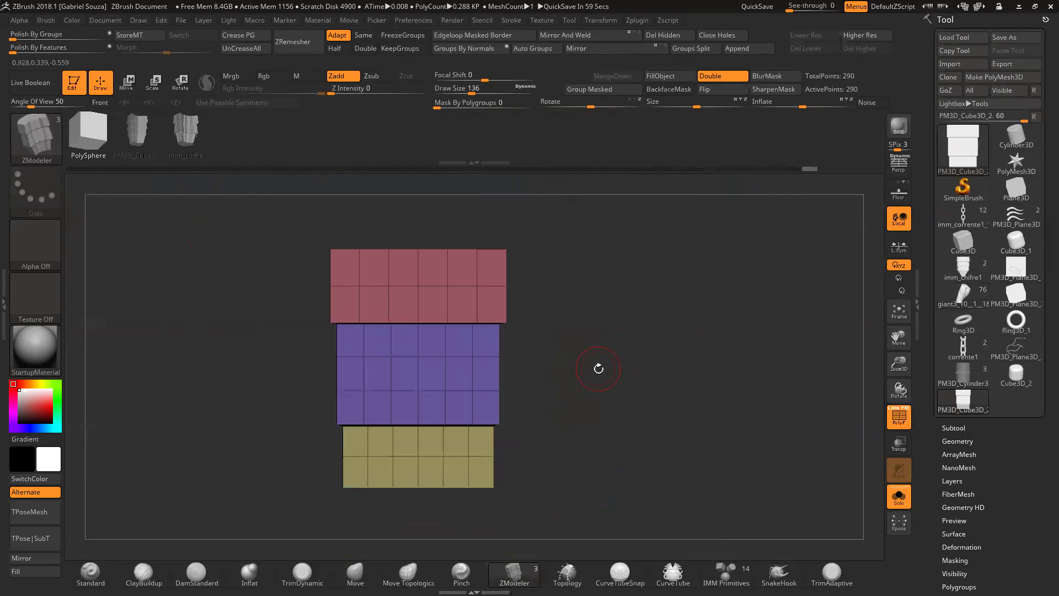
Step: Try masking everything except the middle section of the block's front side from the top view
left_click_drag(615, 362, 780, 364)
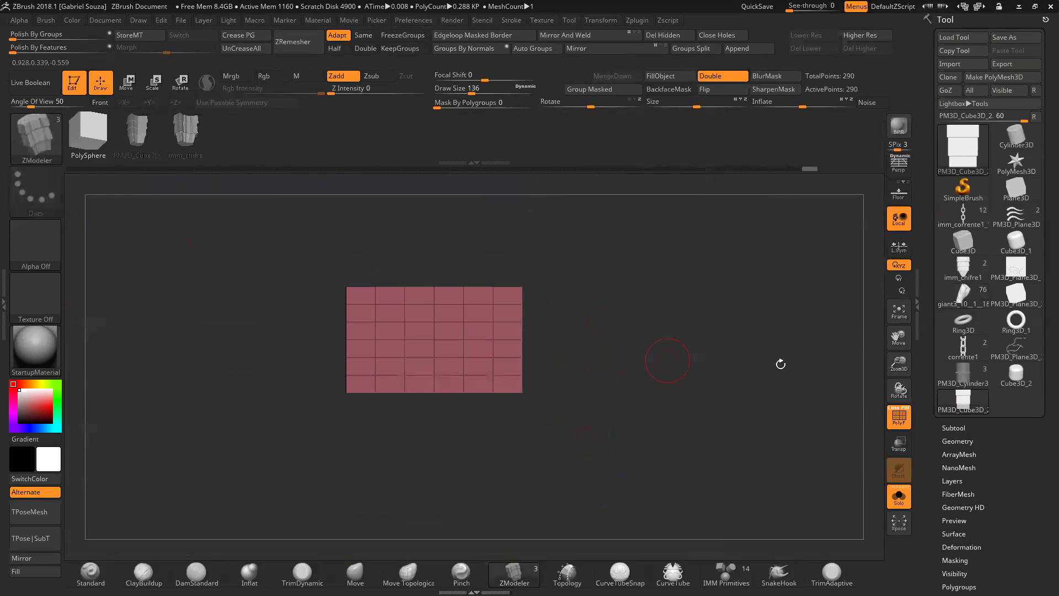
left_click_drag(895, 363, 895, 415)
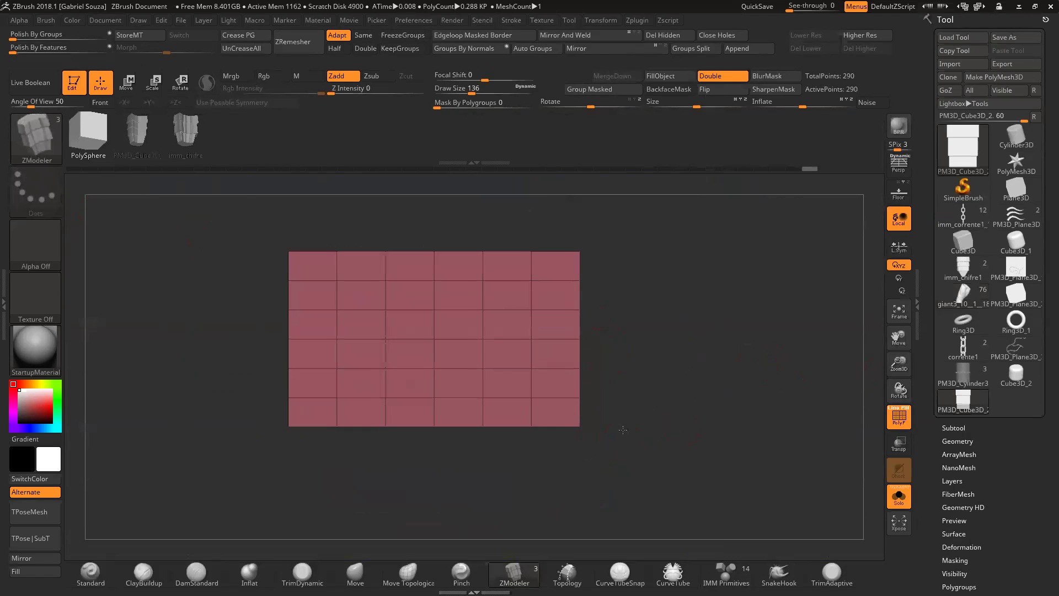
left_click_drag(621, 438, 623, 419, "alt")
key("ctrl")
key("ctrl")
mouse_move(366, 468)
left_mouse_down("ctrl")
mouse_move(455, 404)
mouse_move(531, 327)
mouse_move(496, 308)
left_mouse_up("ctrl")
key("b")
key("z")
key("m")
left_click_drag(627, 456, 624, 207)
mouse_move(652, 309)
left_mouse_down()
mouse_move(685, 307)
mouse_move(667, 321)
mouse_move(681, 367)
mouse_move(709, 400)
left_mouse_up()
left_click(681, 322, "ctrl")
left_click_drag(897, 364, 674, 362)
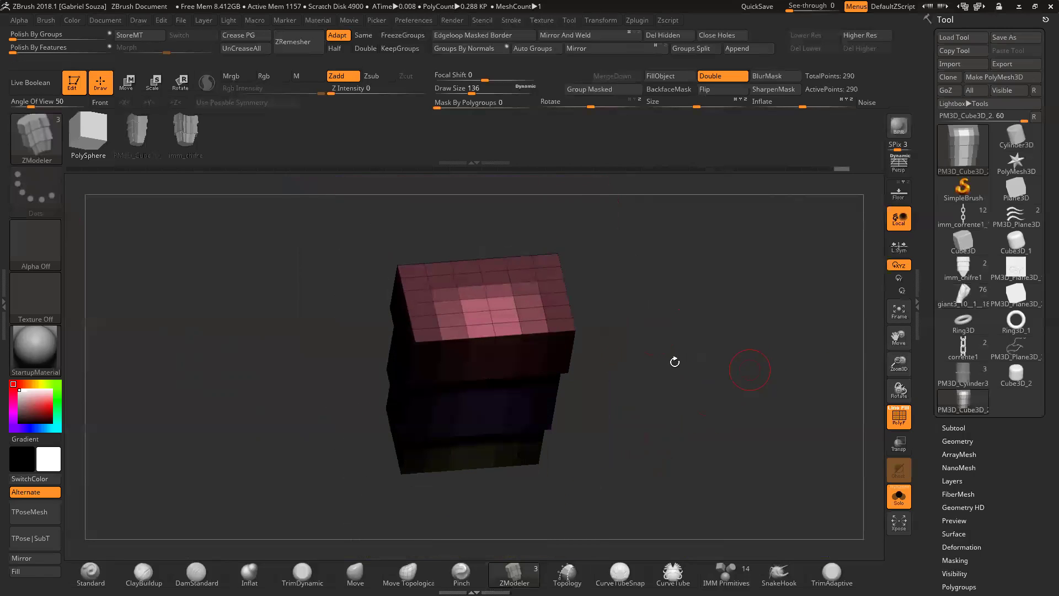
Step: Try moving the unmasked front middle section inward along the depth axis, and undo the attempts
left_click(126, 83)
left_click_drag(481, 470, 474, 448)
key("ctrl+z")
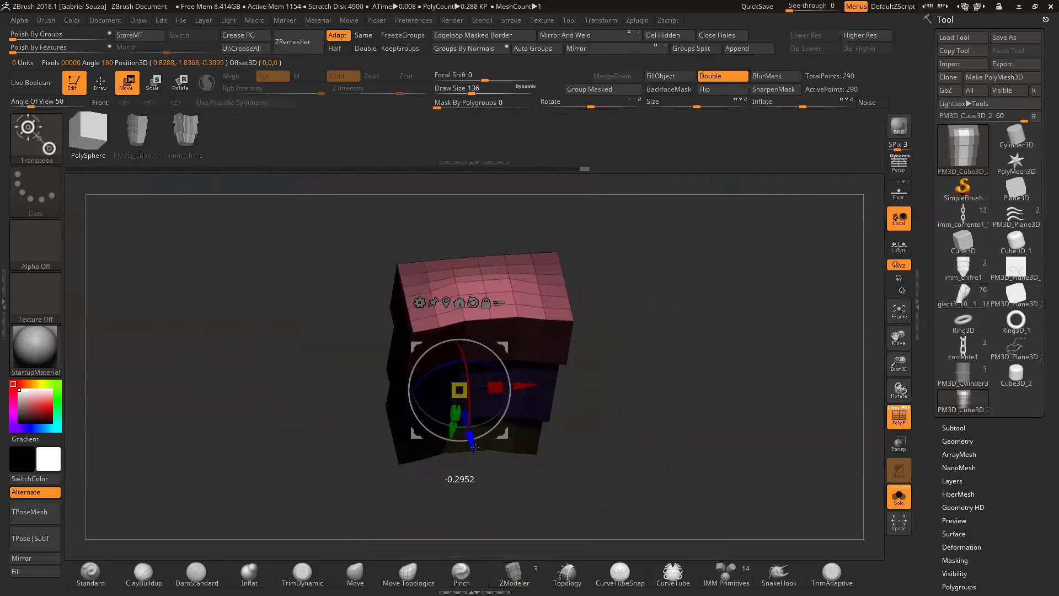
left_click_drag(610, 402, 614, 444, "alt")
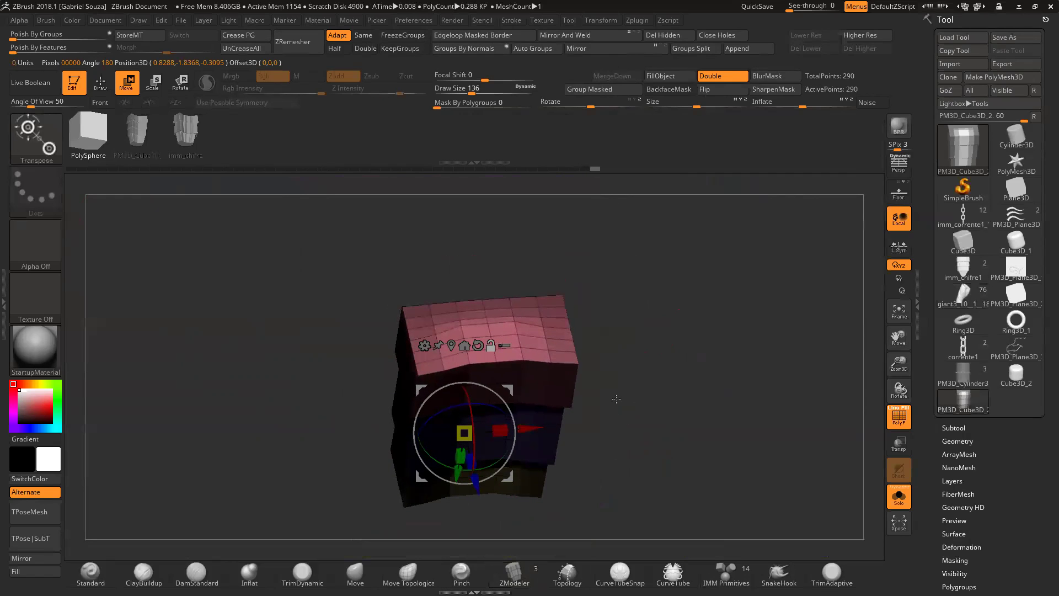
left_click_drag(478, 486, 476, 476)
key("ctrl+z")
left_click_drag(696, 421, 672, 366, "ctrl")
left_click_drag(643, 257, 659, 362, "alt")
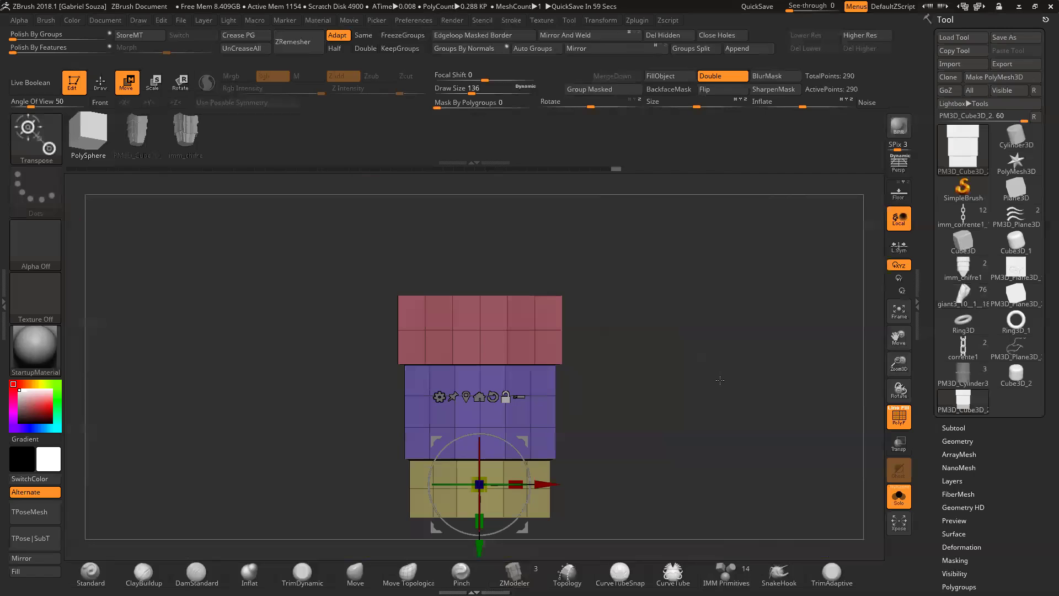
Step: Push the middle of the front side inward across all three bands using the Move brush at draw size 344
left_click_drag(659, 275, 657, 320)
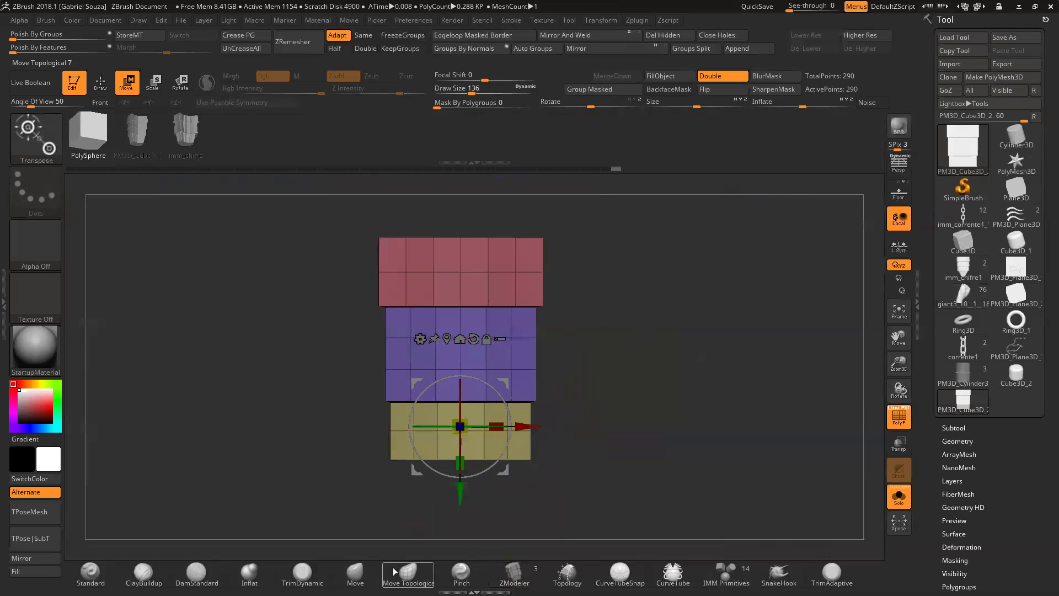
left_click(356, 573)
left_click_drag(904, 375, 902, 392)
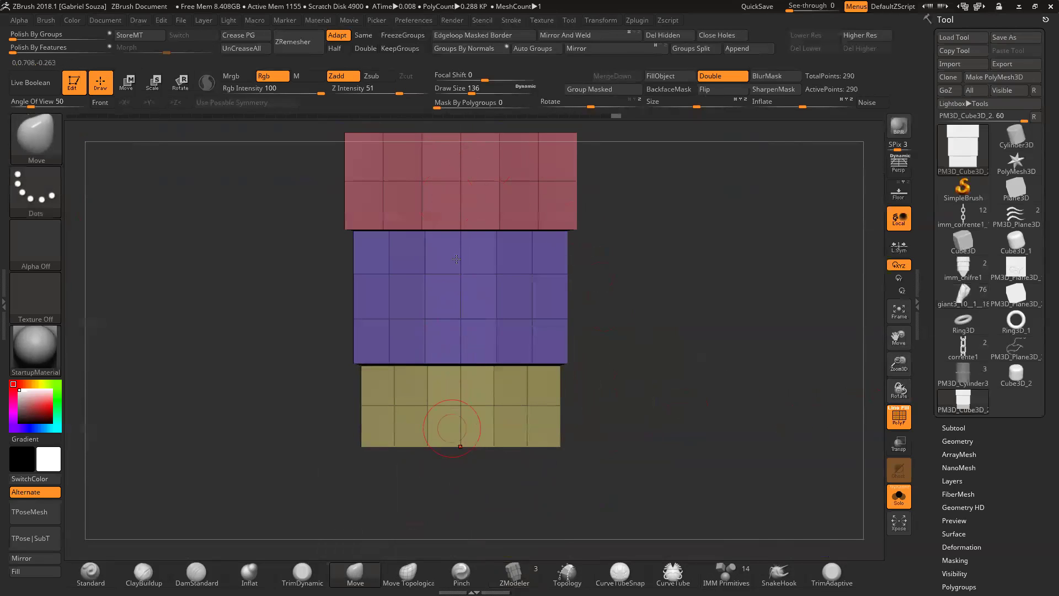
left_click_drag(610, 295, 613, 364, "alt")
left_click_drag(475, 93, 487, 90)
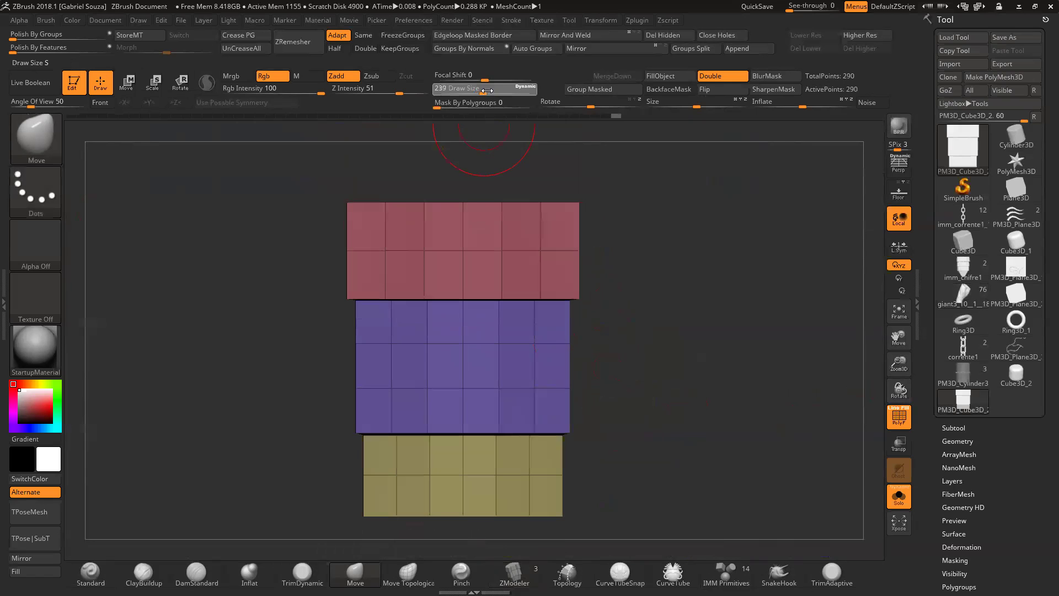
left_click_drag(580, 309, 618, 226)
left_click_drag(460, 287, 464, 314)
mouse_move(610, 311)
left_mouse_down()
mouse_move(579, 277)
mouse_move(487, 343)
mouse_move(618, 288)
left_mouse_up()
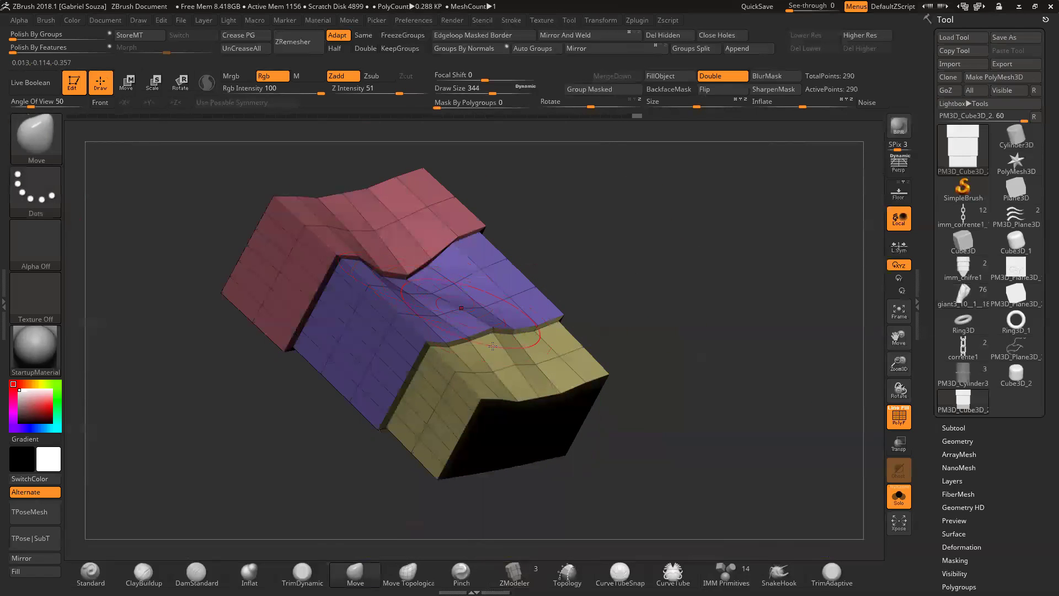
mouse_move(487, 342)
left_mouse_down()
mouse_move(462, 308)
mouse_move(473, 303)
left_mouse_up()
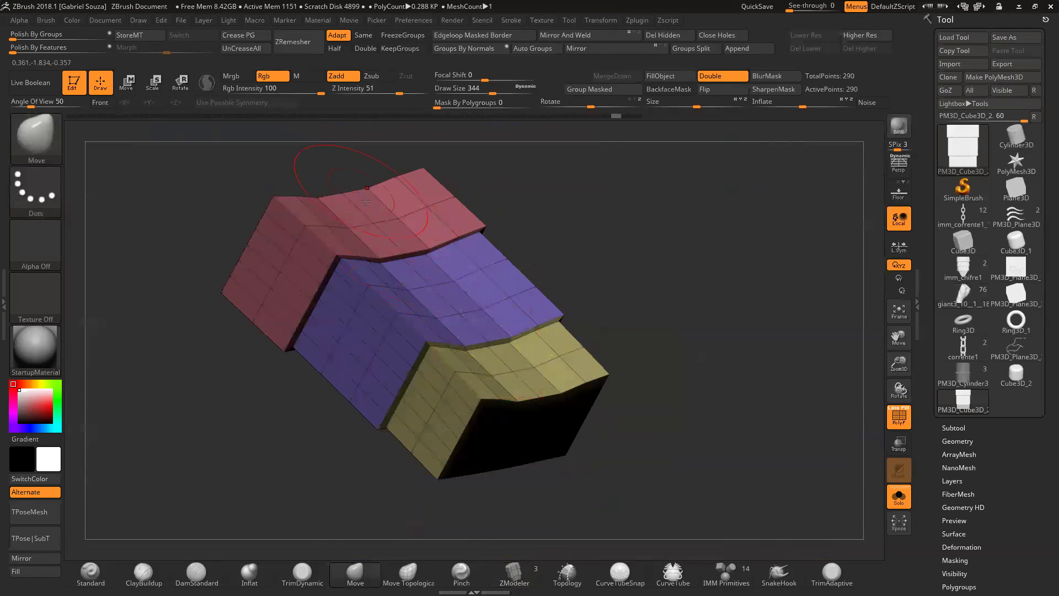
Step: Mask the middle of both narrow side faces from the top down to the underside, and invert the mask
left_click_drag(644, 296, 673, 373)
left_click_drag(653, 334, 636, 347, "alt")
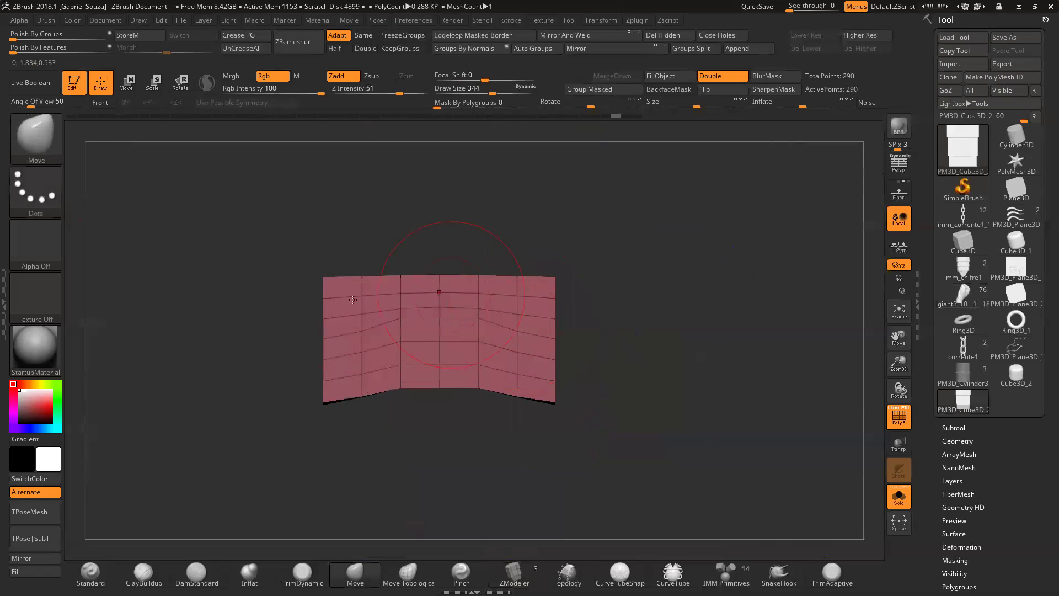
key("ctrl")
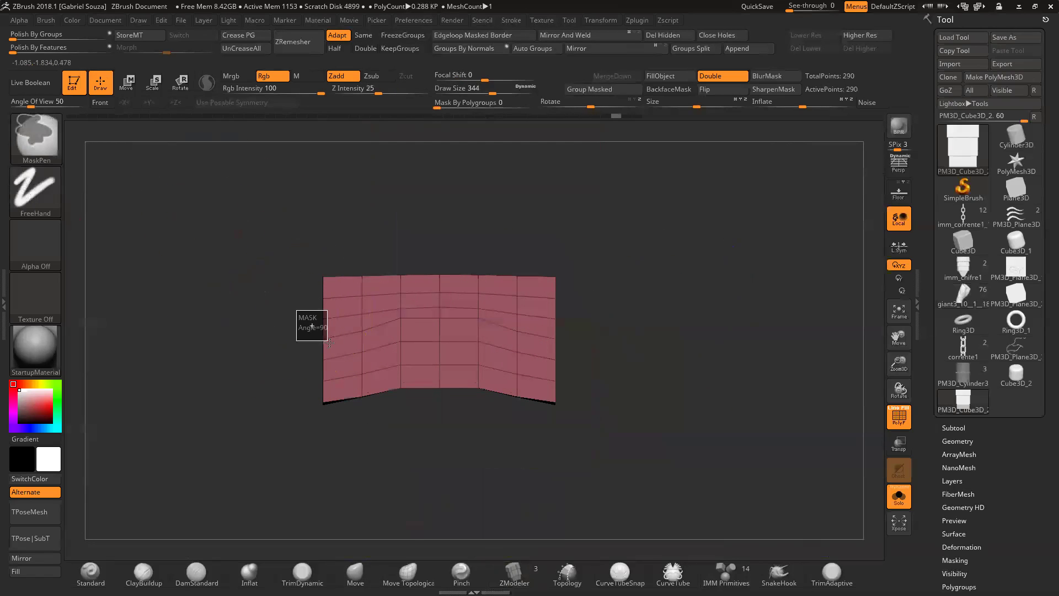
left_click_drag(333, 360, 361, 359, "ctrl")
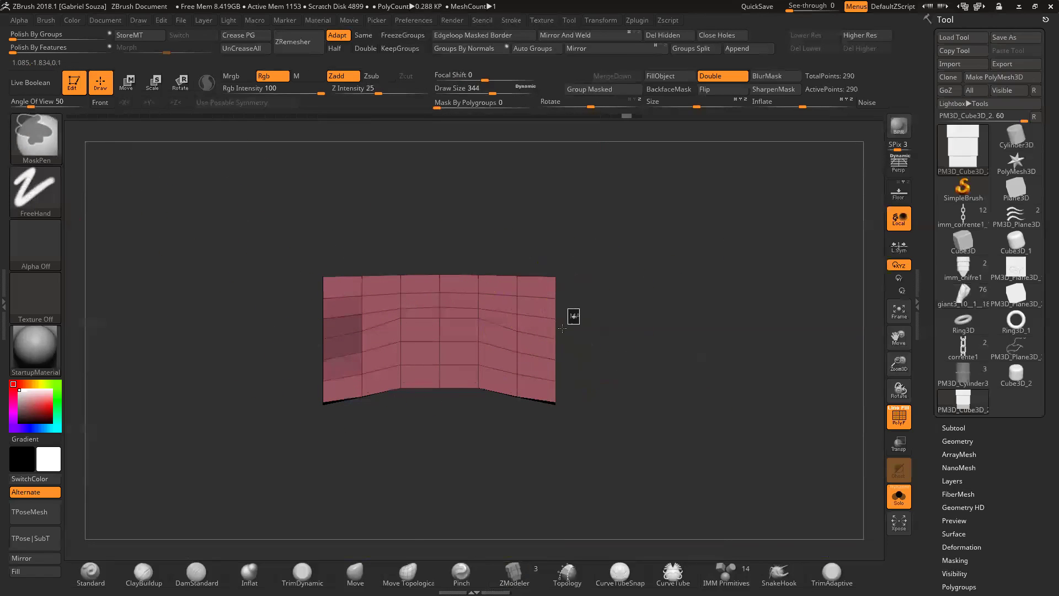
left_click_drag(546, 365, 546, 365, "ctrl")
mouse_move(631, 352)
left_mouse_down()
mouse_move(629, 272)
mouse_move(659, 223)
mouse_move(668, 245)
mouse_move(686, 237)
mouse_move(627, 320)
mouse_move(679, 235)
mouse_move(643, 237)
left_mouse_up()
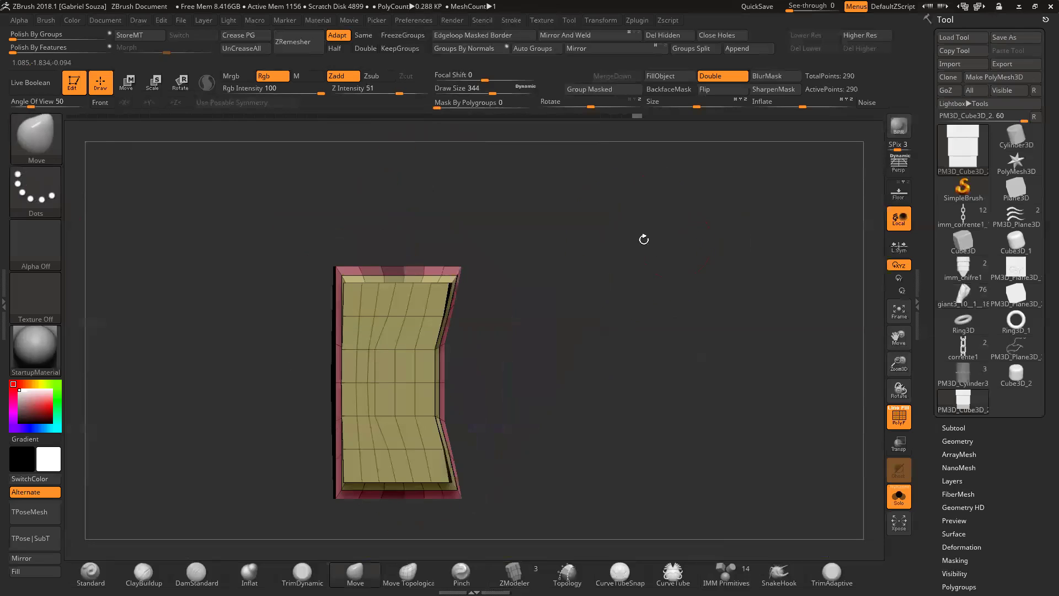
mouse_move(560, 300)
left_mouse_down()
mouse_move(558, 321)
mouse_move(558, 300)
left_mouse_up()
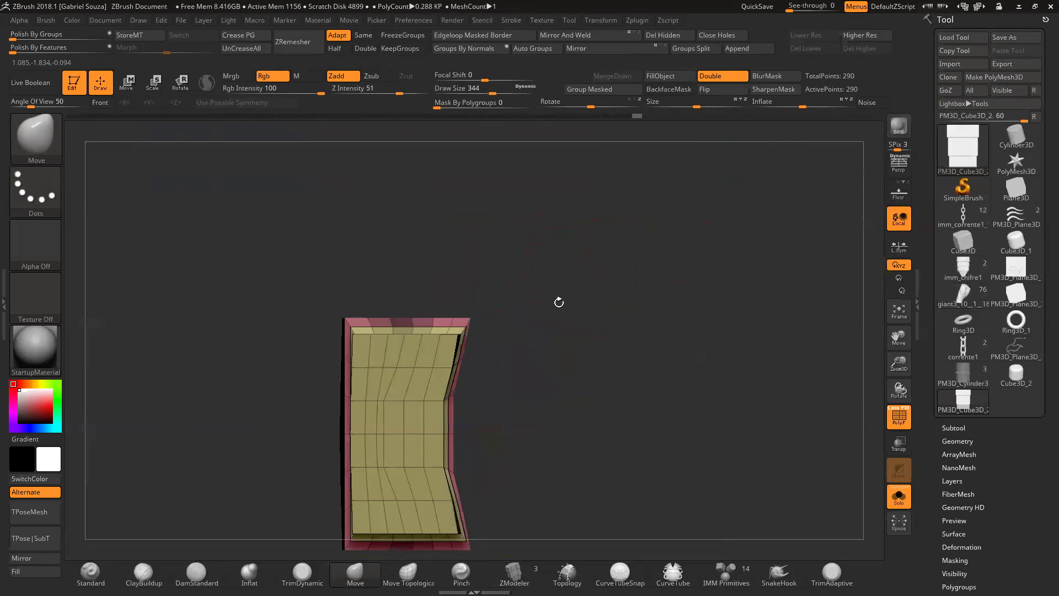
left_click_drag(517, 271, 515, 293)
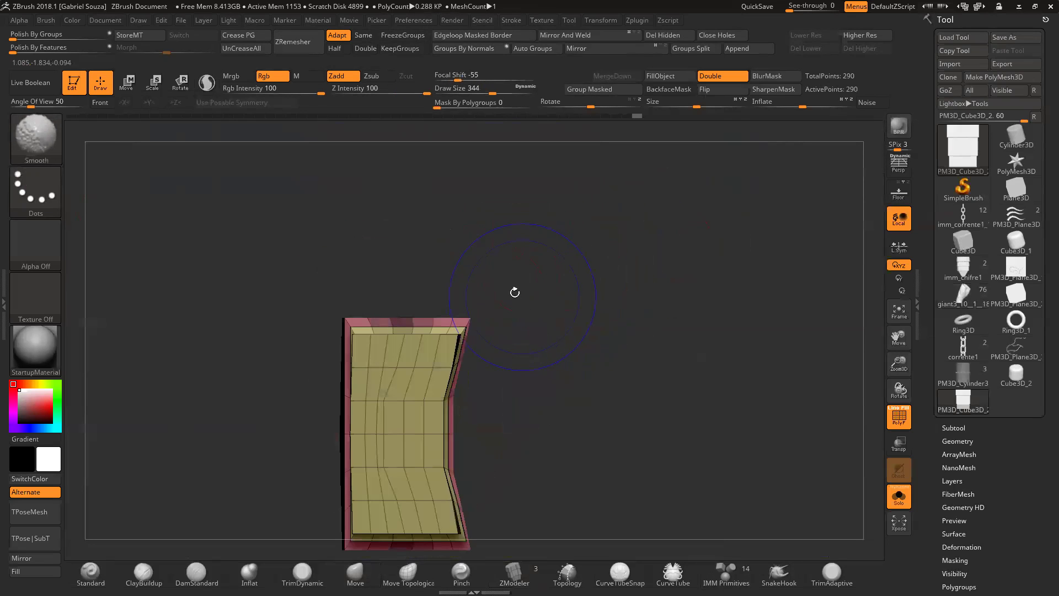
key("ctrl")
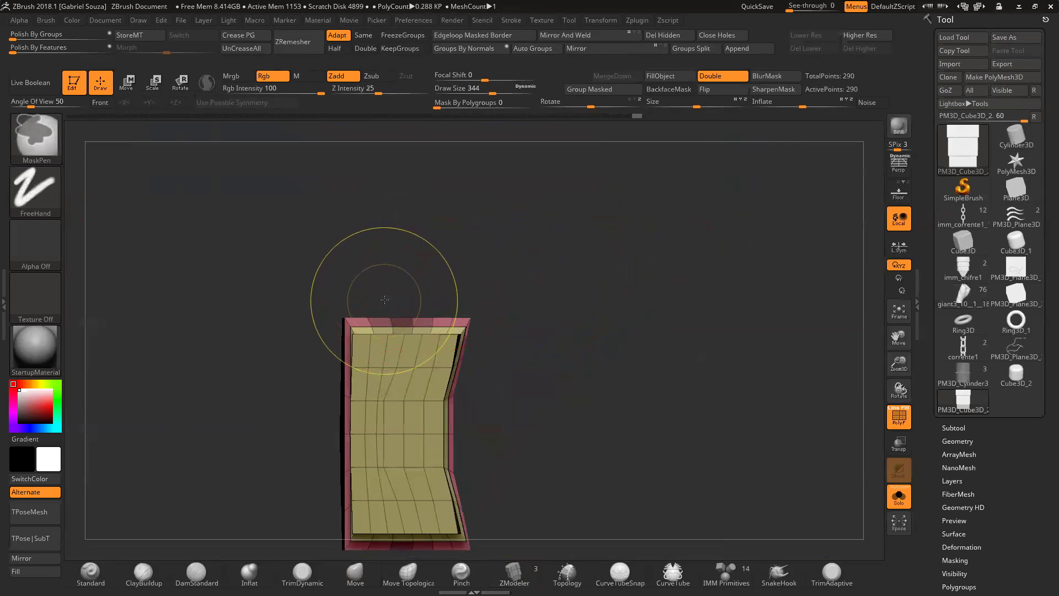
left_click_drag(423, 343, 425, 338, "ctrl")
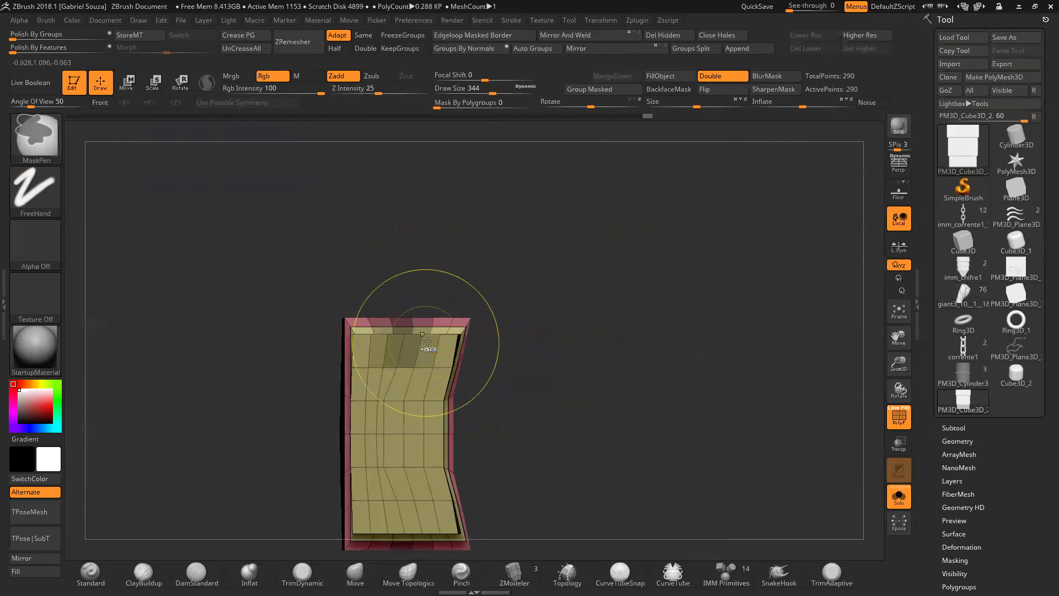
mouse_move(489, 264)
left_mouse_down()
mouse_move(541, 373)
mouse_move(601, 315)
mouse_move(647, 337)
left_mouse_up()
Step: Scale the unmasked side sections slightly wider so both sides bulge outward
key("w")
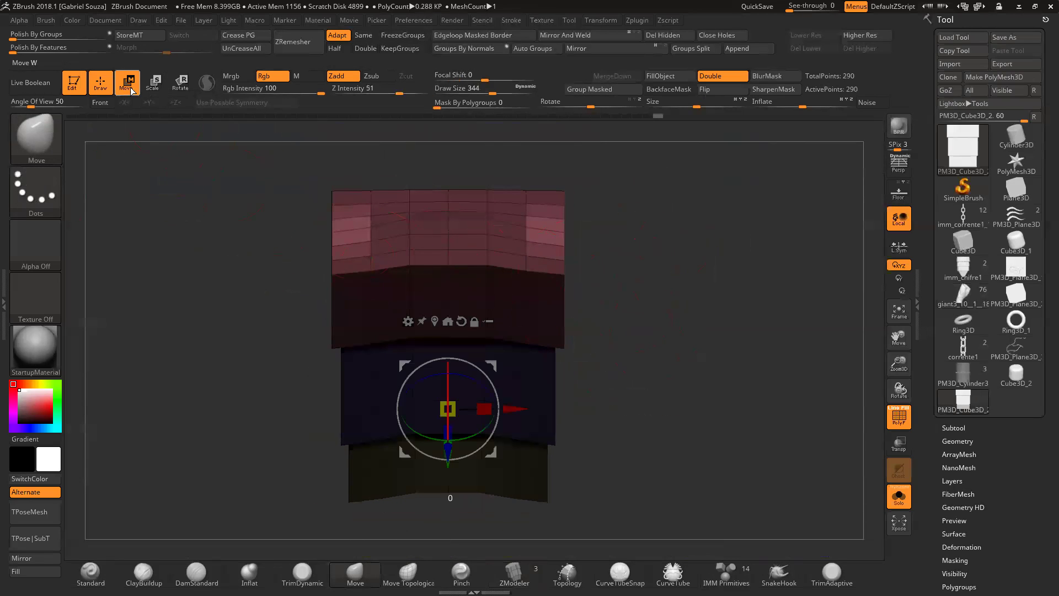
left_click_drag(484, 410, 491, 415)
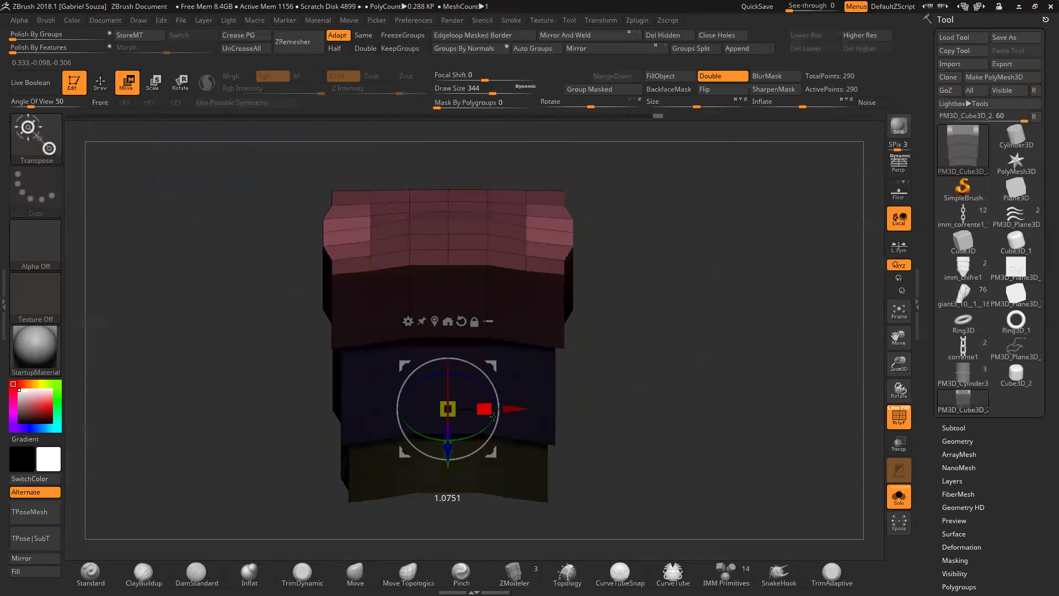
left_click_drag(496, 419, 496, 419)
mouse_move(595, 323)
left_mouse_down()
mouse_move(635, 339)
mouse_move(706, 308)
mouse_move(581, 372)
left_mouse_up()
left_click(698, 311)
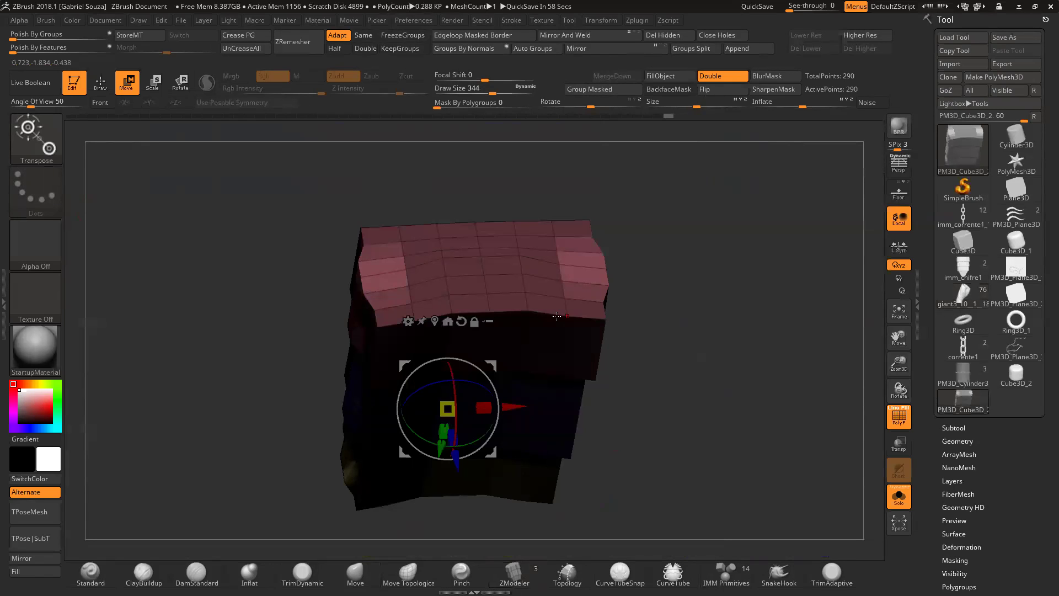
Step: Clear the mask, mask the purple middle band up to its borders with the neighbouring bands, and return to the Move brush
mouse_move(659, 286)
left_mouse_down()
mouse_move(676, 270)
mouse_move(654, 267)
mouse_move(647, 327)
mouse_move(620, 339)
mouse_move(619, 328)
mouse_move(723, 331)
mouse_move(645, 324)
mouse_move(633, 340)
mouse_move(631, 321)
left_mouse_up()
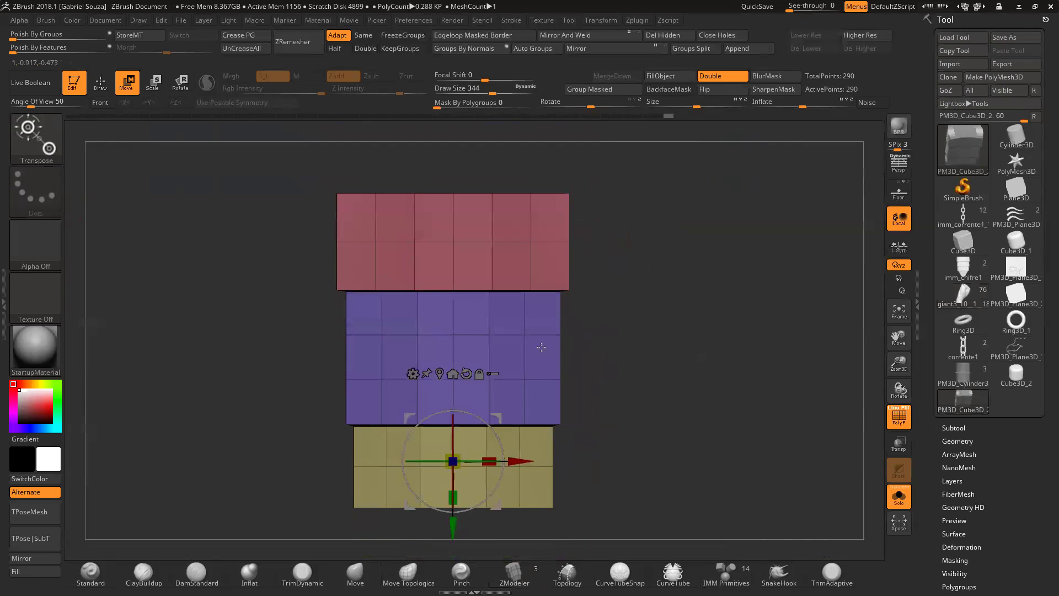
left_click_drag(314, 276, 603, 444, "ctrl")
left_click_drag(673, 354, 687, 429, "alt")
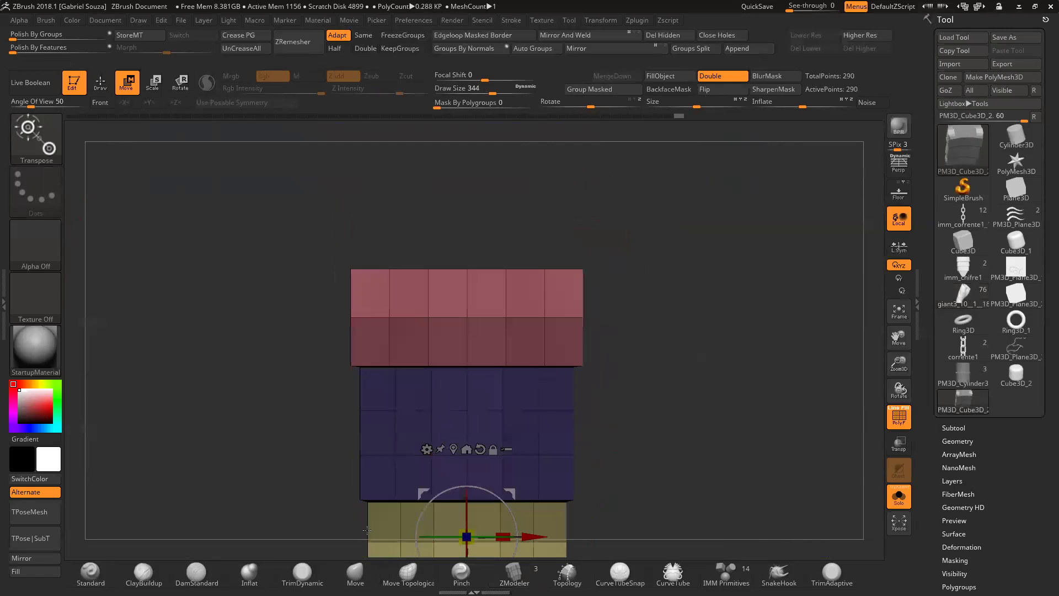
key("q")
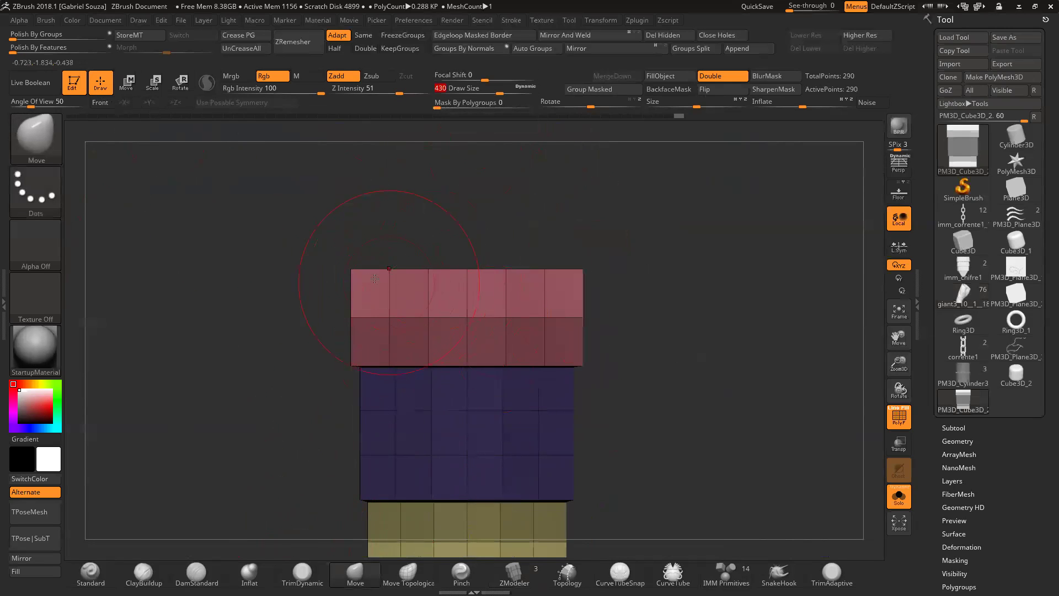
Step: Raise the outer top corners of the pink band with the Move brush at draw size 430, and undo the last stroke
left_click_drag(349, 274, 344, 255)
mouse_move(343, 257)
right_mouse_down()
mouse_move(366, 295)
mouse_move(381, 287)
right_mouse_up()
left_click_drag(353, 272, 356, 256)
key("ctrl+z")
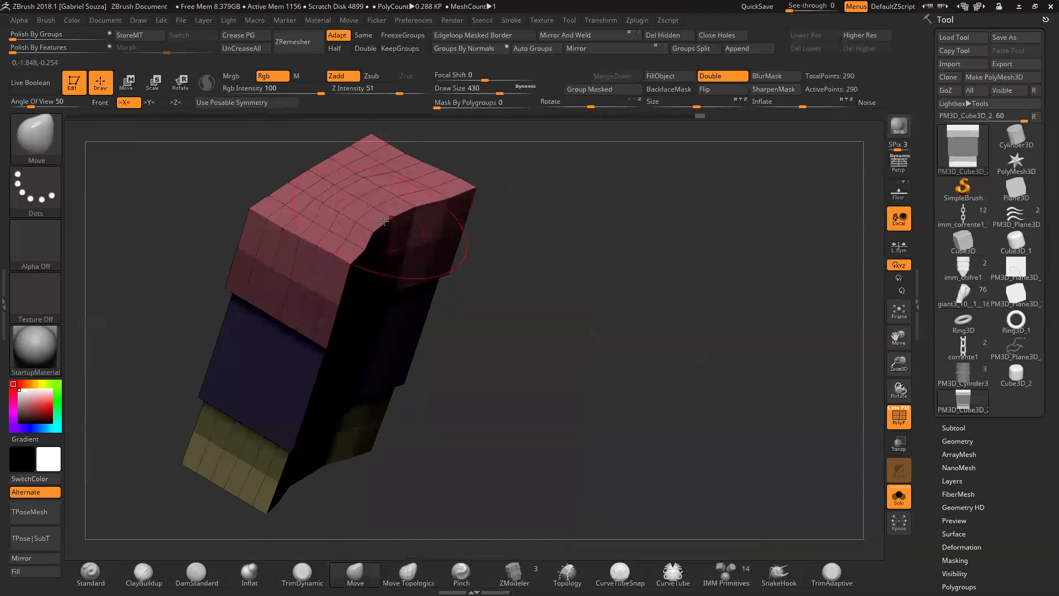
Step: Smooth the pink band's top face and shape the yellow band's lower end into a narrower, rounded tip
mouse_move(506, 202)
left_mouse_down()
mouse_move(541, 274)
mouse_move(306, 214)
left_mouse_up()
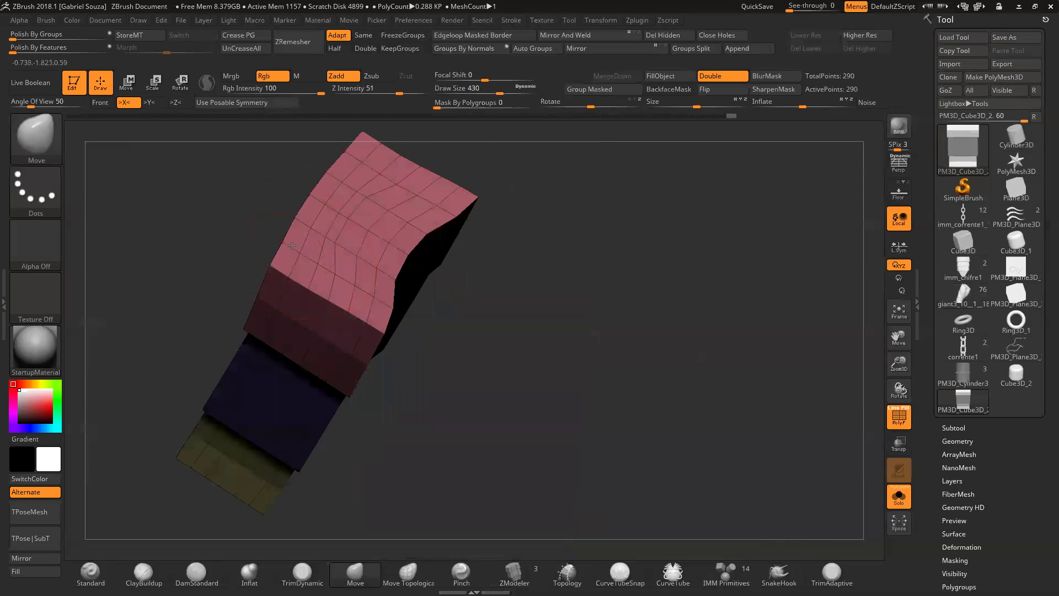
left_click_drag(543, 223, 500, 169)
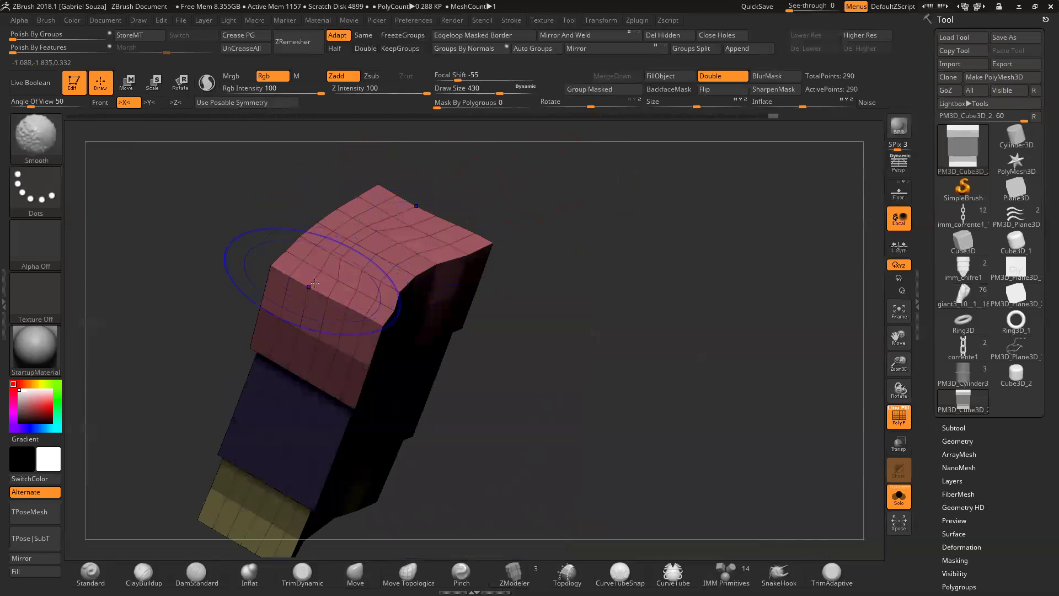
left_click_drag(309, 266, 389, 290, "shift")
mouse_move(553, 305)
left_mouse_down()
mouse_move(541, 293)
mouse_move(579, 217)
mouse_move(583, 236)
mouse_move(602, 221)
mouse_move(595, 246)
mouse_move(551, 287)
left_mouse_up()
left_click_drag(298, 353, 331, 378)
mouse_move(558, 361)
left_mouse_down("shift")
mouse_move(497, 388)
mouse_move(531, 342)
mouse_move(461, 358)
left_mouse_up("shift")
mouse_move(510, 367)
left_mouse_down("shift")
mouse_move(447, 366)
mouse_move(472, 360)
mouse_move(459, 373)
mouse_move(455, 358)
mouse_move(473, 386)
mouse_move(441, 387)
left_mouse_up("shift")
left_click_drag(606, 303, 558, 373)
left_click_drag(558, 373, 603, 368)
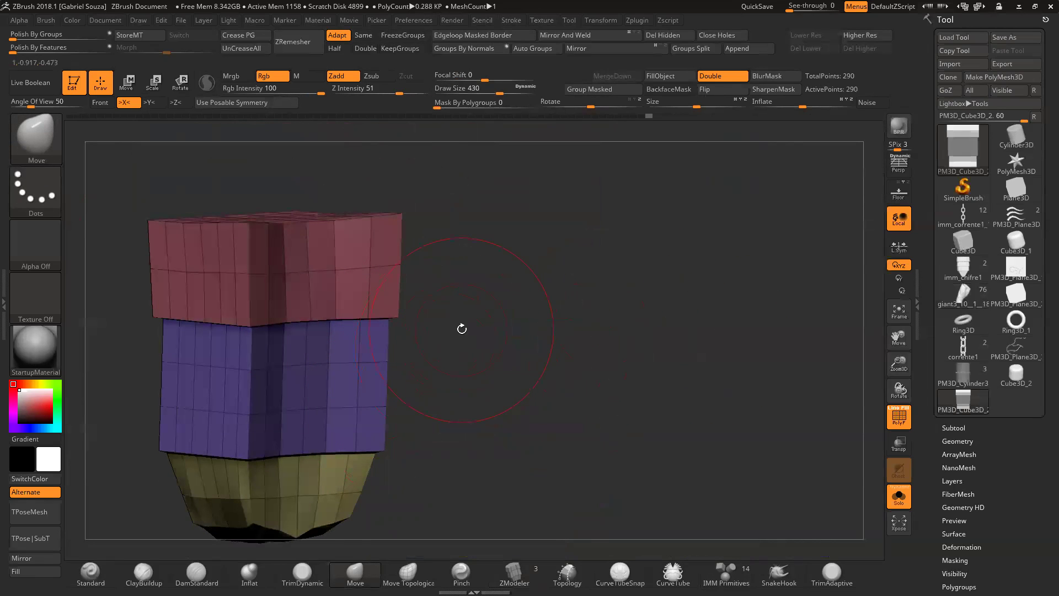
Step: Open the imm_chifre1 mesh and examine its stacked bands from above and from the front, with and without the wireframe
left_click(963, 269)
key("f")
left_click_drag(672, 332, 686, 438)
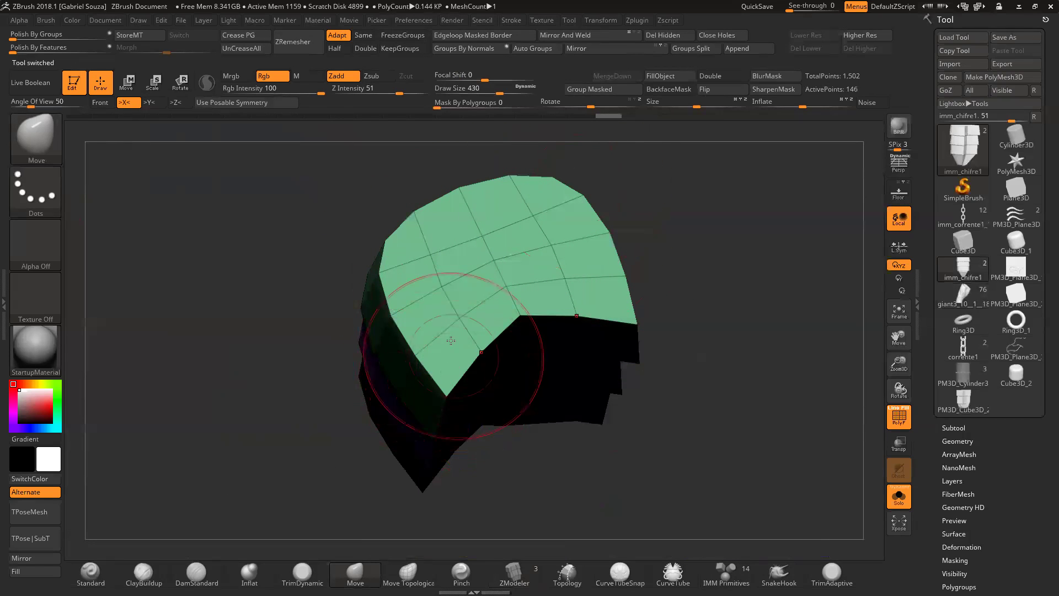
left_click_drag(665, 419, 537, 239)
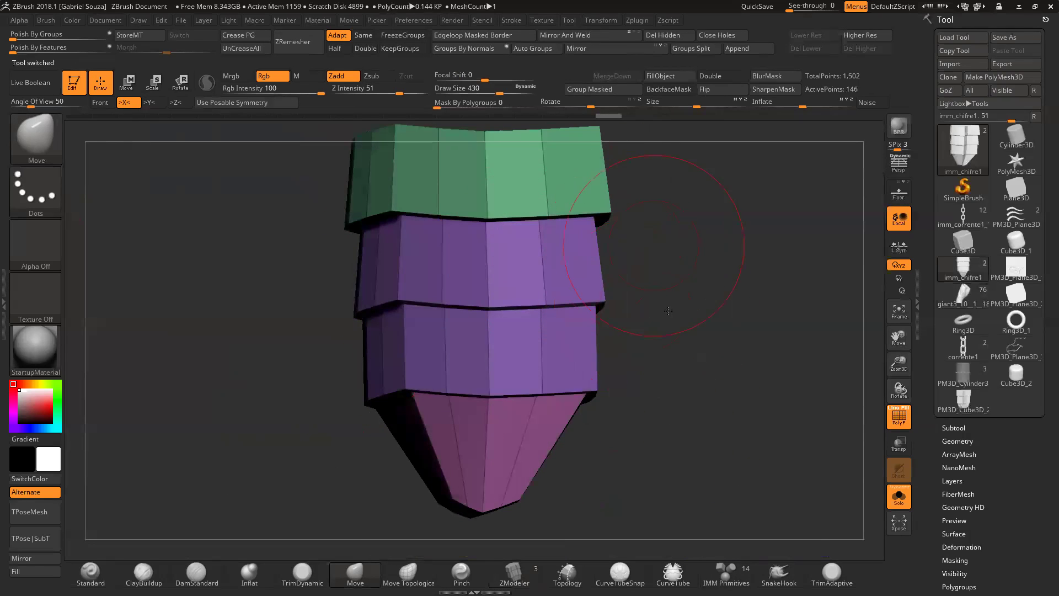
left_click_drag(654, 246, 669, 312, "alt")
key("shift+f")
mouse_move(686, 253)
left_mouse_down()
mouse_move(723, 291)
mouse_move(681, 264)
mouse_move(699, 255)
left_mouse_up()
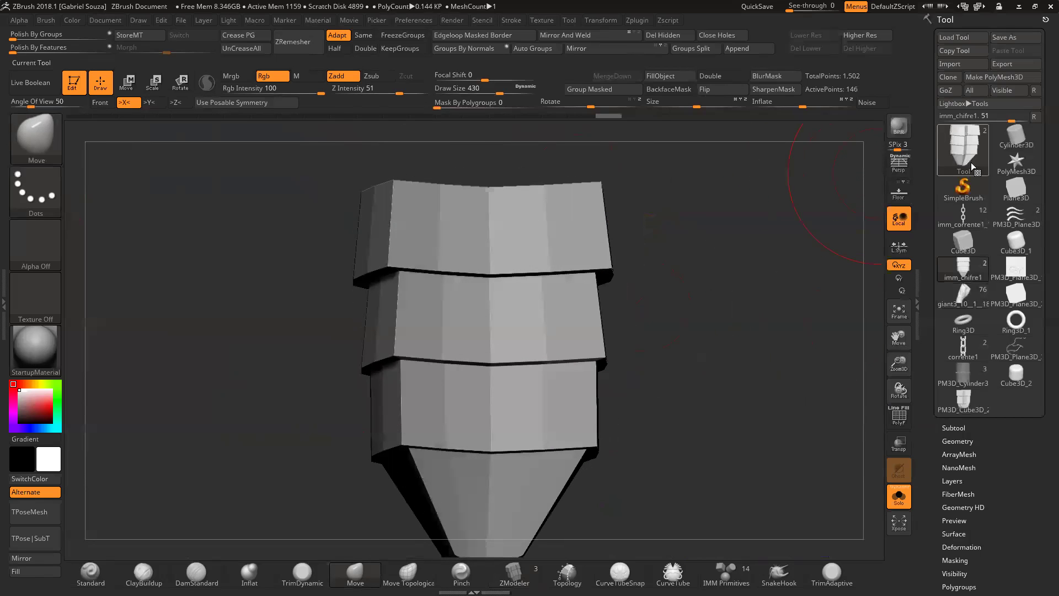
Step: Return to the three-band block, frame it with the polygroup wireframe shown, and set the draw size to 228
left_click(970, 404)
left_click_drag(716, 314, 721, 339, "shift")
key("f")
key("shift+f")
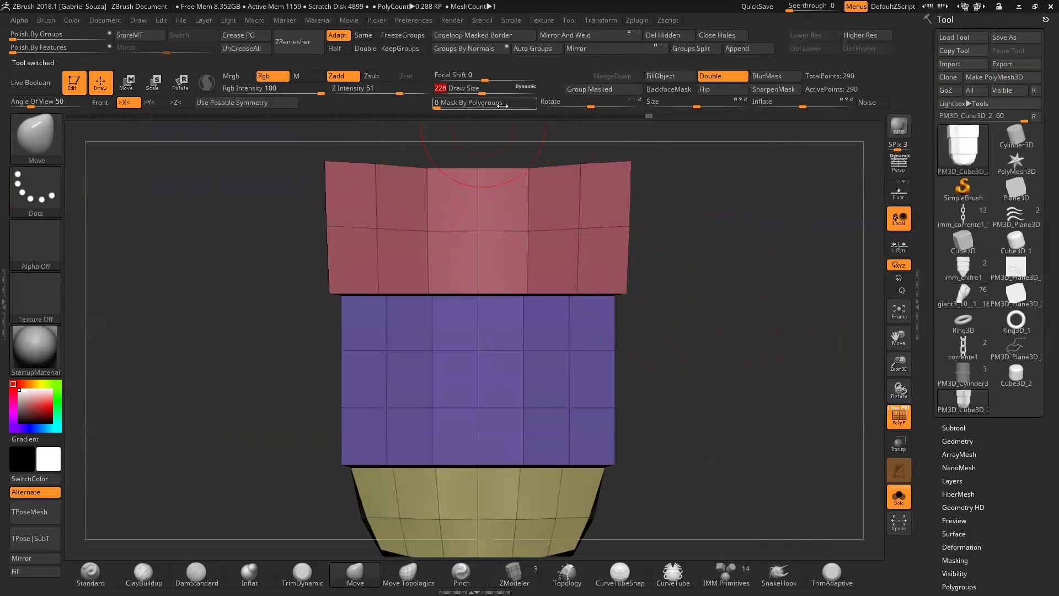
Step: Preview the block without wireframe at two added subdivision levels, and undo both subdivisions
key("shift+f")
key("ctrl+d")
key("ctrl+d")
left_click_drag(674, 214, 567, 224)
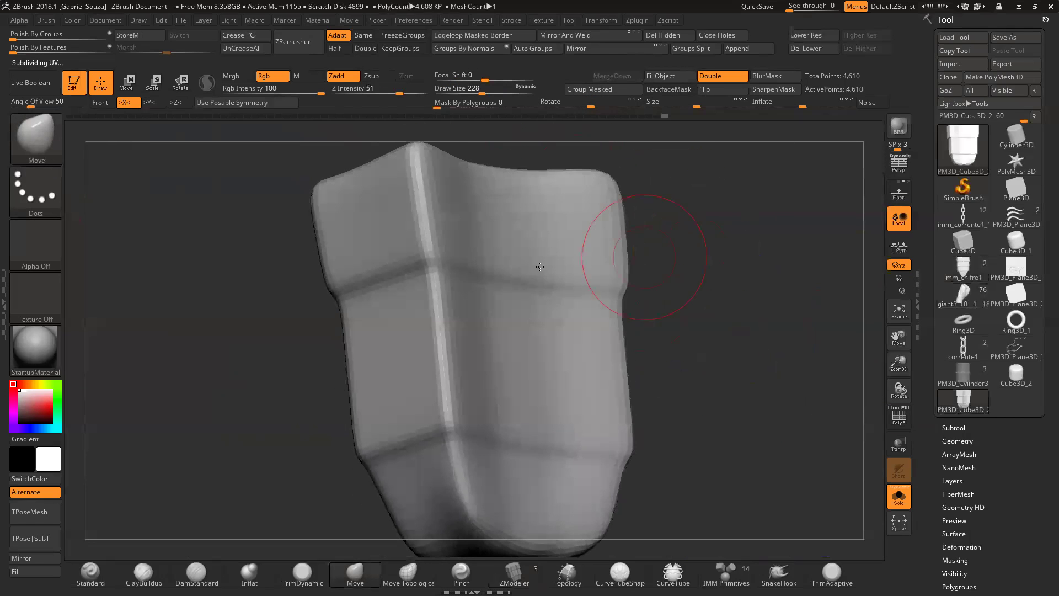
key("shift+d")
key("shift+d")
key("shift+f")
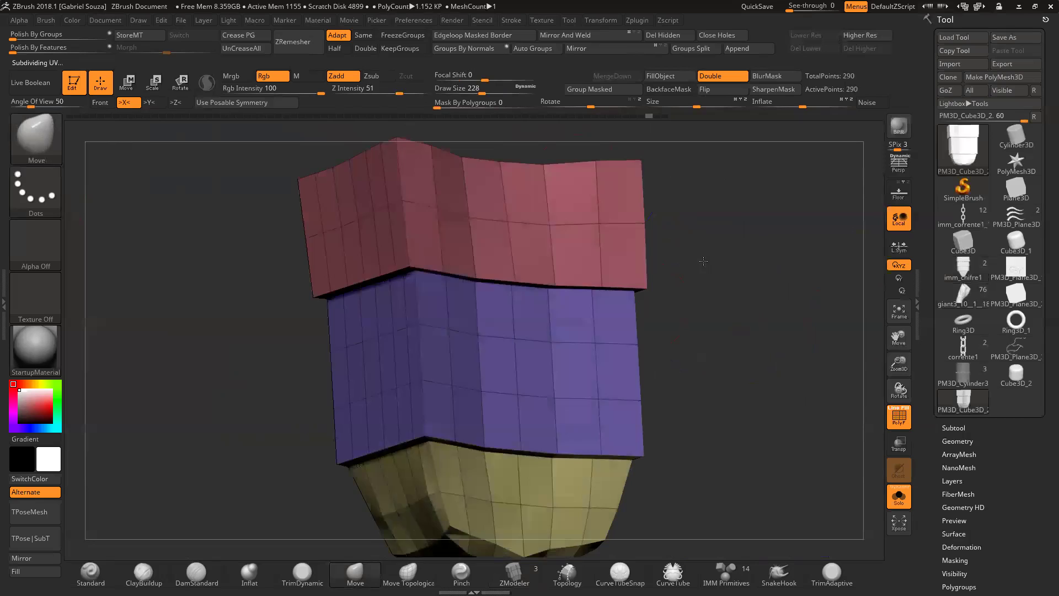
Step: Try ZModeler edge loops just above and below the border between the pink and purple bands
left_click(513, 574)
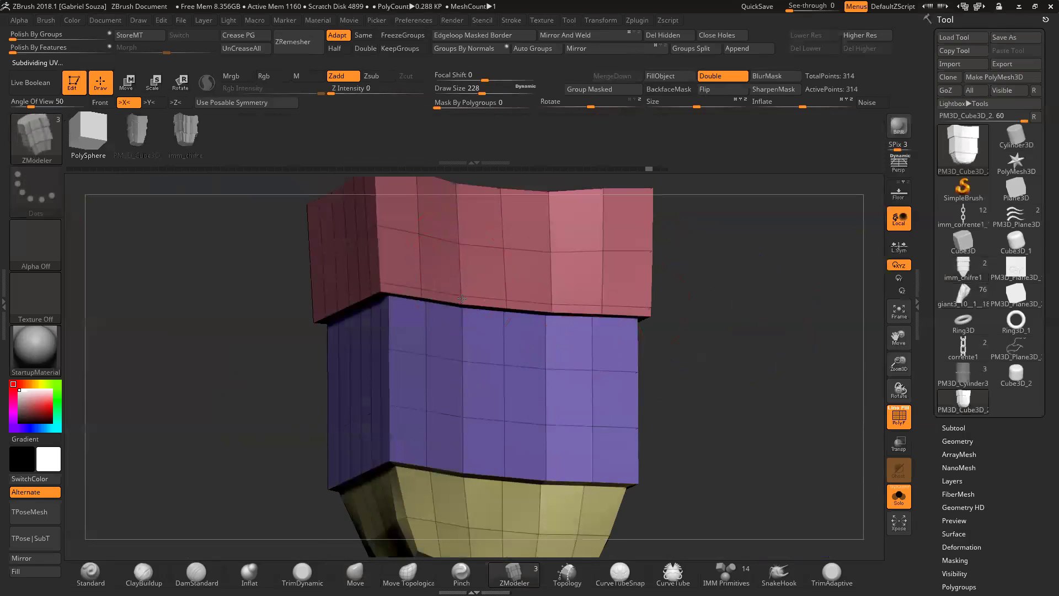
left_click_drag(667, 218, 669, 284, "alt")
left_click(555, 260)
key("ctrl+z")
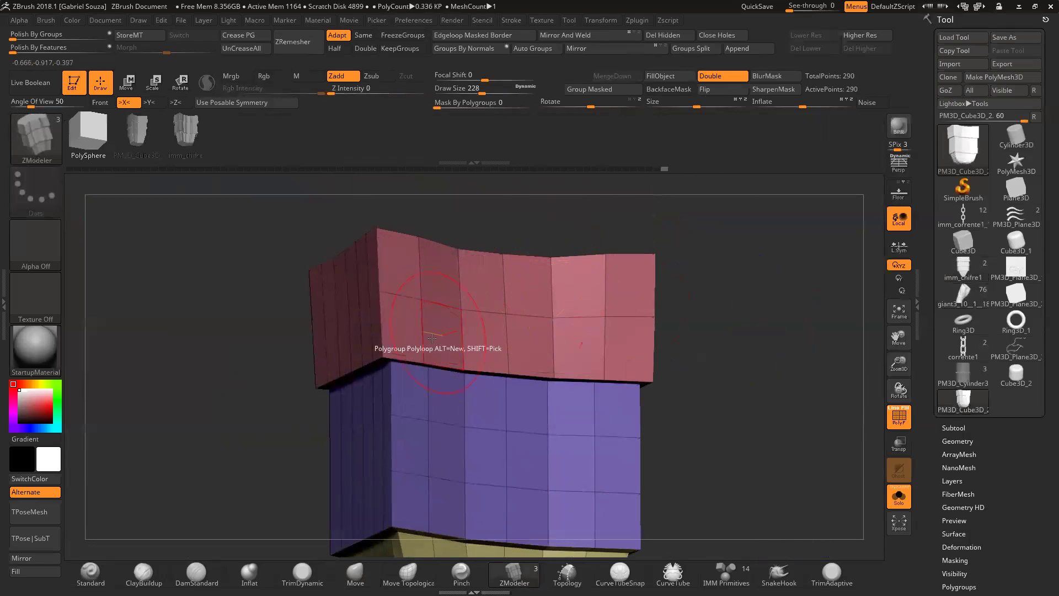
left_click(431, 372)
key("ctrl")
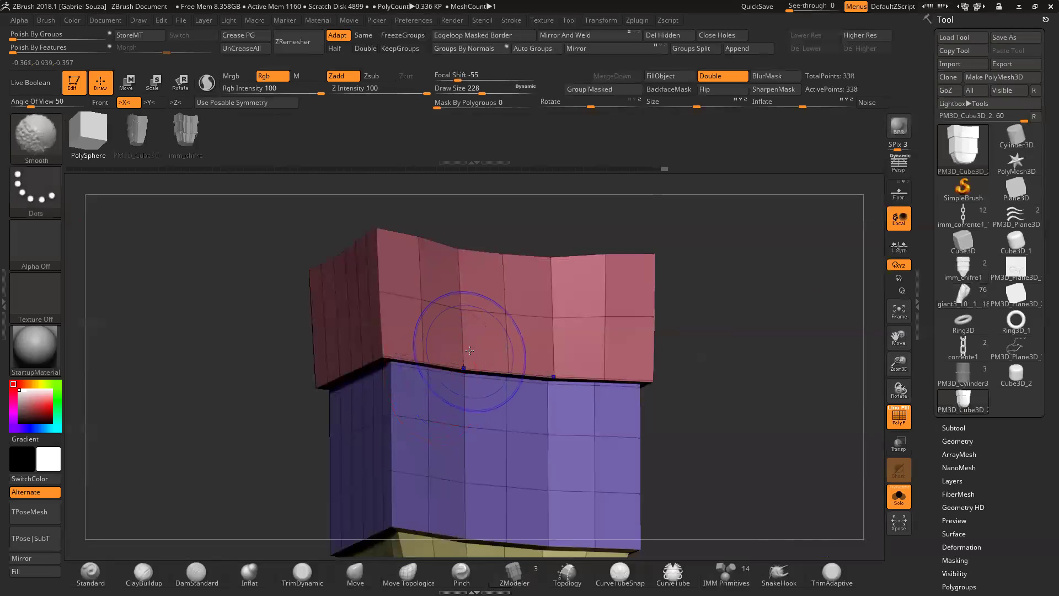
Step: Preview the edge loops at two added subdivision levels, and undo both the subdivisions and the border loops
key("shift+f")
key("ctrl+d")
key("ctrl+d")
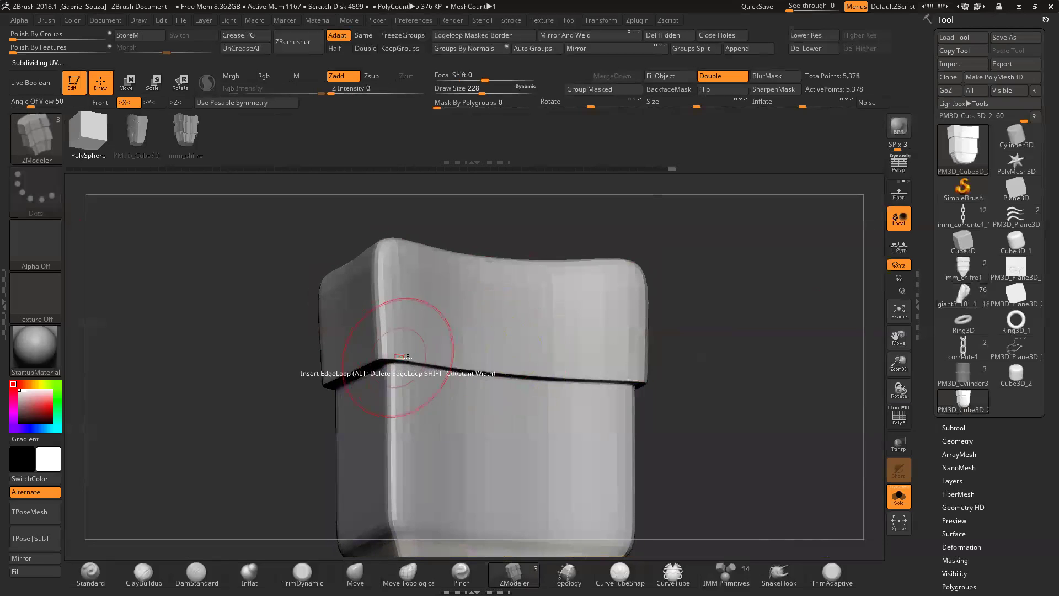
key("shift+d")
key("shift+d")
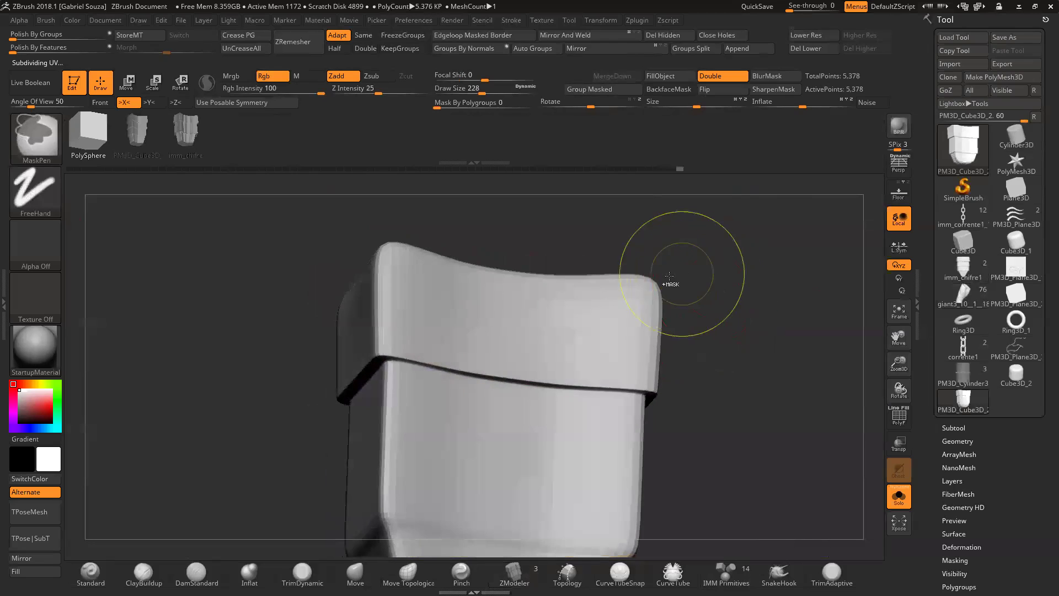
left_click_drag(712, 256, 752, 284)
key("shift+f")
left_click_drag(696, 230, 712, 244)
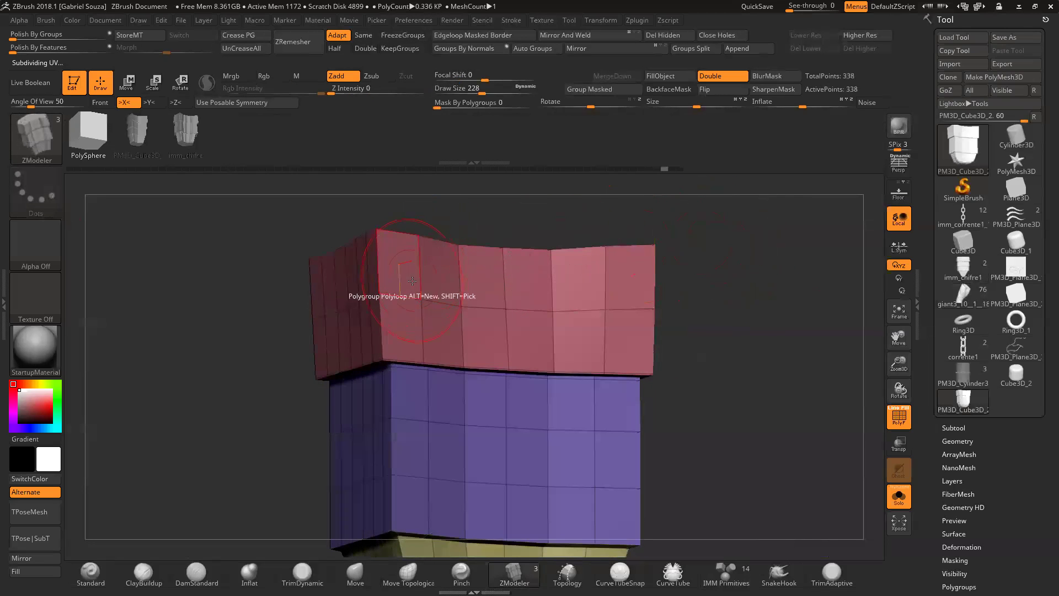
key("ctrl+z")
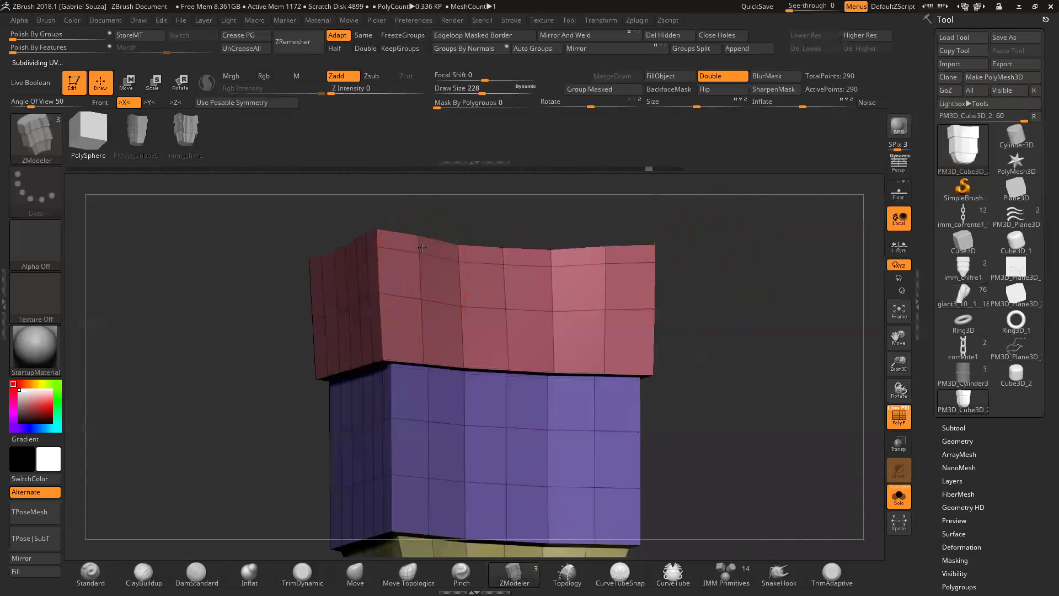
Step: Insert edge loops close to the pink band's upper and lower edges, the purple band's upper edge, and the block's vertical corners
left_click(424, 354)
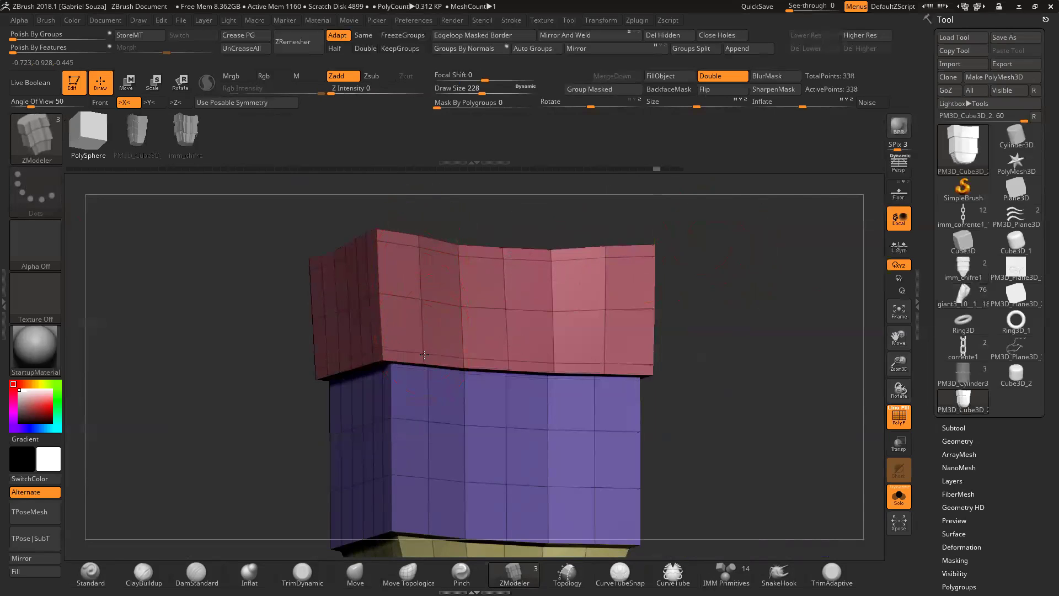
left_click(431, 379)
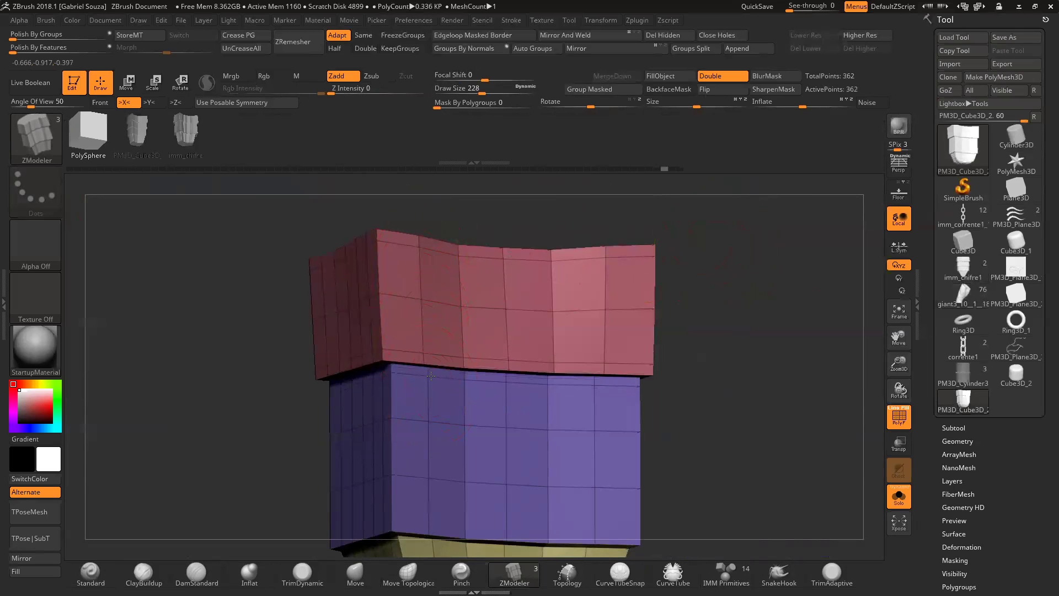
left_click(395, 294)
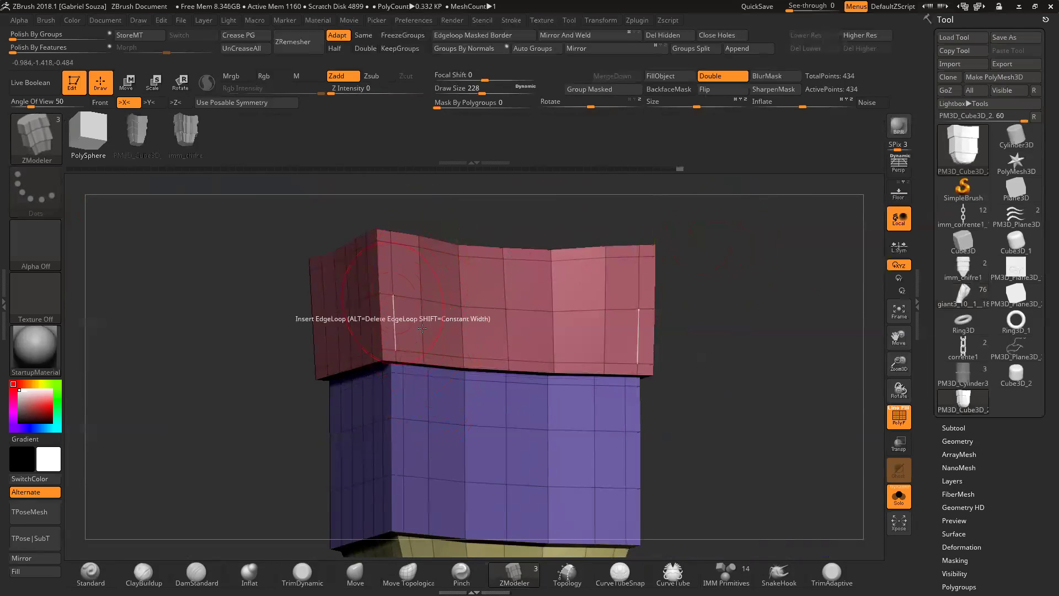
Step: Insert edge loops close to the purple band's lower edge and the yellow band's upper edge
left_click_drag(742, 321, 726, 139, "alt")
left_click_drag(729, 259, 696, 226)
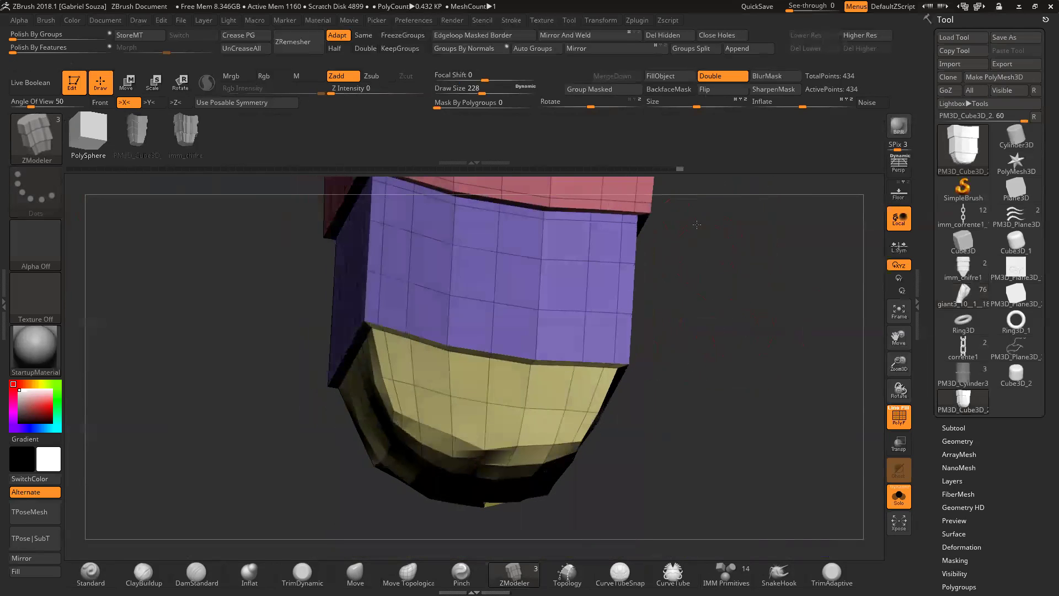
left_click(408, 305)
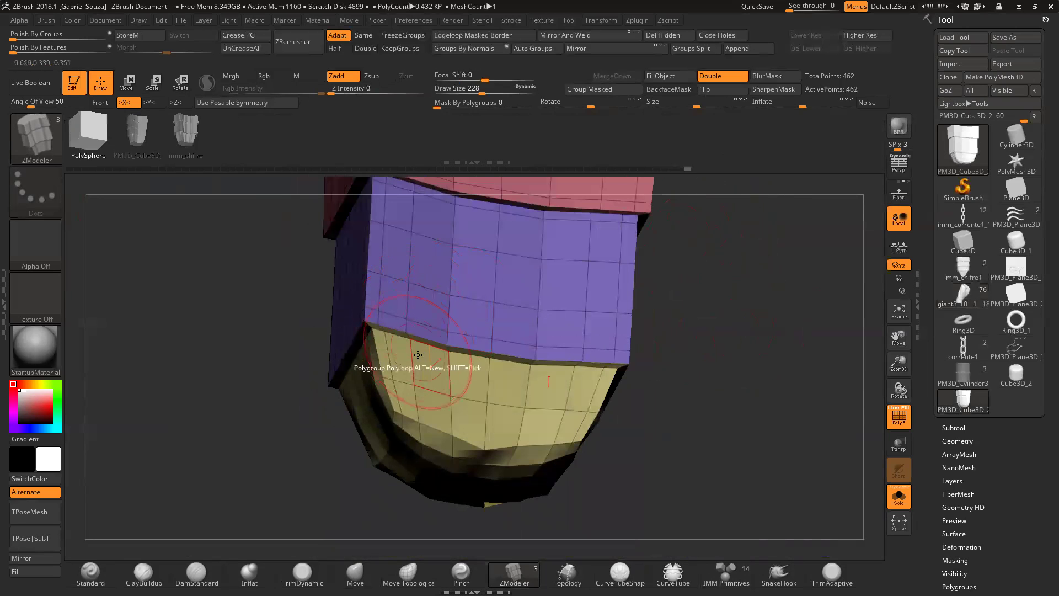
Step: Preview the supported block at two added subdivision levels, undo both subdivisions, and frame the model
key("shift+f")
key("ctrl+d")
key("ctrl+d")
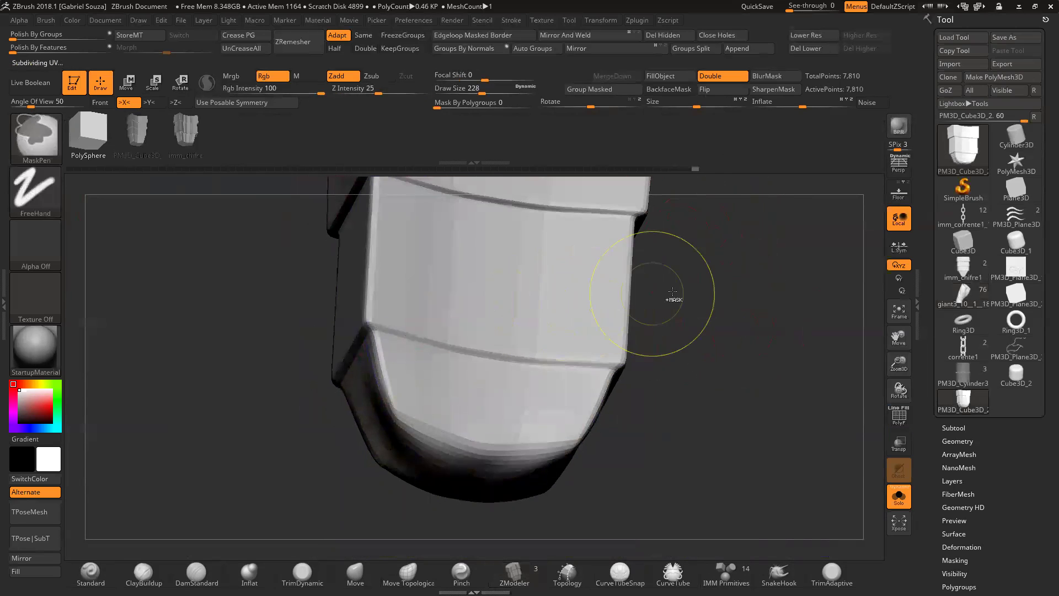
left_click_drag(785, 348, 690, 376)
key("shift+d")
key("shift+d")
key("f")
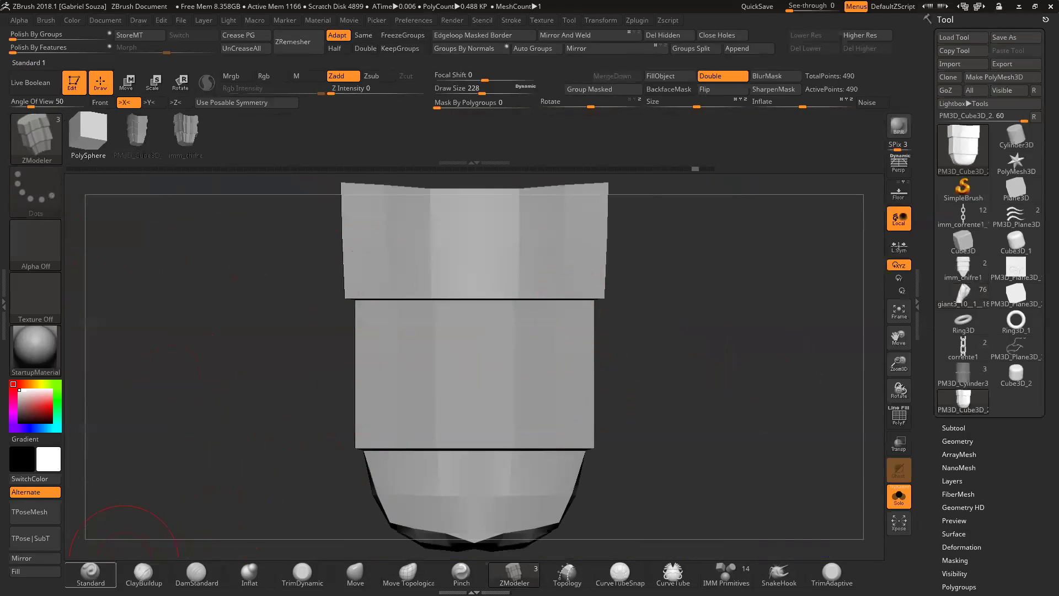
Step: Select the Standard brush, face the block front-on, and create a new InsertMesh brush from it
left_click(90, 573)
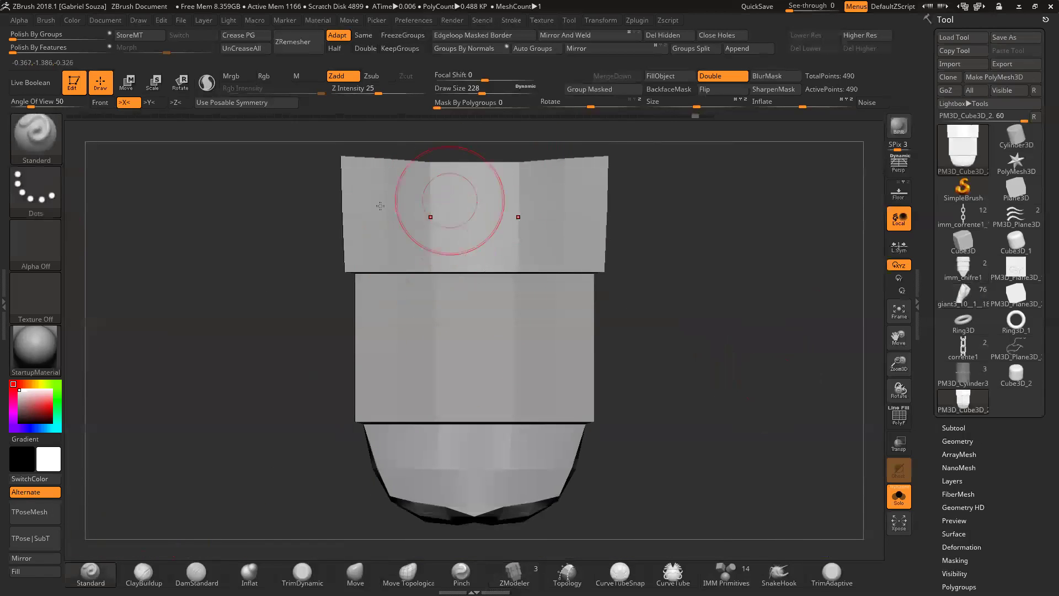
key("shift+f")
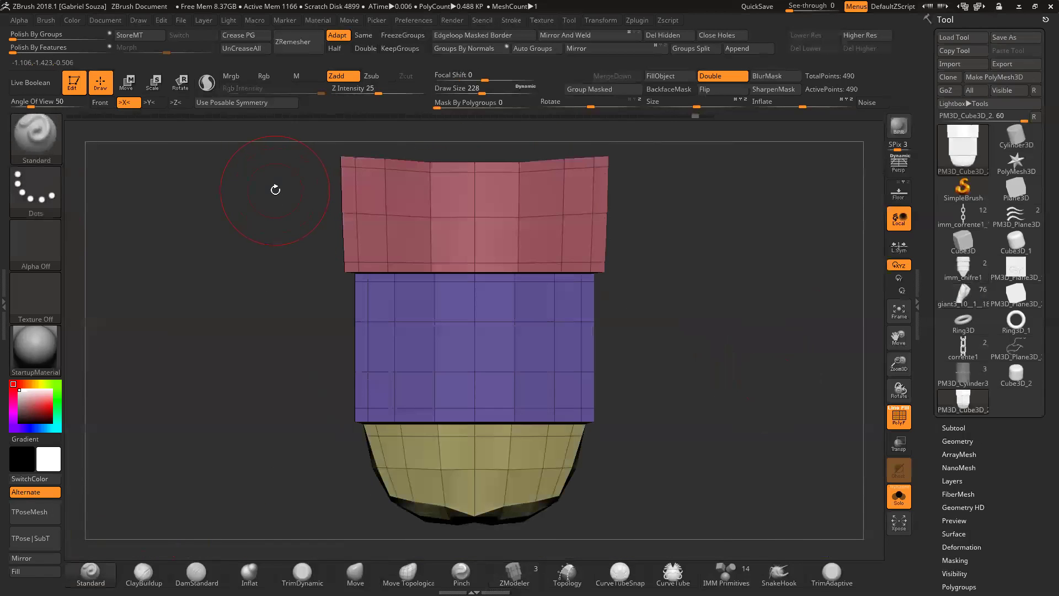
key("f")
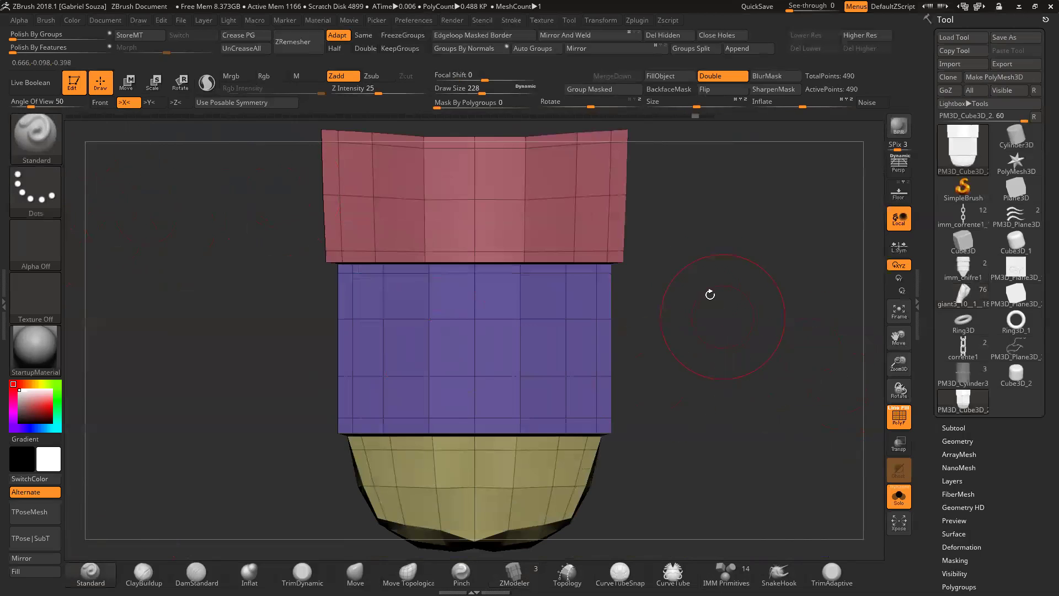
left_click_drag(723, 237, 738, 322)
left_click_drag(213, 318, 254, 342)
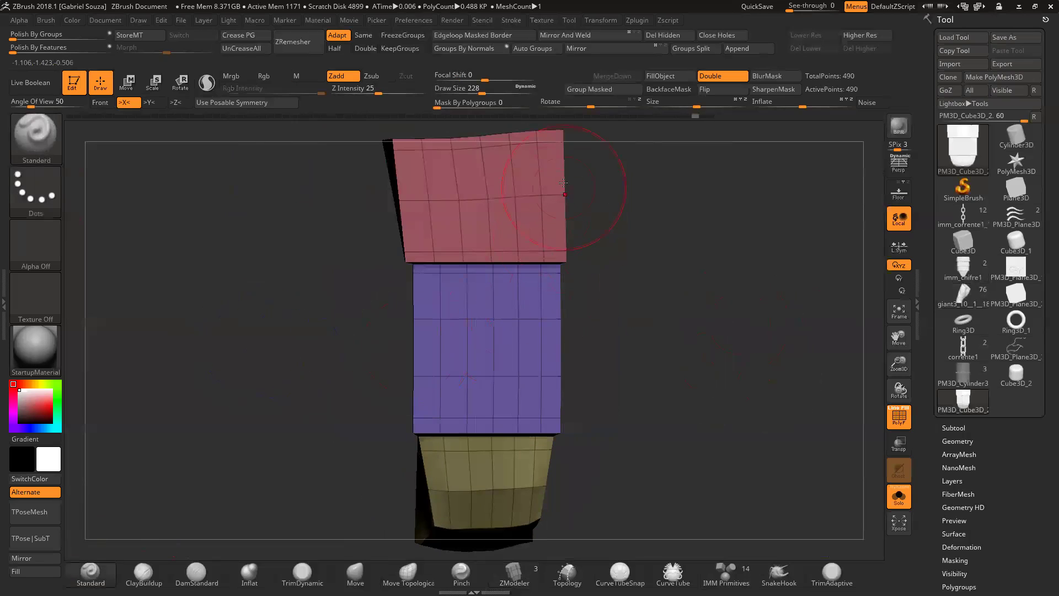
left_click_drag(733, 353, 676, 356)
left_click(46, 144)
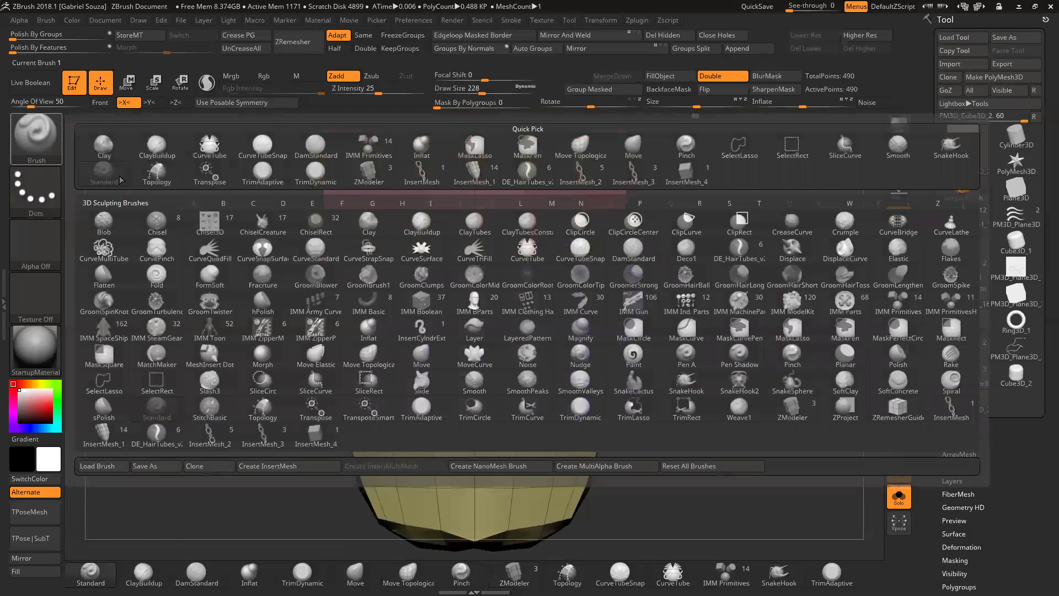
left_click(302, 466)
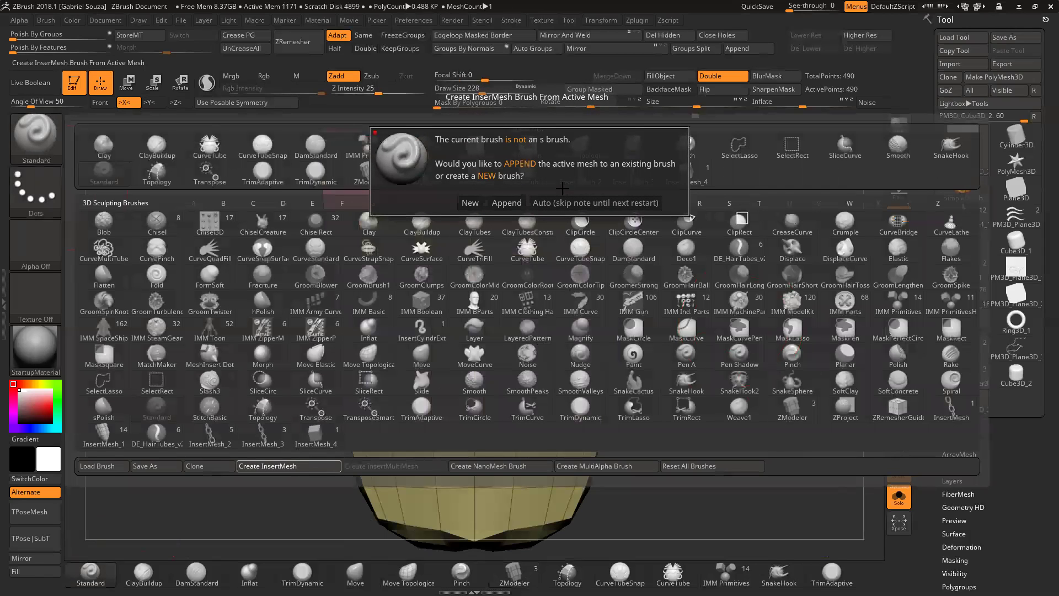
left_click(469, 203)
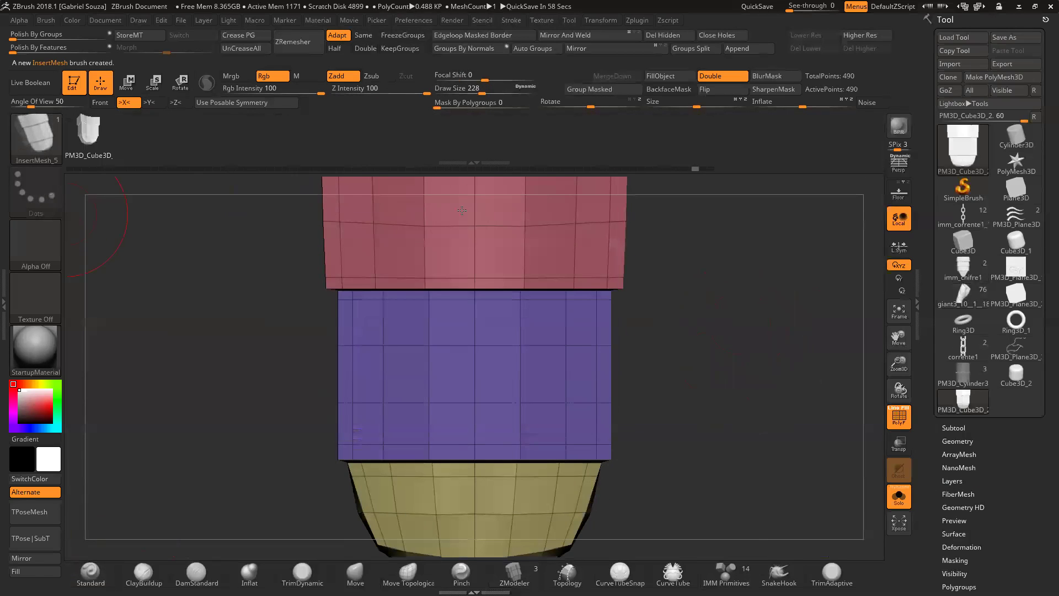
Step: Load the Plane3D primitive and convert it to a PolyMesh3D as a test surface
left_click(1013, 188)
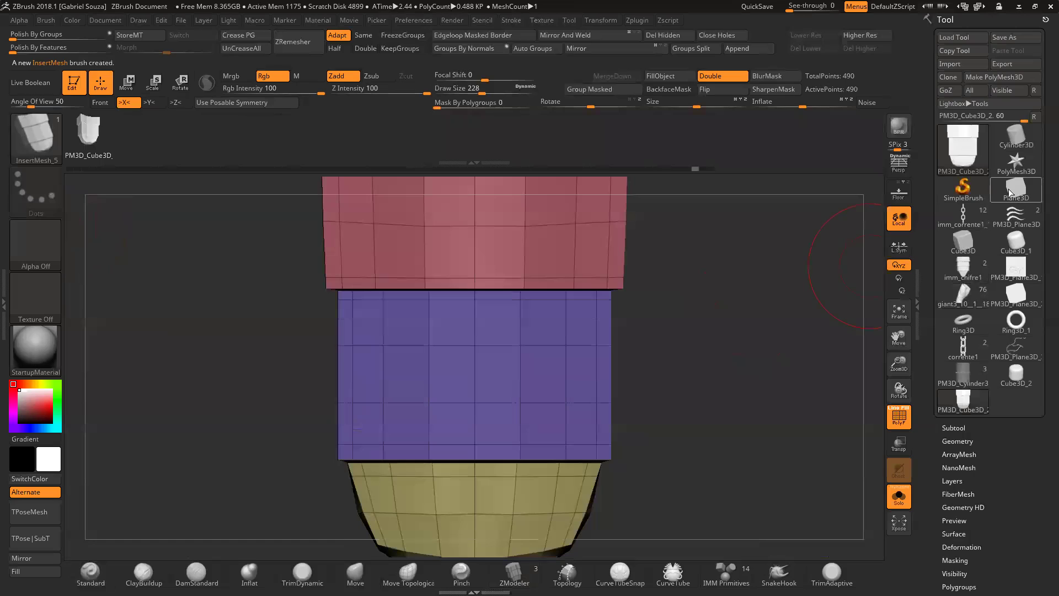
left_click(997, 78)
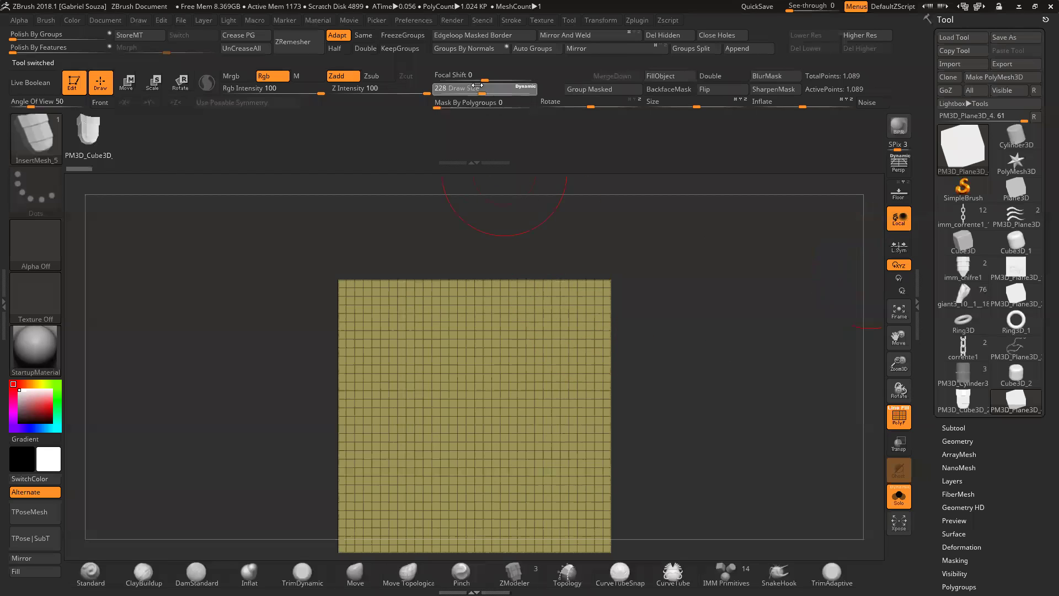
Step: Insert one copy of the block on the plane at draw size 74, and undo it
mouse_move(448, 392)
left_mouse_down()
mouse_move(475, 400)
mouse_move(499, 436)
left_mouse_up()
key("ctrl")
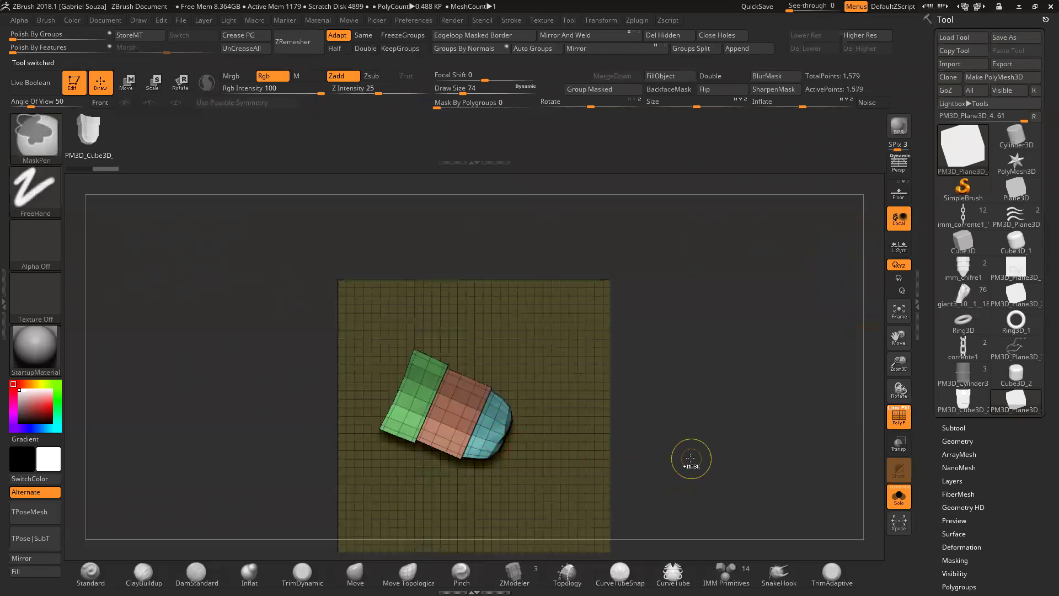
key("ctrl+z")
key("shift")
left_click(899, 416)
left_click(897, 414)
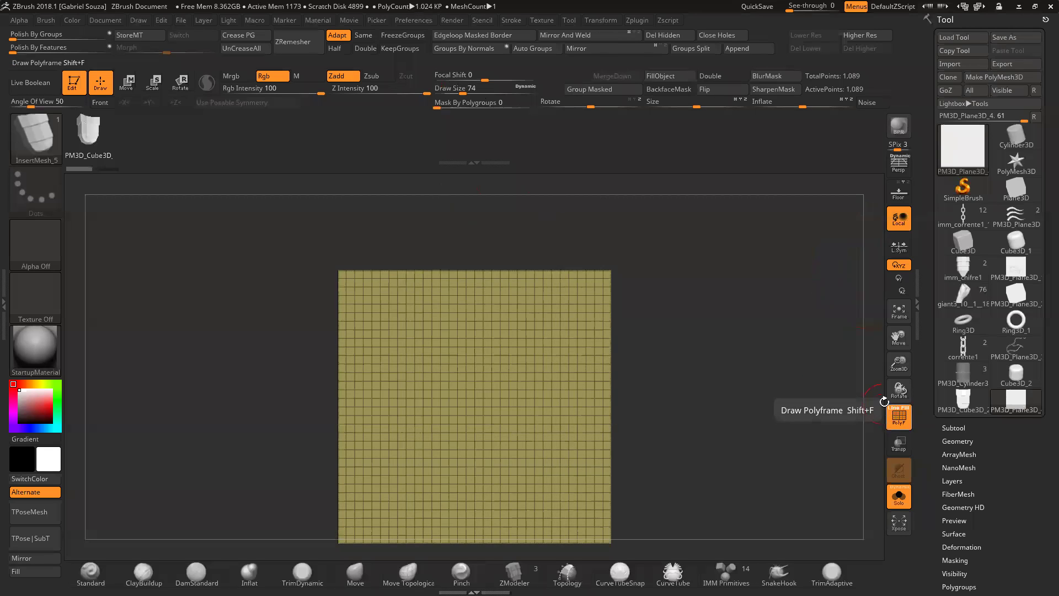
Step: Turn on curve mode for the new InsertMesh brush and hide the plane's wireframe
left_click(507, 20)
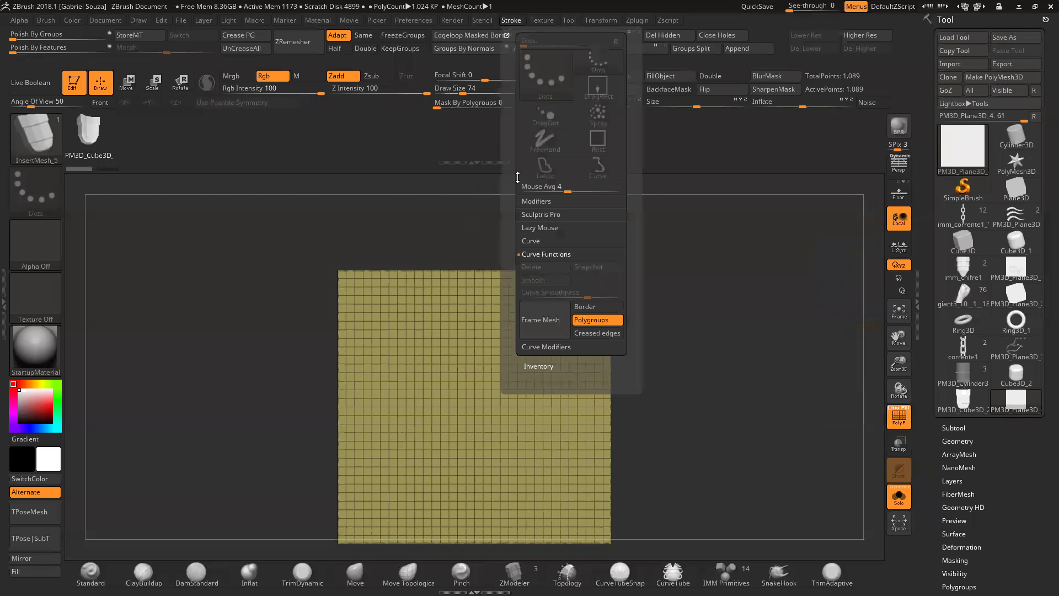
left_click(532, 241)
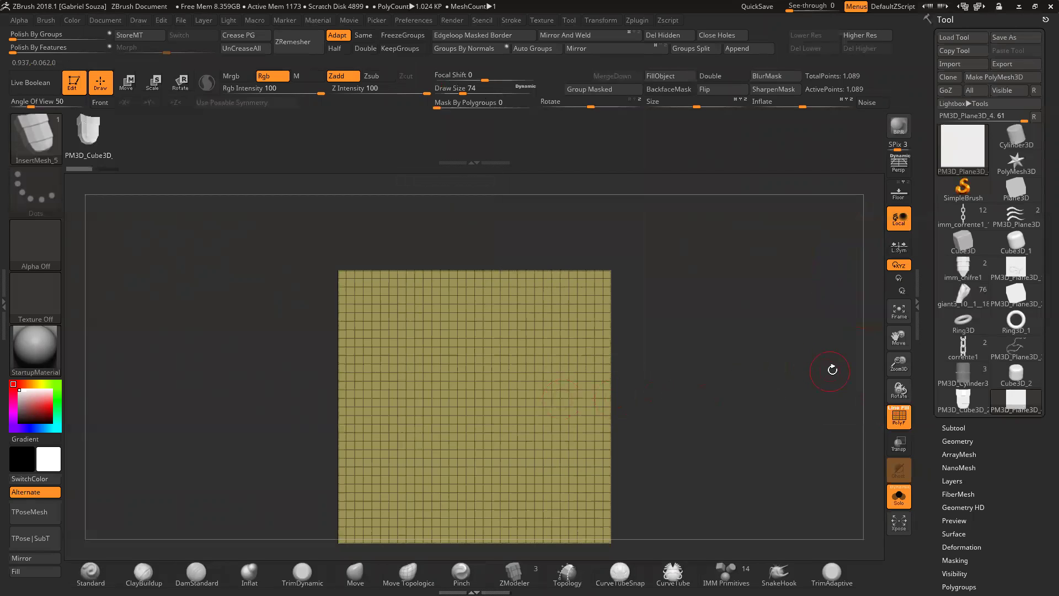
key("shift+f")
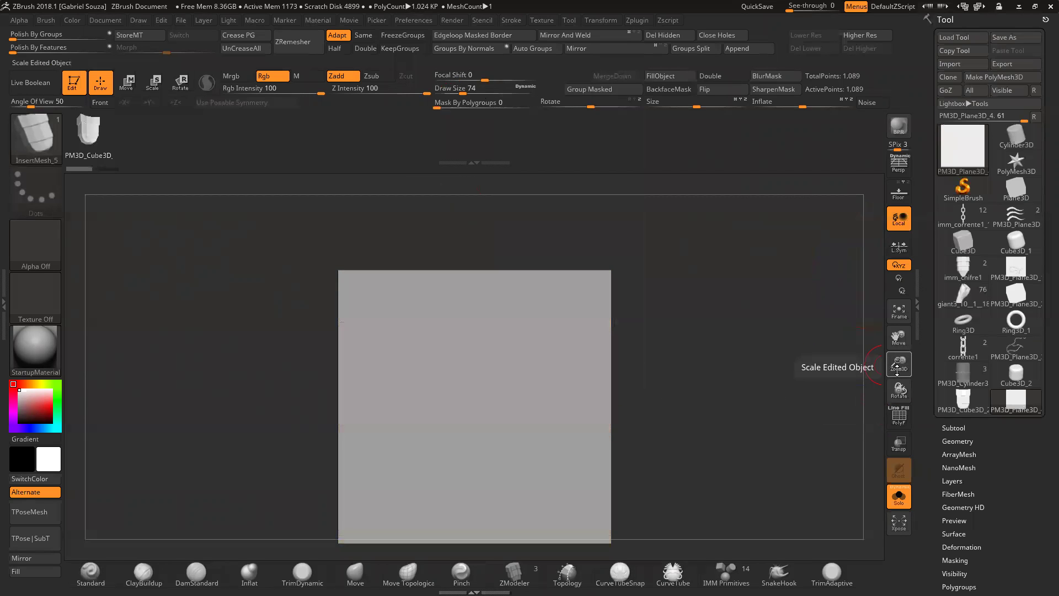
left_click_drag(897, 368, 677, 350)
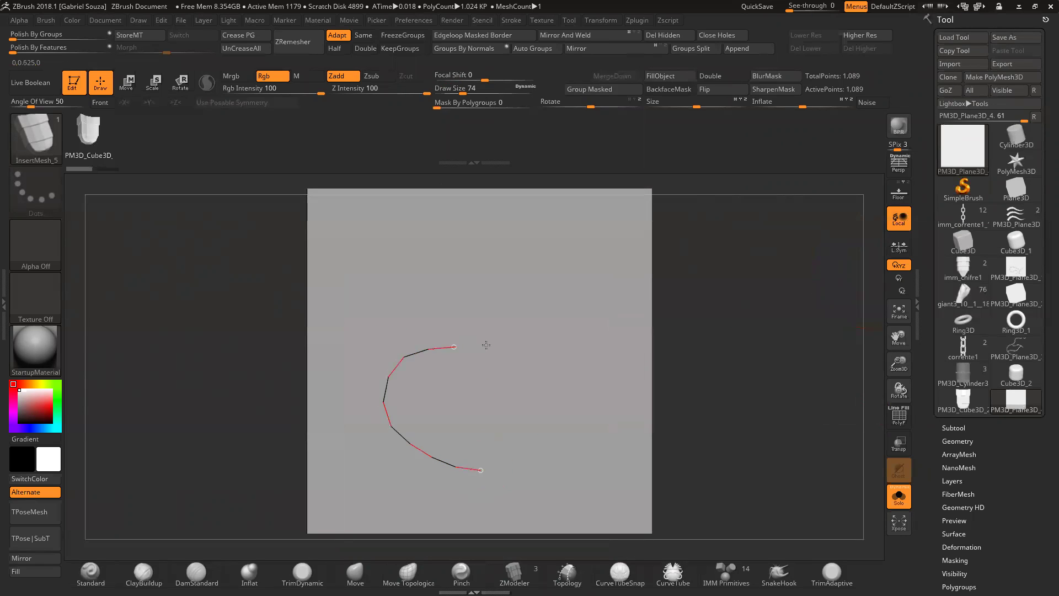
Step: Draw an S-shaped curve of inserted block copies across the plane at draw size 74
left_click_drag(486, 344, 535, 297)
key("]")
key("]")
key("]")
key("[")
key("[")
key("[")
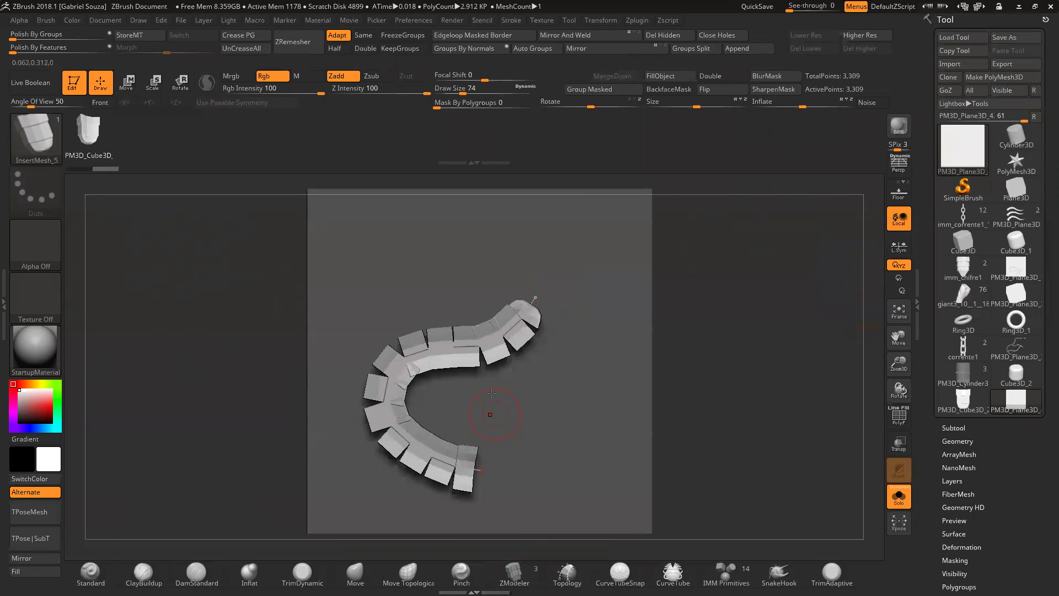
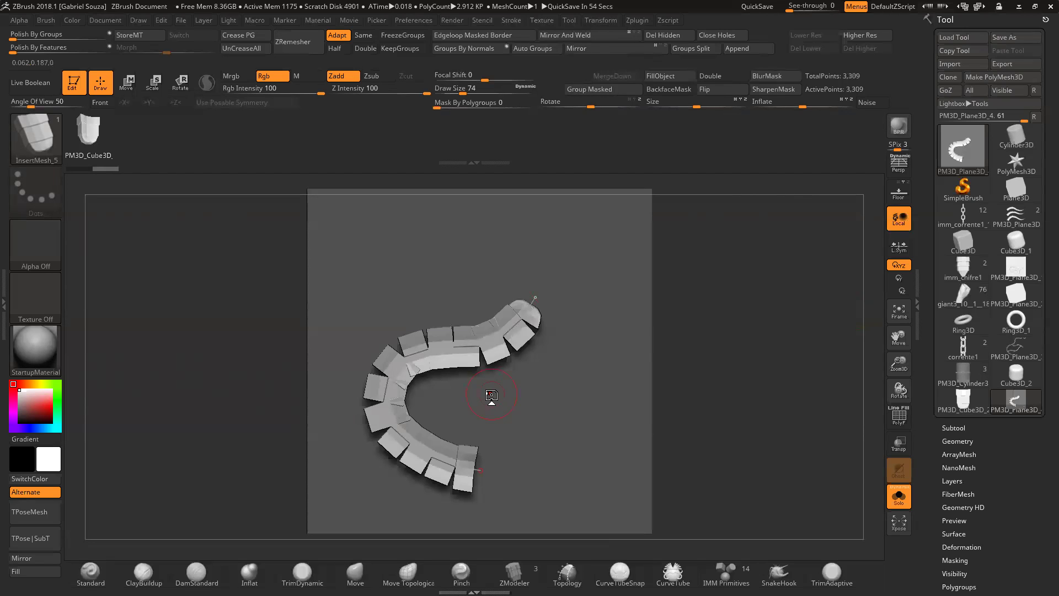
Step: Undo the block curve and turn on Tri Parts in the InsertMesh brush's modifiers
key("ctrl+z")
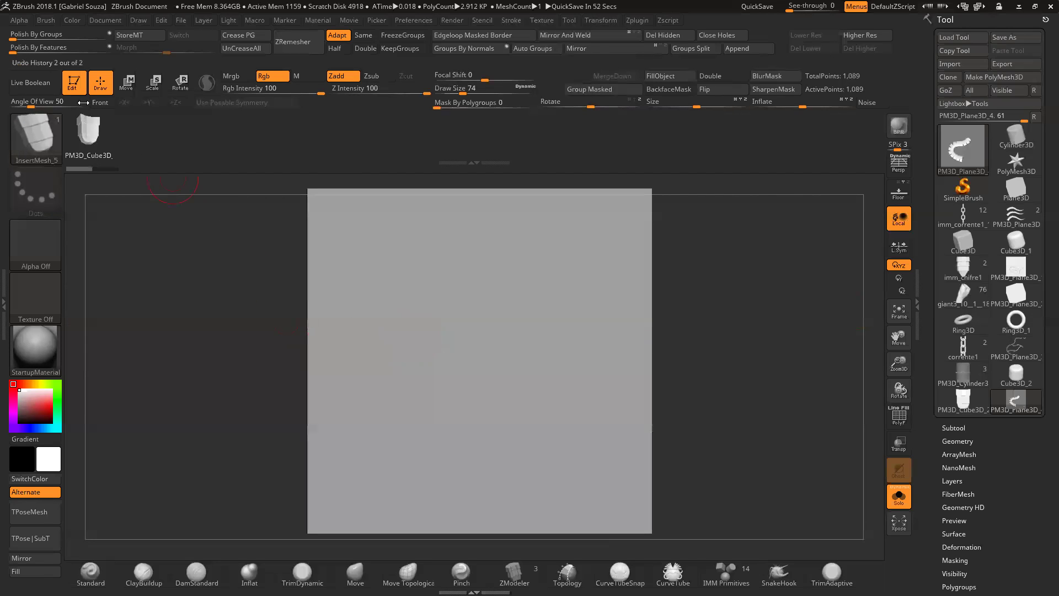
left_click(46, 21)
scroll(171, 382, "down", 10)
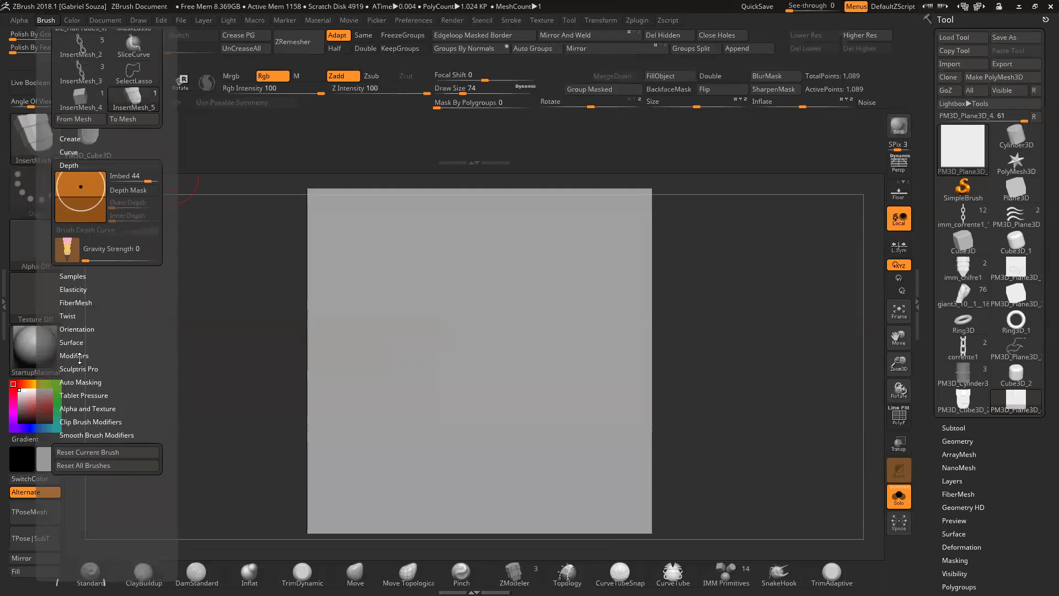
left_click(80, 356)
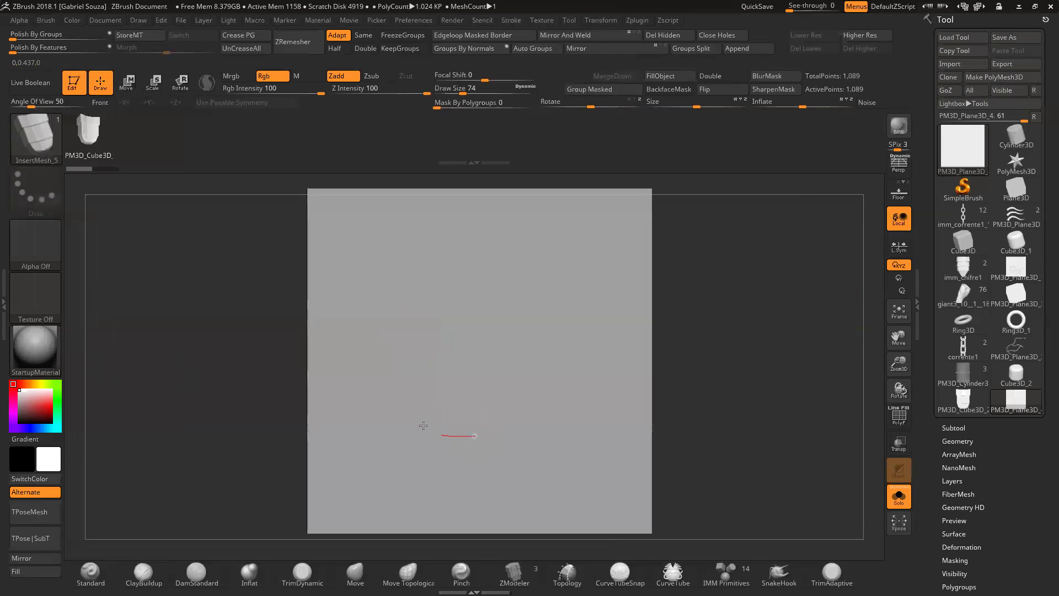
Step: Draw an S-shaped test curve with the three-part brush at draw size 74, check its polygroups, and undo it
left_click_drag(501, 339, 531, 261)
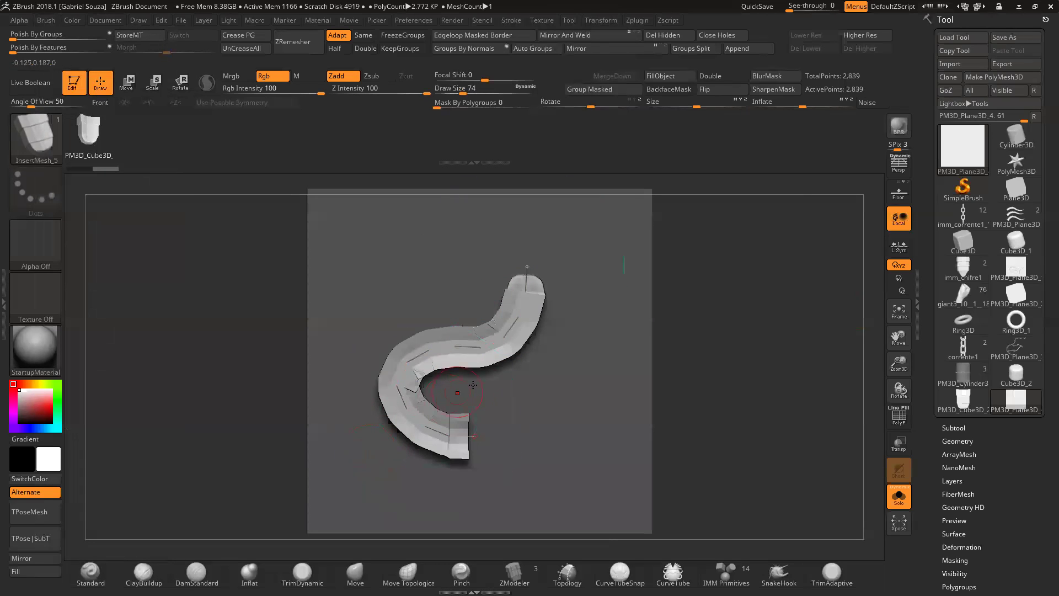
key("shift+f")
mouse_move(688, 373)
left_mouse_down()
mouse_move(743, 361)
mouse_move(855, 369)
mouse_move(895, 424)
left_mouse_up()
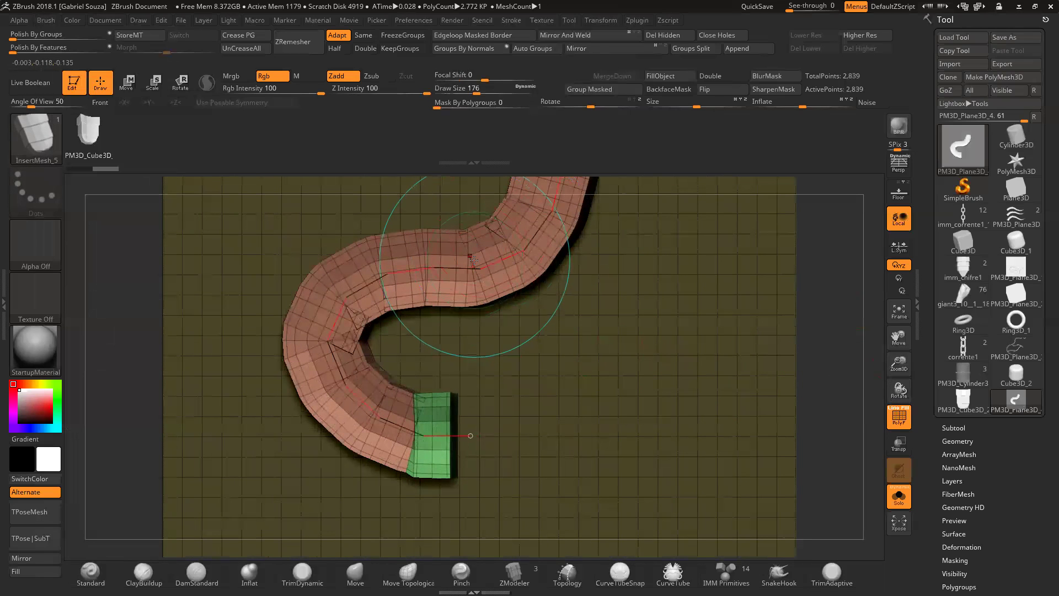
key("shift+f")
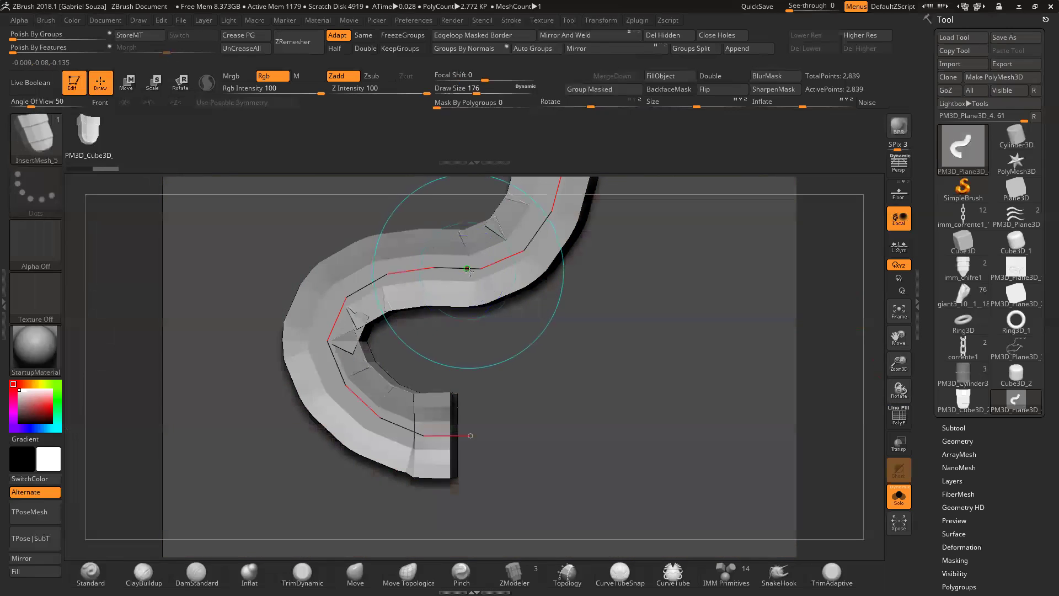
left_click_drag(903, 371, 834, 359)
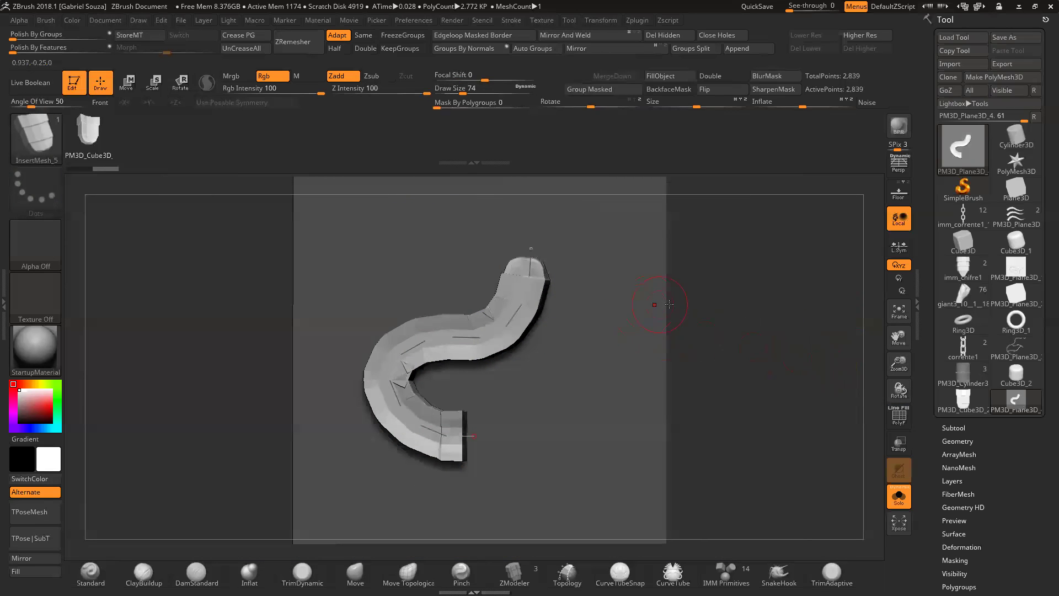
key("ctrl+z")
left_click_drag(684, 317, 737, 326)
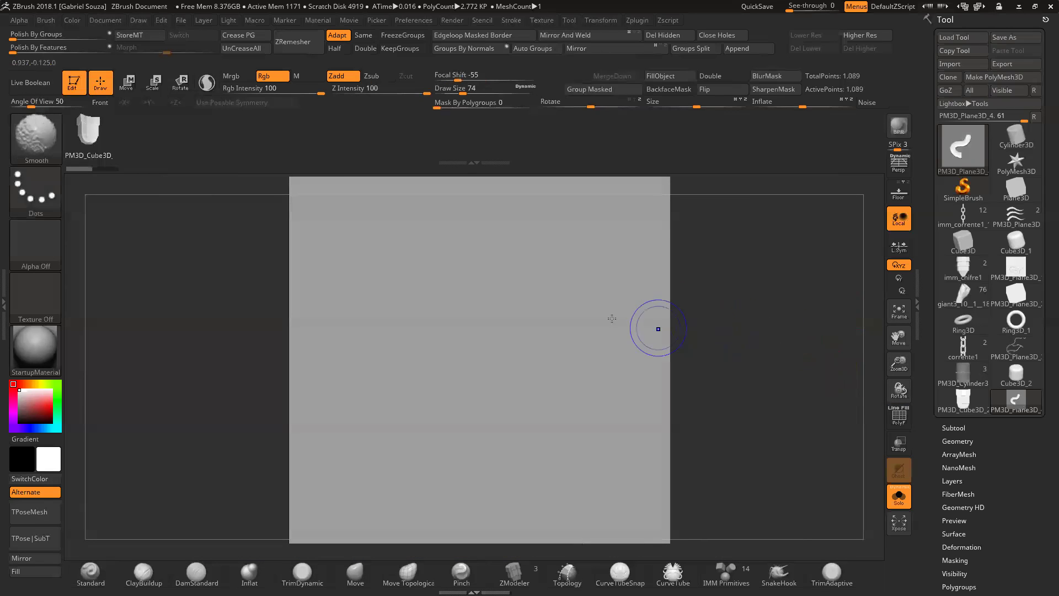
Step: Turn on Weld Points in the brush modifiers, test it with an S-shaped curve shown with its polygroups, and undo the curve
left_click(46, 20)
scroll(140, 329, "down", 5)
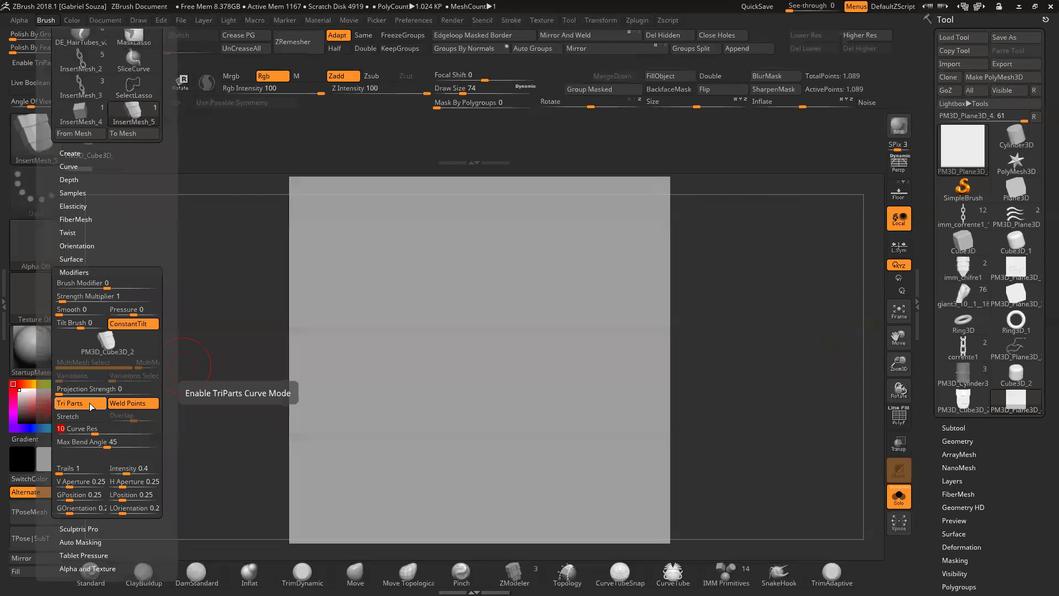
left_click_drag(498, 449, 421, 435)
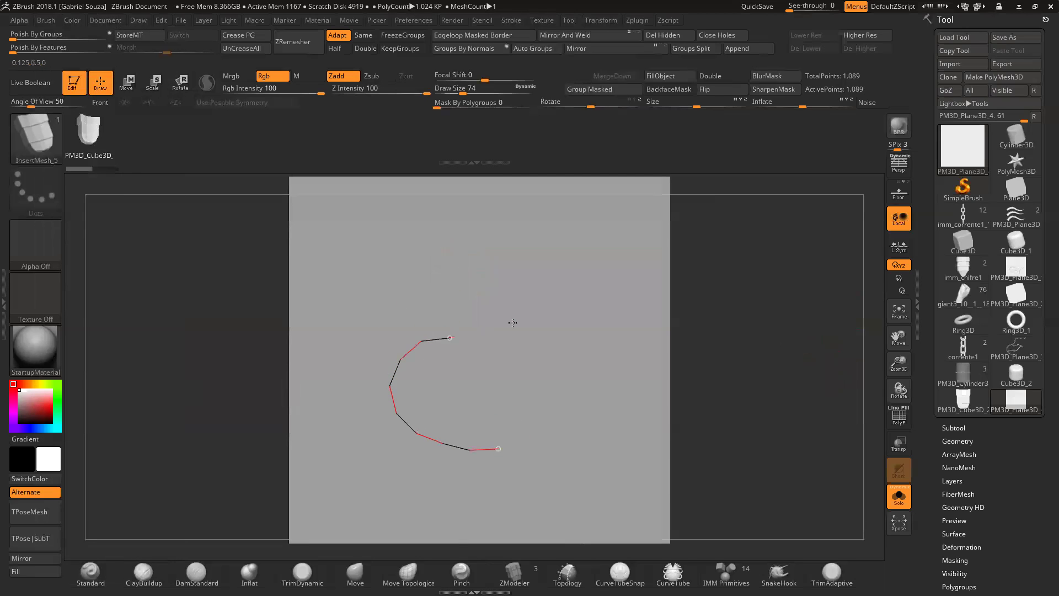
left_click_drag(513, 323, 597, 263)
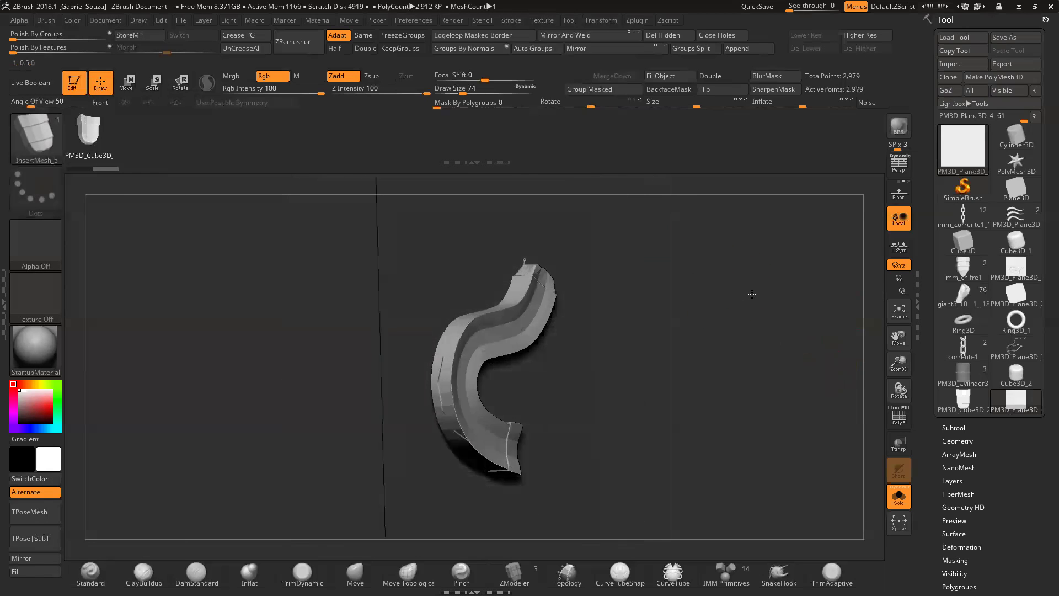
key("shift+f")
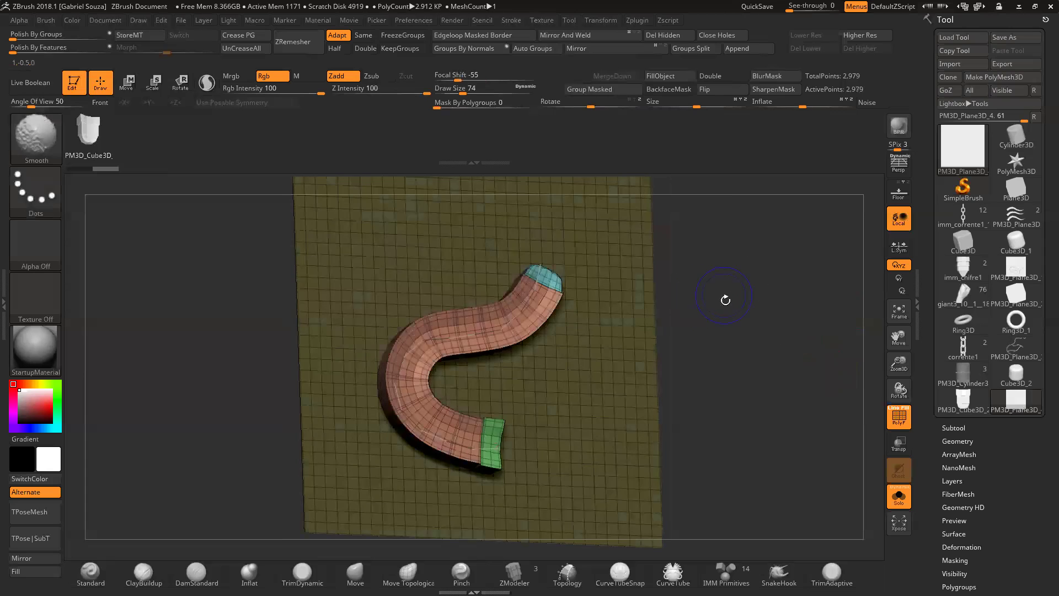
left_click_drag(725, 299, 773, 312)
left_click_drag(904, 353, 904, 331)
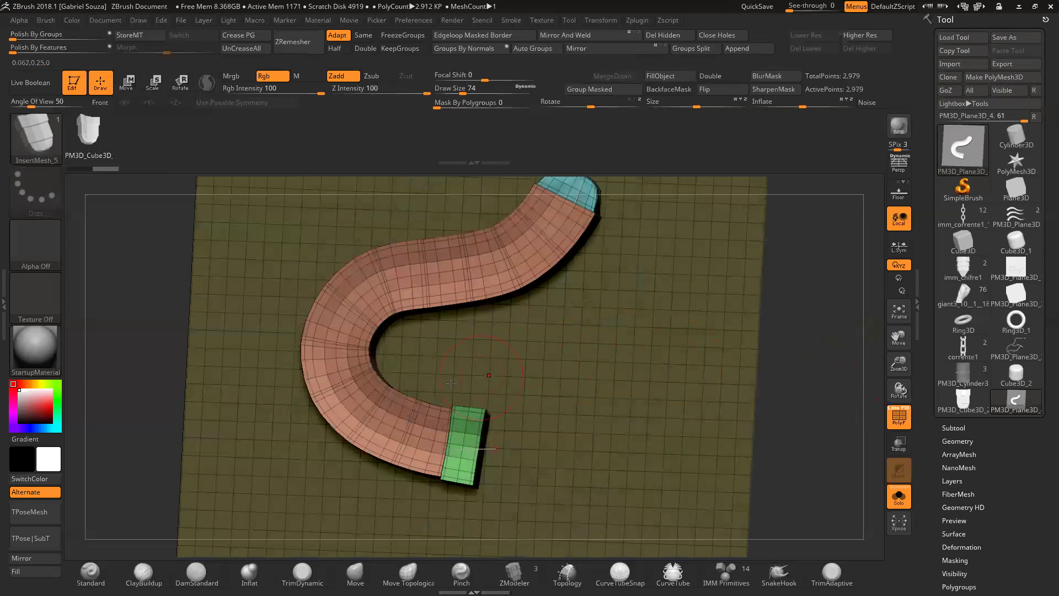
left_click(580, 270, "ctrl+shift")
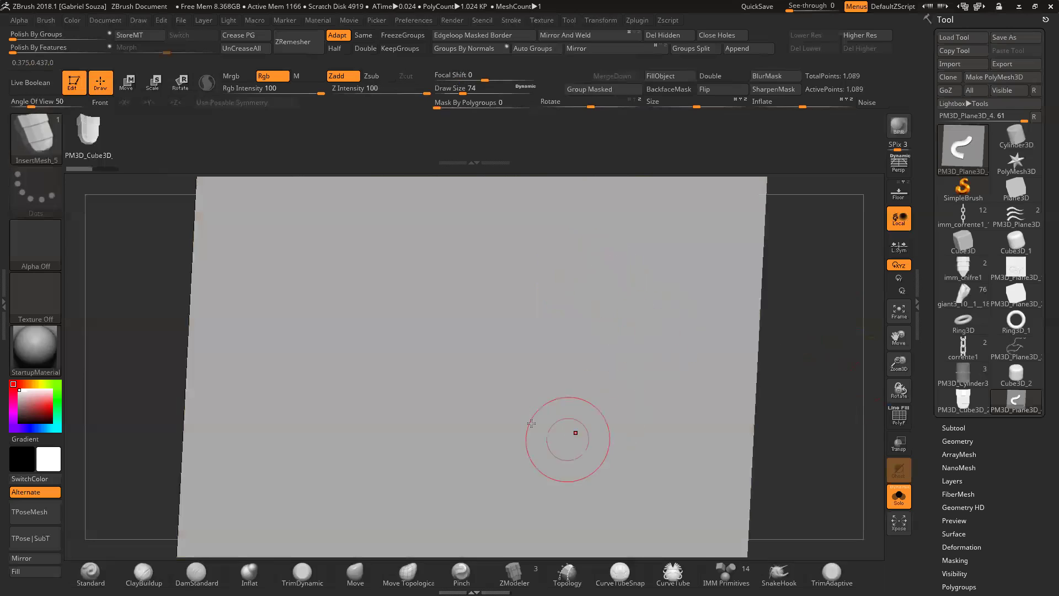
Step: Draw two more bent test curves across the plane with the welded three-part brush, undoing each one
left_click_drag(571, 438, 358, 306)
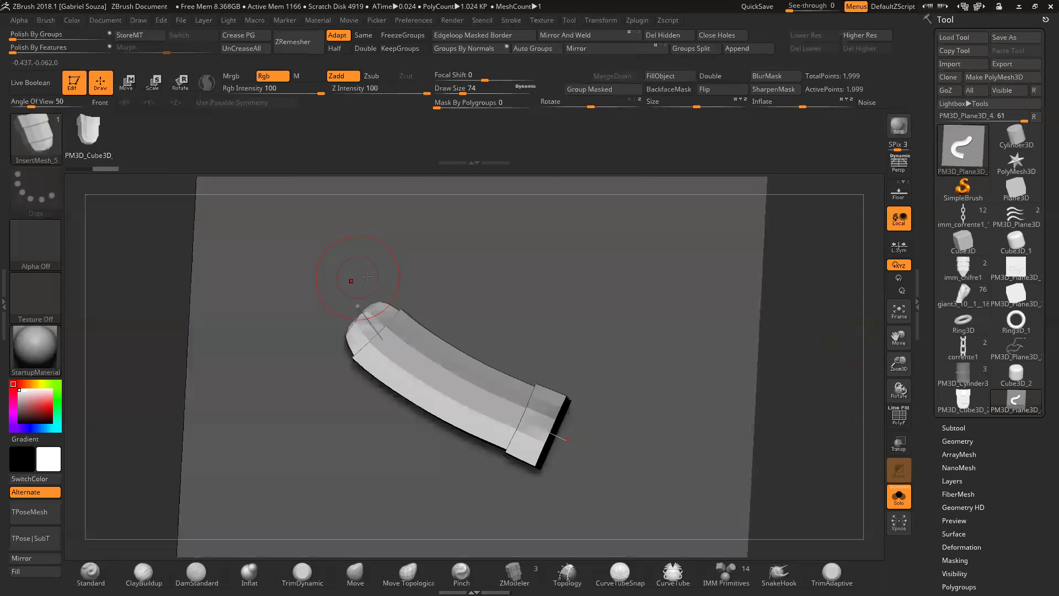
key("ctrl+z")
left_click_drag(895, 363, 742, 336)
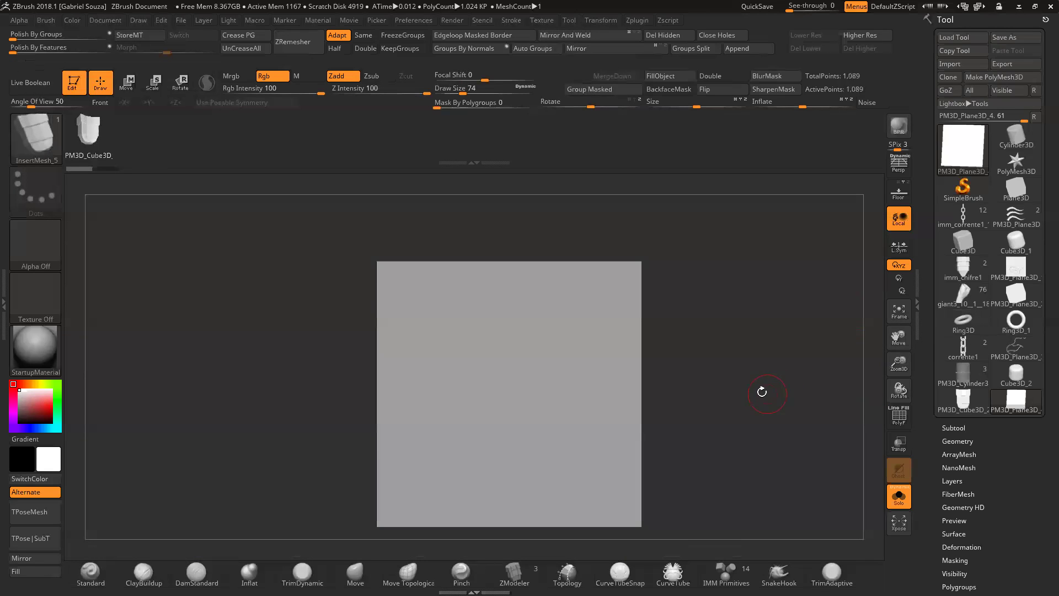
left_click_drag(759, 384, 753, 361, "alt")
left_click_drag(895, 366, 825, 388)
left_click_drag(760, 386, 762, 380, "alt")
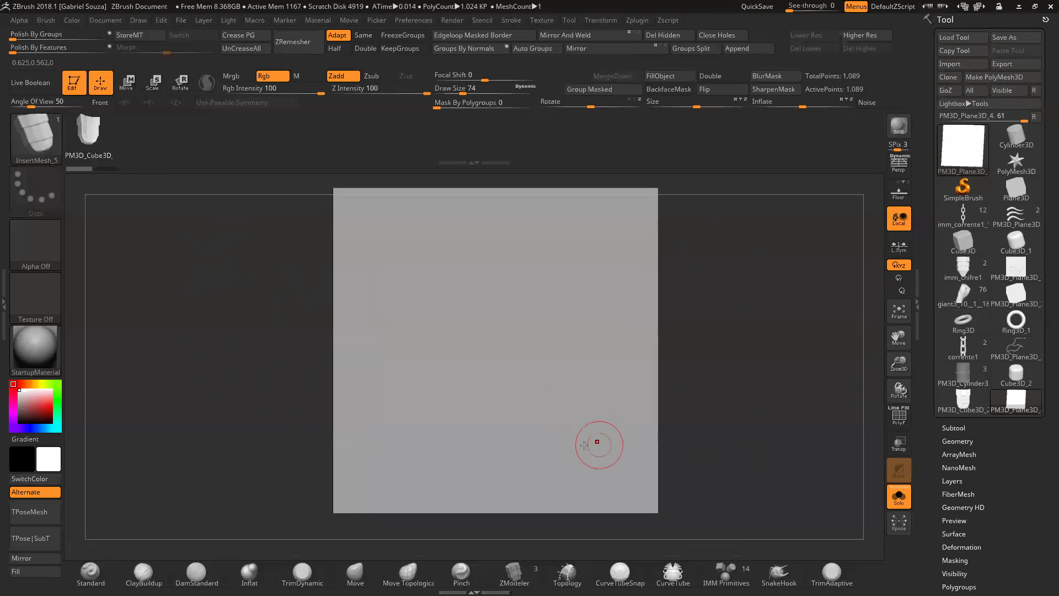
left_click_drag(410, 309, 424, 271)
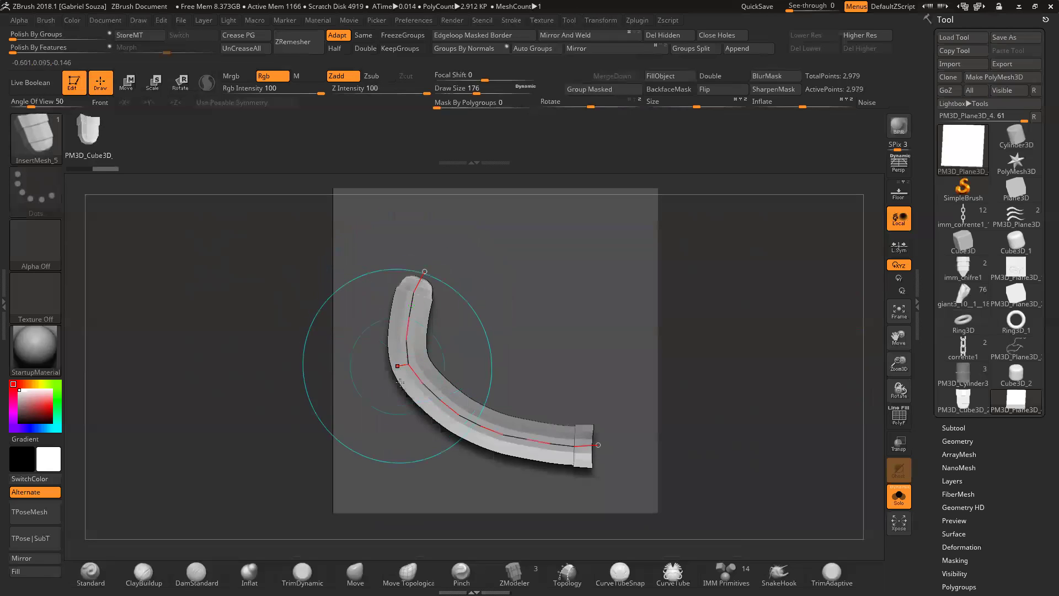
key("ctrl+z")
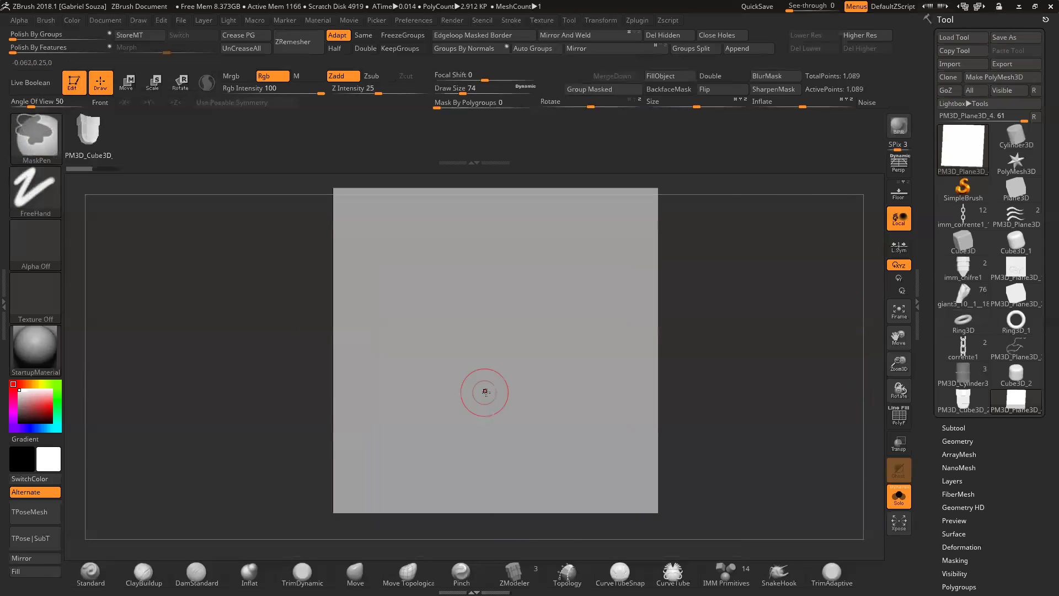
Step: Switch to the stepped block mesh with its wireframe shown and delete the two inner horizontal edge loops of its middle section with ZModeler
left_click(963, 404)
key("shift+f")
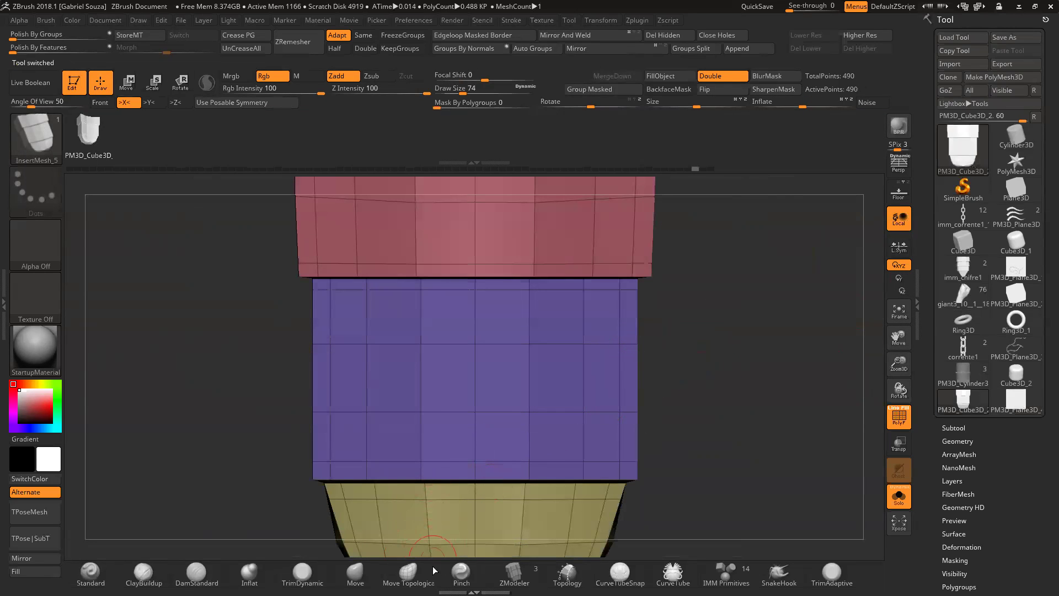
left_click(515, 575)
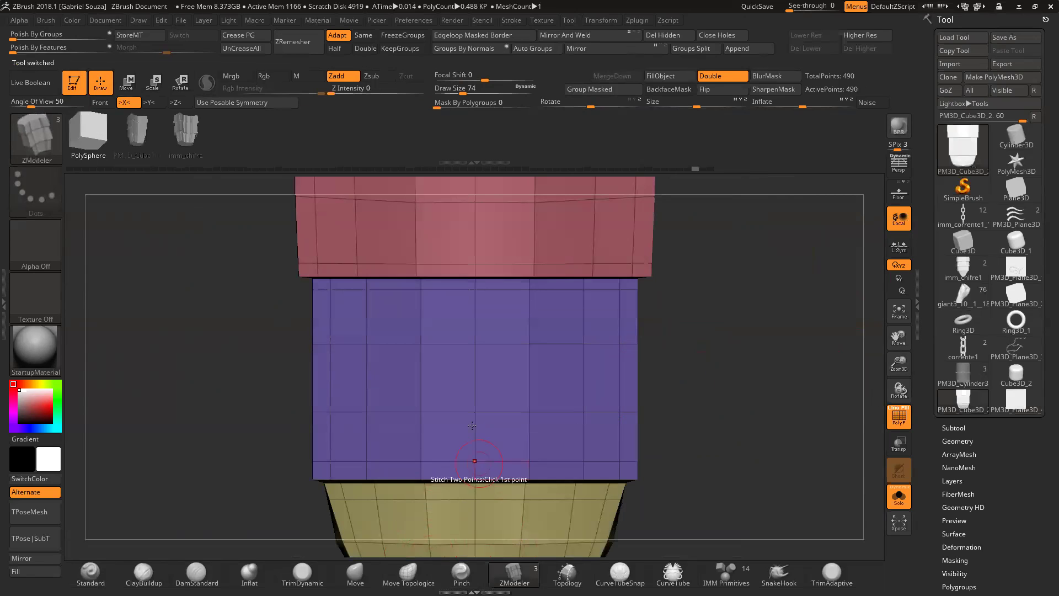
key("space")
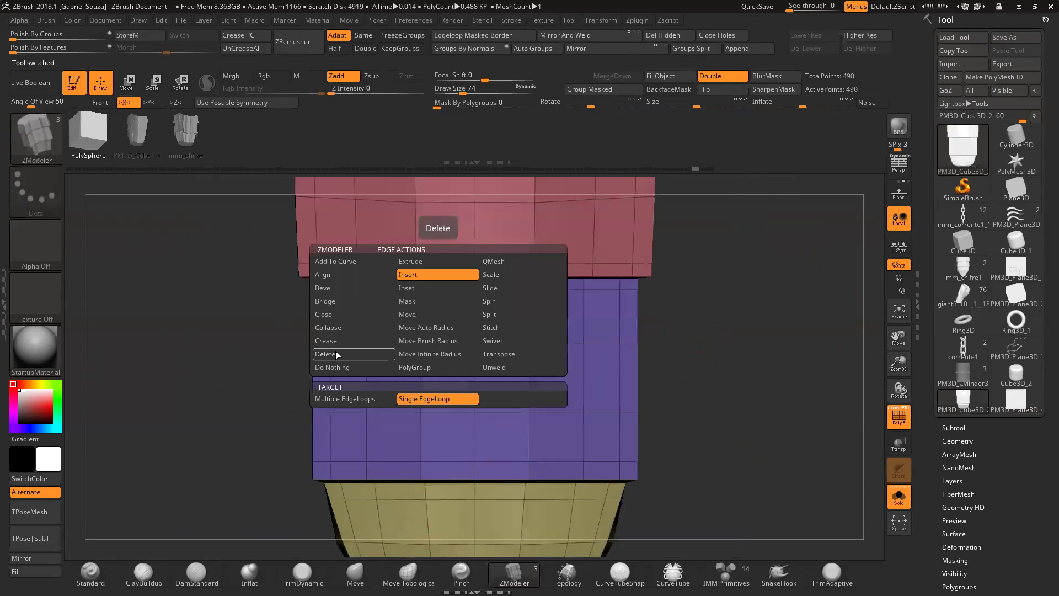
left_click(337, 354)
left_click(442, 347)
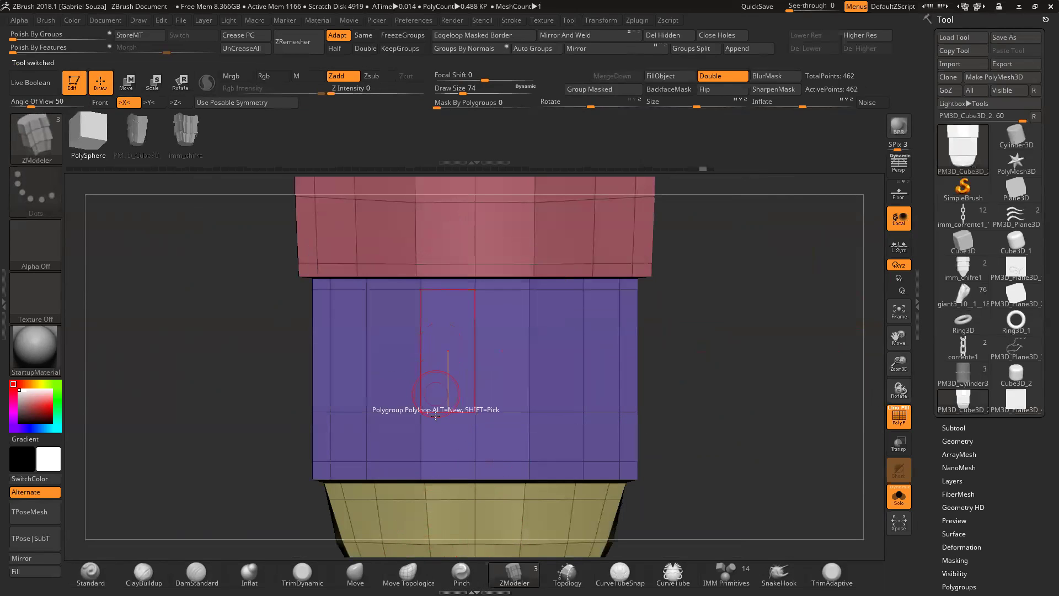
left_click(419, 413)
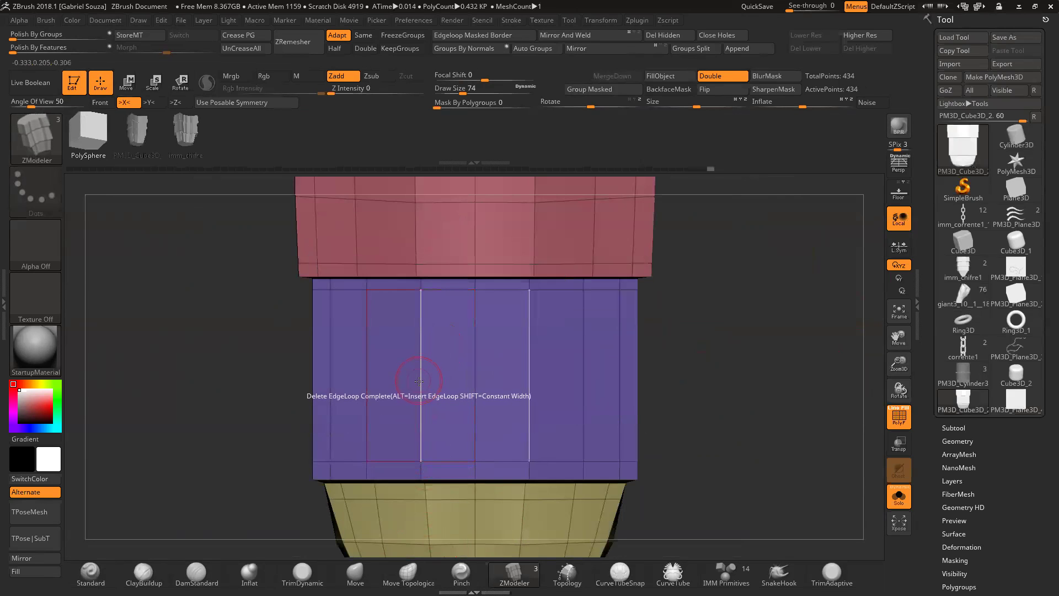
Step: Insert two closely spaced horizontal edge loops around the middle of the block's purple section
key("space")
left_click(393, 275)
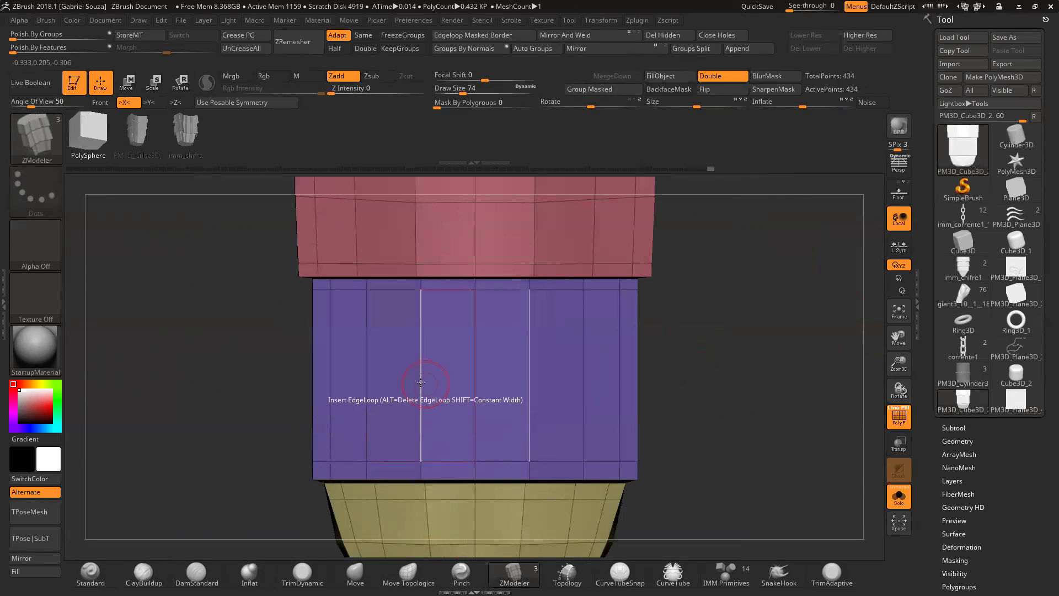
left_click(419, 367)
left_click_drag(420, 367, 423, 377)
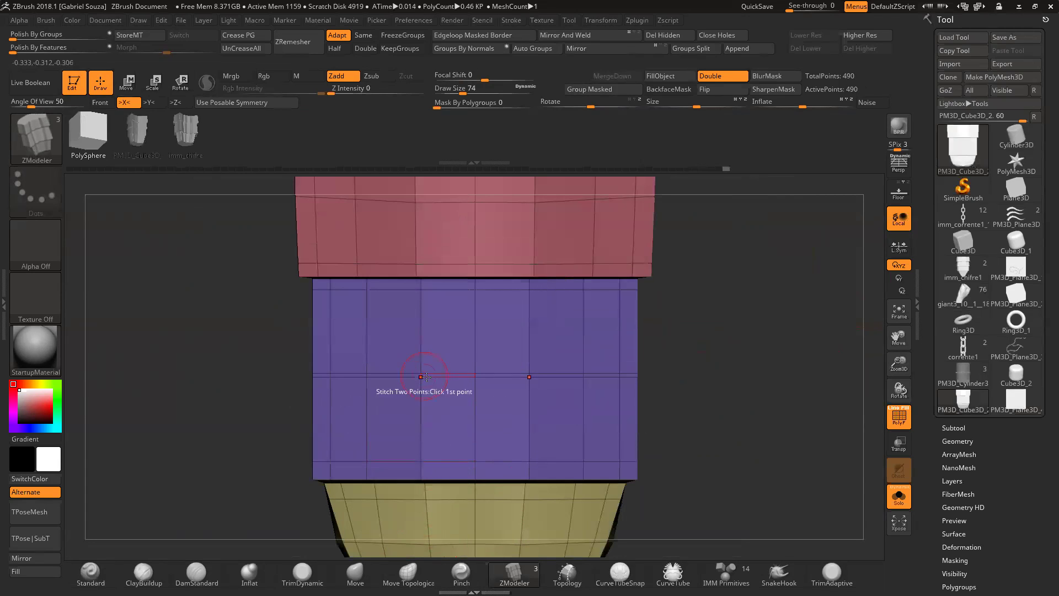
Step: Mask the block except for the upper half of its purple middle section
mouse_move(233, 315)
left_mouse_down("ctrl")
mouse_move(682, 363)
mouse_move(686, 378)
left_mouse_up("ctrl")
left_click(699, 393, "ctrl")
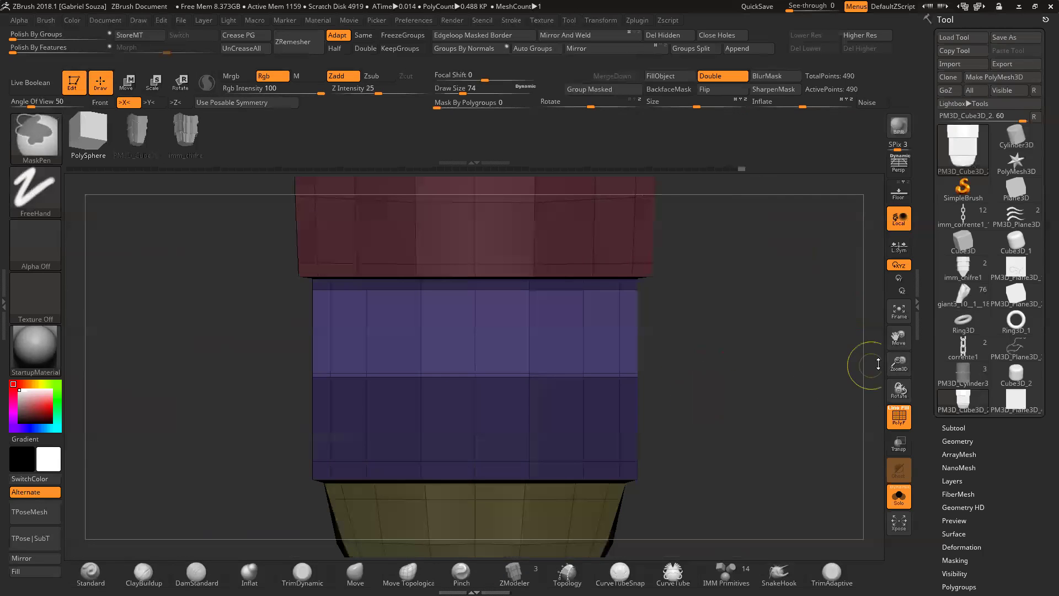
key("b")
key("z")
key("m")
left_click_drag(898, 359, 847, 362)
left_click_drag(698, 374, 701, 415, "alt")
Step: Flare the lower edge of the unmasked band outward, shift it slightly along the block's length, and clear the mask
left_click(127, 83)
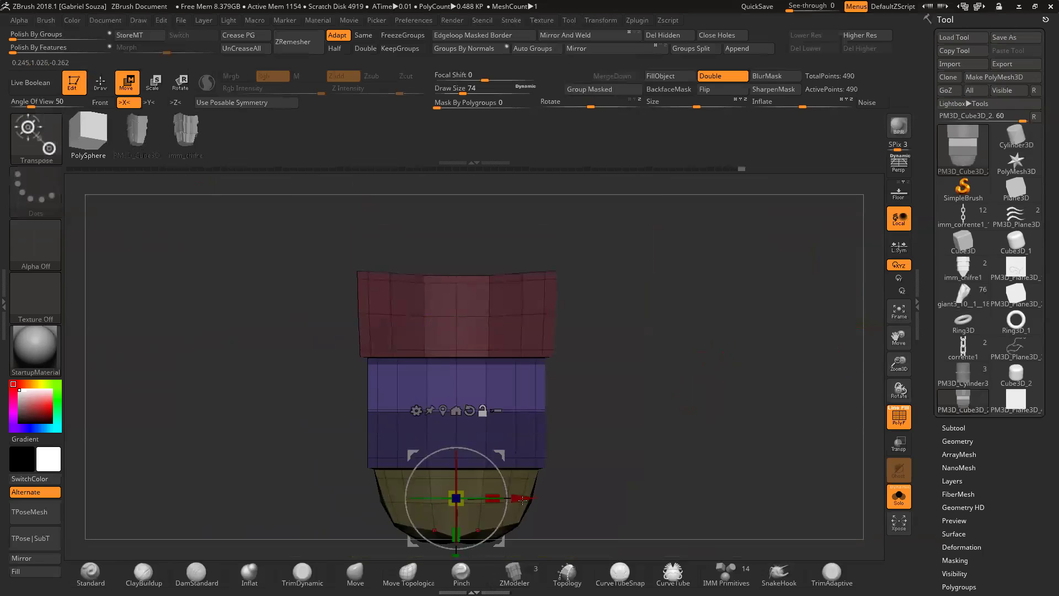
left_click_drag(628, 450, 633, 413, "alt")
left_click_drag(458, 531, 460, 445, "alt")
left_click_drag(470, 382, 476, 385)
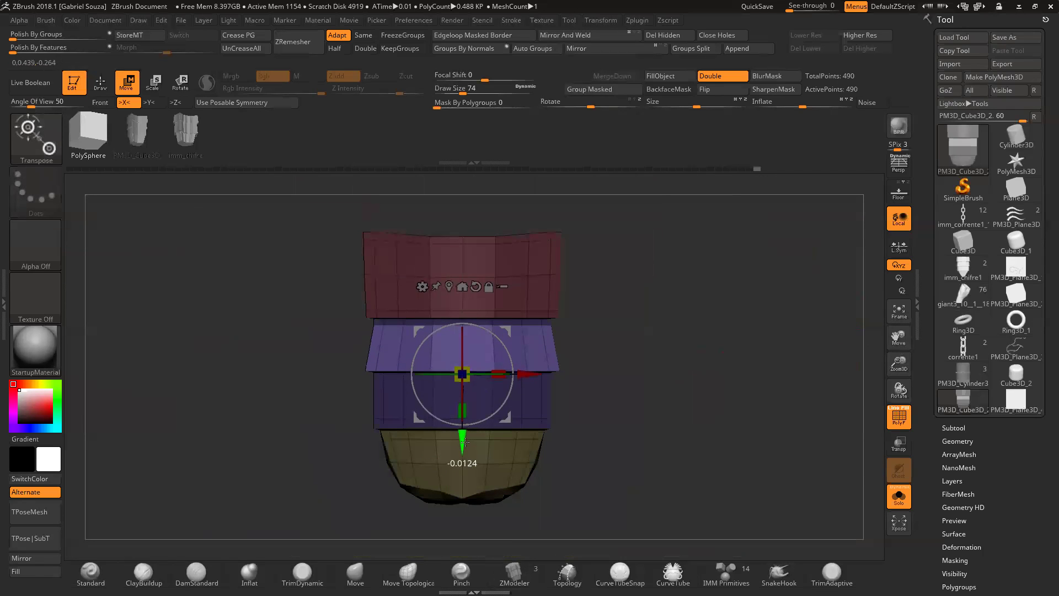
key("q")
left_click_drag(246, 336, 343, 366, "ctrl")
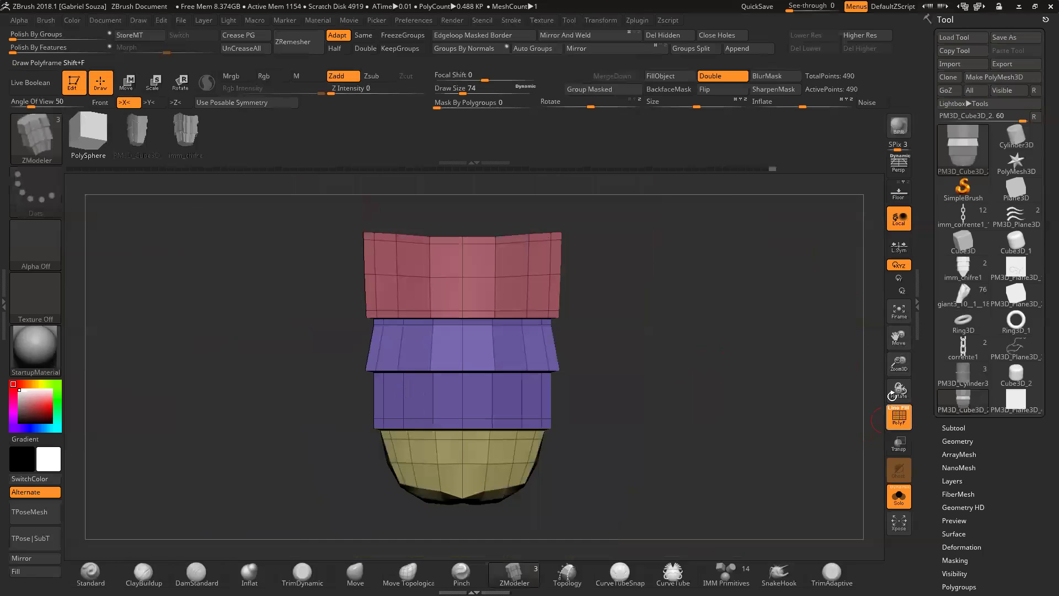
Step: Insert supporting edge loops just above and just below the new step in the purple middle section
left_click_drag(899, 373, 838, 455)
key("space")
left_click(525, 331)
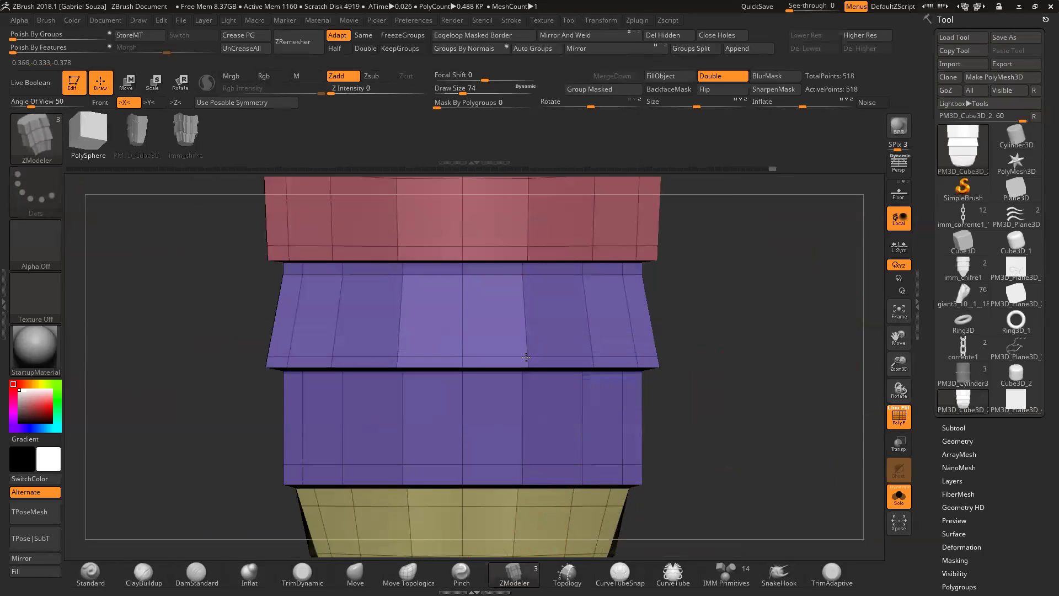
left_click(531, 379)
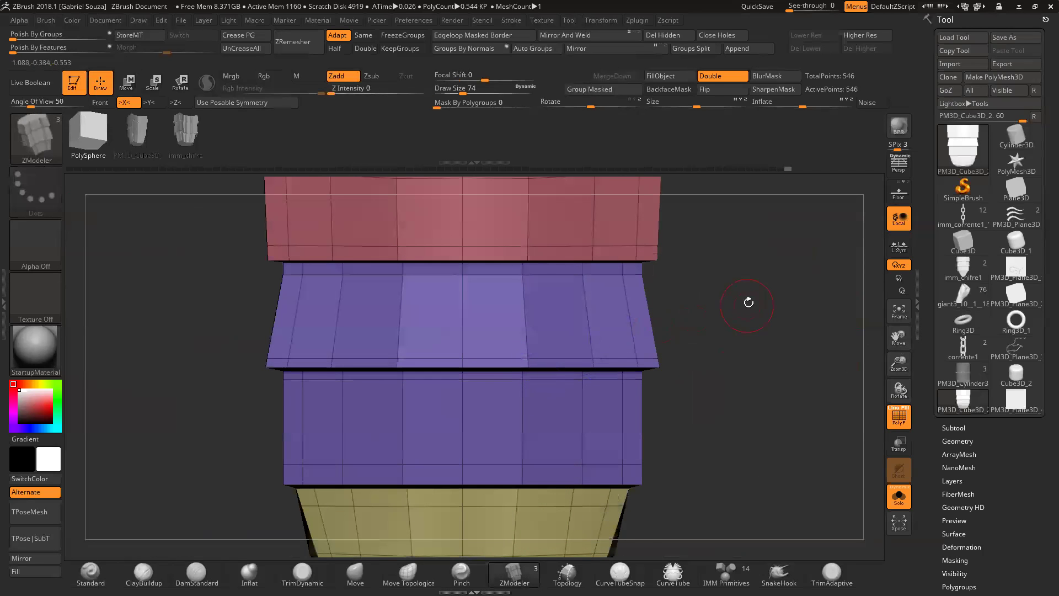
Step: Subdivide the block twice to preview its smoothing without the wireframe, and undo the subdivisions
key("ctrl+d")
key("shift+f")
key("ctrl+d")
left_click_drag(725, 292, 695, 347)
key("ctrl+z")
key("ctrl+z")
key("f")
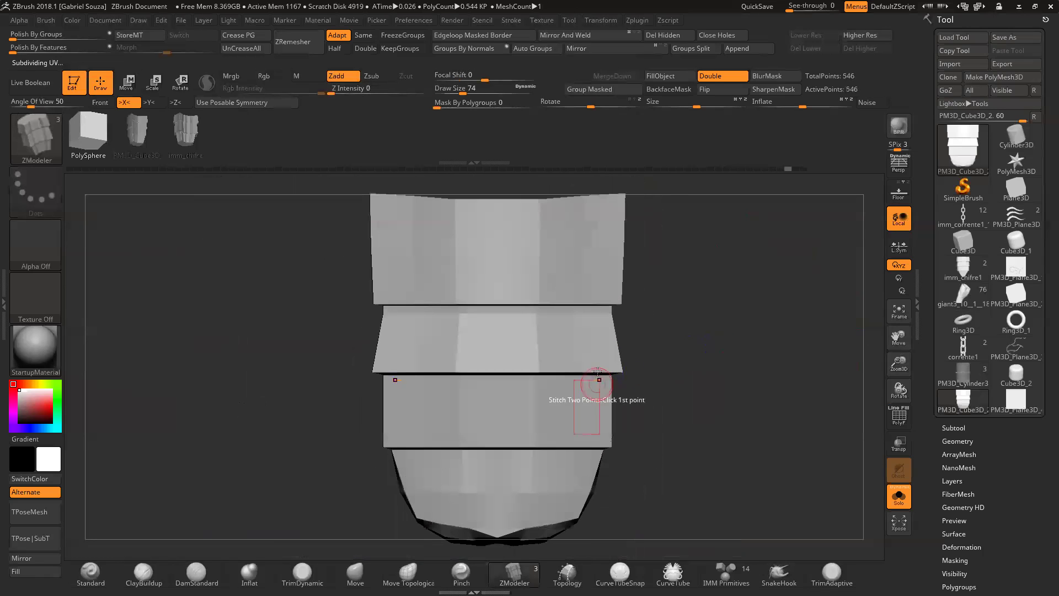
Step: Append the reshaped stepped block as a second mesh to the InsertMesh_5 brush
left_click(31, 160)
left_click(367, 437)
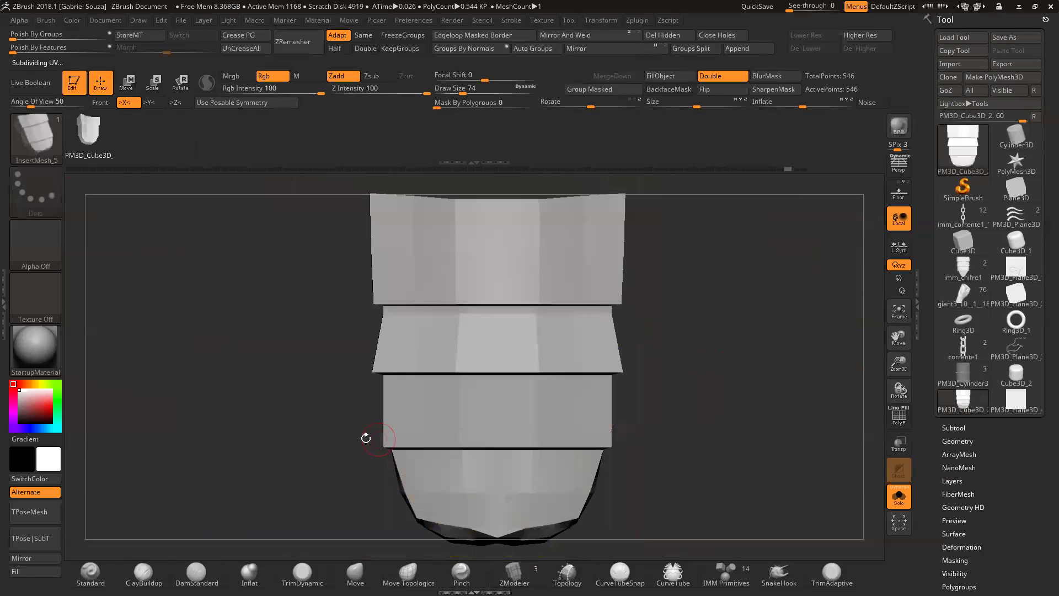
left_click(37, 160)
left_click(278, 466)
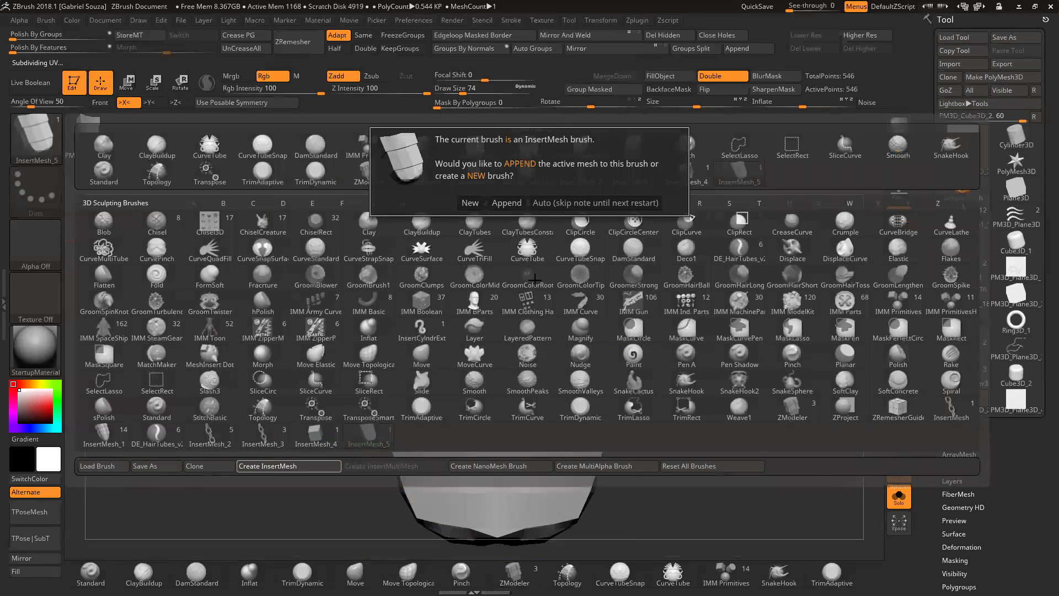
left_click(503, 202)
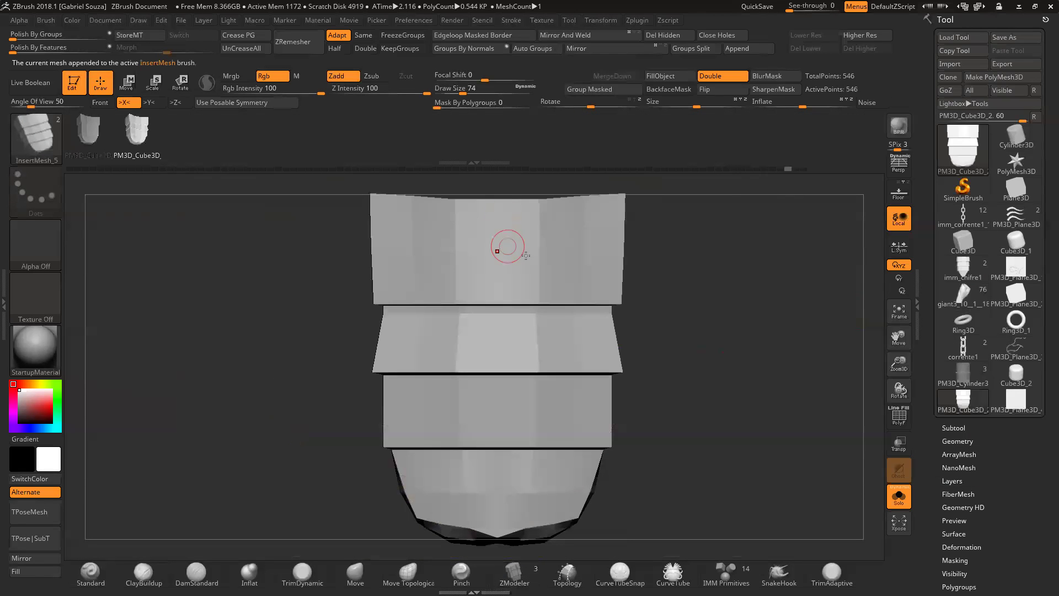
Step: Switch to the flat plane and set the brush to Curve Mode with Tri Parts and Weld Points enabled
left_click(999, 401)
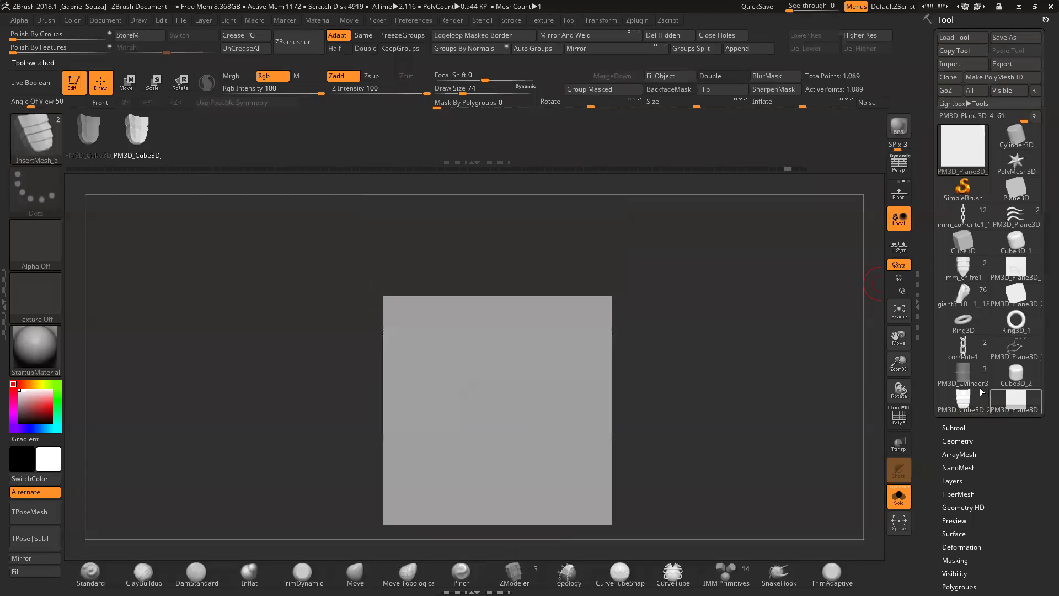
key("shift+f")
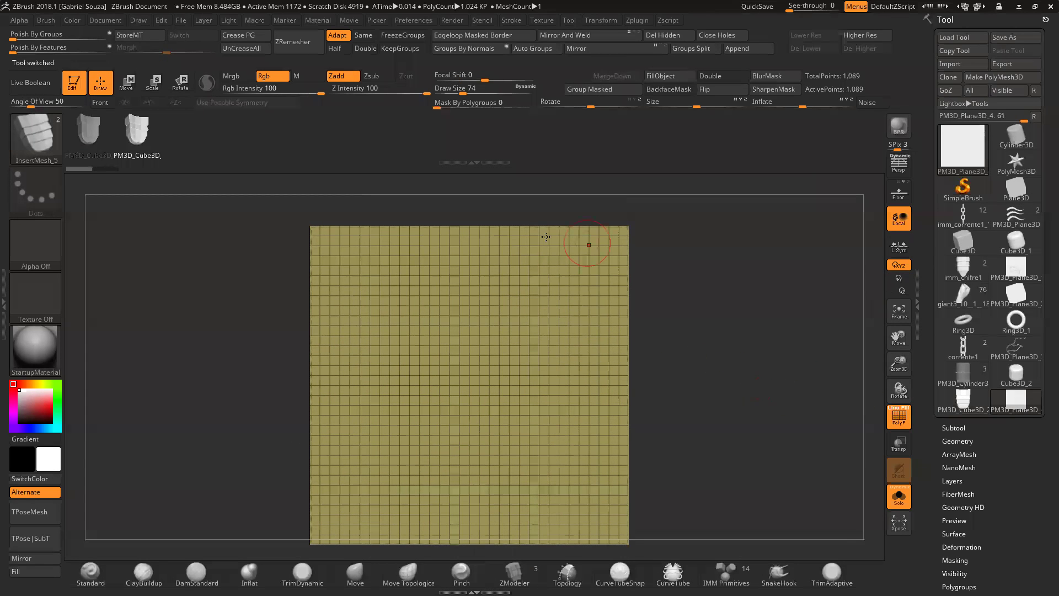
left_click(510, 21)
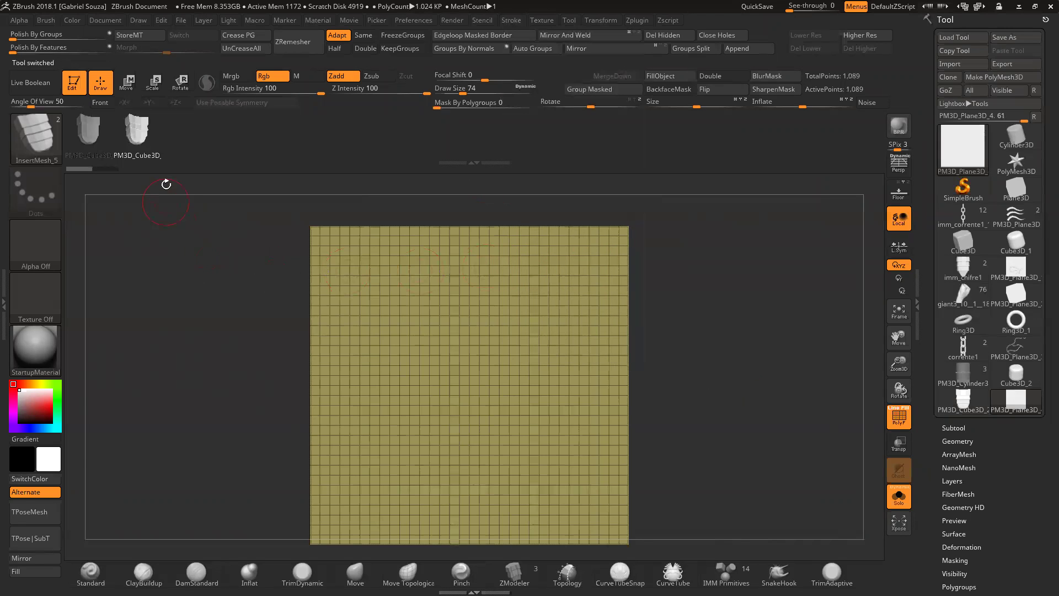
left_click(45, 20)
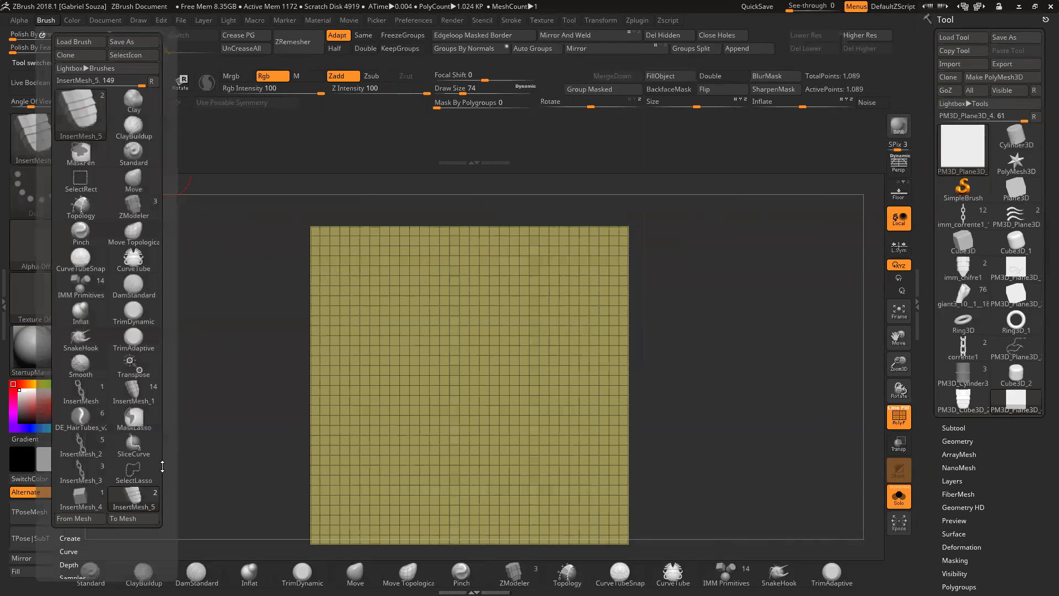
scroll(167, 469, "down", 5)
left_click_drag(171, 351, 171, 354)
left_click(131, 382)
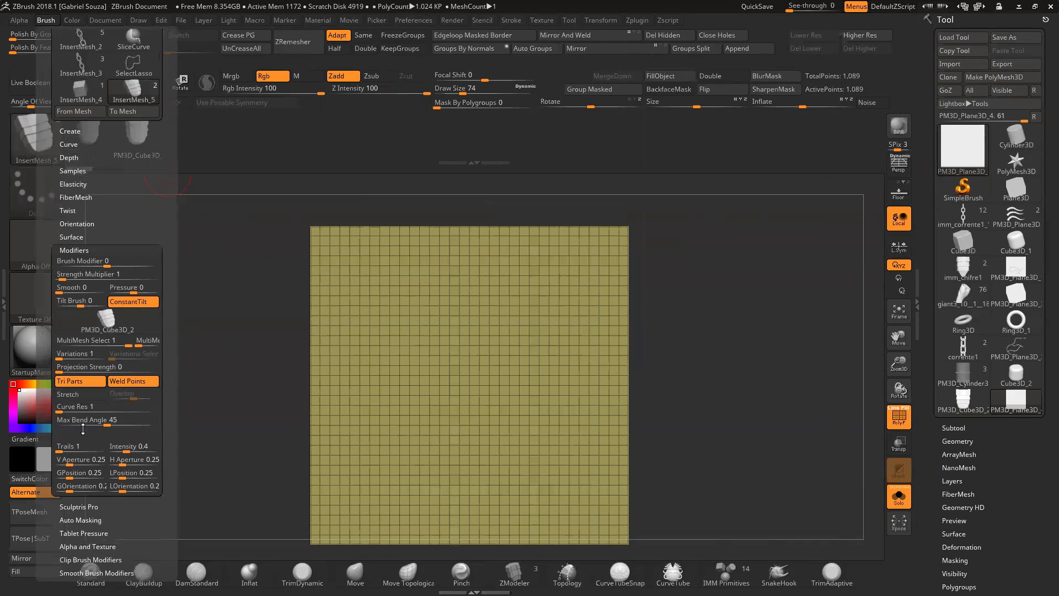
left_click(68, 409)
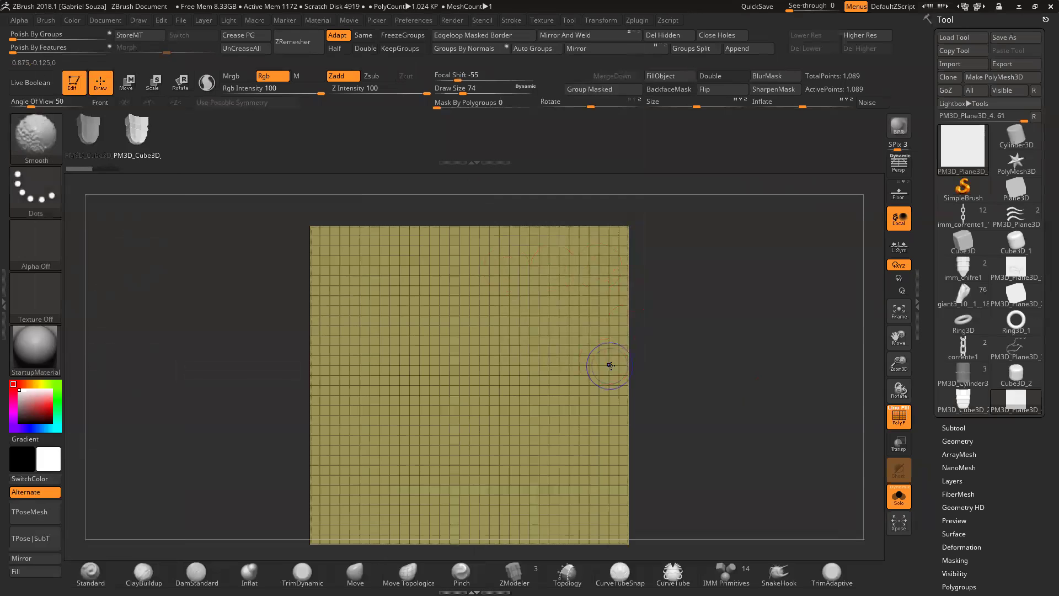
Step: Hide the wireframe, test the brush with two S-shaped curve strokes on the plane, and undo them
key("shift+f")
left_click_drag(403, 360, 531, 265)
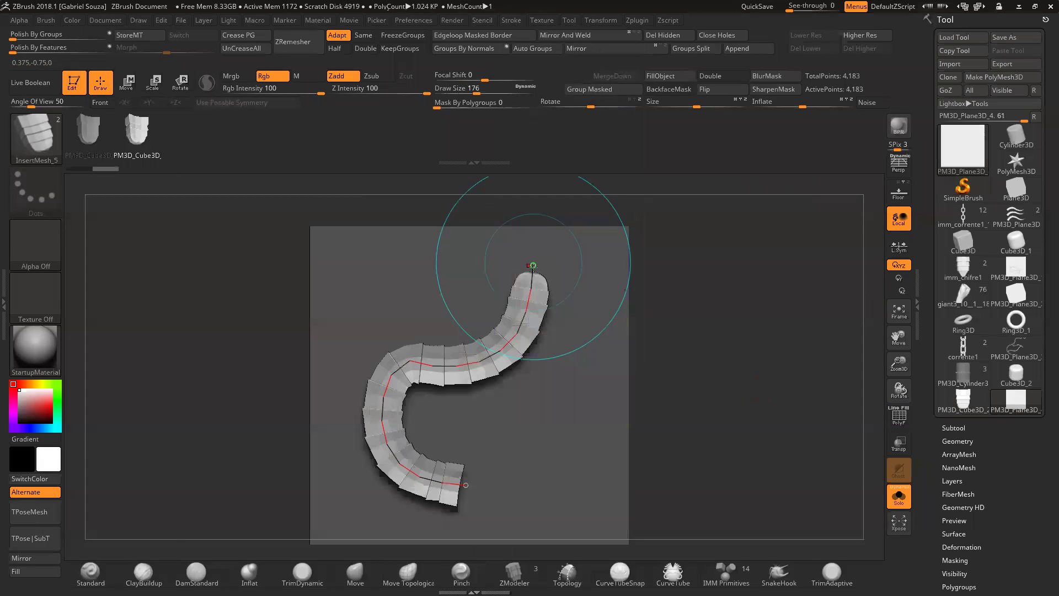
mouse_move(678, 338)
left_mouse_down()
mouse_move(699, 344)
mouse_move(689, 359)
mouse_move(700, 360)
mouse_move(671, 342)
left_mouse_up()
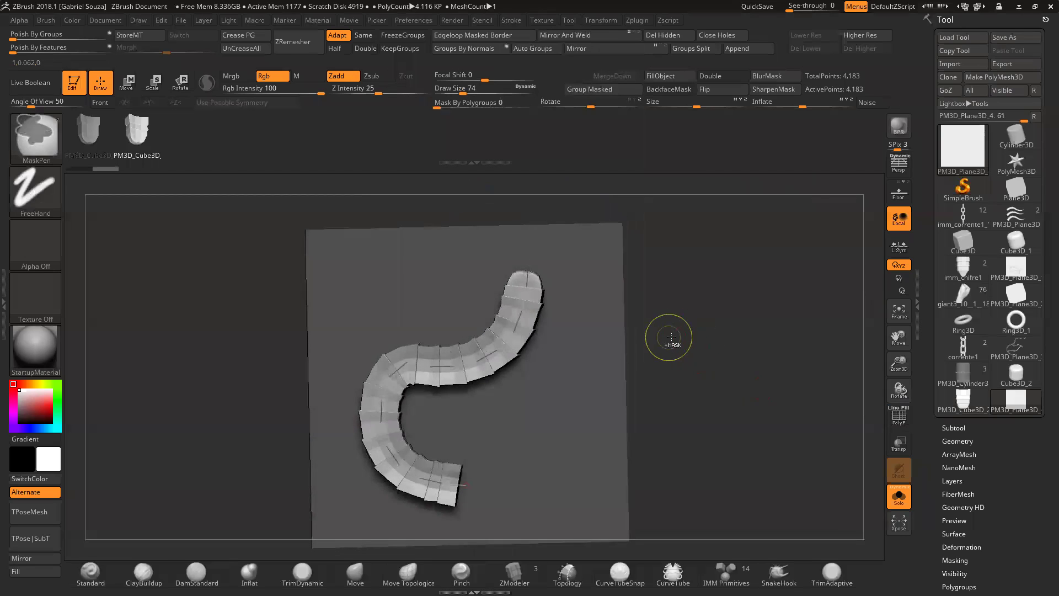
key("ctrl+z")
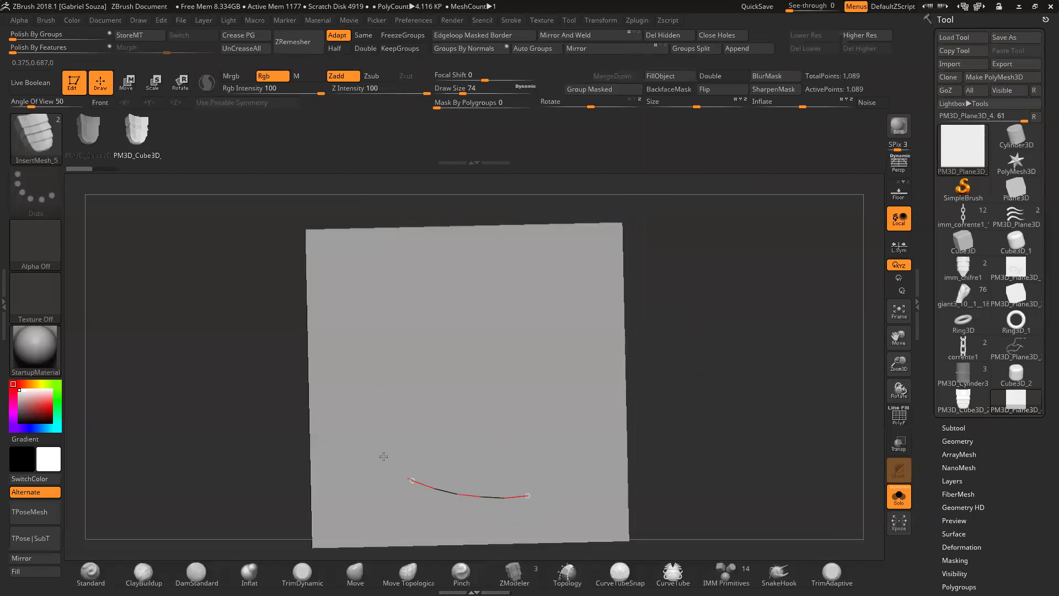
left_click_drag(450, 330, 546, 286)
mouse_move(680, 325)
left_mouse_down()
mouse_move(699, 316)
mouse_move(684, 392)
mouse_move(690, 335)
left_mouse_up()
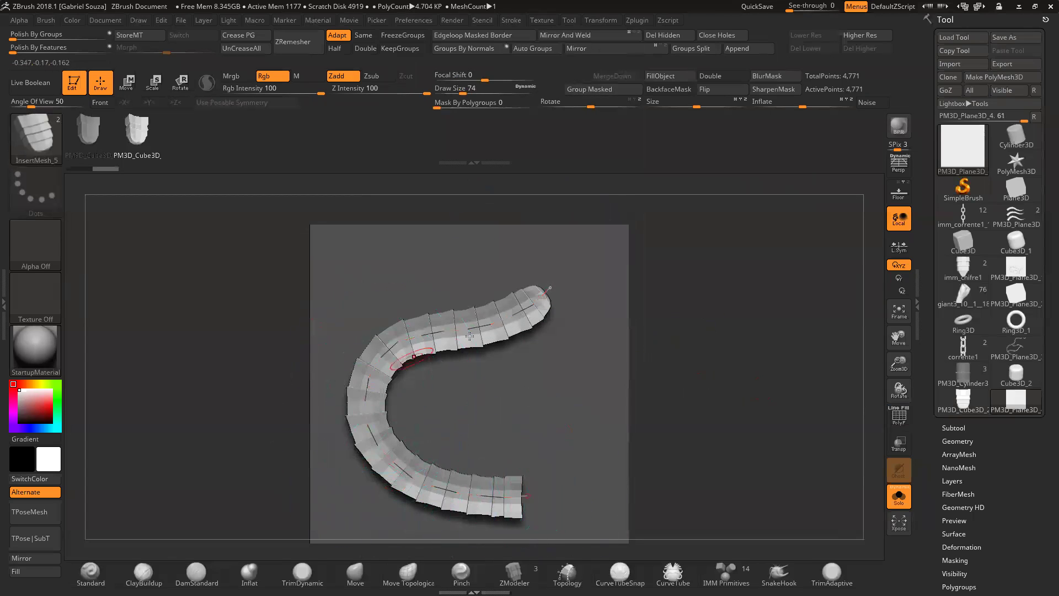
key("ctrl+z")
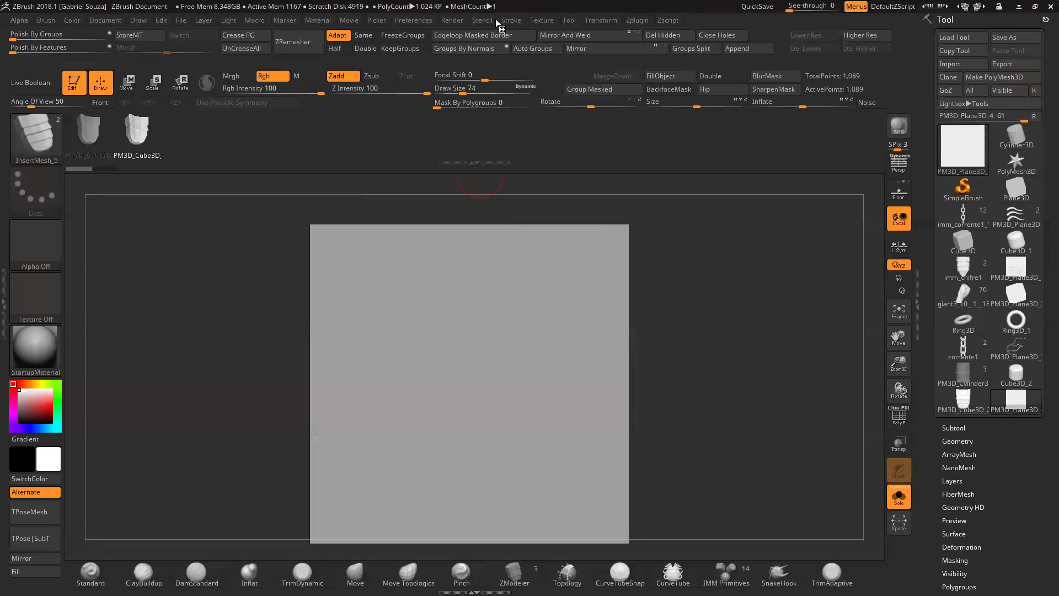
Step: Enable the Size curve modifier so the stroke's width follows the Curve Falloff
left_click(517, 23)
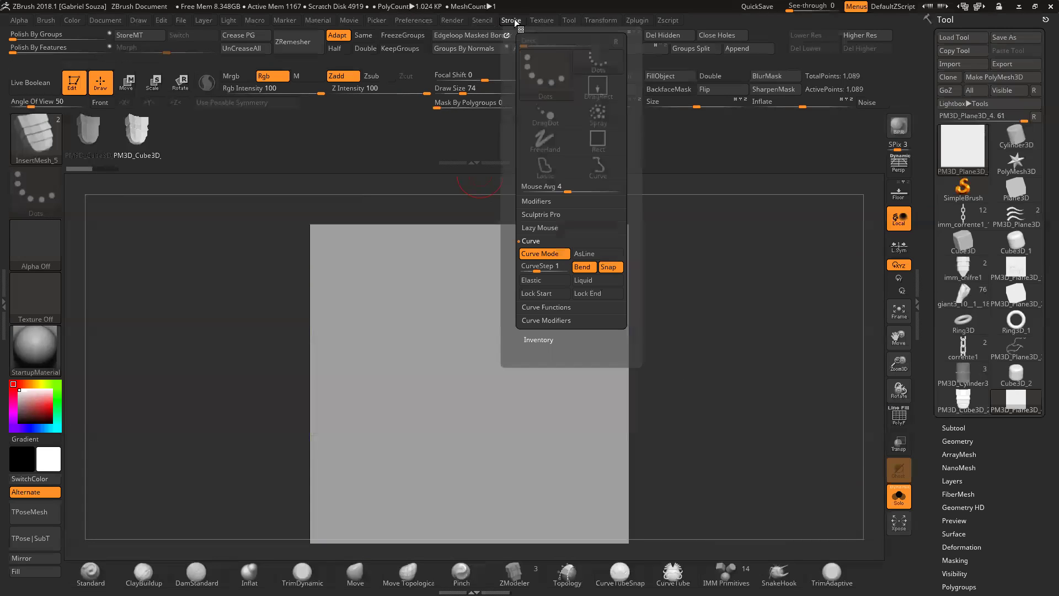
left_click(563, 320)
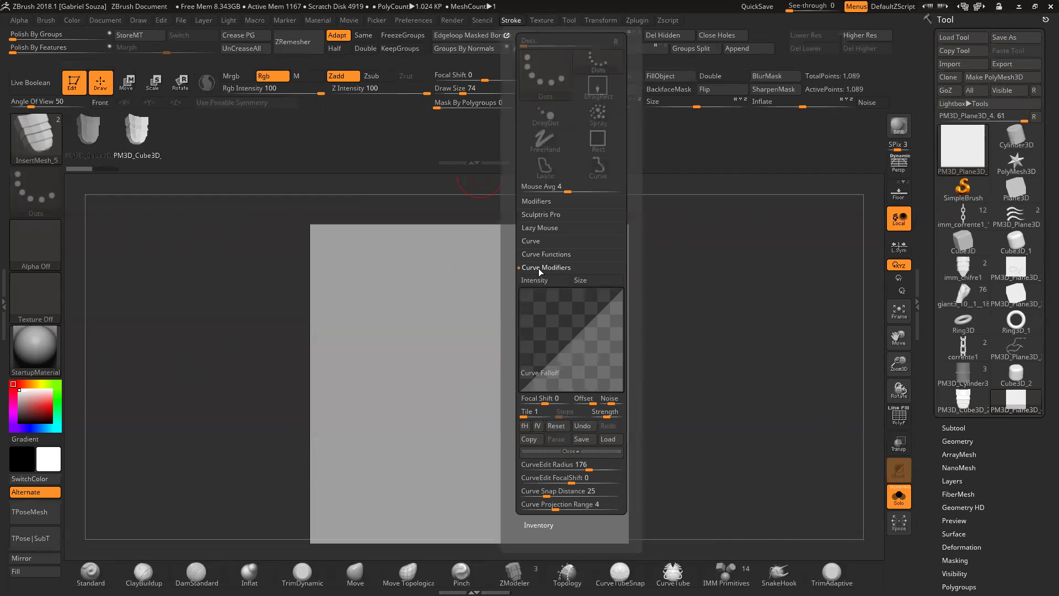
left_click(591, 279)
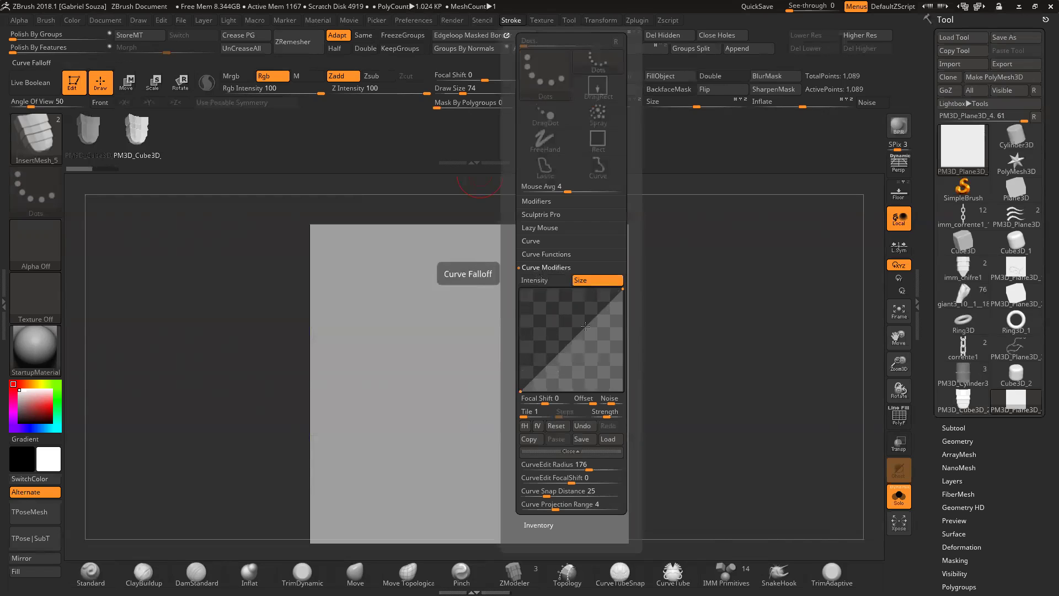
Step: Test the size falloff with a long S-shaped stroke on the plane and undo the stroke
left_click_drag(504, 476, 439, 481)
left_click_drag(574, 262, 575, 260)
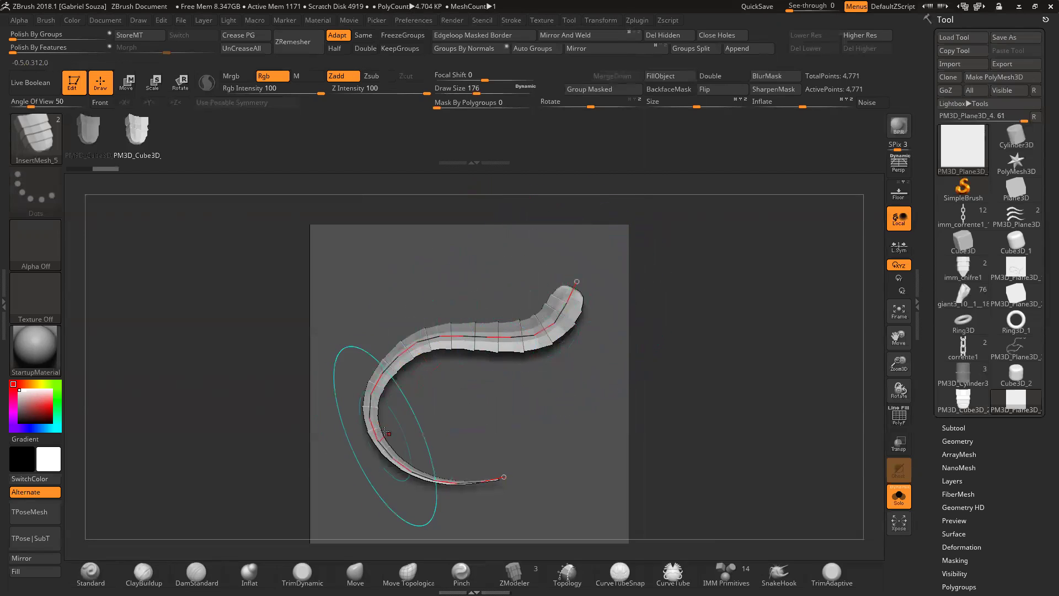
left_click(449, 371)
key("ctrl+z")
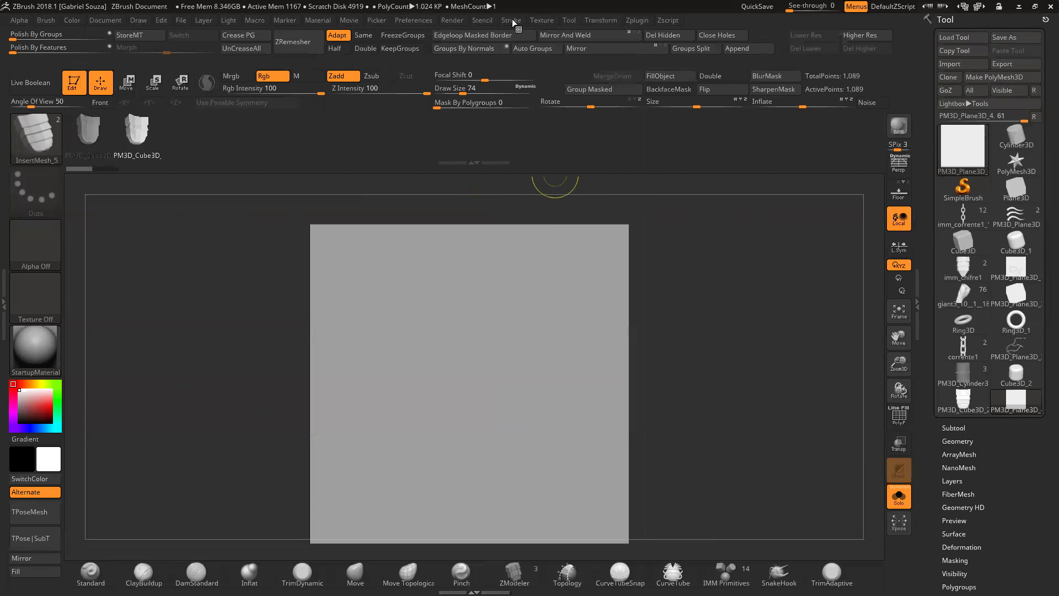
Step: Flip the Curve Falloff horizontally, test it with a curved stroke on the plane, and undo the stroke
left_click(512, 21)
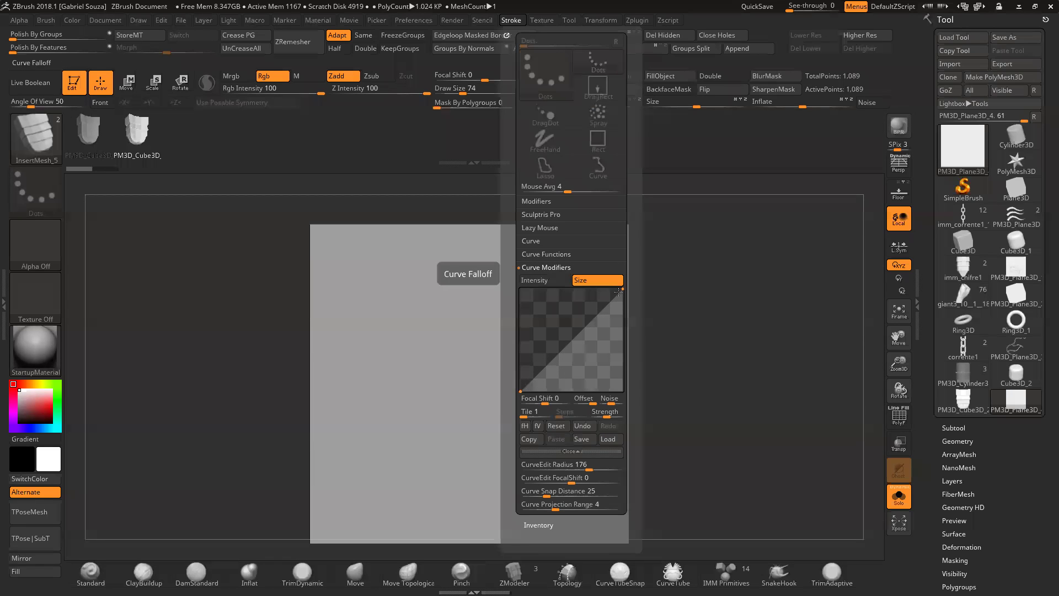
left_click(526, 427)
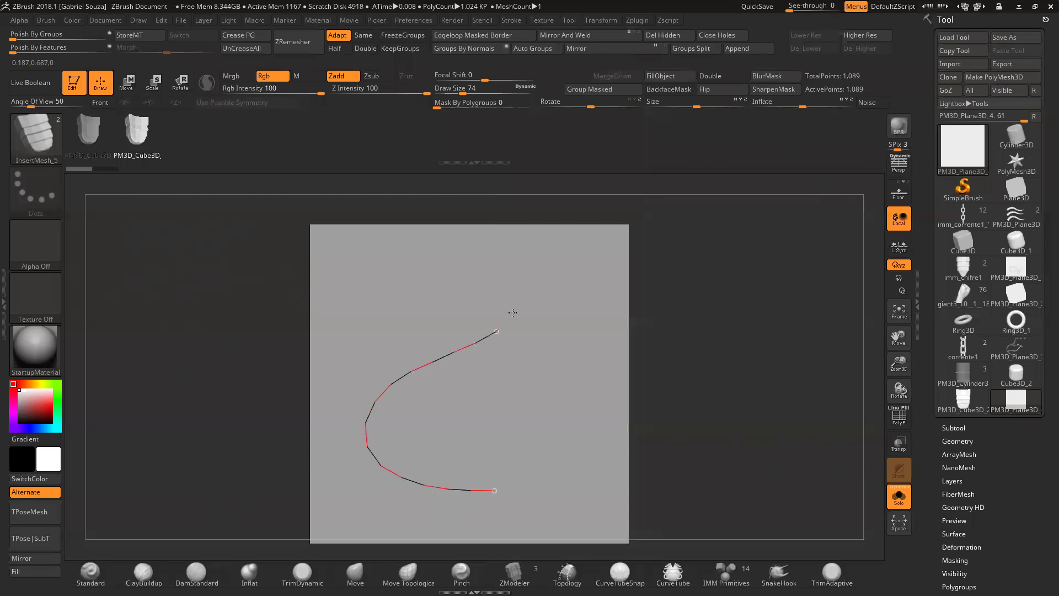
left_click_drag(513, 313, 517, 266)
mouse_move(696, 351)
left_mouse_down()
mouse_move(733, 346)
mouse_move(700, 340)
mouse_move(701, 361)
left_mouse_up()
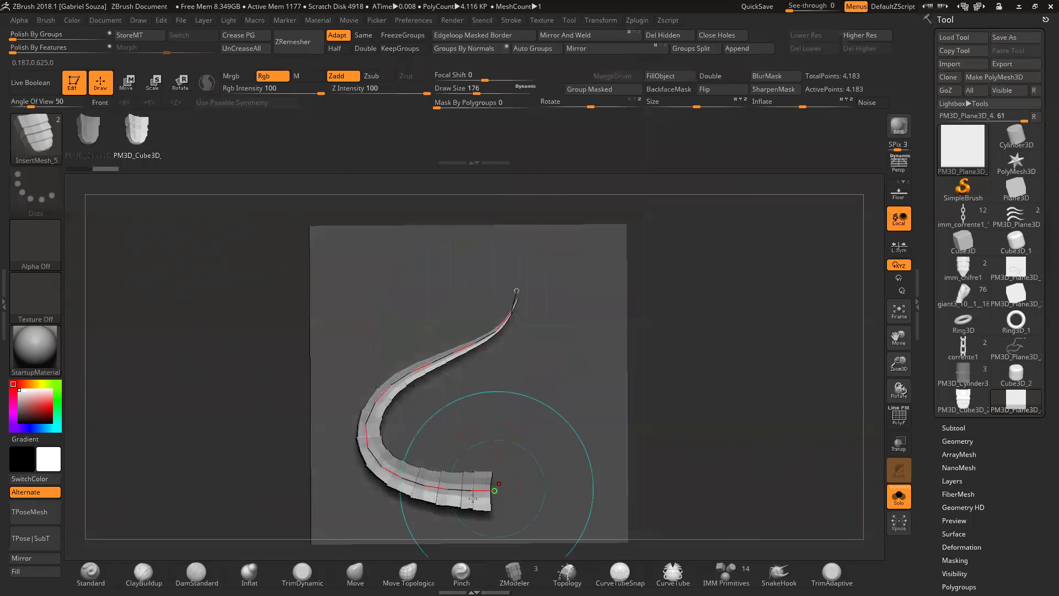
key("ctrl+z")
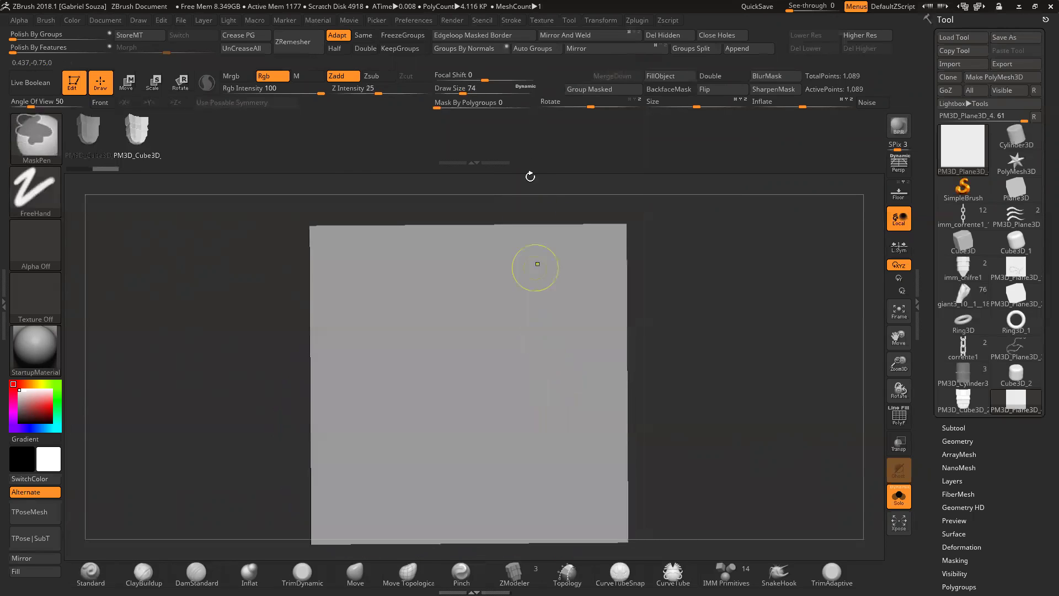
Step: Bulge the Curve Falloff outward and draw an S-shaped horn stroke on the plane
left_click(512, 20)
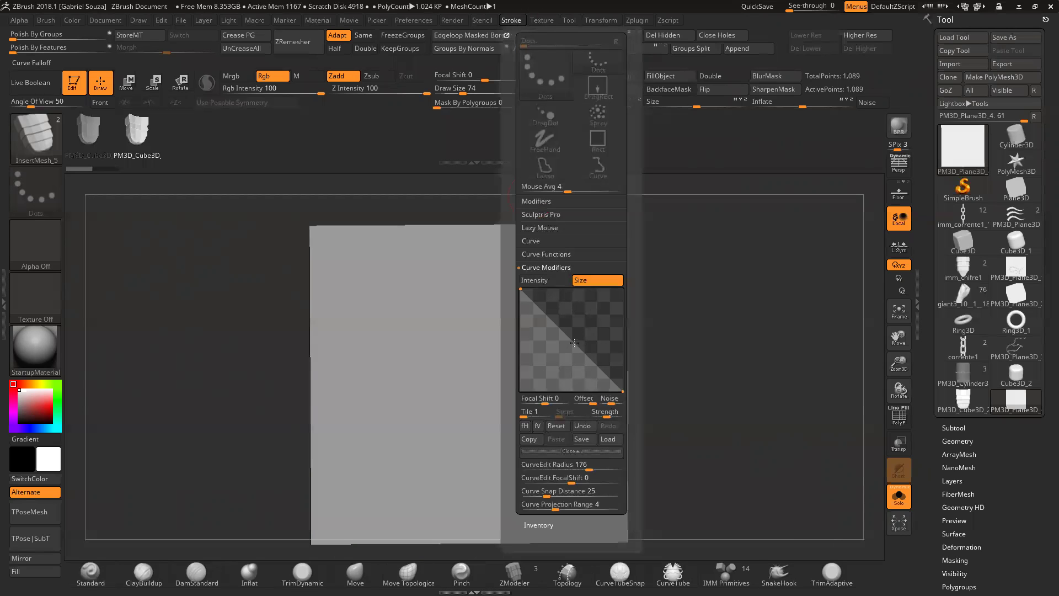
left_click_drag(572, 338, 596, 329)
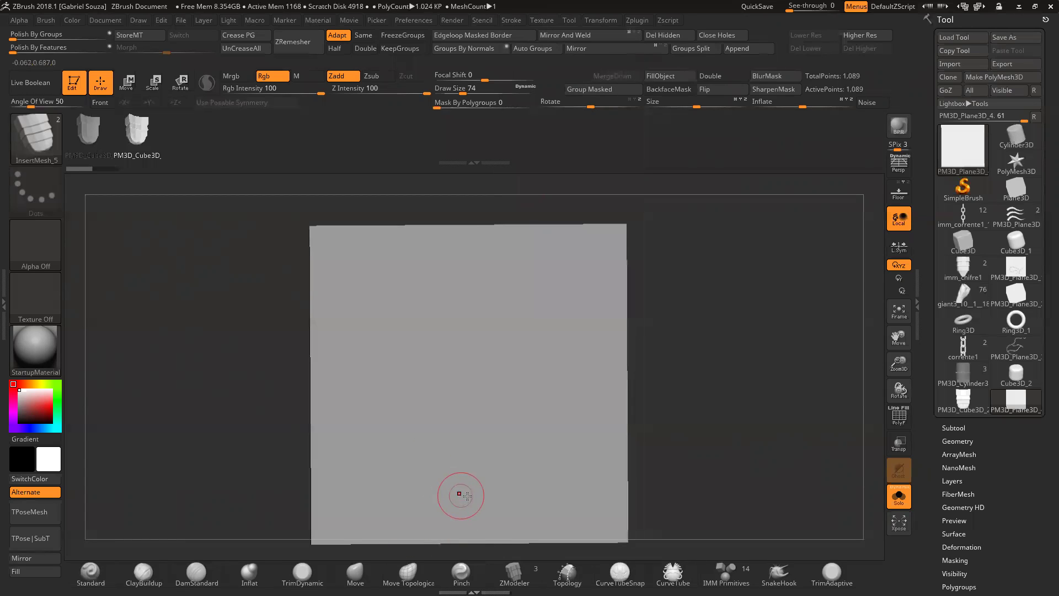
left_click(532, 290)
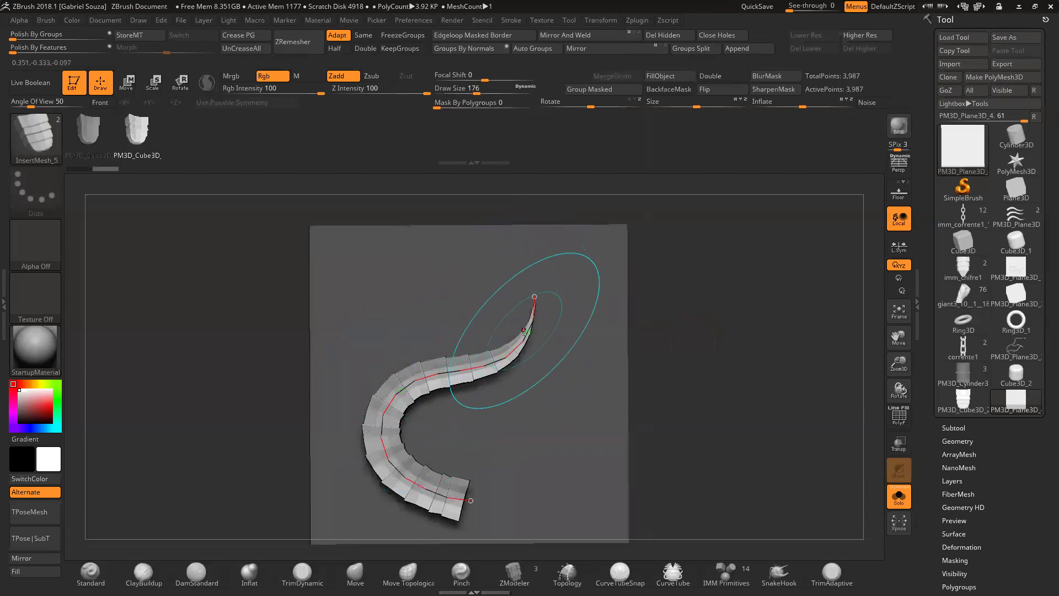
mouse_move(705, 314)
left_mouse_down()
mouse_move(649, 324)
mouse_move(669, 343)
mouse_move(696, 333)
mouse_move(683, 318)
left_mouse_up()
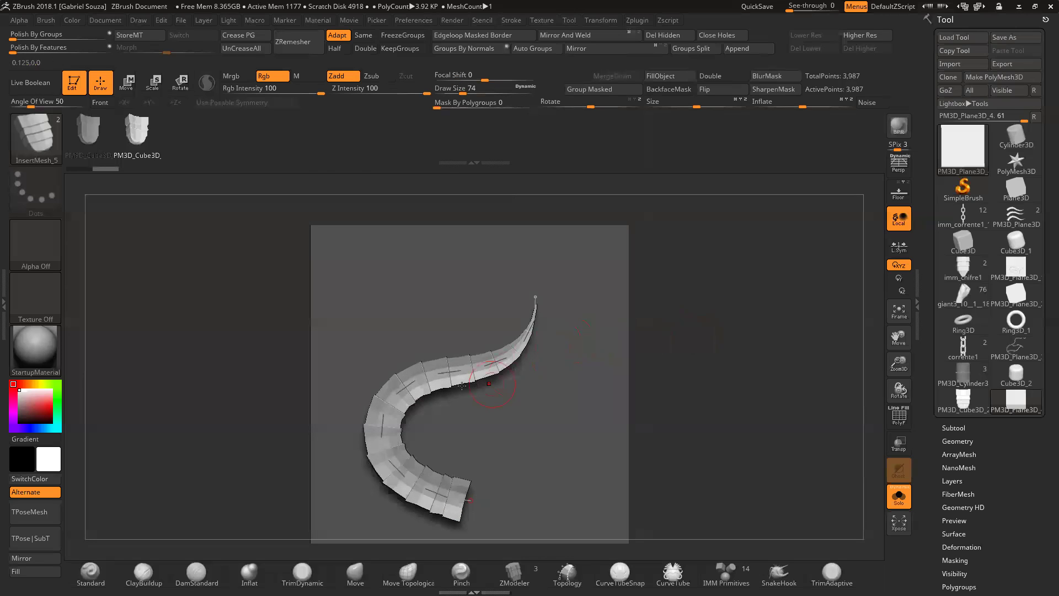
Step: Reshape the horn by pulling its curve near the middle and adjusting its bend from a side view
left_click_drag(466, 371, 490, 395)
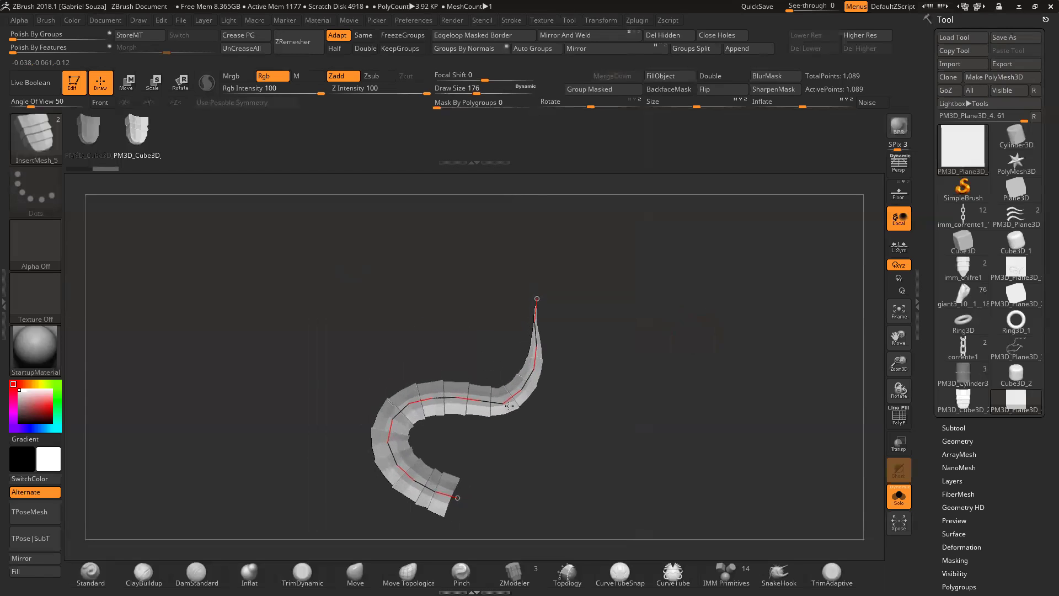
left_click_drag(716, 343, 756, 364)
left_click(450, 392)
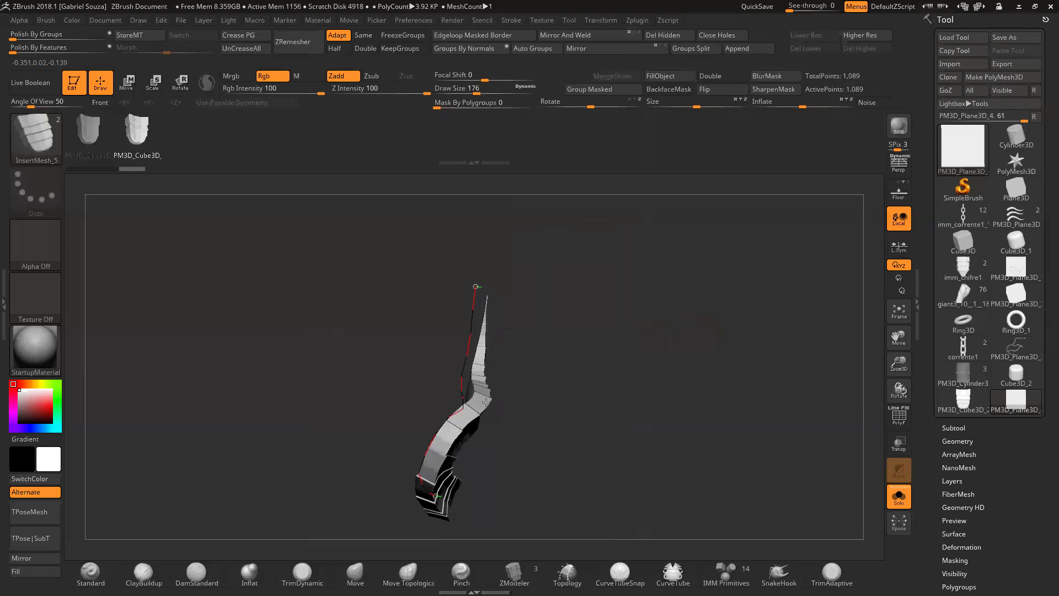
left_click_drag(513, 418, 516, 416)
left_click_drag(532, 408, 693, 326)
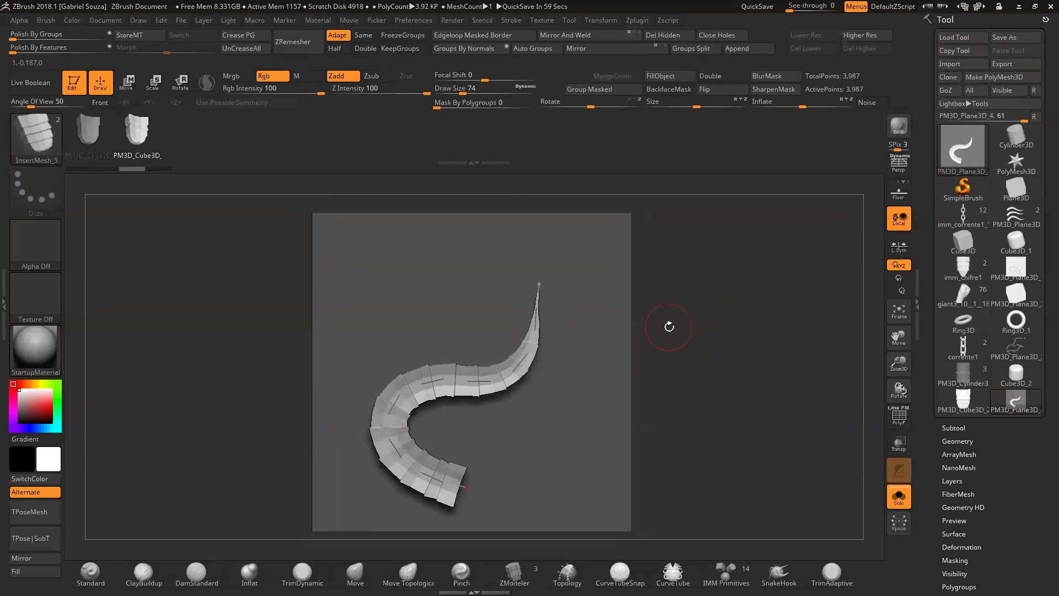
Step: Switch back to the stepped block, duplicate its subtool, and make the original subtool active
left_click(963, 408)
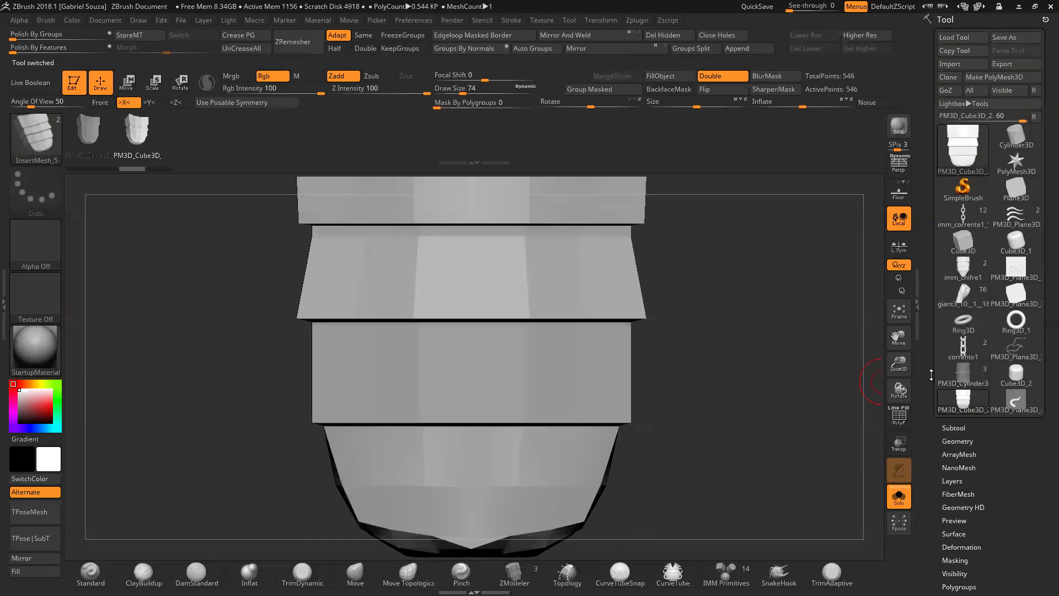
left_click(953, 430)
left_click_drag(1043, 439, 1042, 269)
left_click(964, 570)
left_click_drag(835, 505, 743, 425)
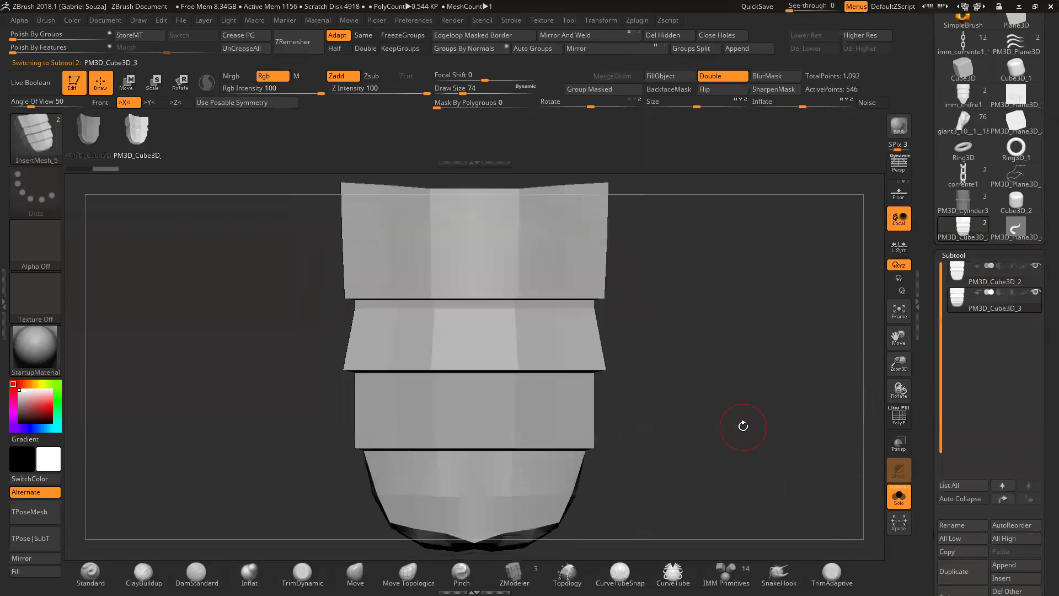
left_click(987, 275)
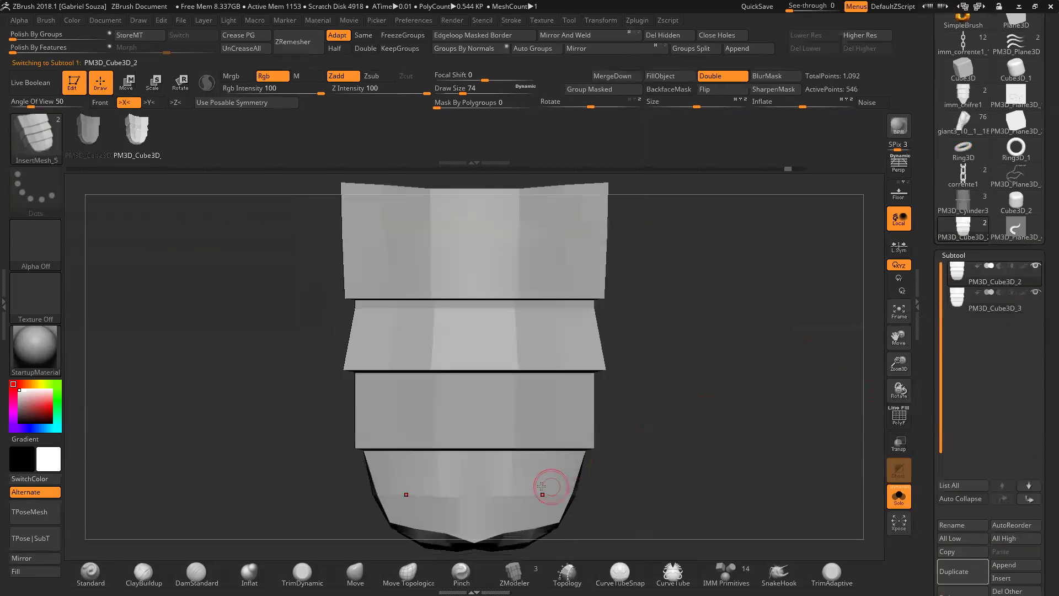
Step: Examine the block's polygroups with the wireframe shown, and open the imm_chifre1 tool to view its stepped shape for comparison
key("shift+f")
mouse_move(641, 345)
left_mouse_down()
mouse_move(657, 419)
mouse_move(669, 379)
left_mouse_up()
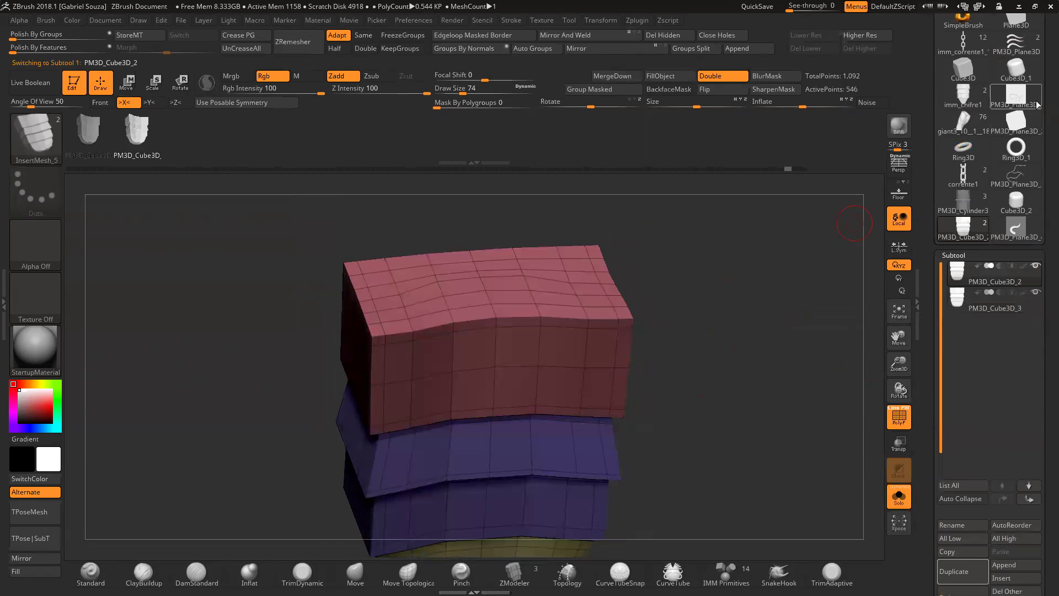
left_click(970, 99)
left_click_drag(738, 421, 647, 340)
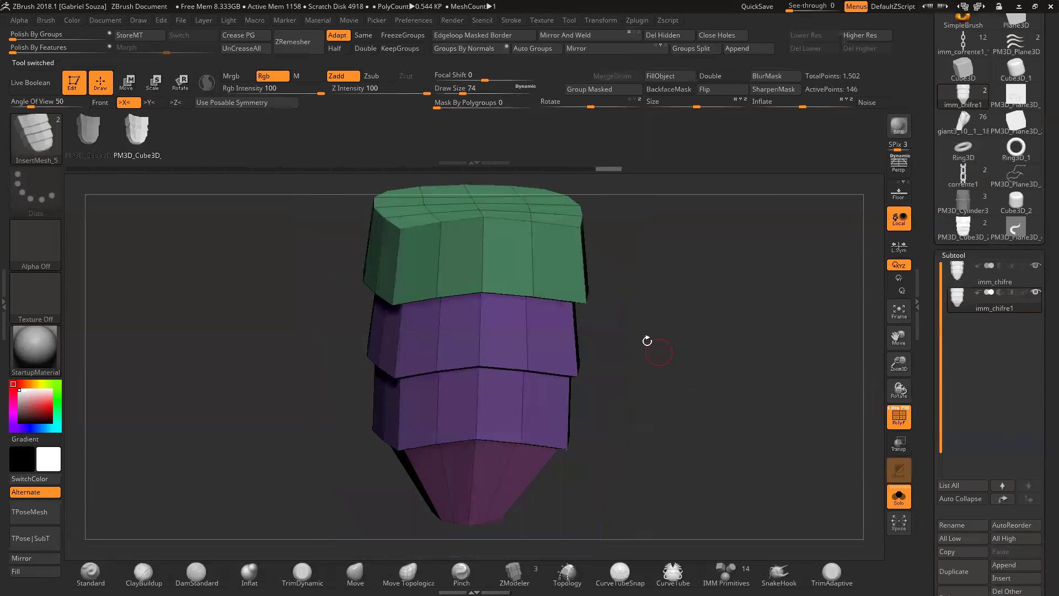
Step: Compare the outline of the imm_chifre and imm_chifre1 subtools from the same tilted end view, finishing with imm_chifre active
left_click(958, 274)
left_click_drag(643, 308, 618, 358)
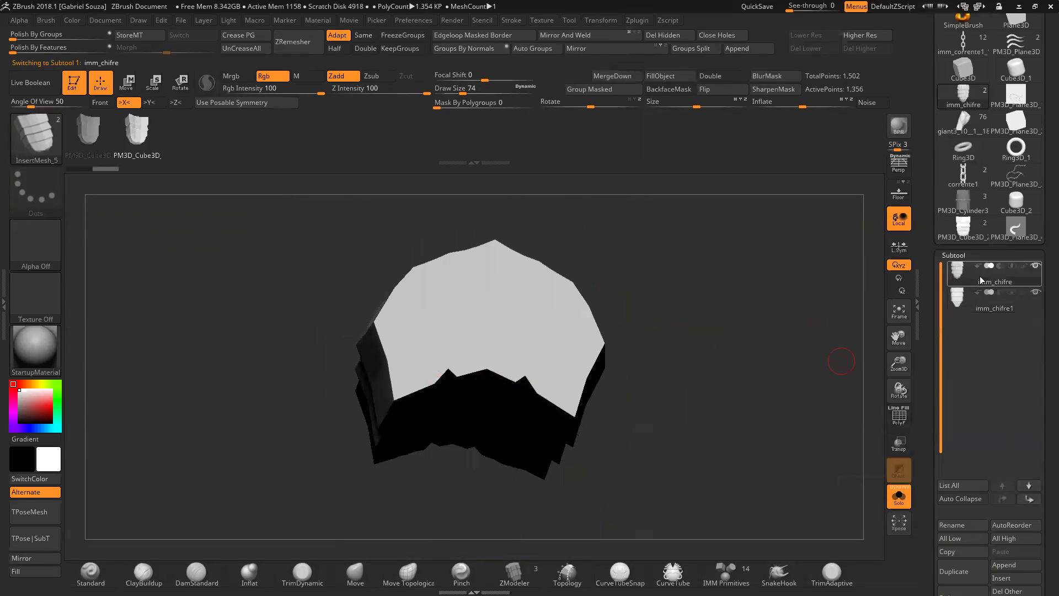
left_click(984, 301)
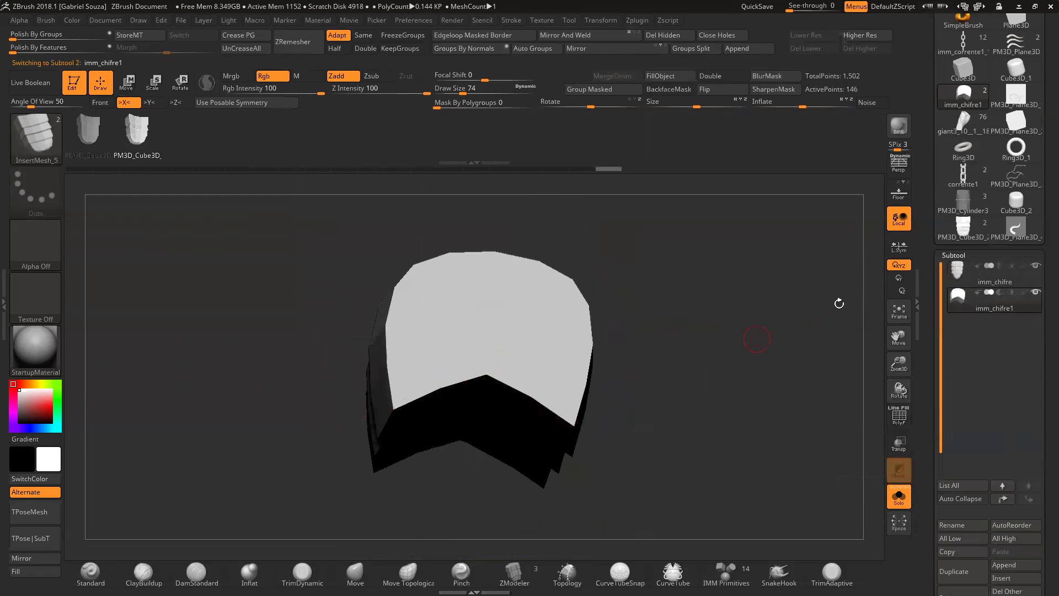
left_click(960, 275)
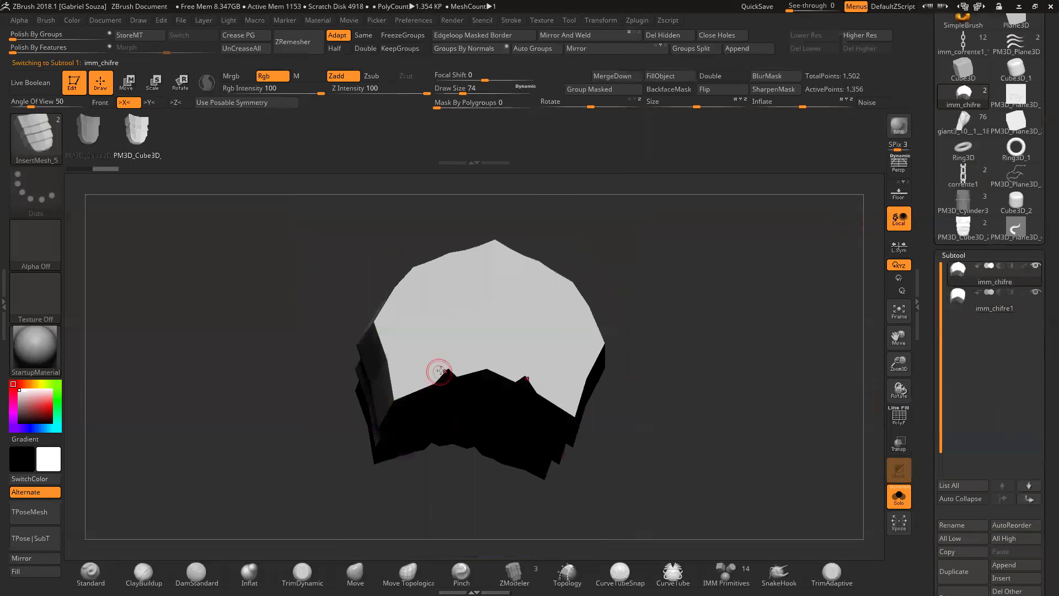
Step: Pull the lower corners of the three stacked steps outward on one side of imm_chifre with the Move brush
left_click_drag(714, 397, 733, 367)
left_click(354, 573)
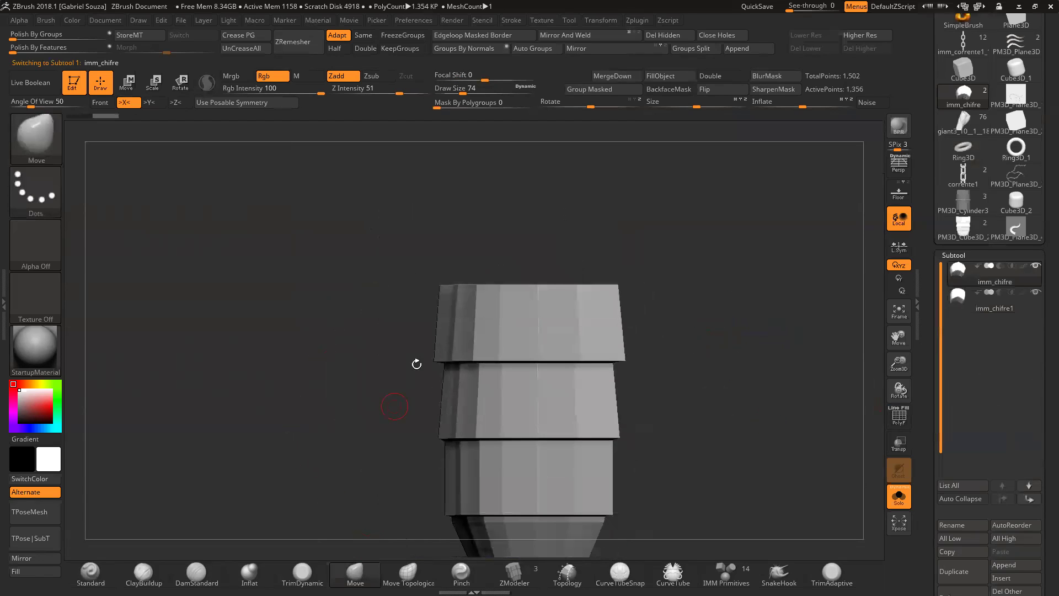
left_click_drag(415, 377, 418, 380)
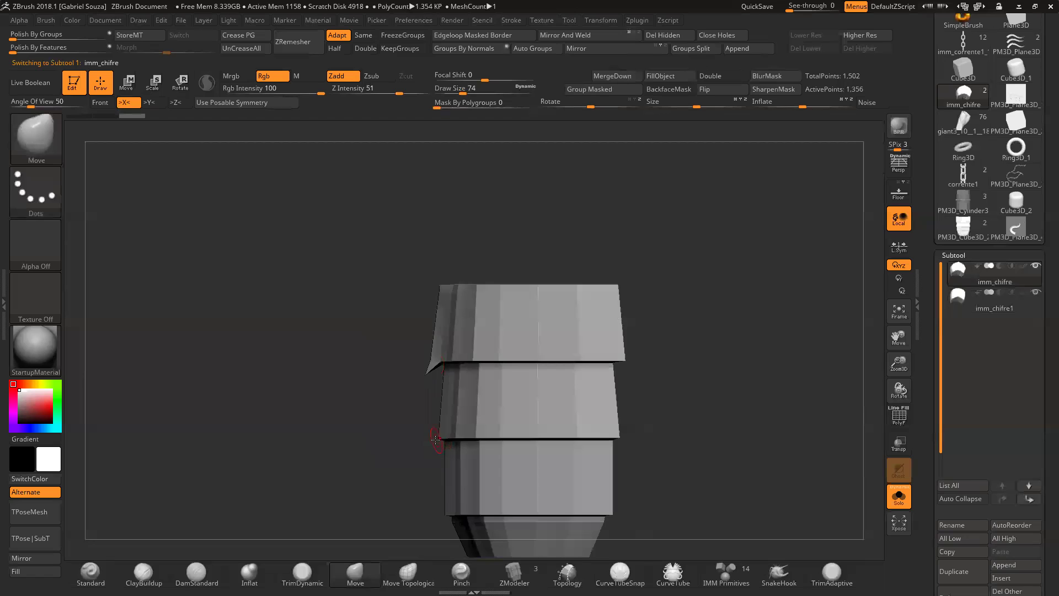
left_click_drag(414, 496, 474, 442)
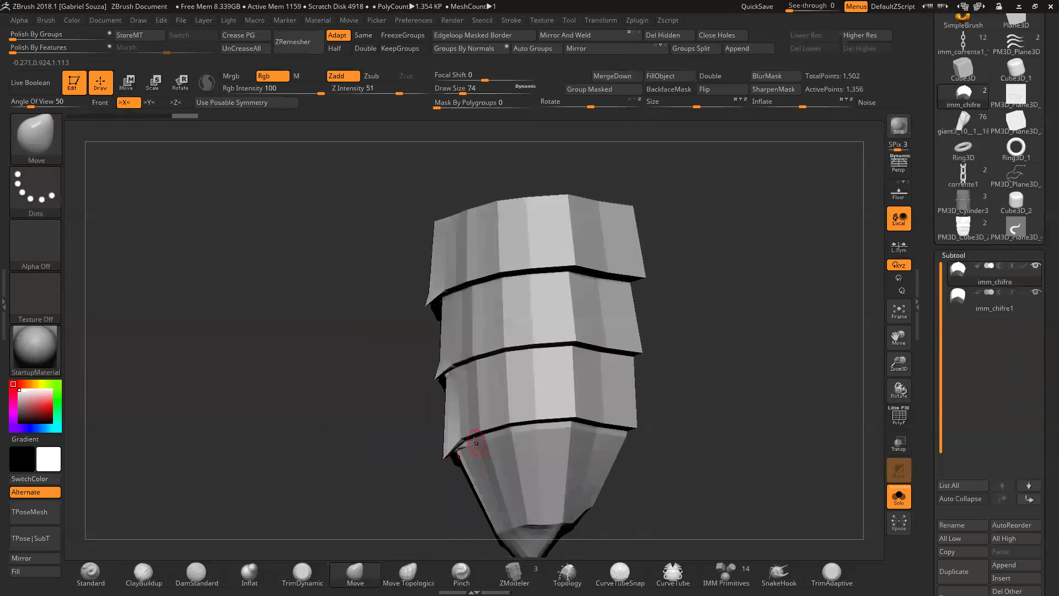
left_click_drag(405, 433, 421, 429)
left_click_drag(392, 439, 359, 436)
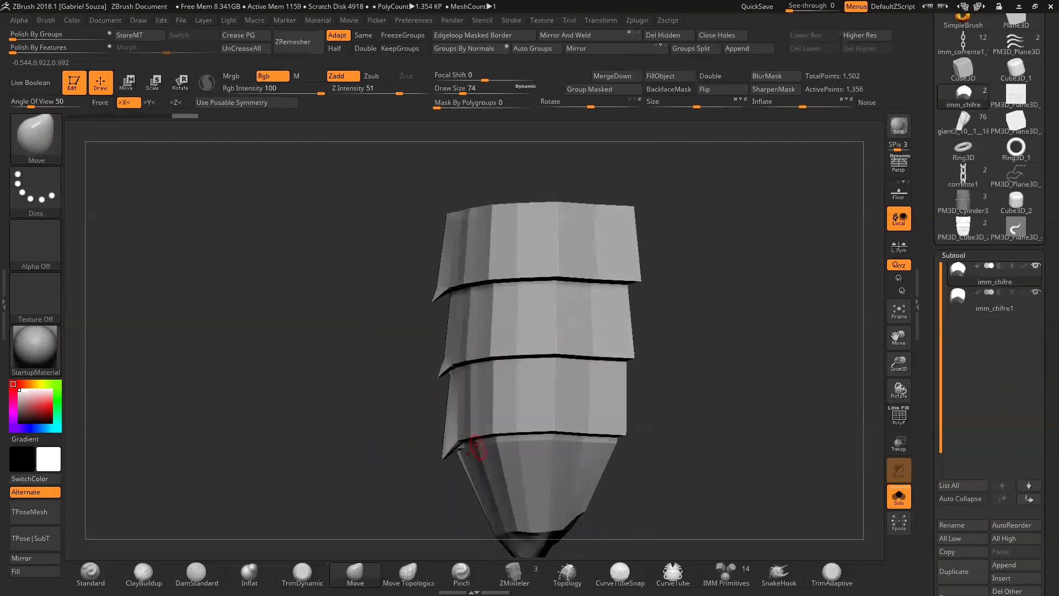
Step: Examine the pulled step corners and overlapping lower edges of imm_chifre up close and from several sides
left_click_drag(899, 363, 780, 441)
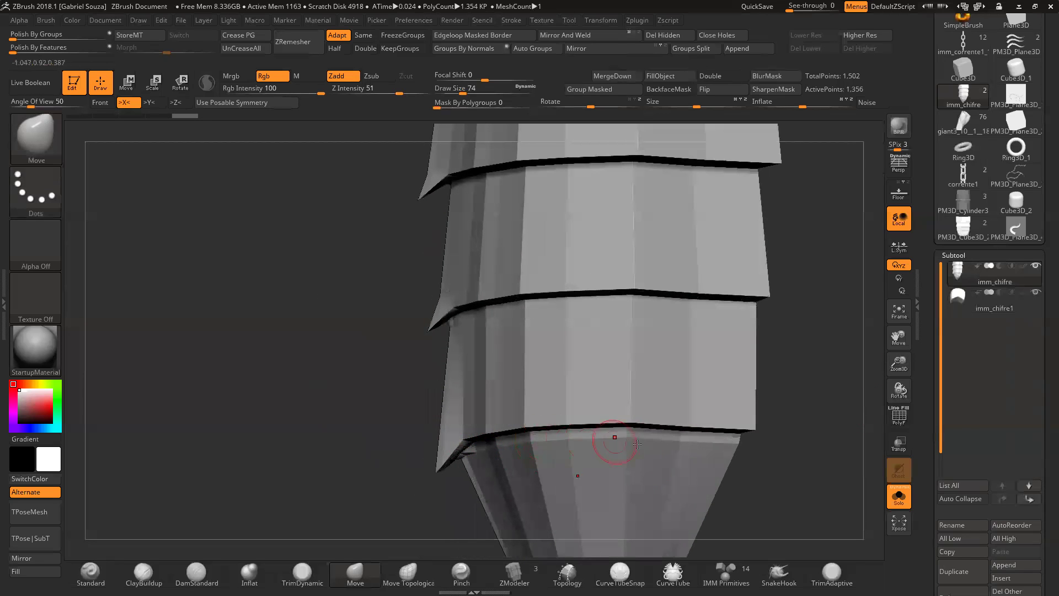
left_click_drag(371, 410, 352, 420)
key("f")
mouse_move(679, 310)
left_mouse_down()
mouse_move(696, 307)
mouse_move(672, 305)
mouse_move(653, 281)
mouse_move(686, 309)
left_mouse_up()
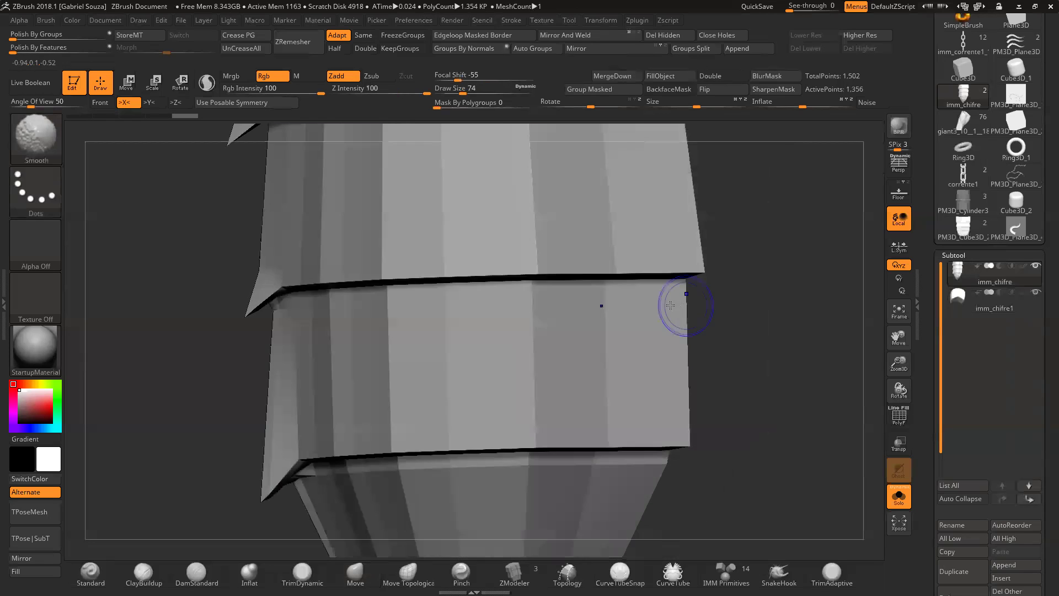
key("shift+f")
key("shift+f")
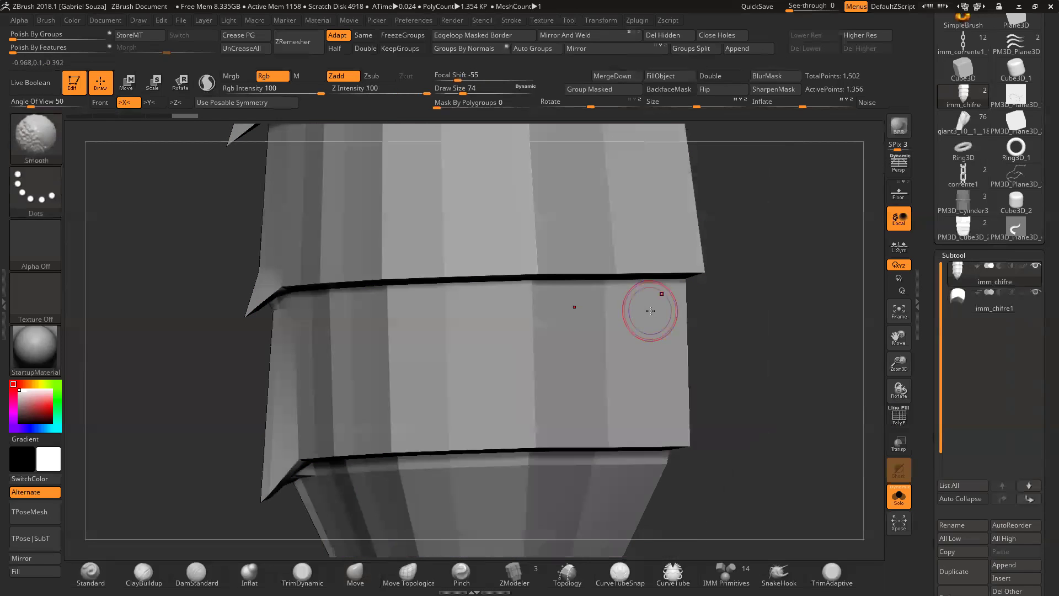
key("f")
left_click_drag(668, 345, 525, 417)
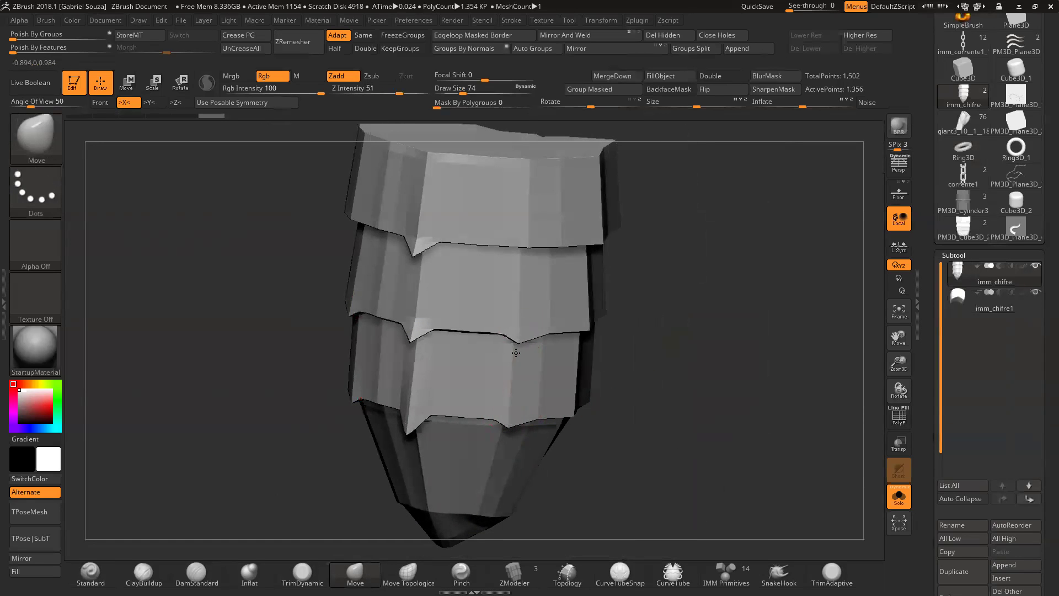
left_click_drag(647, 305, 444, 283)
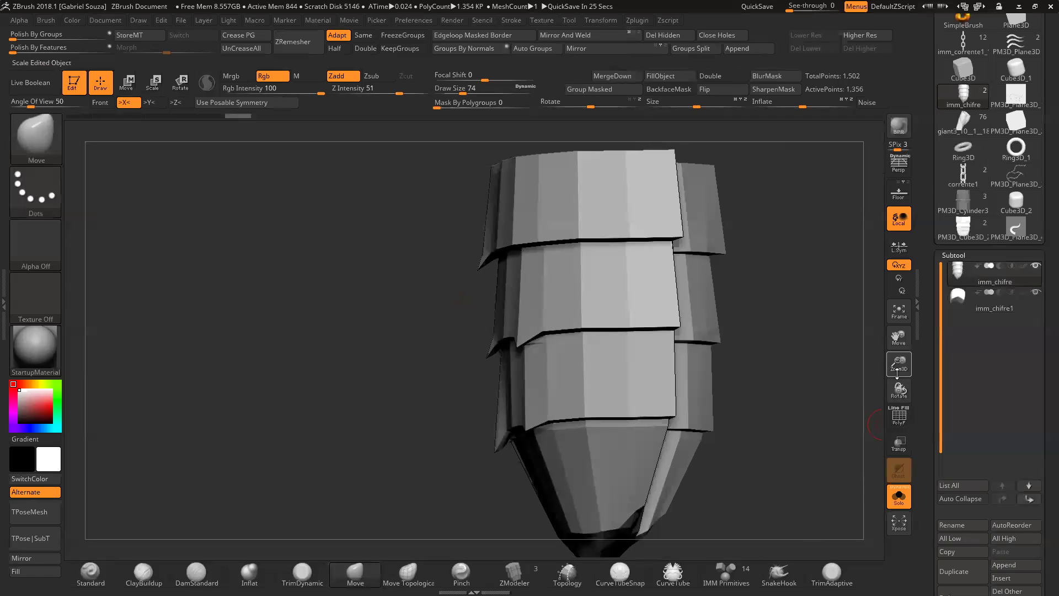
left_click_drag(900, 370, 888, 364)
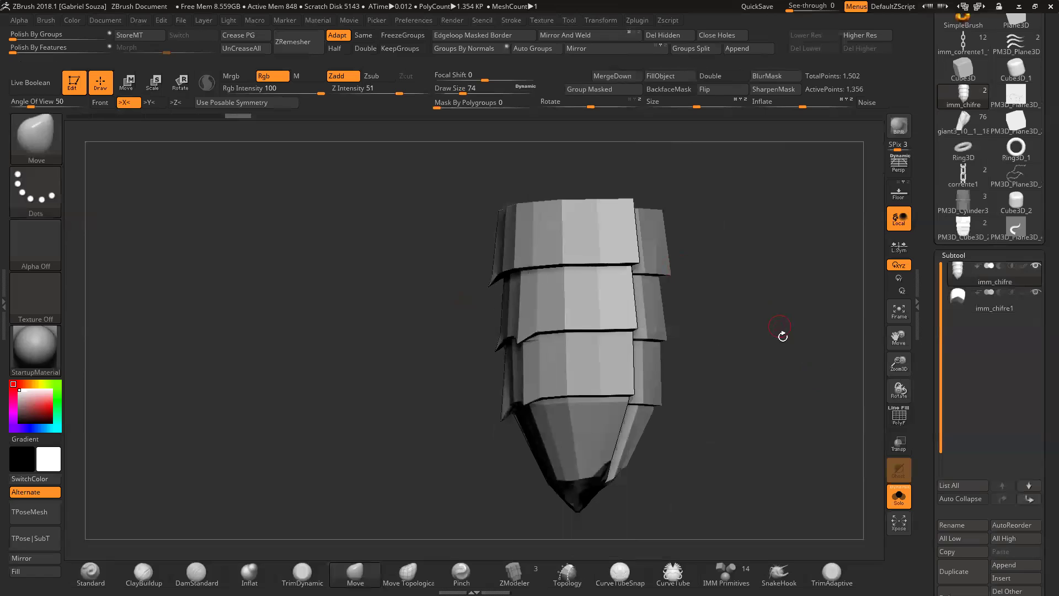
mouse_move(780, 343)
left_mouse_down()
mouse_move(754, 318)
mouse_move(736, 320)
left_mouse_up()
left_click_drag(1047, 107, 1050, 281)
left_click(969, 38)
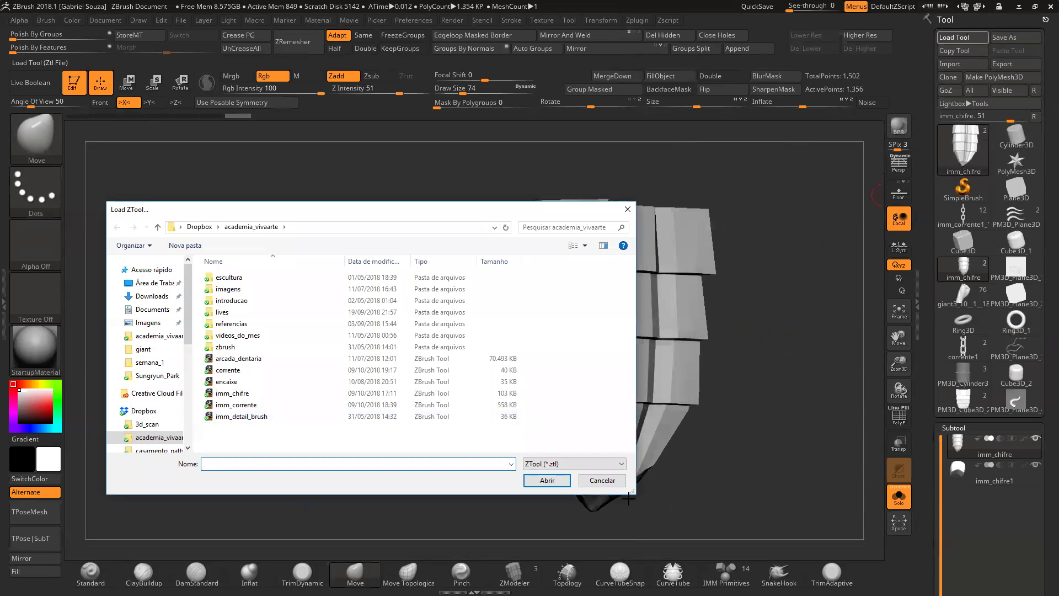
left_click(602, 480)
Step: Load the IMM_belt brush preset from the academia_vivaarte folder
left_click(50, 139)
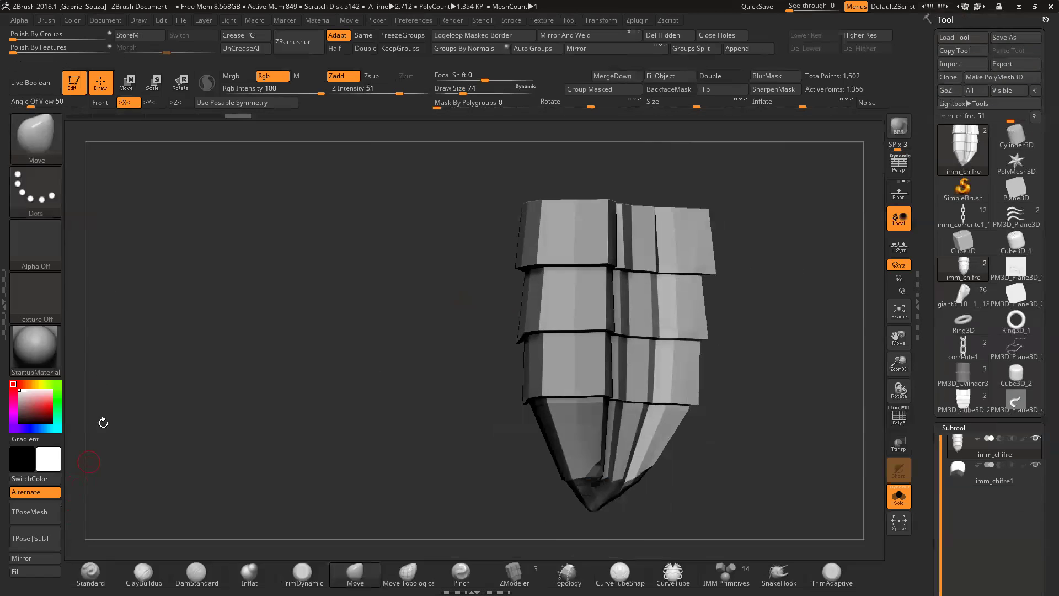
left_click(36, 135)
left_click(98, 465)
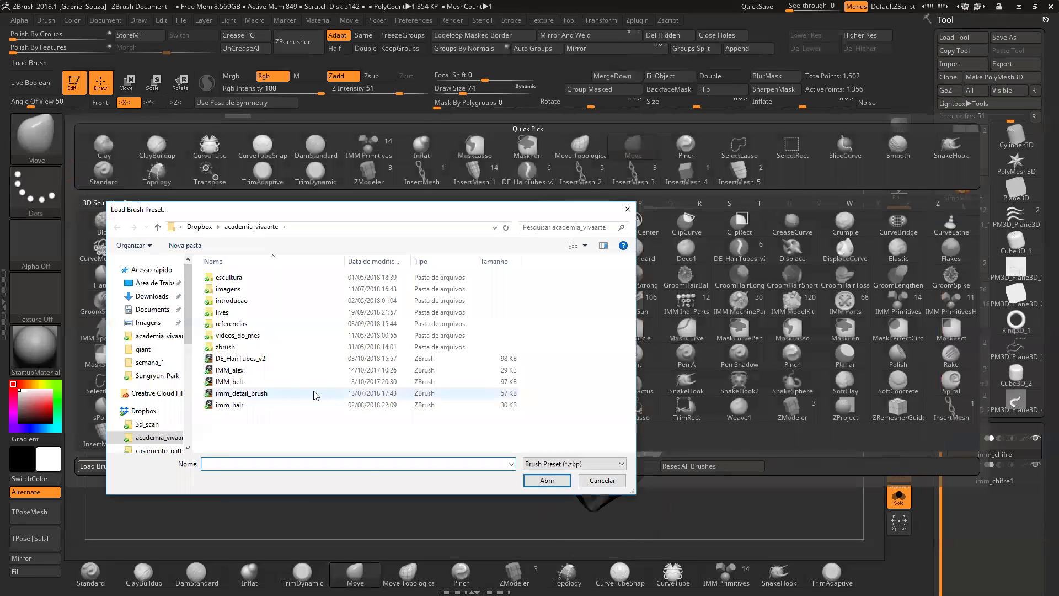
left_click(265, 381)
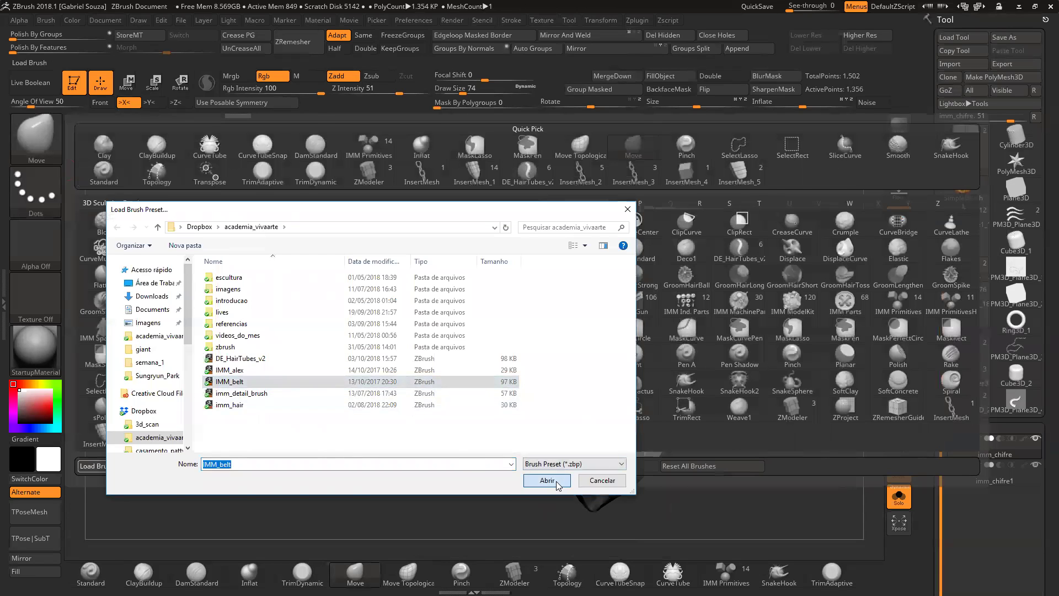
left_click(546, 480)
left_click_drag(410, 310, 396, 353)
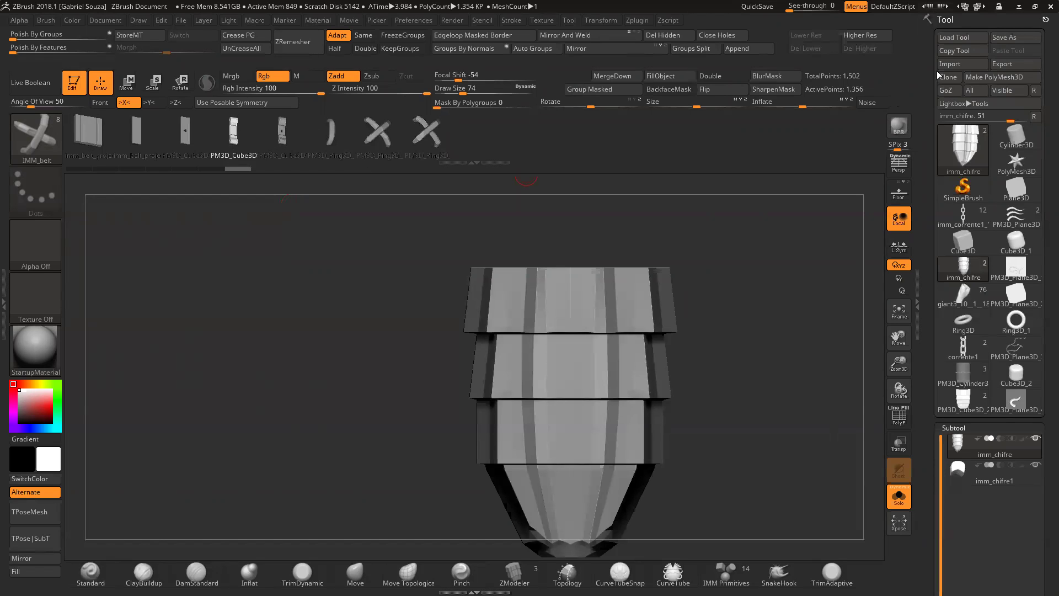
Step: Try to load the imm_detail_brush tool from the academia_vivaarte folder
left_click(960, 37)
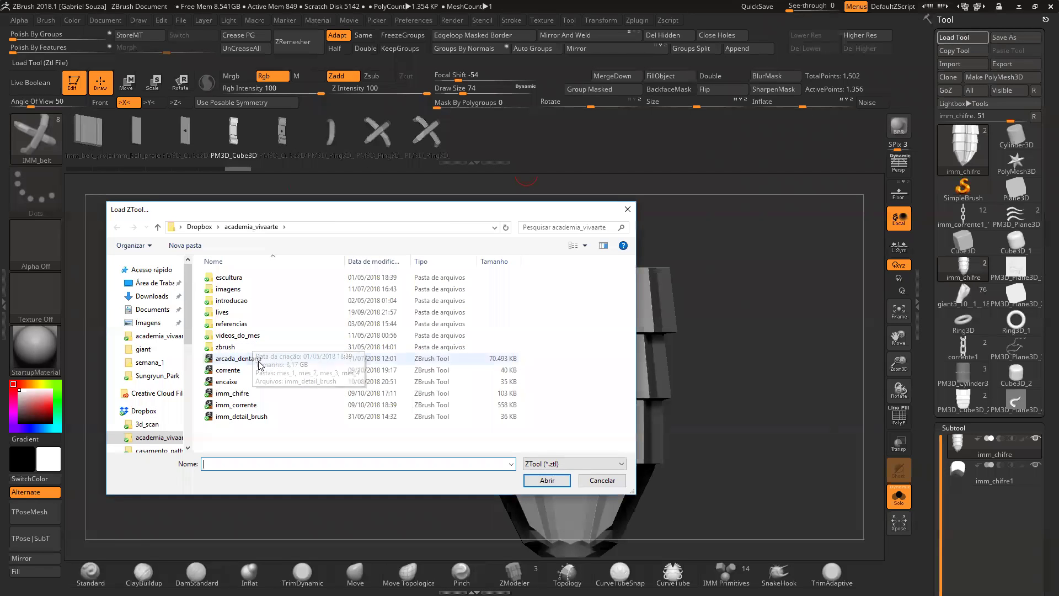
left_click(247, 418)
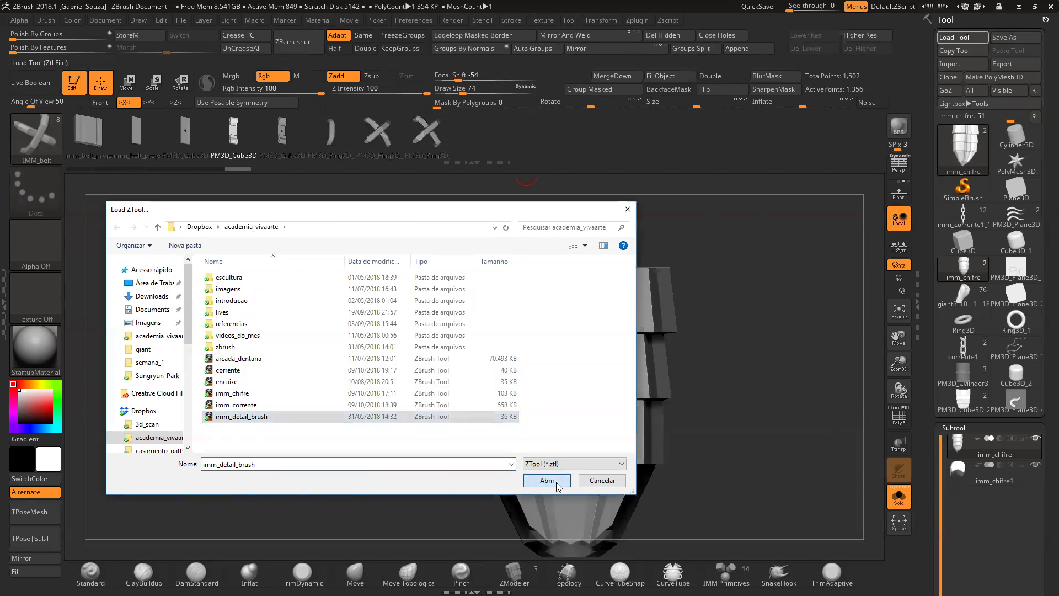
left_click(558, 486)
left_click(610, 331)
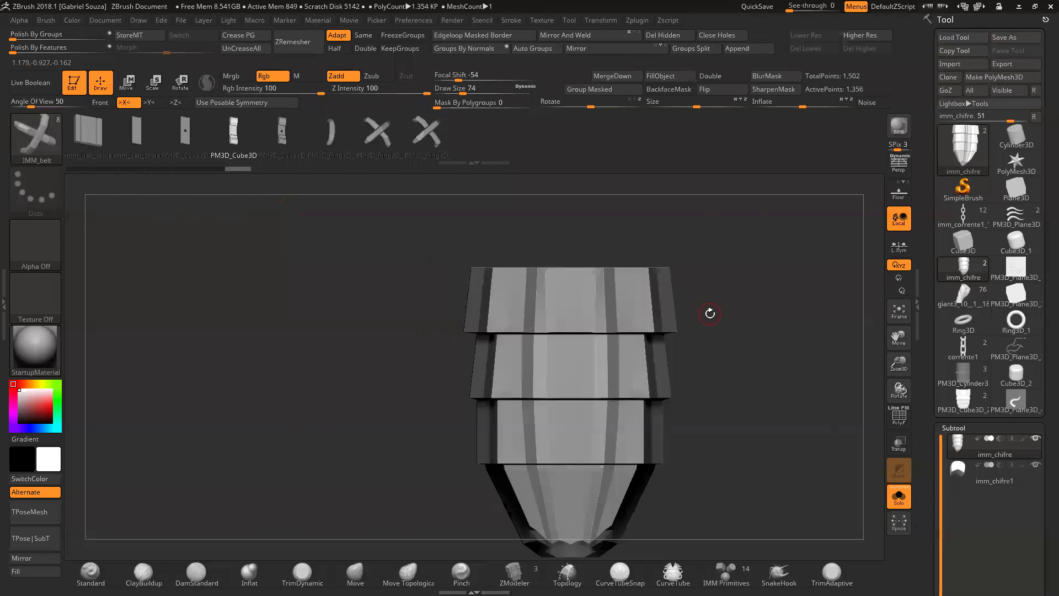
Step: Load the imm_belt_project tool from the giant project folder within the desktop folder on drive D
left_click(975, 36)
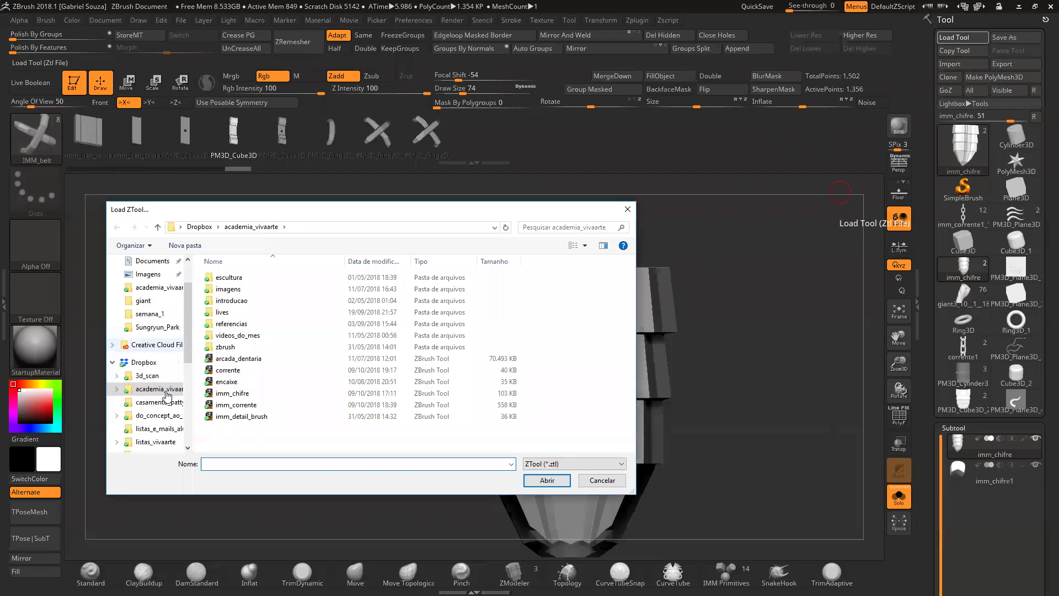
scroll(166, 395, "down", 5)
left_click(146, 441)
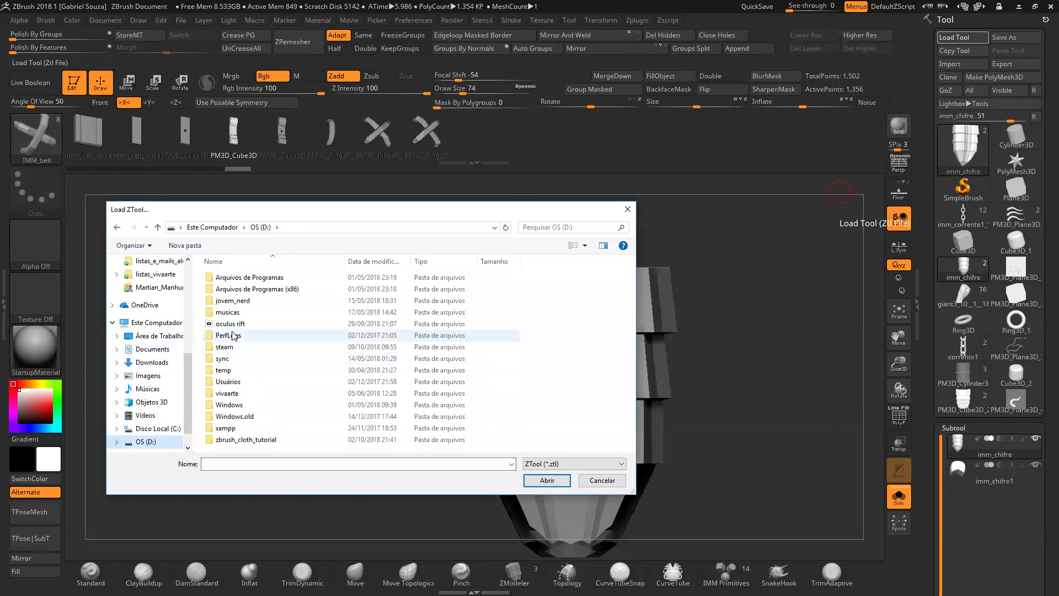
left_click(235, 384)
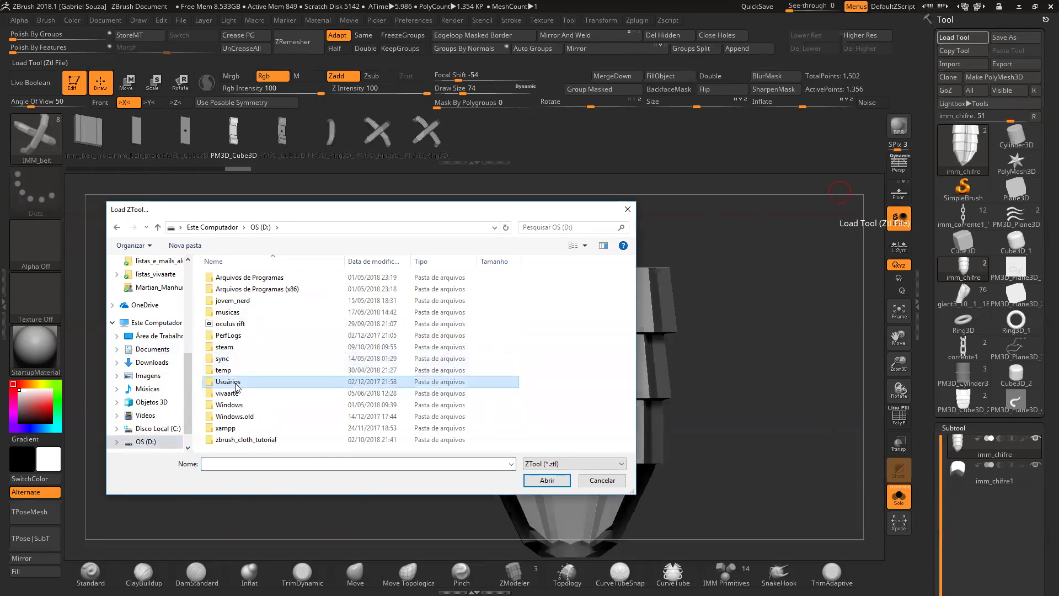
double_click(236, 386)
double_click(243, 307)
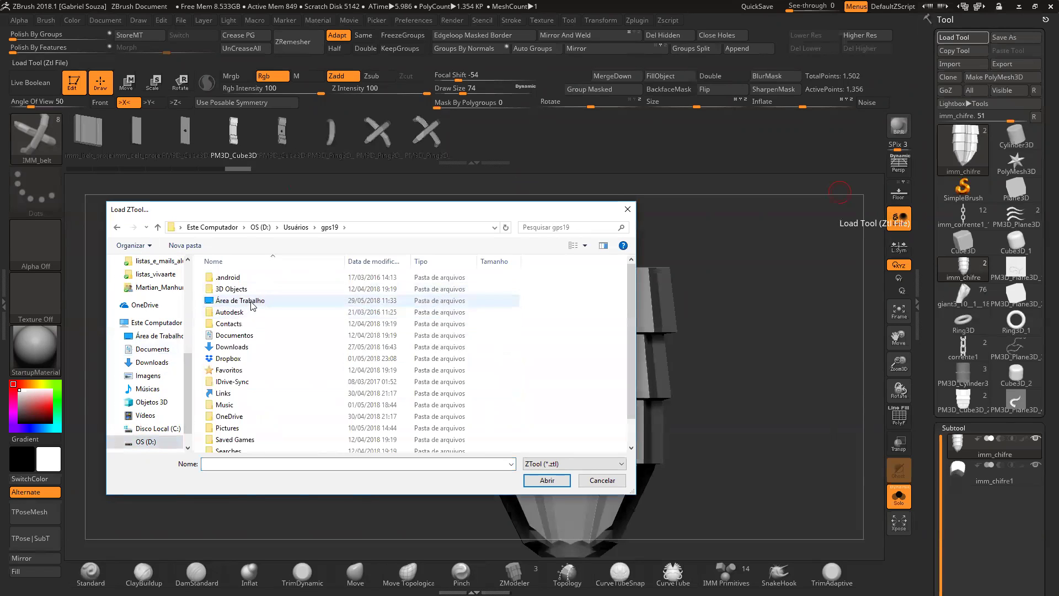
double_click(251, 302)
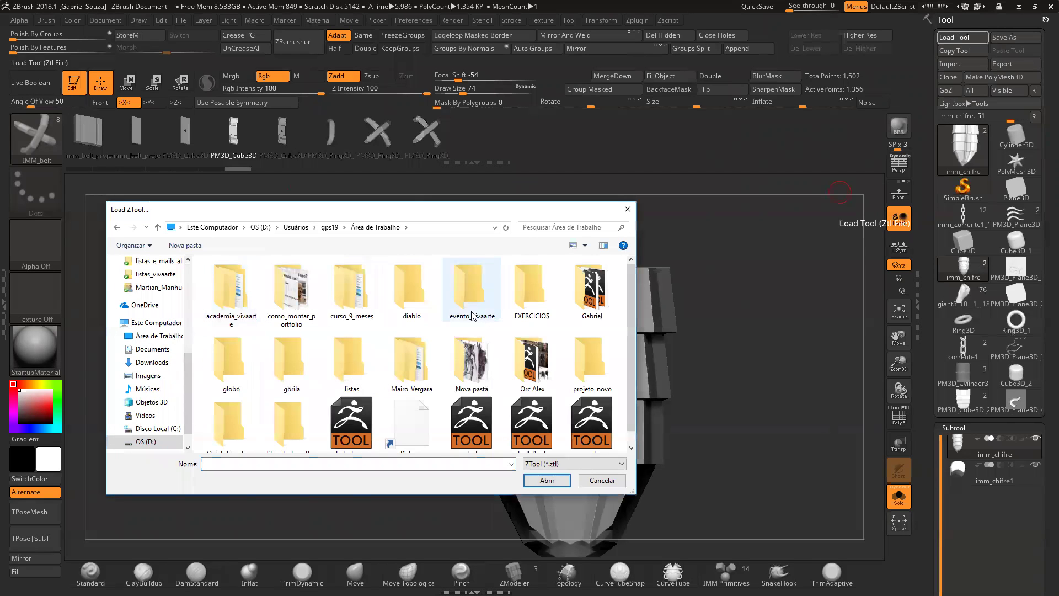
left_click(587, 299)
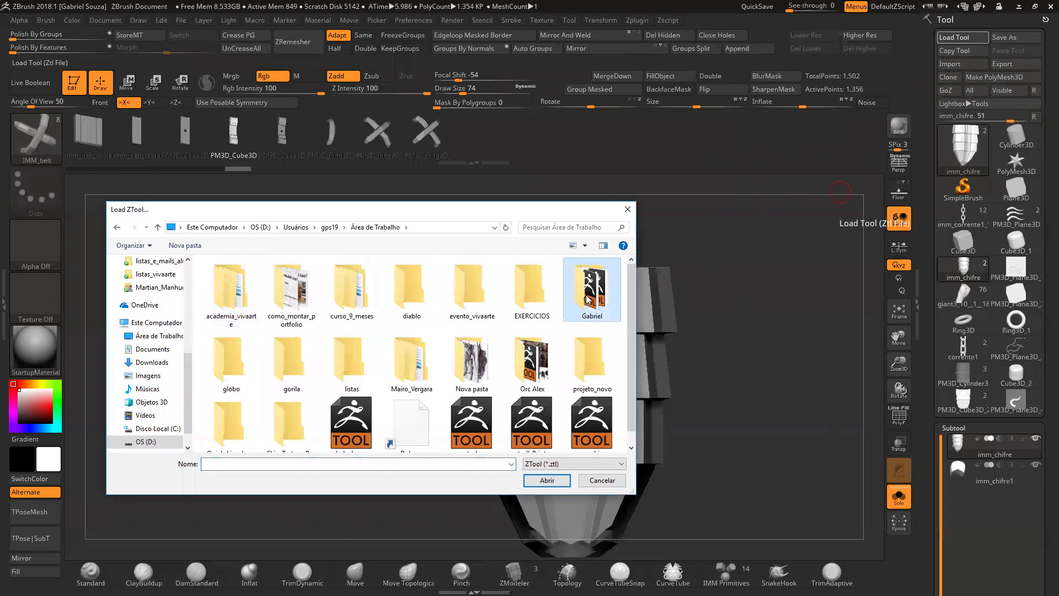
double_click(586, 298)
double_click(230, 367)
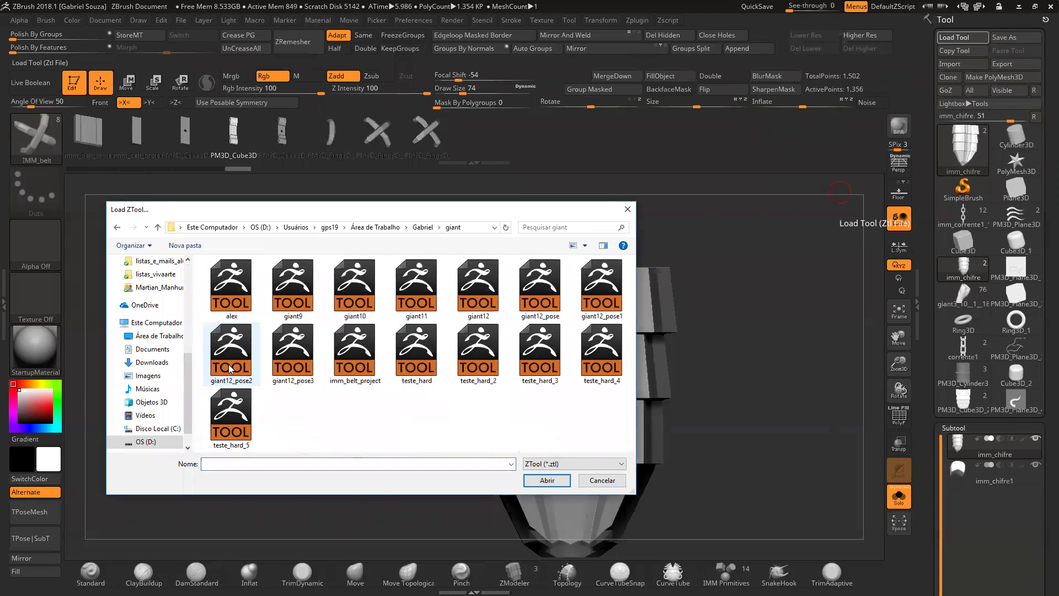
left_click(361, 360)
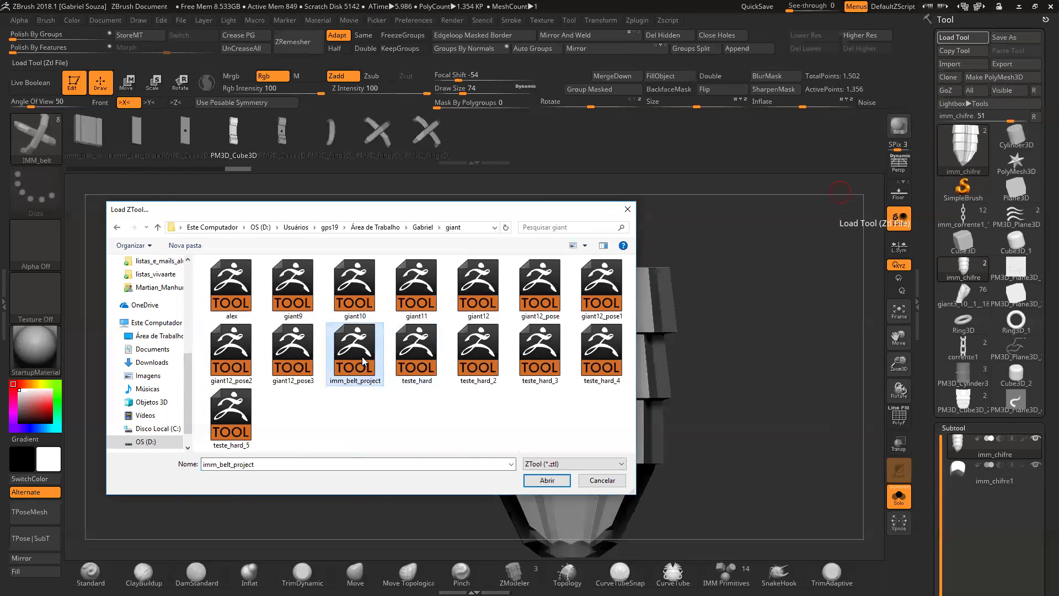
left_click(547, 480)
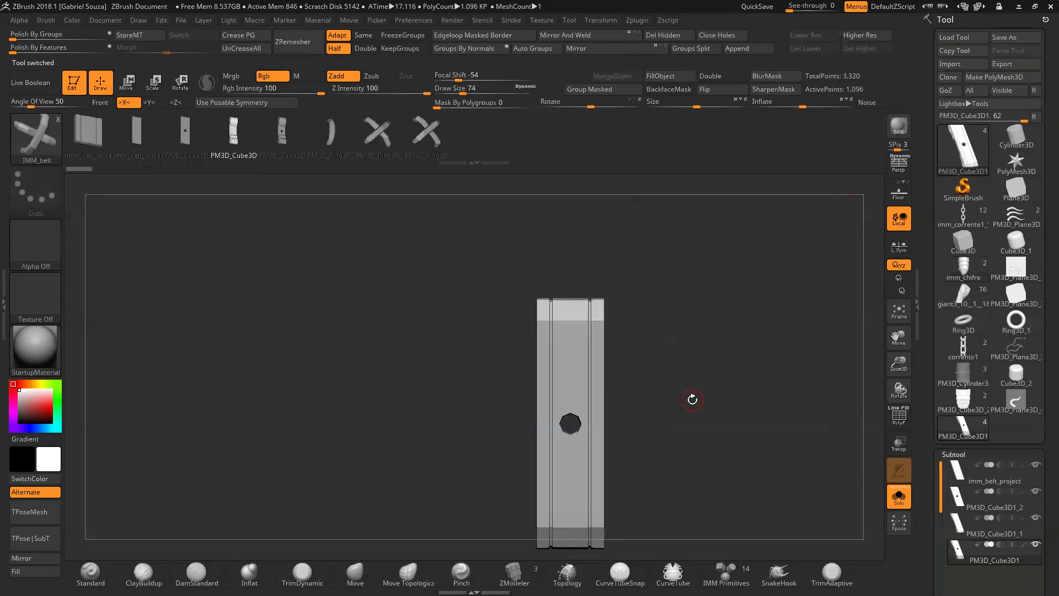
Step: Examine the belt piece from the front and sides, and preview the imm_belt_project subtool
left_click_drag(648, 400, 709, 415)
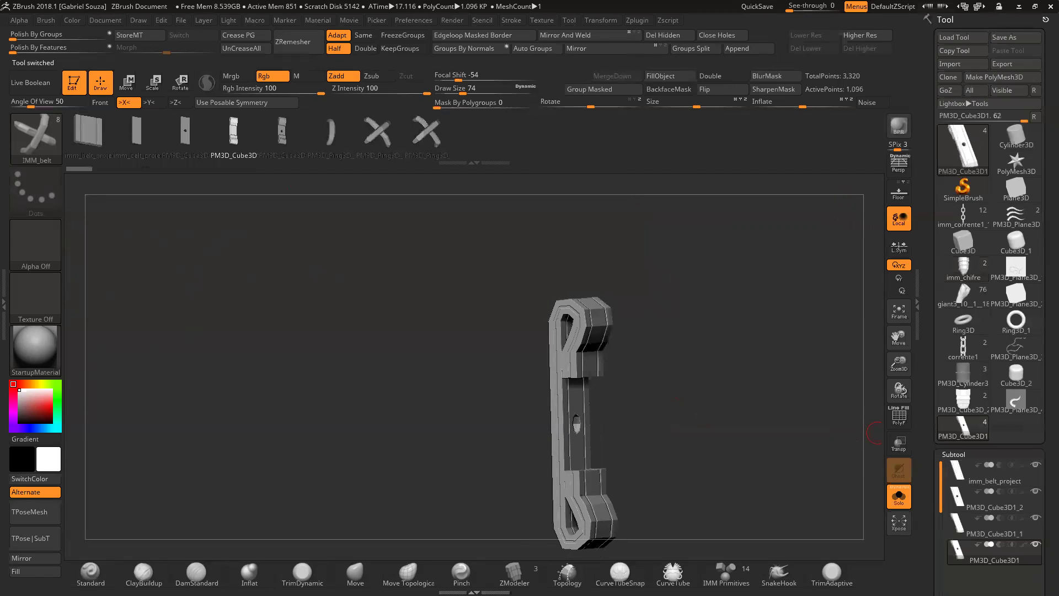
left_click_drag(735, 430, 779, 417)
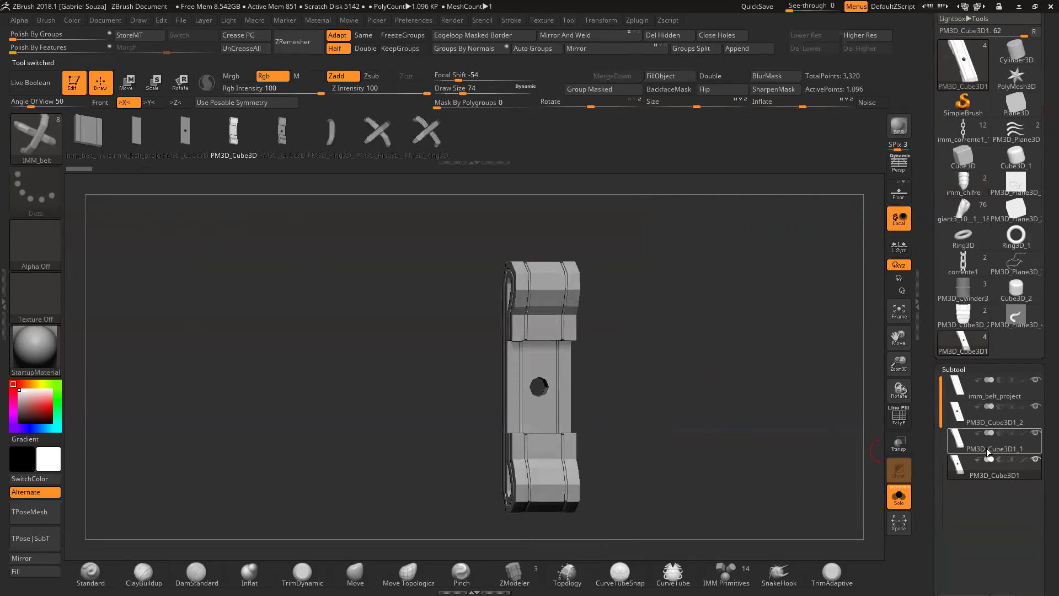
mouse_move(960, 388)
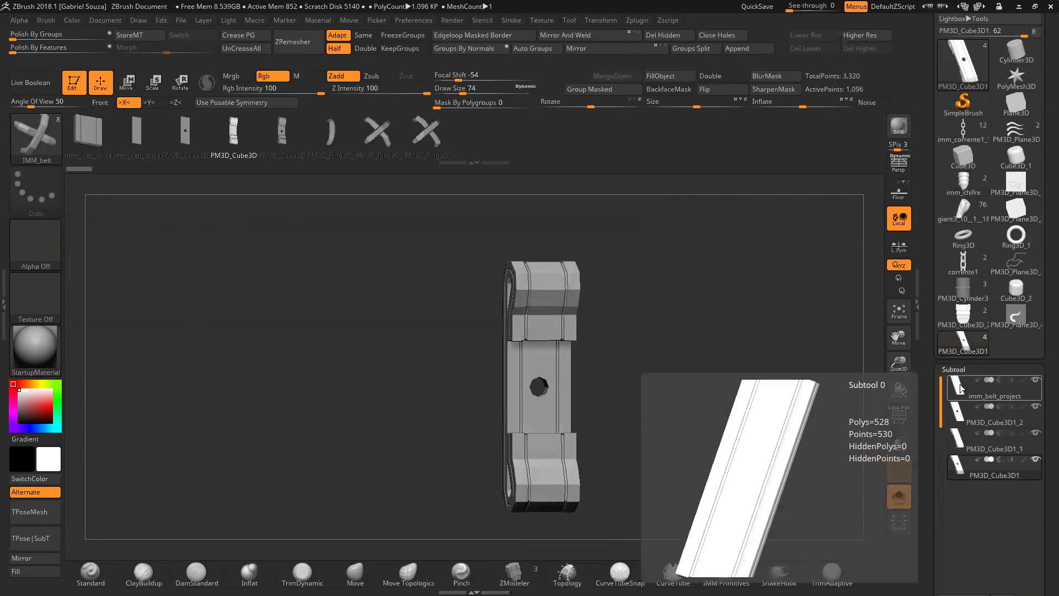
left_click_drag(1044, 400, 1044, 330)
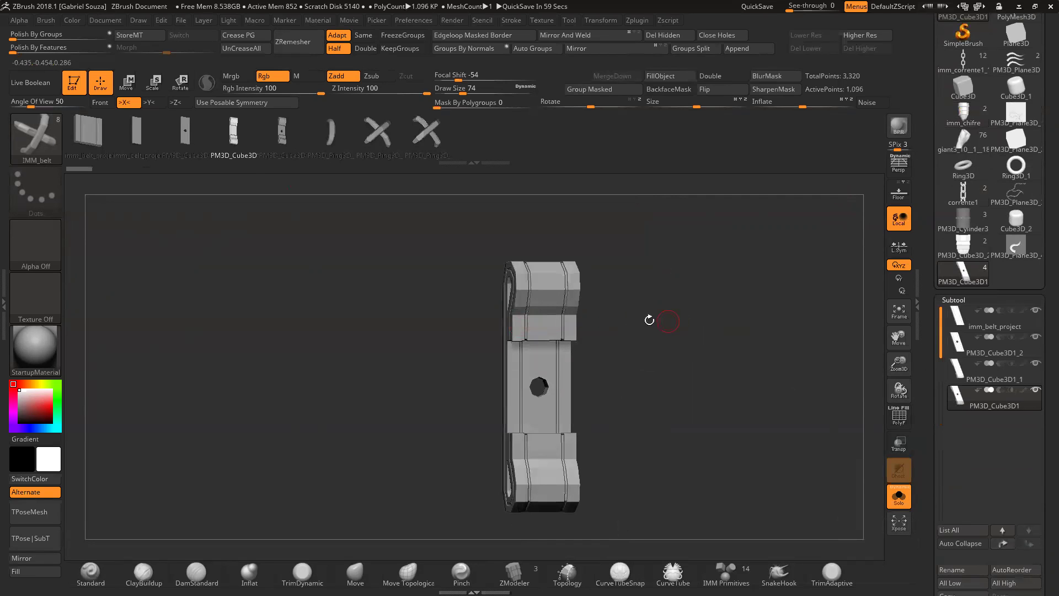
Step: Create an InsertMultiMesh brush from the four belt subtools and turn on the polyframe display
left_click(35, 138)
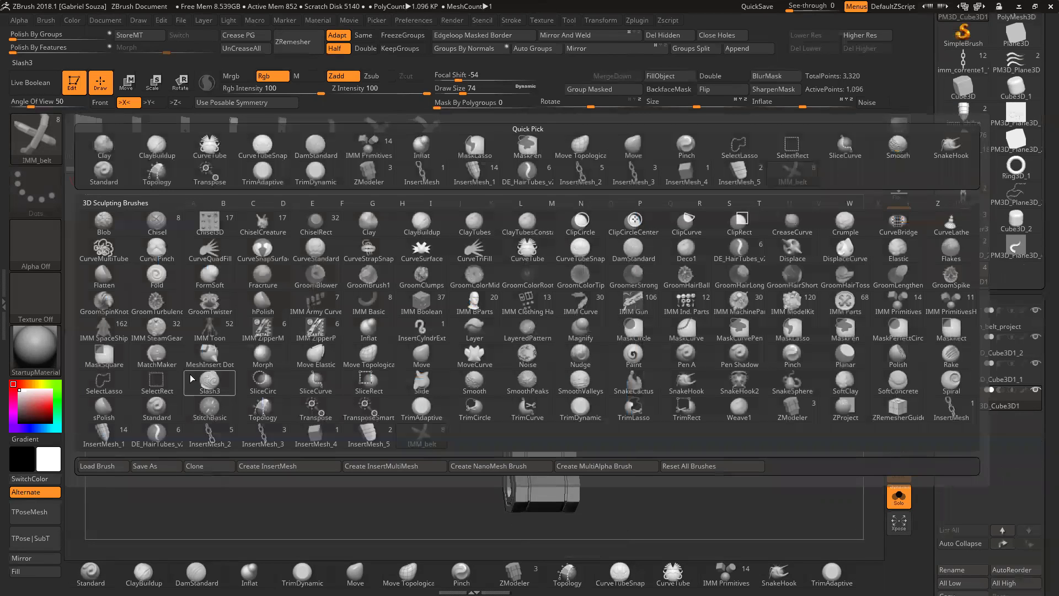
left_click(388, 467)
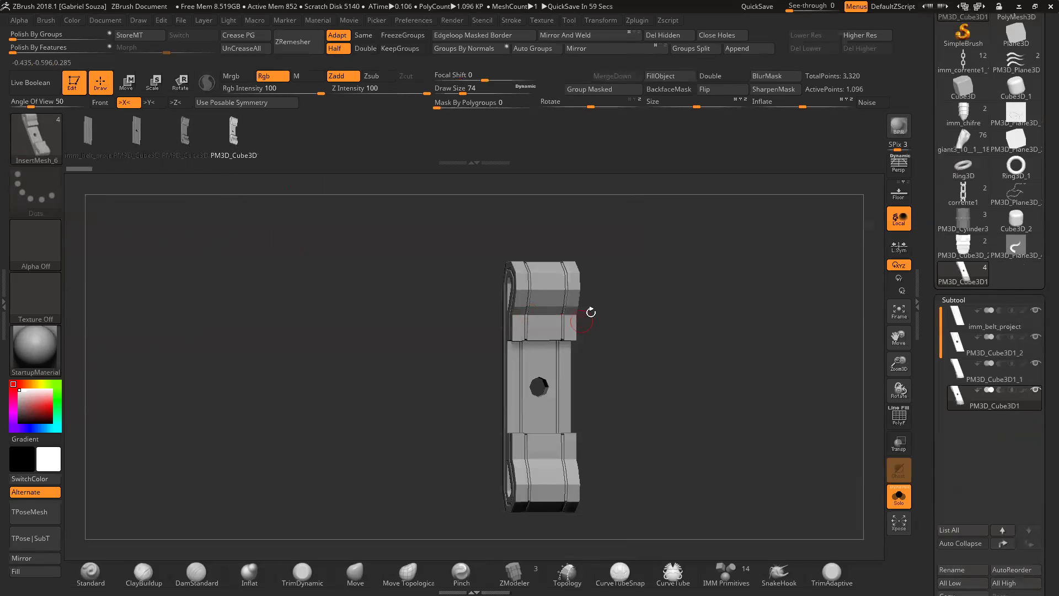
key("shift+f")
Step: Examine the polygroups of the holed belt piece and its folded ends from the side and at an angle
left_click_drag(598, 367, 617, 435)
left_click_drag(898, 365, 899, 380)
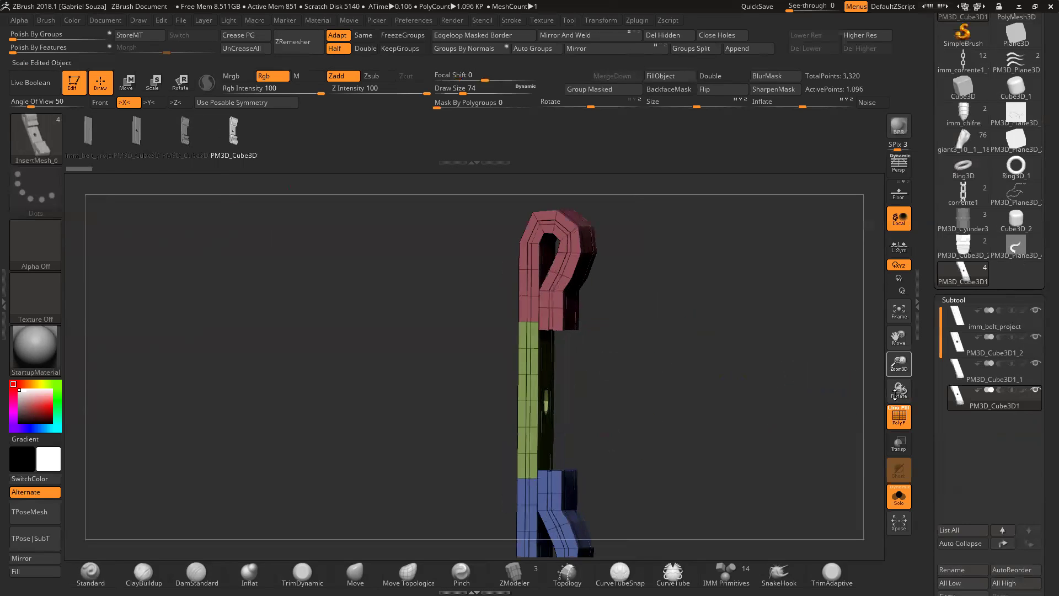
left_click_drag(713, 395, 708, 374, "alt")
left_click_drag(598, 398, 603, 444)
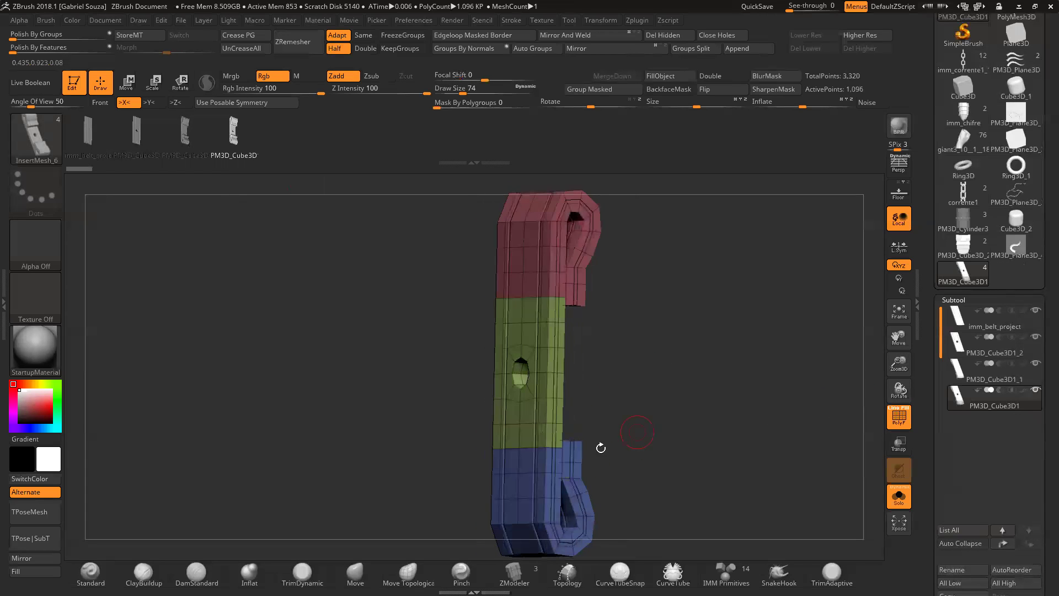
key("shift+f")
left_click_drag(665, 401, 670, 395)
left_click_drag(547, 345, 542, 376)
key("ctrl+z")
mouse_move(670, 362)
left_mouse_down()
mouse_move(652, 364)
mouse_move(666, 384)
mouse_move(586, 366)
mouse_move(638, 416)
left_mouse_up()
key("shift+f")
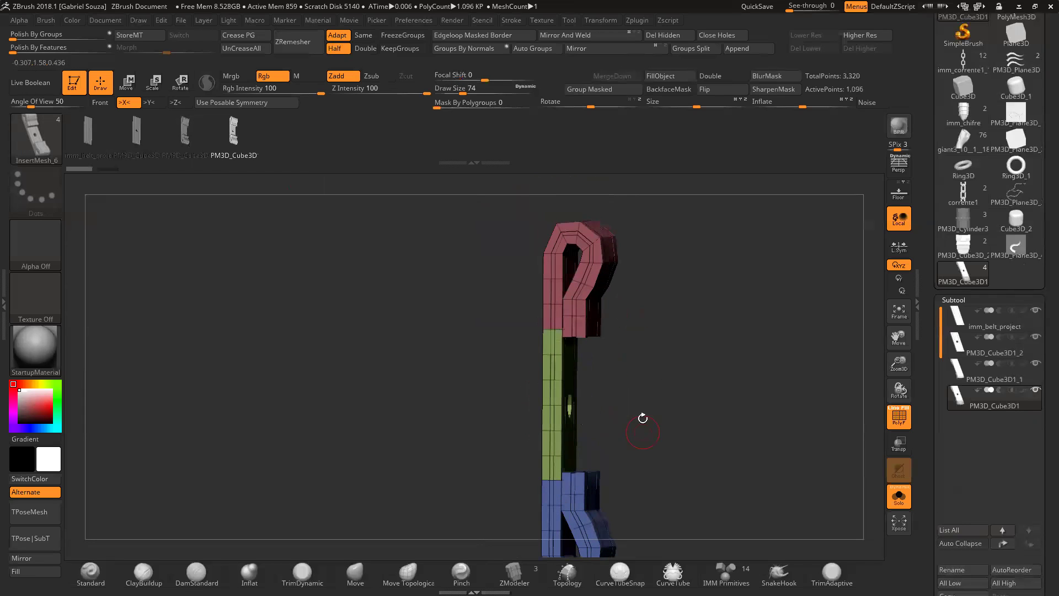
left_click_drag(752, 414, 739, 393)
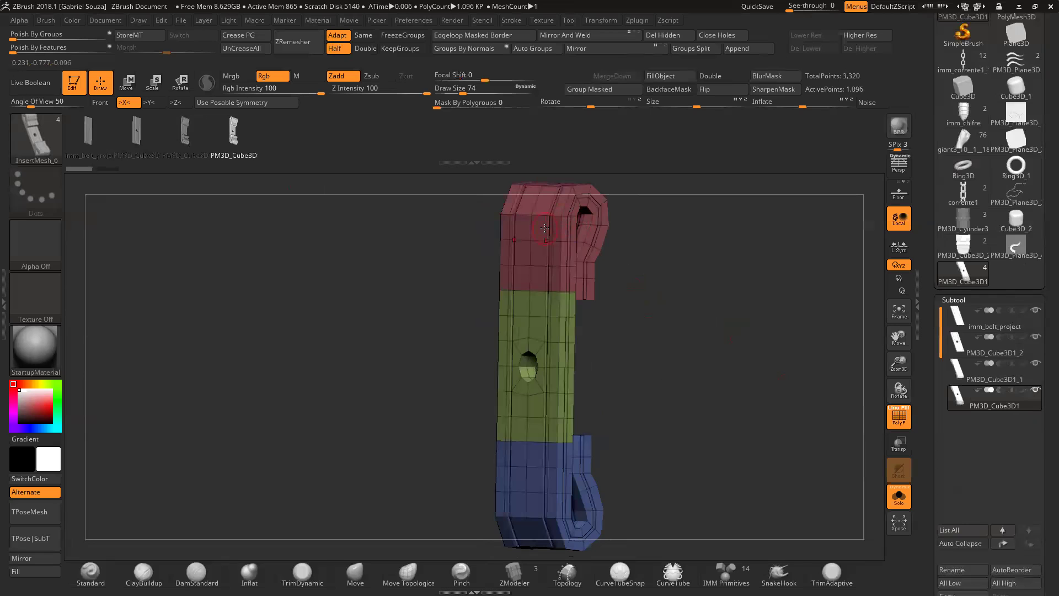
Step: Preview the PM3D_Cube3D1_1, PM3D_Cube3D1_2 and imm_belt_project subtools with their polygroups
left_click(958, 375)
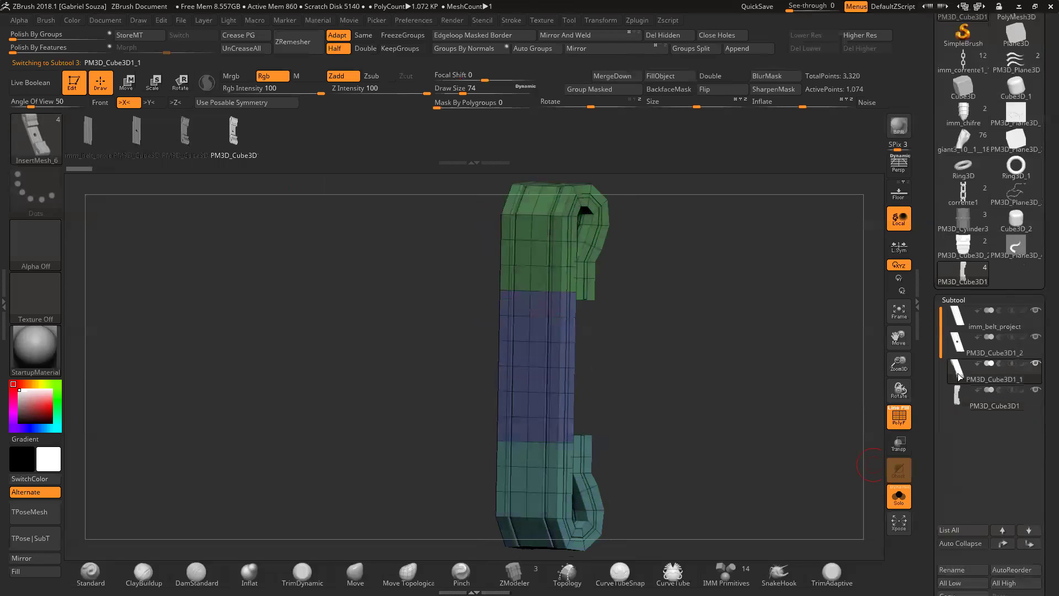
key("alt+Up")
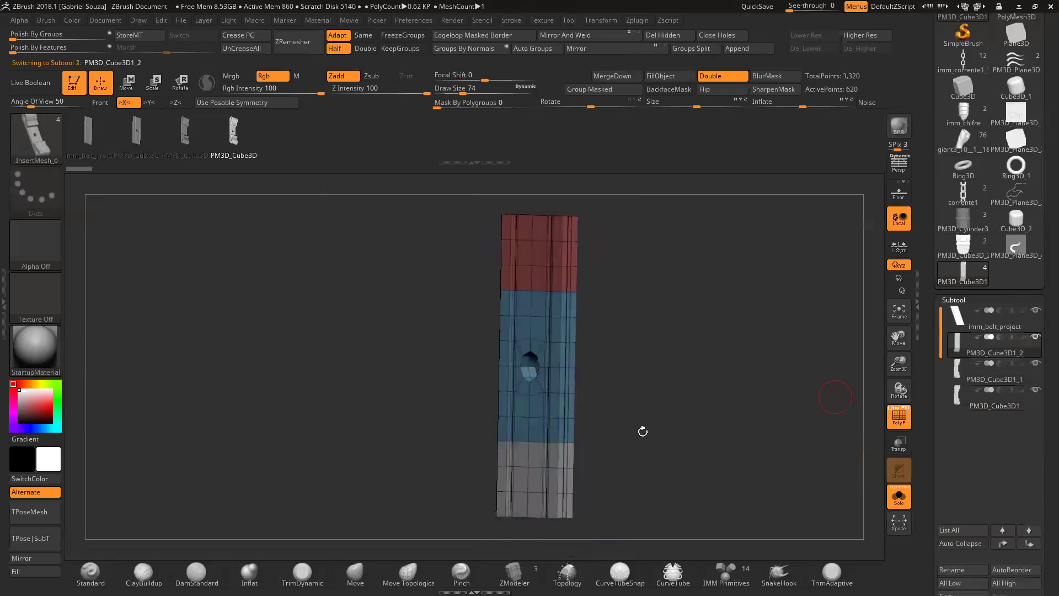
left_click_drag(609, 301, 591, 312)
key("alt+Up")
left_click_drag(685, 281, 654, 293)
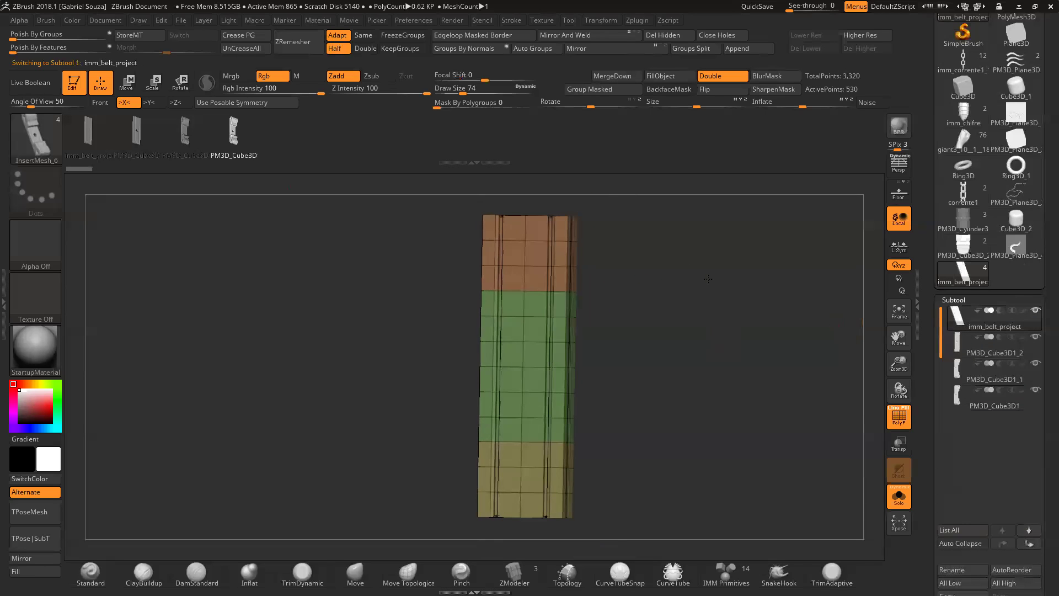
Step: Select the PM3D_Cube3D1 subtool, face it straight from the front, and create another InsertMultiMesh brush from the belt subtools
left_click(947, 397)
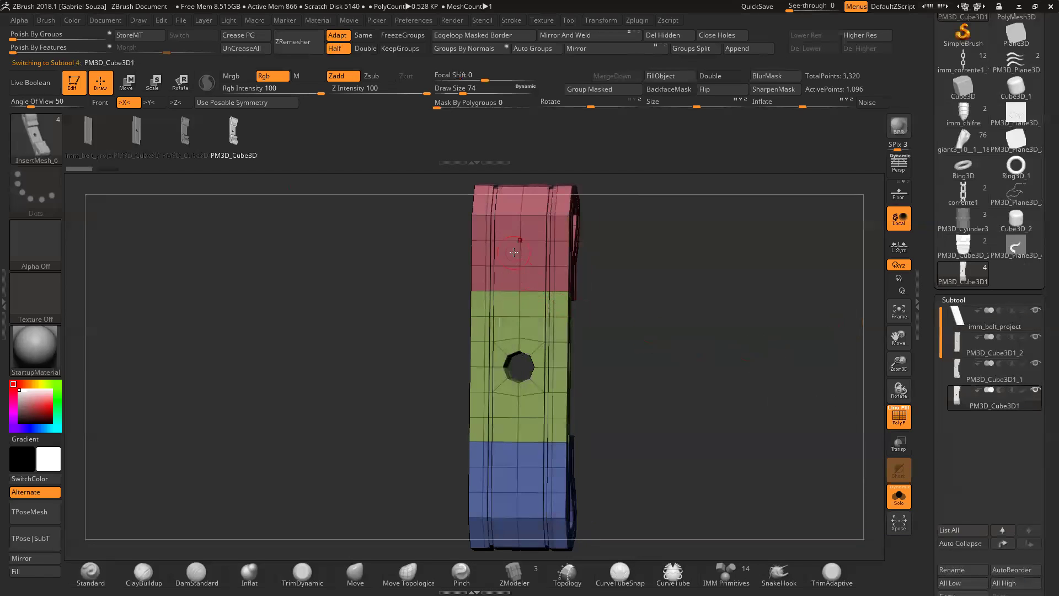
left_click_drag(680, 333, 678, 335, "shift")
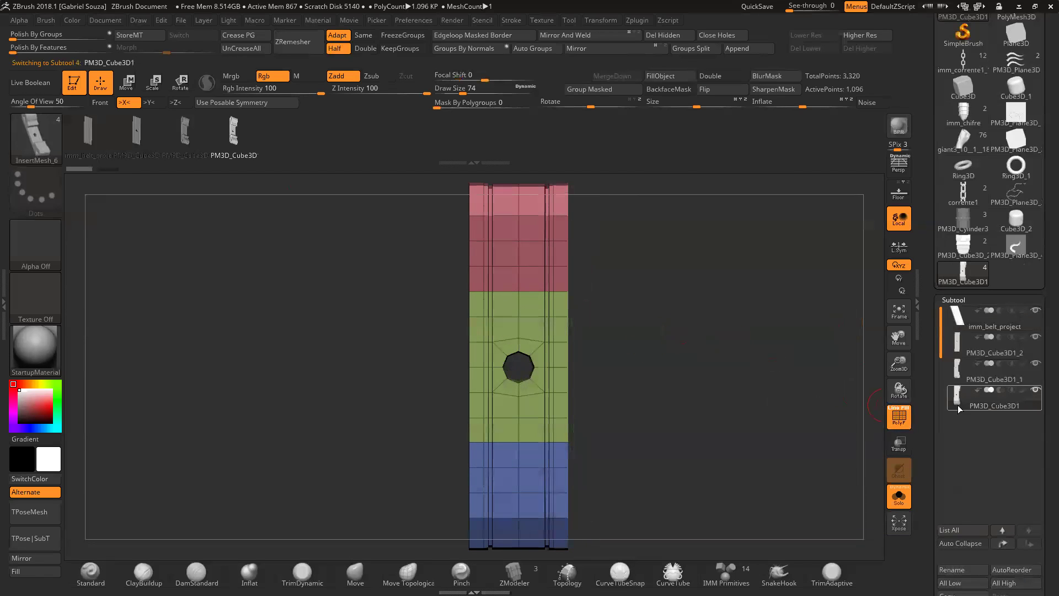
key("f")
left_click(35, 138)
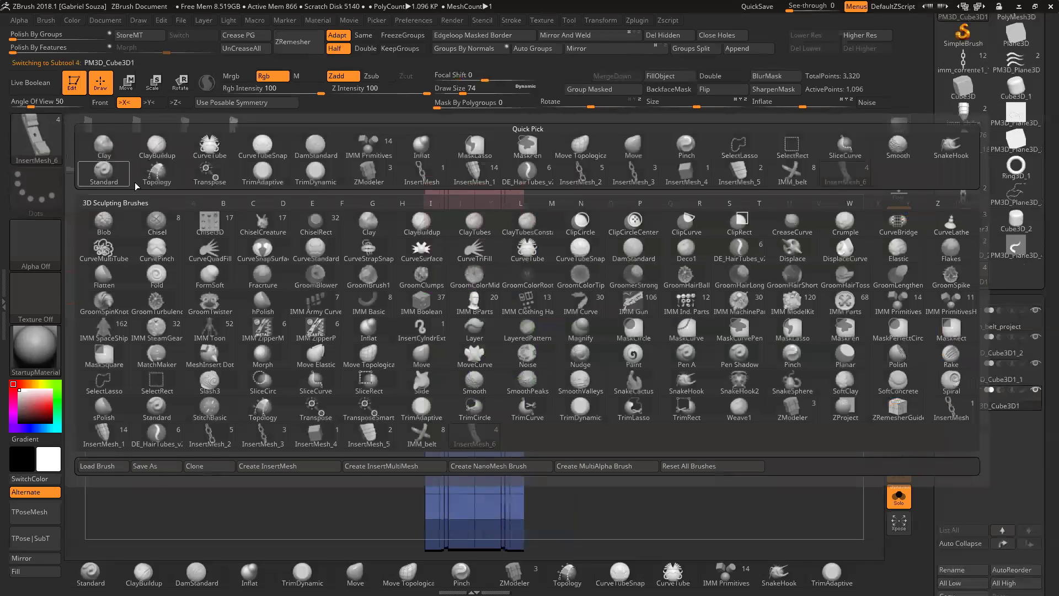
left_click(368, 468)
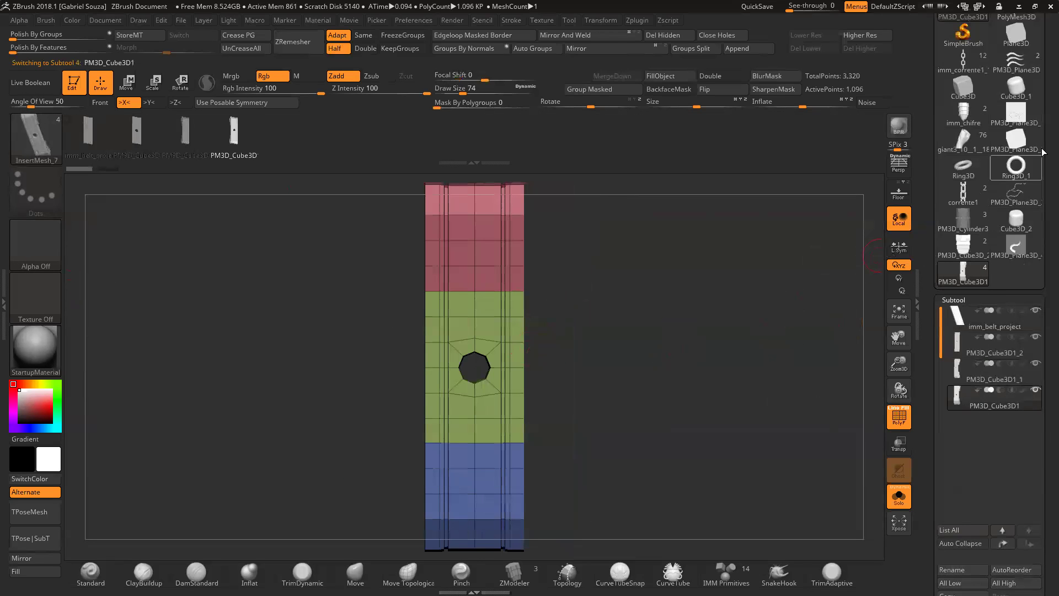
Step: Switch to the plane tool with the horn stroke and undo the horn to leave the plane empty
scroll(1044, 189, "up", 3)
scroll(1044, 190, "up", 1)
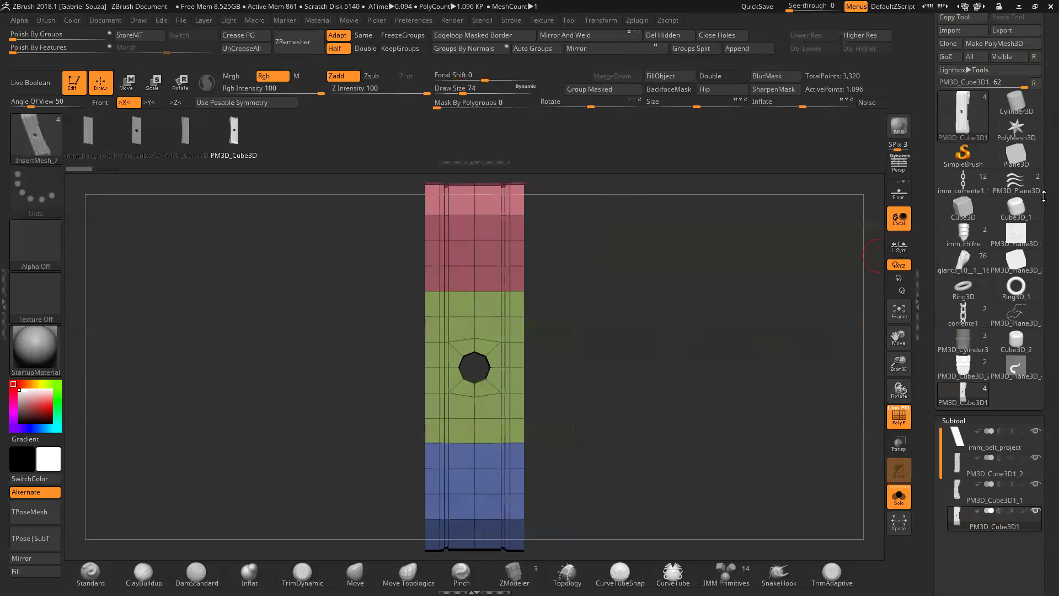
left_click(1015, 367)
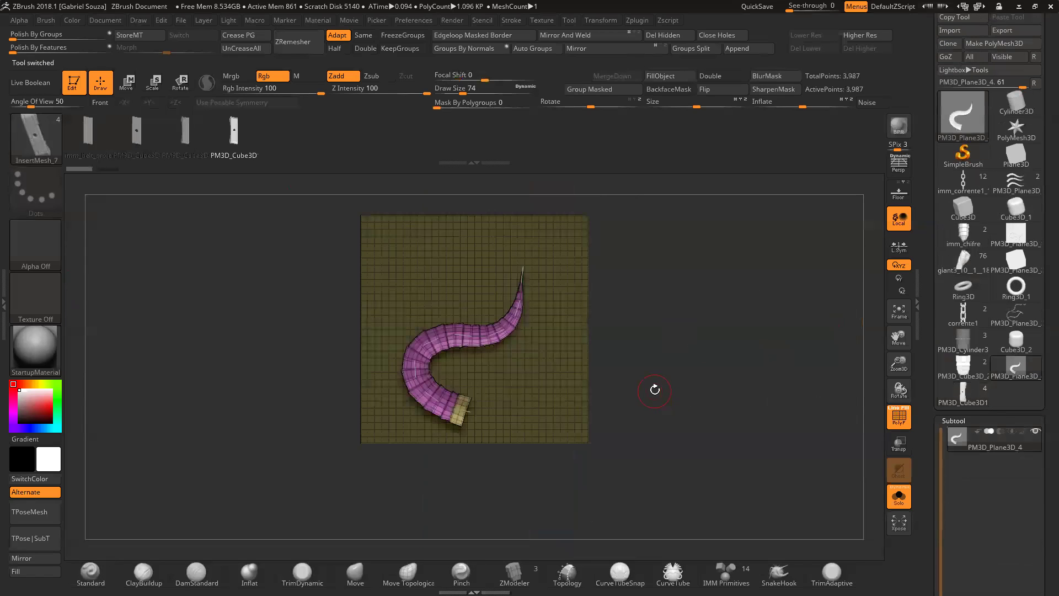
key("ctrl+z")
left_click_drag(899, 363, 890, 377)
Step: Enable Curve Mode in the stroke settings of the new belt brush
left_click(513, 22)
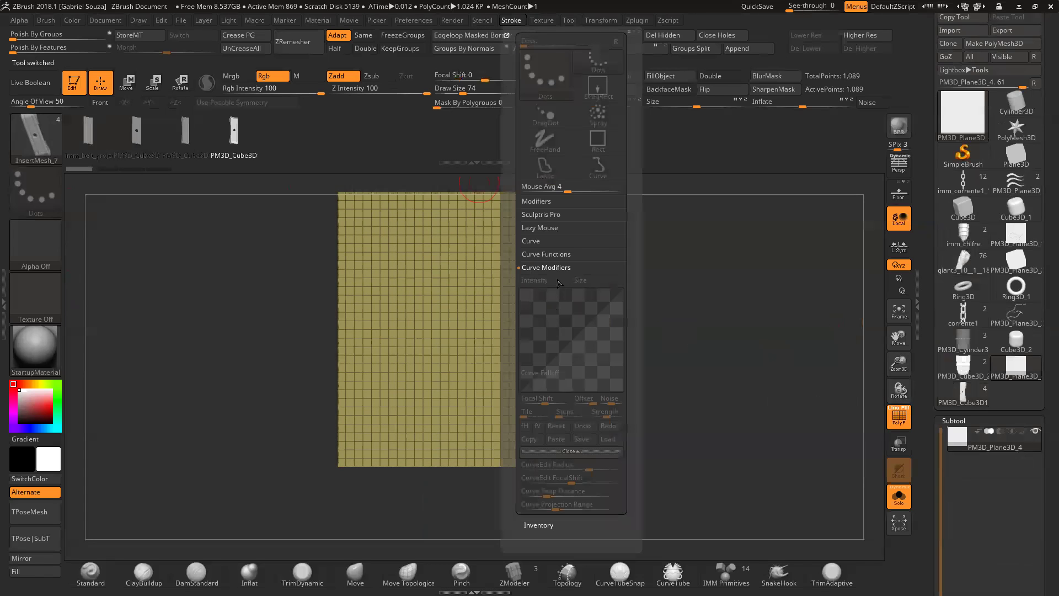
left_click(540, 242)
left_click(543, 254)
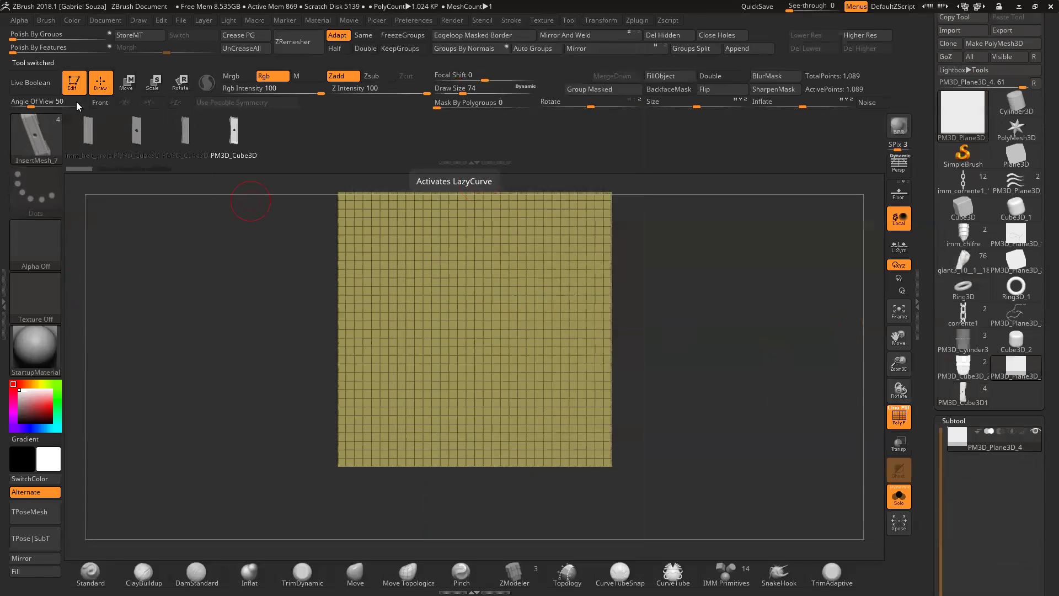
Step: Enable Tri Parts and Weld Points for the belt brush and set its Curve Res to 10
left_click(45, 21)
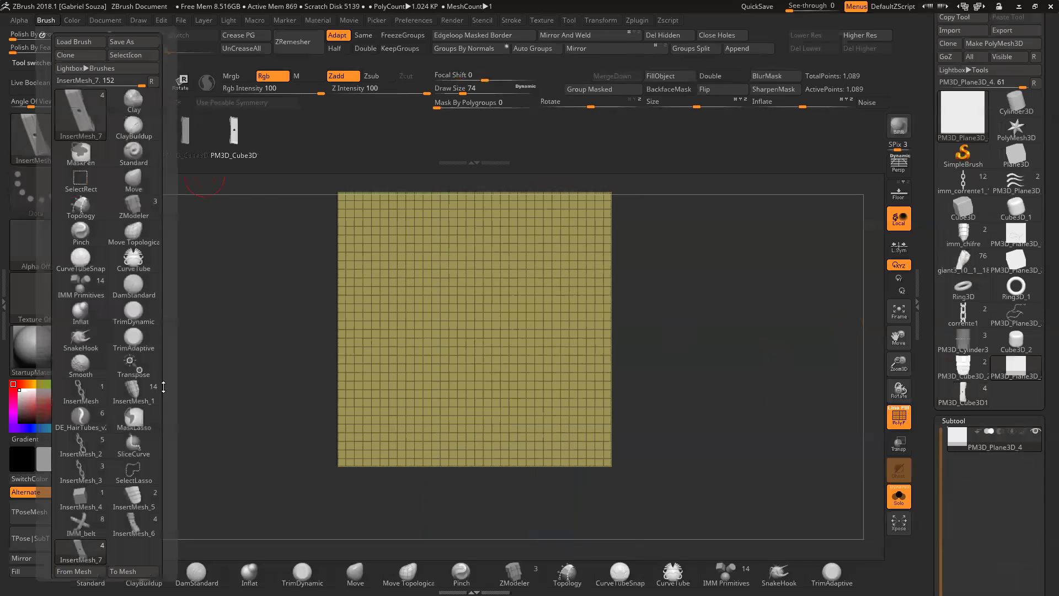
left_click_drag(163, 387, 165, 300)
left_click(122, 509)
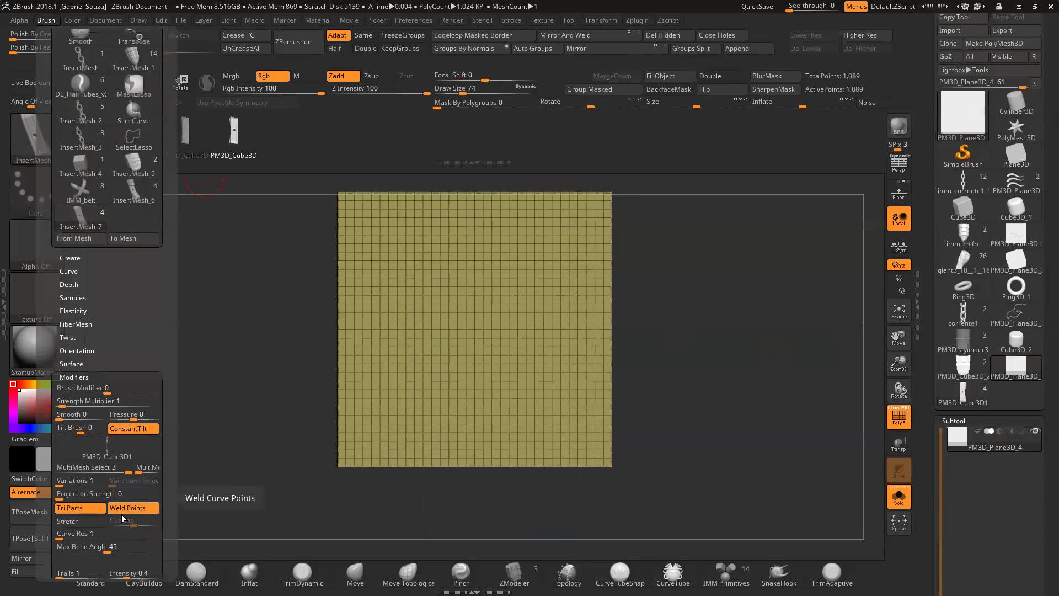
scroll(119, 513, "down", 1)
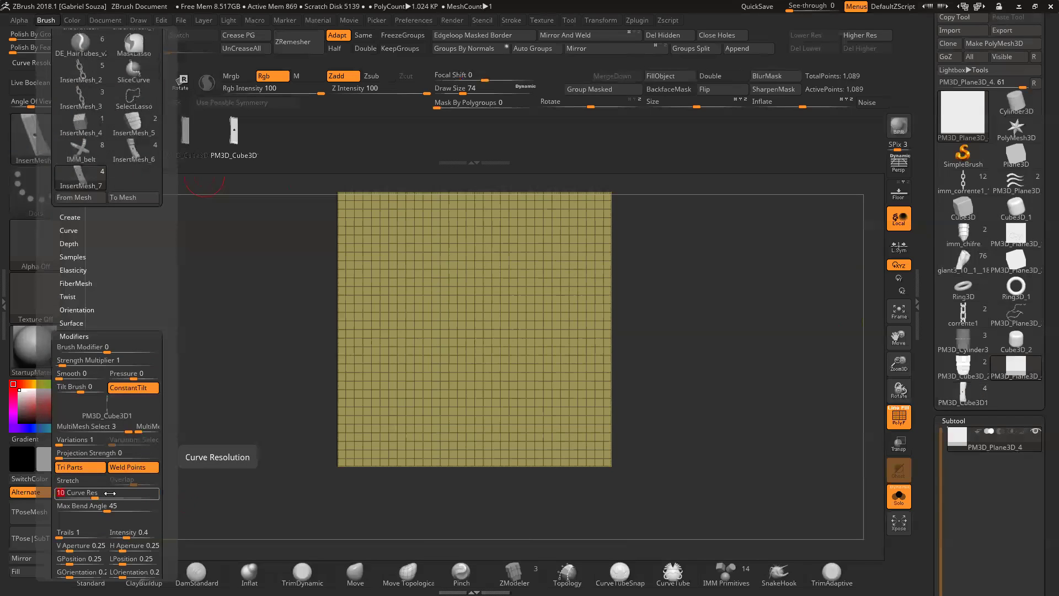
Step: Draw a test belt along an S-shaped curve on the plane, inspect how it sits on the surface, and undo it
left_click_drag(899, 364, 901, 360)
key("shift+f")
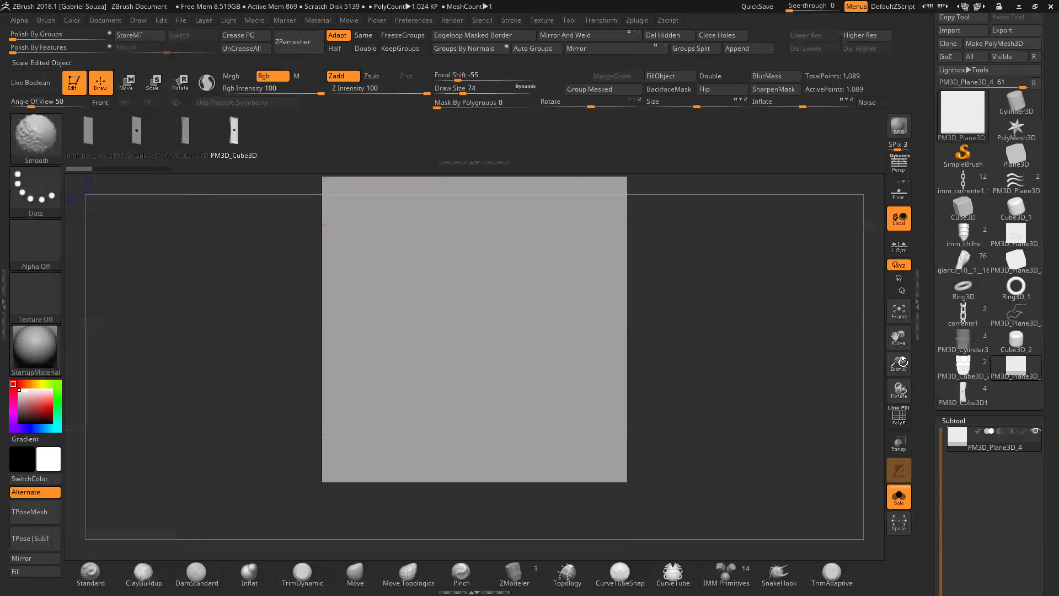
left_click_drag(381, 357, 546, 225)
left_click_drag(722, 327, 705, 296)
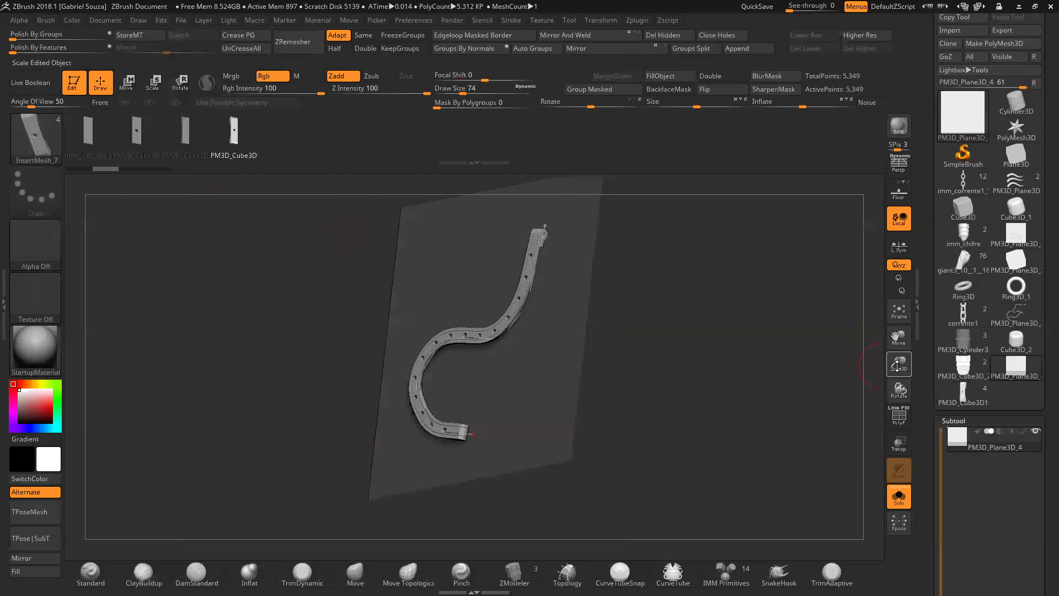
left_click_drag(898, 364, 818, 378)
left_click_drag(789, 292, 642, 274, "alt")
key("ctrl+z")
Step: Set the belt brush's Imbed depth to 0
left_click(46, 20)
left_click_drag(158, 428, 154, 293)
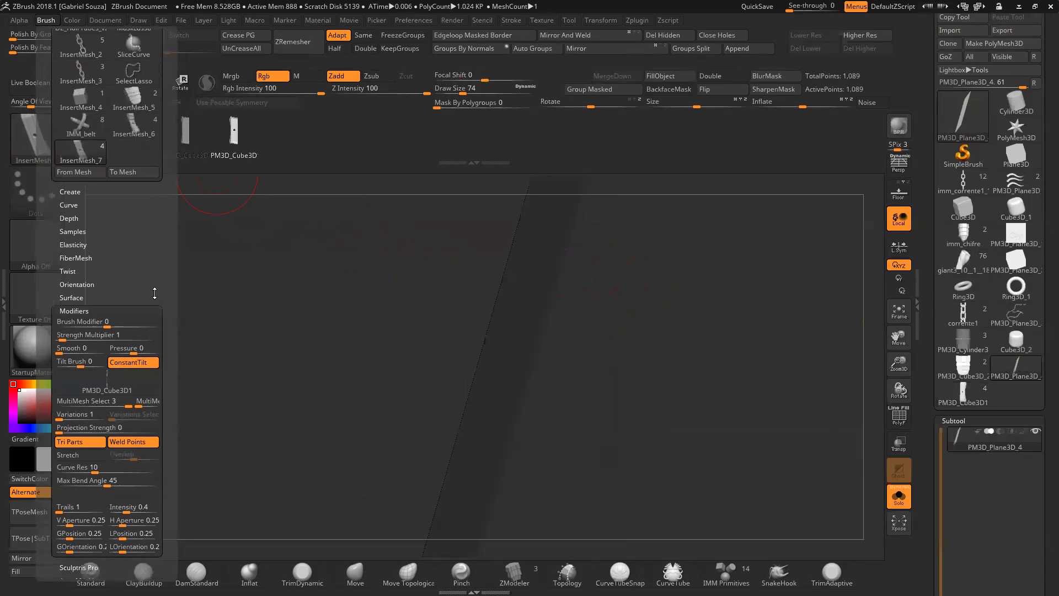
left_click(69, 218)
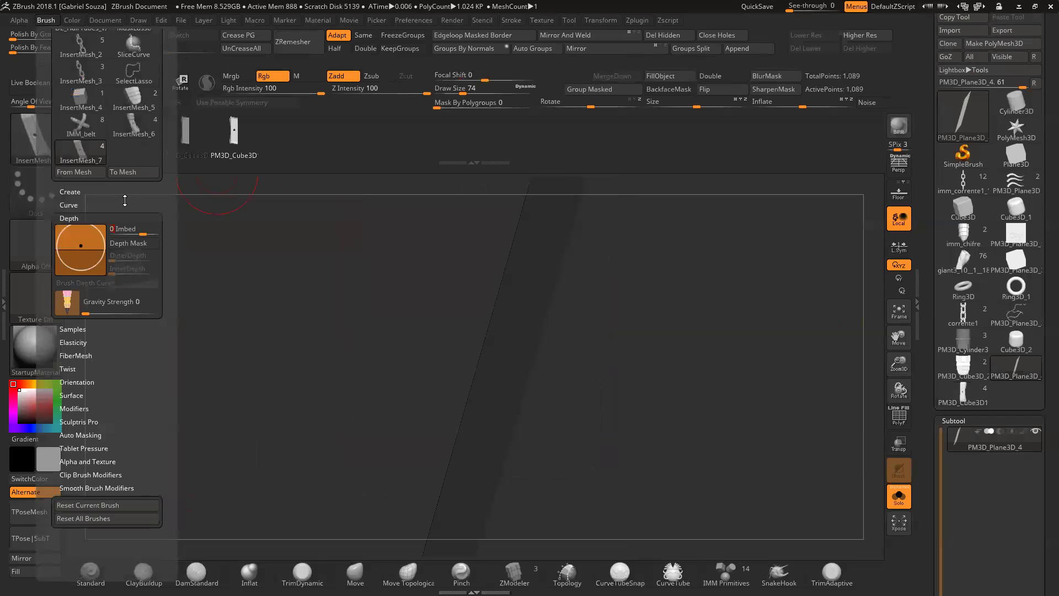
Step: Draw a new S-shaped belt curve across the plane and inspect it up close from several angles
left_click_drag(343, 305, 422, 339, "shift")
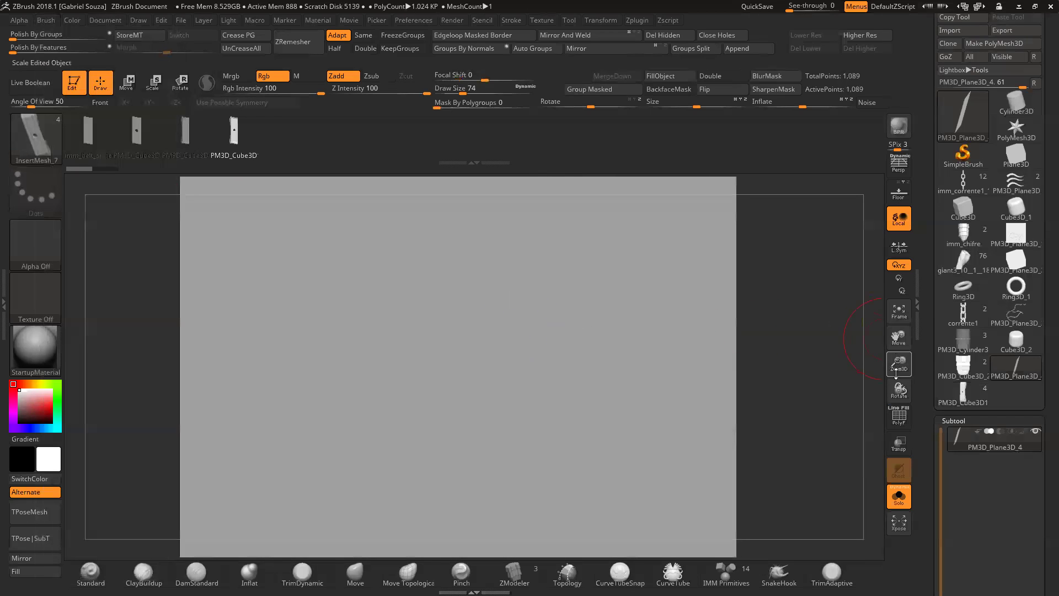
left_click_drag(896, 374, 893, 354)
left_click_drag(661, 390, 671, 316, "alt")
mouse_move(473, 461)
left_mouse_down()
mouse_move(412, 371)
mouse_move(520, 297)
left_mouse_up()
mouse_move(695, 321)
left_mouse_down()
mouse_move(638, 307)
mouse_move(645, 285)
left_mouse_up()
left_click_drag(898, 363, 896, 411)
left_click_drag(758, 343, 810, 331)
left_click_drag(828, 296, 755, 387)
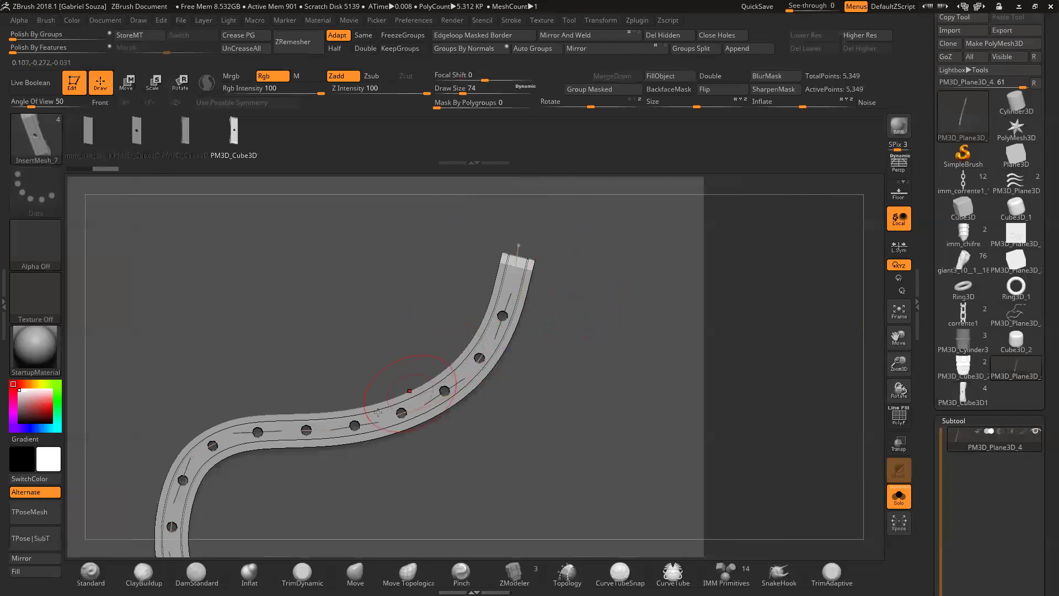
Step: Check the belt's polygroups, set the draw size to 110, and update the belt along its existing curve
key("shift+f")
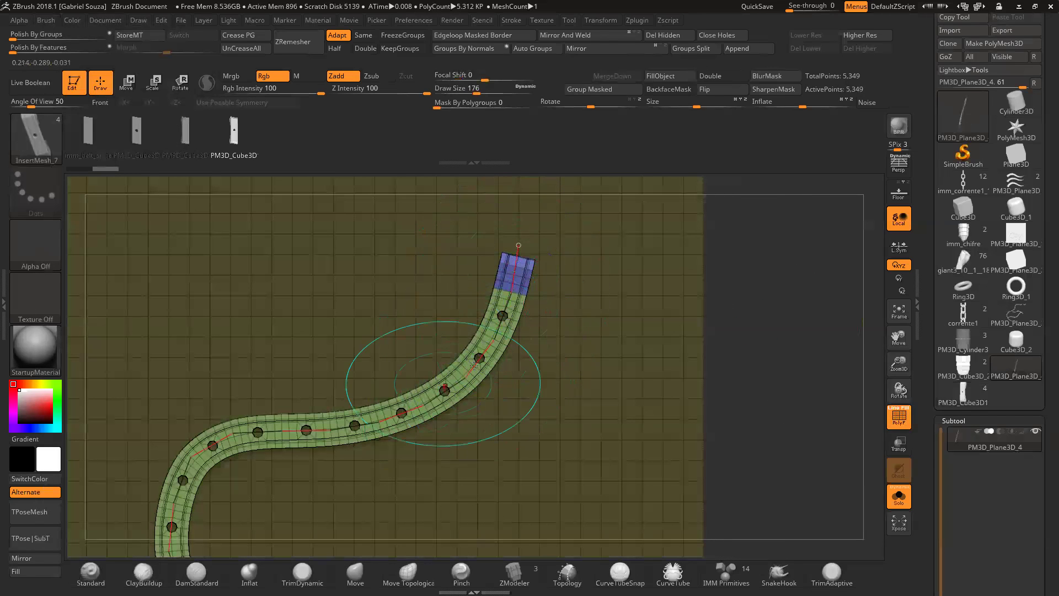
mouse_move(733, 267)
left_mouse_down()
mouse_move(743, 247)
mouse_move(781, 258)
left_mouse_up()
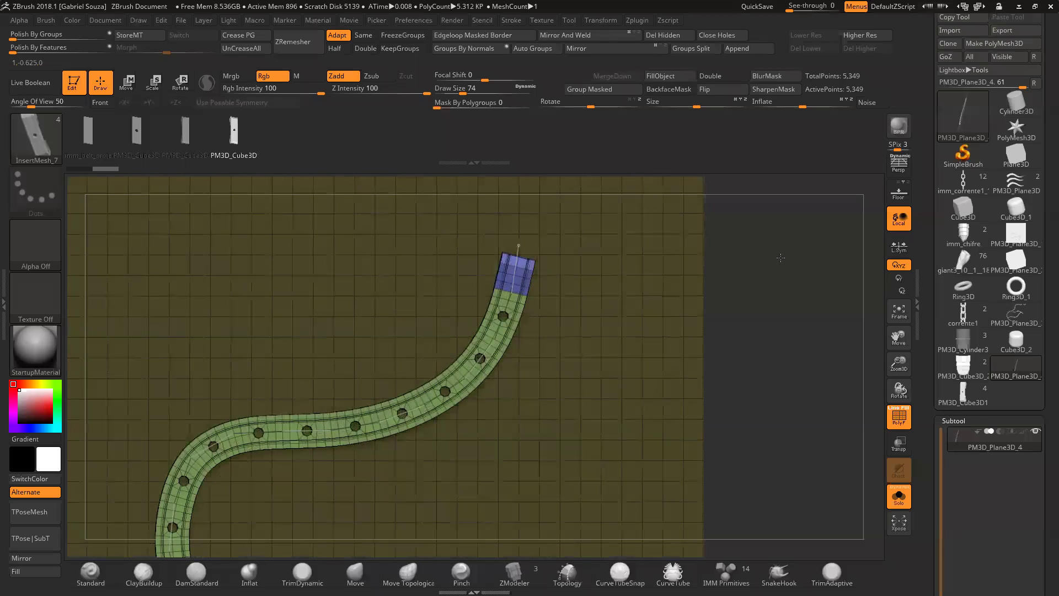
key("ctrl+z")
key("ctrl+shift+z")
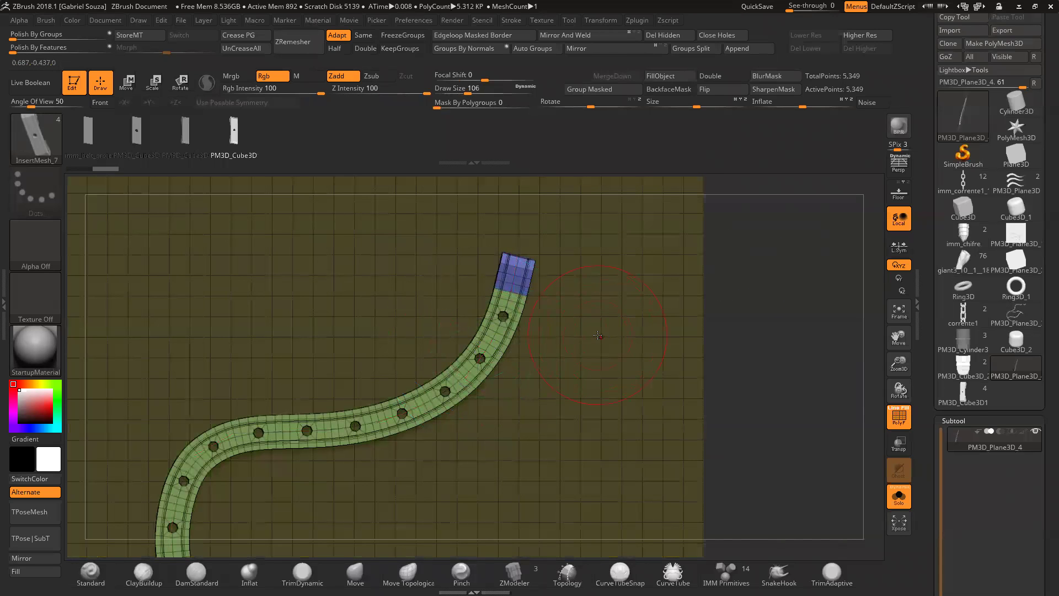
left_click(501, 312)
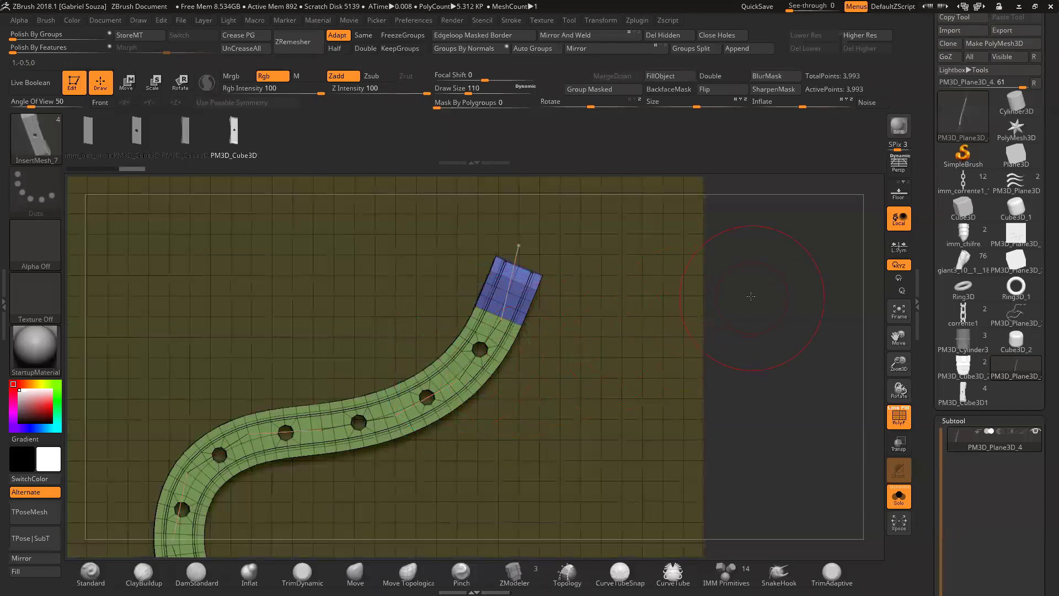
key("shift+f")
mouse_move(726, 276)
left_mouse_down()
mouse_move(711, 270)
mouse_move(730, 310)
mouse_move(763, 324)
mouse_move(676, 379)
left_mouse_up()
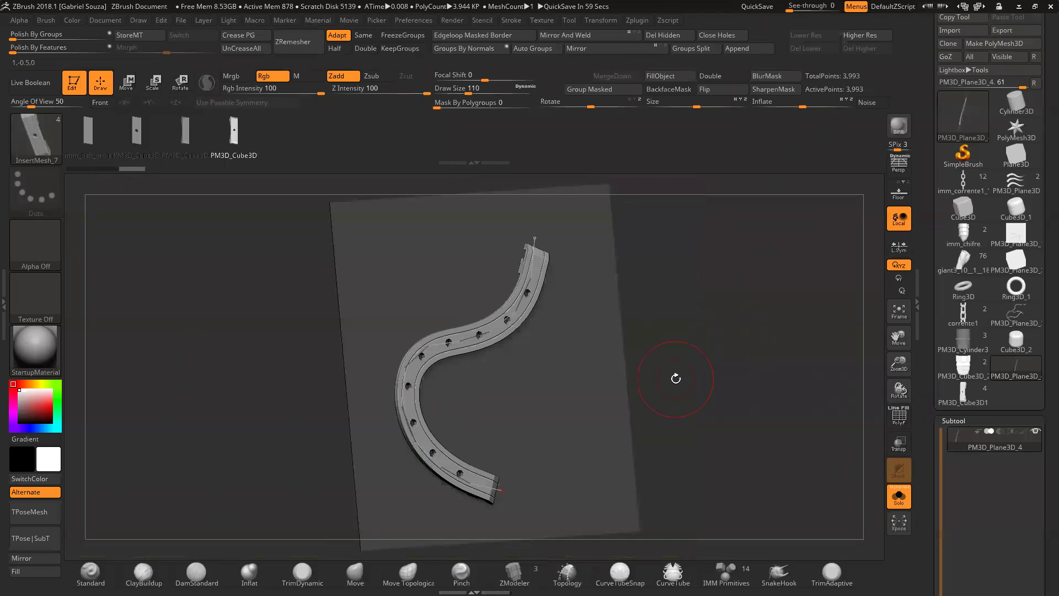
Step: Switch to the IMM_belt brush and choose its first crossed-strap PM3D_Ring3D mesh
left_click(34, 143)
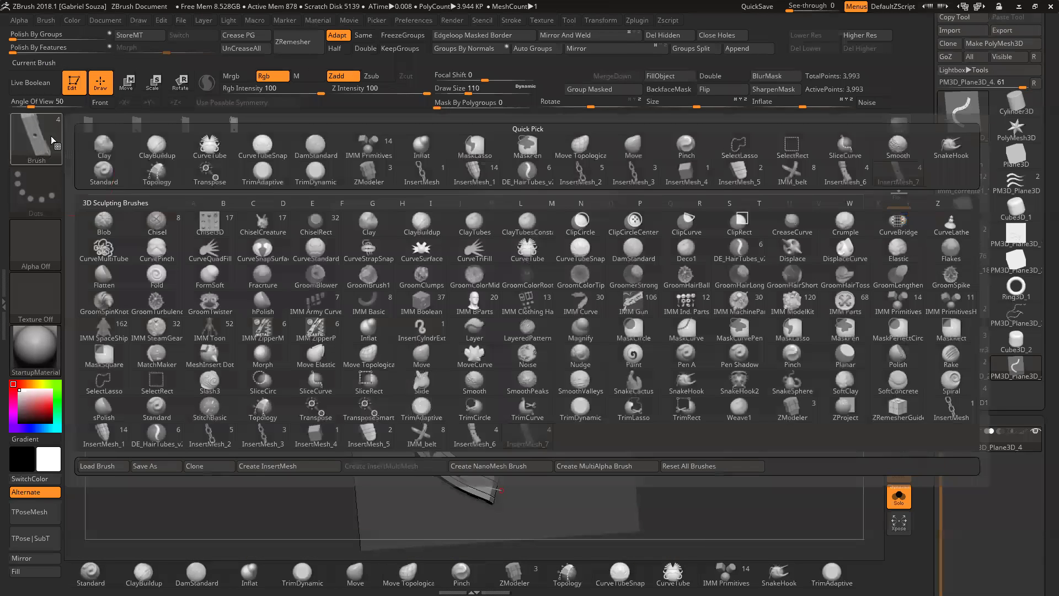
left_click(426, 440)
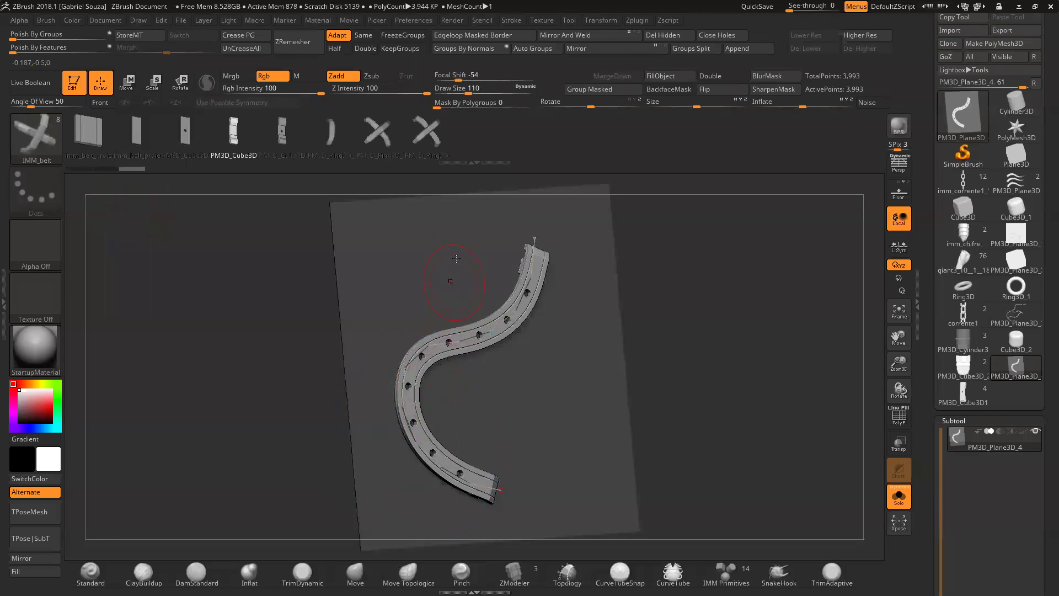
left_click(333, 136)
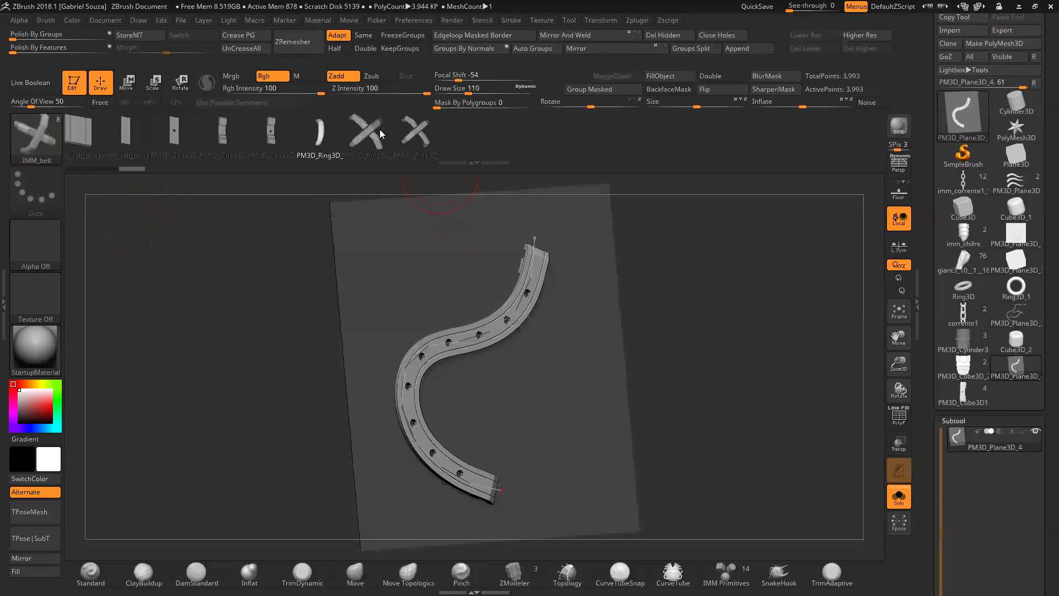
left_click(371, 134)
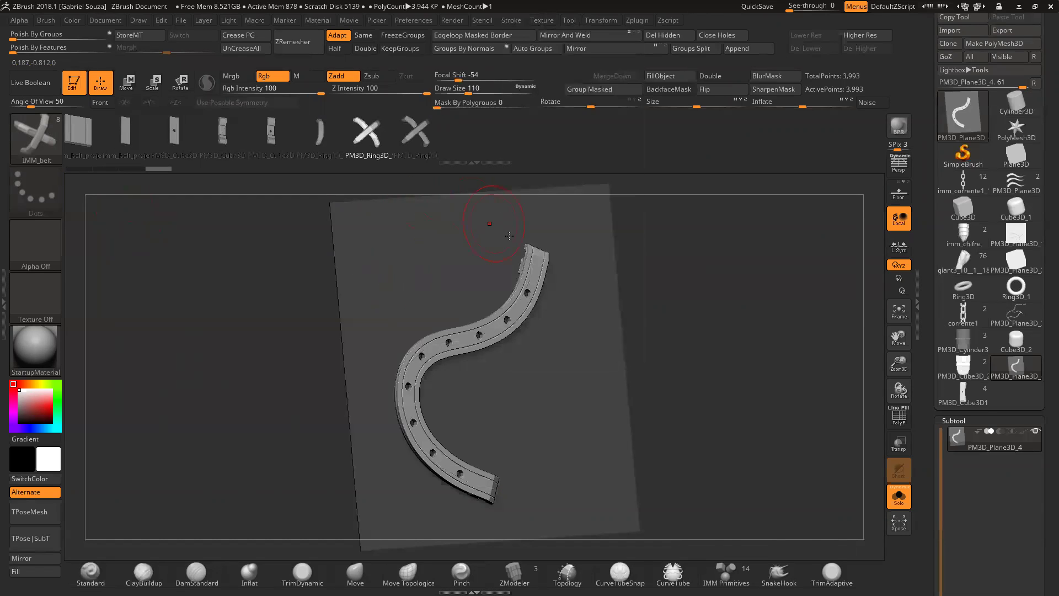
Step: Turn off the brush's Curve Mode and insert four single crossed straps of different sizes around the belt on the plane
left_click(511, 20)
left_click(544, 255)
left_click(545, 258)
left_click_drag(392, 266, 409, 291)
left_click_drag(687, 254, 662, 248)
left_click_drag(577, 366, 588, 383)
left_click_drag(574, 449, 579, 464)
left_click_drag(512, 411, 509, 419)
mouse_move(719, 346)
left_mouse_down("alt")
mouse_move(711, 316)
mouse_move(690, 340)
left_mouse_up("alt")
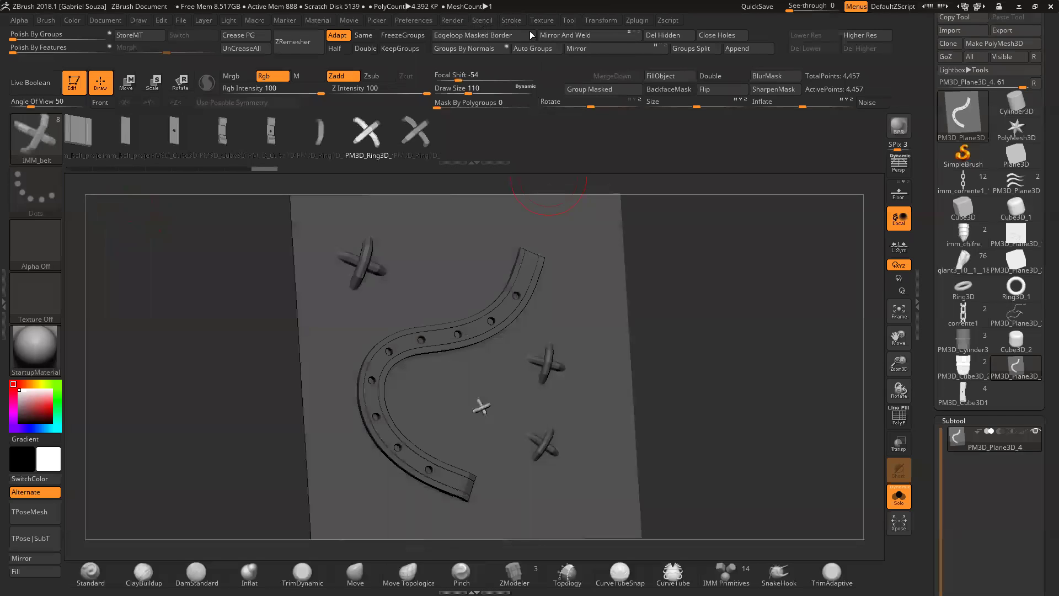
Step: Turn Curve Mode back on, try a strap curve near the belt's upper end, and reduce the draw size to 50
left_click(521, 20)
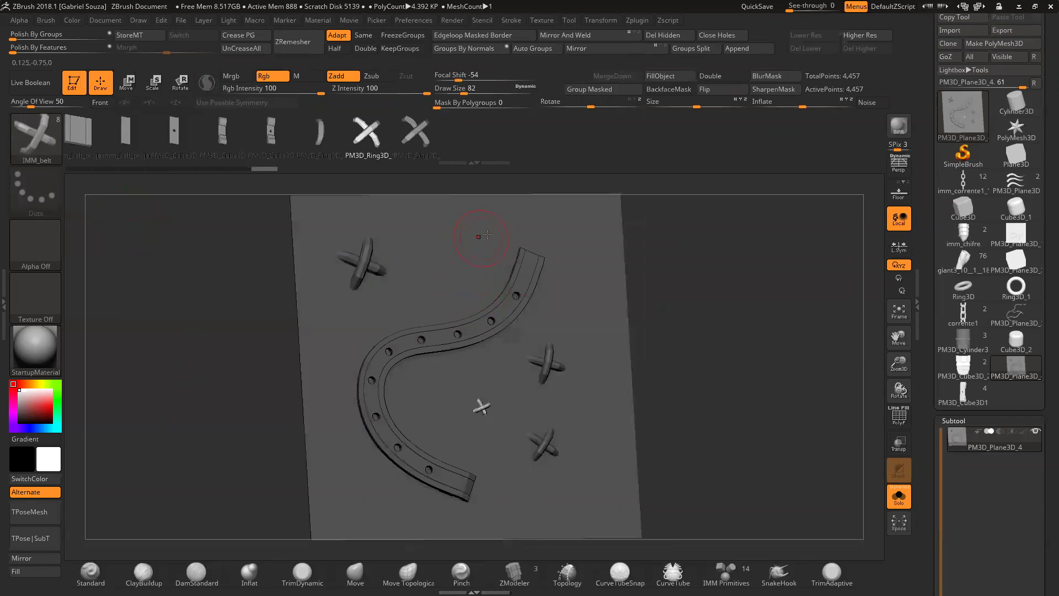
left_click_drag(460, 234, 436, 281)
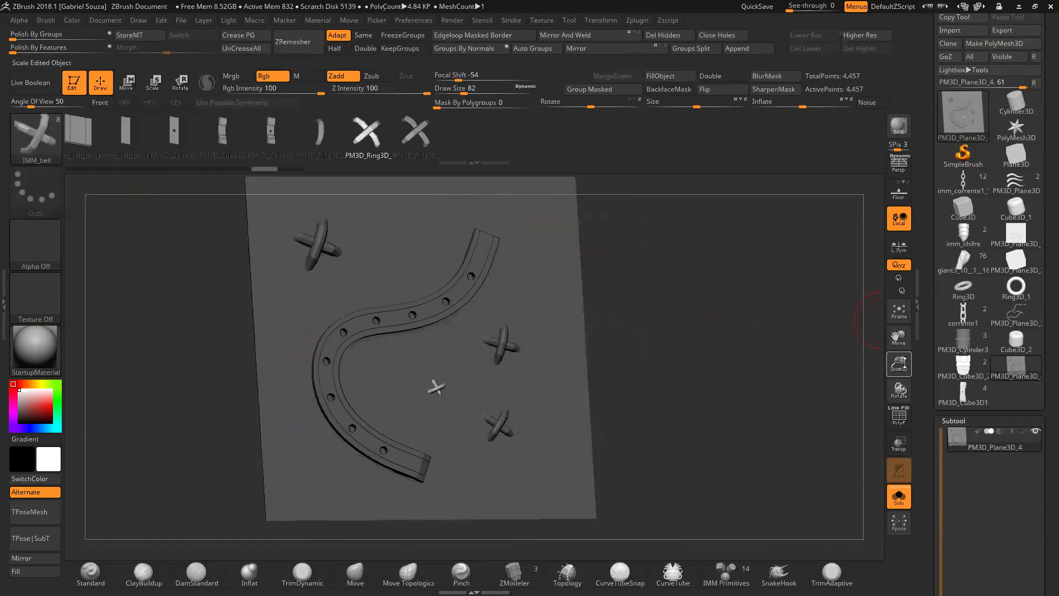
left_click_drag(900, 366, 874, 350)
key("[")
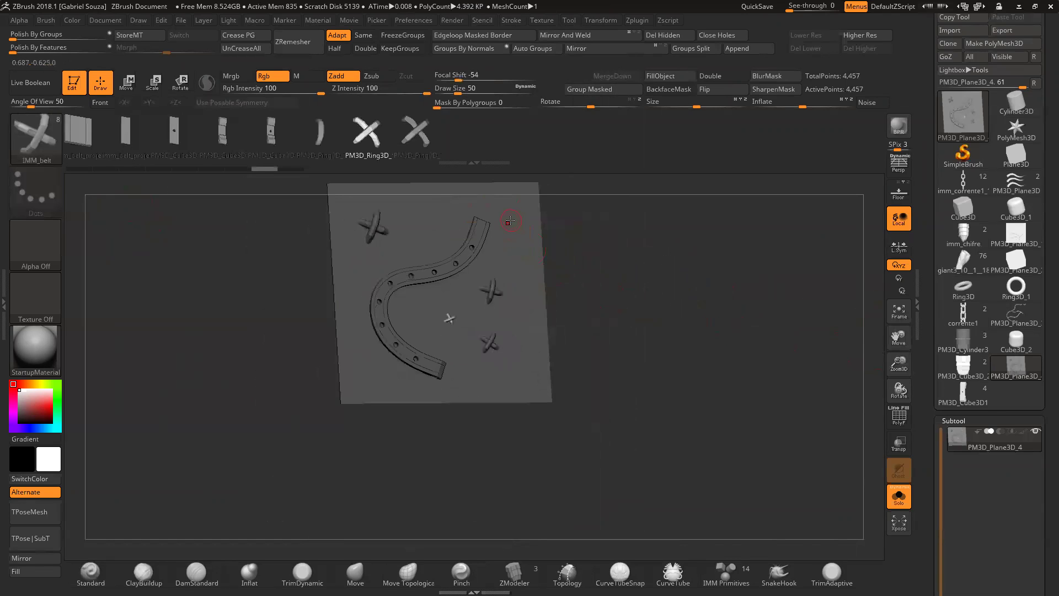
Step: Draw a vertical row of crossed straps beside the belt, inspect it with the polyframe shown, and undo the row
left_click_drag(517, 255, 521, 379)
mouse_move(586, 310)
left_mouse_down()
mouse_move(607, 299)
mouse_move(657, 306)
mouse_move(647, 302)
mouse_move(749, 327)
left_mouse_up()
left_click_drag(898, 364, 799, 431)
left_click_drag(672, 338, 652, 323)
left_click_drag(735, 312, 662, 320, "shift")
key("shift+f")
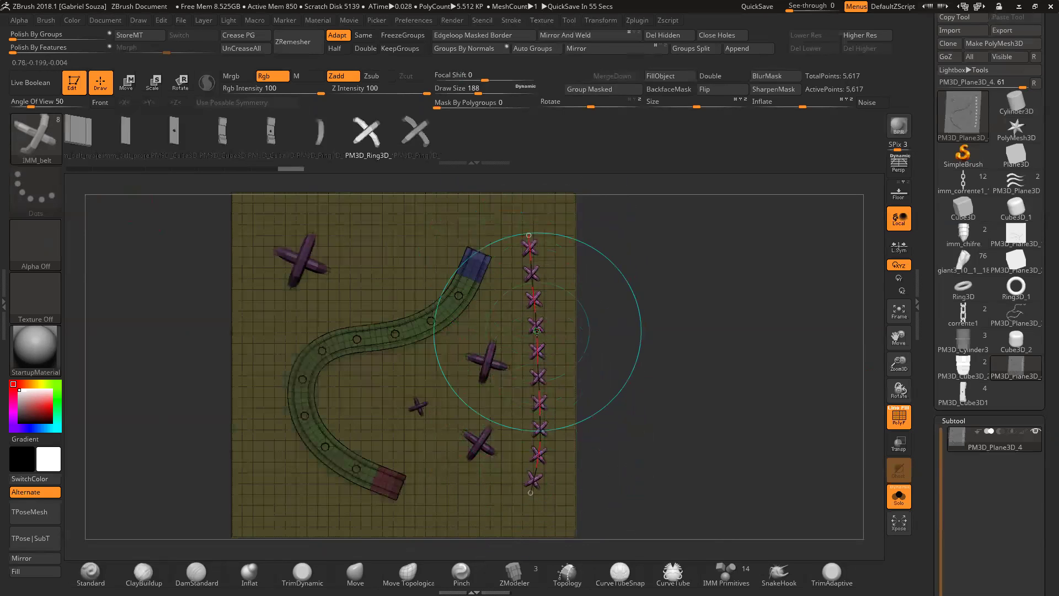
mouse_move(684, 324)
left_mouse_down()
mouse_move(674, 330)
mouse_move(795, 334)
left_mouse_up()
left_click_drag(898, 362, 778, 314)
key("ctrl+z")
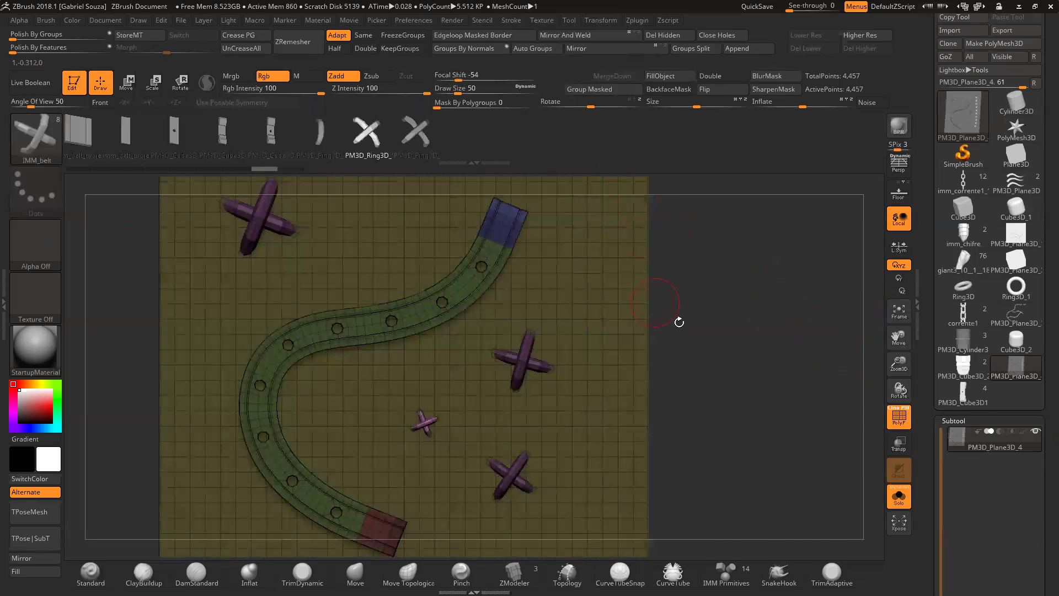
Step: Try a shorter curved row of crossed straps near the plane's right edge and undo it
left_click_drag(898, 362, 894, 344)
left_click_drag(825, 347, 838, 376, "alt")
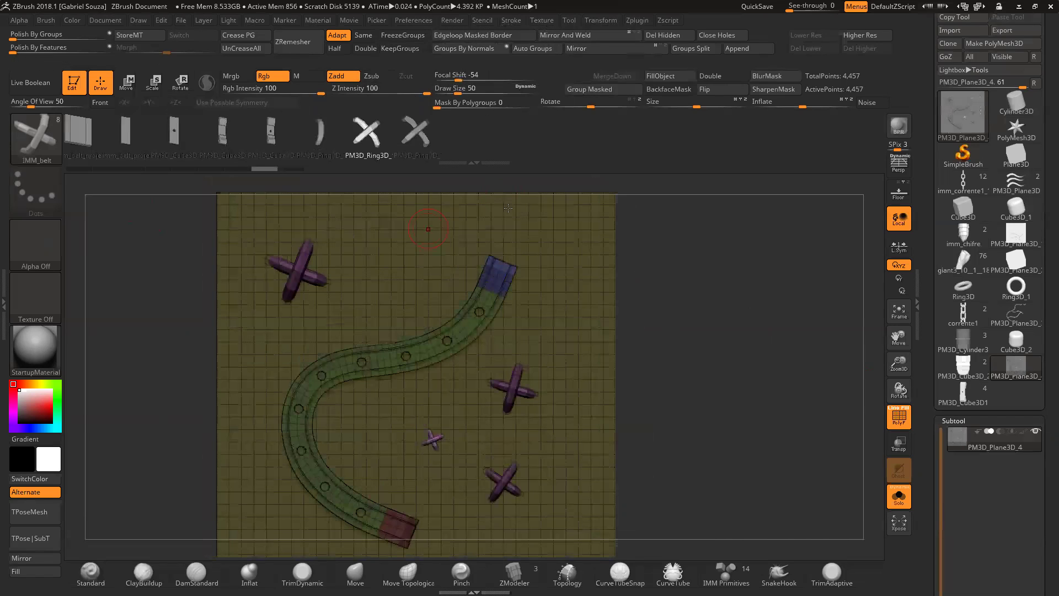
left_click_drag(573, 395, 571, 421)
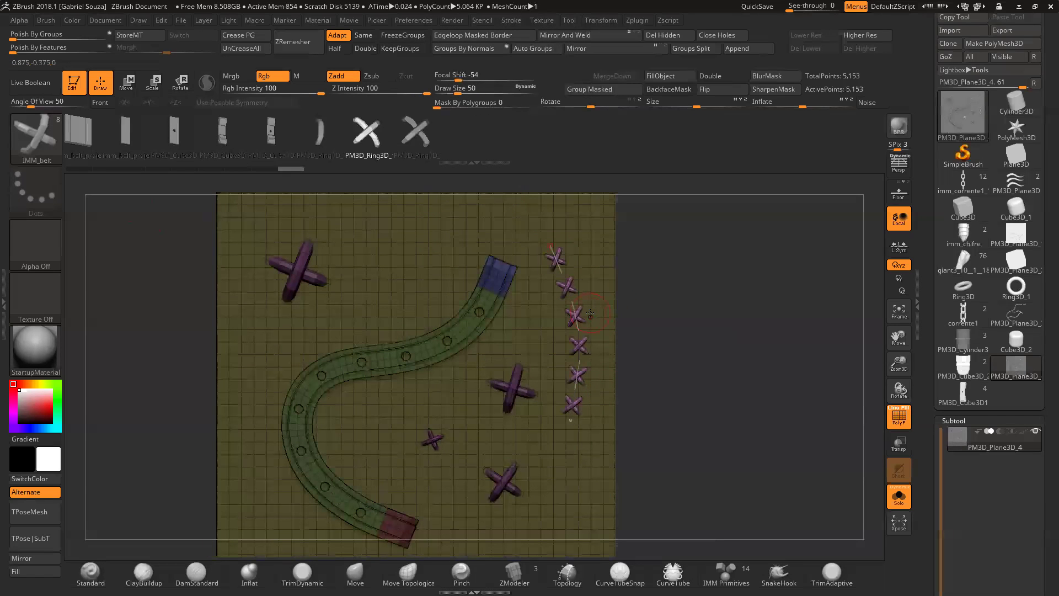
key("ctrl+z")
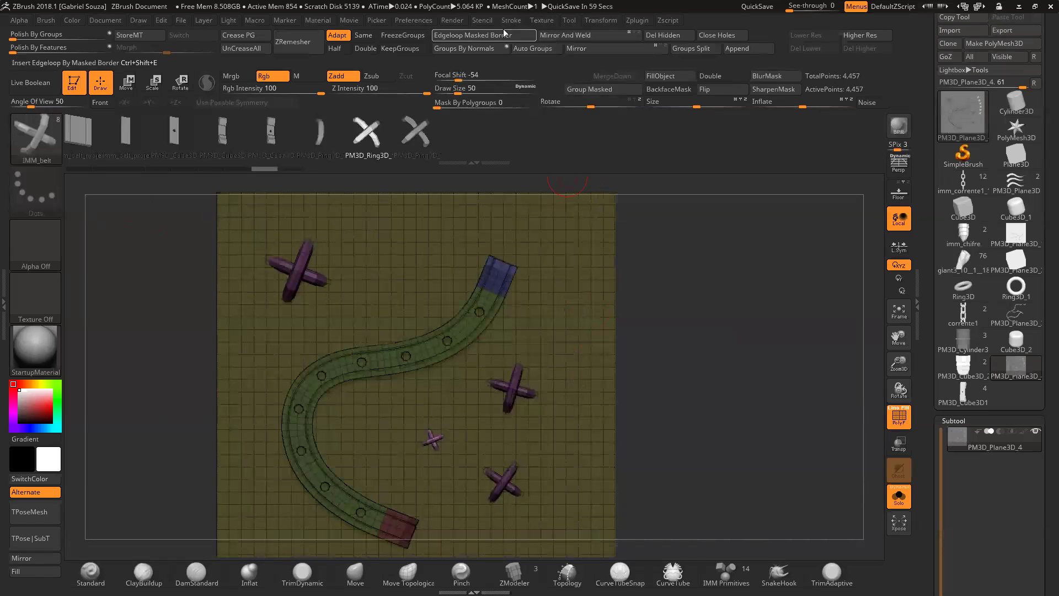
Step: Set CurveStep to 1, test it with a straight row of crossed straps near the plane's right edge, and undo the row
left_click(511, 20)
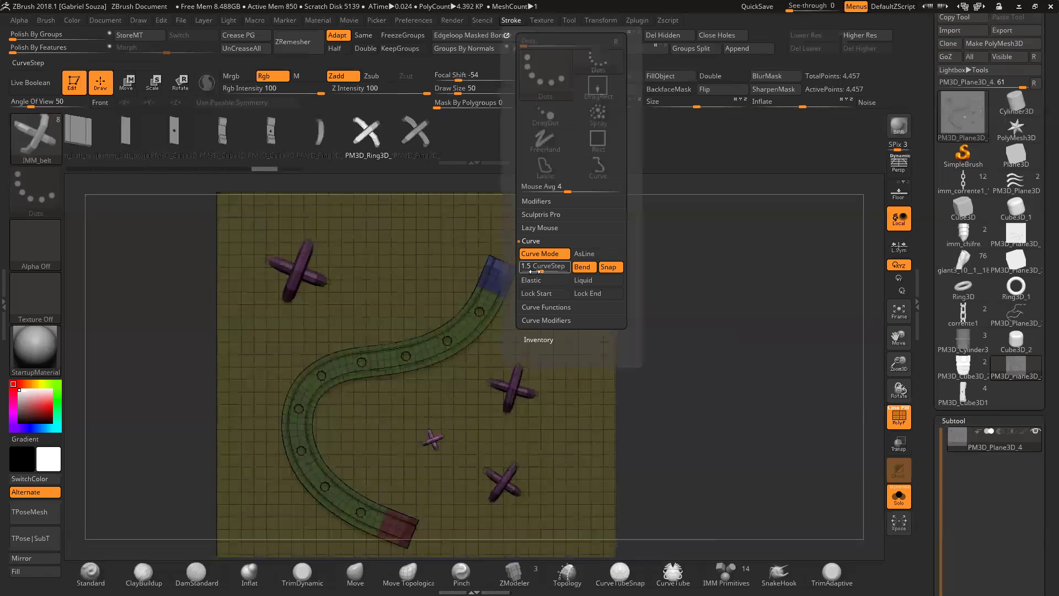
left_click(541, 270)
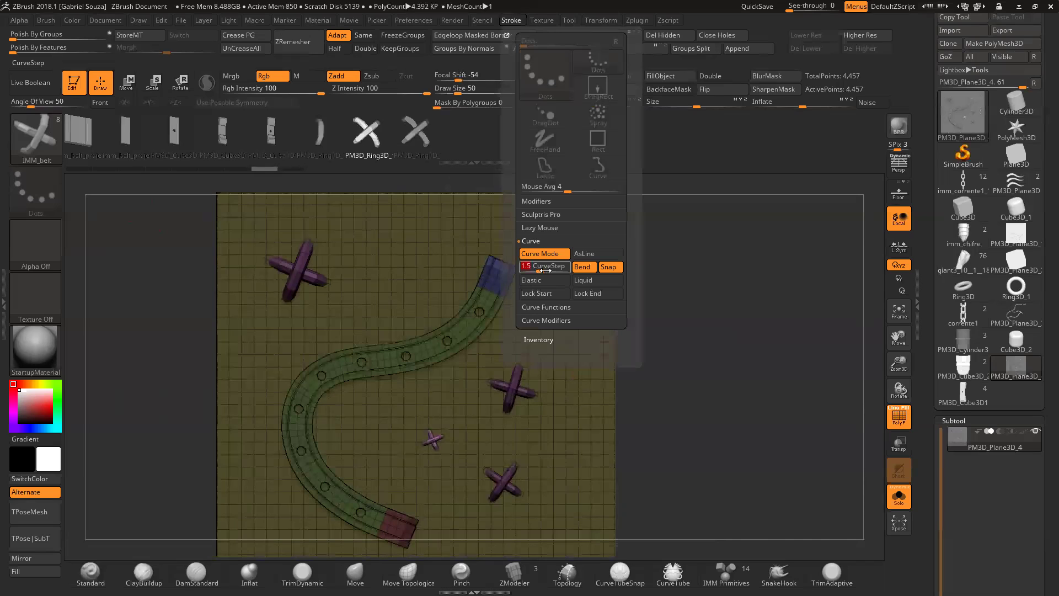
type("1")
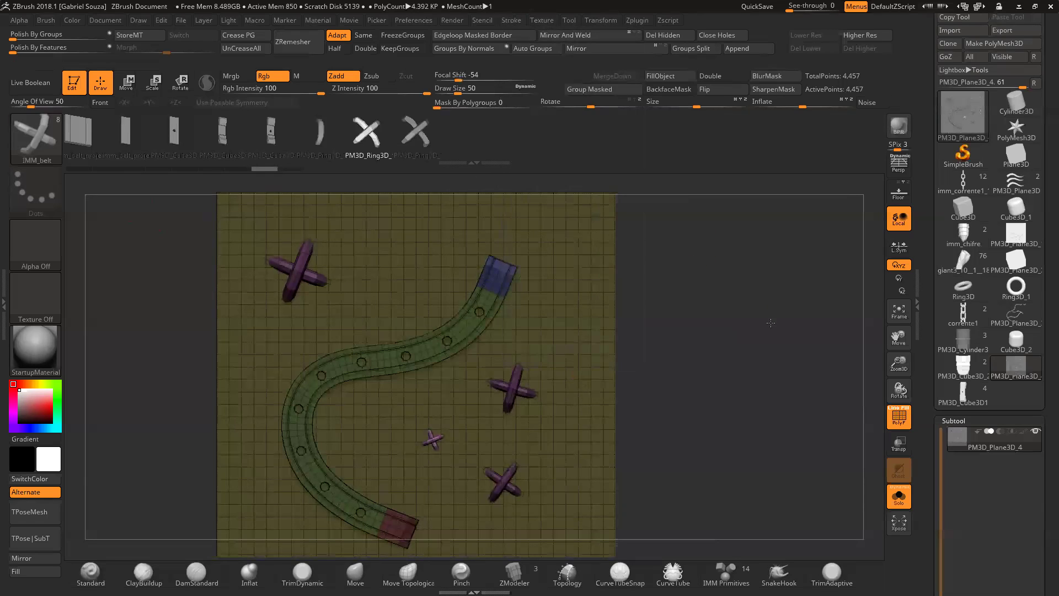
left_click_drag(560, 225, 562, 444)
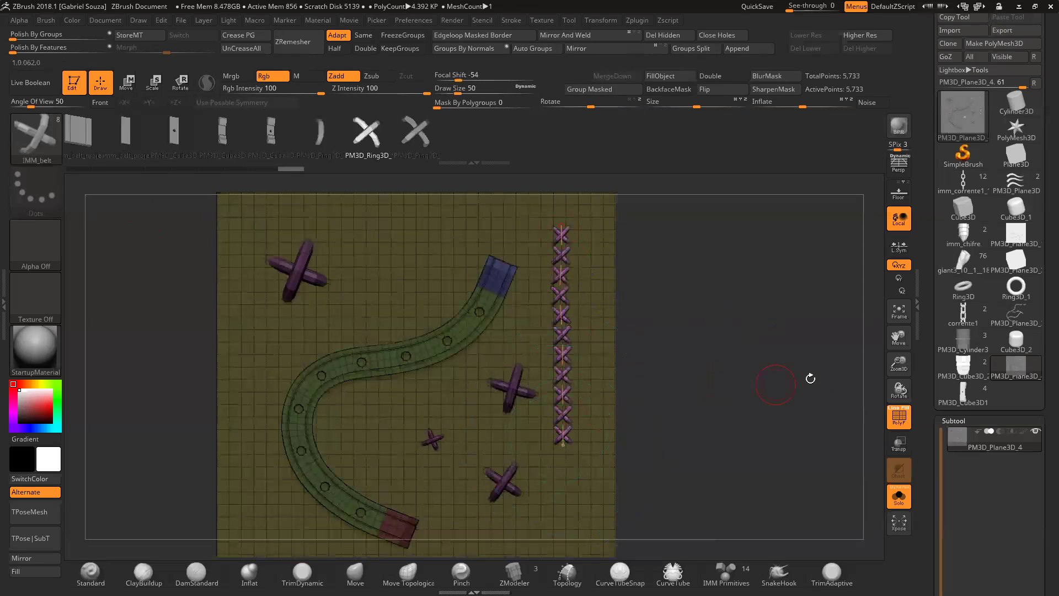
left_click_drag(898, 364, 893, 452)
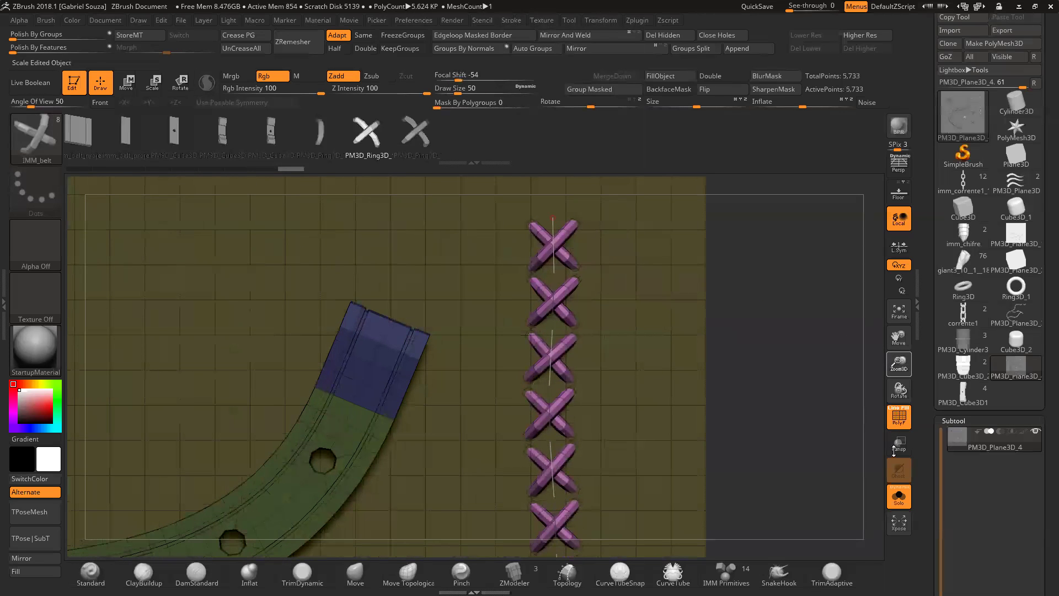
key("ctrl+z")
key("ctrl+z")
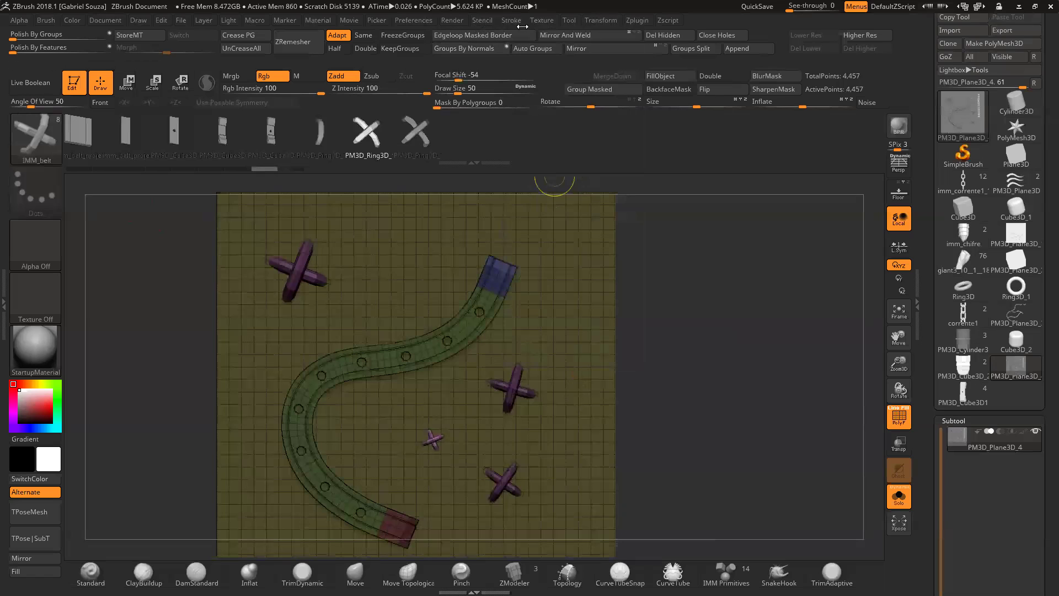
Step: Raise the CurveStep for wider spacing, test it with a slightly curved row of crossed straps, and undo the row
left_click(511, 21)
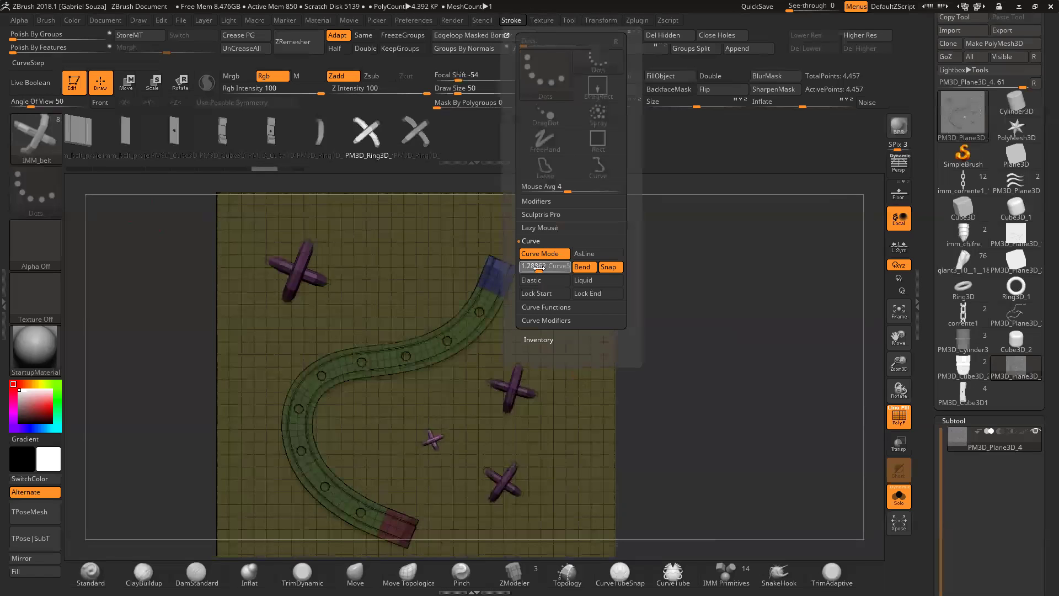
left_click_drag(541, 269, 543, 268)
left_click(573, 437)
mouse_move(745, 321)
left_mouse_down()
mouse_move(712, 327)
mouse_move(735, 326)
mouse_move(697, 297)
left_mouse_up()
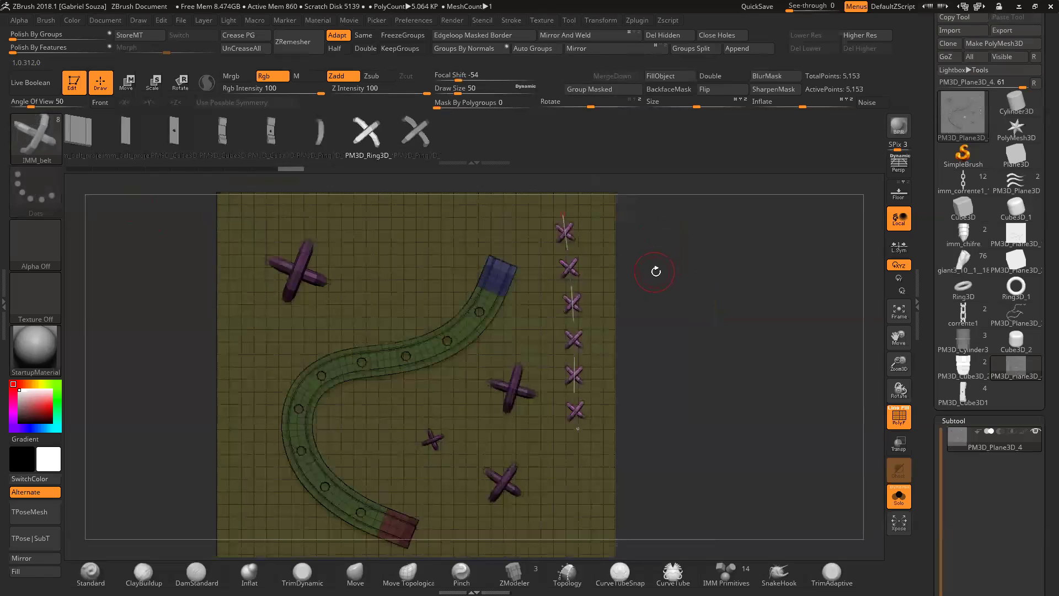
left_click_drag(662, 262, 627, 239)
key("ctrl+z")
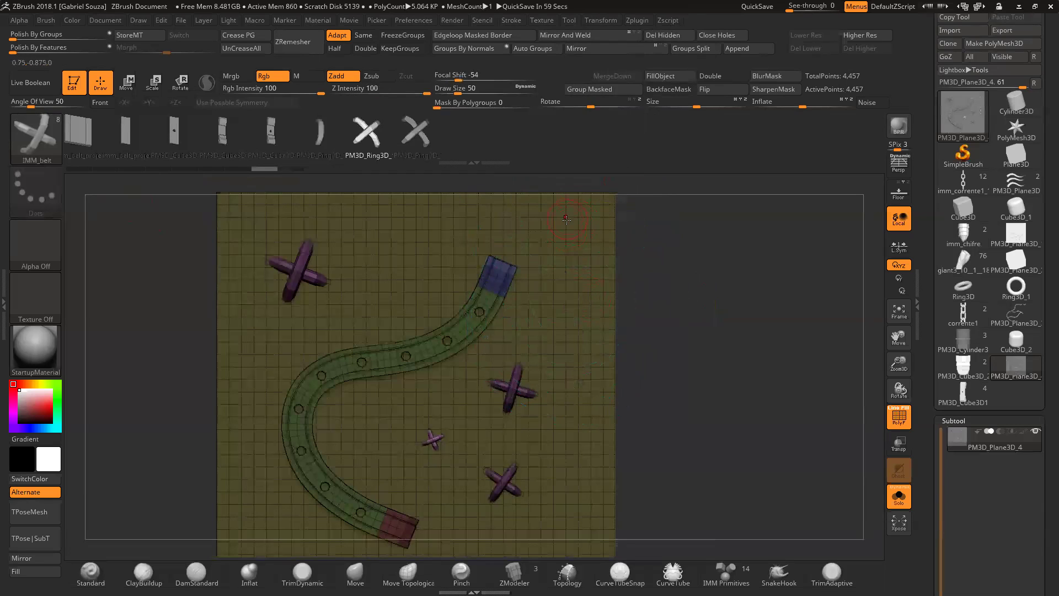
Step: Draw two straight test rows of crossed straps at the wider spacing, check the gaps up close, and undo both
left_click_drag(568, 413, 568, 412)
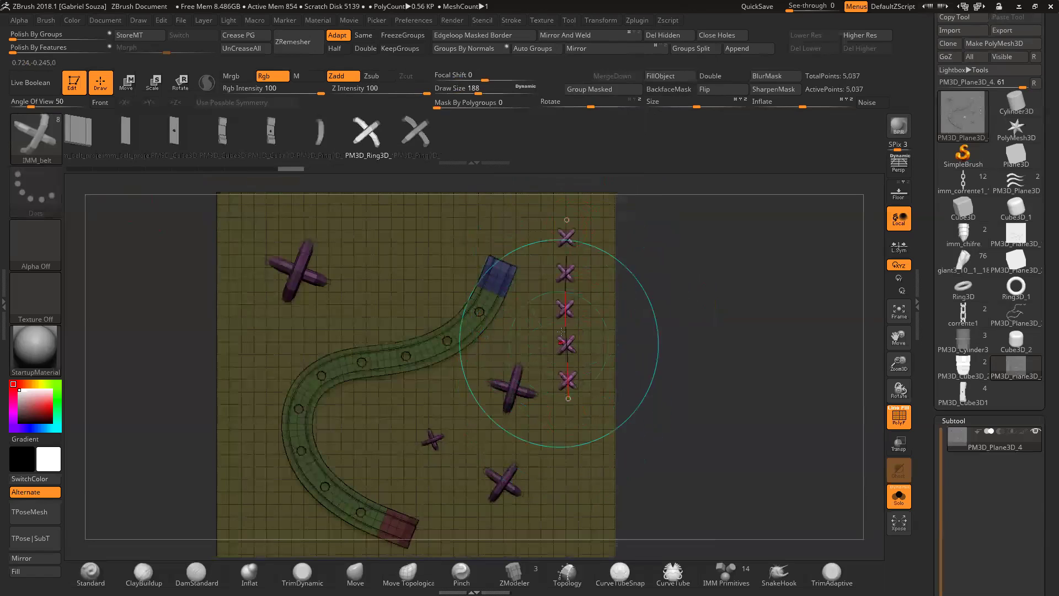
key("ctrl+z")
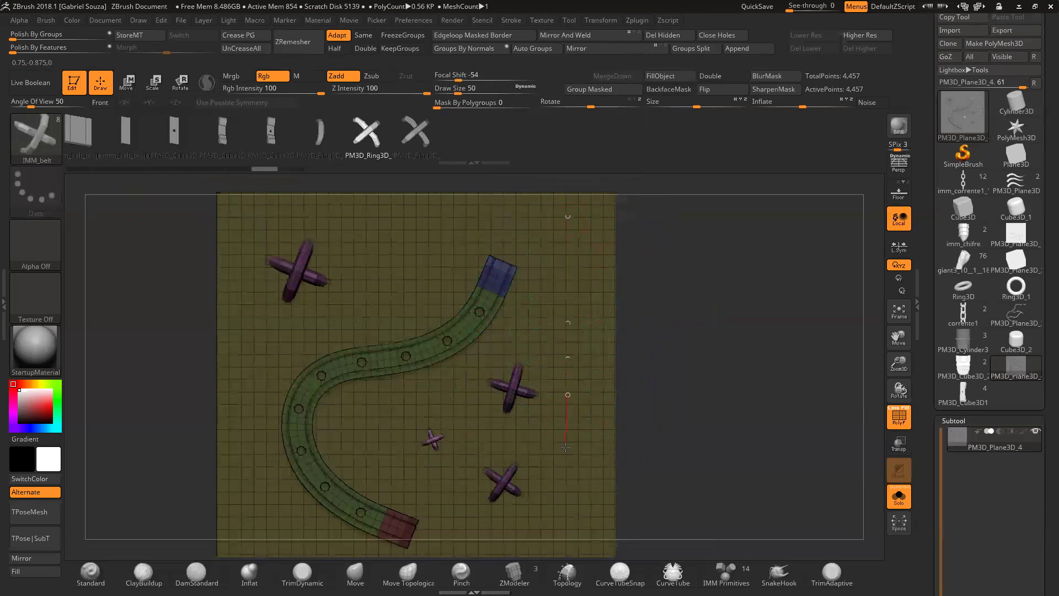
left_click_drag(568, 469, 568, 469)
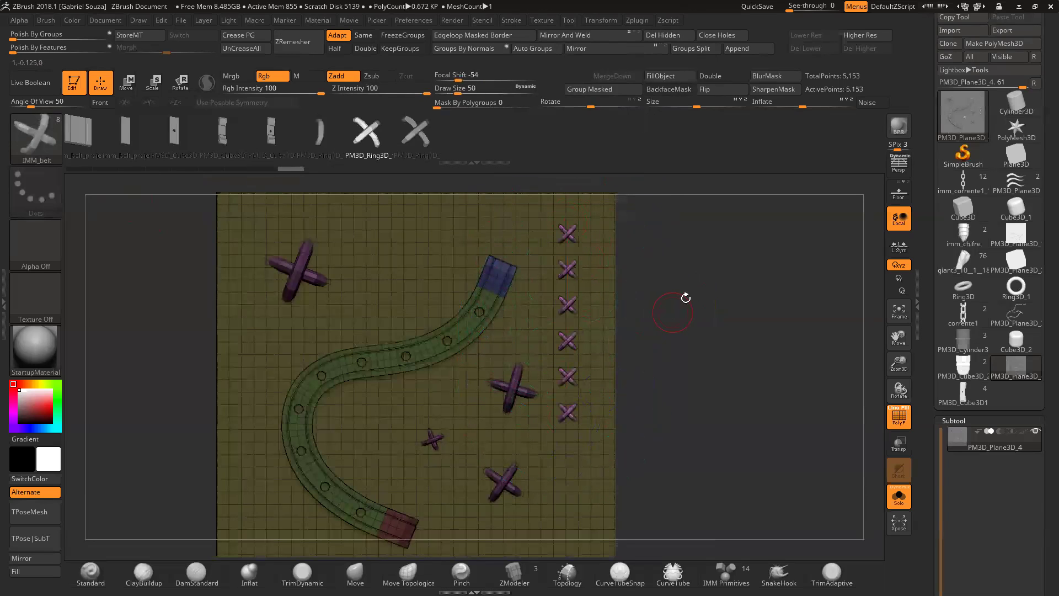
left_click_drag(904, 363, 883, 387)
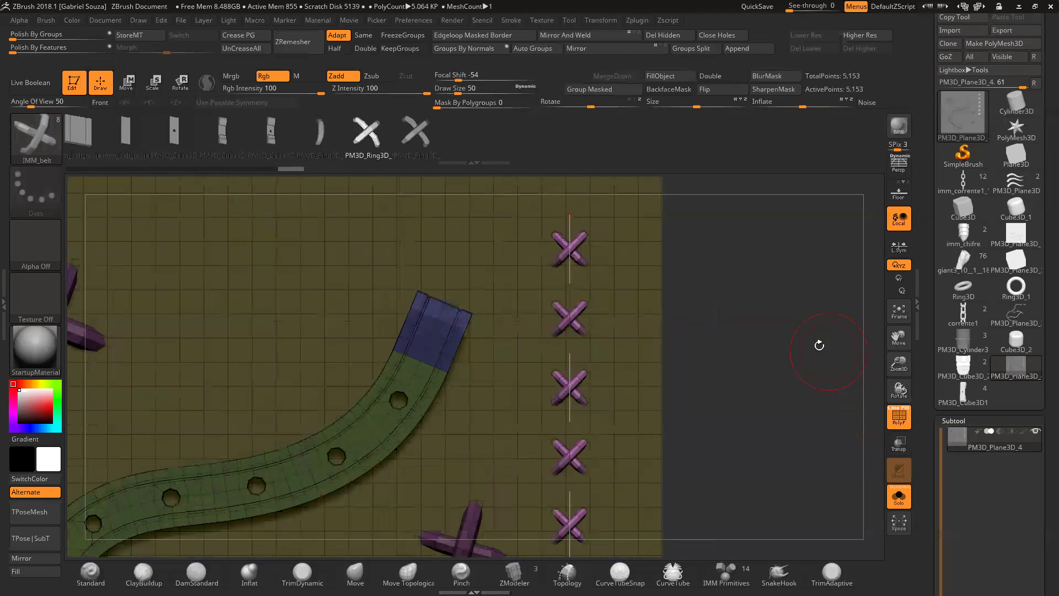
left_click_drag(797, 322, 800, 372, "alt")
key("ctrl+z")
left_click_drag(899, 361, 879, 350)
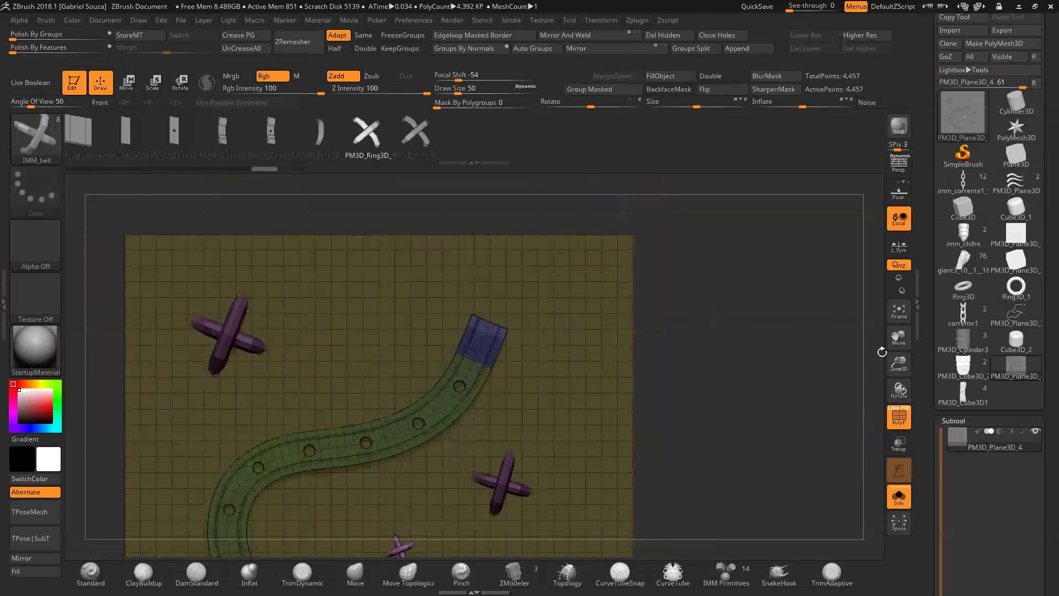
left_click_drag(745, 353, 731, 304, "alt")
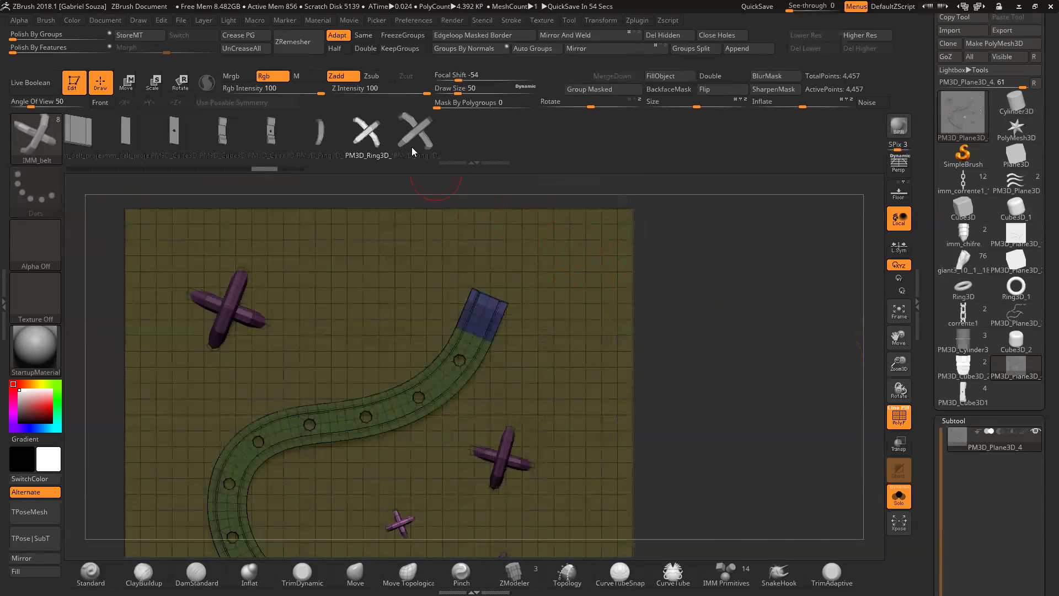
left_click(46, 138)
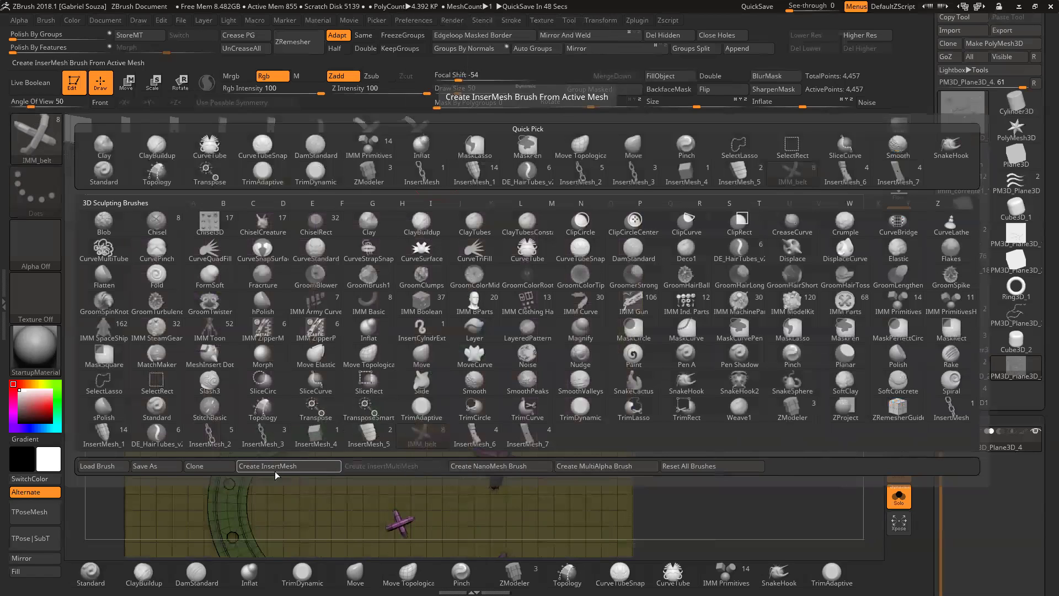
left_click(514, 466)
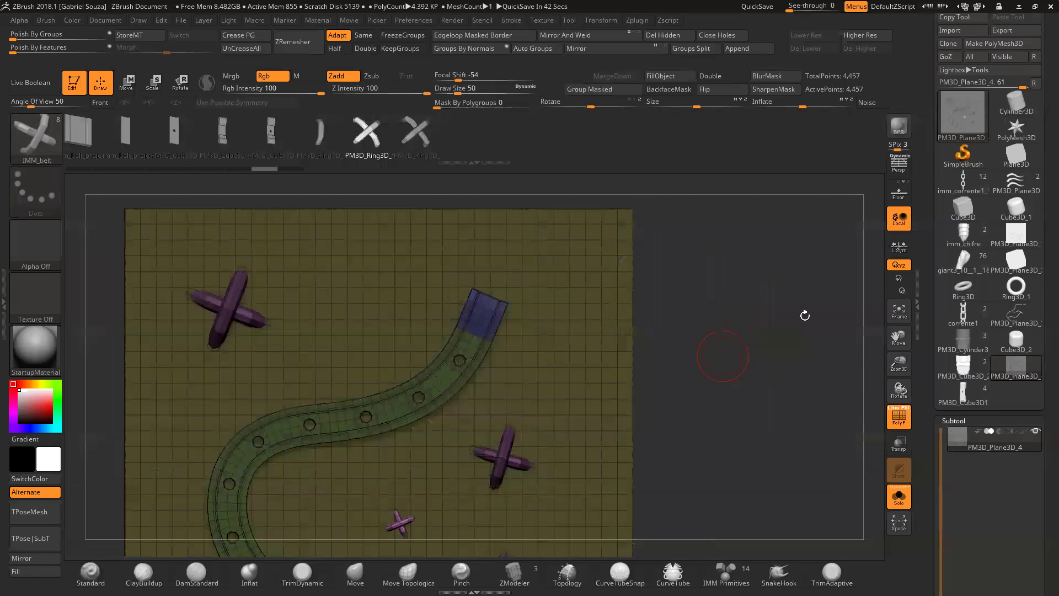
left_click_drag(771, 367, 785, 269, "alt")
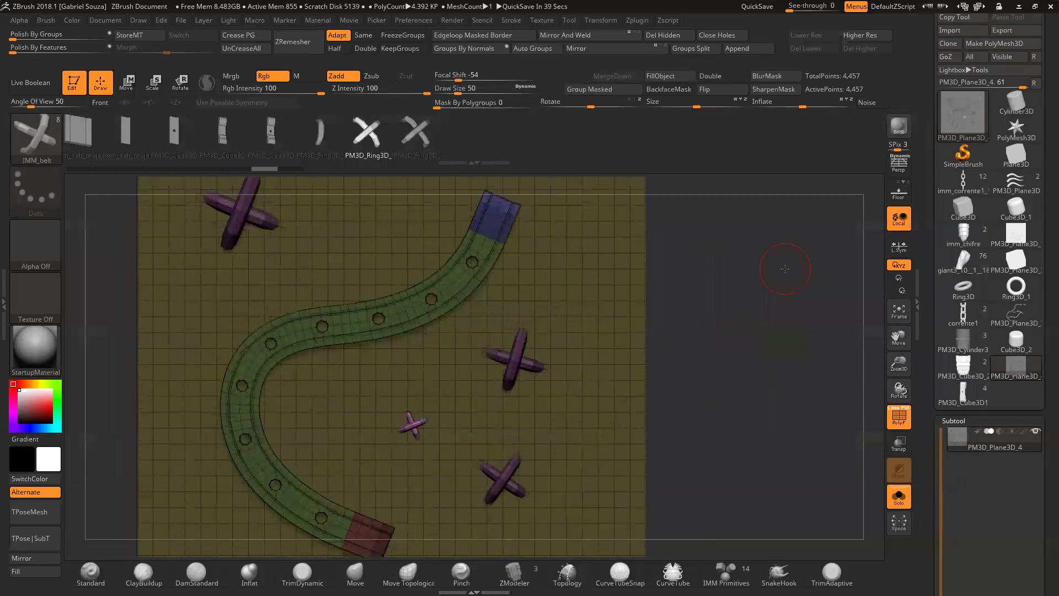
Step: Isolate the crossed straps' polygroup and delete the hidden plane and belt geometry
key("ctrl+shift")
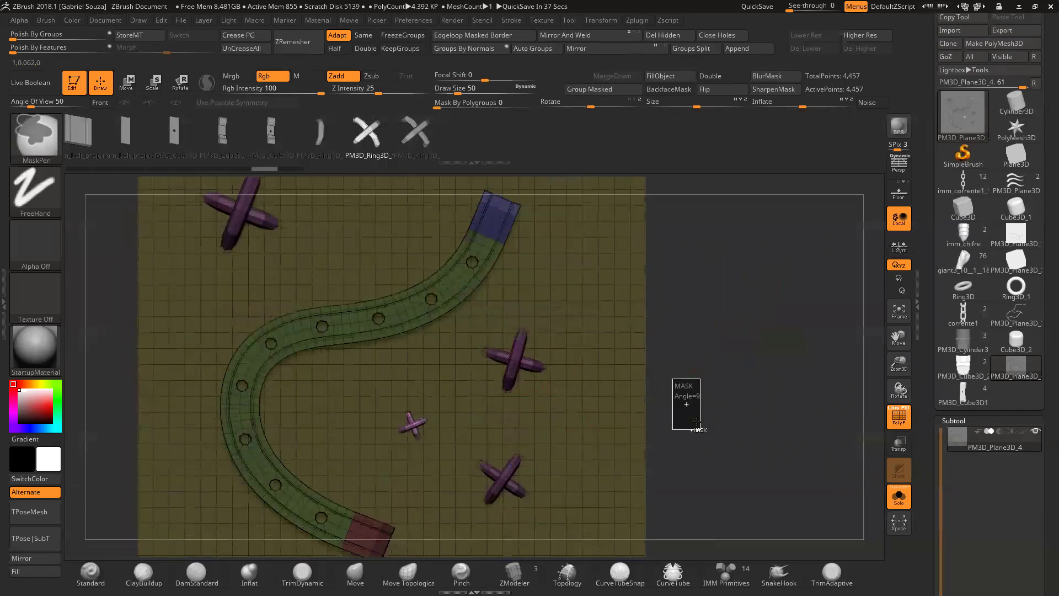
left_click(516, 367, "ctrl+shift")
left_click(666, 371, "ctrl+shift")
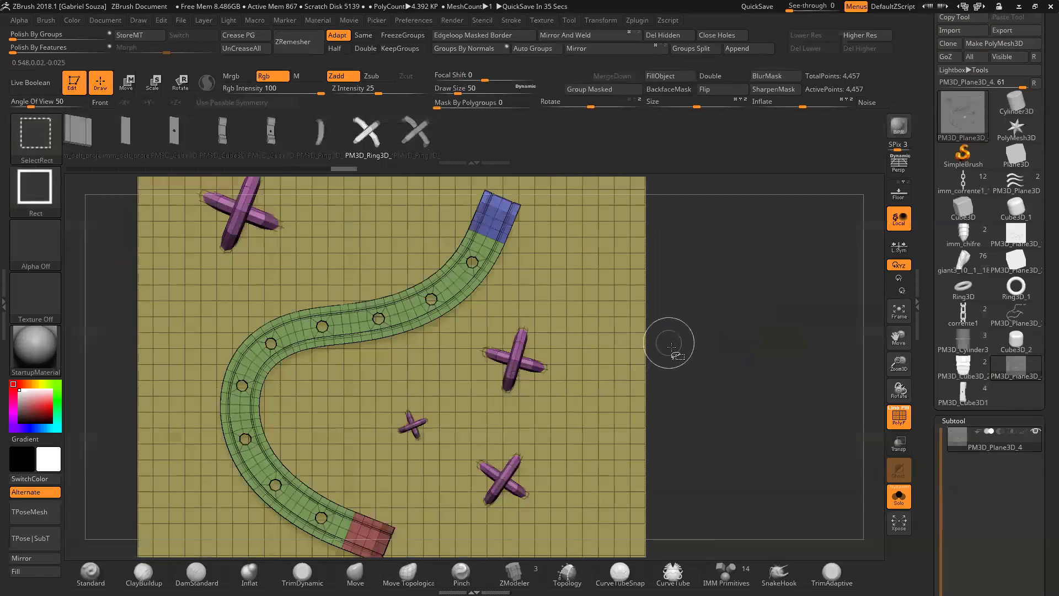
left_click(519, 363, "ctrl+shift")
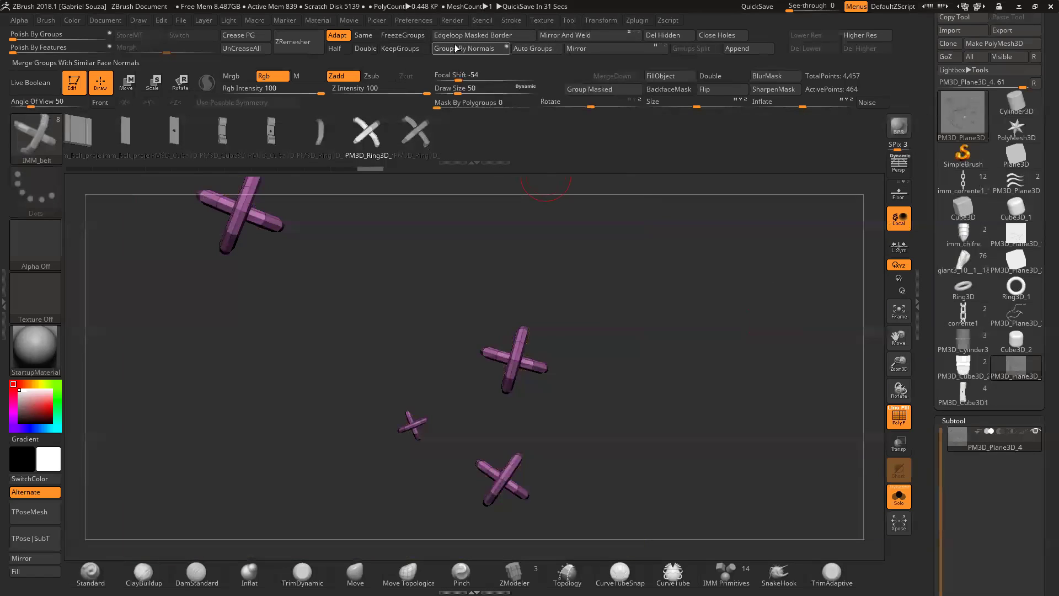
left_click(662, 35)
Step: Auto-group the strap pieces, isolate both bars of the middle-right cross, and delete all the other crosses
left_click(532, 48)
left_click(521, 345, "ctrl+shift")
left_click(521, 345, "ctrl+shift")
left_click(528, 365, "ctrl+shift")
left_click_drag(597, 336, 619, 402, "ctrl+shift")
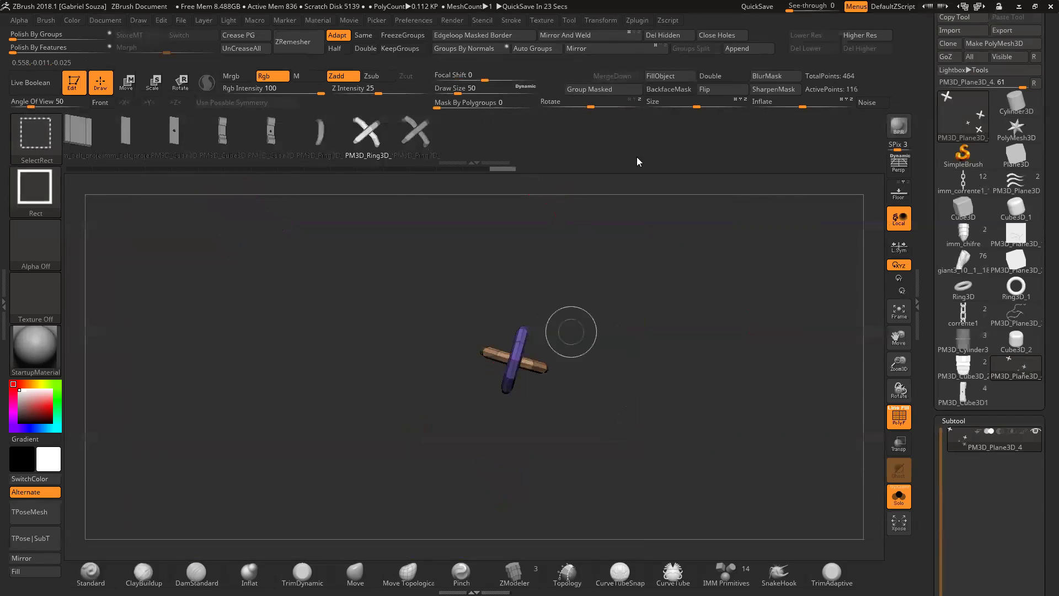
left_click(663, 35)
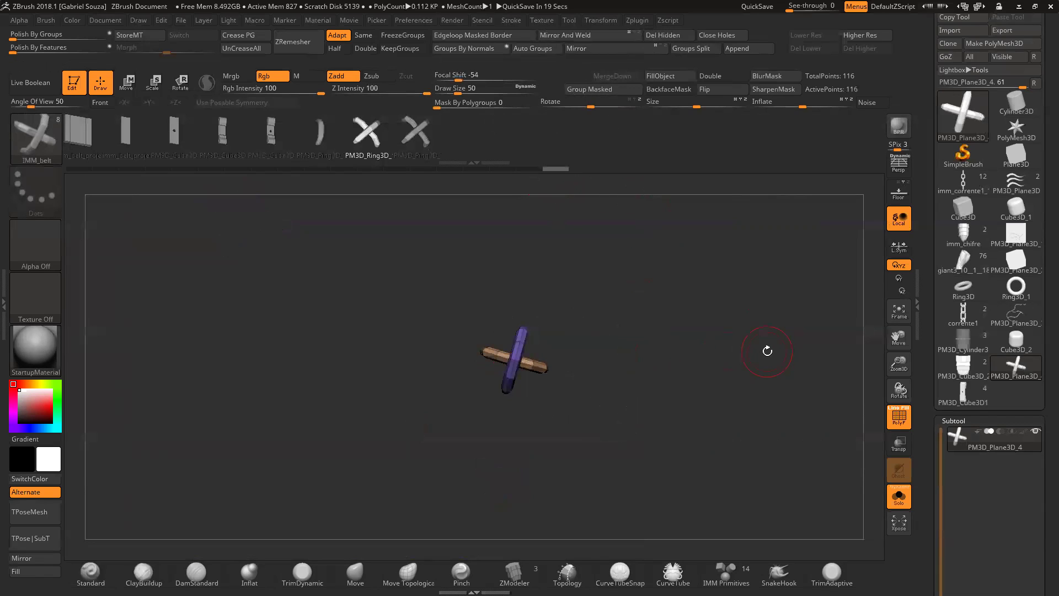
Step: Append the Ring3D_1 mesh as a new subtool beneath the single cross mesh
left_click_drag(896, 367, 891, 488)
left_click_drag(728, 355, 709, 331)
left_click_drag(899, 337, 897, 343)
left_click_drag(897, 363, 862, 350)
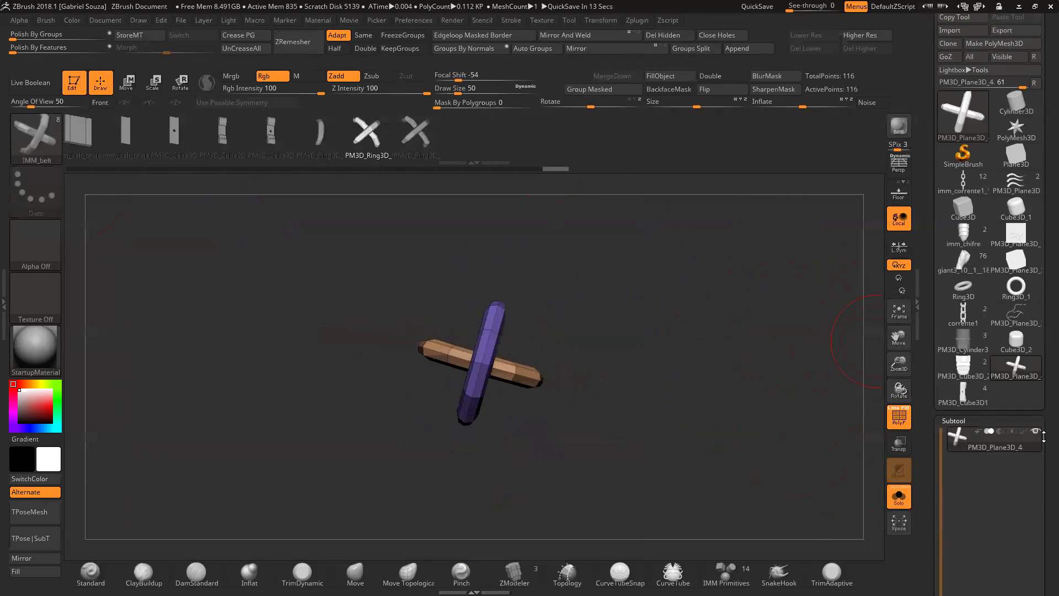
scroll(1043, 436, "down", 5)
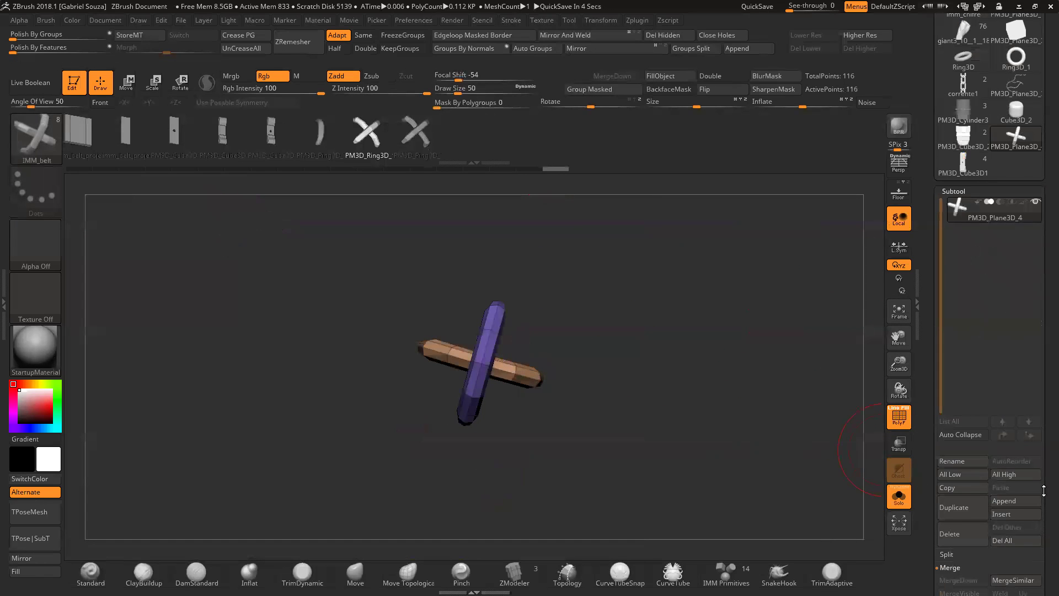
scroll(1043, 490, "down", 1)
left_click(1026, 453)
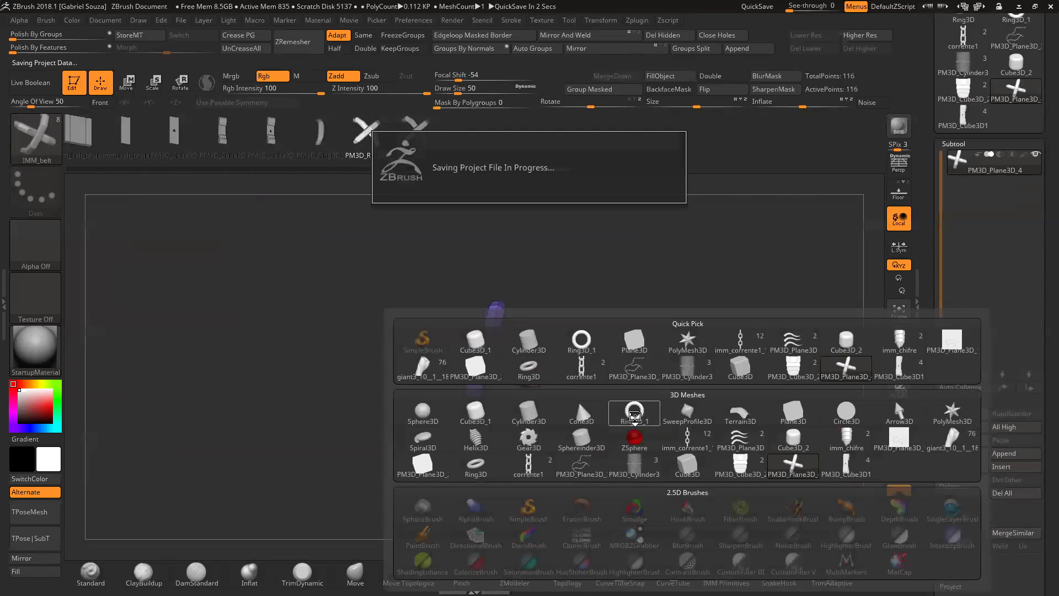
left_click(634, 413)
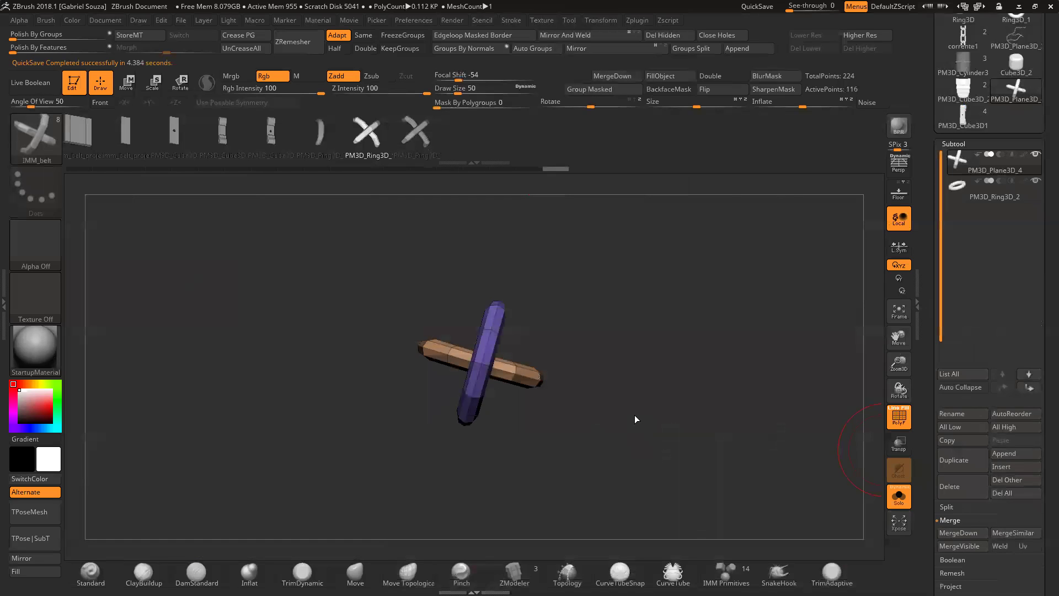
Step: Select the appended ring and turn off Solo so the cross and ring display together
left_click(962, 190)
left_click_drag(899, 365, 844, 292)
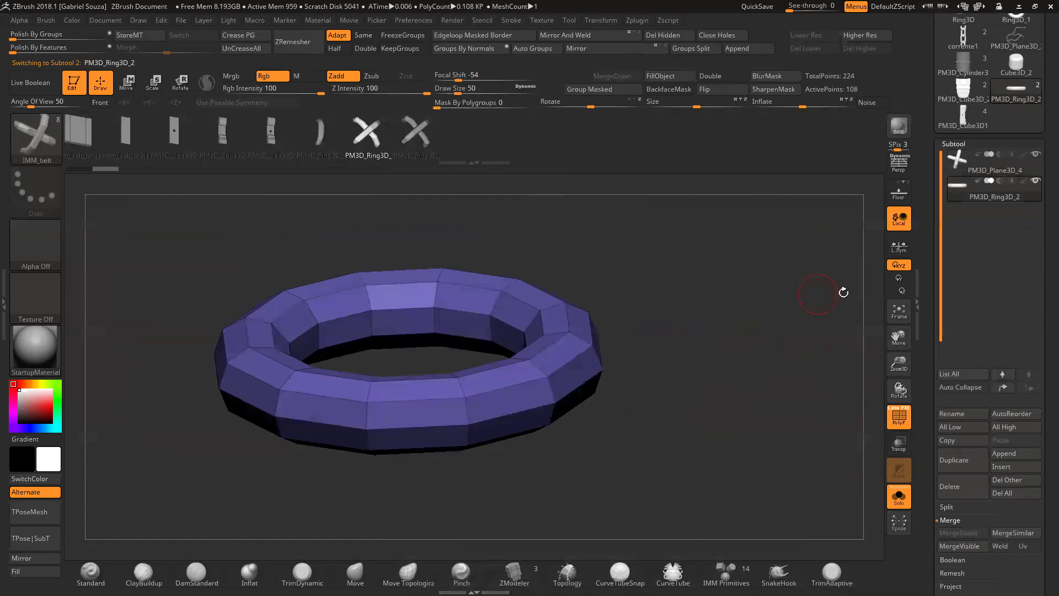
left_click(895, 501)
left_click_drag(723, 353, 667, 331)
Step: Select the cross mesh and move it clear of the ring so that it sits above it
left_click(1017, 171)
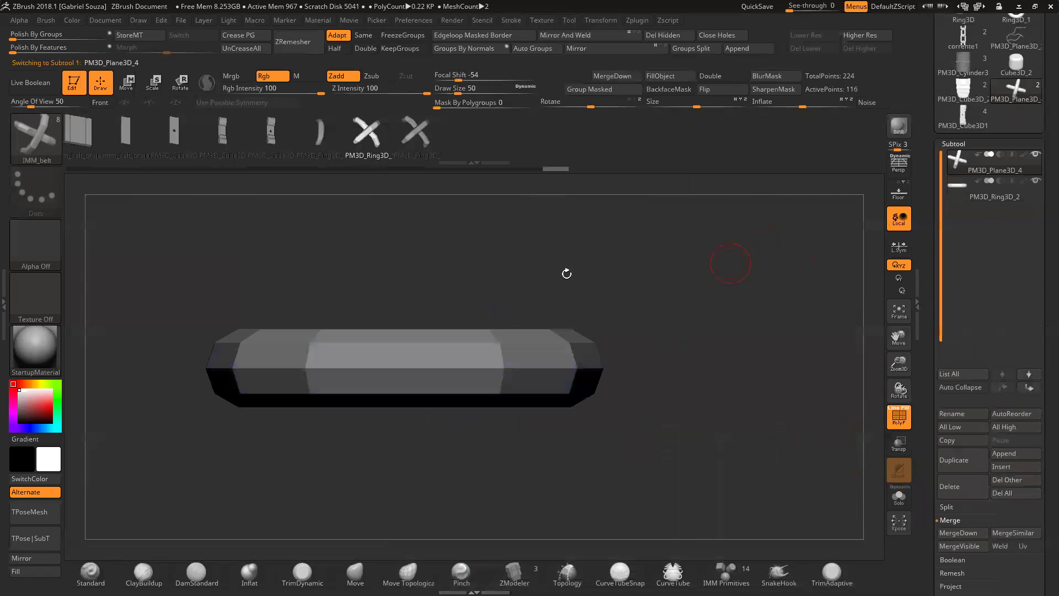
mouse_move(900, 365)
left_mouse_down()
mouse_move(861, 366)
mouse_move(860, 413)
left_mouse_up()
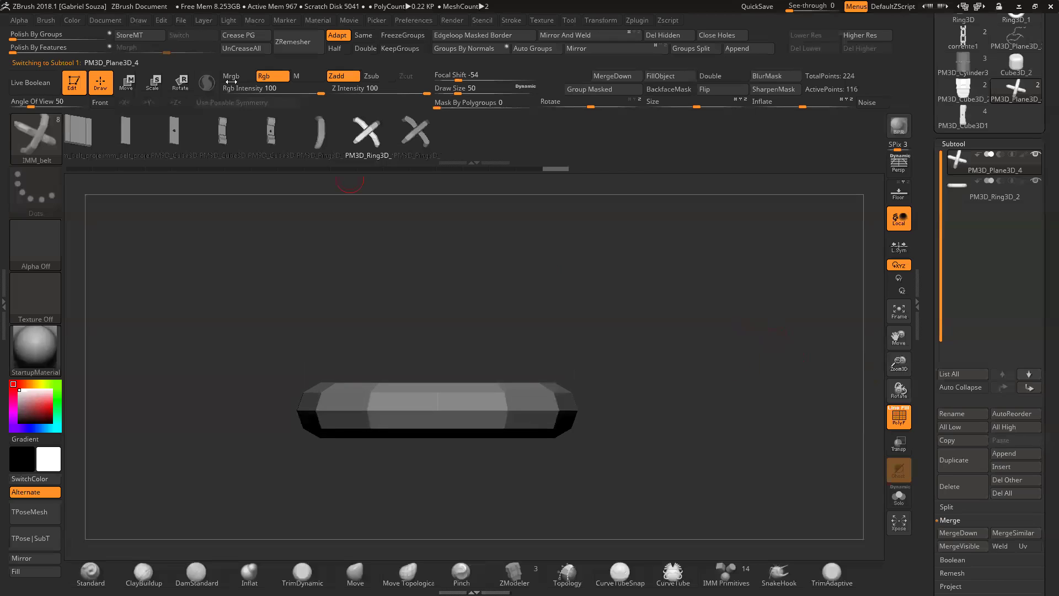
left_click(129, 82)
left_click_drag(439, 390, 431, 403, "alt")
left_click_drag(384, 437, 355, 435, "alt")
left_click_drag(419, 442, 480, 448)
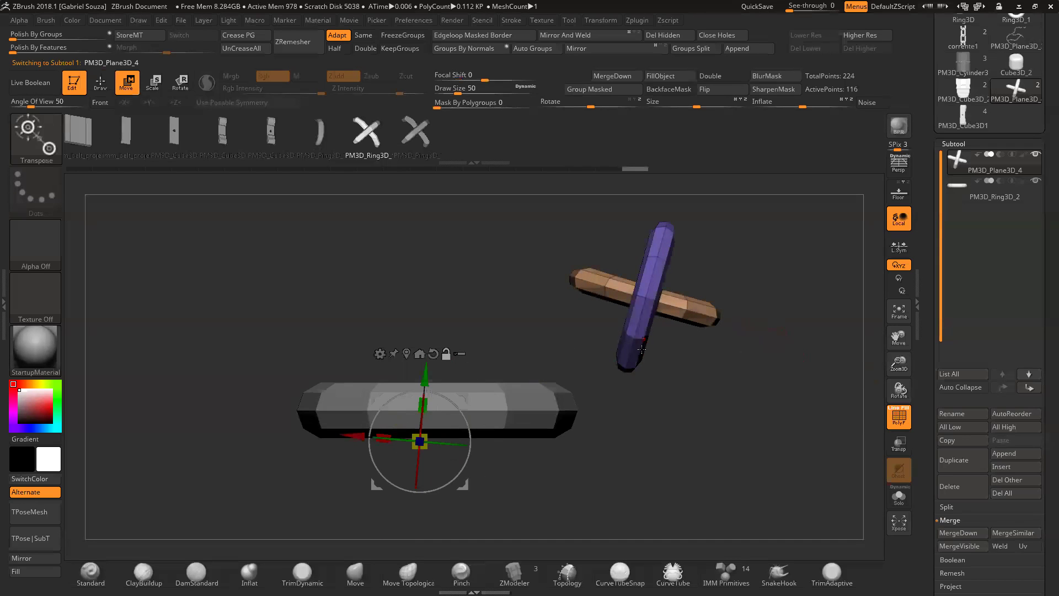
left_click(650, 294, "alt")
left_click_drag(582, 297, 390, 292)
mouse_move(529, 266)
left_mouse_down()
mouse_move(500, 272)
mouse_move(520, 268)
left_mouse_up()
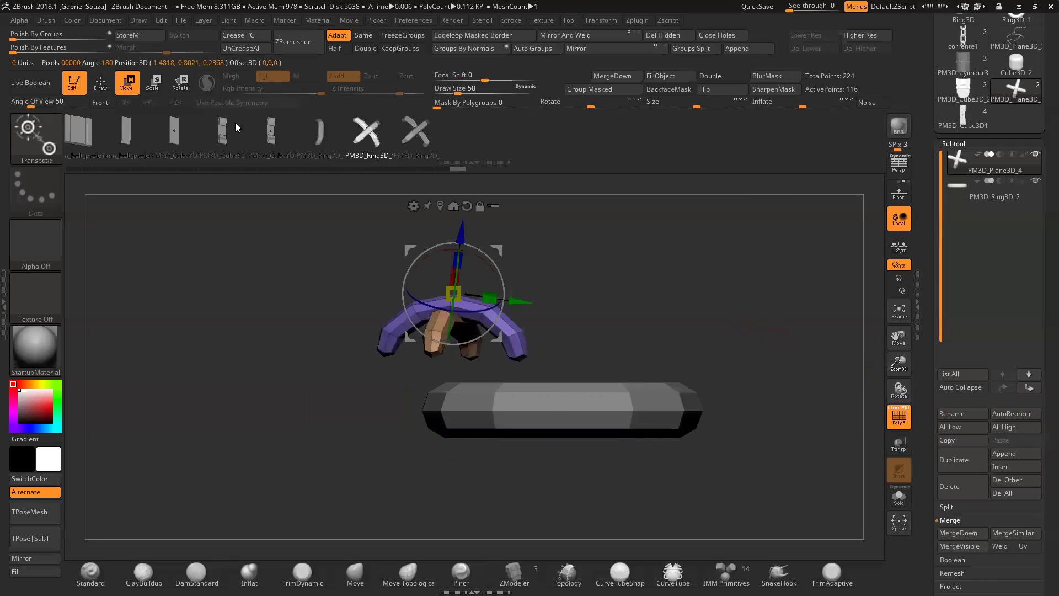
Step: Select the ring, scale it down to a small eyelet, and move it to one end of the cross's strap
left_click(98, 84)
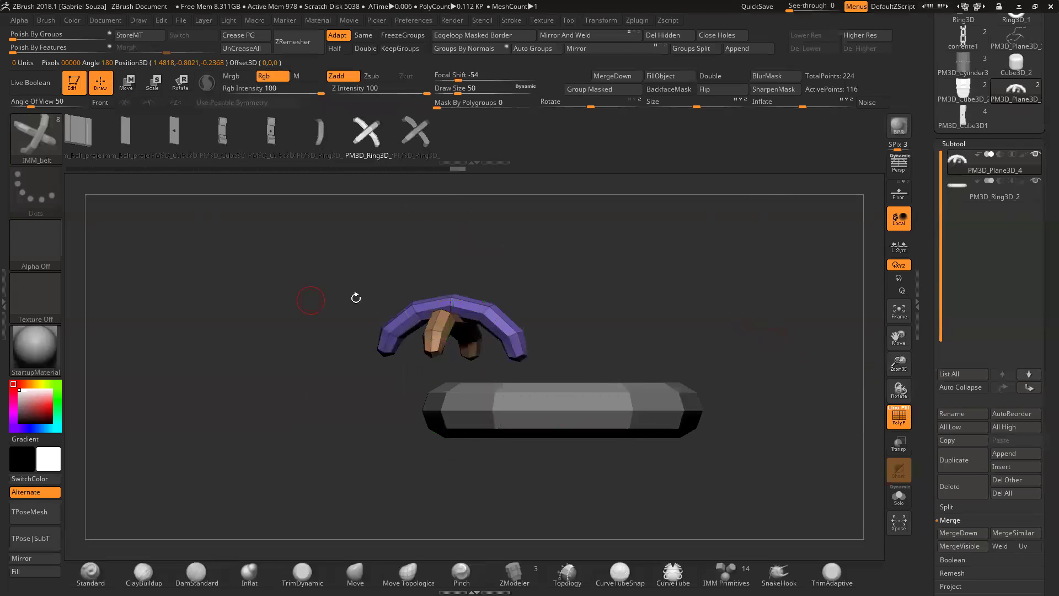
left_click(664, 422, "alt")
left_click(130, 87)
left_click_drag(739, 334, 730, 377)
left_click_drag(561, 409, 479, 403)
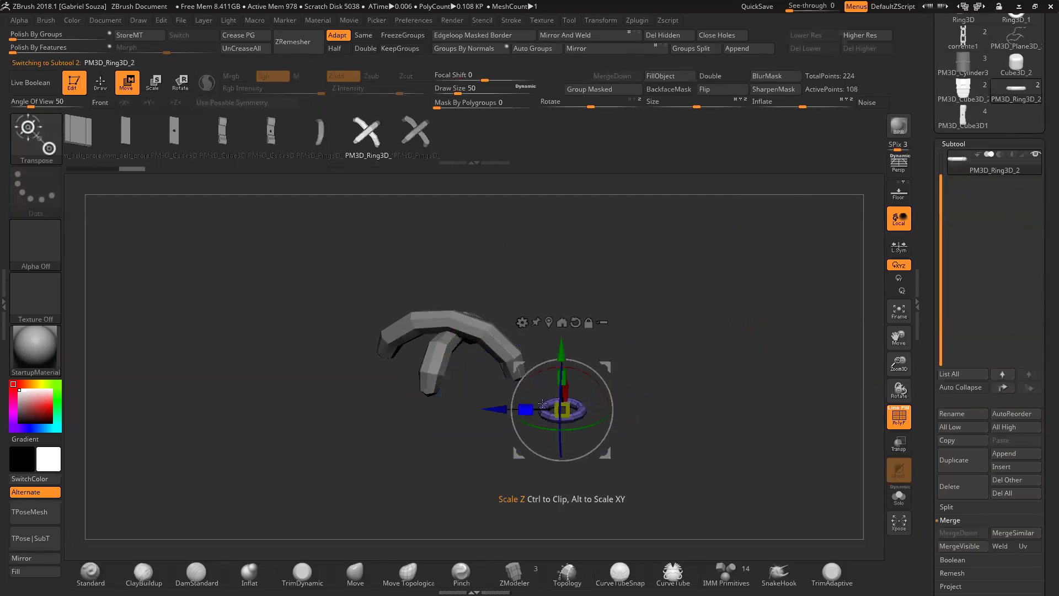
left_click_drag(563, 377, 564, 369)
left_click_drag(563, 343, 564, 296)
left_click_drag(495, 362, 448, 362)
left_click_drag(577, 348, 558, 395)
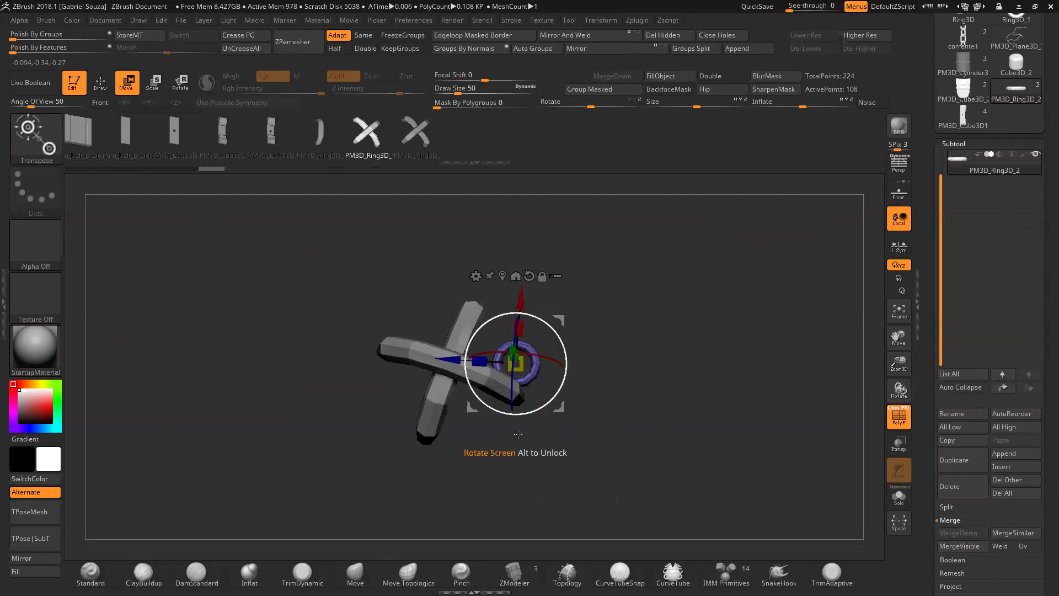
left_click_drag(521, 297, 518, 329)
Step: Thicken the small ring with Inflate and nudge it toward the strap's tip
left_click_drag(895, 359, 890, 382)
left_click_drag(803, 105, 813, 106)
left_click_drag(750, 270, 750, 270)
left_click_drag(803, 106, 804, 106)
left_click_drag(449, 392, 450, 392)
left_click_drag(898, 363, 897, 423)
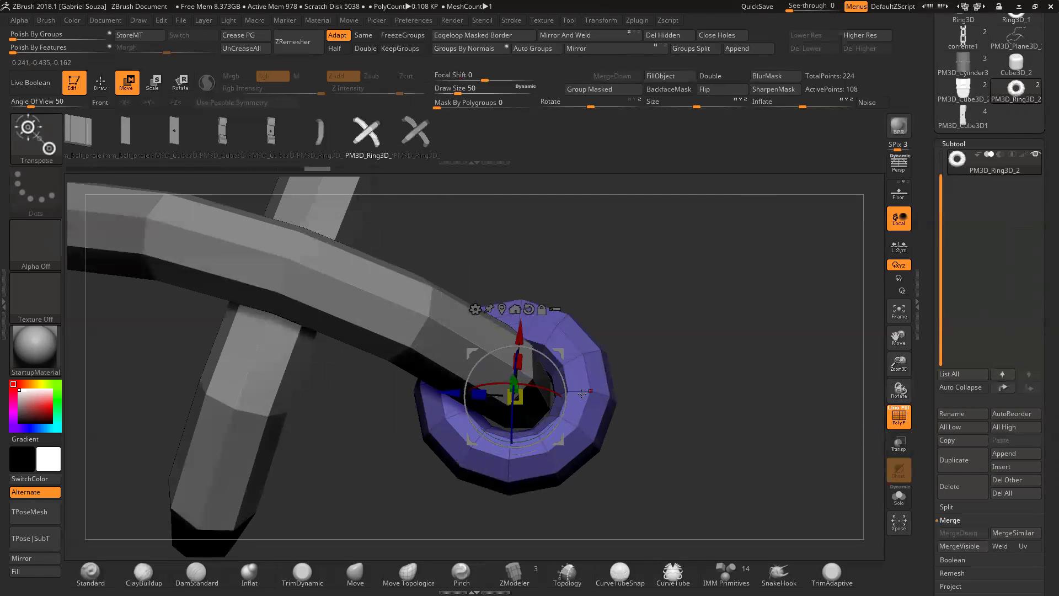
Step: Reposition the ring so the strap's tip passes through its hole, and inflate it slightly more
left_click_drag(523, 334, 523, 331)
left_click_drag(721, 380, 741, 431)
left_click_drag(523, 325, 522, 331)
left_click_drag(448, 395, 446, 391)
key("x")
left_click_drag(511, 408, 510, 433)
left_click_drag(515, 336, 511, 353)
left_click_drag(695, 342, 734, 342)
left_click_drag(802, 106, 806, 106)
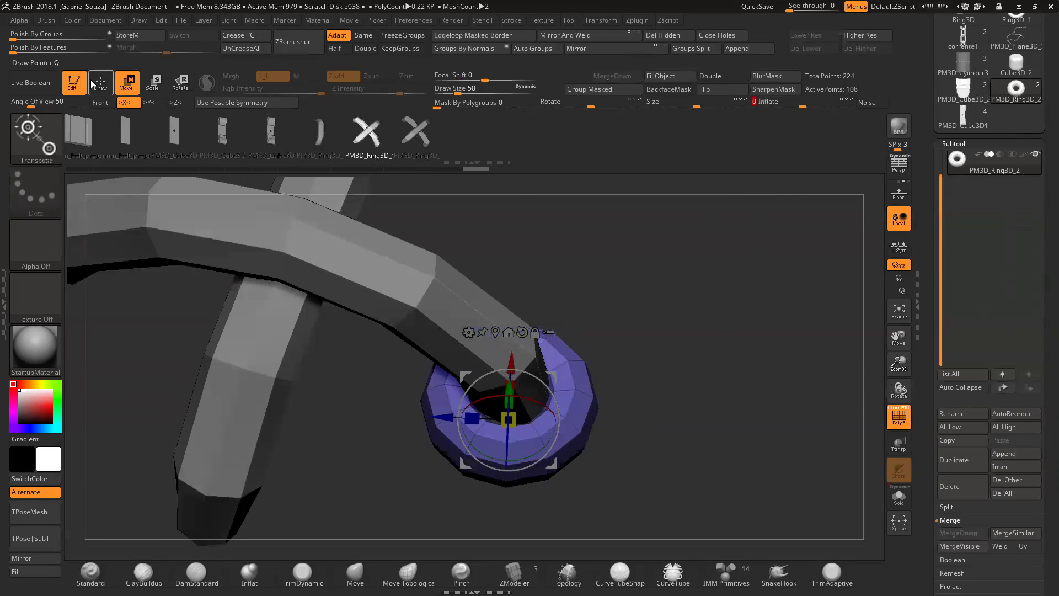
Step: Hide the wireframe and examine from several angles how the strap's end enters the ring
key("q")
left_click_drag(893, 365, 864, 370)
left_click_drag(638, 385, 553, 329)
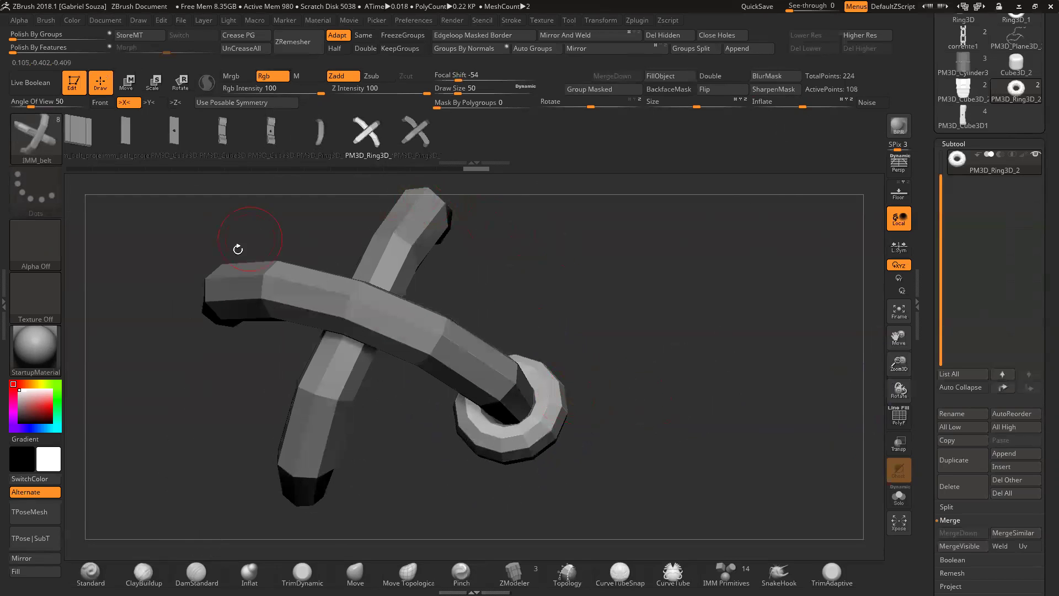
left_click_drag(628, 328, 633, 325)
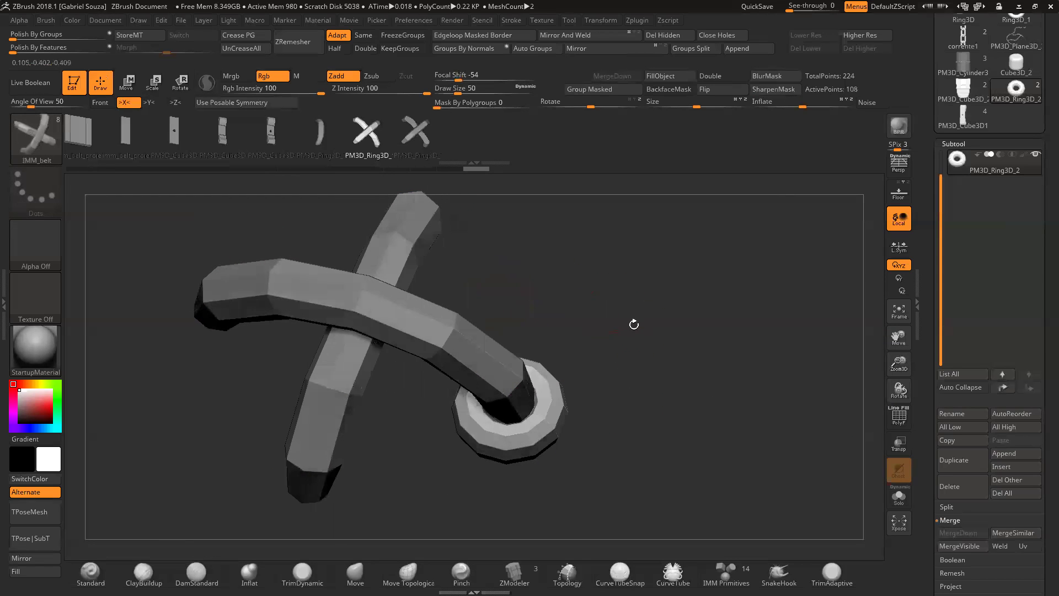
mouse_move(621, 364)
left_mouse_down()
mouse_move(631, 290)
mouse_move(616, 369)
mouse_move(528, 360)
left_mouse_up()
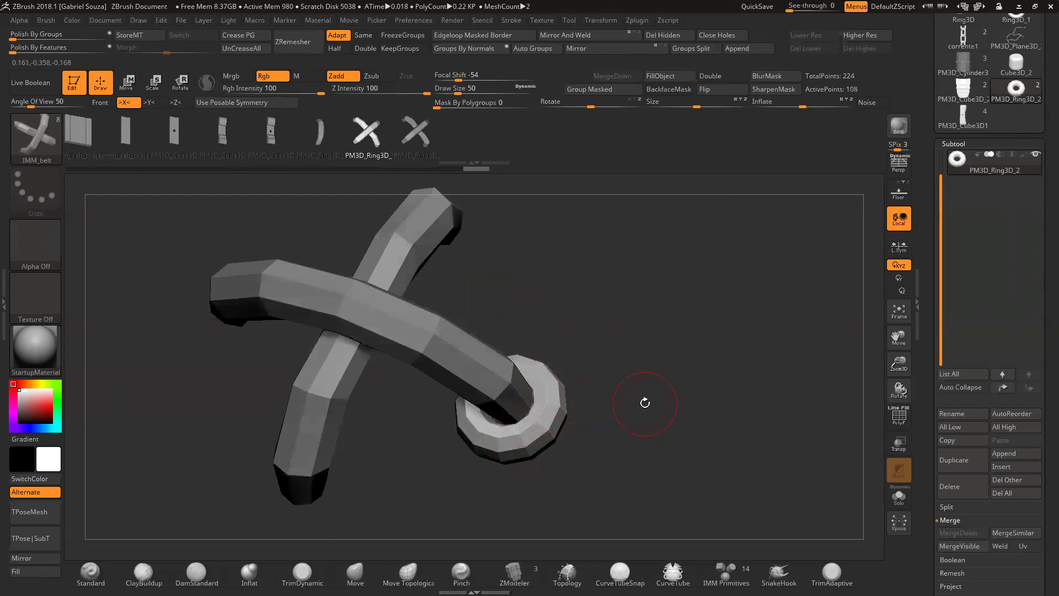
left_click_drag(761, 389, 932, 395)
left_click_drag(889, 364, 858, 362)
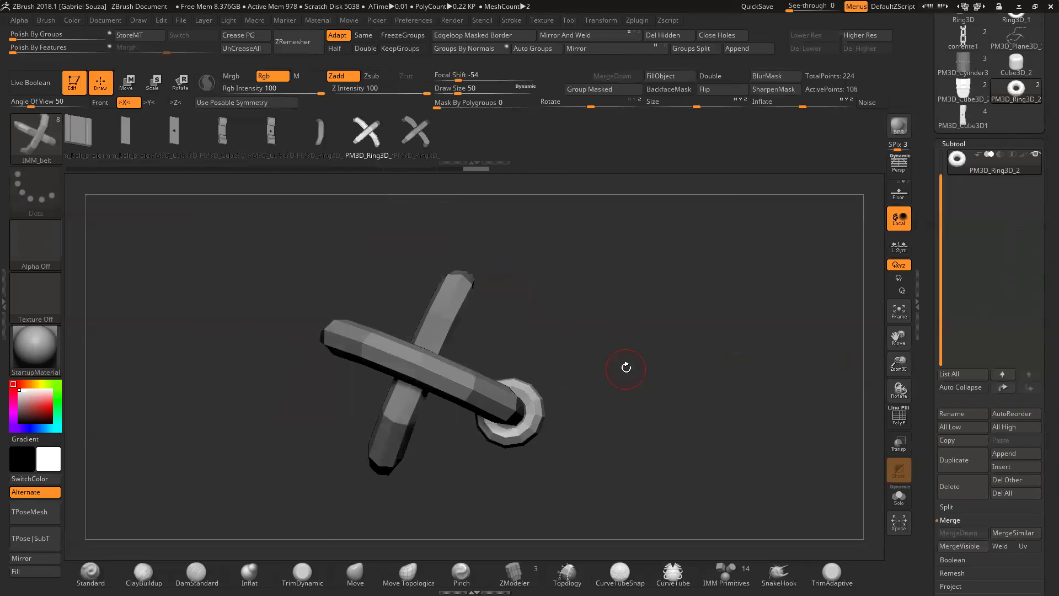
left_click_drag(633, 388, 800, 388)
left_click_drag(884, 358, 813, 409)
left_click_drag(676, 368, 695, 363)
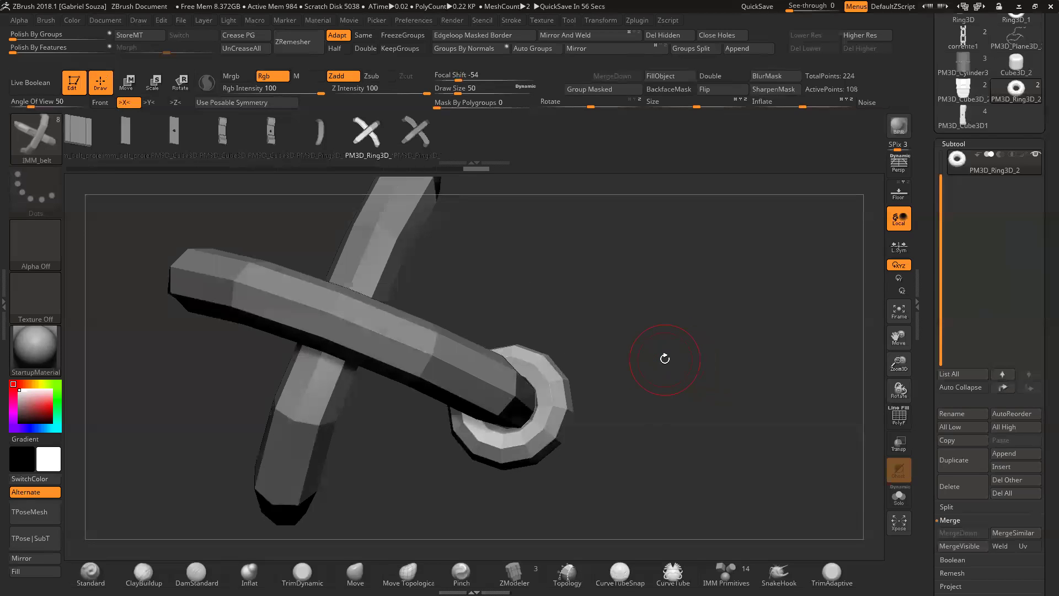
left_click_drag(899, 364, 879, 370)
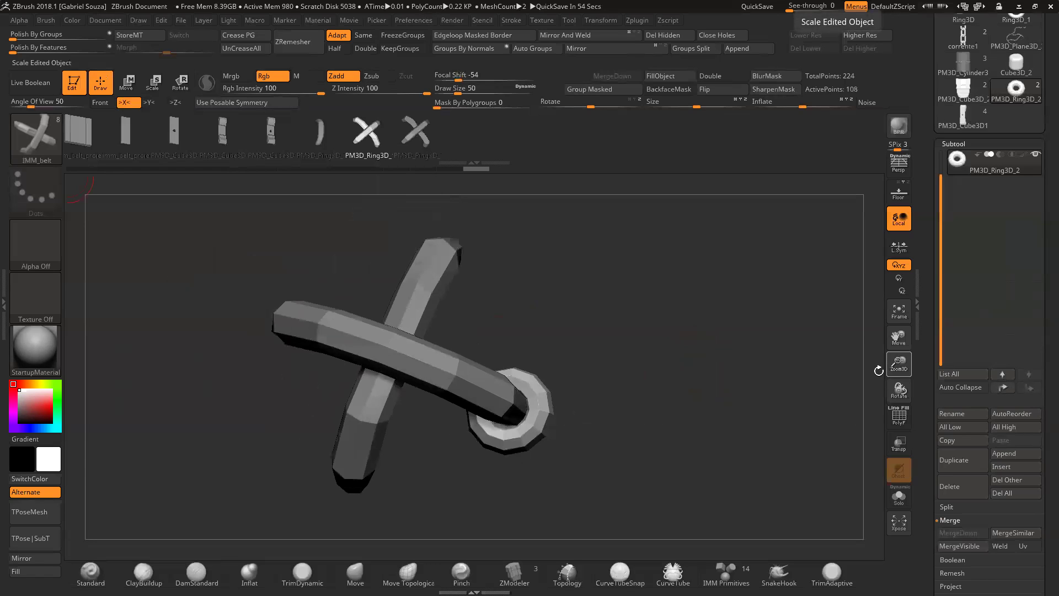
Step: Switch to the PM3D_Plane3D_2 plane, show its wireframe, and split one grid point into an octagon with ZModeler
scroll(1039, 159, "up", 5)
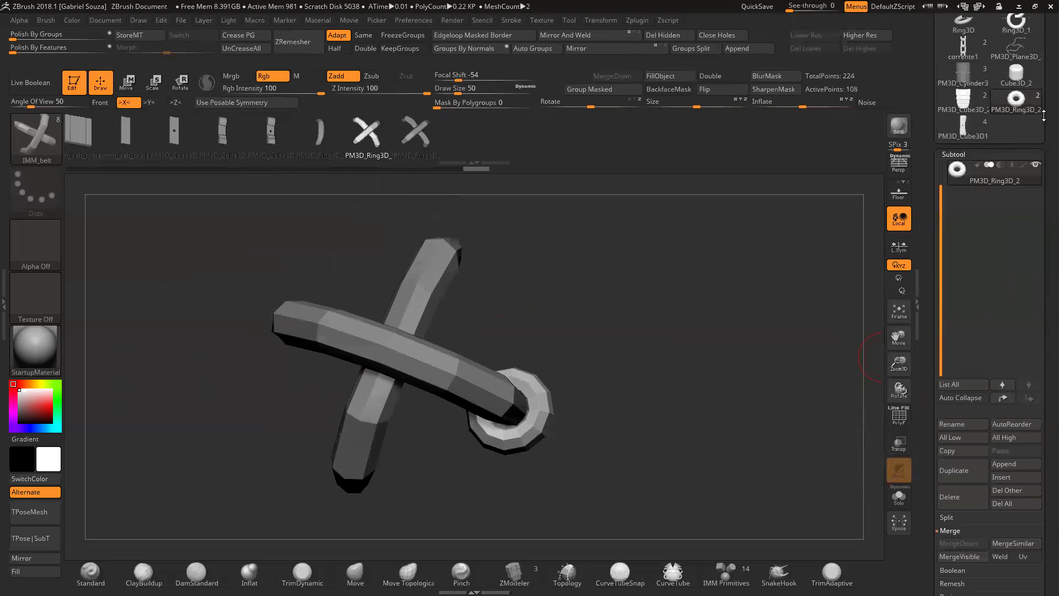
left_click(1016, 123)
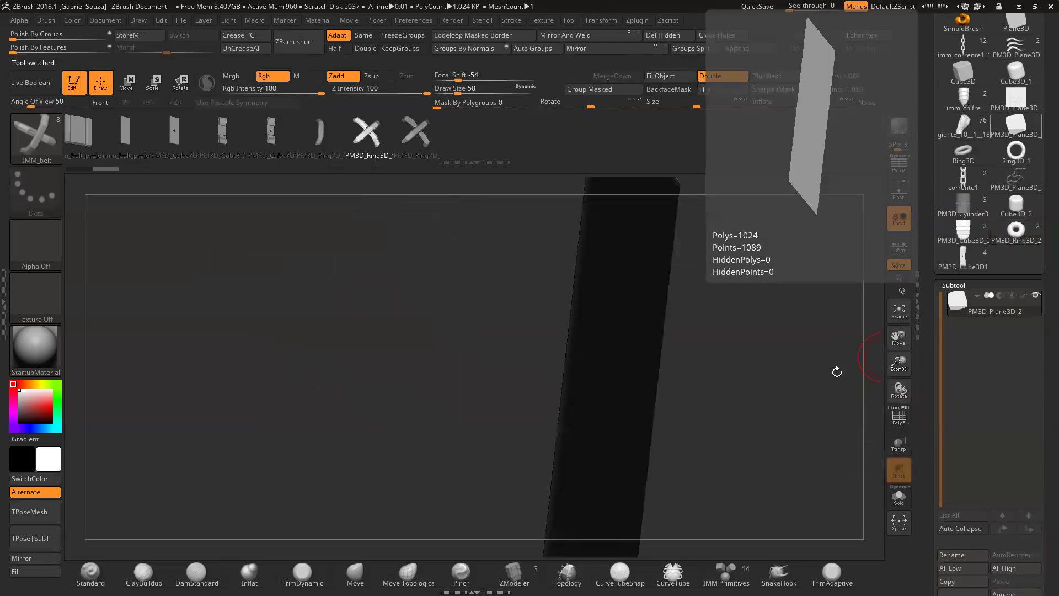
key("shift+f")
left_click_drag(248, 362, 303, 470, "shift")
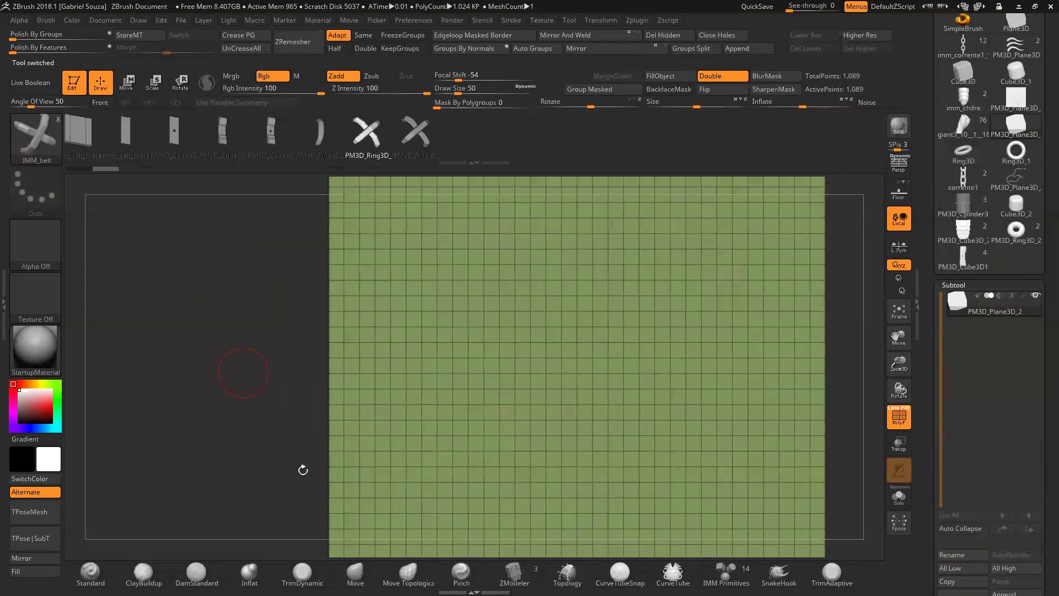
left_click(513, 573)
key("space")
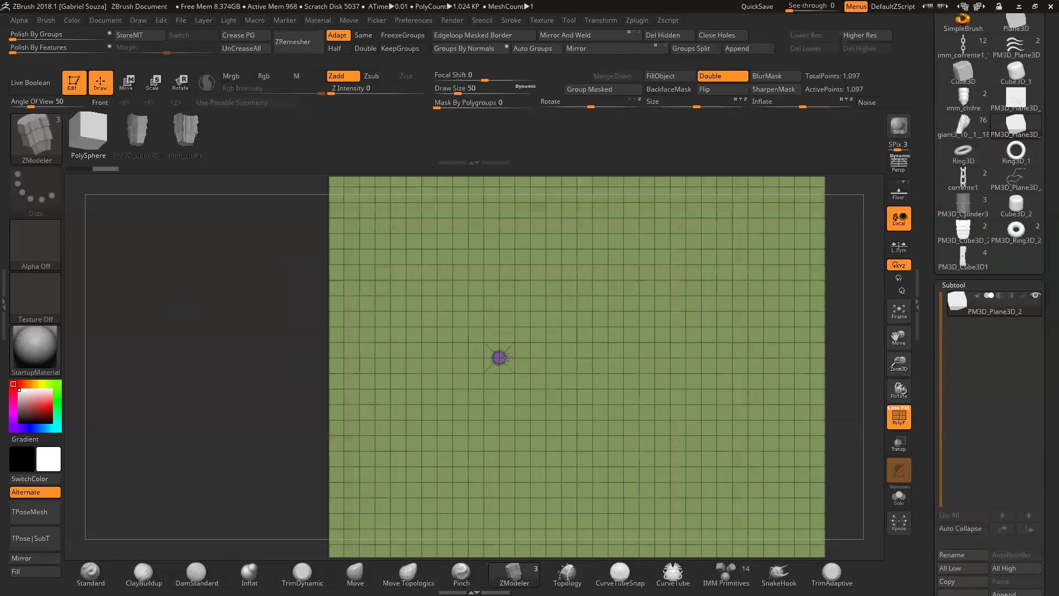
left_click(508, 357)
Step: Split three more points in the same column into octagons, spacing all four three grid squares apart
left_click_drag(897, 368, 897, 389)
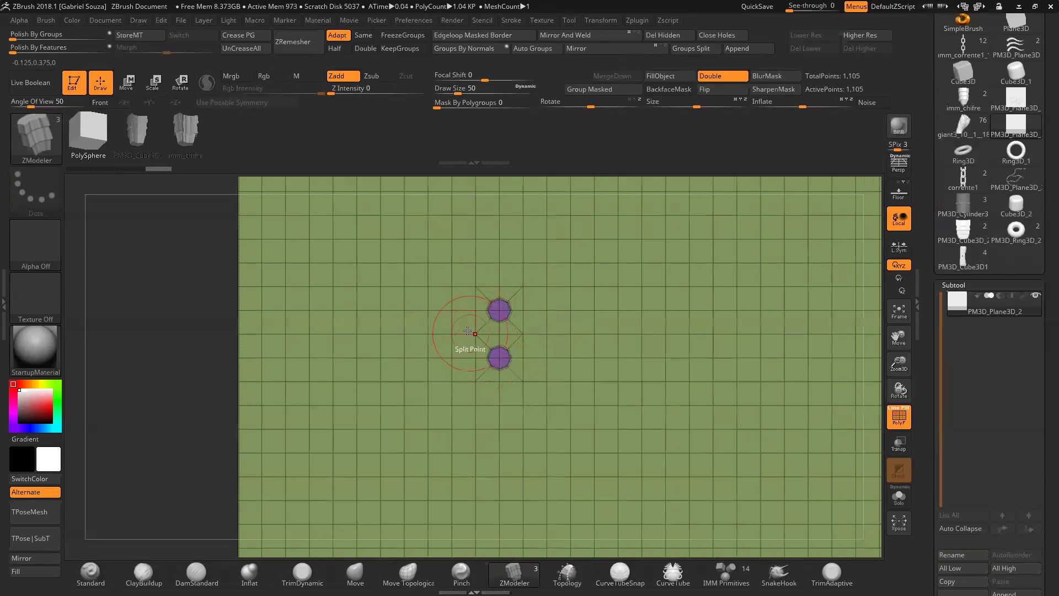
key("ctrl+z")
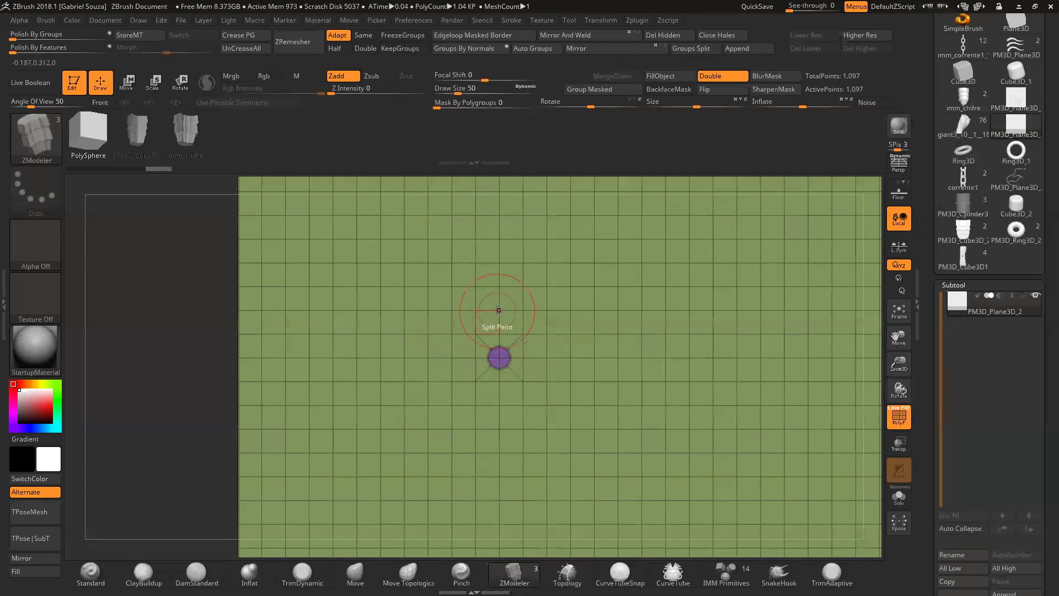
left_click(498, 289)
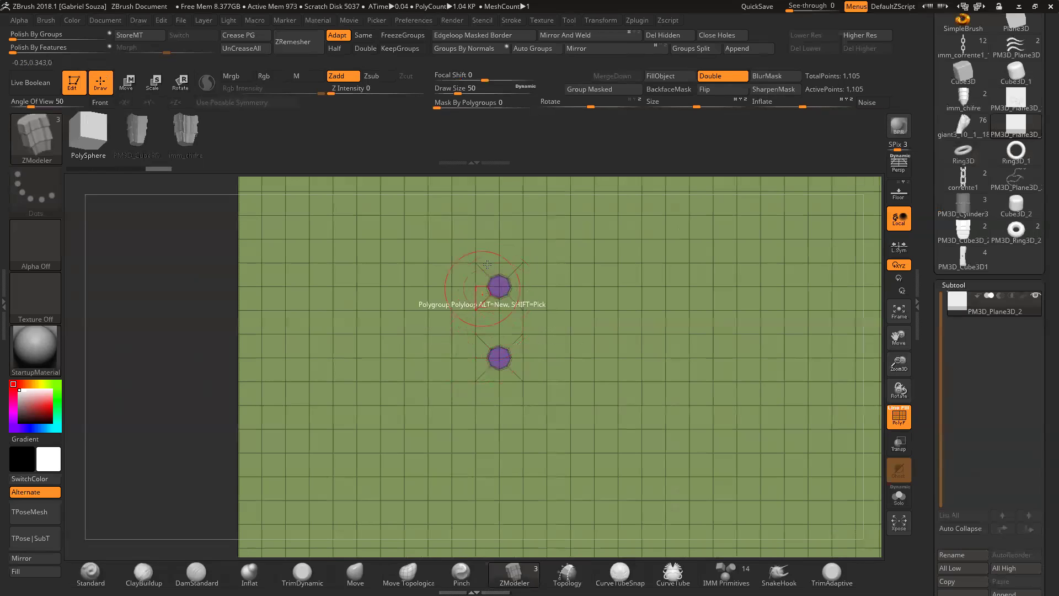
left_click_drag(899, 338, 911, 431)
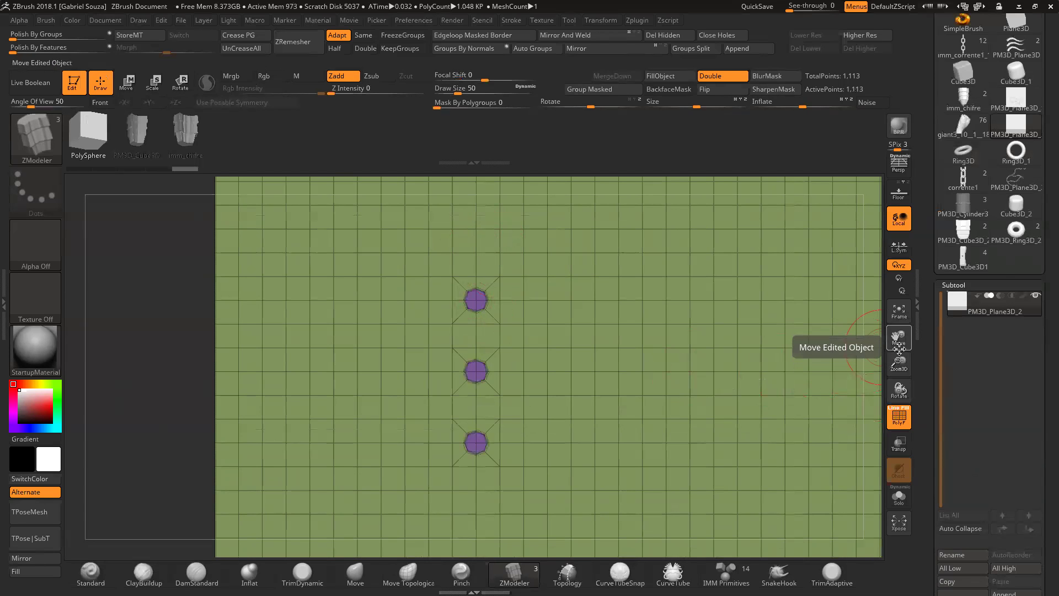
left_click_drag(899, 343, 900, 243)
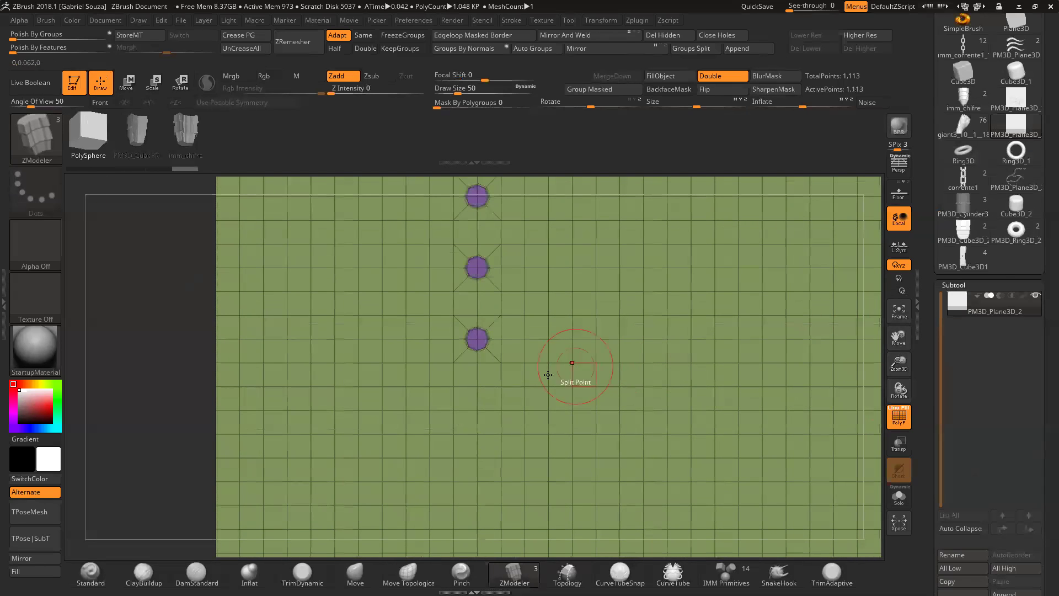
left_click(476, 410)
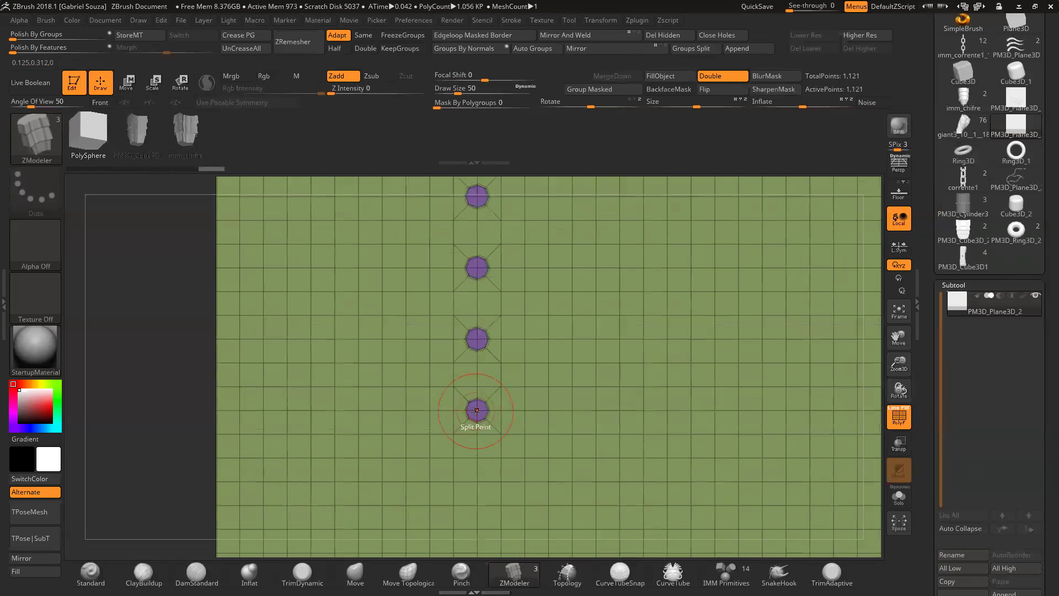
Step: Open the Crease options in the plane's Geometry settings
left_click(958, 285)
left_click_drag(898, 368, 899, 364)
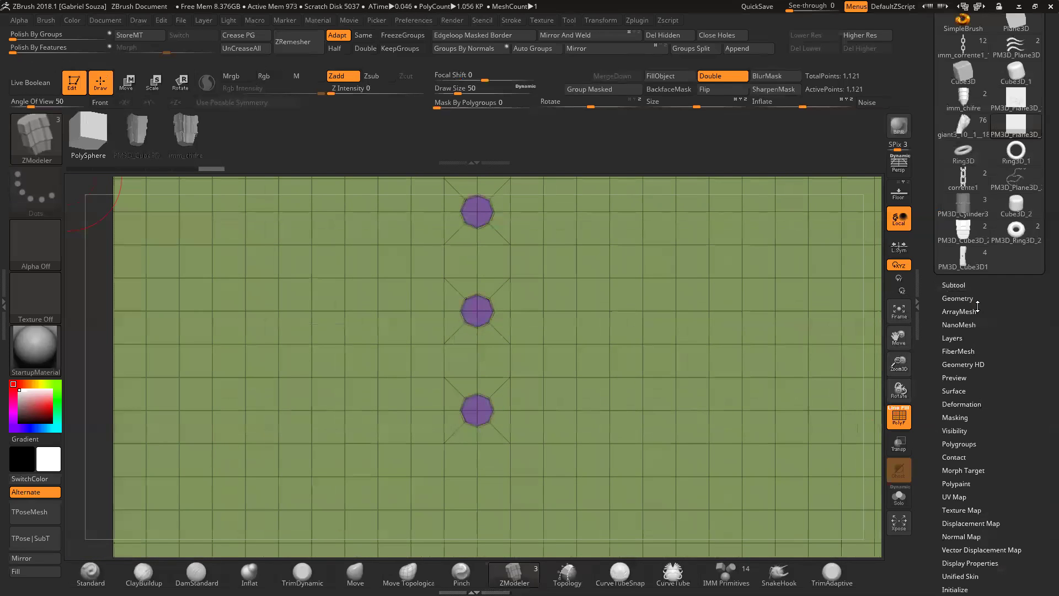
left_click(957, 299)
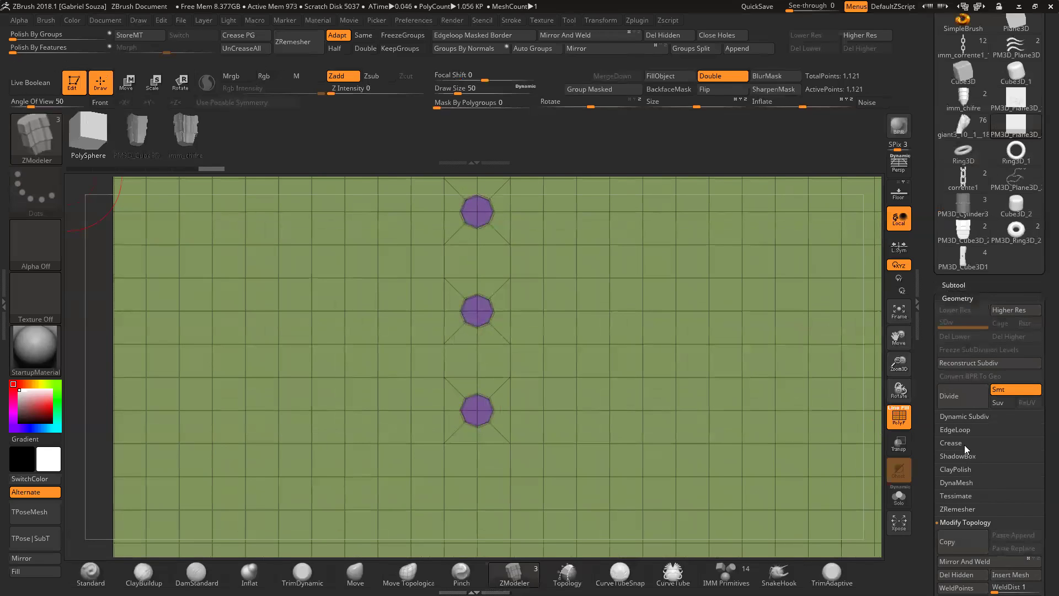
left_click(964, 444)
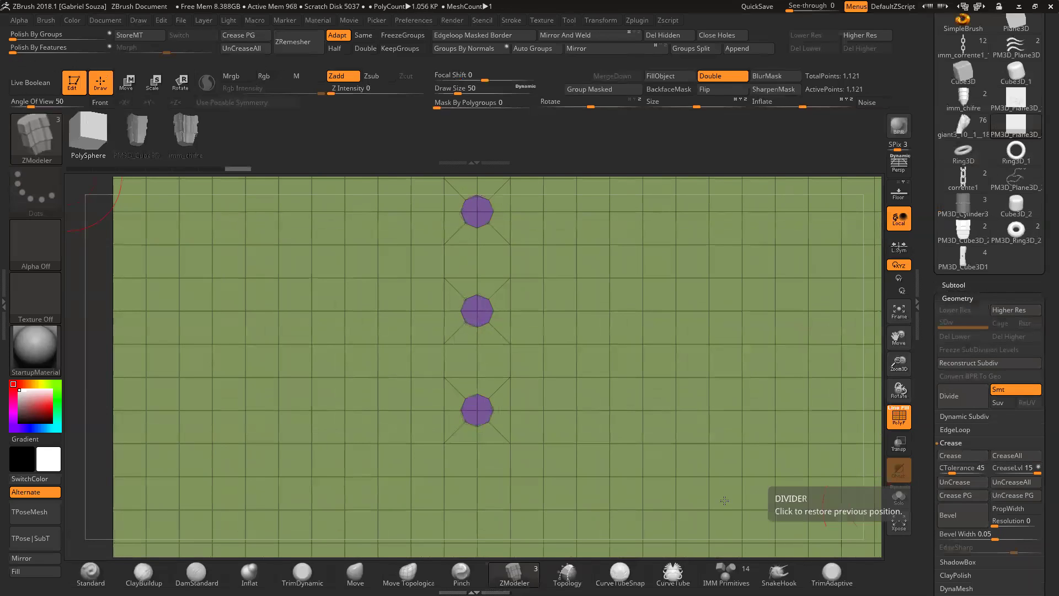
Step: Isolate the plane's green grid polygroup and delete the four hidden octagons to leave open holes
left_click_drag(898, 370, 897, 336)
left_click(711, 353, "ctrl+shift")
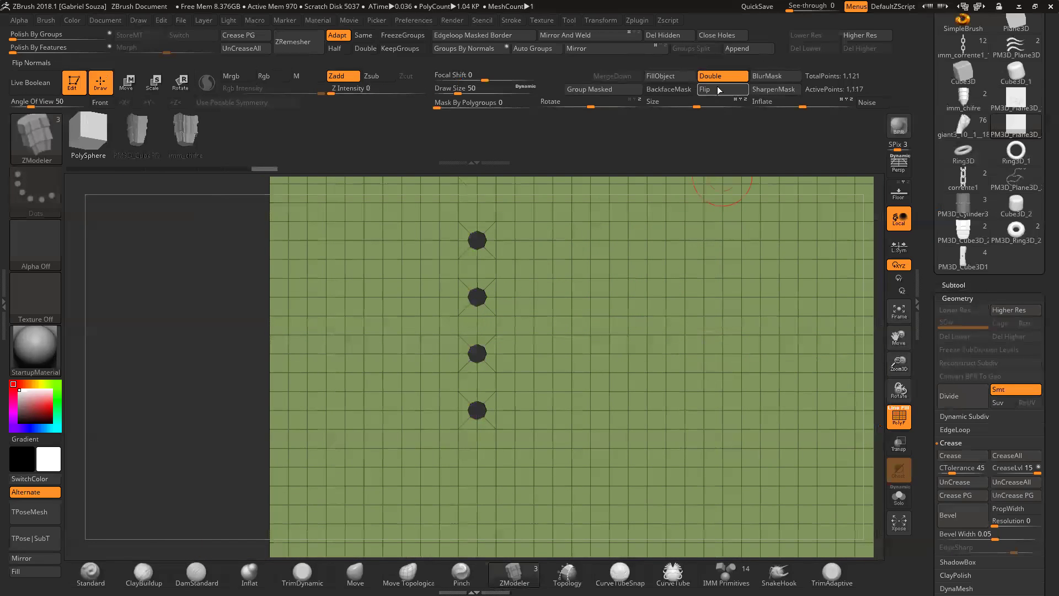
left_click(690, 39)
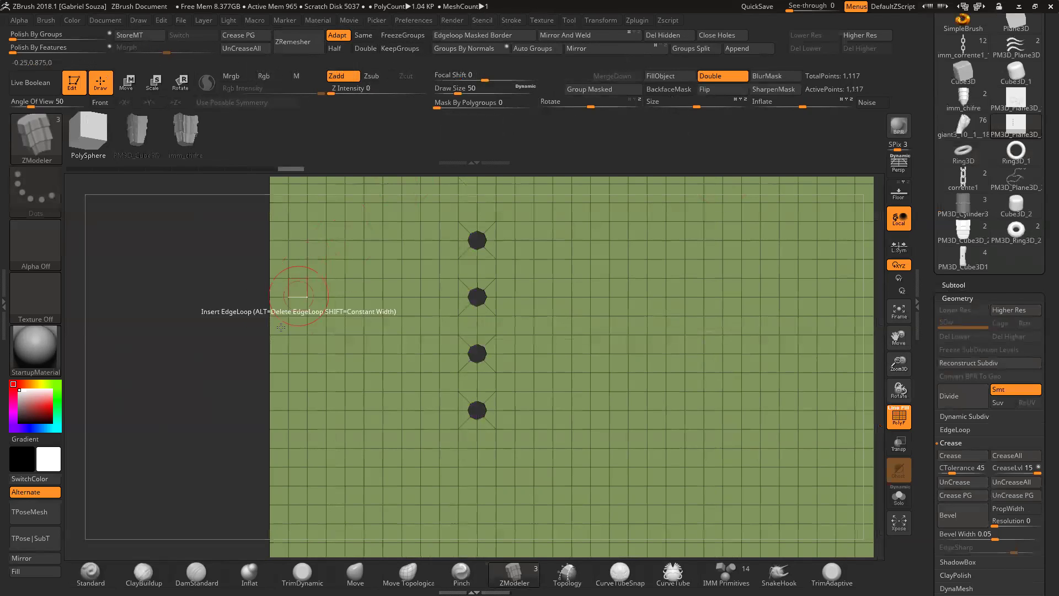
Step: Set the ZModeler polygon action to Extrude with the All Polygons target and extrude the perforated plane to give it thickness
left_click_drag(253, 345, 267, 346)
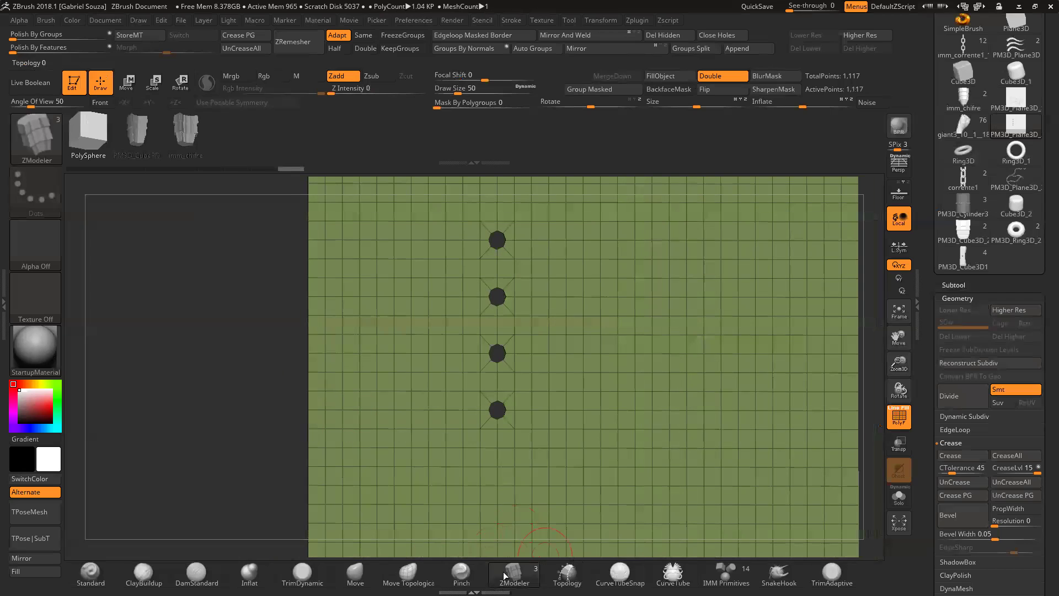
key("space")
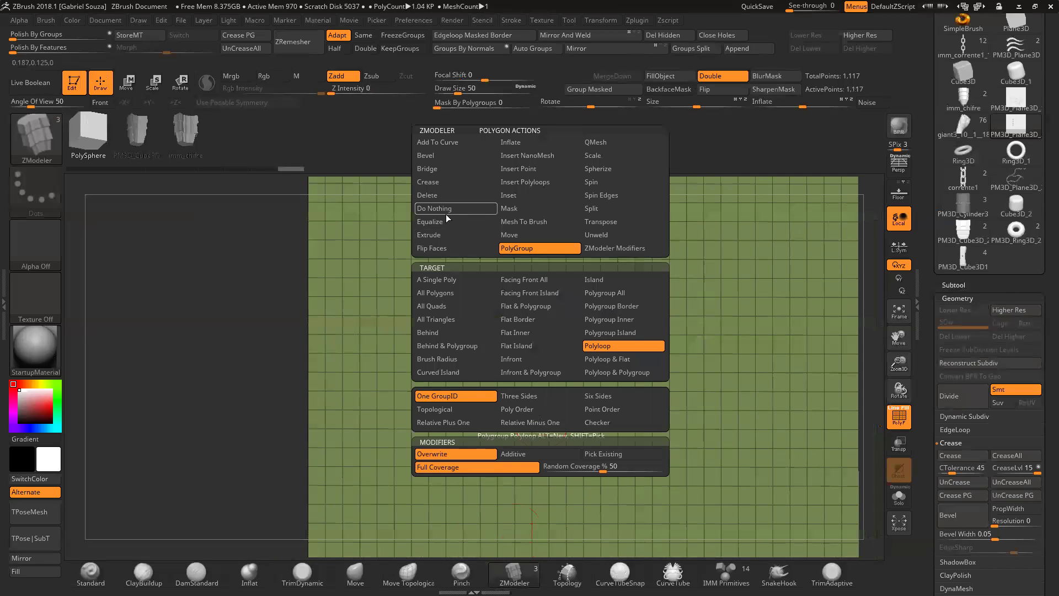
left_click(445, 233)
left_click(466, 294)
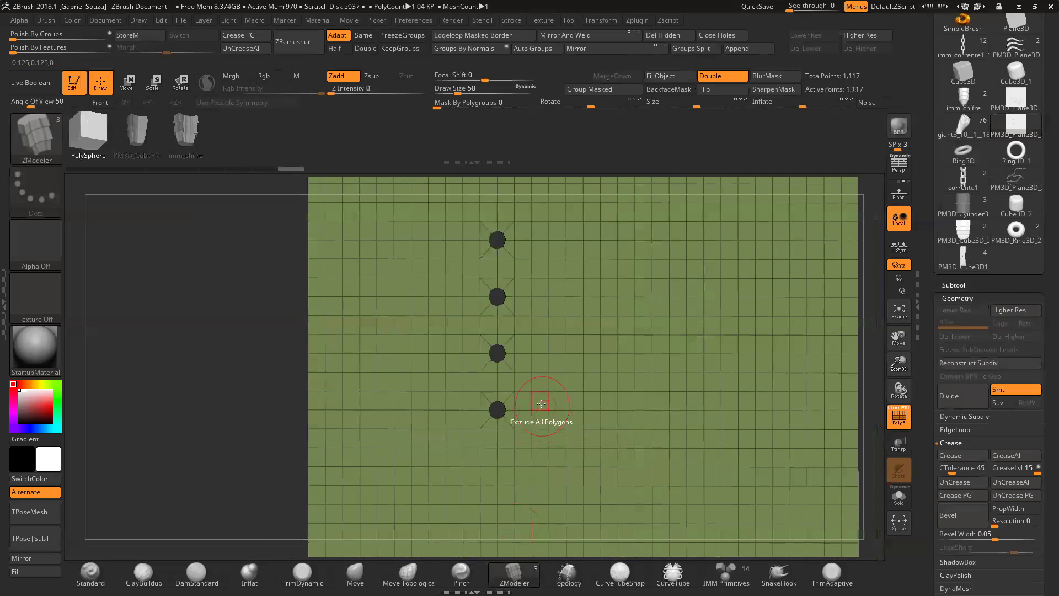
left_click(542, 403)
key("shift")
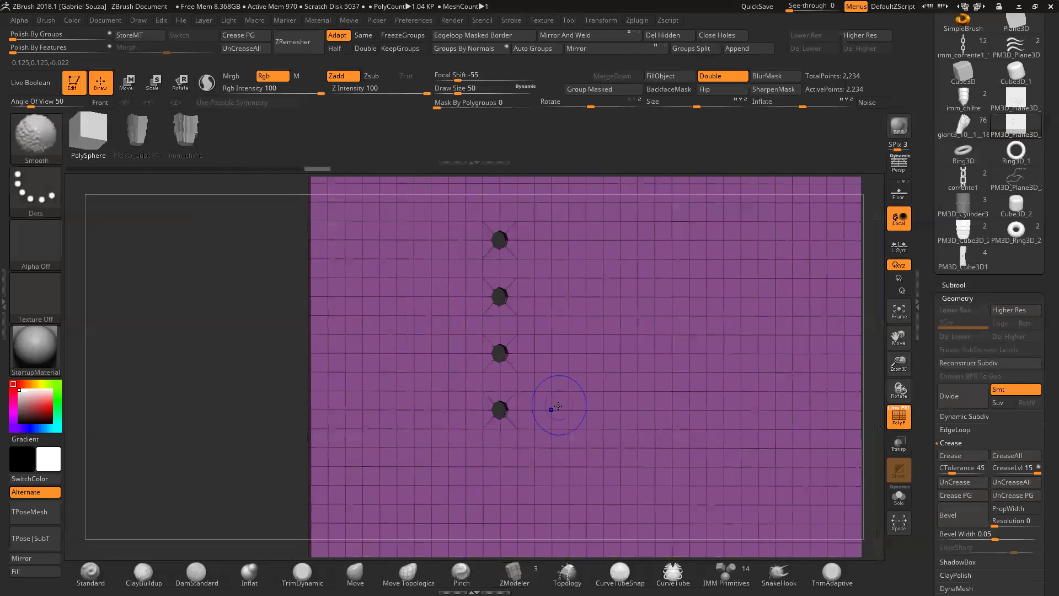
Step: Subdivide the thickened plane twice with the wireframe hidden to preview rounded holes, and undo both subdivisions
key("shift+f")
key("ctrl+d")
key("ctrl+d")
left_click_drag(163, 301, 143, 300)
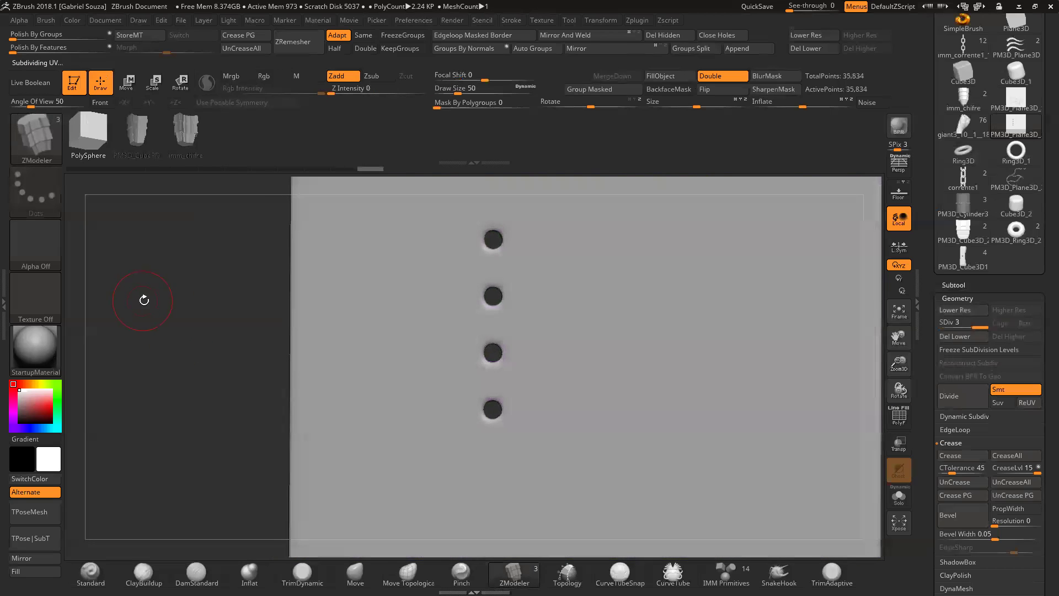
key("f")
key("ctrl+z")
key("ctrl+z")
left_click_drag(905, 365, 891, 433)
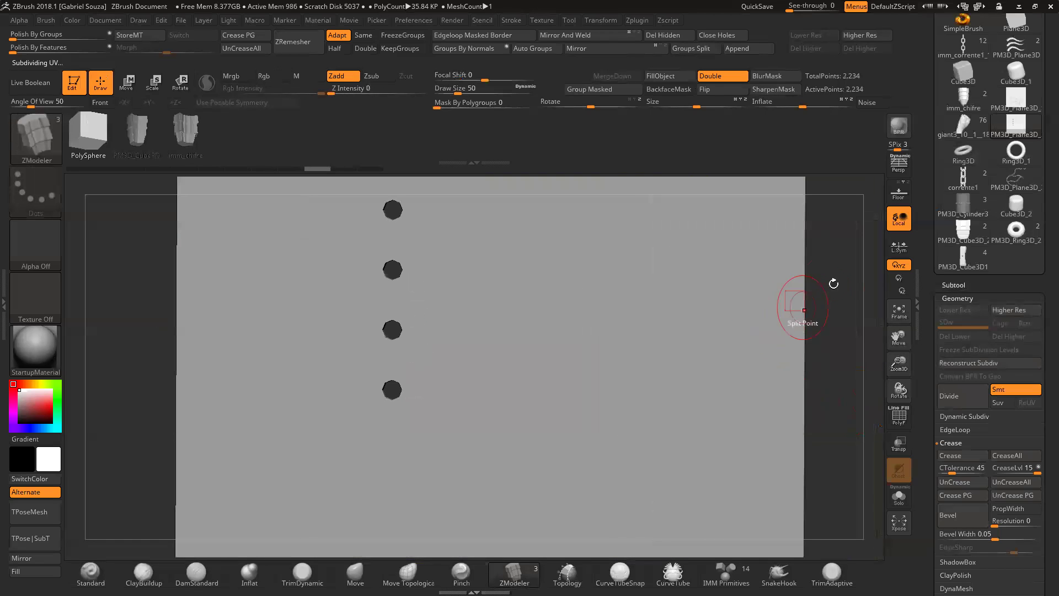
left_click_drag(833, 284, 825, 349, "alt")
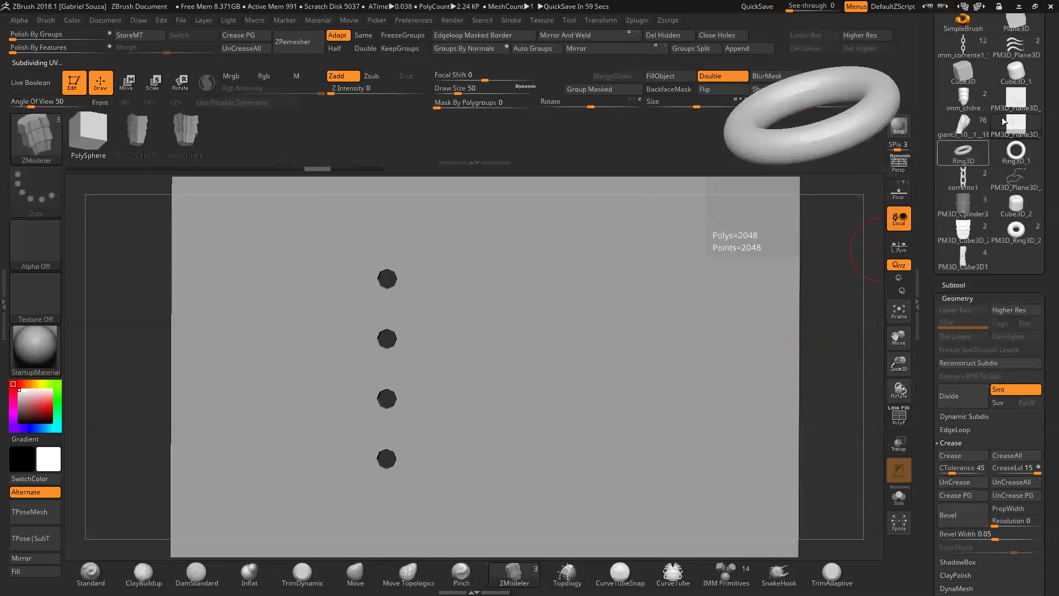
Step: Switch to the PM3D_Ring3D_2 tool, face the crossed straps and ring, and show the wireframe
left_click_drag(1043, 170, 1044, 277)
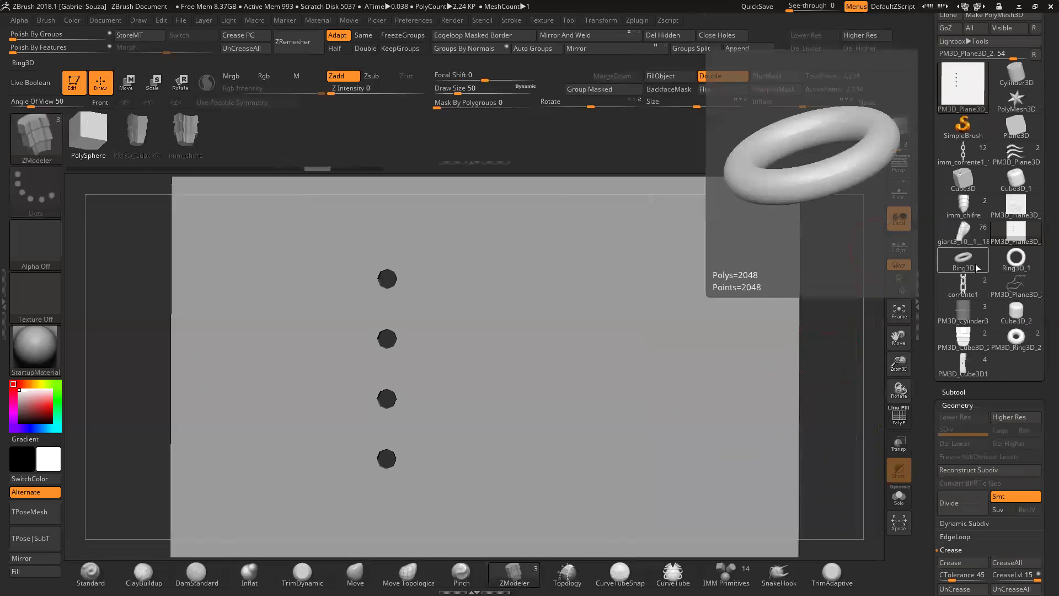
left_click(974, 267)
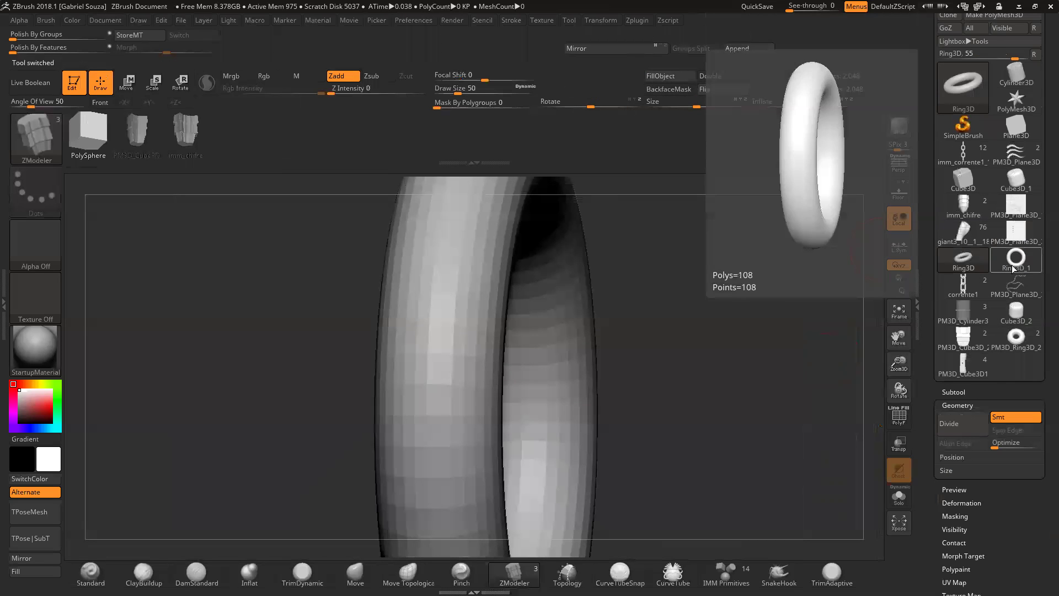
left_click(1016, 336)
key("f")
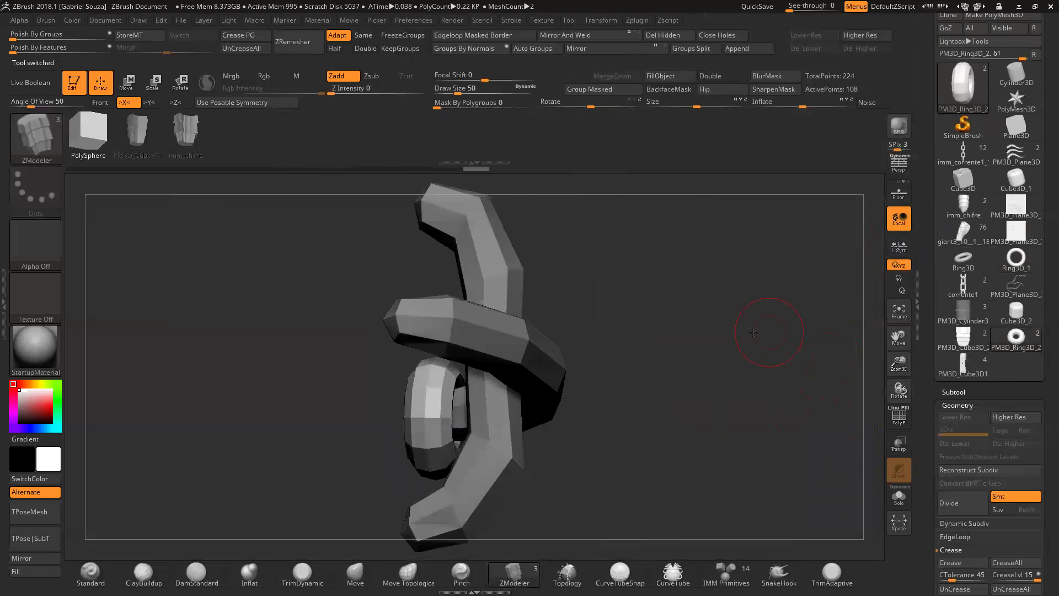
left_click_drag(755, 332, 418, 307)
left_click_drag(681, 334, 636, 315, "shift")
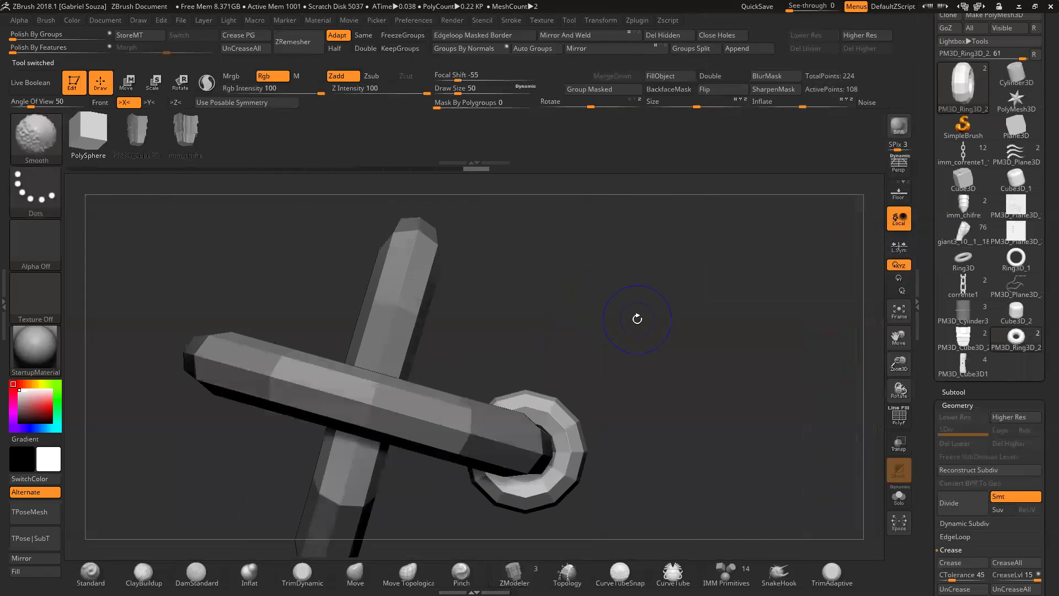
key("shift+f")
Step: Select the PM3D_Plane3D_4 crossed-strap subtool and merge it down with the ring subtool
left_click(949, 391)
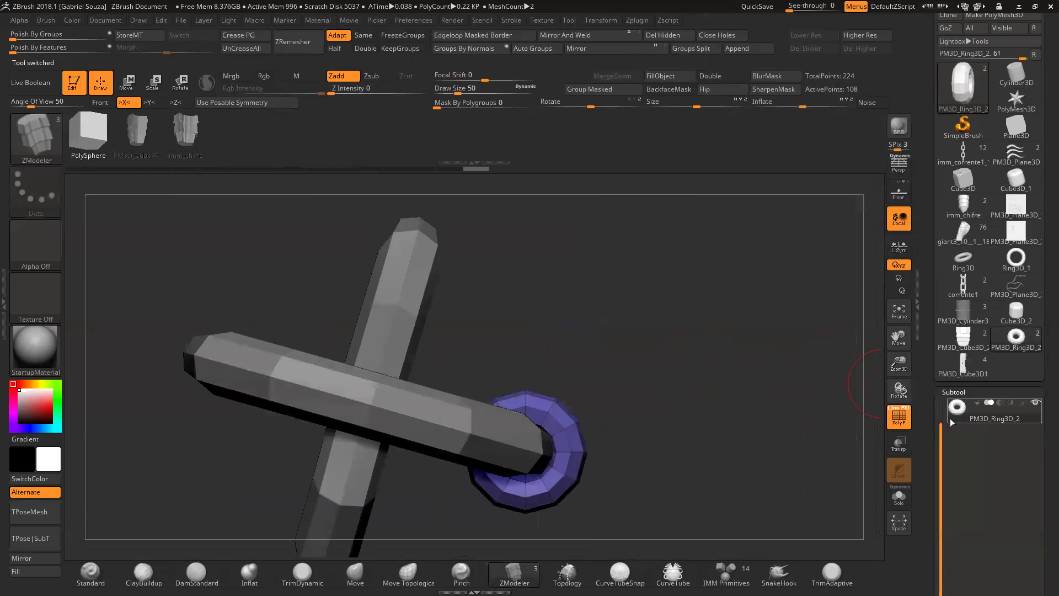
left_click(995, 403)
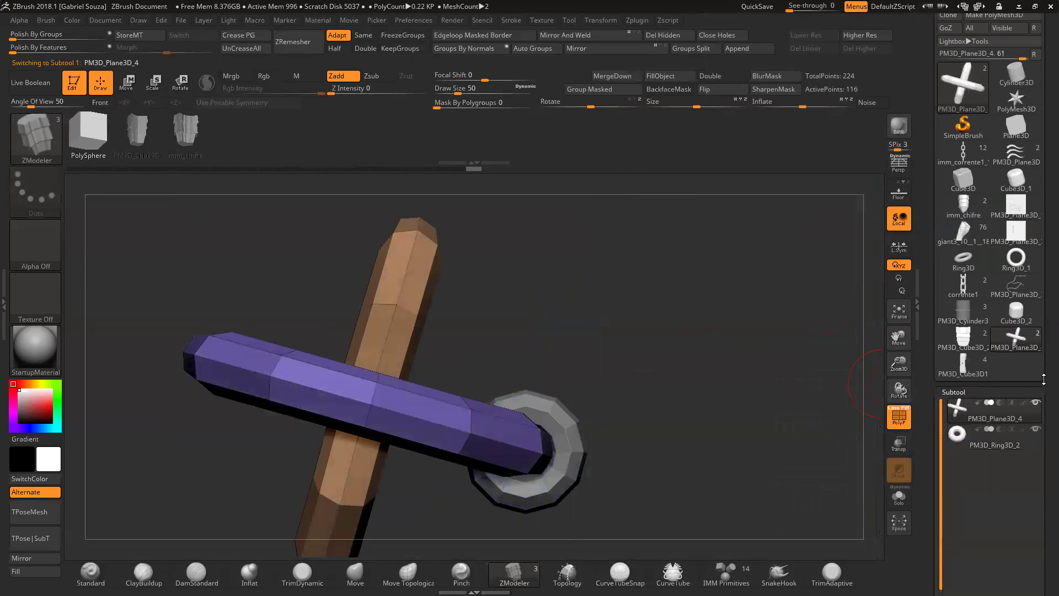
left_click_drag(1044, 379, 1030, 324)
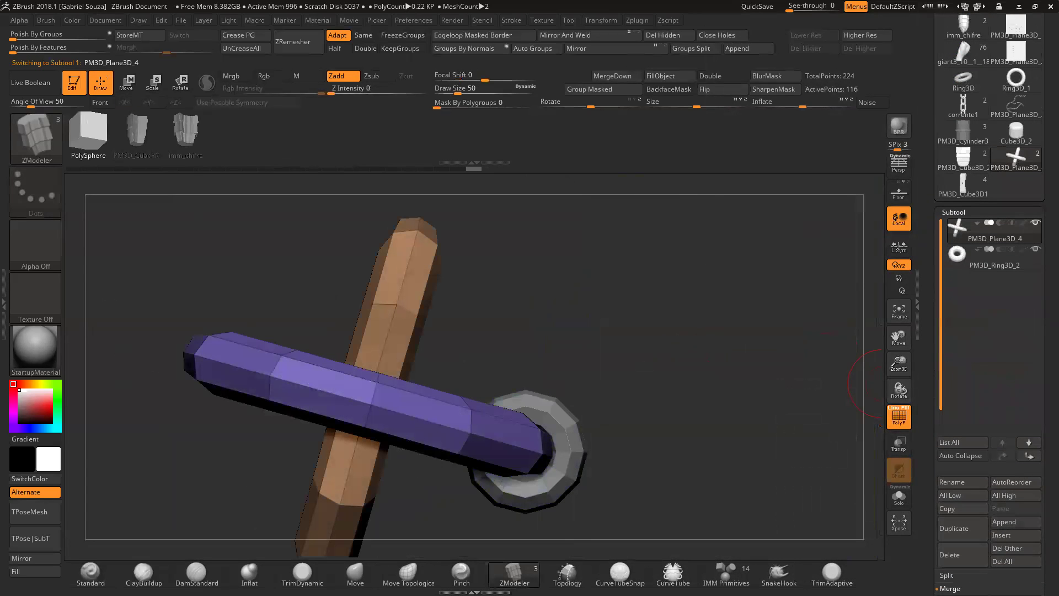
left_click_drag(1043, 496, 1042, 466)
left_click(959, 514)
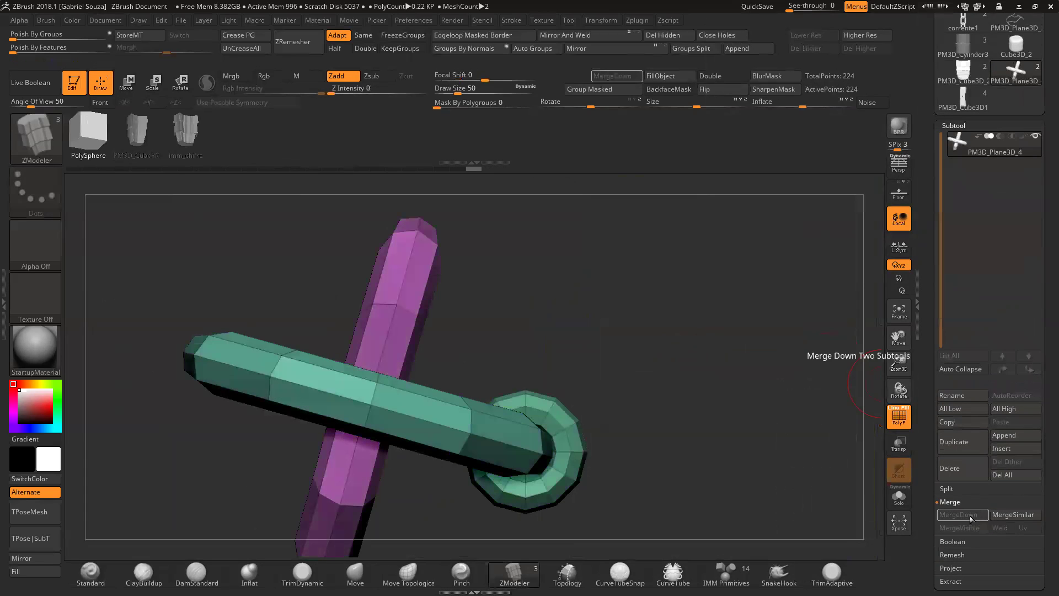
Step: Isolate the two crossed straps, combine them into one polygroup separate from the ring, and unhide the whole mesh
left_click_drag(898, 363, 876, 362)
left_click_drag(565, 346, 484, 318)
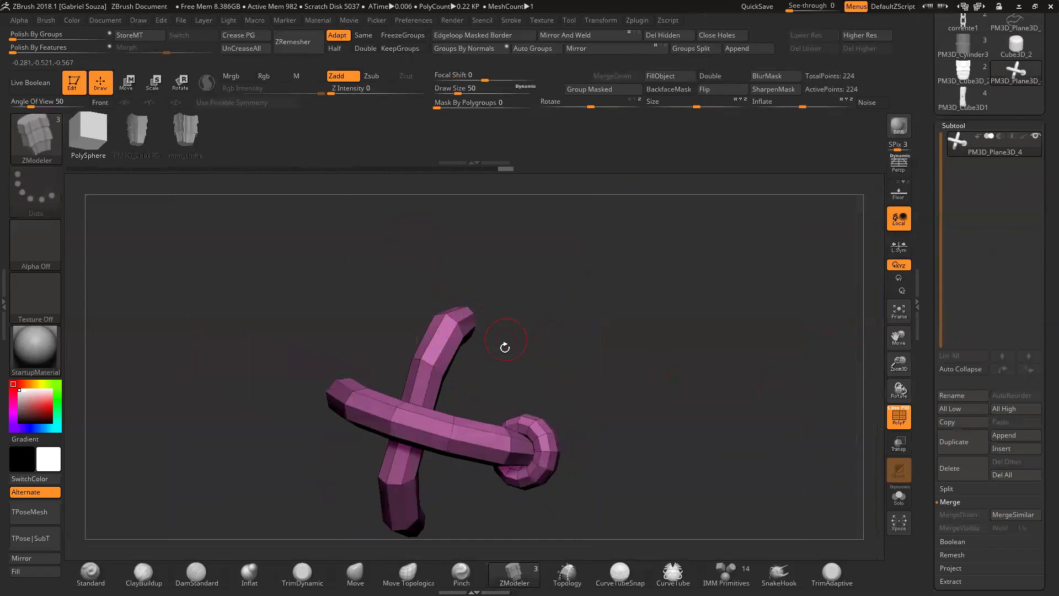
left_click_drag(586, 407, 619, 379)
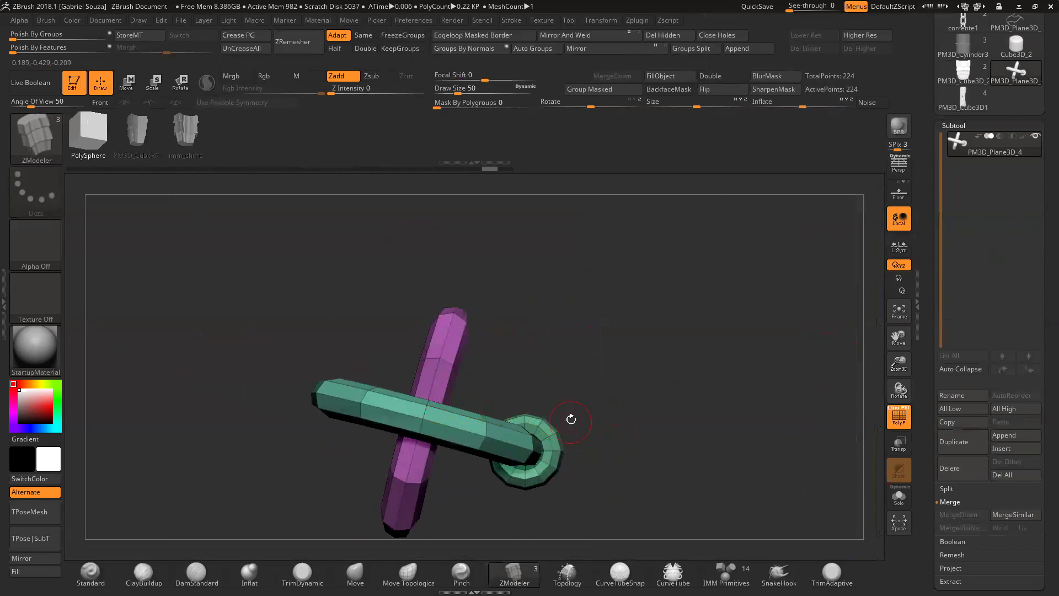
left_click(449, 433, "ctrl+shift")
left_click(503, 388, "ctrl+shift")
left_click(451, 362, "ctrl+alt+shift")
left_click(508, 379, "ctrl+shift")
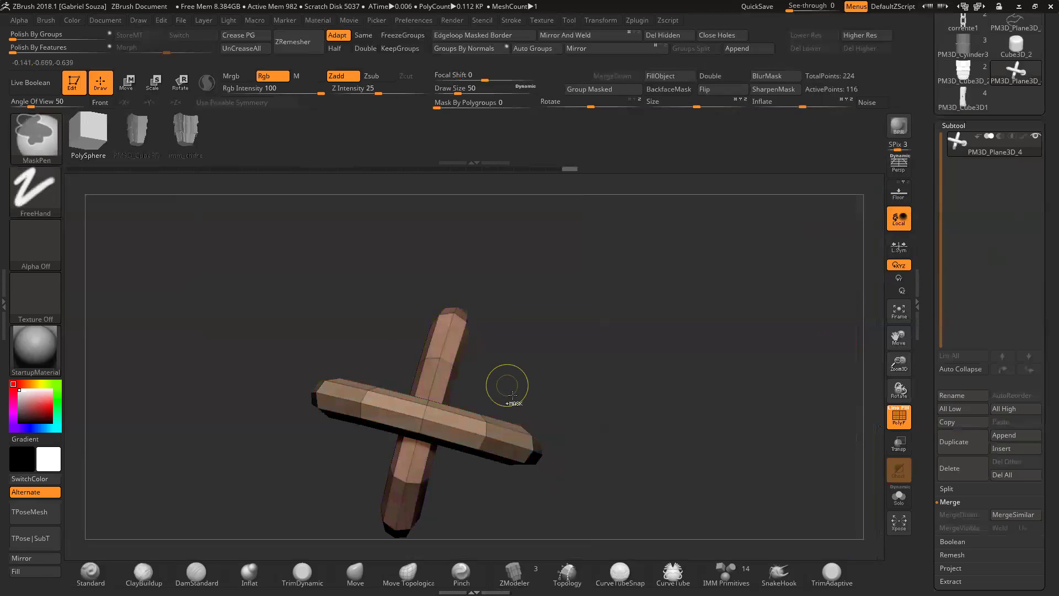
left_click(552, 389, "ctrl+shift")
key("b")
key("z")
key("m")
left_click_drag(599, 415, 556, 332)
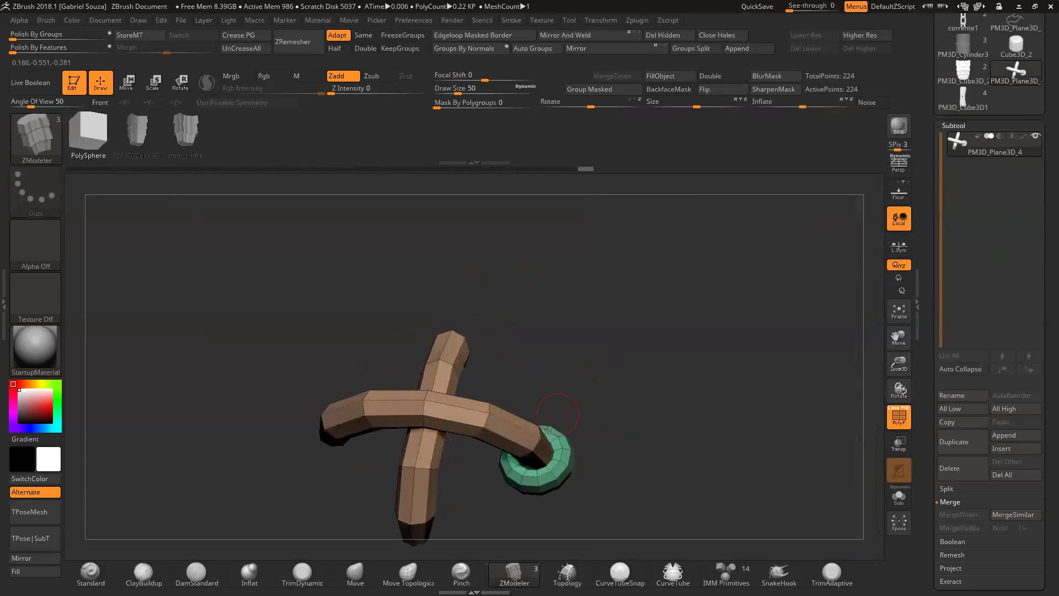
left_click_drag(594, 403, 638, 402)
left_click(35, 138)
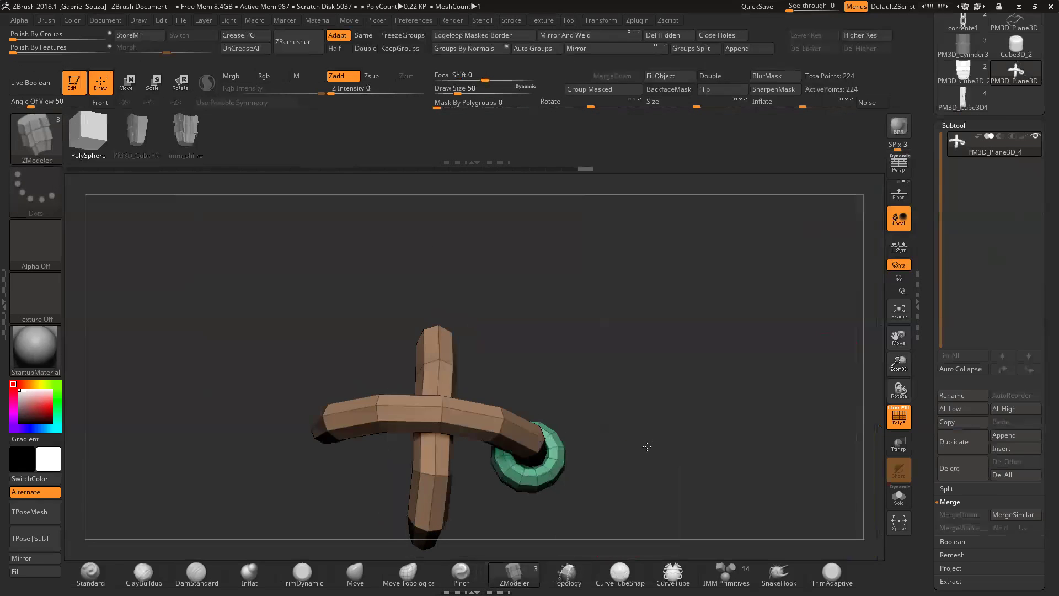
left_click_drag(644, 442, 598, 440)
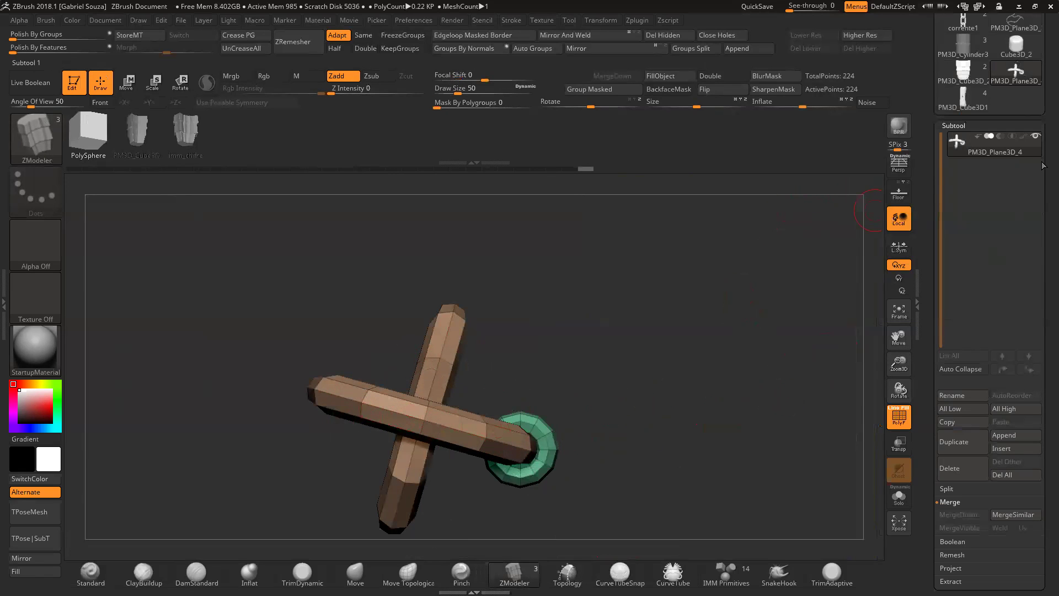
Step: Switch to the giant3_10__1__18 tool and bring the giant's body and clothing into view from the front
left_click_drag(1043, 148, 1044, 249)
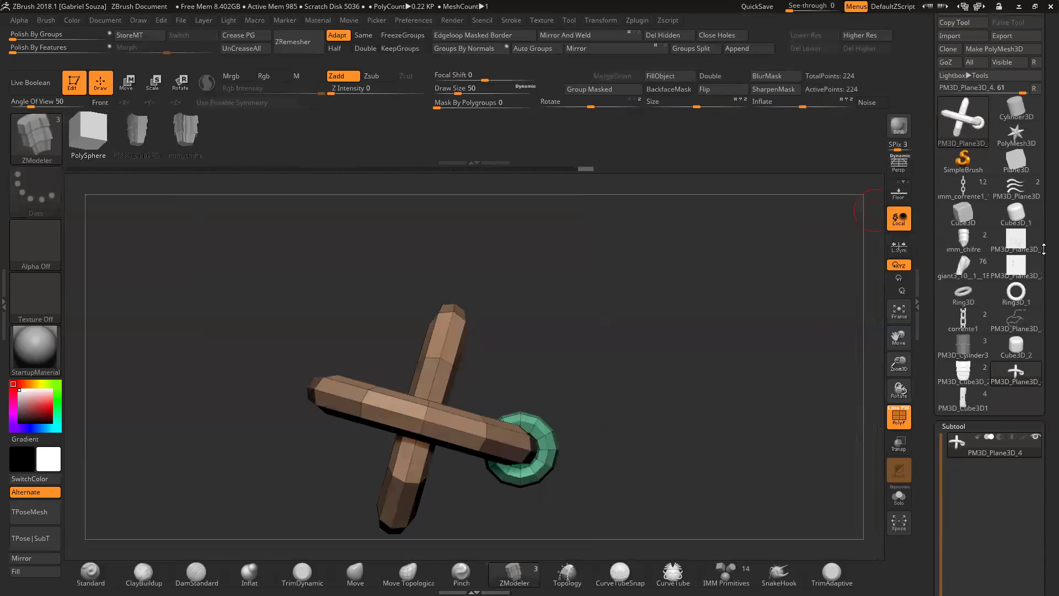
left_click_drag(897, 368, 873, 367)
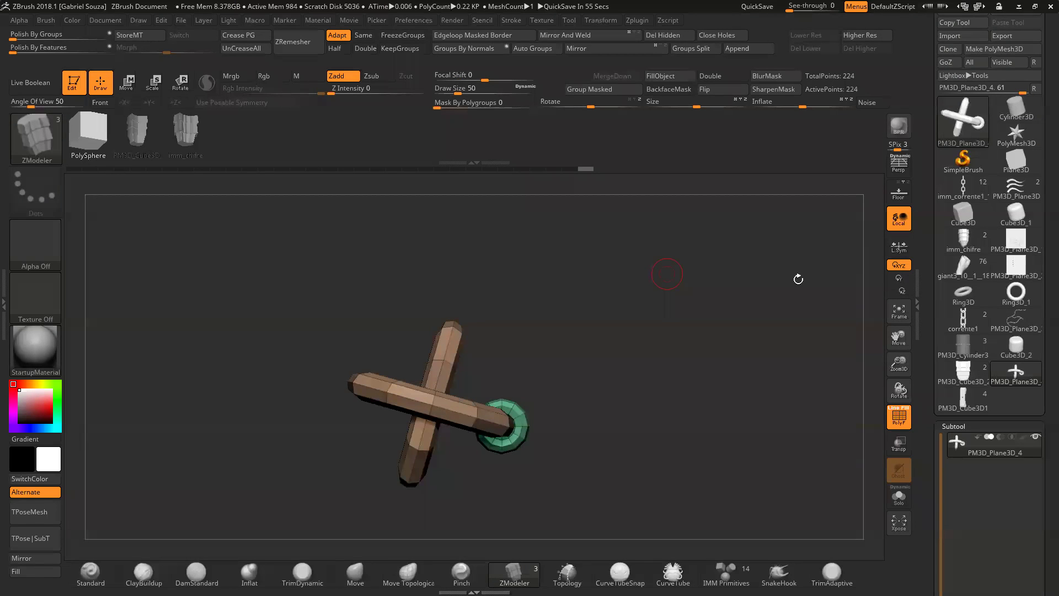
left_click(949, 265)
key("f")
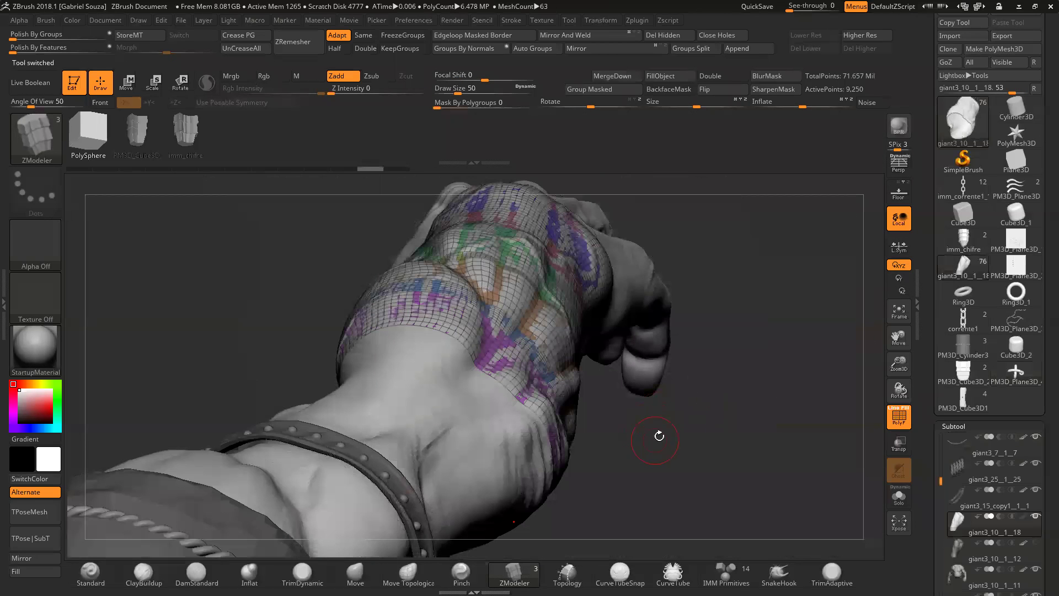
key("f")
left_click_drag(691, 401, 679, 304)
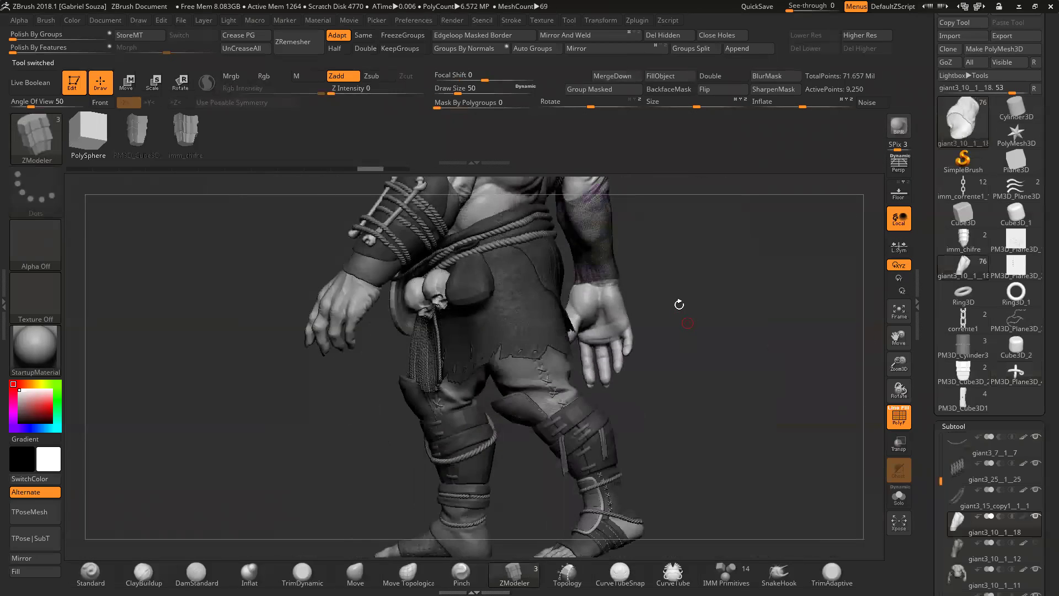
left_click_drag(749, 296, 692, 341)
left_click_drag(430, 352, 390, 397, "alt")
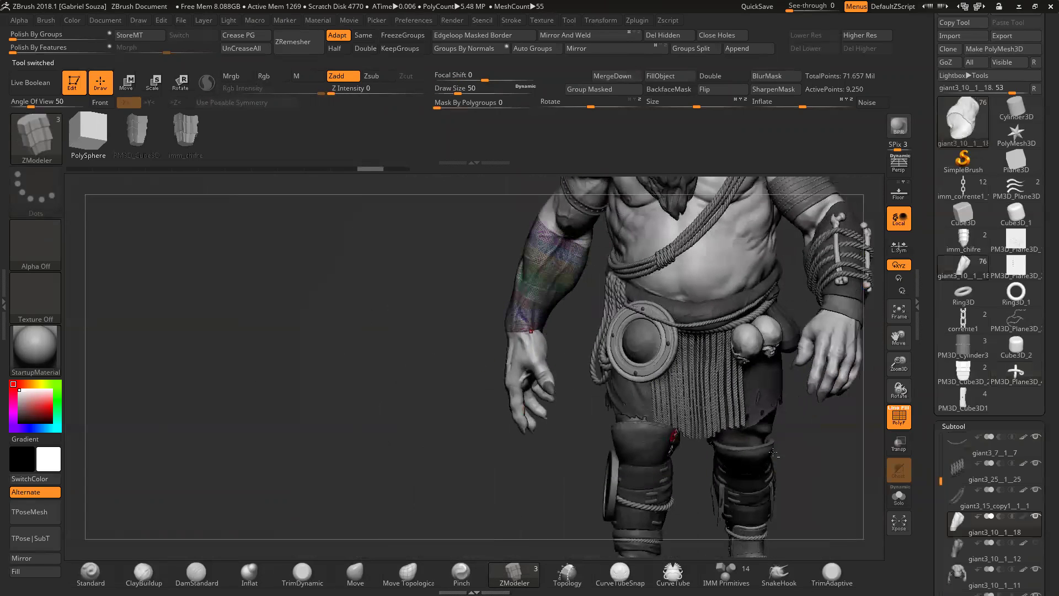
Step: Select the giant's body subtool, giant3_10__1__11, and hide the wireframe
left_click_drag(941, 480, 941, 488)
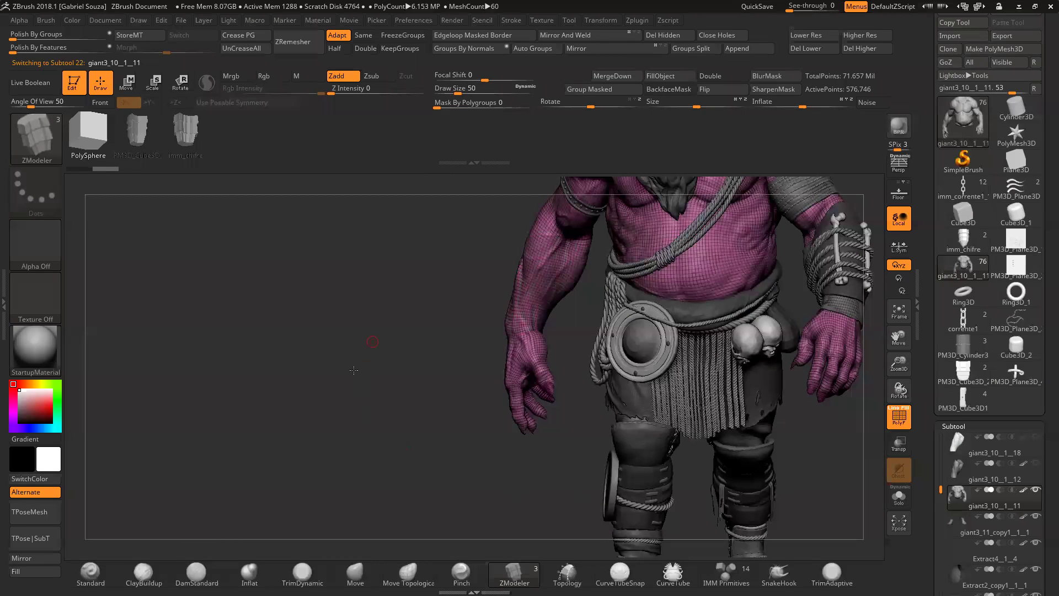
left_click_drag(354, 370, 271, 427, "alt")
key("shift+f")
left_click_drag(766, 226, 414, 378)
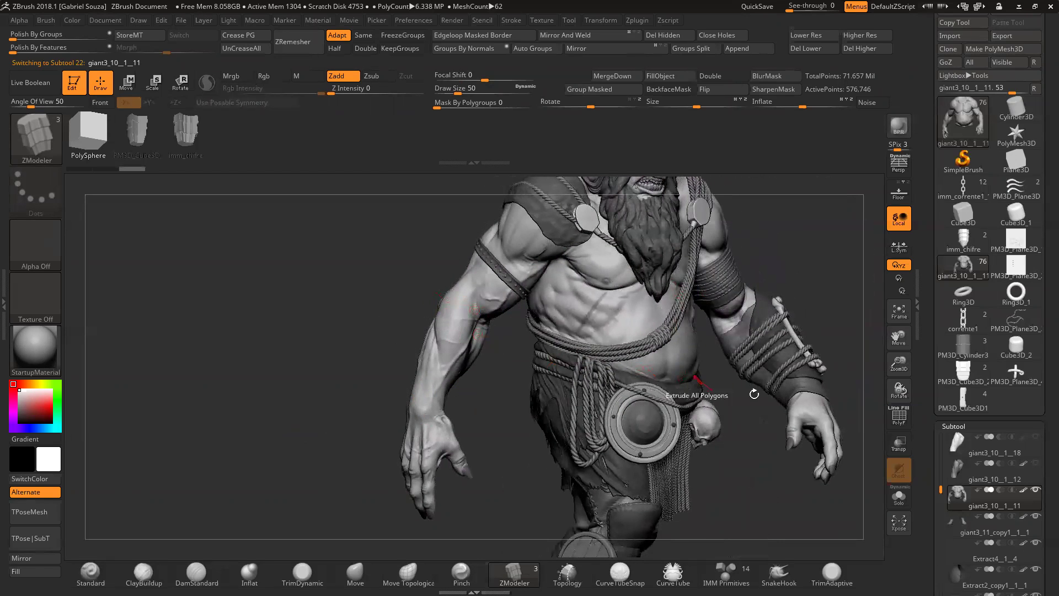
Step: Duplicate the giant3_10__1__11 body subtool
left_click(953, 426)
left_click(964, 439)
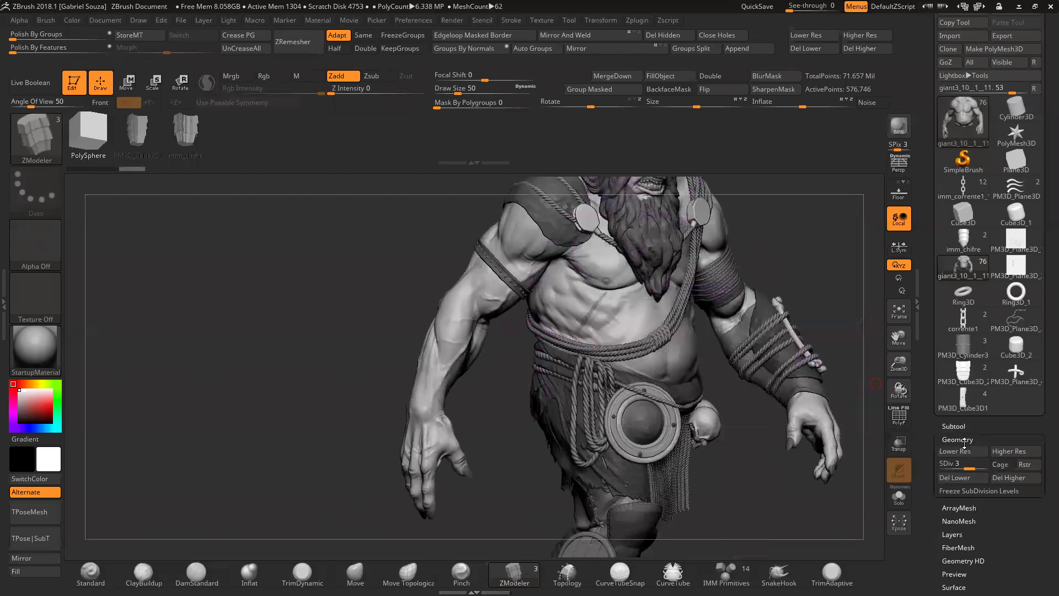
left_click(954, 427)
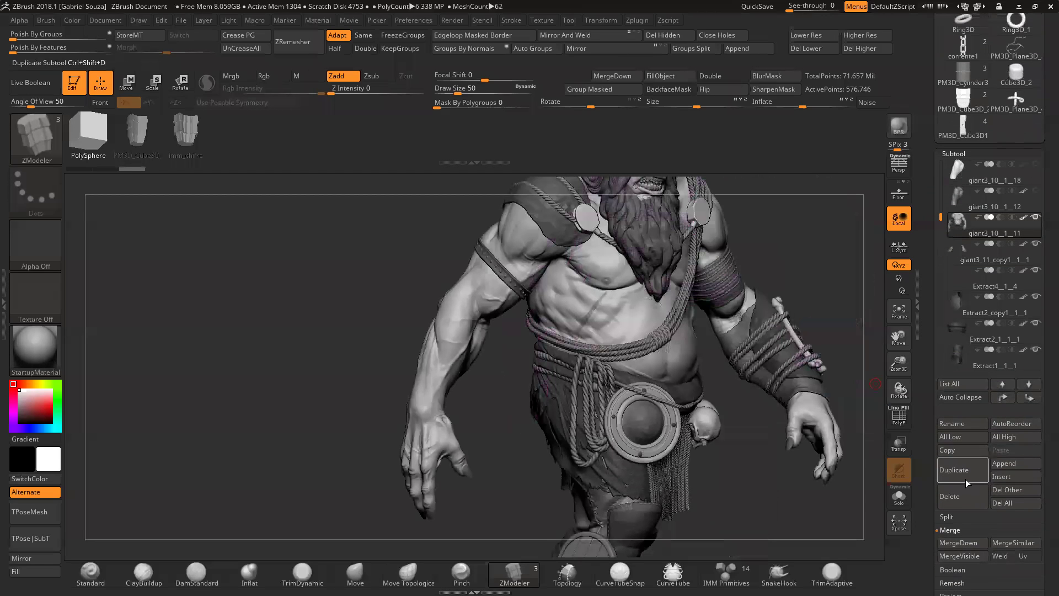
left_click(965, 476)
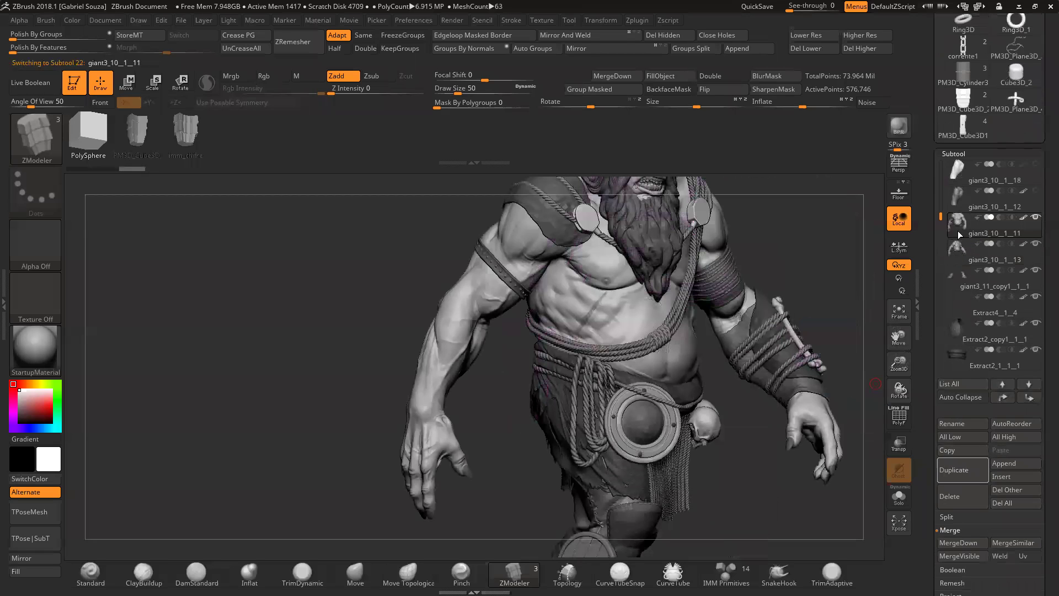
Step: Delete the lower subdivision levels of the original giant3_10__1__11 body at level 4 and solo it
left_click(968, 154)
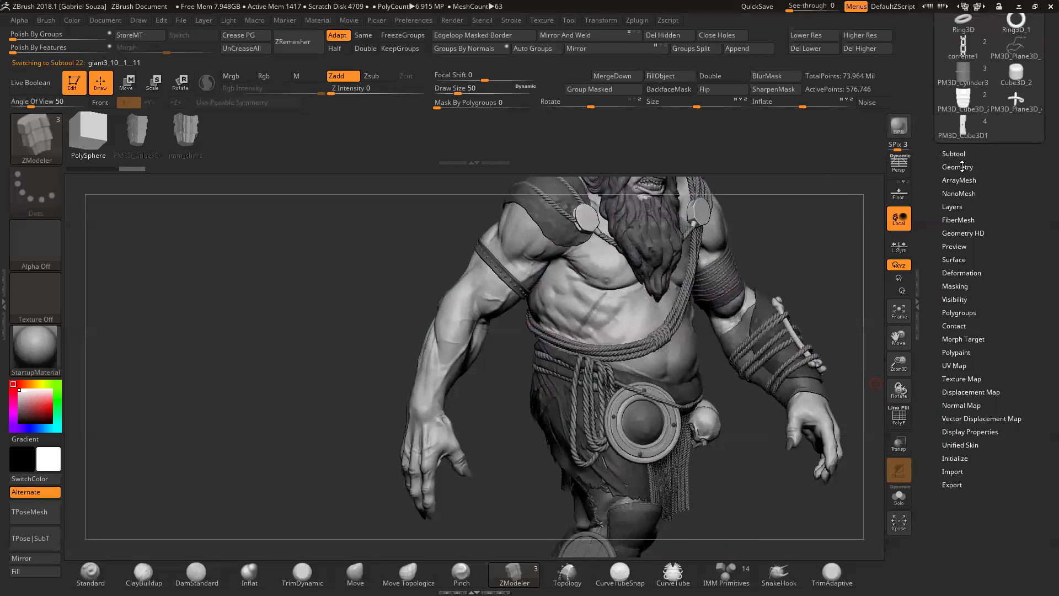
left_click(962, 167)
left_click(979, 191)
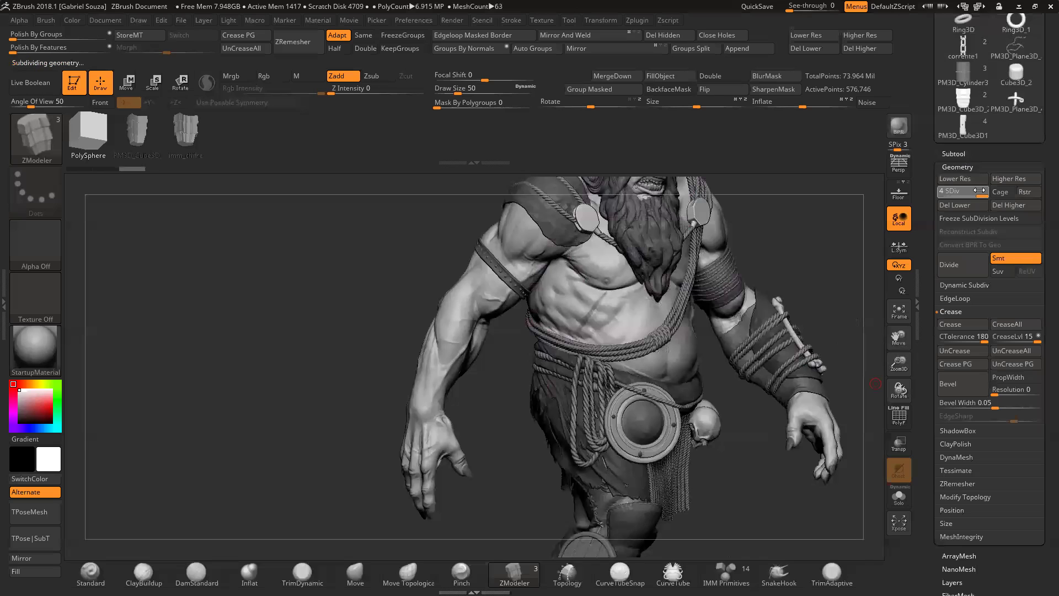
left_click(955, 206)
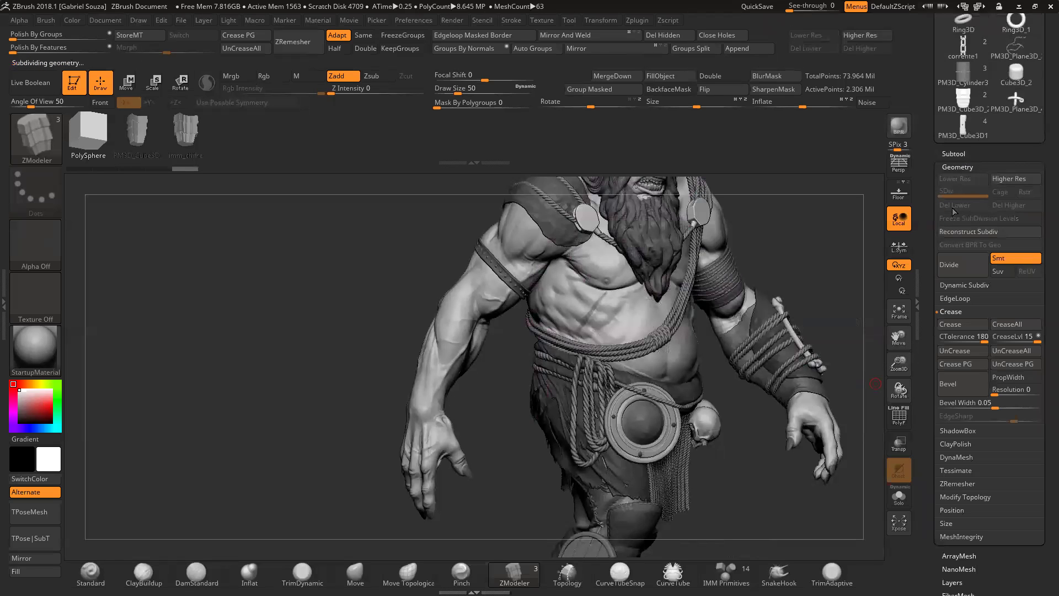
left_click(899, 501)
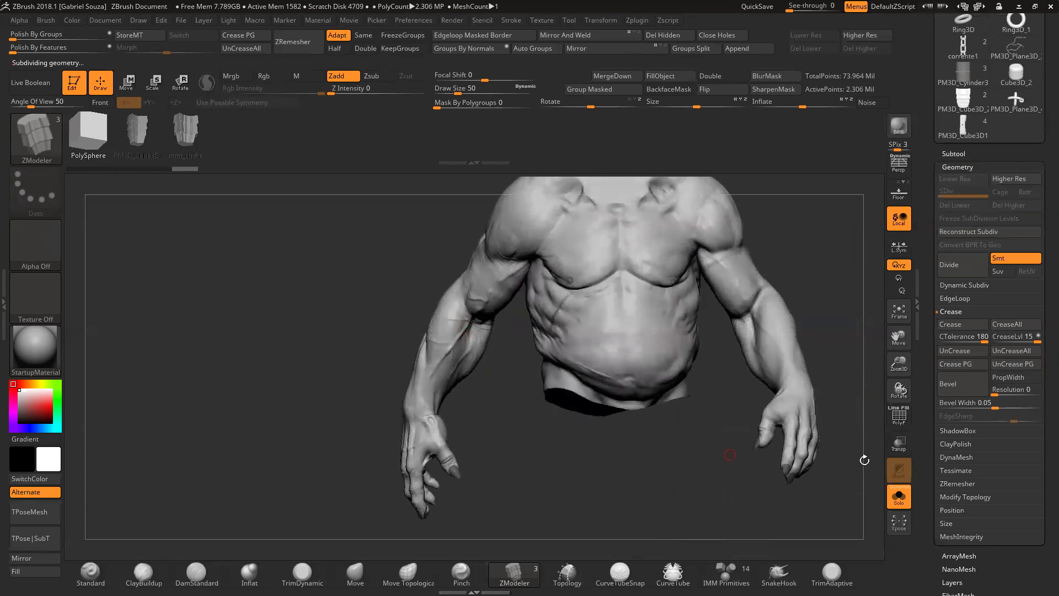
Step: Choose the SliceCurve brush and slice across the giant's arm just below the elbow
left_click_drag(906, 359, 907, 373)
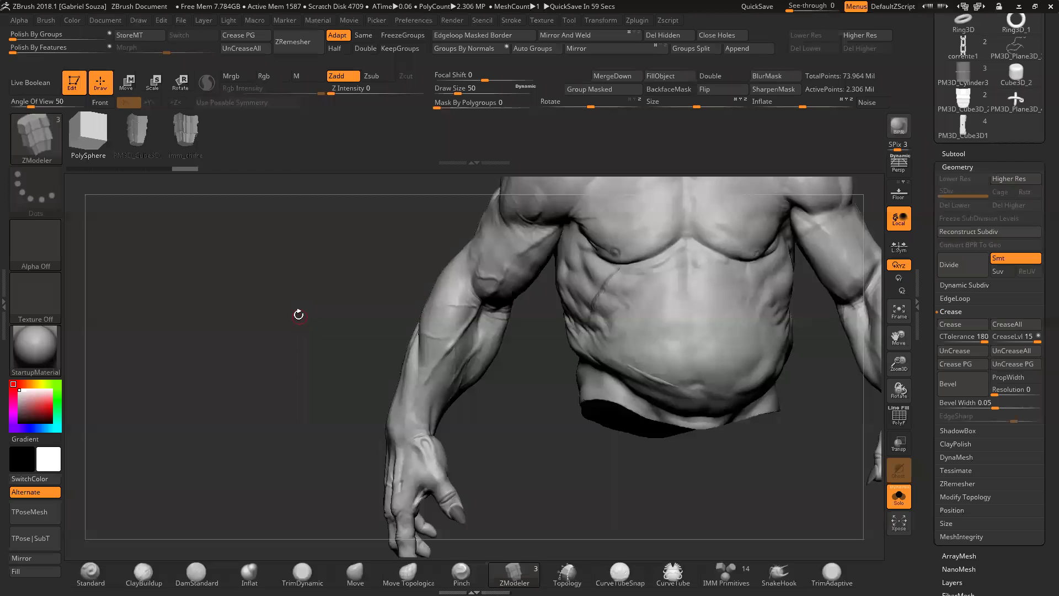
key("ctrl+shift")
left_click(55, 145, "ctrl+shift")
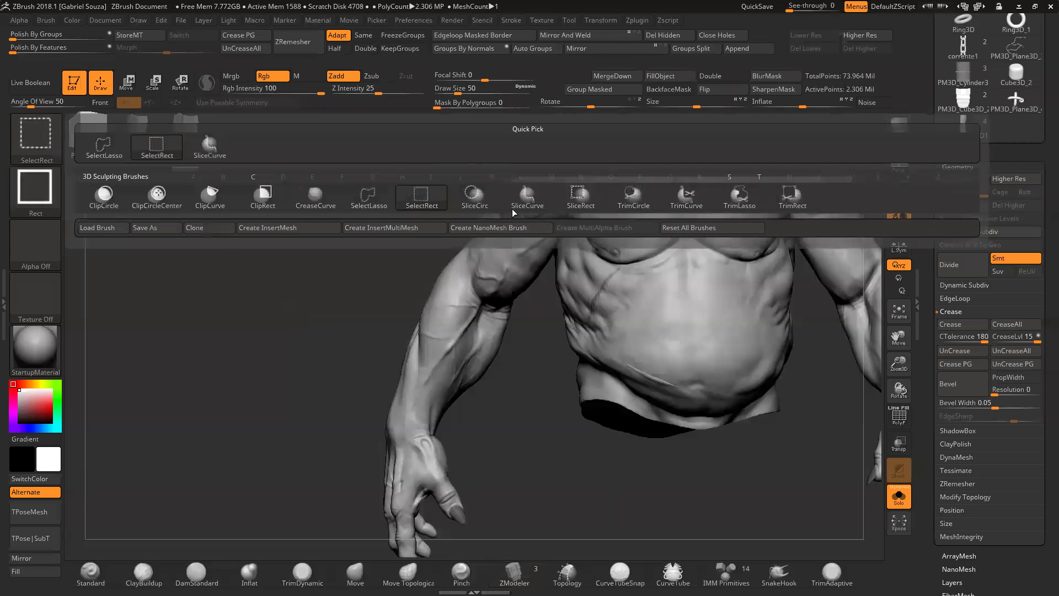
left_click(535, 201, "ctrl+shift")
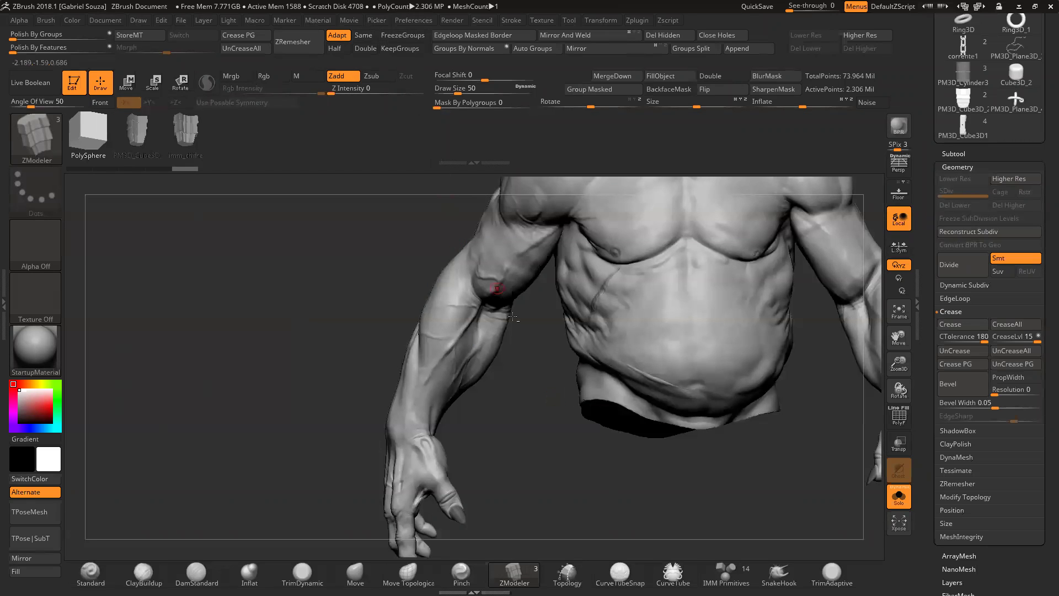
left_click_drag(540, 330, 523, 334, "alt")
key("ctrl+shift")
mouse_move(402, 261)
left_mouse_down("ctrl+shift")
mouse_move(350, 243)
mouse_move(390, 217)
mouse_move(422, 266)
mouse_move(386, 255)
mouse_move(413, 314)
mouse_move(495, 349)
mouse_move(497, 371)
left_mouse_up("ctrl+shift")
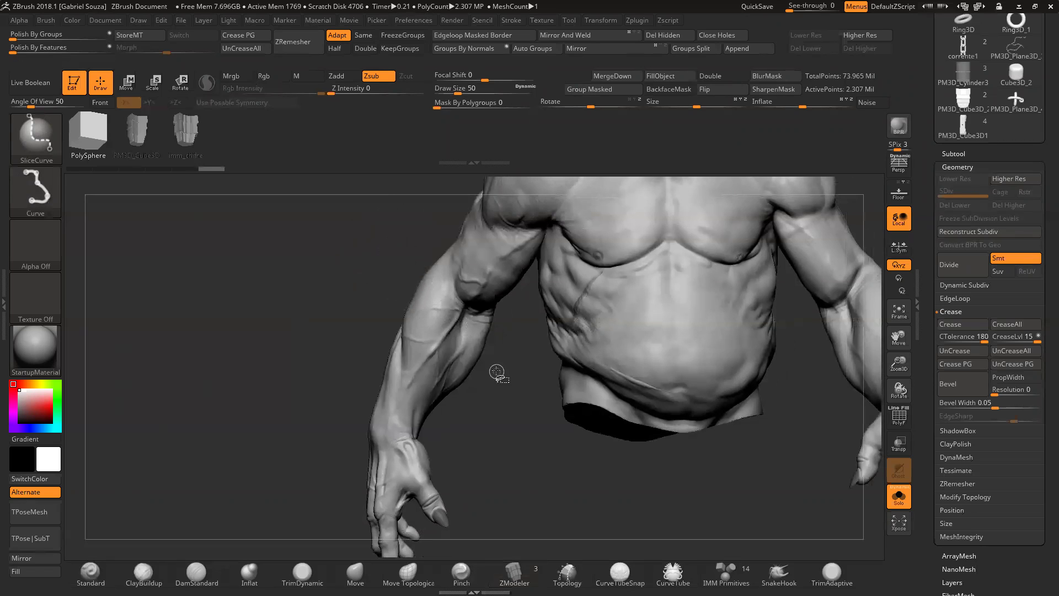
Step: Show the polyframe and slice the arm around the elbow into separate polygroup bands
key("shift+f")
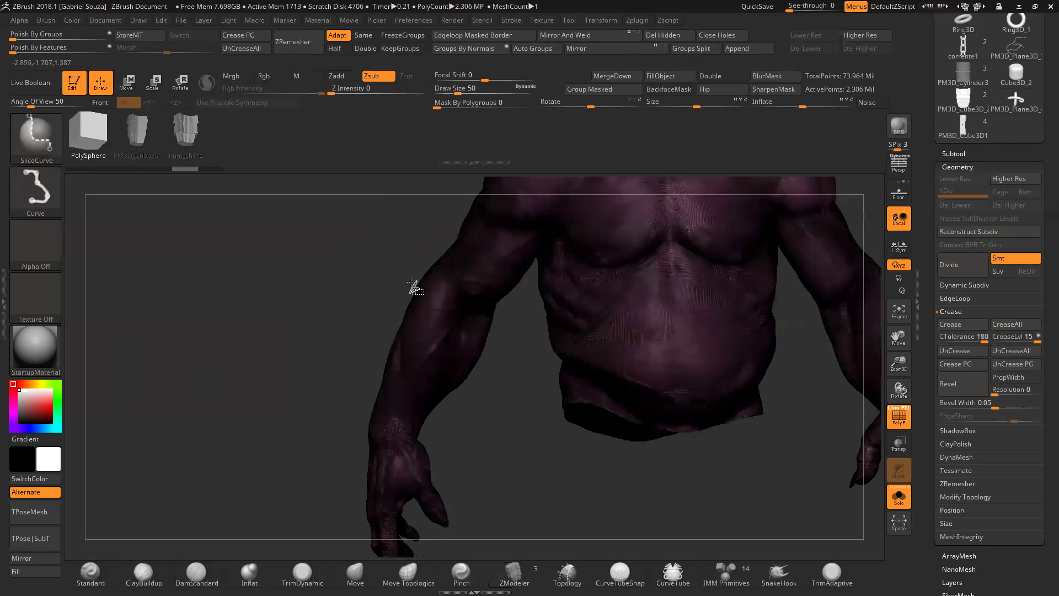
left_click_drag(409, 268, 425, 258)
left_click_drag(511, 363, 510, 364, "ctrl+shift")
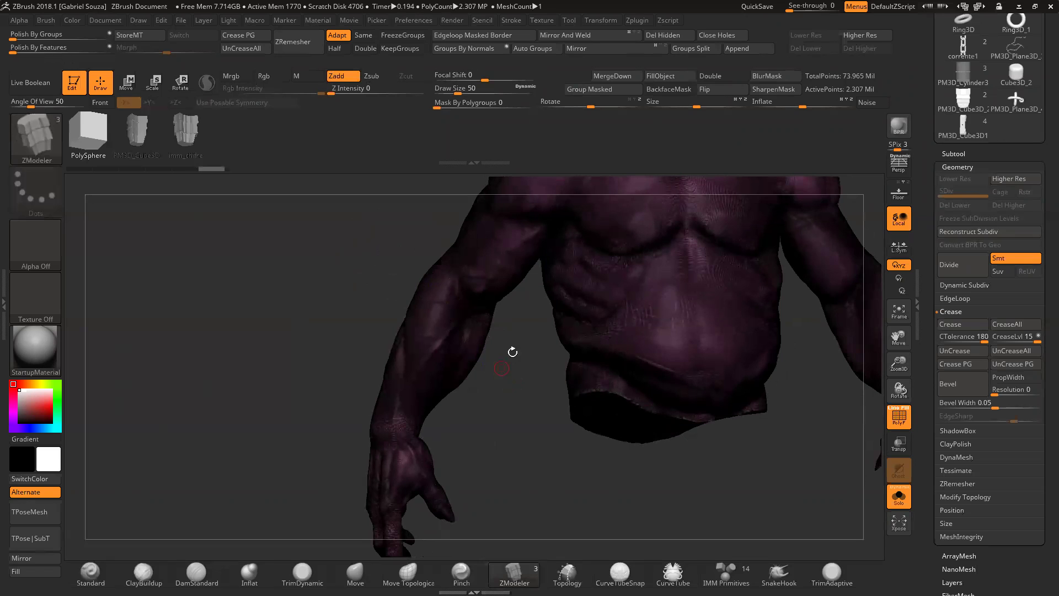
key("ctrl+shift")
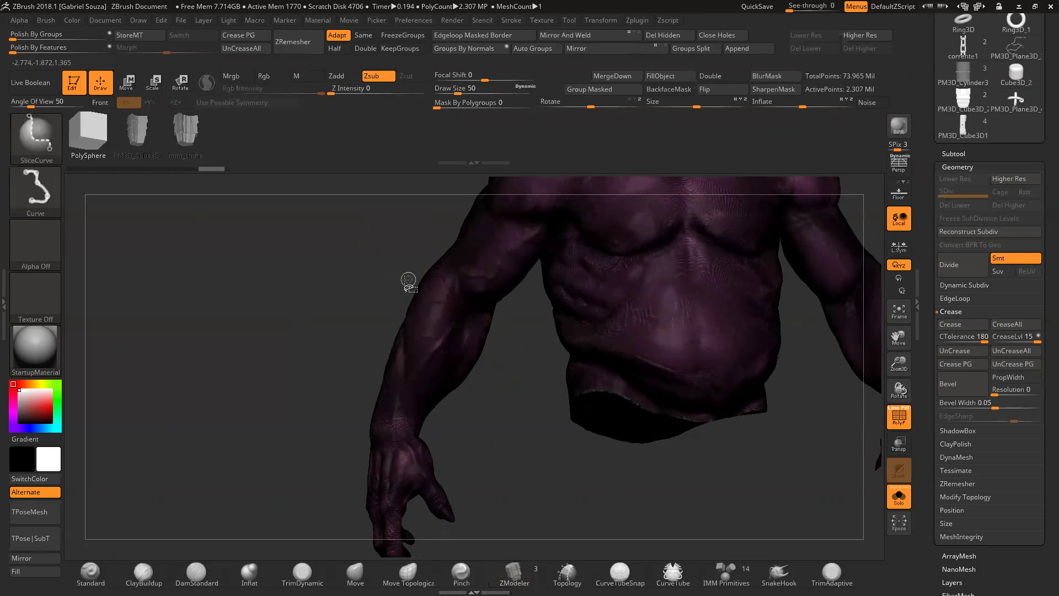
left_click_drag(399, 279, 499, 347, "ctrl+shift")
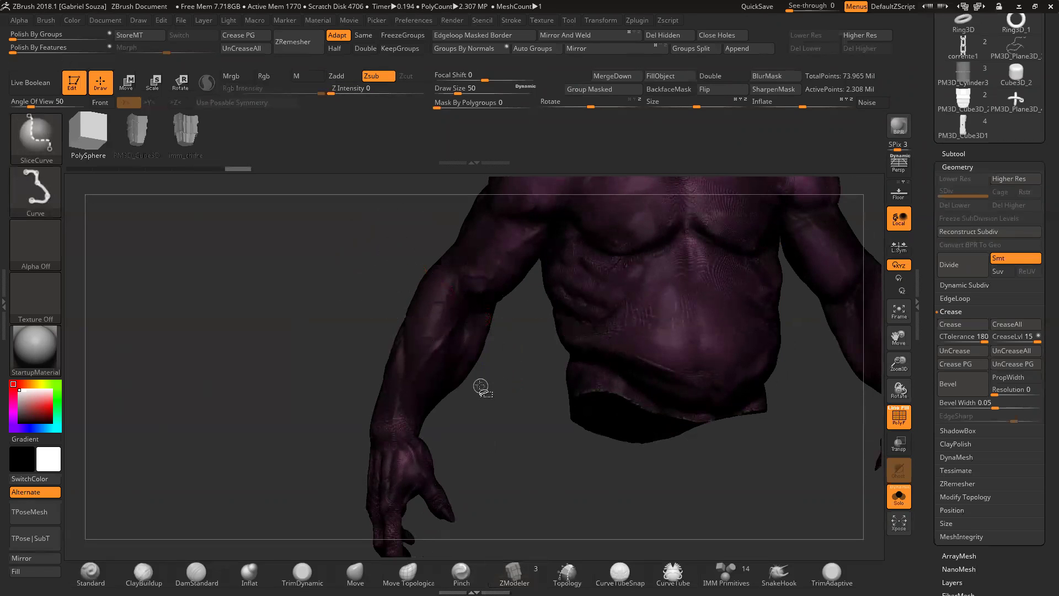
mouse_move(390, 316)
left_mouse_down()
mouse_move(371, 289)
mouse_move(389, 311)
mouse_move(348, 283)
mouse_move(498, 364)
left_mouse_up()
key("ctrl+shift")
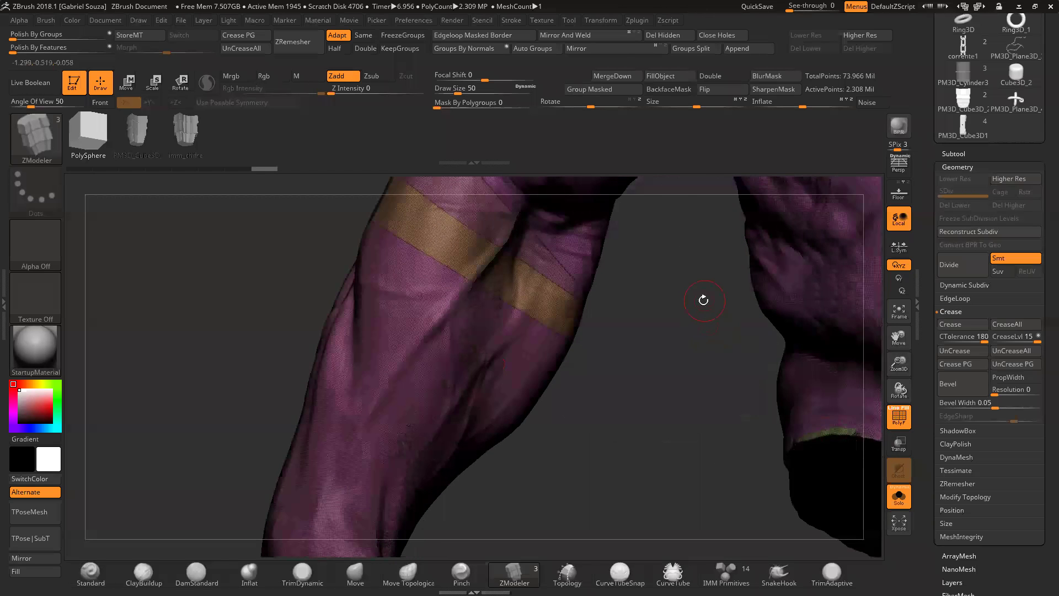
Step: Slice four more diagonal cuts across the upper and middle forearm with SliceCurve
left_click_drag(703, 298, 670, 354)
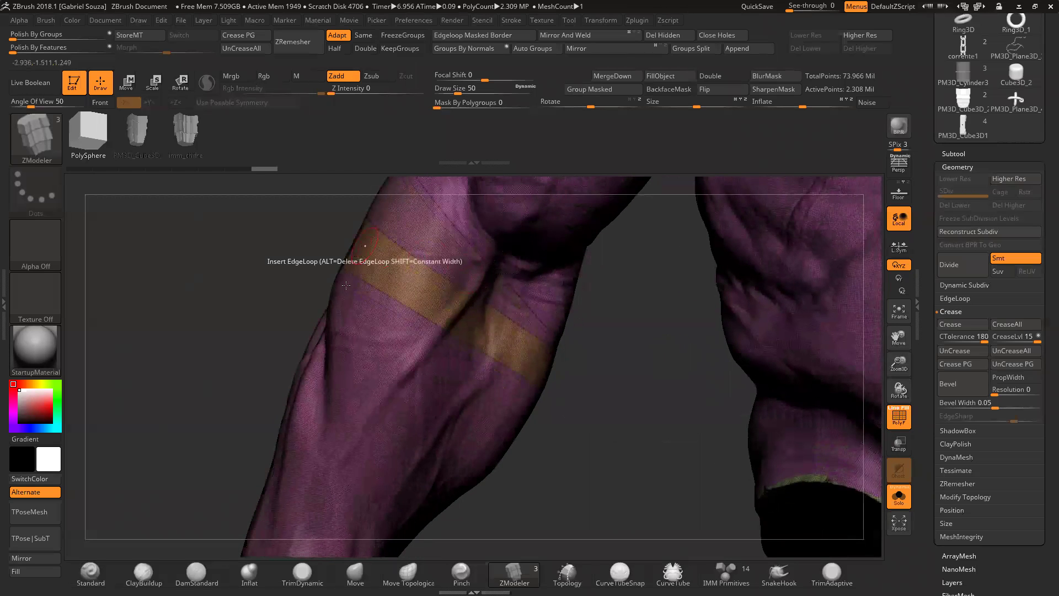
key("ctrl+shift")
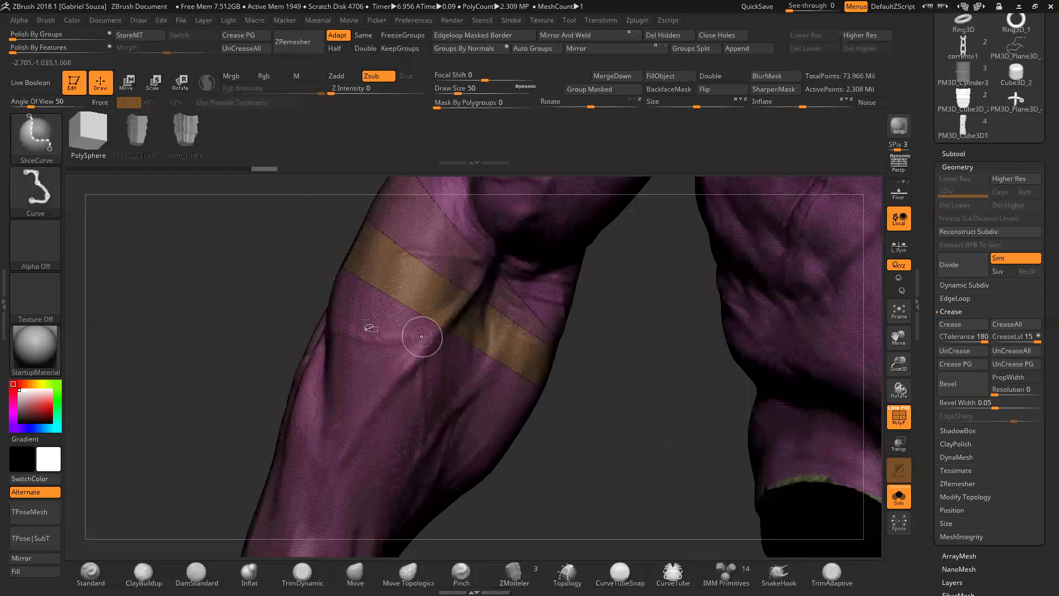
mouse_move(320, 275)
left_mouse_down("ctrl+shift")
mouse_move(399, 357)
mouse_move(551, 451)
left_mouse_up("ctrl+shift")
key("ctrl+shift")
left_click_drag(279, 359, 527, 498, "ctrl+shift")
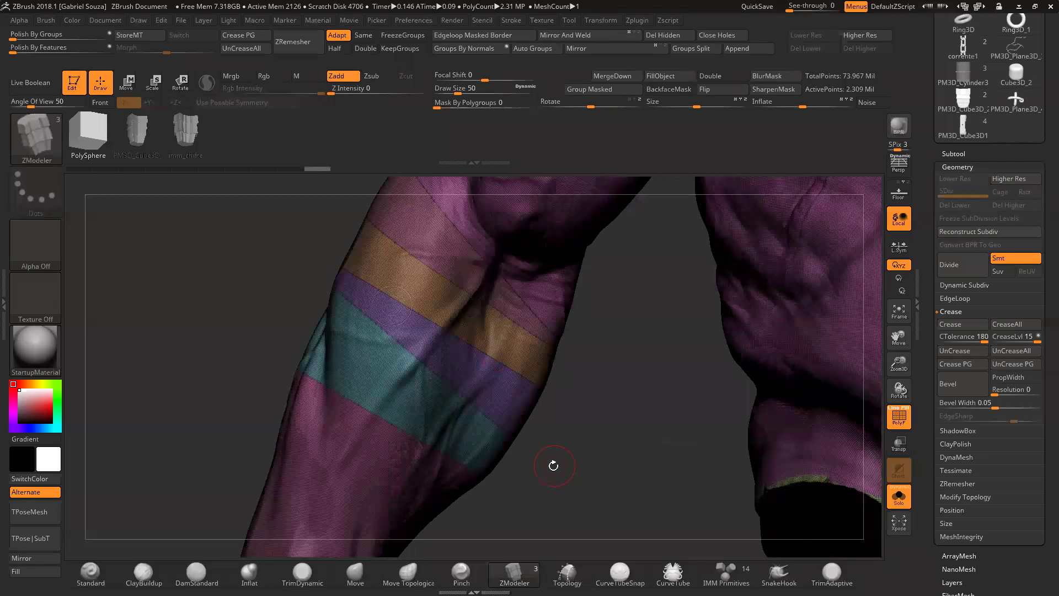
left_click_drag(553, 465, 594, 375, "alt")
left_click_drag(319, 292, 540, 448, "ctrl+shift")
left_click_drag(303, 346, 499, 451, "ctrl+shift")
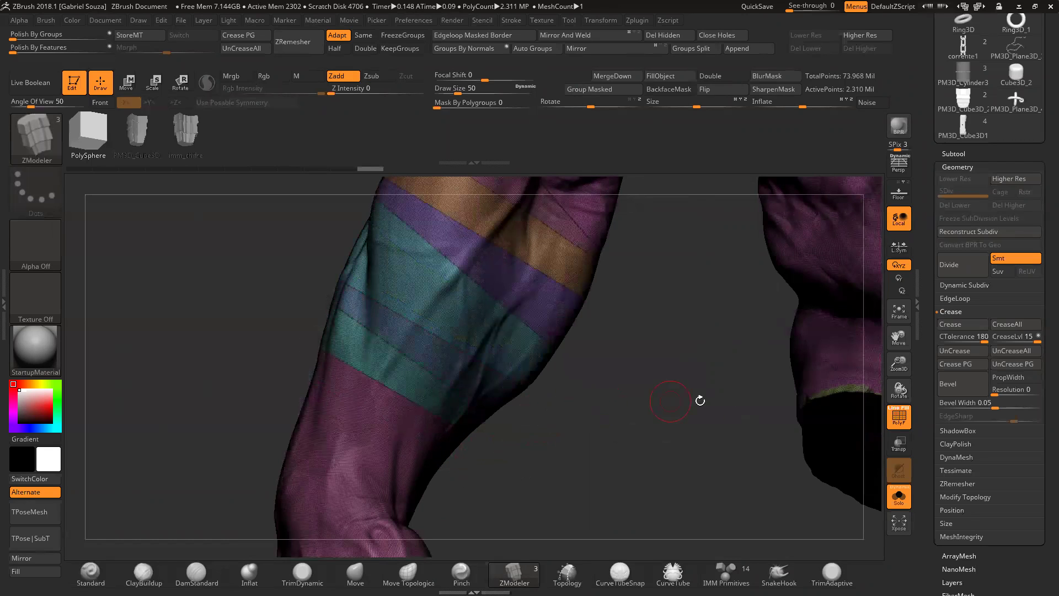
Step: Add further SliceCurve cuts across the lower forearm toward the wrist
left_click_drag(900, 363, 885, 360)
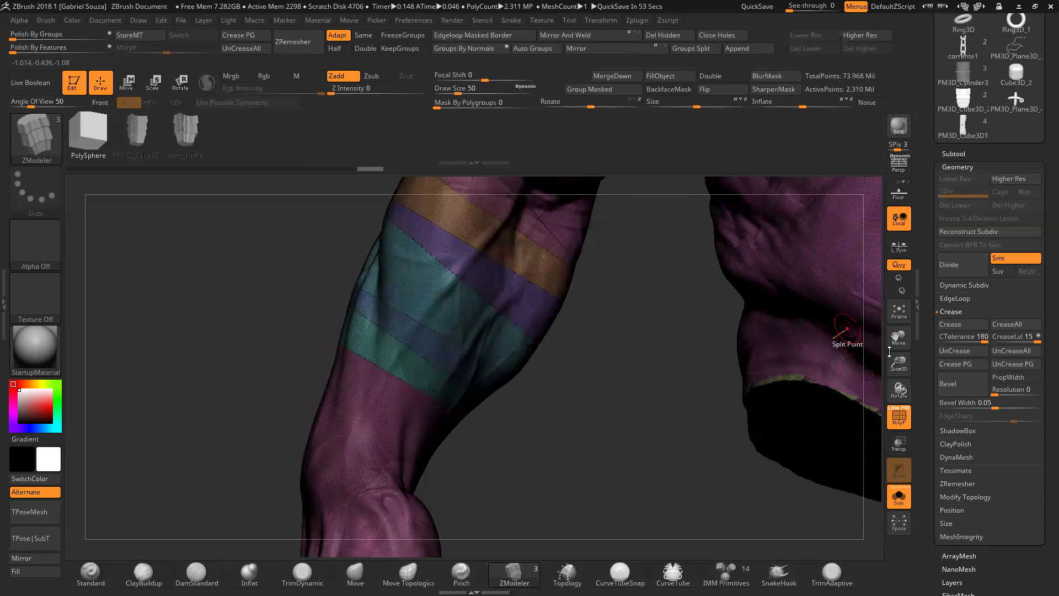
left_click_drag(898, 363, 897, 375)
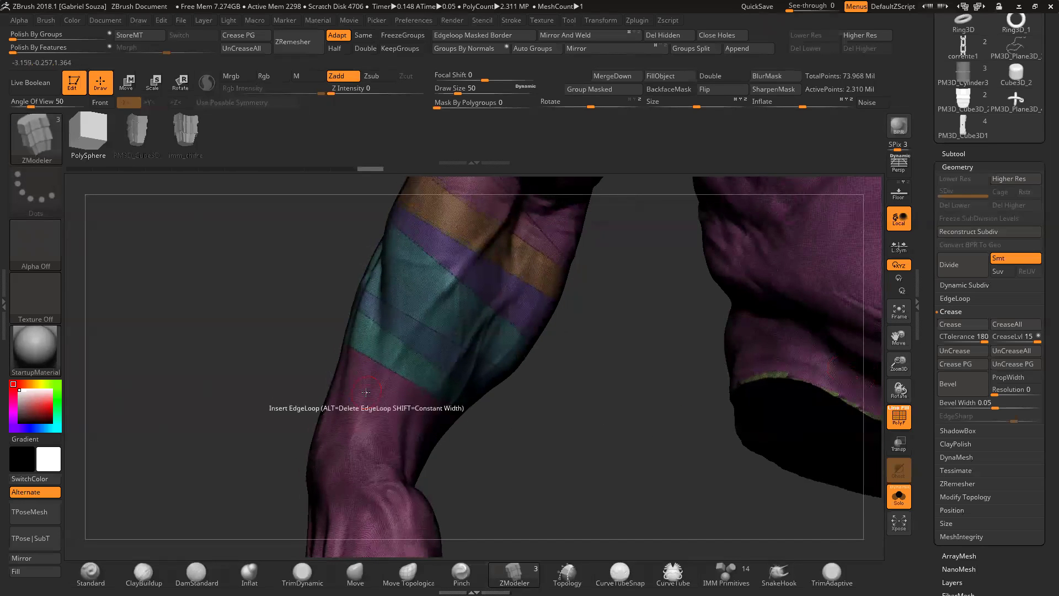
left_click_drag(538, 417, 496, 427)
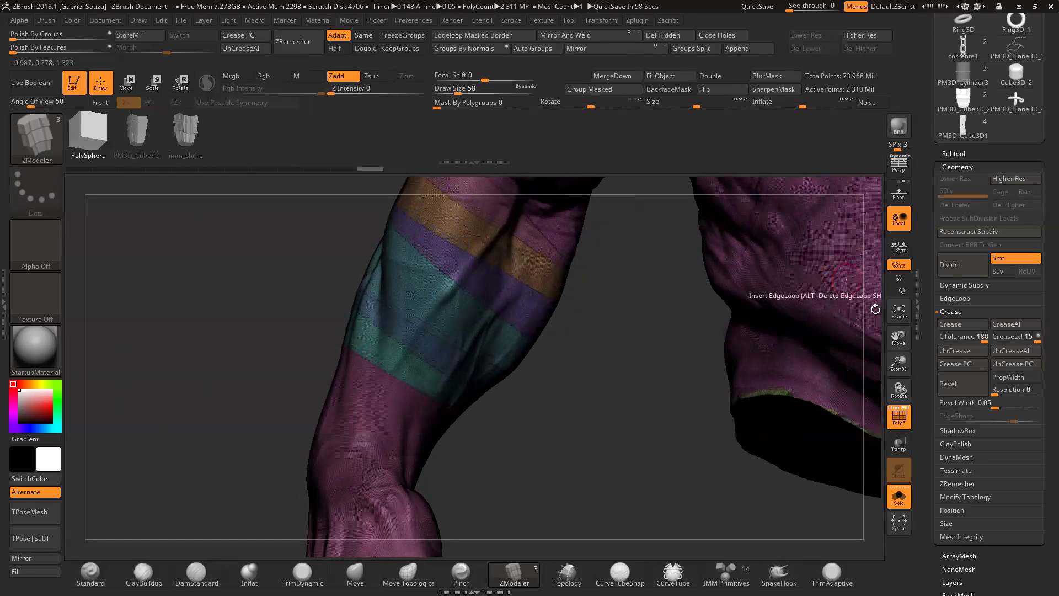
left_click_drag(898, 363, 892, 494)
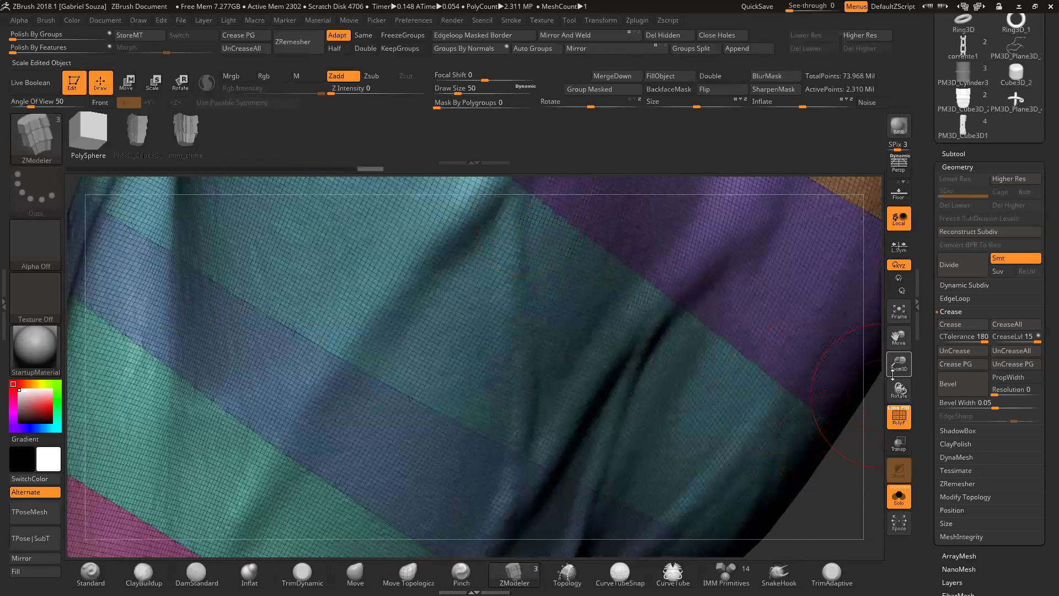
left_click_drag(898, 364, 681, 360)
left_click_drag(288, 378, 514, 465, "ctrl+shift")
left_click_drag(288, 389, 506, 465, "ctrl+shift")
left_click_drag(266, 409, 455, 511, "ctrl+shift")
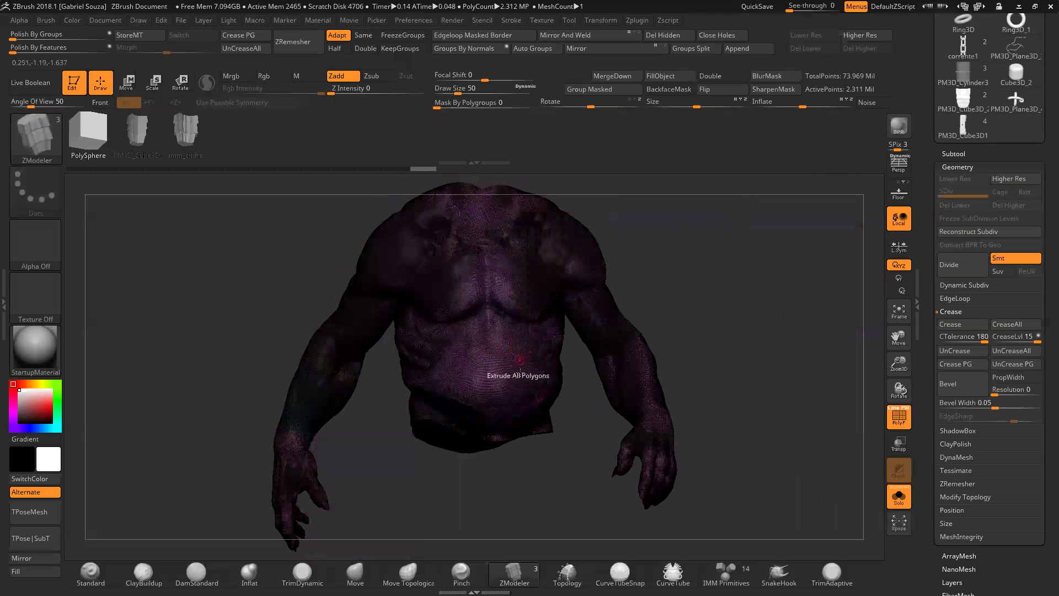
Step: Isolate the torso's polygroup and set the selection brush to SelectRect
key("shift+f")
key("shift+f")
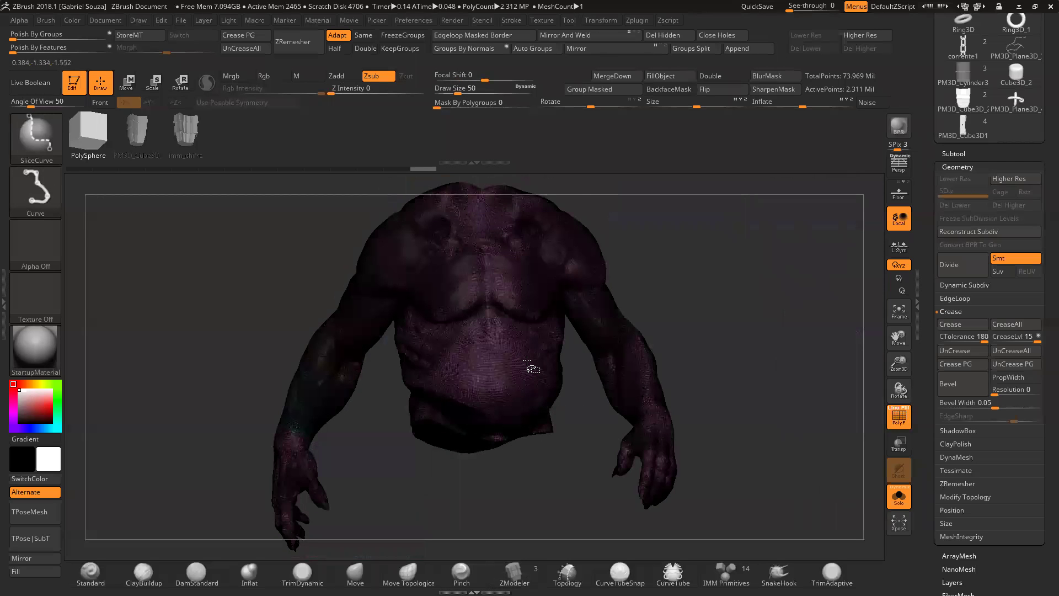
left_click(530, 367, "ctrl+shift")
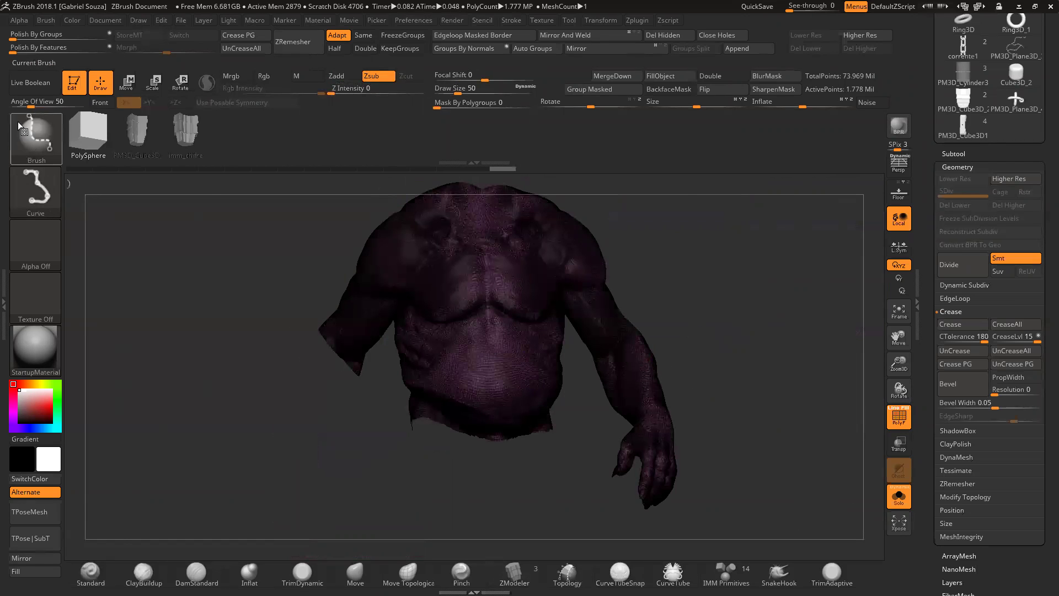
left_click(35, 136)
left_click(157, 145)
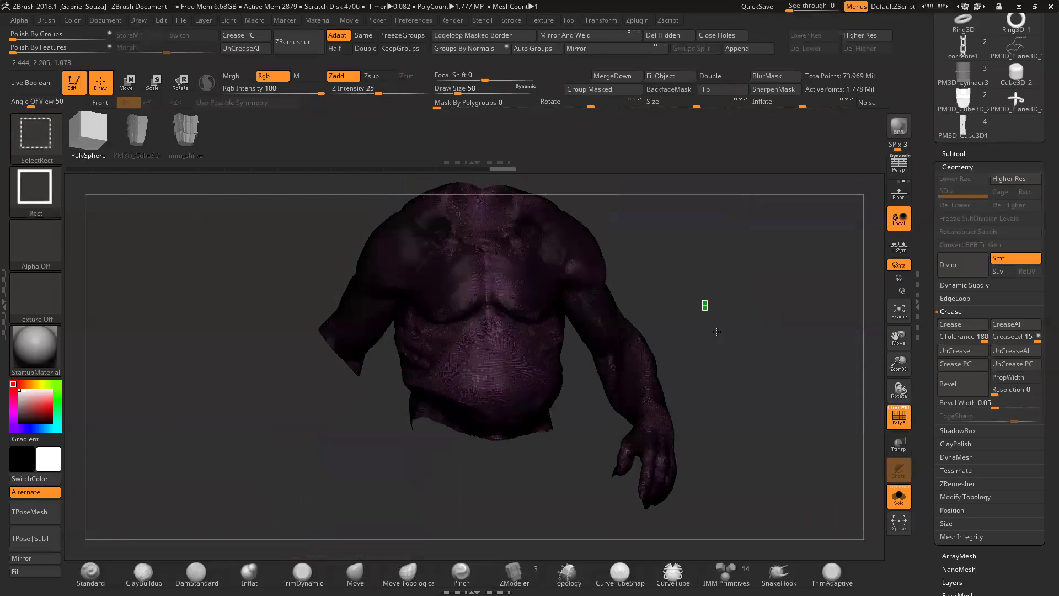
Step: Isolate the sliced forearm bands and delete the hidden rest of the body mesh
left_click_drag(703, 303, 693, 391, "ctrl+shift")
left_click_drag(622, 359, 789, 358)
left_click_drag(900, 362, 822, 385)
left_click_drag(632, 383, 655, 337, "alt")
mouse_move(640, 287)
left_mouse_down("ctrl+shift")
mouse_move(517, 438)
mouse_move(378, 468)
left_mouse_up("ctrl+shift")
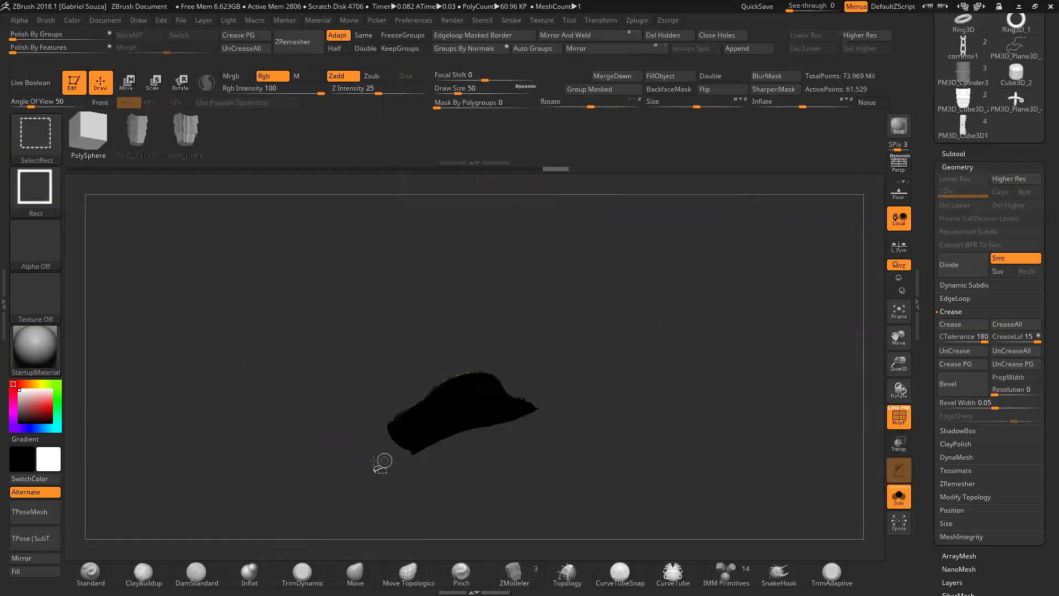
left_click(553, 401, "ctrl+shift")
mouse_move(594, 319)
left_mouse_down("ctrl+shift")
mouse_move(574, 347)
mouse_move(383, 438)
mouse_move(380, 464)
mouse_move(449, 414)
mouse_move(476, 310)
mouse_move(288, 445)
left_mouse_up("ctrl+shift")
left_click(289, 444, "ctrl+shift")
left_click(392, 397, "ctrl+shift")
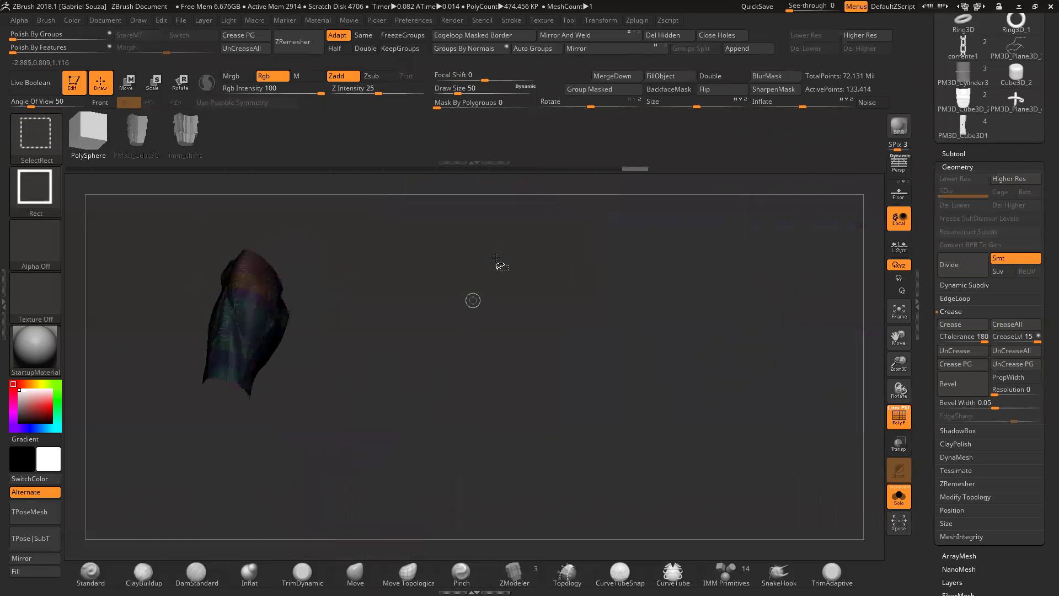
left_click(661, 35)
key("f")
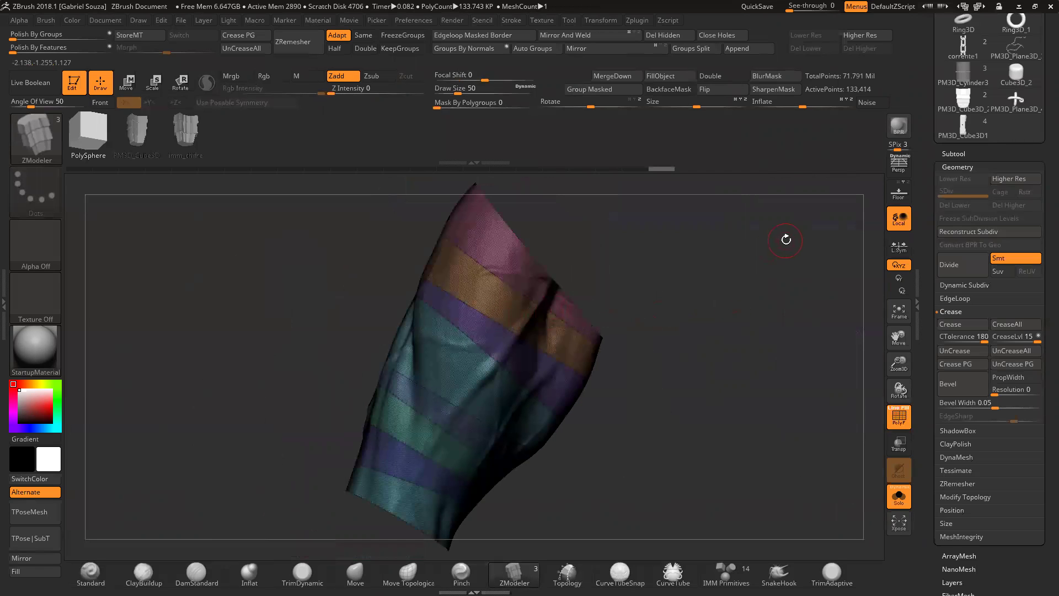
mouse_move(673, 279)
left_mouse_down()
mouse_move(598, 277)
mouse_move(681, 265)
left_mouse_up()
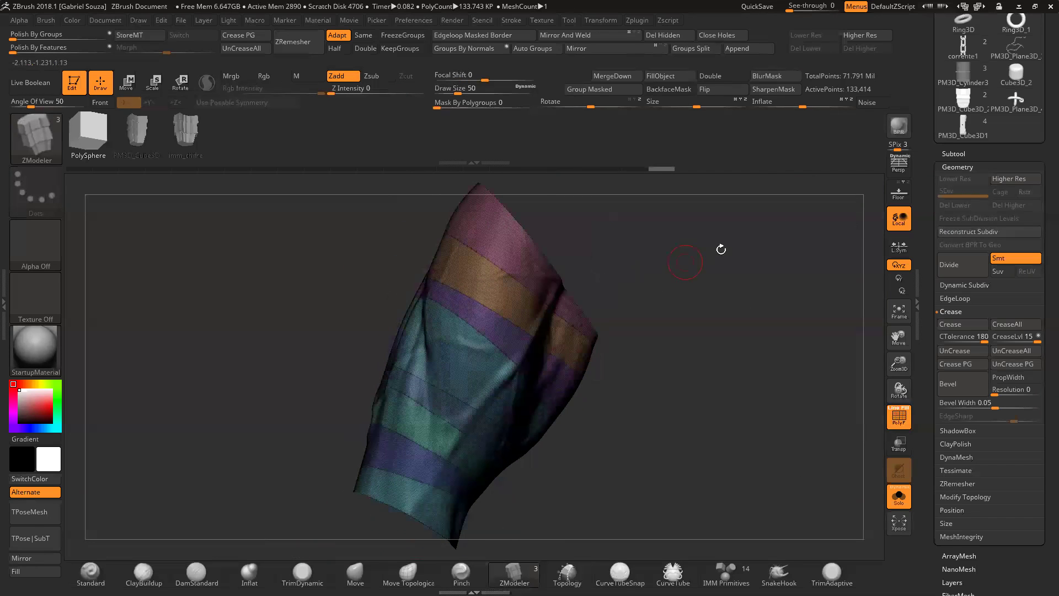
Step: Select the giant3_10__1__12 forearm subtool and inspect its polygroup bands
left_click(941, 153)
left_click(956, 204)
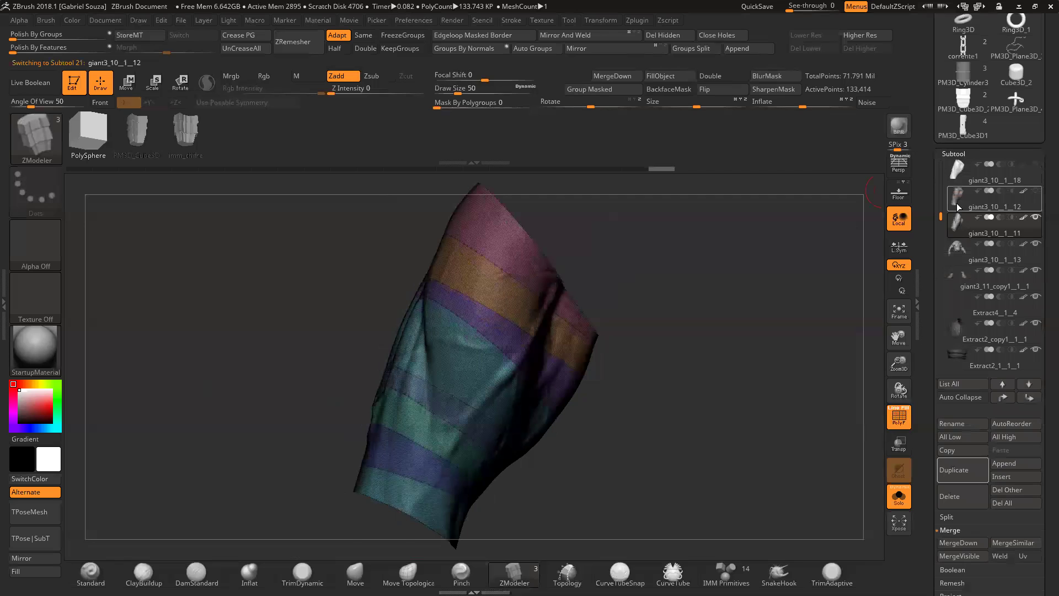
left_click_drag(685, 326, 654, 355)
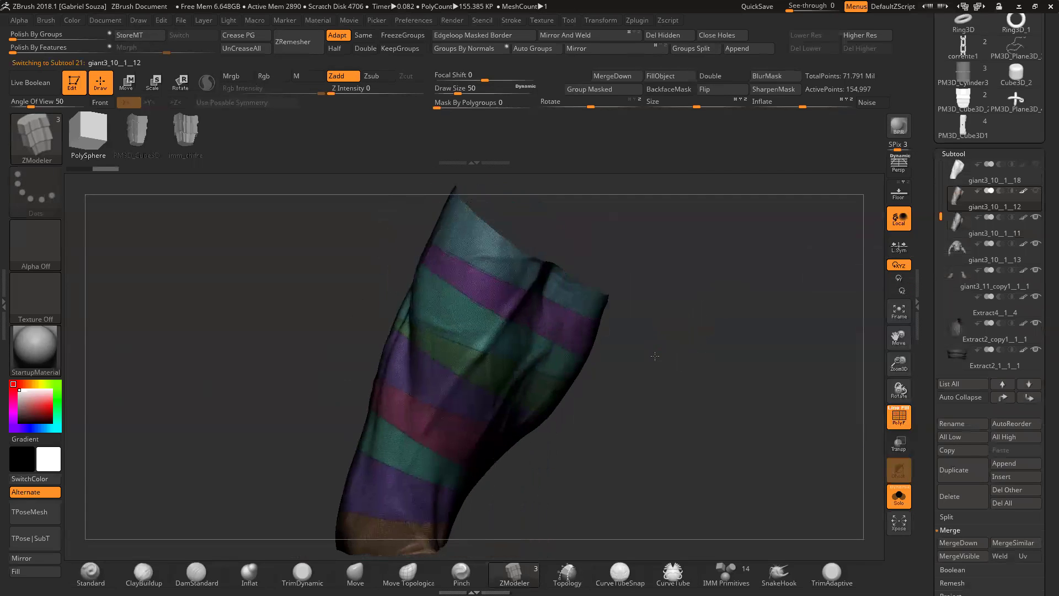
Step: Delete the giant3_10__1__11 forearm subtool, leaving giant3_10__1__12 as the active subtool
left_click(961, 231)
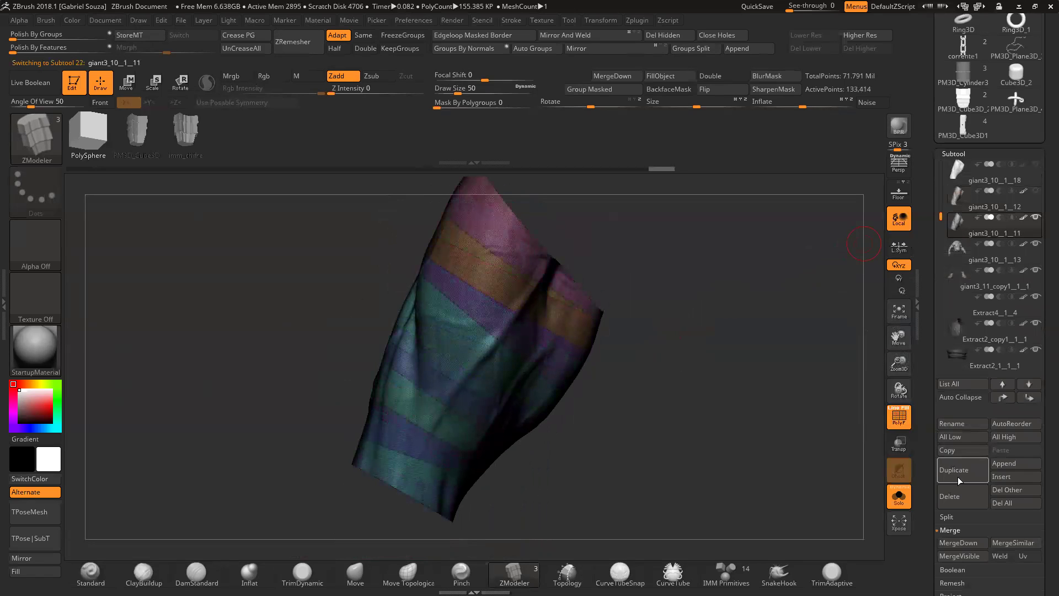
left_click(960, 496)
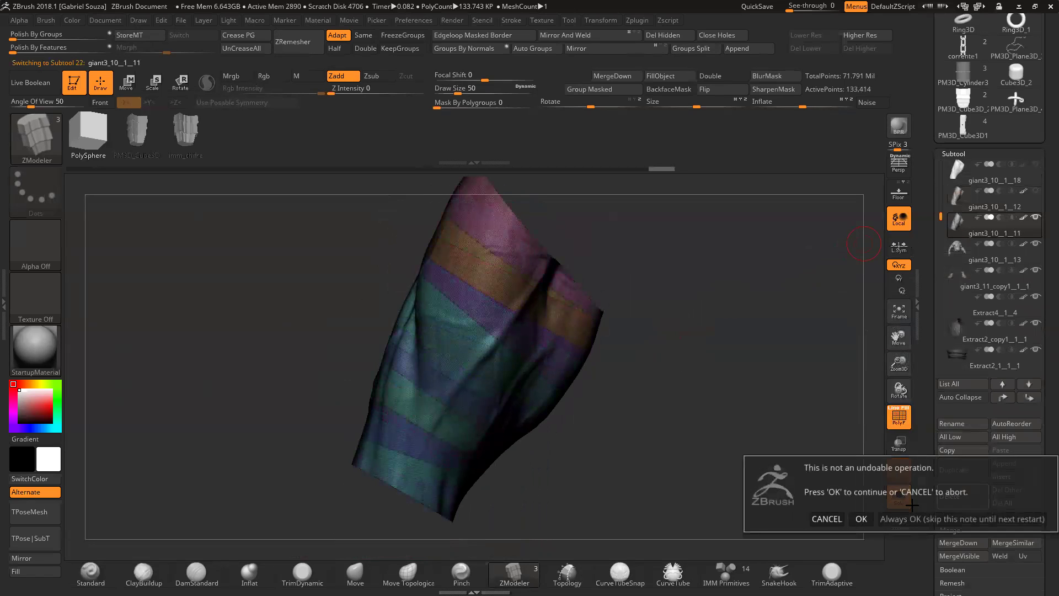
left_click(862, 517)
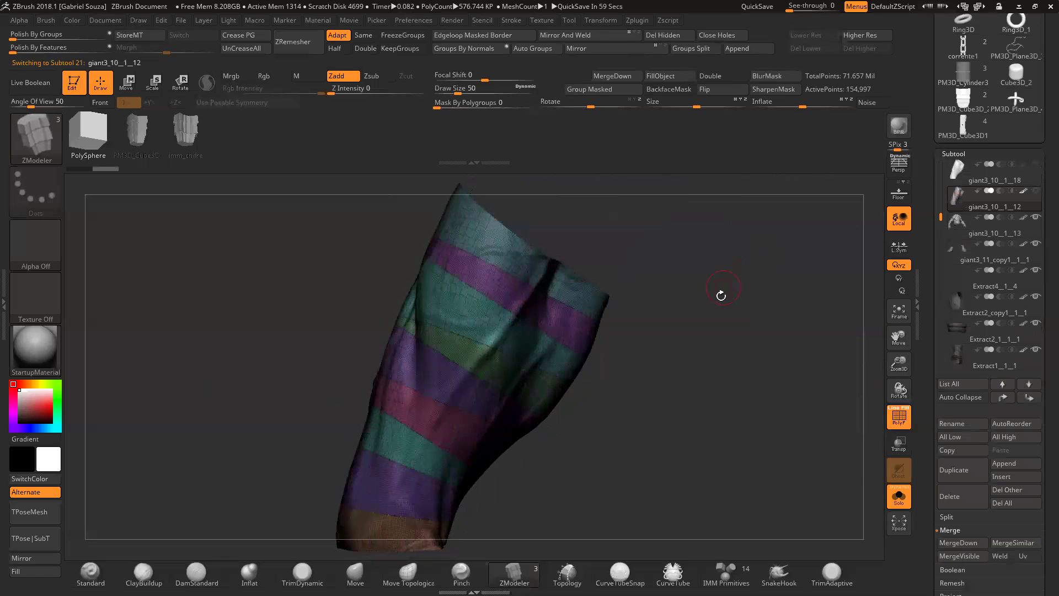
left_click_drag(670, 350, 673, 325)
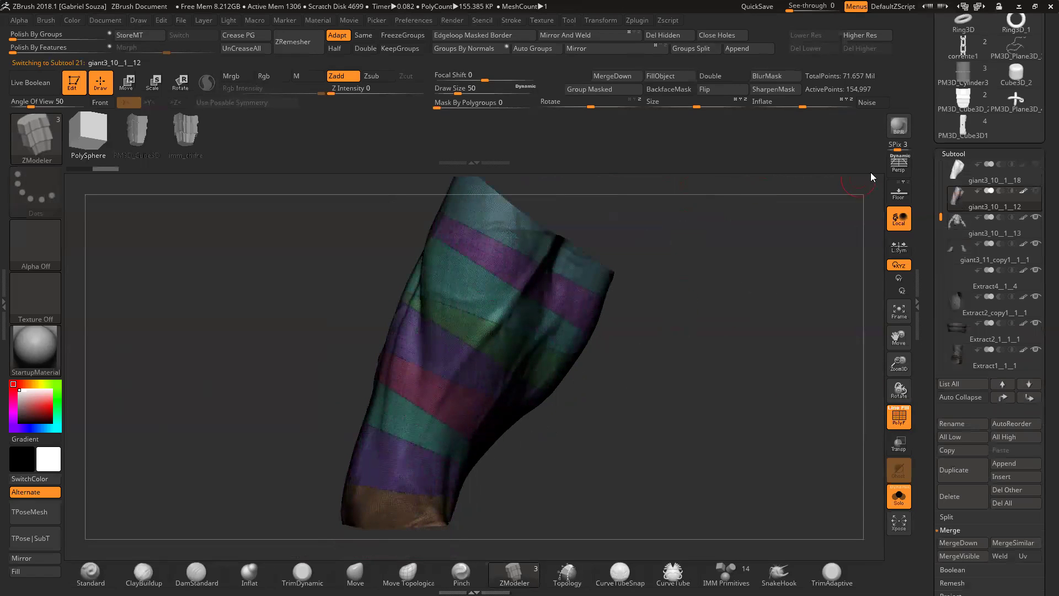
Step: Open the Split options for the giant3_10__1__12 forearm subtool
left_click(958, 519)
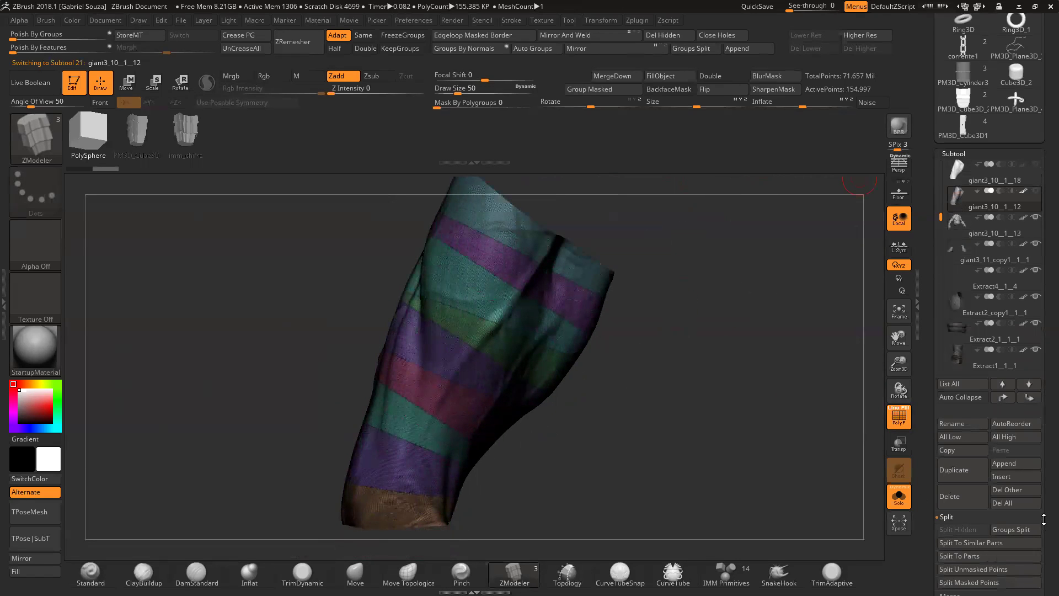
left_click_drag(1044, 519, 1043, 492)
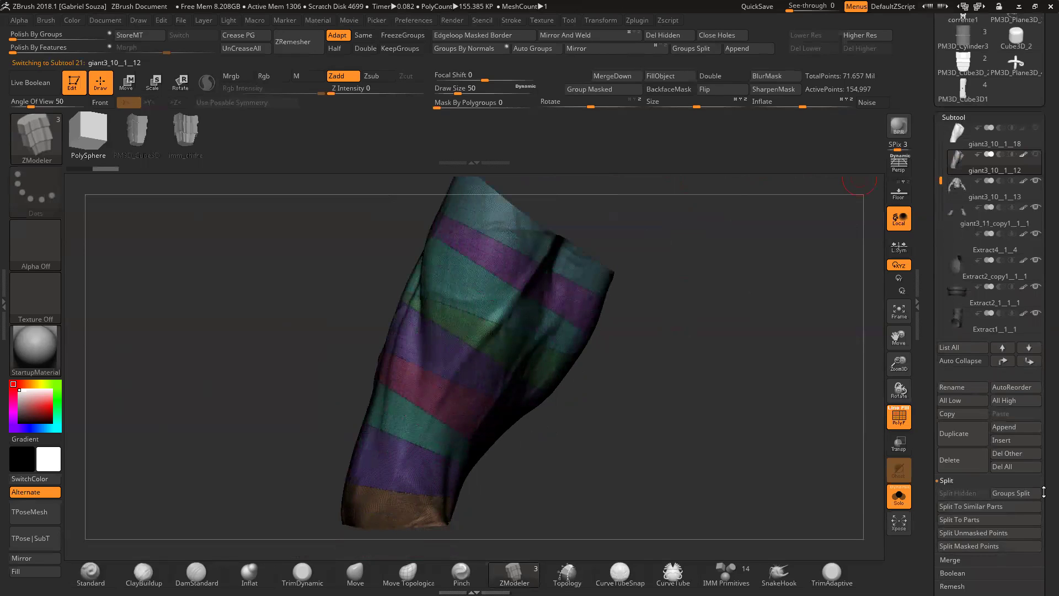
key("u")
key("Return")
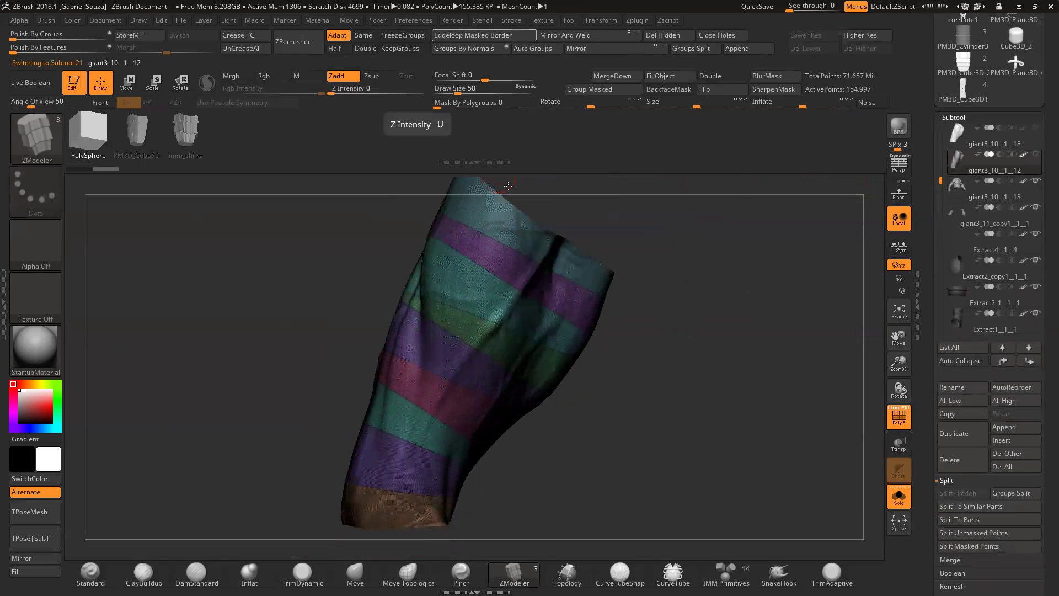
key("ctrl+shift+e")
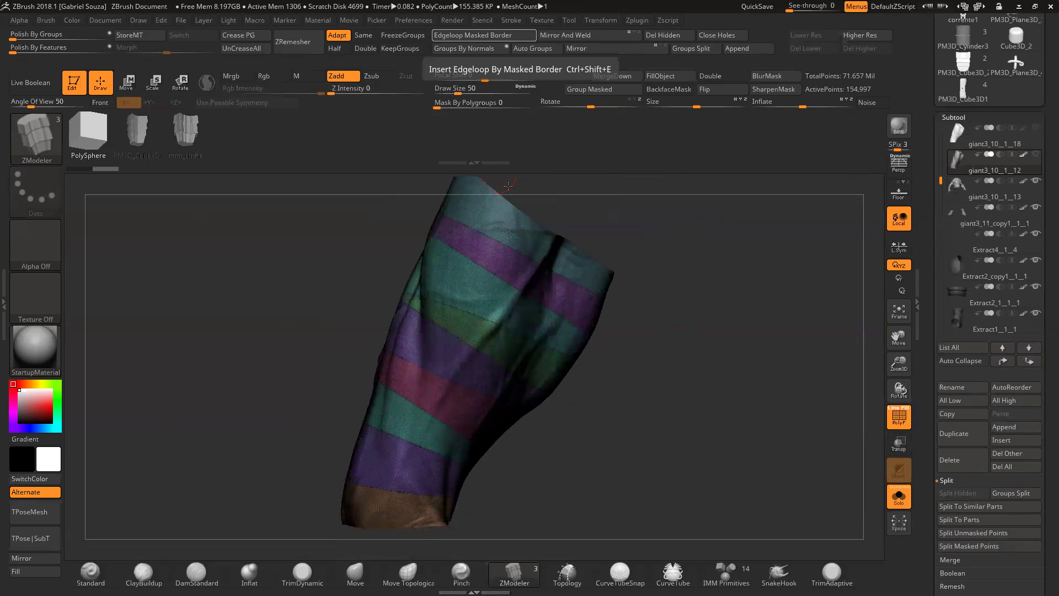
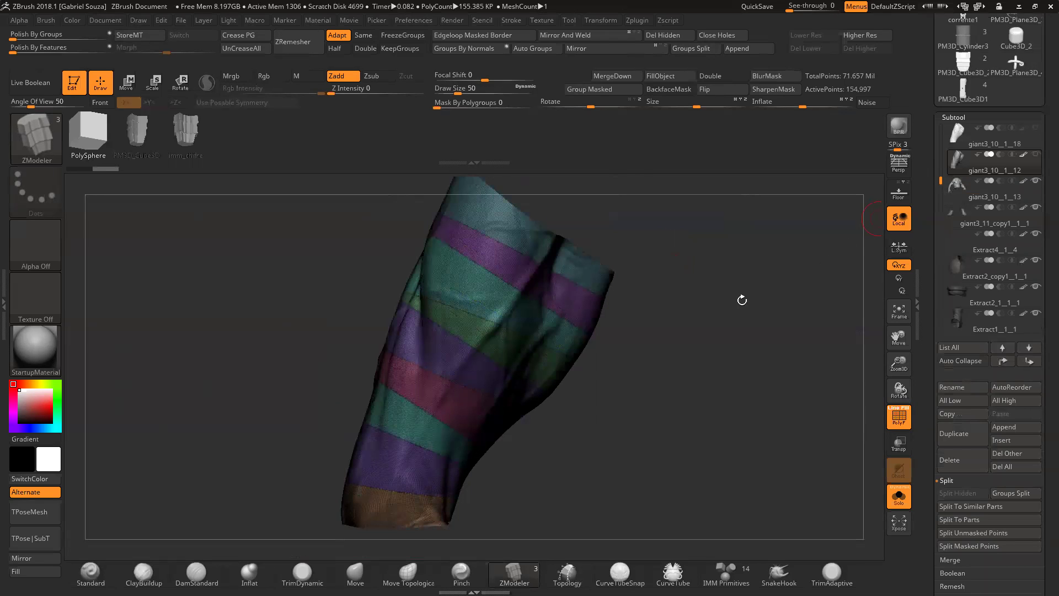
Step: Split the striped leg mesh into separate subtools, one for each polygroup
left_click(1015, 493)
left_click(862, 521)
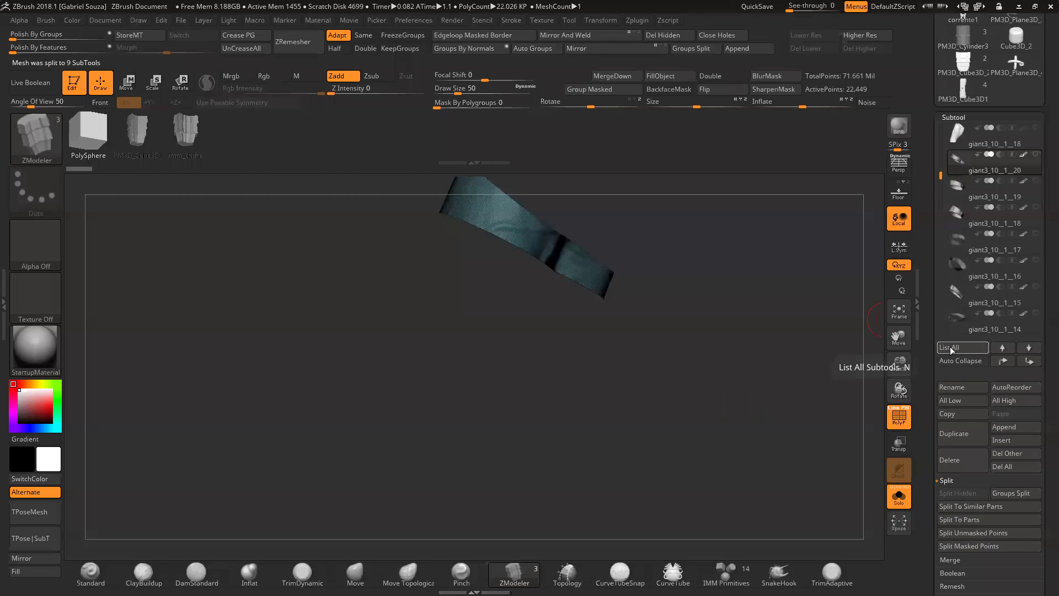
Step: ZRemesh the uppermost leg strip with a target polygons count of 1
left_click(966, 117)
left_click(960, 130)
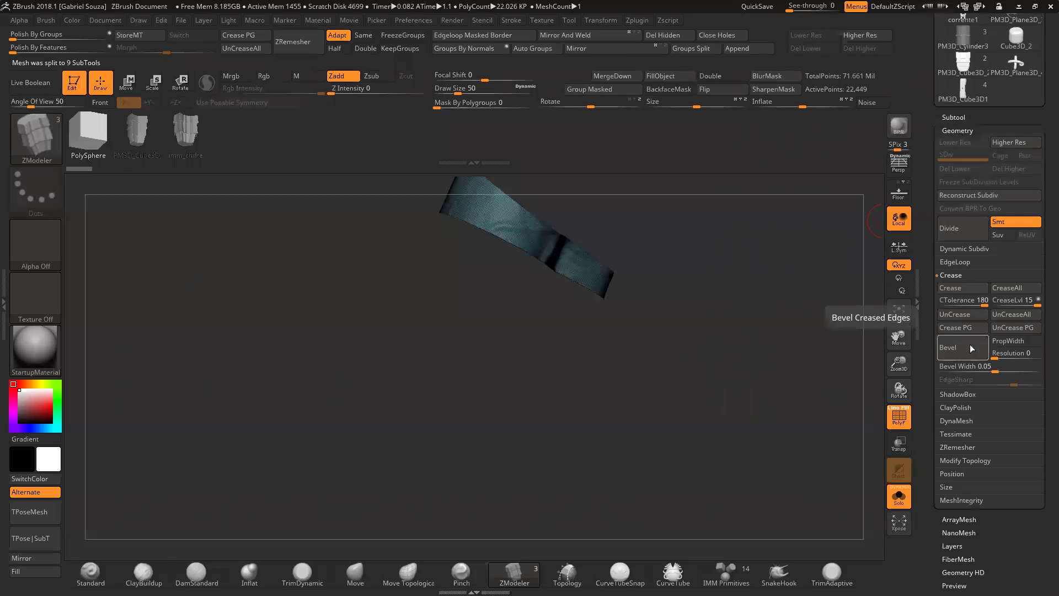
left_click(959, 447)
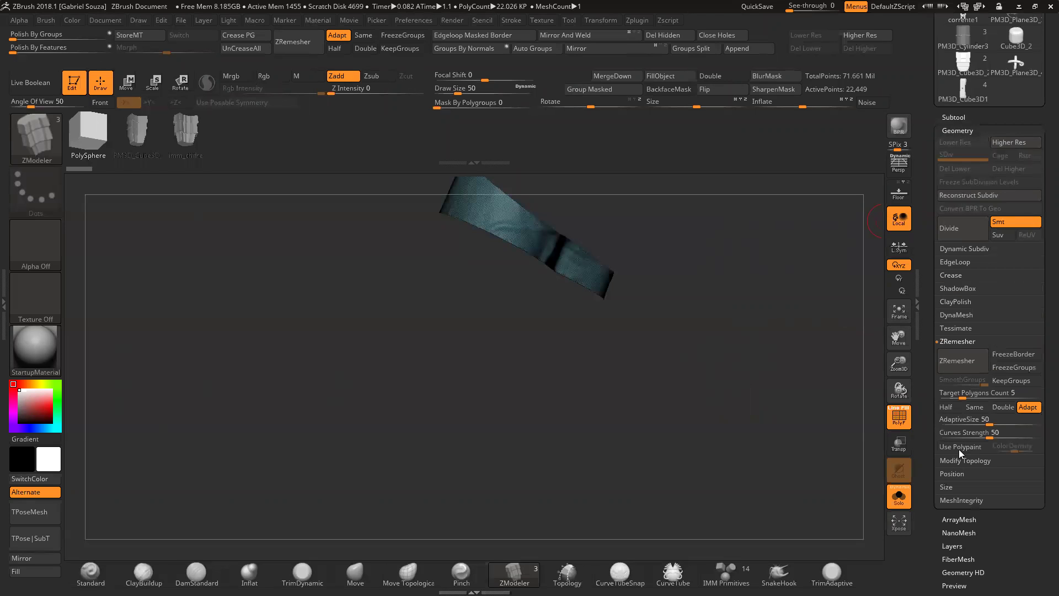
left_click(964, 393)
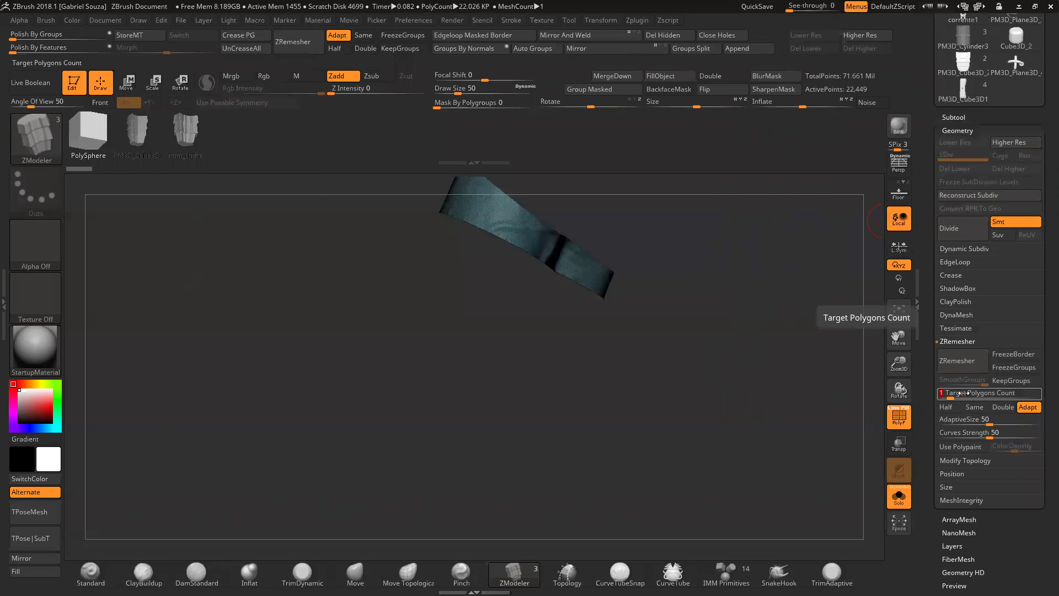
left_click_drag(795, 309, 773, 423, "alt")
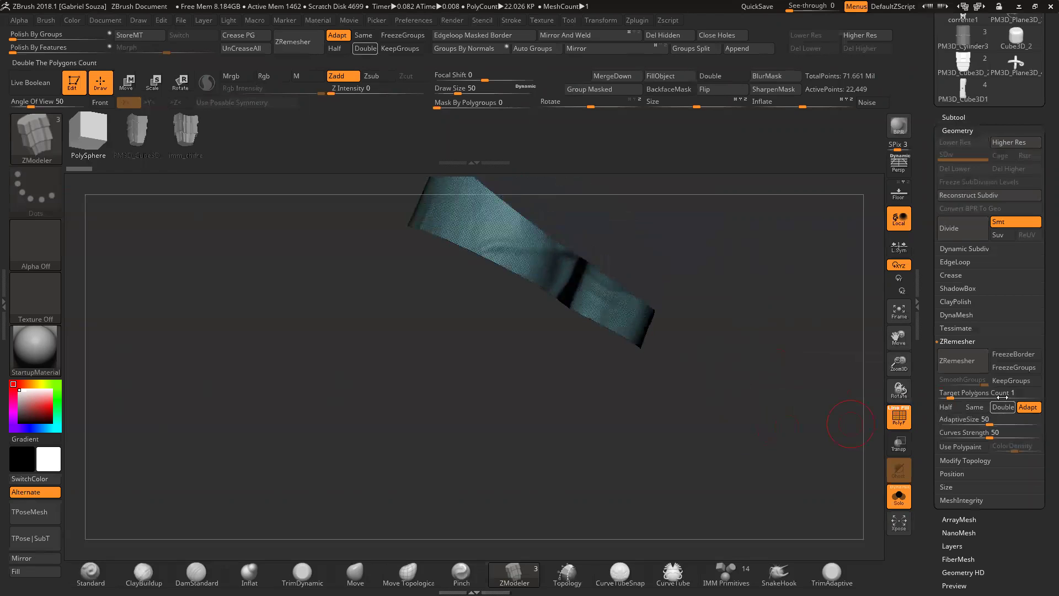
left_click(965, 366)
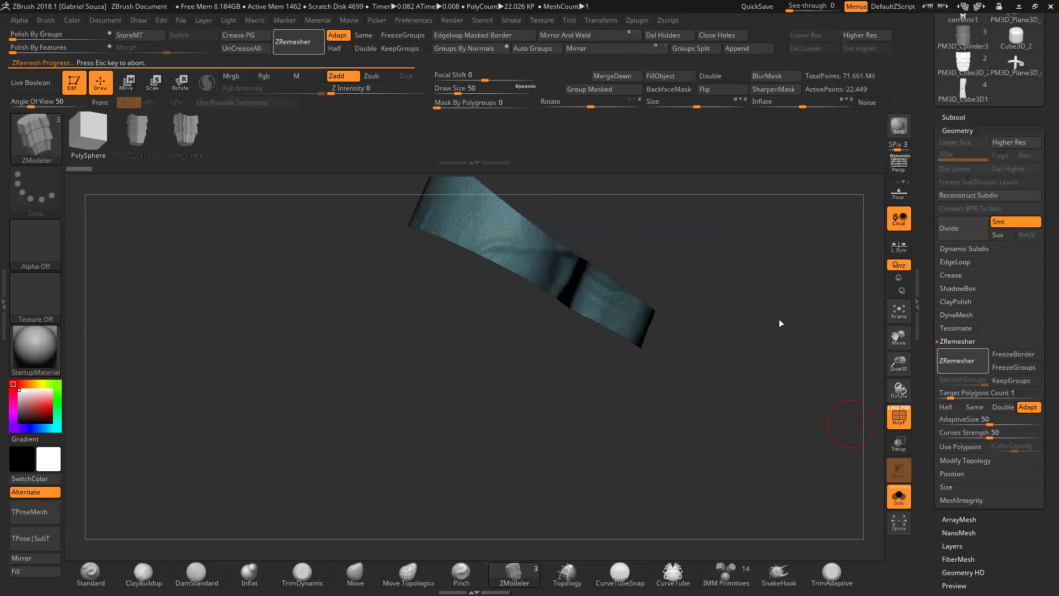
left_click_drag(704, 276, 786, 412)
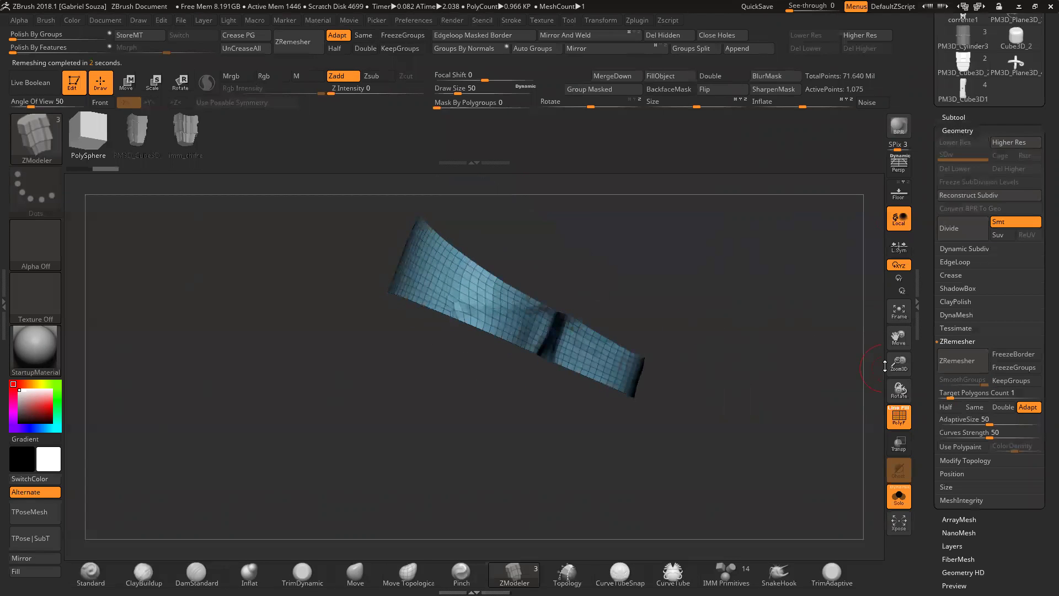
Step: ZRemesh the uppermost strip again with the Same polygon count option
left_click_drag(898, 365, 877, 413)
left_click_drag(503, 339, 503, 436, "alt")
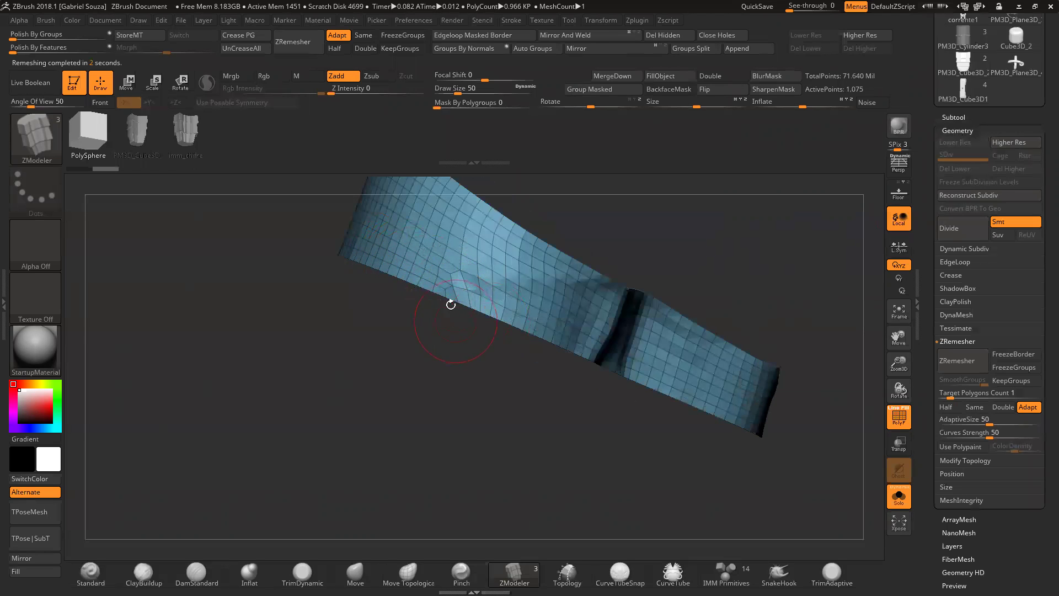
left_click_drag(463, 331, 445, 390)
left_click(974, 406)
left_click(972, 371)
left_click_drag(850, 457, 783, 339)
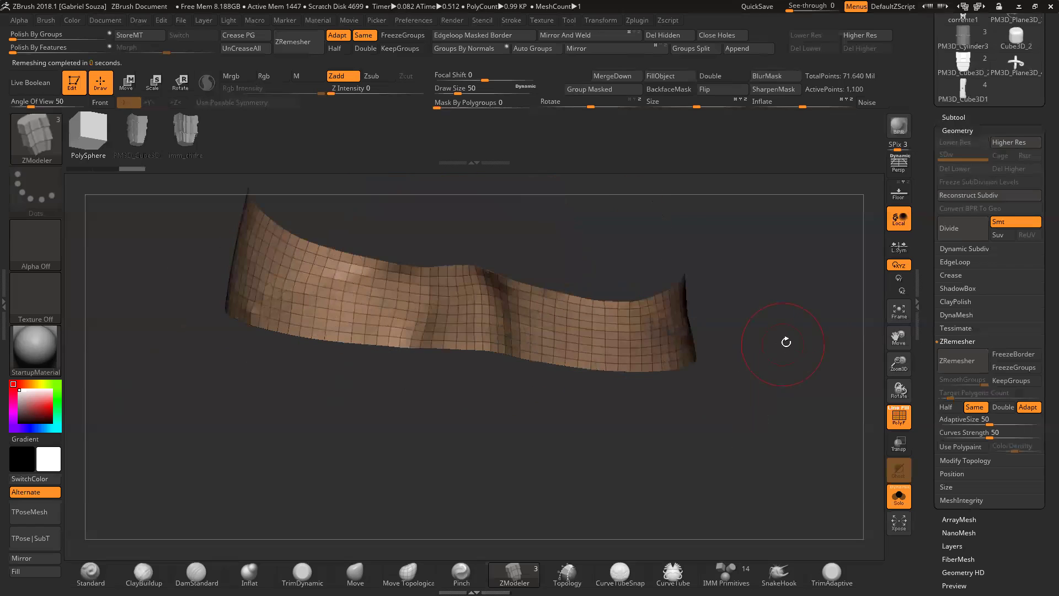
Step: Make subtool giant3_10__1__19 active and ZRemesh it with a target polygons count of 1
left_click(960, 117)
left_click(987, 188)
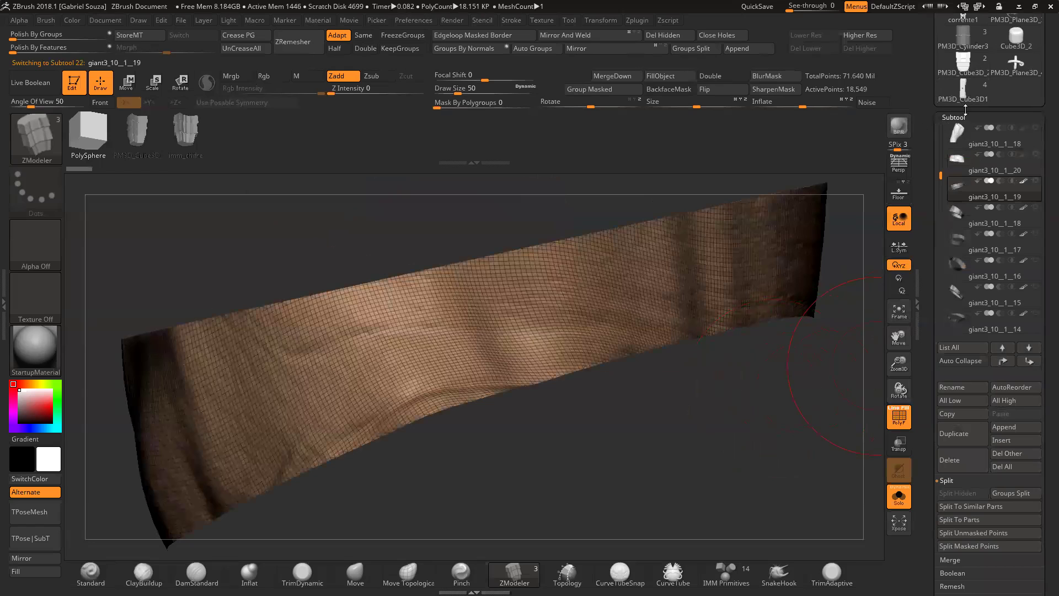
left_click_drag(965, 111, 965, 112)
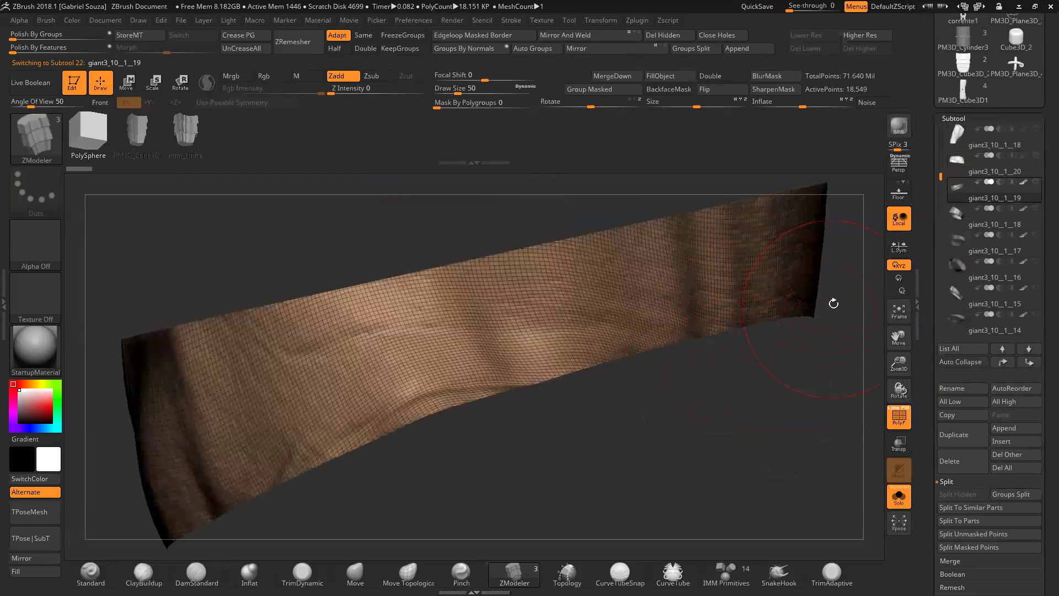
left_click(954, 118)
left_click(958, 131)
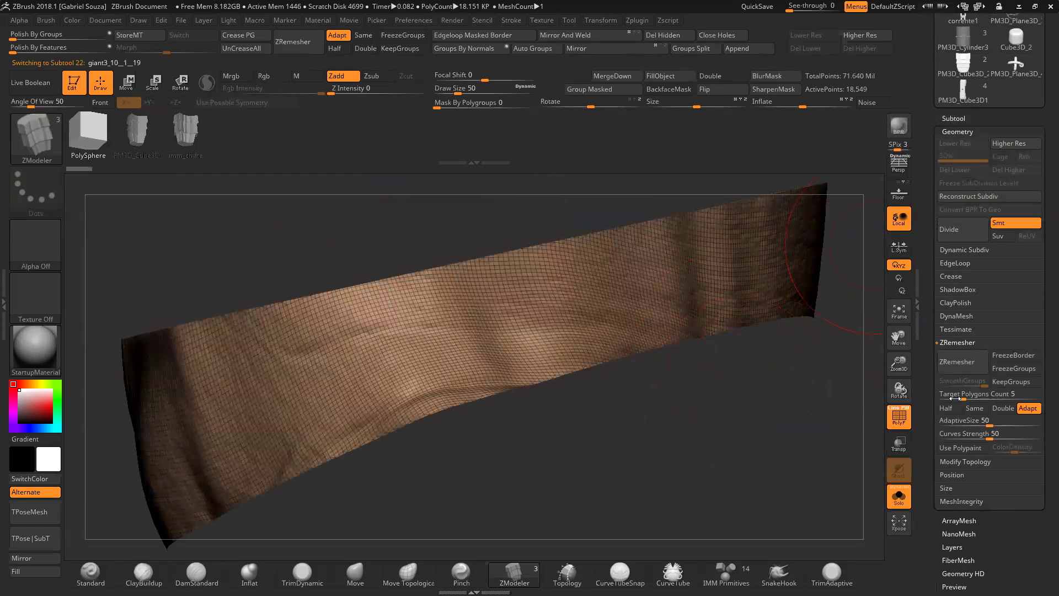
left_click(961, 390)
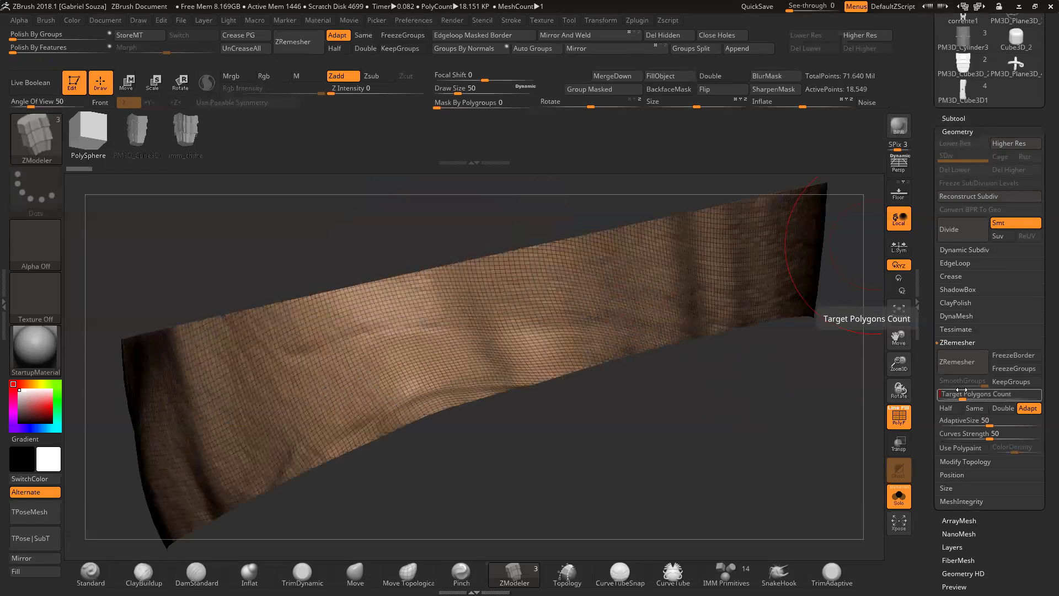
left_click(956, 361)
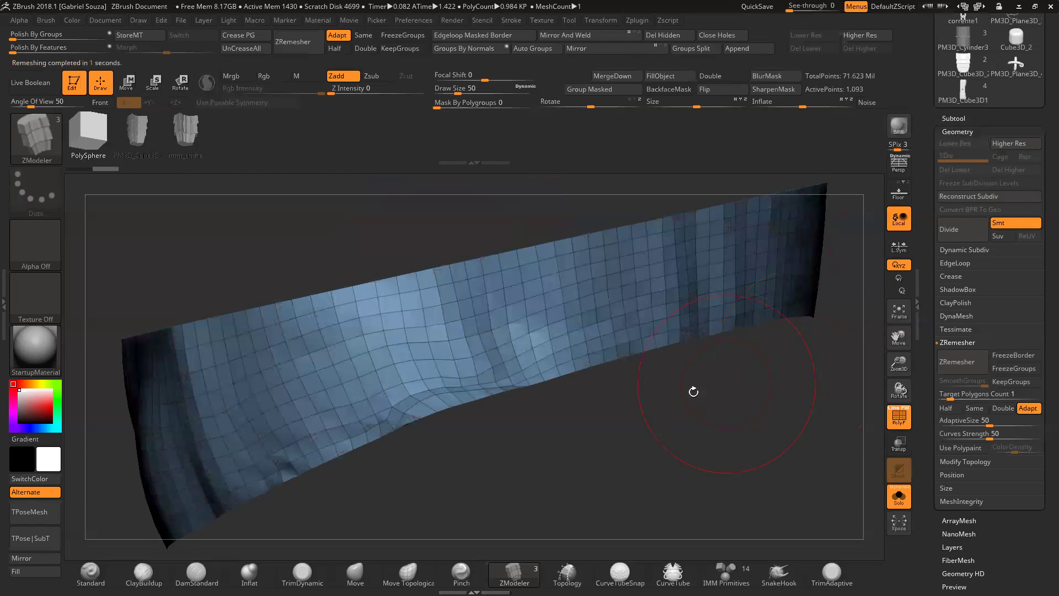
Step: Set the Draw Size to 17 and choose the Move brush for the strip's uneven lower edge
left_click_drag(583, 443, 532, 309)
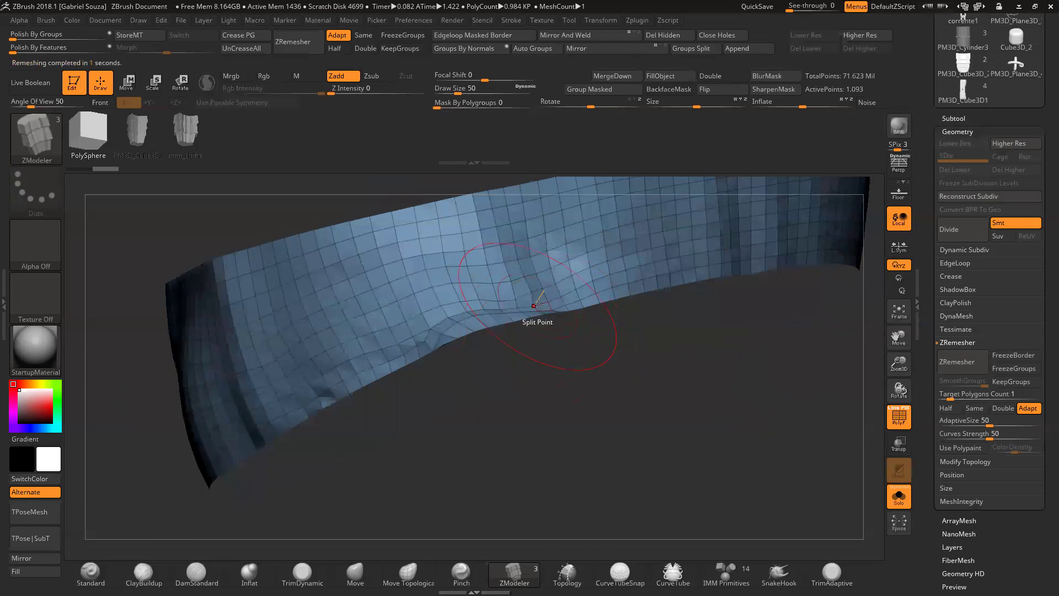
left_click_drag(574, 428, 613, 451)
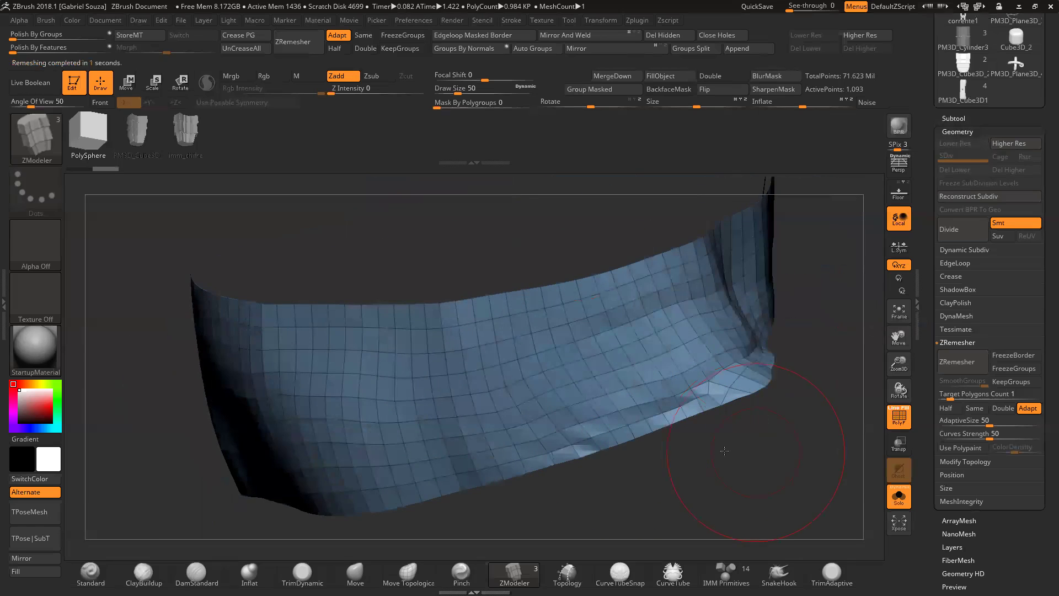
left_click_drag(725, 451, 582, 331)
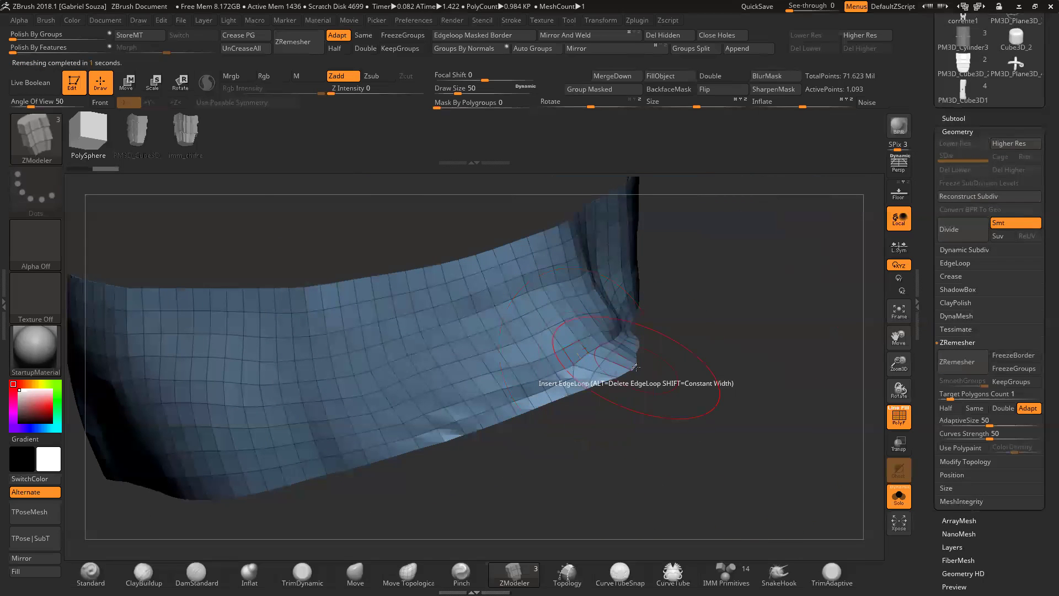
left_click_drag(458, 93, 449, 93)
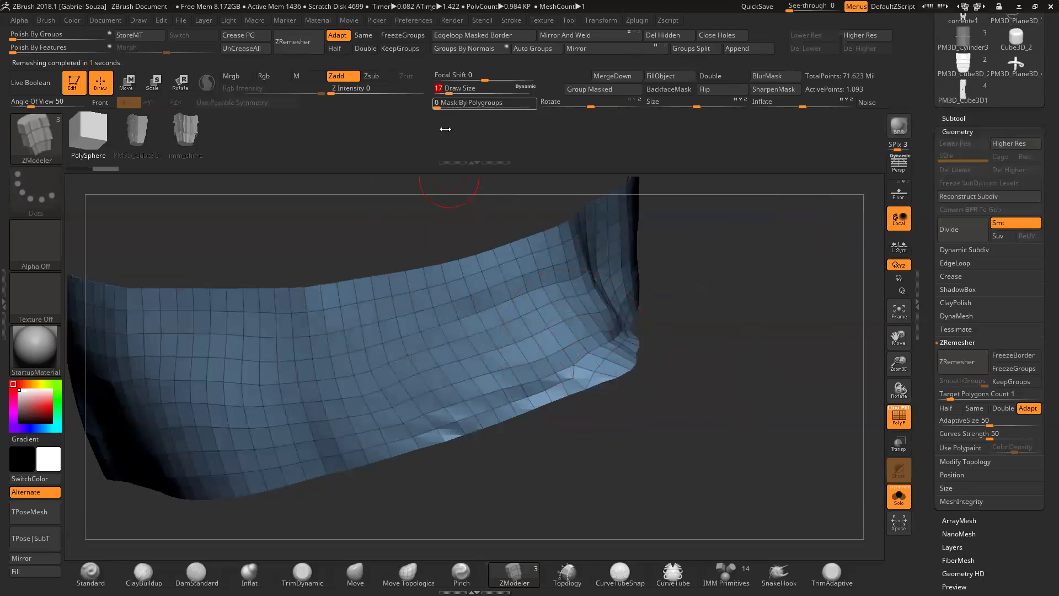
left_click(356, 573)
mouse_move(660, 402)
left_mouse_down()
mouse_move(668, 325)
mouse_move(728, 321)
mouse_move(769, 351)
mouse_move(696, 338)
left_mouse_up()
Step: Rerun ZRemesher on the second strip with the Same option and check its edge flow around the fold
left_click(979, 409)
left_click_drag(864, 370, 762, 332)
left_click(960, 369)
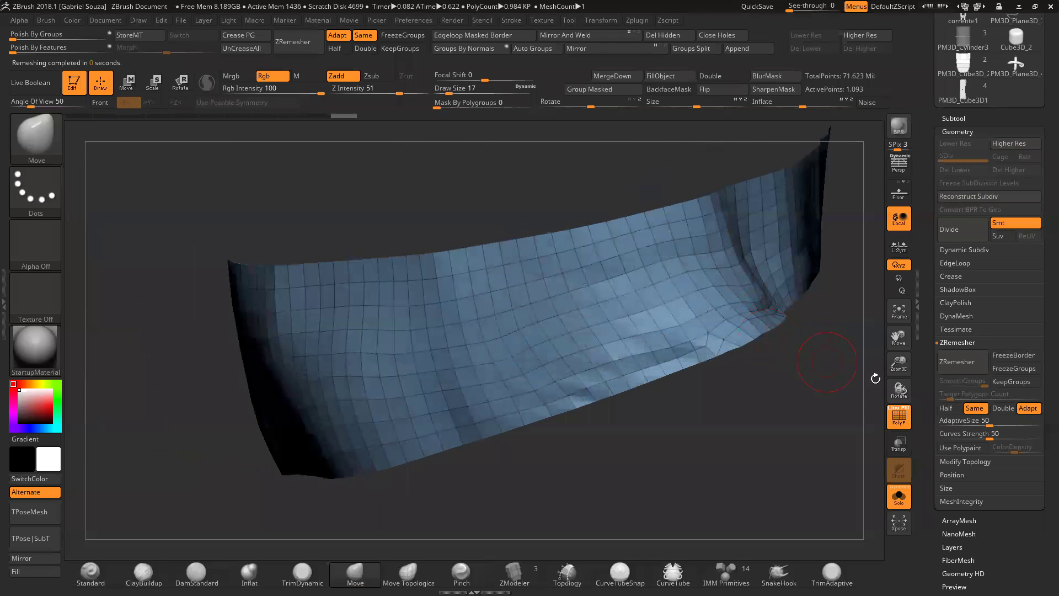
left_click(957, 362)
left_click_drag(789, 369, 741, 369)
mouse_move(768, 384)
left_mouse_down()
mouse_move(711, 392)
mouse_move(799, 371)
mouse_move(725, 392)
mouse_move(755, 380)
left_mouse_up()
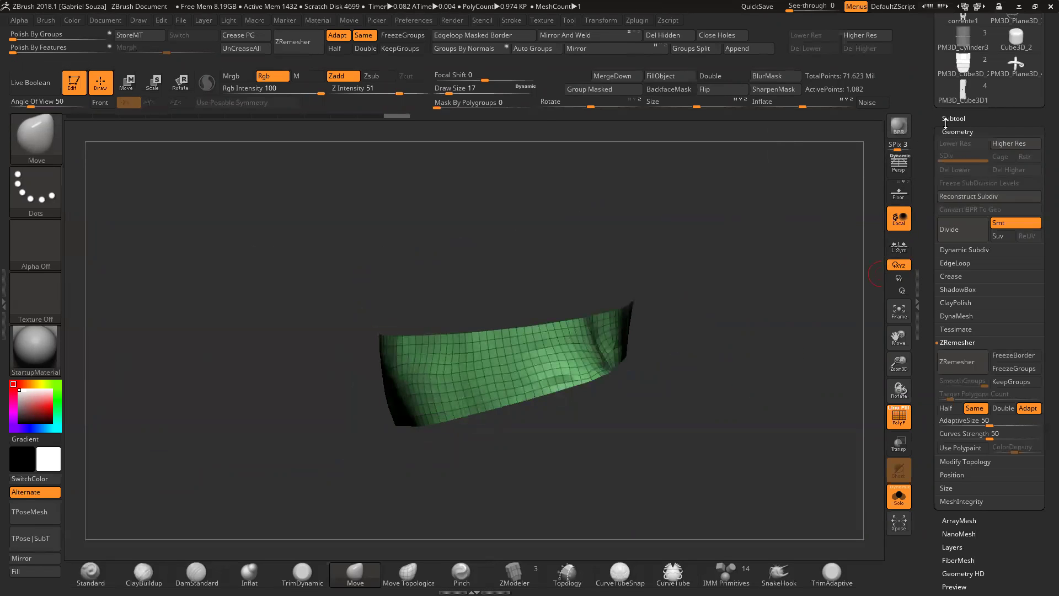
left_click_drag(900, 363, 761, 363)
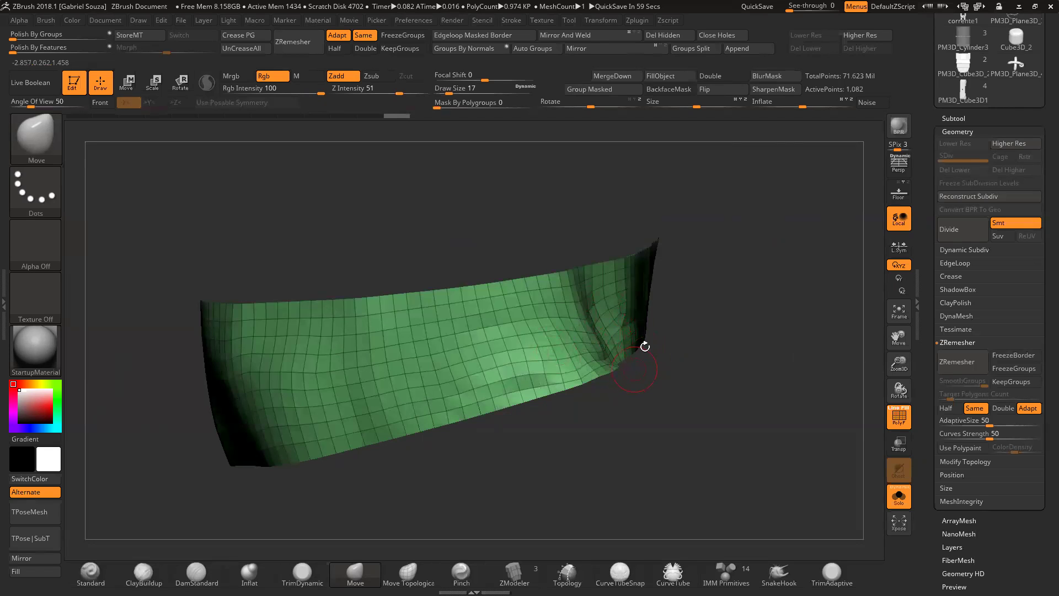
left_click_drag(727, 391, 636, 290)
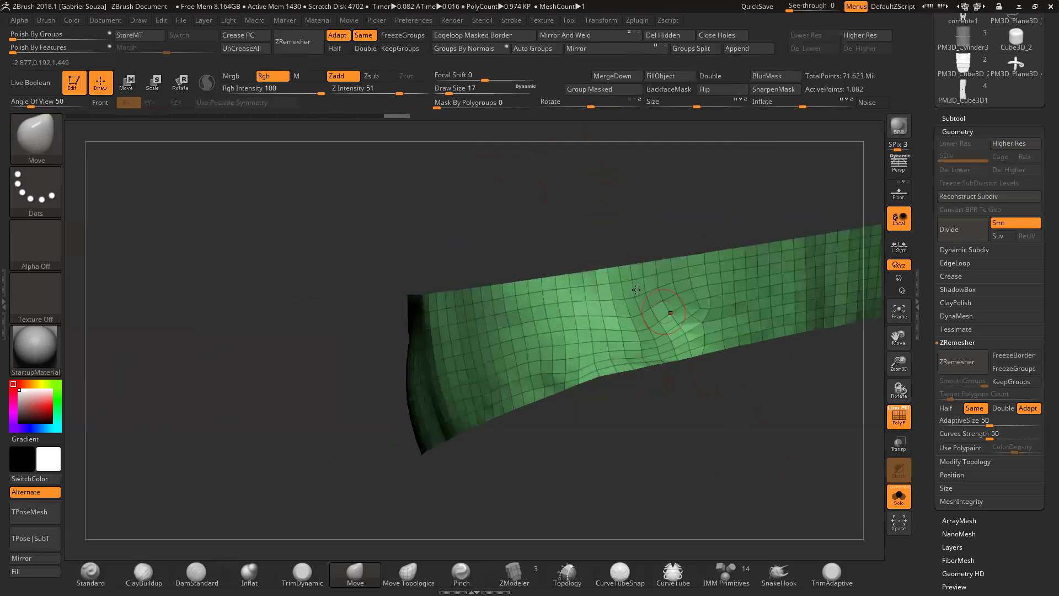
left_click_drag(558, 394, 615, 453)
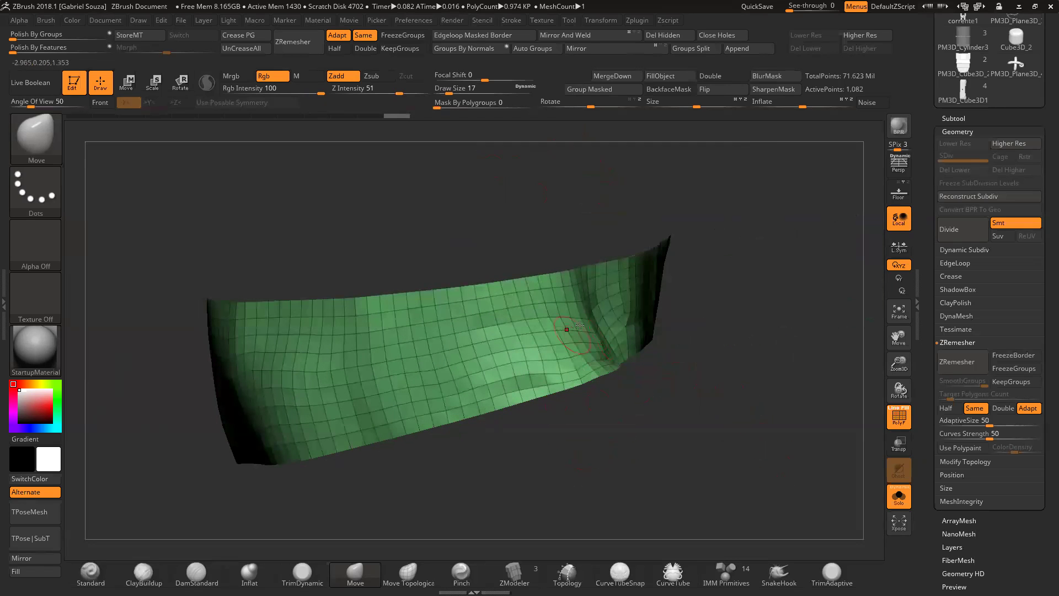
Step: Make the full leg subtool giant3_10__1__18 active and examine its topology and polygroup bands
left_click(950, 118)
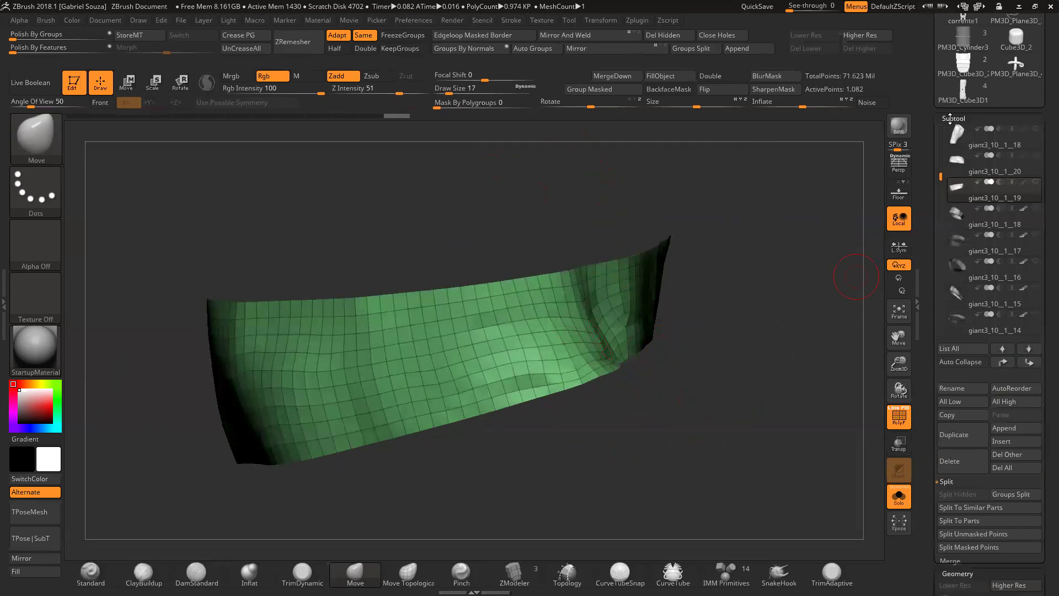
left_click_drag(941, 156, 942, 168)
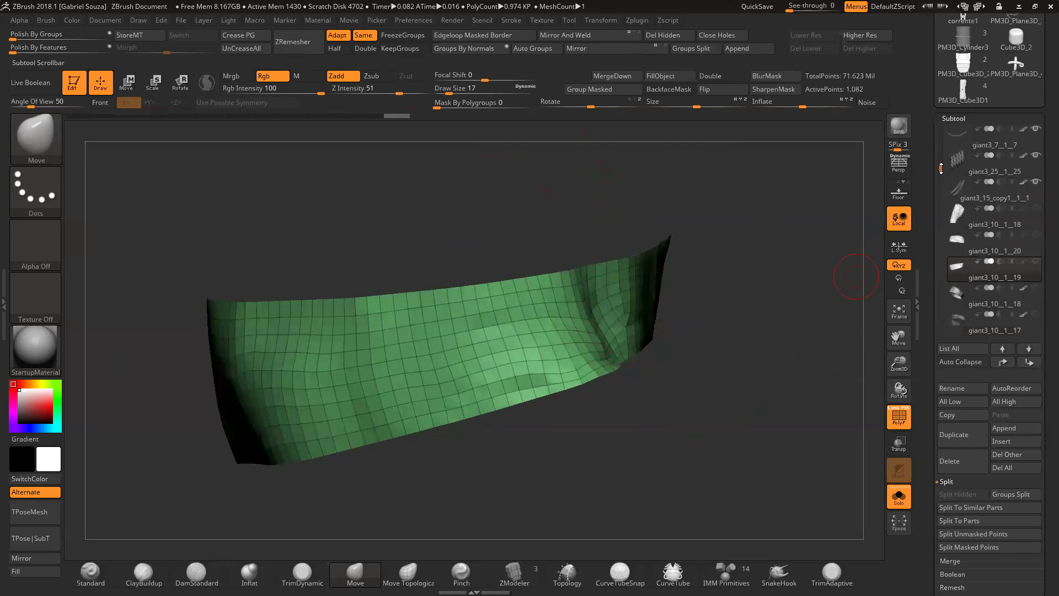
left_click(960, 217)
left_click_drag(682, 338, 605, 347)
key("f")
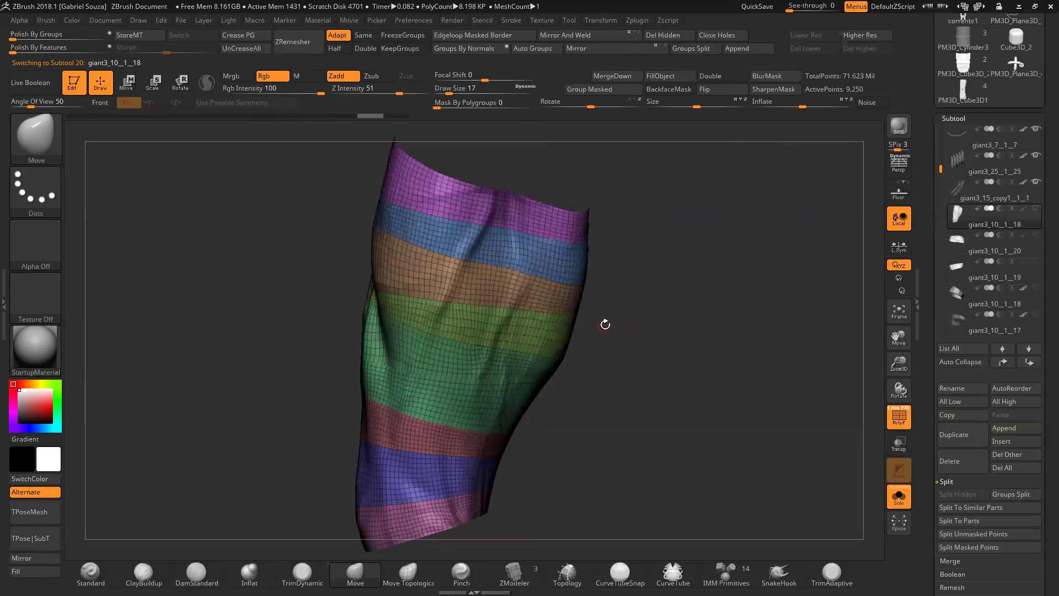
left_click_drag(602, 322, 649, 323)
left_click_drag(899, 364, 898, 400)
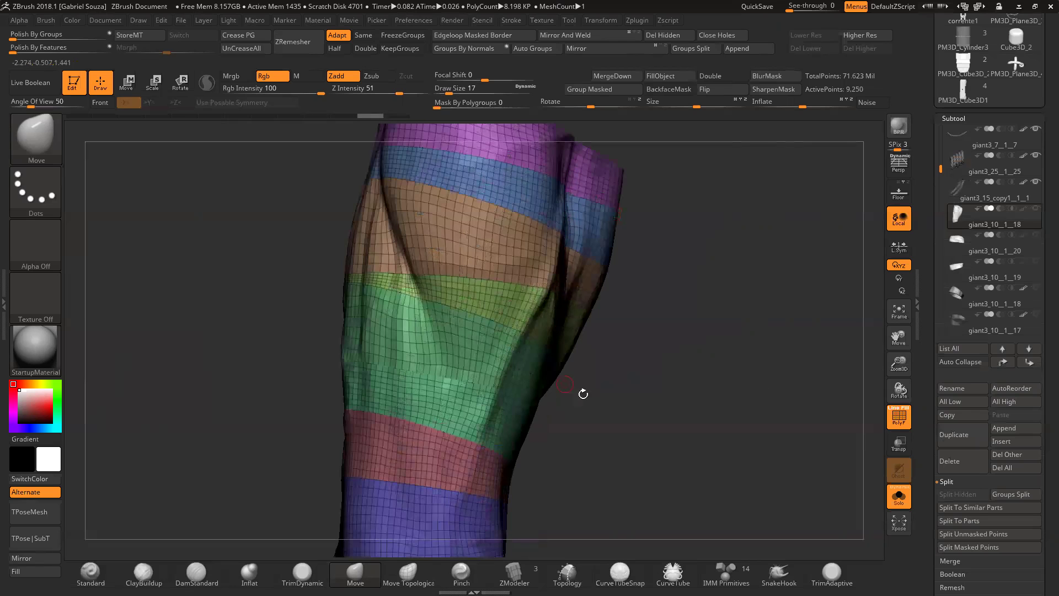
left_click_drag(681, 288, 658, 384)
left_click_drag(899, 361, 899, 393)
left_click_drag(721, 389, 634, 417, "alt")
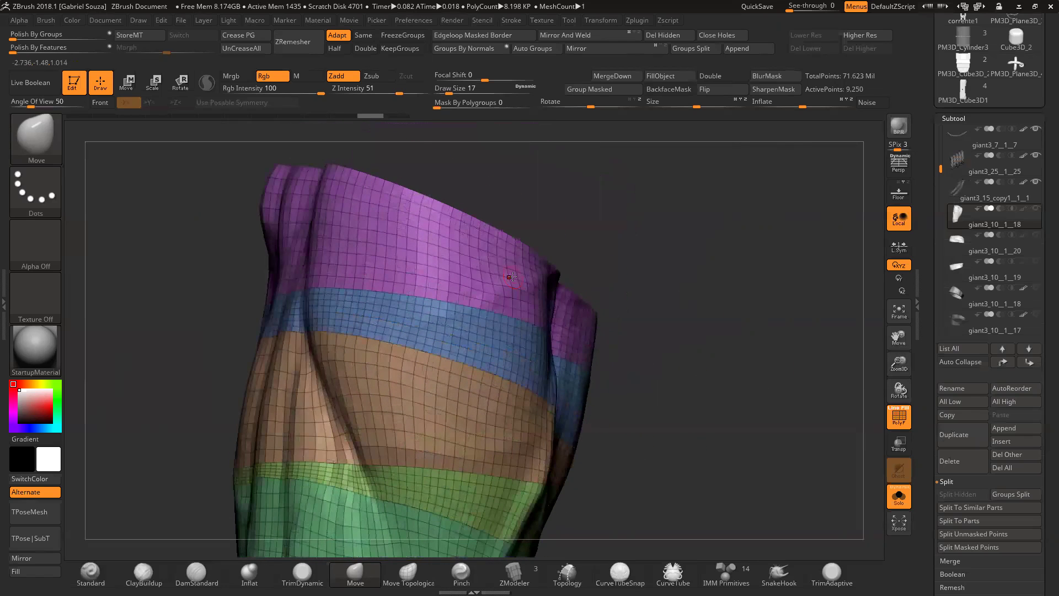
key("f")
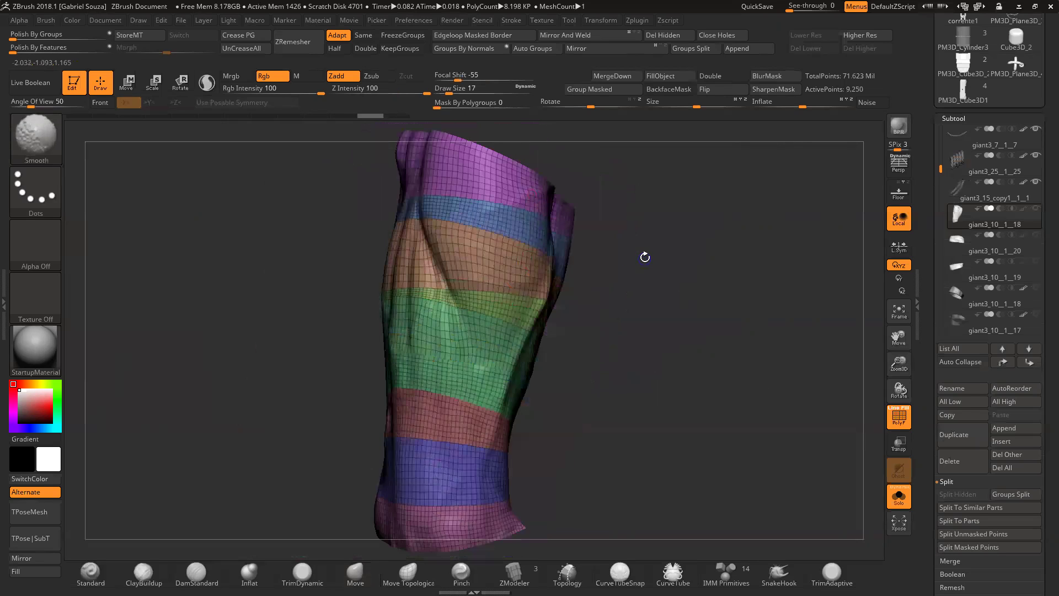
Step: Turn off the polyframe display and examine the leg's folds and surface from several sides
key("shift+f")
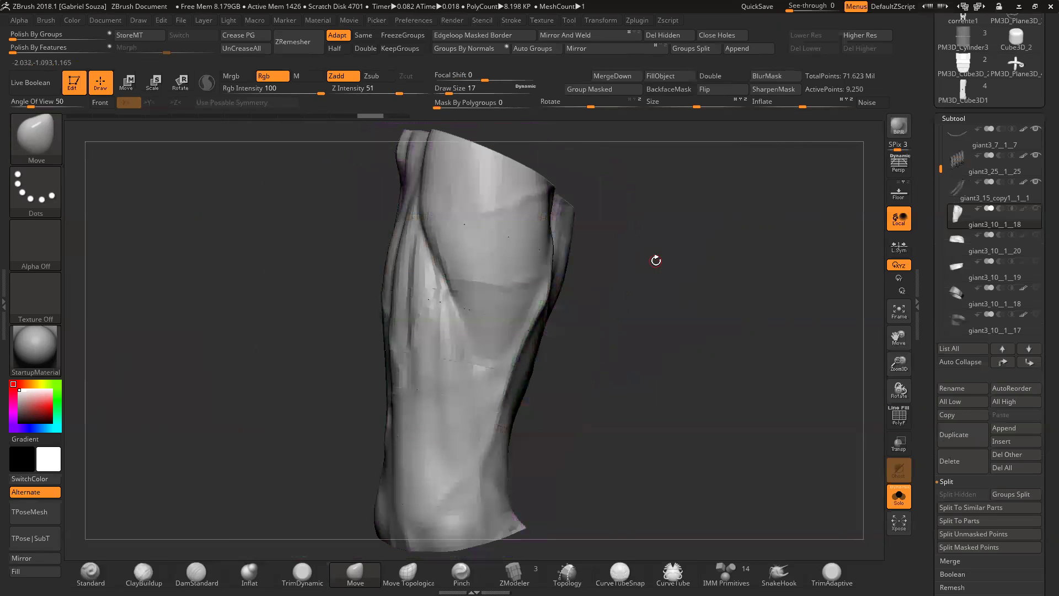
left_click_drag(656, 260, 500, 199)
mouse_move(634, 290)
left_mouse_down()
mouse_move(653, 301)
mouse_move(628, 292)
left_mouse_up()
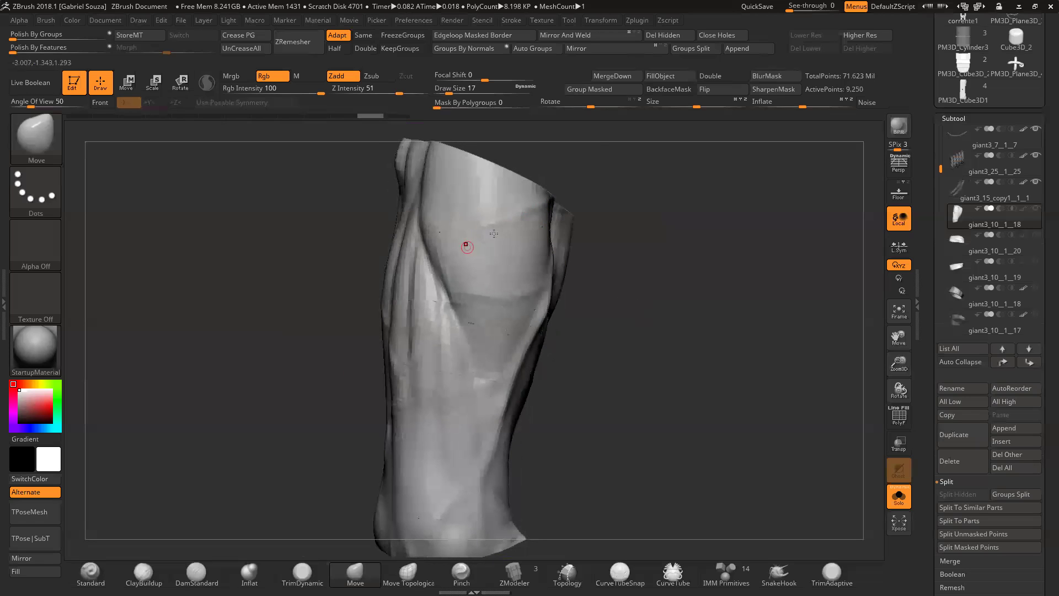
left_click_drag(608, 252, 617, 240)
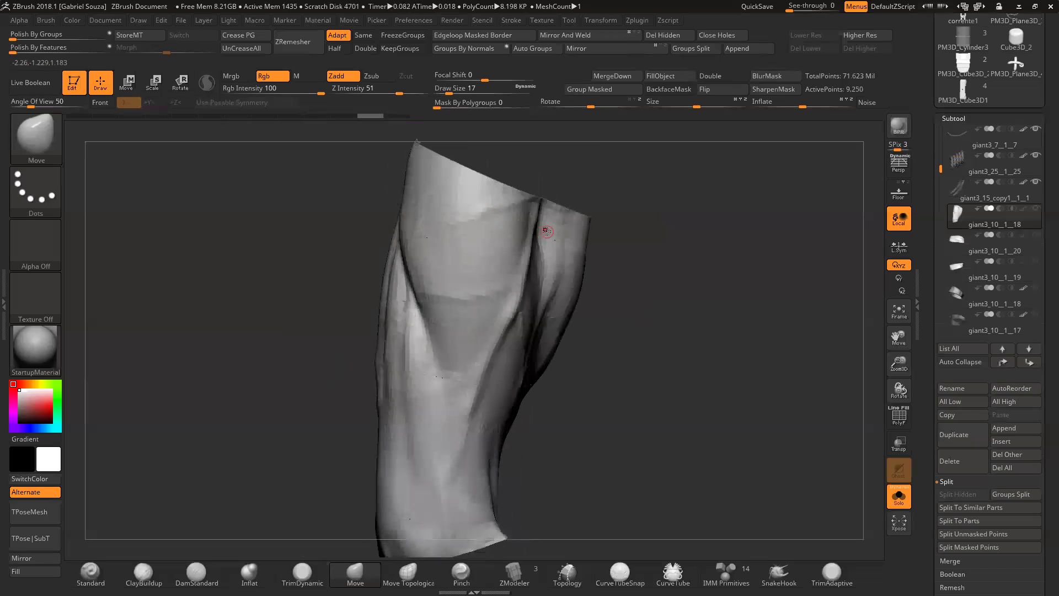
left_click_drag(667, 321, 432, 240)
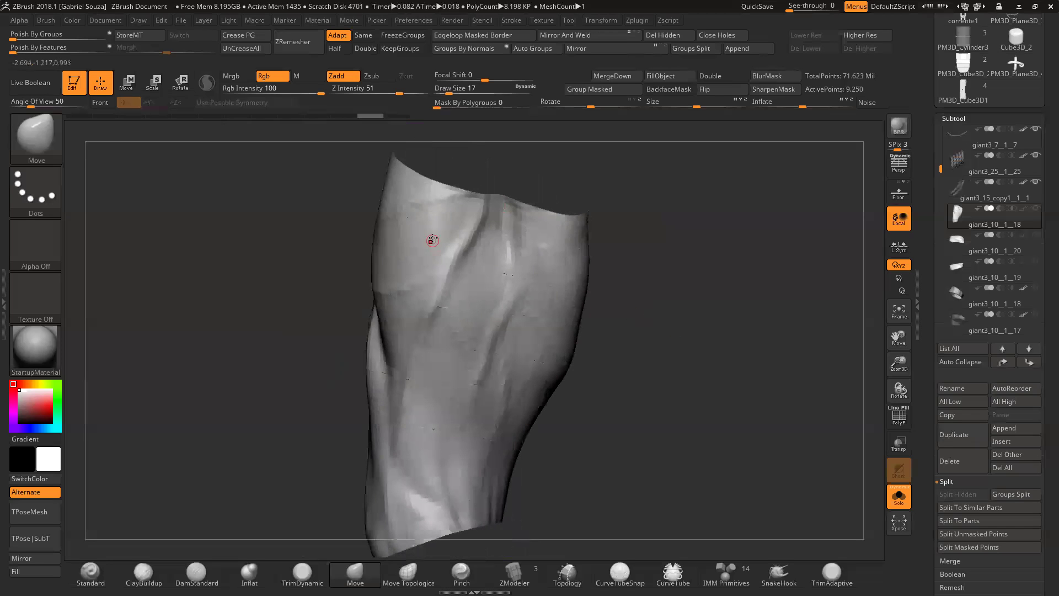
left_click_drag(659, 269, 712, 267)
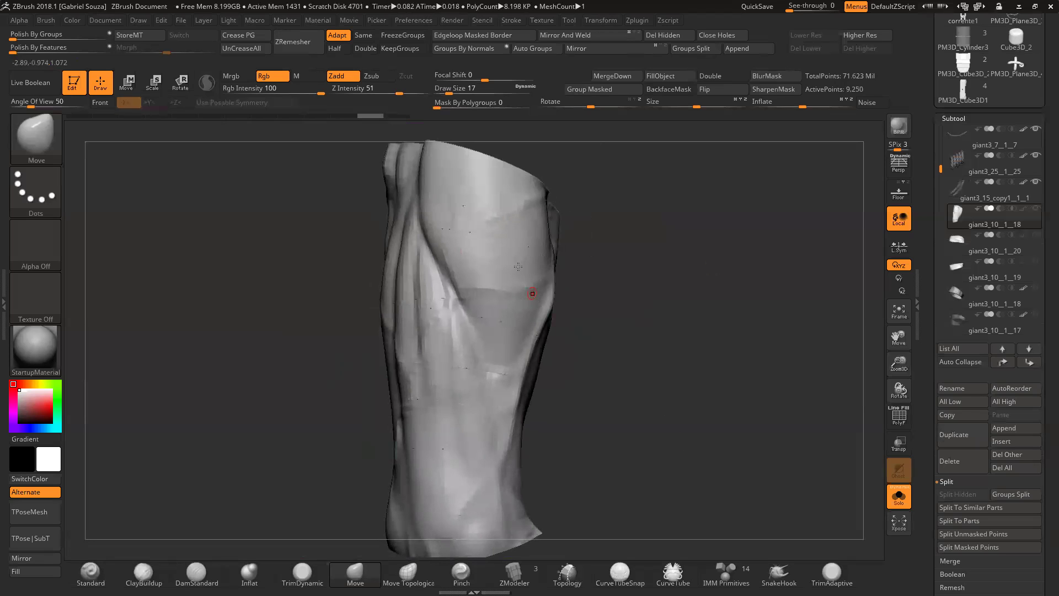
Step: Set the Draw Size to 97 and adjust the upper part of the leg with the Move brush
left_click_drag(451, 91, 467, 94)
left_click_drag(611, 243, 544, 237)
left_click_drag(482, 213, 493, 208, "shift")
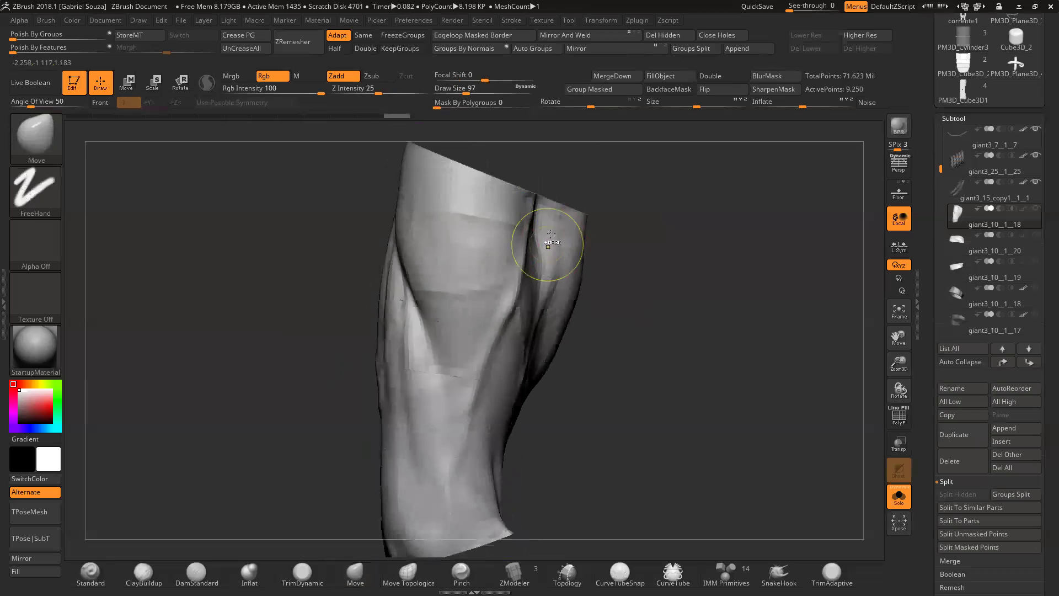
Step: Try to extrude all polygons of the leg mesh with the ZModeler brush, and undo the extrusion
left_click_drag(634, 246, 653, 320)
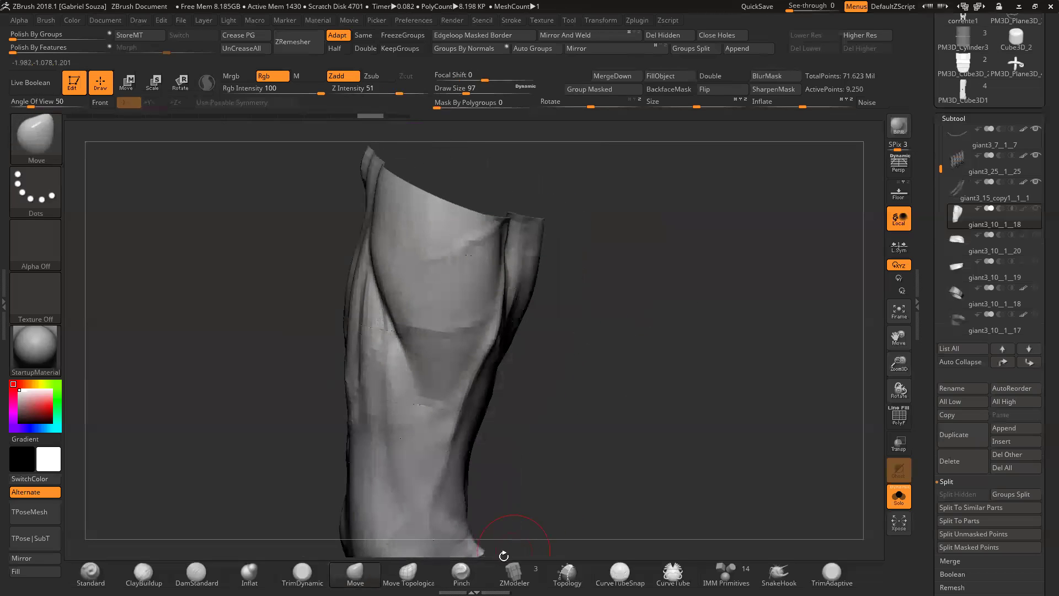
left_click(514, 573)
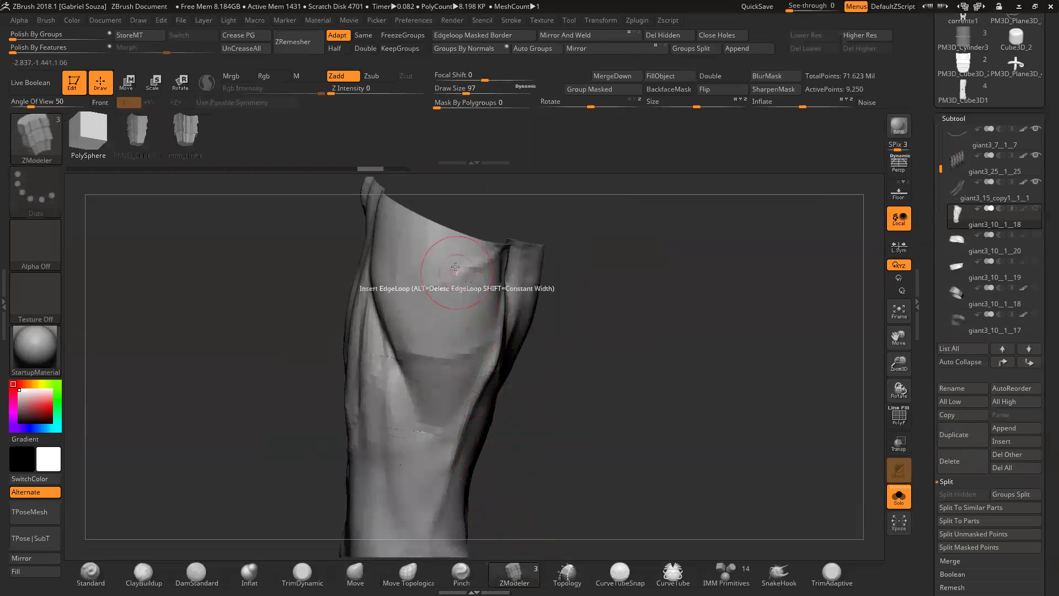
key("space")
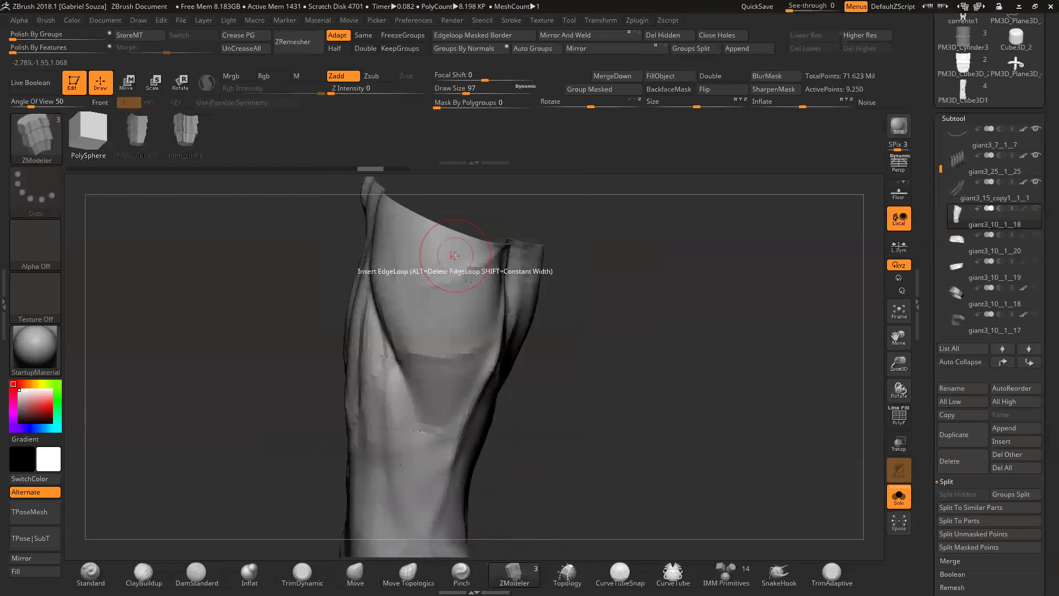
left_click(455, 255)
mouse_move(602, 246)
left_mouse_down()
mouse_move(546, 236)
mouse_move(448, 295)
mouse_move(487, 395)
left_mouse_up()
key("shift")
left_click_drag(627, 323, 474, 298)
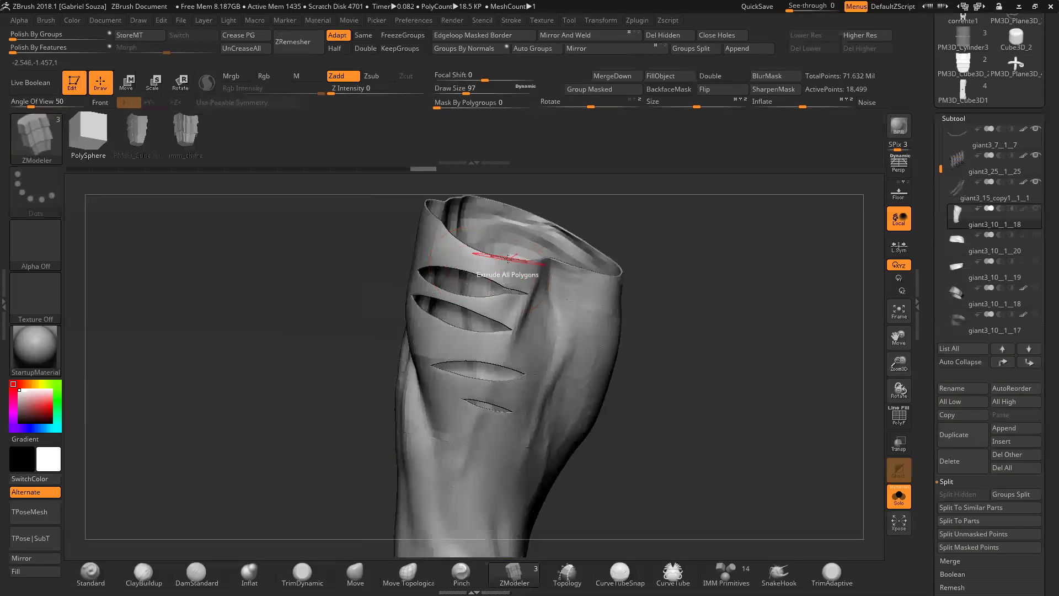
key("ctrl+z")
key("ctrl+z")
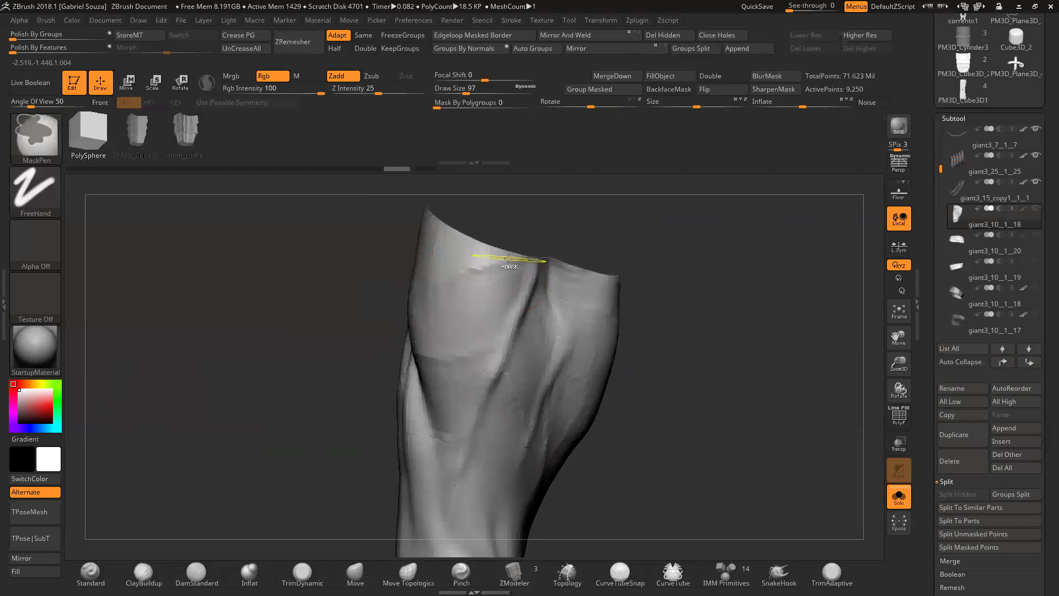
Step: Smooth the surface around the leg's upper rim and the tops of the folds from several sides
left_click_drag(637, 246, 651, 239)
key("shift")
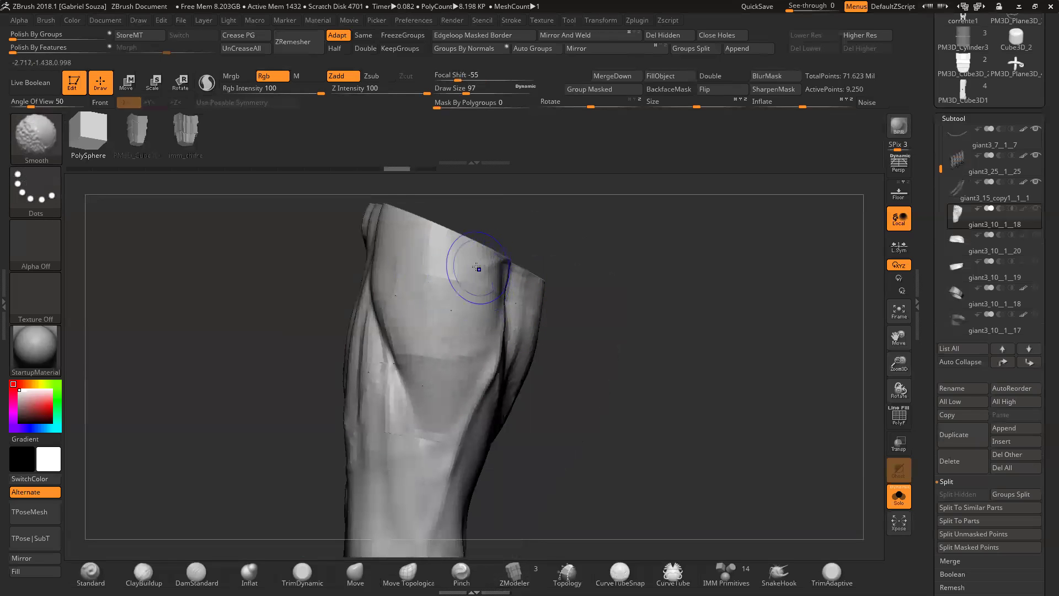
left_click_drag(581, 246, 527, 263)
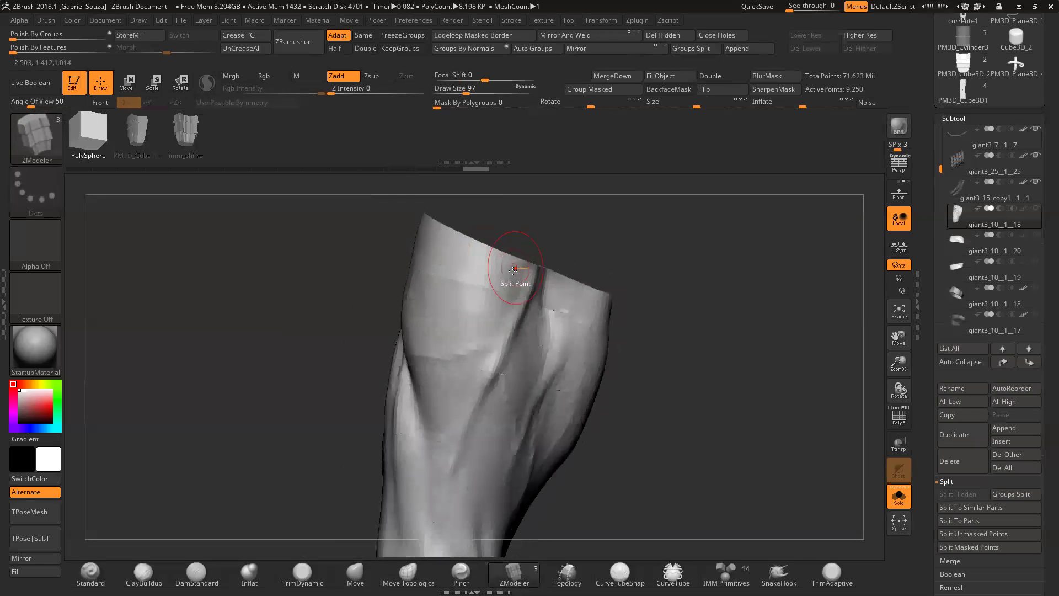
left_click_drag(647, 251, 524, 276)
key("shift")
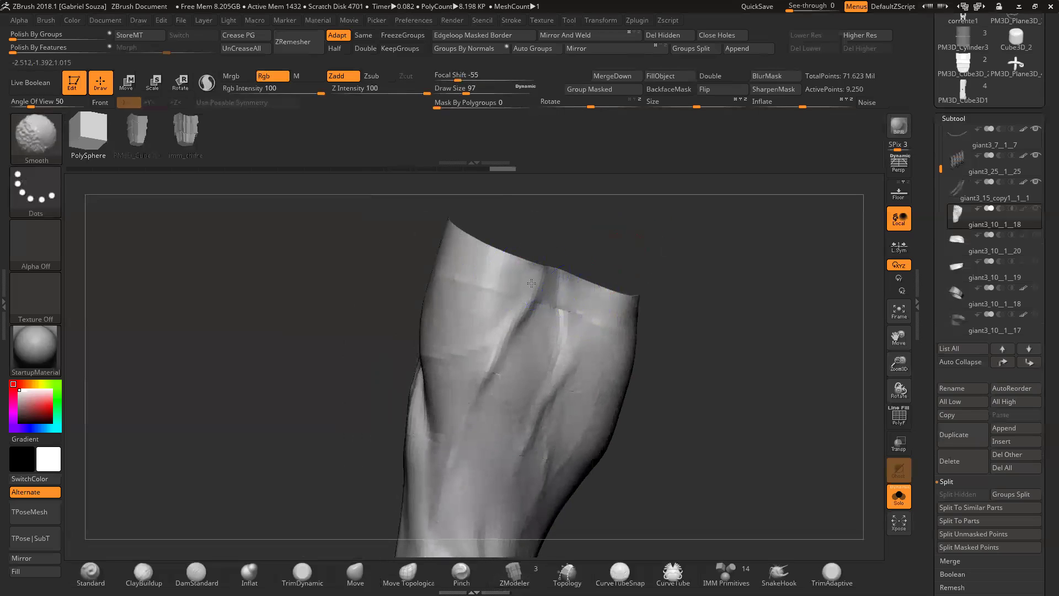
left_click_drag(655, 323, 648, 277)
left_click_drag(540, 271, 546, 292, "shift")
left_click_drag(462, 259, 459, 284, "shift")
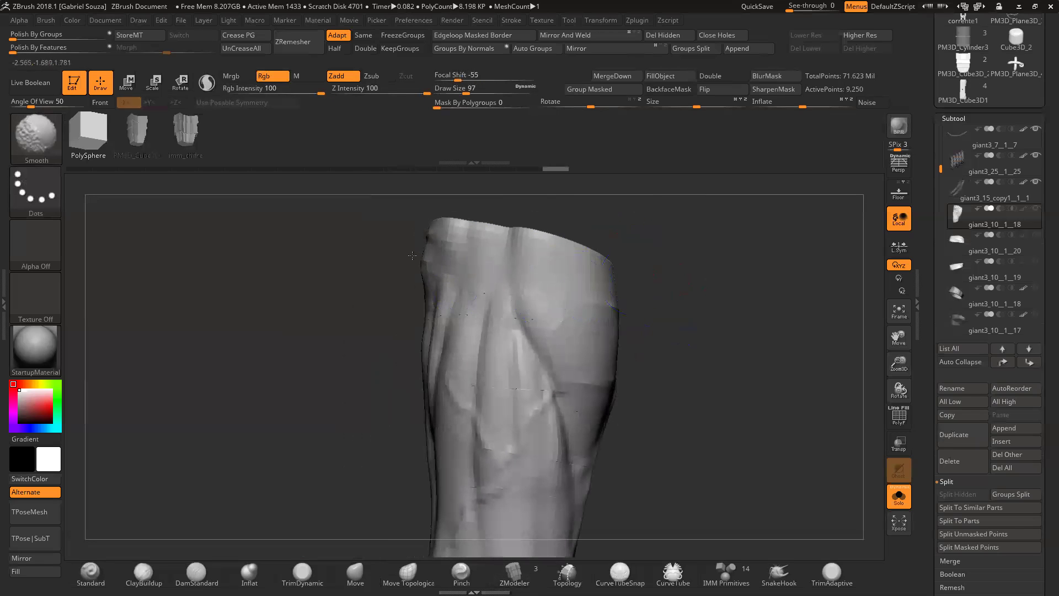
left_click_drag(651, 276, 483, 281)
left_click_drag(367, 308, 449, 267)
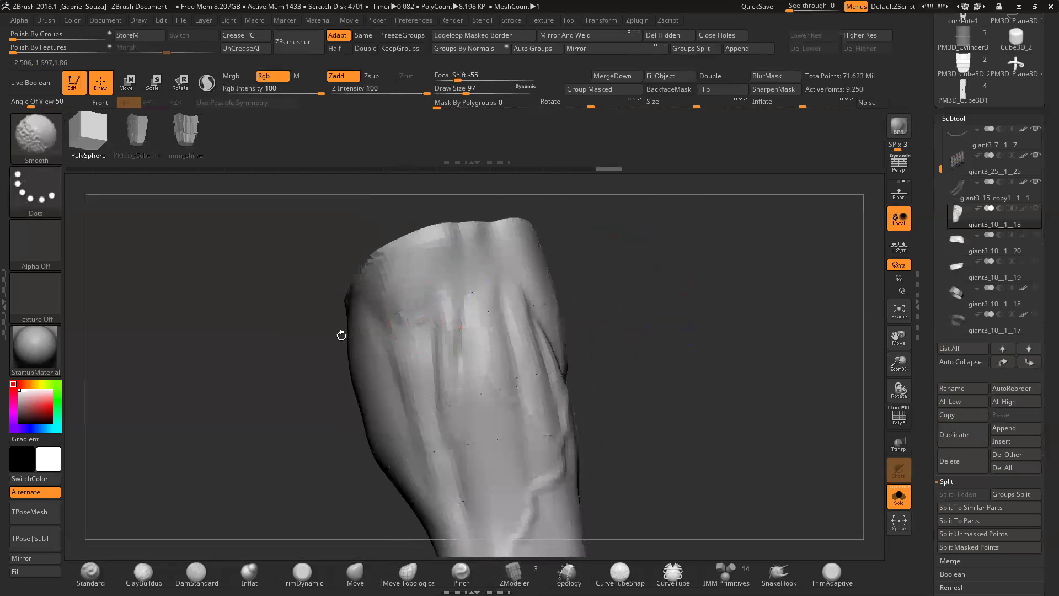
left_click_drag(602, 252, 472, 282)
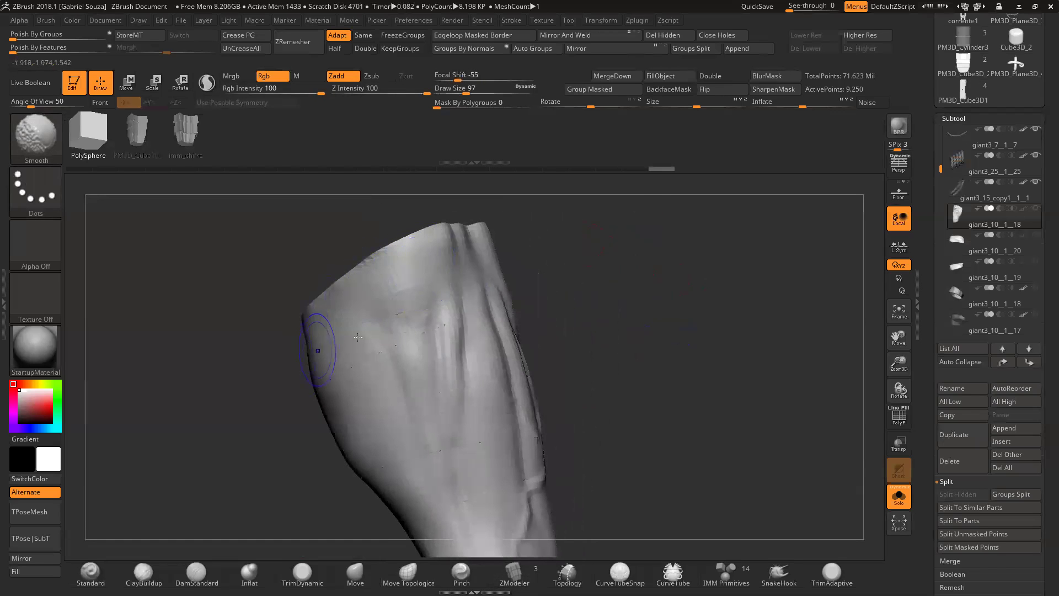
Step: Open the deformation settings and polish the leg's surface with Polish By Groups
mouse_move(674, 277)
left_mouse_down()
mouse_move(639, 256)
mouse_move(811, 365)
left_mouse_up()
key("ctrl")
left_click(707, 310, "ctrl")
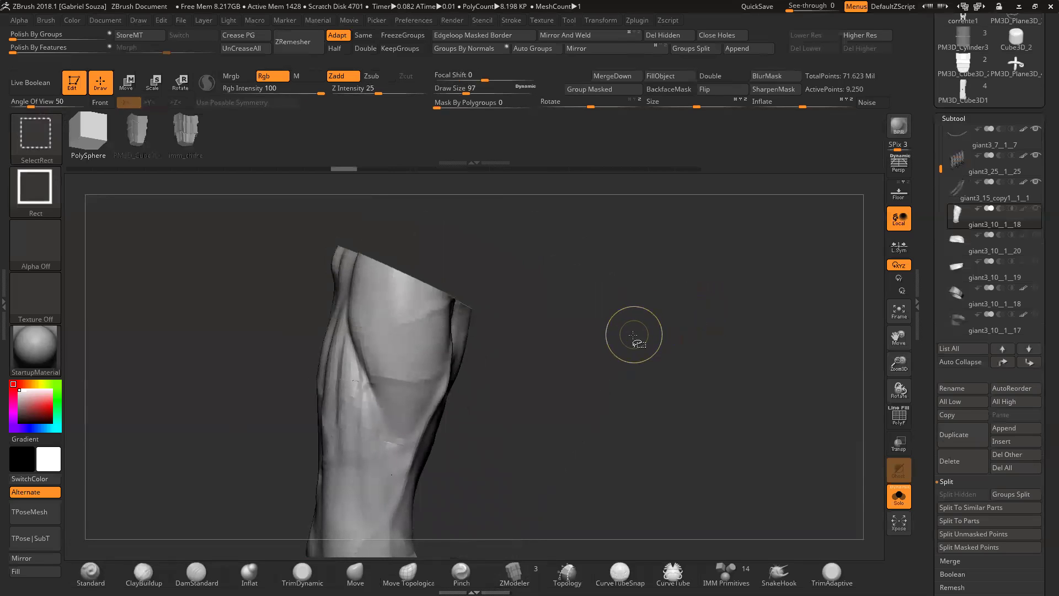
left_click(979, 119)
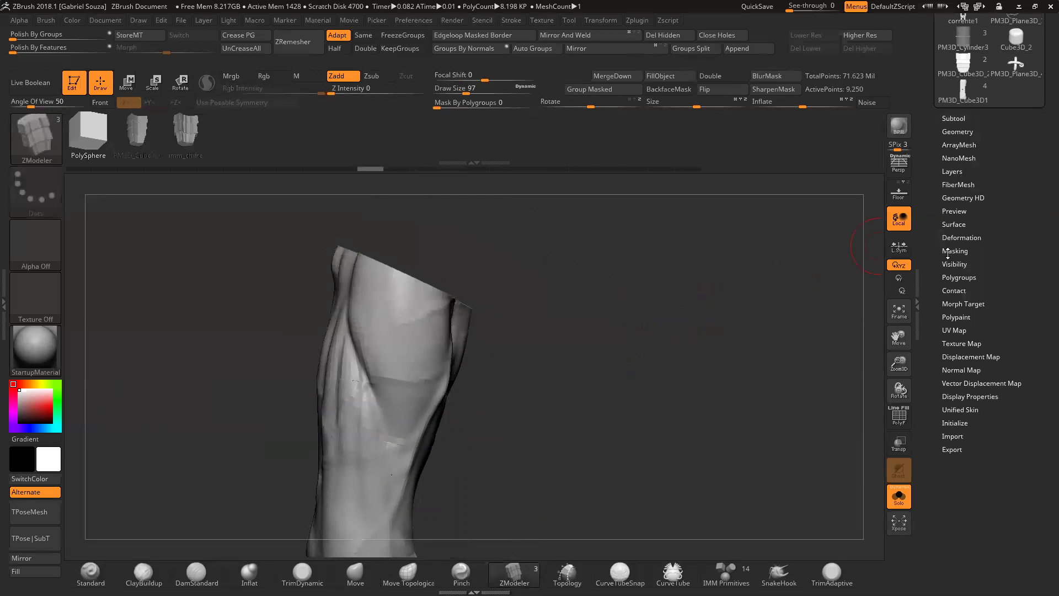
left_click(961, 237)
left_click_drag(1001, 203, 1001, 184)
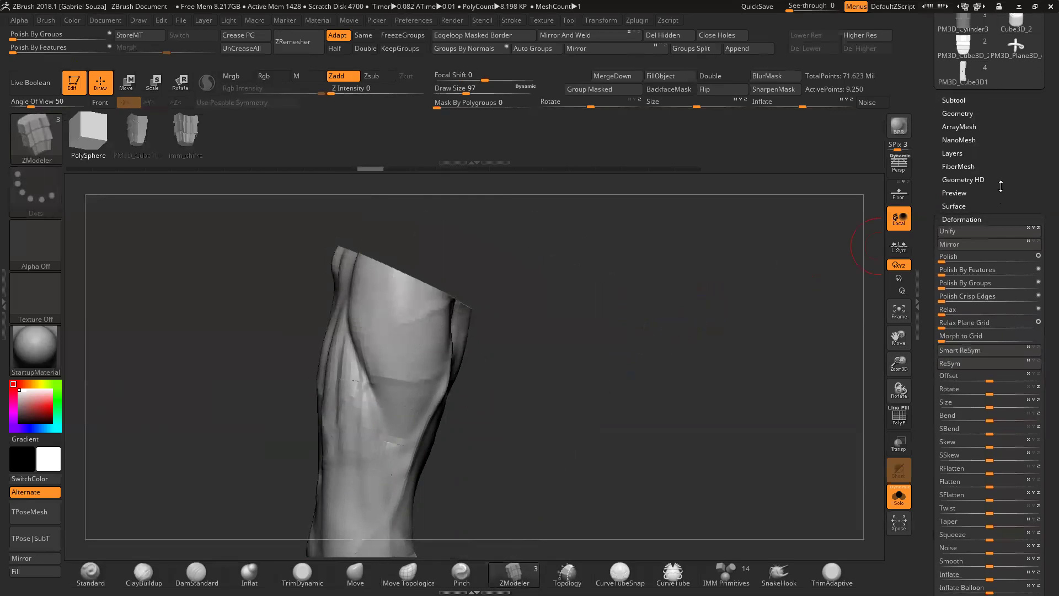
left_click_drag(944, 256, 953, 255)
key("ctrl+z")
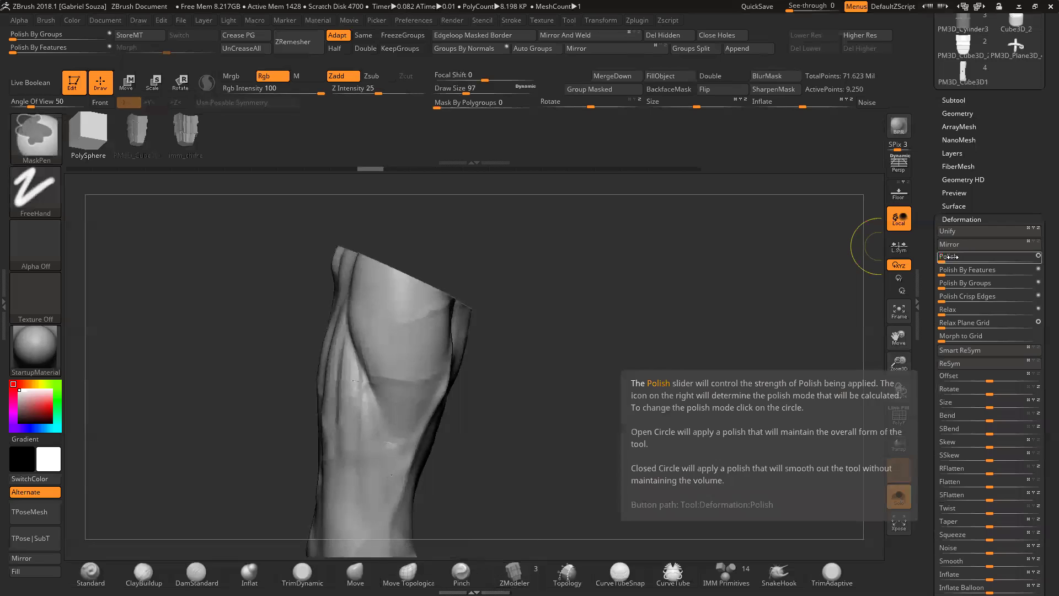
left_click(955, 283)
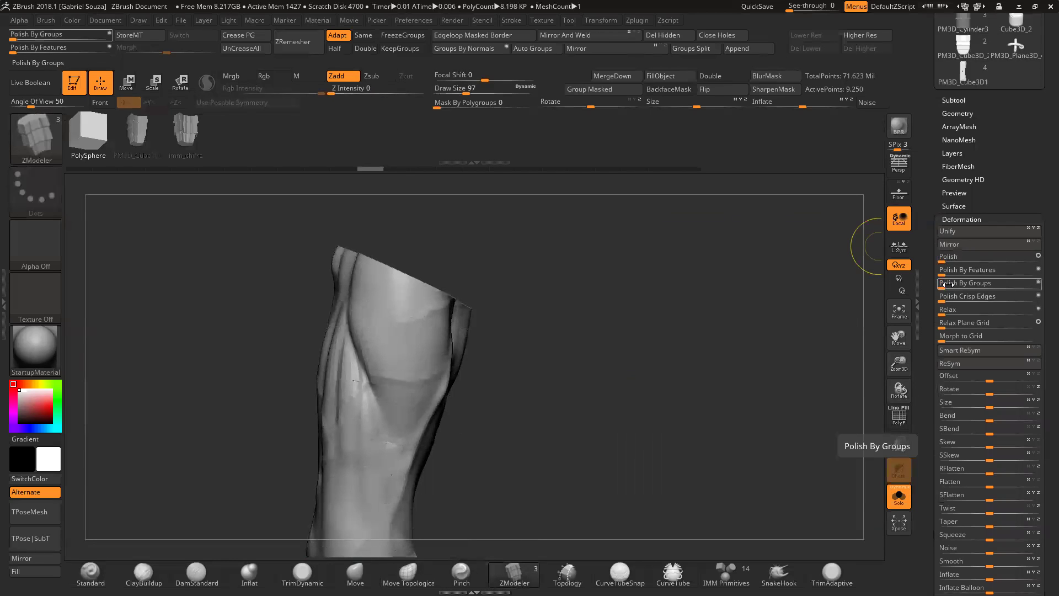
left_click(947, 283)
Step: Smooth the deep front folds on the upper and middle leg with the Smooth brush
mouse_move(692, 354)
left_mouse_down()
mouse_move(676, 294)
mouse_move(712, 296)
mouse_move(665, 297)
left_mouse_up()
key("ctrl")
left_click_drag(899, 364, 697, 361)
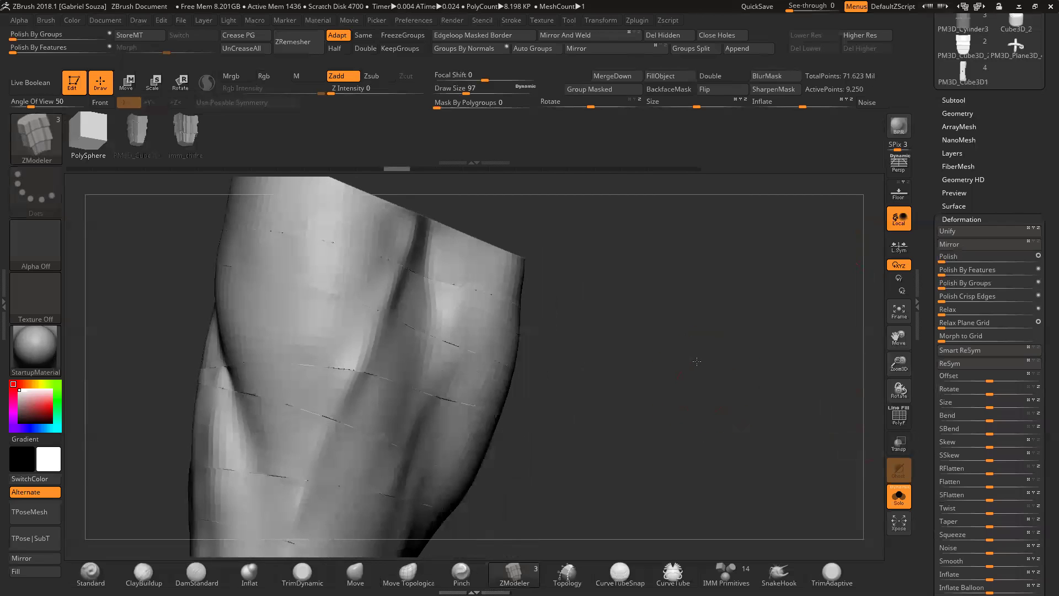
left_click_drag(574, 298, 592, 304)
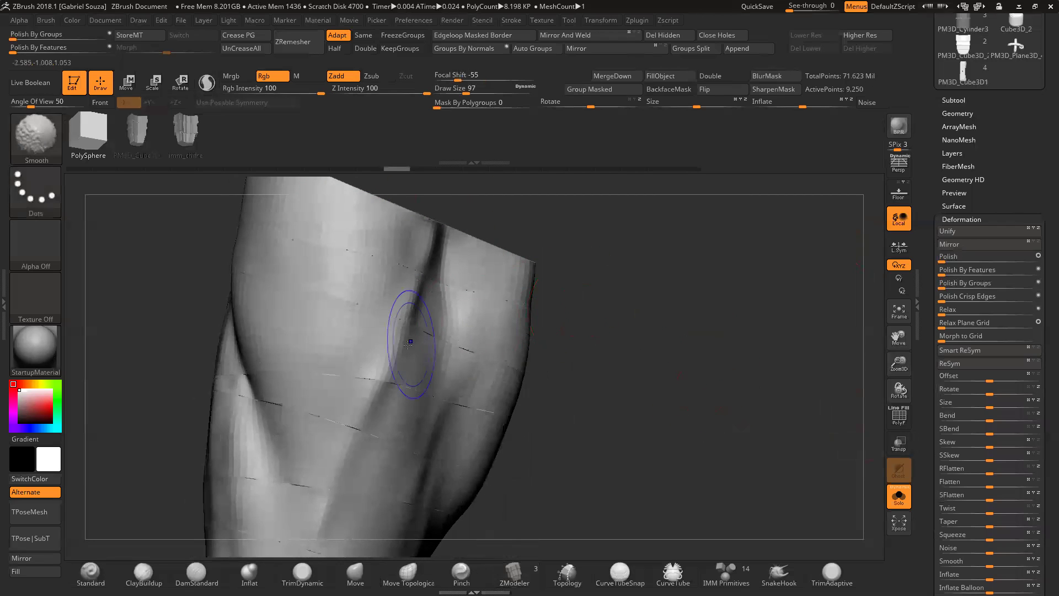
mouse_move(386, 436)
left_mouse_down("shift")
mouse_move(378, 354)
mouse_move(440, 241)
left_mouse_up("shift")
left_click_drag(899, 364, 821, 355)
mouse_move(568, 349)
left_mouse_down()
mouse_move(585, 334)
mouse_move(620, 338)
left_mouse_up()
mouse_move(410, 476)
left_mouse_down("shift")
mouse_move(388, 484)
mouse_move(399, 458)
left_mouse_up("shift")
mouse_move(396, 354)
left_mouse_down("shift")
mouse_move(364, 322)
mouse_move(335, 345)
left_mouse_up("shift")
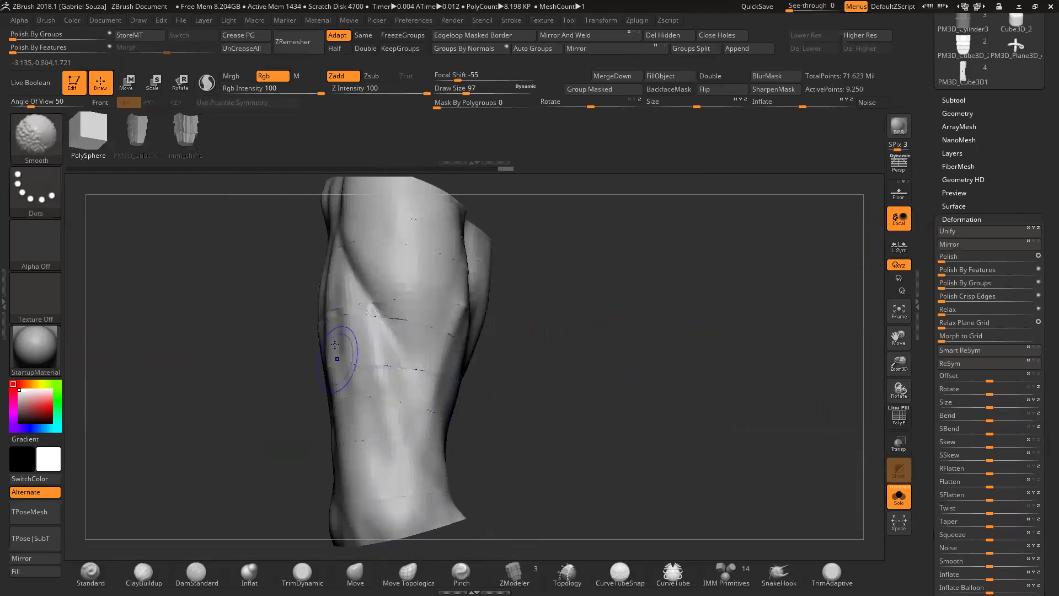
Step: Smooth the folds along the side and back of the leg, undoing the last stroke
left_click_drag(485, 362, 404, 371)
left_click_drag(315, 357, 320, 366, "shift")
left_click_drag(282, 438, 275, 426, "shift")
left_click_drag(236, 283, 235, 277, "shift")
left_click_drag(305, 310, 312, 312, "shift")
mouse_move(451, 274)
left_mouse_down()
mouse_move(397, 250)
mouse_move(451, 287)
mouse_move(387, 276)
left_mouse_up()
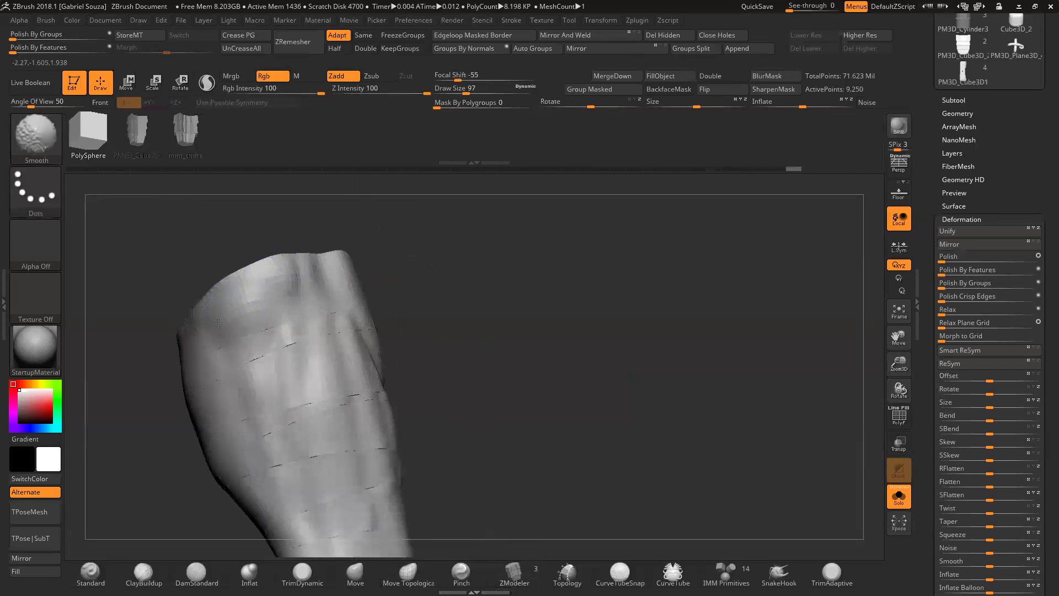
left_click_drag(454, 337, 267, 367)
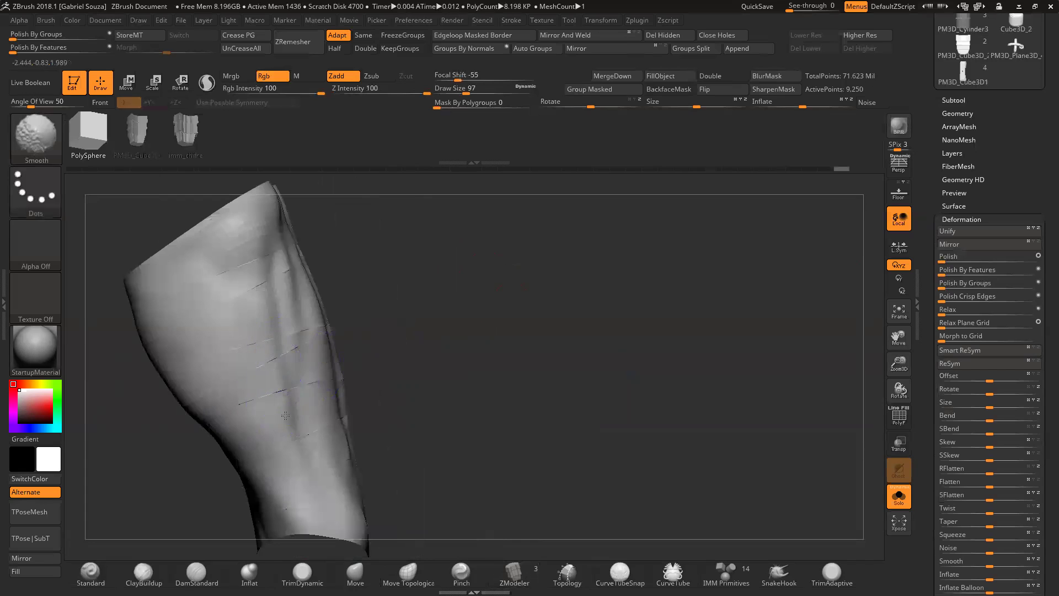
key("ctrl+z")
Step: Inspect the seams between the bands and apply Polish By Features to the leg
left_click_drag(392, 338, 469, 348)
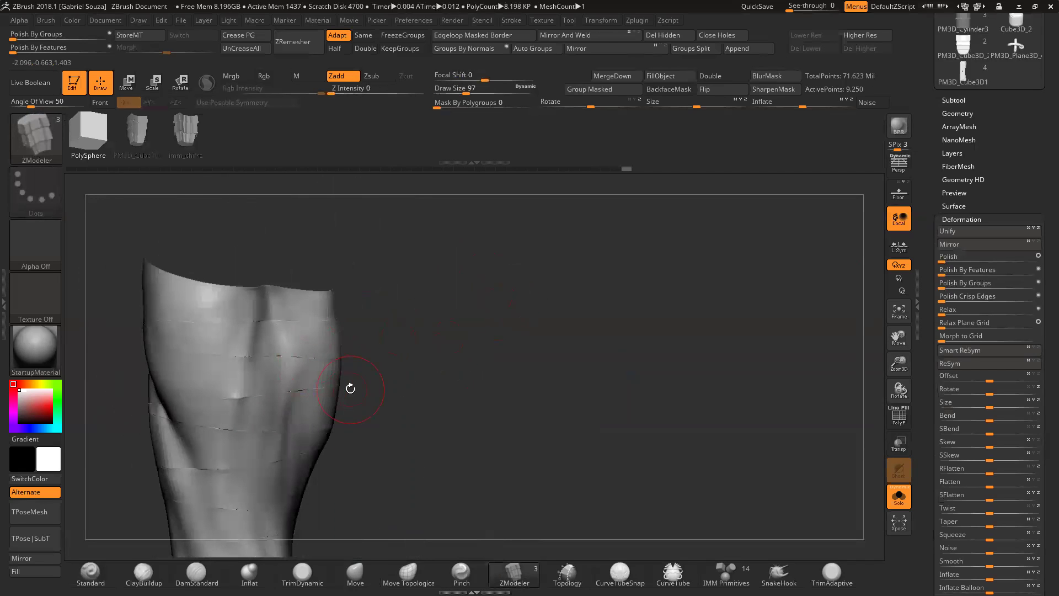
left_click_drag(898, 361, 899, 415)
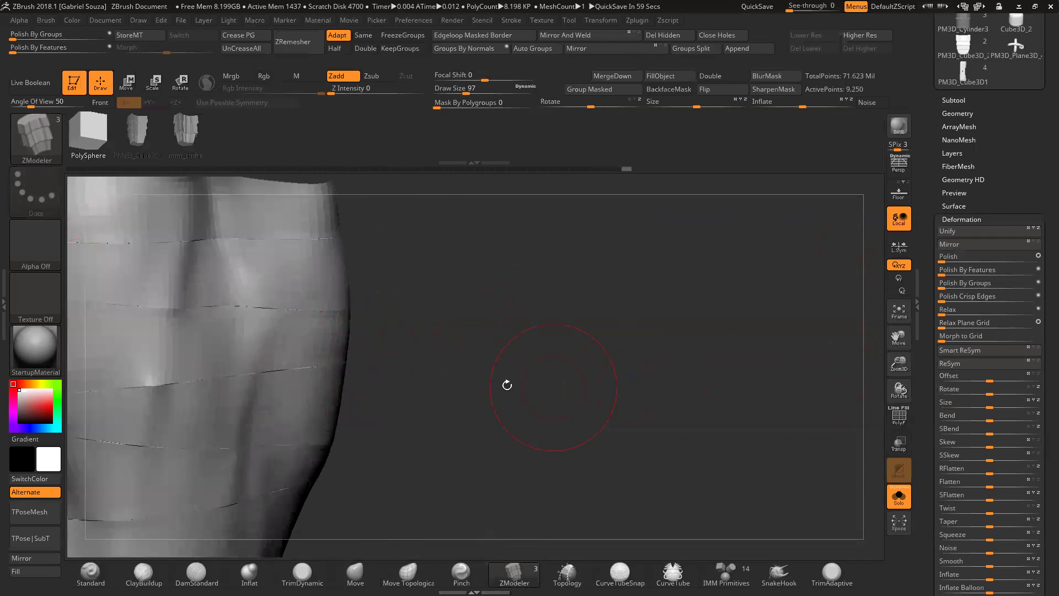
left_click_drag(506, 383, 607, 359, "alt")
left_click_drag(513, 327, 584, 305)
left_click_drag(898, 363, 692, 346)
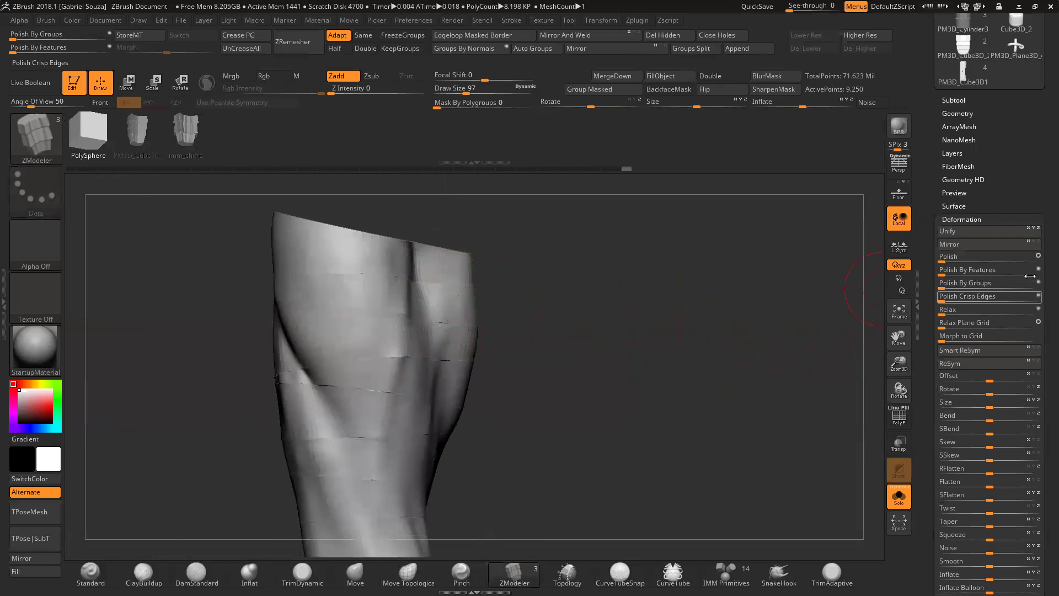
left_click(947, 269)
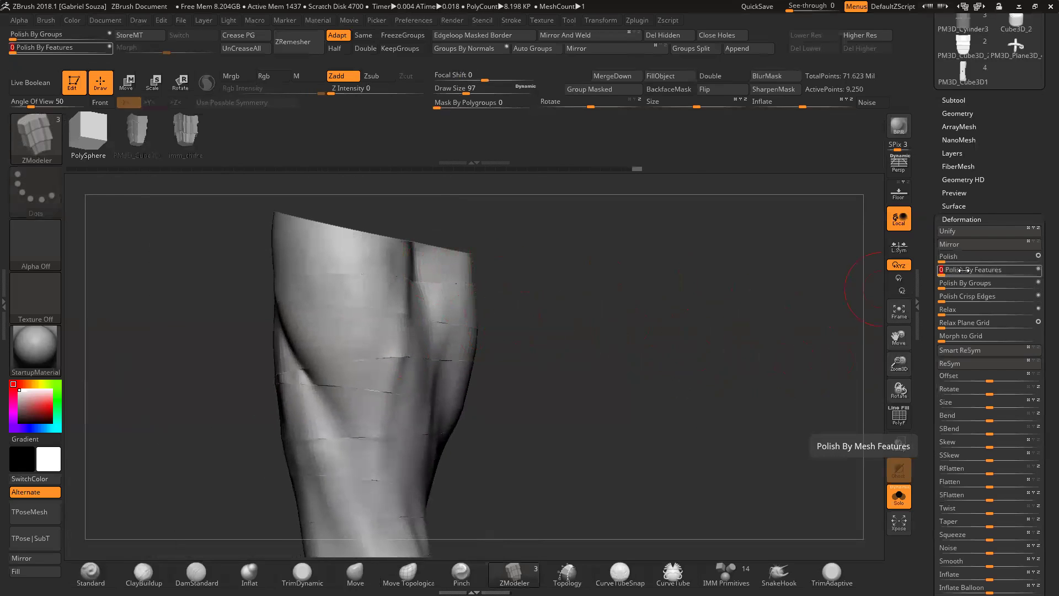
left_click(947, 270)
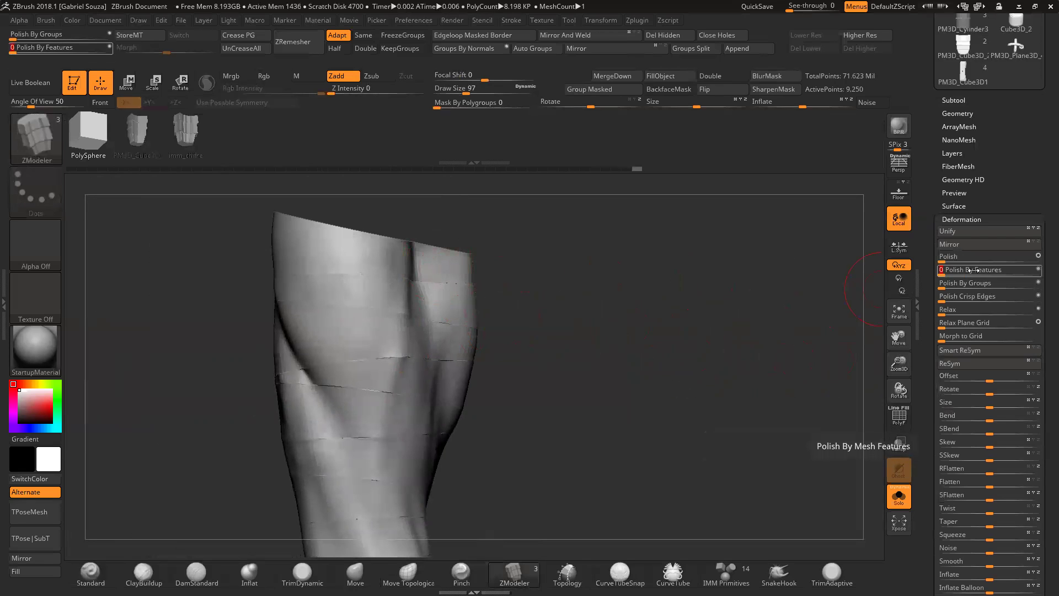
left_click_drag(947, 270, 972, 269)
Step: Turn on the polyframe display and set the Draw Size to 46 for working on the upper polygroup bands
left_click_drag(654, 332, 583, 306)
key("f")
left_click_drag(691, 305, 643, 393, "alt")
left_click_drag(898, 364, 738, 340)
key("shift")
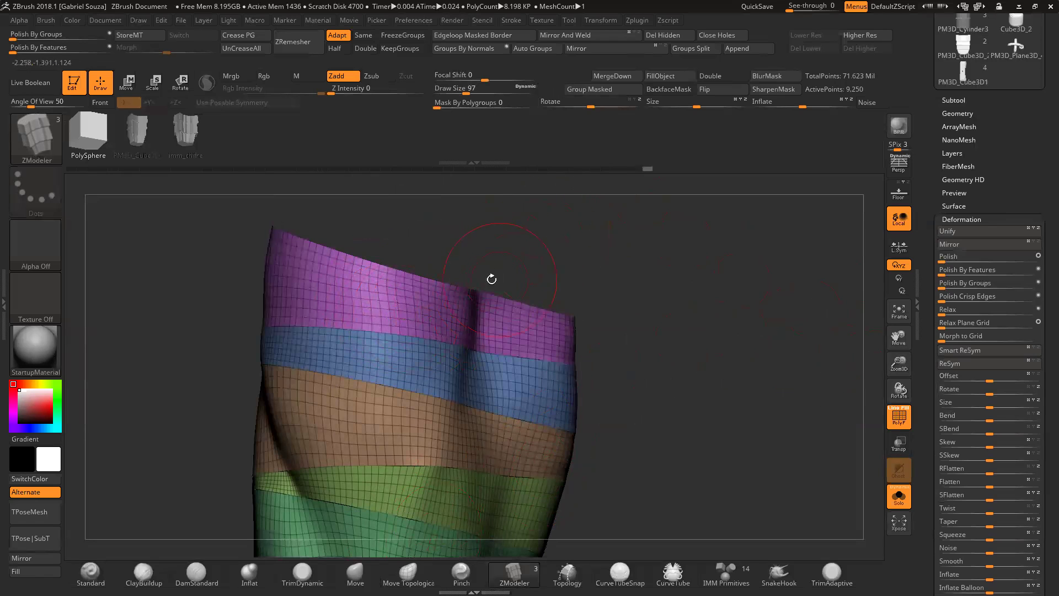
left_click_drag(466, 94, 456, 94)
left_click_drag(898, 362, 894, 393)
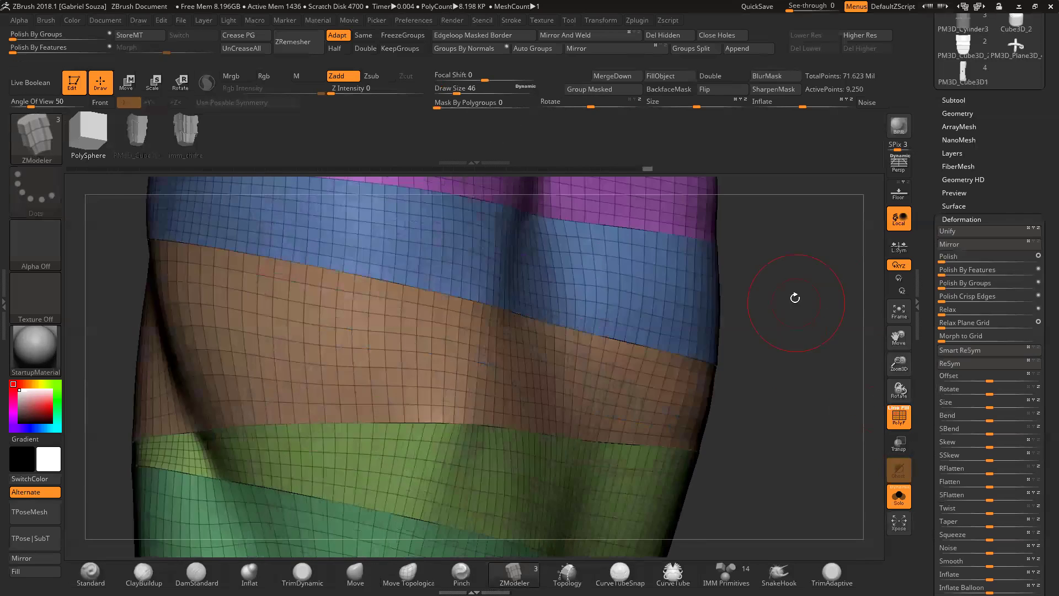
left_click_drag(795, 297, 729, 499, "alt")
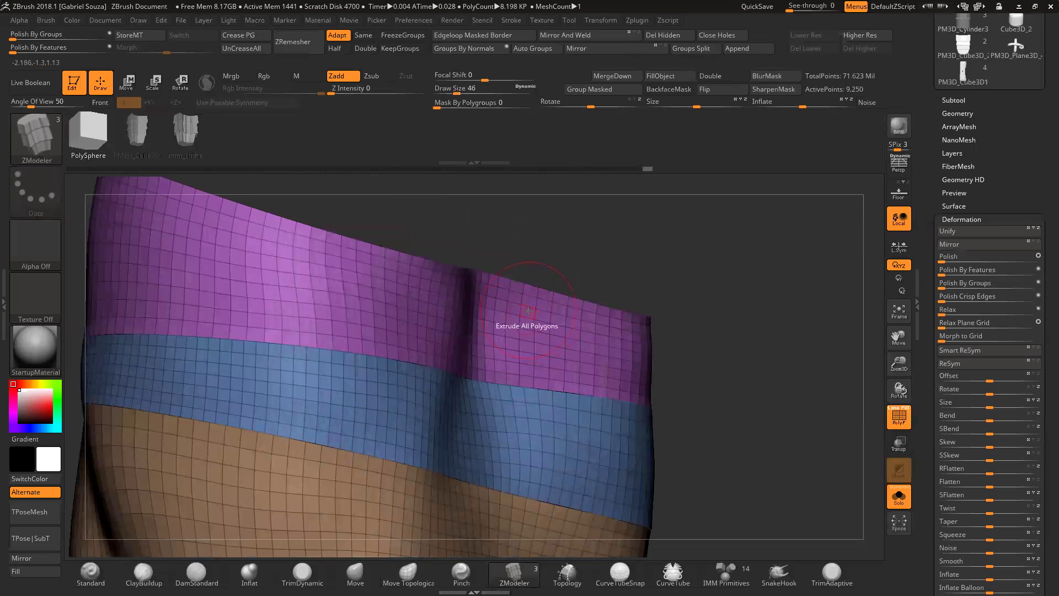
Step: Set the ZModeler Extrude target to Polygroup All and make a trial extrusion of the top purple band, then undo it
key("space")
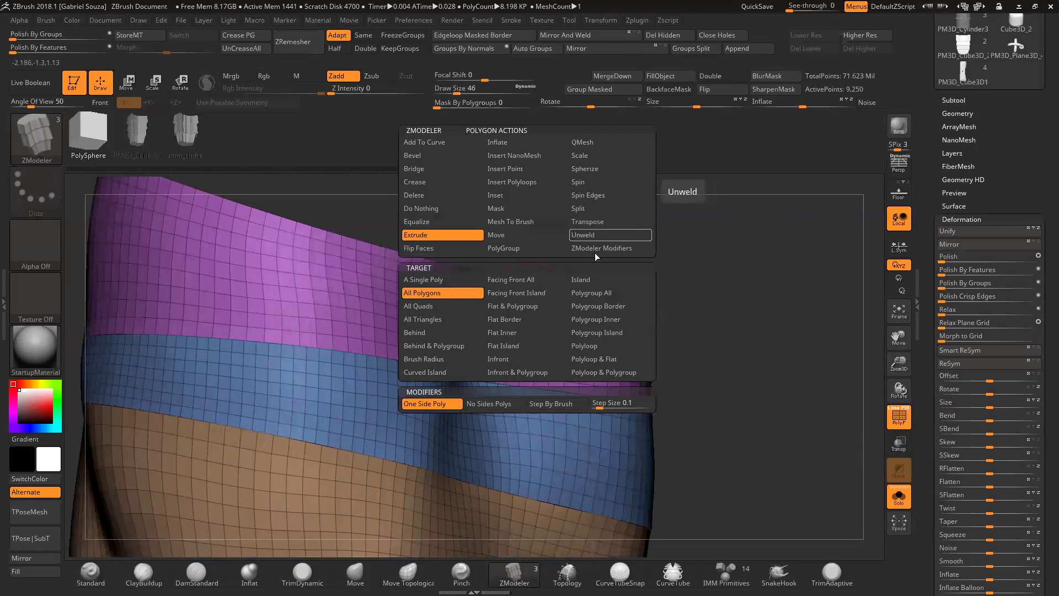
left_click(600, 293)
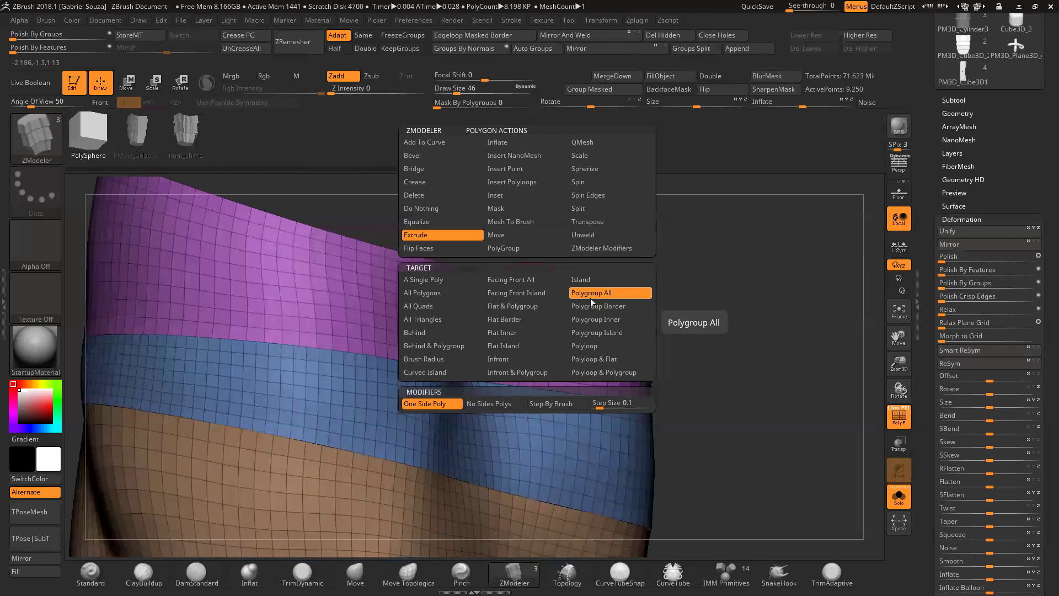
left_click_drag(640, 271, 665, 275)
left_click_drag(537, 315, 550, 324)
key("ctrl+z")
Step: Extrude the top purple polygroup band slightly outward as a thin cuff and check its rim and thickness
left_click_drag(643, 267, 644, 351)
left_click_drag(579, 309, 582, 321)
left_click_drag(676, 303, 697, 262)
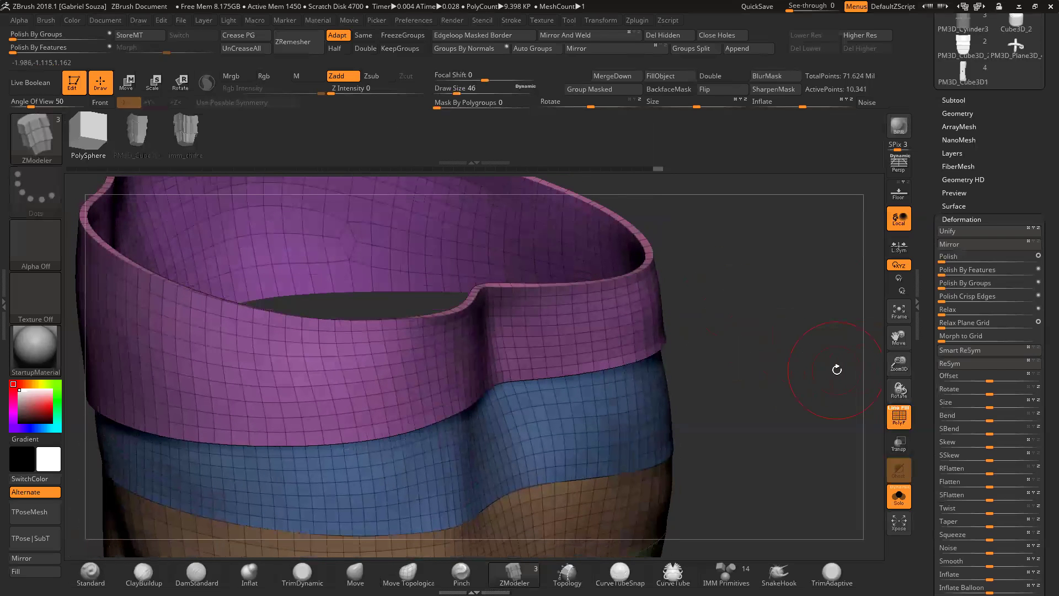
left_click_drag(898, 364, 854, 355)
left_click_drag(736, 311, 734, 341, "alt")
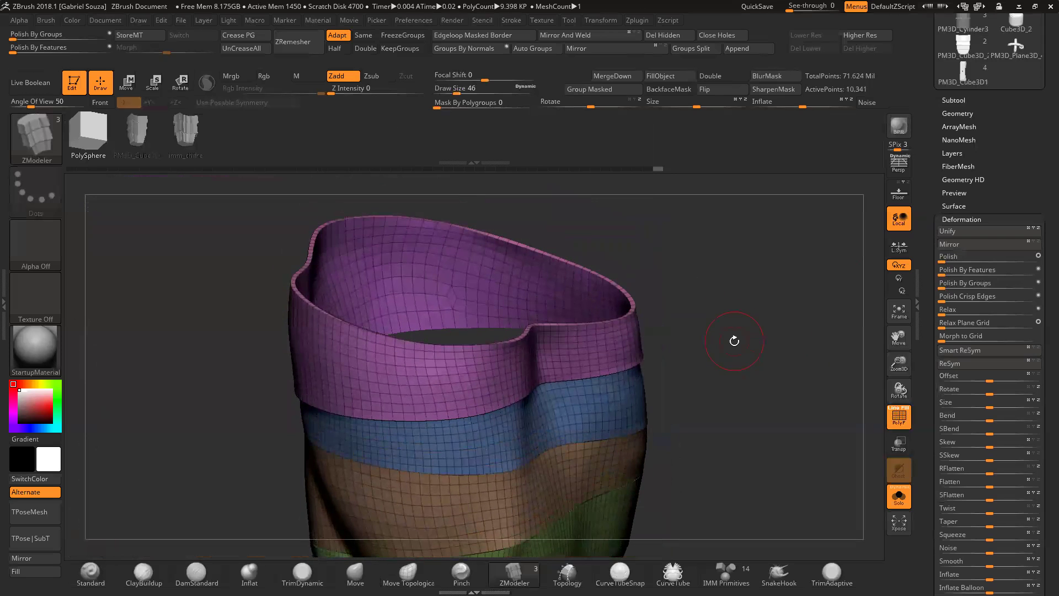
left_click_drag(688, 310, 722, 296)
left_click_drag(898, 369, 895, 398)
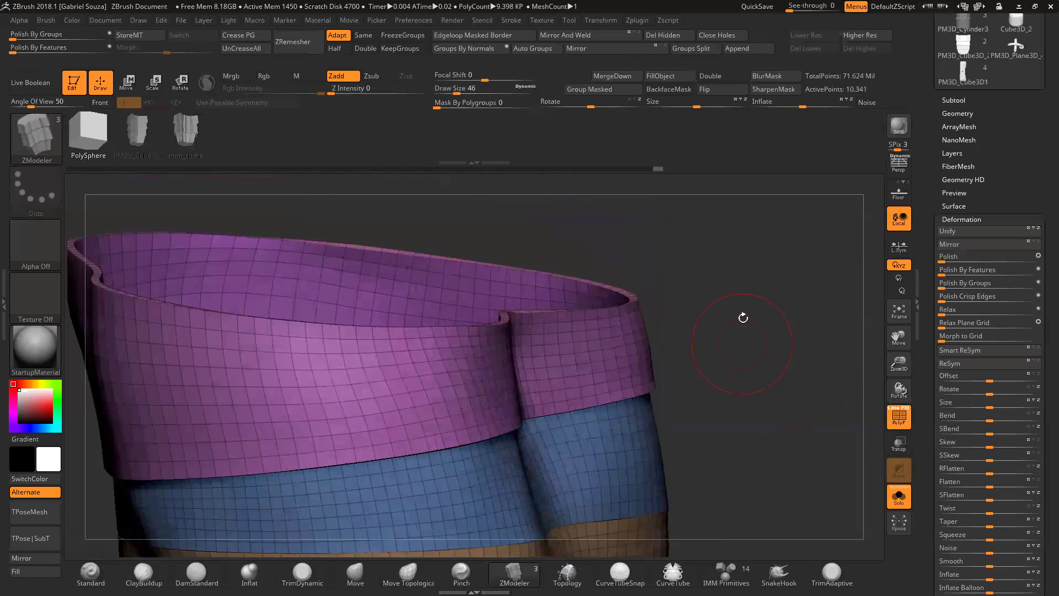
left_click_drag(743, 318, 721, 331)
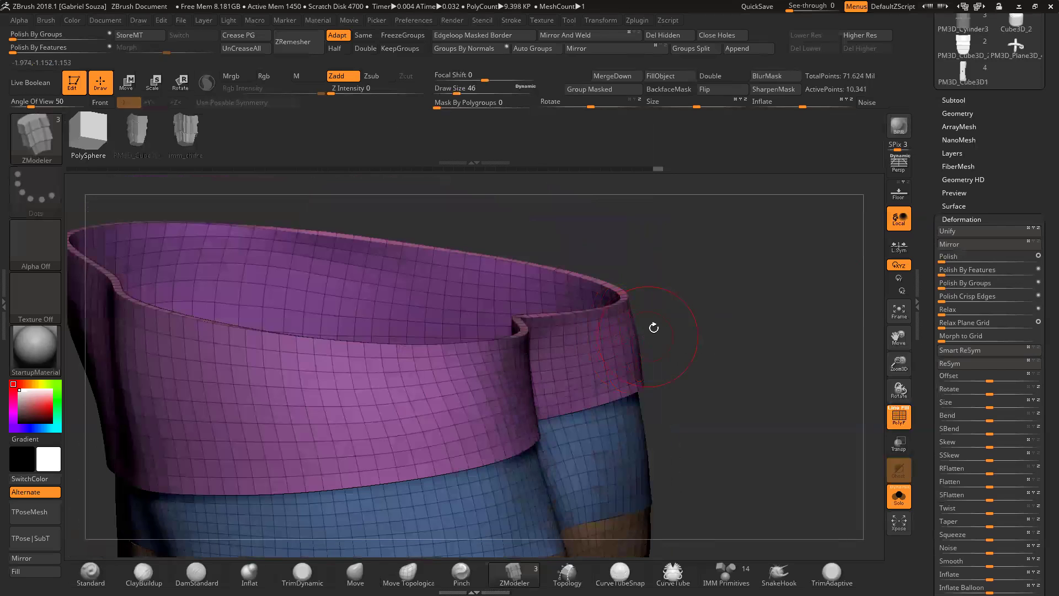
Step: Isolate all faces of the thickened top band, assign them a single polygroup and show the whole leg again
left_click_drag(686, 311, 685, 313)
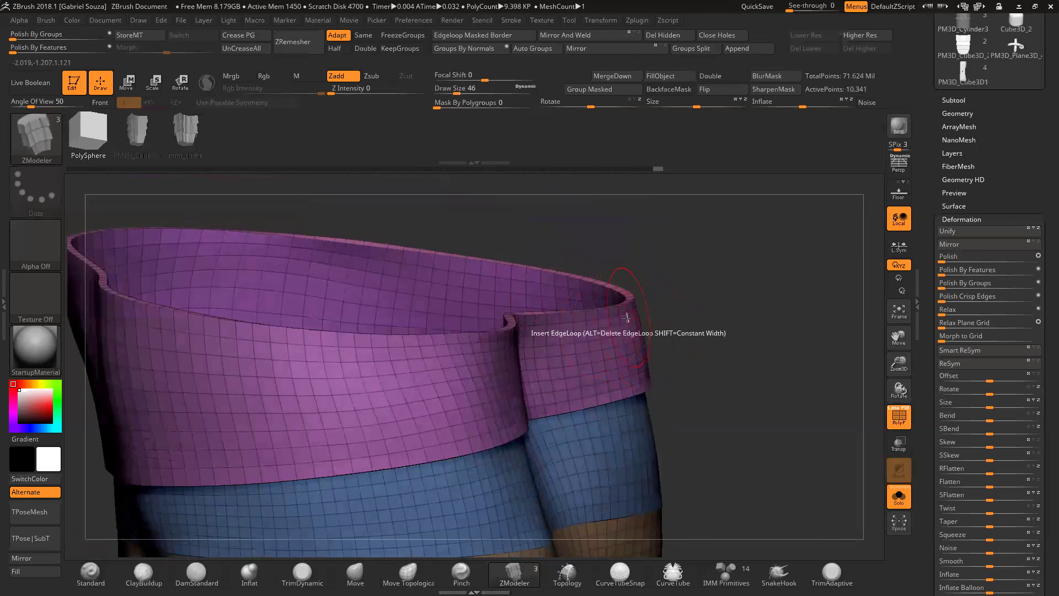
left_click(627, 342, "ctrl+shift")
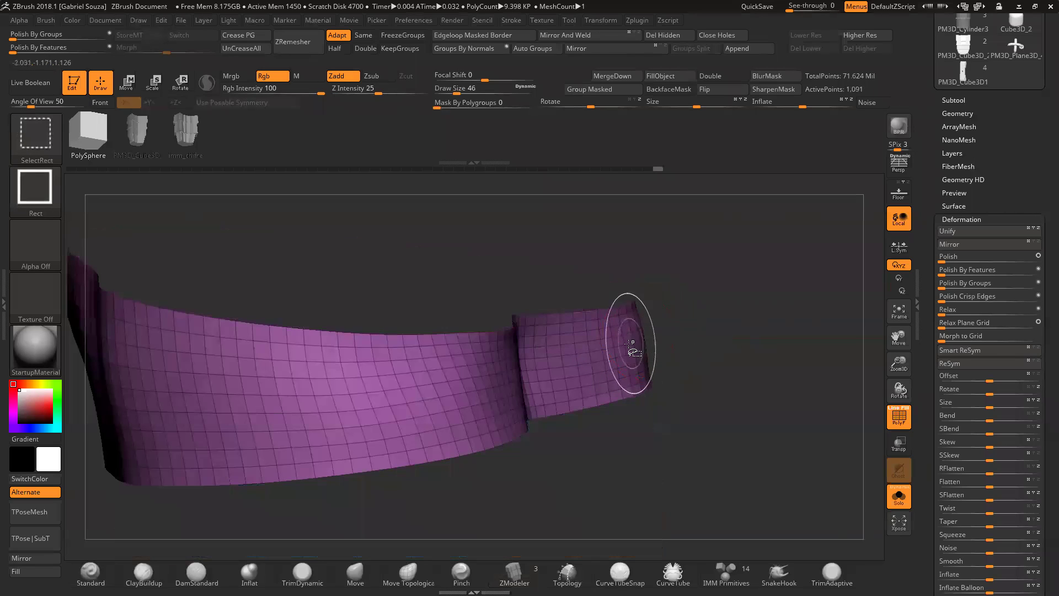
left_click(691, 353, "ctrl+shift")
mouse_move(612, 331)
left_mouse_down()
mouse_move(626, 300)
mouse_move(664, 302)
mouse_move(683, 331)
mouse_move(688, 303)
mouse_move(684, 332)
mouse_move(712, 329)
mouse_move(745, 361)
left_mouse_up()
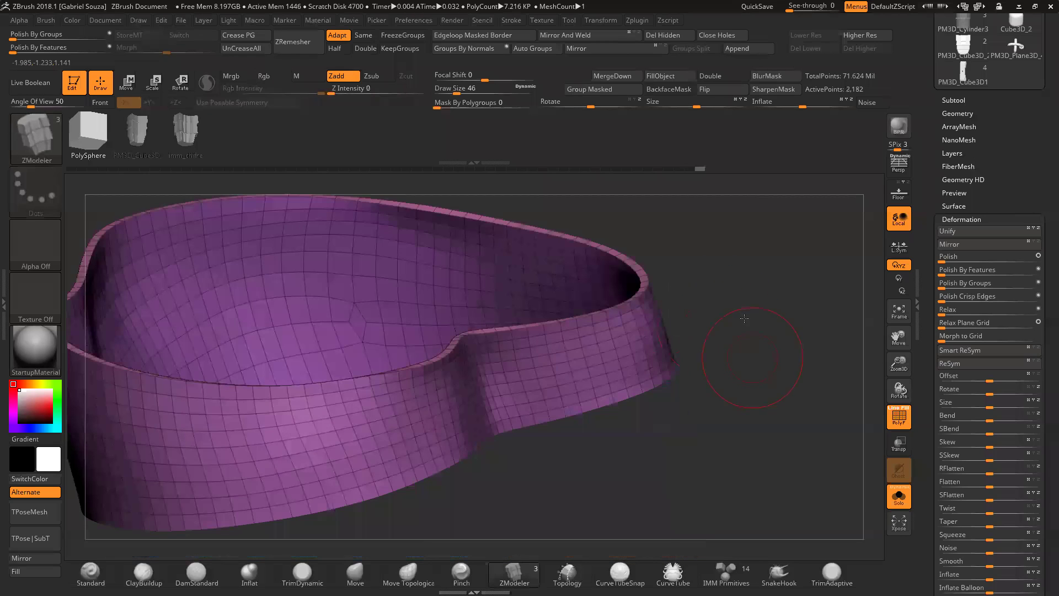
left_click_drag(729, 257, 744, 294)
key("ctrl+w")
left_click(761, 353, "ctrl+shift")
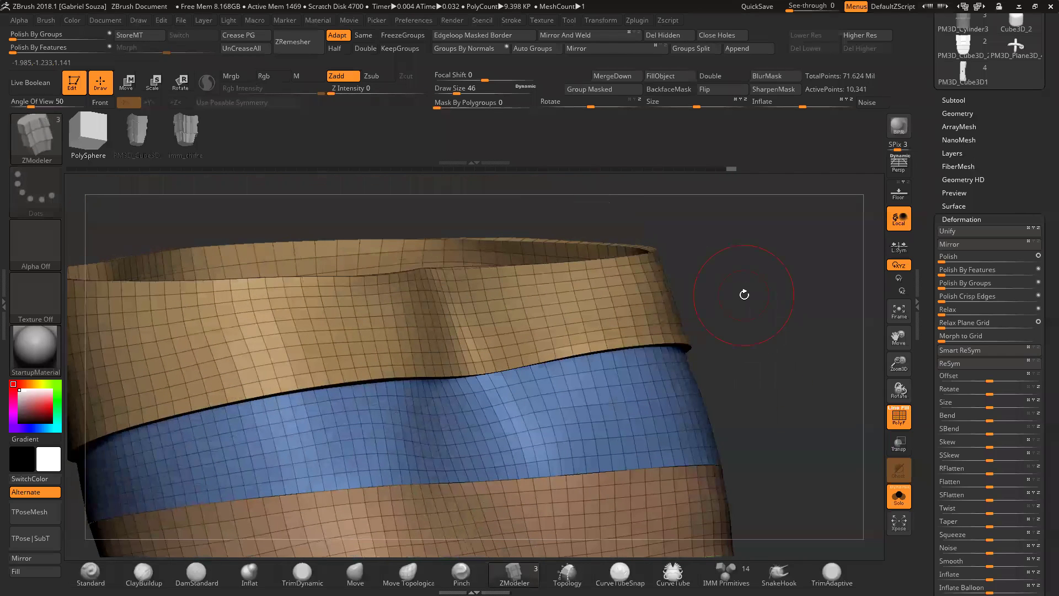
Step: Inspect the regrouped top band's lower rim and thickness against the blue and brown bands beneath it
key("ctrl+shift+e")
left_click_drag(785, 274, 744, 243)
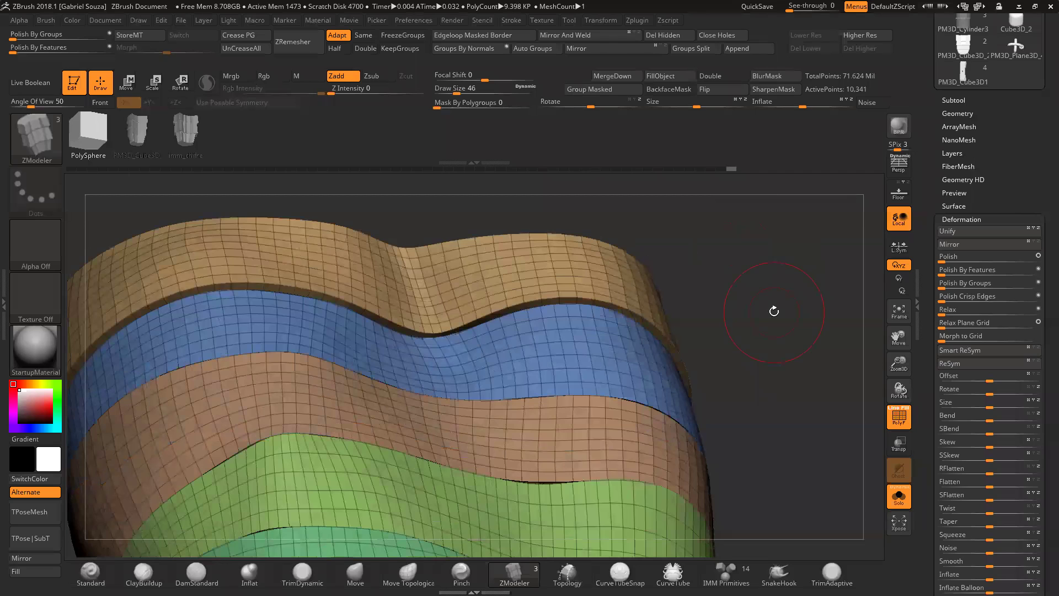
mouse_move(769, 320)
left_mouse_down()
mouse_move(780, 343)
mouse_move(765, 320)
left_mouse_up()
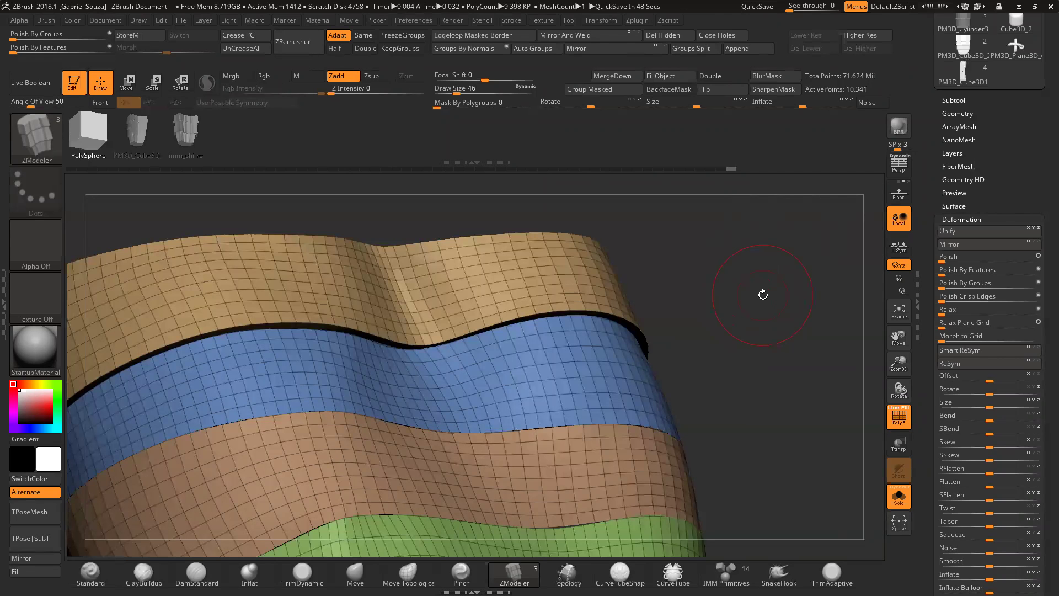
left_click_drag(771, 353, 816, 370)
left_click_drag(737, 353, 723, 307)
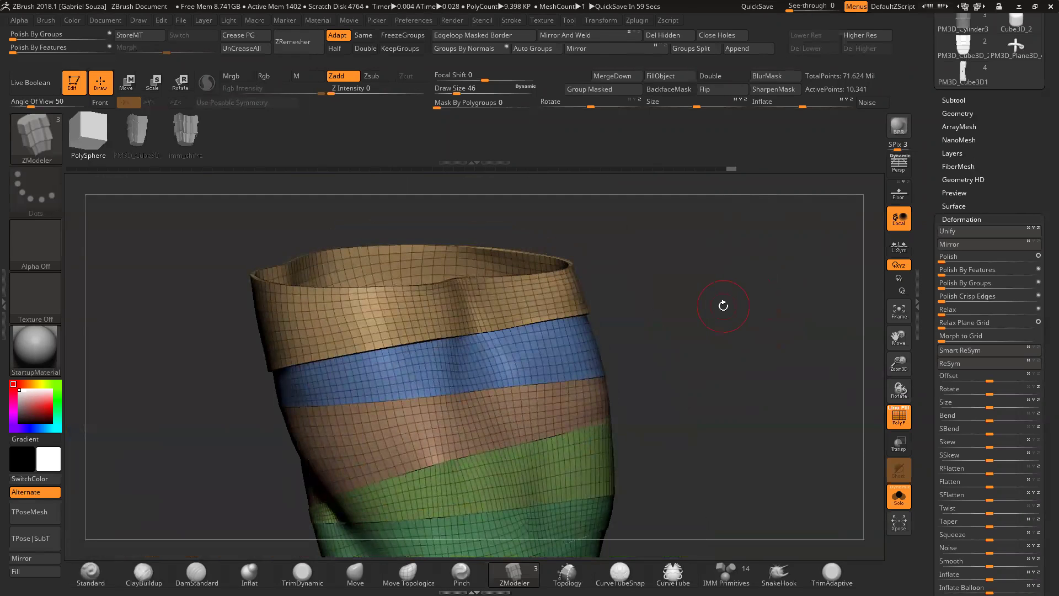
left_click_drag(890, 360, 754, 402)
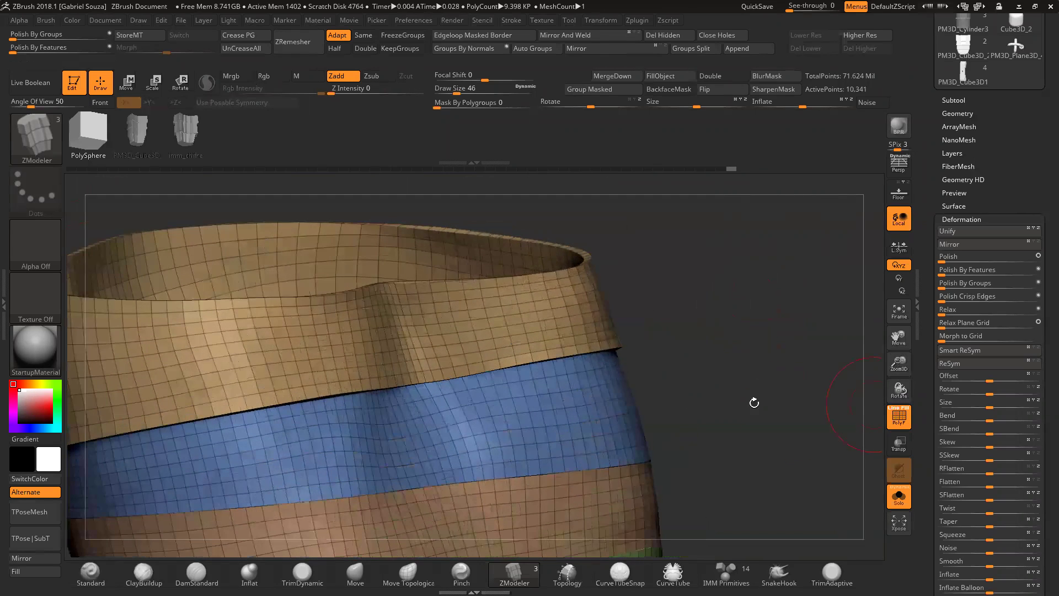
left_click_drag(691, 309, 803, 392)
left_click_drag(702, 373, 701, 350)
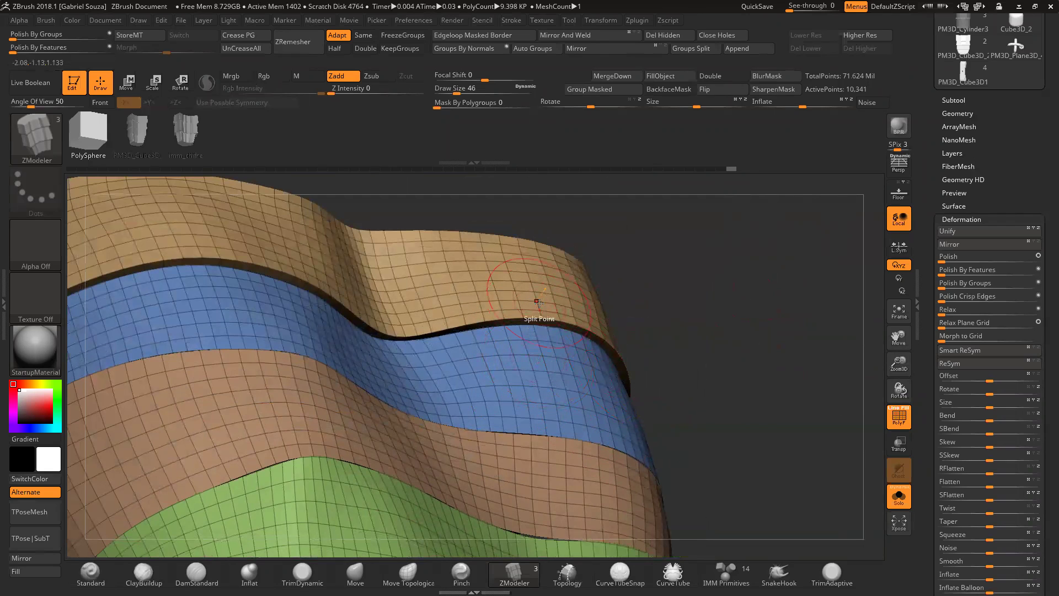
Step: Extrude the blue second polygroup band slightly outward with Polygroup All and check its lower rim
left_click(537, 364)
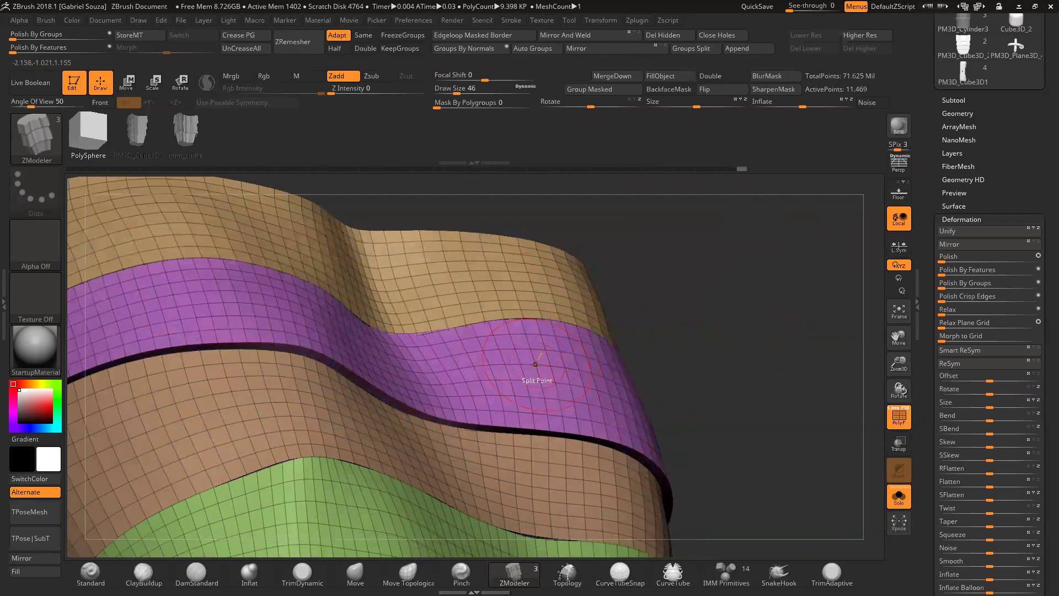
left_click_drag(643, 319, 694, 333)
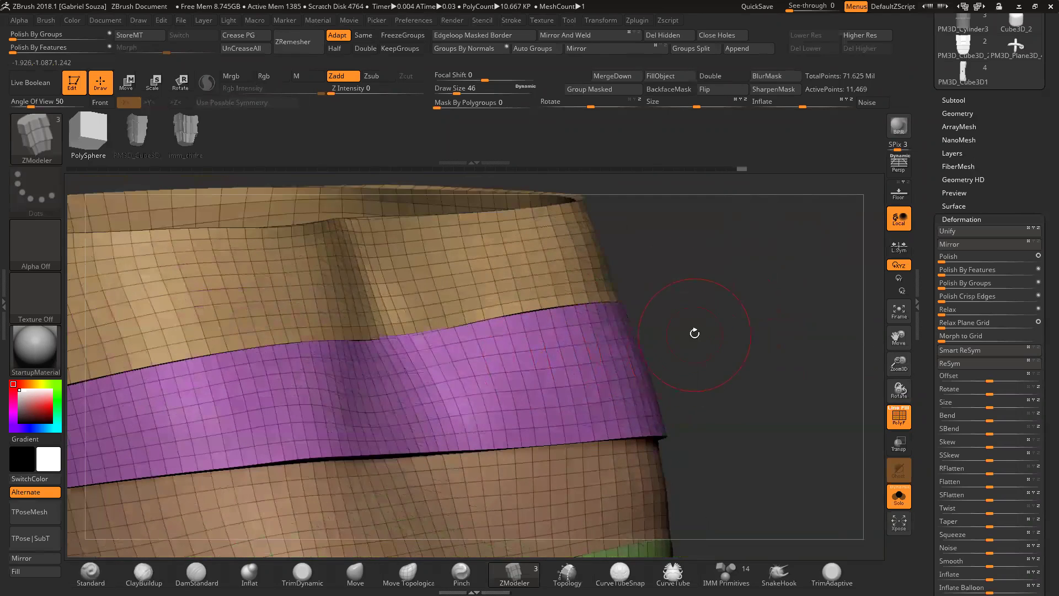
left_click_drag(716, 286, 722, 299)
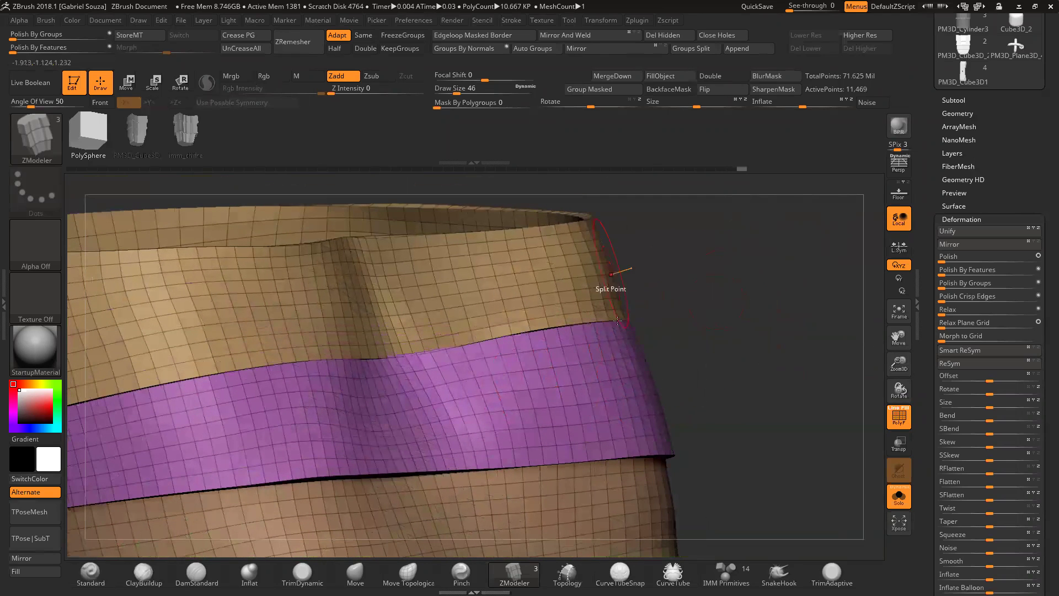
Step: Isolate the second band's outer faces, inner faces and rim, merge them into one polygroup and redisplay the leg
left_click(619, 381, "ctrl+shift")
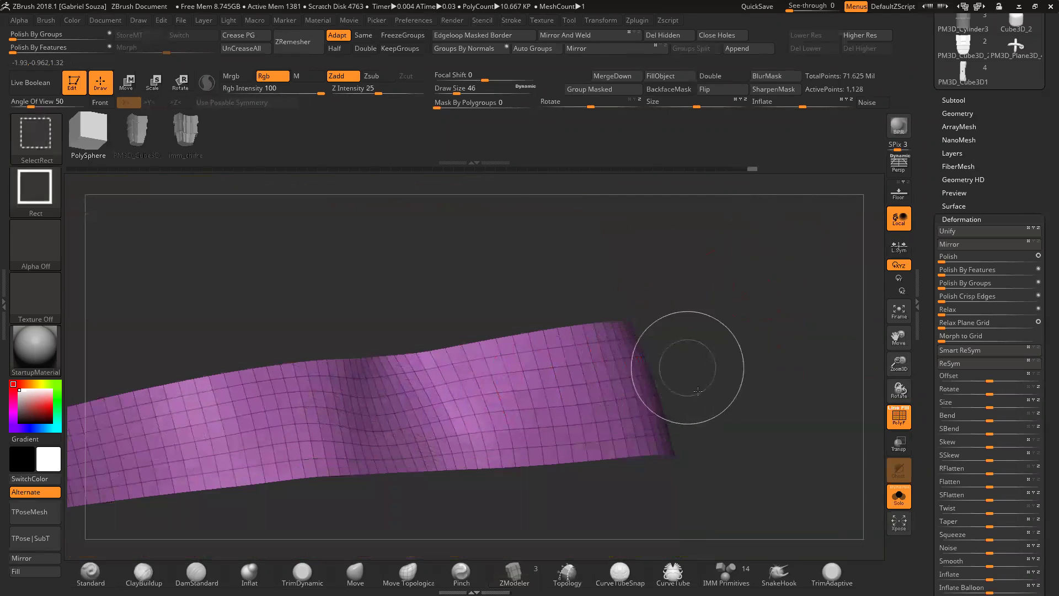
left_click(635, 375, "ctrl+shift")
left_click_drag(705, 386, 585, 343)
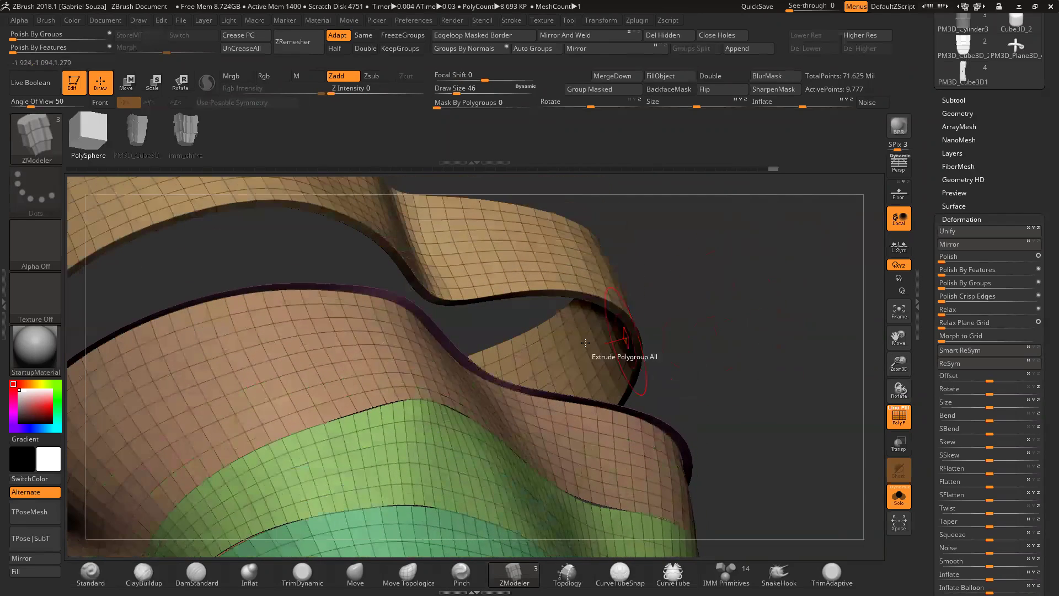
left_click(442, 339, "ctrl+shift")
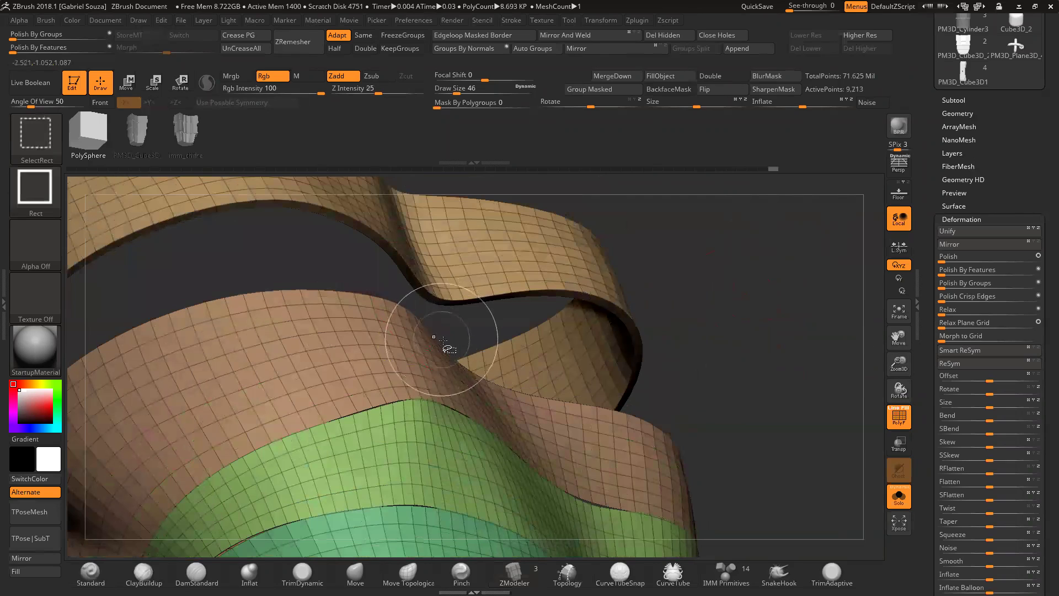
mouse_move(740, 280)
left_mouse_down()
mouse_move(681, 331)
mouse_move(698, 294)
mouse_move(518, 296)
left_mouse_up()
left_click(396, 323, "ctrl+shift")
key("ctrl+z")
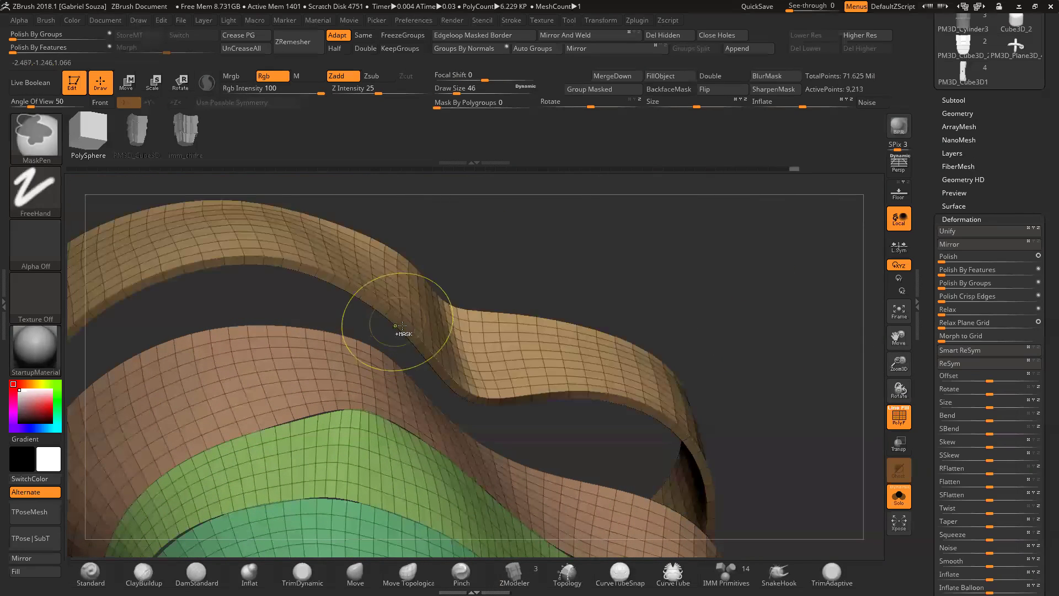
left_click_drag(764, 302, 768, 359)
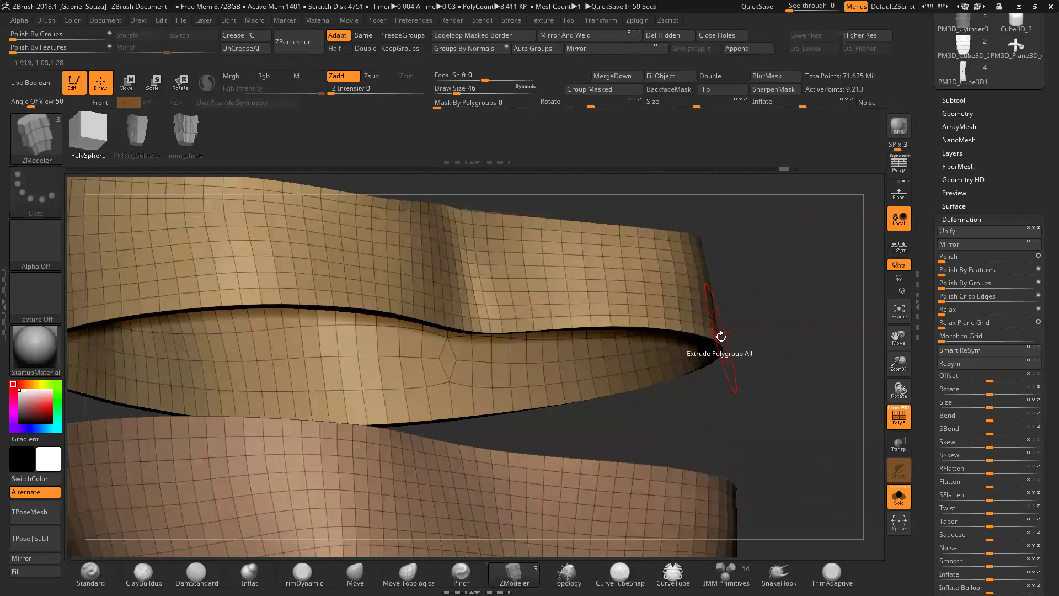
left_click_drag(784, 344, 804, 375, "ctrl+shift")
left_click_drag(794, 321, 863, 362)
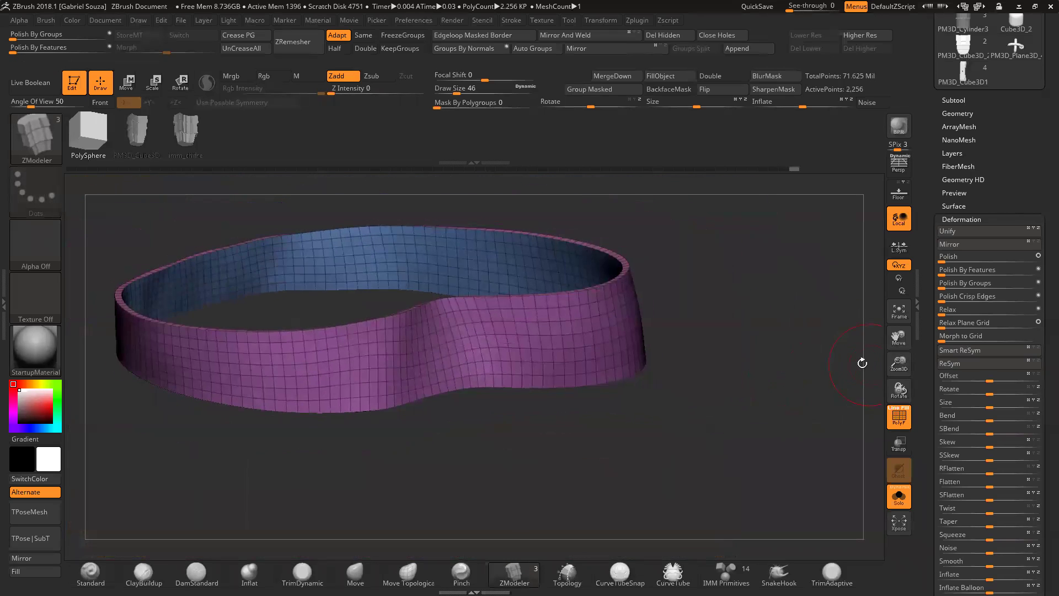
key("ctrl+w")
left_click(792, 364, "ctrl+shift")
Step: Extrude the brown third polygroup band slightly outward and start separating its faces from the rest of the leg
mouse_move(733, 369)
left_mouse_down()
mouse_move(739, 341)
mouse_move(875, 381)
mouse_move(879, 391)
mouse_move(754, 316)
left_mouse_up()
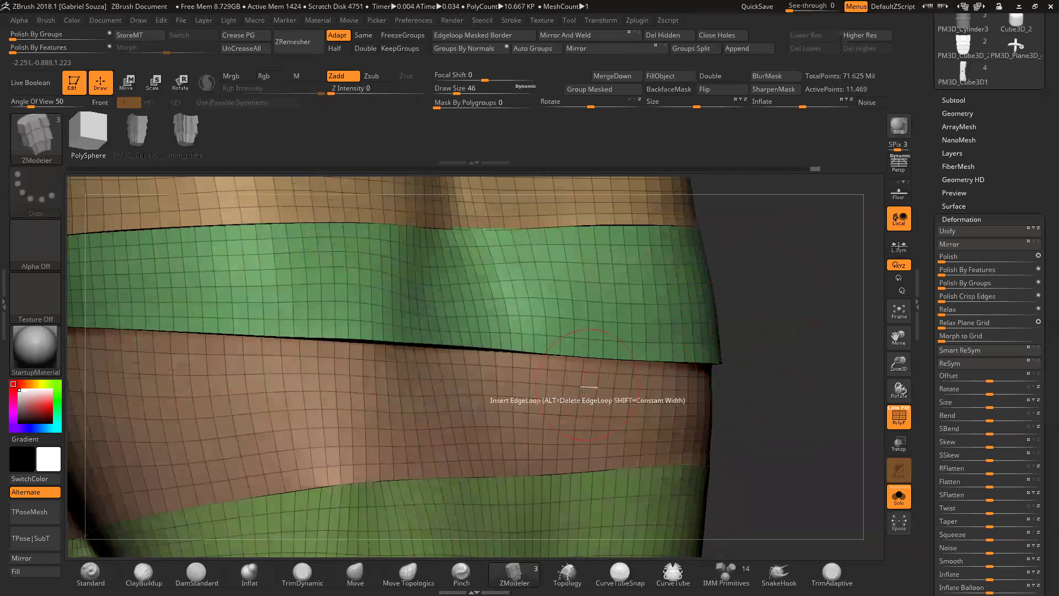
left_click(572, 395)
left_click(691, 411, "ctrl+shift")
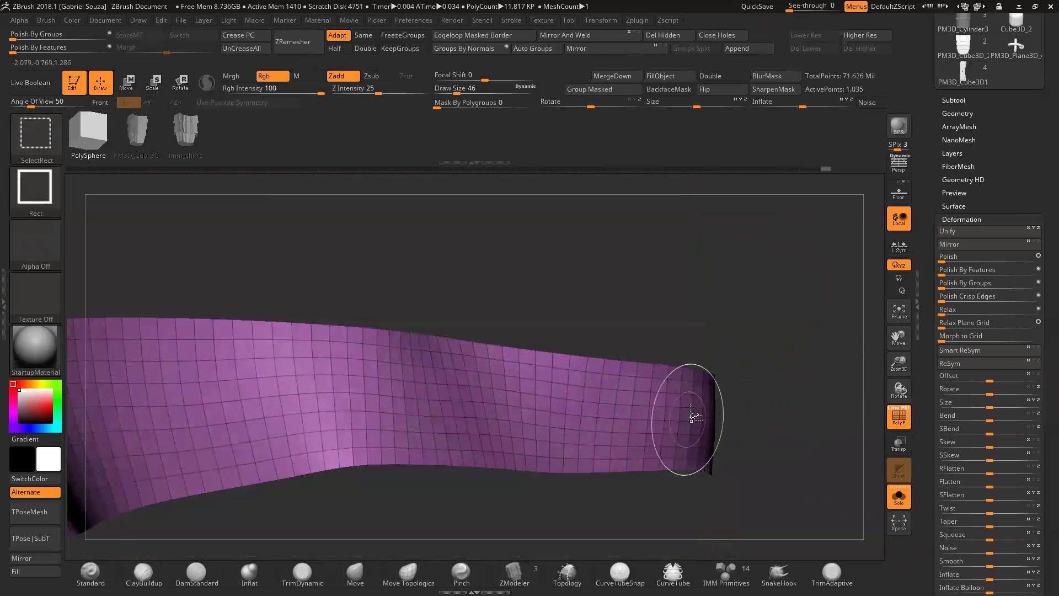
left_click(756, 429, "ctrl+shift")
mouse_move(681, 407)
left_mouse_down()
mouse_move(721, 437)
mouse_move(745, 397)
mouse_move(799, 396)
mouse_move(803, 386)
mouse_move(781, 411)
mouse_move(812, 428)
mouse_move(779, 425)
mouse_move(806, 449)
mouse_move(804, 433)
mouse_move(786, 441)
left_mouse_up()
Step: Finish isolating the thickened third band, assign it one polygroup and bring back the hidden parts of the leg
left_click(745, 407, "ctrl+shift")
left_click(799, 396, "ctrl+shift")
left_click(734, 405, "ctrl+shift")
left_click(725, 416, "ctrl+shift")
left_click(769, 430, "ctrl+shift")
key("ctrl+z")
left_click(774, 435, "ctrl+shift")
key("ctrl+w")
left_click(812, 420, "ctrl+shift")
Step: Thicken the next band down the leg, isolate its shell, make it a single polygroup and unhide everything
left_click_drag(697, 412, 703, 418)
left_click(753, 449, "ctrl+shift")
left_click_drag(792, 454, 817, 445, "ctrl+shift")
left_click(736, 453, "ctrl+shift")
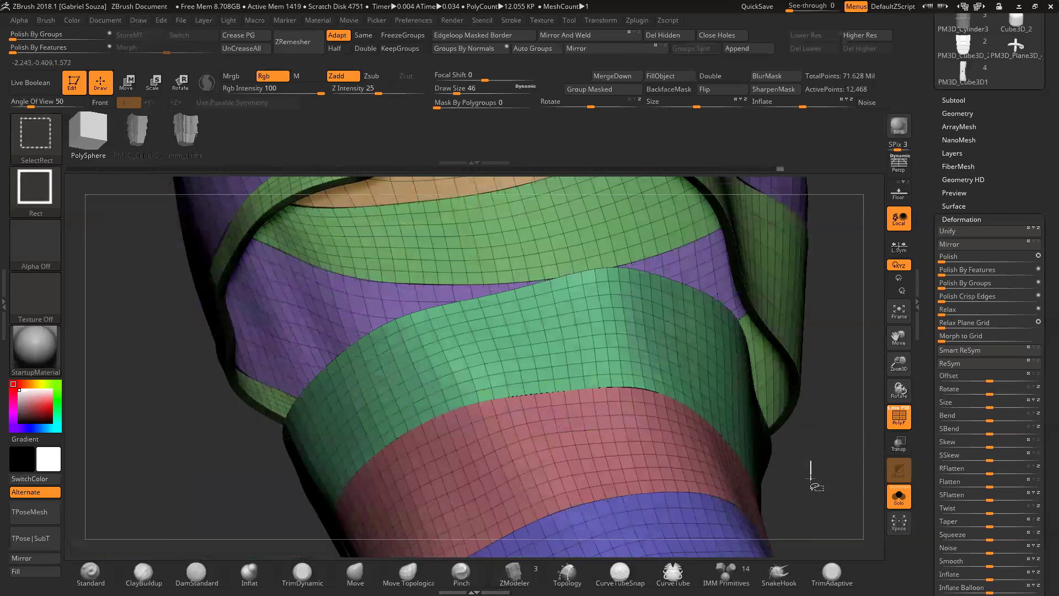
left_click(781, 466, "ctrl+shift")
key("ctrl+w")
left_click(827, 459, "ctrl+shift")
Step: Look through the available selection, clip, slice and trim brushes, including SelectRect and SliceCurve
left_click_drag(827, 445, 789, 390)
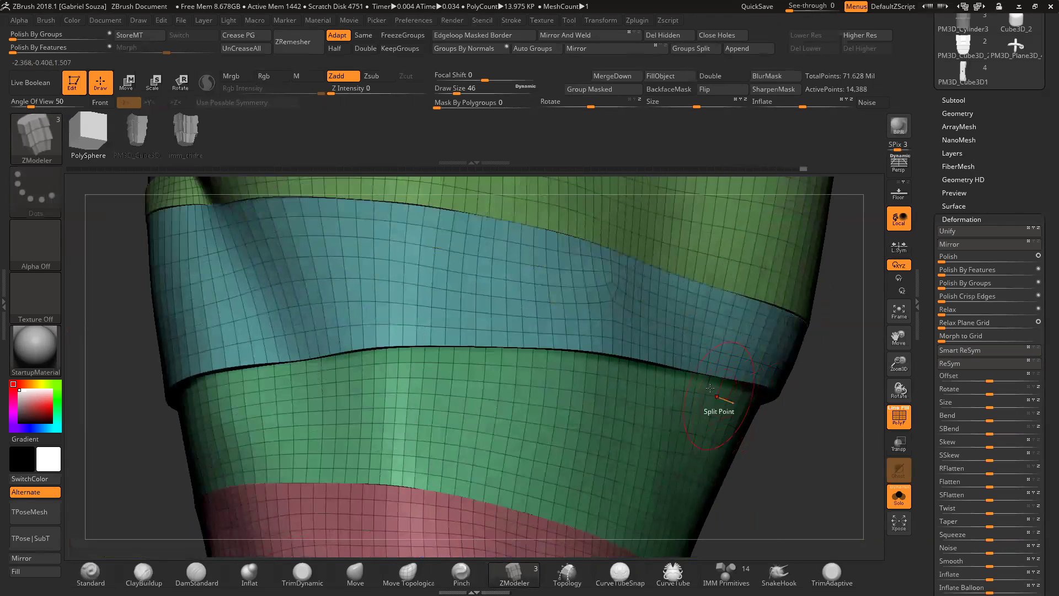
key("ctrl+shift")
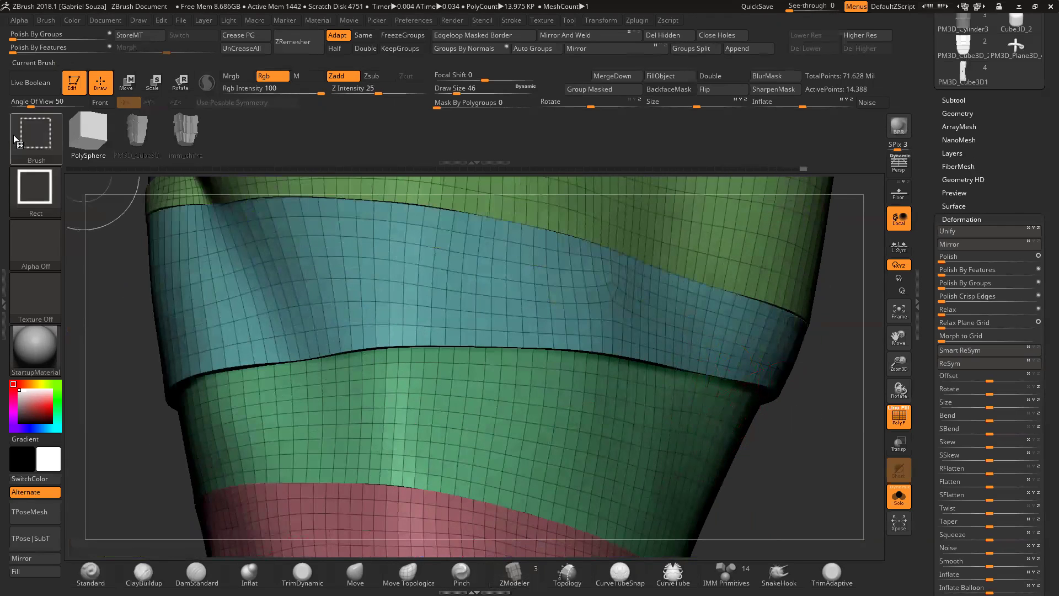
left_click(45, 133)
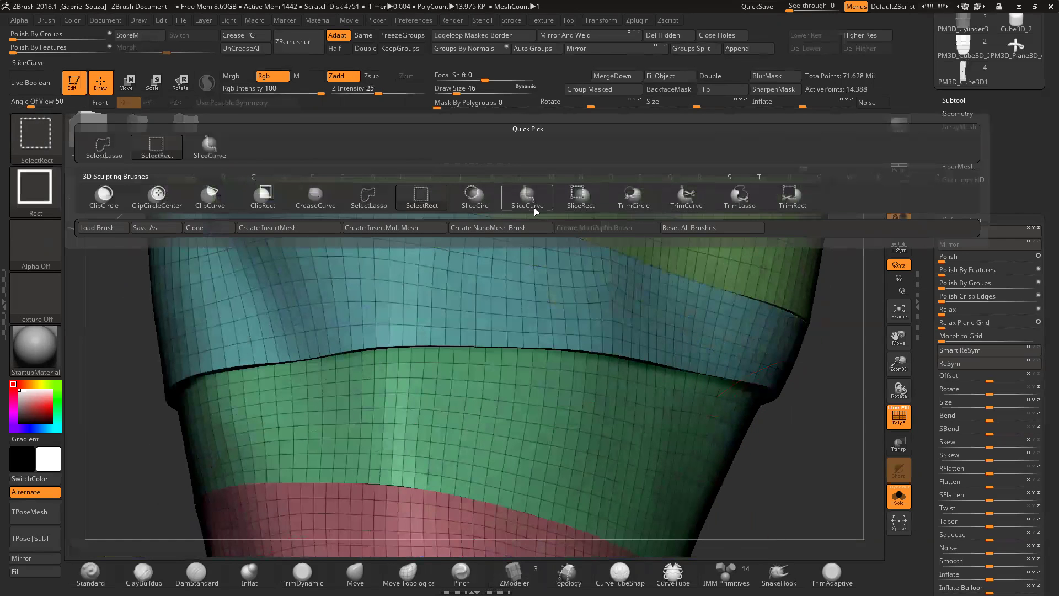
left_click_drag(816, 428, 760, 366, "alt")
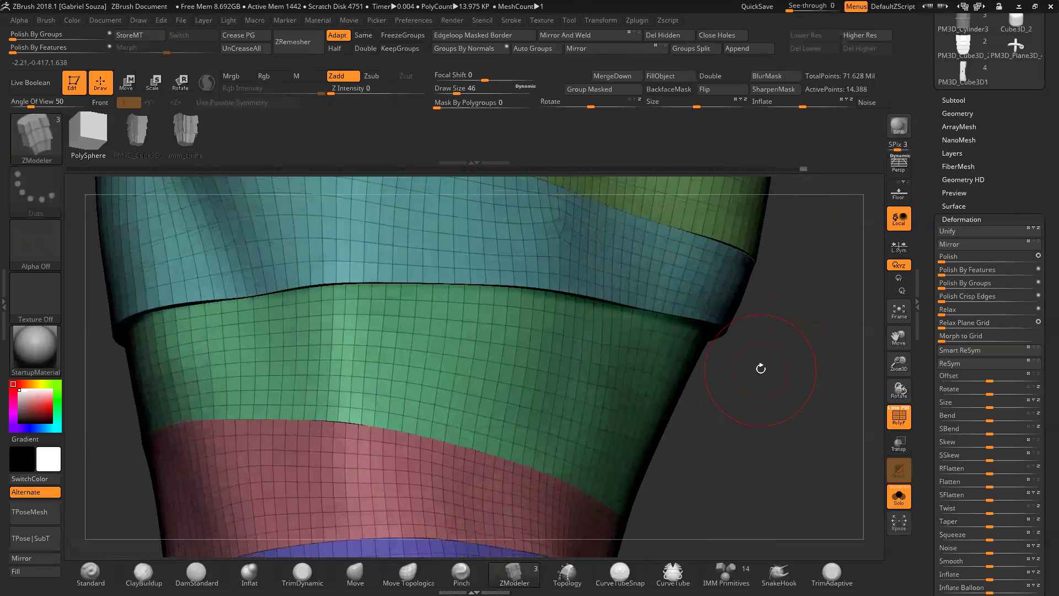
left_click(37, 138)
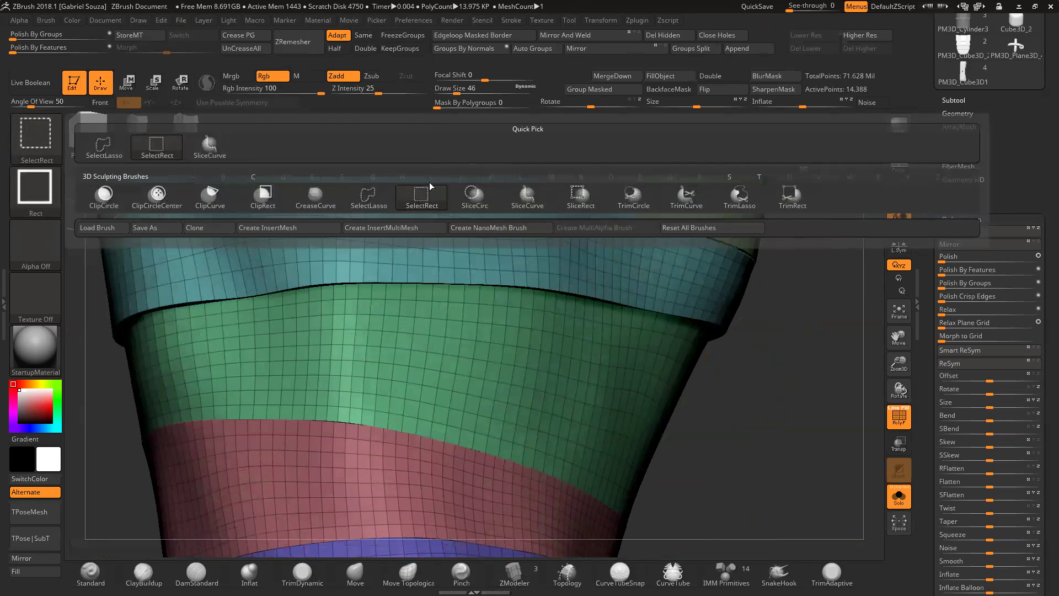
Step: Extrude the green band above the red one outward, isolate its faces, regroup them as one polygroup and show the leg
mouse_move(762, 390)
left_mouse_down()
mouse_move(741, 348)
mouse_move(687, 306)
left_mouse_up()
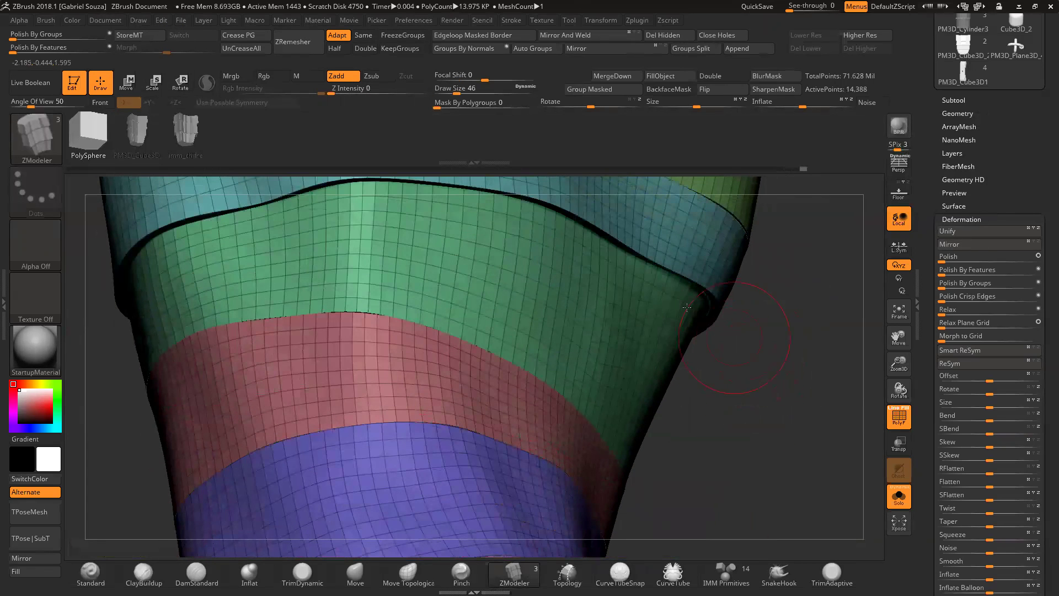
left_click(628, 304)
left_click(632, 309, "ctrl+shift")
left_click_drag(717, 375, 844, 397, "ctrl+shift")
left_click(661, 382, "ctrl+shift")
left_click(647, 399, "ctrl+shift")
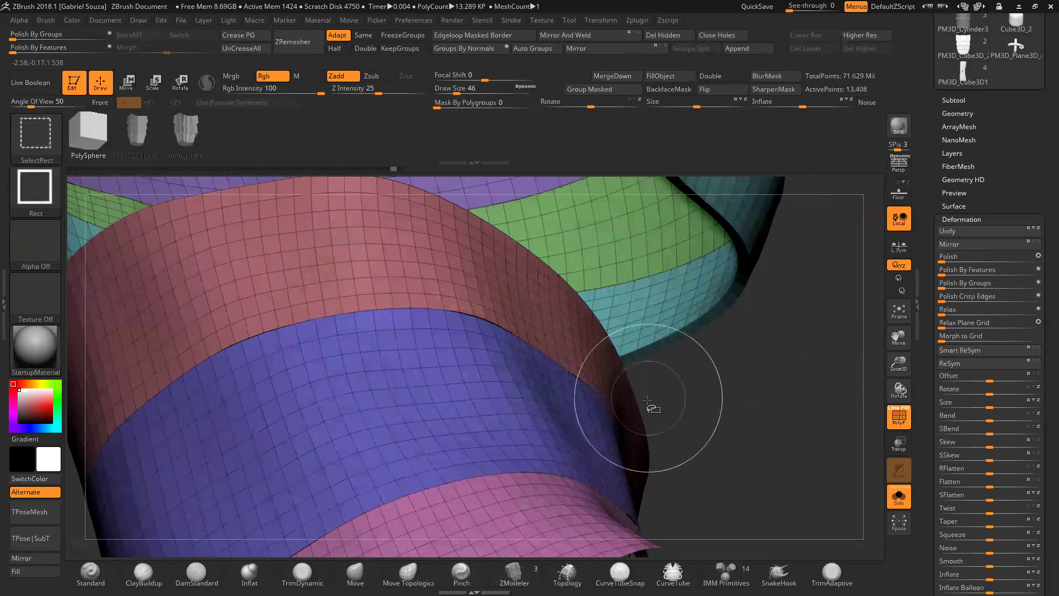
left_click_drag(738, 394, 755, 426, "ctrl+shift")
key("ctrl+w")
left_click(774, 407, "ctrl+shift")
Step: Extrude the red band above the purple one outward, isolate its shell, unify its polygroup and redisplay the full mesh
left_click(554, 360)
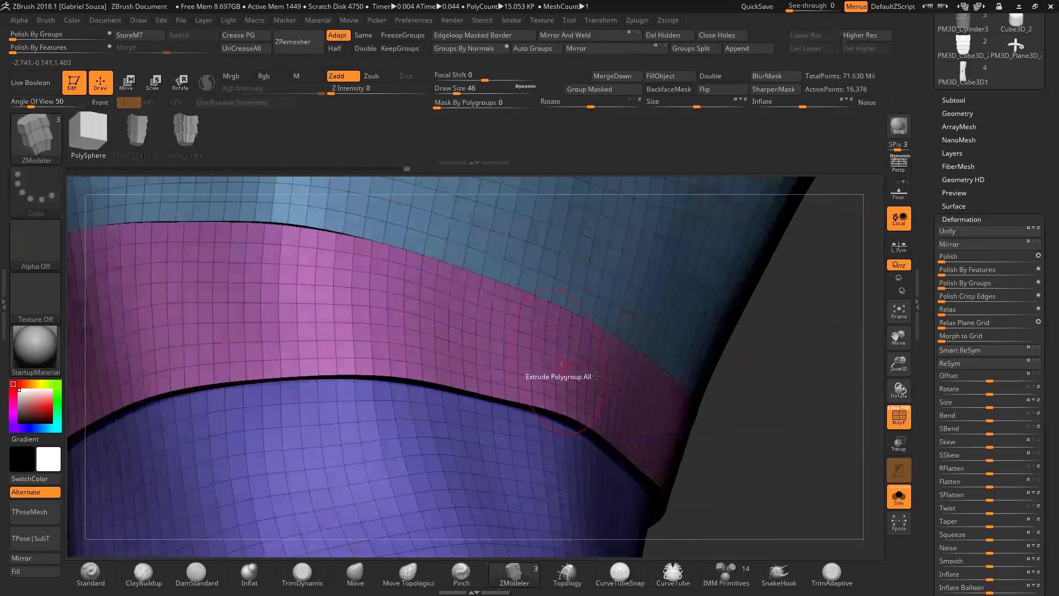
left_click(709, 441, "ctrl+shift")
left_click(687, 460, "ctrl+shift")
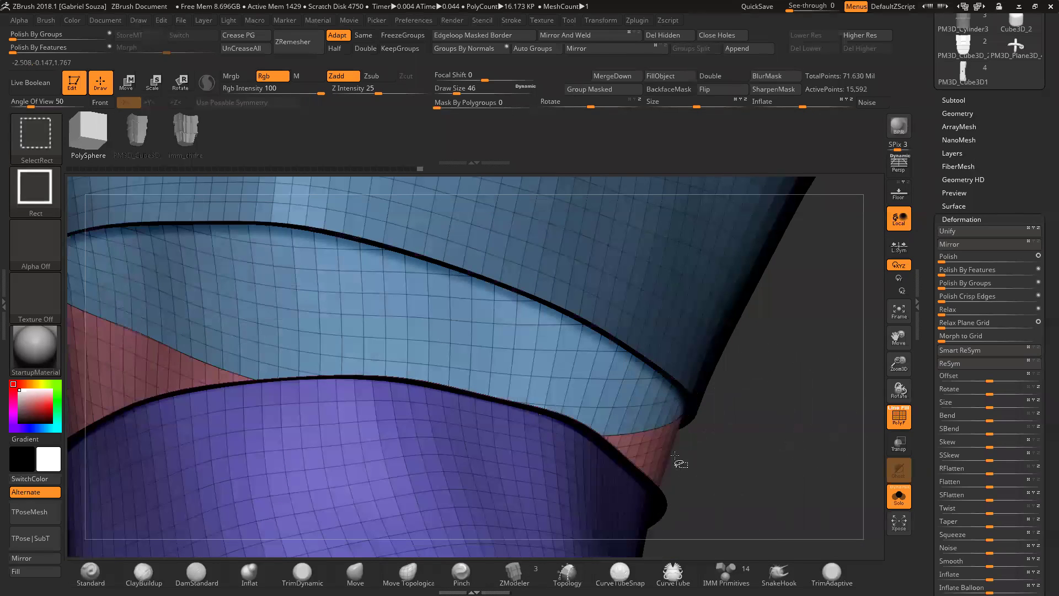
left_click(670, 456, "ctrl+shift")
mouse_move(728, 473)
left_mouse_down()
mouse_move(737, 448)
mouse_move(760, 472)
mouse_move(778, 433)
mouse_move(783, 373)
left_mouse_up()
left_click(677, 485, "ctrl+shift")
key("ctrl+w")
left_click(775, 445, "ctrl+shift")
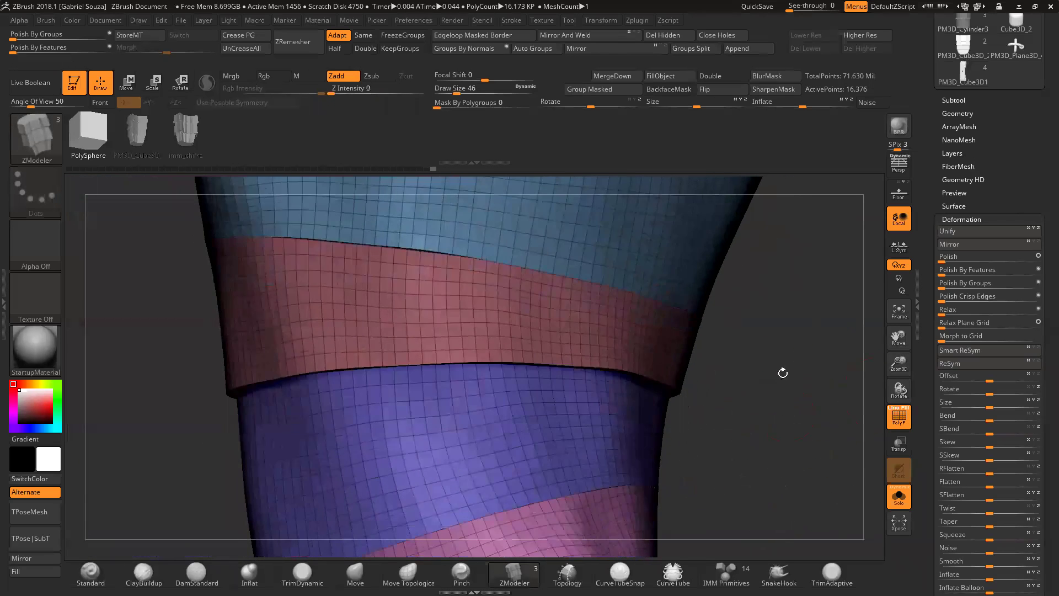
left_click(631, 438, "ctrl+shift")
left_click(735, 441, "ctrl+shift")
left_click_drag(751, 448, 746, 371)
left_click_drag(745, 375, 740, 391, "ctrl+shift")
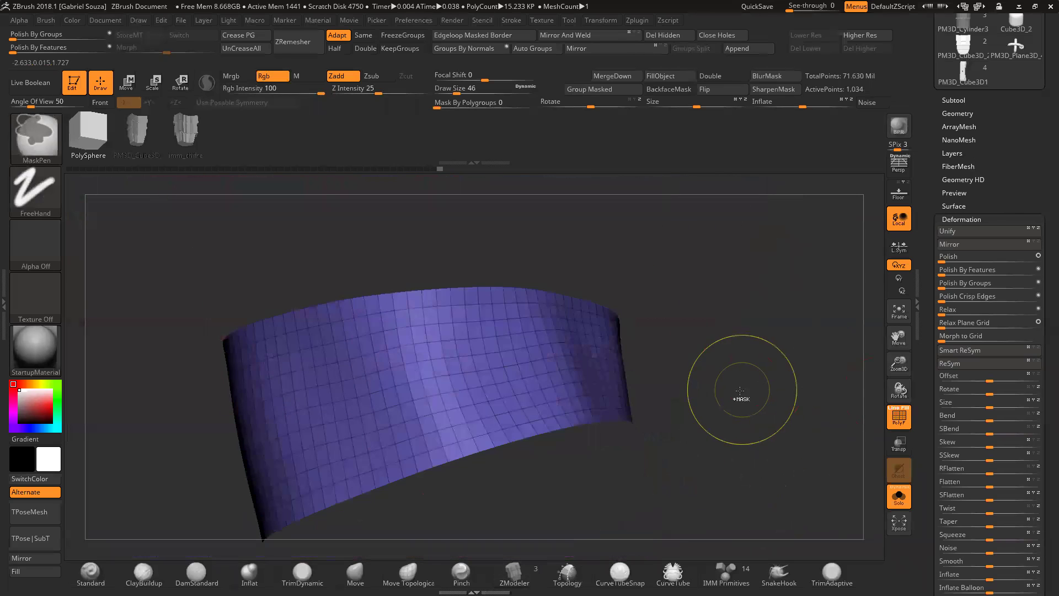
left_click(719, 383, "ctrl+shift")
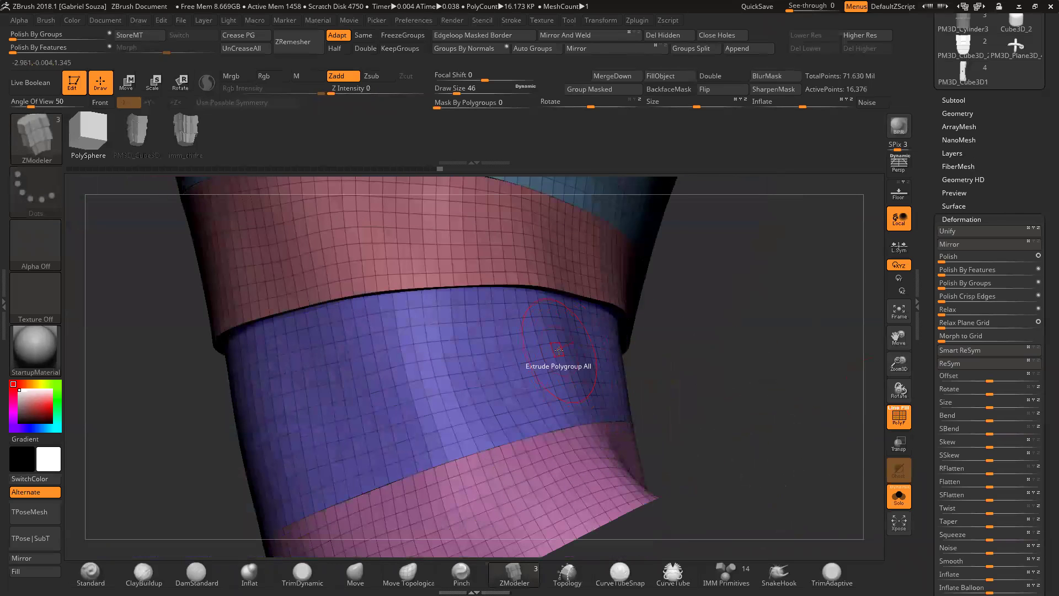
Step: Extrude the blue band above the pink one outward, isolate its shell, regroup it as one polygroup and unhide the leg
left_click_drag(559, 350, 690, 367)
left_click(643, 380, "ctrl+shift")
left_click(620, 414, "ctrl+shift")
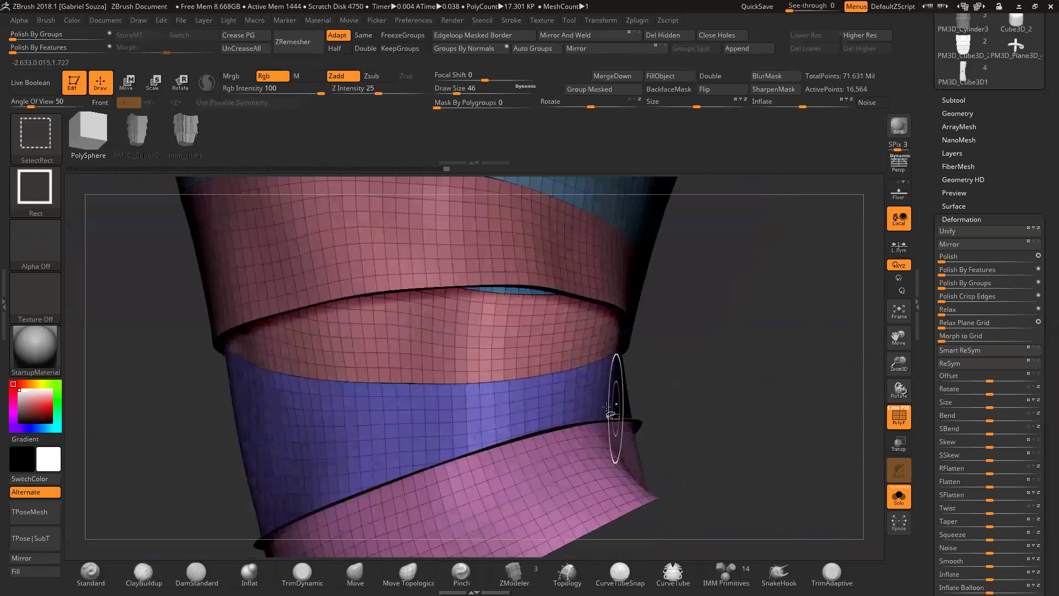
left_click(692, 400, "ctrl+shift")
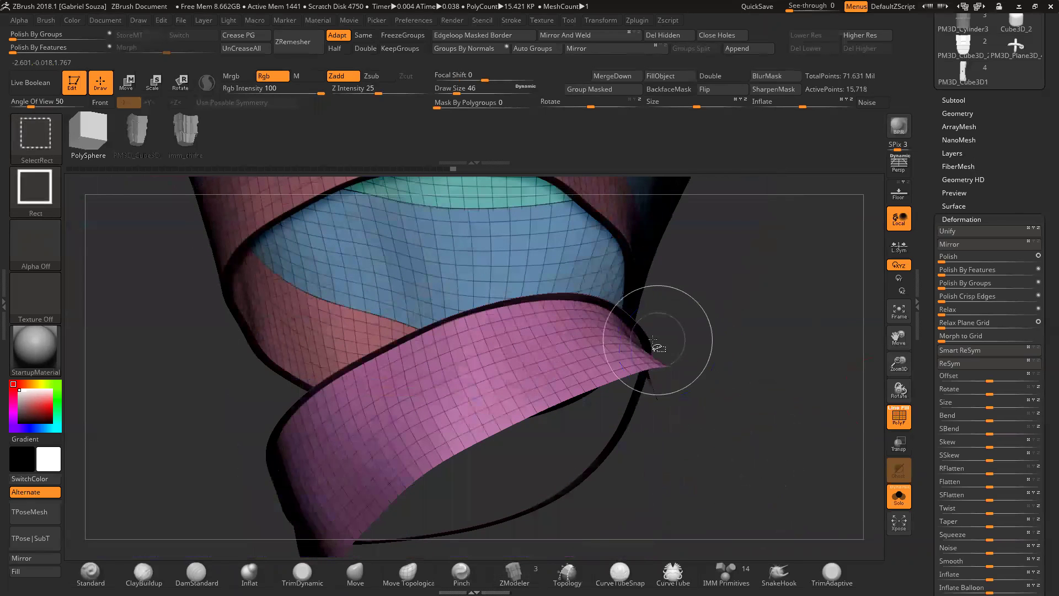
left_click_drag(747, 338, 751, 393, "alt")
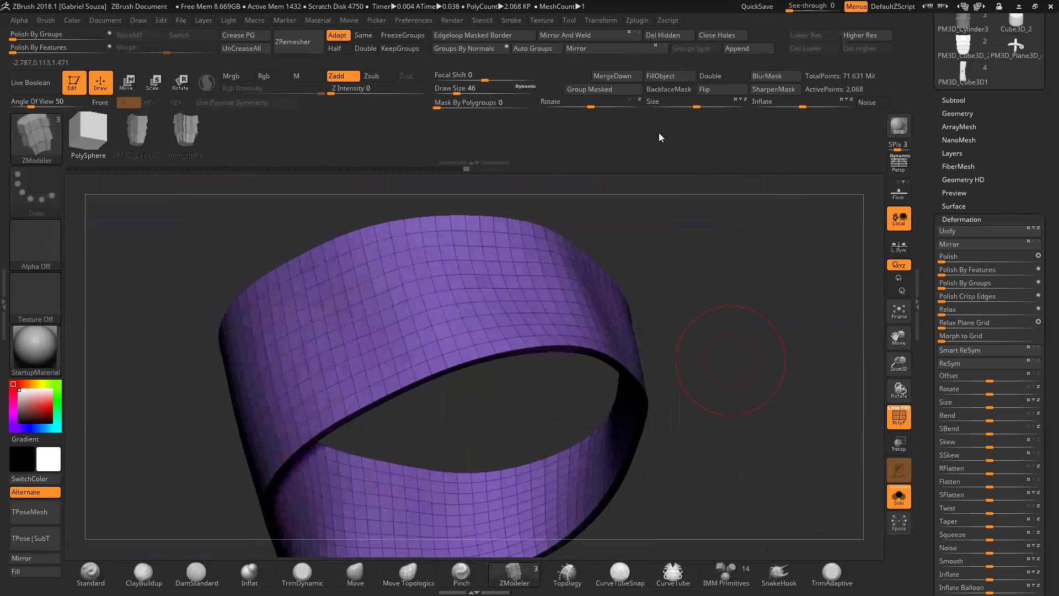
left_click(739, 357, "ctrl+shift")
left_click_drag(750, 359, 684, 315)
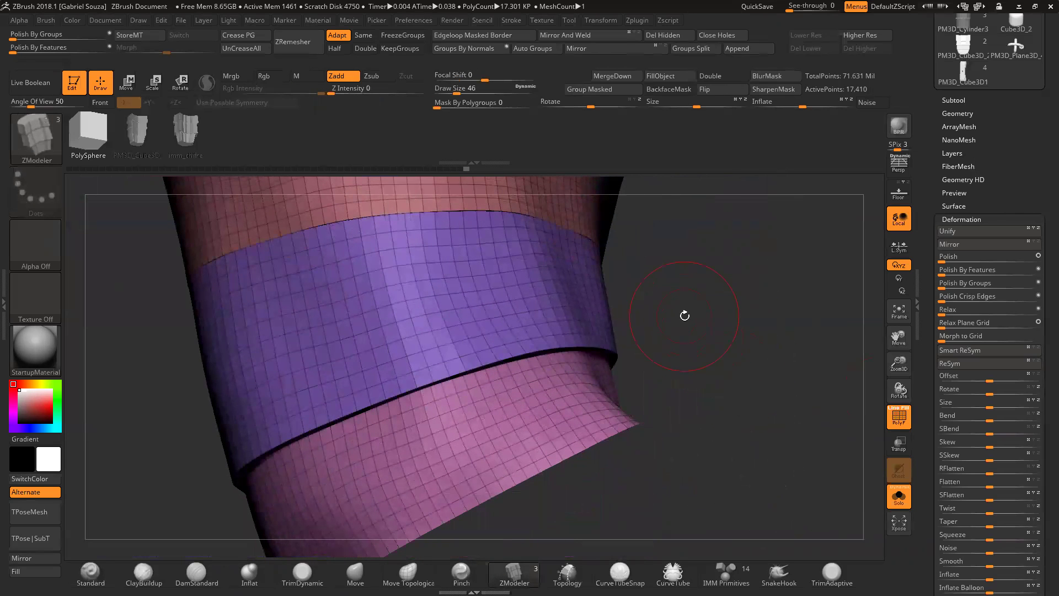
Step: Extrude the pink band at the leg's lower end outward, isolate its shell, unify its polygroup and redisplay the full mesh
left_click_drag(637, 351, 661, 359)
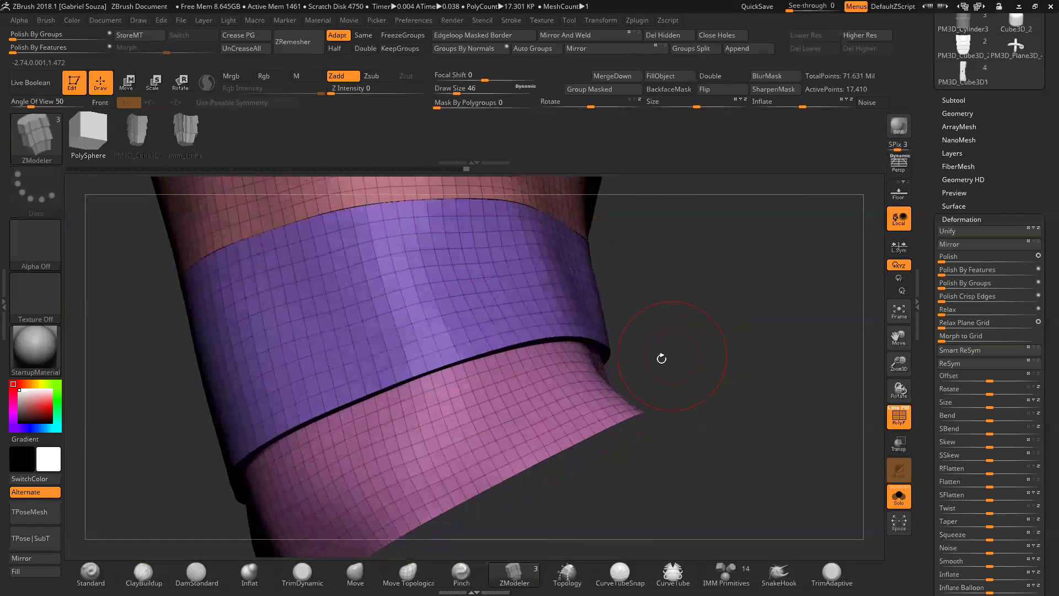
left_click(569, 390)
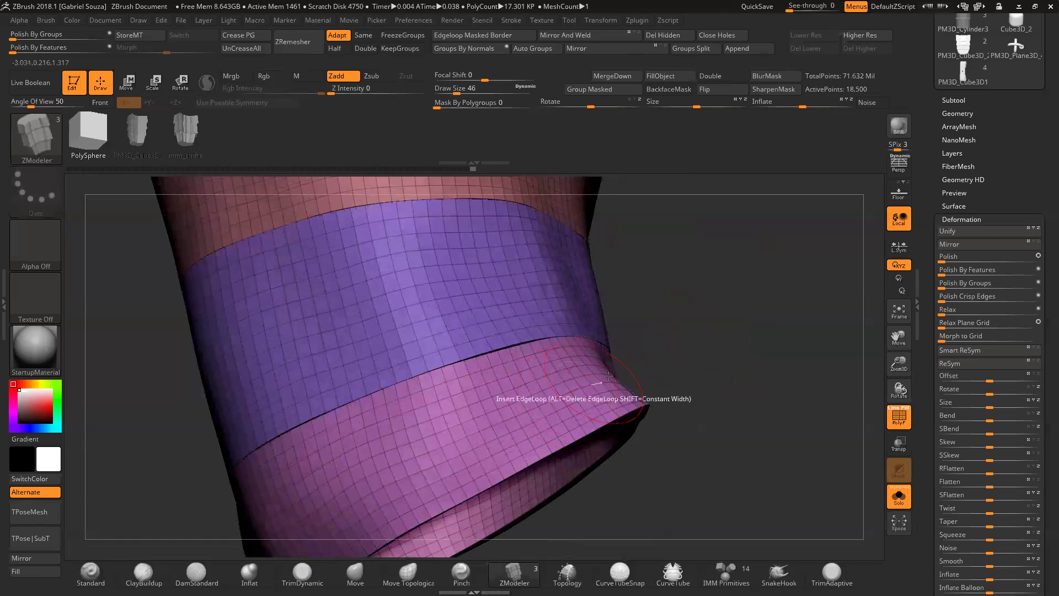
mouse_move(716, 315)
left_mouse_down()
mouse_move(709, 293)
mouse_move(688, 328)
left_mouse_up()
left_click(568, 394, "ctrl+shift")
left_click_drag(653, 366, 660, 406, "ctrl+shift")
left_click_drag(670, 367, 685, 338)
left_click(596, 417, "ctrl+shift")
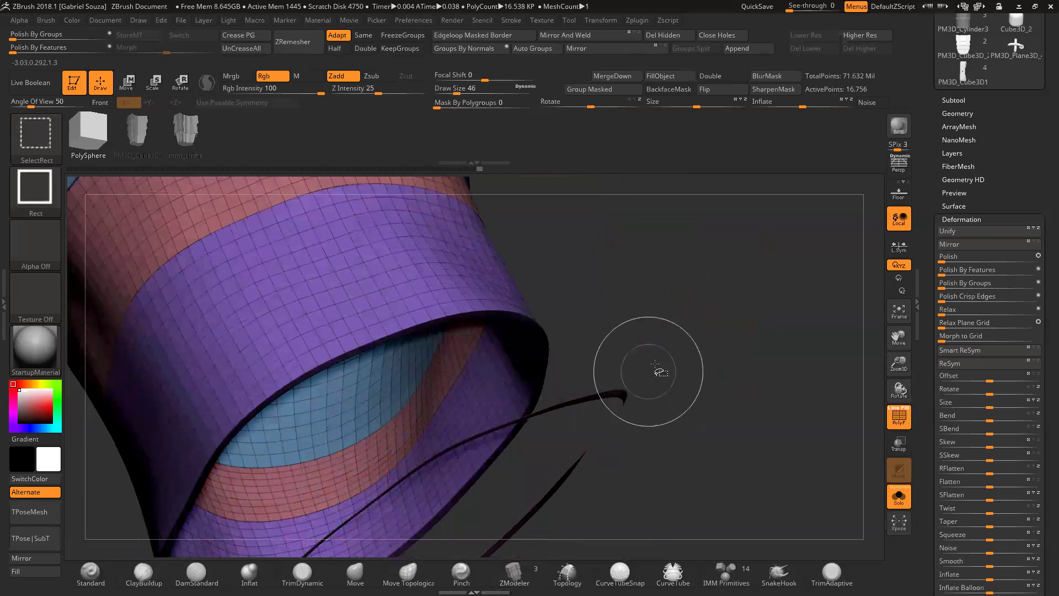
left_click(621, 395, "ctrl+shift")
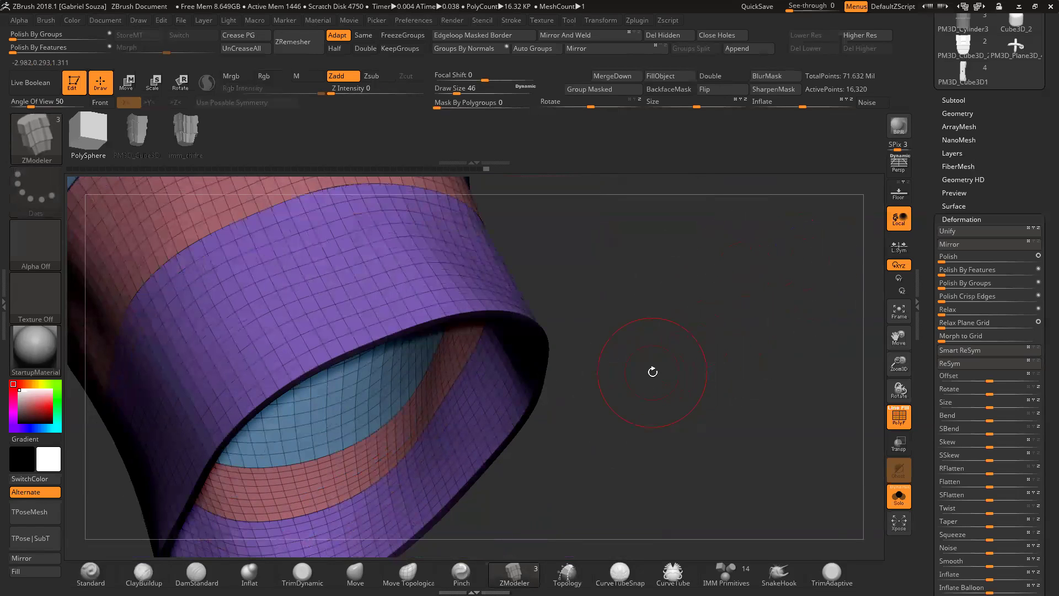
left_click(684, 363, "ctrl+shift")
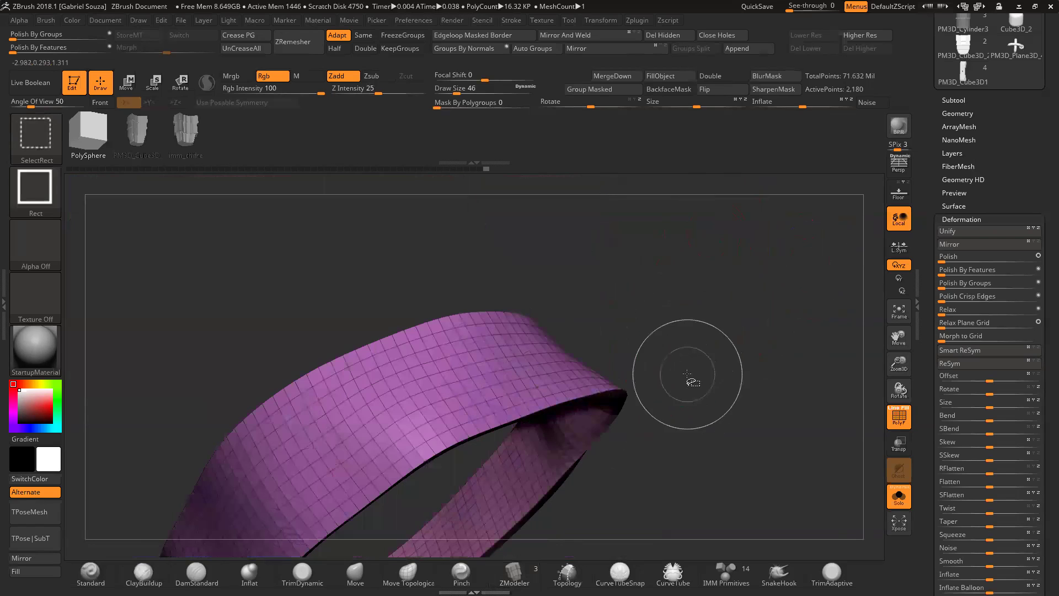
right_click_drag(699, 361, 675, 334)
left_click(736, 348, "ctrl+shift")
Step: Frame the whole leg garment without polyframe and examine the thickened bands from several sides
left_click_drag(676, 334, 638, 424)
key("f")
left_click_drag(668, 380, 631, 344)
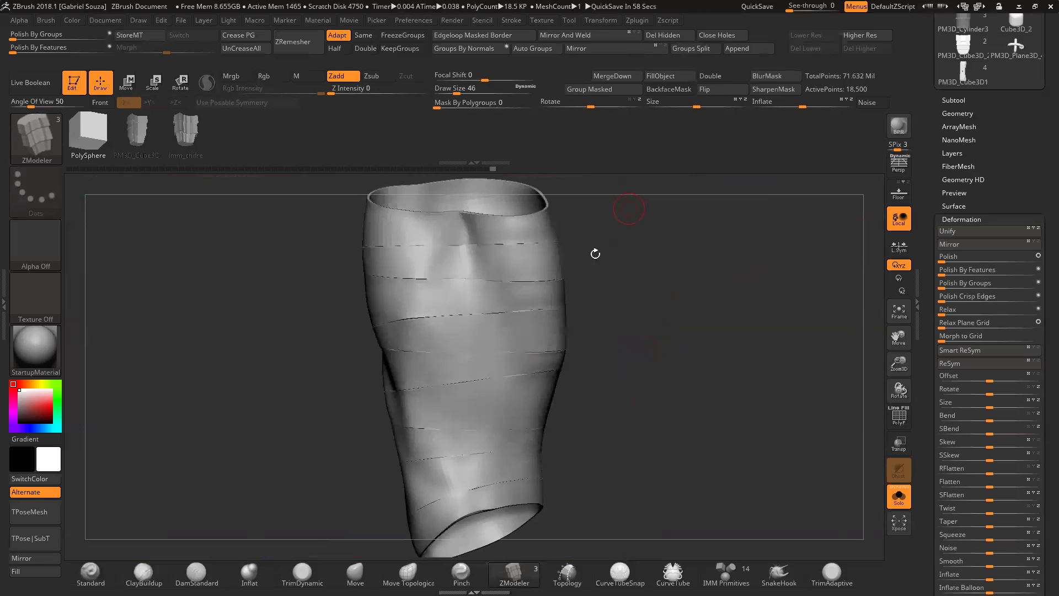
mouse_move(695, 314)
left_mouse_down()
mouse_move(724, 324)
mouse_move(700, 321)
left_mouse_up()
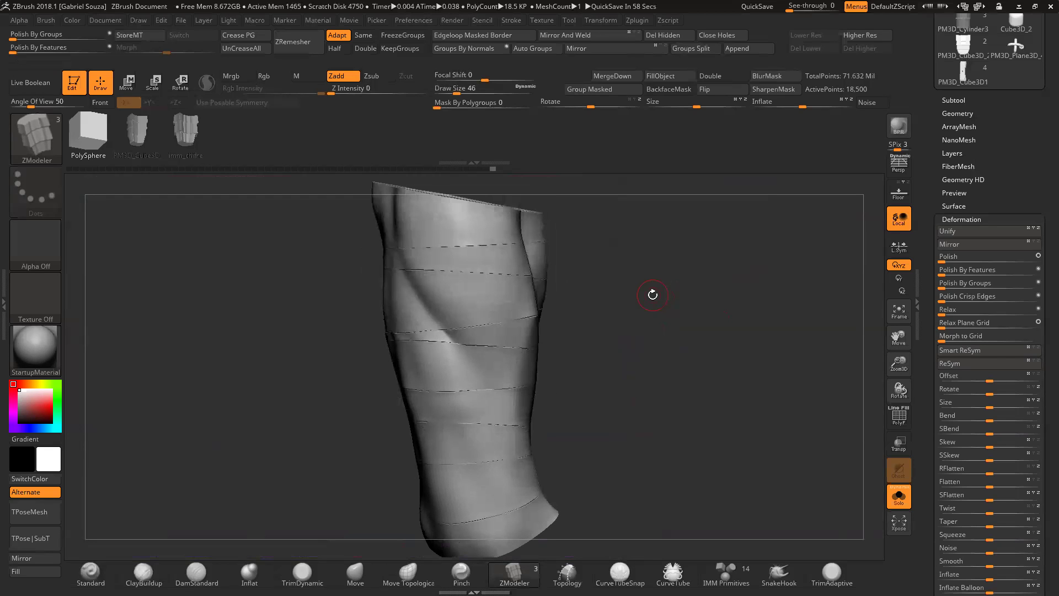
left_click_drag(607, 356, 649, 333)
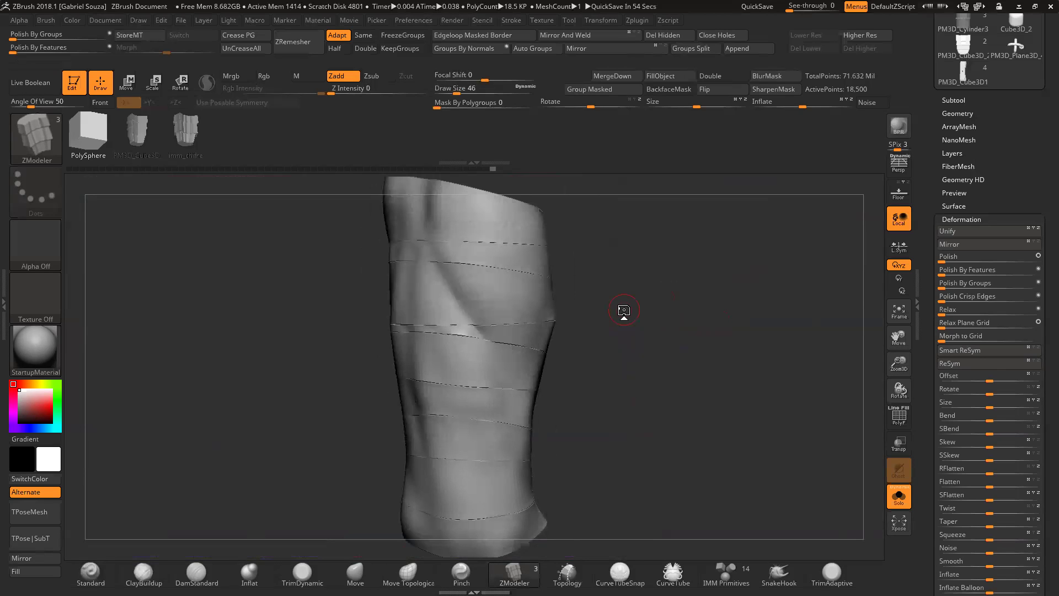
left_click_drag(612, 320, 641, 330)
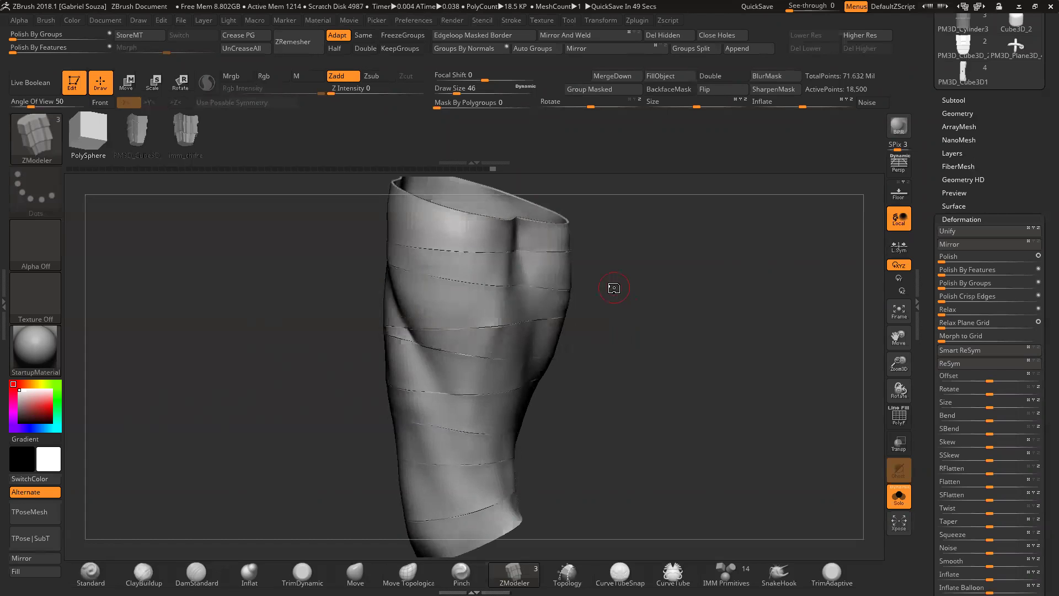
left_click_drag(614, 288, 642, 292)
Step: Switch to the Cylinder3D primitive, show its polyframe and open its Initialize settings
left_click_drag(1018, 149, 1018, 503)
left_click(1016, 135)
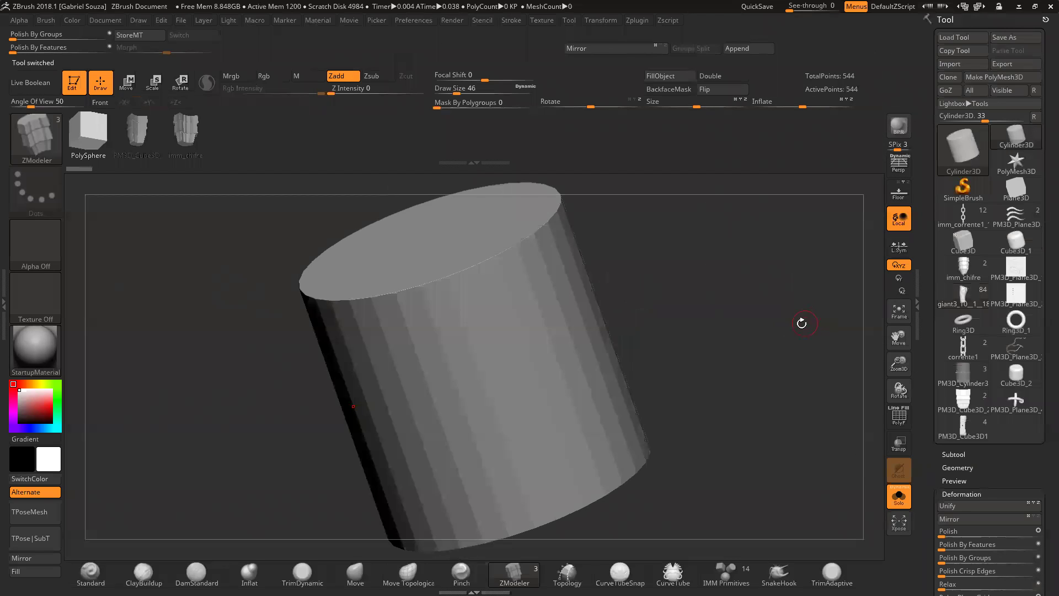
key("shift+f")
mouse_move(955, 146)
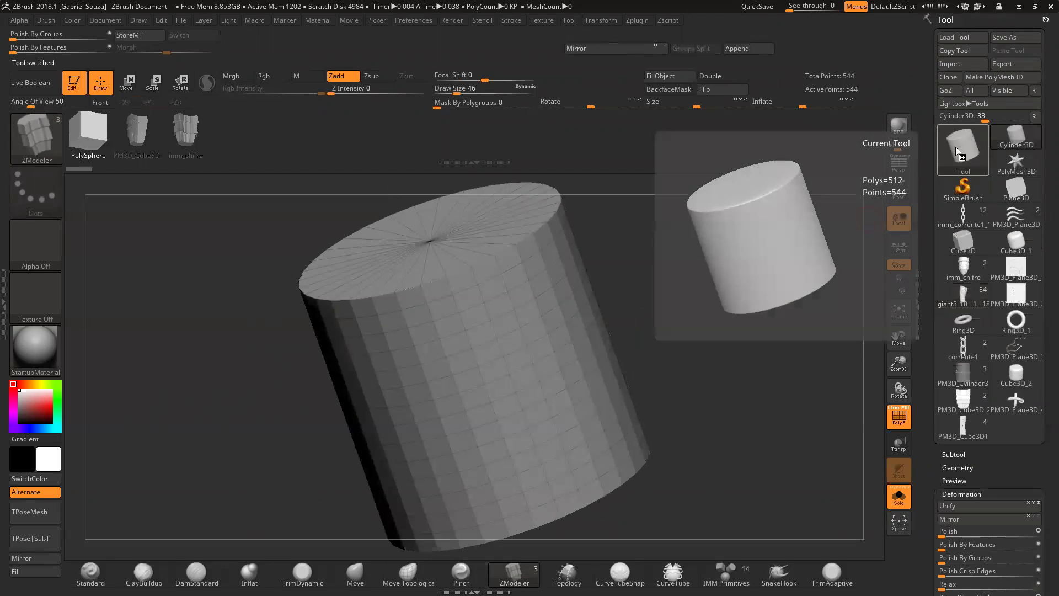
scroll(1005, 338, "down", 10)
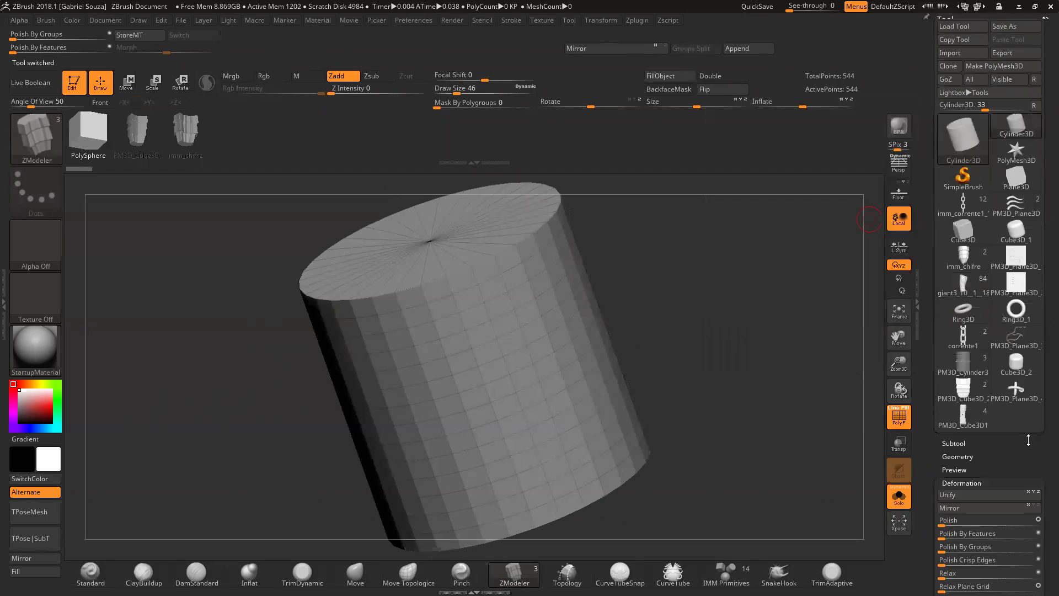
left_click(953, 437)
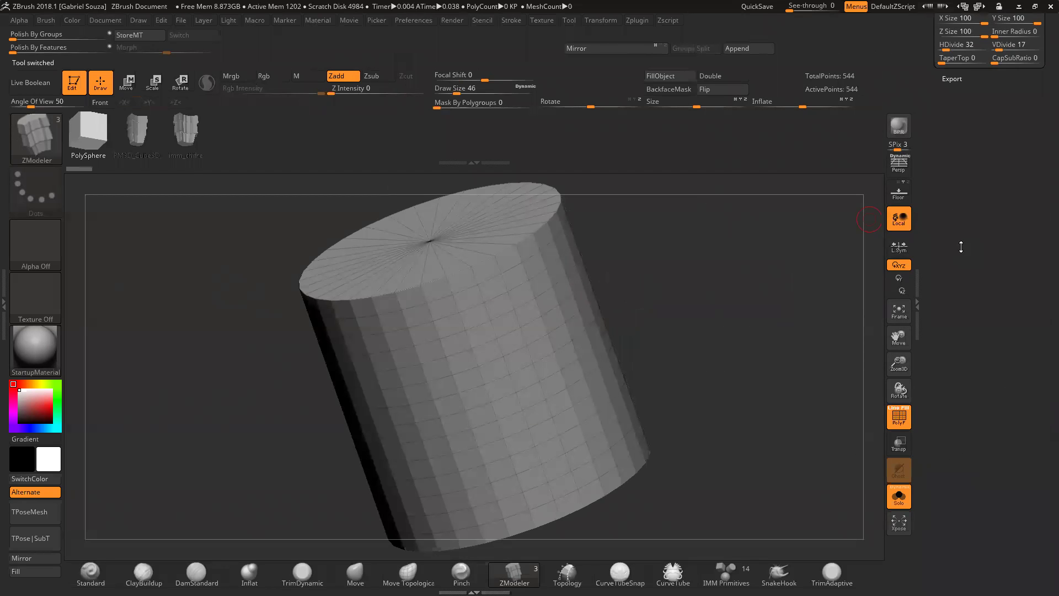
Step: Set the cylinder's horizontal subdivision count (HDivide) to 16
left_click_drag(946, 182, 943, 182)
key("ctrl+z")
key("ctrl+z")
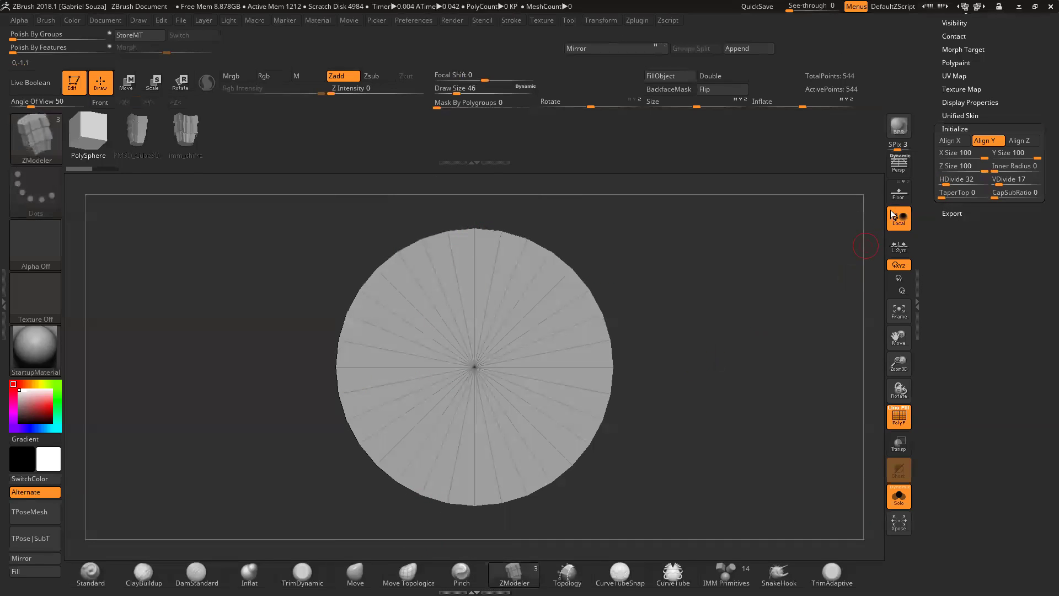
left_click_drag(944, 182, 943, 183)
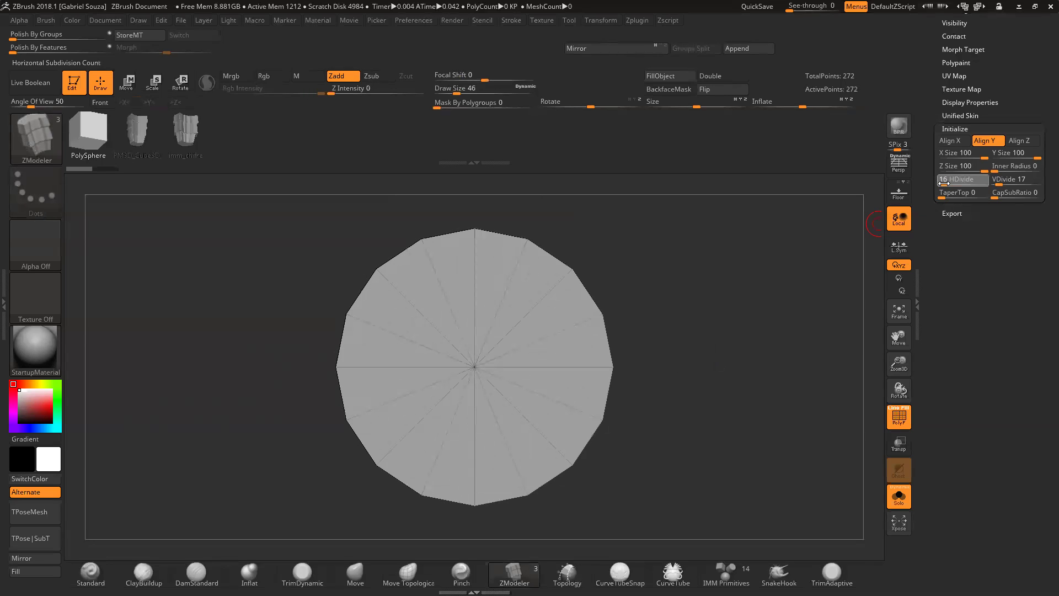
Step: Set the cylinder's vertical subdivision count (VDivide) to 3 and convert it to a PolyMesh3D
left_click_drag(833, 308, 789, 243)
left_click_drag(1002, 183, 994, 183)
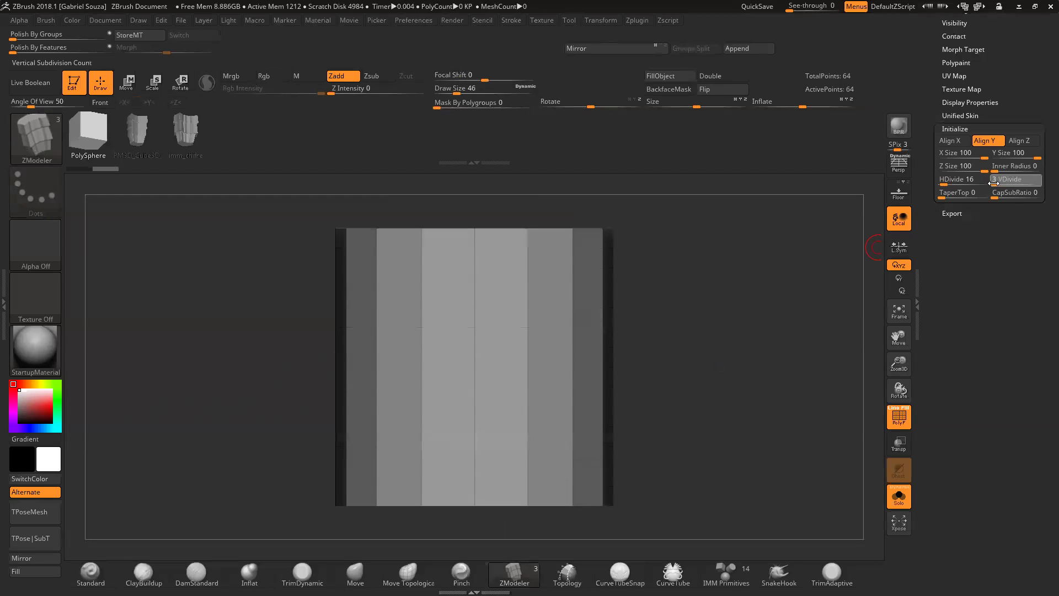
left_click_drag(994, 184, 995, 183)
left_click_drag(684, 341, 679, 360)
left_click_drag(1015, 38, 1009, 386)
scroll(1019, 122, "up", 5)
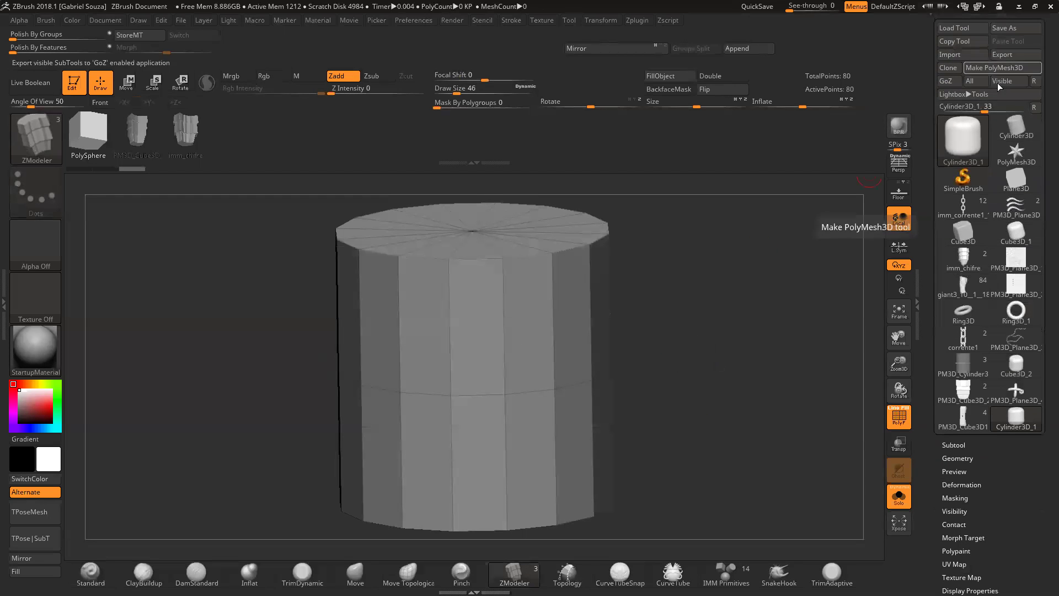
key("ctrl+z")
mouse_move(991, 484)
left_mouse_down()
mouse_move(979, 402)
mouse_move(983, 321)
left_mouse_up()
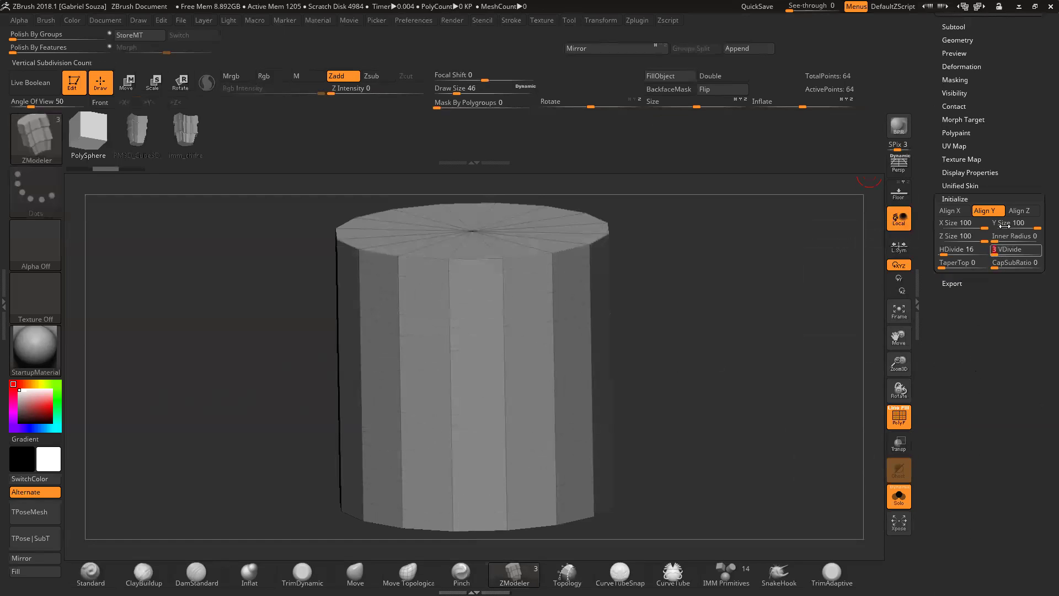
scroll(1004, 225, "up", 10)
left_click(1001, 77)
Step: Enable X symmetry and set the ZModeler polygon action to PolyGroup with the target A Single Poly
mouse_move(851, 228)
left_mouse_down()
mouse_move(647, 338)
mouse_move(664, 378)
left_mouse_up()
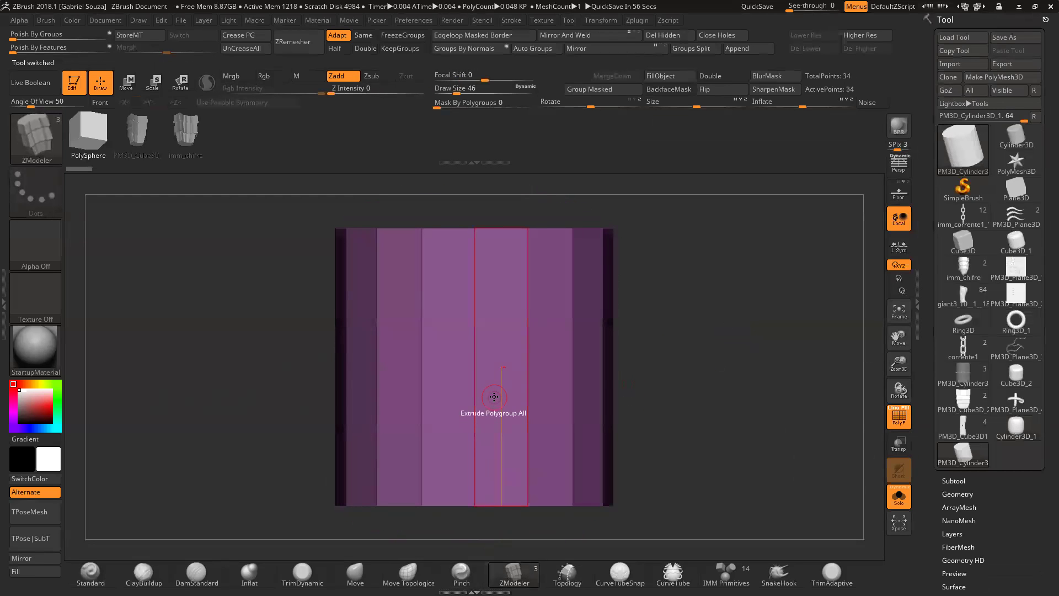
key("space")
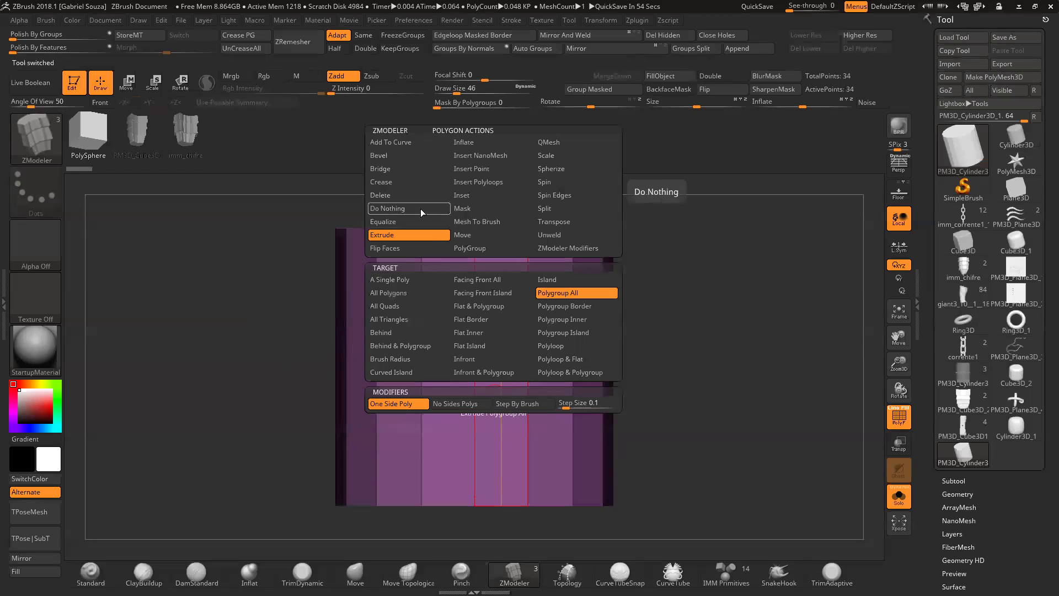
key("x")
left_click_drag(662, 382, 645, 378)
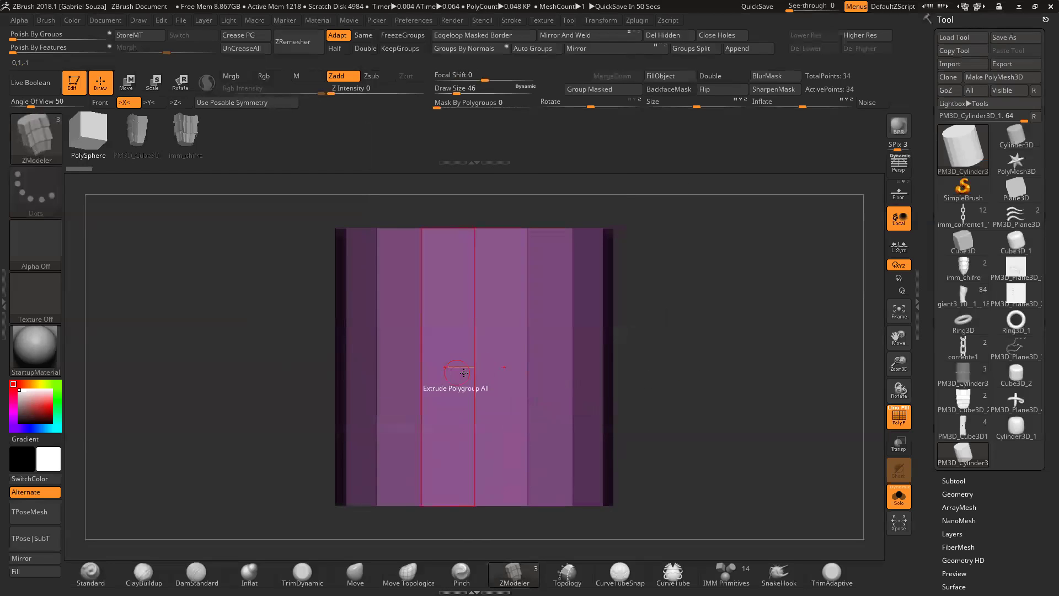
key("space")
left_click(476, 249)
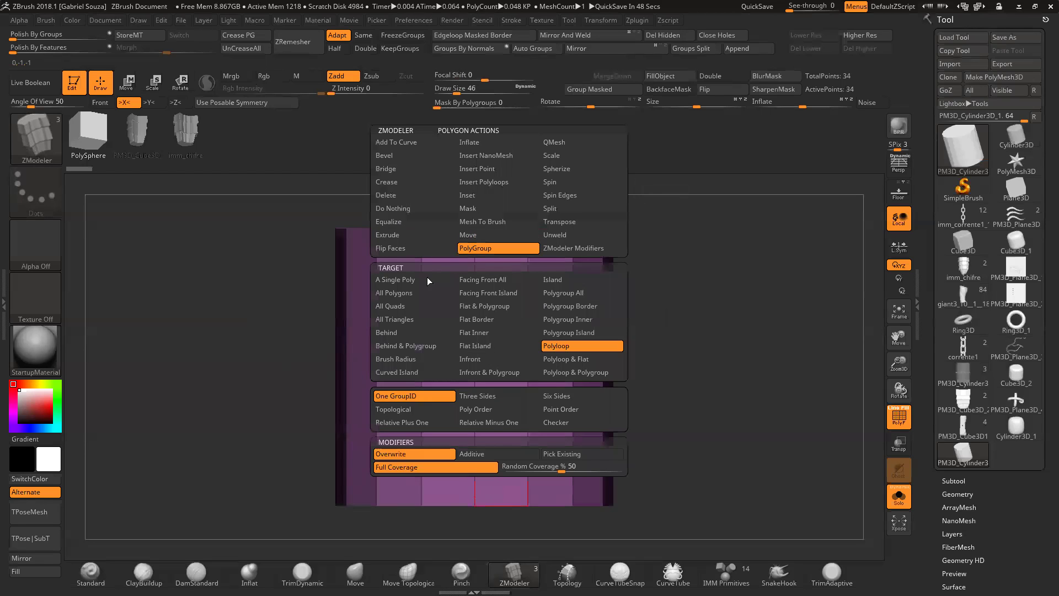
left_click(428, 281)
Step: Assign the cylinder's front side faces to their own polygroup
left_click_drag(493, 362, 550, 364)
left_click_drag(696, 376, 712, 448)
left_click_drag(607, 339, 643, 370)
left_click_drag(712, 442, 770, 382)
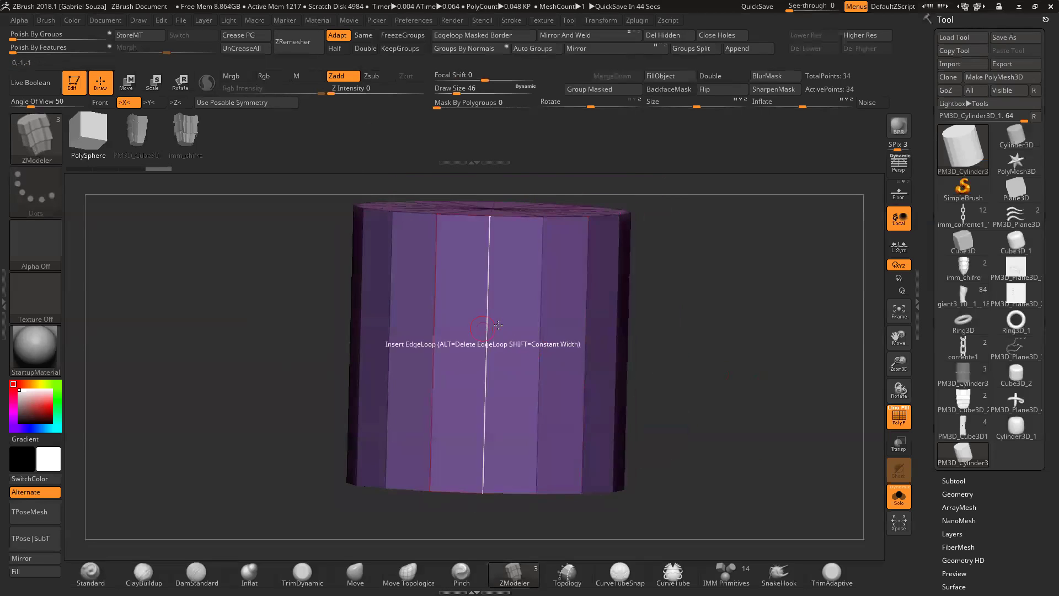
Step: Isolate the front polygroup and delete the hidden rest of the cylinder
left_click_drag(742, 335, 700, 353)
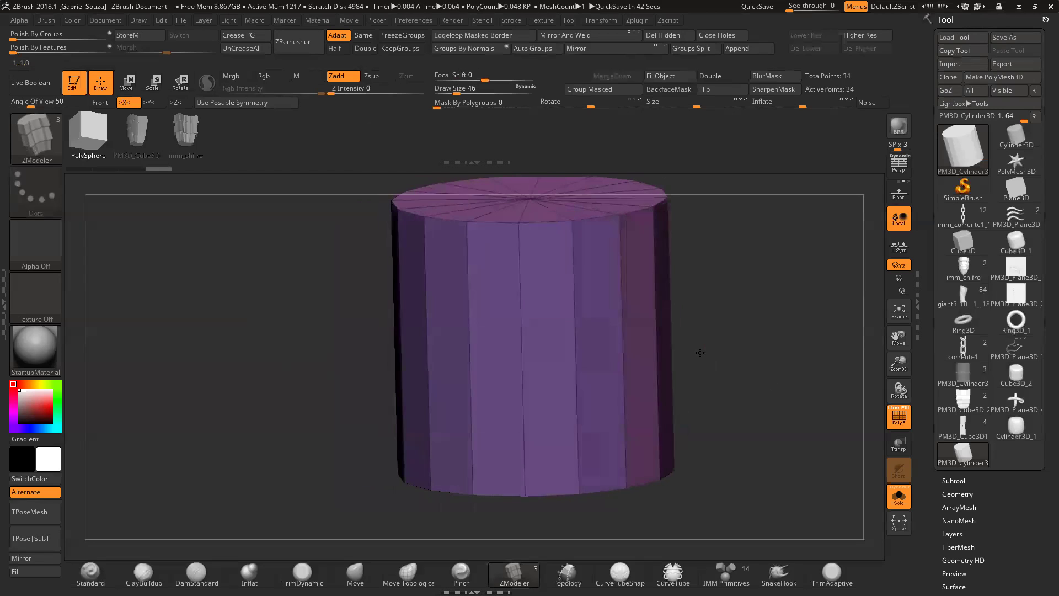
left_click(580, 381, "ctrl+shift")
left_click_drag(664, 313, 708, 315)
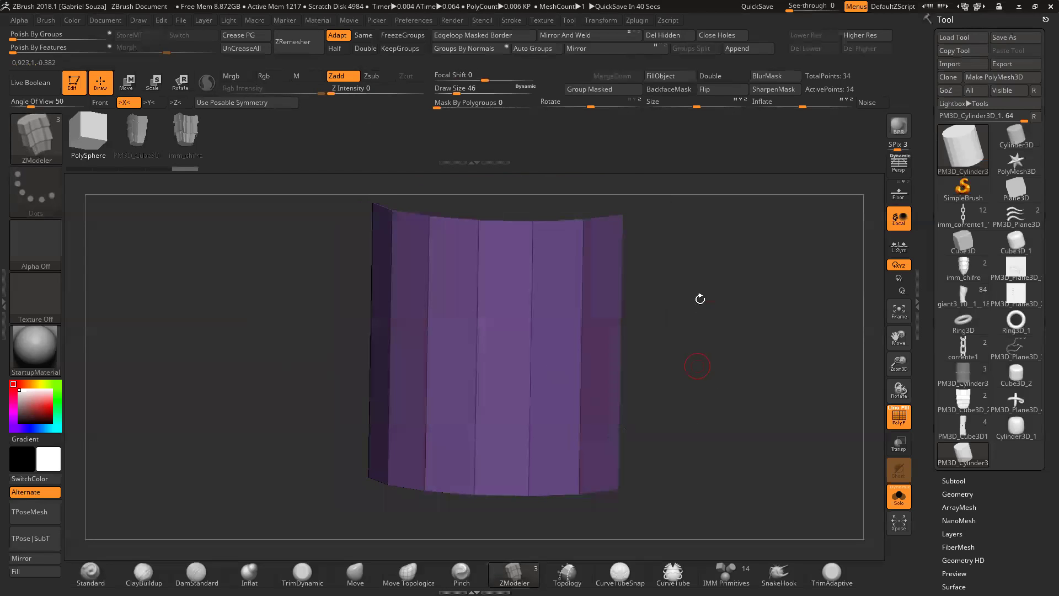
left_click(688, 36)
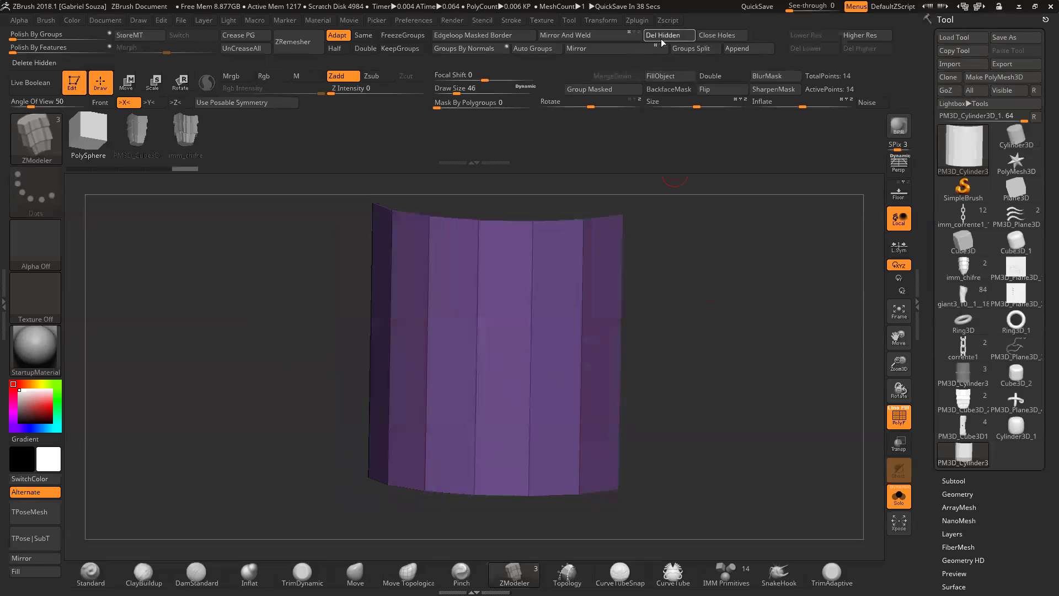
Step: Set the ZModeler polygon action to Extrude and extrude the curved front panel's polygroup to give it thickness
mouse_move(669, 350)
left_mouse_down("shift")
mouse_move(671, 336)
mouse_move(593, 332)
left_mouse_up("shift")
key("space")
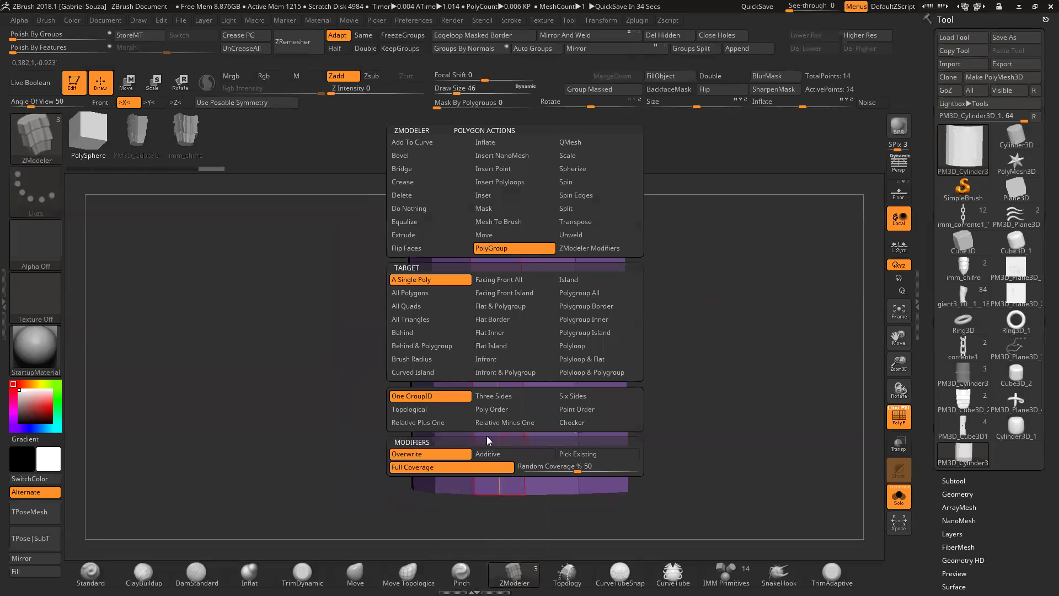
left_click(418, 235)
left_click_drag(497, 376, 457, 369)
left_click_drag(664, 349, 666, 364)
key("ctrl+z")
left_click_drag(480, 362, 456, 362)
left_click_drag(674, 342, 716, 329)
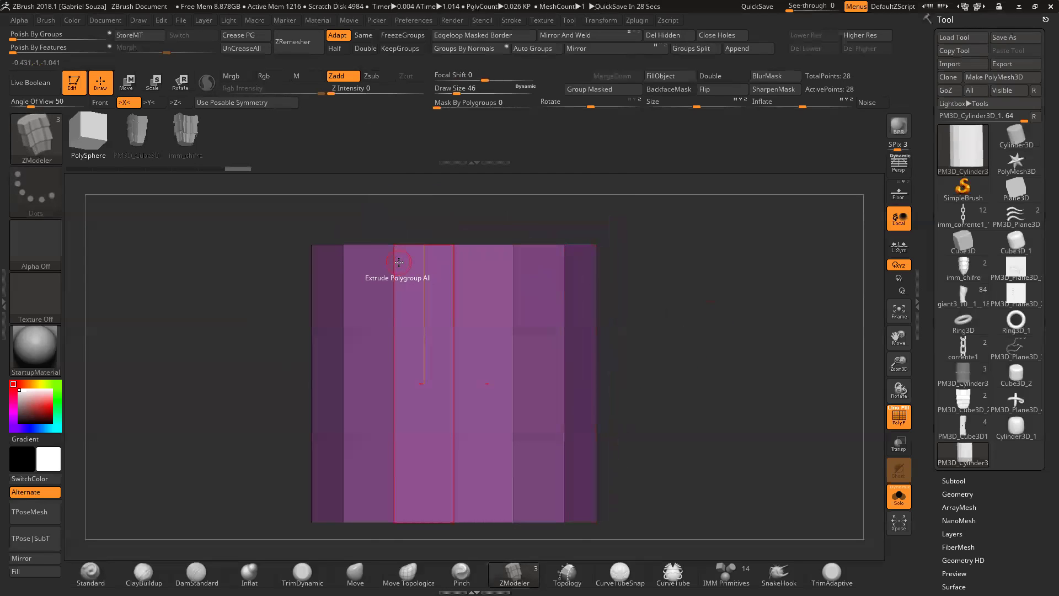
Step: Mask all but the panel's top edge, narrow that edge along X to about 0.90, and clear the mask
left_click_drag(901, 354, 881, 352)
left_click_drag(632, 319, 636, 338, "alt")
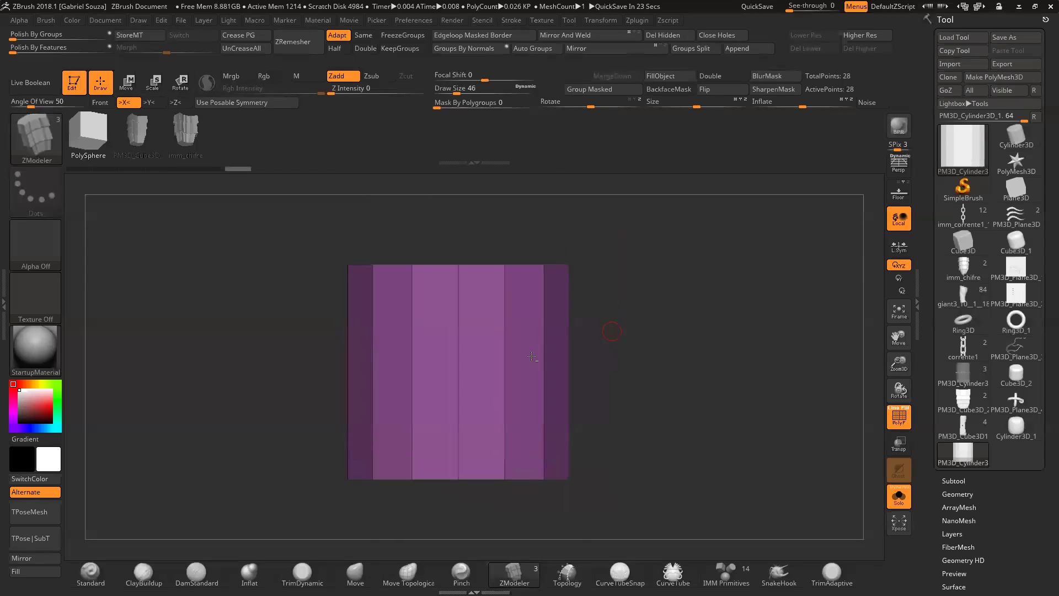
left_click_drag(307, 233, 679, 318, "ctrl")
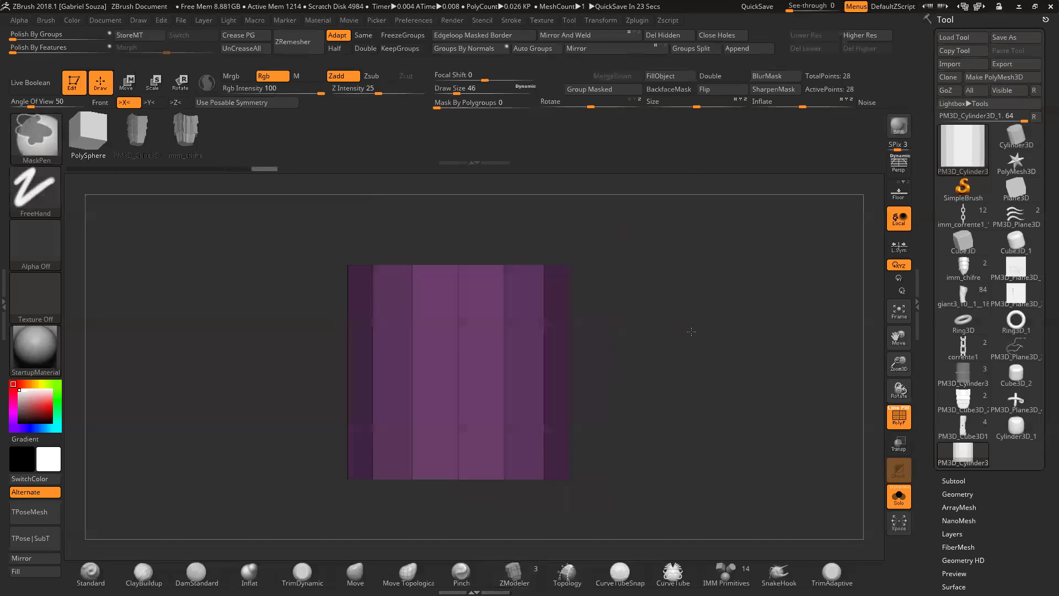
key("w")
left_click_drag(420, 372, 425, 379)
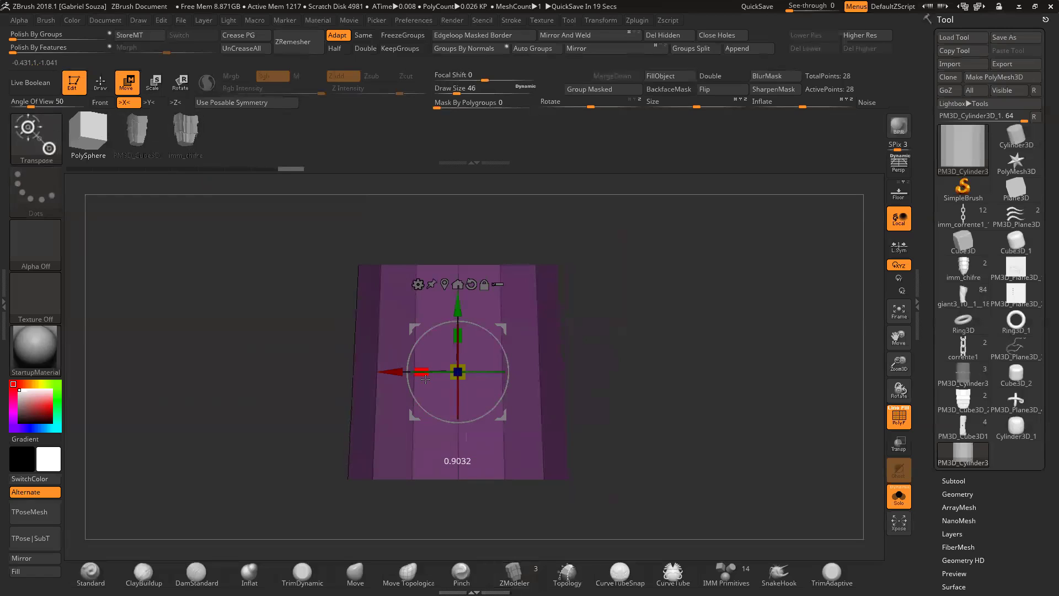
left_click(102, 87)
left_click_drag(208, 316, 296, 409, "ctrl")
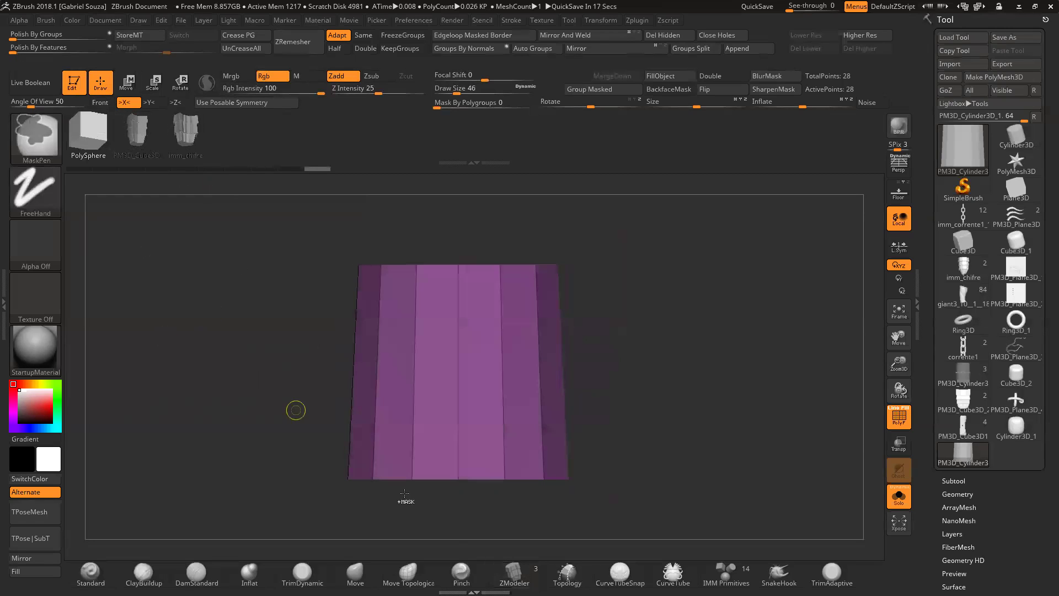
Step: Insert a horizontal edge loop across the panel's middle and scale the bottom edge along X to about 0.98
left_click(460, 378)
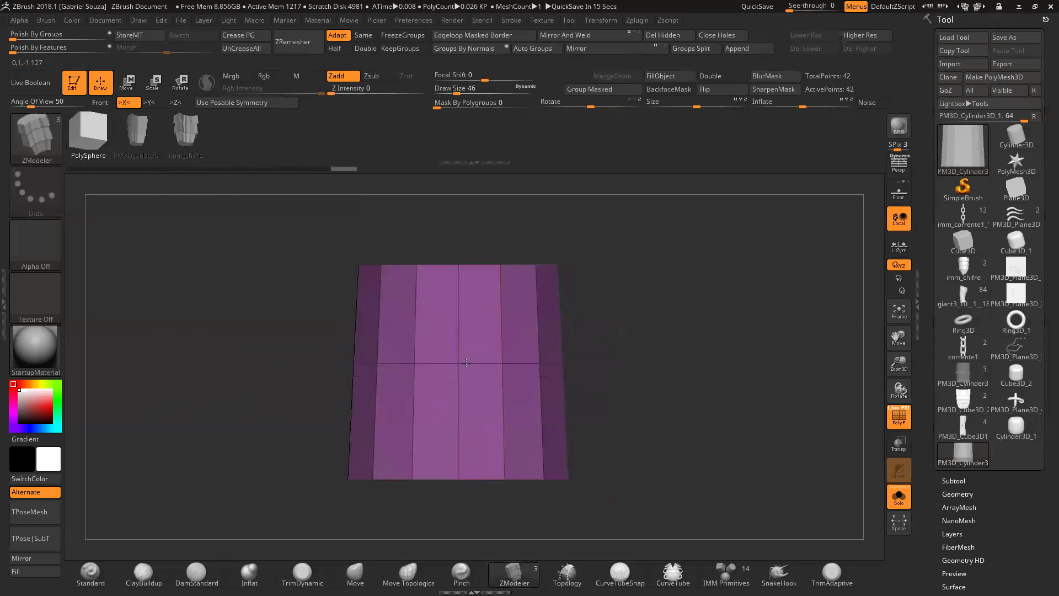
left_click_drag(302, 517, 620, 447, "ctrl")
left_click(293, 351, "ctrl")
key("w")
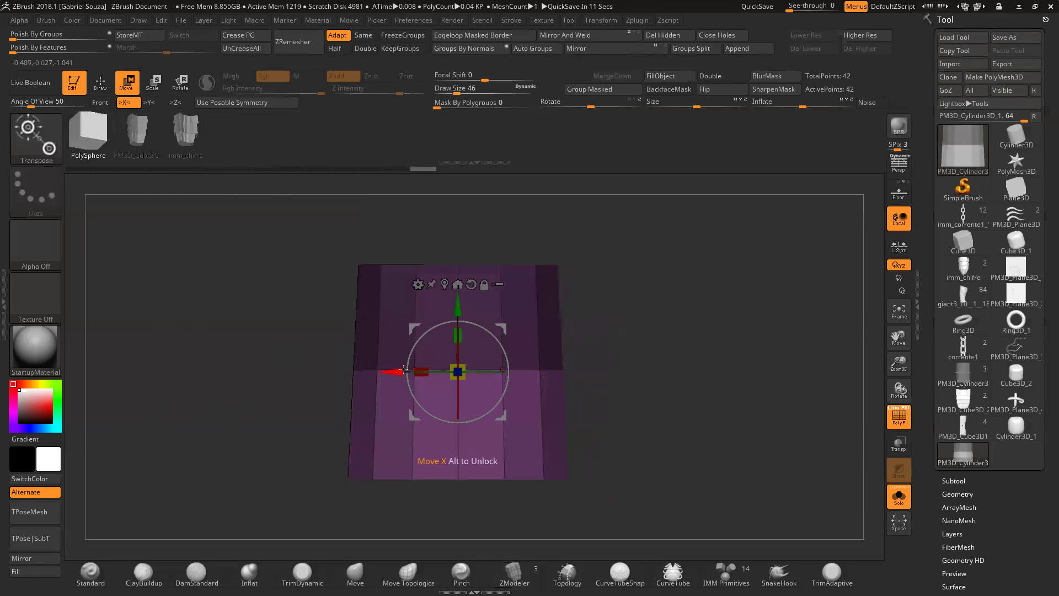
left_click_drag(418, 378, 420, 381)
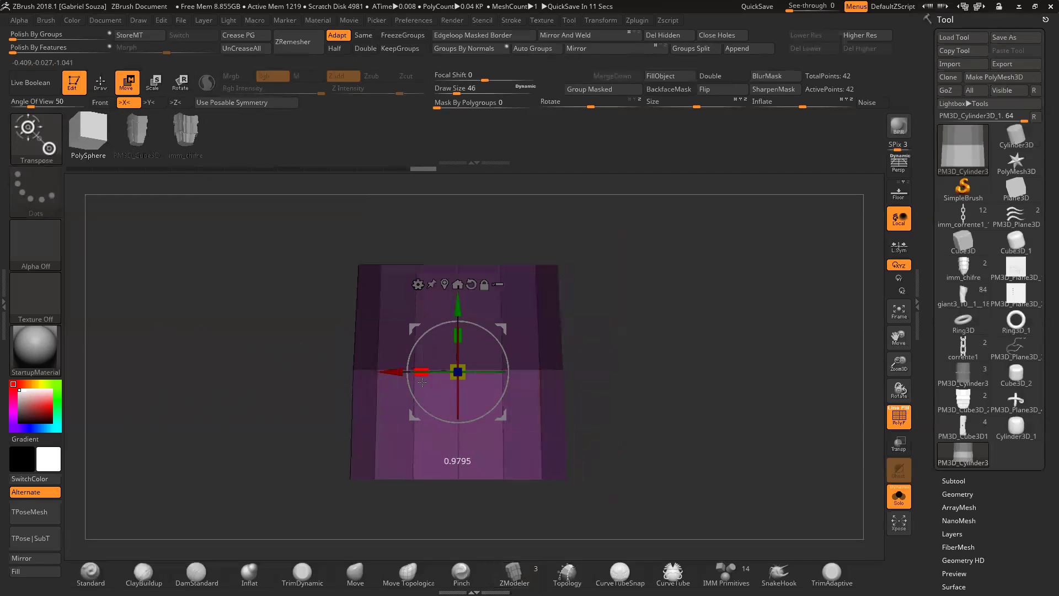
left_click(101, 88)
mouse_move(235, 346)
left_mouse_down()
mouse_move(246, 364)
mouse_move(253, 356)
mouse_move(244, 410)
left_mouse_up()
Step: Mask the panel except its inner bottom vertices and move them down slightly to start a curved lower edge
left_click_drag(438, 506, 420, 471, "alt")
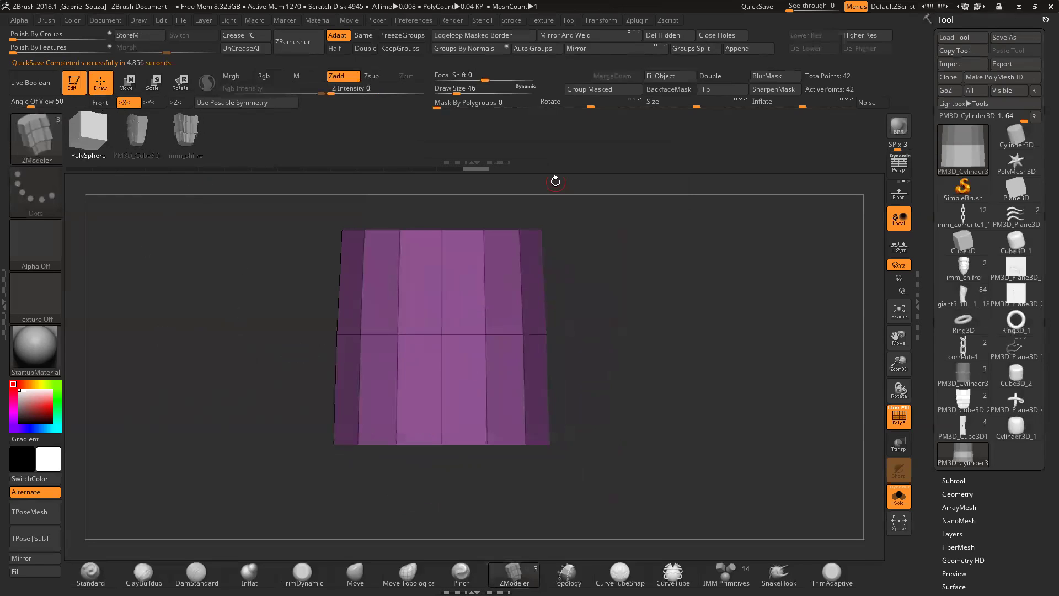
key("ctrl")
left_click_drag(388, 474, 547, 335, "ctrl")
left_click(604, 451, "ctrl")
key("w")
left_click_drag(441, 271, 442, 285)
Step: Mask the next outer columns as well and lower the remaining central bottom vertices by about 0.11
left_click_drag(592, 347, 405, 480, "ctrl")
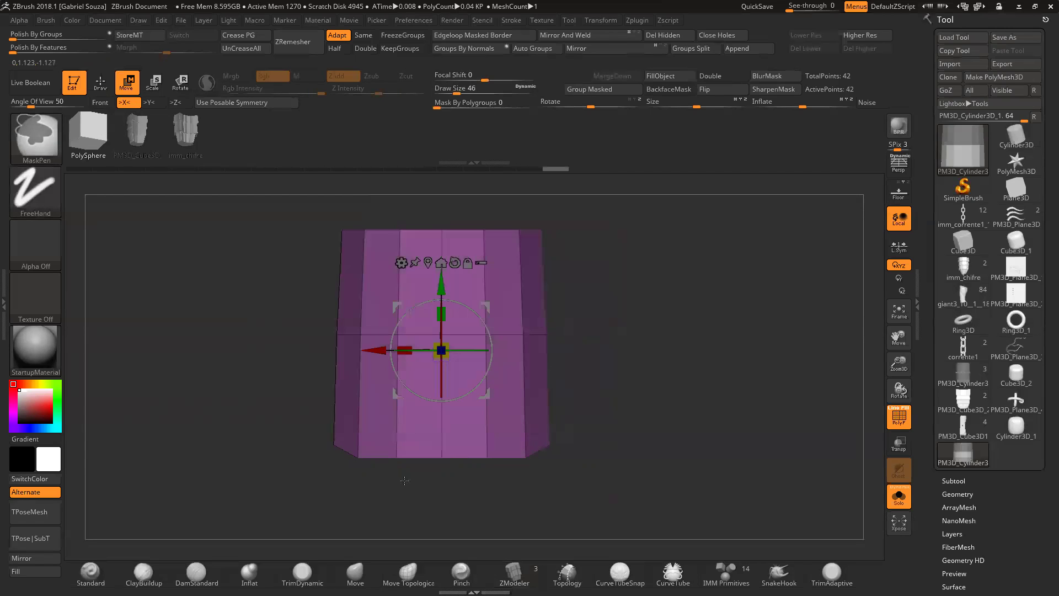
left_click_drag(490, 432, 502, 428, "ctrl")
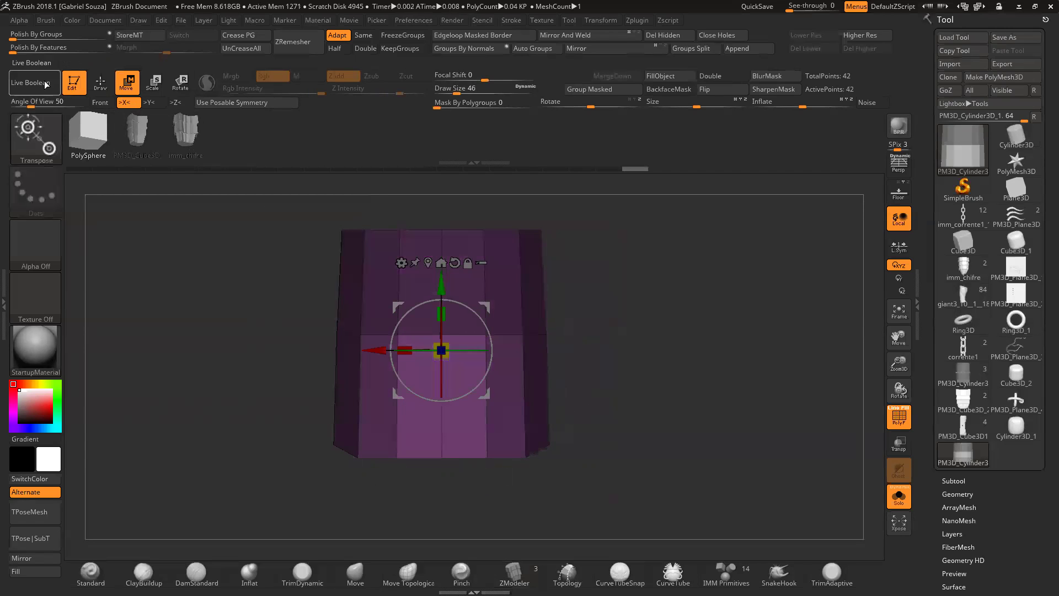
left_click_drag(445, 282, 442, 293)
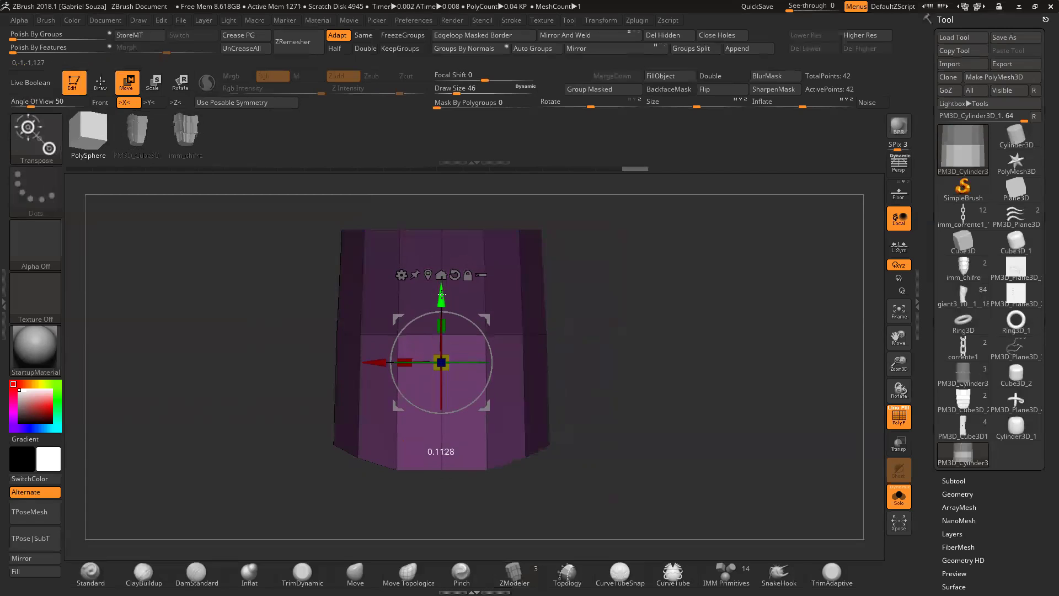
key("q")
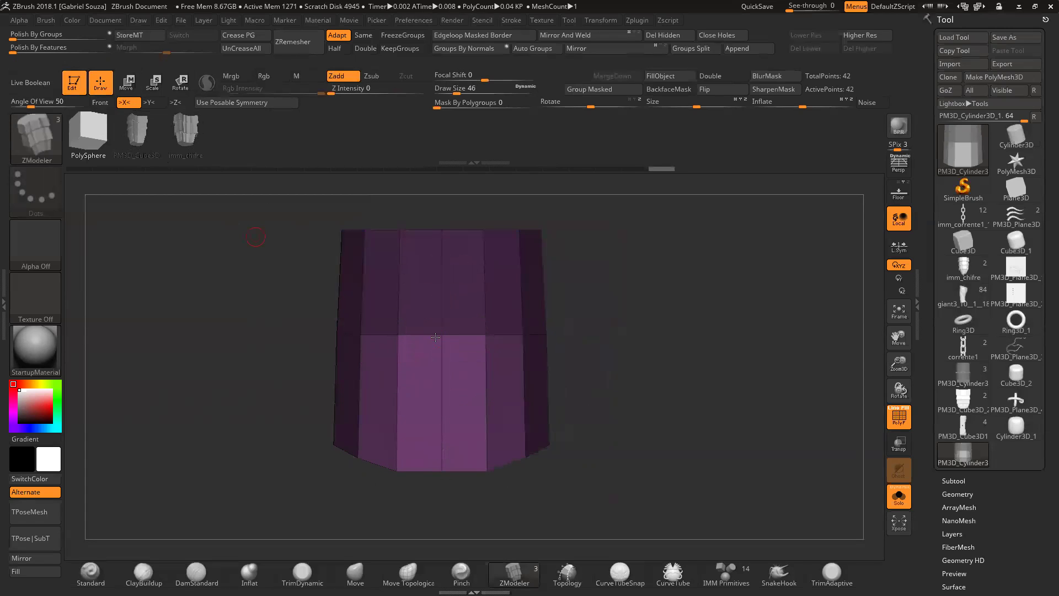
Step: Mask all but the bottom edge's centre vertices, lower them by about 0.04, and clear the mask
left_click(589, 400, "ctrl")
mouse_move(641, 398)
left_mouse_down()
mouse_move(593, 395)
mouse_move(642, 392)
mouse_move(635, 438)
left_mouse_up()
left_click_drag(437, 491, 462, 450, "ctrl")
key("ctrl+i")
left_click(136, 92)
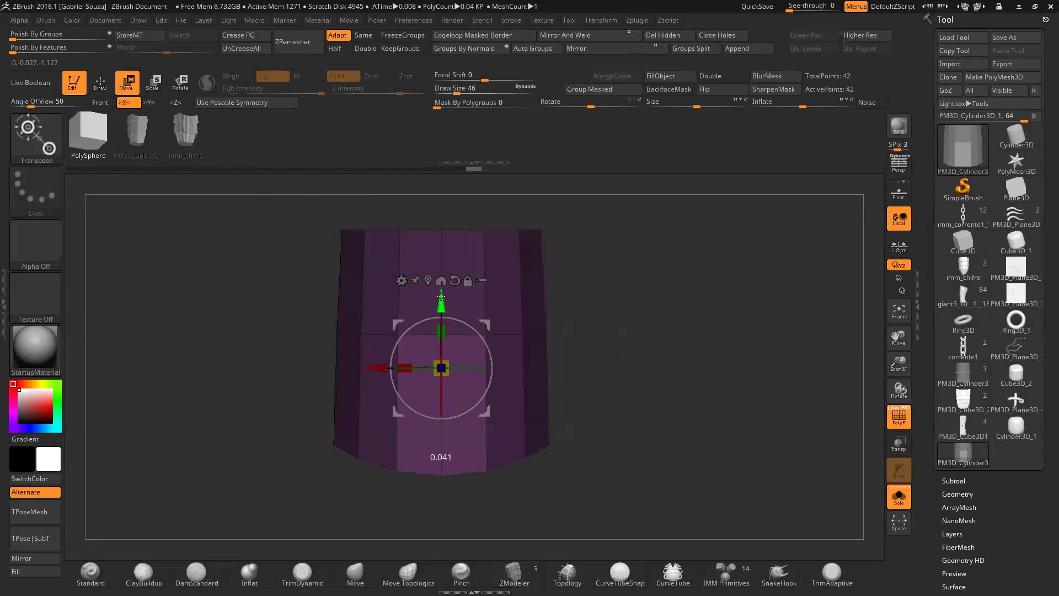
left_click(107, 84)
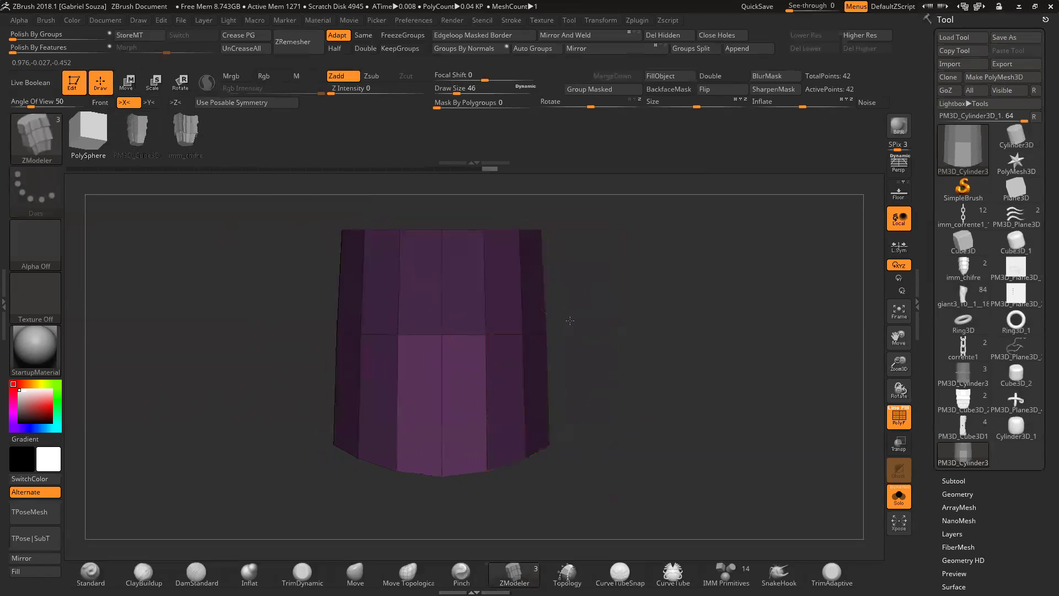
left_click_drag(576, 294, 569, 314)
Step: Insert supporting edge loops close to the plate's top, bottom and side edges with ZModeler
left_click_drag(633, 299, 643, 354, "ctrl")
key("space")
left_click(449, 397)
left_click(461, 288)
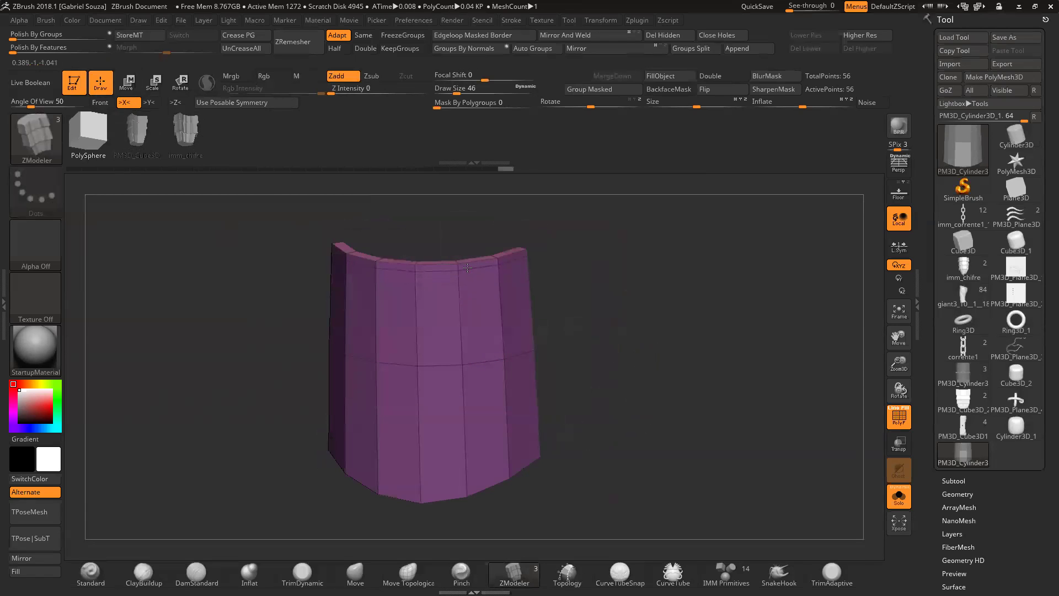
left_click_drag(559, 330, 571, 307)
left_click(469, 481)
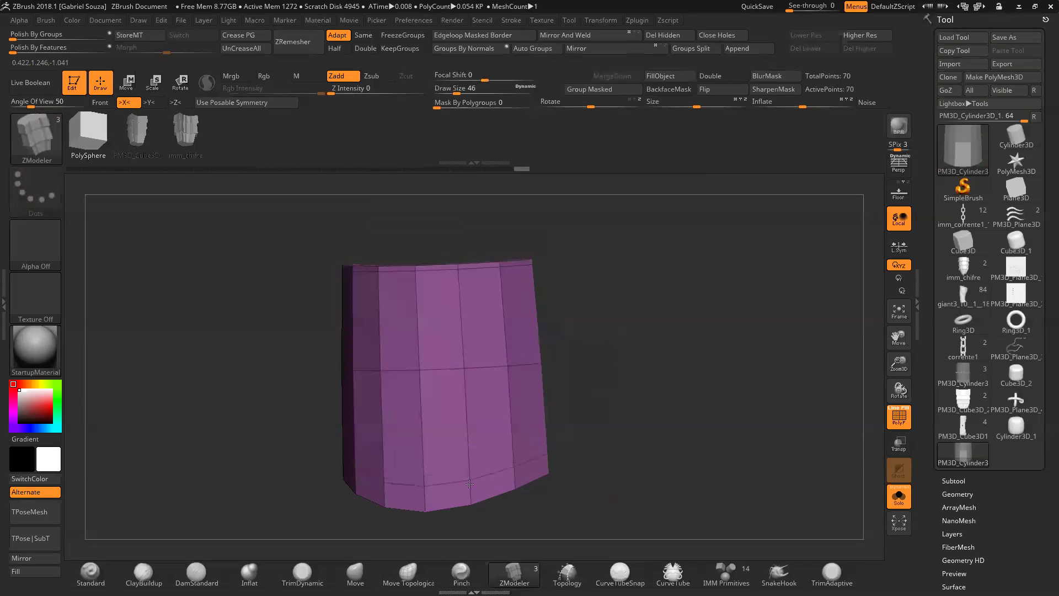
left_click(530, 363)
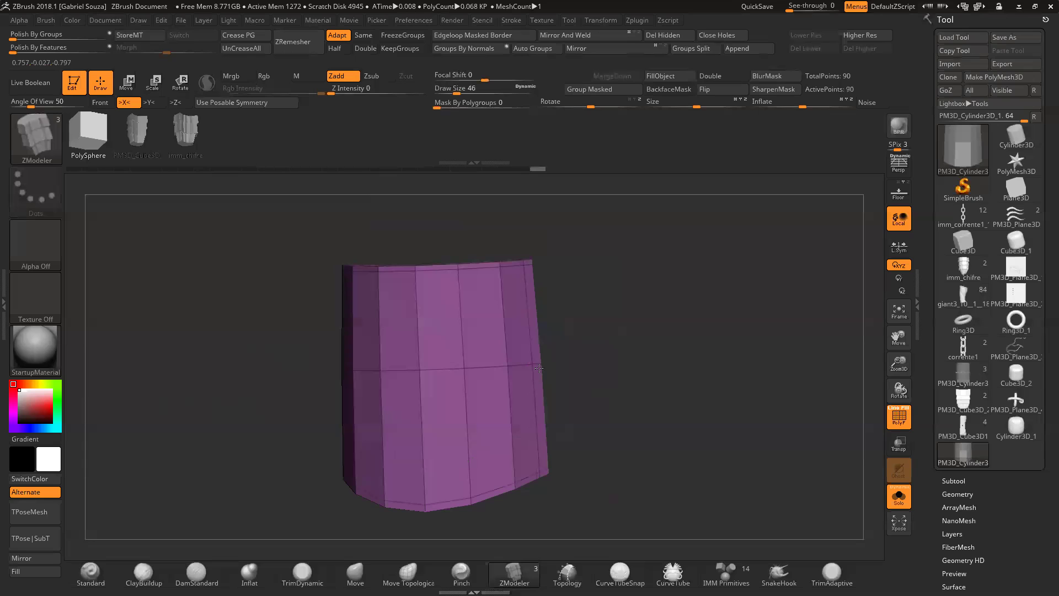
Step: Hide the polyframe, subdivide the plate repeatedly to smooth it, and check its shape from several angles
key("shift+f")
key("ctrl+d")
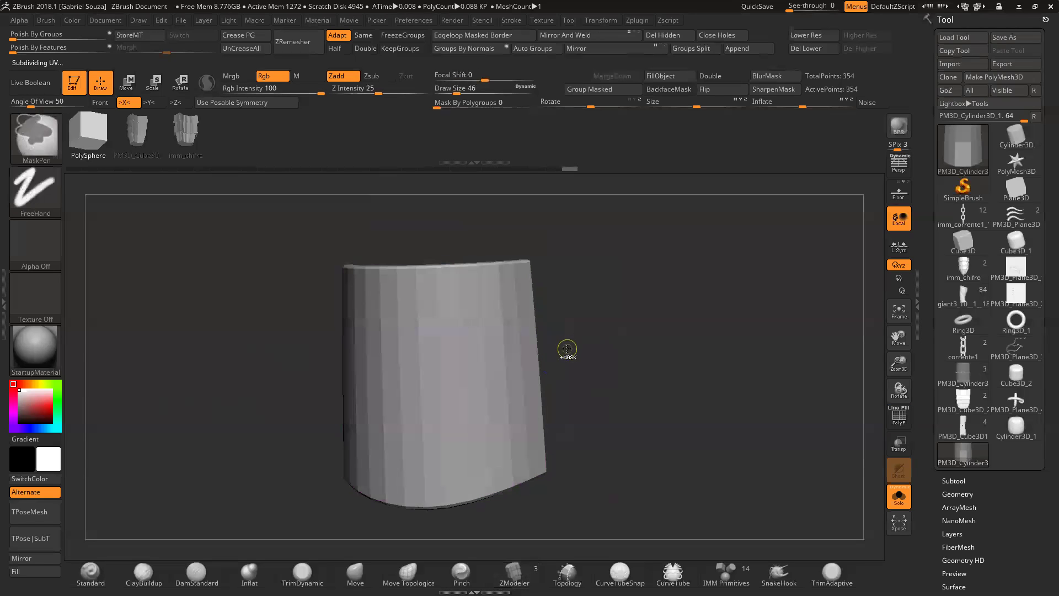
left_click_drag(662, 381, 772, 365)
left_click_drag(898, 368, 810, 374)
left_click_drag(890, 363, 696, 390)
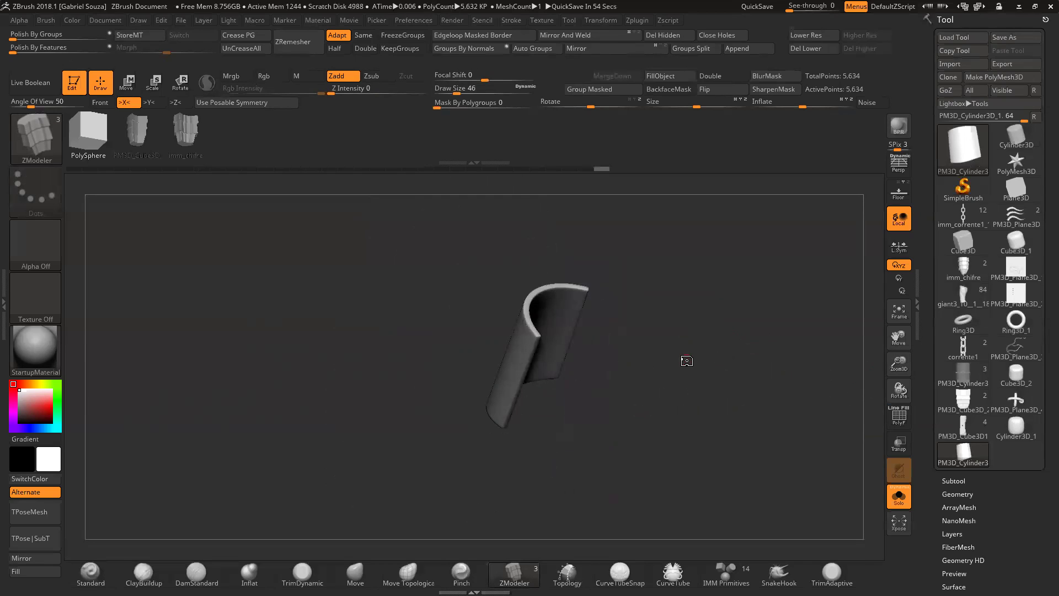
left_click_drag(654, 354, 636, 392)
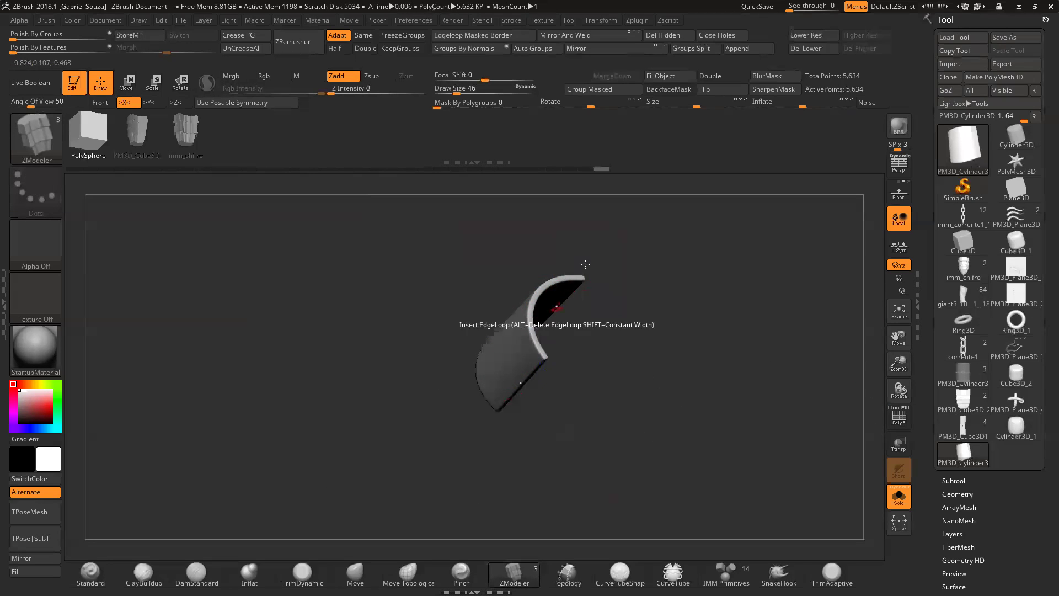
left_click_drag(692, 444, 633, 387)
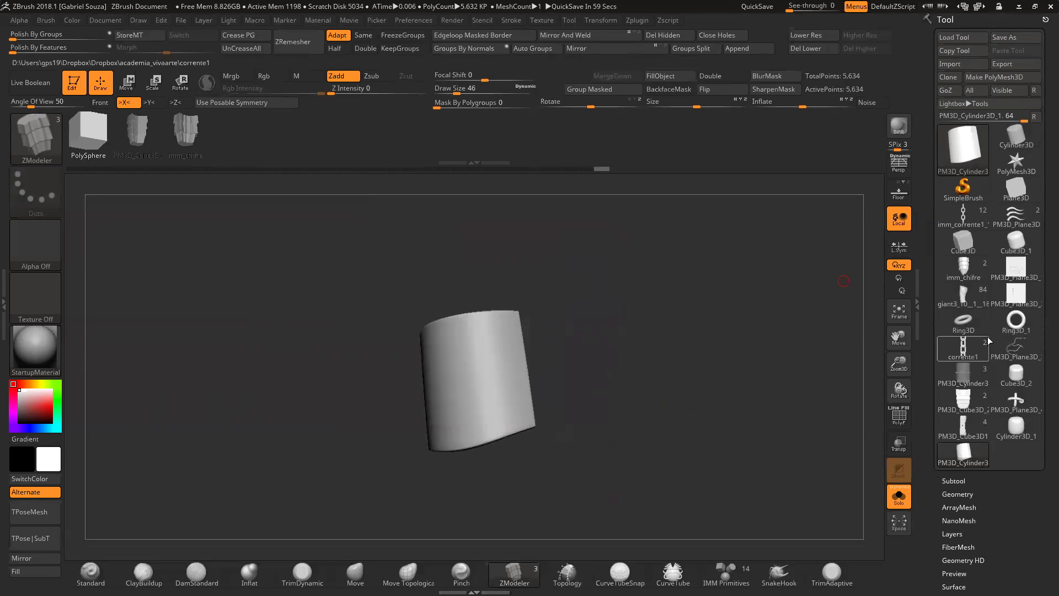
Step: Switch to the giant's tool, frame the banded leg garment, and subdivide it once
left_click(962, 298)
key("f")
left_click_drag(645, 407, 684, 402)
left_click_drag(646, 350, 568, 356)
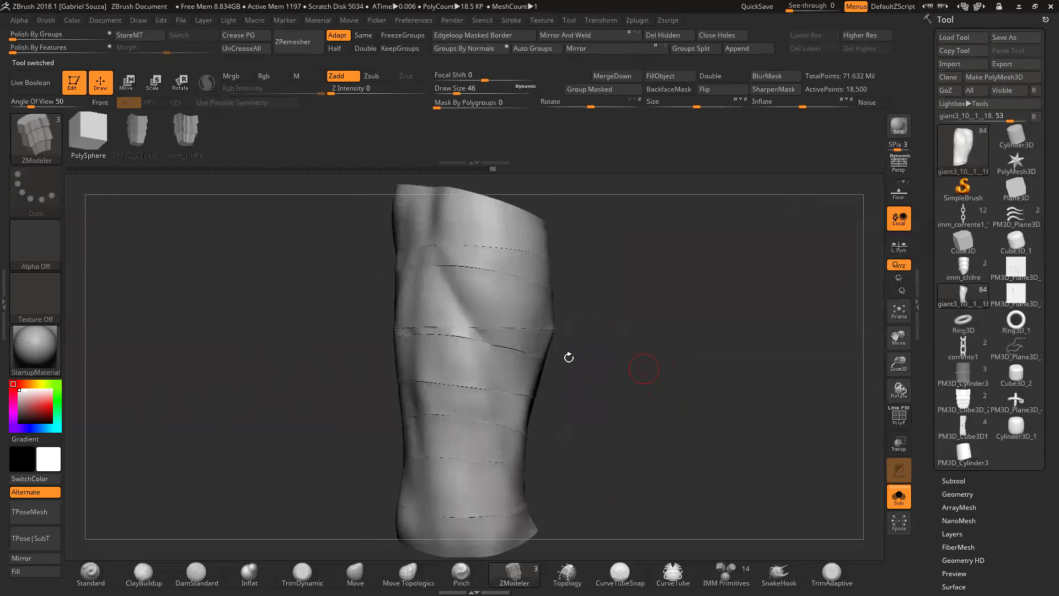
left_click_drag(632, 296, 598, 303)
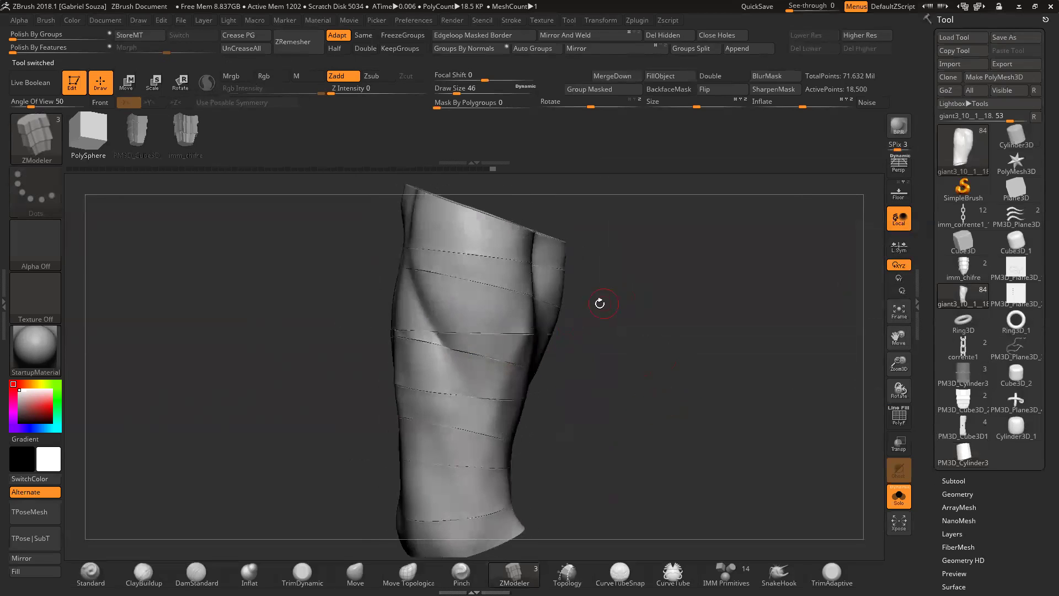
key("ctrl+d")
left_click_drag(636, 351, 580, 356)
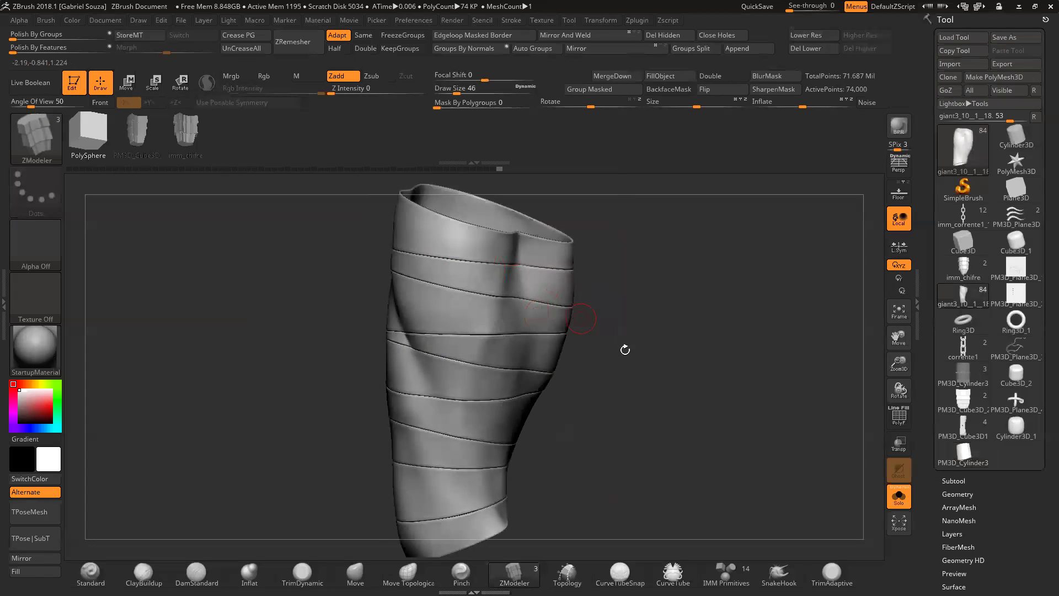
Step: Compare the leg garment at its lower and higher subdivision levels, briefly toggling the polyframe
key("shift+d")
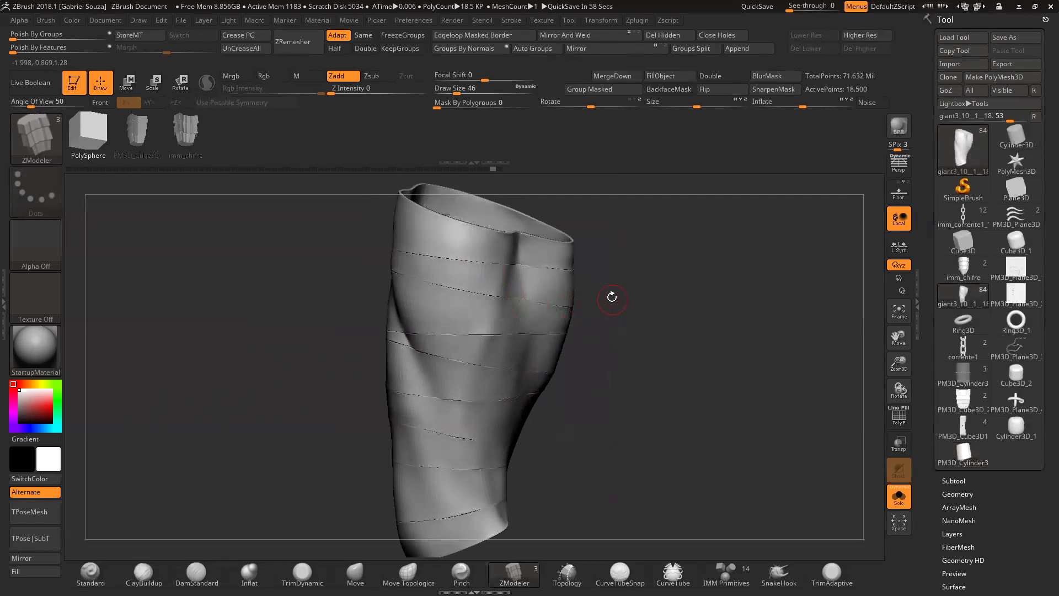
key("ctrl")
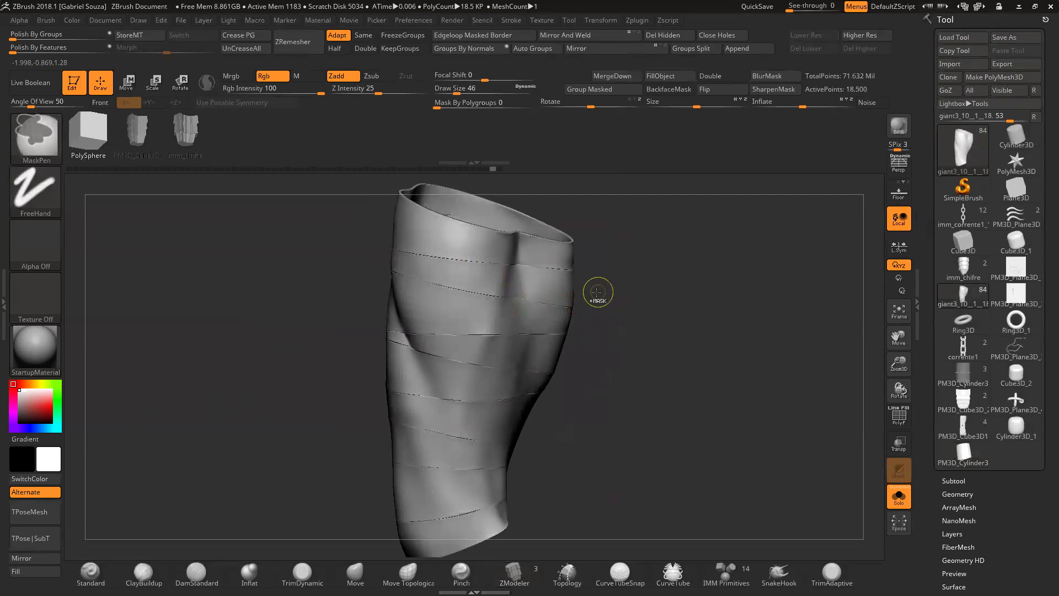
key("d")
mouse_move(651, 312)
left_mouse_down()
mouse_move(582, 299)
mouse_move(602, 314)
mouse_move(578, 331)
left_mouse_up()
key("shift+f")
key("shift+f")
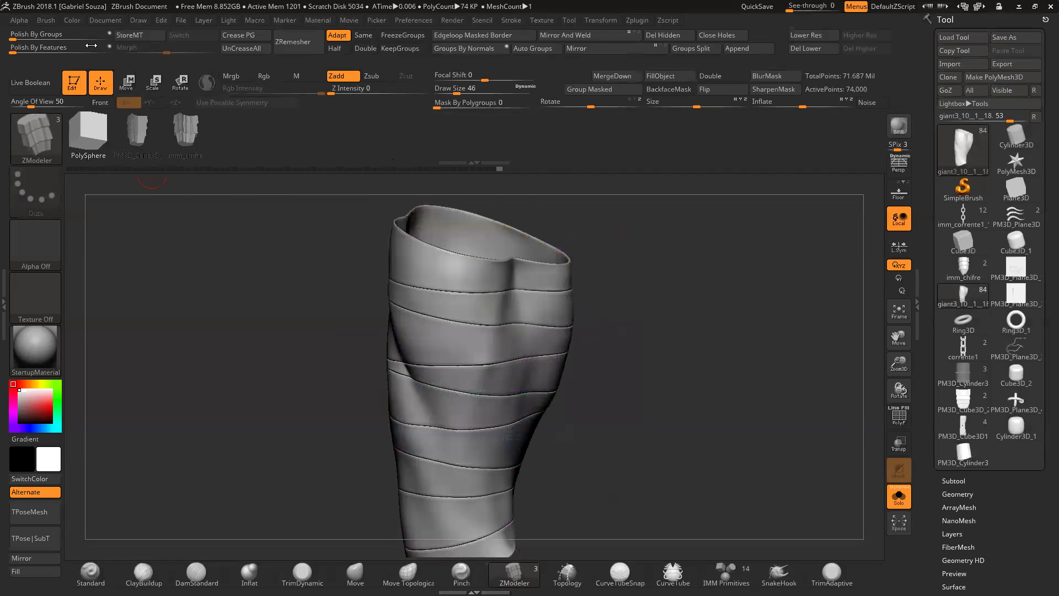
Step: Locate the brush's auto masking options and set Mask By Polygroups to 100
left_click(46, 21)
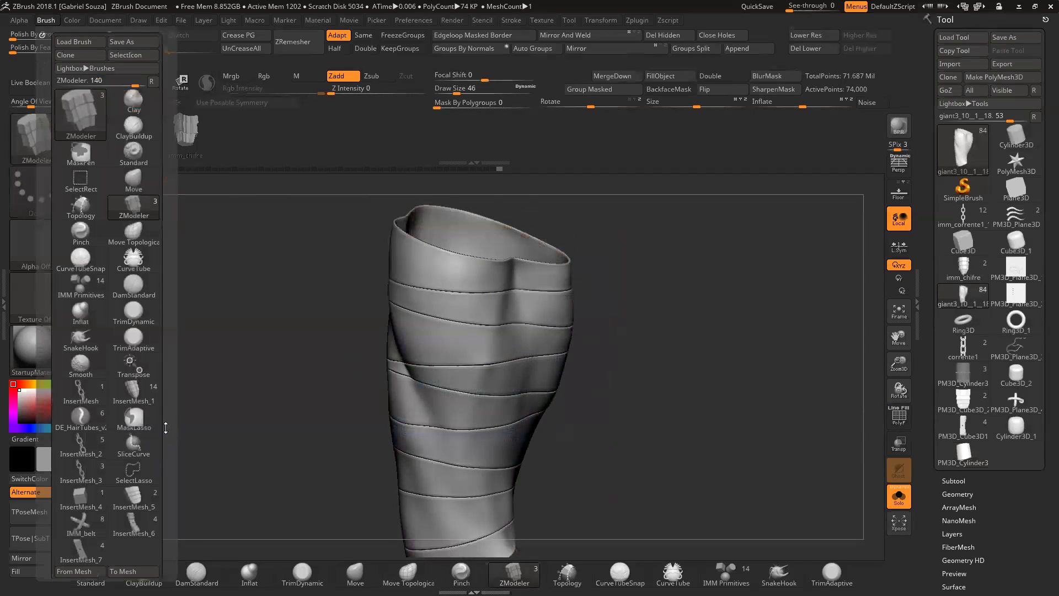
left_click_drag(163, 385, 162, 304)
scroll(160, 305, "down", 2)
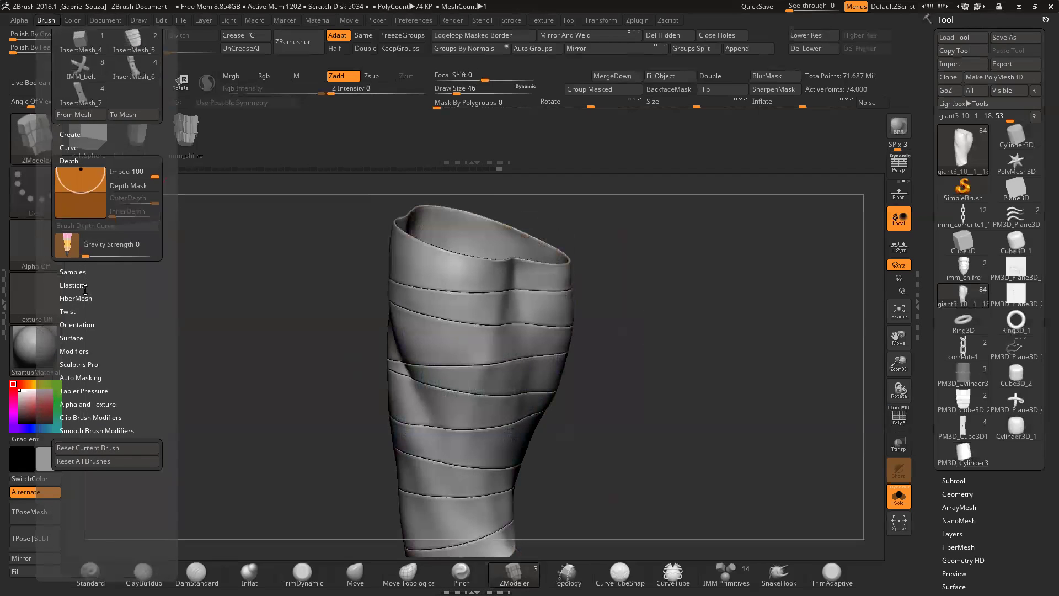
left_click(89, 376)
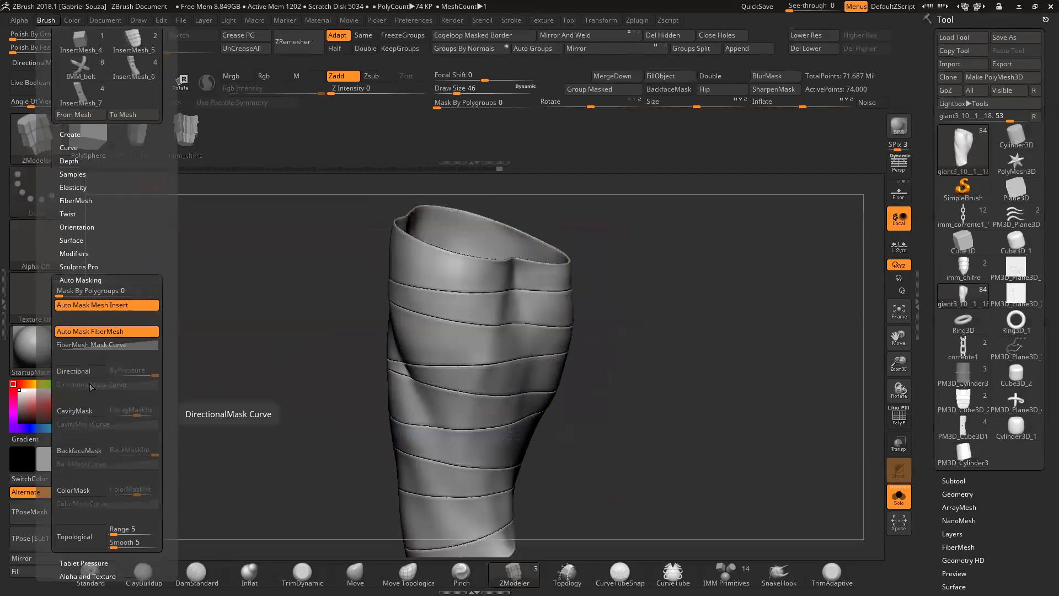
left_click(81, 291)
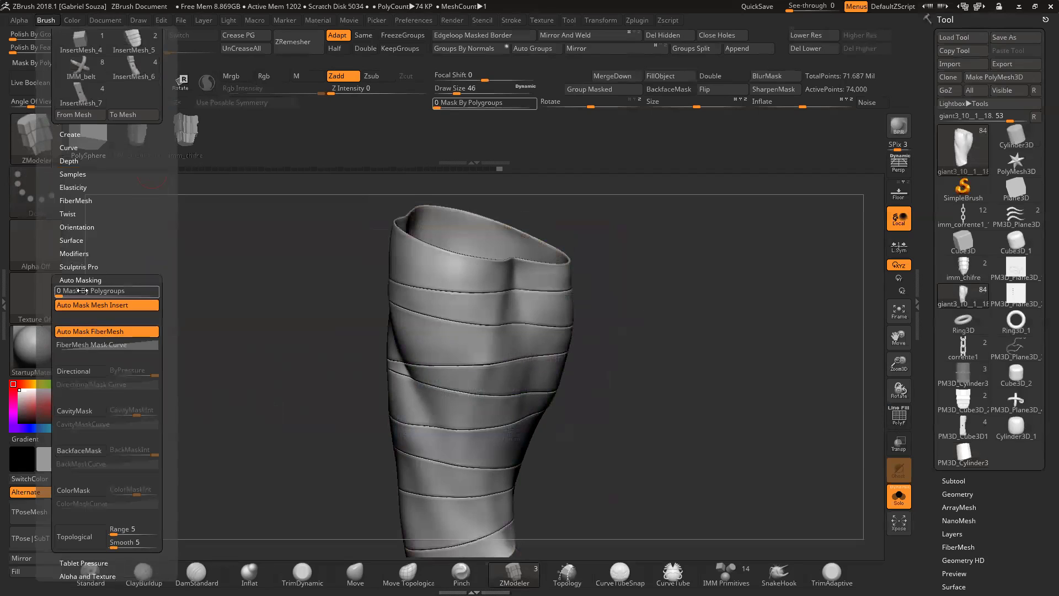
left_click_drag(455, 104, 463, 104)
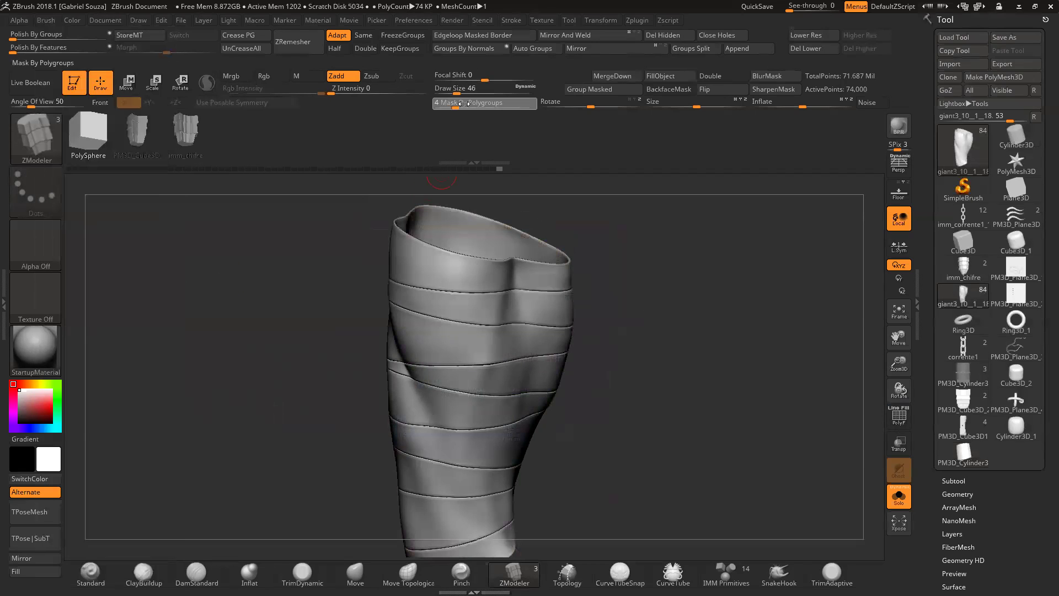
left_click_drag(541, 114, 545, 111)
Step: Set the draw size to 172 and display the polyframe on the leg garment's polygroup bands
left_click_drag(457, 88, 475, 94)
left_click_drag(674, 303, 675, 310)
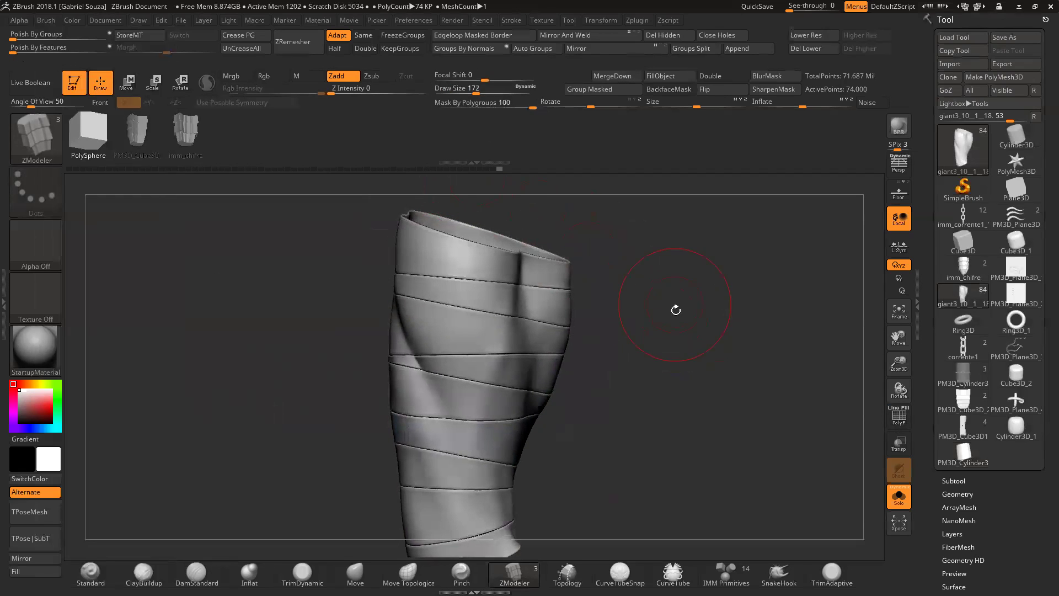
left_click_drag(894, 368, 761, 371)
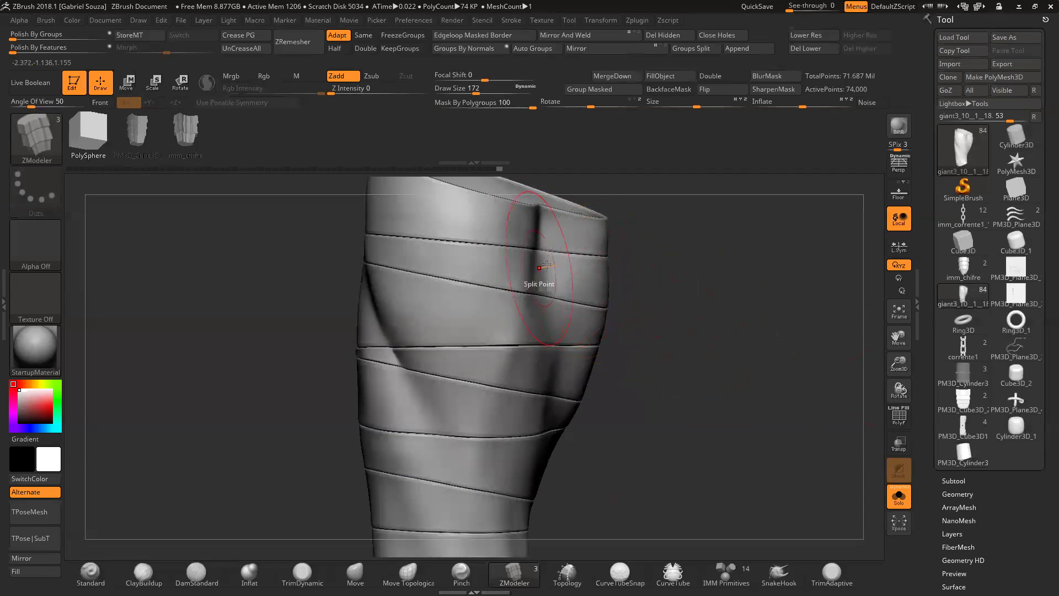
left_click_drag(628, 240, 624, 296, "alt")
key("shift+f")
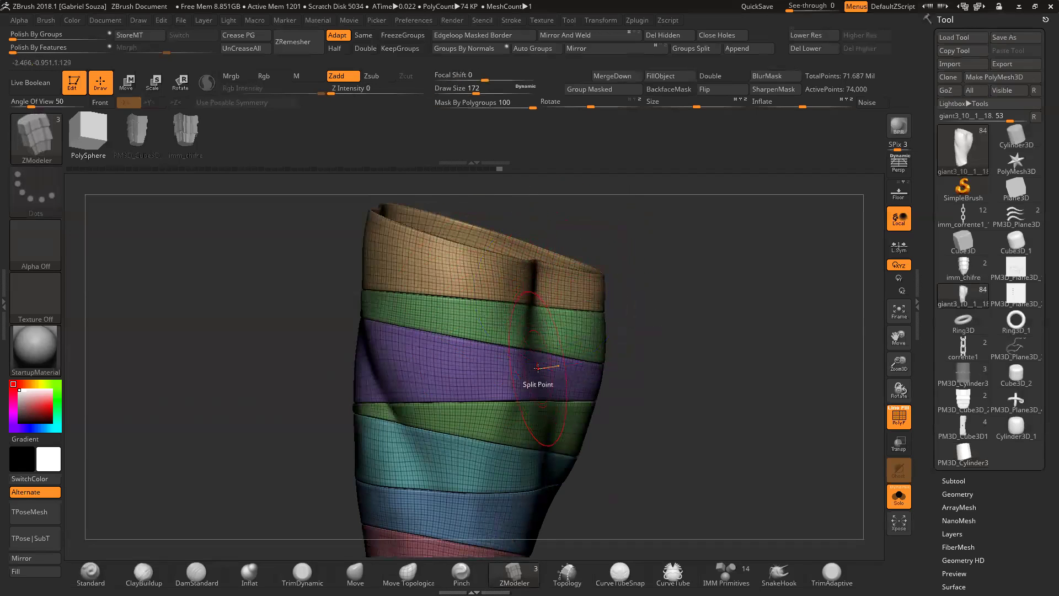
Step: Hide the polyframe and switch to the Move brush
key("shift+f")
left_click(357, 573)
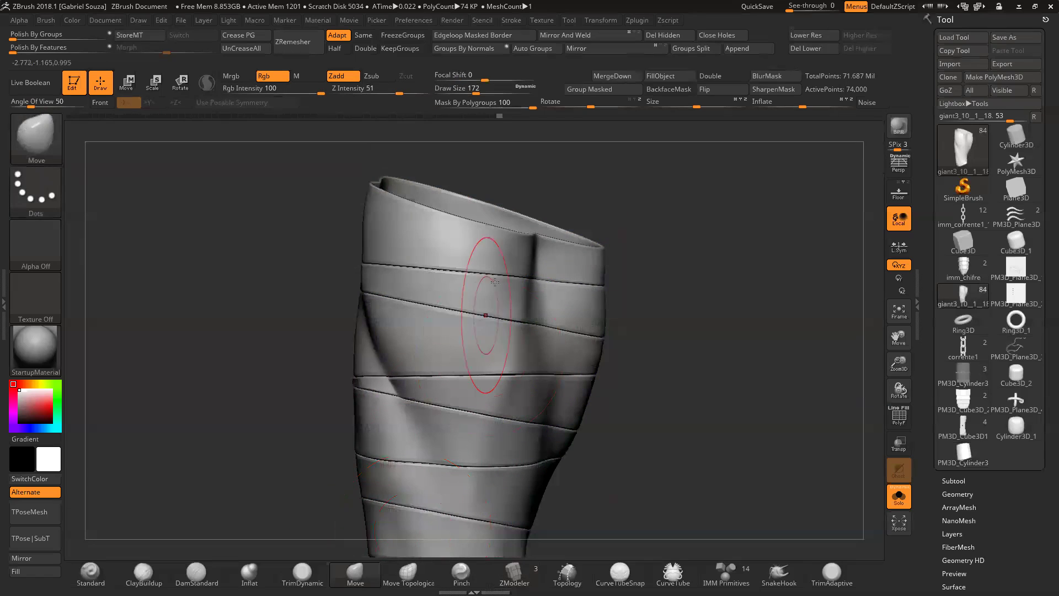
Step: Try pulling single bands of the garment with the Move brush at different Mask By Polygroups settings, undoing each stroke
left_click_drag(484, 264, 485, 241)
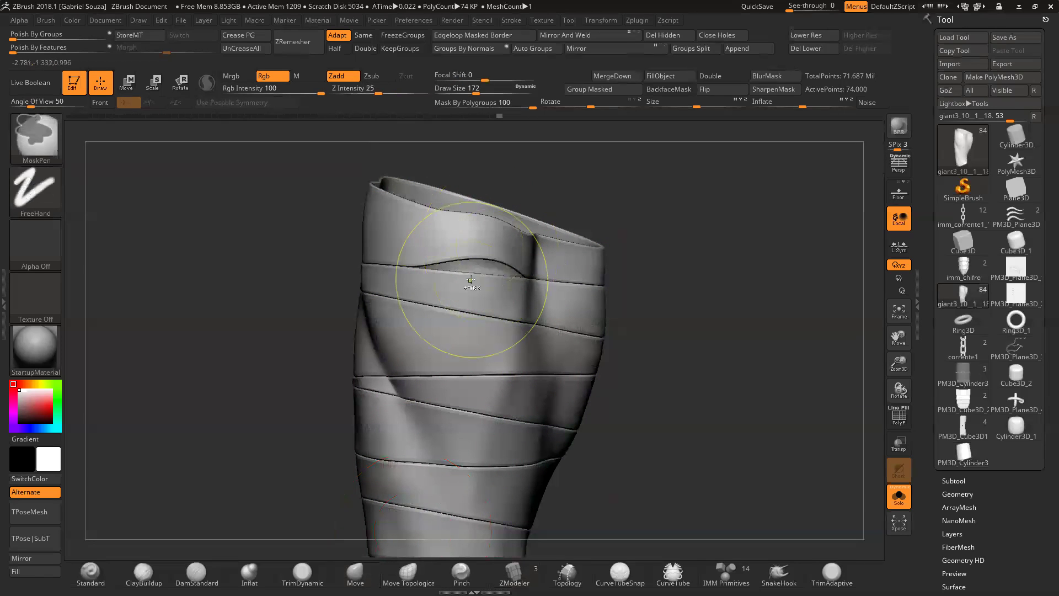
key("ctrl+z")
left_click_drag(477, 289, 457, 354)
key("ctrl+z")
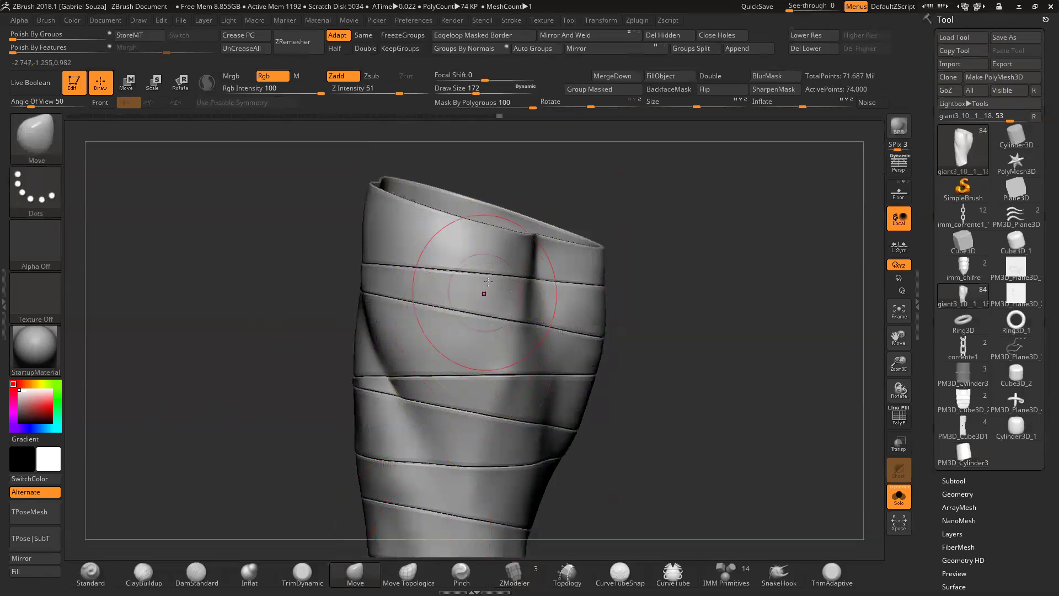
left_click_drag(475, 104, 430, 120)
left_click_drag(461, 276, 464, 245)
key("ctrl+z")
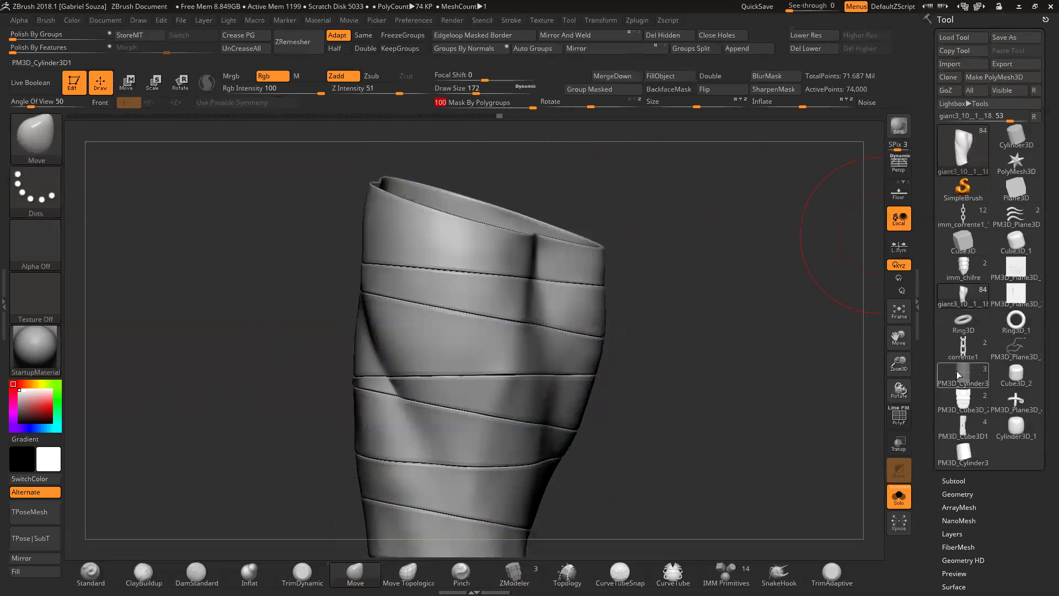
Step: Lower the banded garment to subdivision level 1 in its geometry settings
left_click(953, 492)
left_click(955, 505)
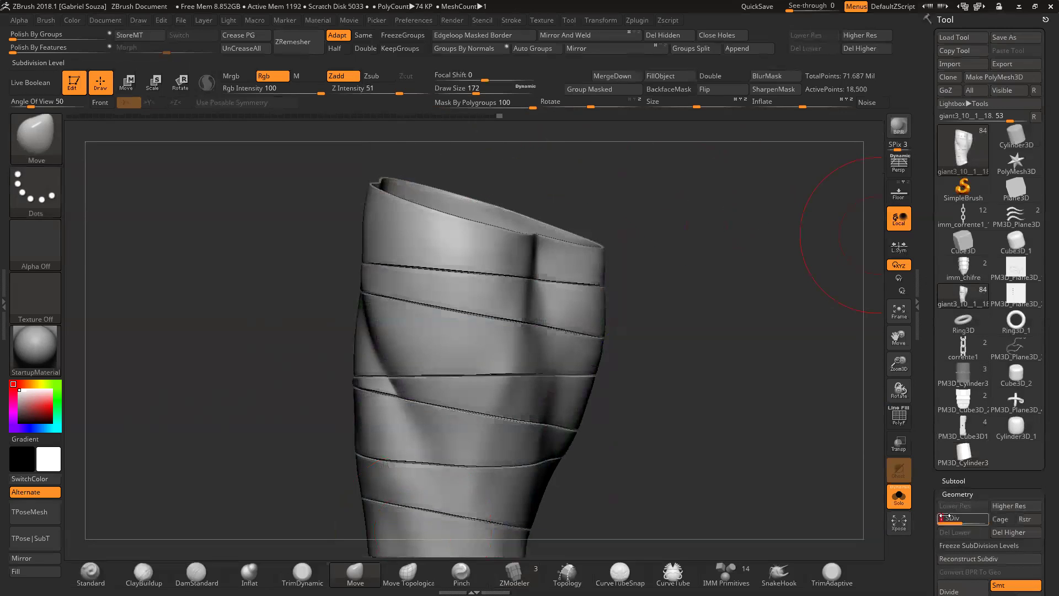
left_click_drag(857, 466, 818, 409)
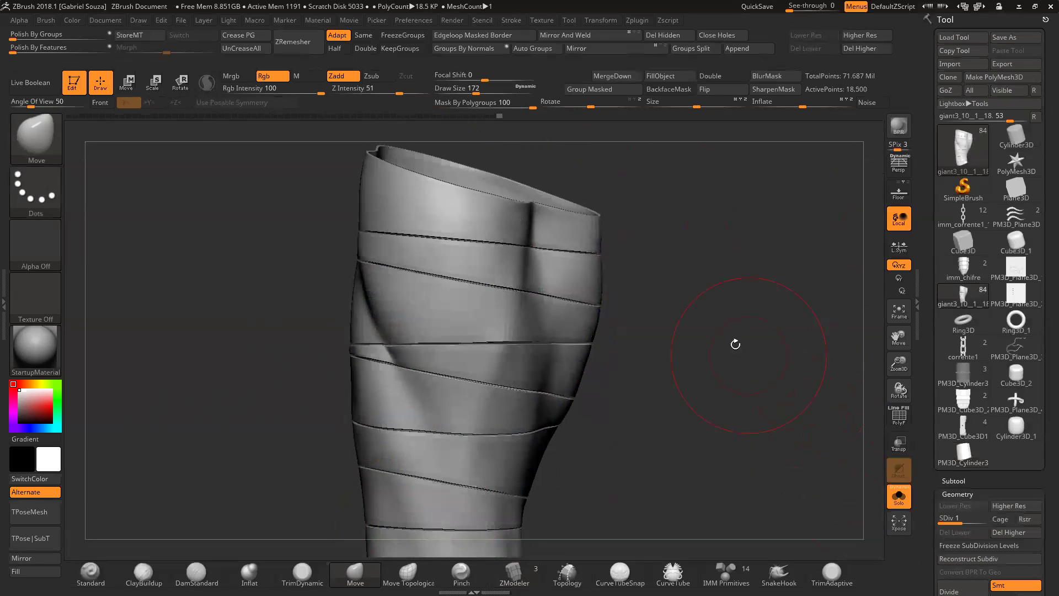
left_click_drag(735, 344, 842, 469)
left_click_drag(662, 238, 719, 287)
Step: Make the giant's body subtool giant3_10__1__13 visible, turn off solo mode, and frame the banded forearm wrap
left_click(952, 482)
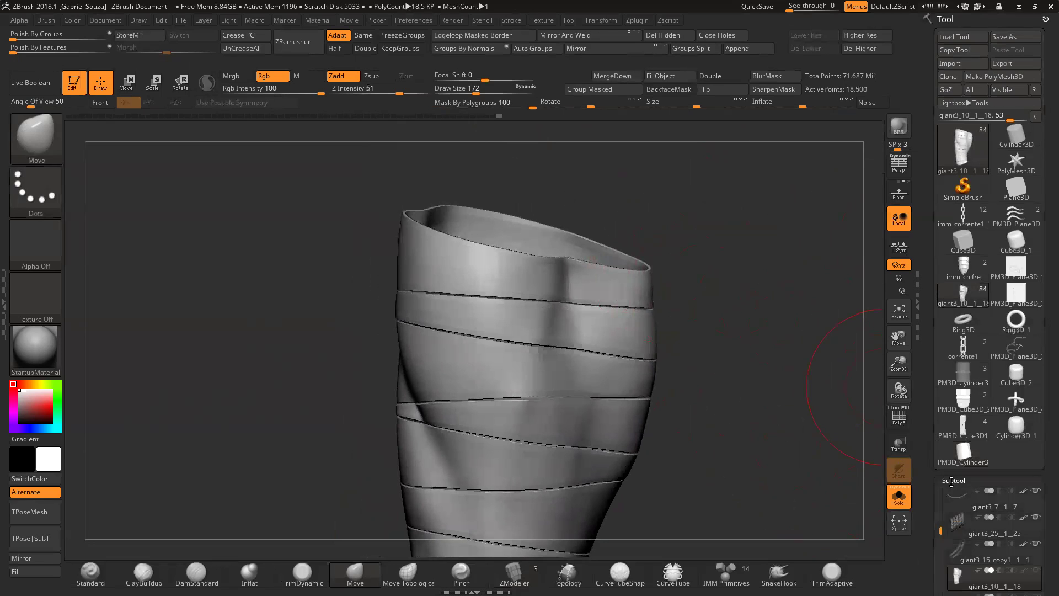
scroll(1033, 386, "down", 5)
left_click_drag(1034, 386, 1034, 374)
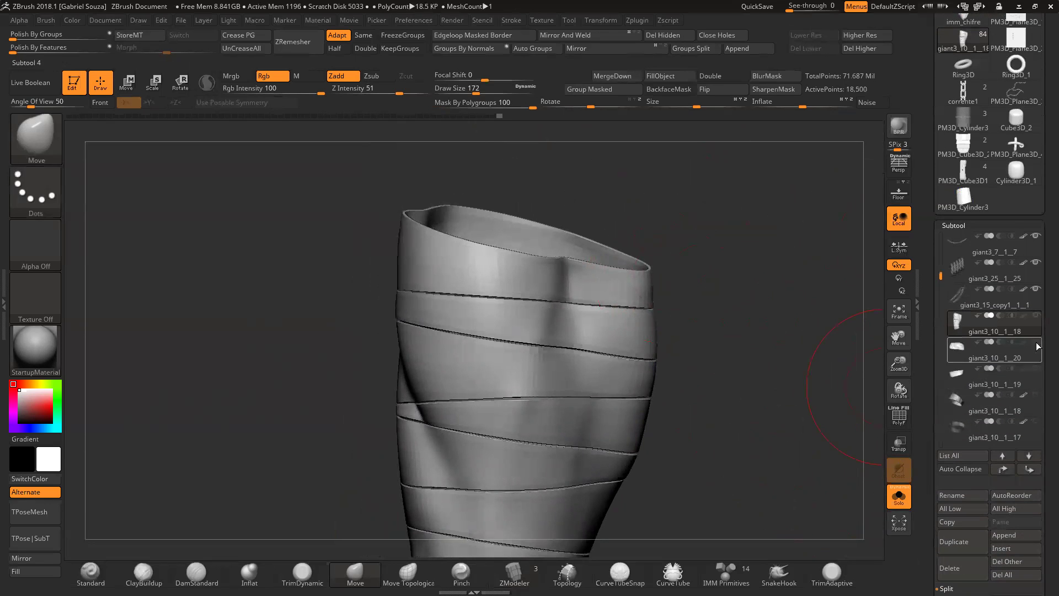
left_click(1035, 316, "shift")
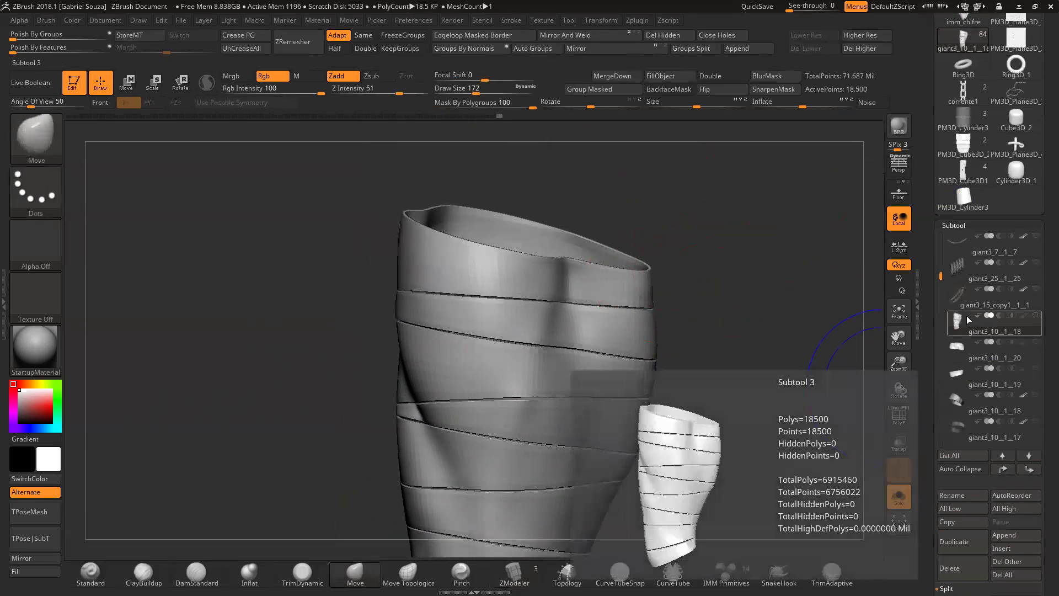
left_click_drag(939, 277, 937, 299)
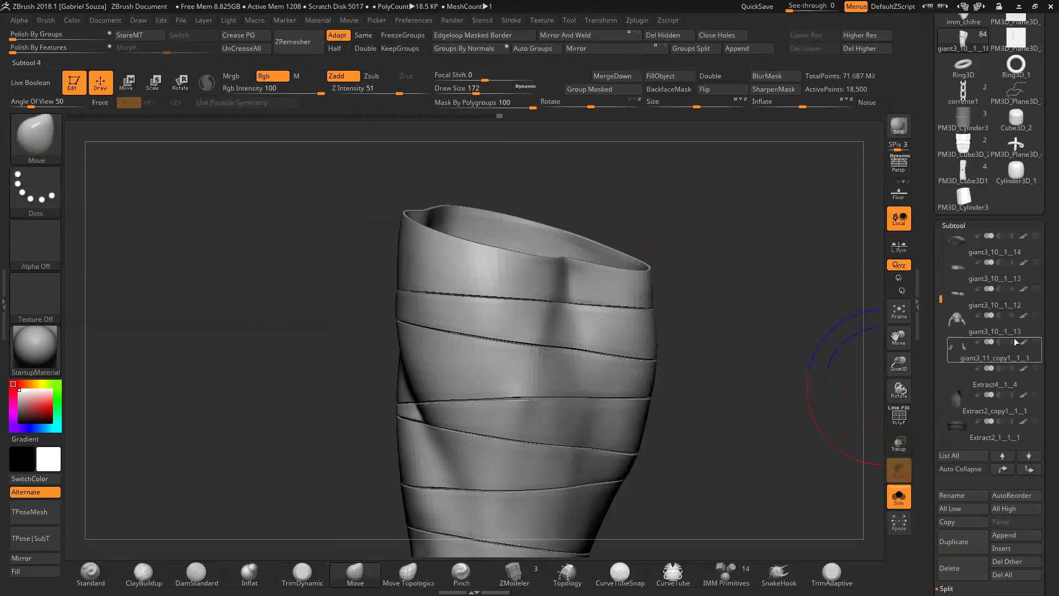
left_click(898, 500)
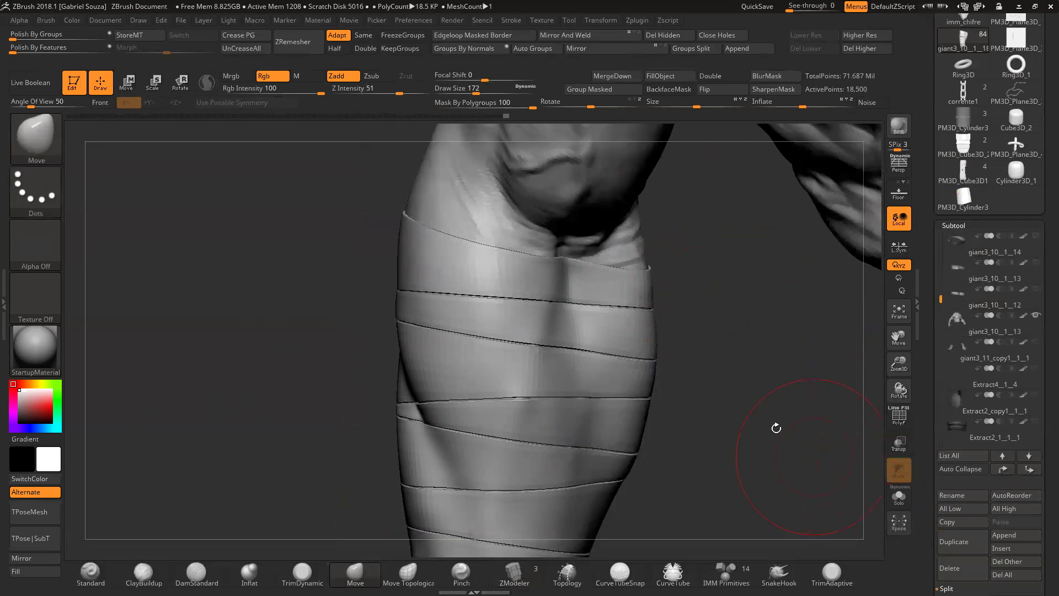
left_click_drag(610, 416, 836, 346)
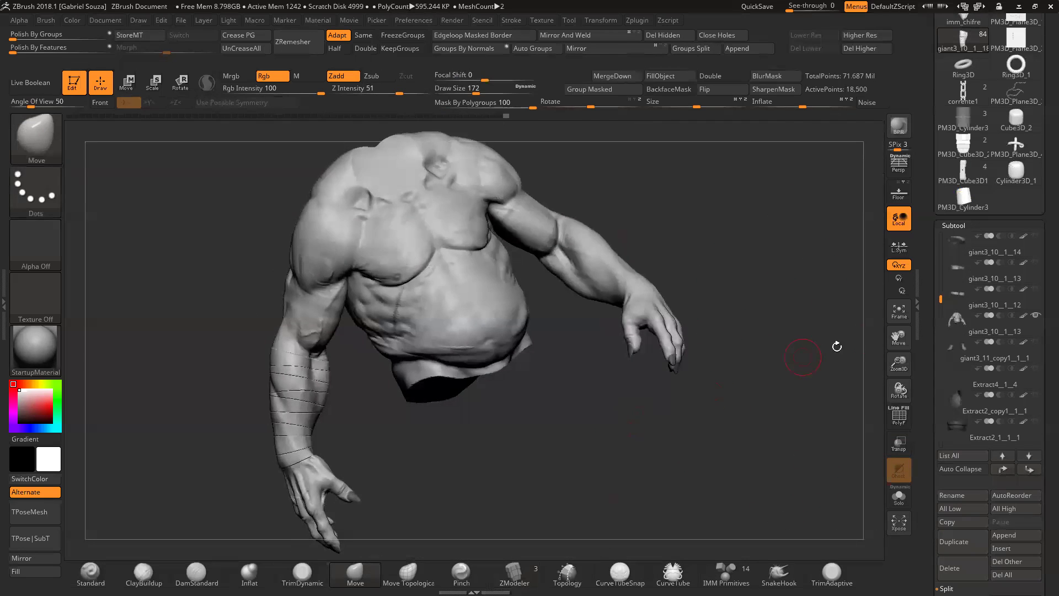
left_click_drag(903, 373, 903, 469)
mouse_move(482, 375)
left_mouse_down()
mouse_move(472, 323)
mouse_move(486, 400)
mouse_move(486, 365)
mouse_move(541, 364)
left_mouse_up()
left_click_drag(898, 369, 898, 392)
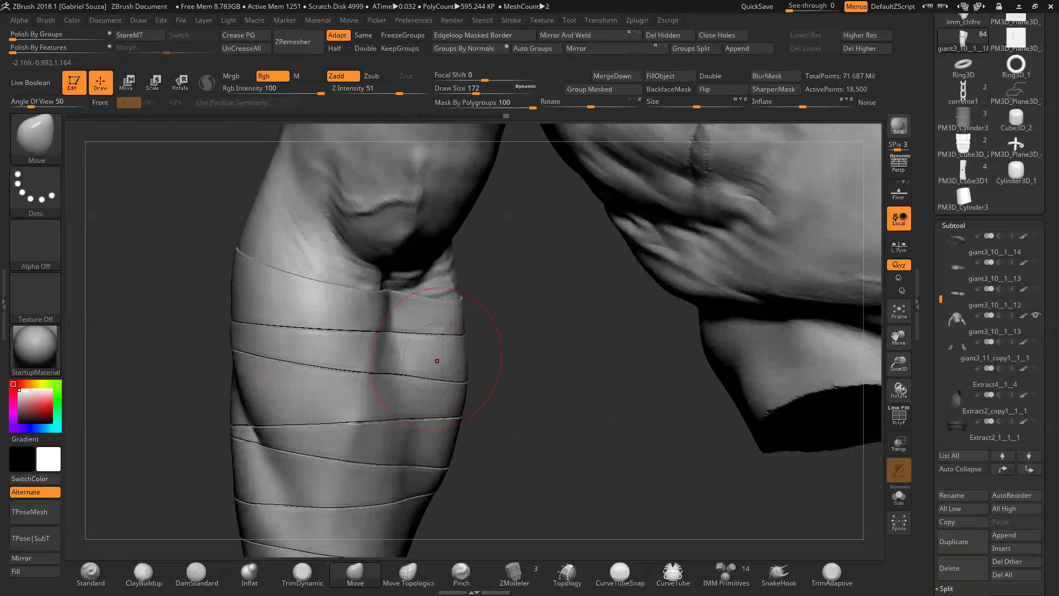
Step: Nudge the edges of the topmost bands on the forearm wrap with the Move brush, undoing the last stroke
mouse_move(480, 372)
left_mouse_down()
mouse_move(519, 378)
mouse_move(502, 353)
left_mouse_up()
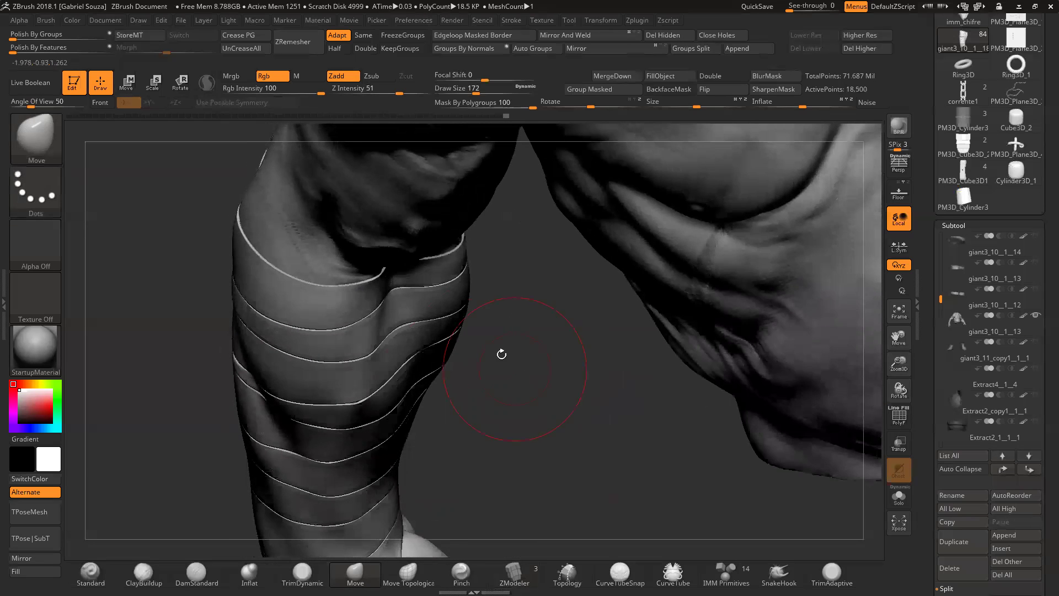
left_click_drag(331, 319, 330, 325)
left_click_drag(262, 291, 251, 297)
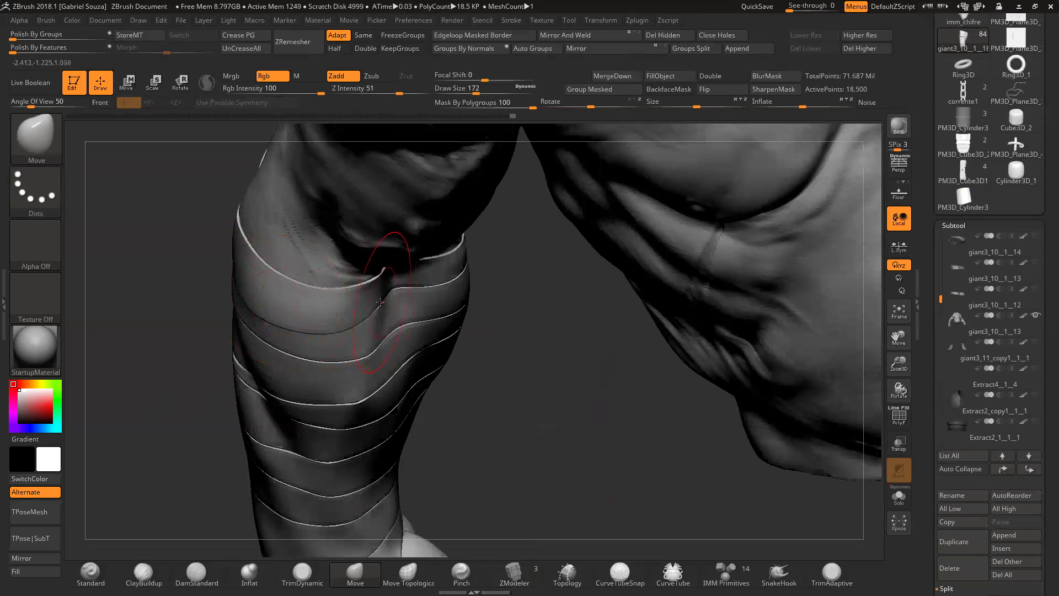
left_click_drag(419, 285, 445, 284)
left_click_drag(502, 255, 504, 229)
left_click_drag(385, 269, 383, 274)
key("ctrl+z")
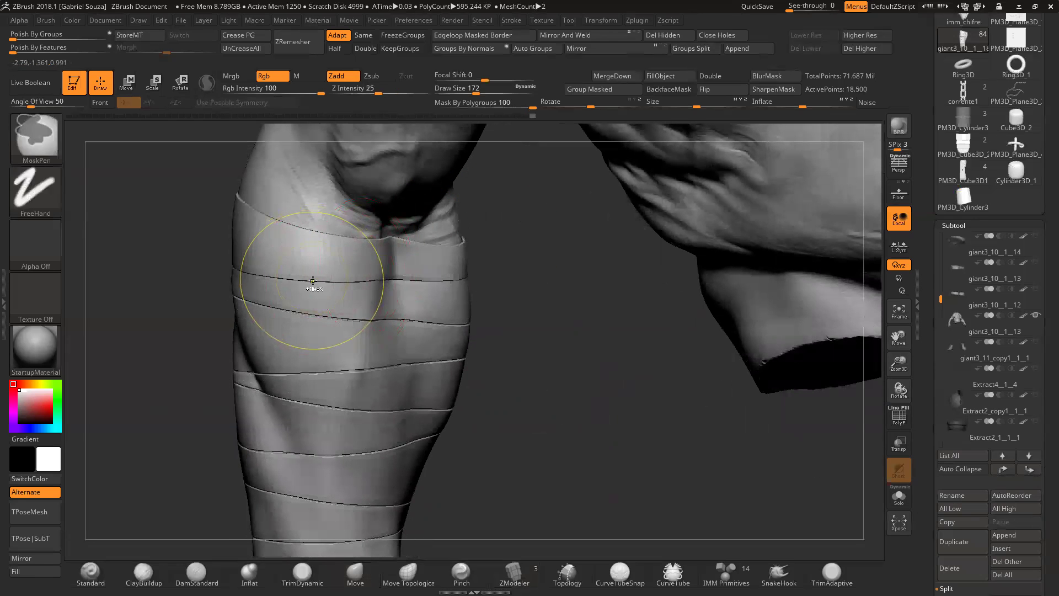
Step: Adjust the seams of the second and third bands with the Move brush so neighbouring bands overlap
mouse_move(504, 256)
left_mouse_down()
mouse_move(515, 284)
mouse_move(519, 273)
mouse_move(510, 277)
left_mouse_up()
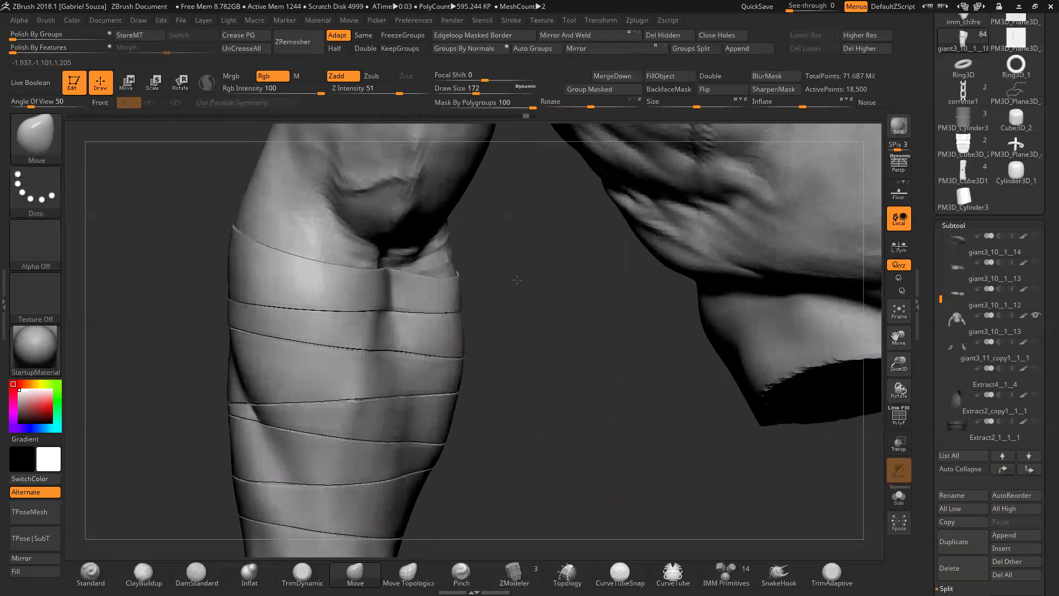
left_click_drag(259, 300, 253, 304)
left_click_drag(363, 310, 361, 312)
key("ctrl+z")
mouse_move(514, 334)
left_mouse_down()
mouse_move(501, 361)
mouse_move(501, 345)
left_mouse_up()
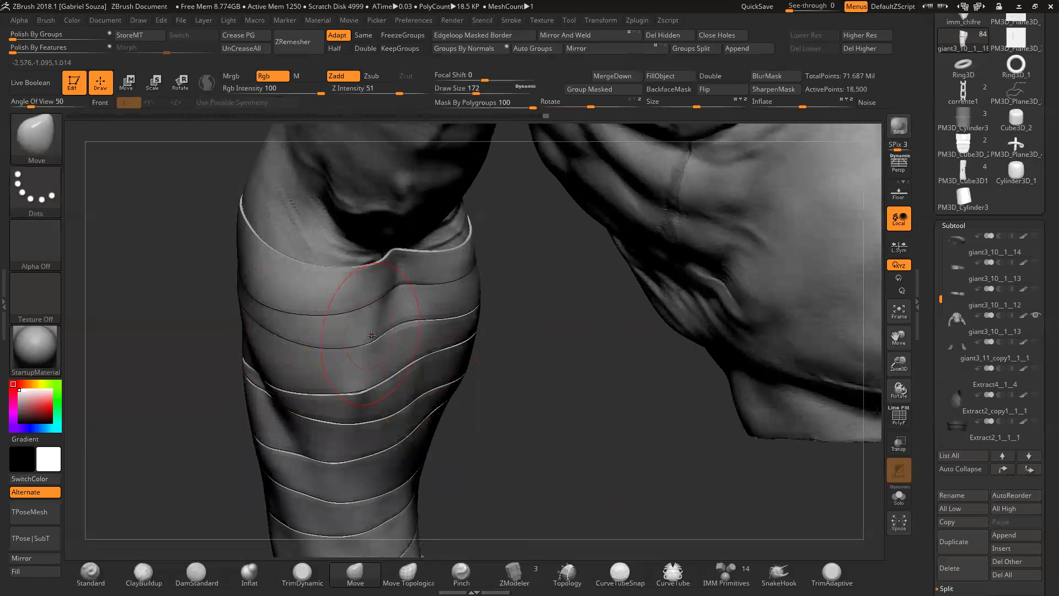
left_click_drag(401, 324, 405, 323)
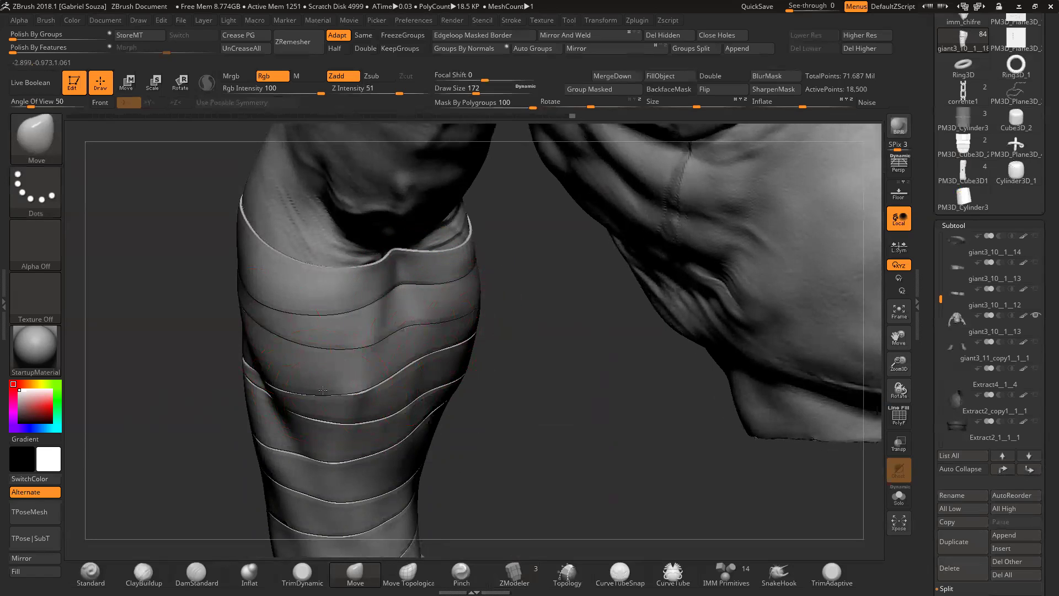
left_click_drag(410, 363, 417, 357)
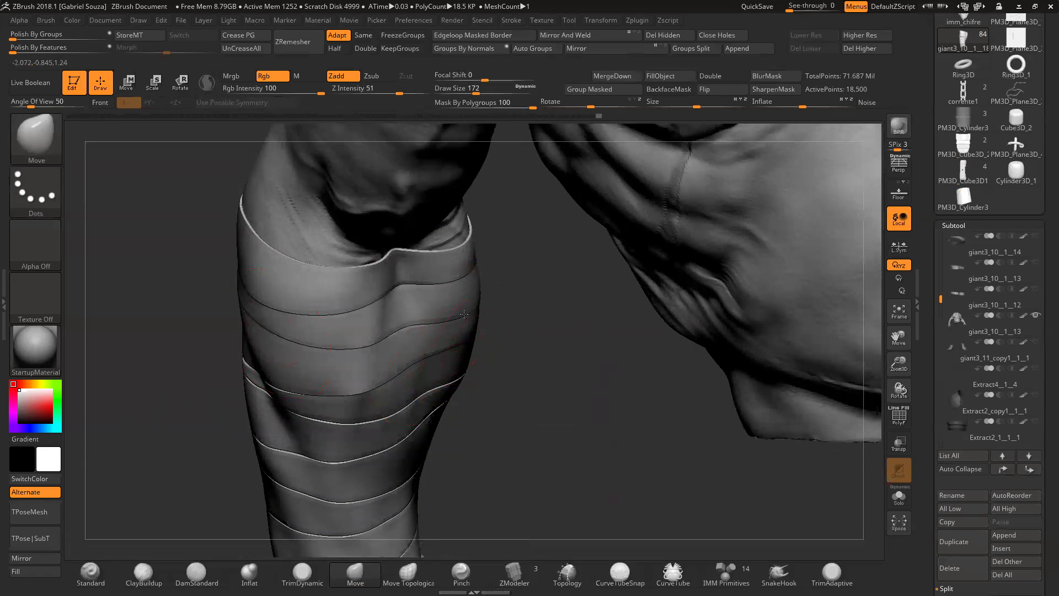
Step: Refine the seam between the third and fourth bands from several angles with the Move brush
mouse_move(507, 344)
left_mouse_down()
mouse_move(529, 366)
mouse_move(508, 372)
mouse_move(505, 362)
mouse_move(535, 357)
mouse_move(550, 363)
mouse_move(544, 369)
left_mouse_up()
left_click_drag(326, 371, 324, 365)
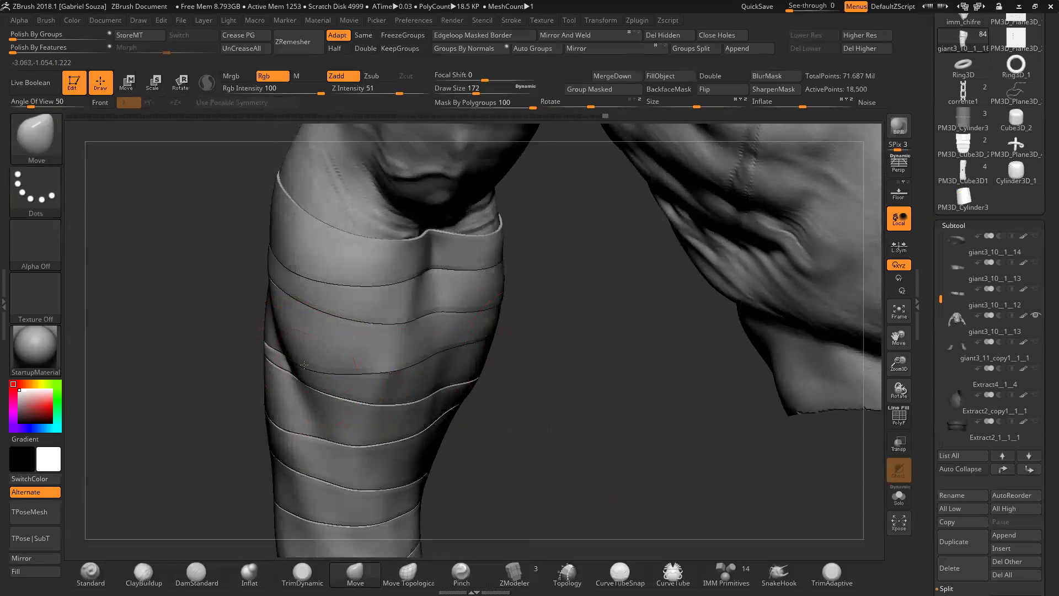
left_click_drag(545, 377, 467, 403)
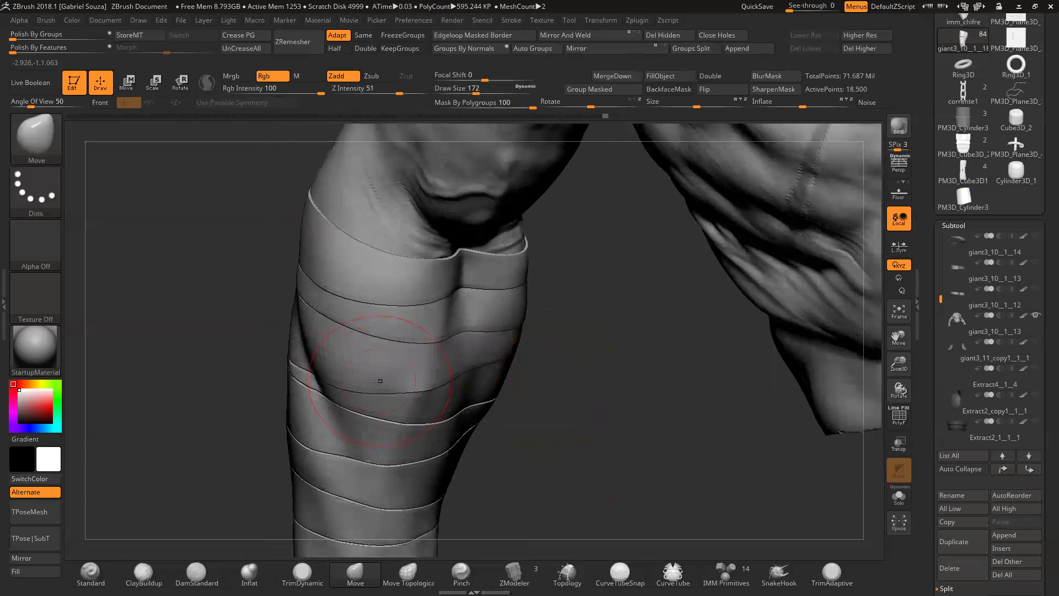
left_click_drag(577, 351, 584, 366)
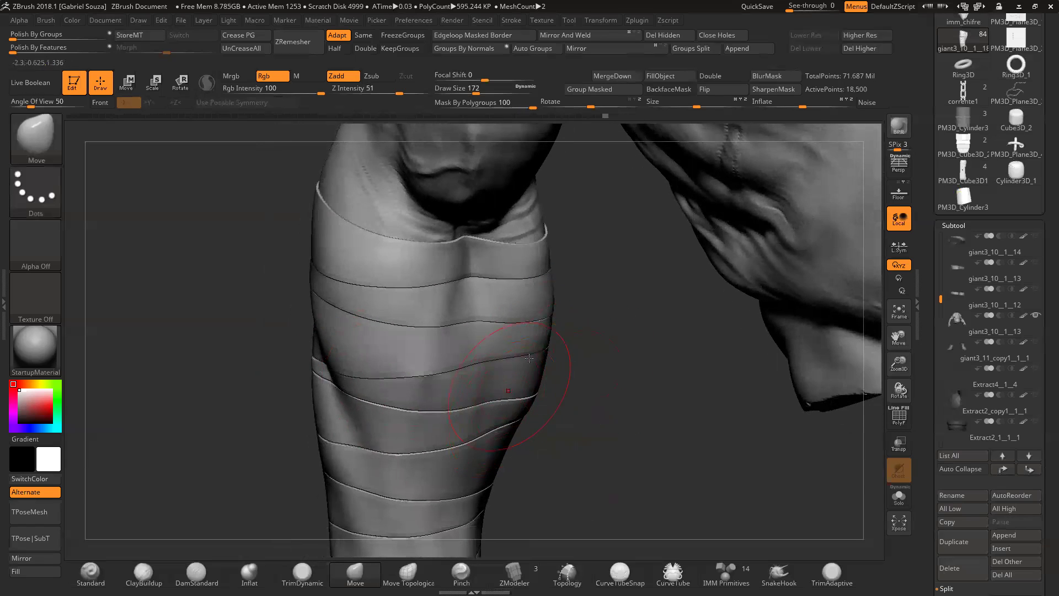
Step: Set Mask By Polygroups to 0, switch to the Move Topological brush, and briefly check the bands' polygroups
left_click(448, 103)
type("0")
key("Return")
left_click(411, 574)
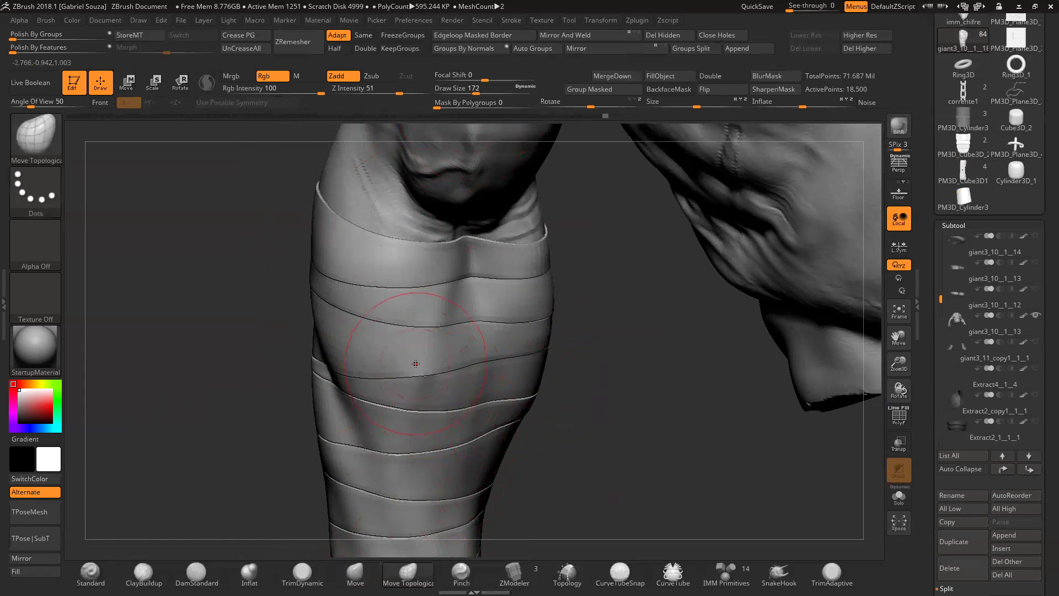
key("shift+f")
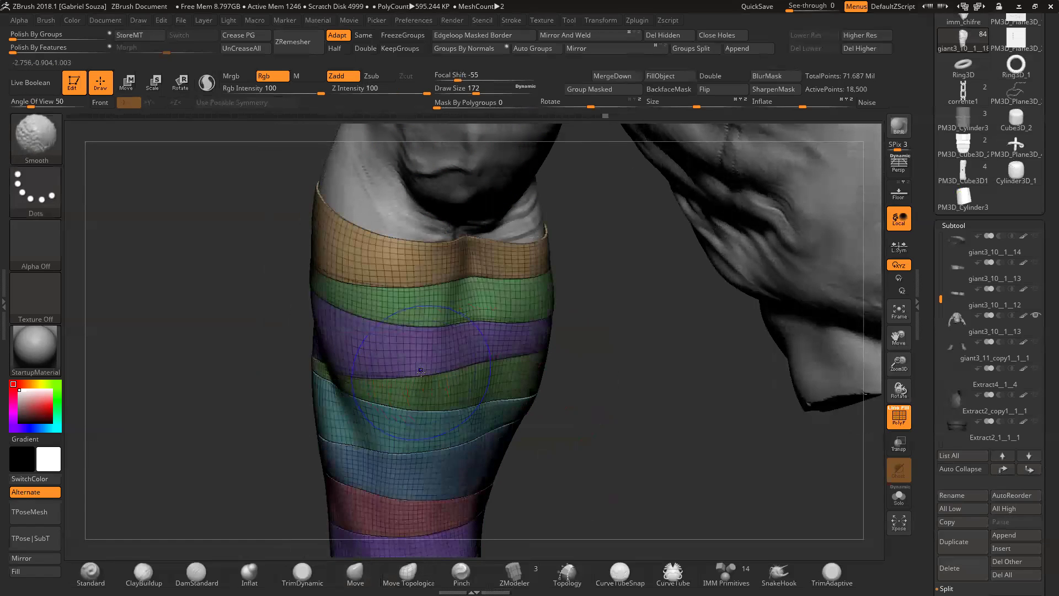
key("shift+f")
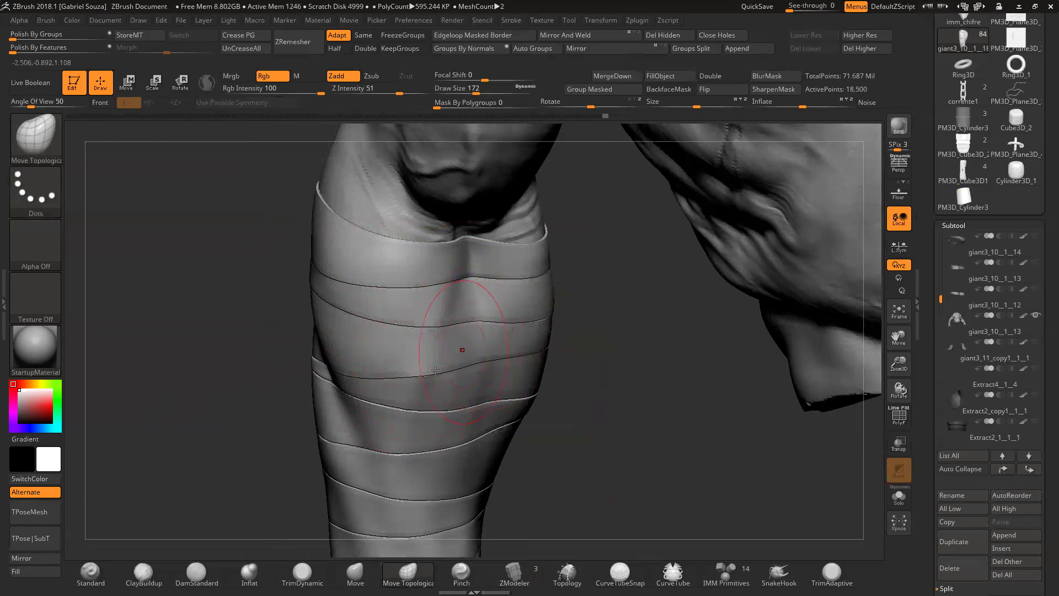
Step: Shift the middle bands of the forearm wrap with the Move Topological brush, undoing the last stroke
left_click_drag(399, 385, 398, 388)
mouse_move(585, 367)
left_mouse_down()
mouse_move(592, 360)
mouse_move(487, 361)
left_mouse_up()
left_click_drag(428, 344, 429, 351)
key("ctrl+z")
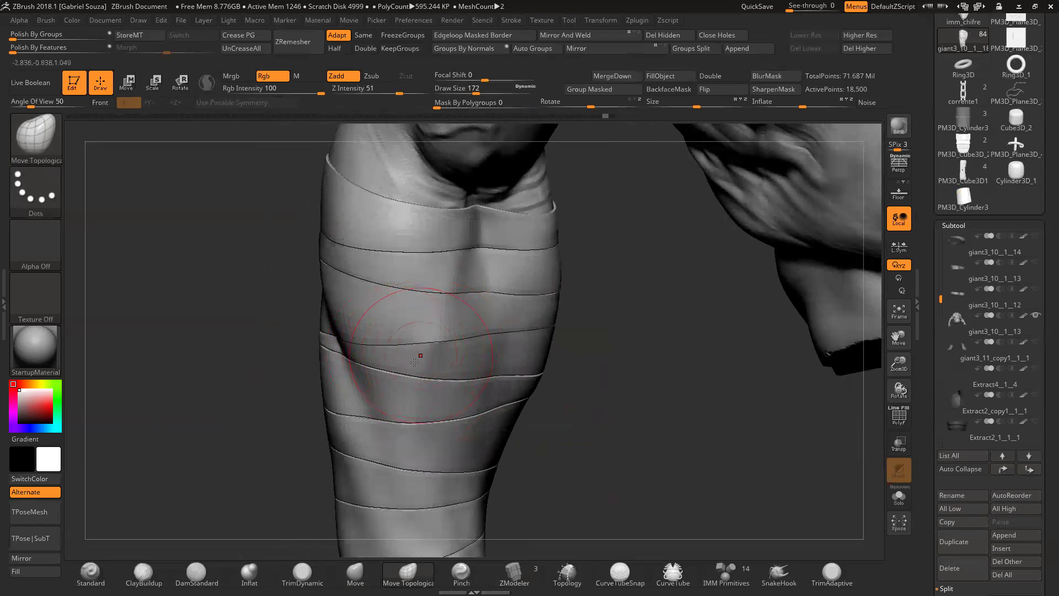
Step: Examine the Move Topological brush's auto masking options, including the Topological range and smoothness settings
left_click(39, 129)
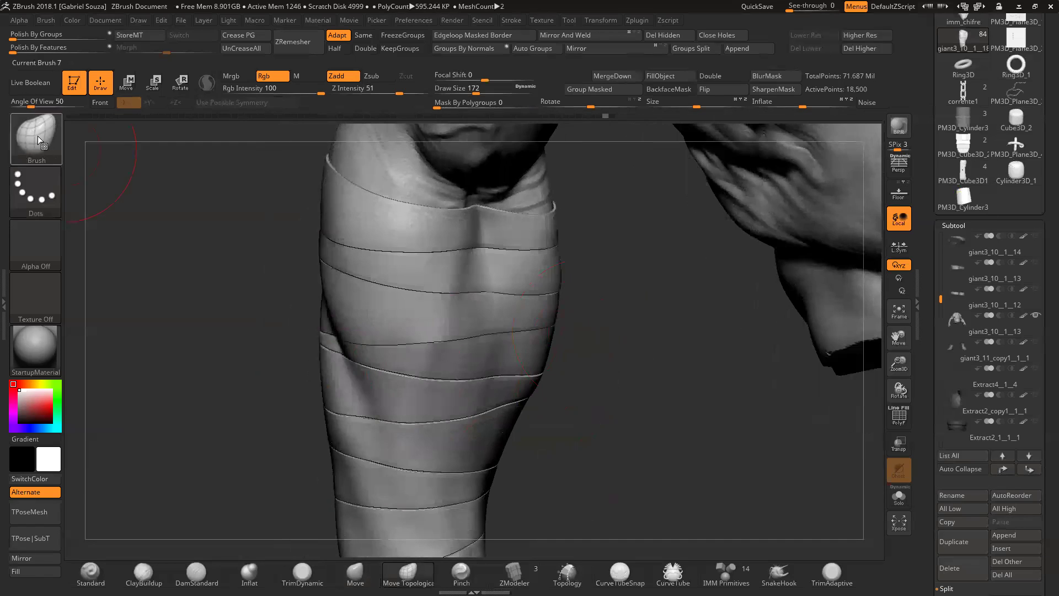
left_click(38, 136)
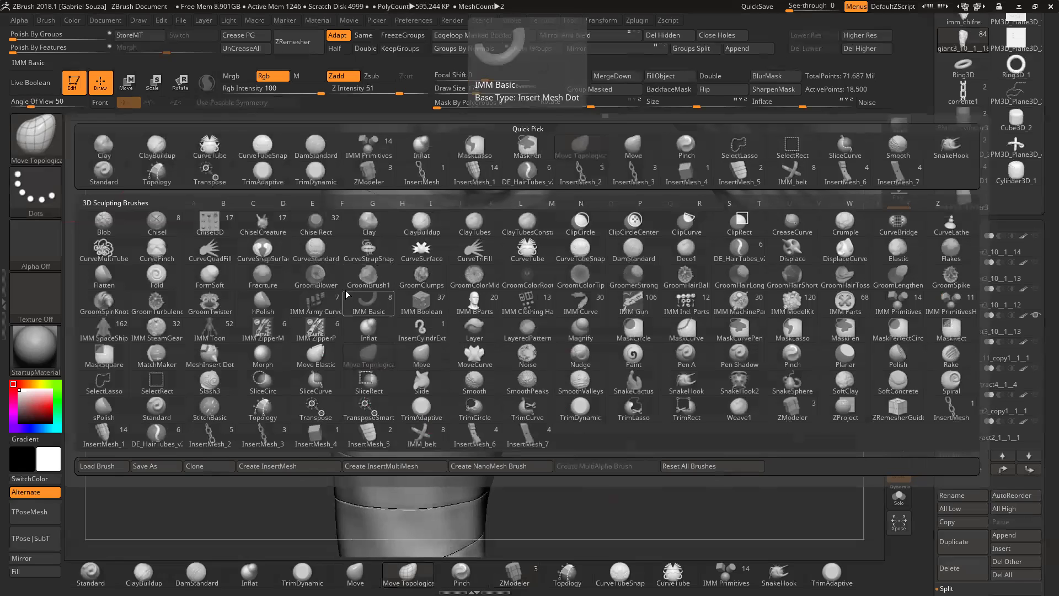
key("m")
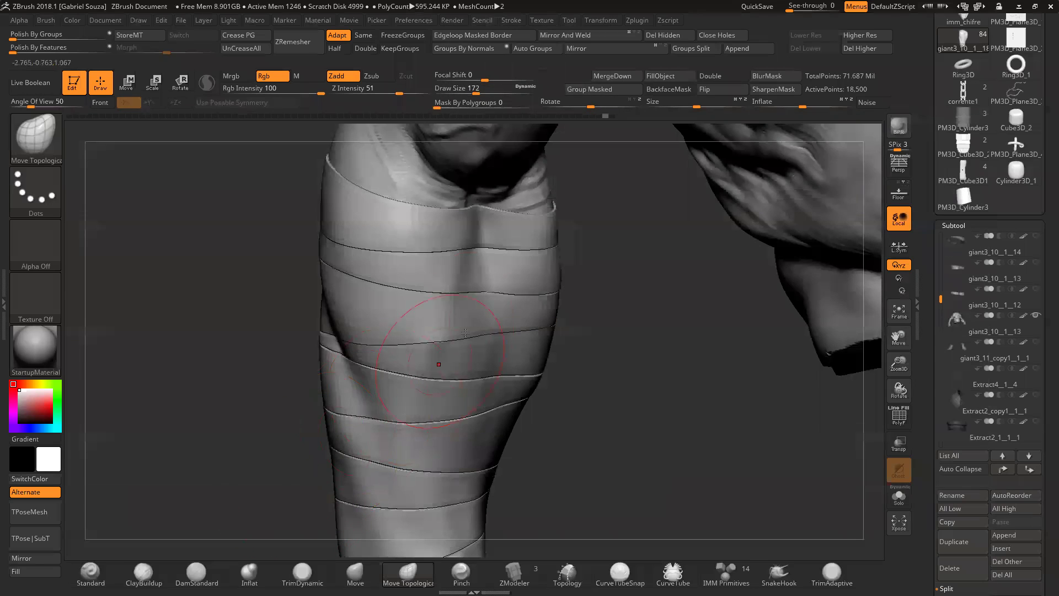
left_click(46, 20)
scroll(157, 241, "down", 5)
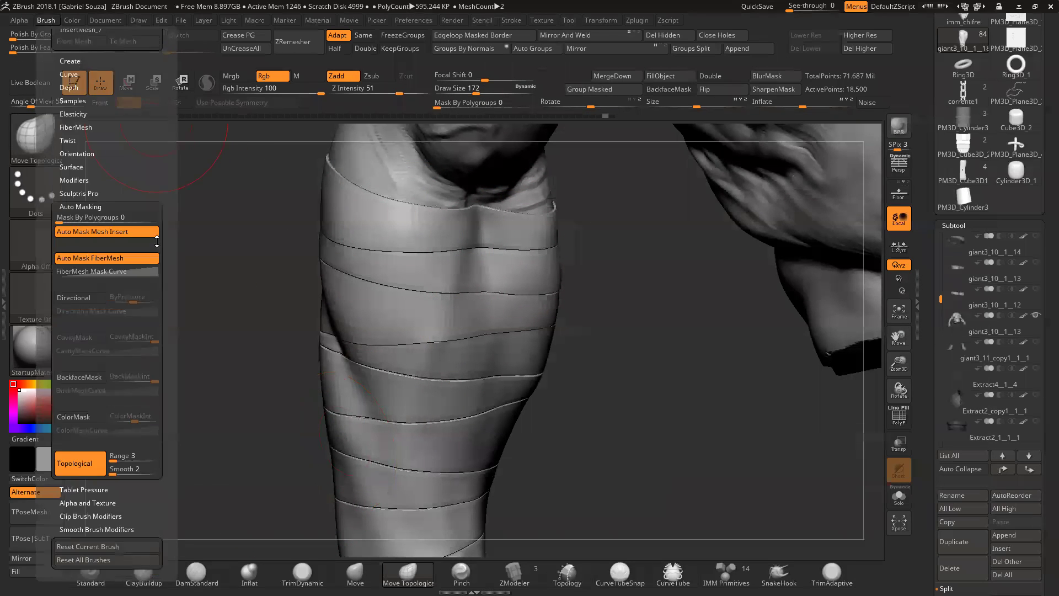
left_click_drag(157, 241, 157, 254)
left_click(97, 221)
left_click(97, 220)
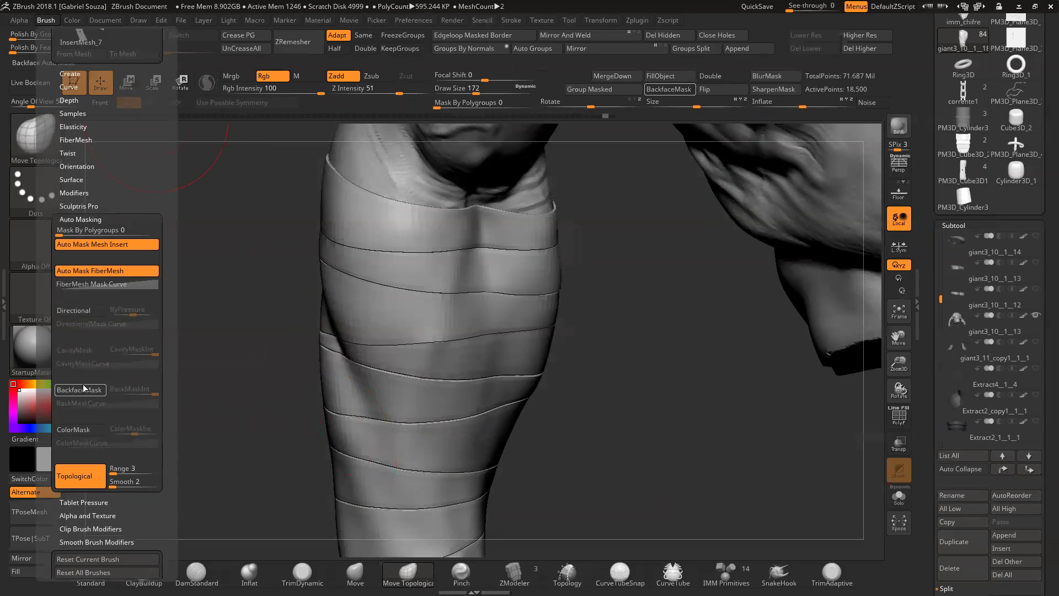
Step: Choose the MaskLasso brush for masking and mask the second band from the top of the forearm wrap
left_click_drag(576, 349, 602, 329)
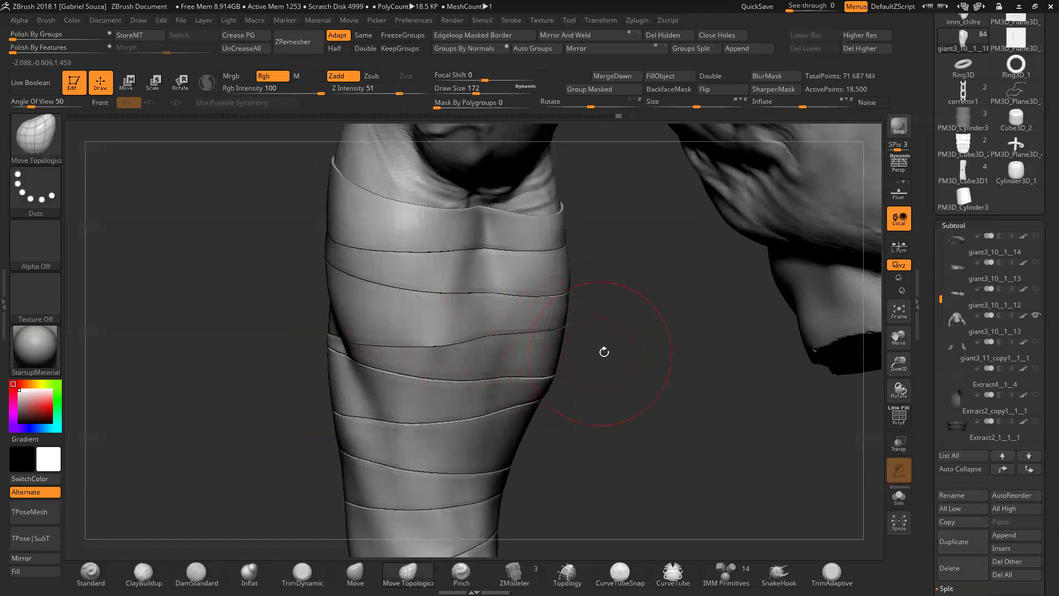
left_click_drag(604, 352, 529, 284)
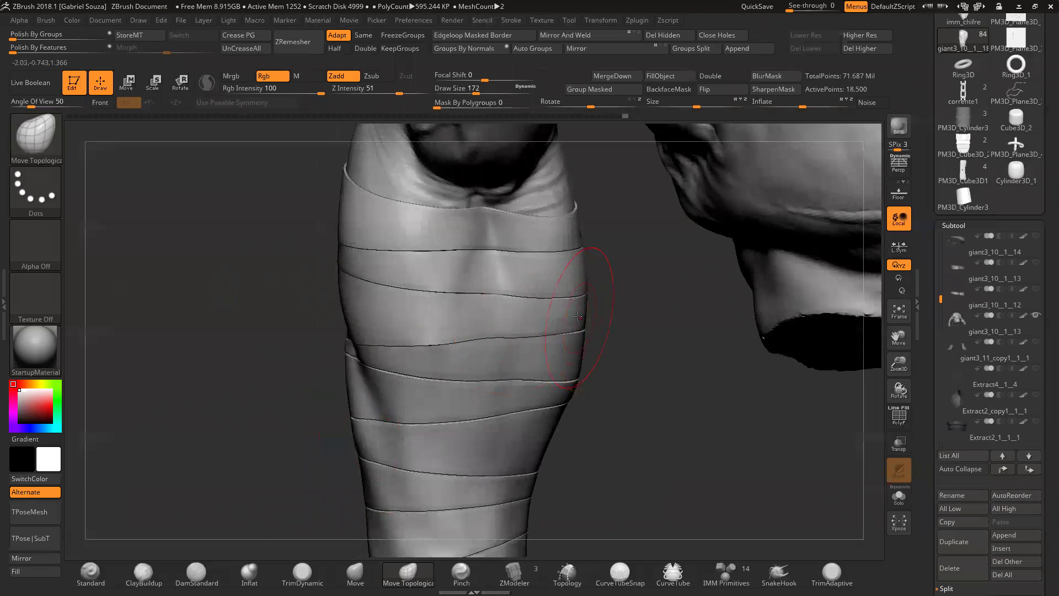
key("ctrl")
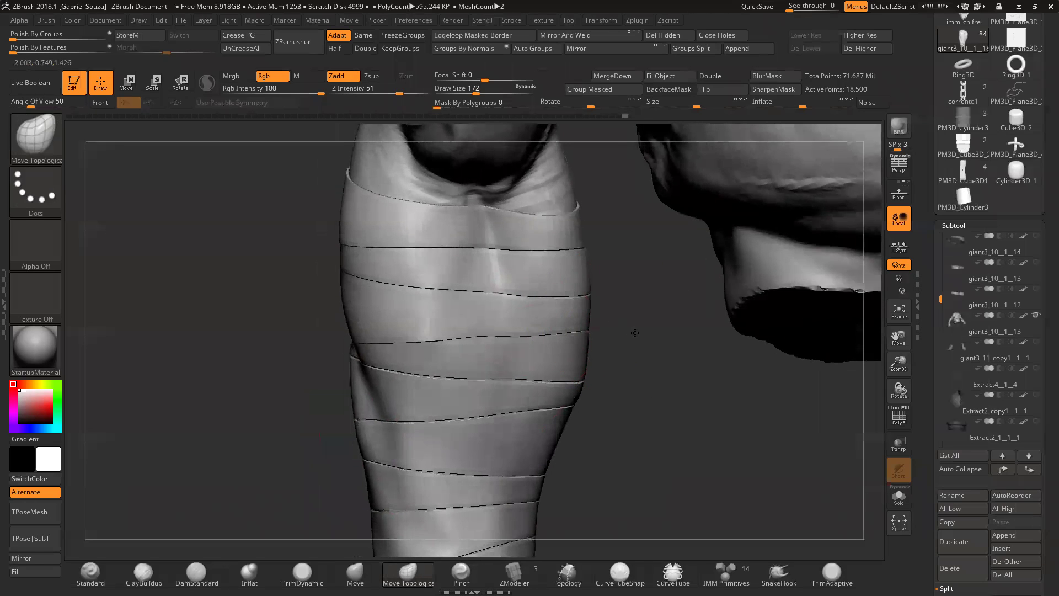
left_click(36, 134)
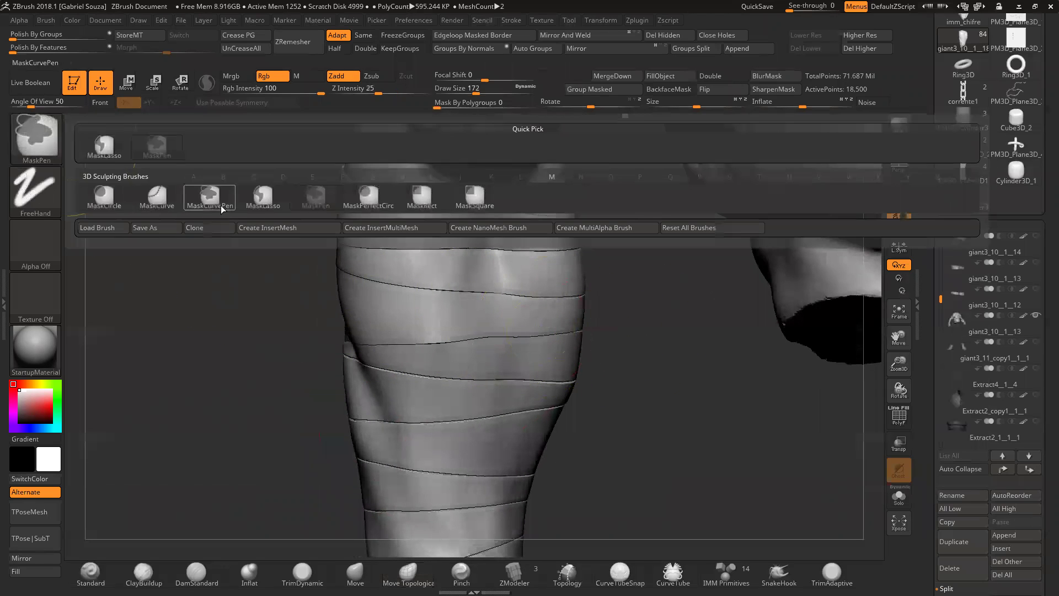
left_click(262, 197, "ctrl")
mouse_move(604, 293)
left_mouse_down("alt")
mouse_move(581, 307)
mouse_move(390, 320)
mouse_move(396, 339)
left_mouse_up("alt")
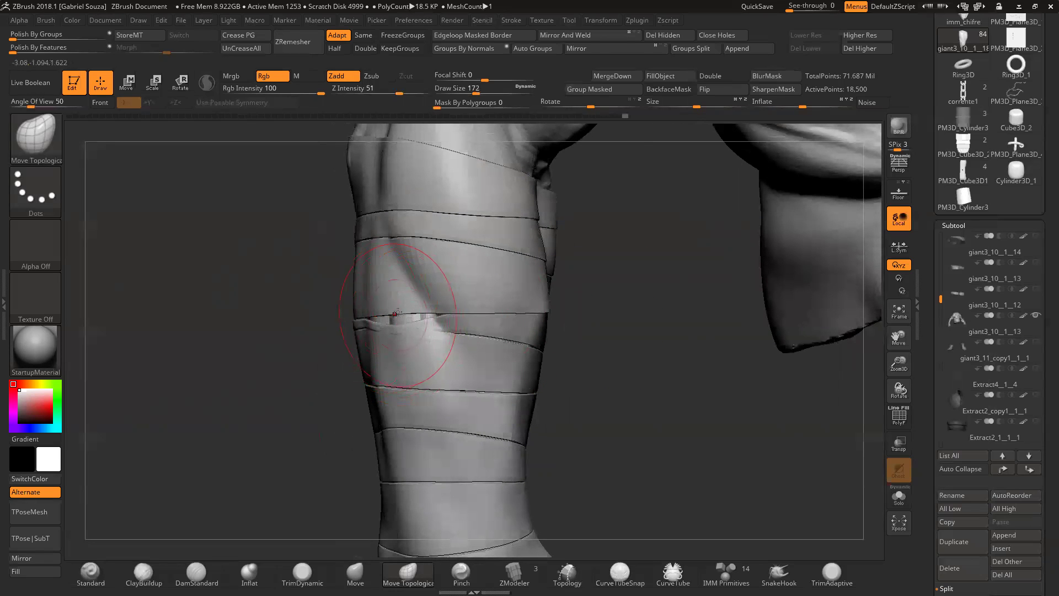
left_click_drag(615, 300, 556, 287)
mouse_move(702, 274)
left_mouse_down("alt")
mouse_move(669, 301)
mouse_move(624, 300)
left_mouse_up("alt")
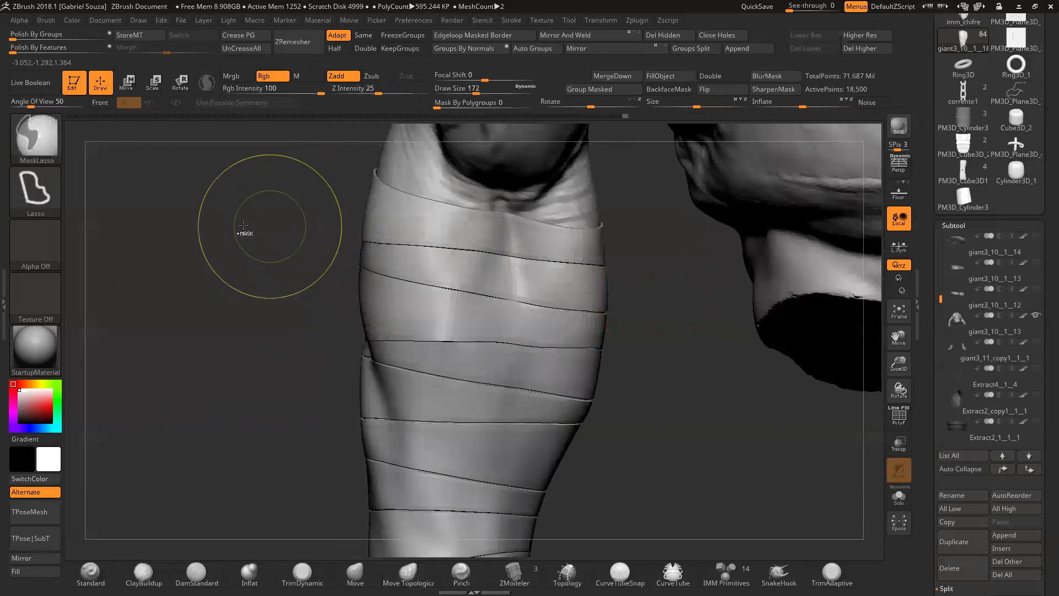
mouse_move(315, 238)
left_mouse_down()
mouse_move(351, 285)
mouse_move(601, 329)
mouse_move(623, 254)
left_mouse_up()
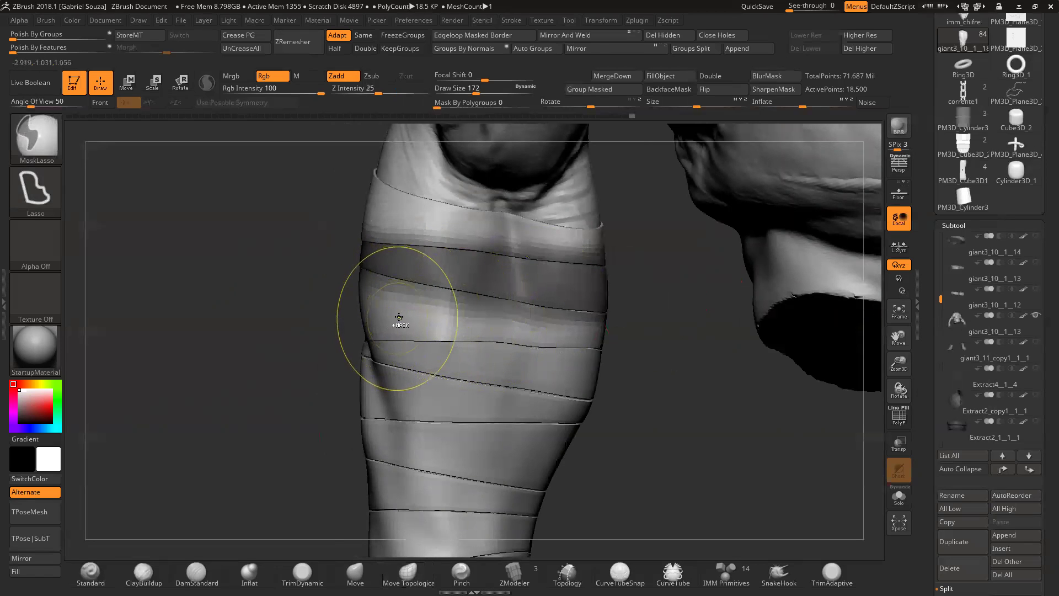
Step: Nudge the seam below the masked band with the Move Topological brush
key("ctrl")
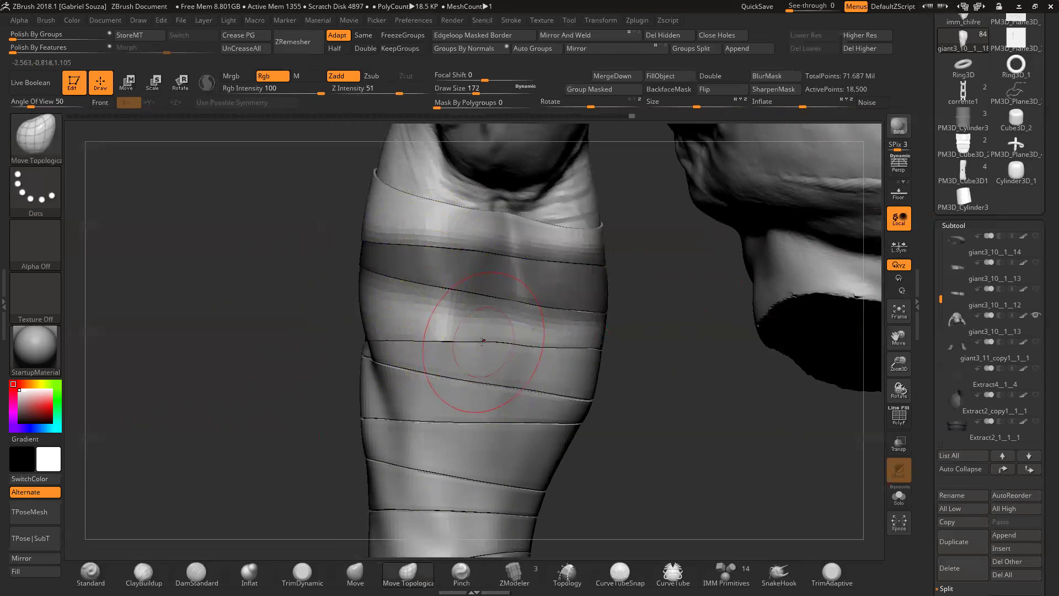
left_click_drag(506, 341, 516, 346)
right_click_drag(524, 345, 565, 355)
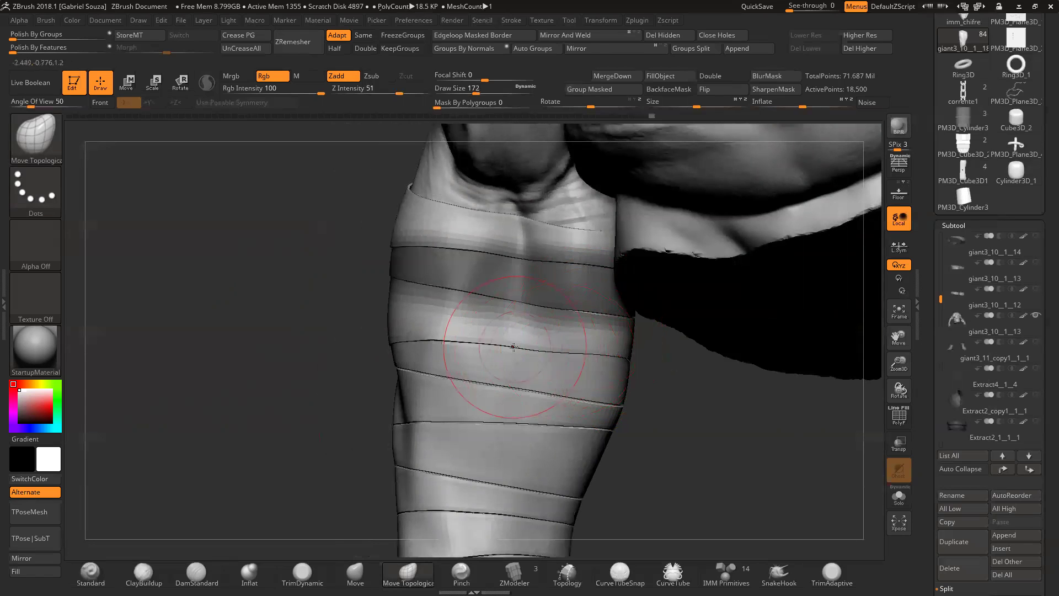
Step: Invert the band mask, restore it, and clear the mask from the forearm wrap
key("ctrl")
left_click(662, 387, "ctrl")
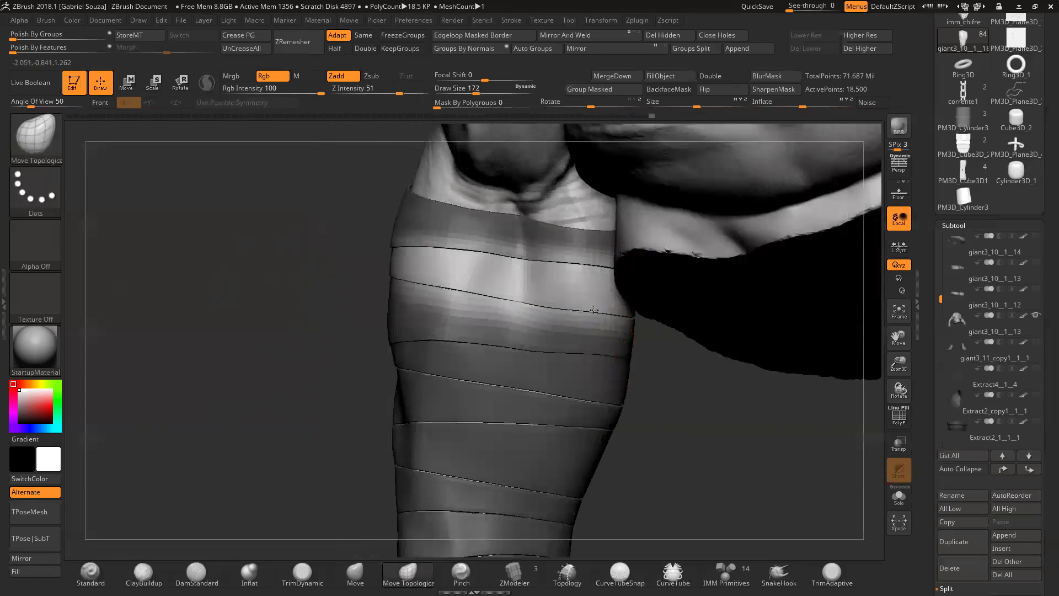
left_click(646, 373, "ctrl")
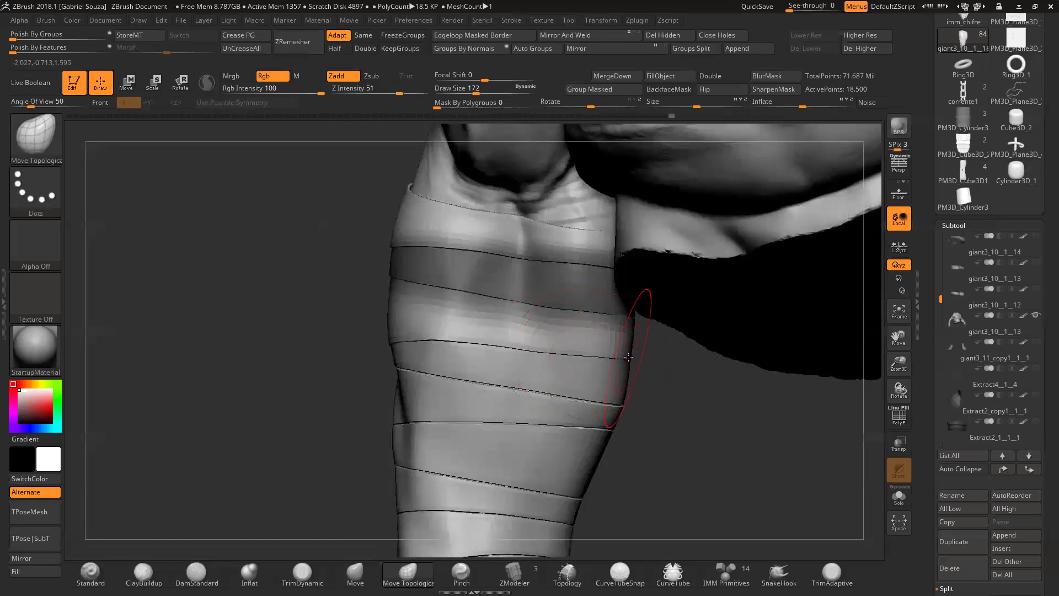
left_click_drag(706, 386, 650, 421)
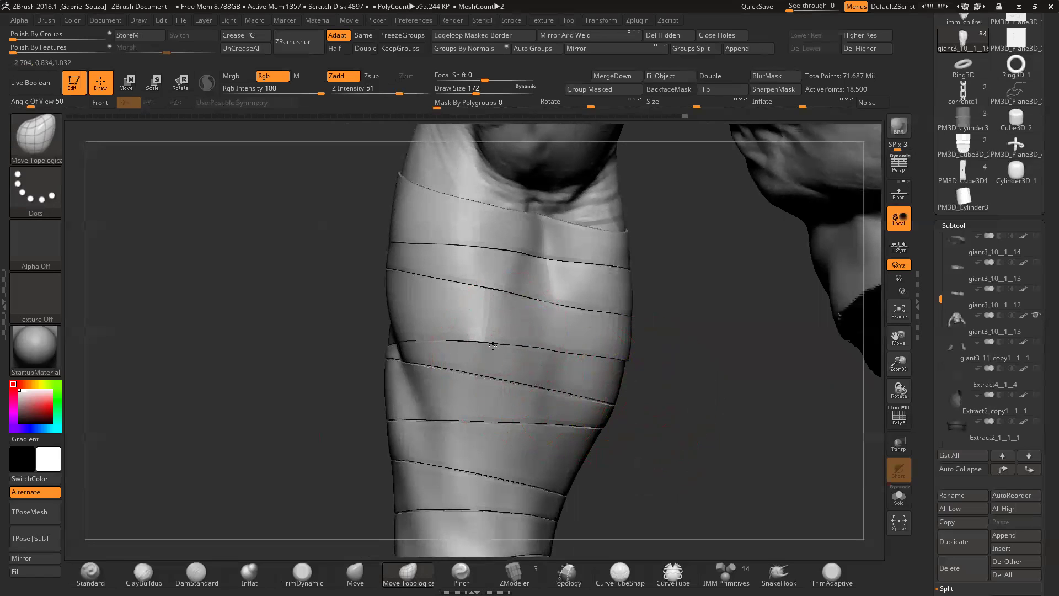
Step: Refine the edges of the upper wrap bands with the Move Topological brush
left_click_drag(673, 336, 657, 328)
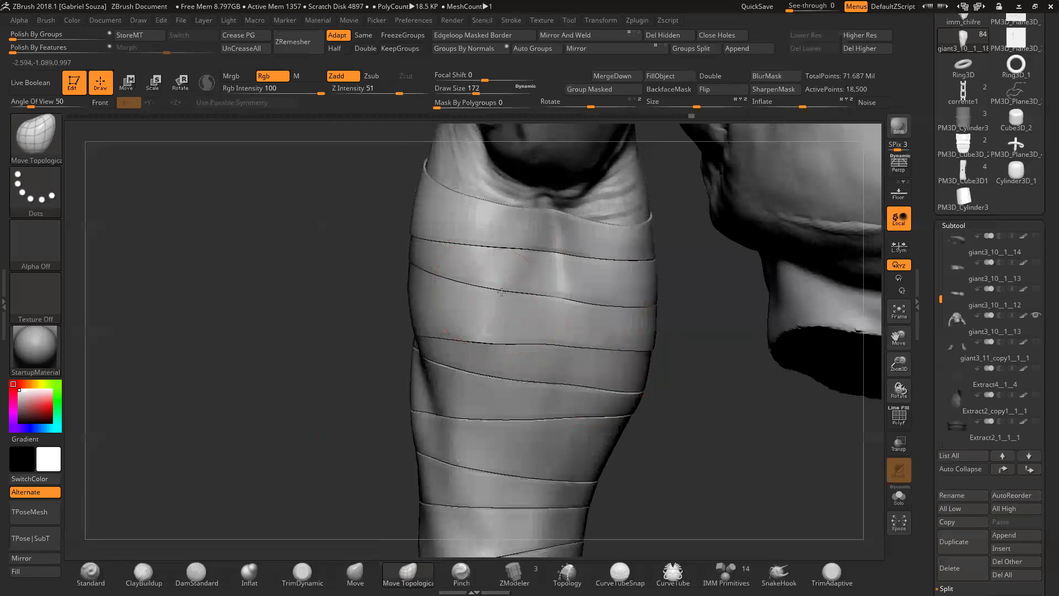
left_click_drag(731, 401, 704, 423, "alt")
left_click_drag(904, 362, 882, 375)
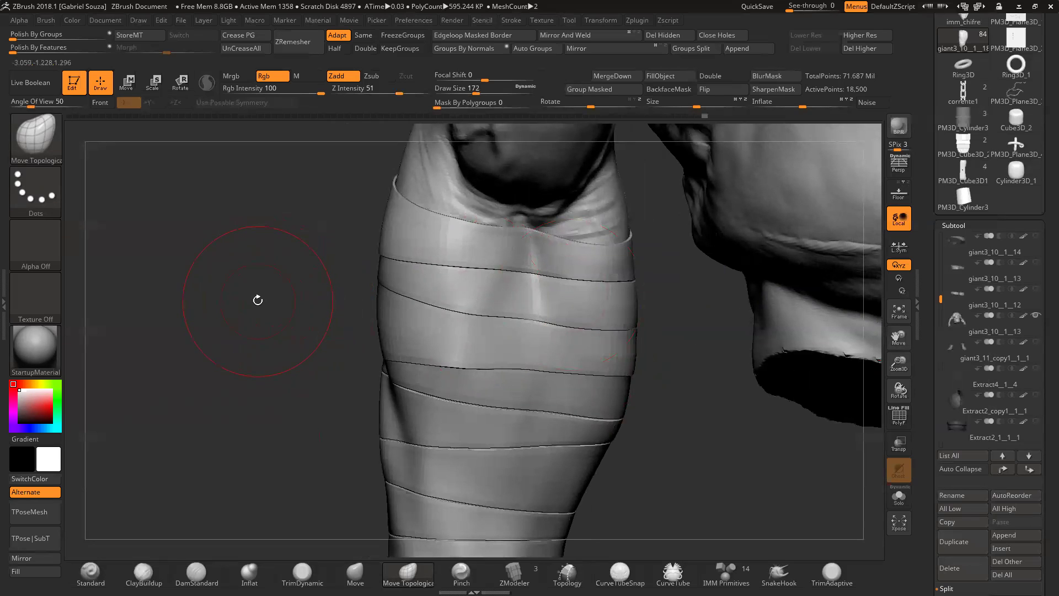
Step: Examine the whole forearm wrap from the elbow to the wrist, checking the band overlaps from several angles
left_click_drag(898, 363, 844, 369)
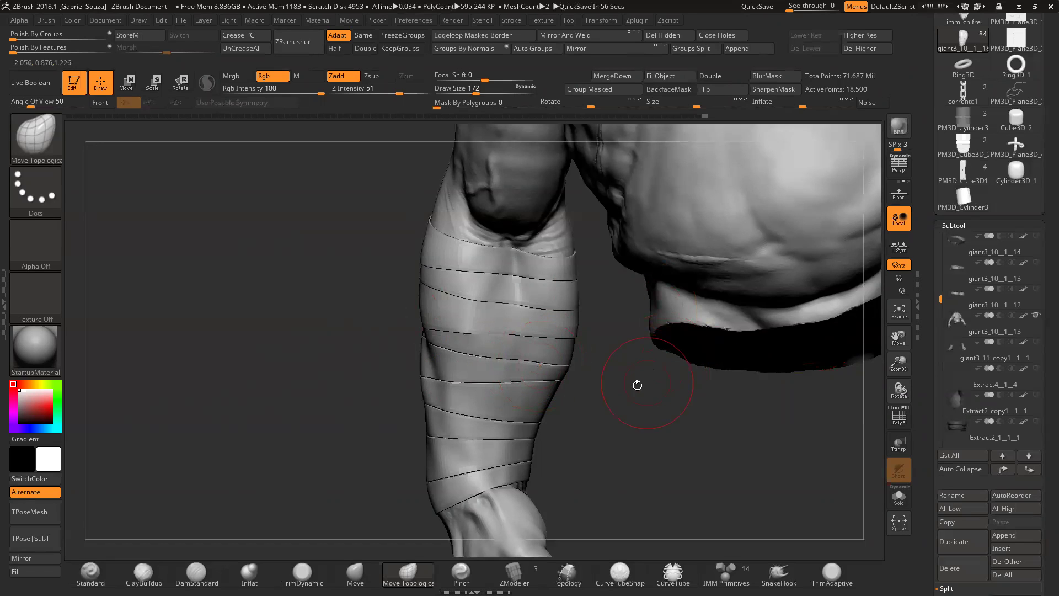
left_click_drag(609, 404, 521, 236)
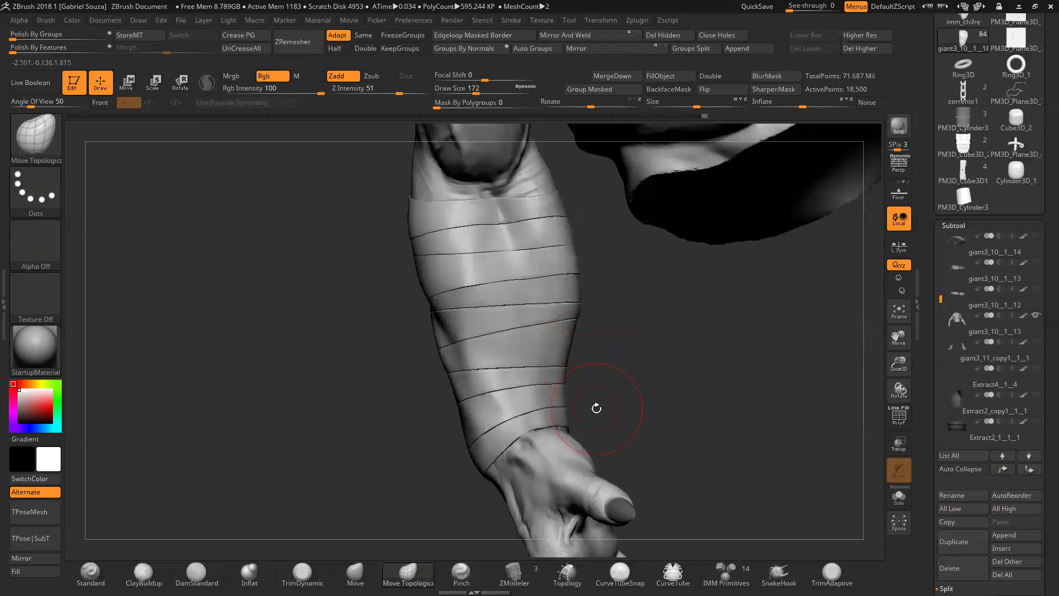
mouse_move(667, 365)
left_mouse_down()
mouse_move(698, 369)
mouse_move(657, 348)
left_mouse_up()
left_click_drag(900, 362, 838, 337)
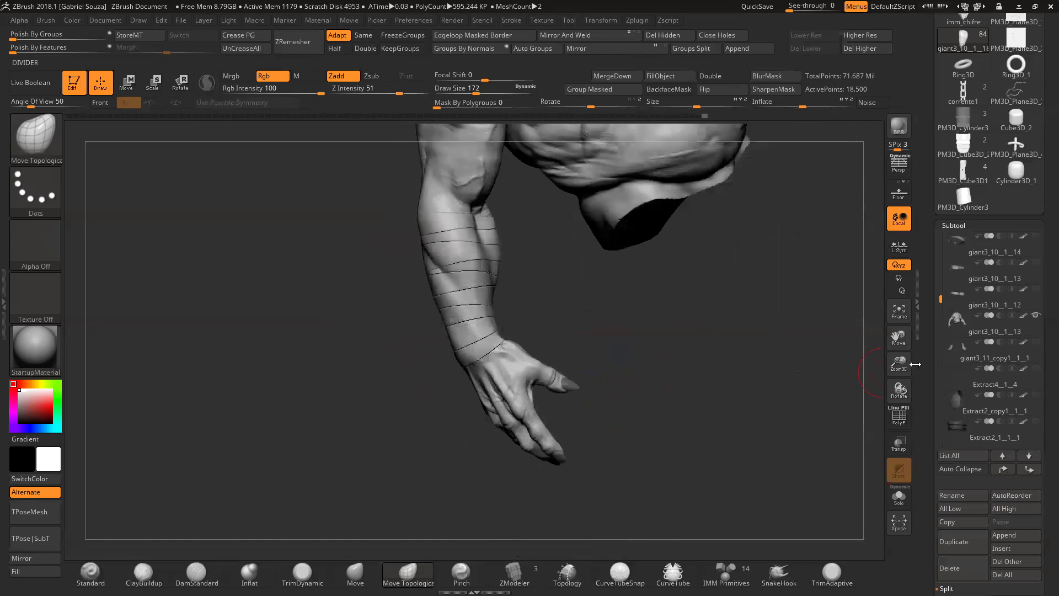
left_click_drag(902, 364, 864, 409)
left_click_drag(600, 289, 621, 346)
left_click_drag(624, 339, 617, 373)
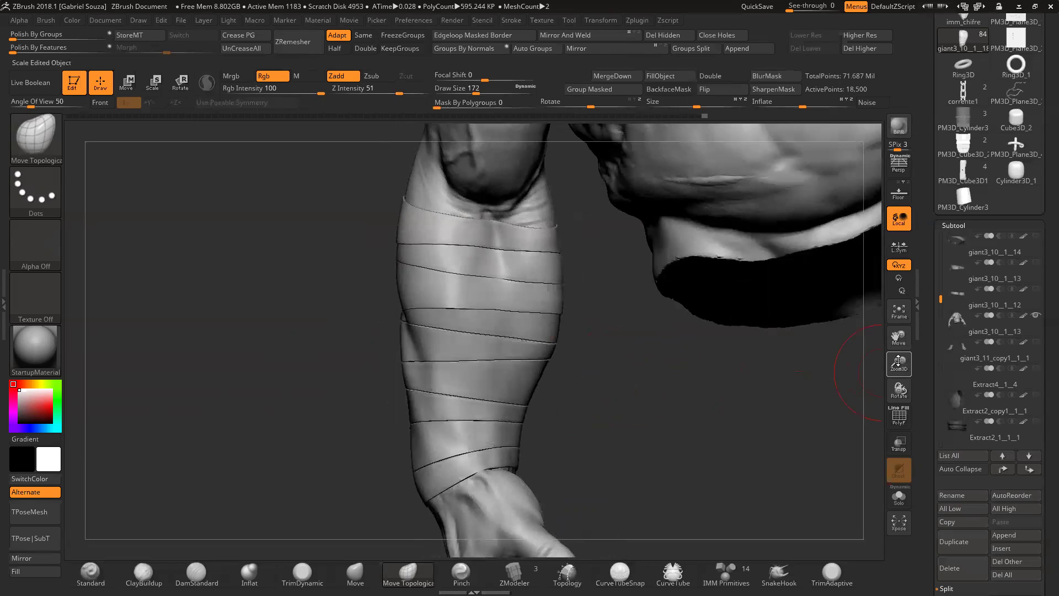
left_click_drag(898, 361, 773, 403)
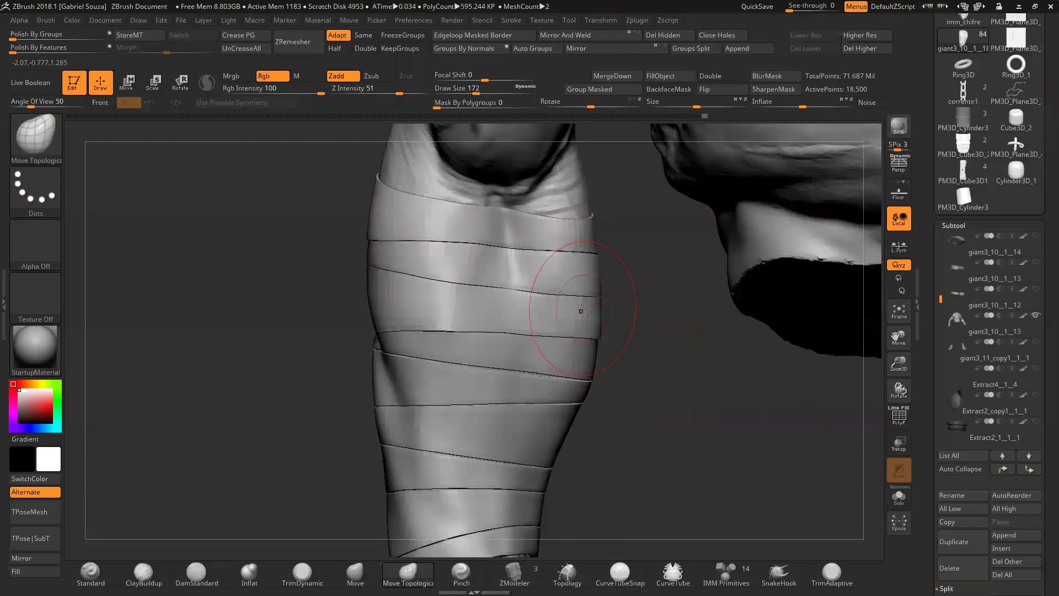
left_click_drag(863, 369, 827, 374)
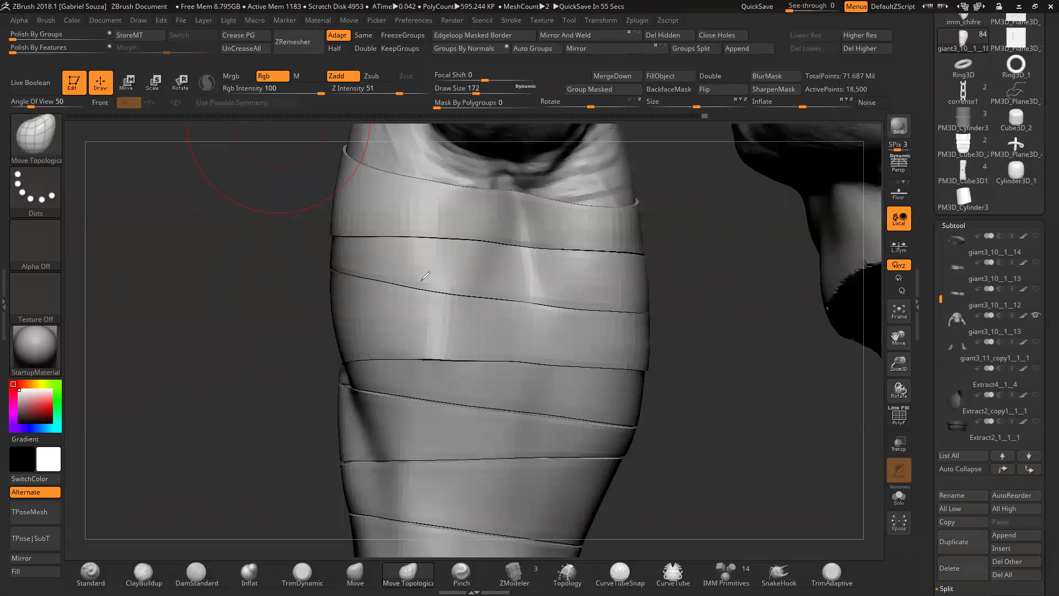
left_click_drag(412, 285, 523, 303)
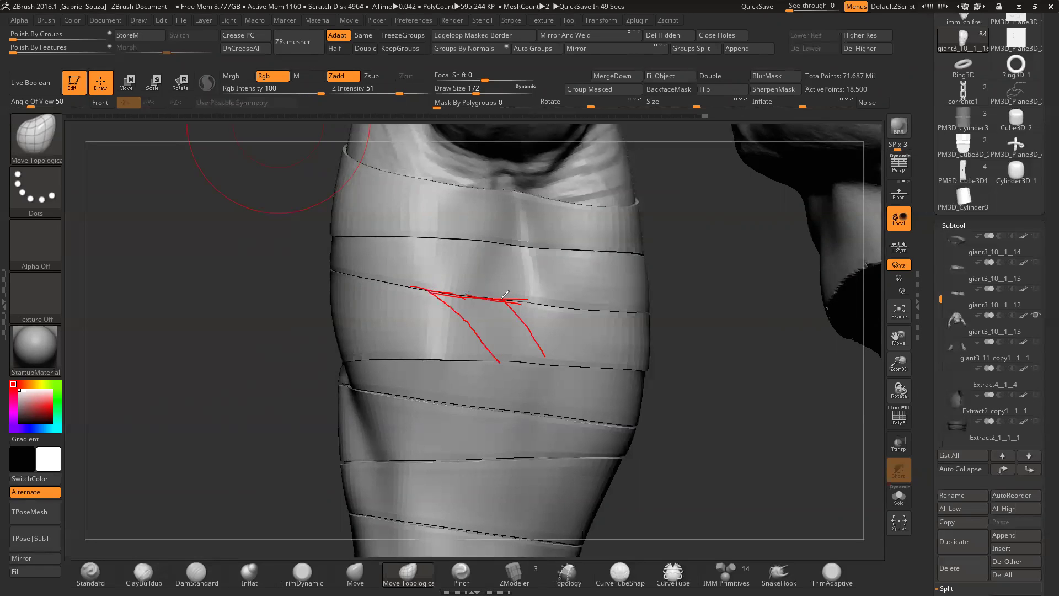
left_click_drag(466, 356, 550, 365)
key("Escape")
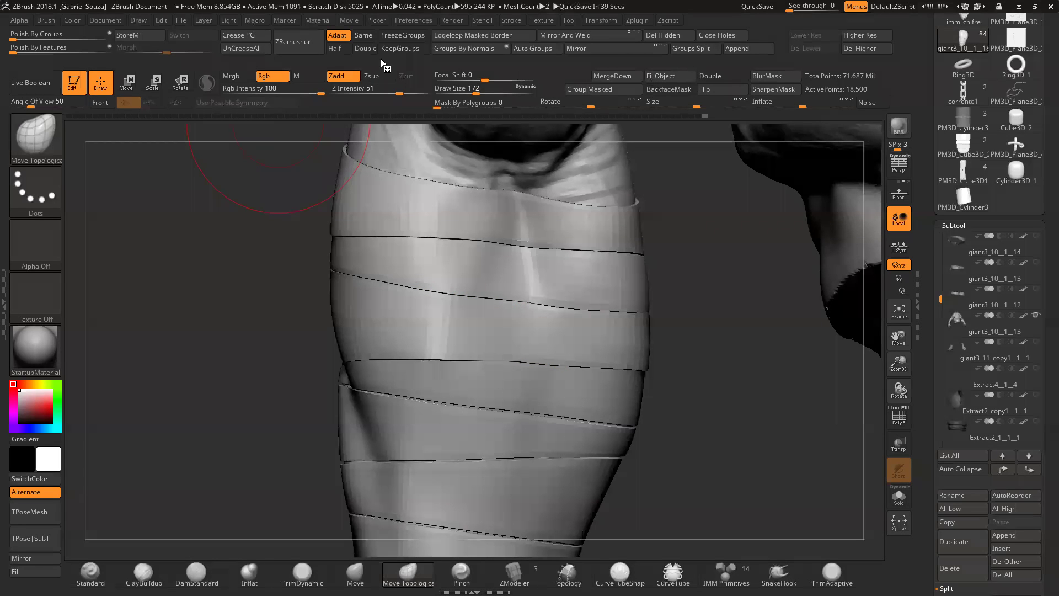
Step: Examine the upper wrap bands up close and the full wrap from elbow to hand, with the draw size reduced to 56
left_click_drag(696, 335, 719, 344)
left_click_drag(899, 364, 778, 370)
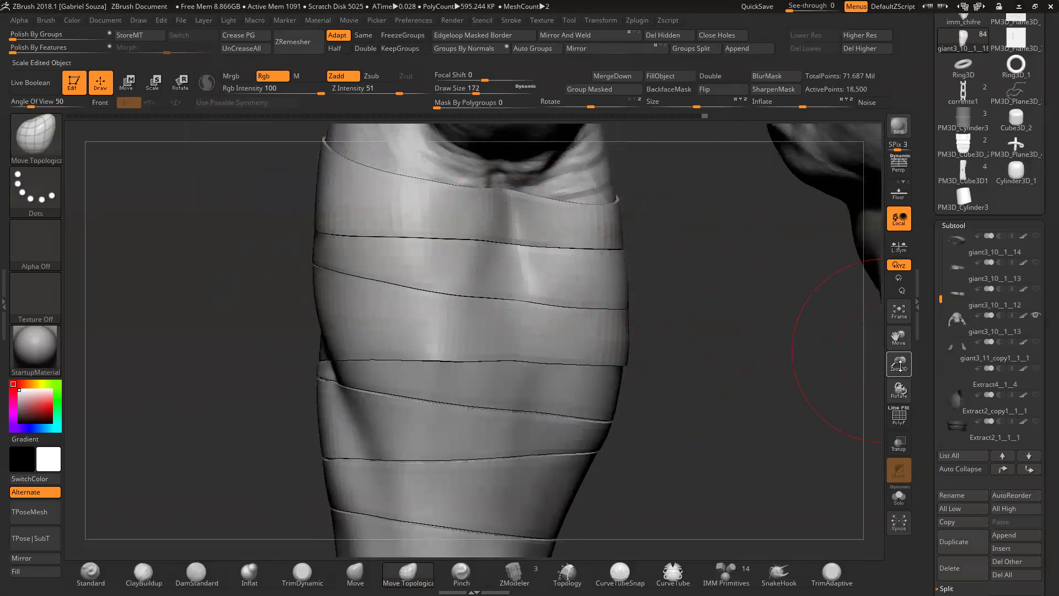
left_click_drag(898, 362, 864, 346)
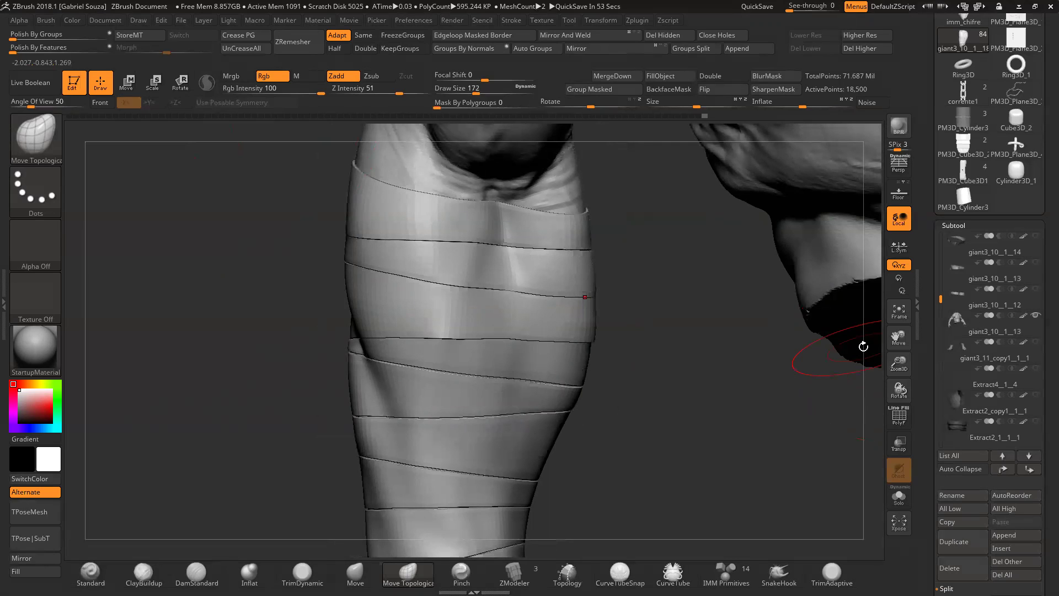
left_click_drag(633, 300, 641, 295)
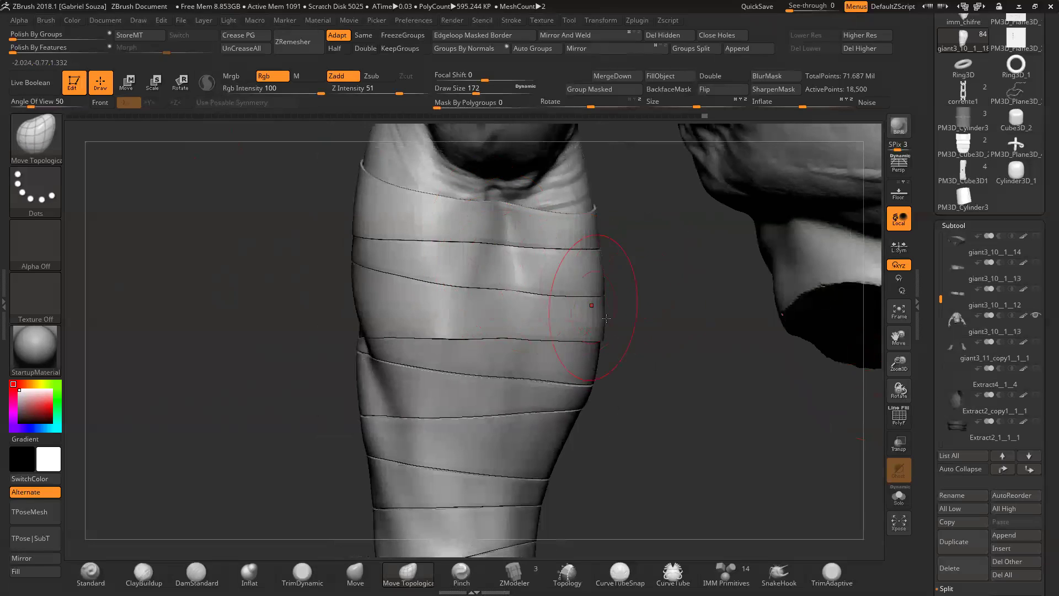
left_click_drag(643, 319, 662, 327)
left_click_drag(898, 364, 833, 392)
left_click_drag(476, 92, 459, 93)
left_click_drag(877, 366, 514, 273)
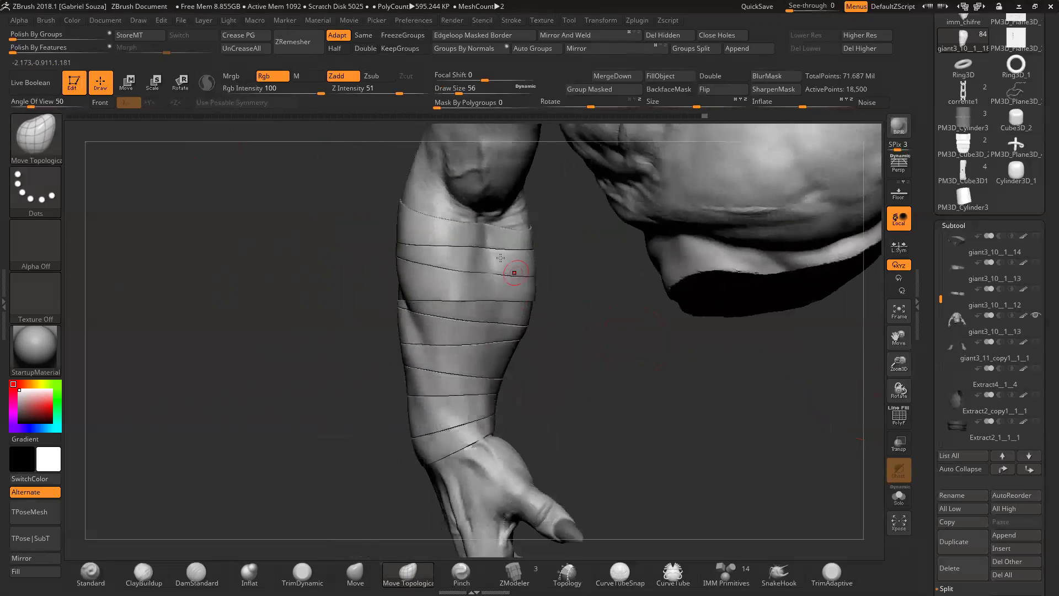
left_click_drag(568, 343, 364, 359)
mouse_move(573, 355)
left_mouse_down()
mouse_move(841, 370)
mouse_move(579, 366)
left_mouse_up()
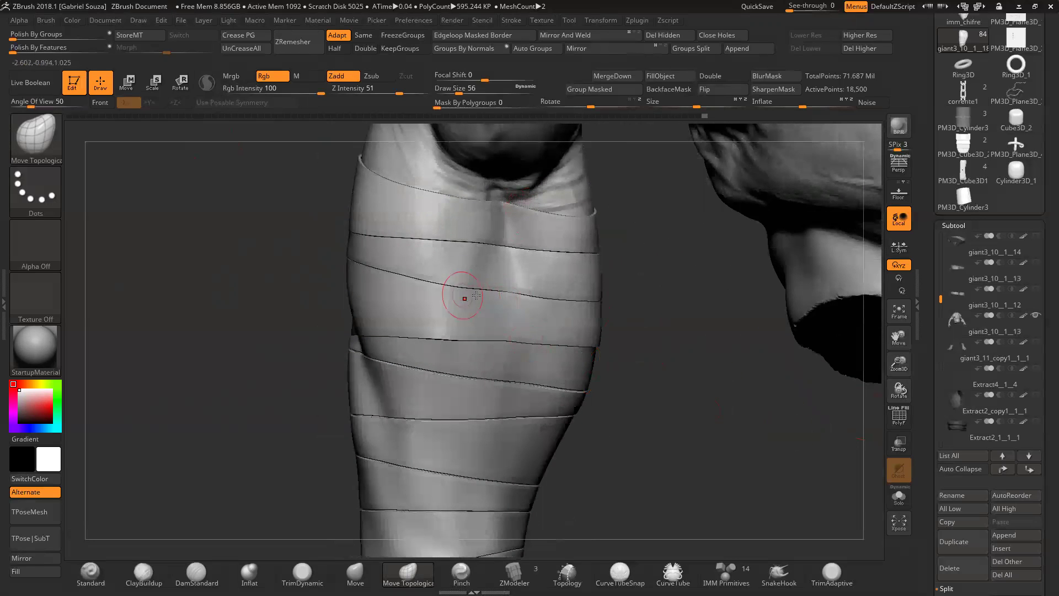
left_click_drag(744, 355, 683, 362)
Step: Choose the Standard brush with a draw size of 50 and set Mask By Polygroups to 100
key("b")
key("s")
key("t")
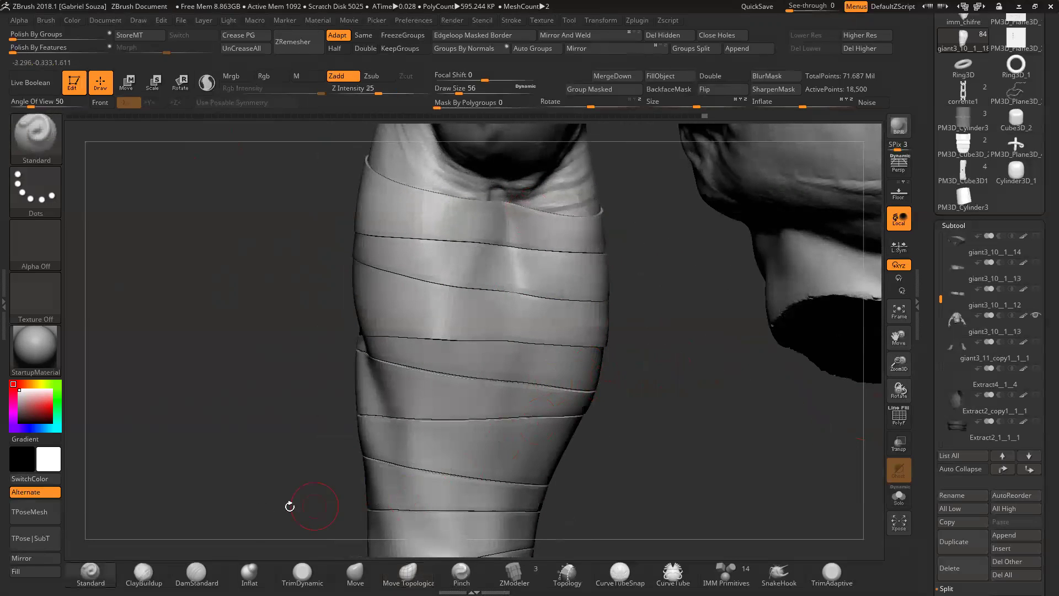
left_click_drag(898, 364, 898, 354)
left_click_drag(459, 94, 450, 94)
key("bracketright")
key("bracketright")
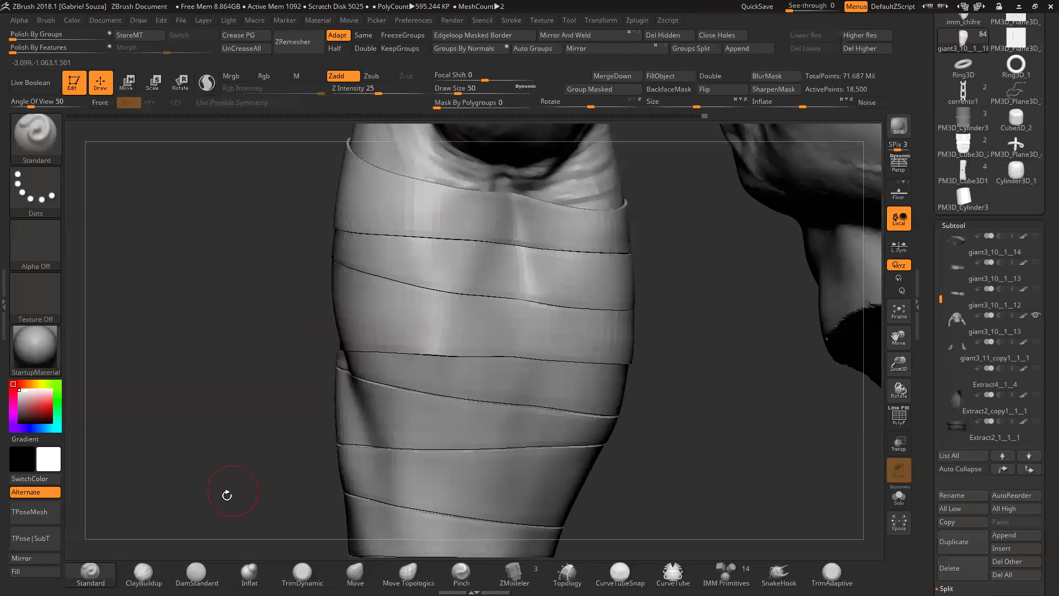
left_click_drag(442, 103, 539, 106)
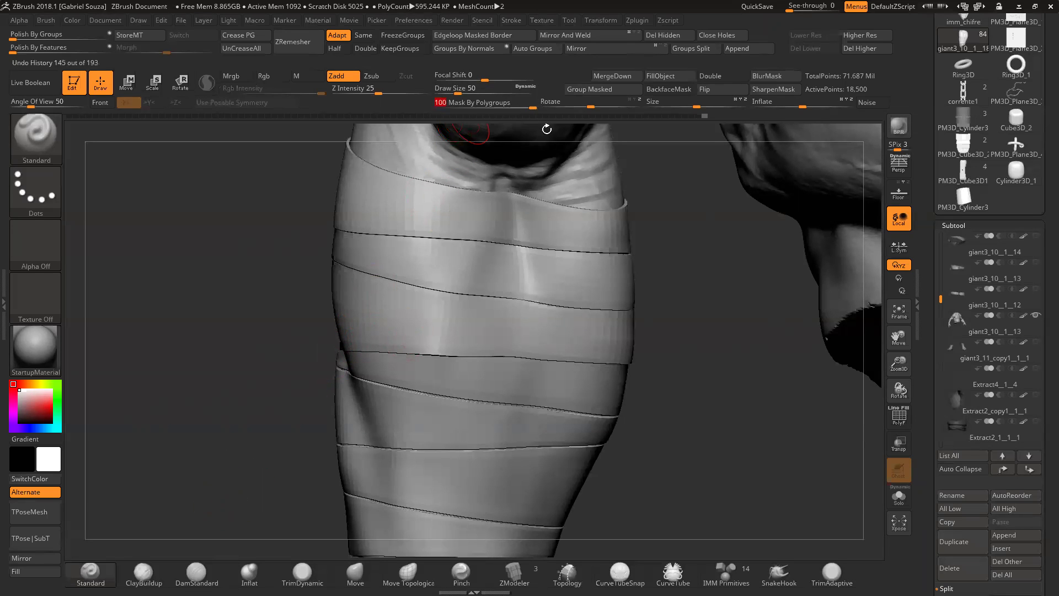
Step: Isolate the forearm wrap from the rest of the giant with Solo mode
left_click(46, 22)
left_click_drag(169, 428, 155, 305)
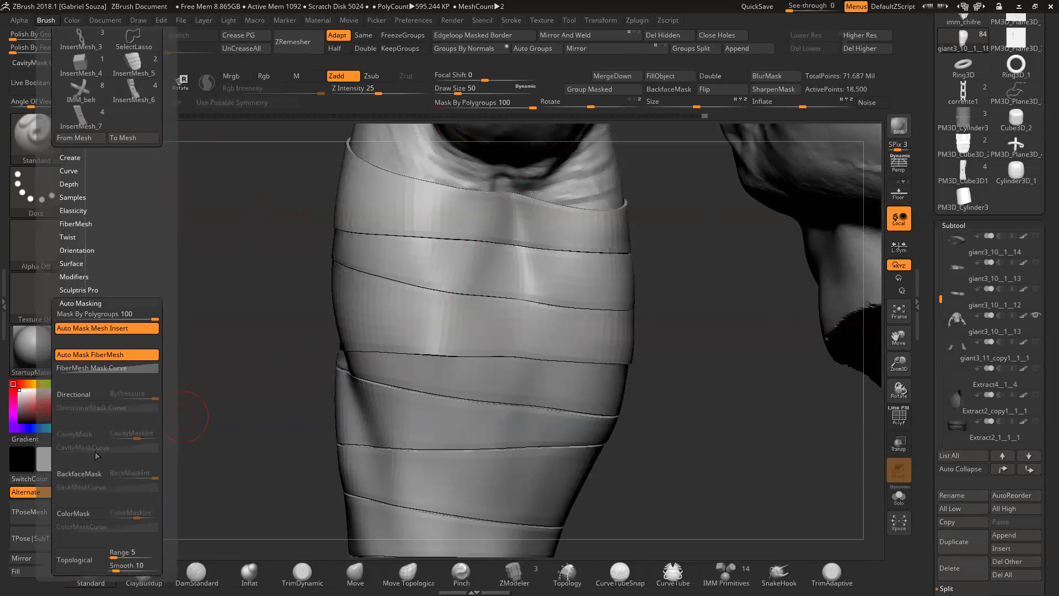
left_click(609, 340, "ctrl+shift")
left_click(678, 349, "ctrl+shift")
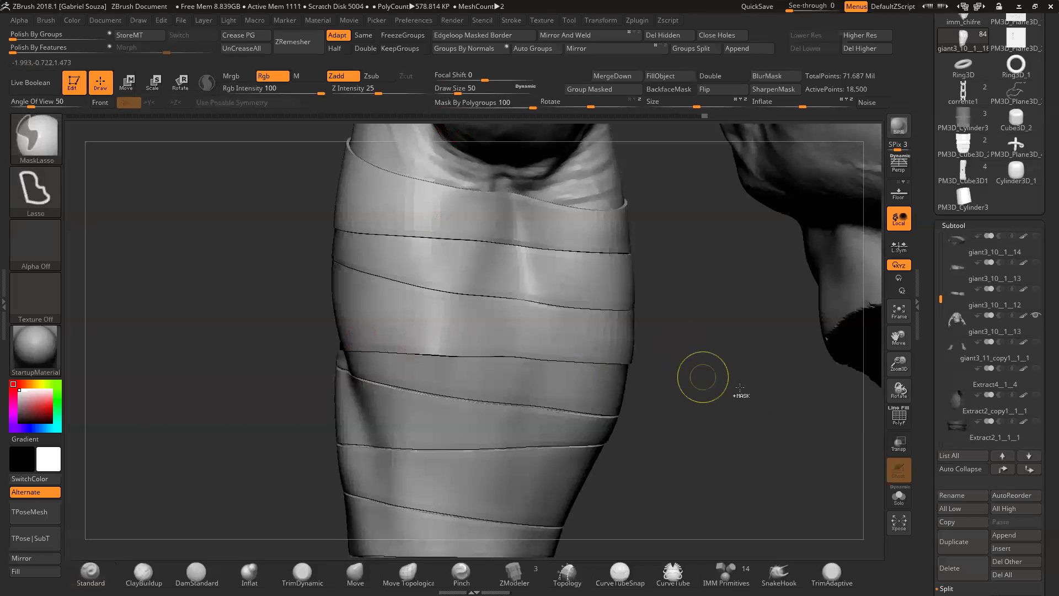
left_click(899, 497)
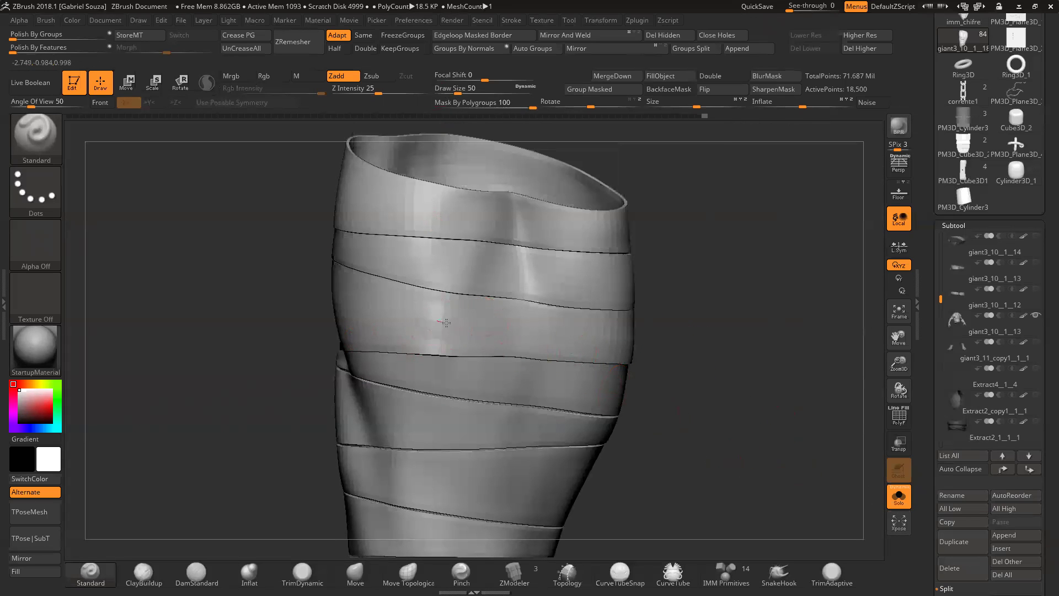
Step: Try raising a Standard brush stroke across the third wrap band, check the wrap's inner surface, and undo the stroke
left_click_drag(700, 187, 717, 352)
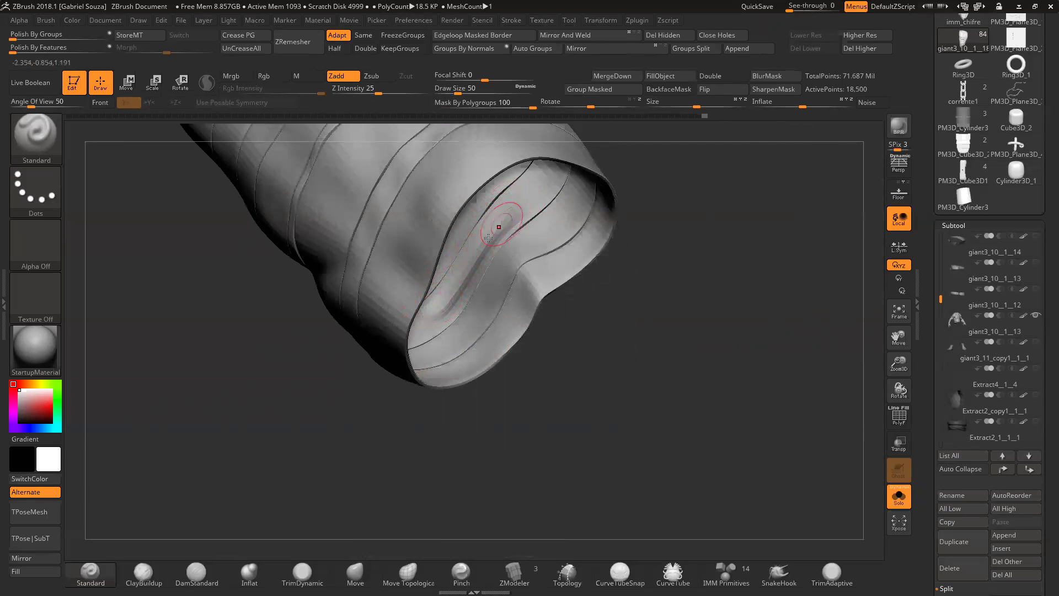
mouse_move(690, 276)
left_mouse_down()
mouse_move(684, 303)
mouse_move(686, 287)
left_mouse_up()
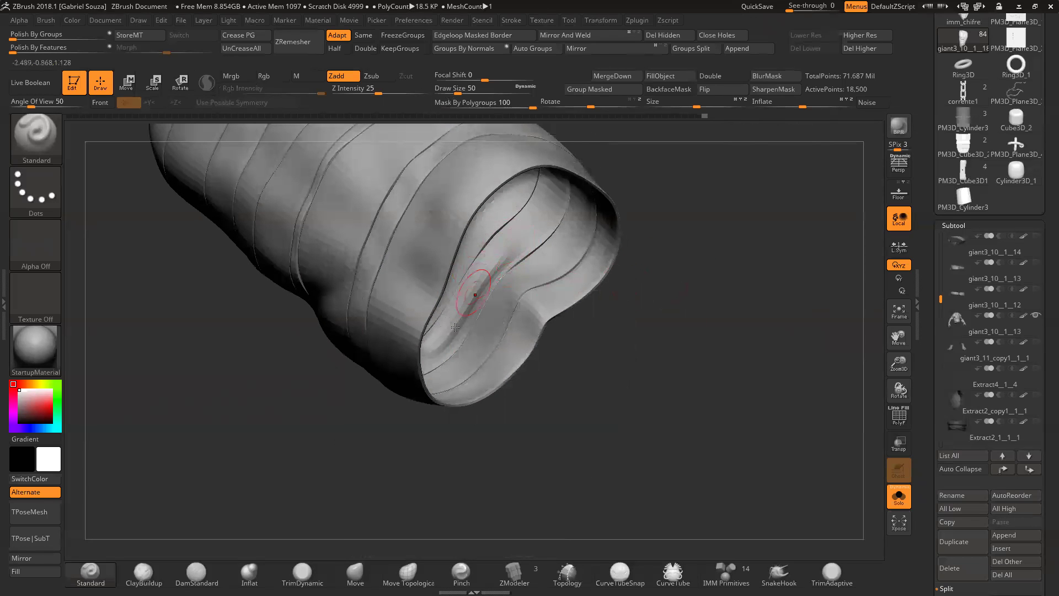
left_click_drag(612, 292, 662, 168)
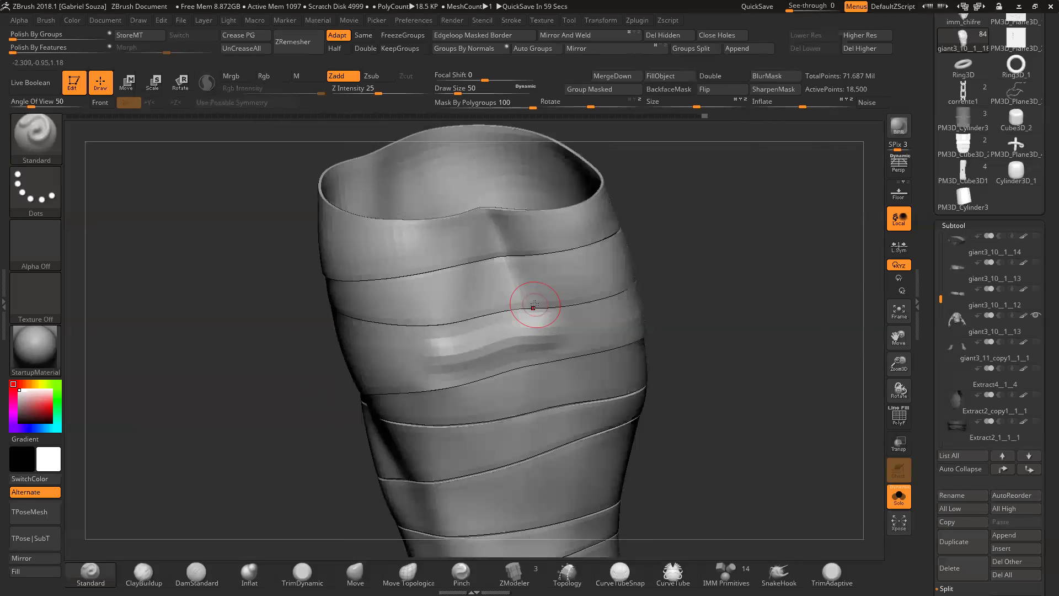
key("ctrl+z")
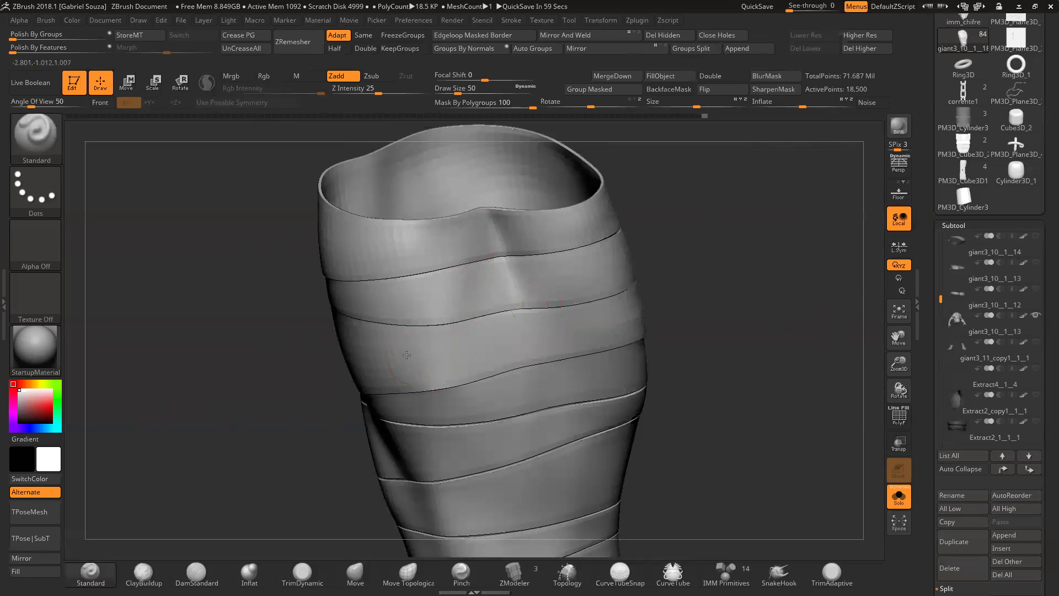
left_click_drag(405, 361, 543, 337)
left_click_drag(736, 215, 744, 340)
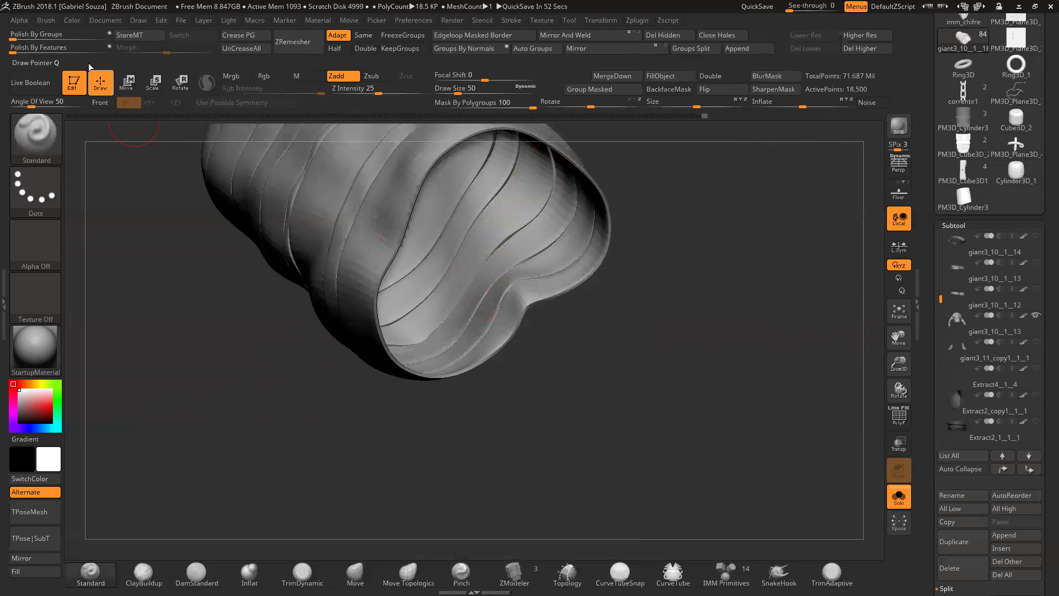
Step: Enable BackfaceMask in the Standard brush's auto-masking settings and inspect the wrap inside and out
left_click(47, 24)
scroll(170, 321, "down", 3)
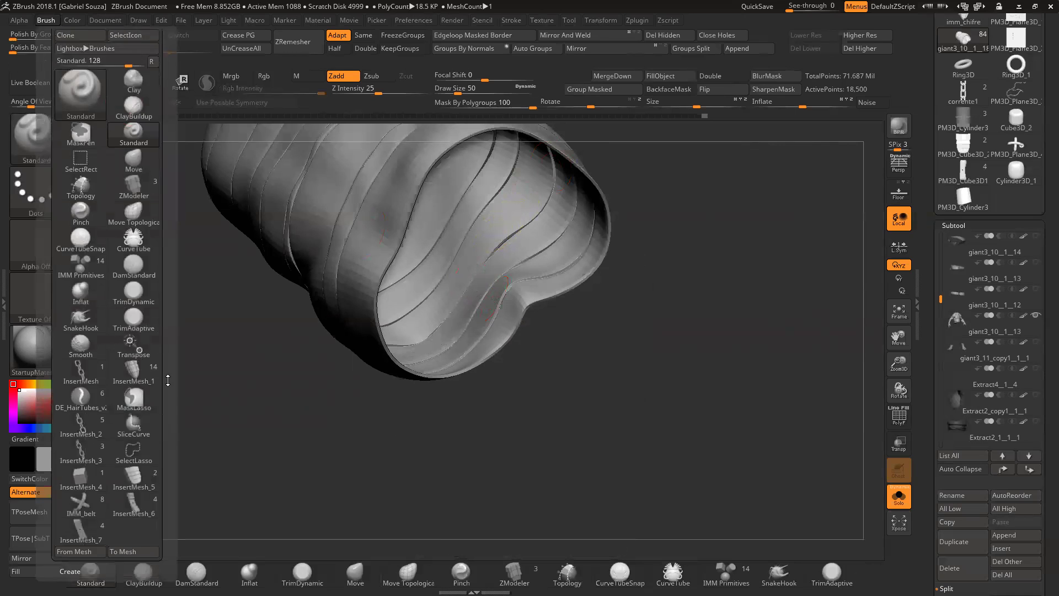
scroll(170, 321, "down", 5)
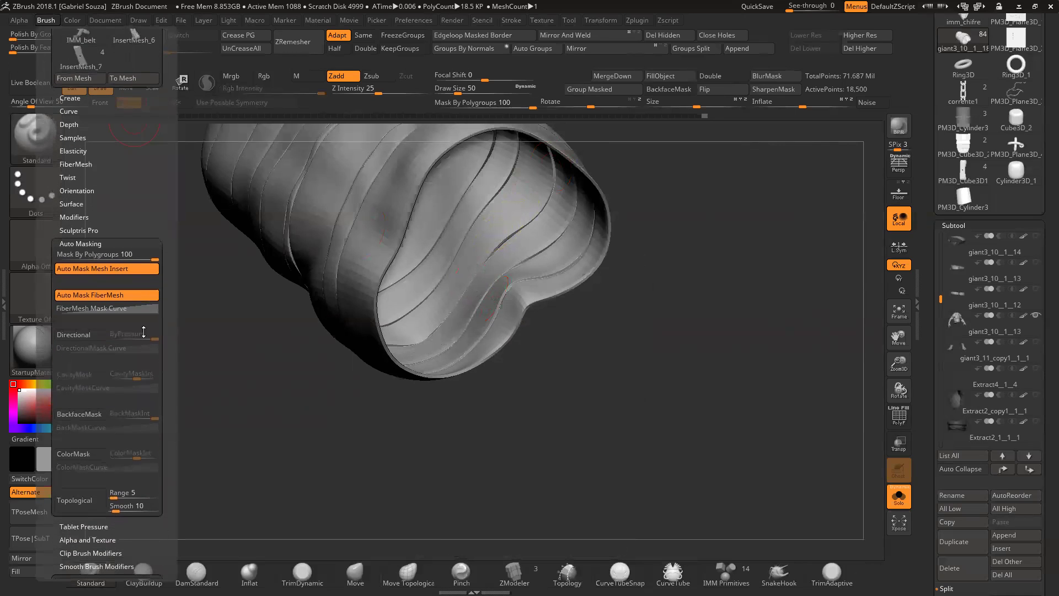
left_click(94, 417)
left_click_drag(619, 372, 442, 357)
left_click_drag(679, 219, 683, 342)
mouse_move(640, 373)
left_mouse_down()
mouse_move(619, 270)
mouse_move(473, 346)
mouse_move(521, 326)
left_mouse_up()
mouse_move(687, 266)
left_mouse_down()
mouse_move(707, 326)
mouse_move(658, 258)
mouse_move(712, 307)
mouse_move(772, 272)
mouse_move(721, 302)
mouse_move(726, 314)
left_mouse_up()
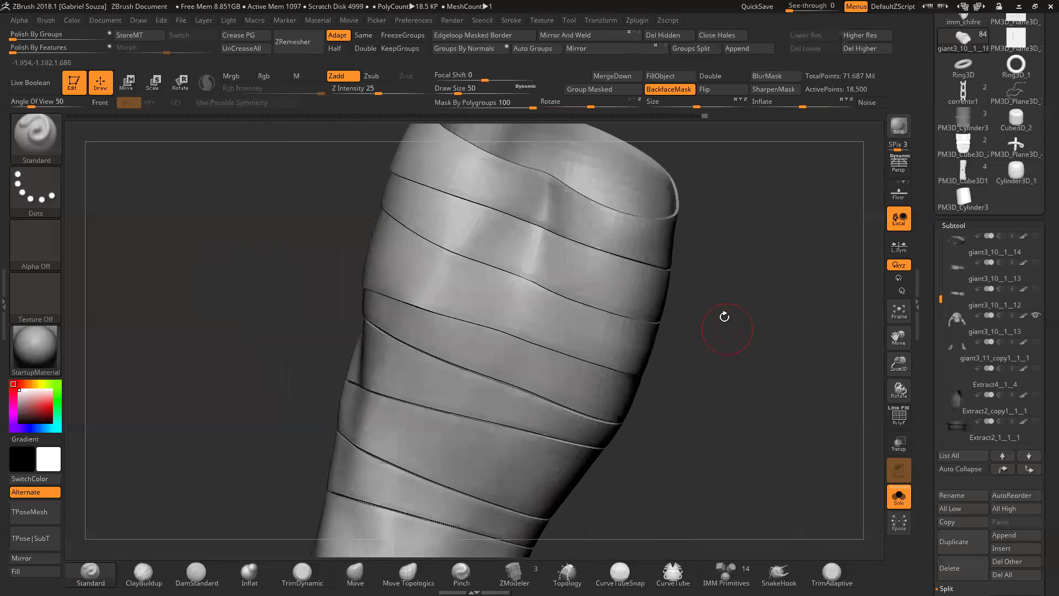
Step: Set the draw size to 27 and raise the lower edges of the top three wrap bands with the Standard brush
left_click_drag(459, 93, 451, 93)
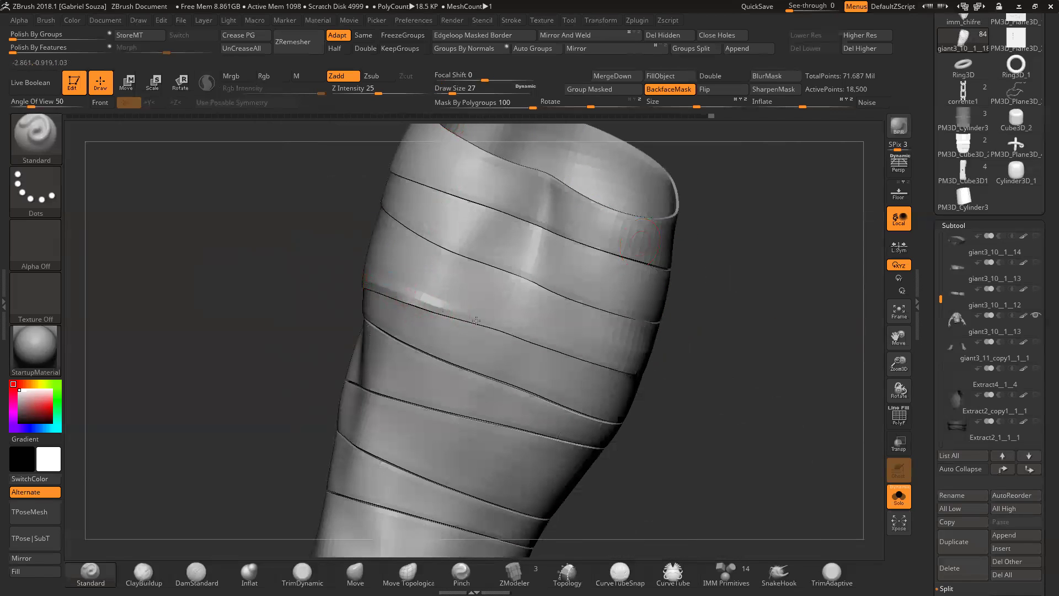
left_click_drag(391, 214, 553, 286)
right_click_drag(623, 221, 634, 253, "alt")
left_click_drag(559, 253, 672, 296)
left_click_drag(427, 210, 526, 242)
left_click_drag(468, 217, 546, 252)
left_click_drag(430, 207, 555, 246, "shift")
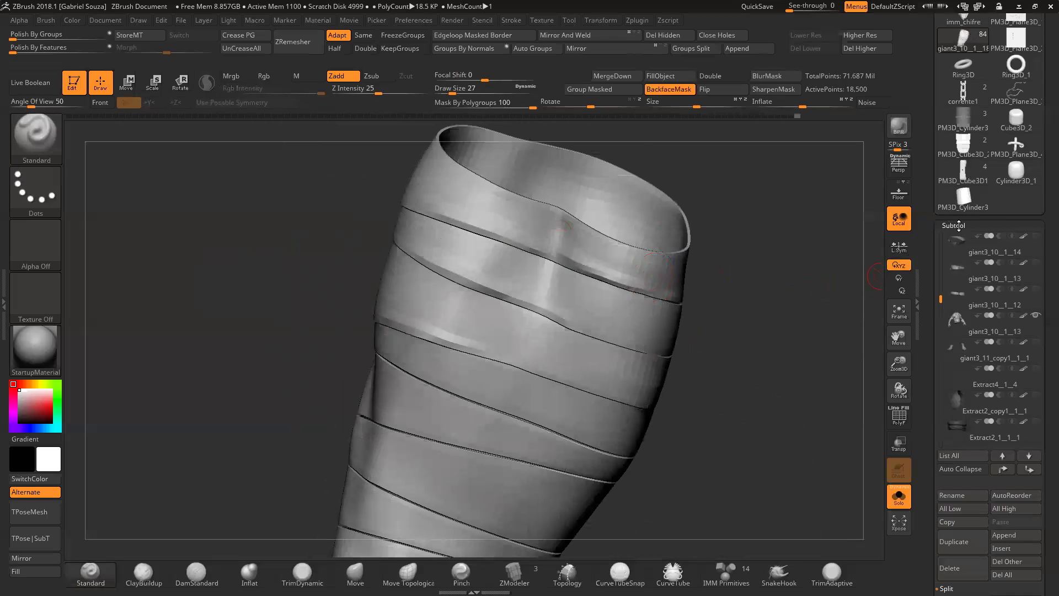
Step: Subdivide the forearm wrap to SDiv 2
left_click(959, 225)
left_click(958, 238)
key("d")
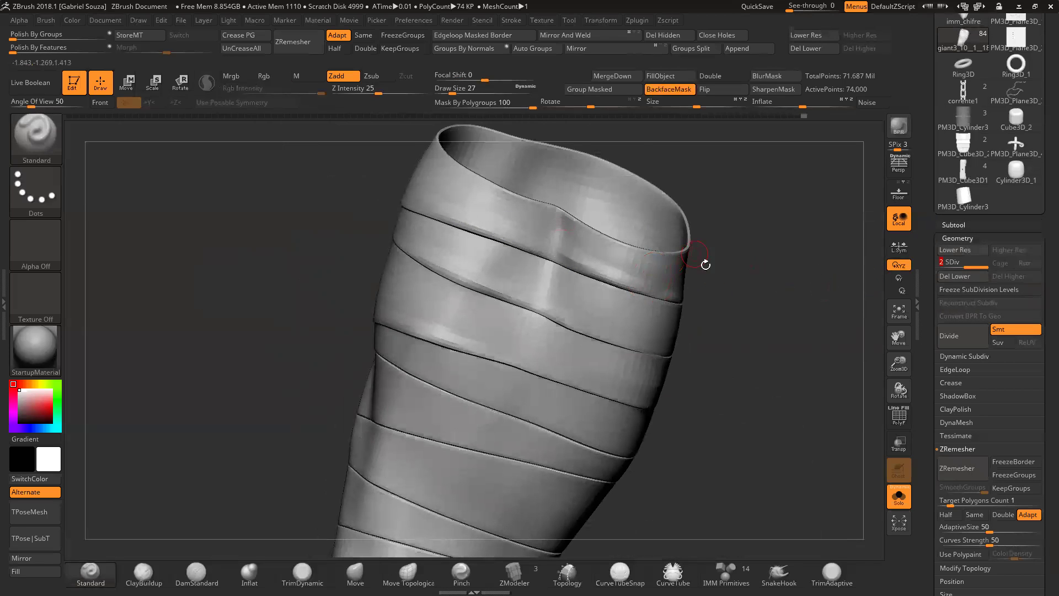
Step: Build up the lower edge of the top wrap band along its seam with the Standard brush
left_click_drag(706, 265, 684, 260)
left_click_drag(552, 242, 613, 274, "shift")
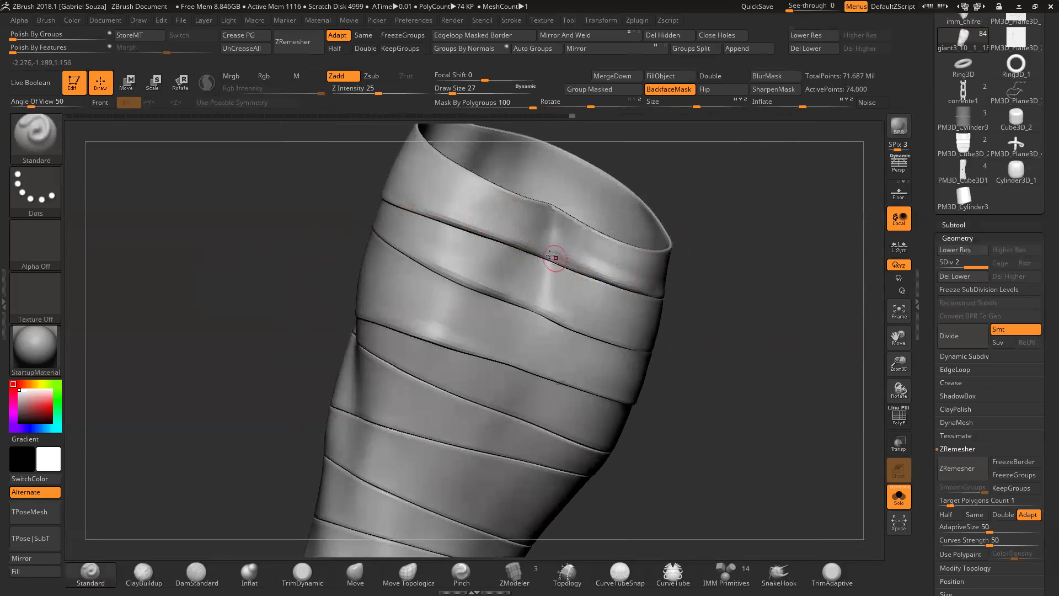
left_click_drag(599, 267, 613, 277)
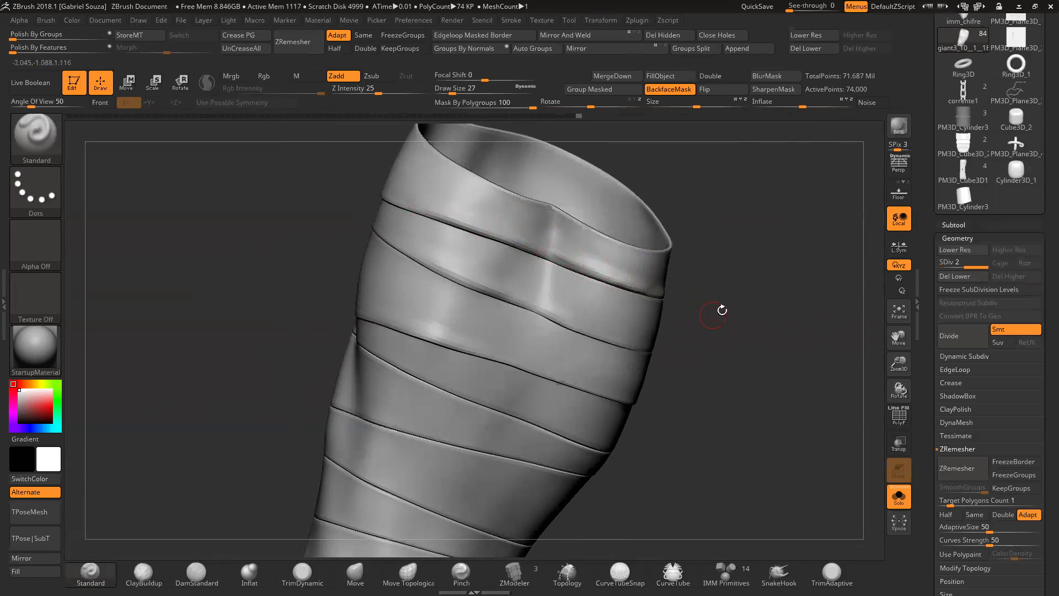
left_click_drag(722, 310, 709, 315)
left_click_drag(624, 282, 676, 299)
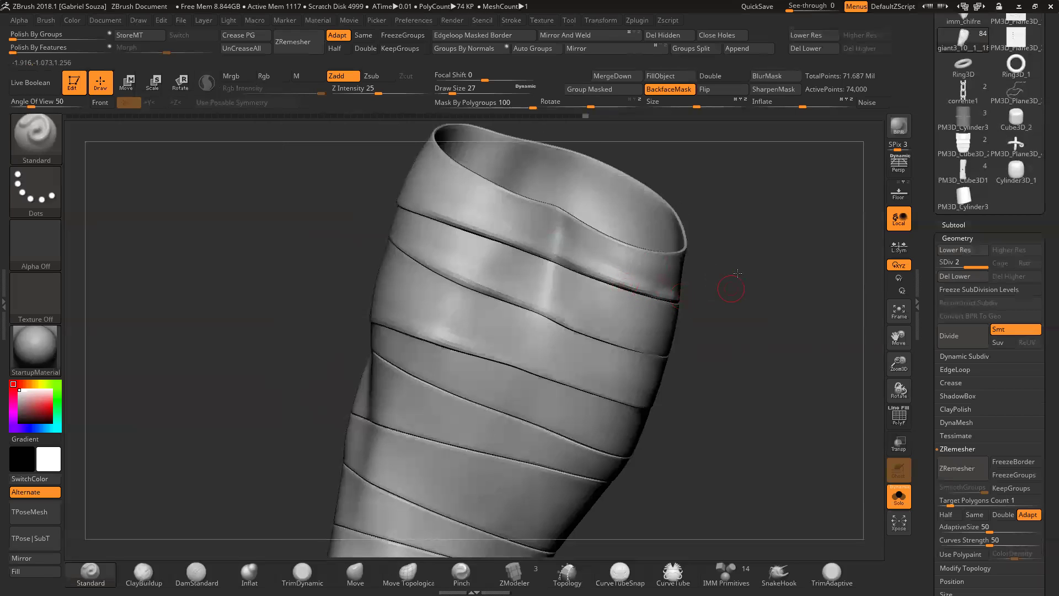
Step: Build up the second band's lower edge with the Standard brush and smooth the band surface above the seam
left_click_drag(737, 273, 643, 234)
left_click_drag(453, 252, 577, 305)
left_click_drag(438, 235, 454, 242, "shift")
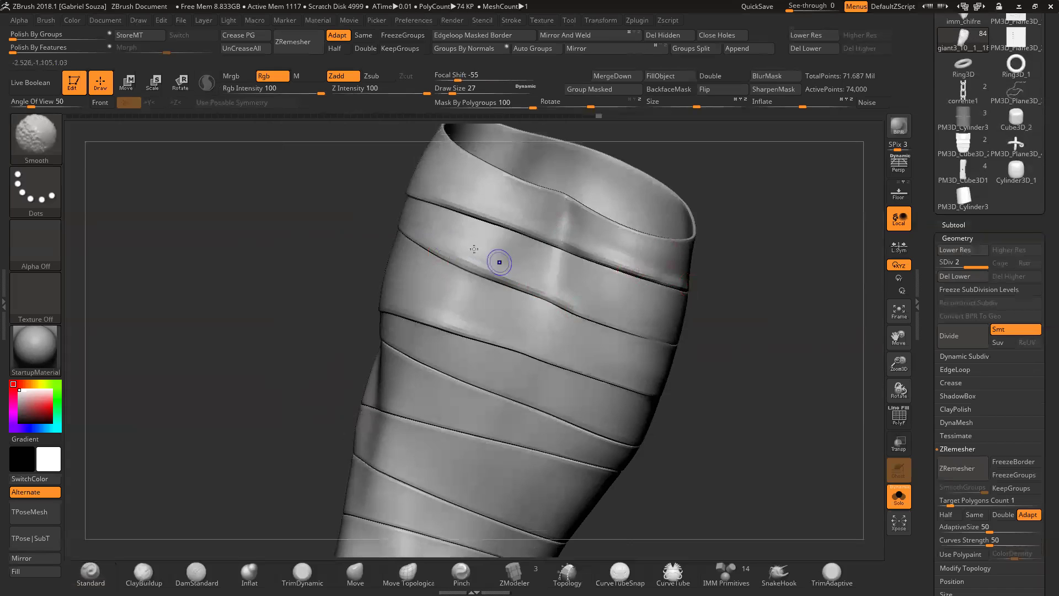
mouse_move(898, 364)
left_mouse_down()
mouse_move(856, 365)
mouse_move(869, 385)
left_mouse_up()
left_click_drag(779, 310, 731, 304)
left_click_drag(508, 265, 545, 293, "shift")
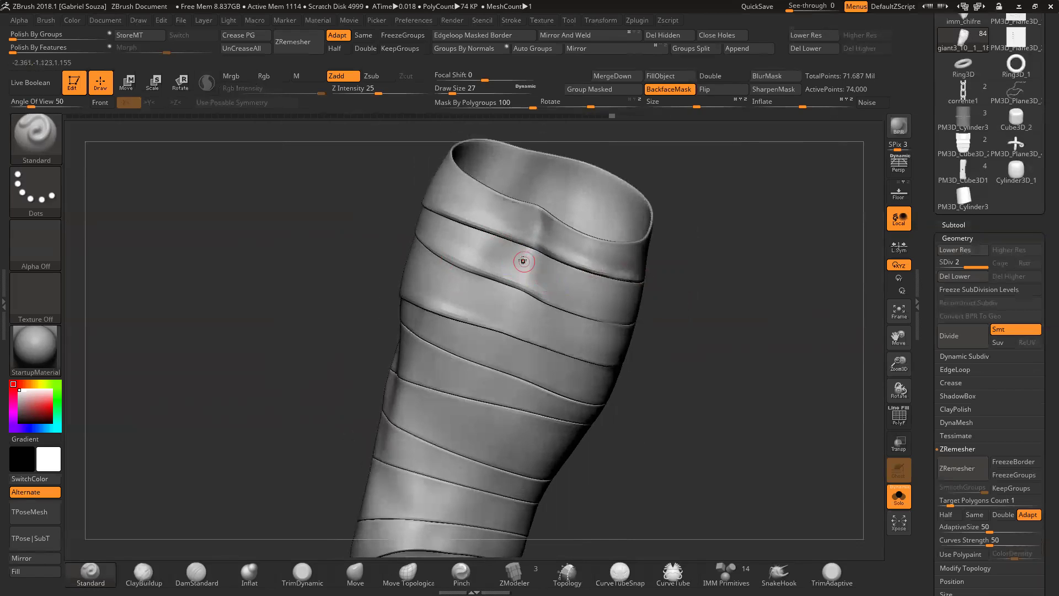
Step: Sculpt diagonal cloth folds across the second wrap band, softening them with Smooth and tightening them with the Pinch brush
left_click_drag(524, 252, 618, 306)
mouse_move(572, 278)
left_mouse_down("shift")
mouse_move(625, 305)
mouse_move(681, 291)
left_mouse_up("shift")
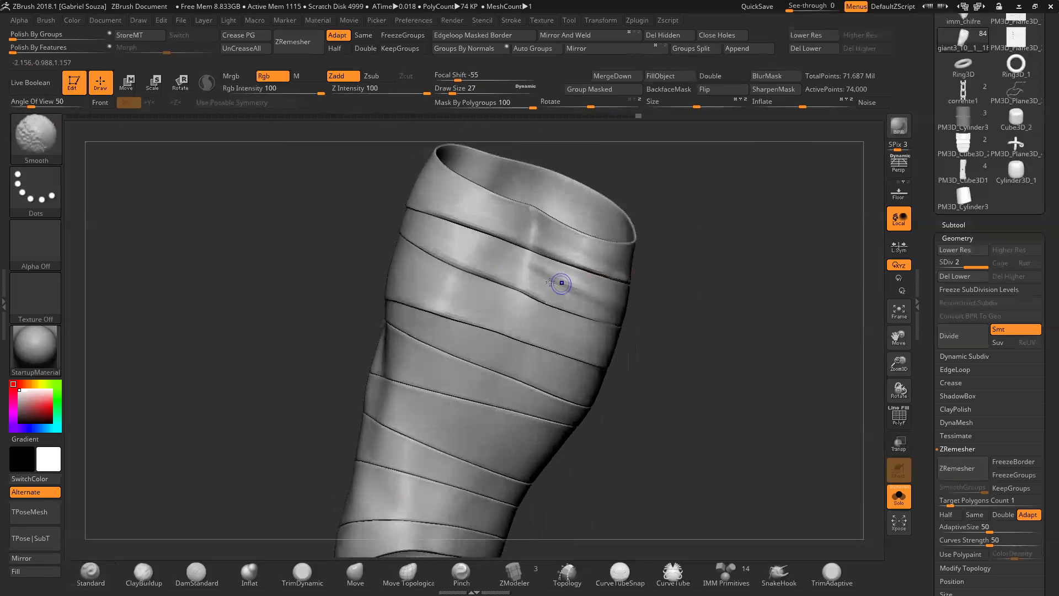
left_click_drag(567, 291, 541, 277, "shift")
left_click_drag(676, 324, 661, 329)
left_click(462, 574)
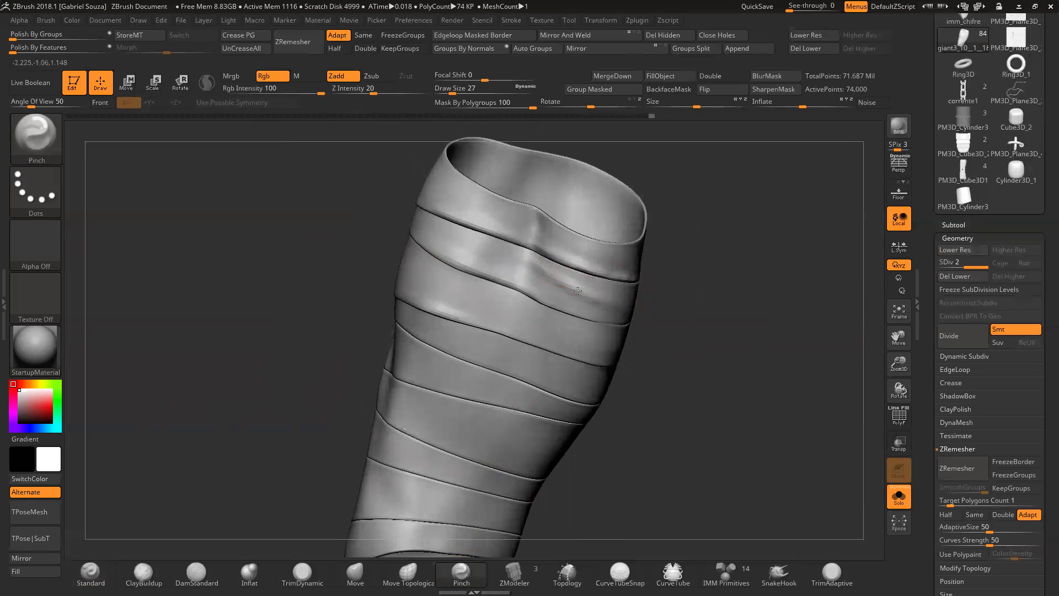
Step: Return to the Standard brush and raise several diagonal folds across the third wrap band
key("b")
key("s")
key("t")
left_click_drag(661, 328, 655, 322)
left_click_drag(545, 344, 570, 352)
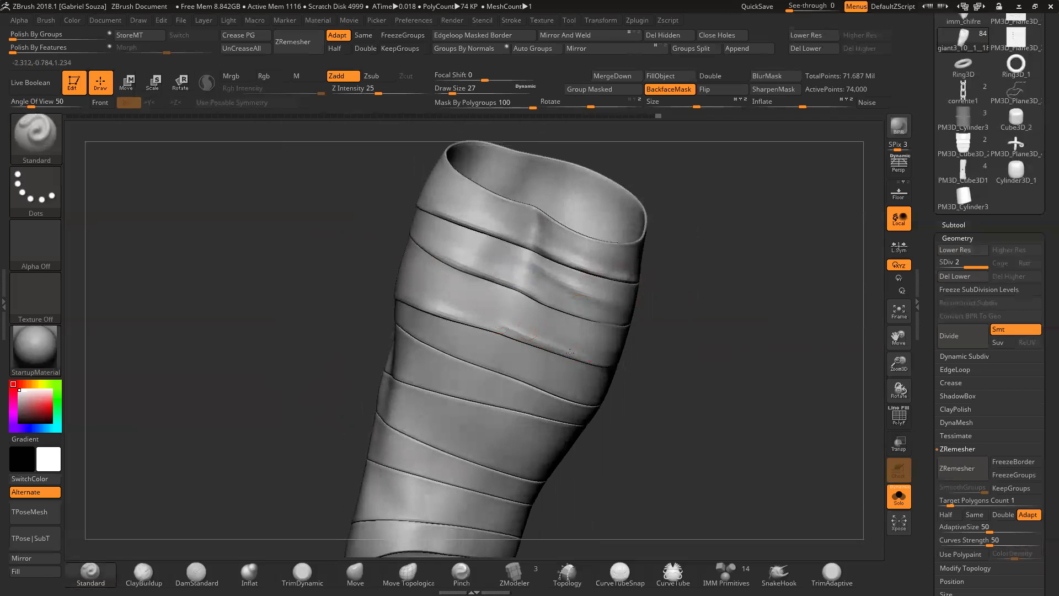
left_click_drag(543, 319, 579, 338)
mouse_move(504, 294)
left_mouse_down()
mouse_move(579, 337)
mouse_move(566, 335)
left_mouse_up()
mouse_move(520, 301)
left_mouse_down("shift")
mouse_move(542, 328)
mouse_move(566, 335)
mouse_move(554, 339)
left_mouse_up("shift")
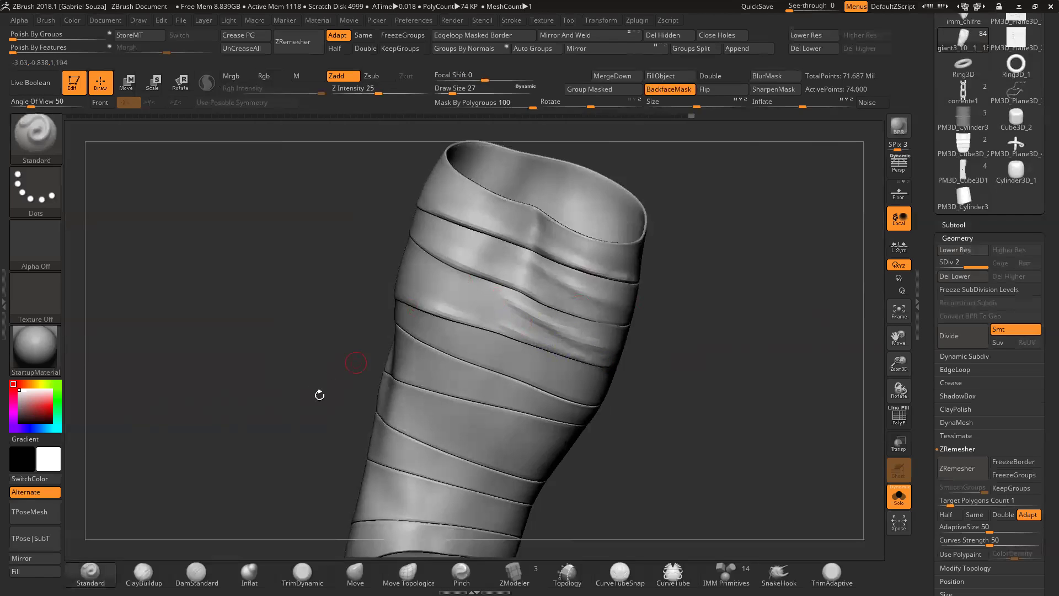
Step: Subdivide the forearm wrap to level 3 and carve a short crease at the top band's lower edge with the DamStandard brush
key("b")
key("d")
key("s")
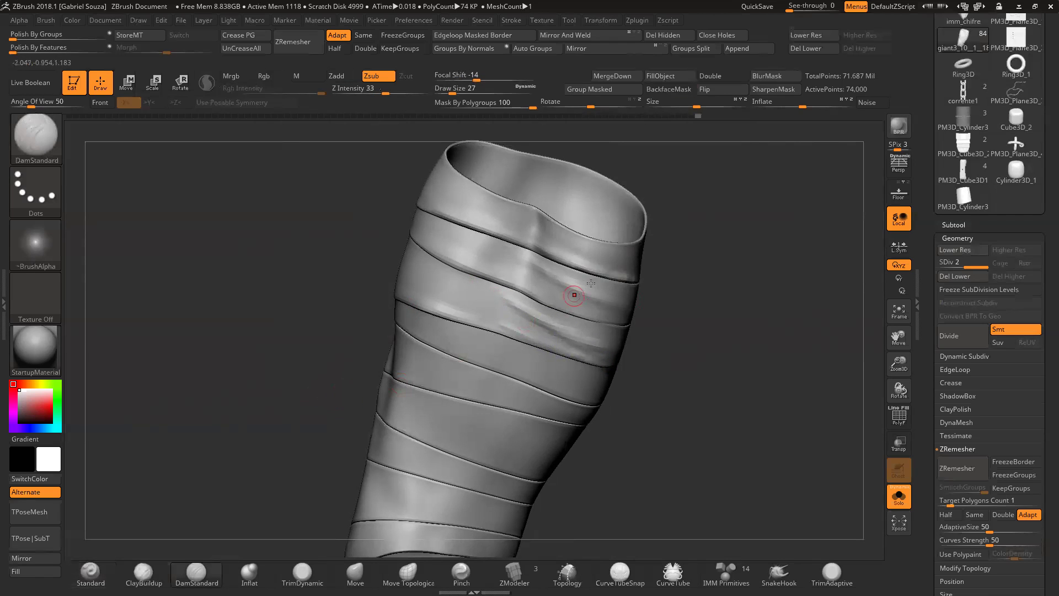
left_click_drag(685, 293, 674, 279)
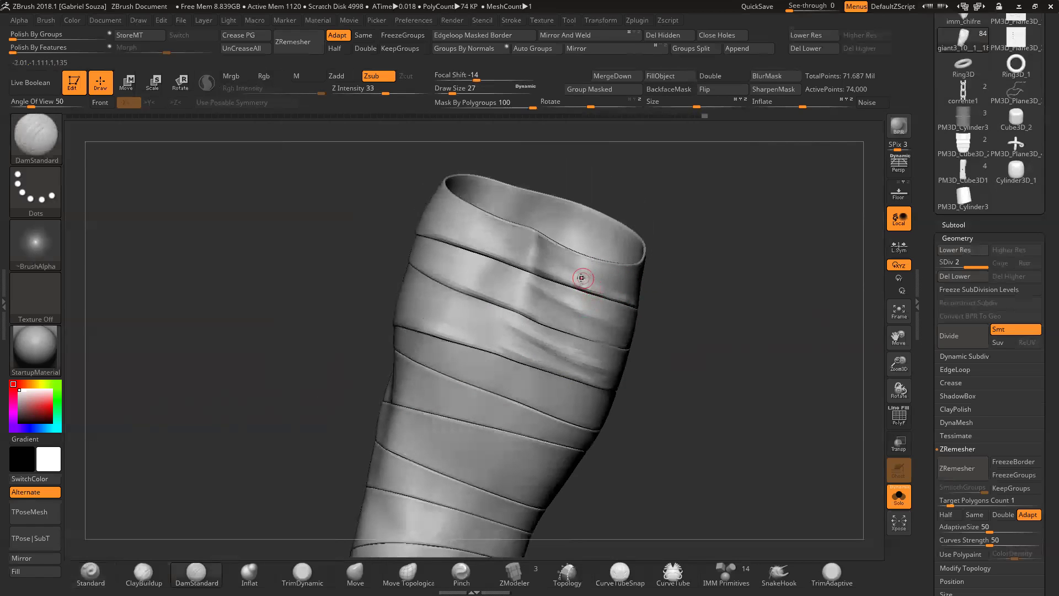
key("ctrl+d")
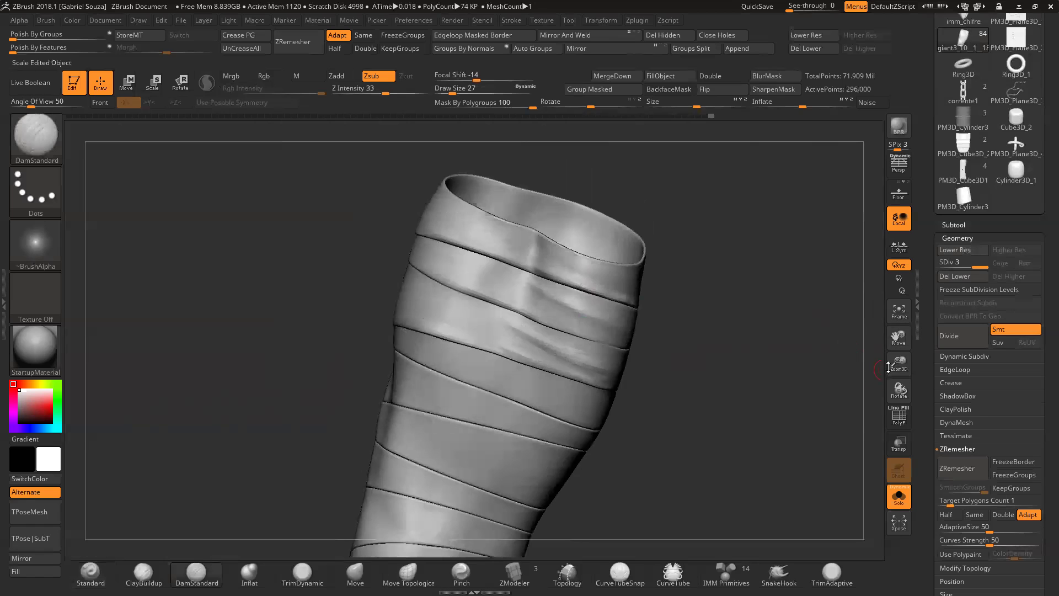
left_click_drag(888, 367, 897, 387)
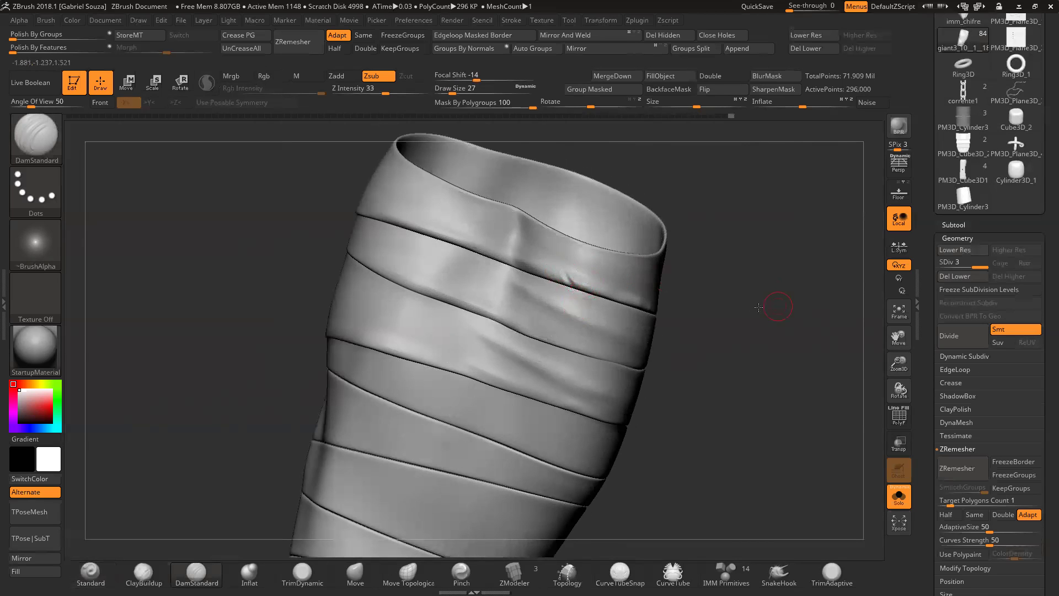
Step: Carve more short creases along the lower edges of the upper wrap bands with the DamStandard brush
left_click_drag(777, 307, 773, 298)
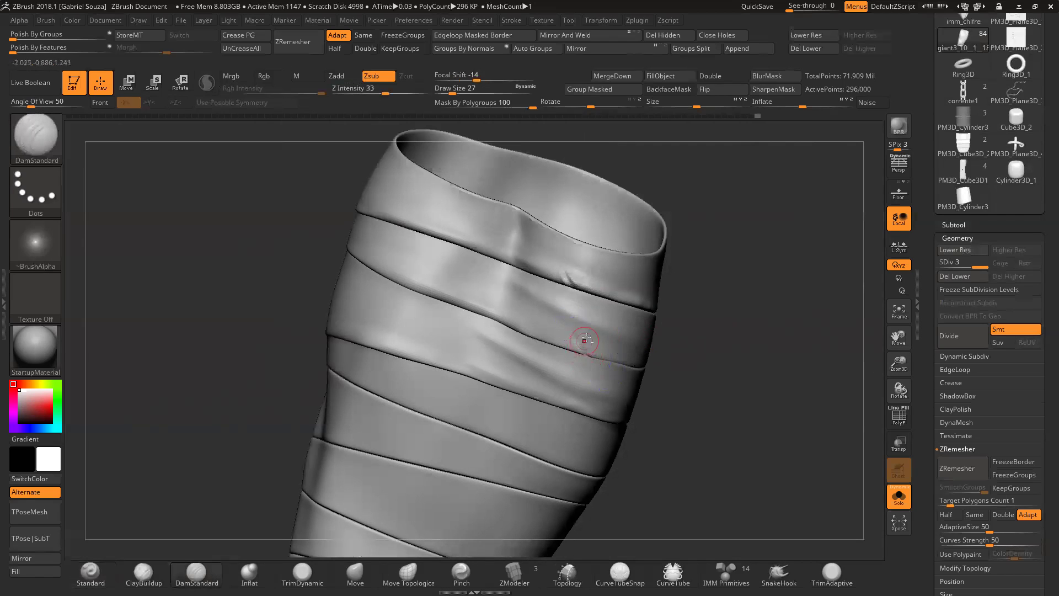
left_click_drag(703, 297, 706, 293)
mouse_move(559, 260)
left_mouse_down("shift")
mouse_move(570, 277)
mouse_move(560, 263)
left_mouse_up("shift")
left_click_drag(753, 272, 761, 313, "alt")
left_click_drag(716, 226, 649, 297)
mouse_move(477, 329)
left_mouse_down()
mouse_move(447, 406)
mouse_move(430, 556)
left_mouse_up()
Step: Tighten the folds on the upper wrap bands with the Pinch brush
left_click(462, 574)
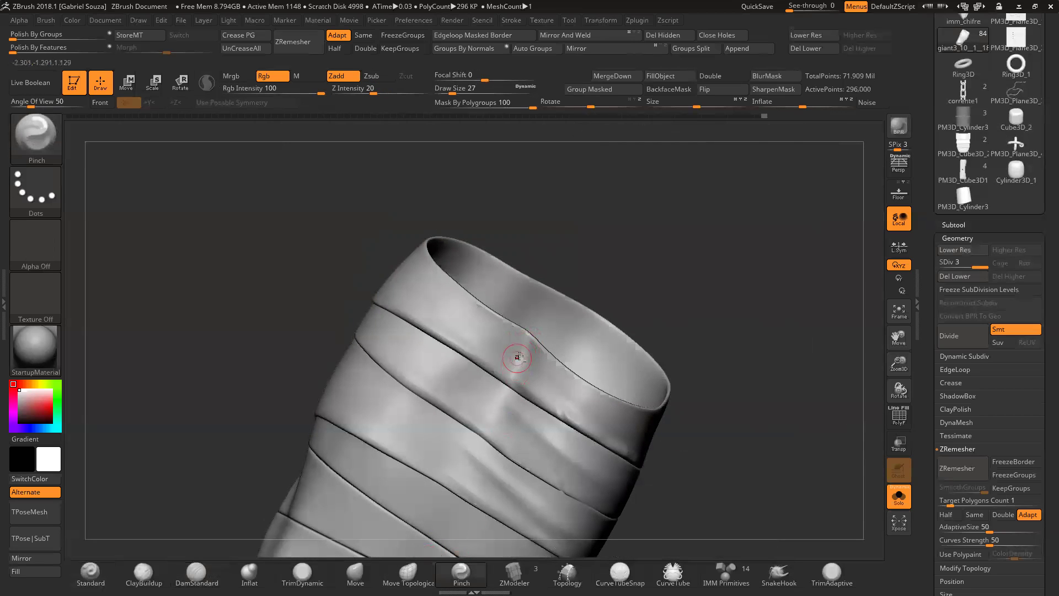
left_click_drag(652, 269, 563, 325)
mouse_move(414, 322)
left_mouse_down()
mouse_move(397, 330)
mouse_move(411, 337)
left_mouse_up()
left_click_drag(384, 413, 729, 286)
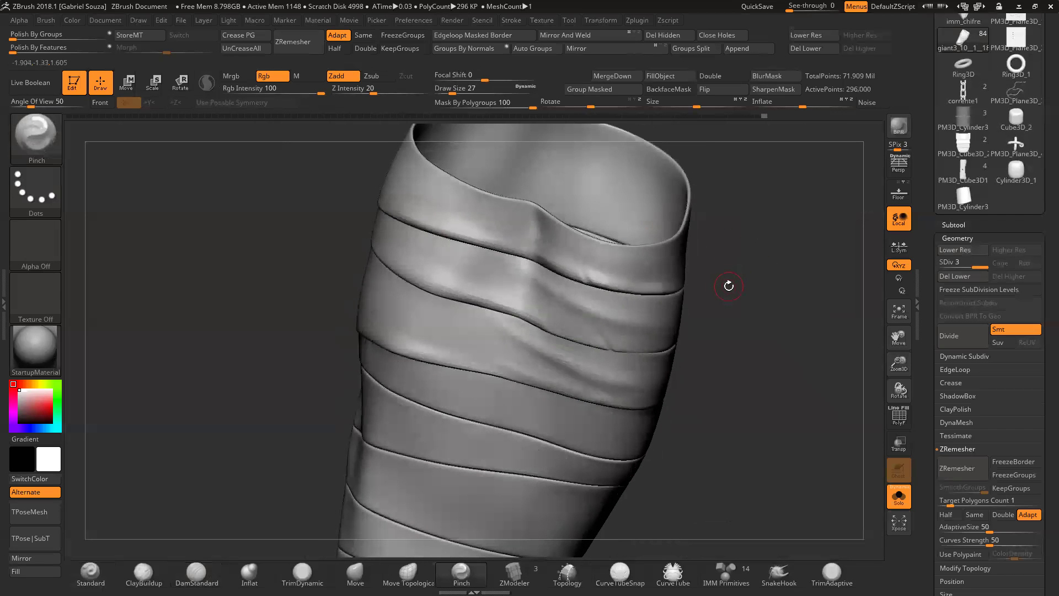
Step: Subdivide the wrap to level 4 and sharpen the top band's crease with the DamStandard brush at draw size 11
key("b")
key("d")
key("s")
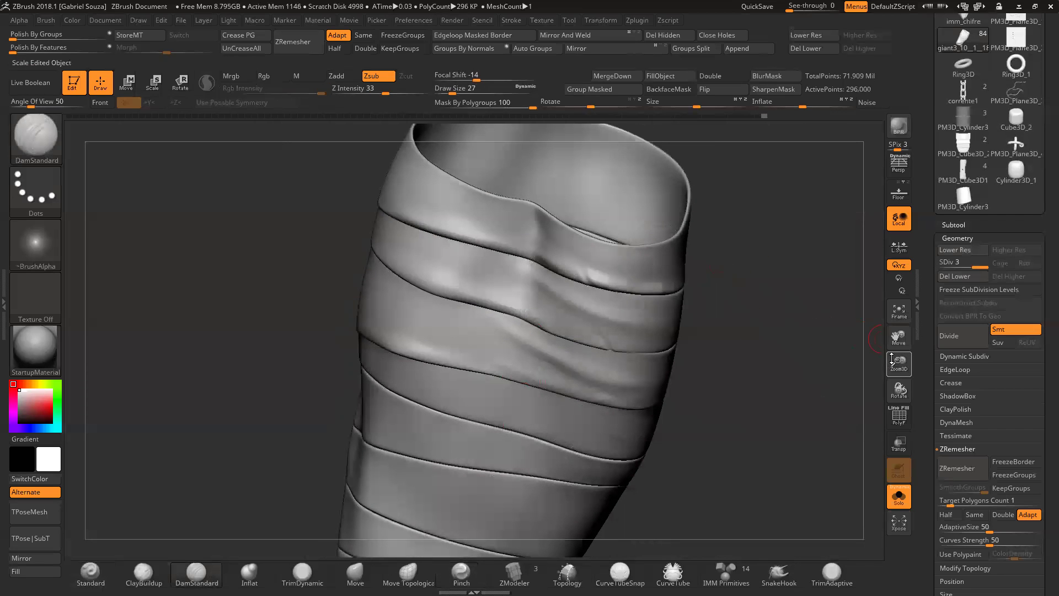
left_click_drag(896, 358, 898, 375)
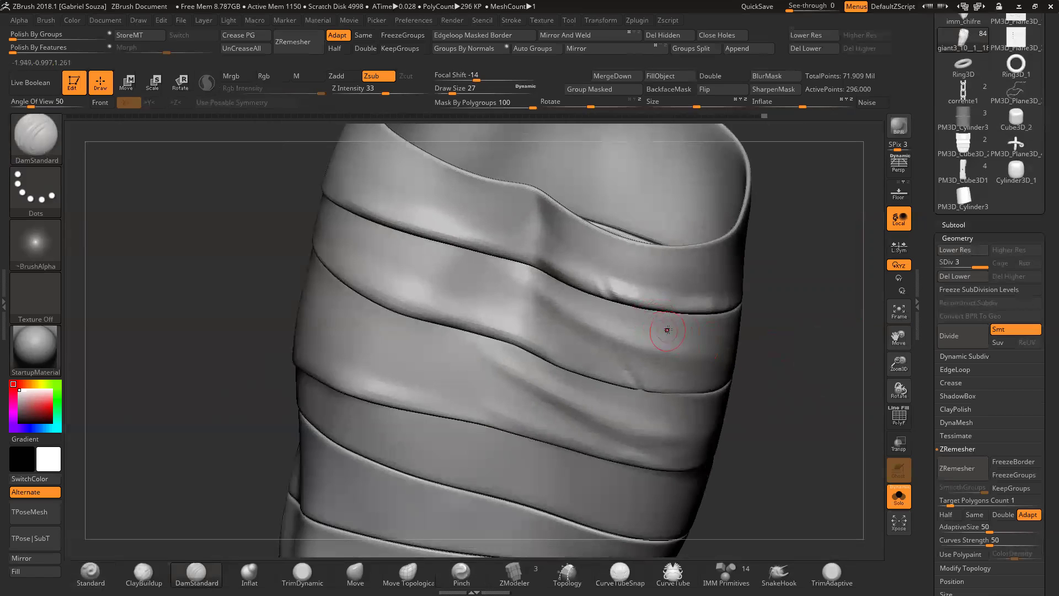
key("ctrl+d")
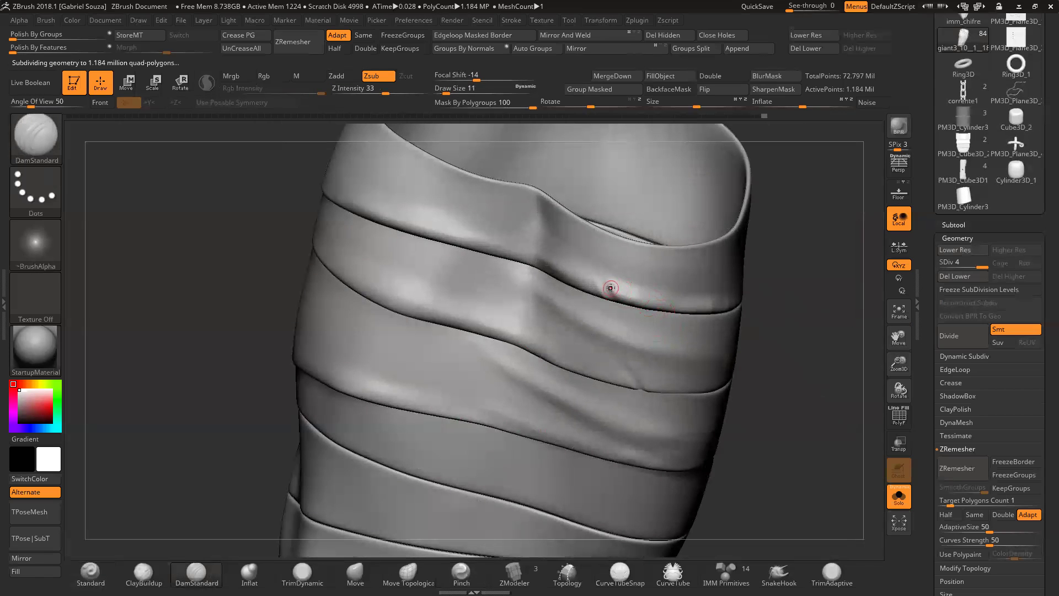
mouse_move(607, 290)
left_mouse_down()
mouse_move(626, 303)
mouse_move(603, 272)
mouse_move(615, 294)
left_mouse_up()
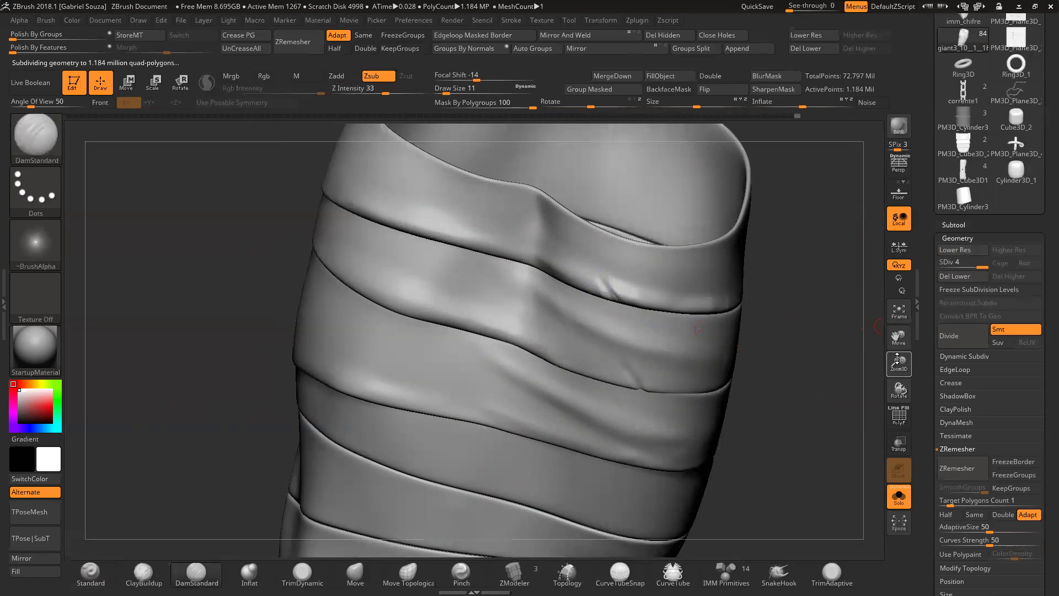
Step: Turn off Solo mode to show the wrap on the giant's body and set the main colour to a light grey
left_click_drag(899, 363, 852, 334)
left_click_drag(780, 319, 785, 333)
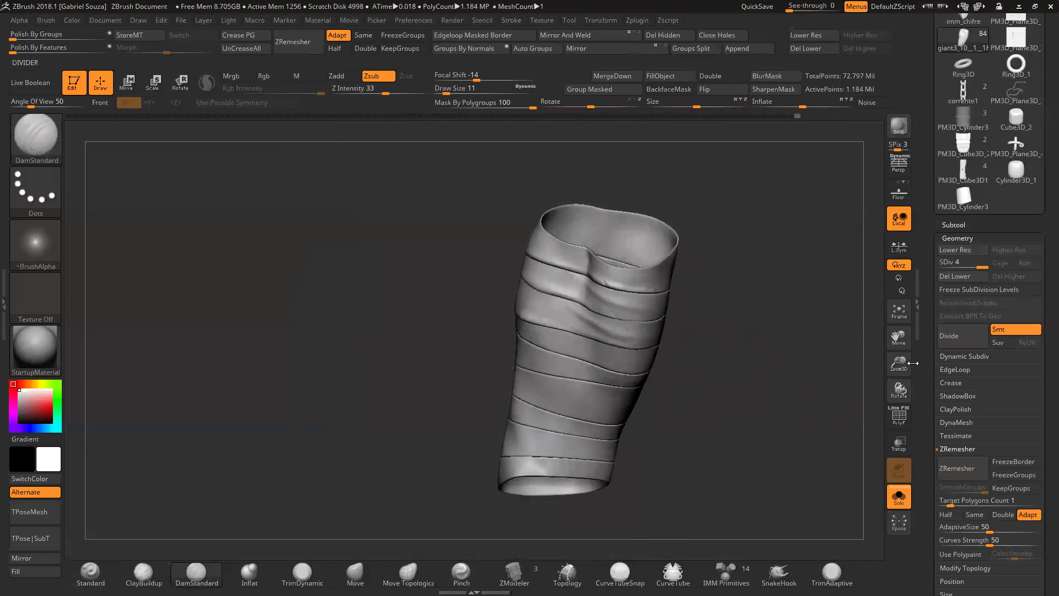
left_click_drag(900, 364, 852, 366)
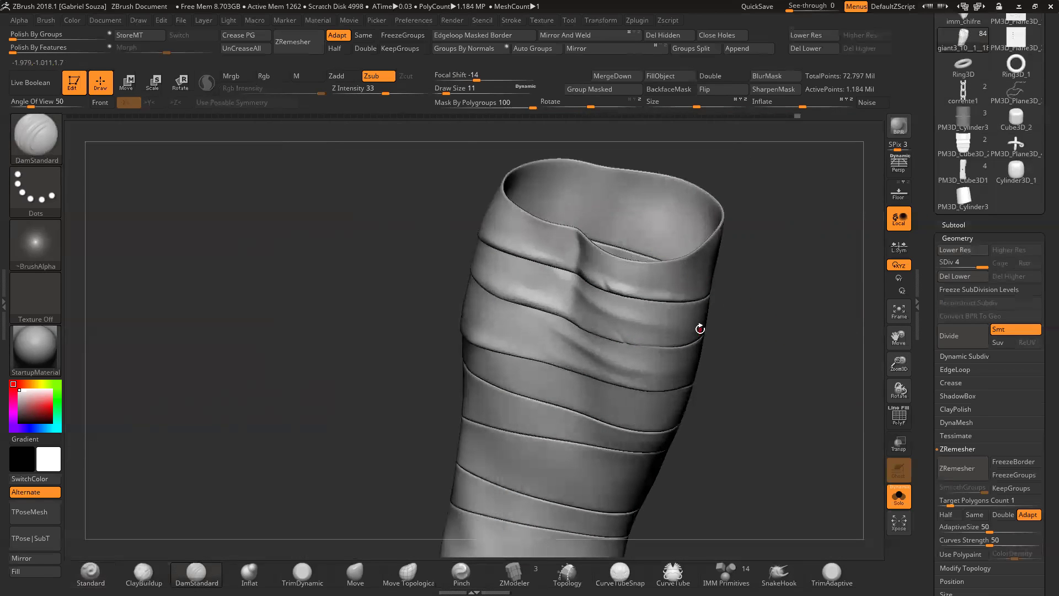
left_click_drag(819, 192, 774, 317)
left_click(890, 495)
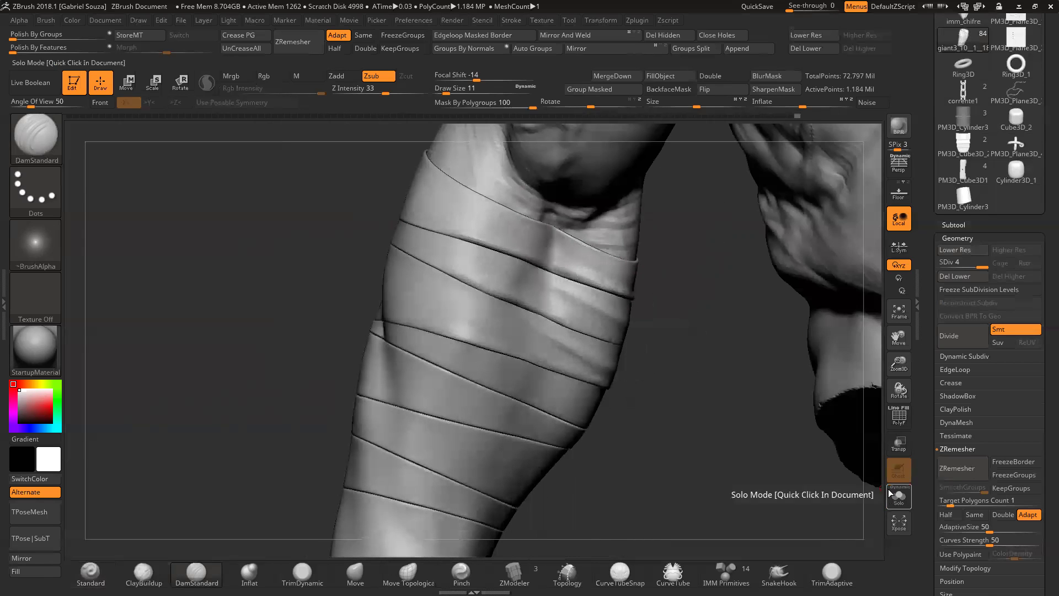
left_click_drag(899, 364, 778, 417)
left_click_drag(707, 452, 738, 480)
mouse_move(900, 369)
left_mouse_down()
mouse_move(831, 368)
mouse_move(827, 309)
mouse_move(803, 310)
mouse_move(688, 410)
mouse_move(694, 439)
mouse_move(717, 446)
mouse_move(660, 457)
left_mouse_up()
left_click_drag(18, 390, 20, 399)
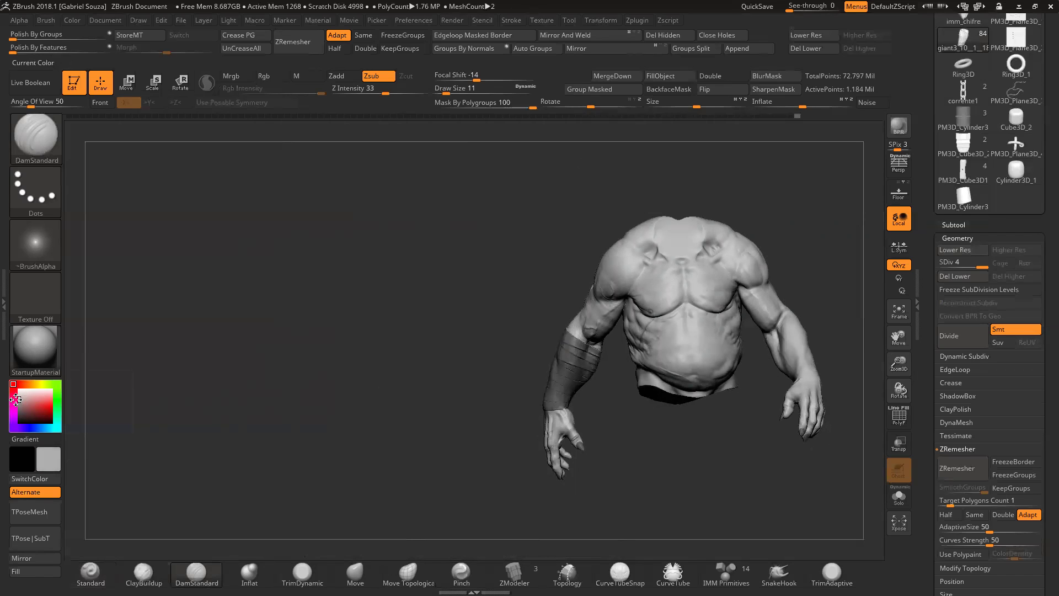
left_click_drag(708, 441, 612, 446)
mouse_move(896, 365)
left_mouse_down()
mouse_move(799, 437)
mouse_move(661, 442)
left_mouse_up()
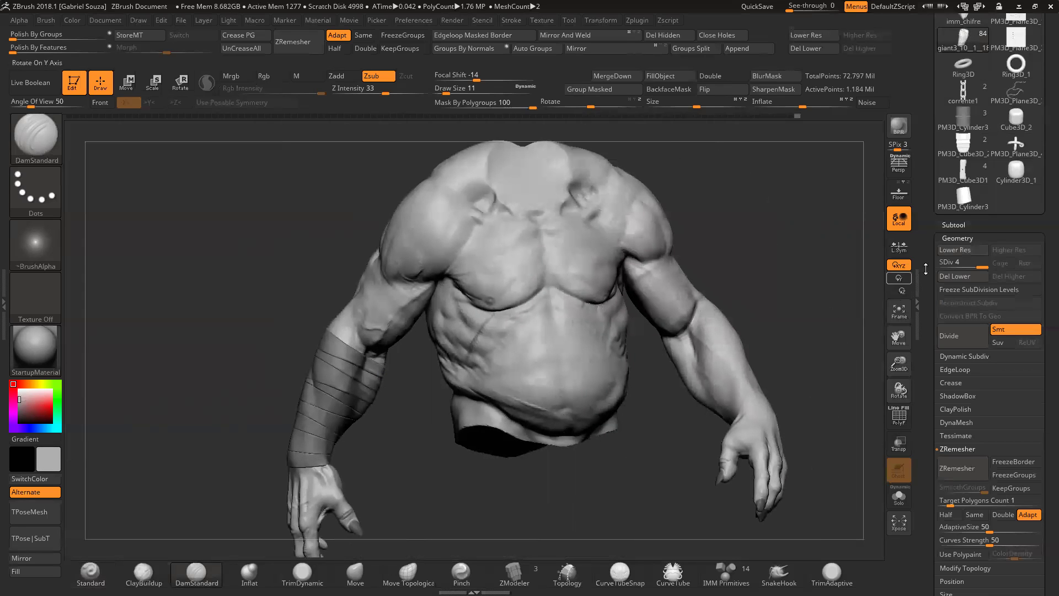
Step: Select the giant's body subtool, giant3_10__1__13, and make all the other subtools visible
left_click(960, 224)
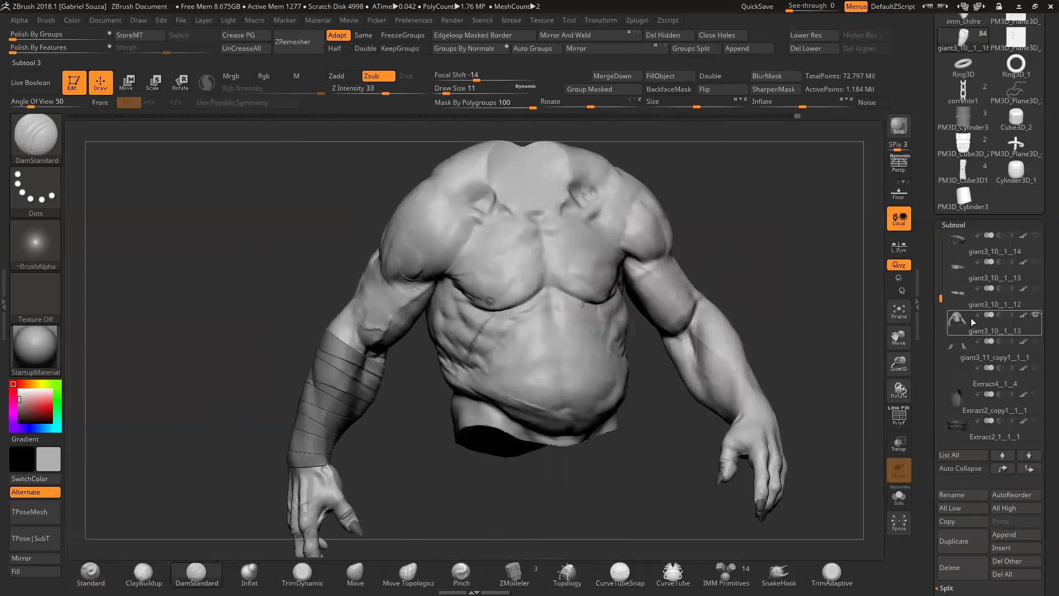
left_click(1035, 315, "shift")
left_click(1035, 315, "shift")
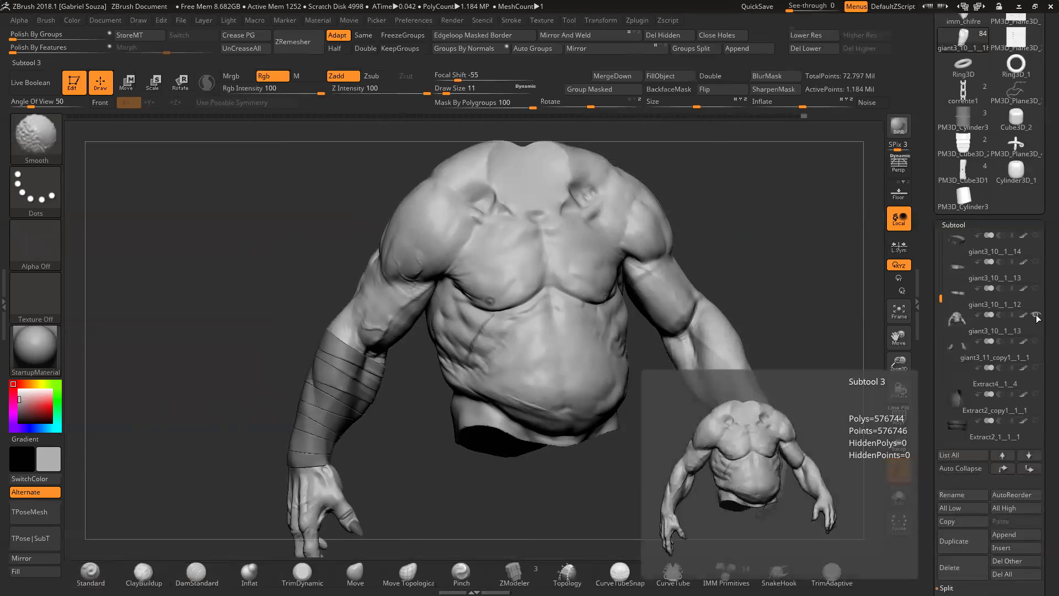
left_click(1036, 315, "shift")
left_click(1036, 314, "shift")
left_click(956, 325)
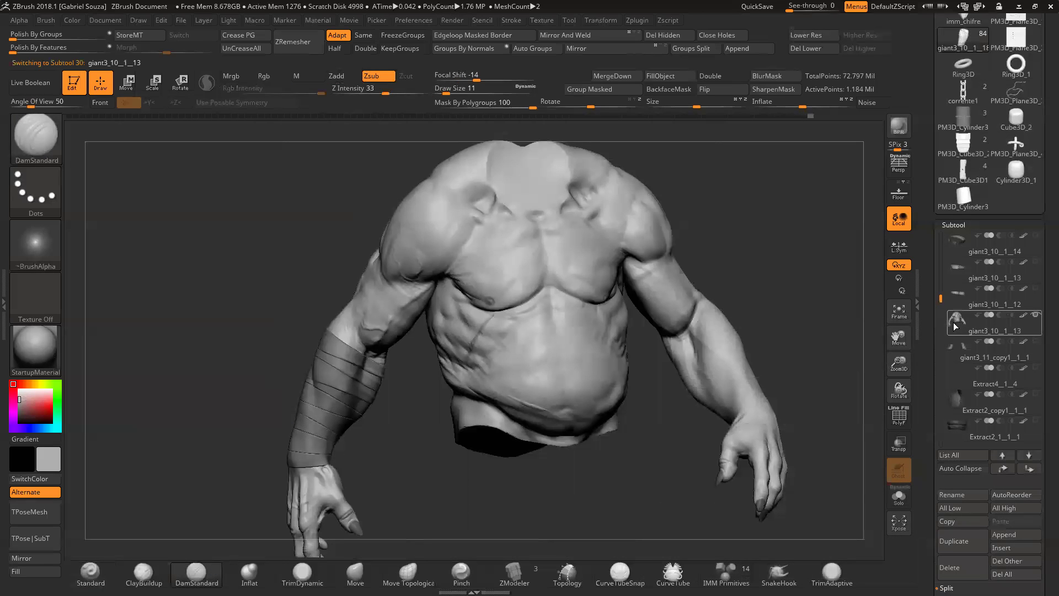
left_click(1035, 314, "shift")
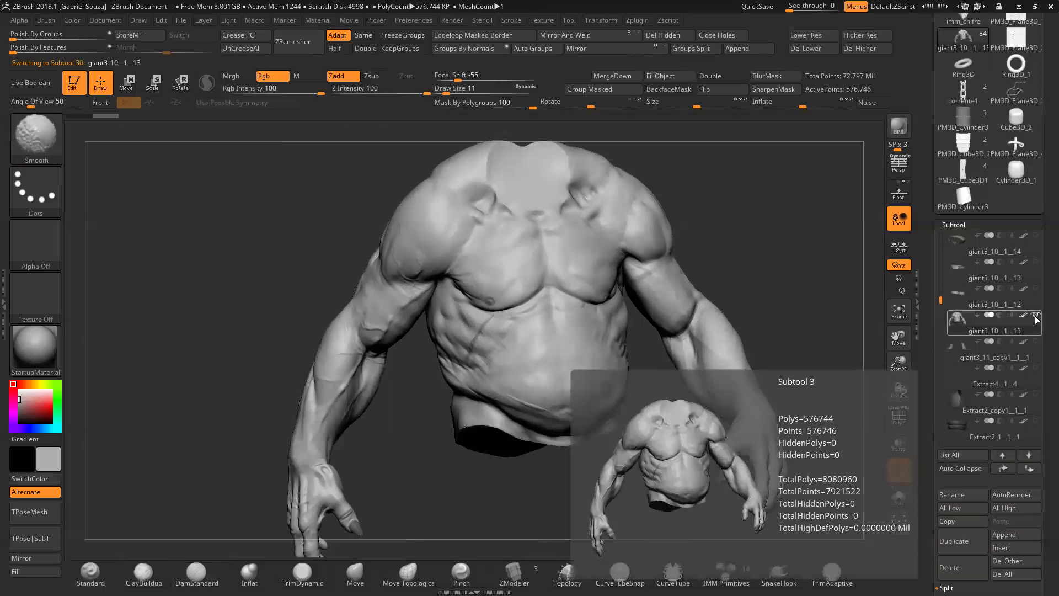
left_click(1036, 315, "shift")
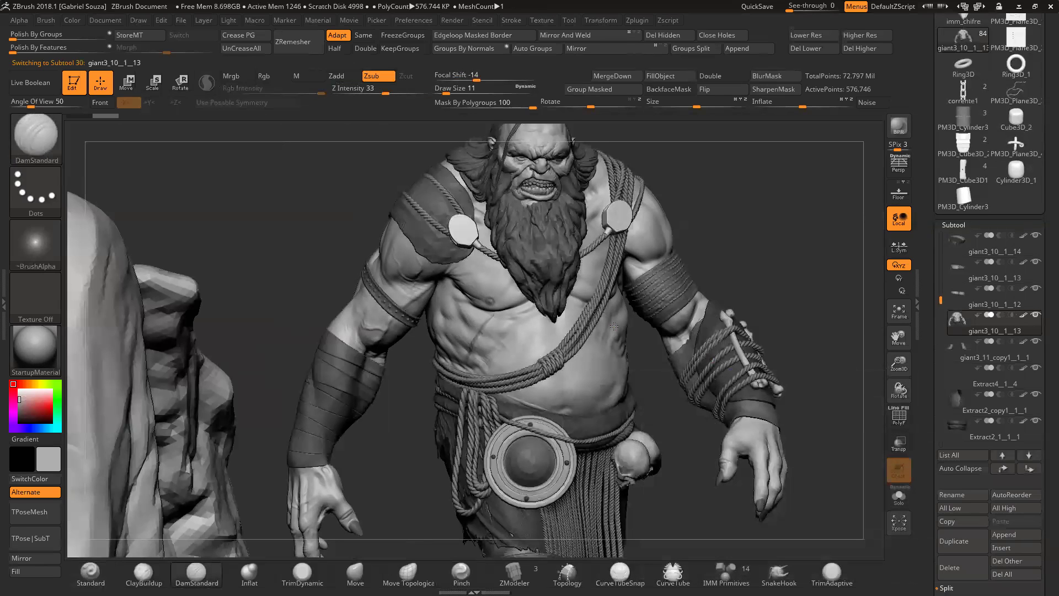
Step: Turn on perspective and examine the whole giant, the forearm wrap and the torso details from several distances
key("f")
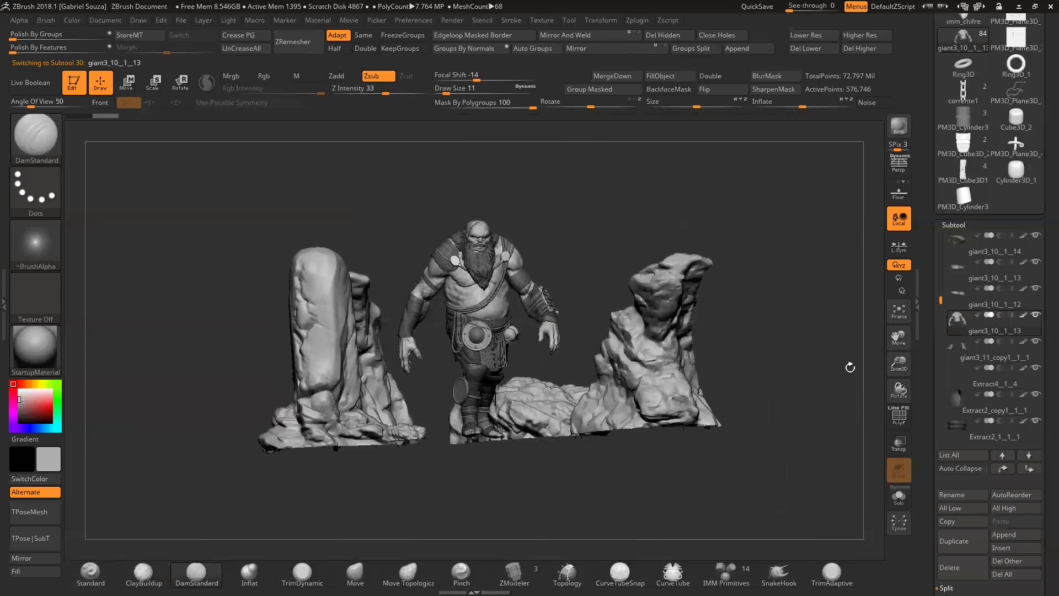
left_click_drag(899, 362, 888, 434)
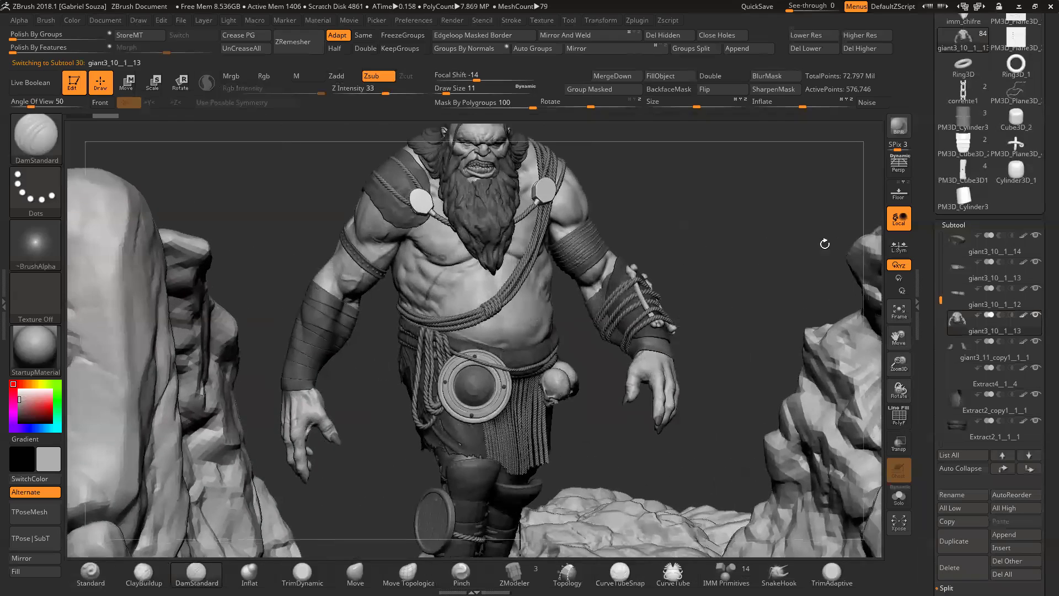
left_click(899, 164)
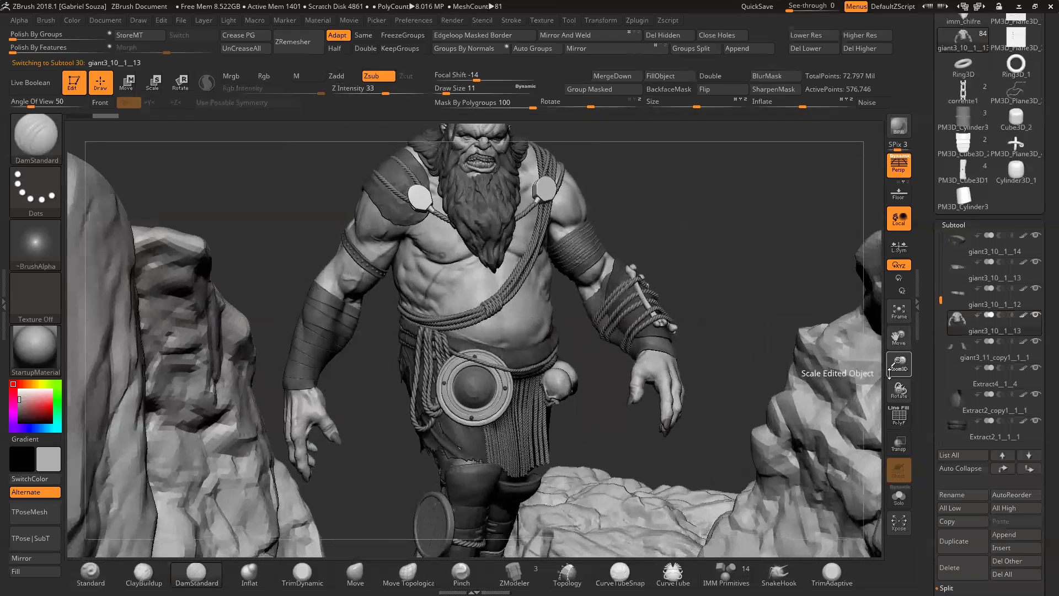
left_click_drag(889, 373, 886, 342)
left_click_drag(623, 216, 661, 246)
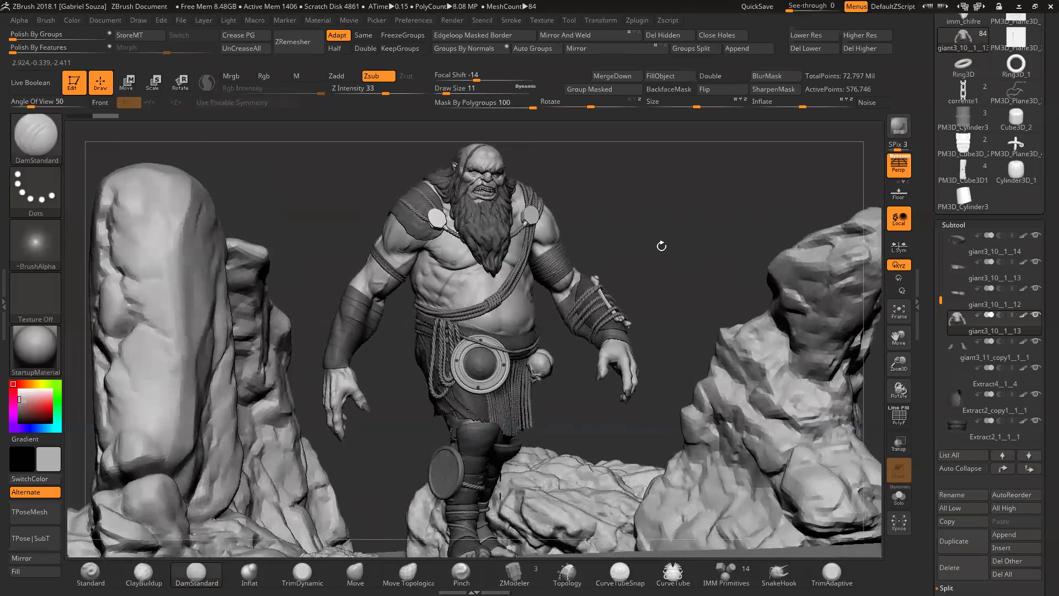
left_click_drag(900, 363, 900, 449)
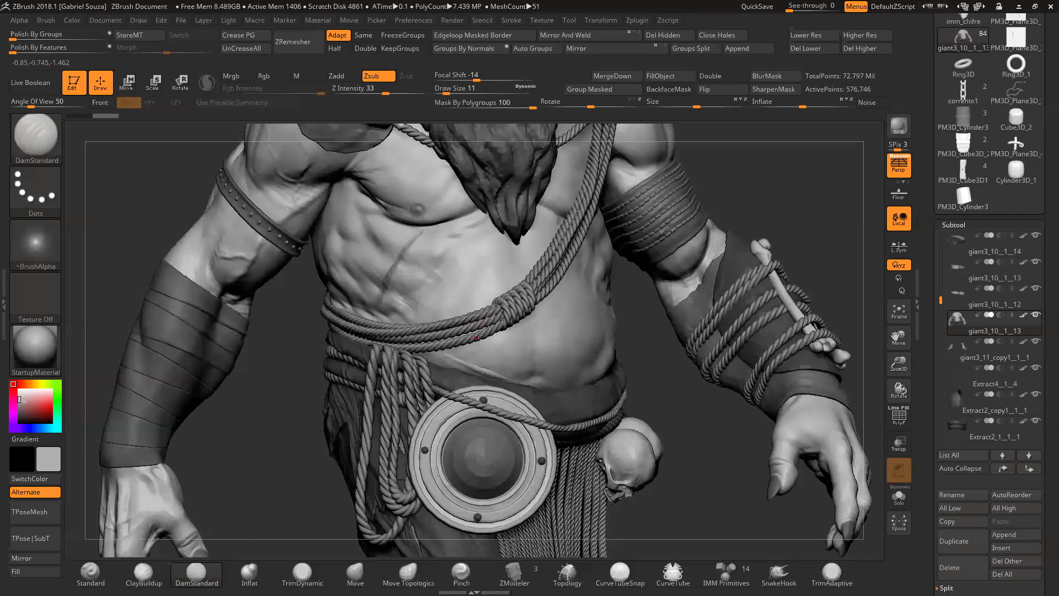
left_click_drag(290, 306, 354, 358, "alt")
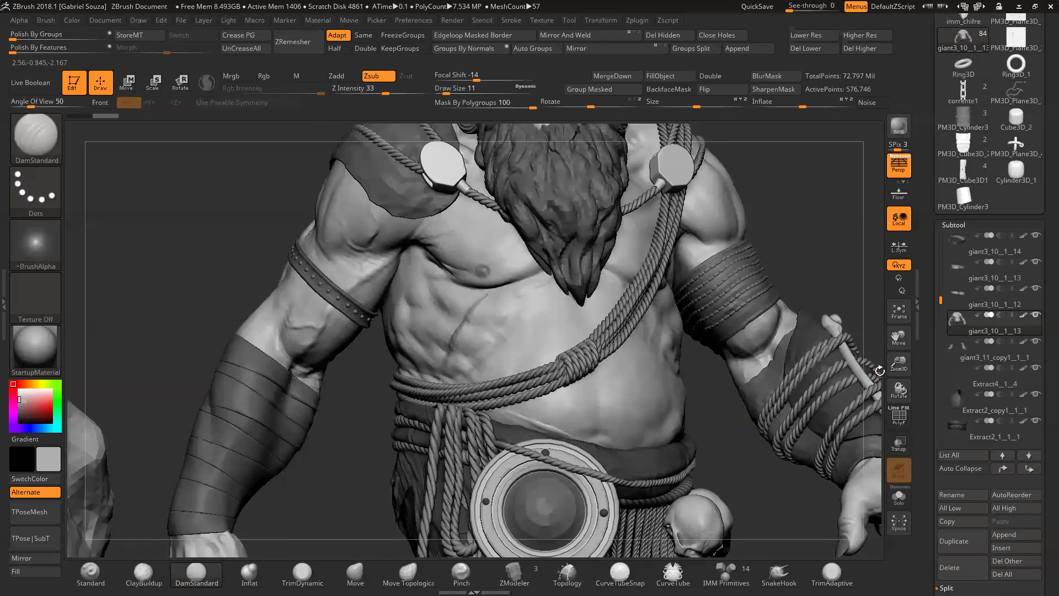
left_click_drag(899, 365, 905, 428)
left_click_drag(191, 326, 345, 390, "alt")
Step: Set the studded upper-arm band to subdivision level 5 and switch all subtools to their highest subdivision level
left_click(259, 275, "alt")
left_click(951, 223)
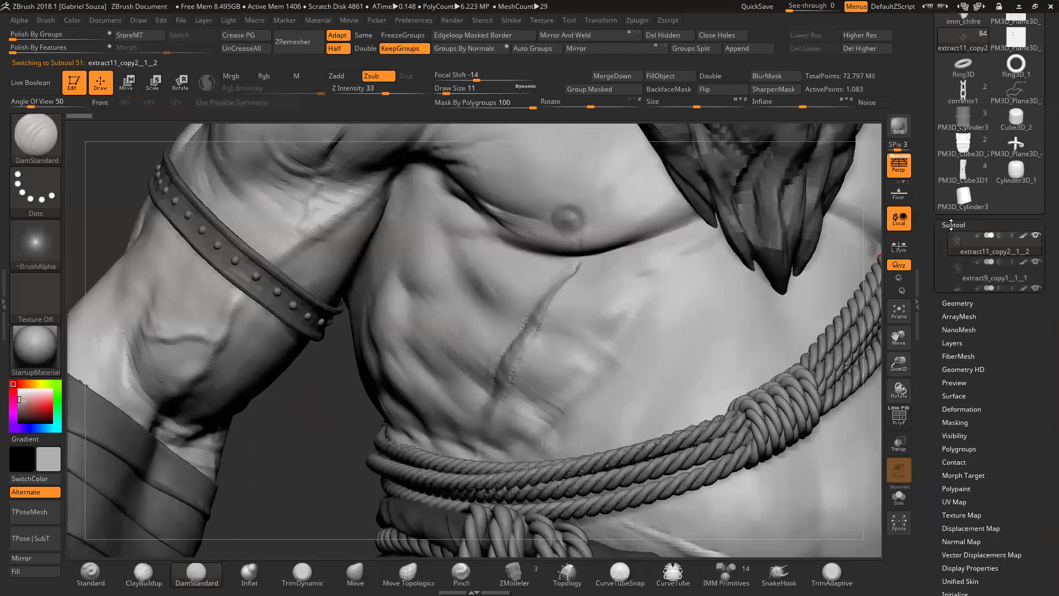
left_click(955, 240)
left_click(972, 266)
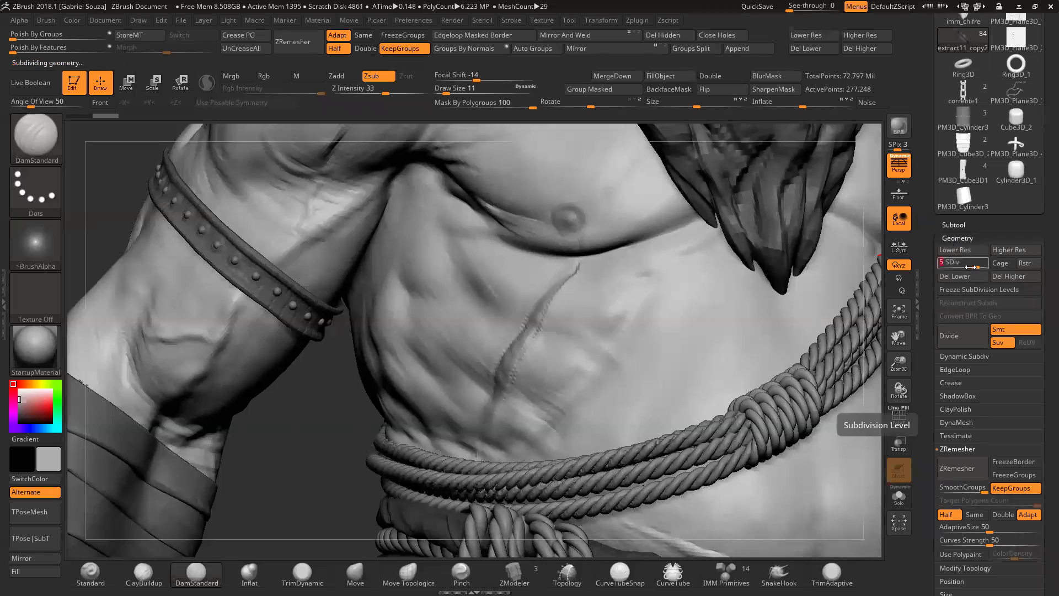
left_click(954, 225)
left_click(1015, 508)
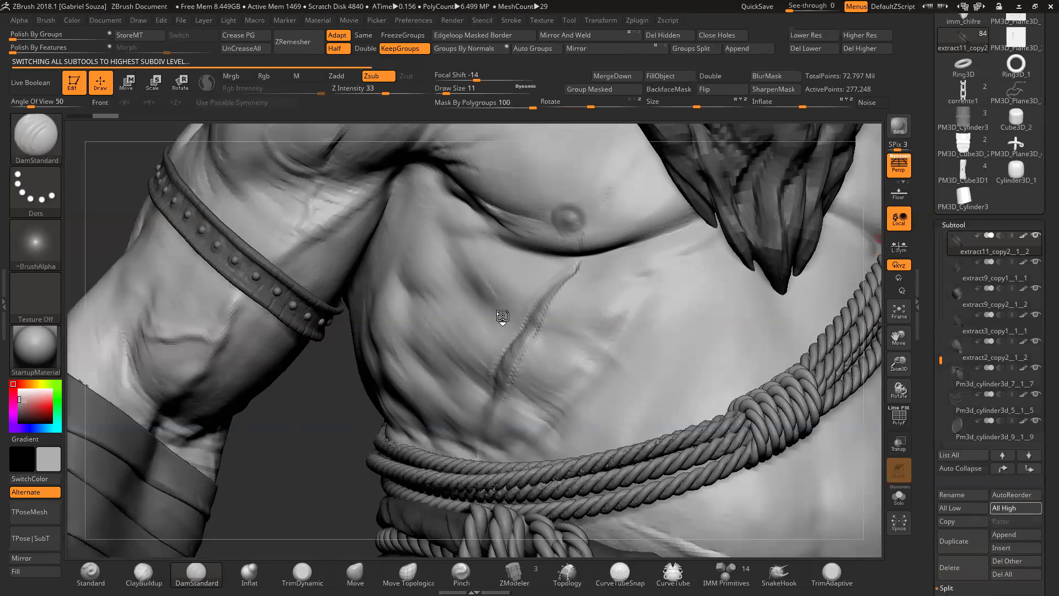
key("alt+Tab")
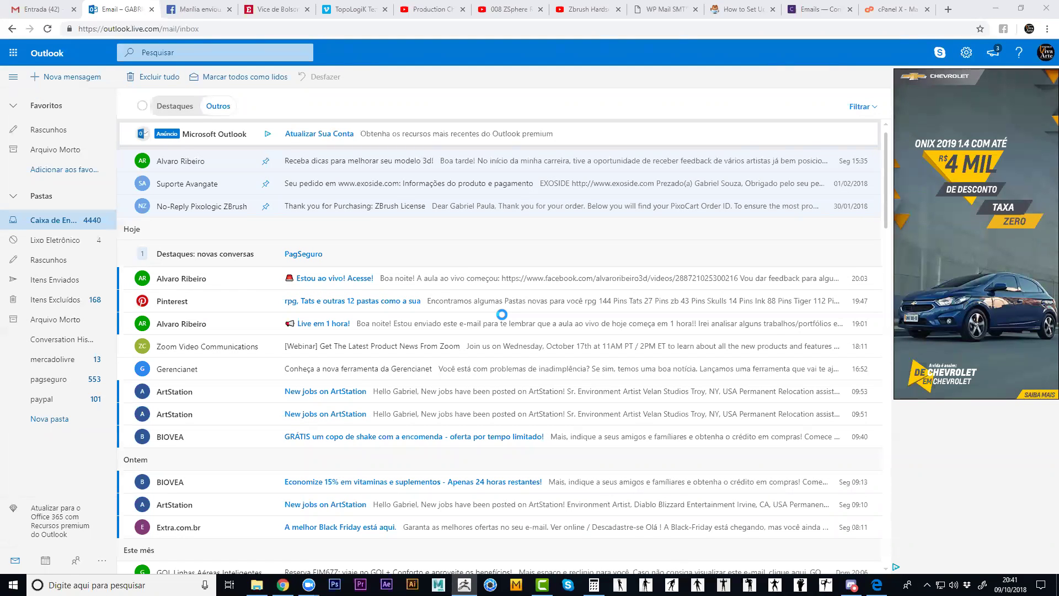
key("alt+Tab")
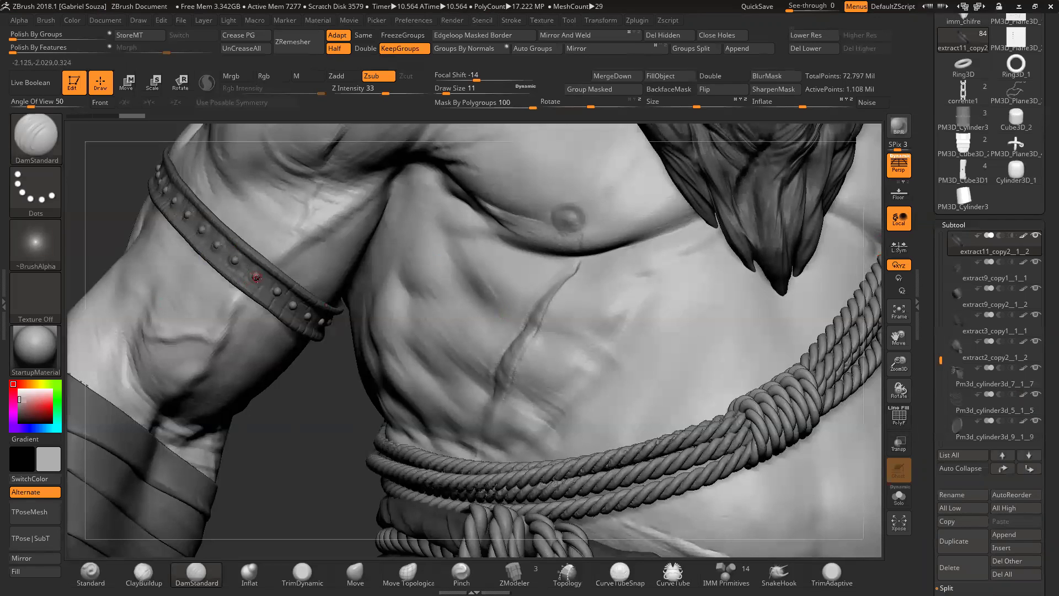
Step: Examine the studded armband and the stitched wrap on the other arm alongside the Curve Functions and Curve Modifiers stroke settings
left_click_drag(304, 386, 319, 394, "alt")
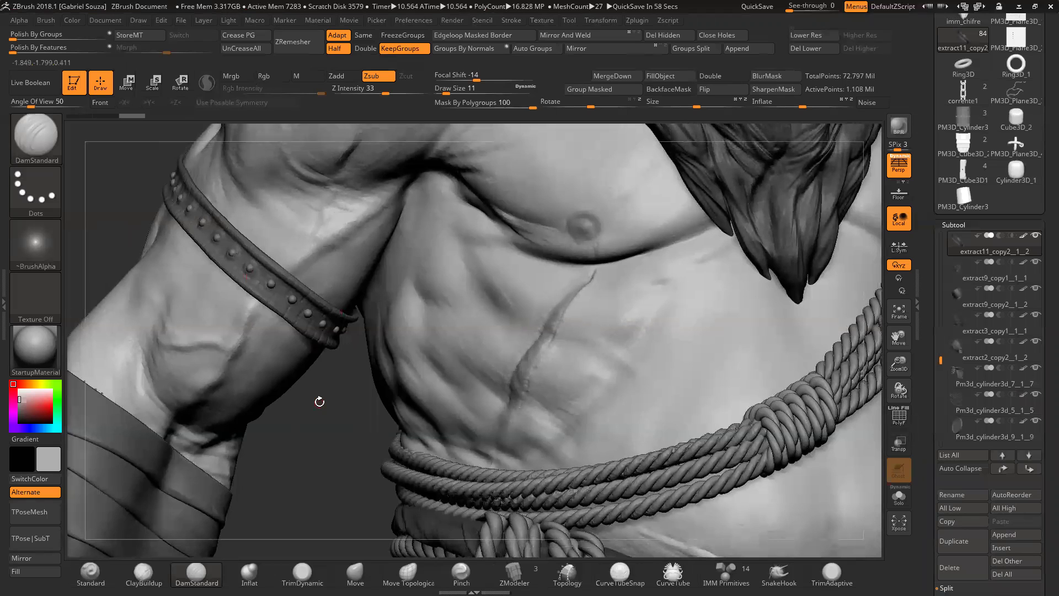
left_click(513, 21)
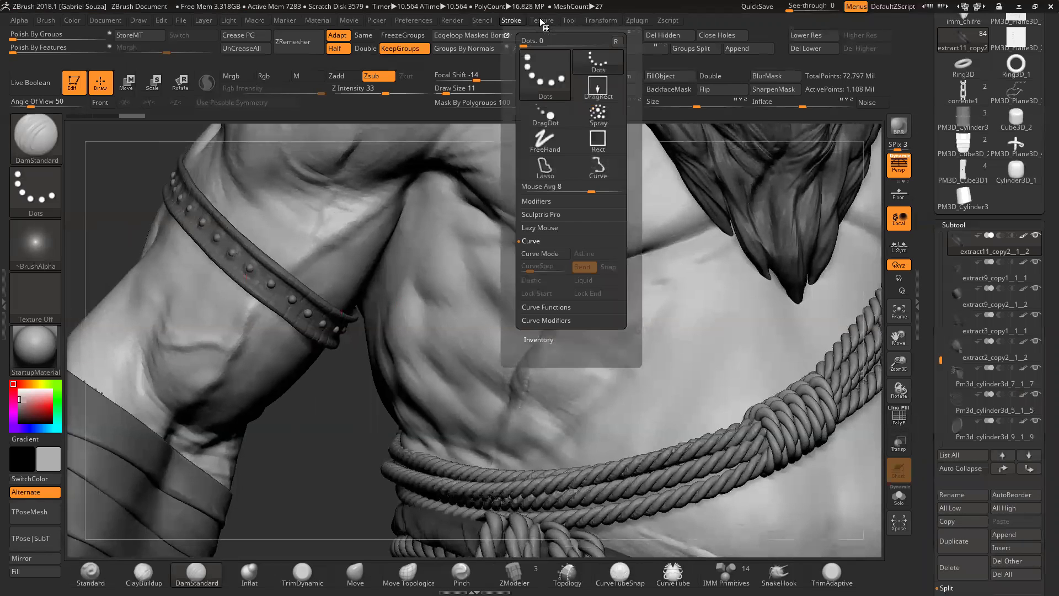
left_click(544, 307)
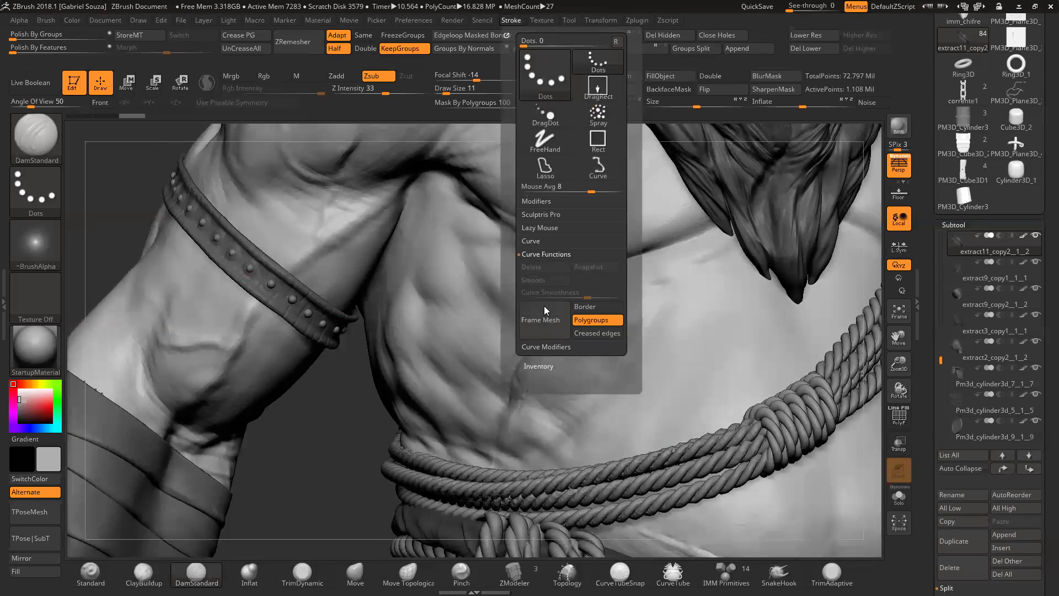
left_click(547, 346)
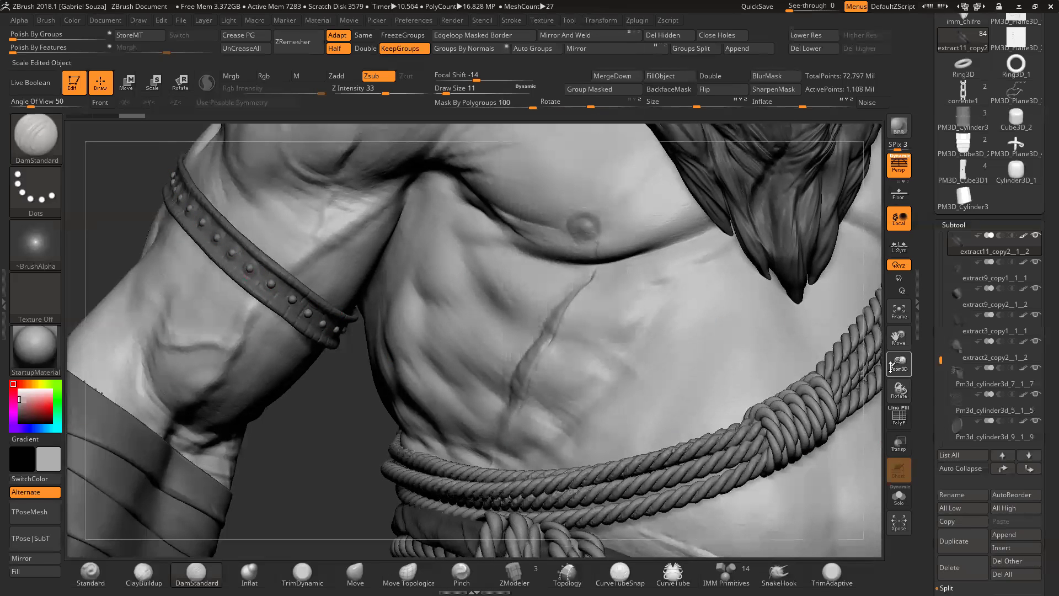
left_click_drag(891, 367, 891, 386)
left_click_drag(898, 336, 647, 346)
left_click_drag(899, 369, 693, 336)
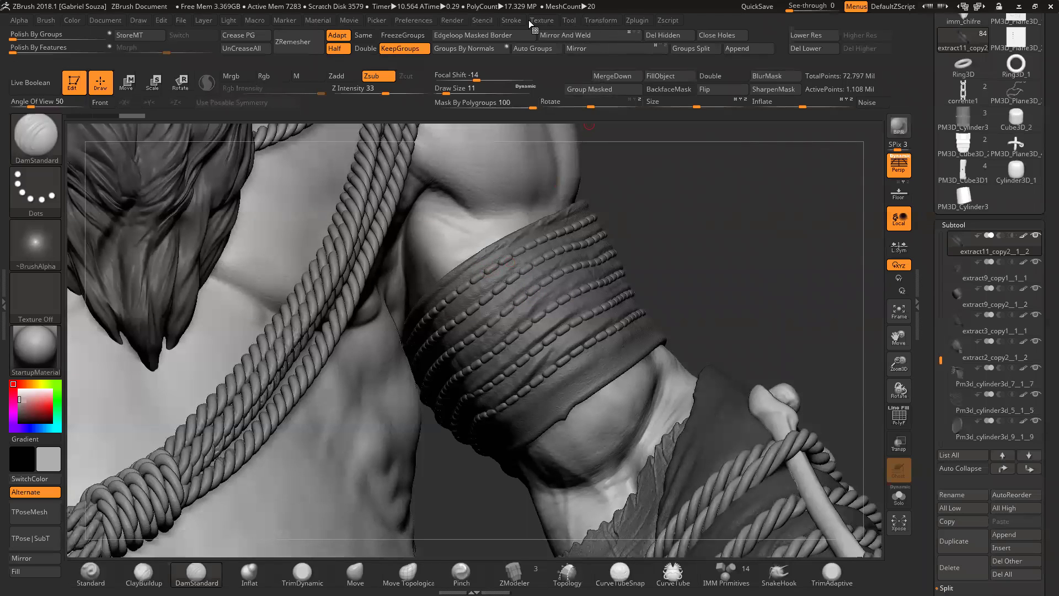
left_click(511, 21)
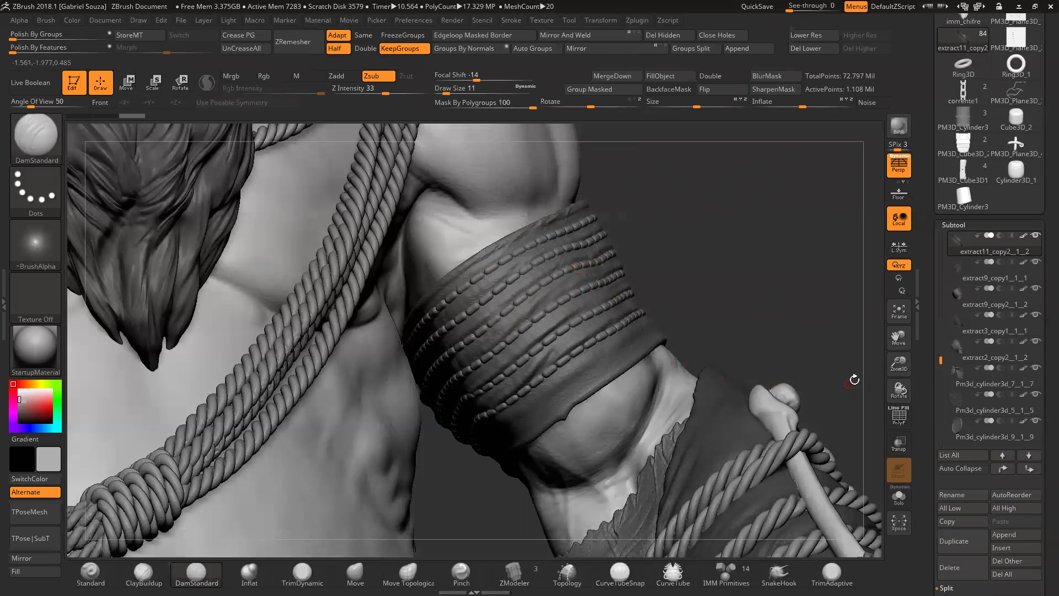
left_click_drag(899, 363, 858, 364)
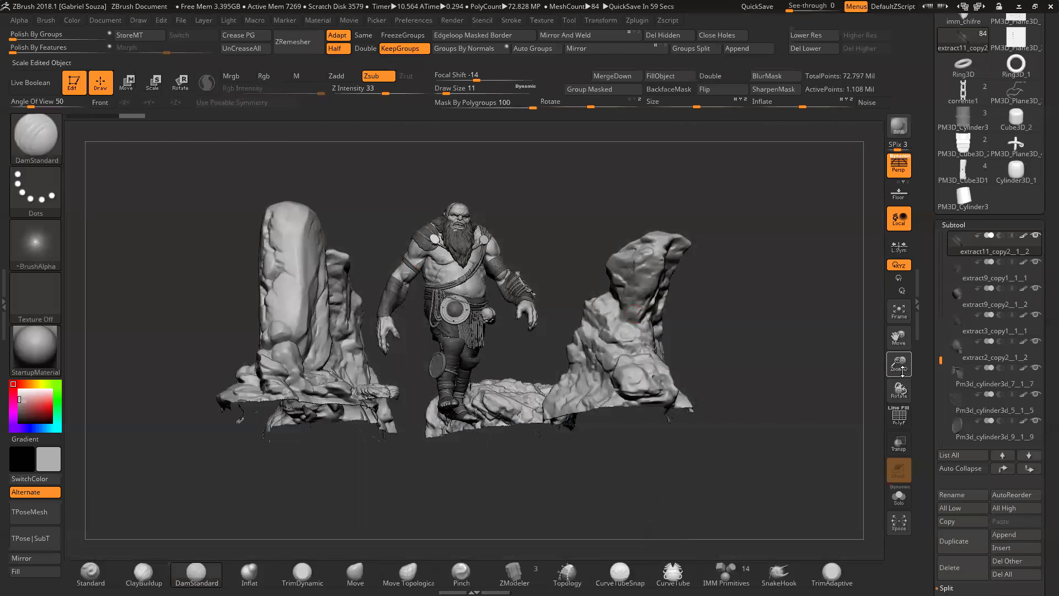
Step: Select the cross-stitch subtool on the giant's leg, Extract13__1__13, view it alone in Solo mode and show all subtools again
left_click_drag(903, 369, 905, 488)
left_click_drag(728, 442, 713, 362, "alt")
left_click_drag(700, 455, 768, 439)
left_click_drag(899, 367, 903, 396)
left_click_drag(895, 341, 868, 298)
left_click_drag(757, 469, 682, 312, "alt")
left_click(571, 415, "alt")
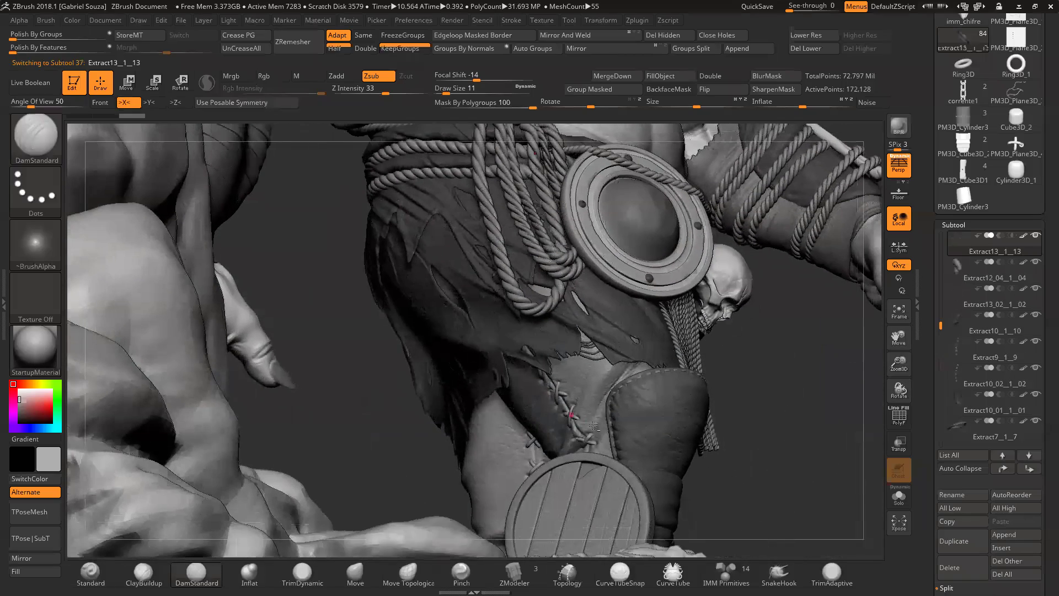
left_click(899, 499)
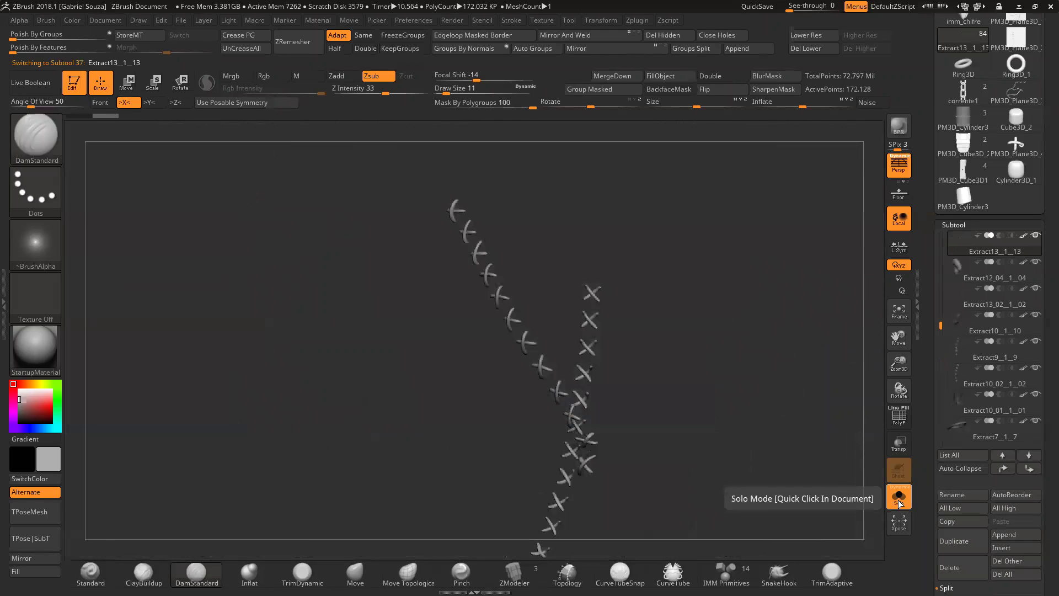
left_click(899, 499)
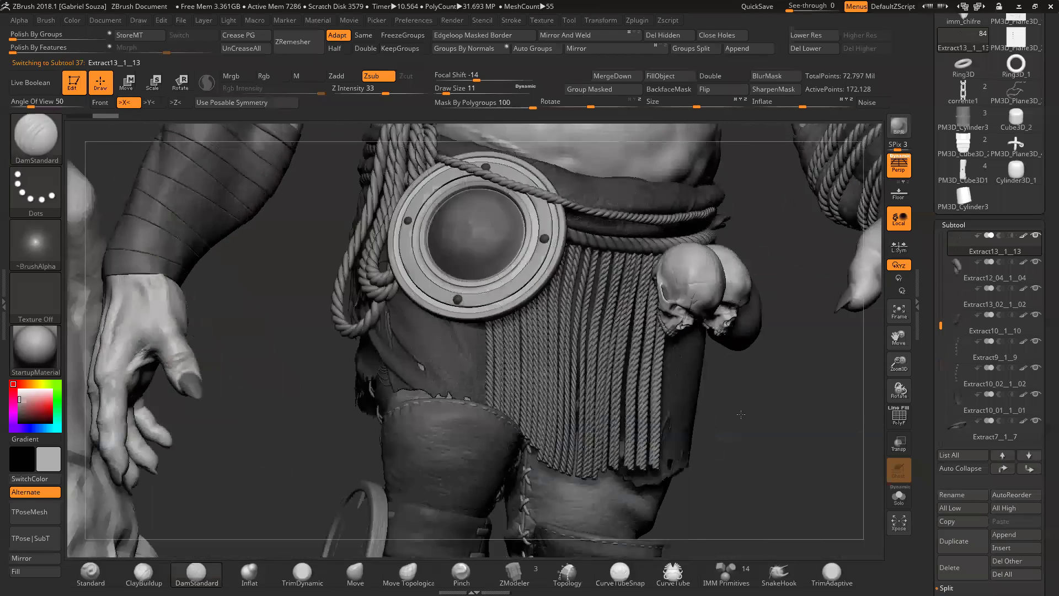
Step: Examine the giant's rope skirt, torn cloth, leather leg wraps and their stitching from the front and the side
left_click_drag(741, 415, 604, 430)
left_click_drag(742, 417, 608, 334)
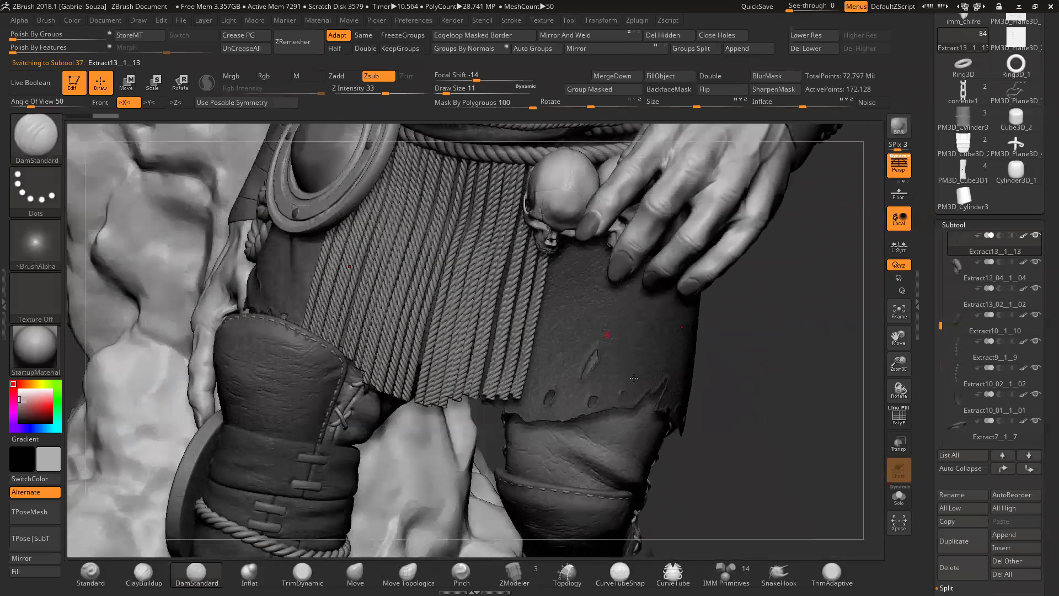
key("f")
left_click_drag(900, 366, 881, 555)
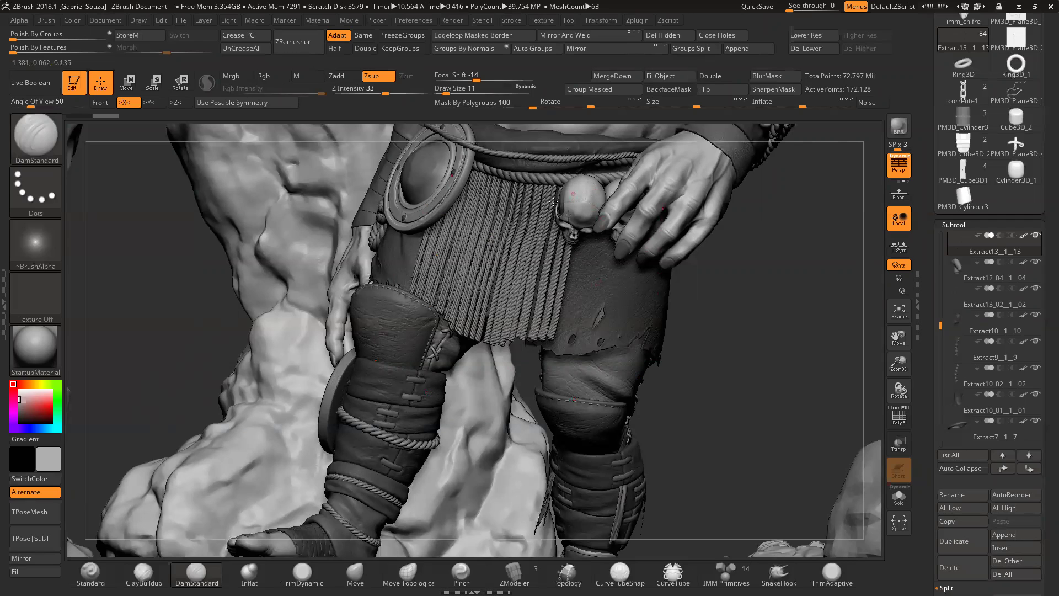
left_click_drag(898, 364, 901, 411)
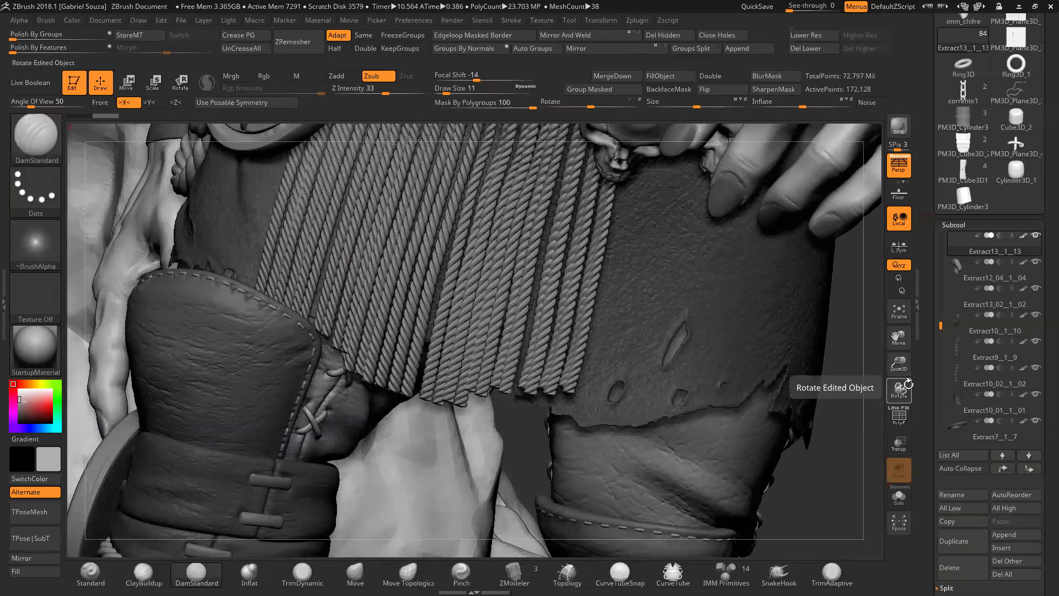
left_click_drag(898, 365, 641, 367)
left_click_drag(674, 334, 635, 333)
left_click_drag(709, 372, 666, 378)
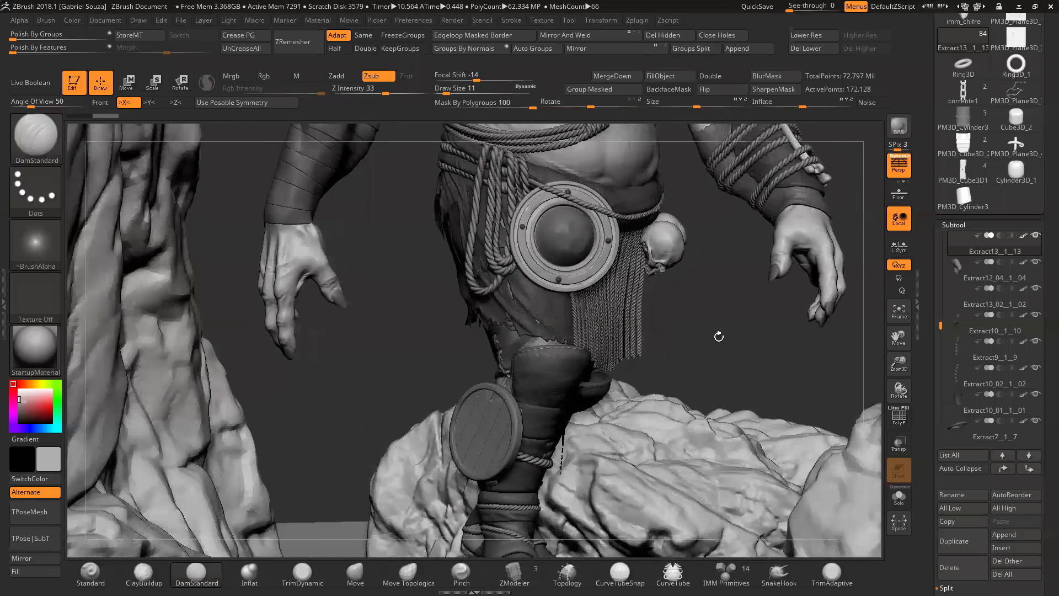
Step: Examine the giant's torso, beard and face up close from several angles
left_click_drag(704, 334, 635, 528, "alt")
left_click_drag(759, 189, 745, 219, "alt")
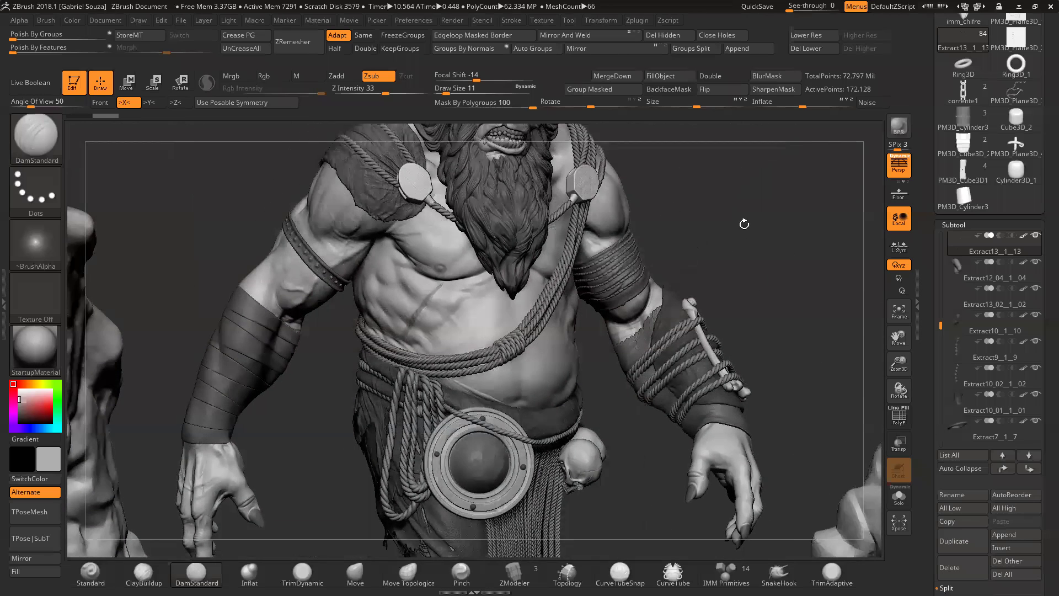
left_click_drag(722, 329, 639, 275, "alt")
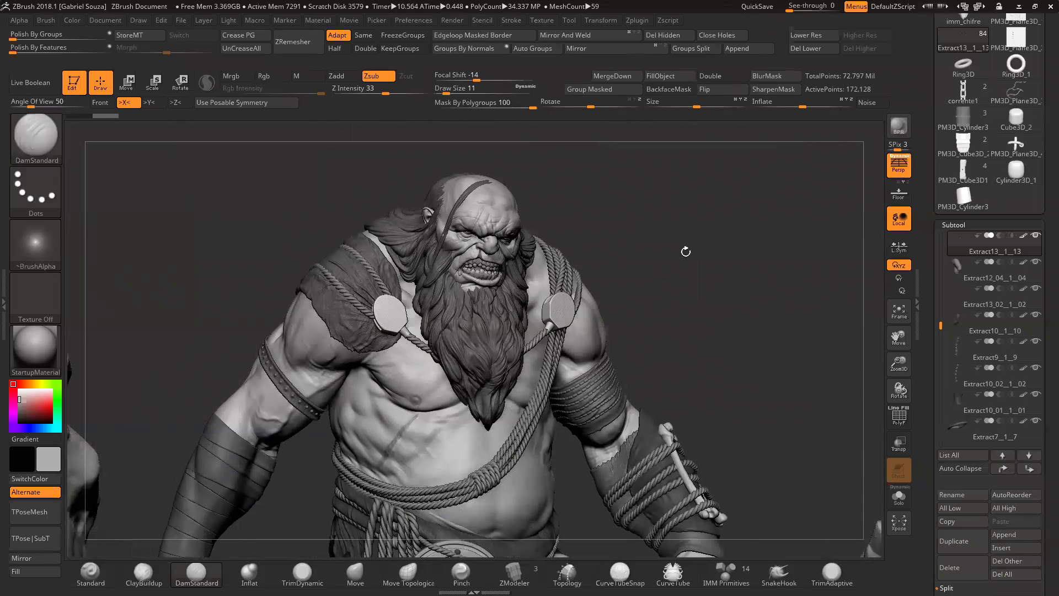
left_click_drag(685, 251, 723, 259)
left_click_drag(900, 363, 824, 544)
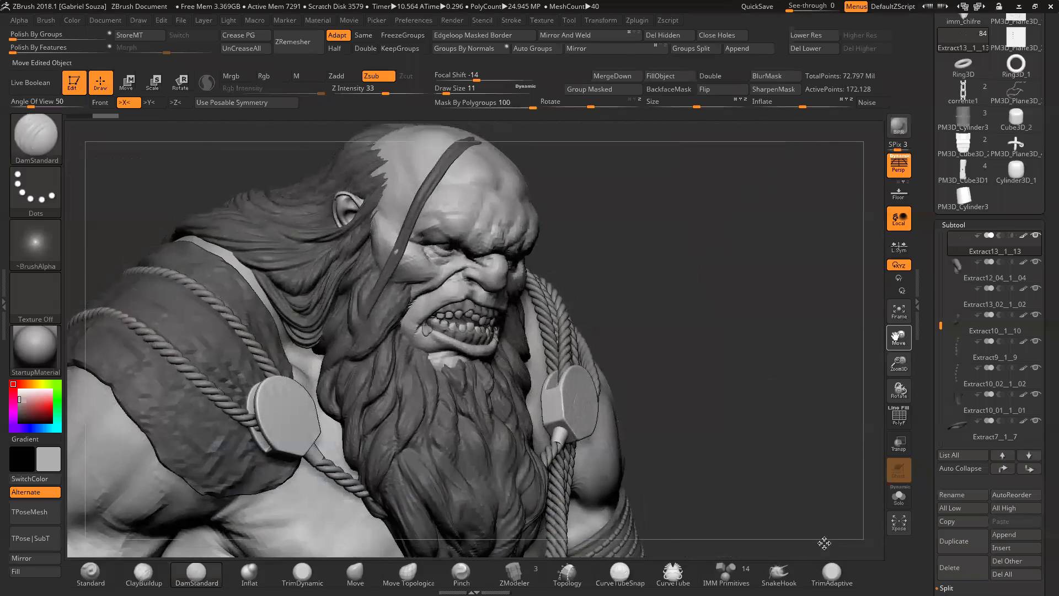
left_click_drag(899, 361, 848, 508)
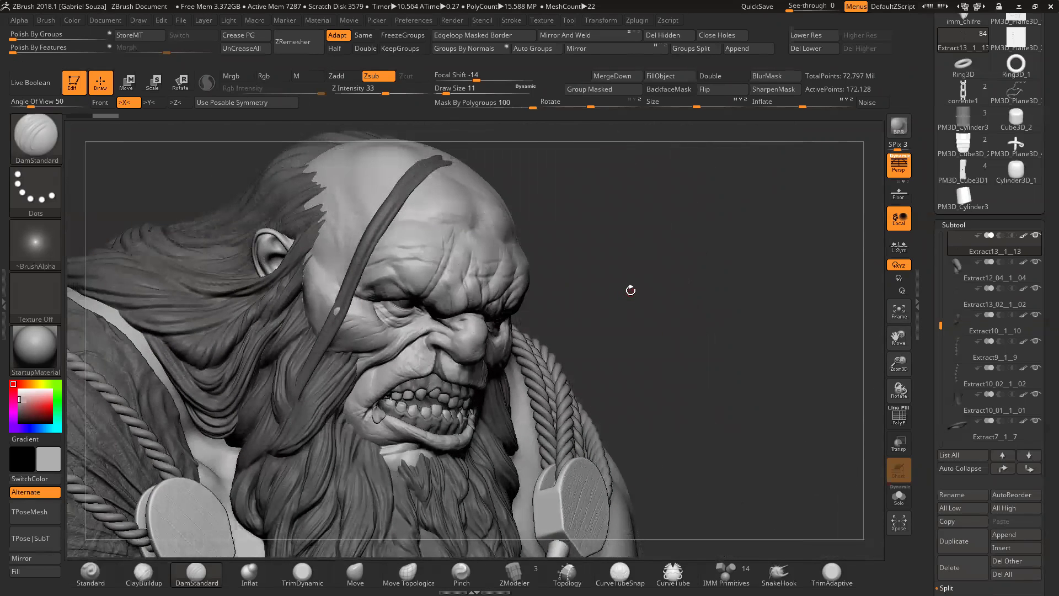
left_click_drag(632, 279, 617, 242)
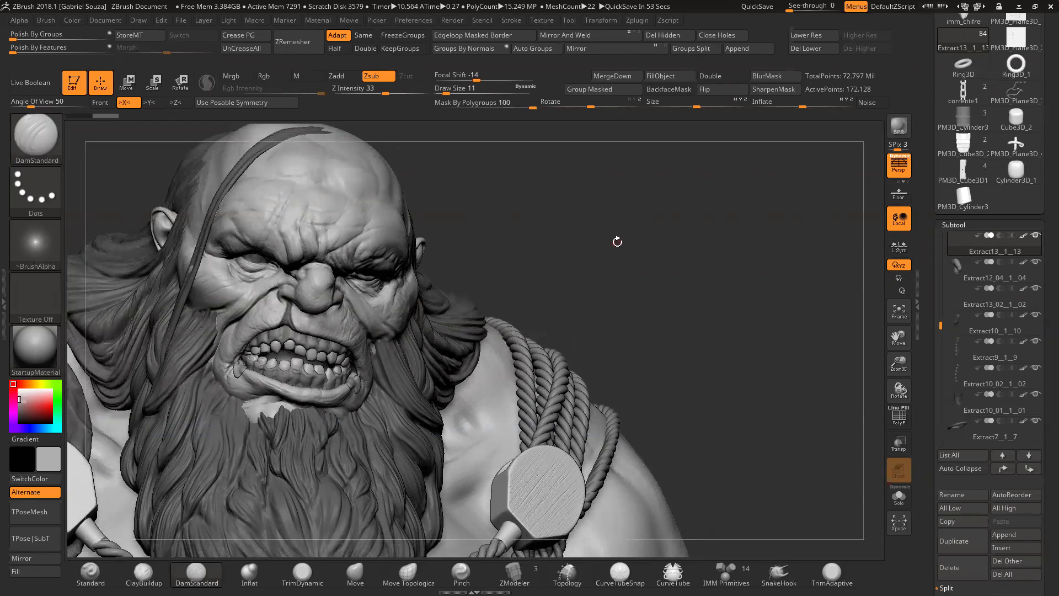
Step: Examine the full scene with the giant, the rock formations and the ground plane
left_click_drag(1043, 69, 1043, 292)
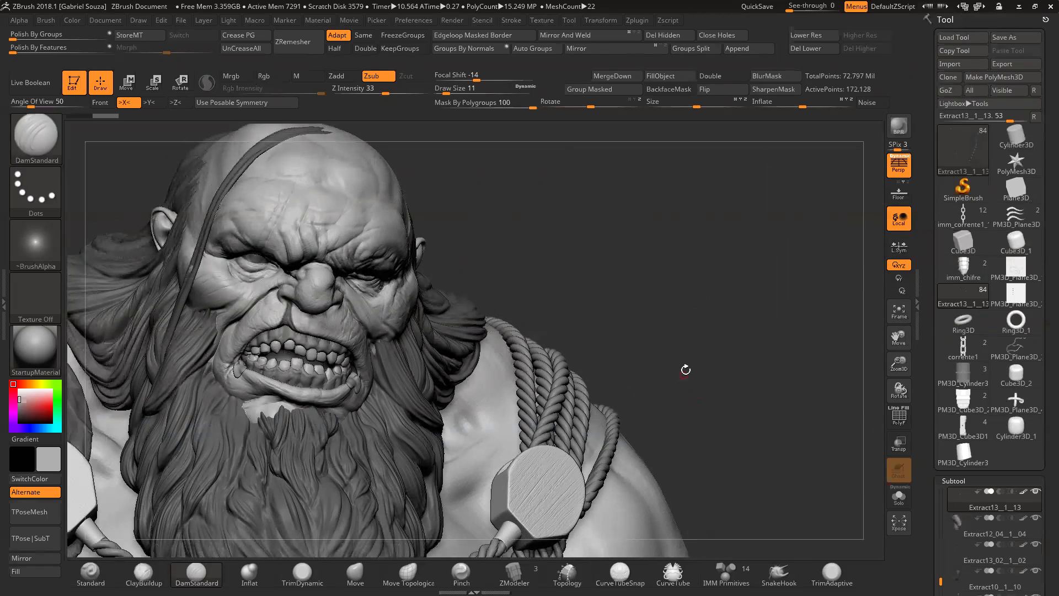
left_click_drag(686, 364, 674, 274)
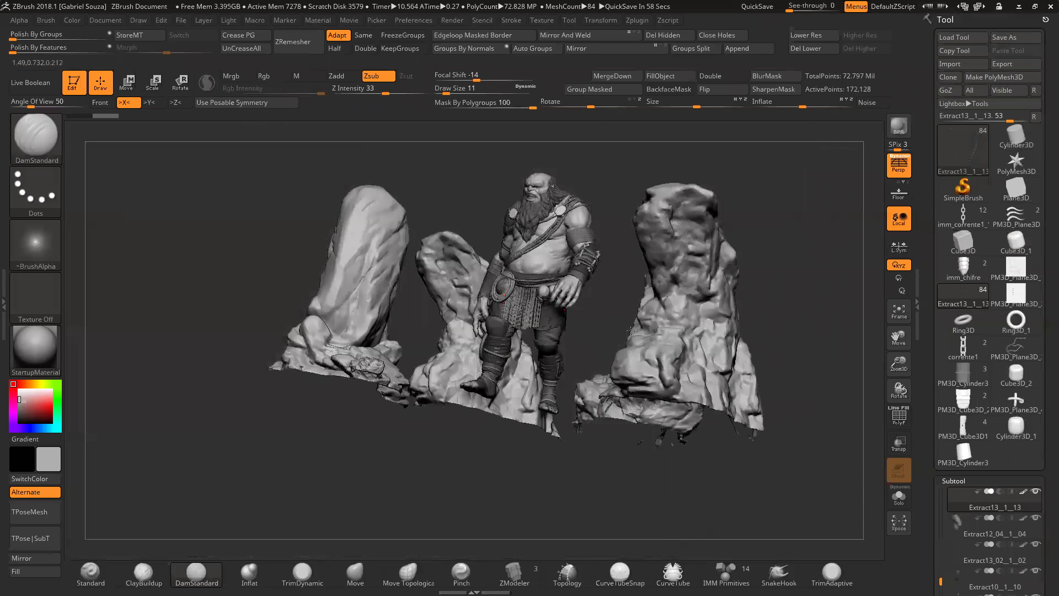
left_click_drag(629, 336, 636, 348)
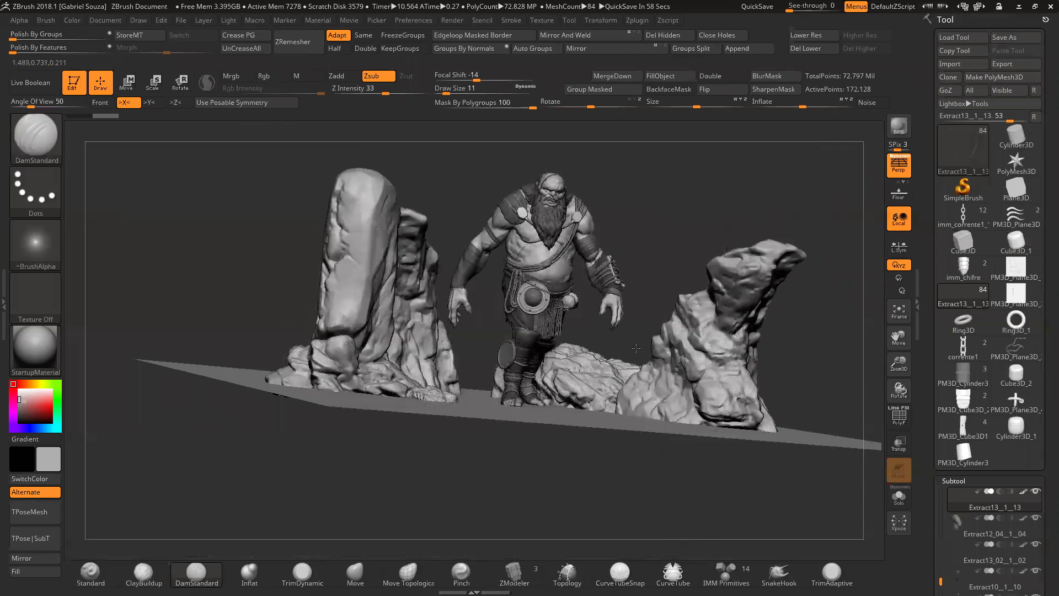
left_click_drag(890, 368, 889, 389)
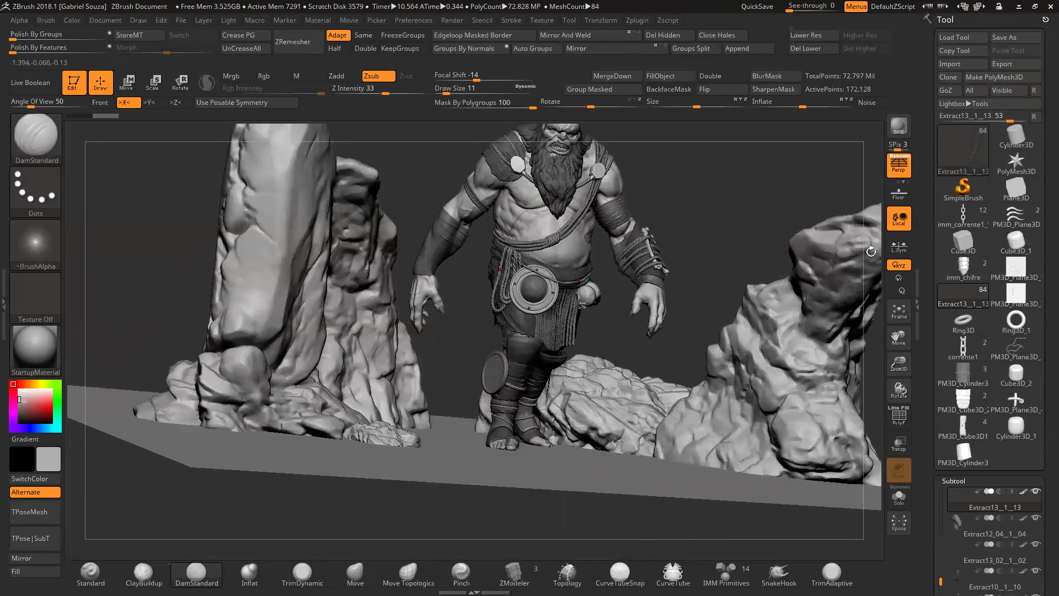
Step: Load the ZTool thor_6_posed_2 from the Documents folder
left_click(960, 37)
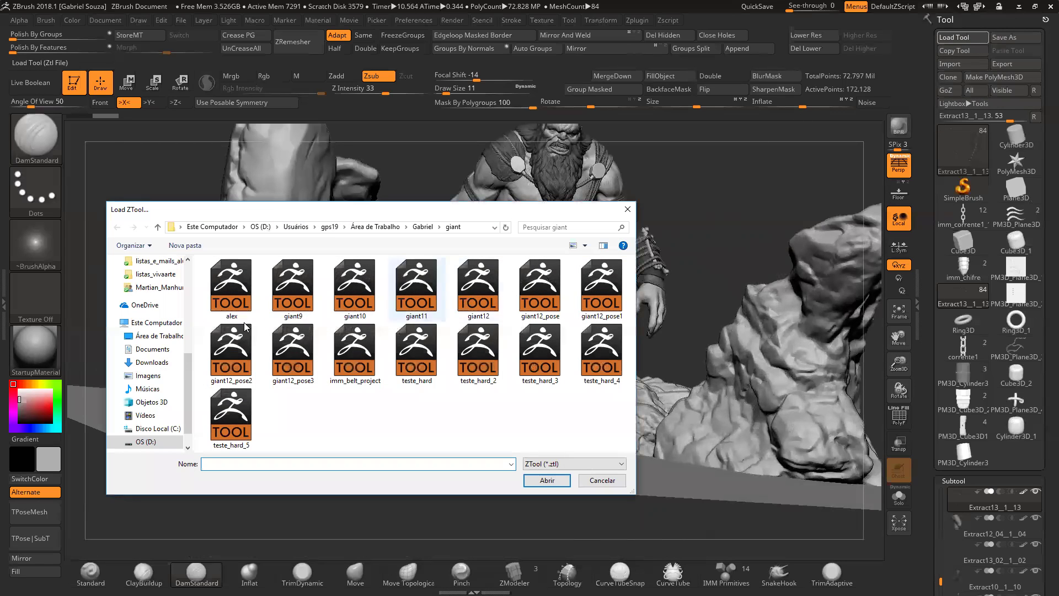
scroll(150, 410, "down", 1)
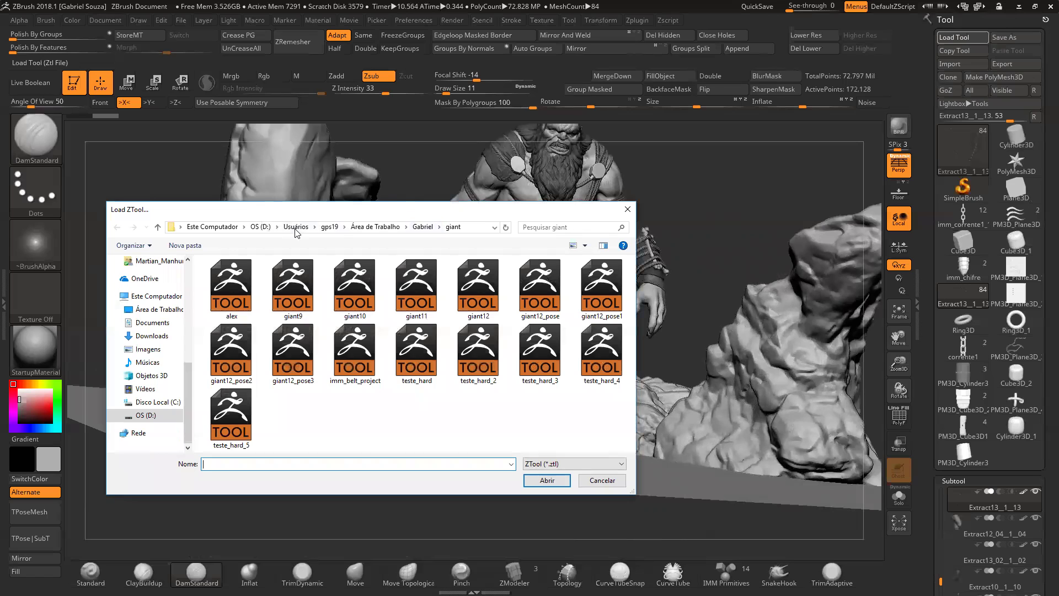
left_click(330, 227)
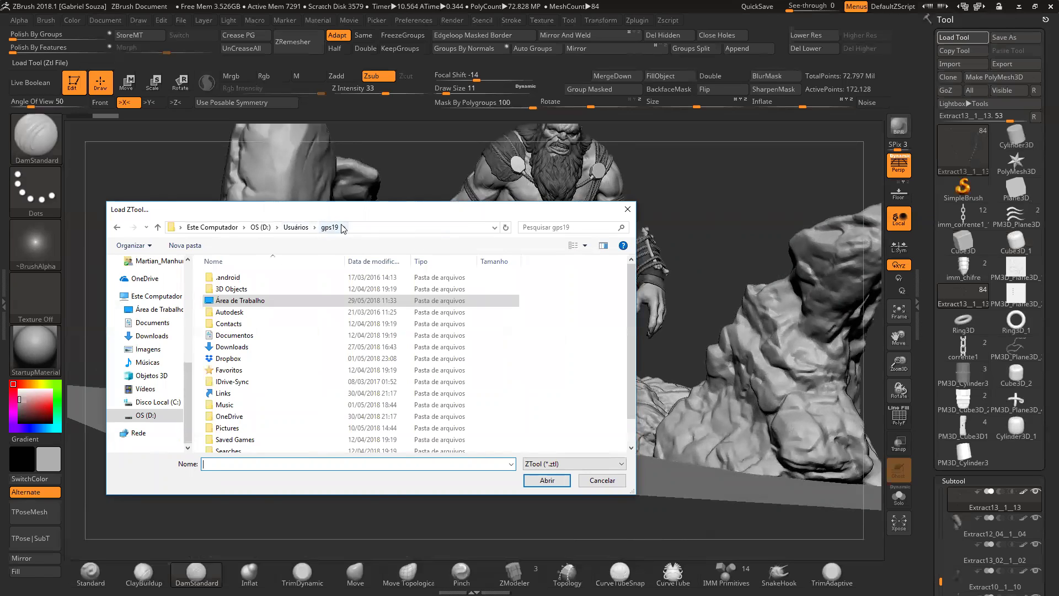
double_click(255, 300)
double_click(231, 297)
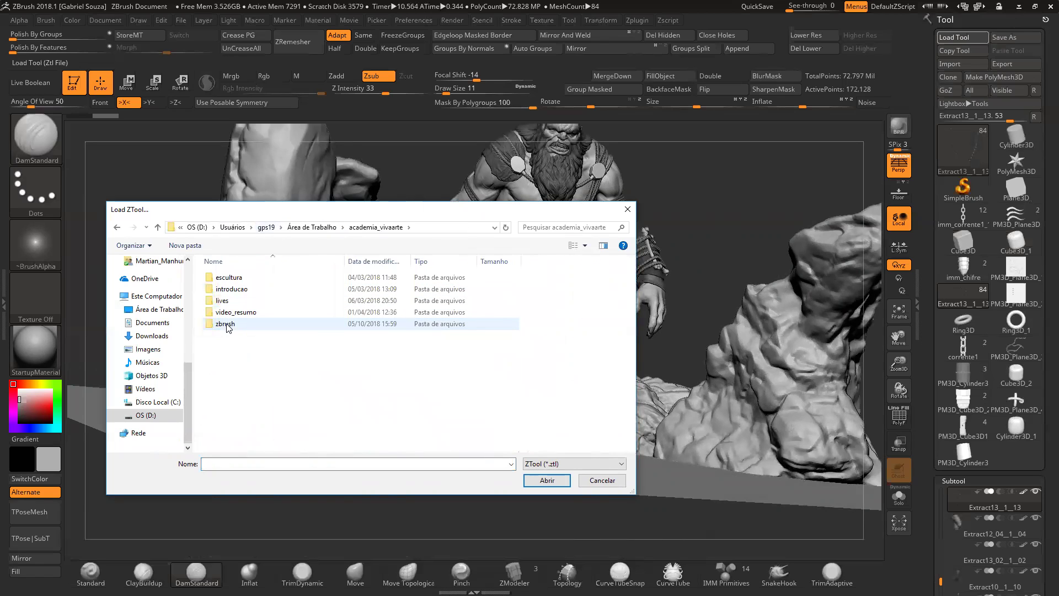
left_click(227, 325)
scroll(140, 361, "up", 4)
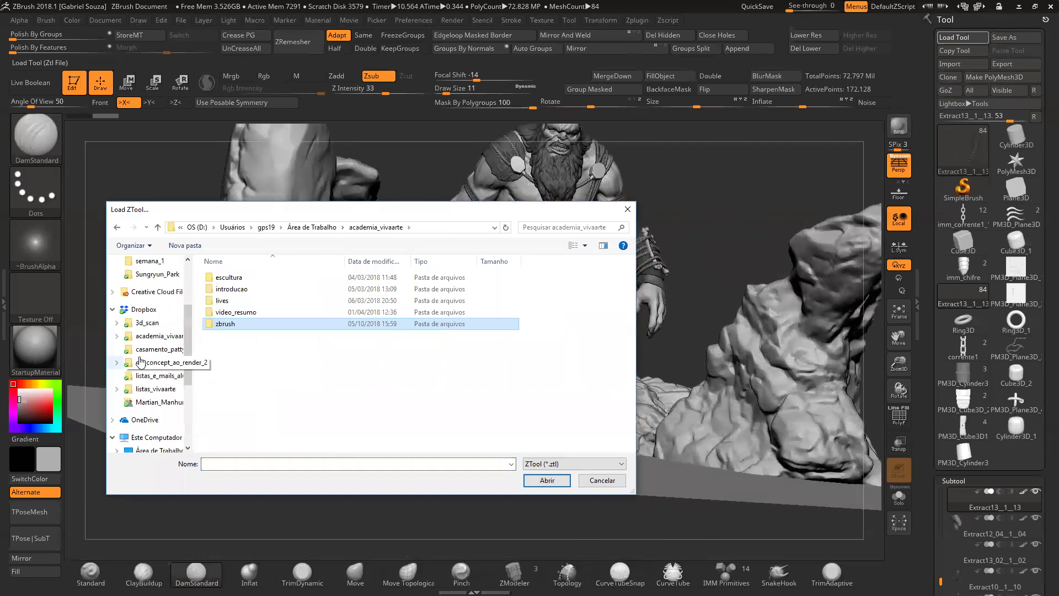
scroll(140, 362, "up", 3)
left_click(149, 308)
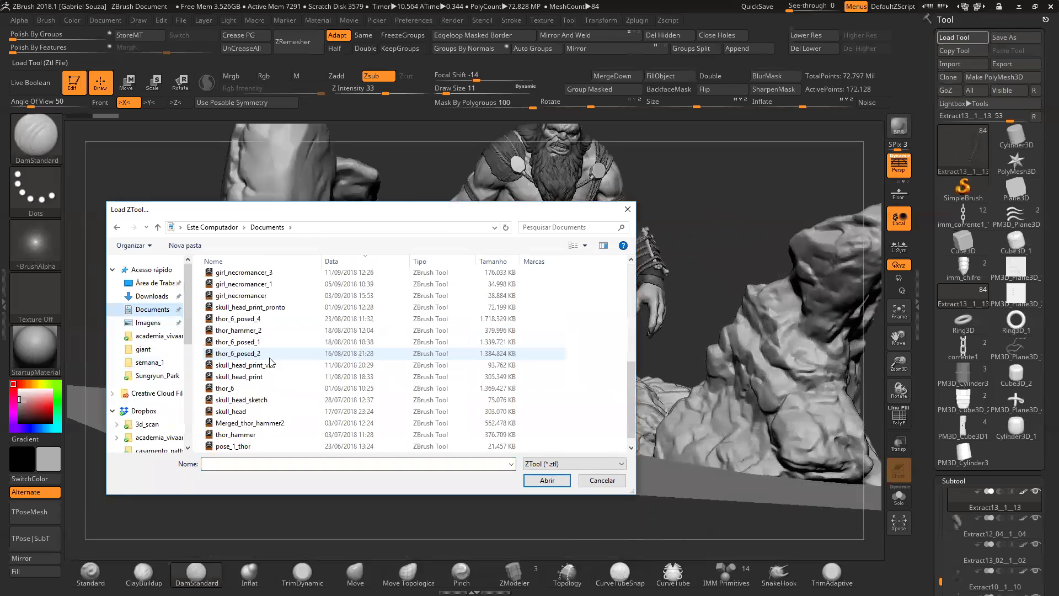
scroll(268, 420, "down", 1)
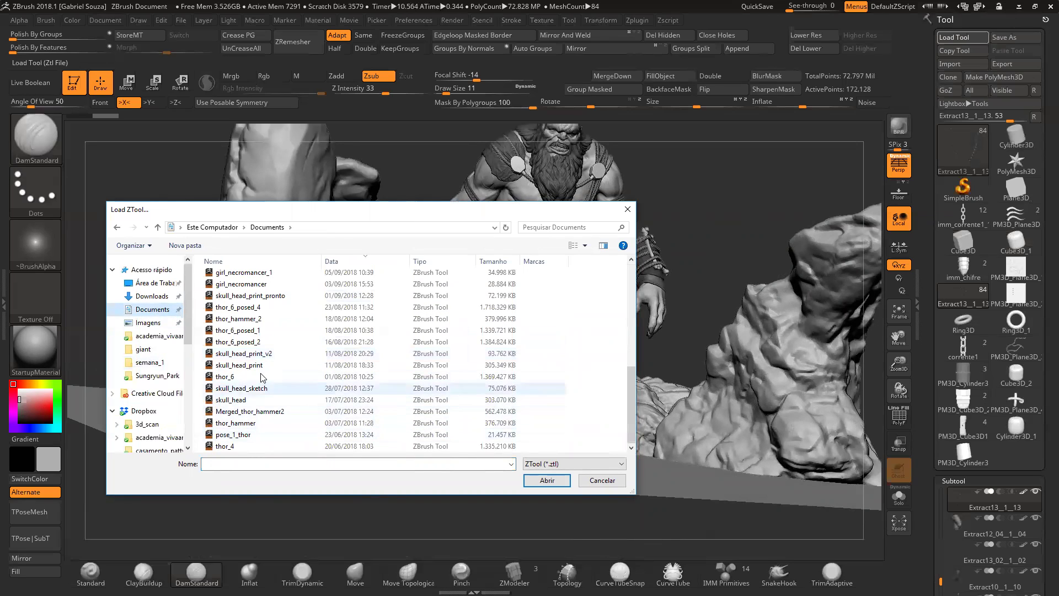
left_click(250, 343)
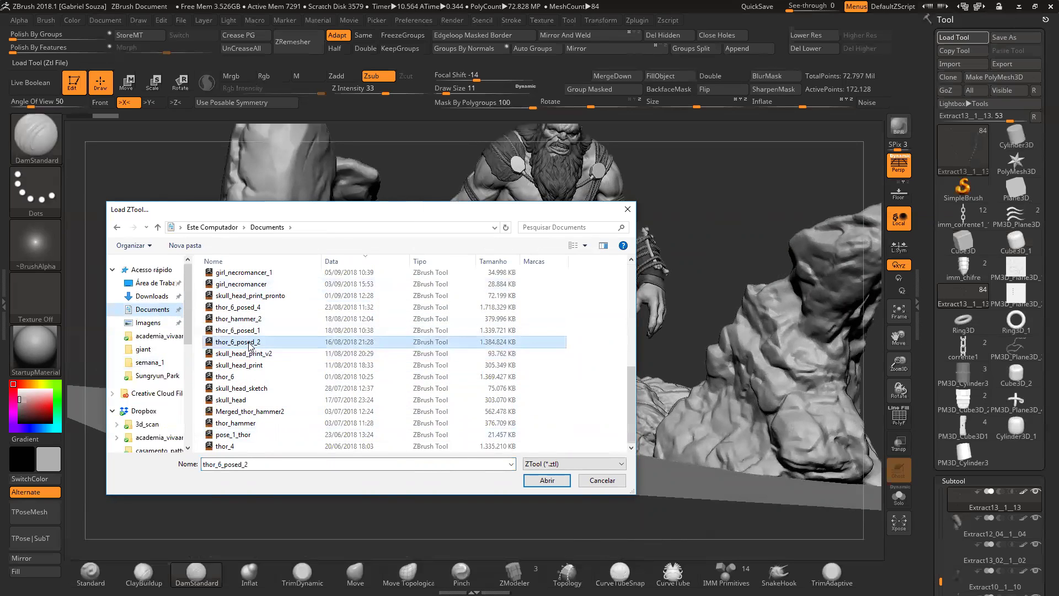
left_click(547, 482)
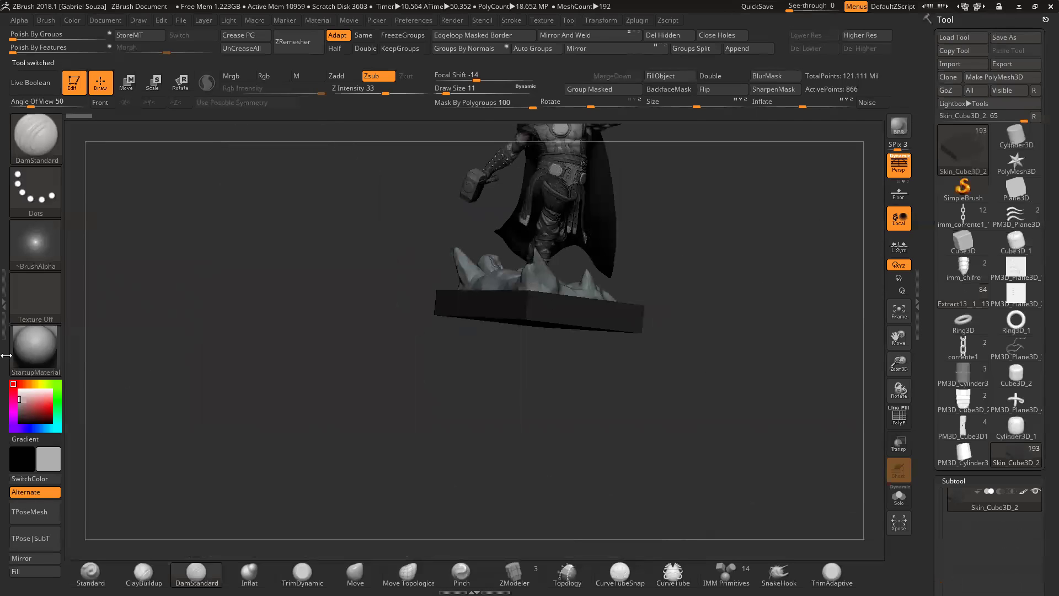
Step: Switch the material to BasicMaterial and frame the whole Thor figure with its rock base
left_click(47, 338)
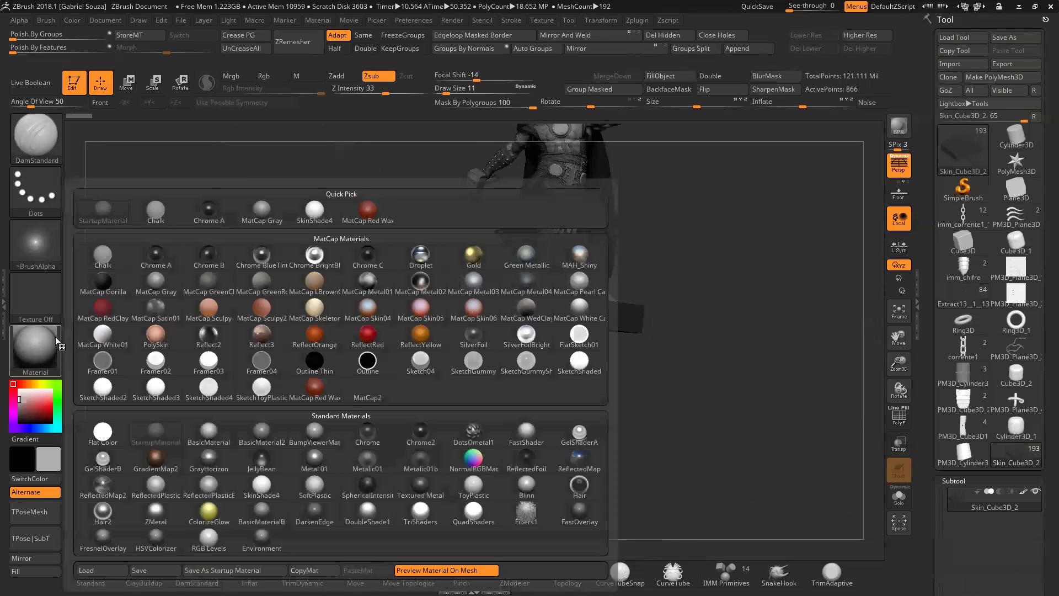
left_click(194, 431)
left_click_drag(470, 395, 480, 396)
key("f")
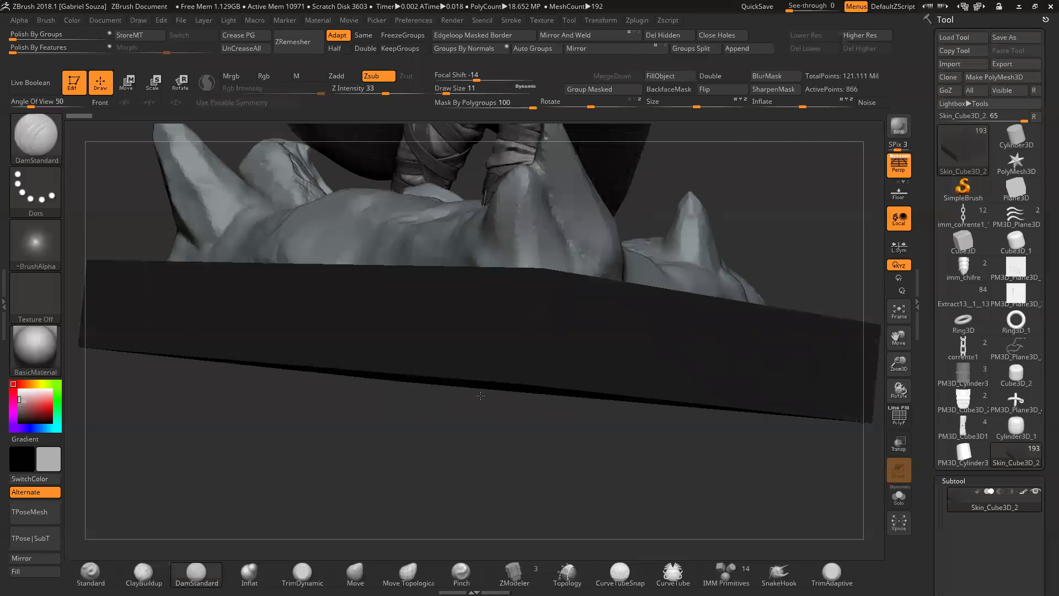
key("f")
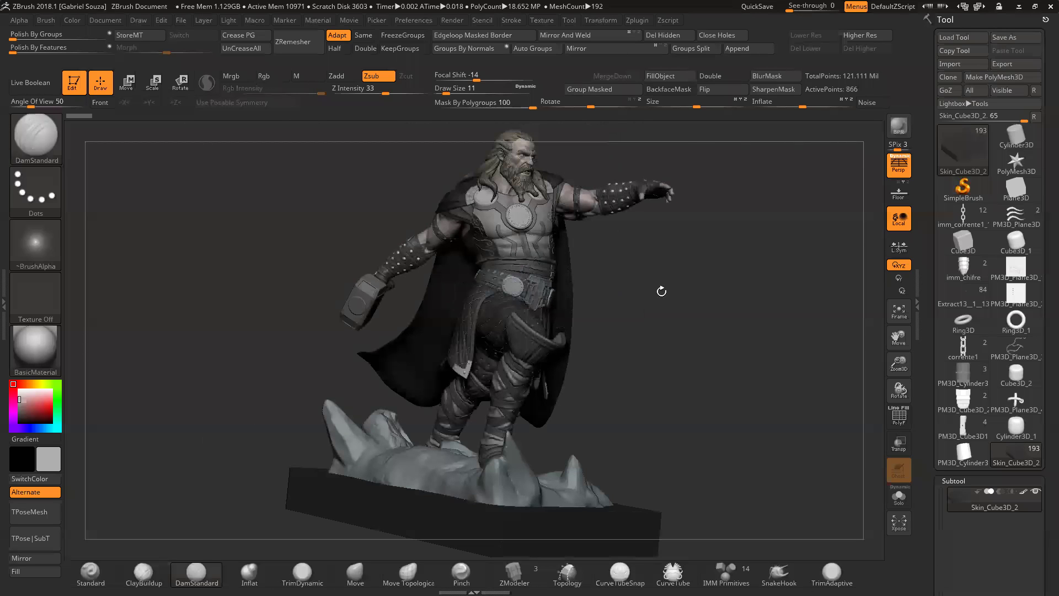
left_click_drag(732, 271, 712, 284)
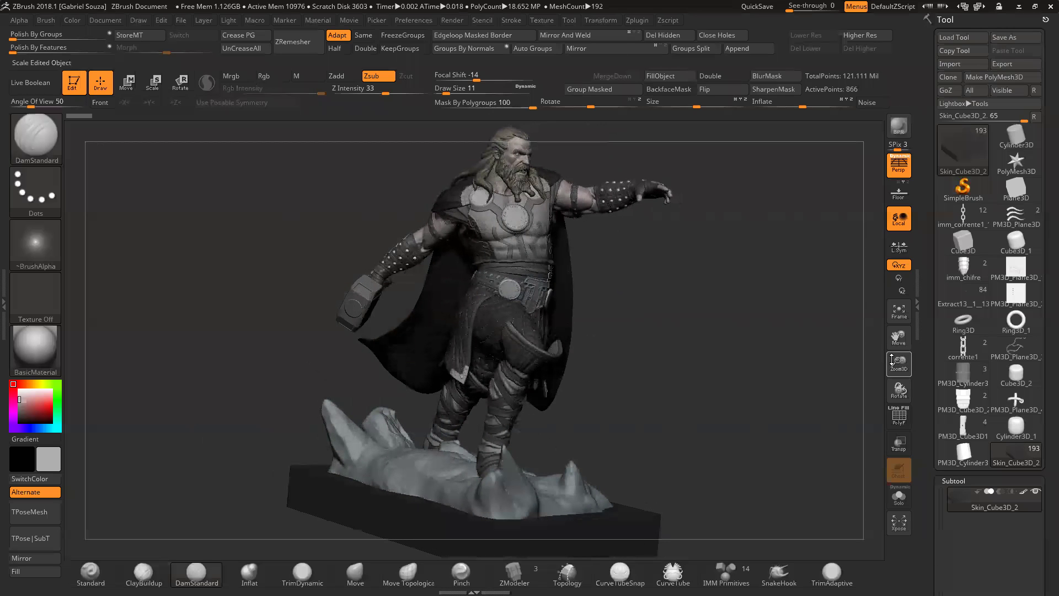
left_click_drag(894, 362, 893, 360)
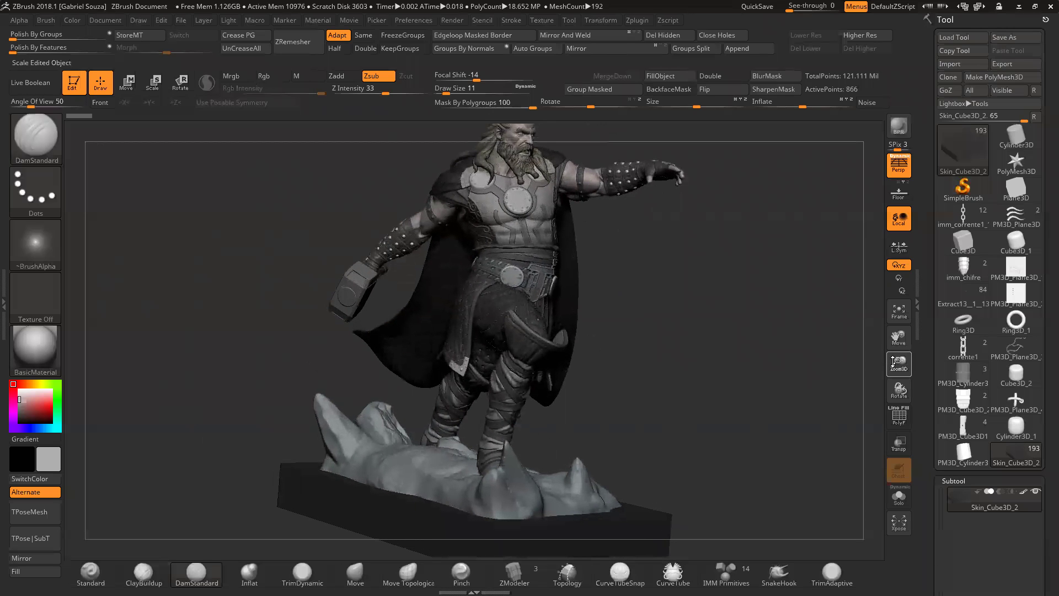
left_click(962, 37)
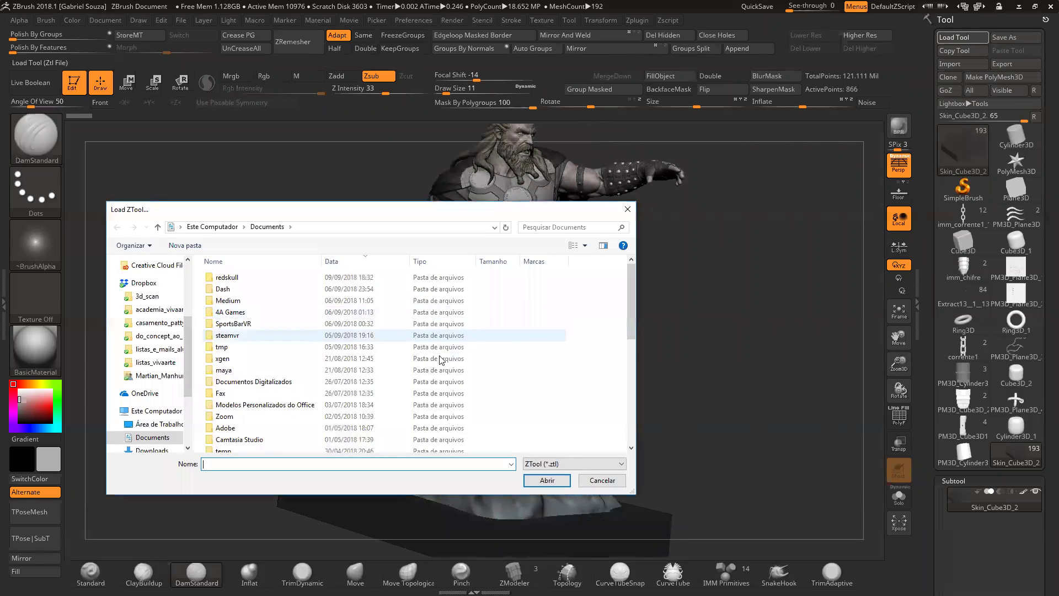
left_click(601, 480)
Step: Reinitialize the application to clear the loaded tools and set the document background's gradient range to 0
left_click(412, 20)
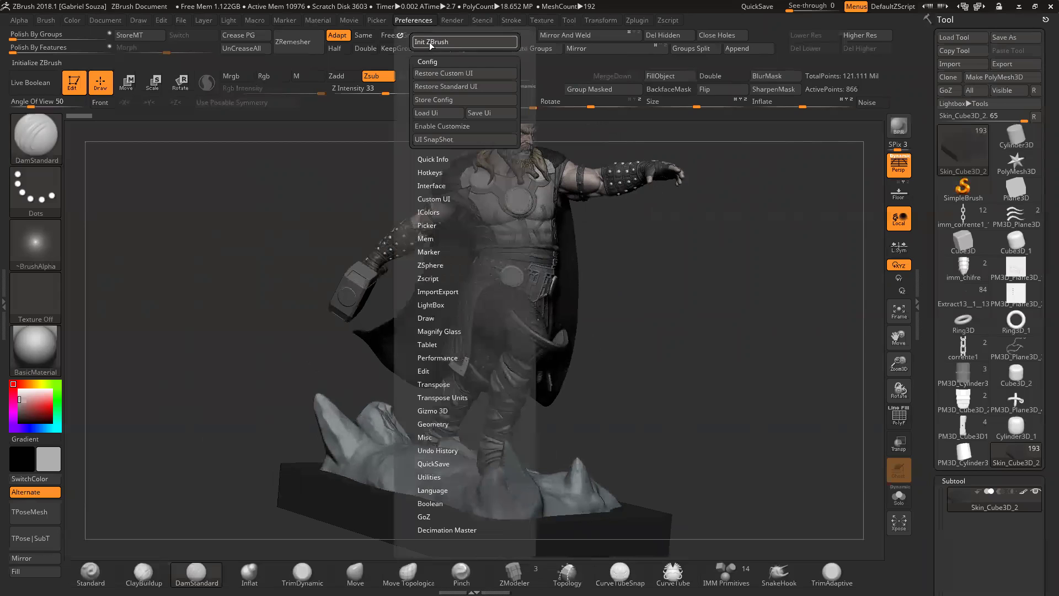
left_click(436, 41)
left_click(568, 334)
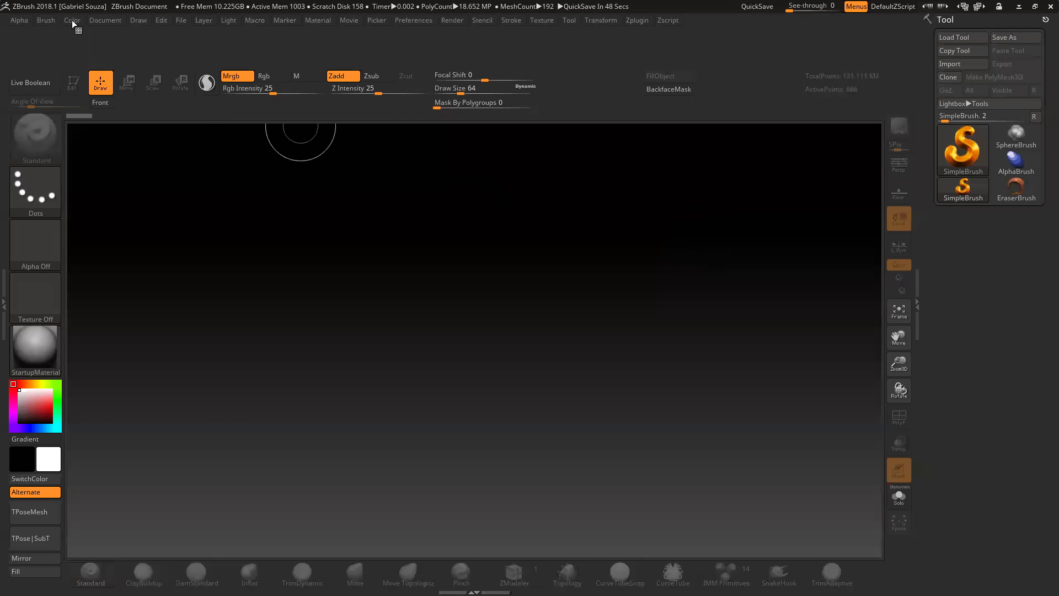
left_click(106, 19)
left_click_drag(124, 246, 103, 247)
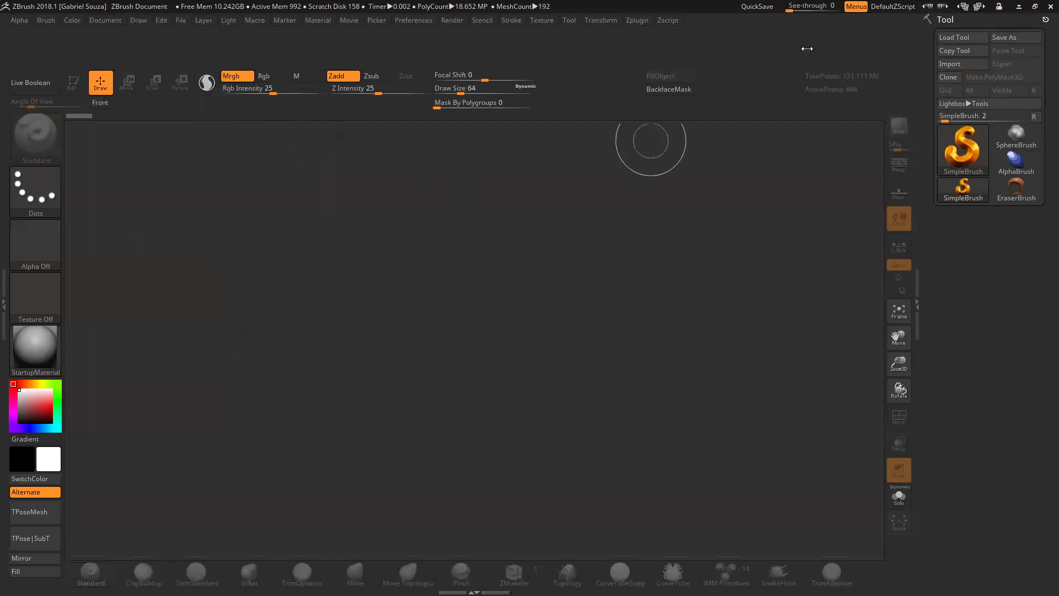
Step: Load the ZTool thor_6_posed_4 from the Documents folder, place it on the canvas and make it editable
left_click(963, 38)
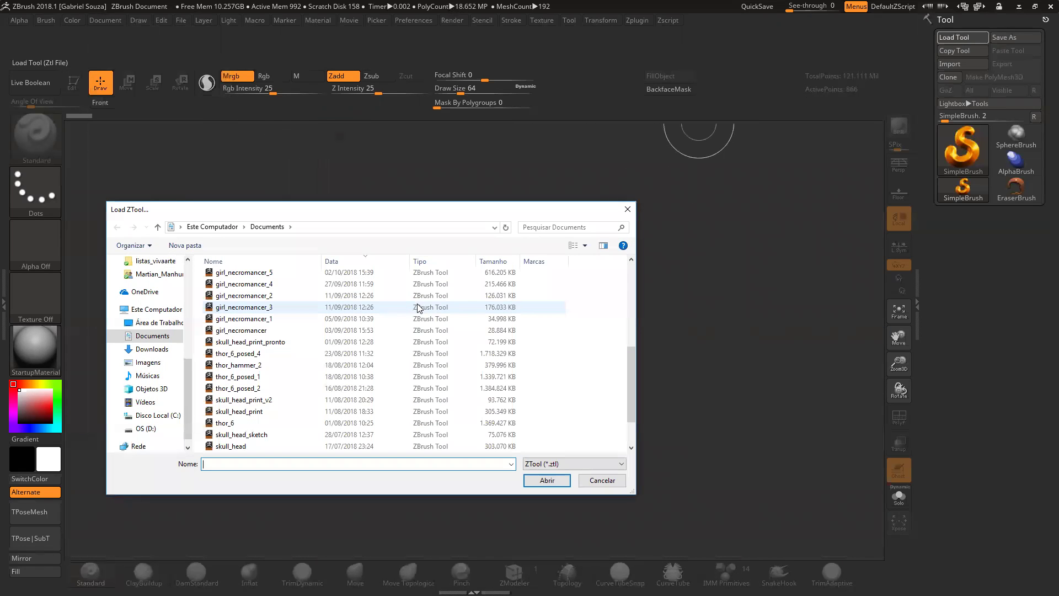
left_click(259, 354)
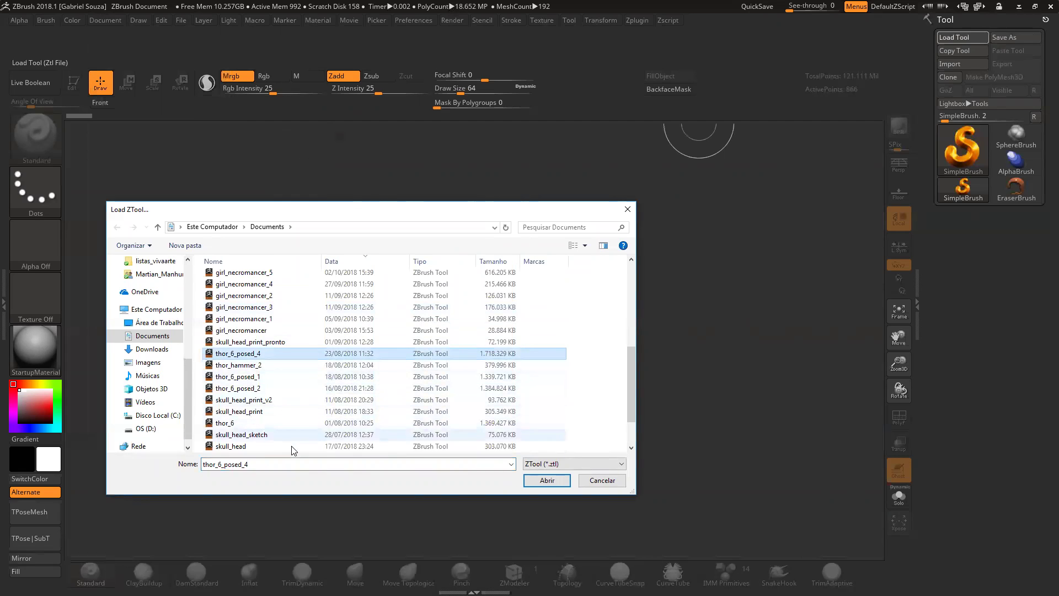
left_click(556, 486)
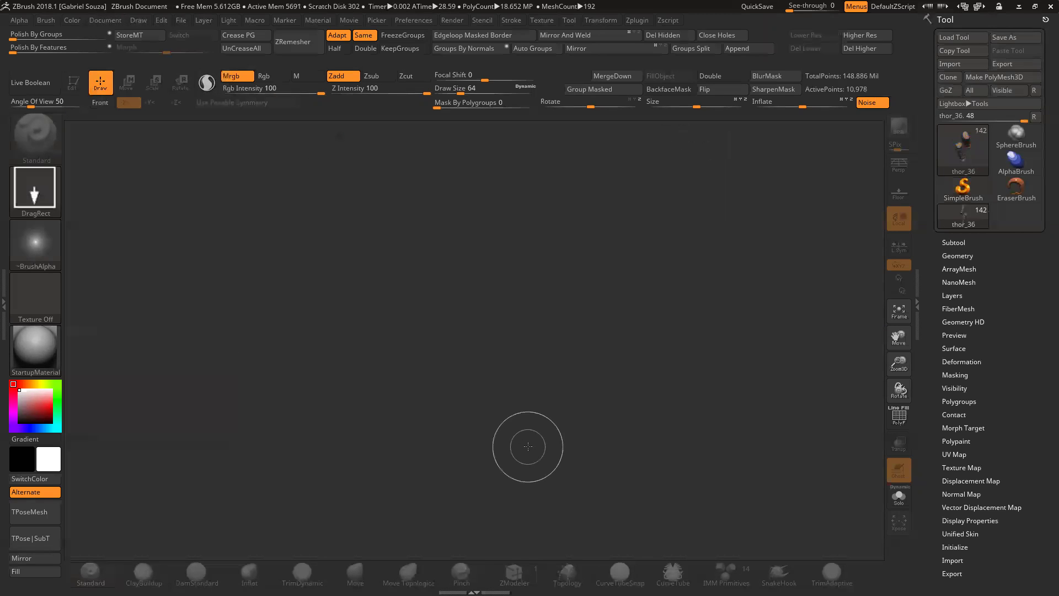
left_click_drag(492, 356, 506, 452)
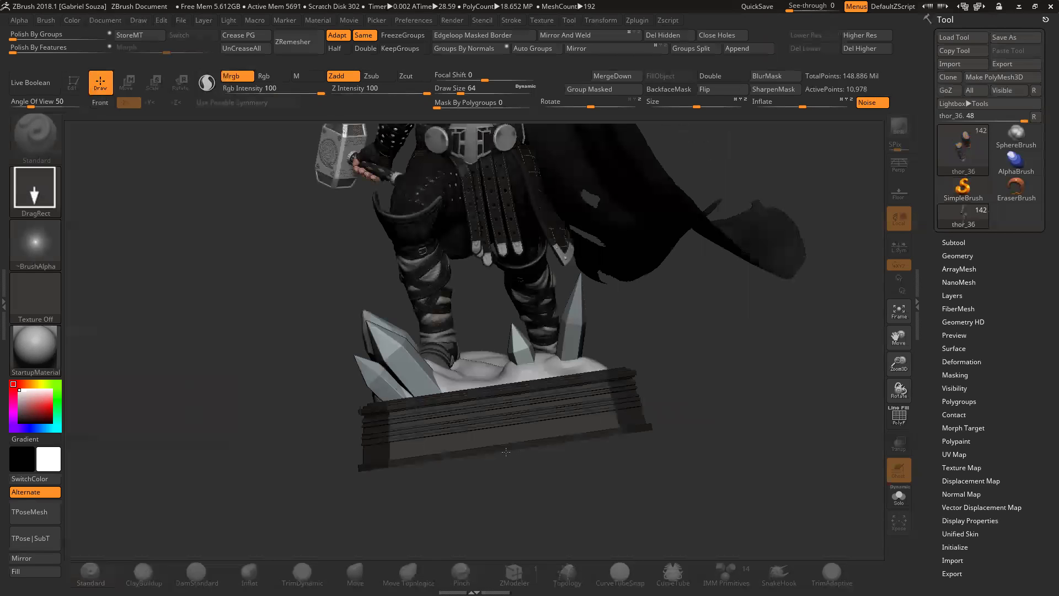
left_click(80, 87)
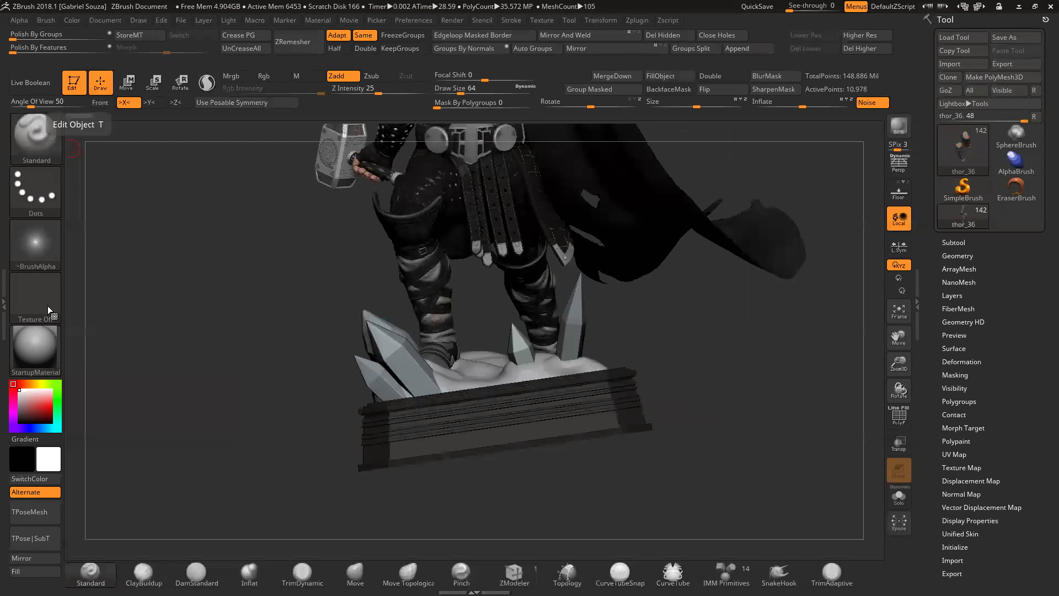
Step: Replace the PolySkin material with the PolySkin_thor material file from the Dropbox folder academia_vivaarte
left_click(41, 336)
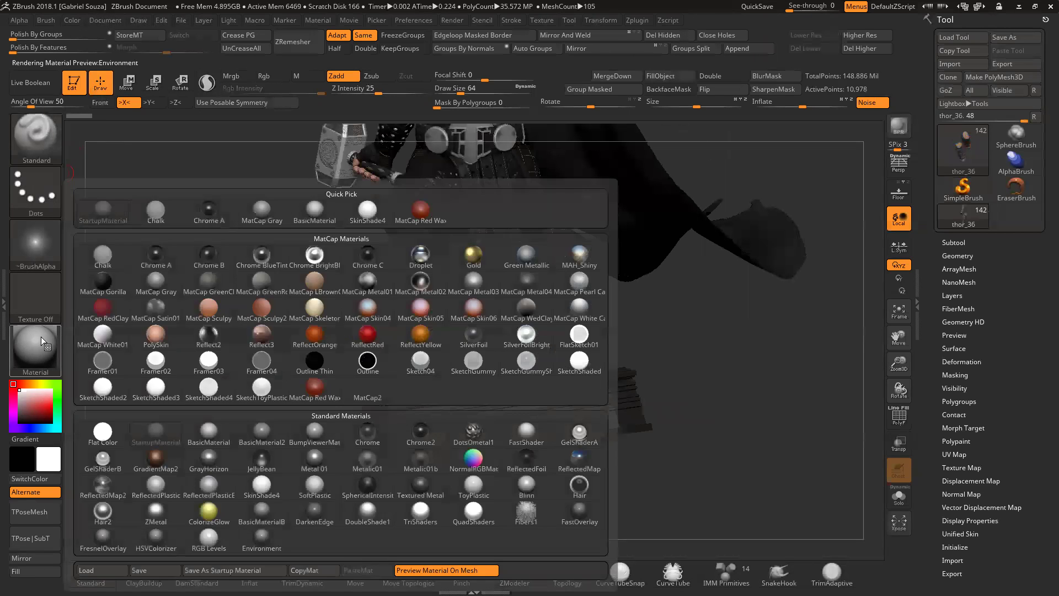
left_click(160, 332)
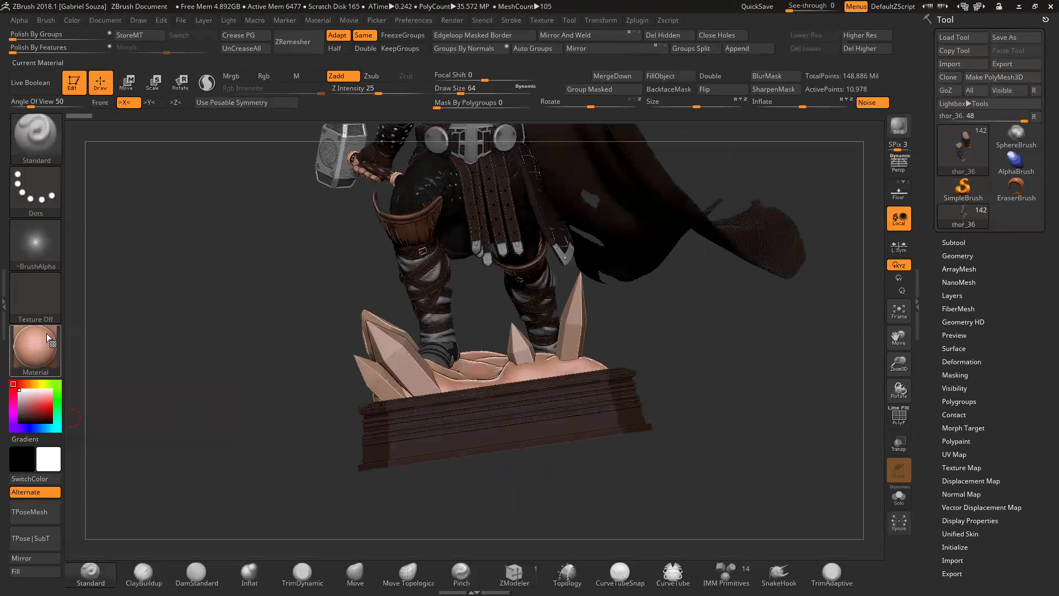
mouse_move(46, 333)
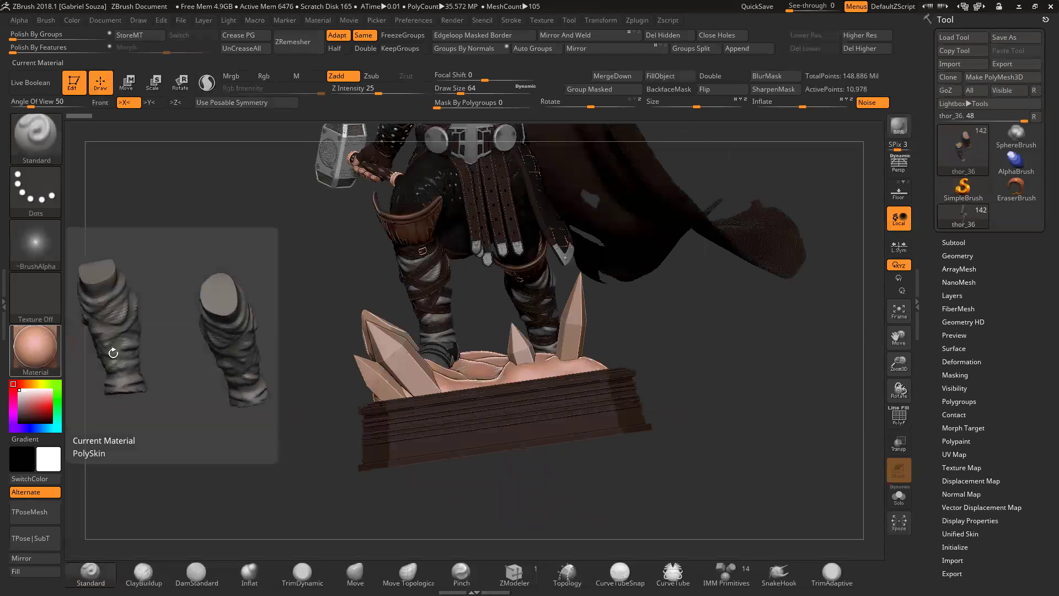
left_click(31, 355)
left_click(105, 569)
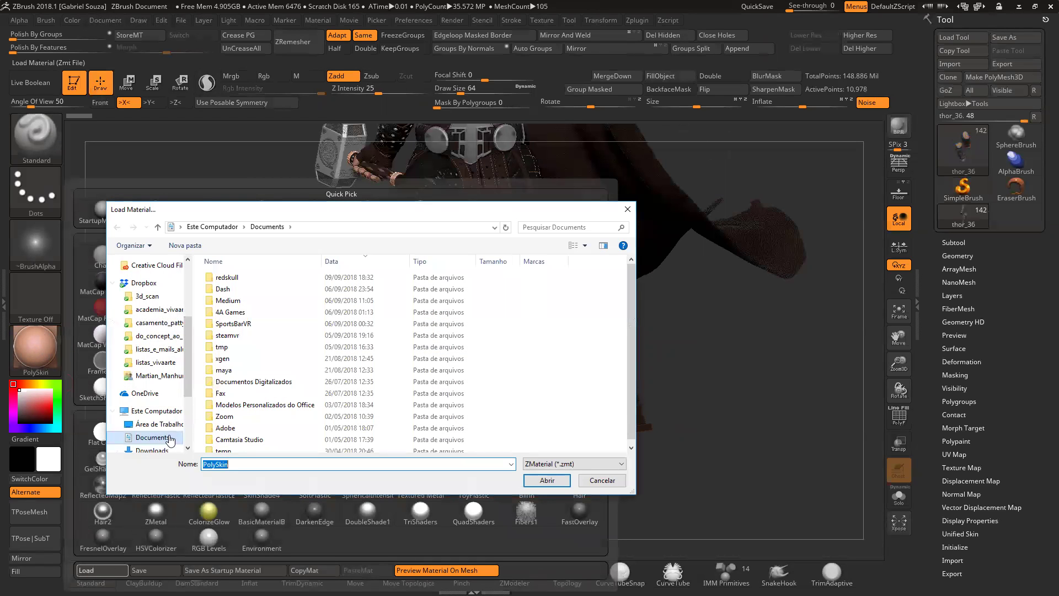
left_click(155, 308)
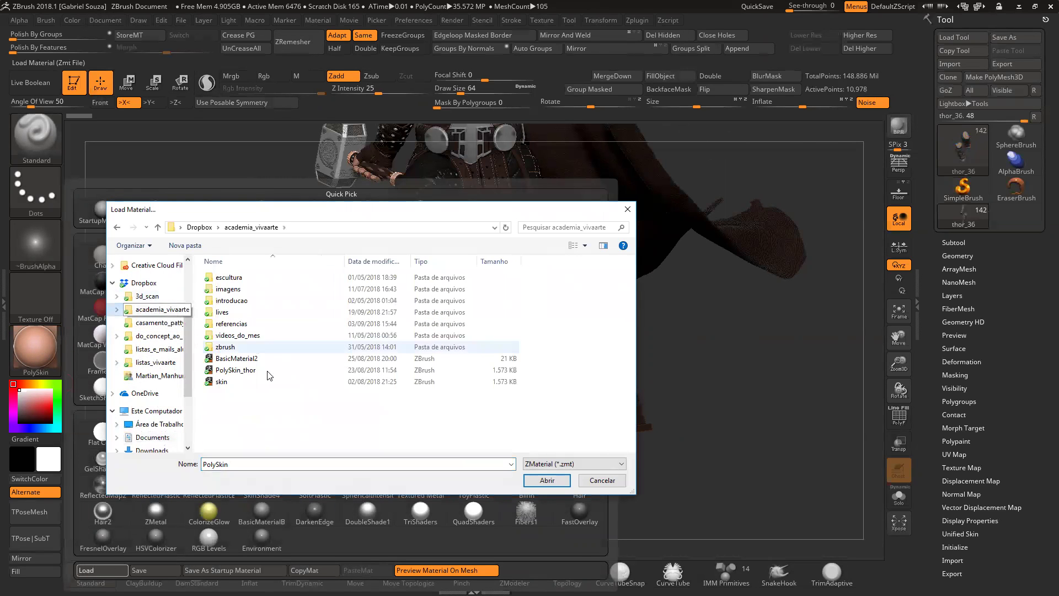
left_click(263, 370)
left_click(547, 480)
left_click(92, 22)
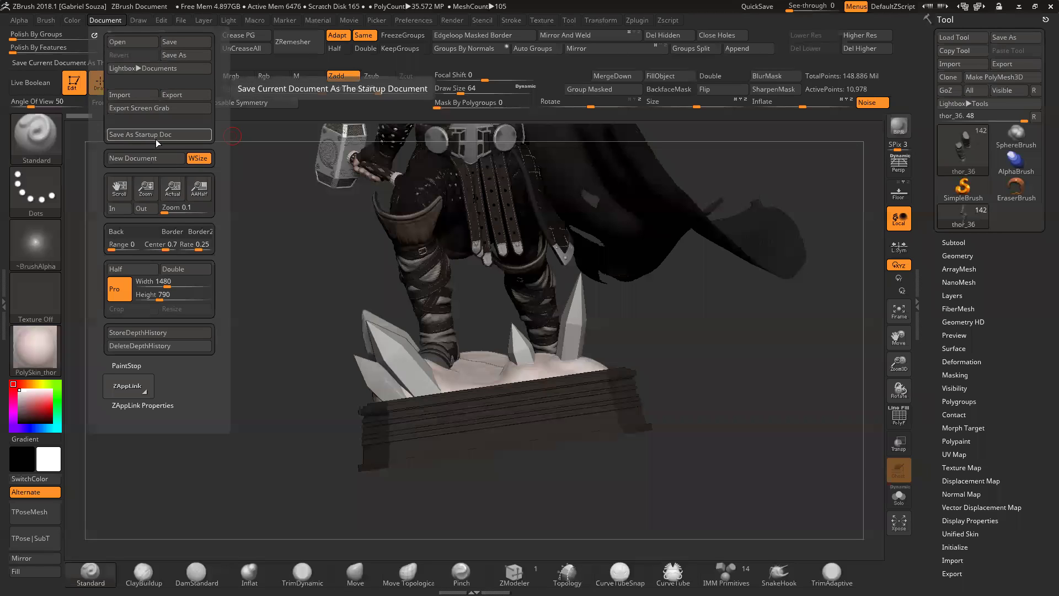
Step: Select BasicMaterial2 and load the BasicMaterial2 file from the academia_vivaarte folder into its slot
left_click(47, 330)
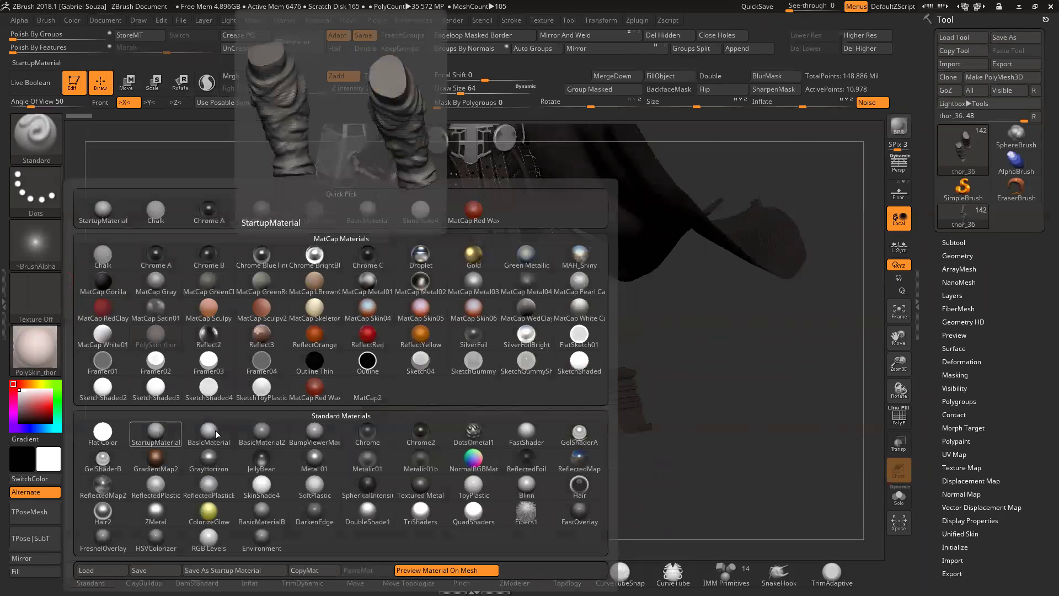
left_click(262, 430)
left_click(39, 348)
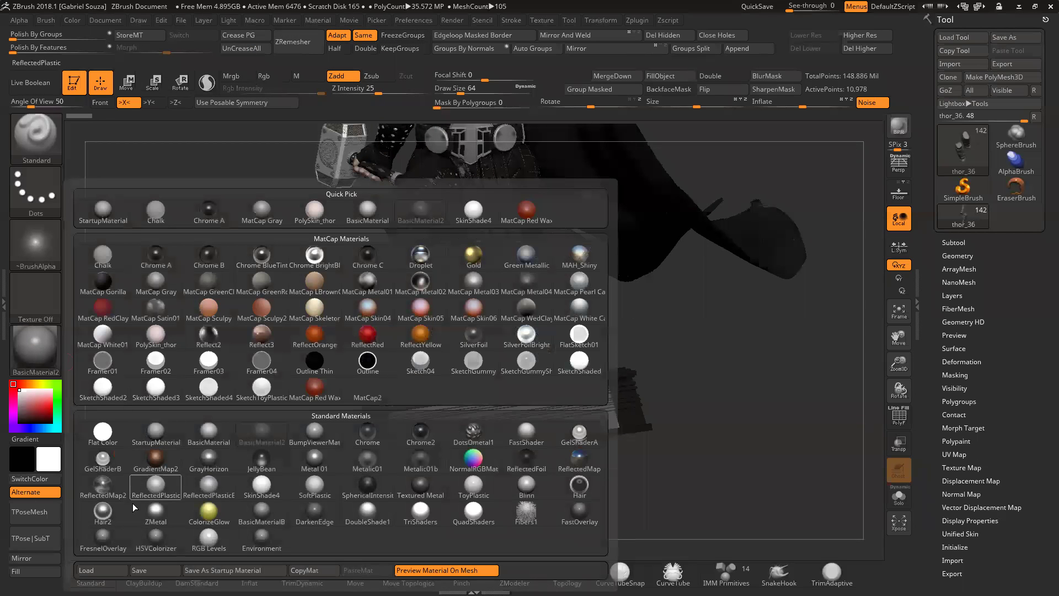
left_click(88, 570)
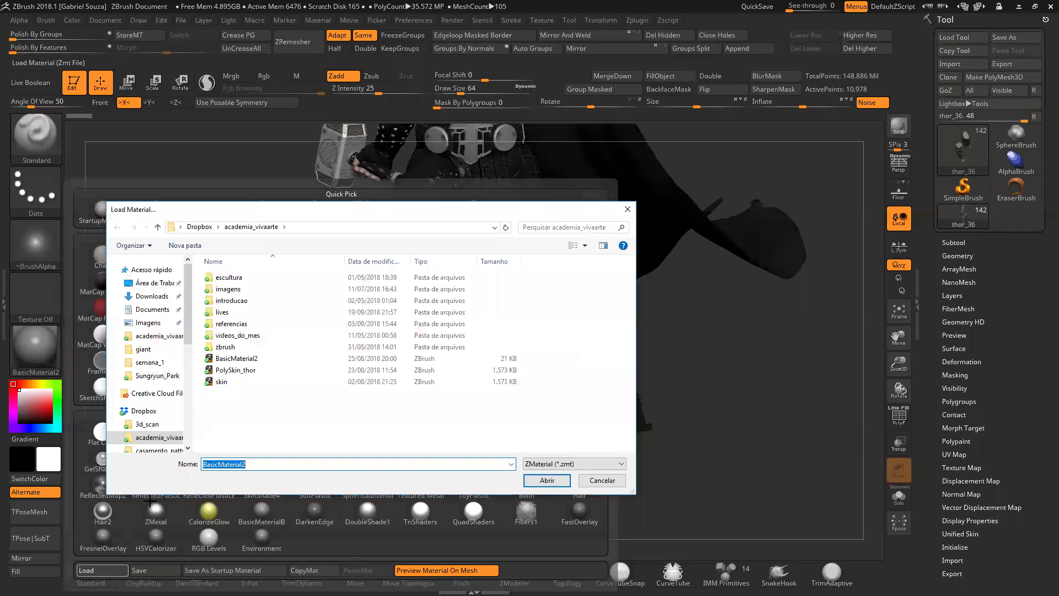
left_click(243, 359)
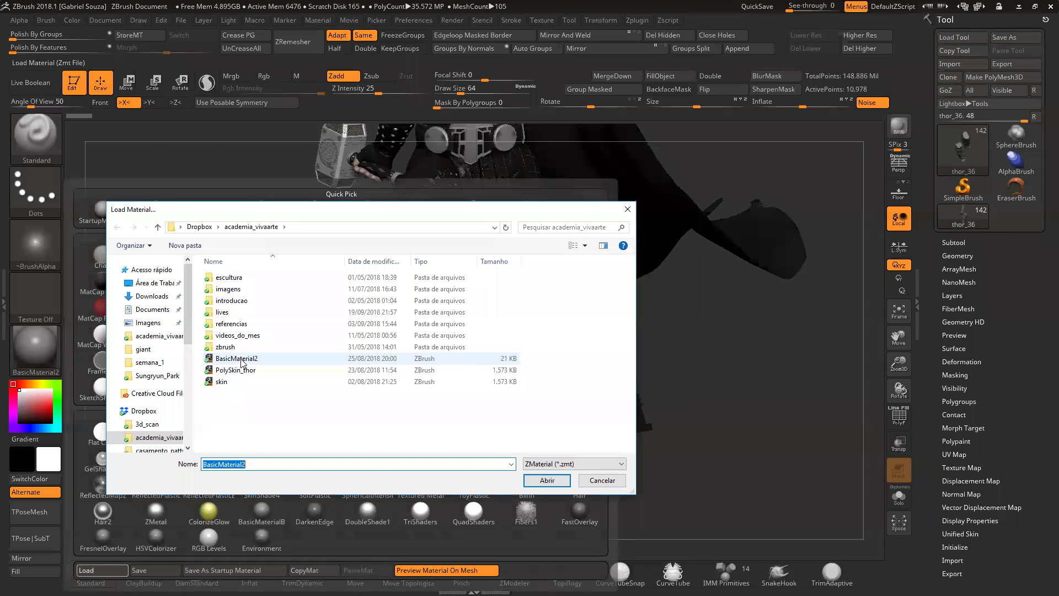
left_click(547, 480)
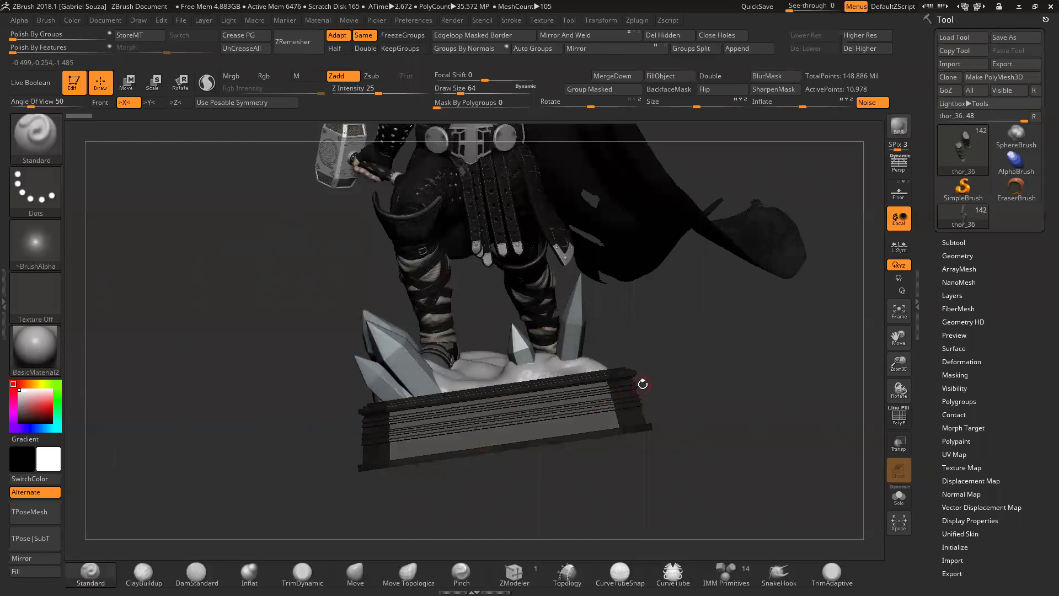
Step: Examine the painted Thor's crystal base, upper body, hammer and cape from several angles
left_click_drag(714, 348, 741, 307)
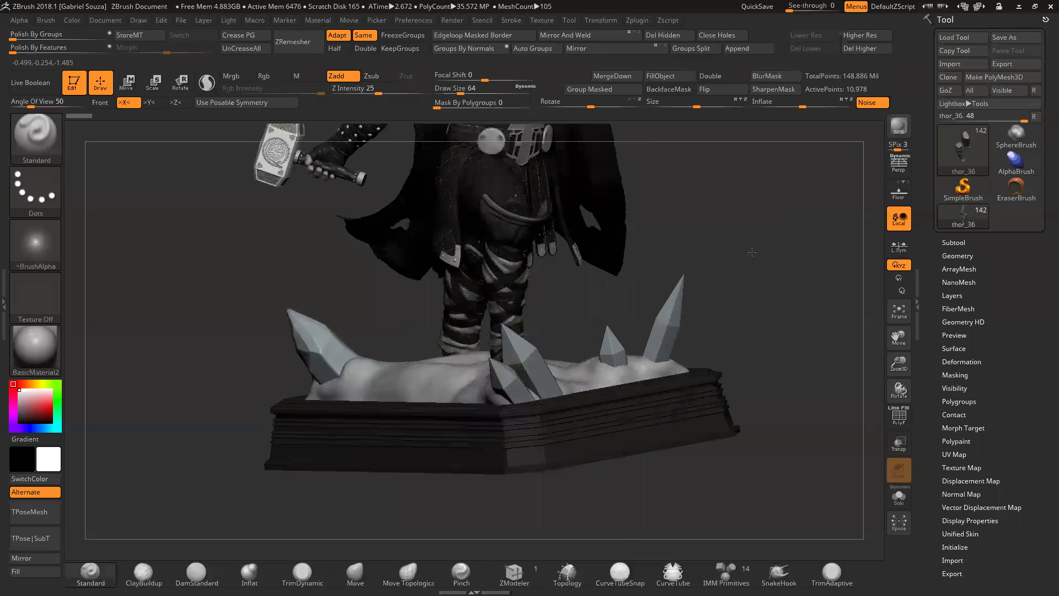
left_click_drag(695, 473, 682, 503, "alt")
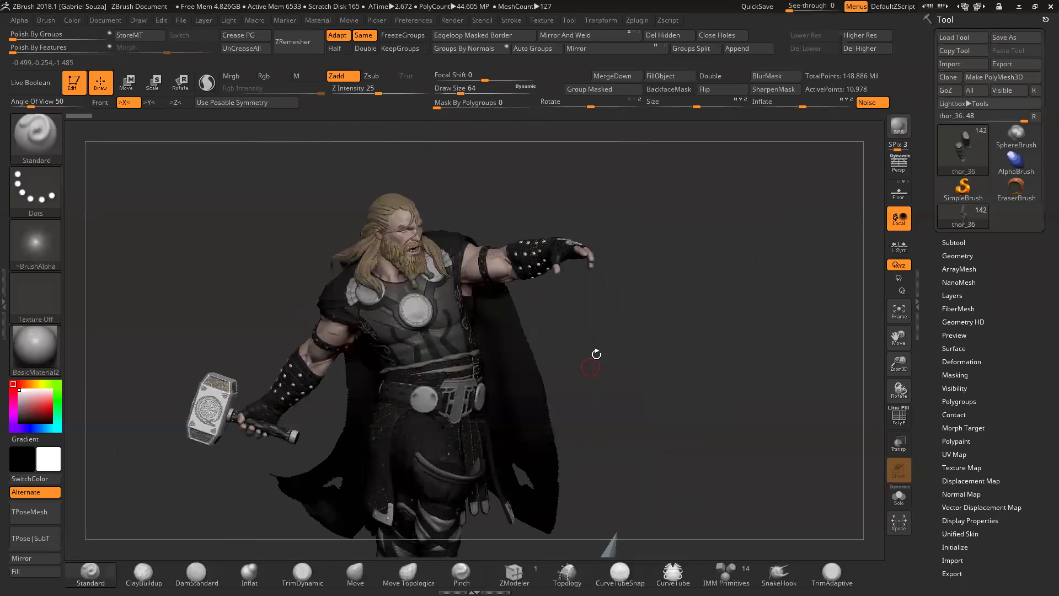
left_click_drag(625, 307, 565, 341)
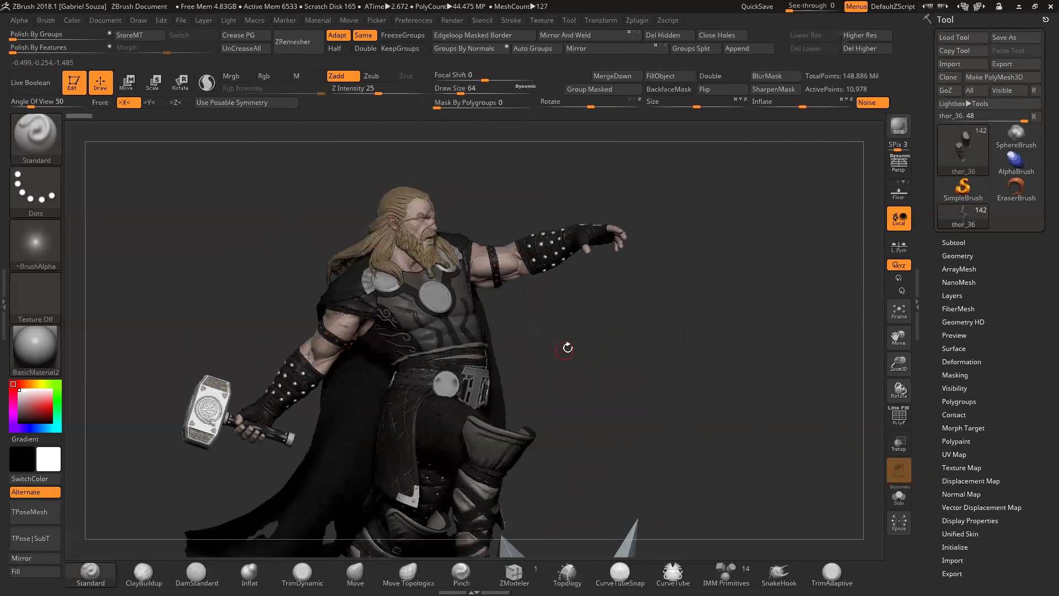
left_click_drag(591, 355, 552, 364)
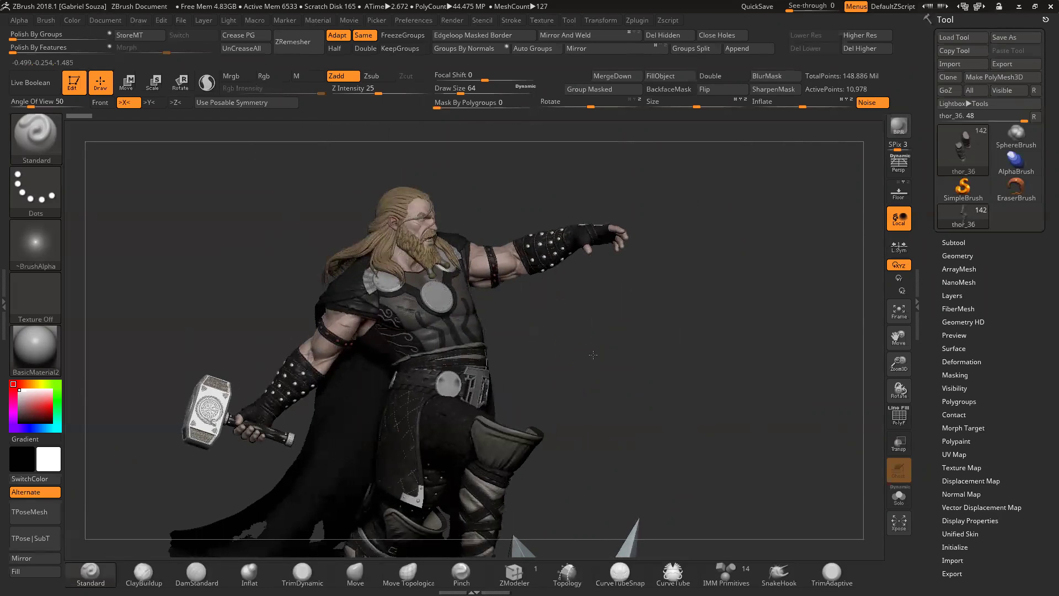
left_click_drag(649, 350, 604, 346)
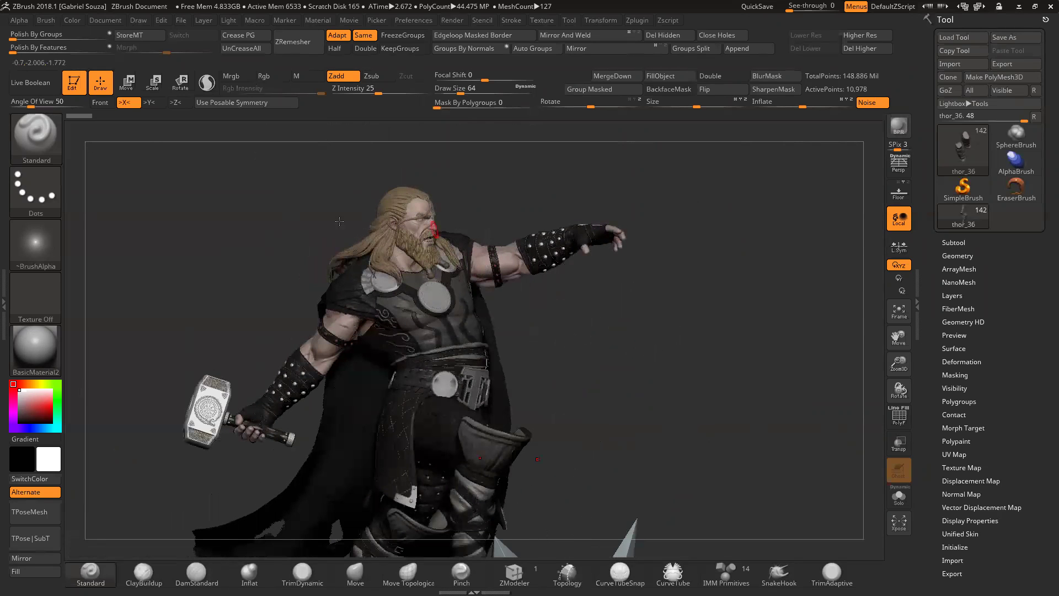
Step: Frame the thigh and knee armour up close and raise all subtools to their highest subdivision level
left_click_drag(901, 364, 903, 481)
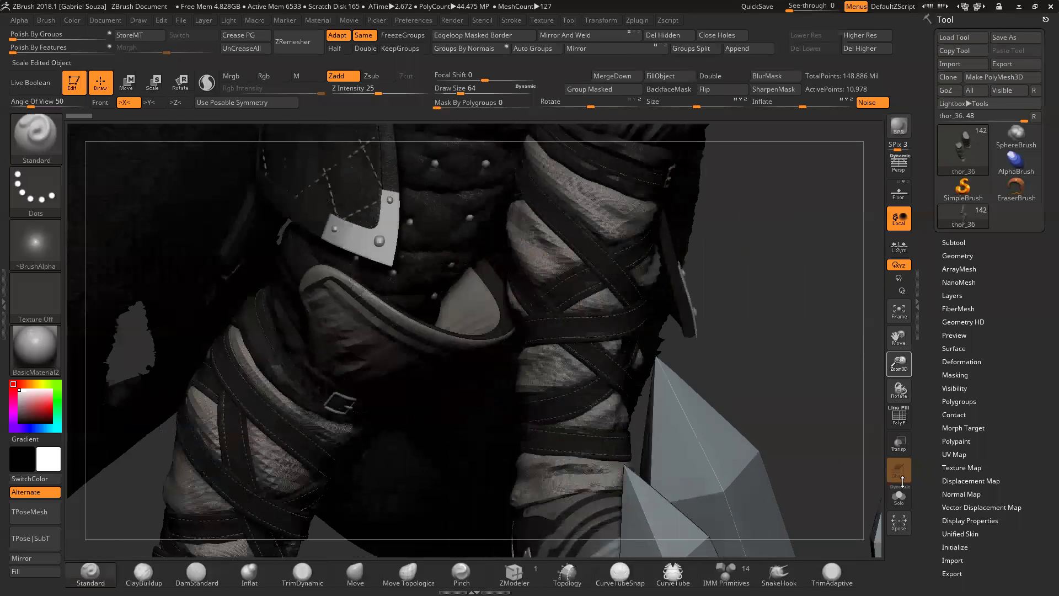
left_click_drag(805, 215, 750, 496, "alt")
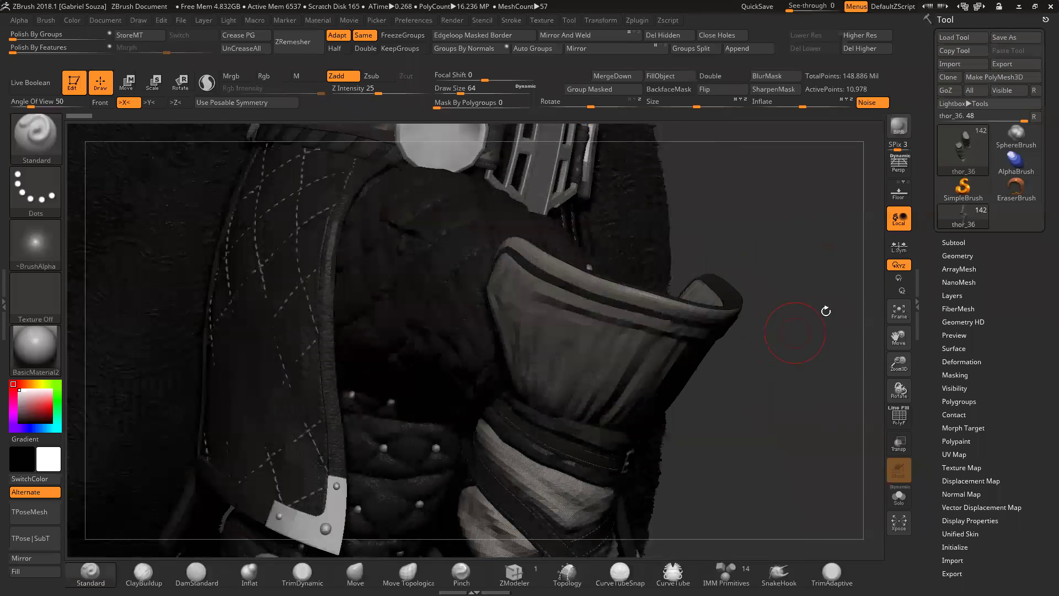
left_click(953, 242)
left_click(1015, 525)
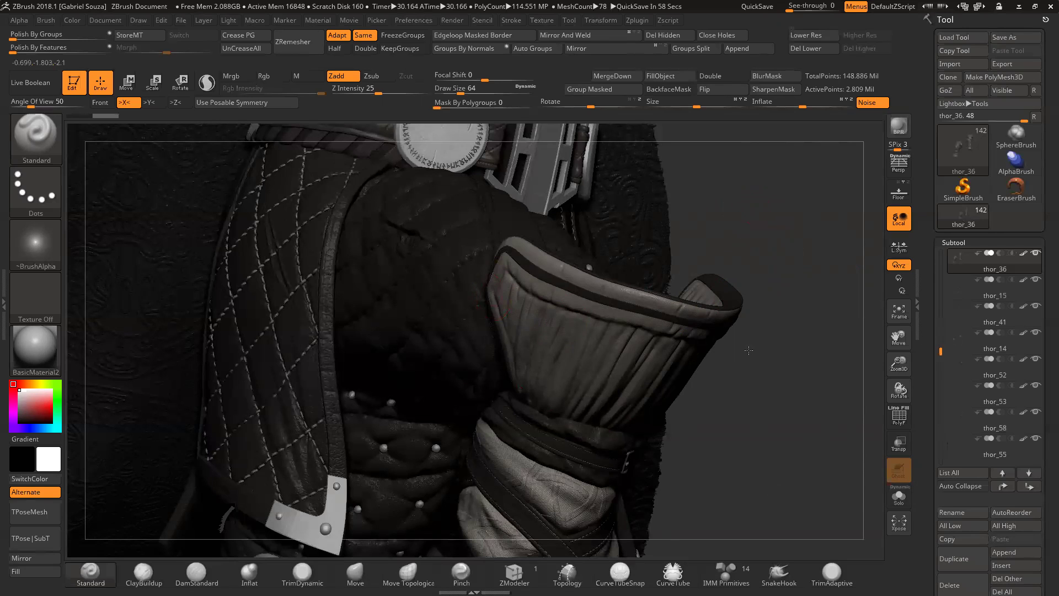
Step: Examine the belt and stitched leather up close, and the whole Thor figure with its base from several angles
left_click_drag(749, 350, 743, 493, "alt")
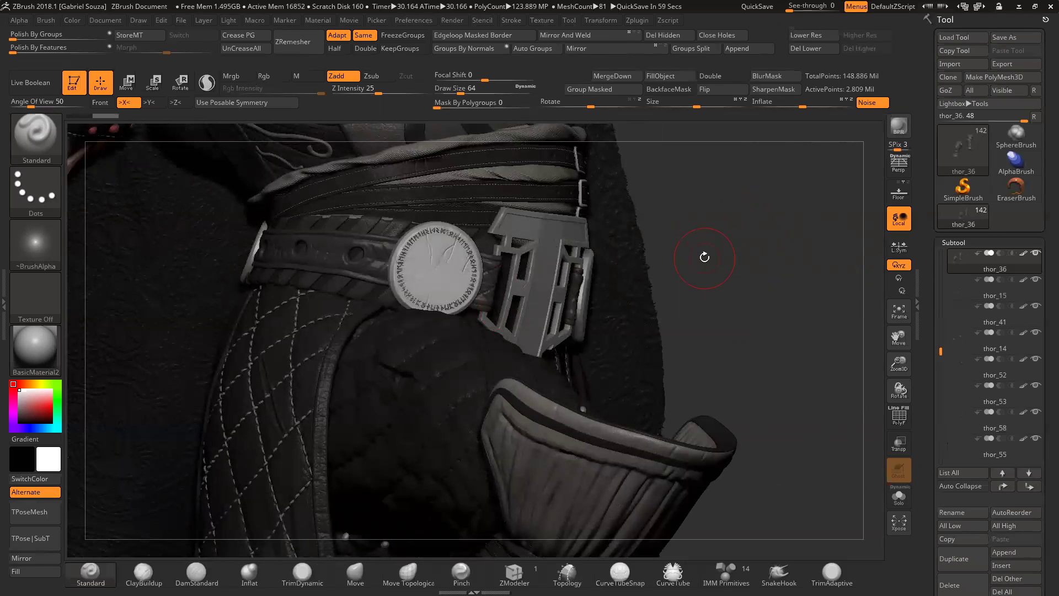
key("f")
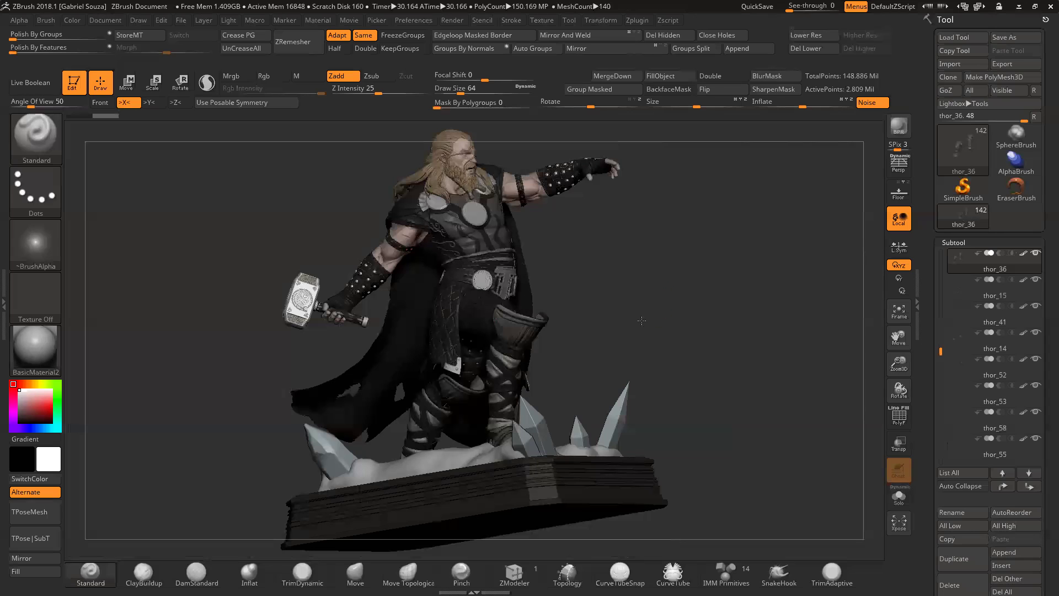
left_click_drag(634, 322, 543, 328)
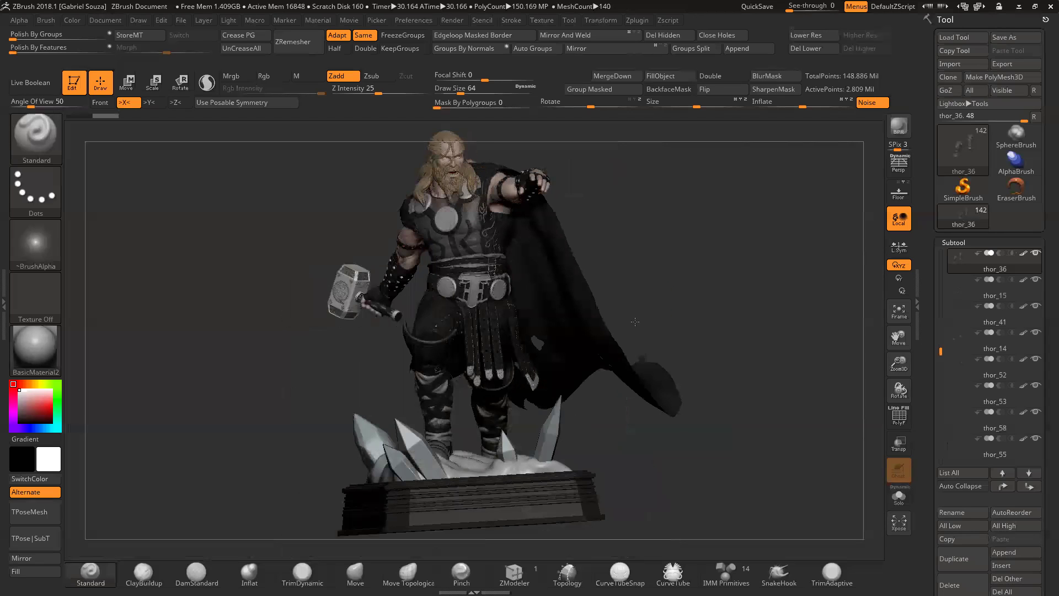
mouse_move(662, 247)
left_mouse_down()
mouse_move(712, 240)
mouse_move(666, 240)
mouse_move(678, 240)
left_mouse_up()
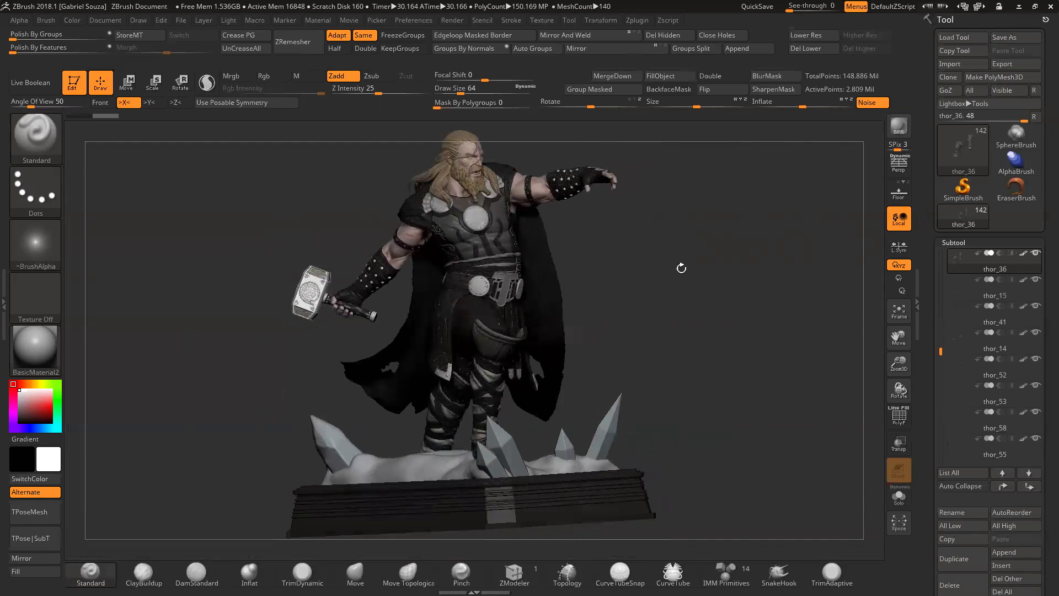
Step: Enable Dynamic Solo, orbit the figure to show only the active leg subtool, and turn Dynamic Solo off again
left_click(895, 486)
left_click_drag(727, 324, 759, 376)
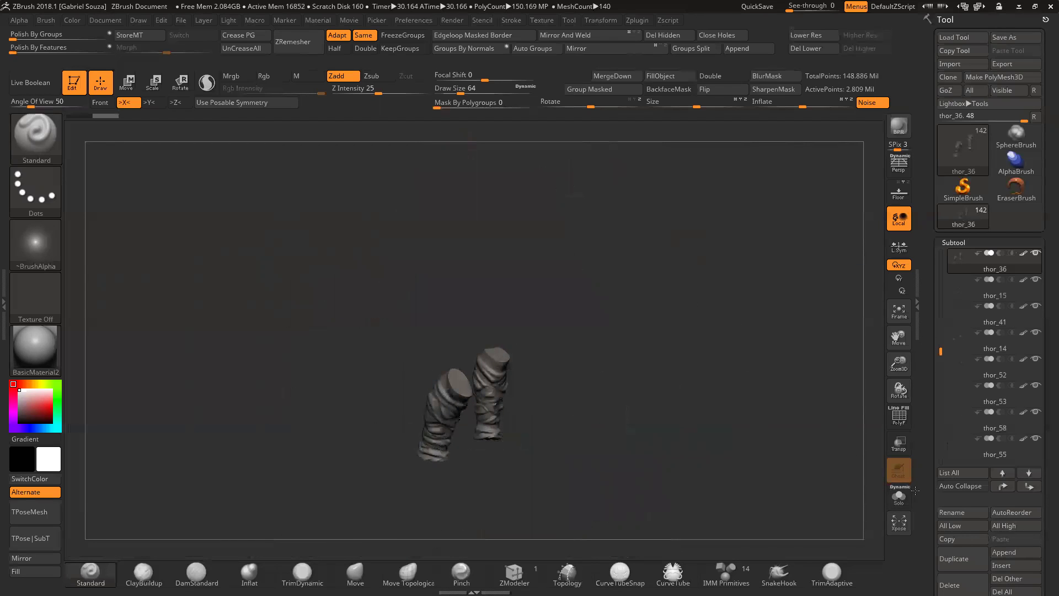
left_click(897, 488)
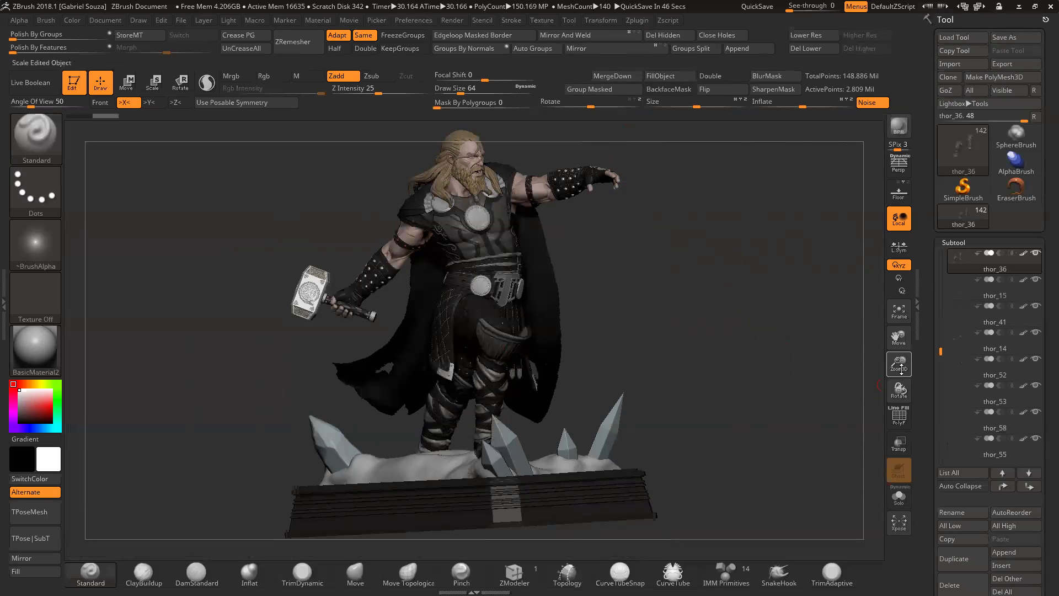
left_click(637, 21)
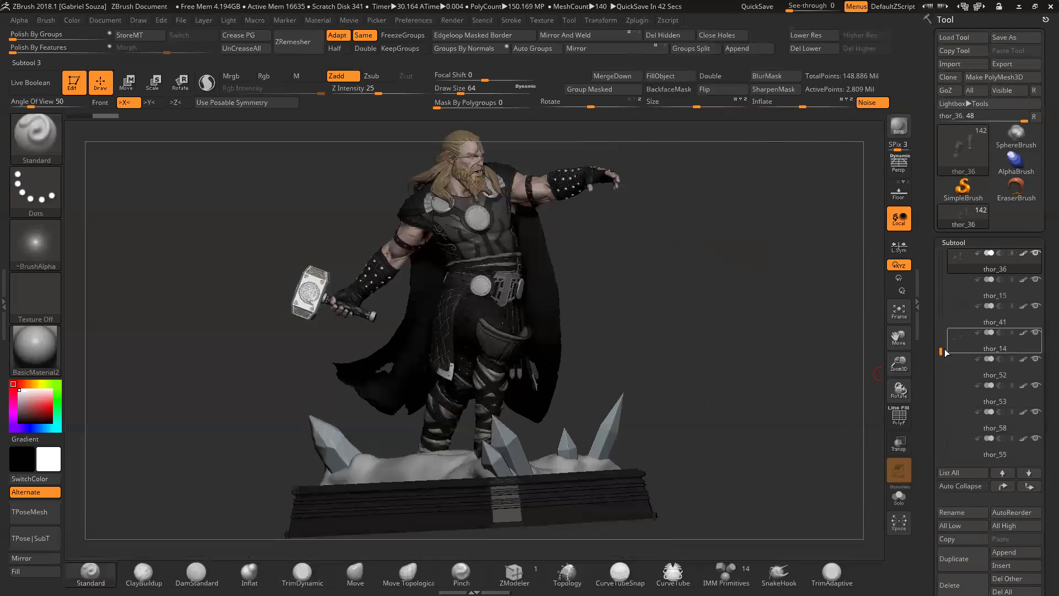
Step: Isolate the loose hair strands across Thor's face in Solo mode and display their PolyFrame
left_click_drag(898, 364, 794, 197)
left_click_drag(764, 360, 743, 488, "alt")
left_click_drag(745, 309, 731, 405, "alt")
left_click_drag(693, 186, 743, 391, "alt")
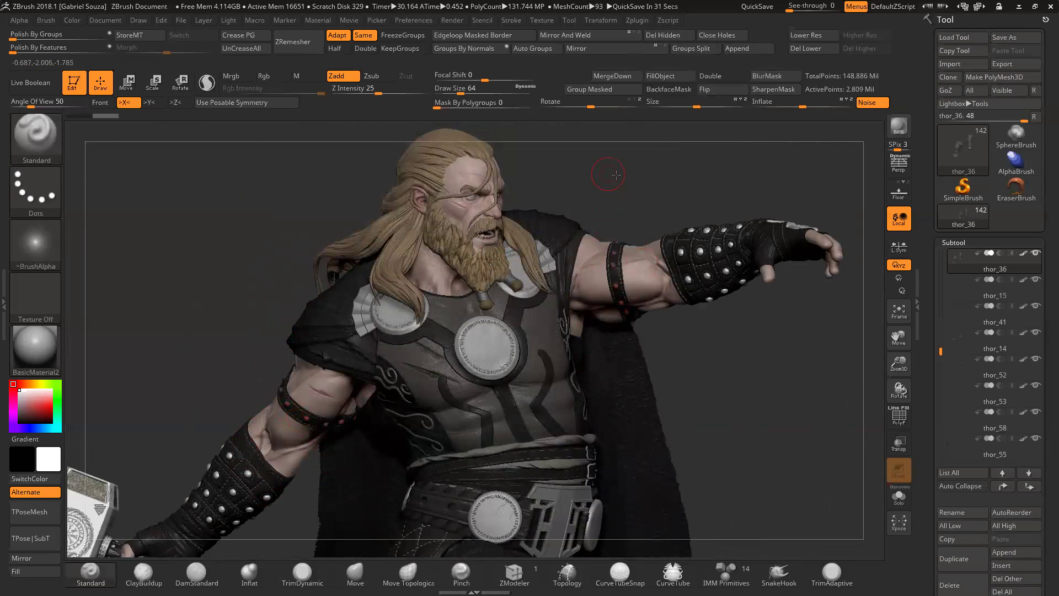
left_click_drag(611, 174, 618, 175)
left_click(522, 175, "alt")
left_click(899, 497)
key("f")
left_click_drag(809, 350, 771, 350)
key("shift+f")
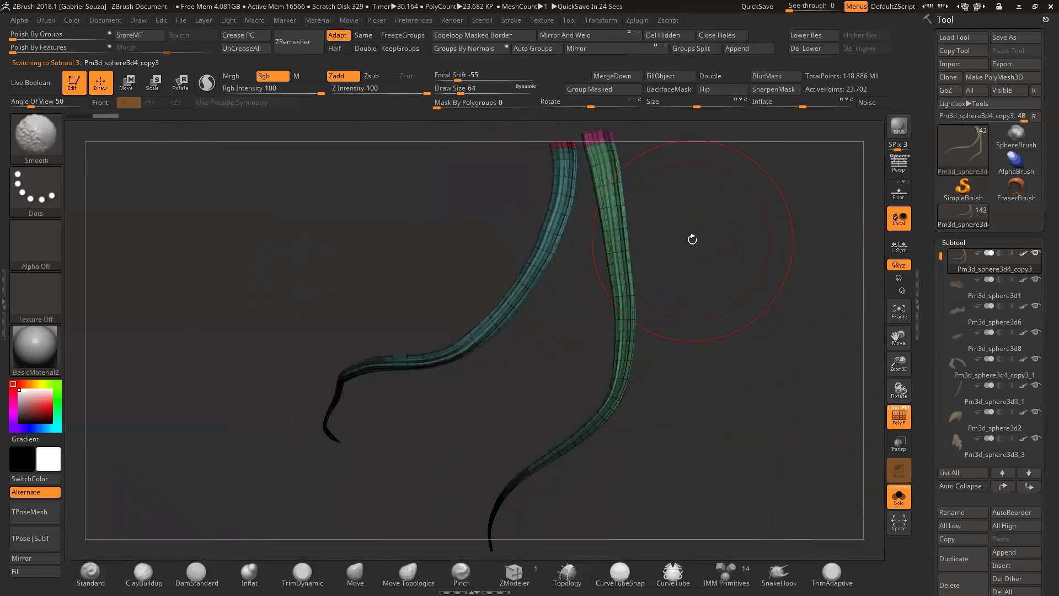
Step: Examine the isolated hair strands from several angles, hide the PolyFrame and turn Solo mode off
left_click_drag(692, 239, 673, 234, "shift")
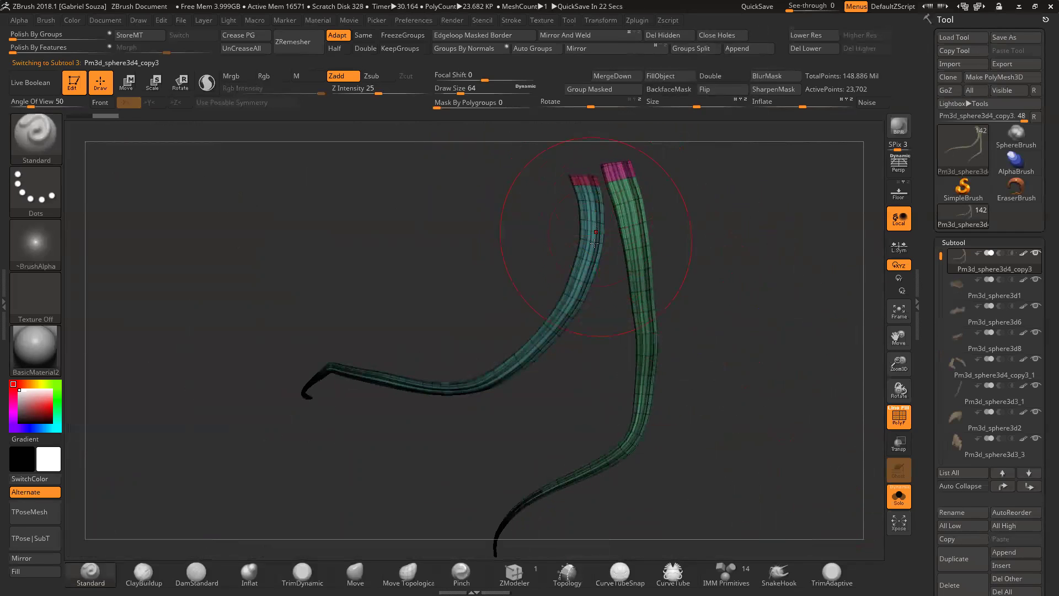
mouse_move(460, 341)
left_mouse_down()
mouse_move(278, 402)
mouse_move(354, 362)
left_mouse_up()
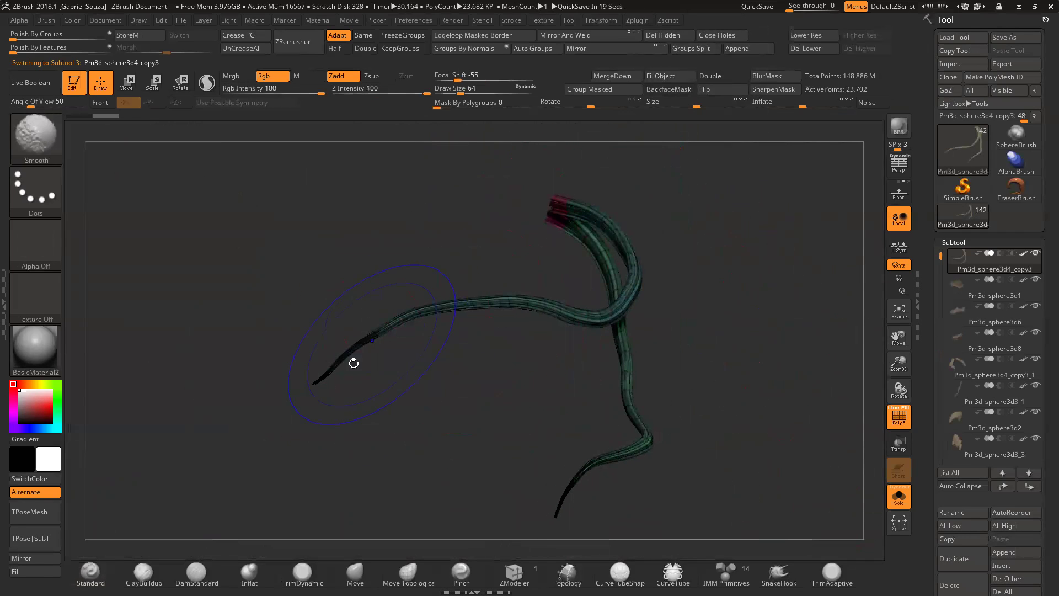
left_click_drag(741, 359, 782, 378)
key("shift+f")
left_click_drag(782, 338, 796, 422)
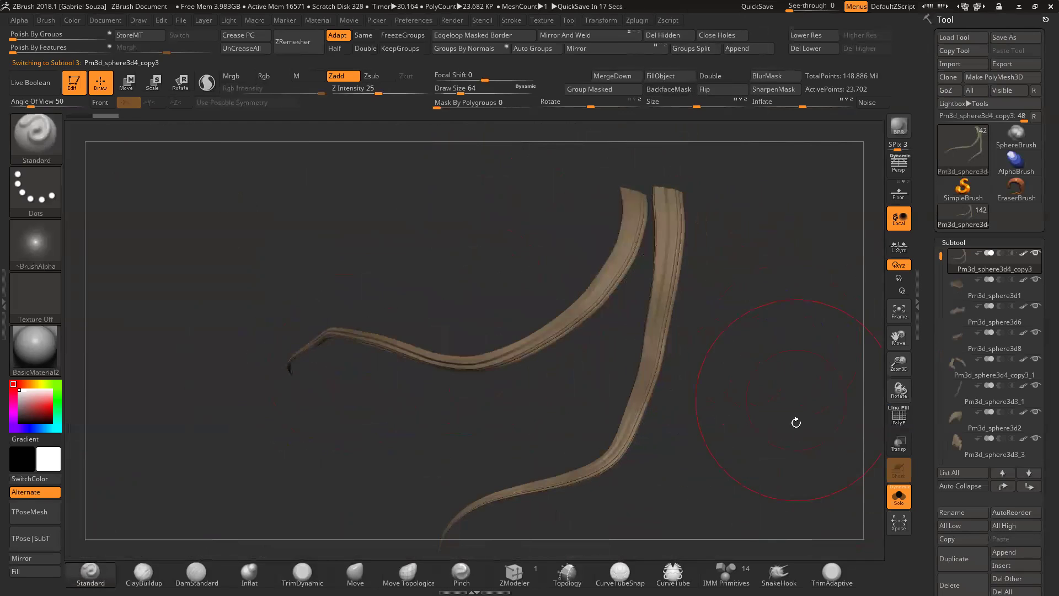
left_click(899, 499)
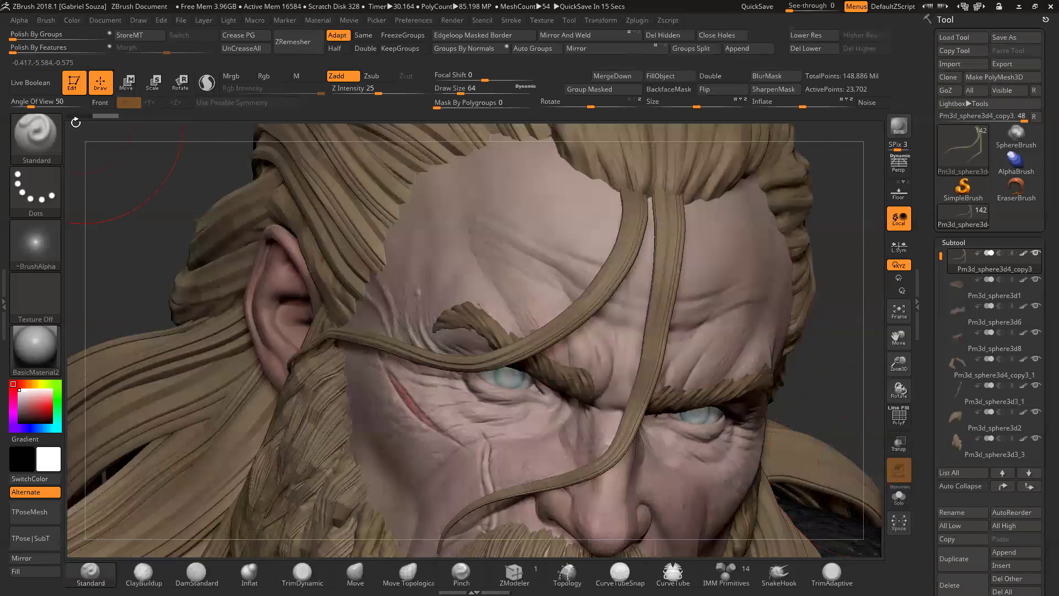
Step: Load the DE_HairTubes brush from file and show the whole head of the Thor figure
left_click(48, 131)
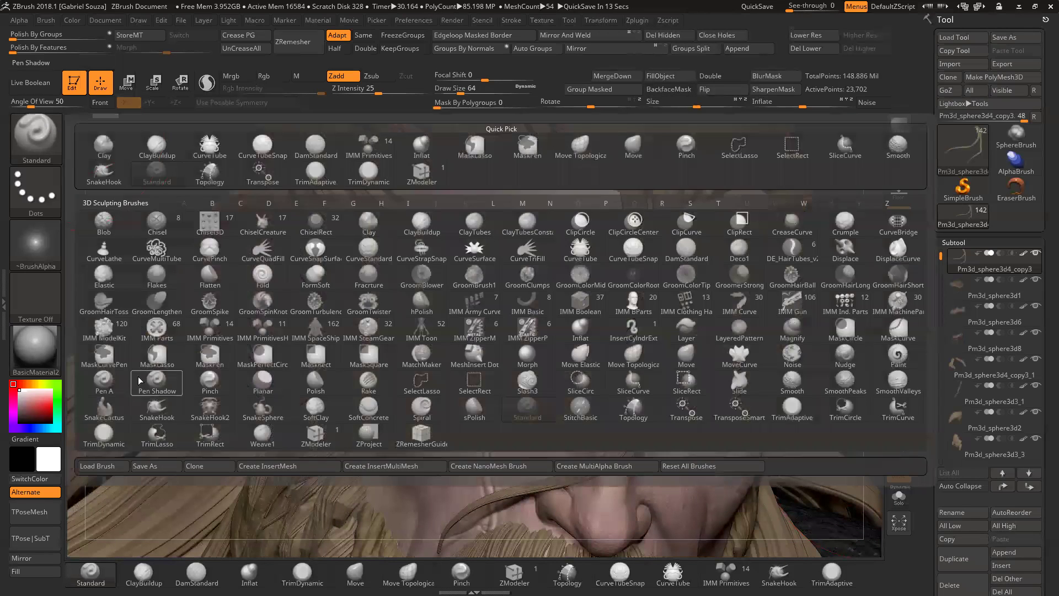
left_click(110, 467)
left_click(264, 359)
left_click(551, 483)
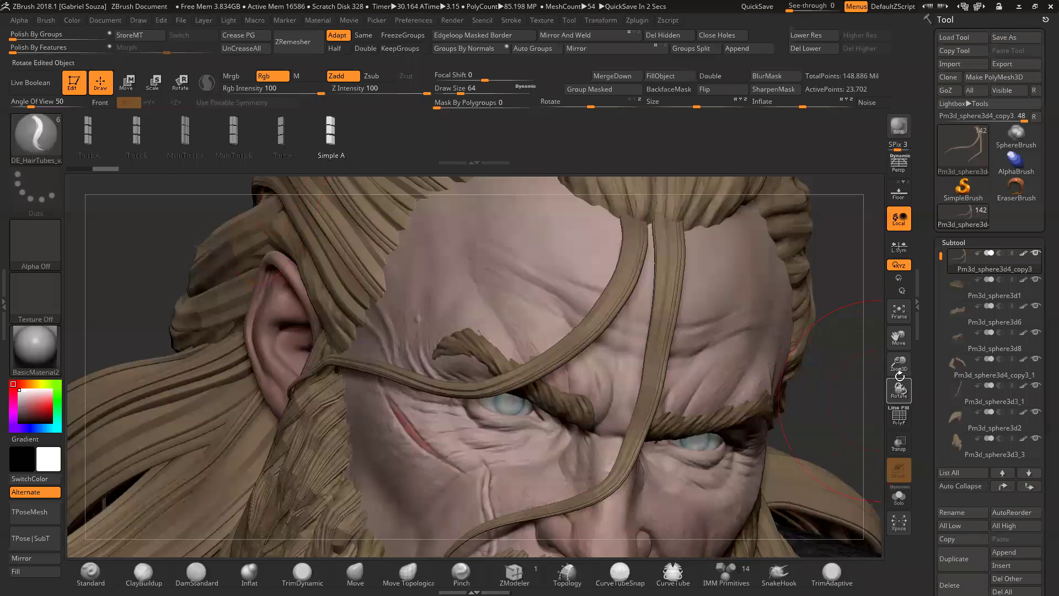
left_click_drag(898, 364, 773, 363)
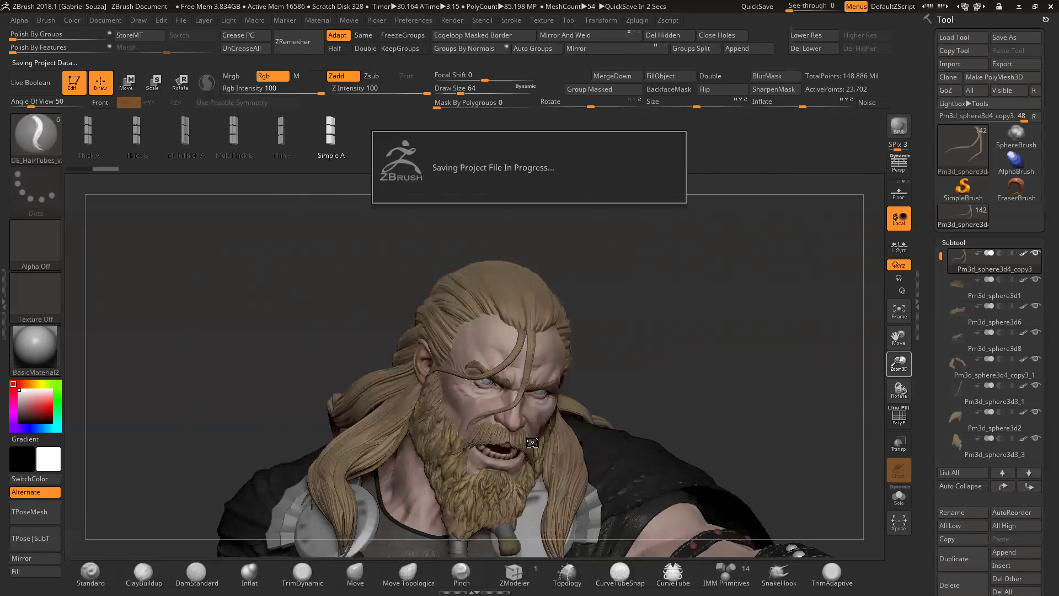
Step: In a fresh ZBrush session, load the girl_necromancer_5 tool from the Documents folder
key("alt+Tab")
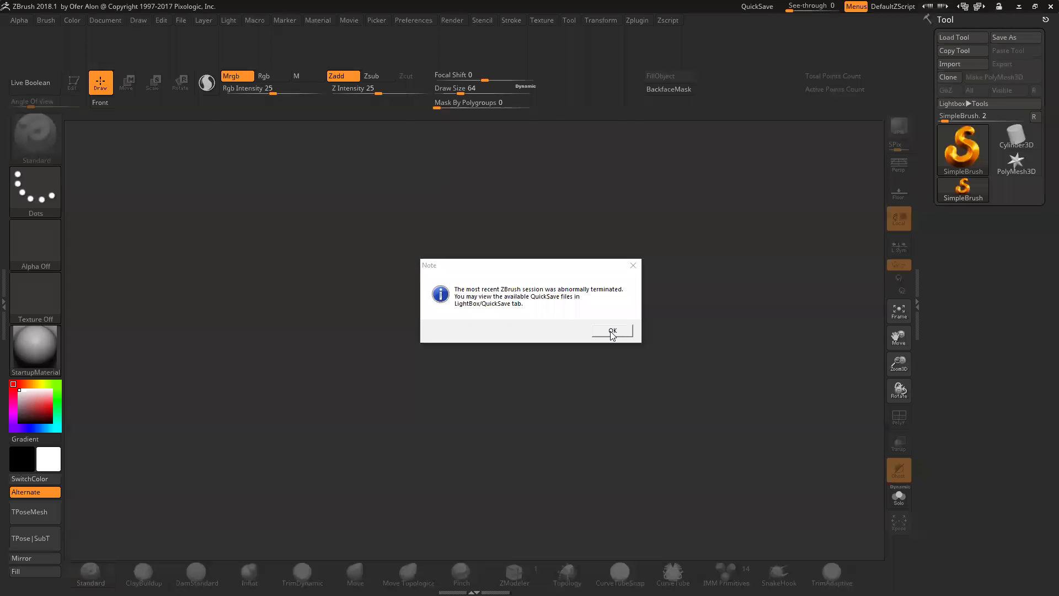
left_click(612, 331)
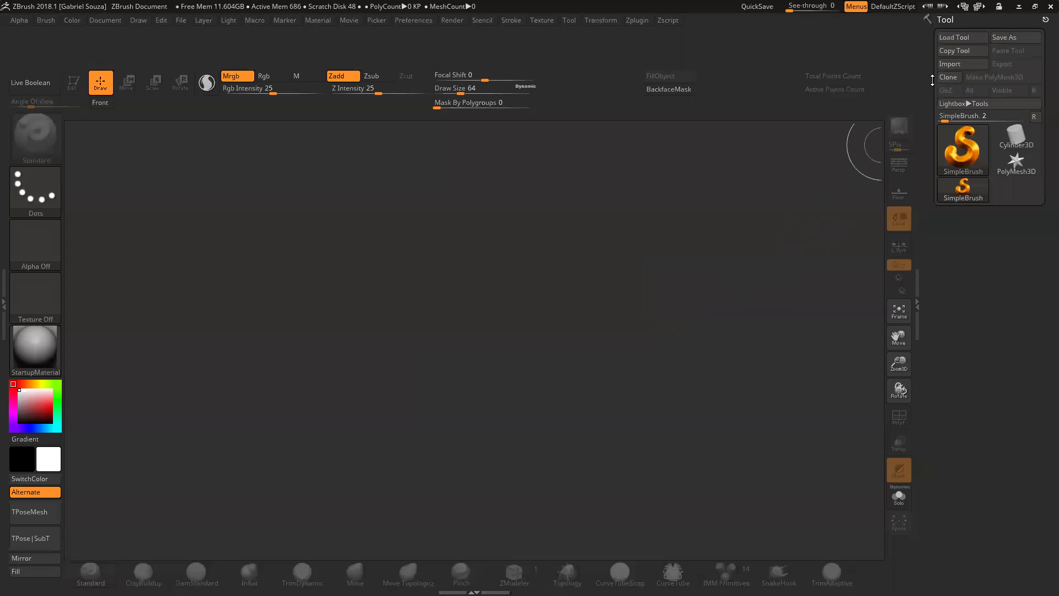
left_click(966, 35)
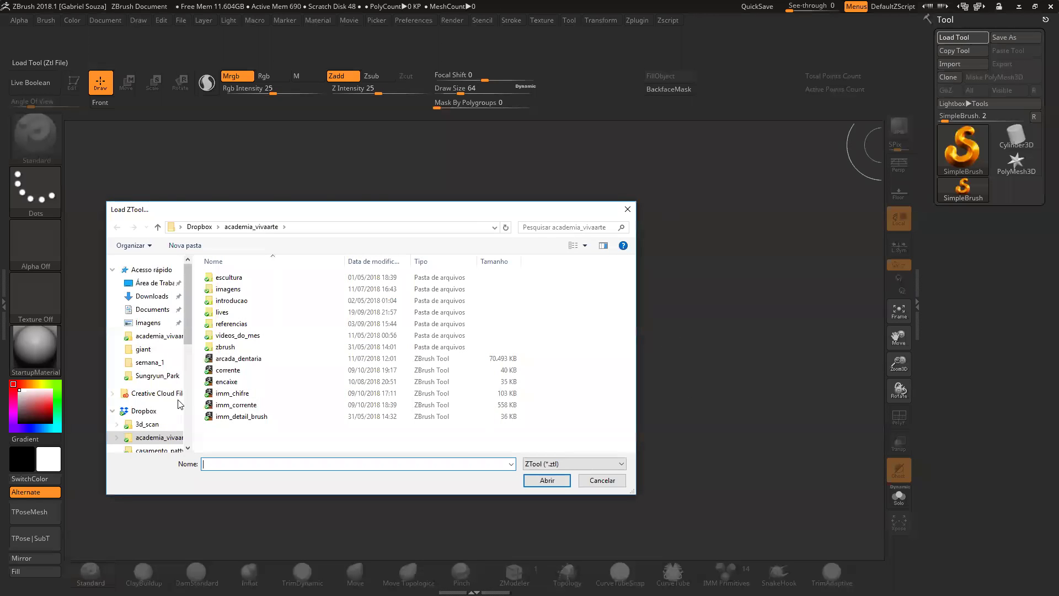
scroll(178, 404, "down", 2)
scroll(174, 405, "down", 3)
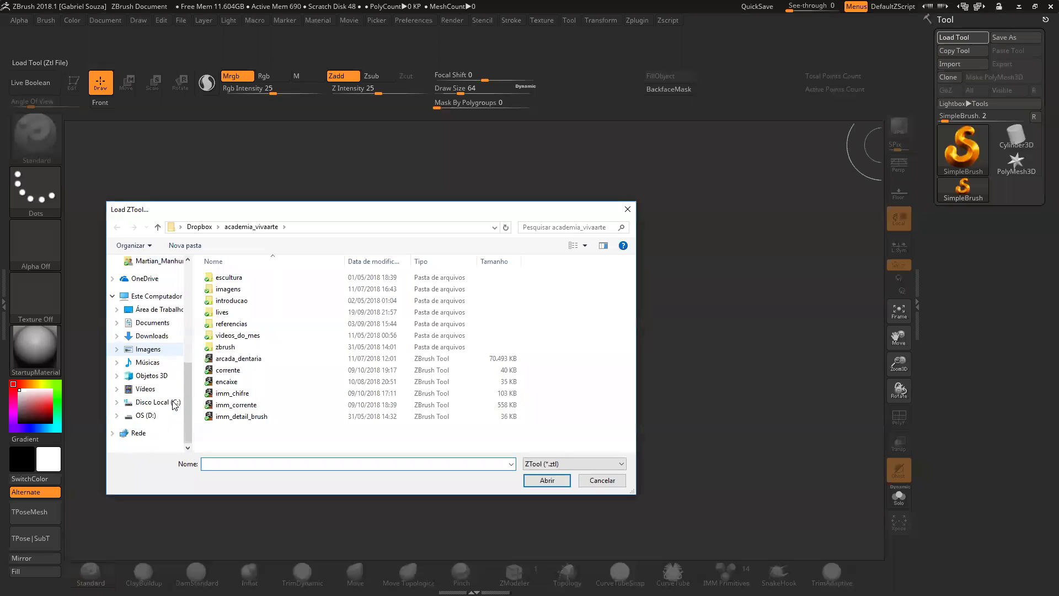
left_click(148, 325)
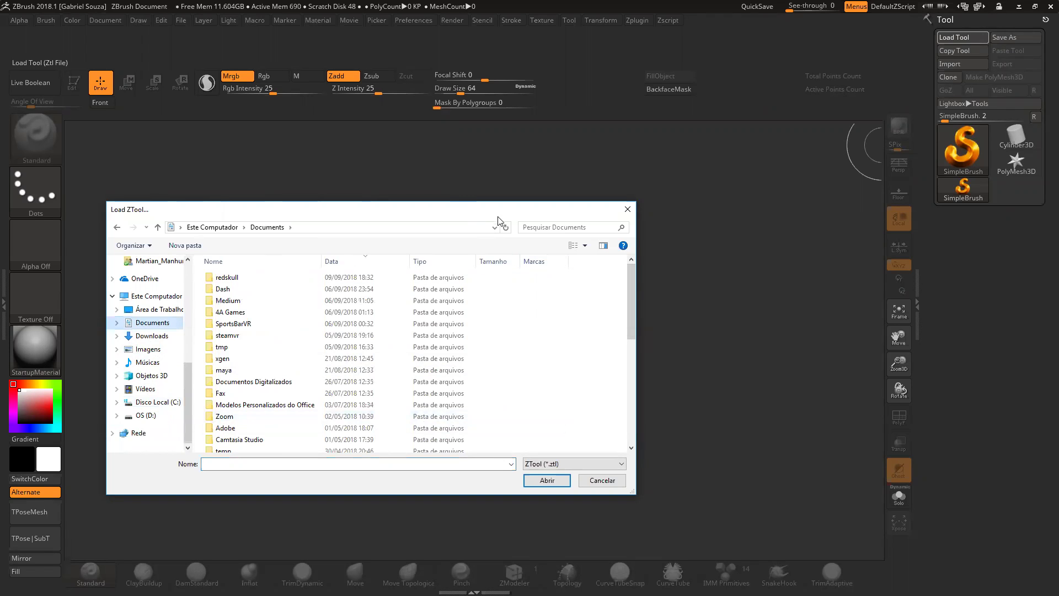
left_click_drag(499, 217, 524, 215)
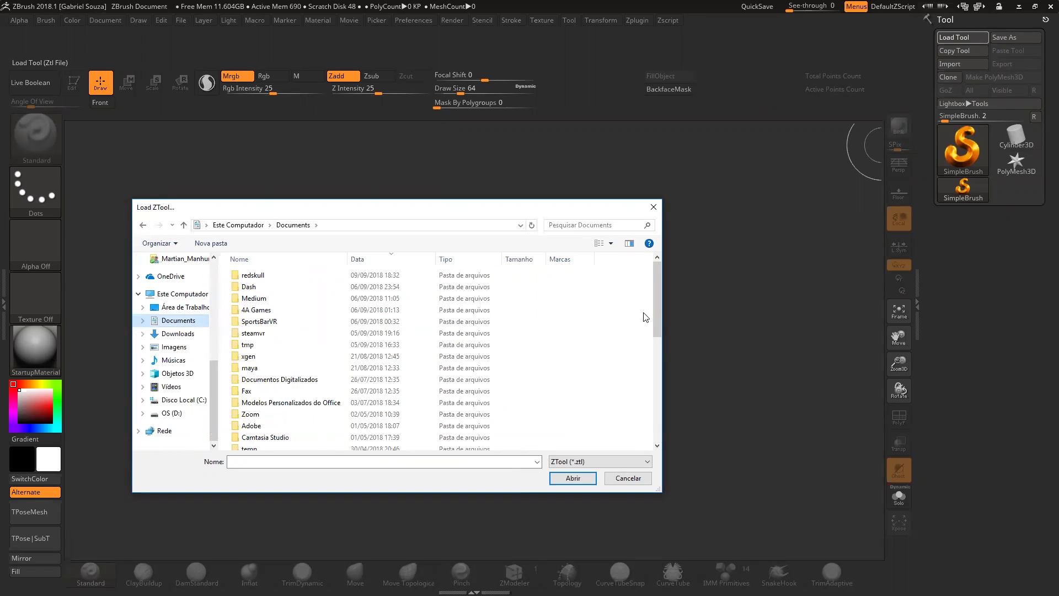
left_click_drag(655, 298, 660, 385)
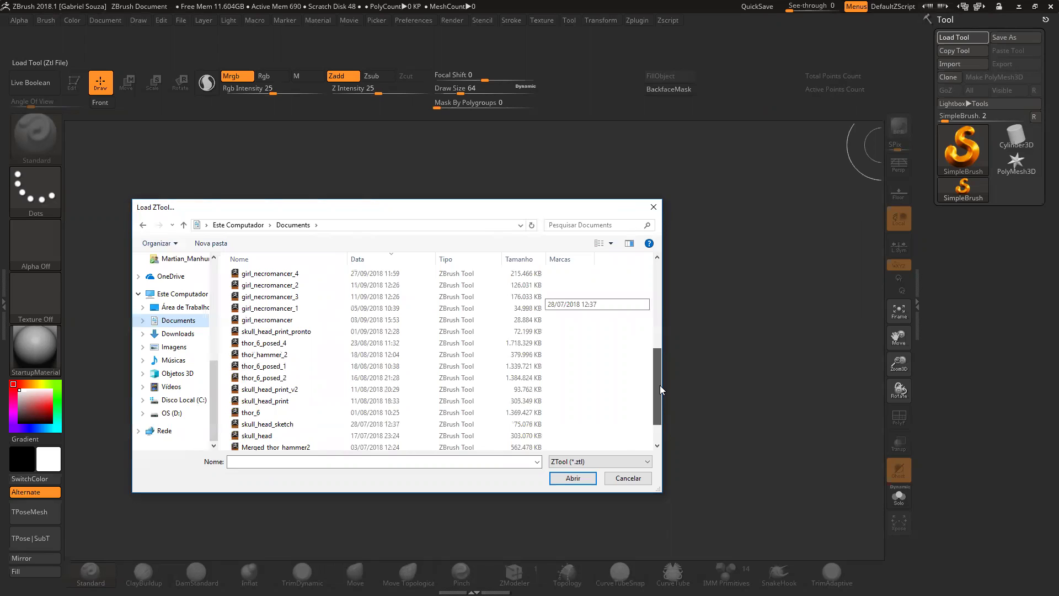
scroll(334, 303, "up", 1)
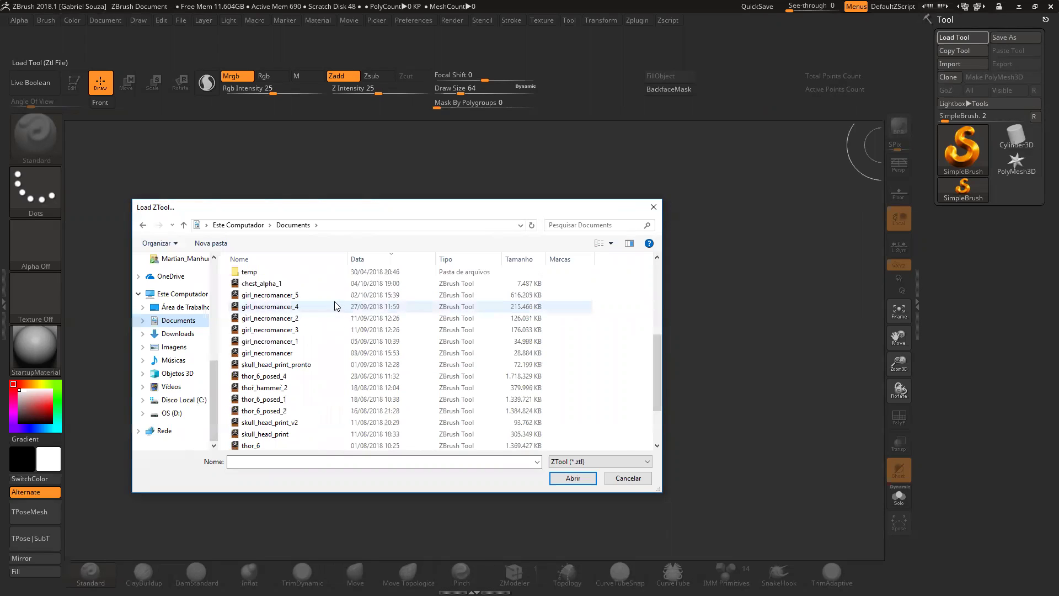
left_click(277, 297)
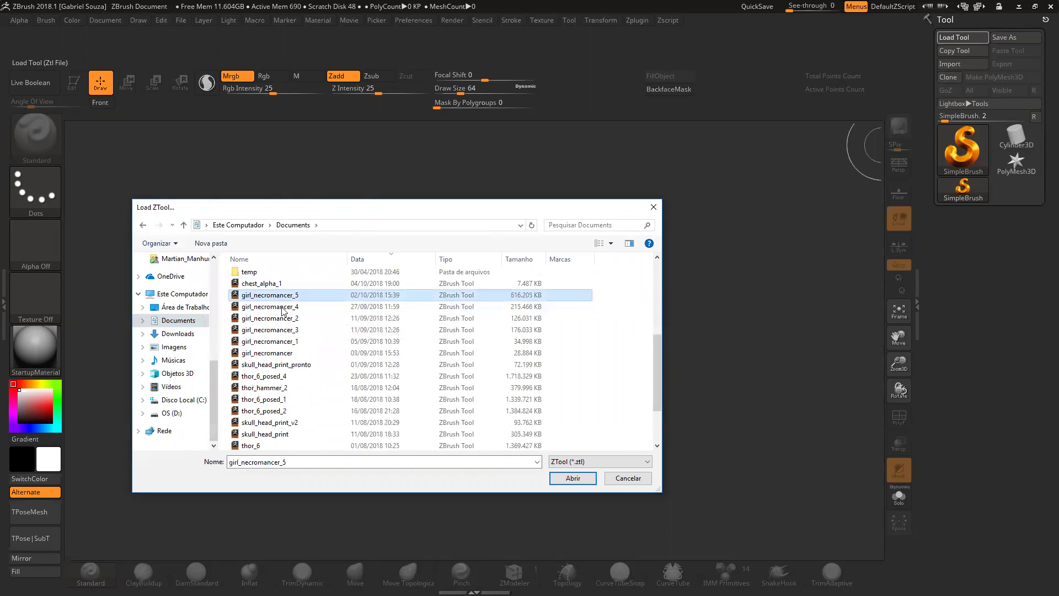
left_click(584, 479)
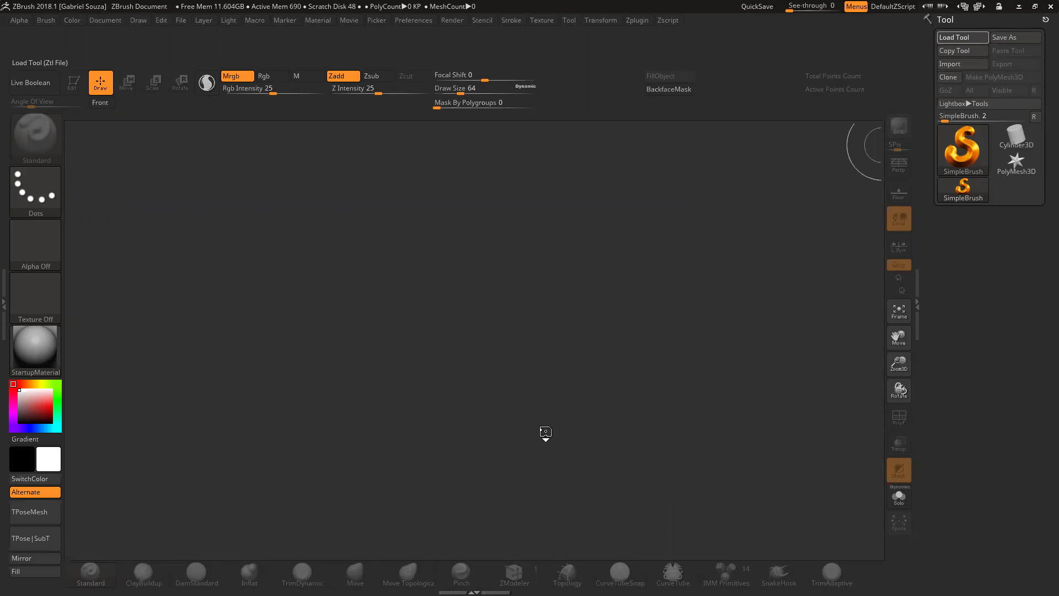
key("ctrl+shift+Escape")
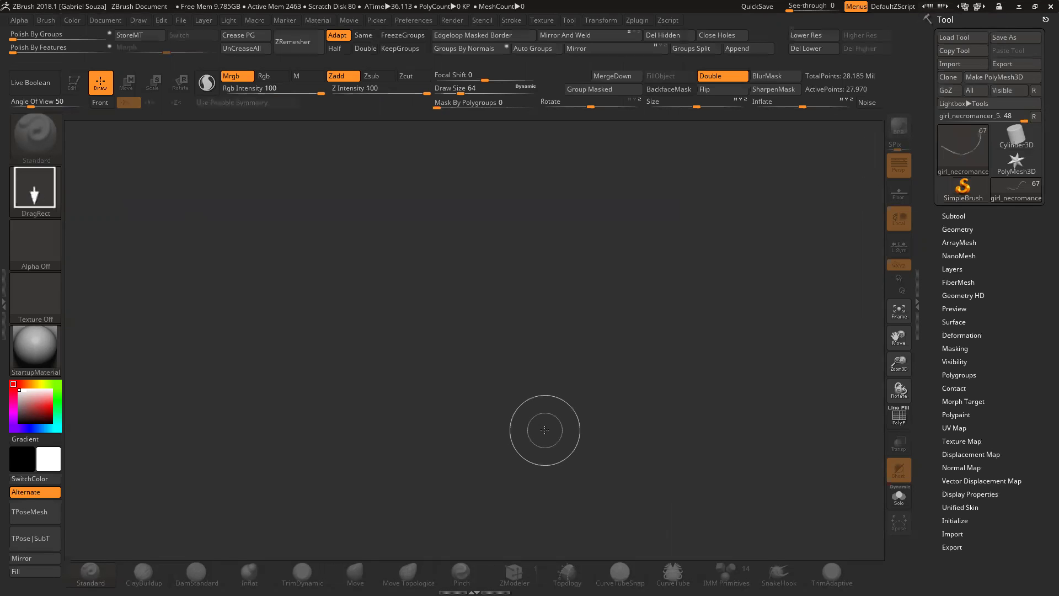
Step: Place the necromancer on the canvas in Edit mode, frame the figure and turn perspective off
left_click_drag(474, 347, 474, 431)
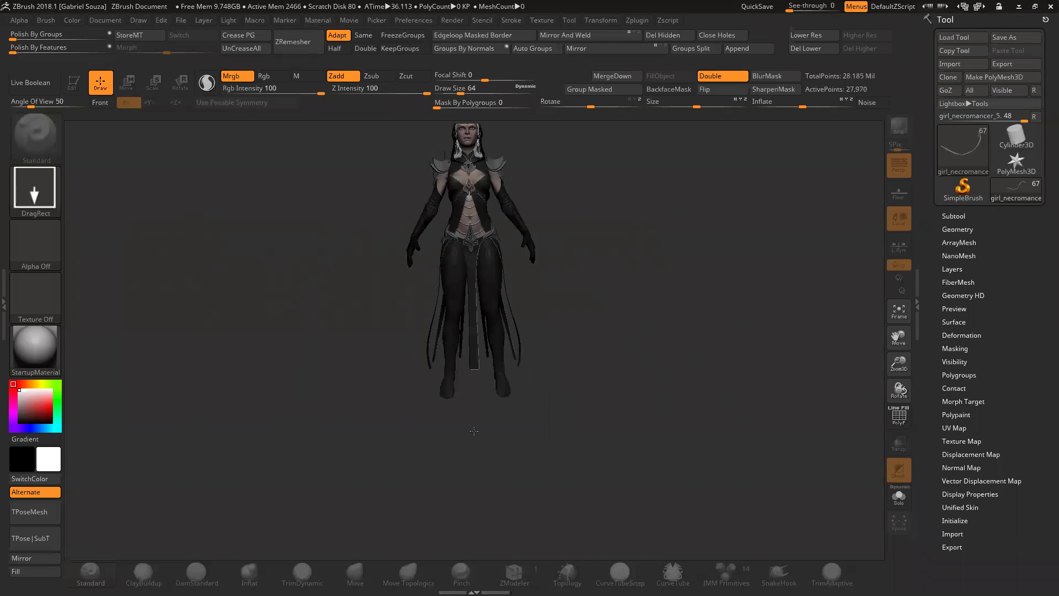
key("t")
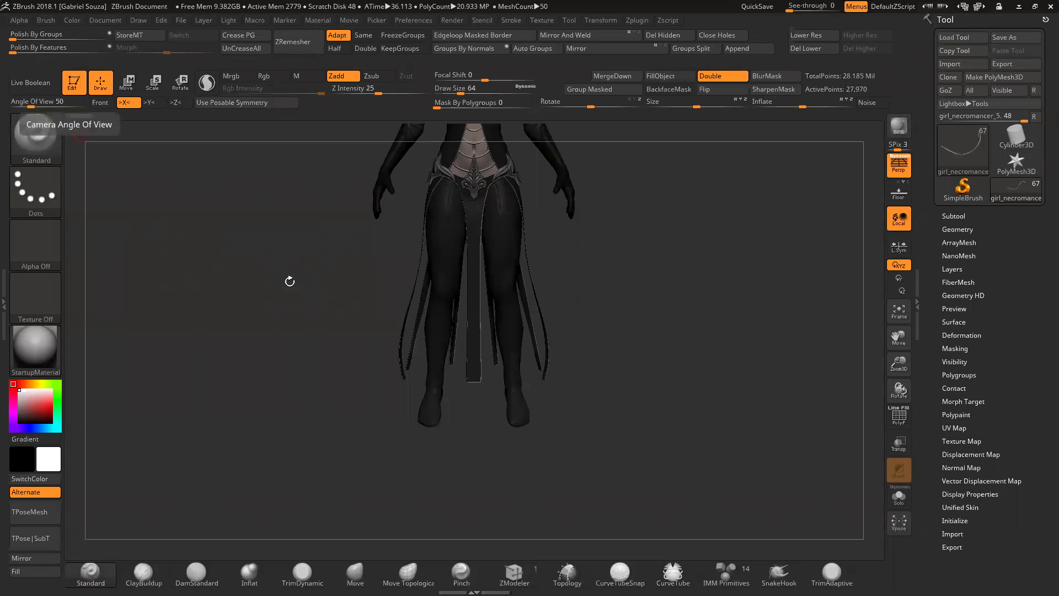
key("f")
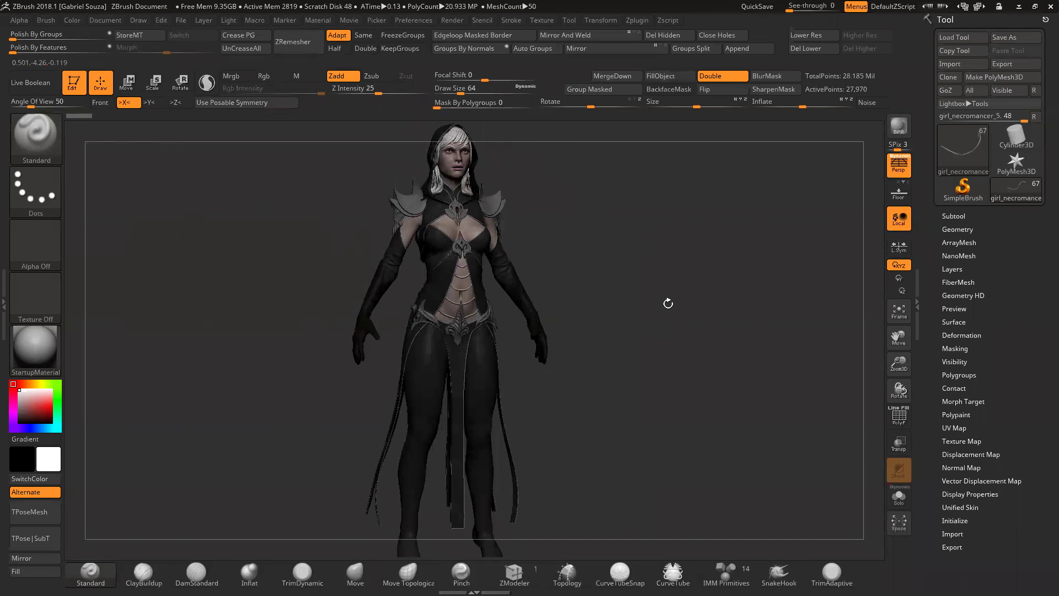
key("p")
mouse_move(613, 261)
left_mouse_down()
mouse_move(636, 264)
mouse_move(610, 243)
left_mouse_up()
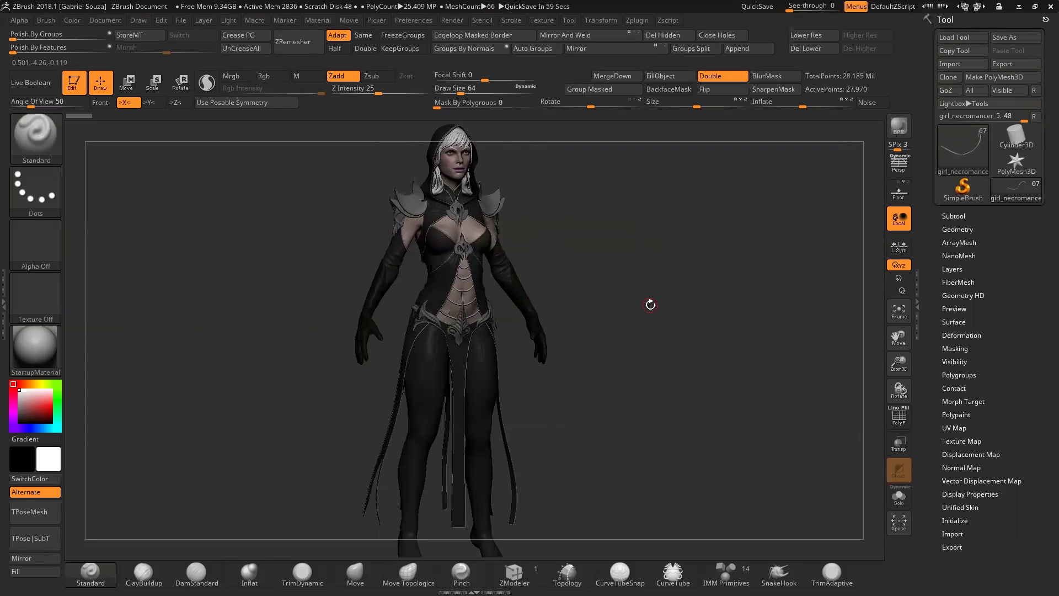
Step: Switch the necromancer's material to BasicMaterial
left_click_drag(651, 305, 635, 305)
left_click(28, 337)
left_click(30, 338)
left_click(219, 435)
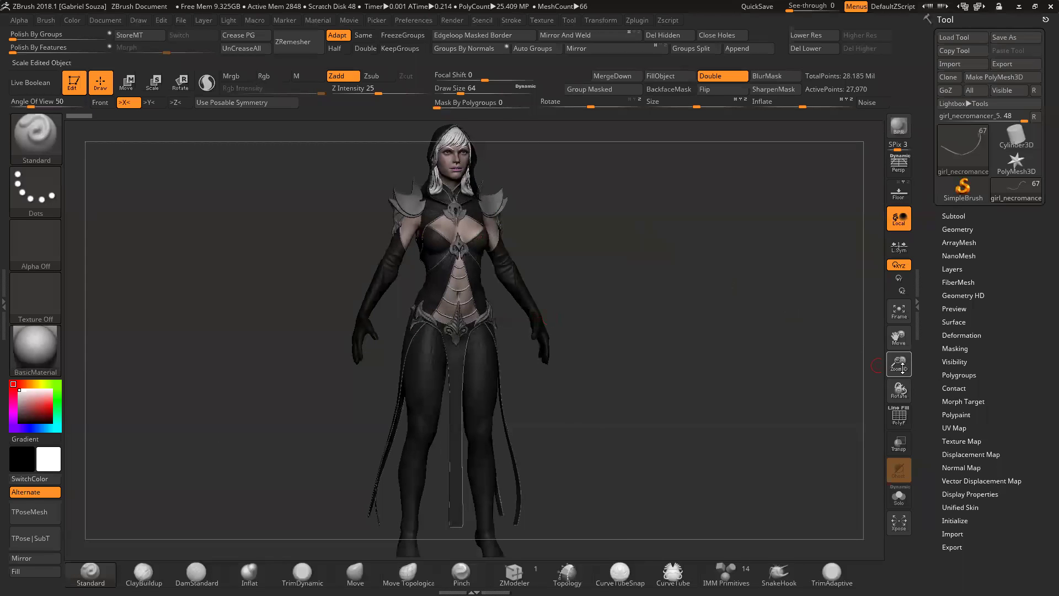
Step: Select the thin trim piping over the necromancer's thighs, examine it in Solo mode, and turn Solo off
left_click_drag(901, 376, 902, 488)
left_click_drag(766, 173, 738, 416, "alt")
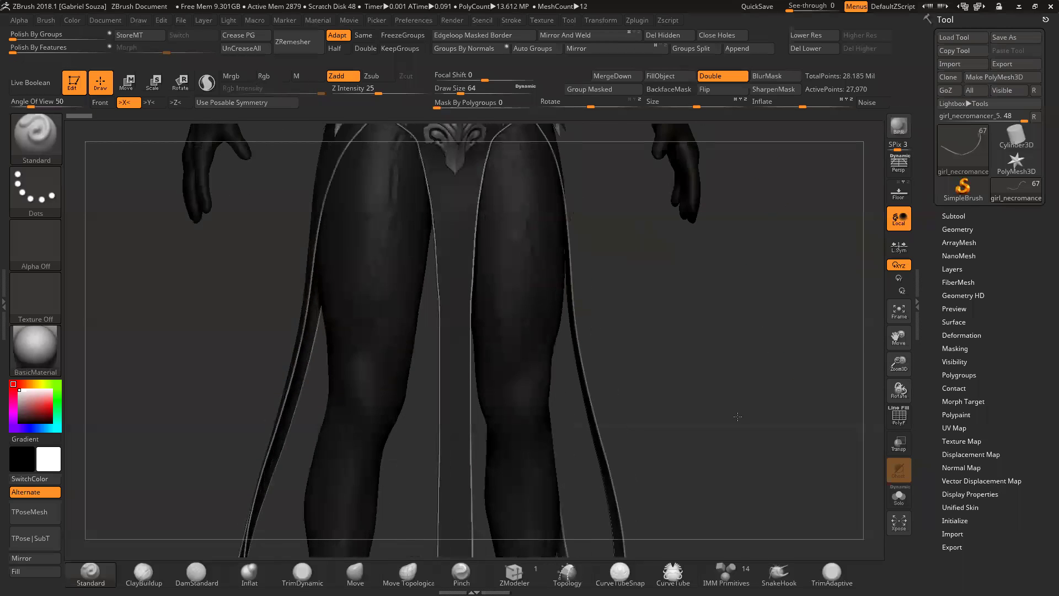
left_click_drag(719, 327, 709, 551, "alt")
left_click_drag(660, 281, 674, 285)
left_click_drag(899, 364, 685, 412)
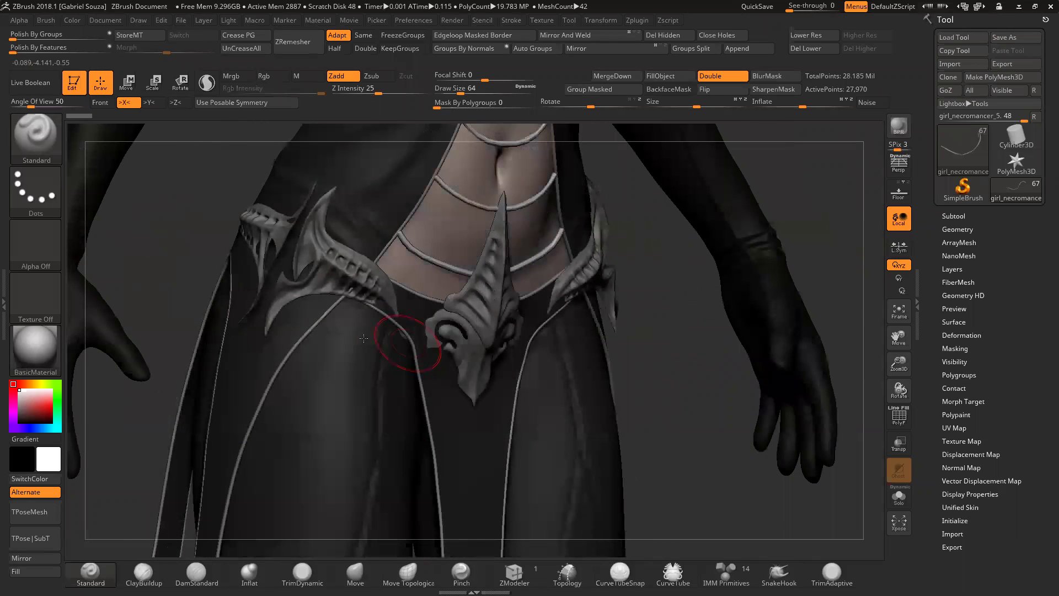
left_click(307, 332, "alt")
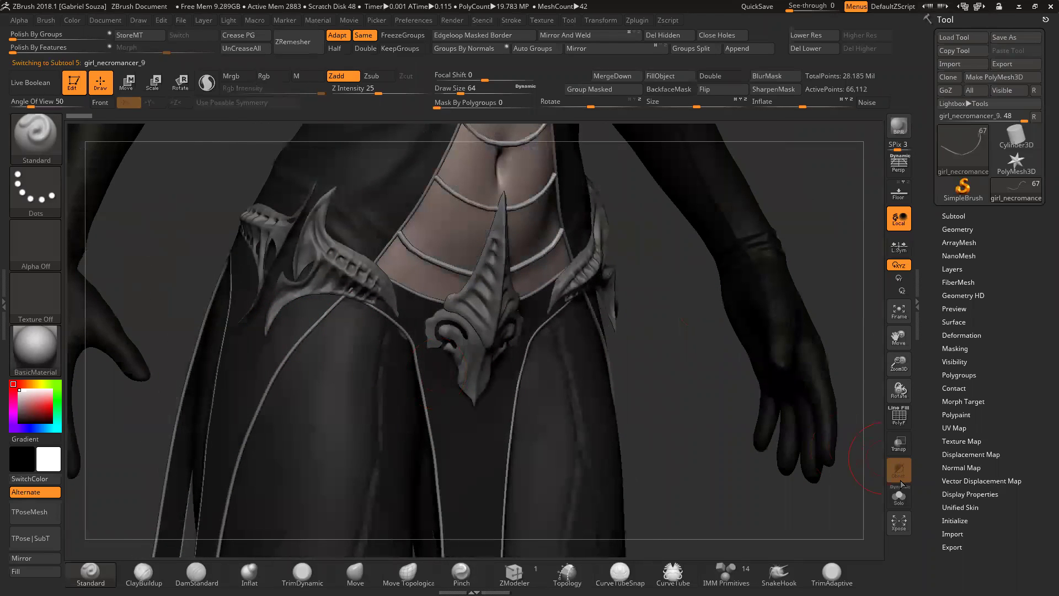
left_click(901, 497)
left_click_drag(803, 344, 604, 287)
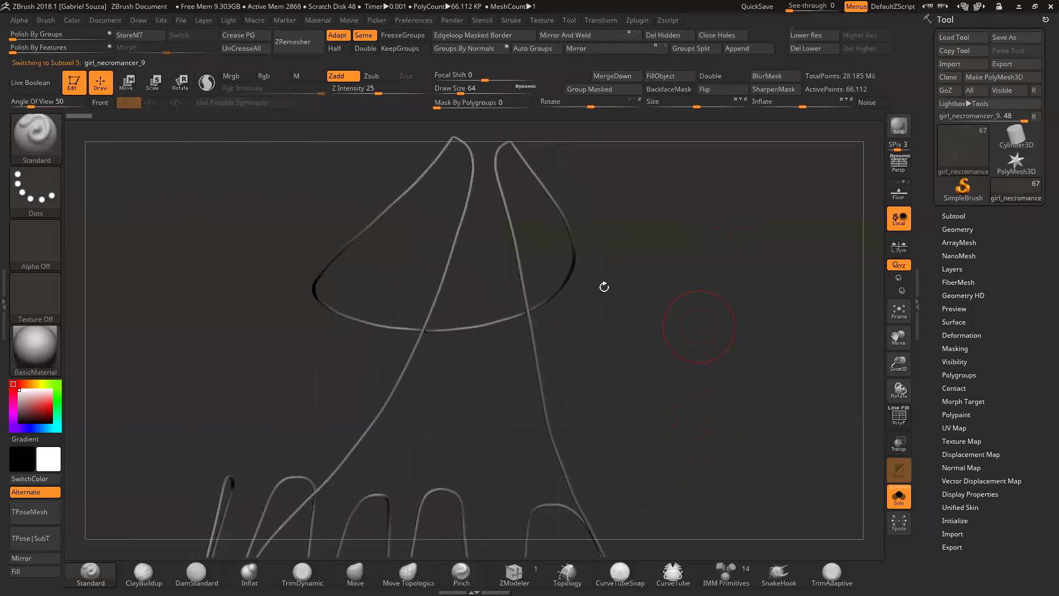
left_click_drag(589, 183, 663, 295)
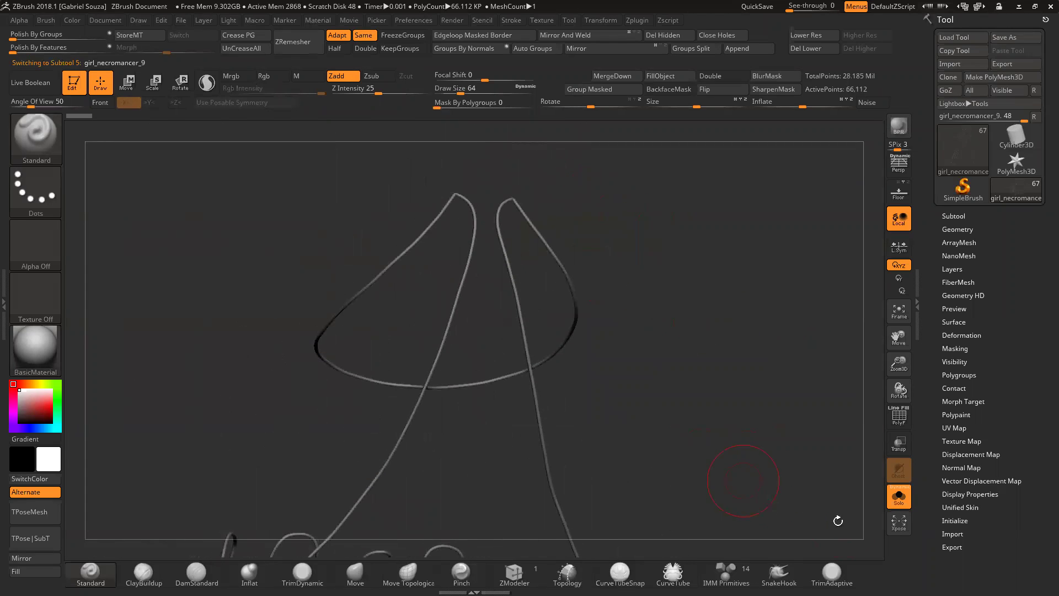
left_click(896, 503)
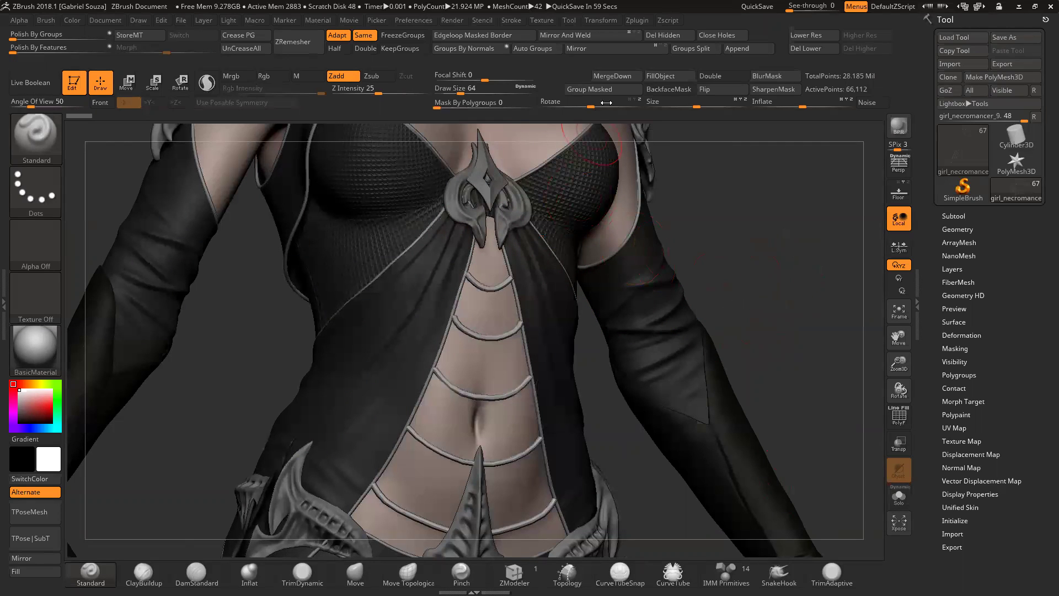
Step: Examine the Frame Mesh options in the stroke's Curve Functions: Border, Polygroups and Creased edges
left_click(517, 24)
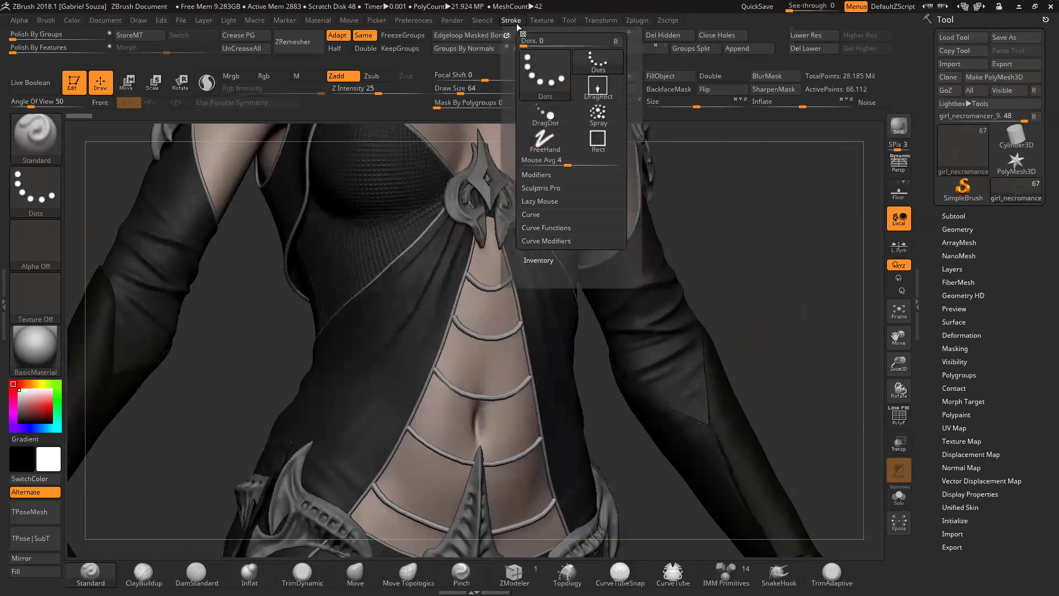
left_click(545, 229)
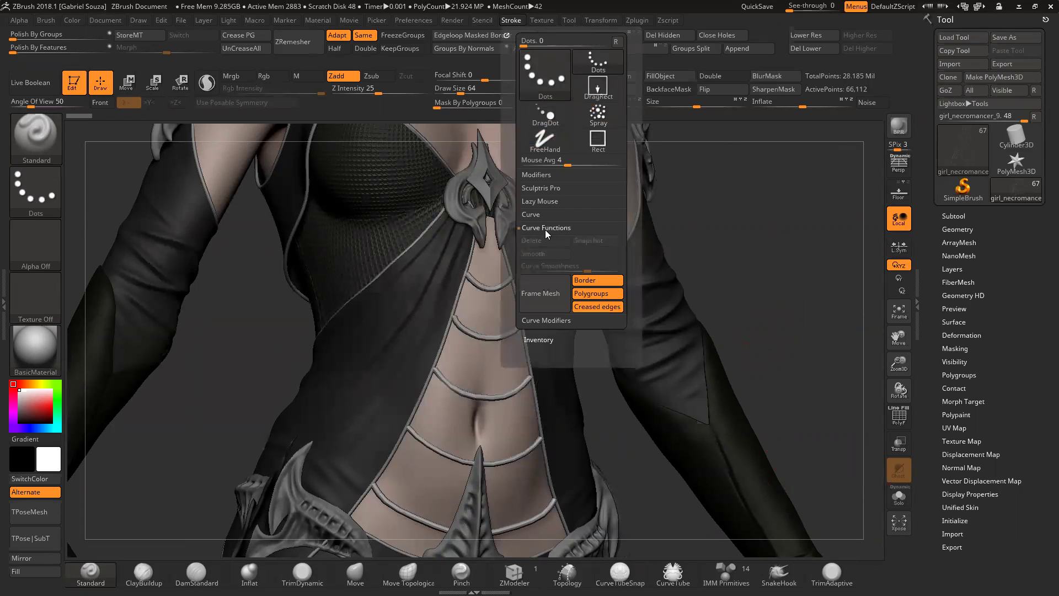
left_click(603, 308)
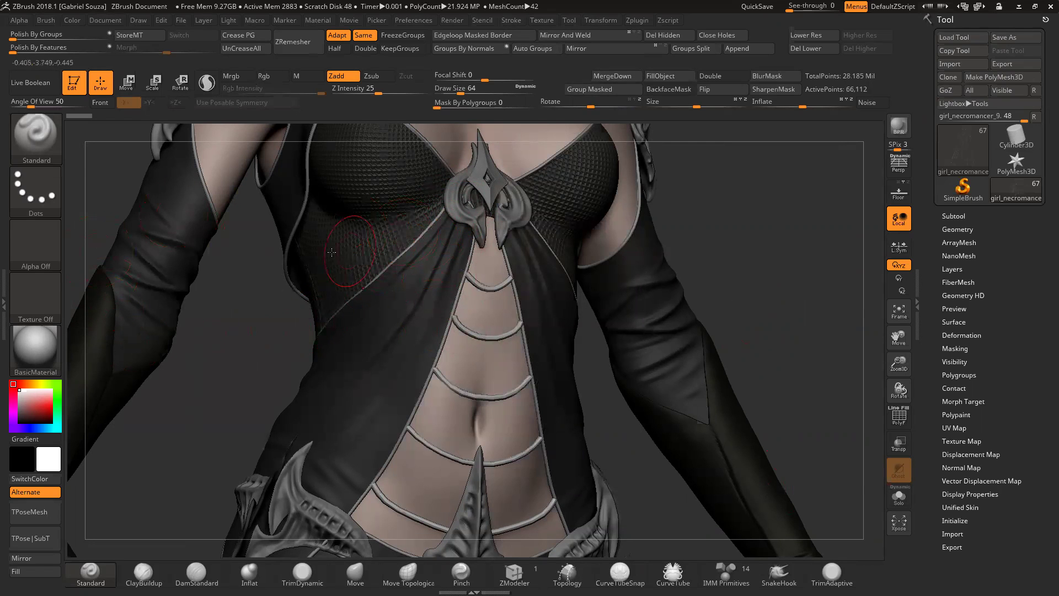
left_click(33, 131)
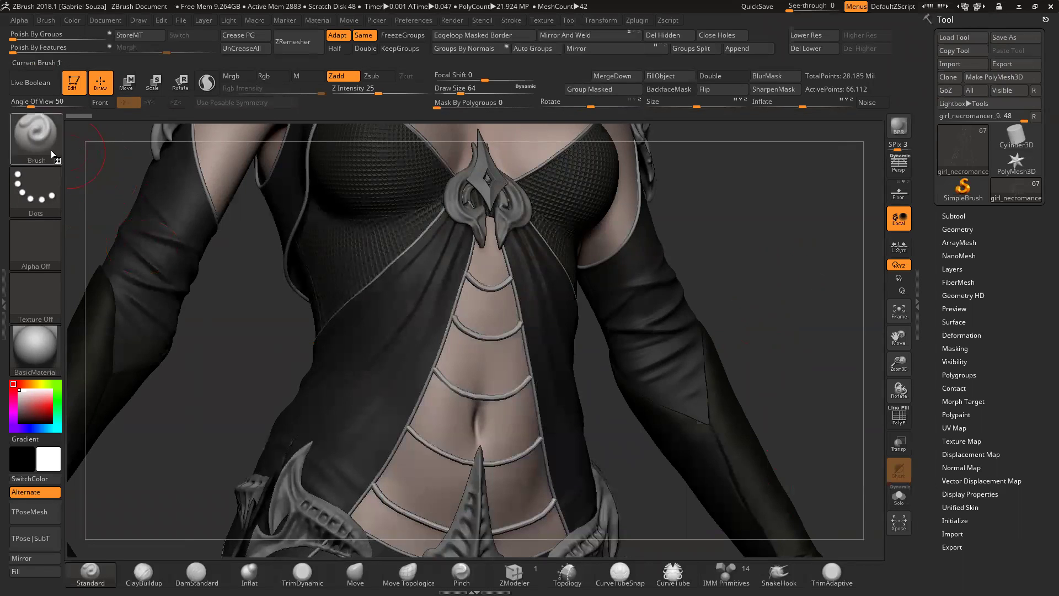
left_click(51, 150)
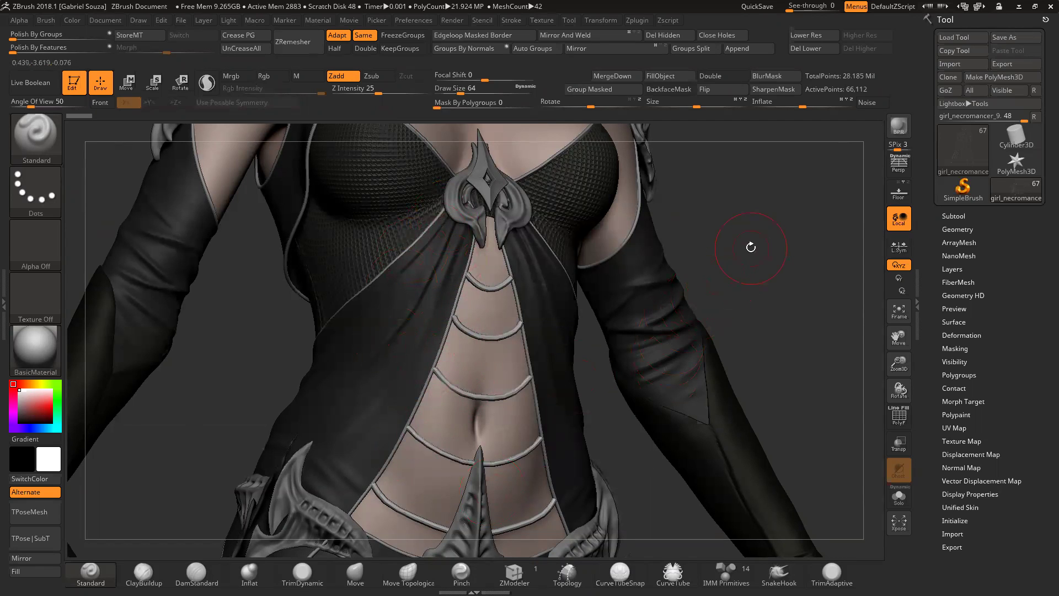
Step: Select the necromancer's front shoulder armour plates and isolate them in Solo mode
left_click_drag(744, 223, 690, 257)
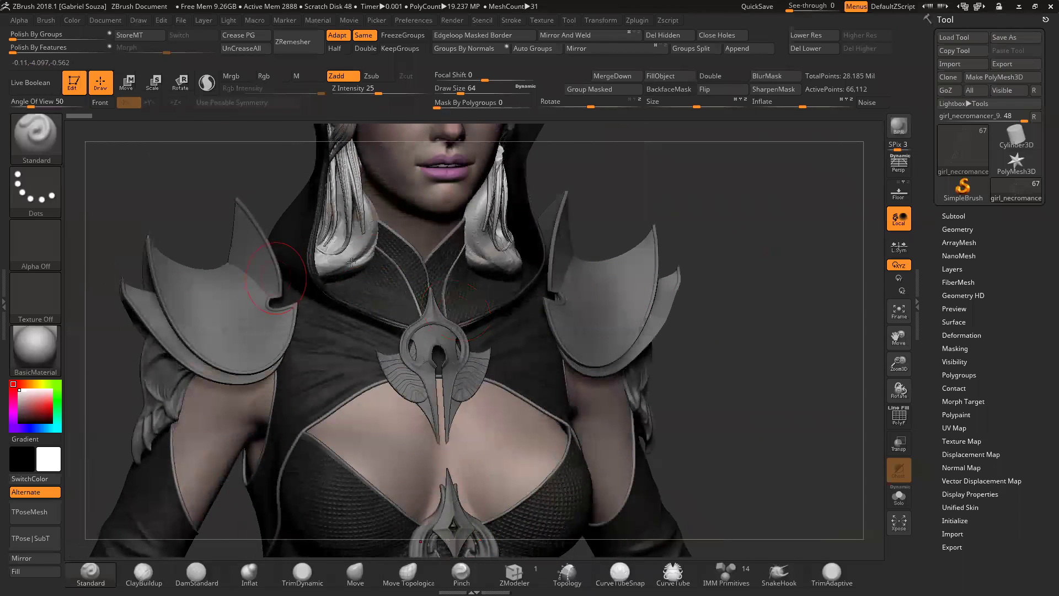
left_click_drag(635, 173, 616, 175)
left_click(240, 315, "alt")
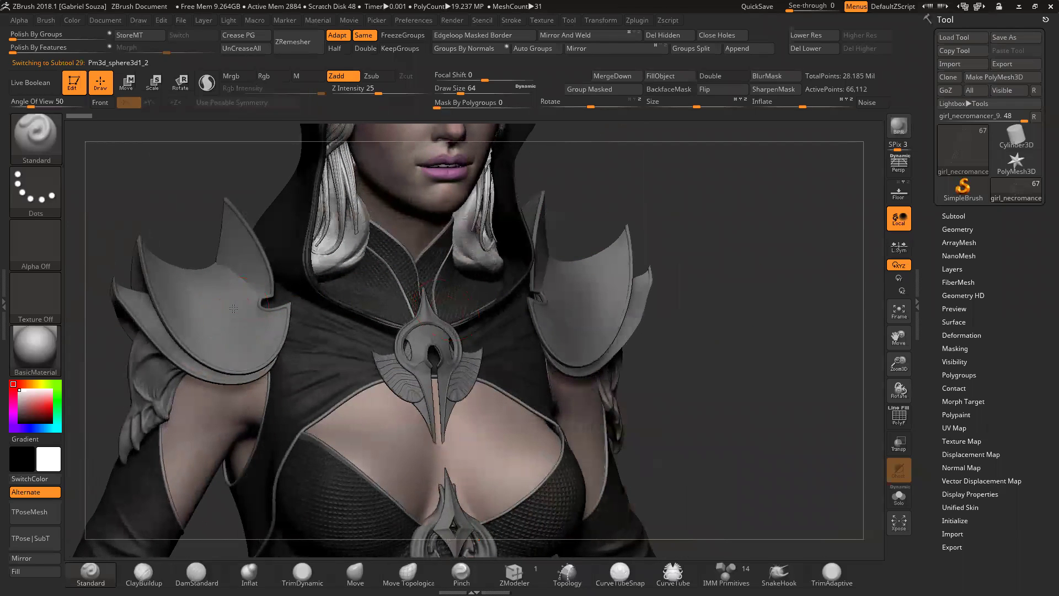
left_click(898, 503)
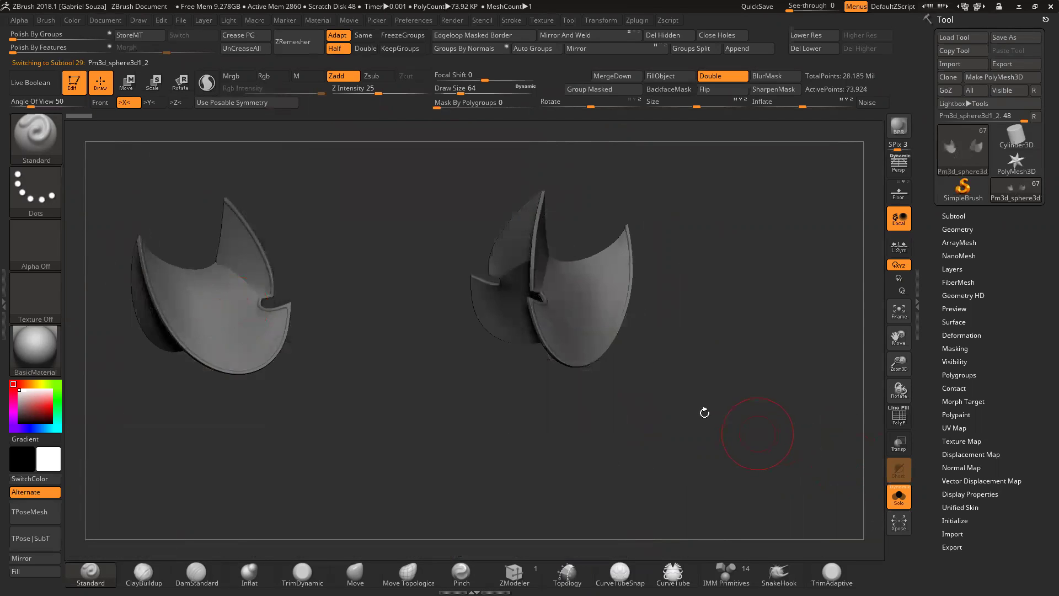
left_click_drag(467, 280, 741, 312)
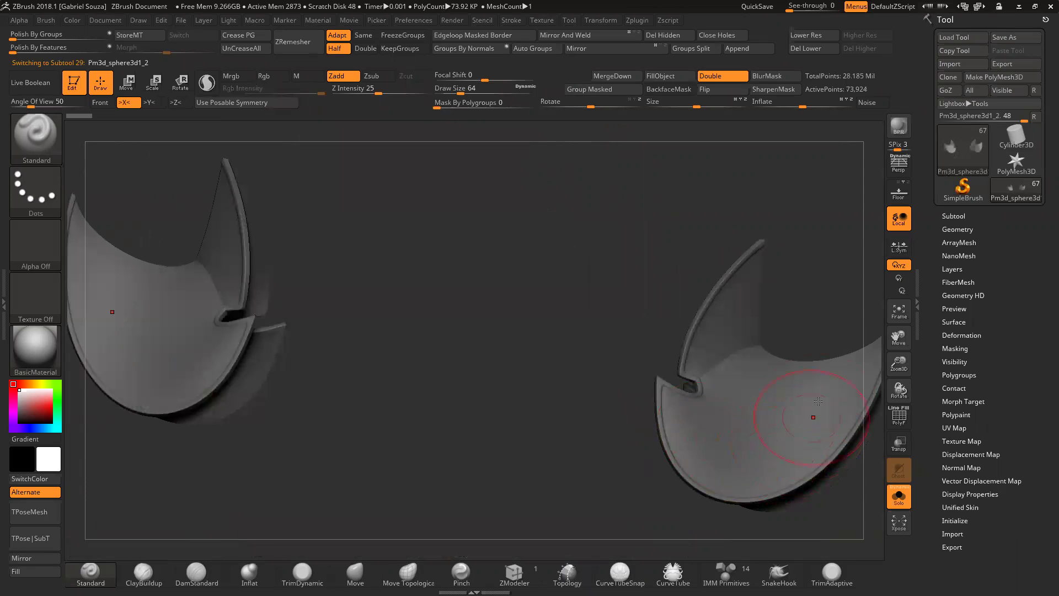
Step: Lower the shoulder armour to subdivision level 1, inspect its polygroups with the polyframe shown, and hide the polyframe again
key("shift+f")
left_click_drag(820, 201, 878, 205)
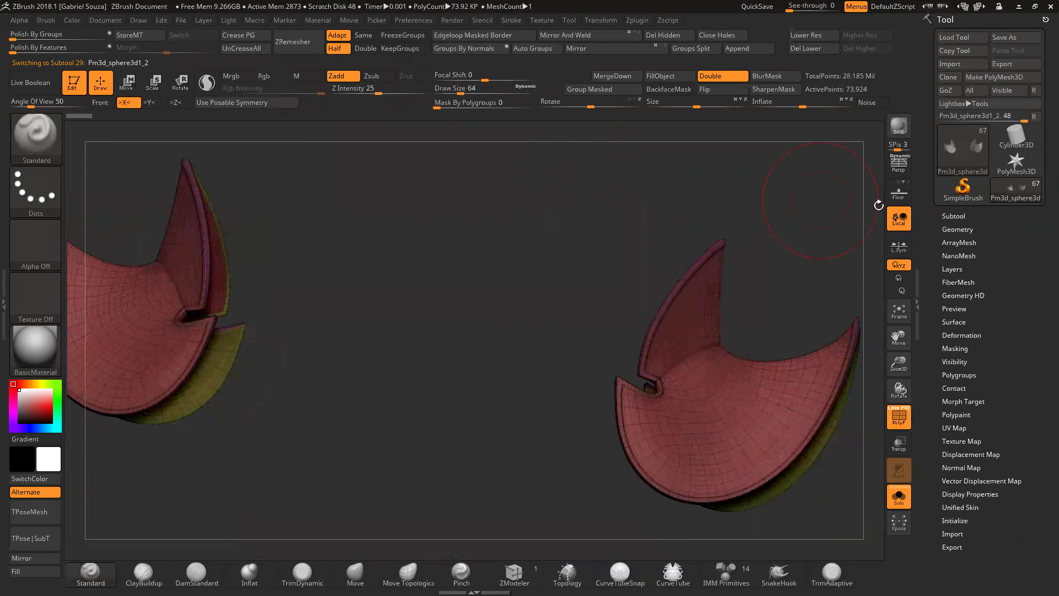
left_click(960, 229)
left_click_drag(971, 254, 934, 257)
left_click_drag(833, 226, 610, 200)
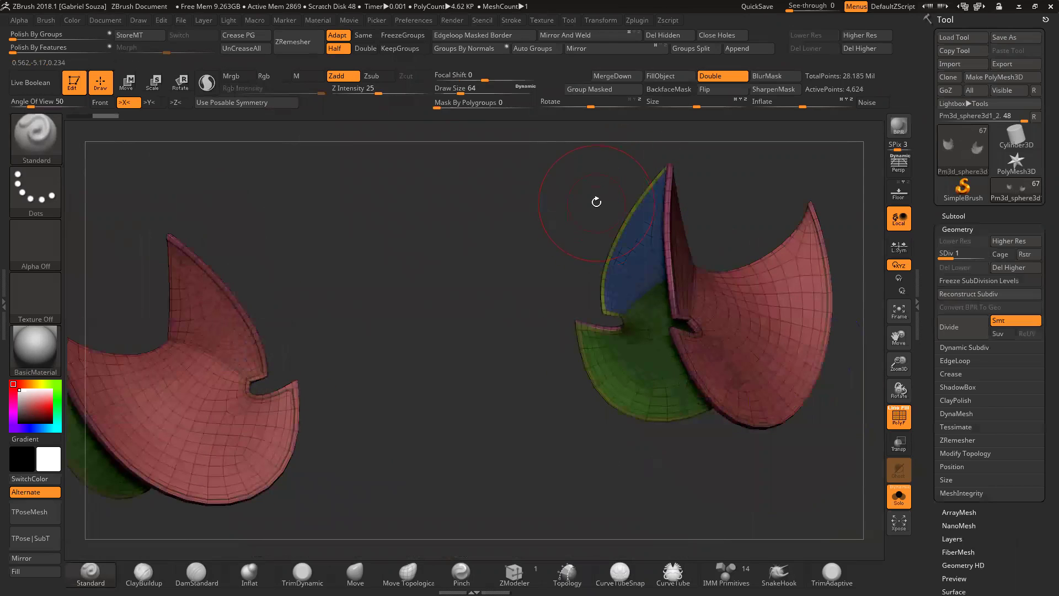
key("shift+f")
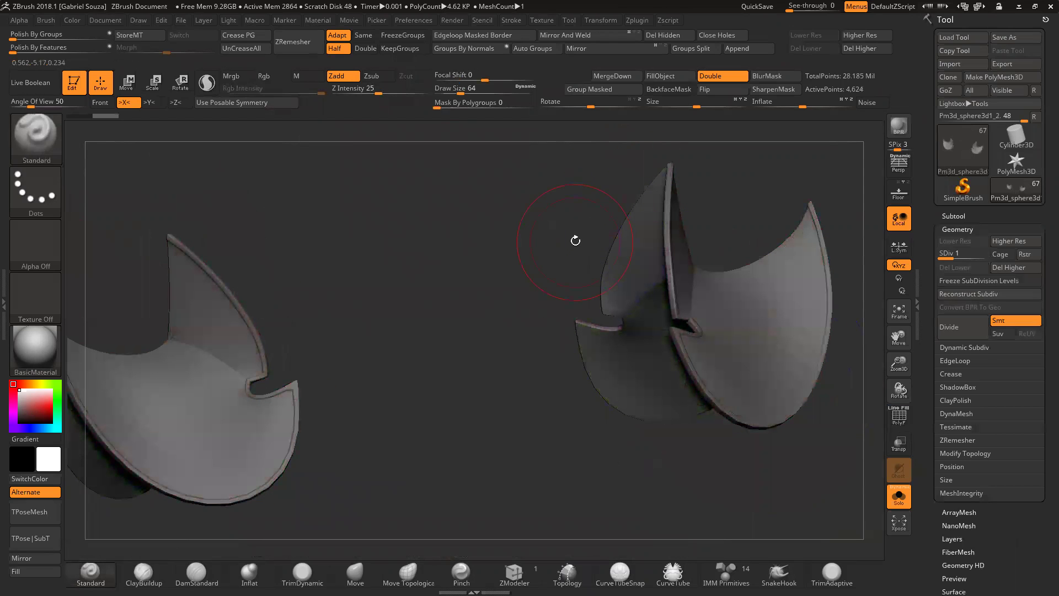
Step: Switch to the Cylinder3D tool, convert it to a PolyMesh3D and show its polyframe
left_click(1016, 135)
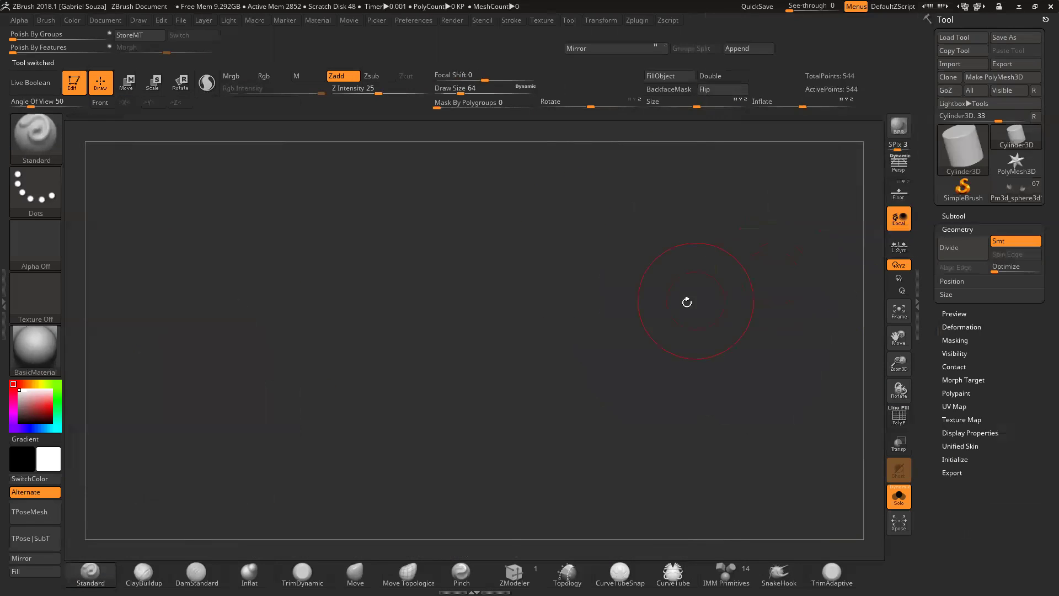
left_click(994, 76)
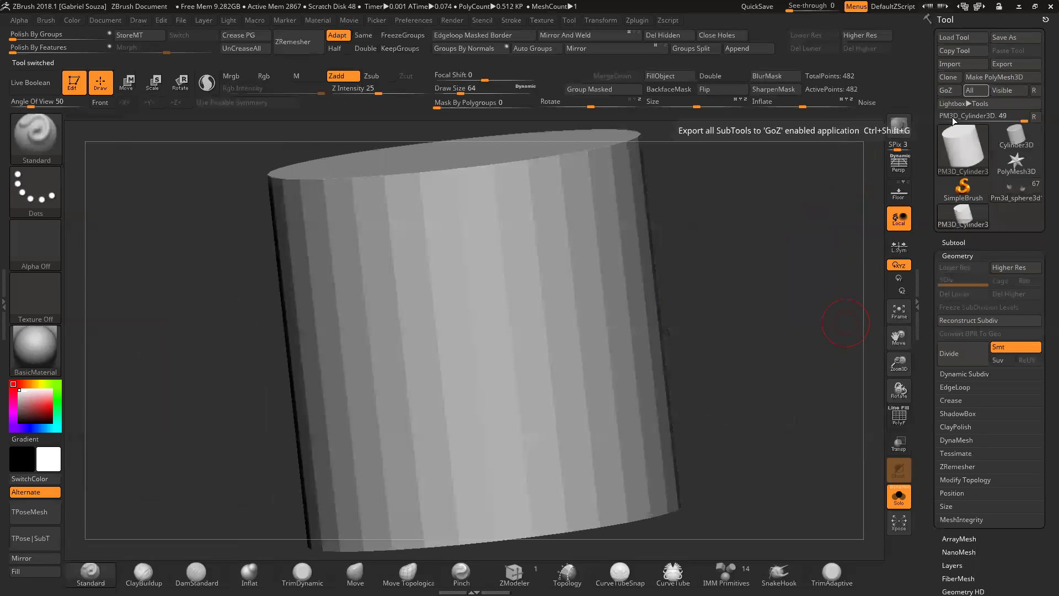
key("shift+f")
left_click_drag(783, 314, 873, 370, "shift")
Step: Isolate the lower part of the cylinder, assign it a separate polygroup and show the whole mesh again
mouse_move(292, 504)
left_mouse_down("ctrl+shift")
mouse_move(659, 383)
mouse_move(701, 323)
left_mouse_up("ctrl+shift")
key("ctrl+w")
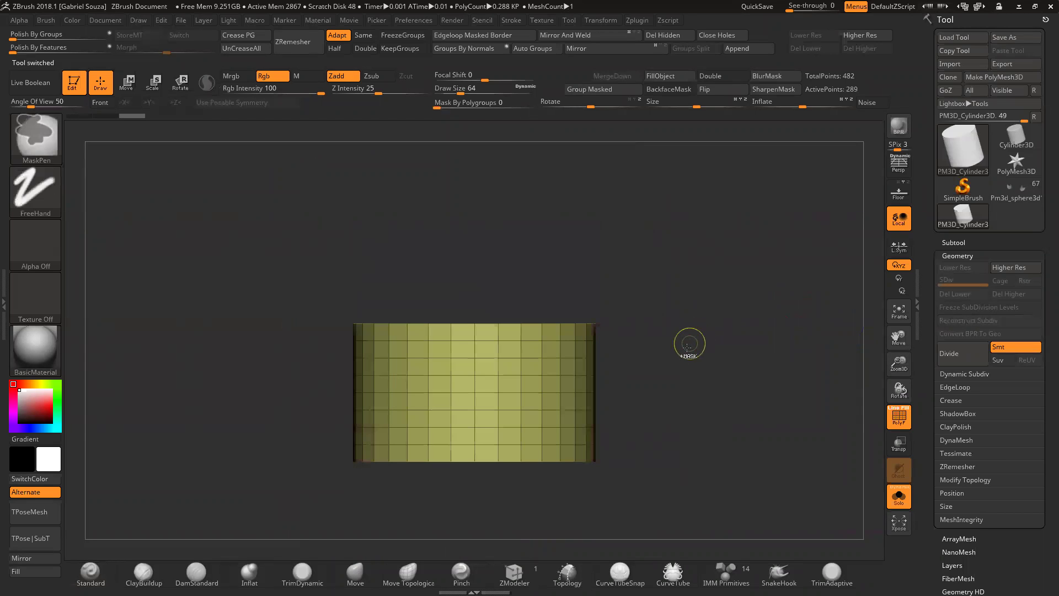
left_click(689, 341, "ctrl+shift")
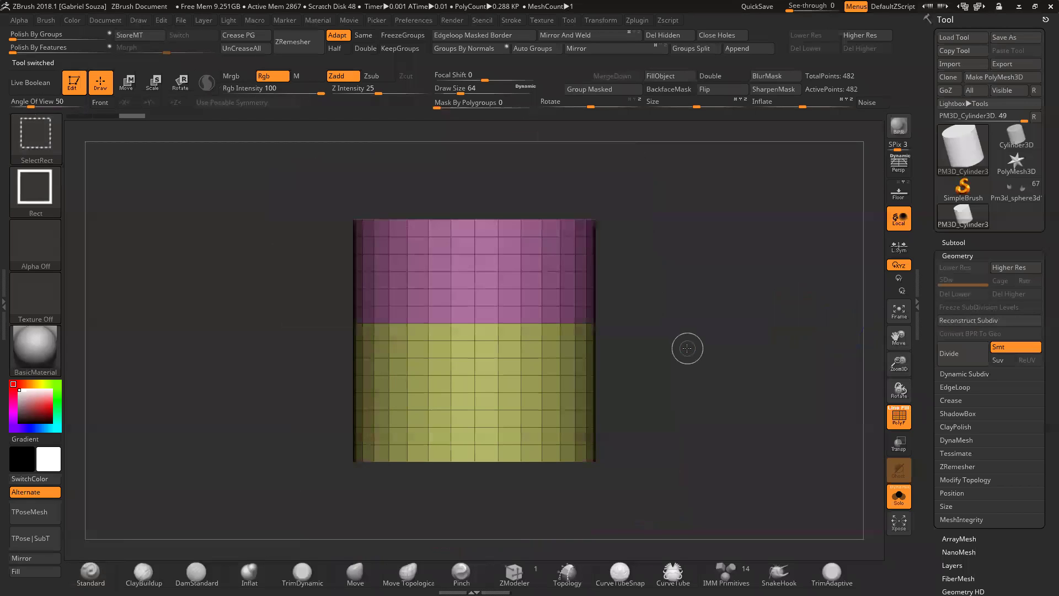
Step: Use Frame Mesh to place a curve along the cylinder's polygroup border and choose the CurveMultiTube brush
left_click(511, 21)
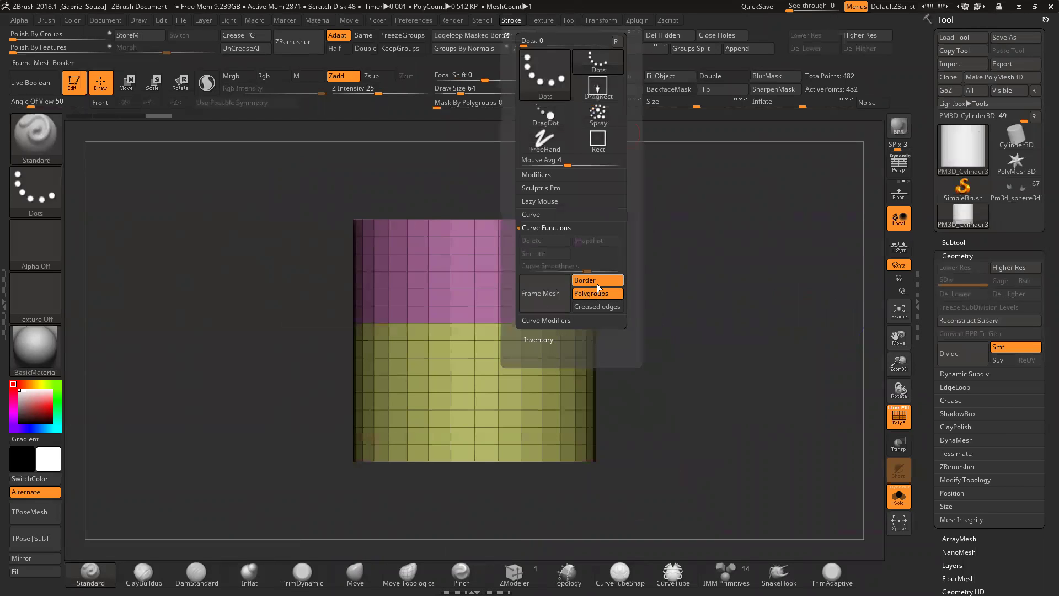
left_click(537, 24)
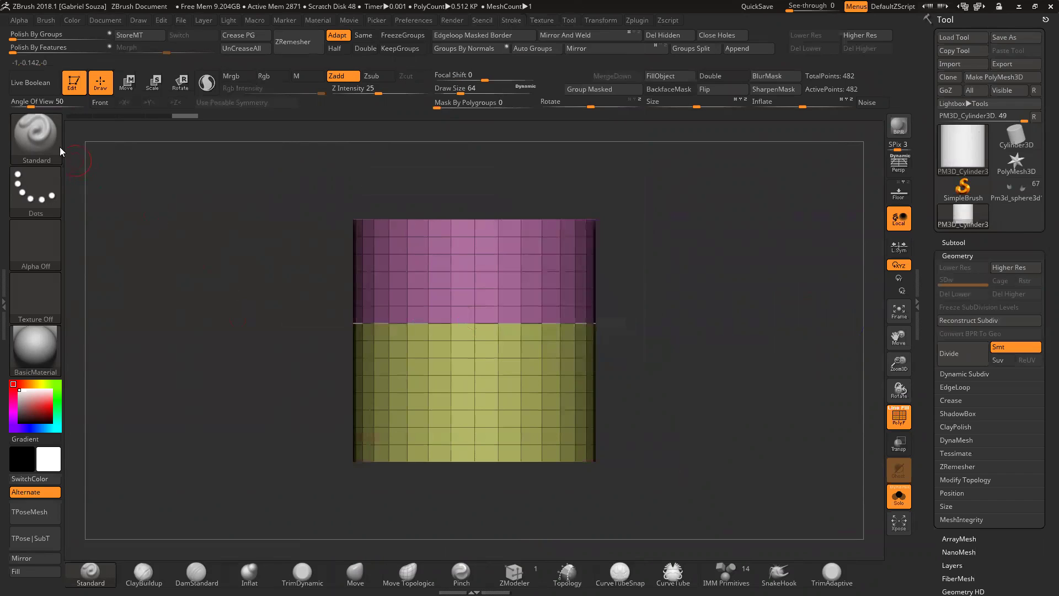
left_click(36, 135)
left_click(163, 251)
left_click_drag(899, 361, 767, 377)
left_click(568, 309)
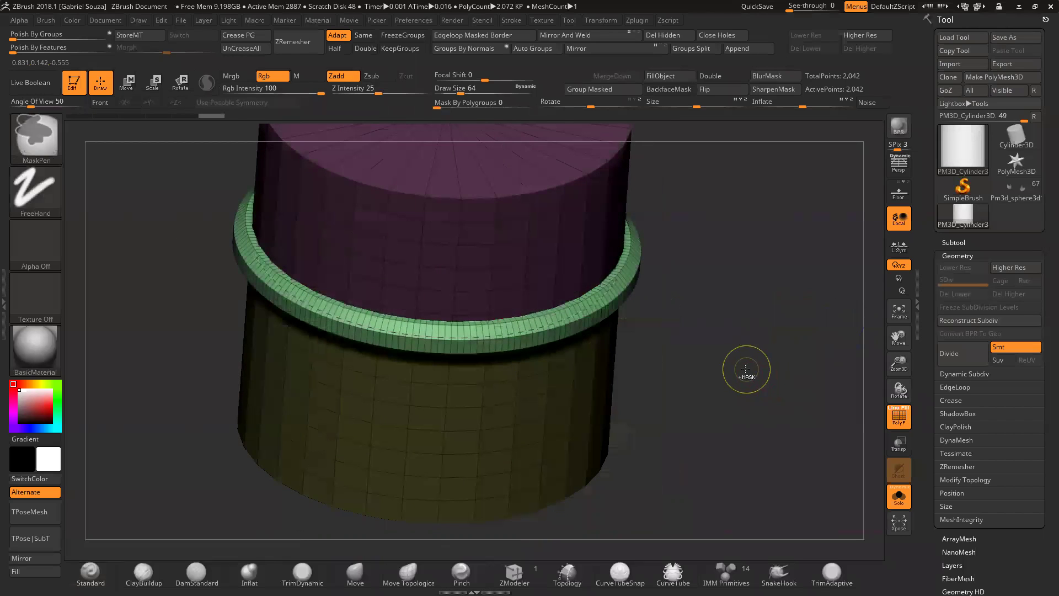
key("ctrl+z")
key("x")
left_click(574, 309)
left_click_drag(729, 342, 713, 288)
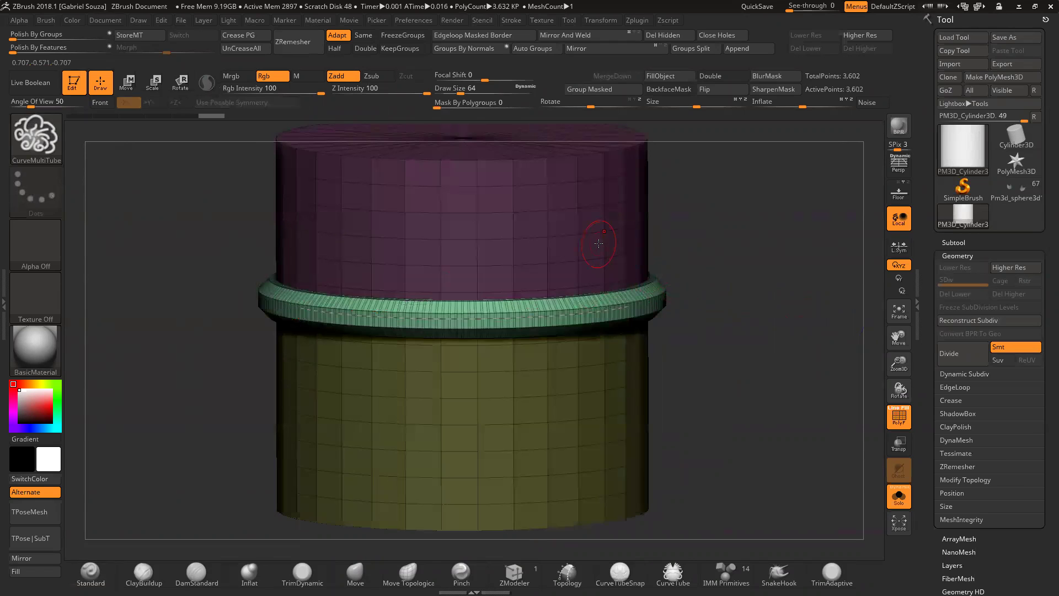
key("ctrl+z")
key("ctrl+z")
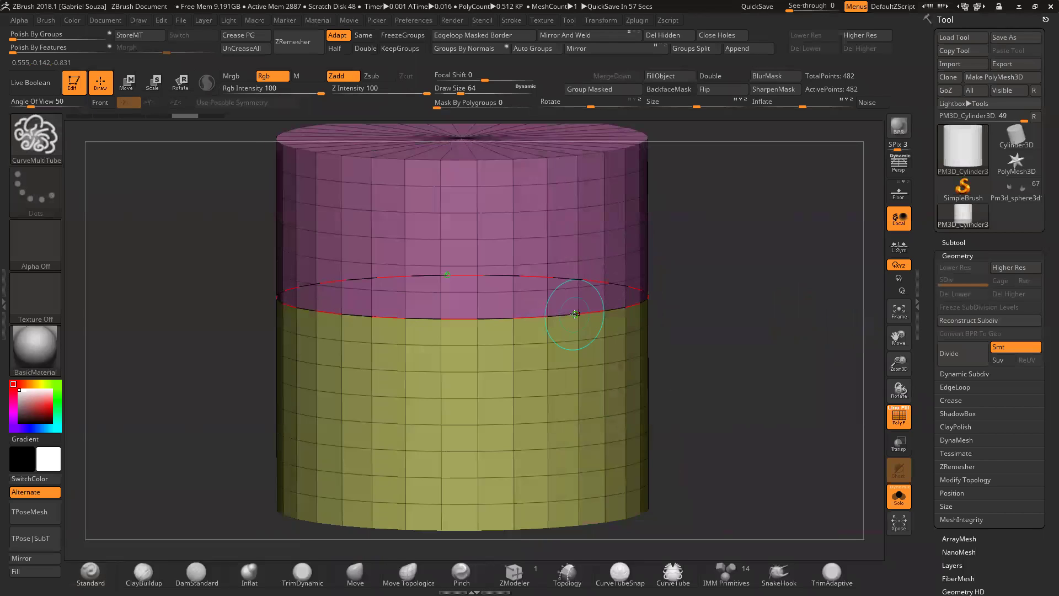
Step: Generate a tube along the framed polygroup border curve and clear the mask from the cylinder
left_click(574, 314)
left_click_drag(716, 310, 739, 301)
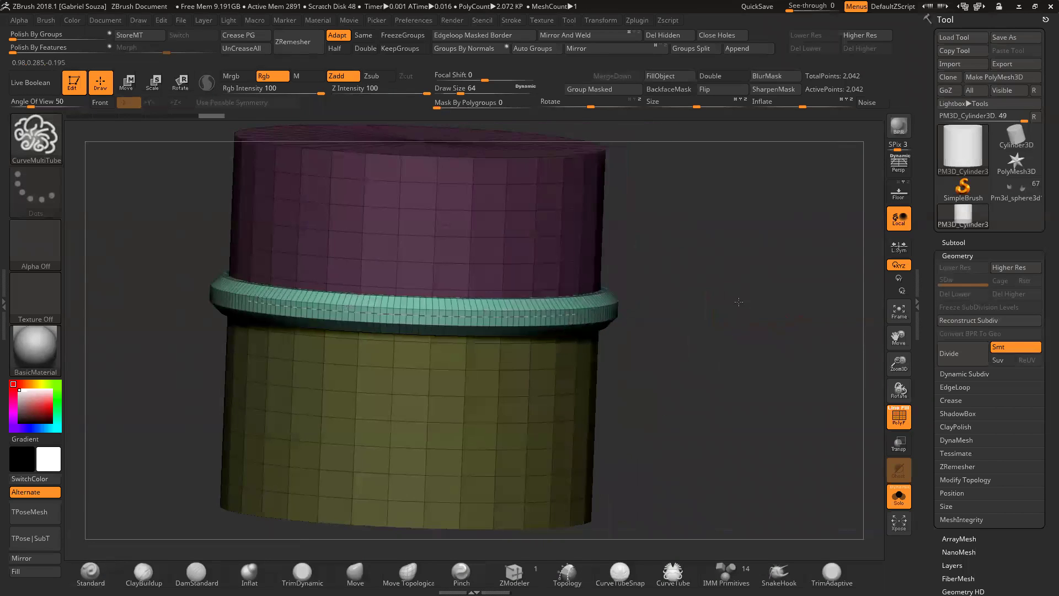
left_click_drag(654, 270, 660, 295, "ctrl")
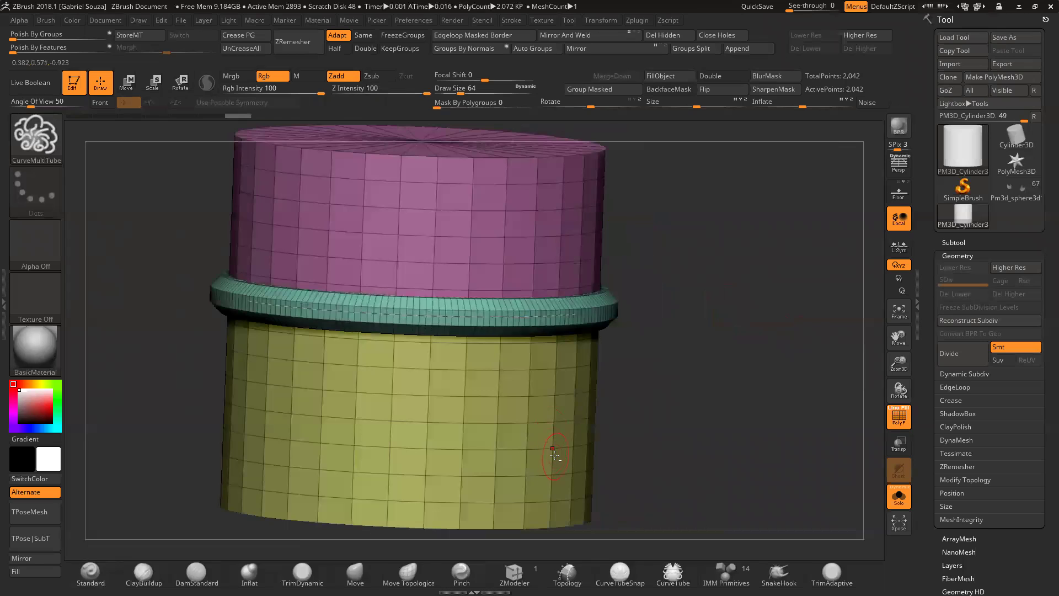
Step: Isolate the tube ring and delete the hidden cylinder geometry
left_click(593, 209, "ctrl+shift")
left_click_drag(655, 276, 690, 402, "ctrl+shift")
left_click(594, 388, "ctrl+shift")
key("ctrl+z")
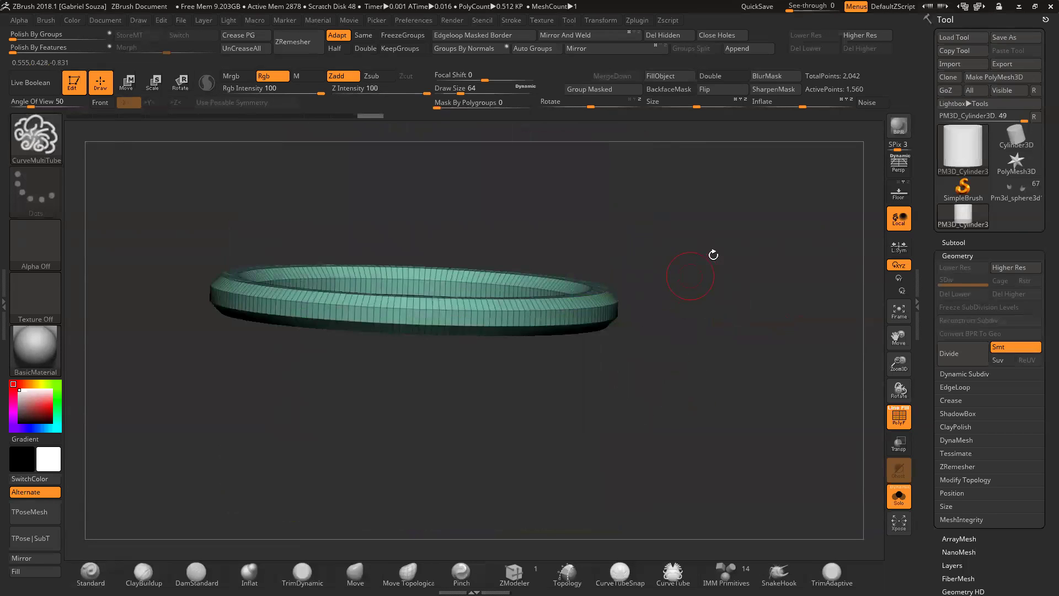
left_click(663, 34)
left_click_drag(698, 276, 699, 394)
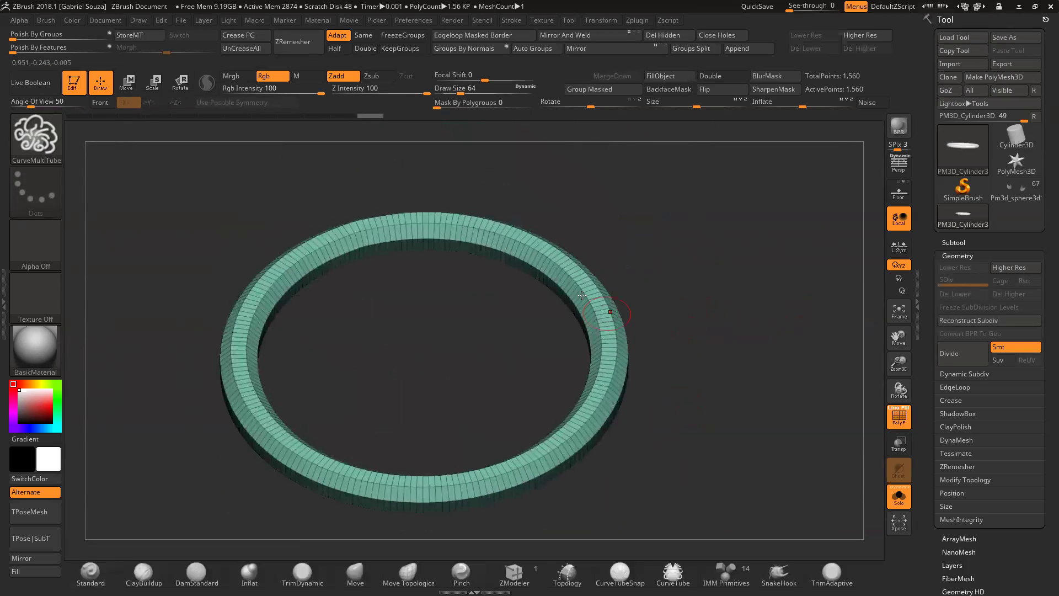
left_click_drag(707, 355, 753, 376, "shift")
key("ctrl+d")
key("ctrl+z")
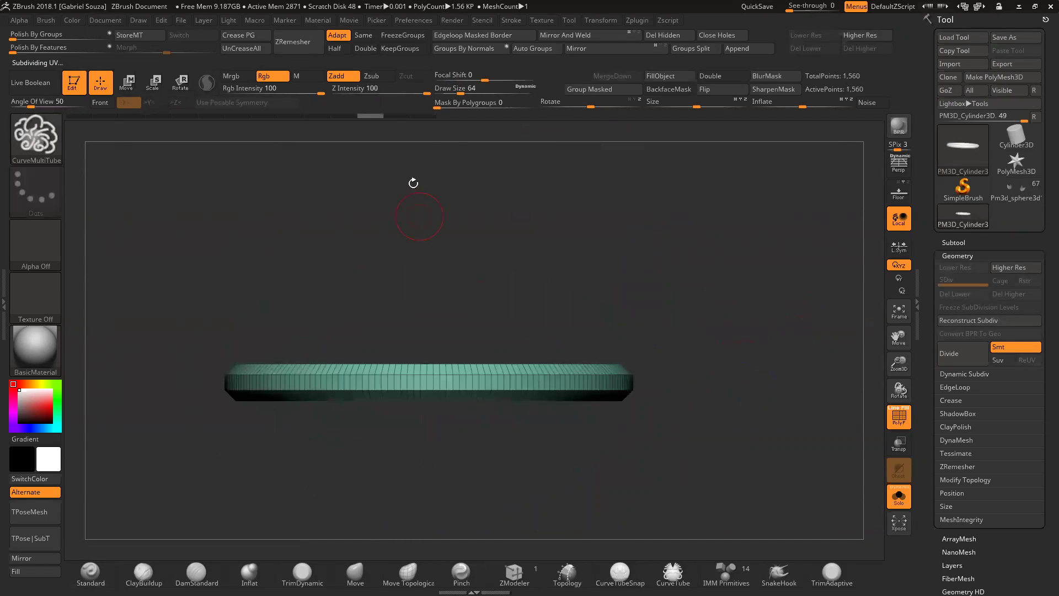
Step: Set Mask By Polygroups to 100 and Draw Size to 372, and choose the Move Topological brush
left_click_drag(442, 106, 539, 107)
left_click(495, 93)
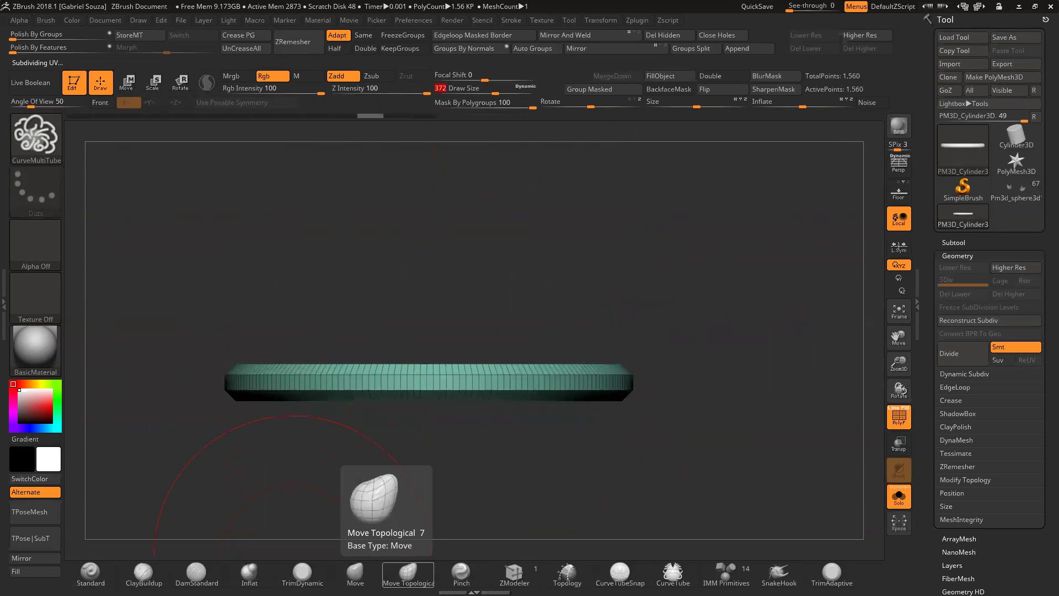
left_click(408, 573)
Step: Try to pull the ring out of shape with Move Topological, undo it, and set Mask By Polygroups to 0
left_click_drag(455, 398, 485, 454)
left_click_drag(615, 427, 620, 476)
key("ctrl+z")
mouse_move(580, 418)
left_mouse_down()
mouse_move(604, 422)
mouse_move(621, 359)
mouse_move(620, 439)
mouse_move(612, 386)
left_mouse_up()
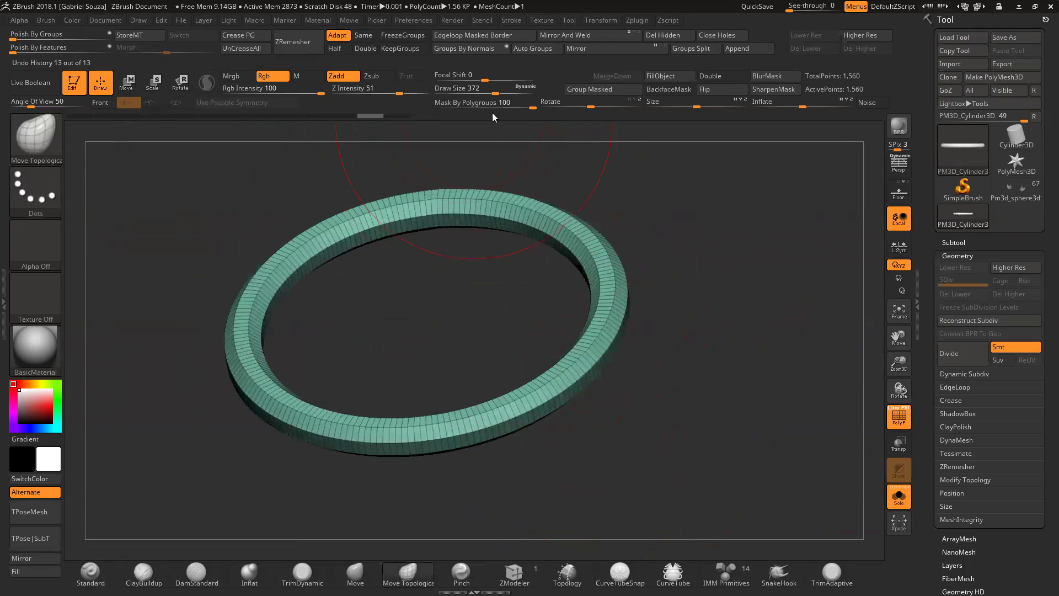
left_click_drag(486, 105, 432, 113)
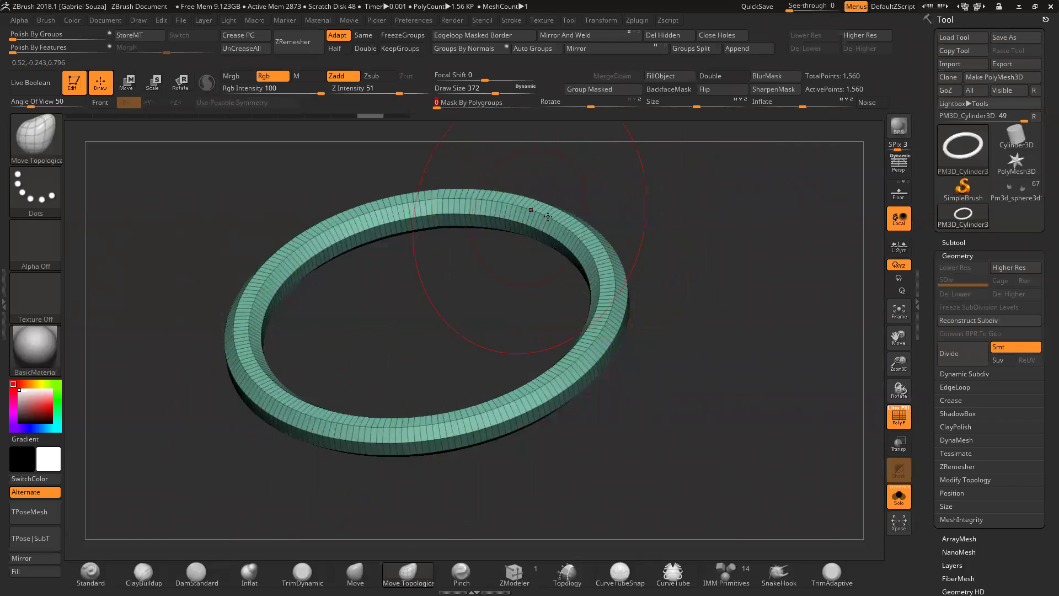
mouse_move(693, 309)
left_mouse_down()
mouse_move(617, 309)
mouse_move(639, 294)
left_mouse_up()
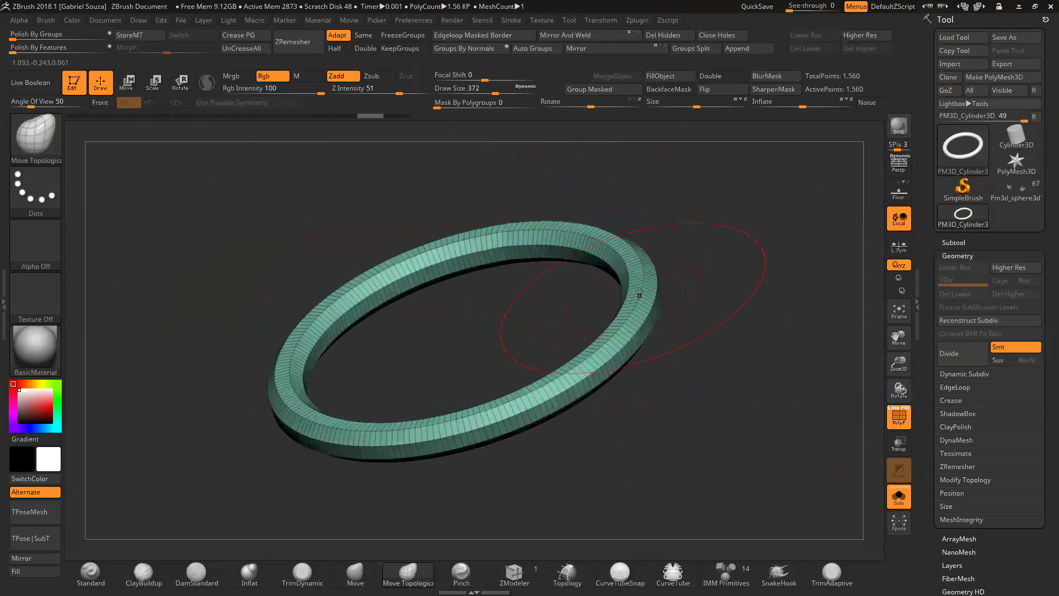
Step: Return to the shoulder armour tool, frame it without the polyframe and set Draw Size to 90
left_click(1015, 191)
key("f")
left_click_drag(501, 342, 443, 311)
key("shift+f")
left_click_drag(484, 94, 454, 95)
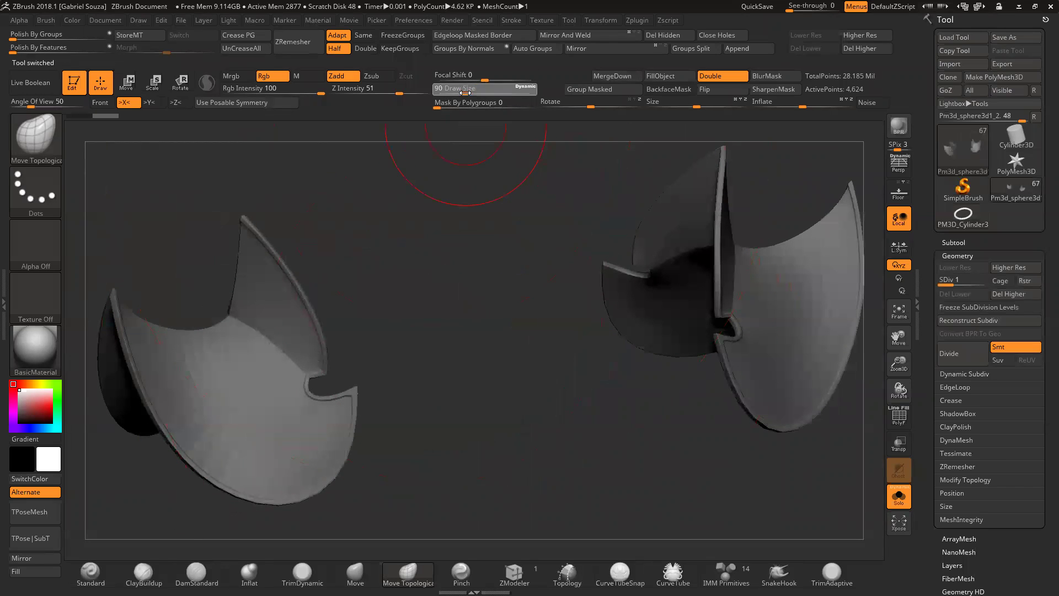
Step: Load the girl_necromancer_2 tool from the Documents folder
left_click(973, 36)
scroll(282, 328, "down", 10)
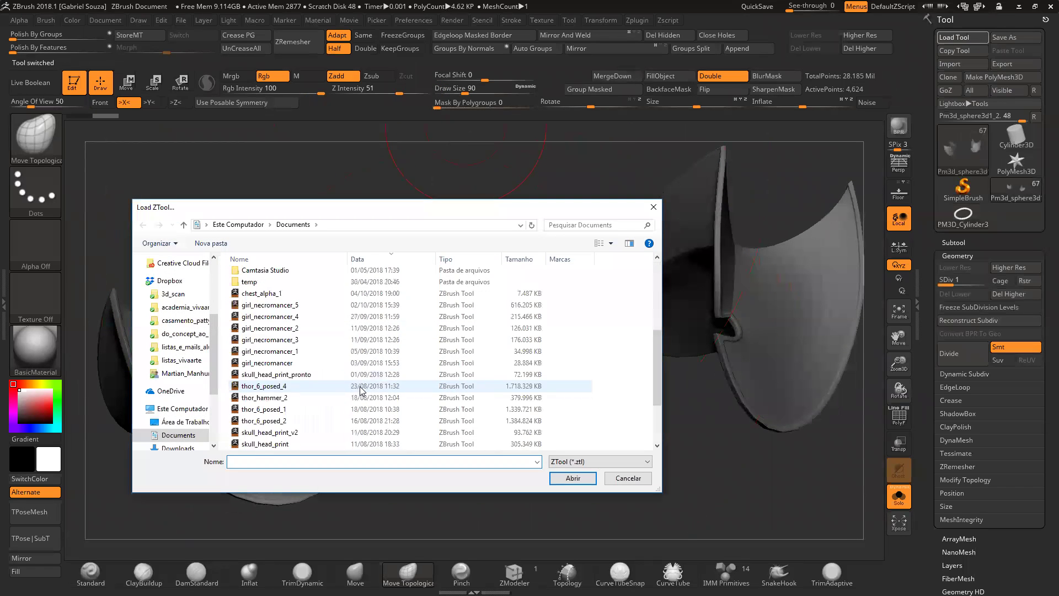
scroll(282, 327, "up", 3)
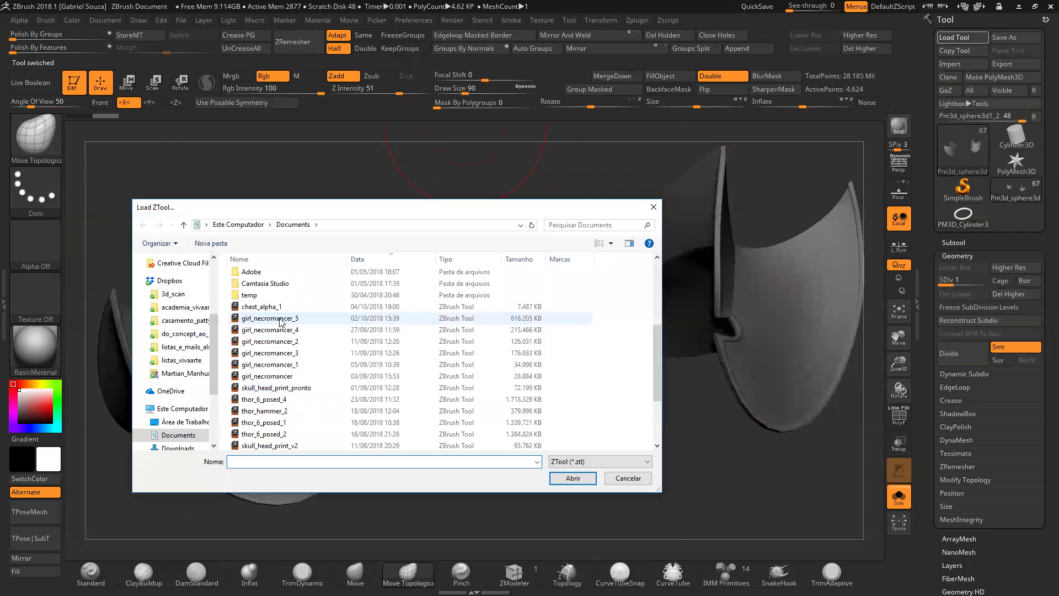
left_click(288, 342)
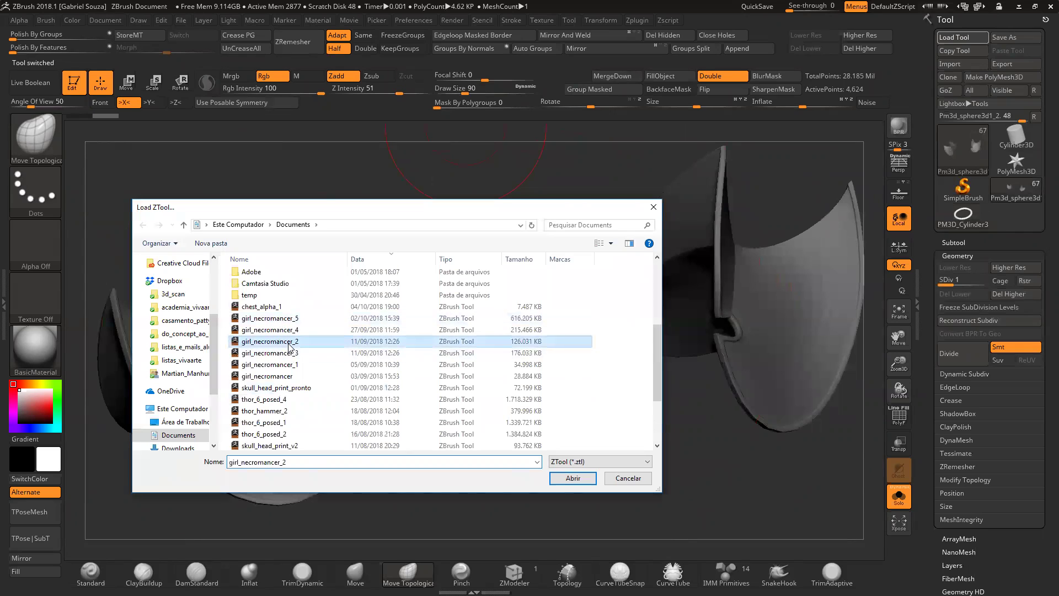
left_click(571, 479)
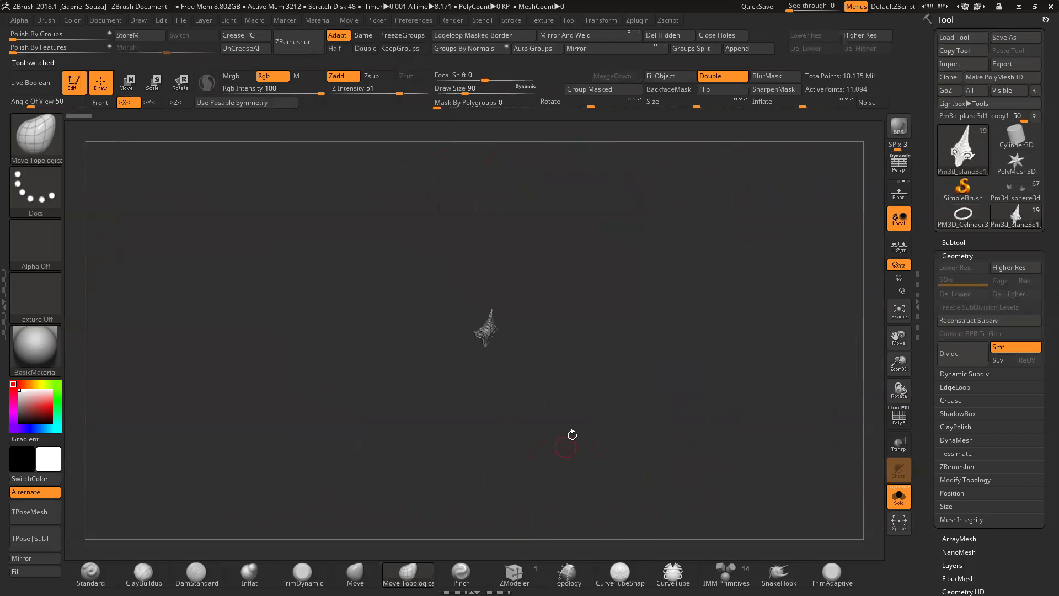
Step: Show the whole necromancer figure, and load the girl_necromancer_3 tool from the Documents folder
left_click(898, 496)
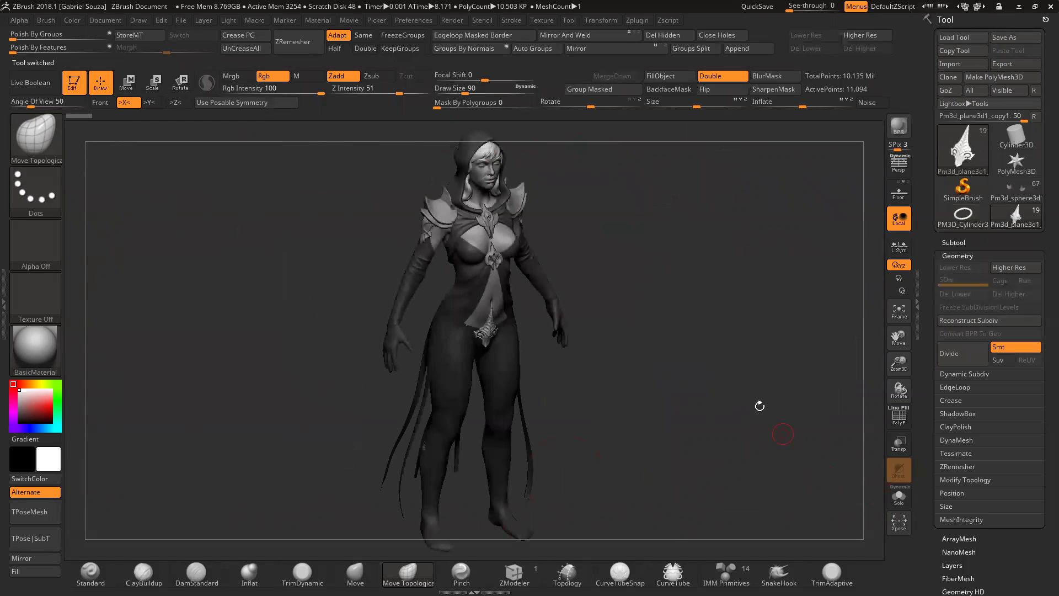
left_click(973, 37)
scroll(292, 343, "down", 6)
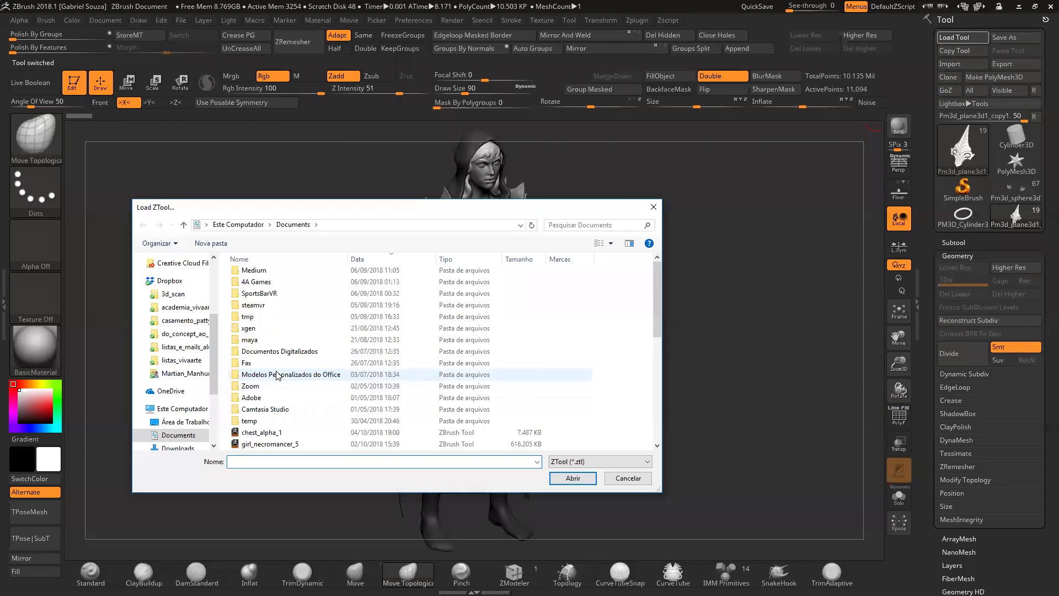
left_click(270, 339)
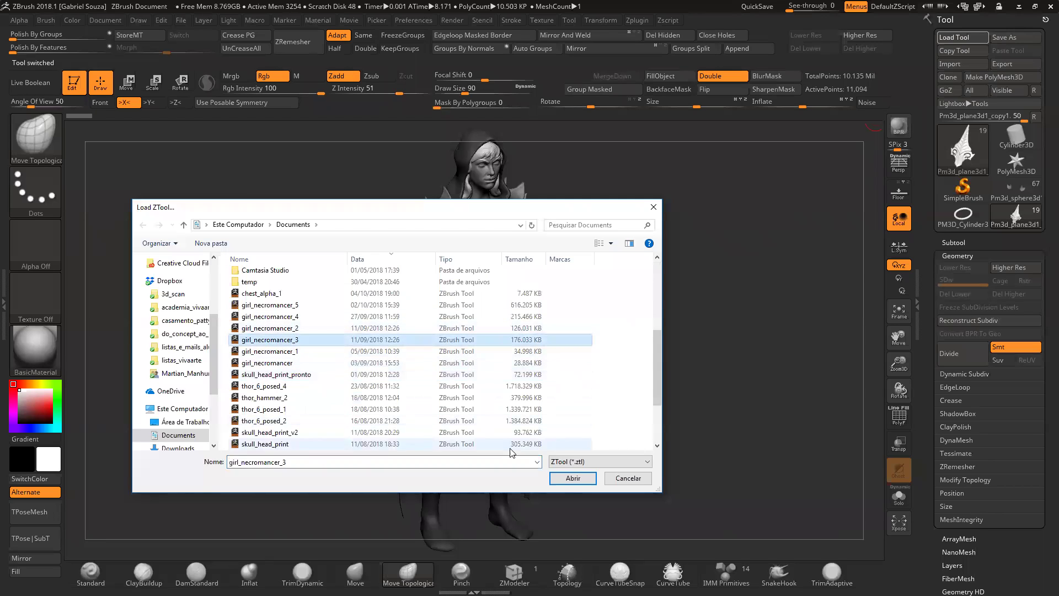
left_click(563, 478)
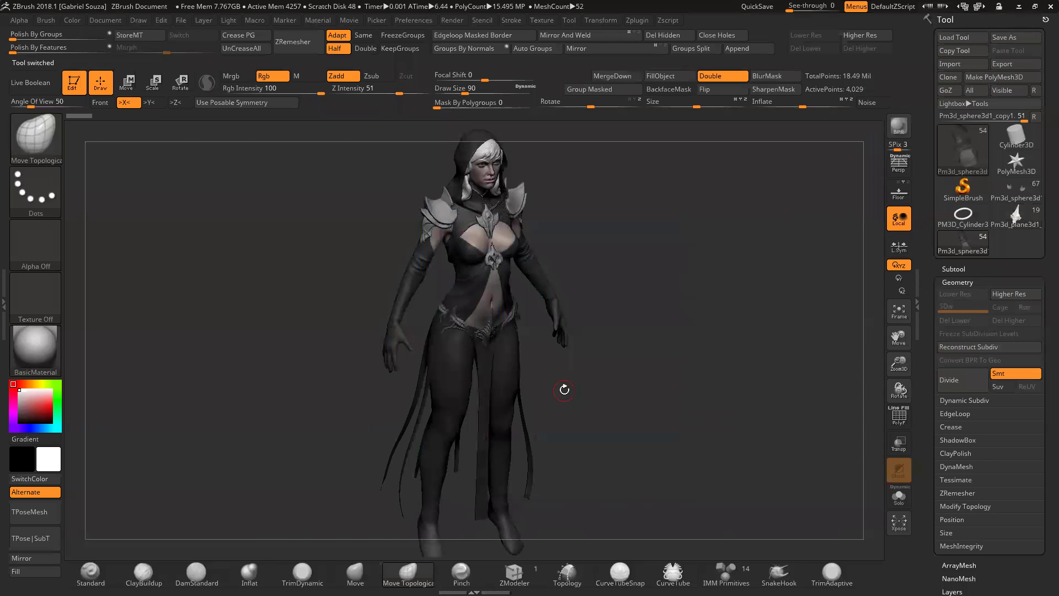
Step: Inspect the loaded figure's torso and shoulder armour closely, and load the girl_necromancer_4 tool from the Documents folder
left_click_drag(641, 243, 728, 353, "alt")
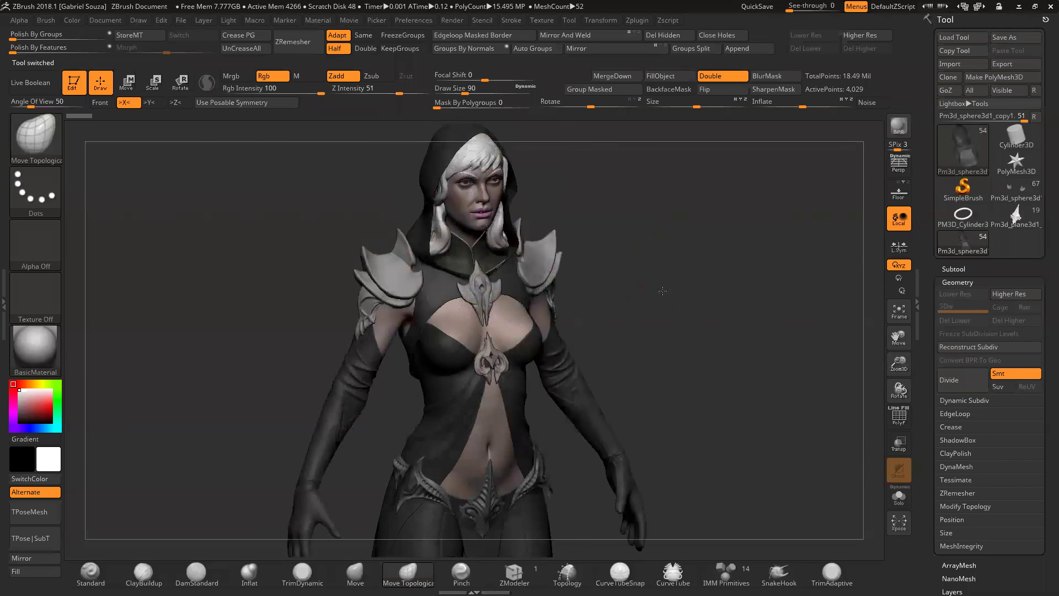
left_click_drag(663, 290, 745, 233)
scroll(284, 388, "down", 4)
left_click(288, 355)
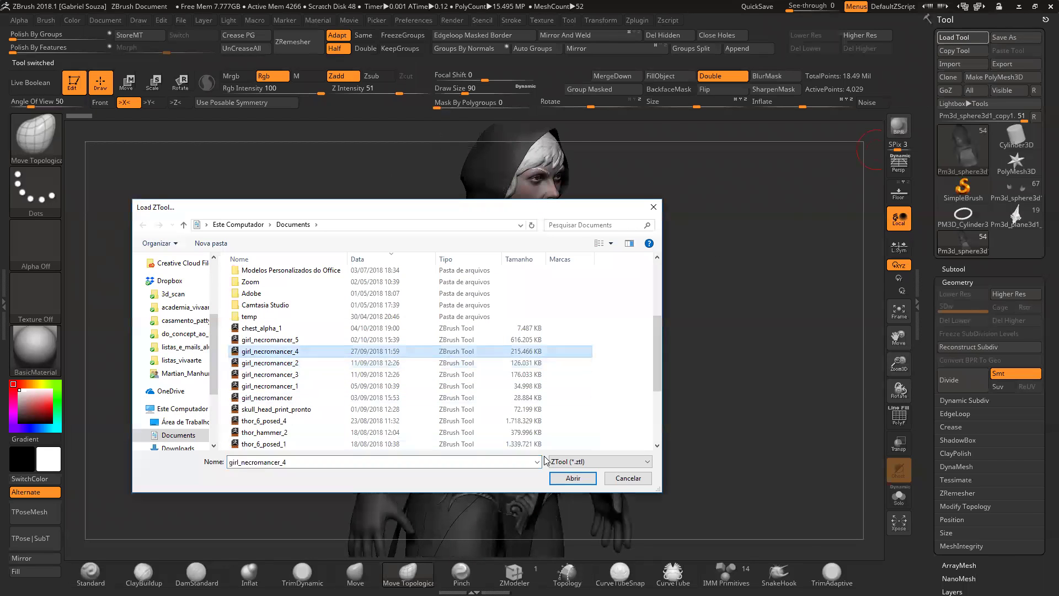
left_click(572, 479)
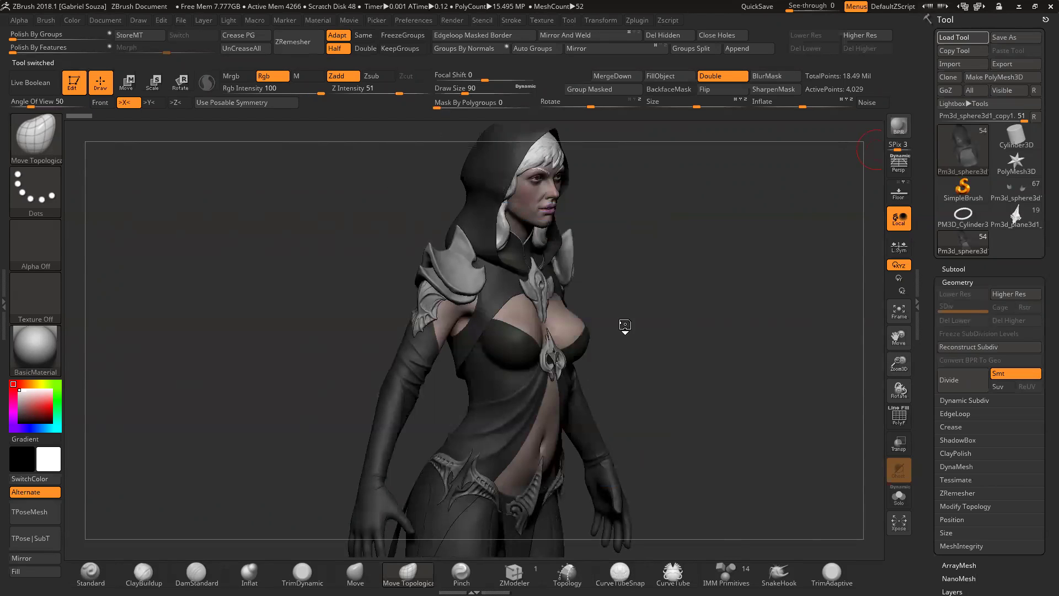
Step: Select the upper shoulder armour plates, isolate them in Solo mode and set Draw Size to 29
left_click_drag(639, 300, 622, 299)
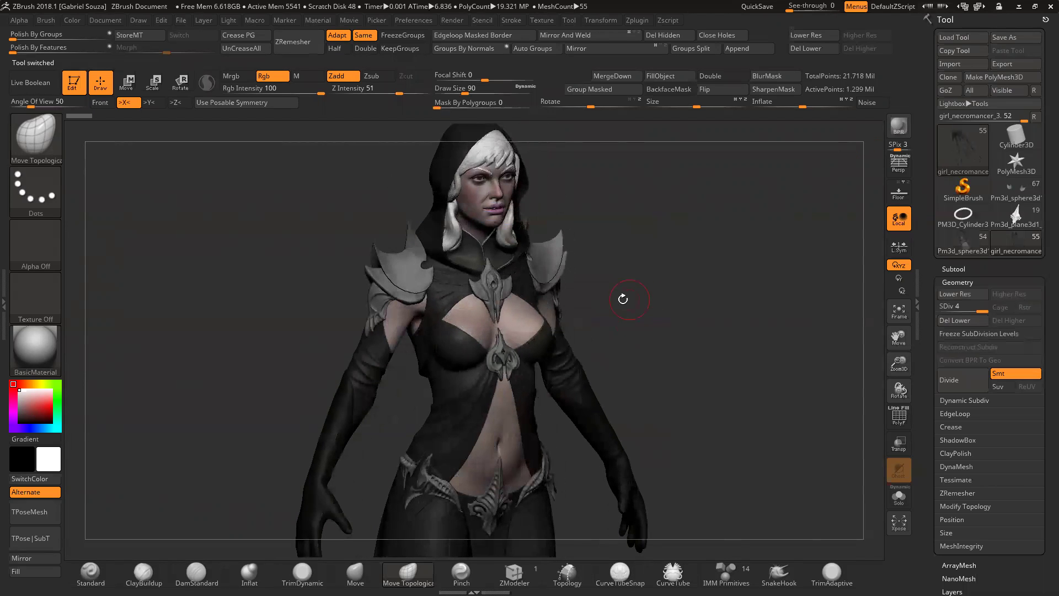
left_click(411, 265, "alt")
left_click(899, 500)
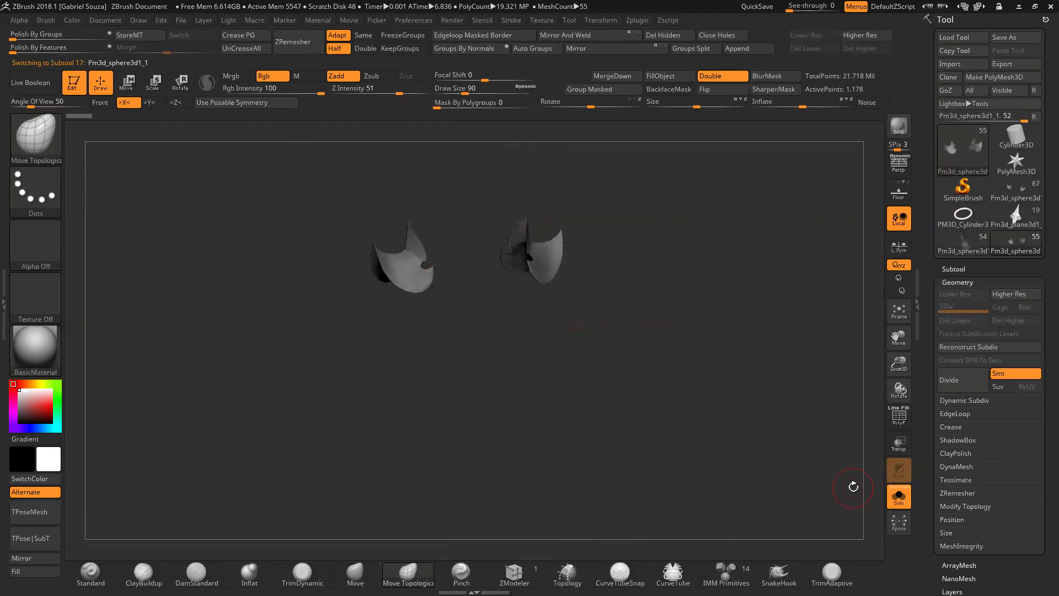
left_click_drag(431, 366, 338, 376)
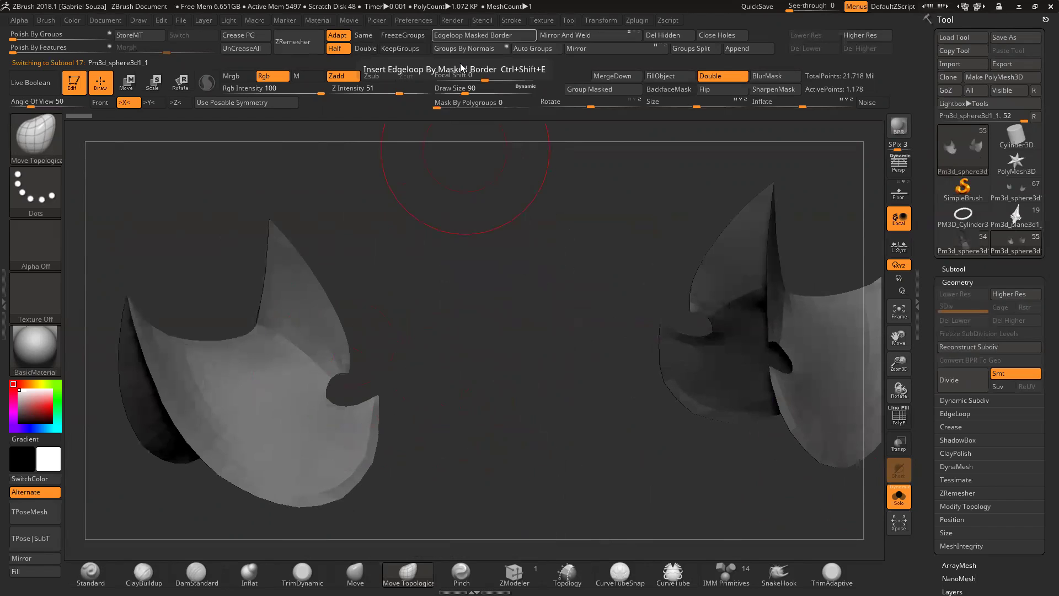
left_click_drag(481, 292, 529, 294)
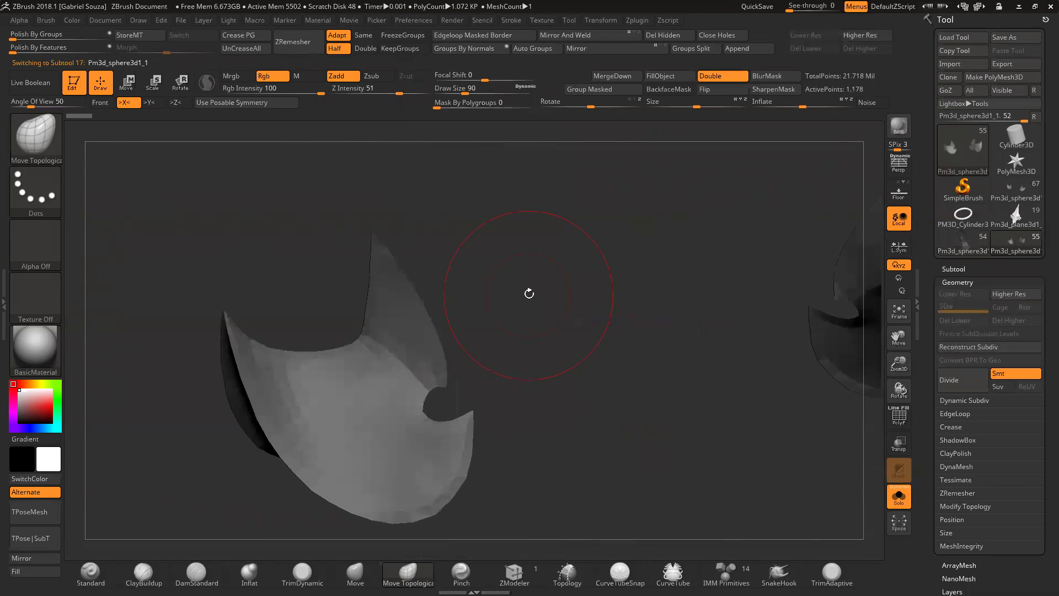
type("s29")
left_click_drag(415, 347, 489, 422)
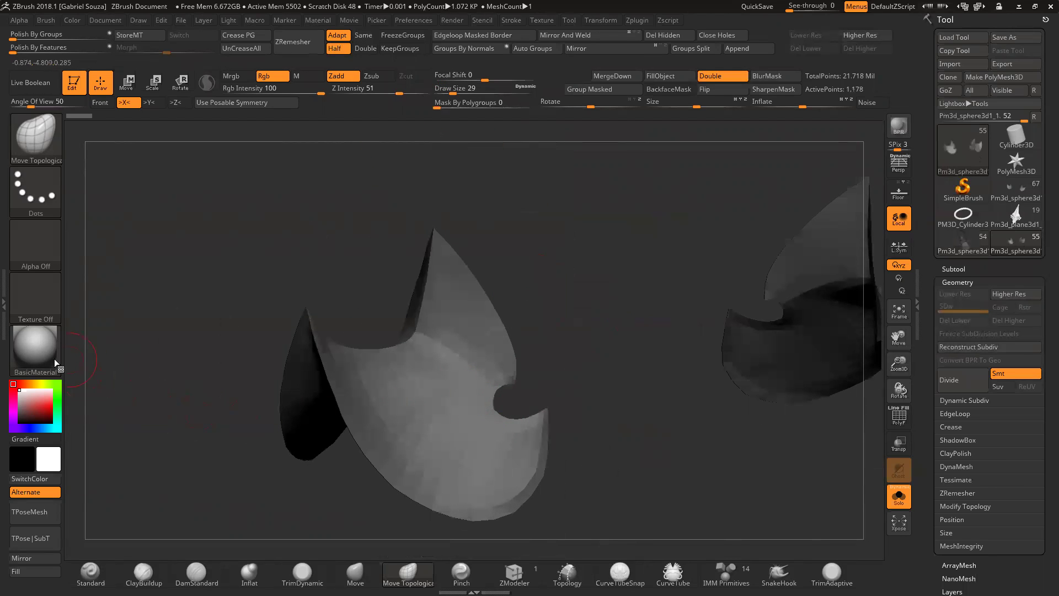
Step: Look over the modifier settings of the BasicMaterial
left_click(314, 23)
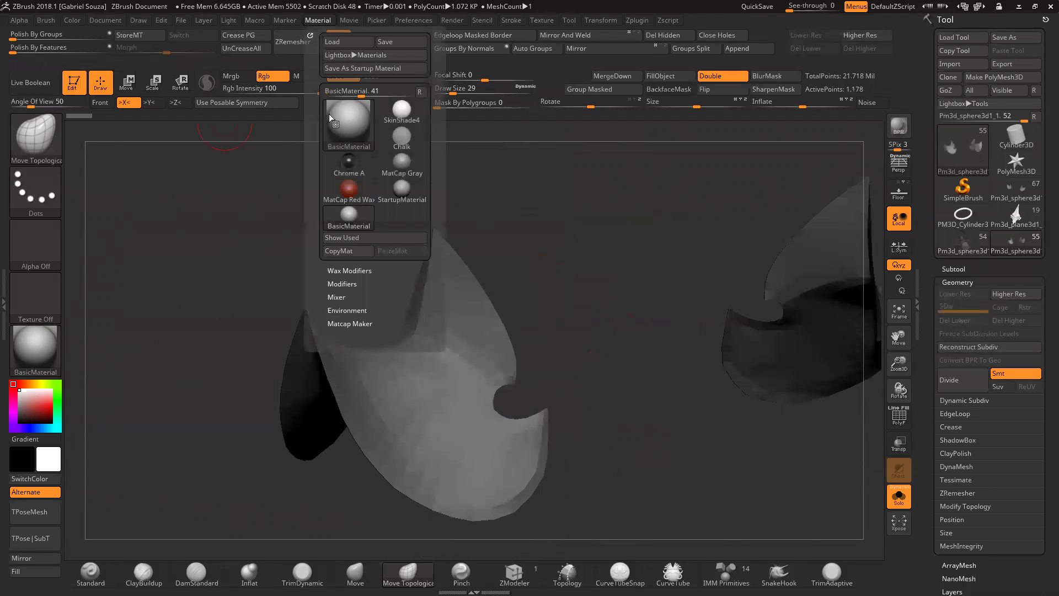
left_click(351, 282)
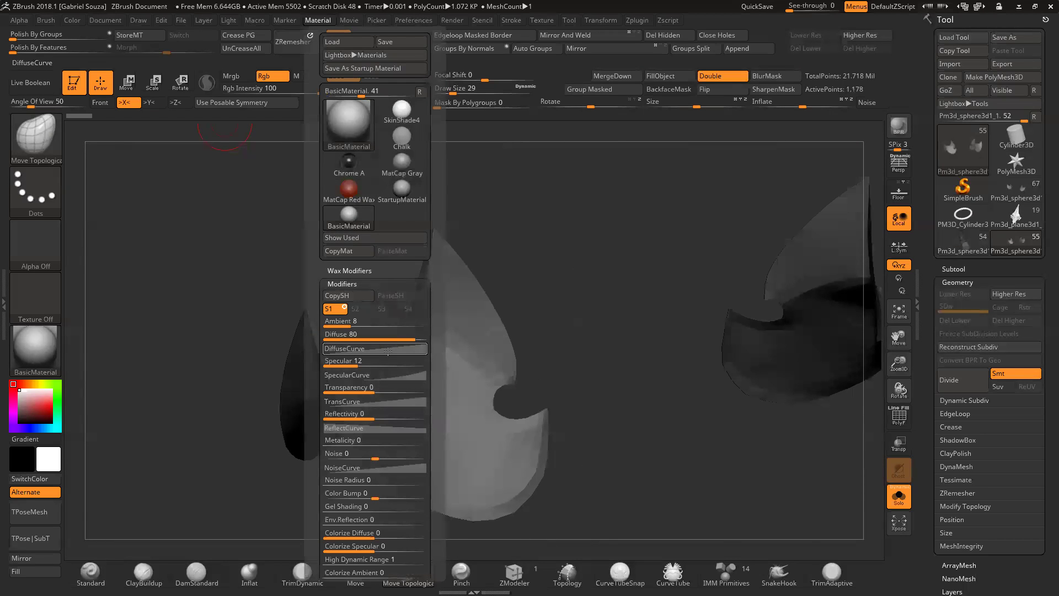
left_click_drag(579, 290, 553, 293)
Step: With the polyframe shown, assign one half of the shoulder plates to its own polygroup using a rectangular selection, restoring full visibility and shading
key("shift+f")
mouse_move(579, 326)
left_mouse_down()
mouse_move(597, 338)
mouse_move(515, 331)
mouse_move(621, 349)
mouse_move(532, 309)
mouse_move(691, 268)
mouse_move(646, 243)
left_mouse_up()
key("ctrl+shift")
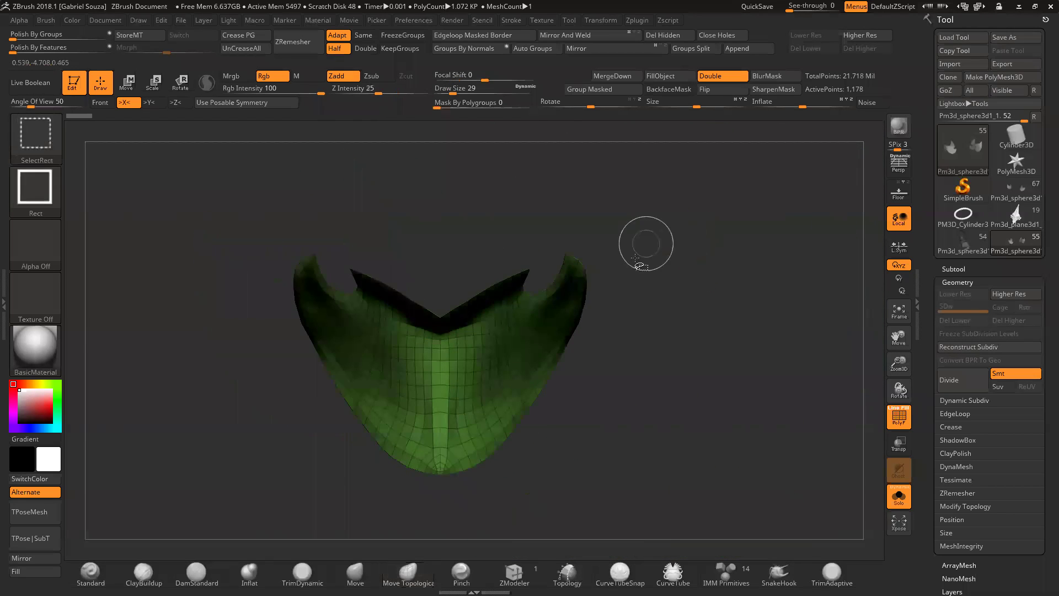
mouse_move(667, 189)
left_mouse_down("ctrl+shift")
mouse_move(465, 506)
mouse_move(440, 519)
left_mouse_up("ctrl+shift")
mouse_move(683, 382)
left_mouse_down()
mouse_move(676, 319)
mouse_move(660, 302)
mouse_move(663, 407)
mouse_move(702, 401)
left_mouse_up()
key("ctrl+w")
left_click(668, 378, "ctrl+shift")
left_click_drag(899, 364, 918, 543)
mouse_move(634, 403)
left_mouse_down()
mouse_move(651, 354)
mouse_move(637, 343)
left_mouse_up()
key("shift+f")
left_click_drag(555, 339, 463, 297)
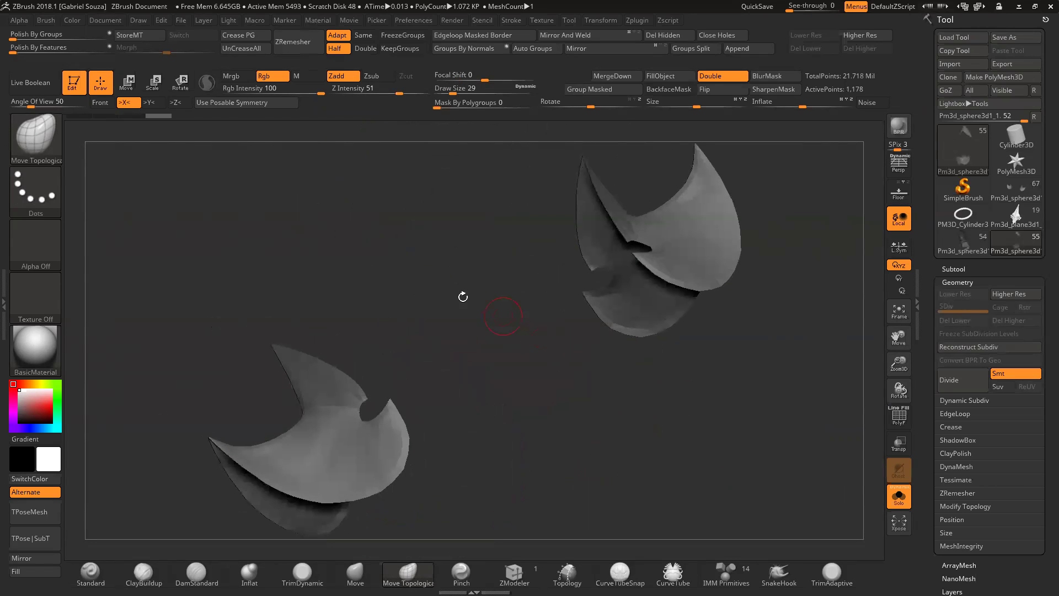
Step: Expand the Deformation settings and try smoothing the shoulder plates with Polish By Groups at 98
left_click(961, 283)
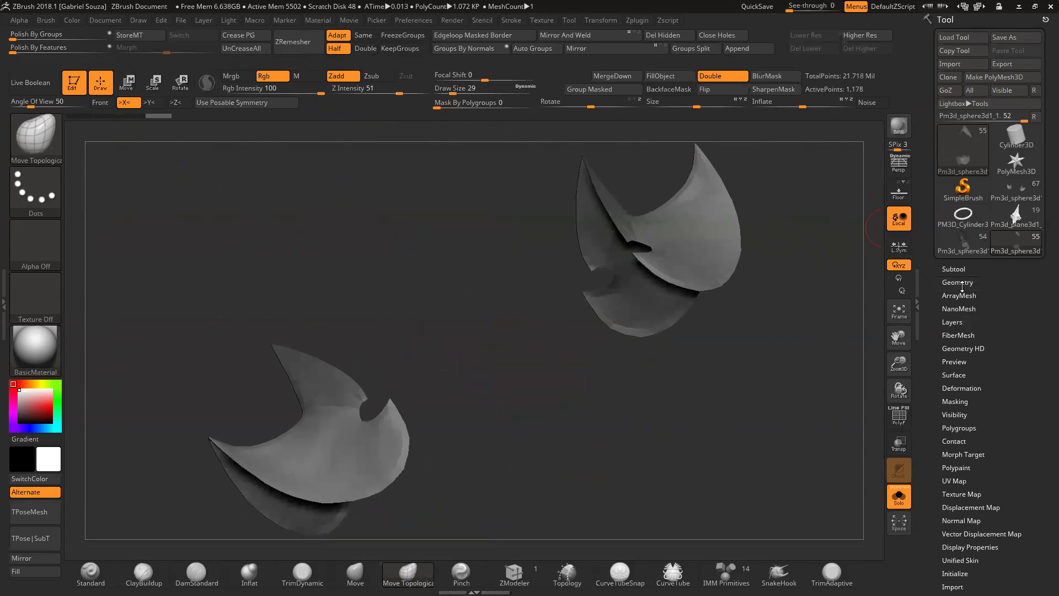
left_click(961, 388)
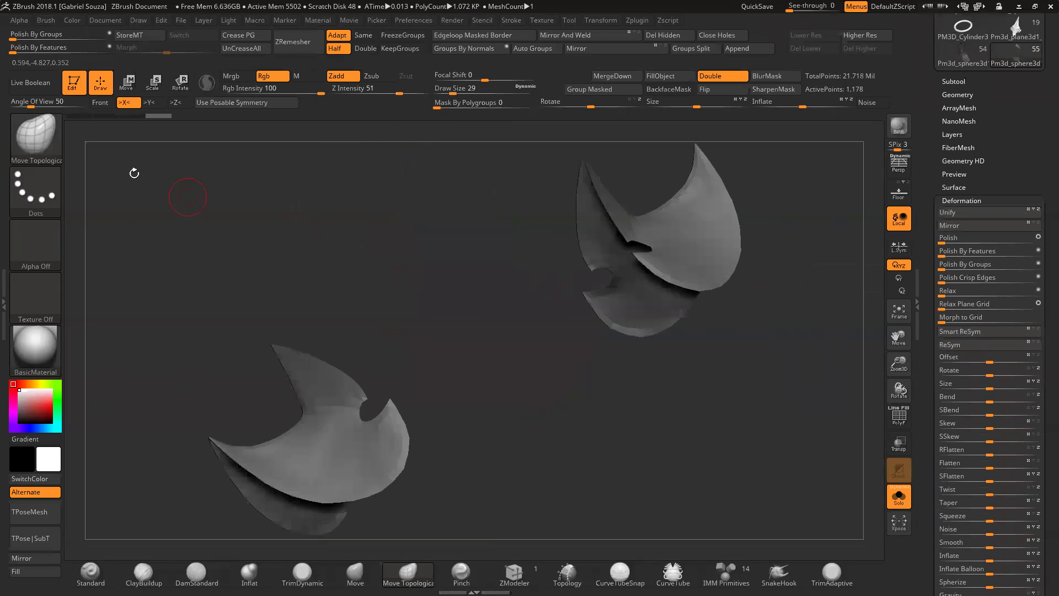
left_click(32, 33)
mouse_move(355, 267)
left_mouse_down()
mouse_move(437, 323)
mouse_move(404, 272)
mouse_move(376, 330)
left_mouse_up()
left_click_drag(373, 433, 428, 339)
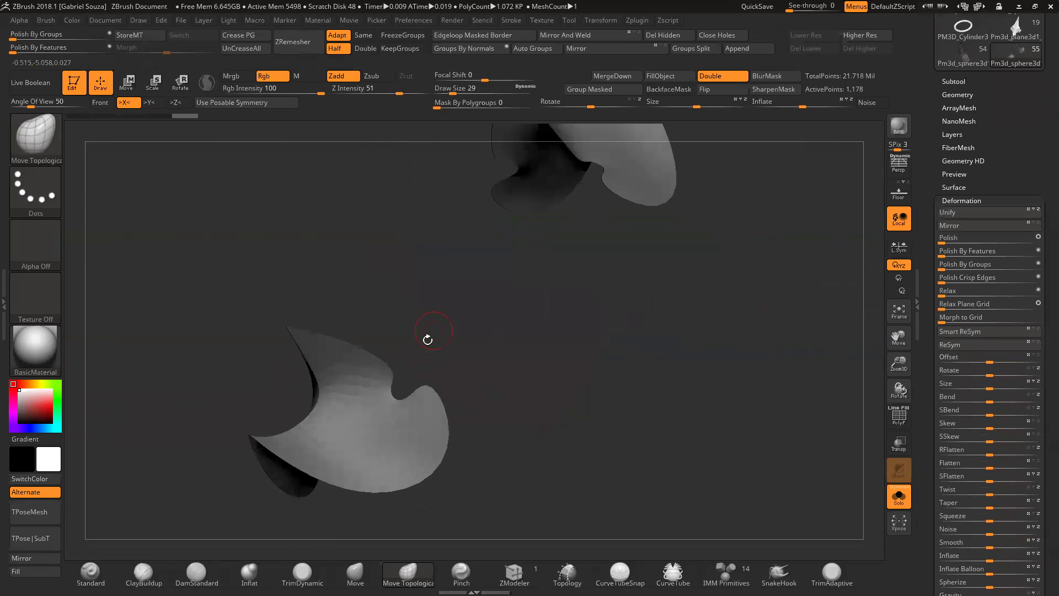
left_click_drag(42, 36, 107, 37)
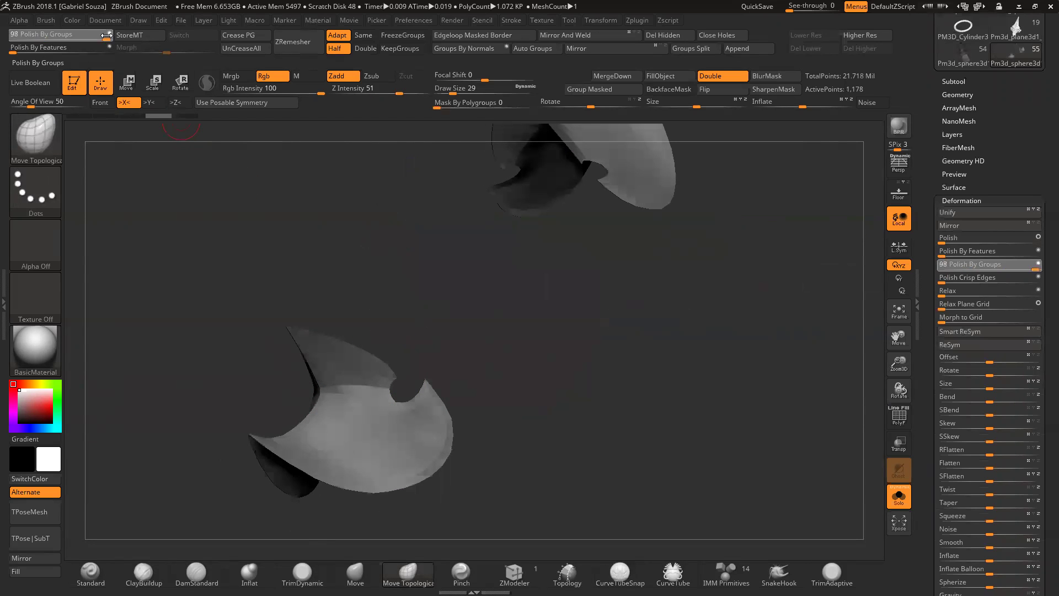
left_click_drag(282, 207, 380, 295)
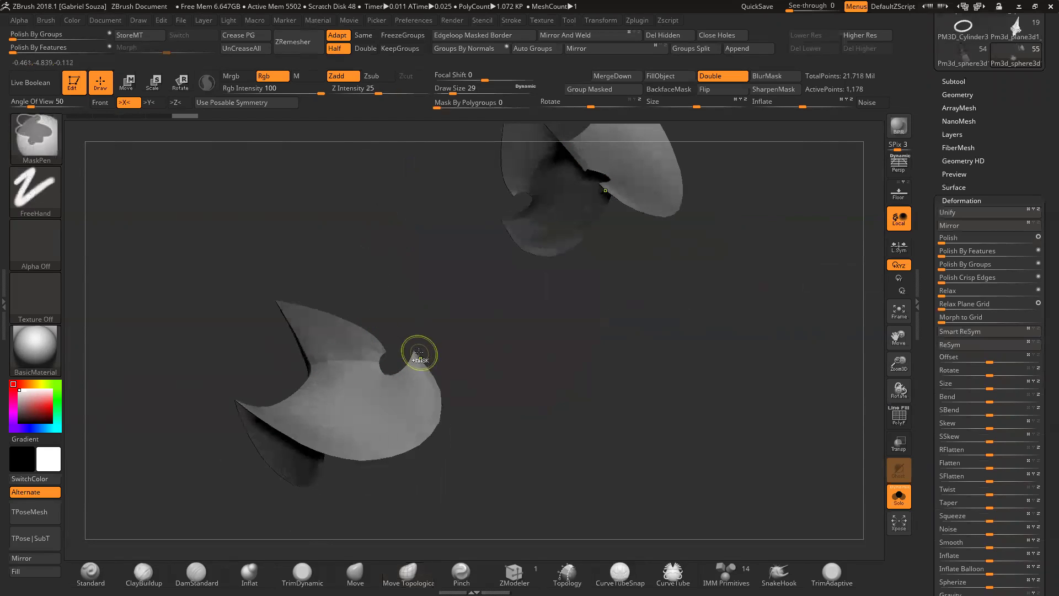
Step: Isolate one half of the shoulder plates, switch the selection brush to SelectLasso and show the polyframe
left_click_drag(422, 350, 453, 346)
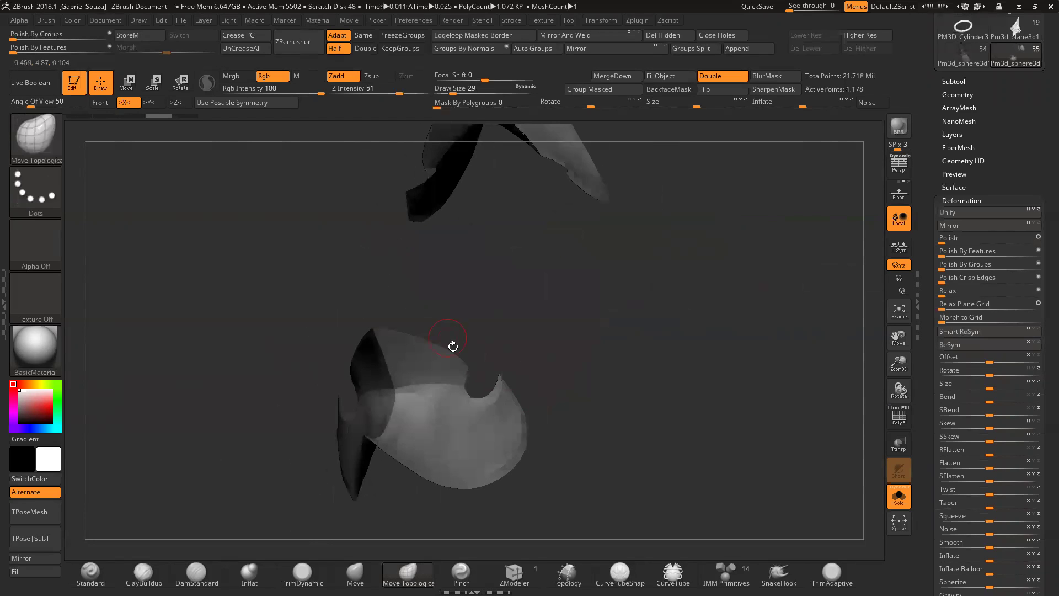
left_click(505, 429, "ctrl+shift")
left_click_drag(894, 356, 879, 369)
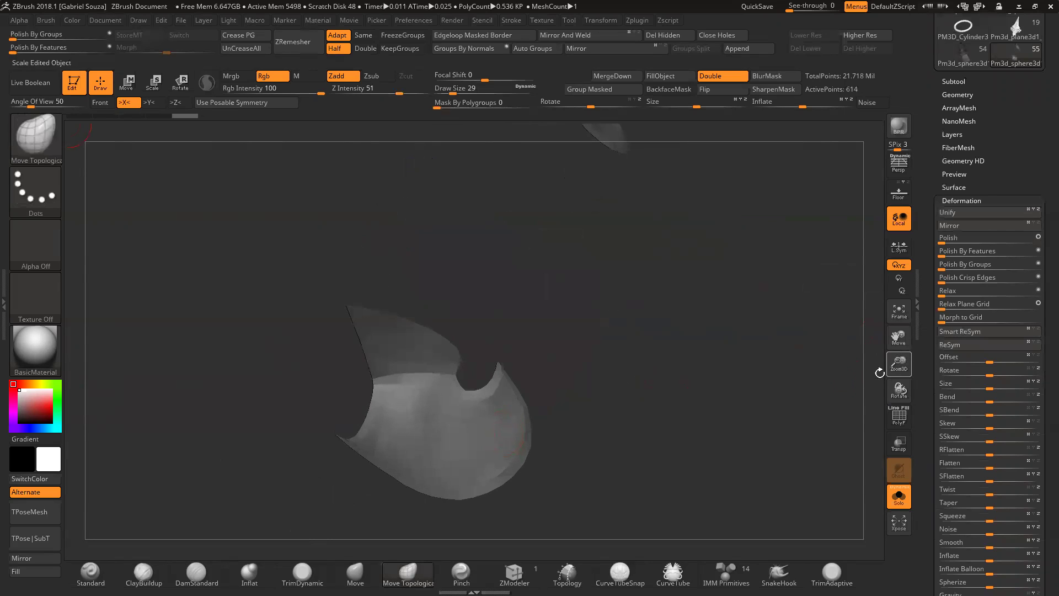
left_click(41, 128)
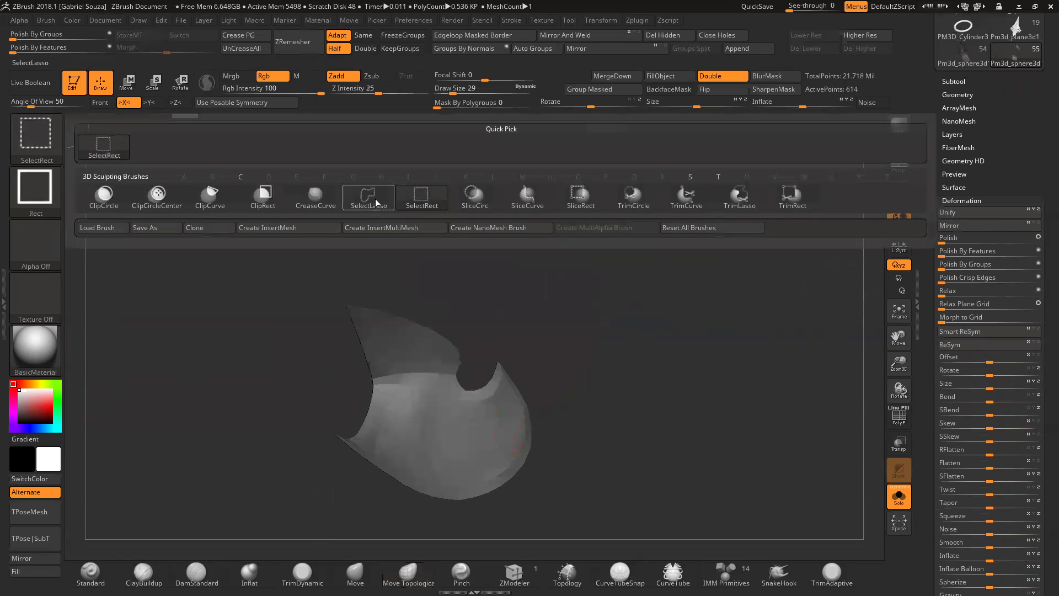
left_click(377, 203)
left_click_drag(634, 307, 675, 339)
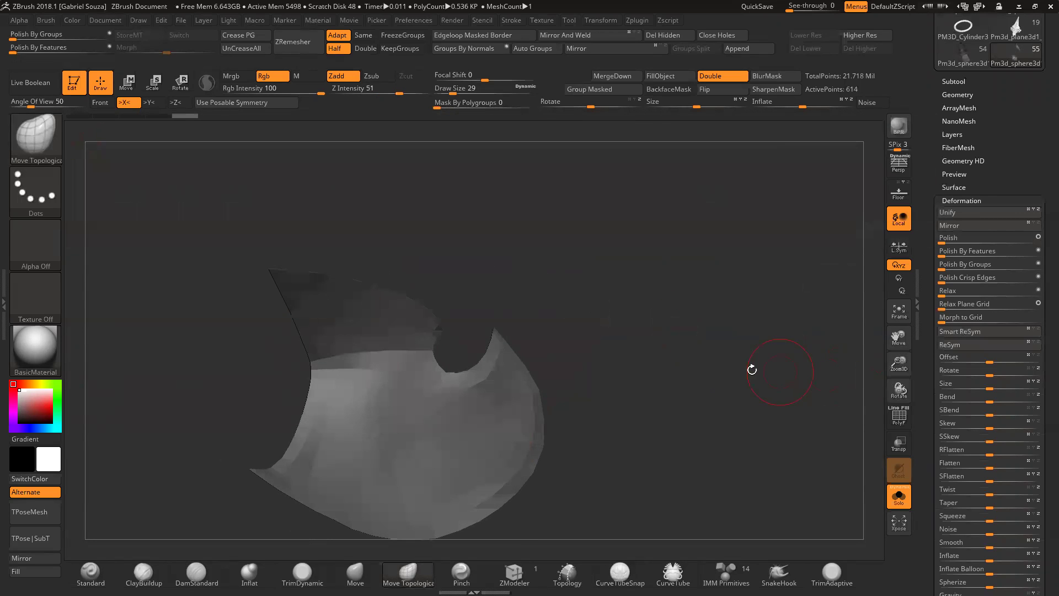
key("shift+f")
left_click_drag(628, 300, 683, 328)
left_click_drag(894, 361, 761, 366)
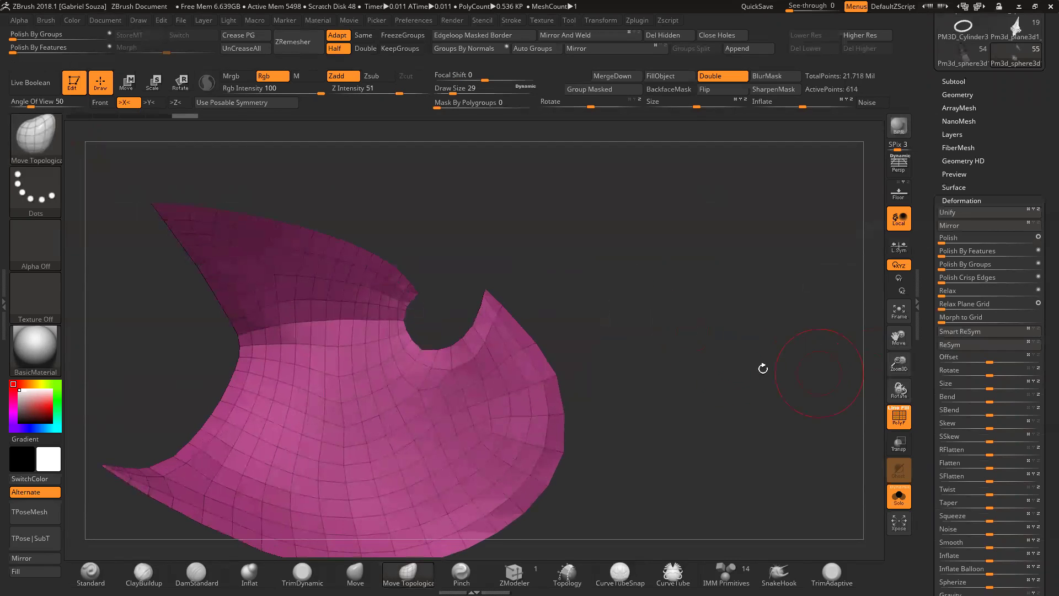
Step: Lasso the upper horn of the isolated half, give it its own polygroup and show the whole plates again
key("ctrl+shift")
mouse_move(406, 326)
left_mouse_down("ctrl+shift")
mouse_move(237, 339)
mouse_move(106, 209)
mouse_move(161, 136)
mouse_move(168, 143)
left_mouse_up("ctrl+shift")
left_click_drag(561, 276, 513, 296)
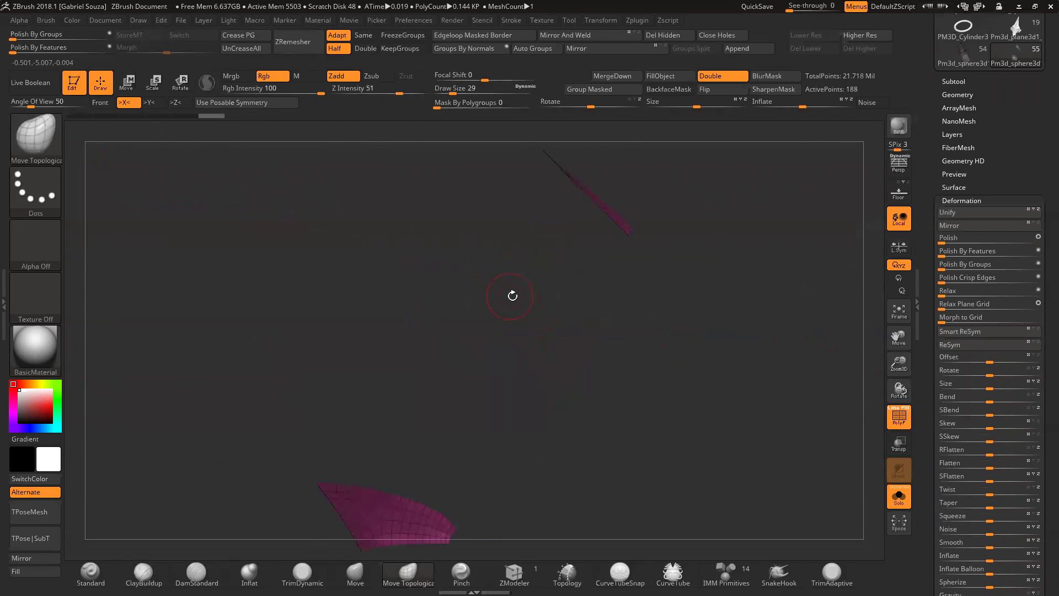
left_click(480, 380, "ctrl+shift")
mouse_move(469, 386)
left_mouse_down()
mouse_move(412, 302)
mouse_move(496, 366)
left_mouse_up()
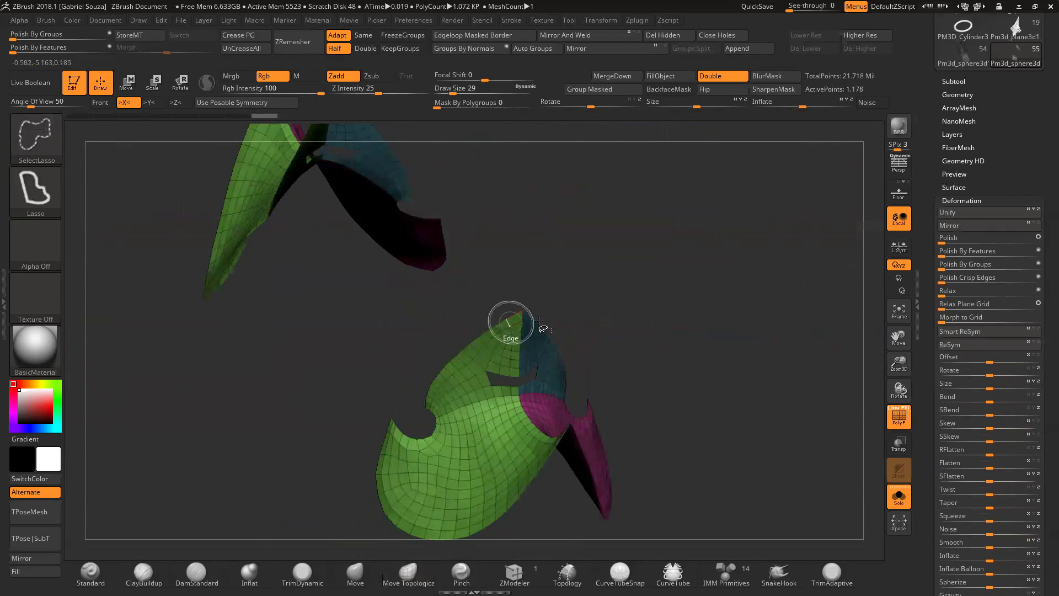
Step: Isolate the other half of the plates, give its upper horn a separate polygroup and unhide everything
left_click(486, 353, "ctrl+shift")
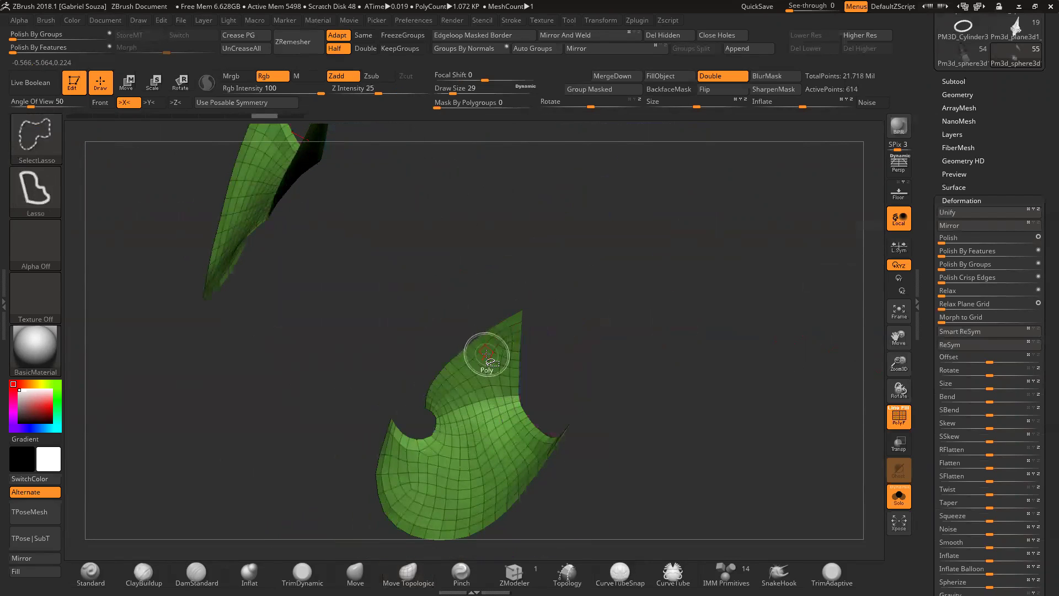
left_click_drag(900, 385, 901, 406)
mouse_move(574, 254)
left_mouse_down("ctrl+shift")
mouse_move(563, 394)
mouse_move(543, 412)
mouse_move(406, 442)
mouse_move(331, 292)
mouse_move(496, 237)
left_mouse_up("ctrl+shift")
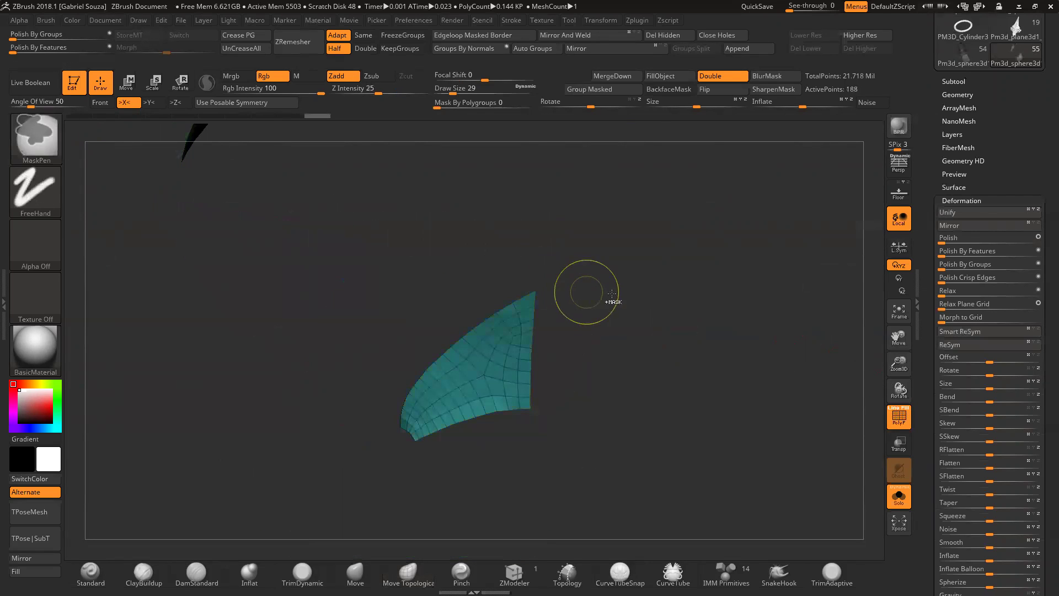
left_click(672, 331, "ctrl+shift")
mouse_move(711, 338)
left_mouse_down()
mouse_move(680, 326)
mouse_move(721, 326)
left_mouse_up()
key("ctrl+z")
key("ctrl+w")
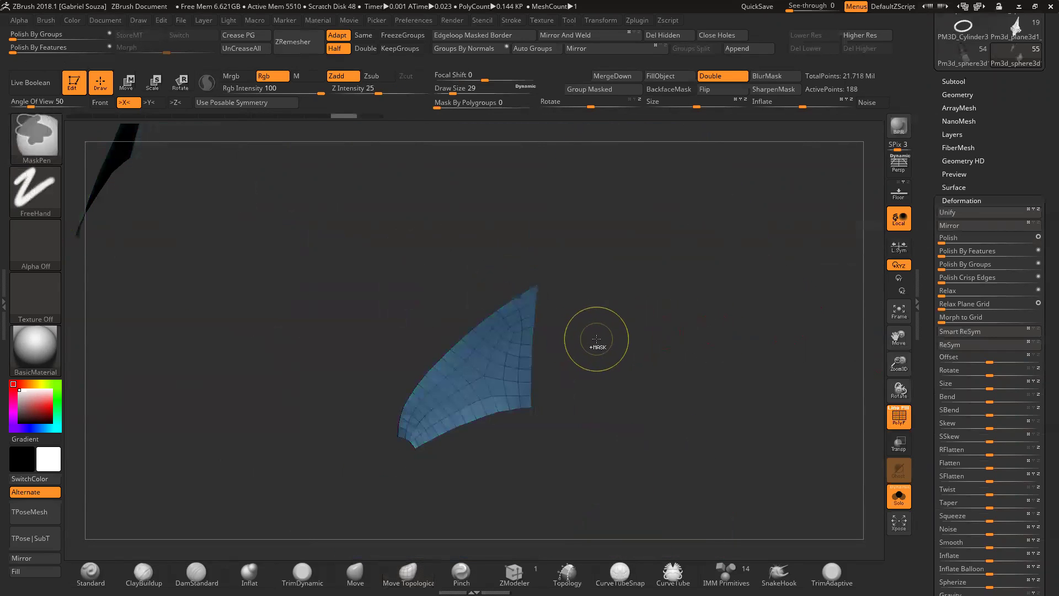
key("ctrl+w")
left_click(669, 345, "ctrl+shift")
mouse_move(682, 334)
left_mouse_down()
mouse_move(703, 337)
mouse_move(691, 340)
mouse_move(707, 307)
mouse_move(693, 307)
left_mouse_up()
Step: Smooth the regrouped shoulder plates with Polish By Groups and check the polygroup borders in the polyframe
key("shift+f")
left_click_drag(649, 258, 467, 385)
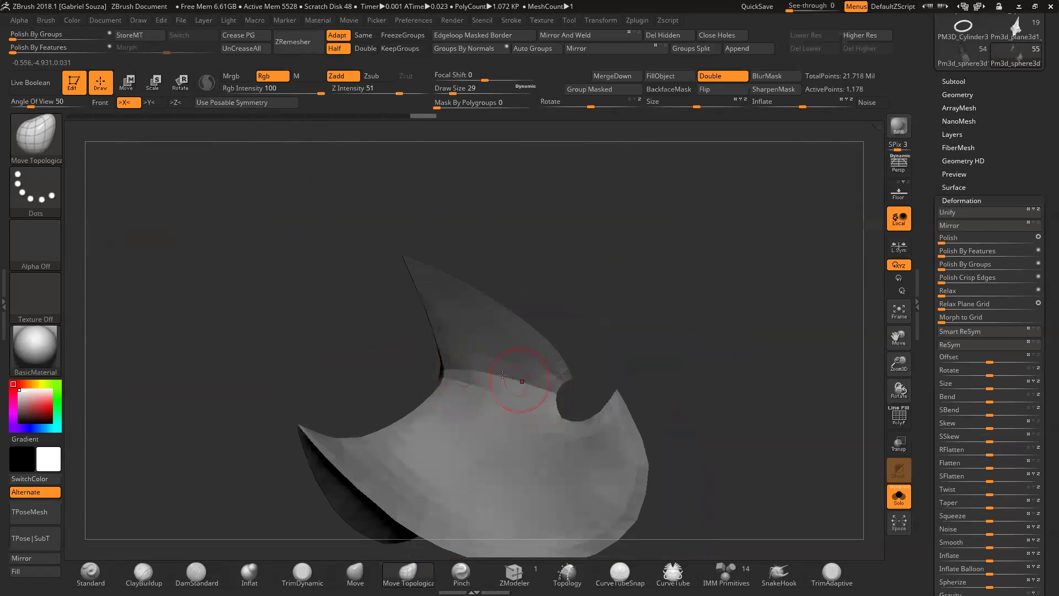
left_click_drag(61, 34, 88, 39)
mouse_move(554, 384)
left_mouse_down()
mouse_move(638, 298)
mouse_move(590, 316)
mouse_move(581, 358)
mouse_move(709, 365)
mouse_move(626, 329)
left_mouse_up()
key("ctrl")
key("shift+f")
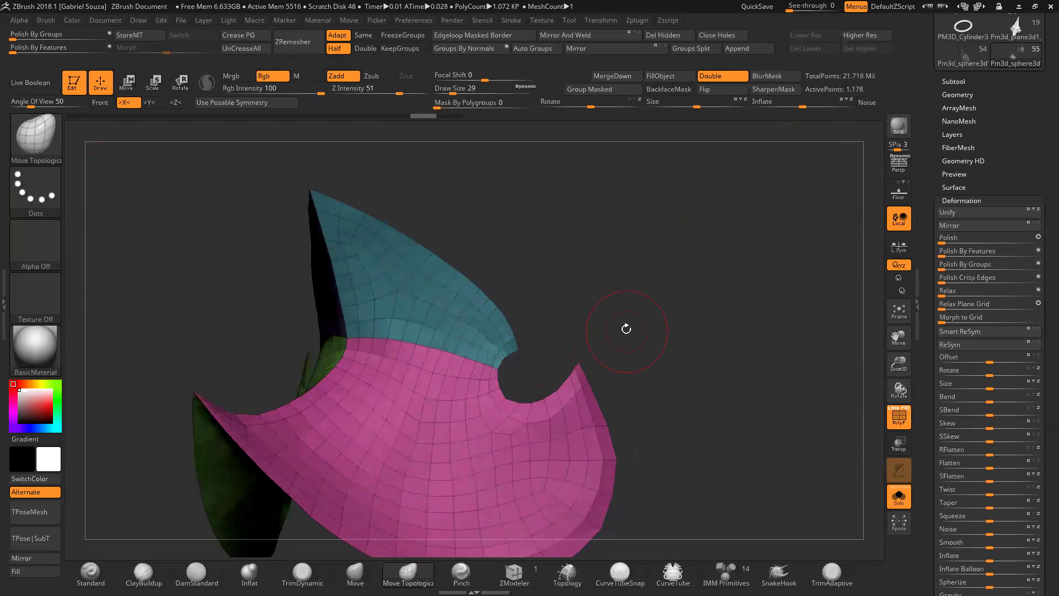
Step: Switch the masking brush to MaskLasso
key("ctrl")
left_click(44, 133)
left_click(228, 203)
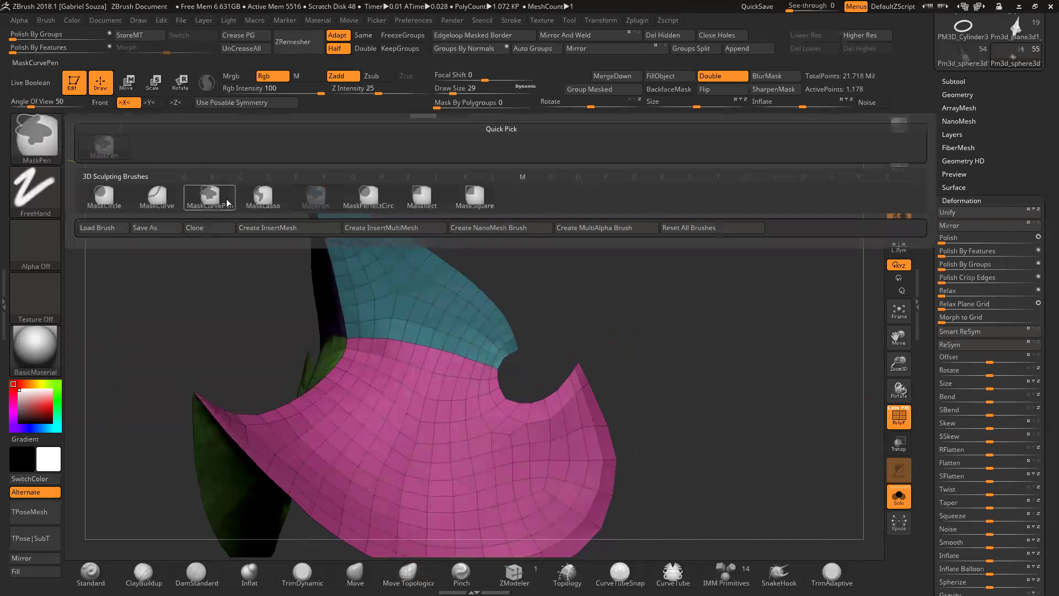
left_click(263, 199)
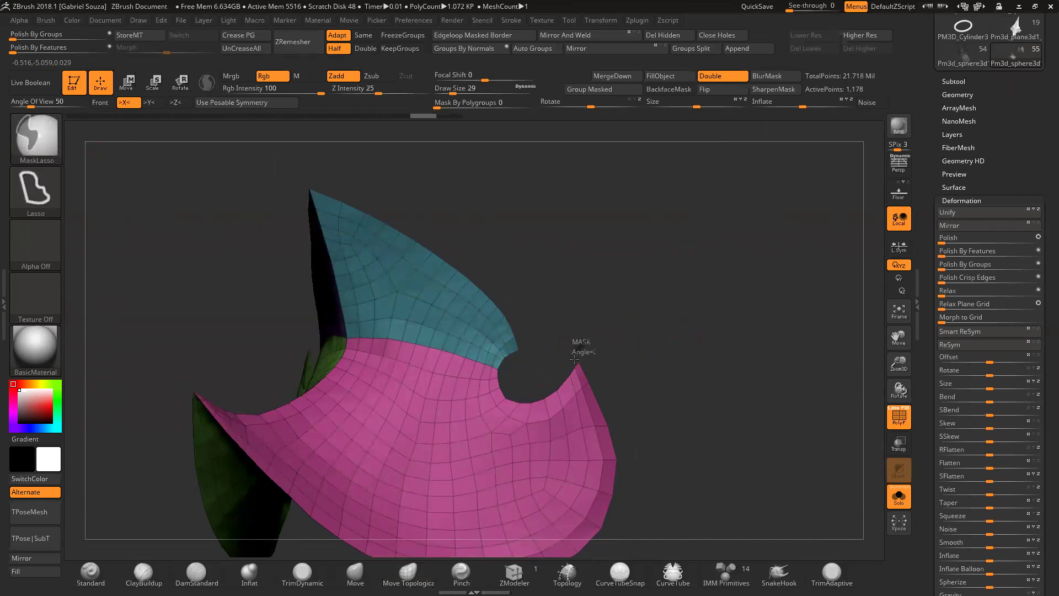
Step: Adjust the pointed tips beside the round notches on both sides of the plates with Move Topological, then hide the polyframe
left_click_drag(594, 359, 592, 372, "ctrl")
mouse_move(870, 326)
left_mouse_down("alt")
mouse_move(798, 347)
mouse_move(675, 308)
left_mouse_up("alt")
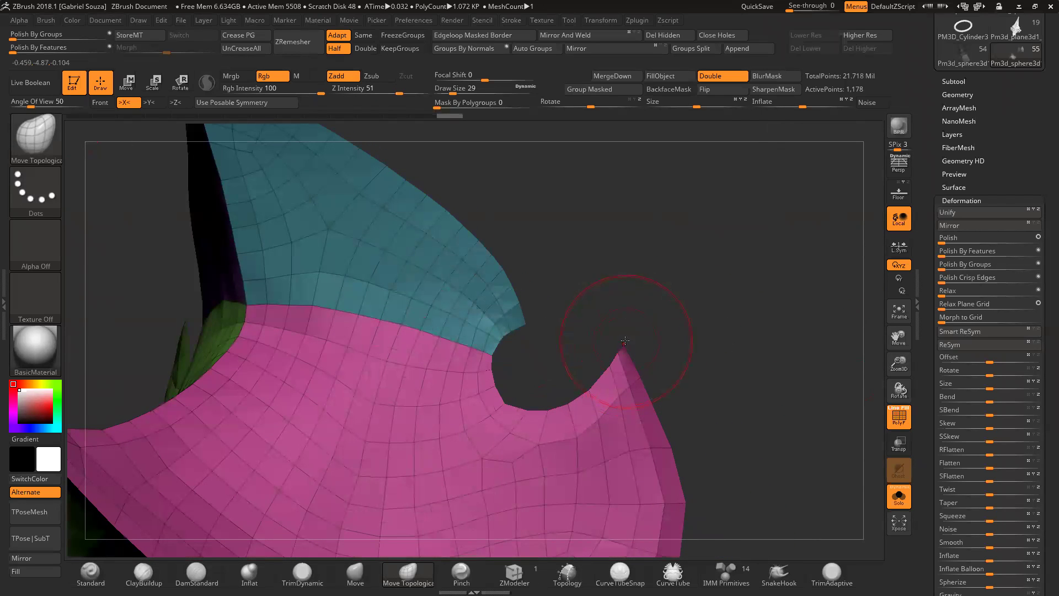
mouse_move(619, 331)
left_mouse_down("ctrl")
mouse_move(665, 386)
mouse_move(651, 320)
left_mouse_up("ctrl")
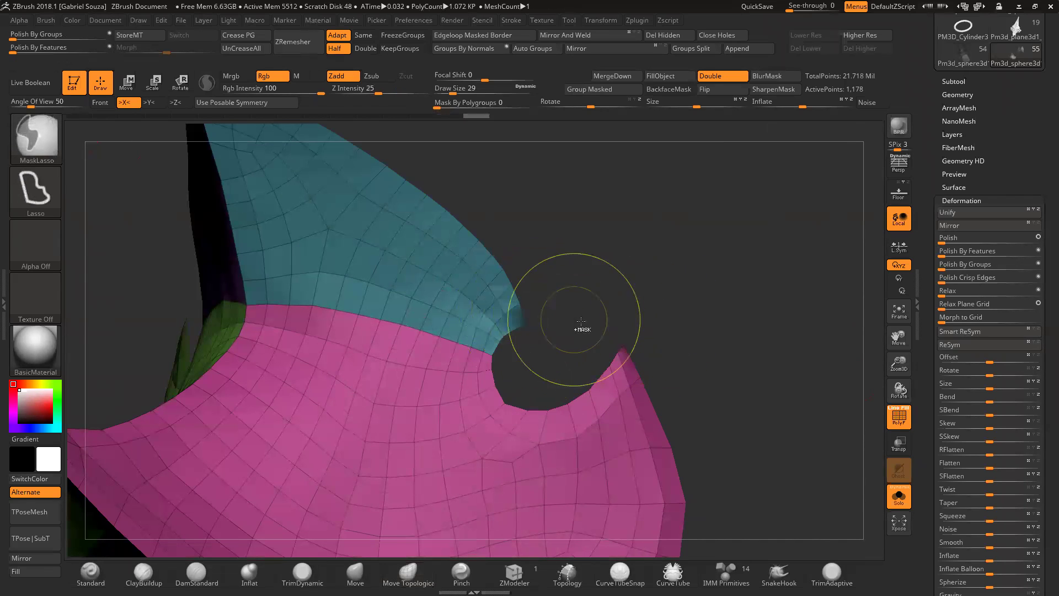
mouse_move(604, 276)
left_mouse_down()
mouse_move(553, 249)
mouse_move(786, 271)
left_mouse_up()
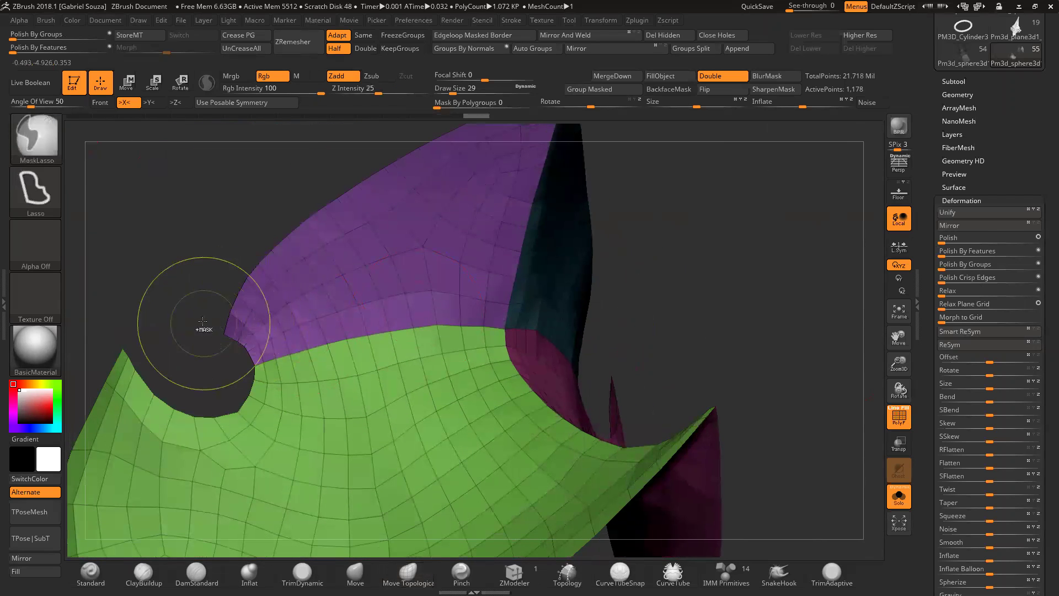
left_click_drag(124, 356, 130, 328, "ctrl")
key("f")
left_click_drag(656, 285, 593, 254)
key("shift+f")
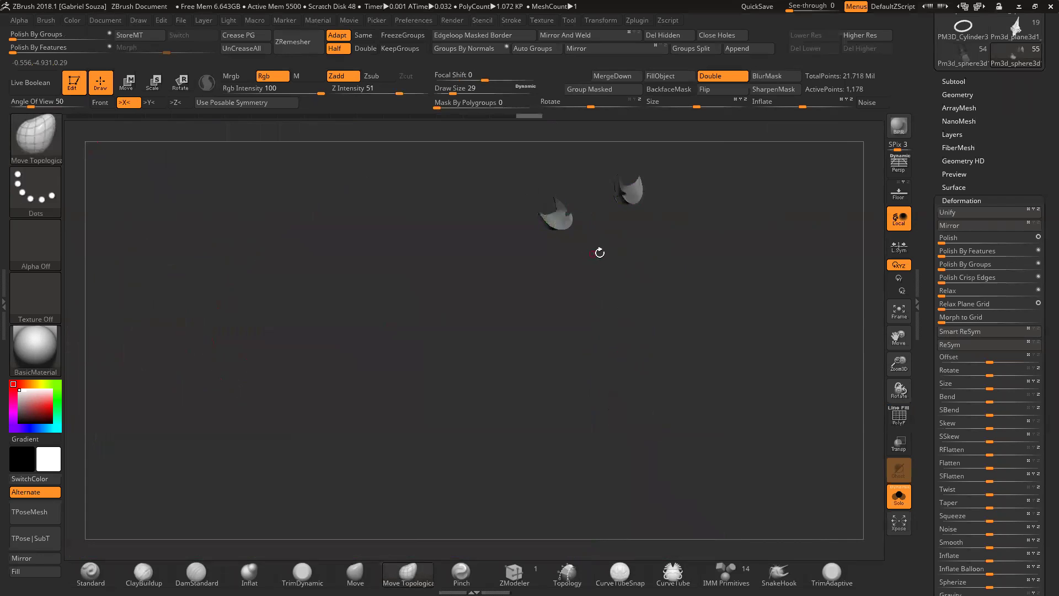
Step: Try a Polish By Groups pass on the shoulder plates and undo it
key("f")
left_click_drag(561, 312, 405, 288)
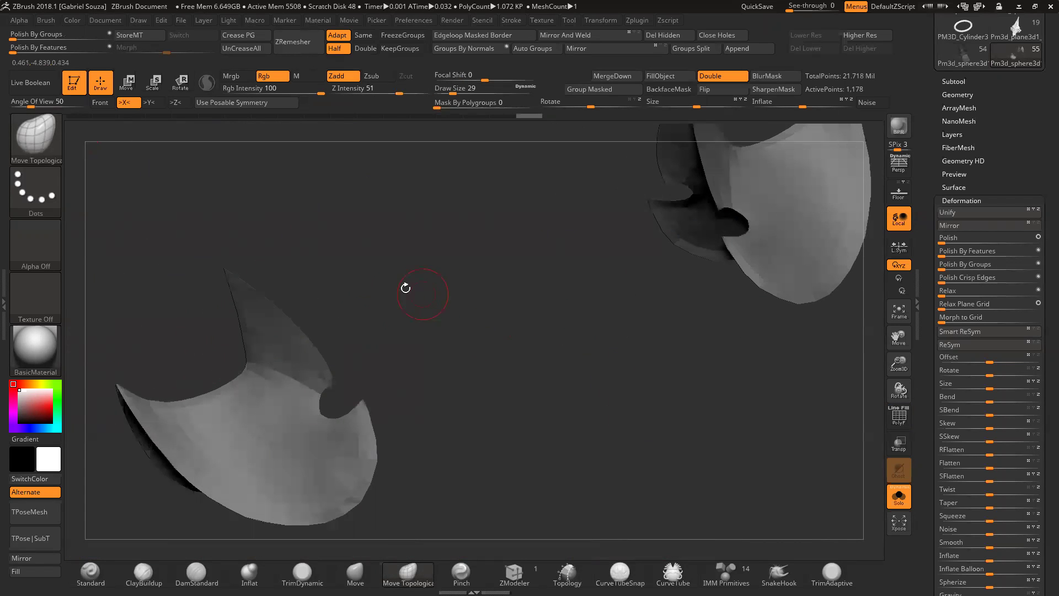
left_click_drag(48, 38, 101, 36)
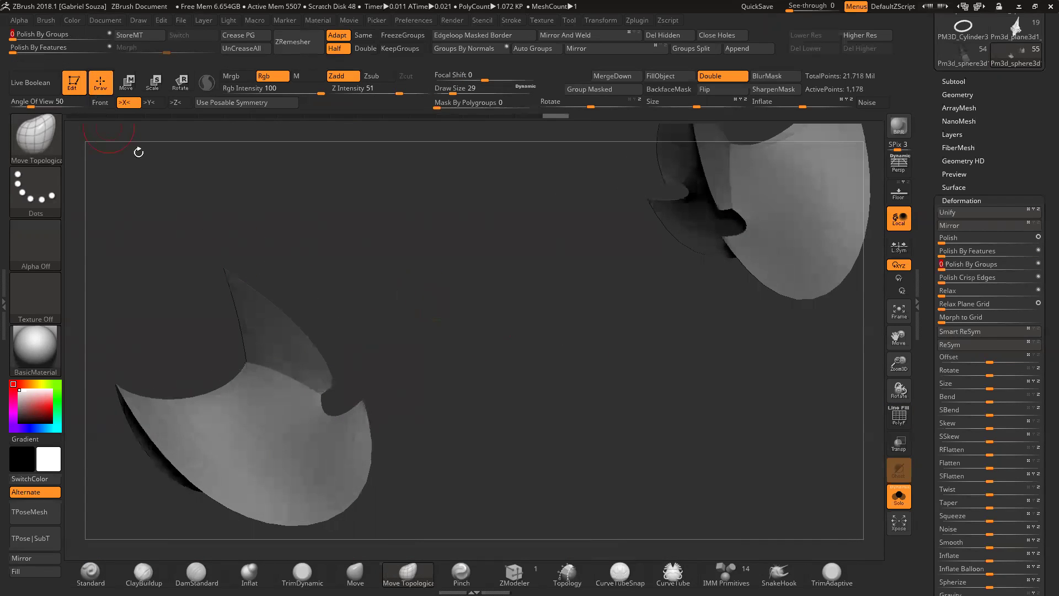
left_click_drag(456, 252, 481, 236)
key("ctrl+z")
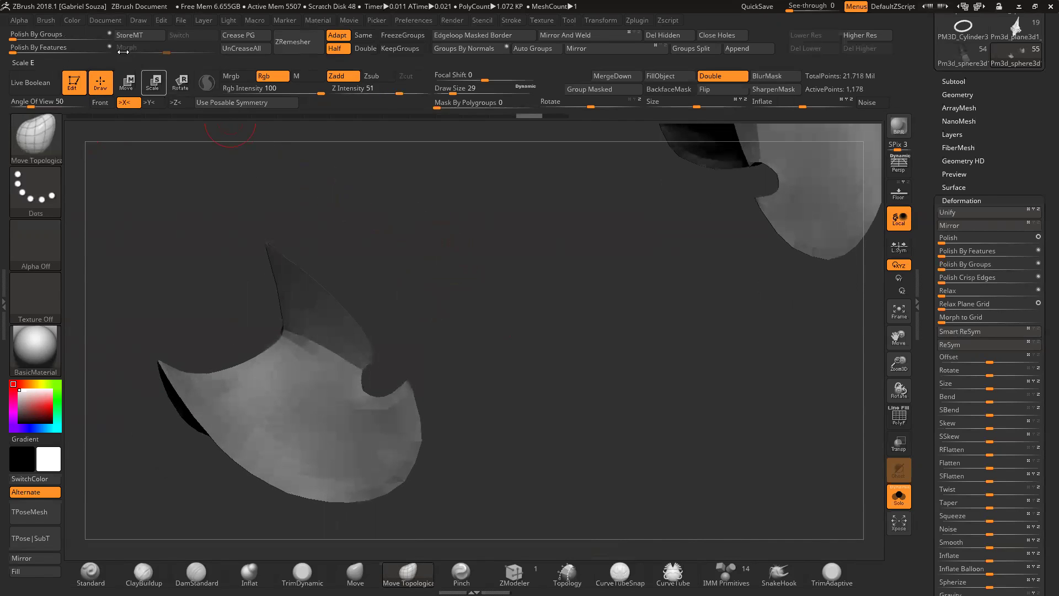
Step: Smooth the shoulder plates' surfaces and borders with Polish By Groups
left_click_drag(51, 36, 76, 34)
left_click_drag(139, 29, 141, 30)
left_click_drag(434, 238, 454, 262)
left_click_drag(897, 367, 728, 403)
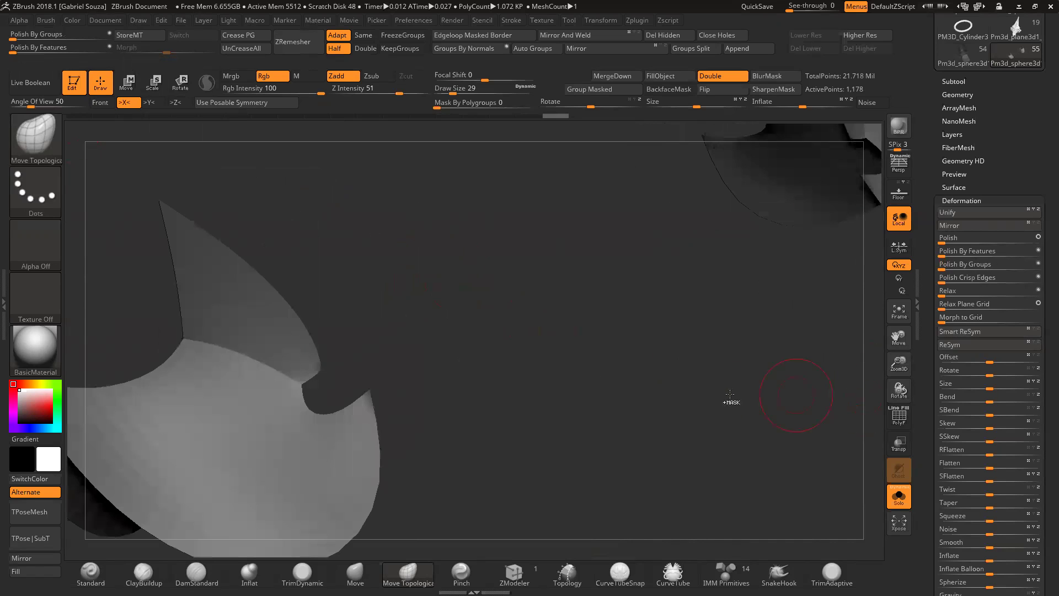
left_click_drag(485, 385, 522, 412)
Step: Switch to the ZModeler brush, show the polyframe and set the polygon action to Extrude
left_click(514, 576)
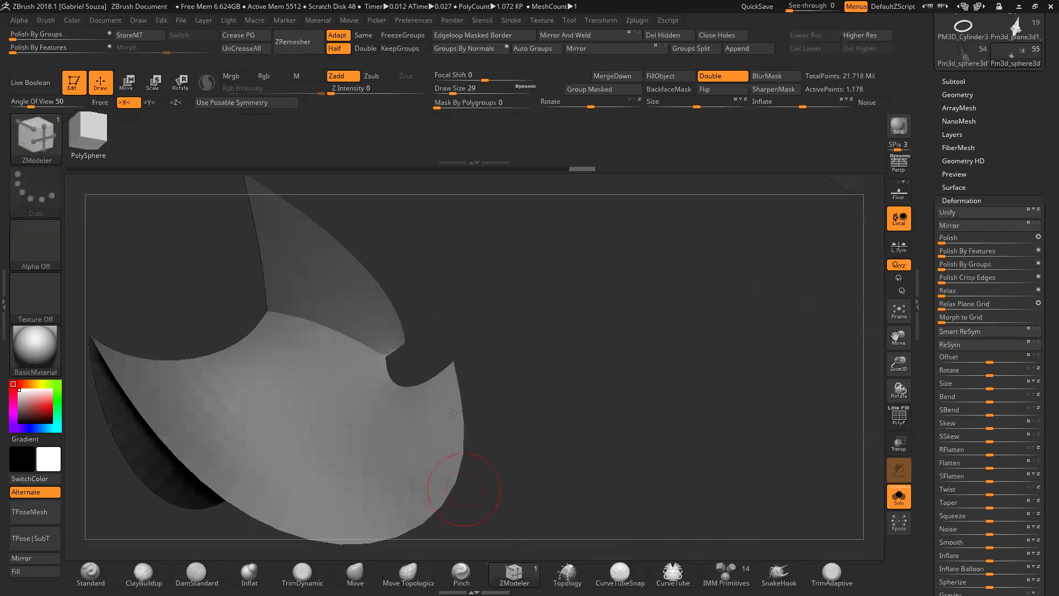
key("shift+f")
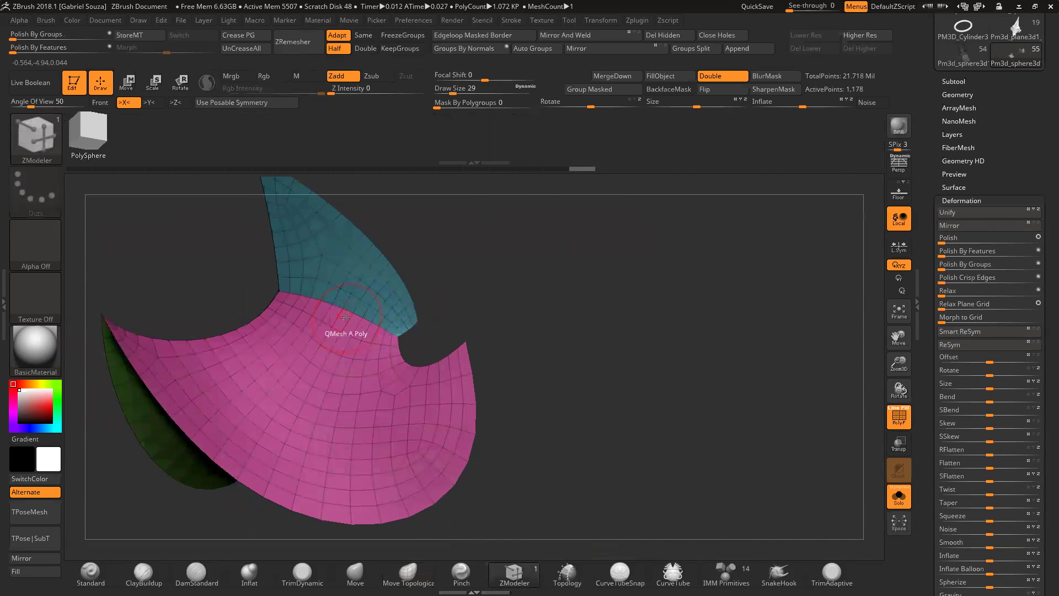
key("space")
left_click(242, 234)
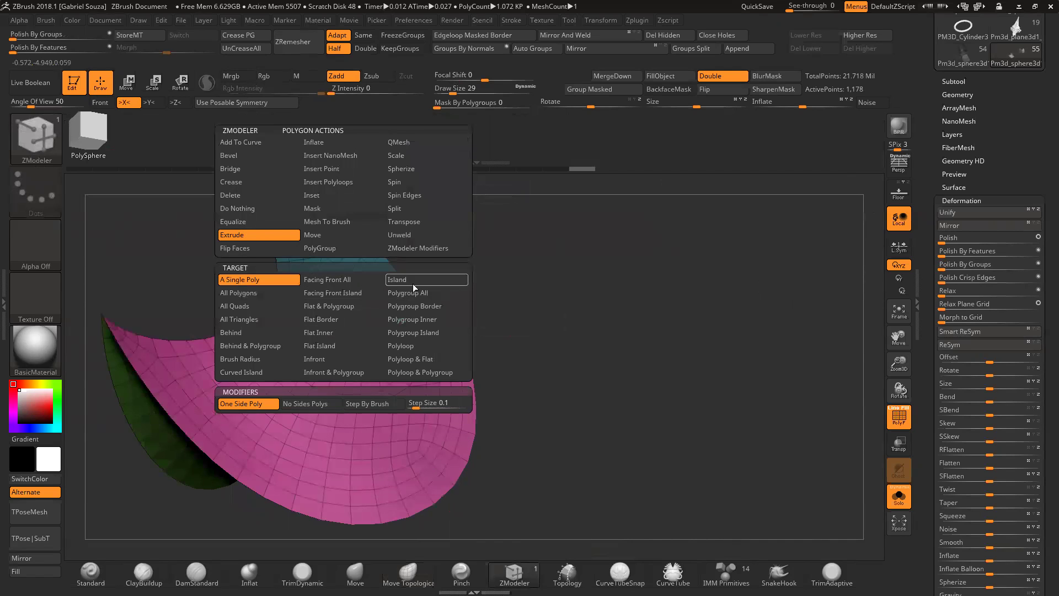
Step: Try extruding the lower plate with the Polygroup All target and undo it
left_click(409, 291)
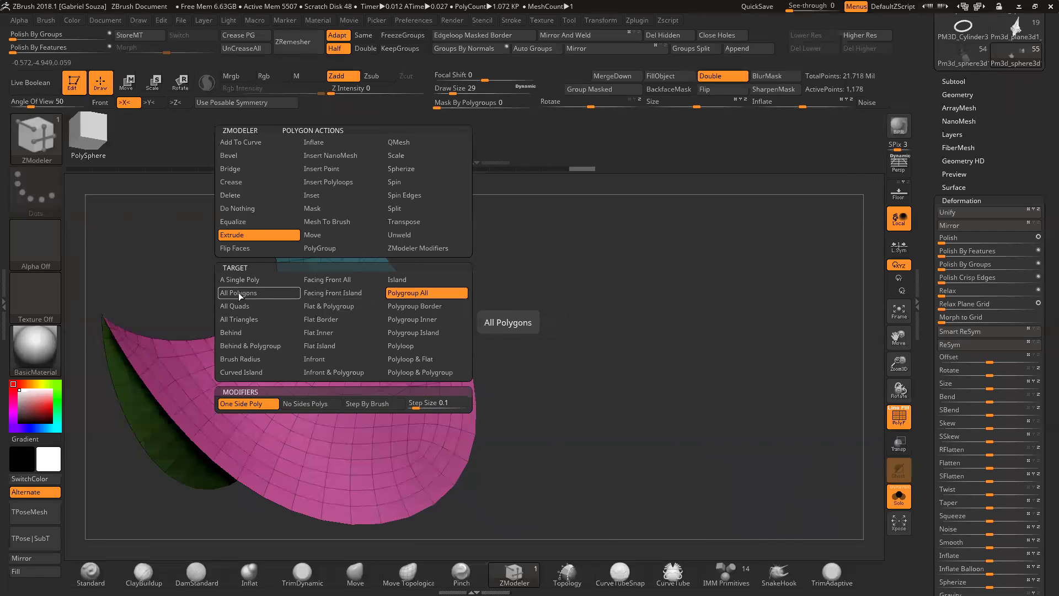
left_click_drag(331, 367, 290, 349)
key("ctrl+z")
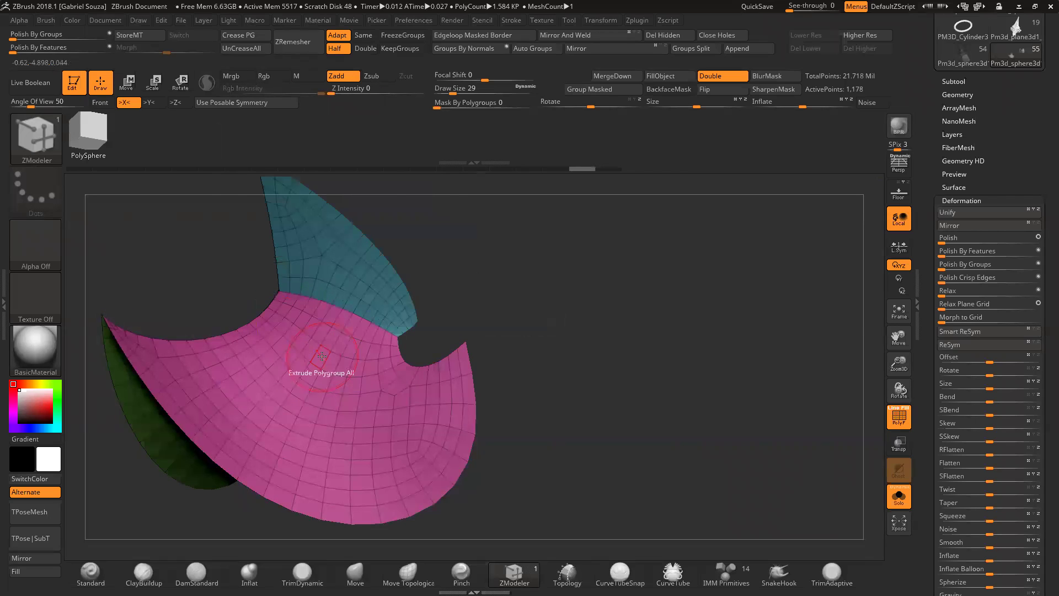
Step: Set the extrude target to All Polygons and extrude the whole shoulder plate to a thin thickness
key("space")
left_click(228, 295)
left_click_drag(303, 364, 299, 361)
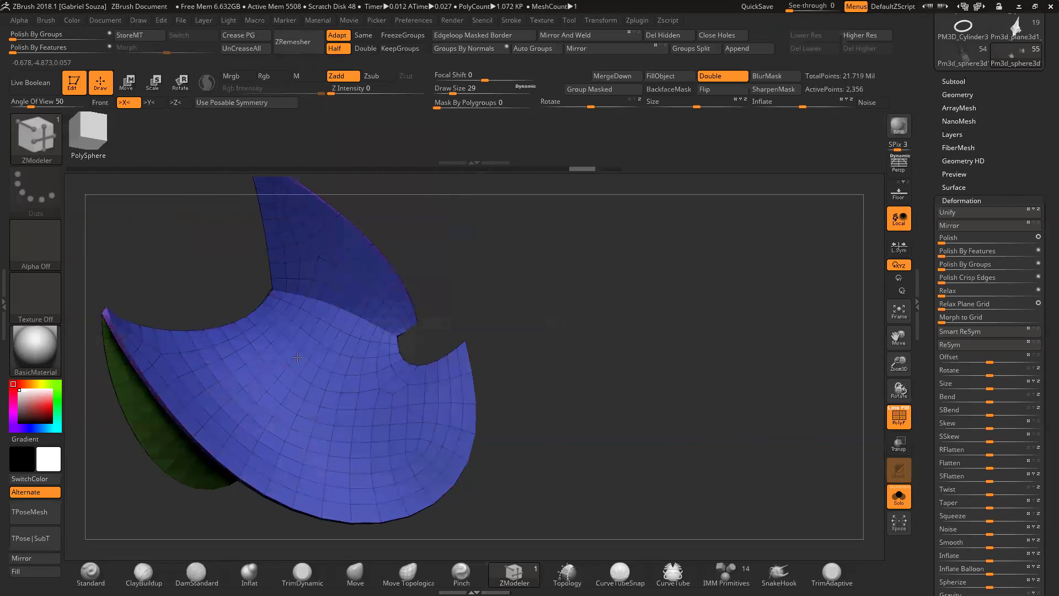
Step: Hide the polyframe, subdivide the thickened plates once to preview their edges and return to the ZModeler brush
key("b")
key("s")
key("t")
key("shift+f")
key("ctrl")
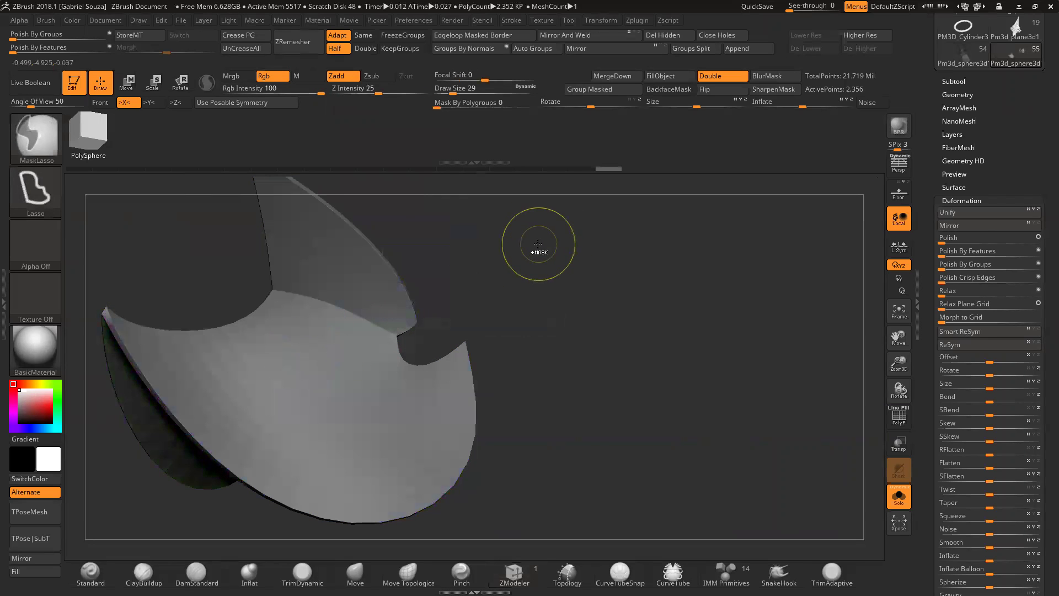
key("b")
key("z")
key("m")
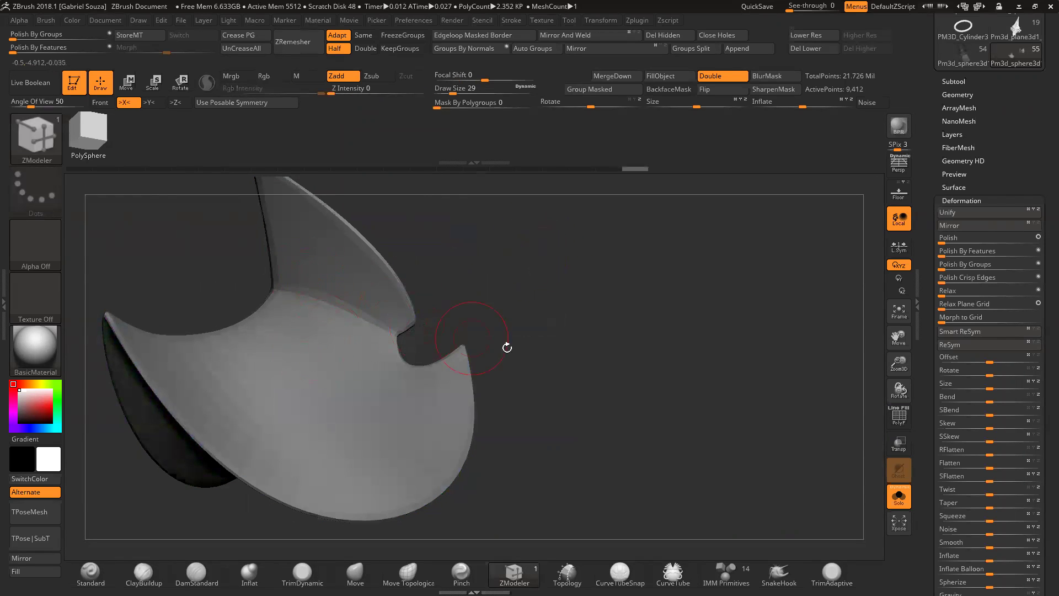
Step: Show the polyframe and insert supporting edge loops along the horn seam and the plate's outer borders with ZModeler
left_click_drag(899, 361, 865, 385)
key("shift+f")
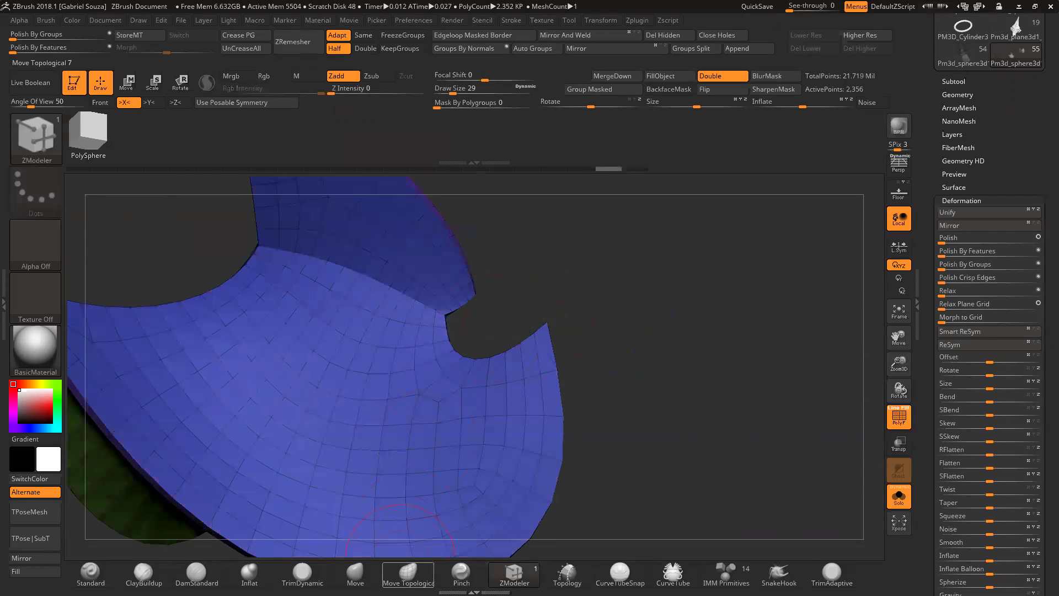
left_click(393, 293)
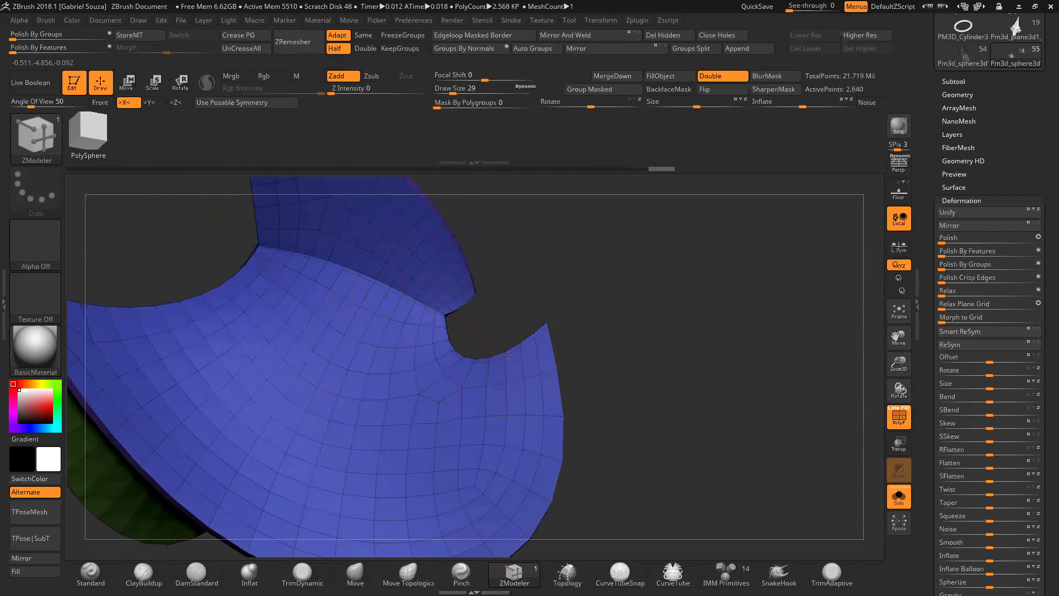
left_click(548, 370)
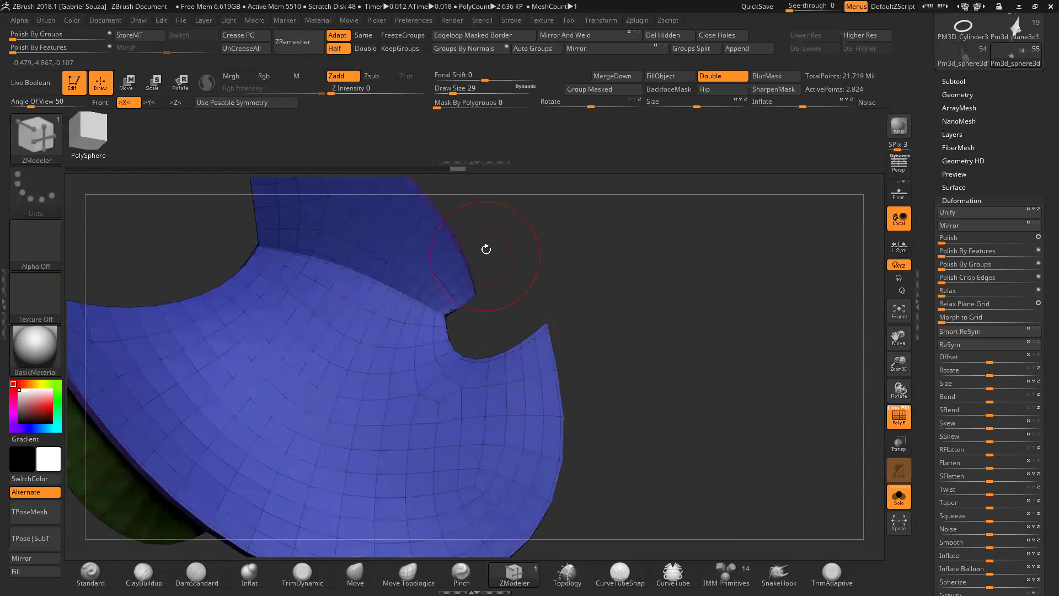
left_click_drag(486, 248, 455, 275)
left_click_drag(474, 275, 717, 255)
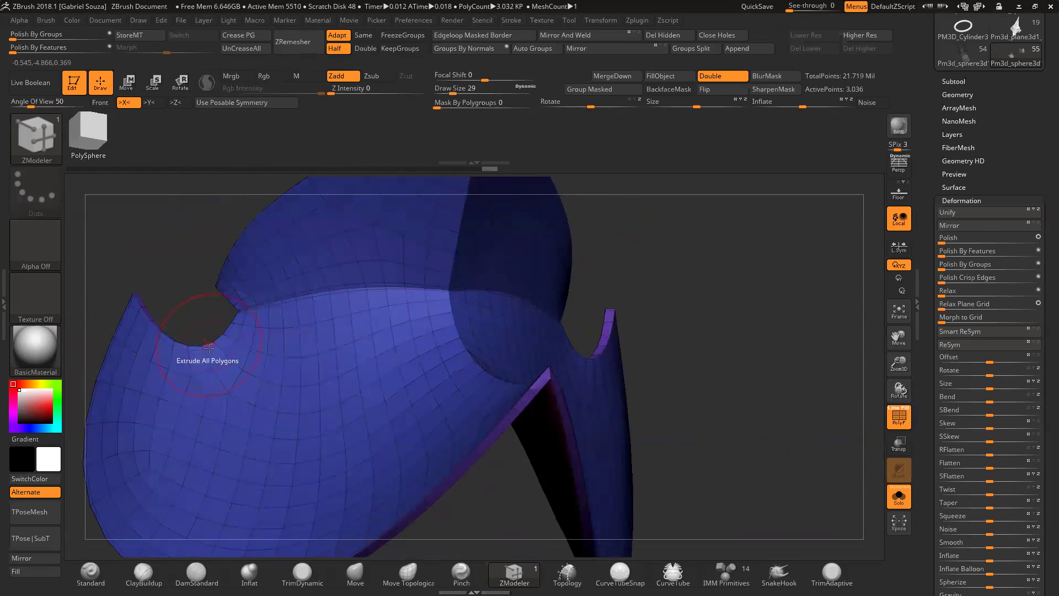
Step: Preview the plates subdivided twice without the polyframe, then go back to the low-resolution mesh with its polyframe
key("shift+f")
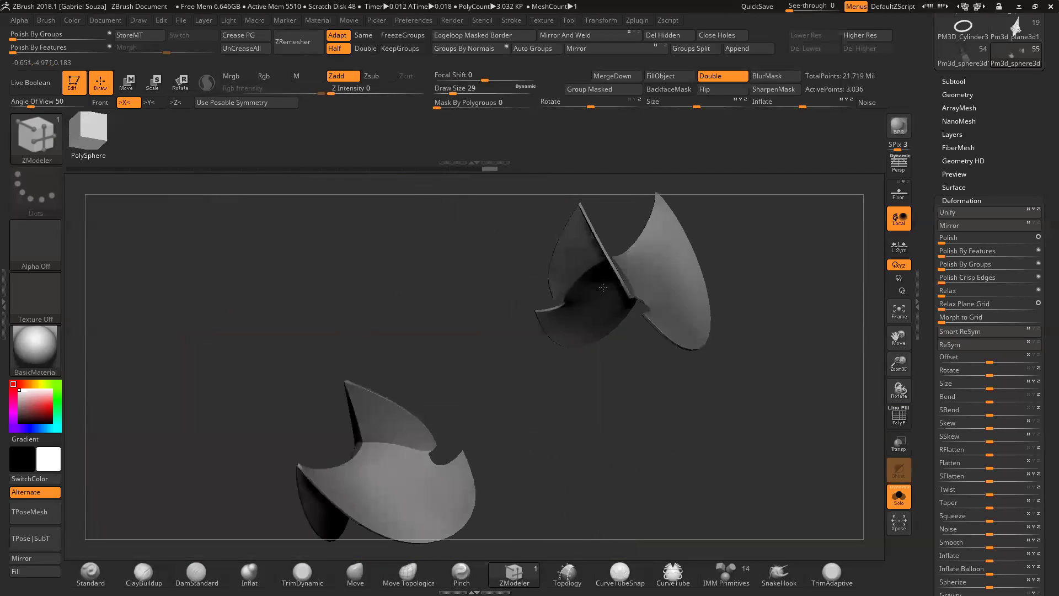
key("d")
key("d")
left_click_drag(438, 366, 495, 364)
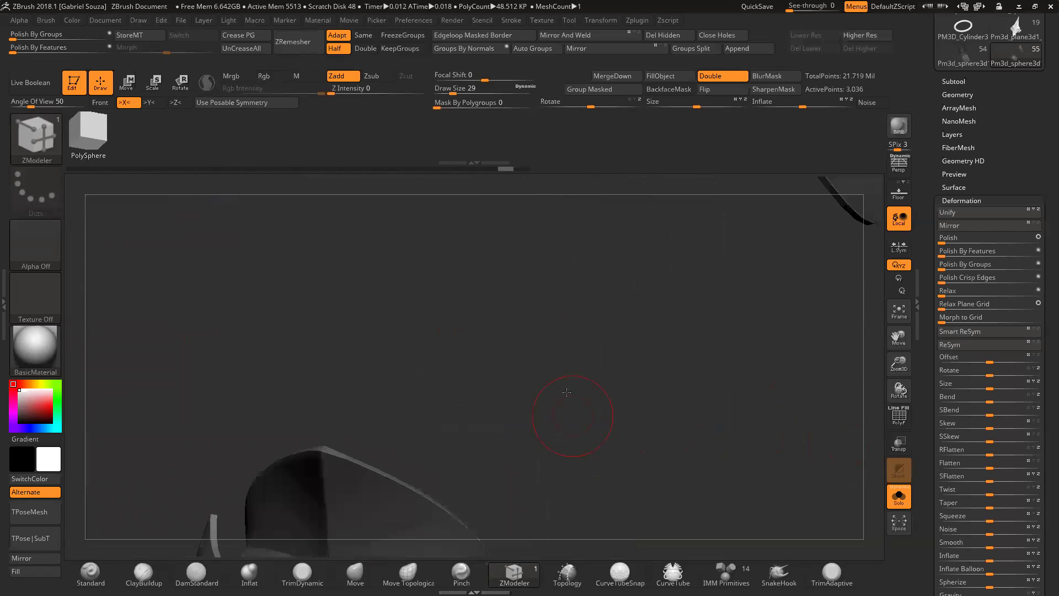
key("shift+f")
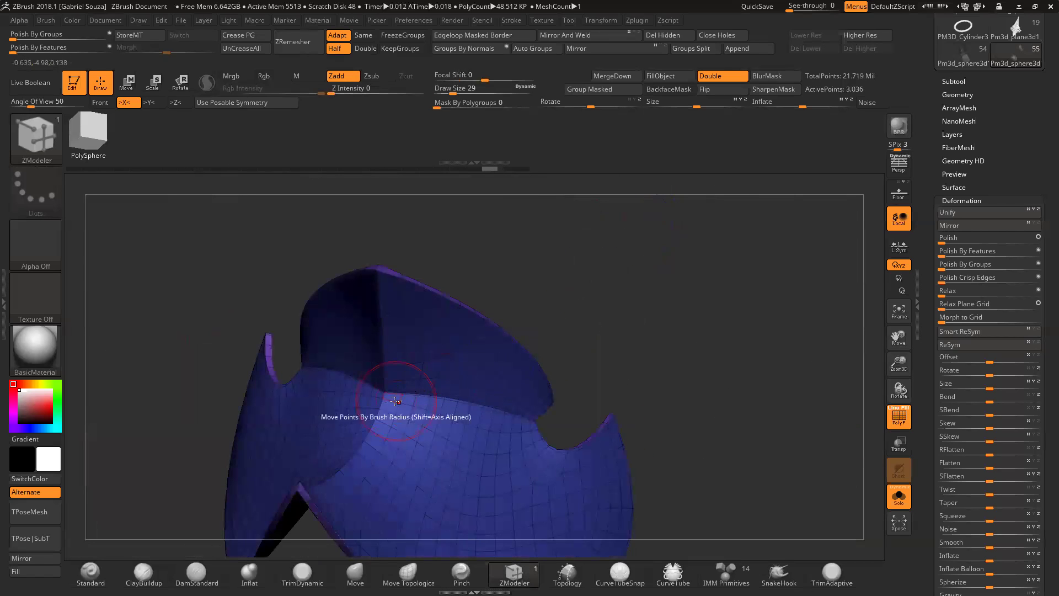
Step: Insert further supporting edge loops around the inner corner where the plate seams meet, then hide the polyframe
key("ctrl+shift+z")
left_click_drag(531, 282, 389, 396)
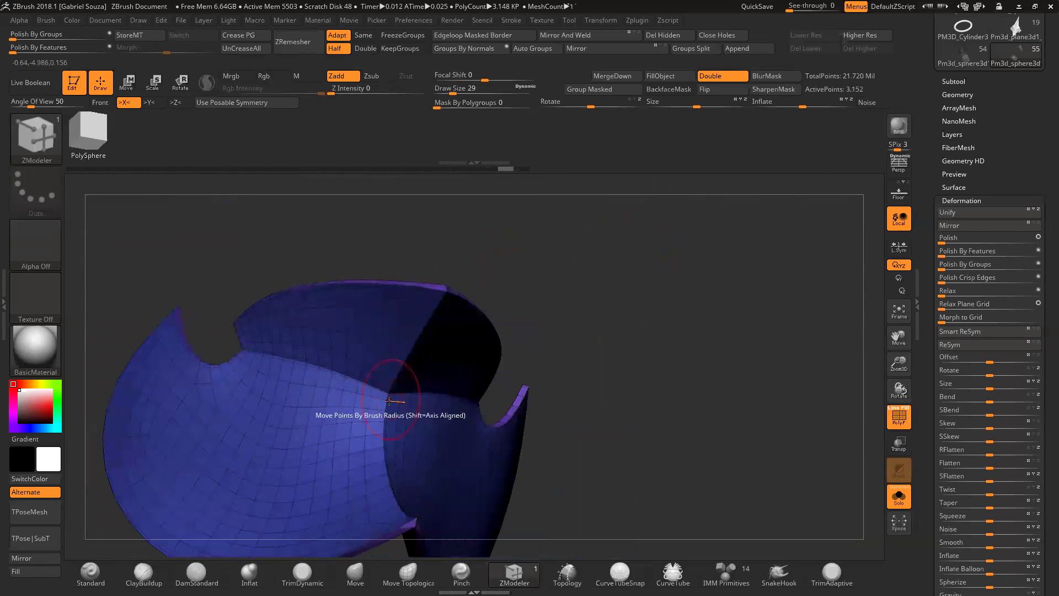
key("shift+f")
Step: Subdivide the thickened shoulder plates twice and frame both of them to inspect the smooth edges
key("d")
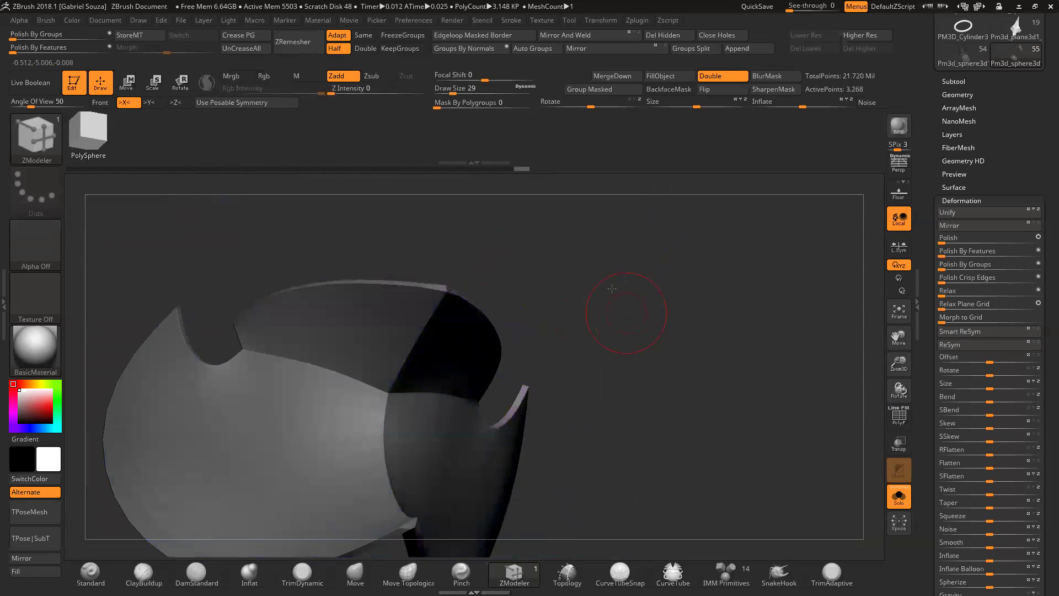
left_click_drag(626, 320, 591, 312)
key("f")
key("ctrl+d")
left_click_drag(558, 409, 504, 379)
left_click_drag(889, 360, 882, 408)
left_click_drag(508, 390, 522, 371)
key("f")
key("f")
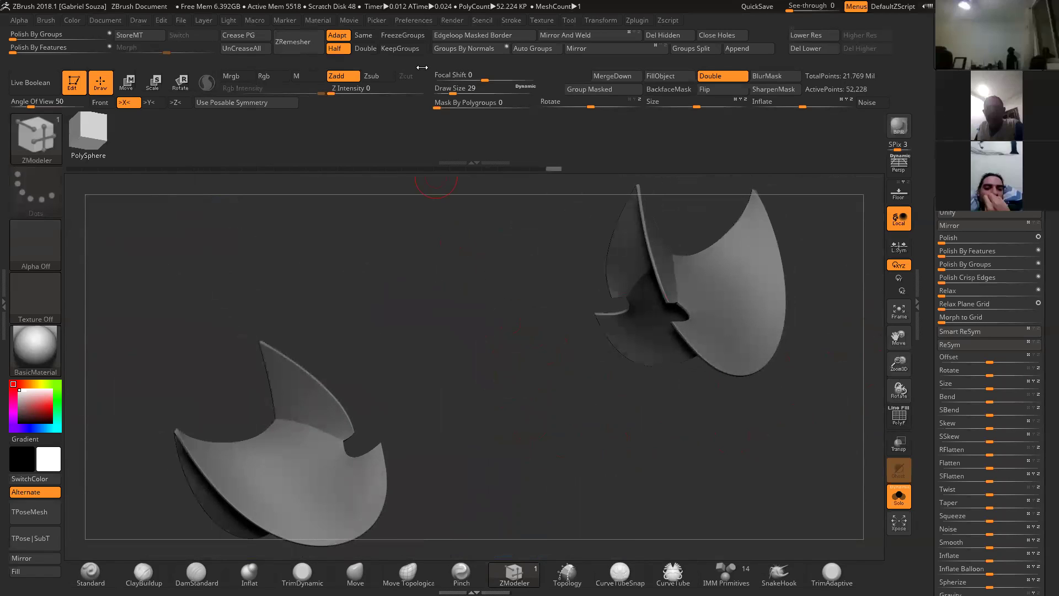
mouse_move(422, 67)
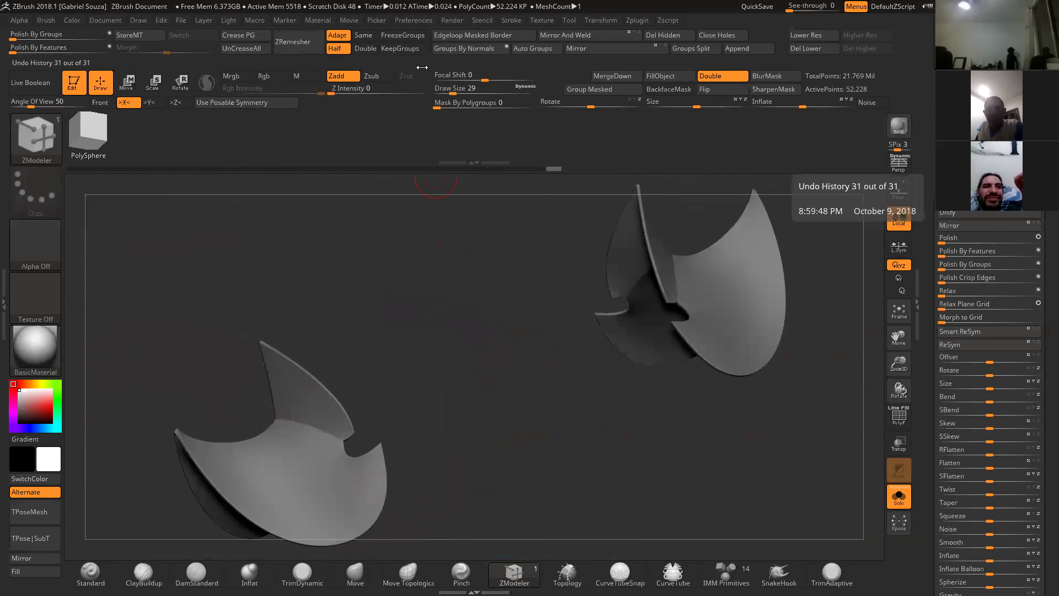